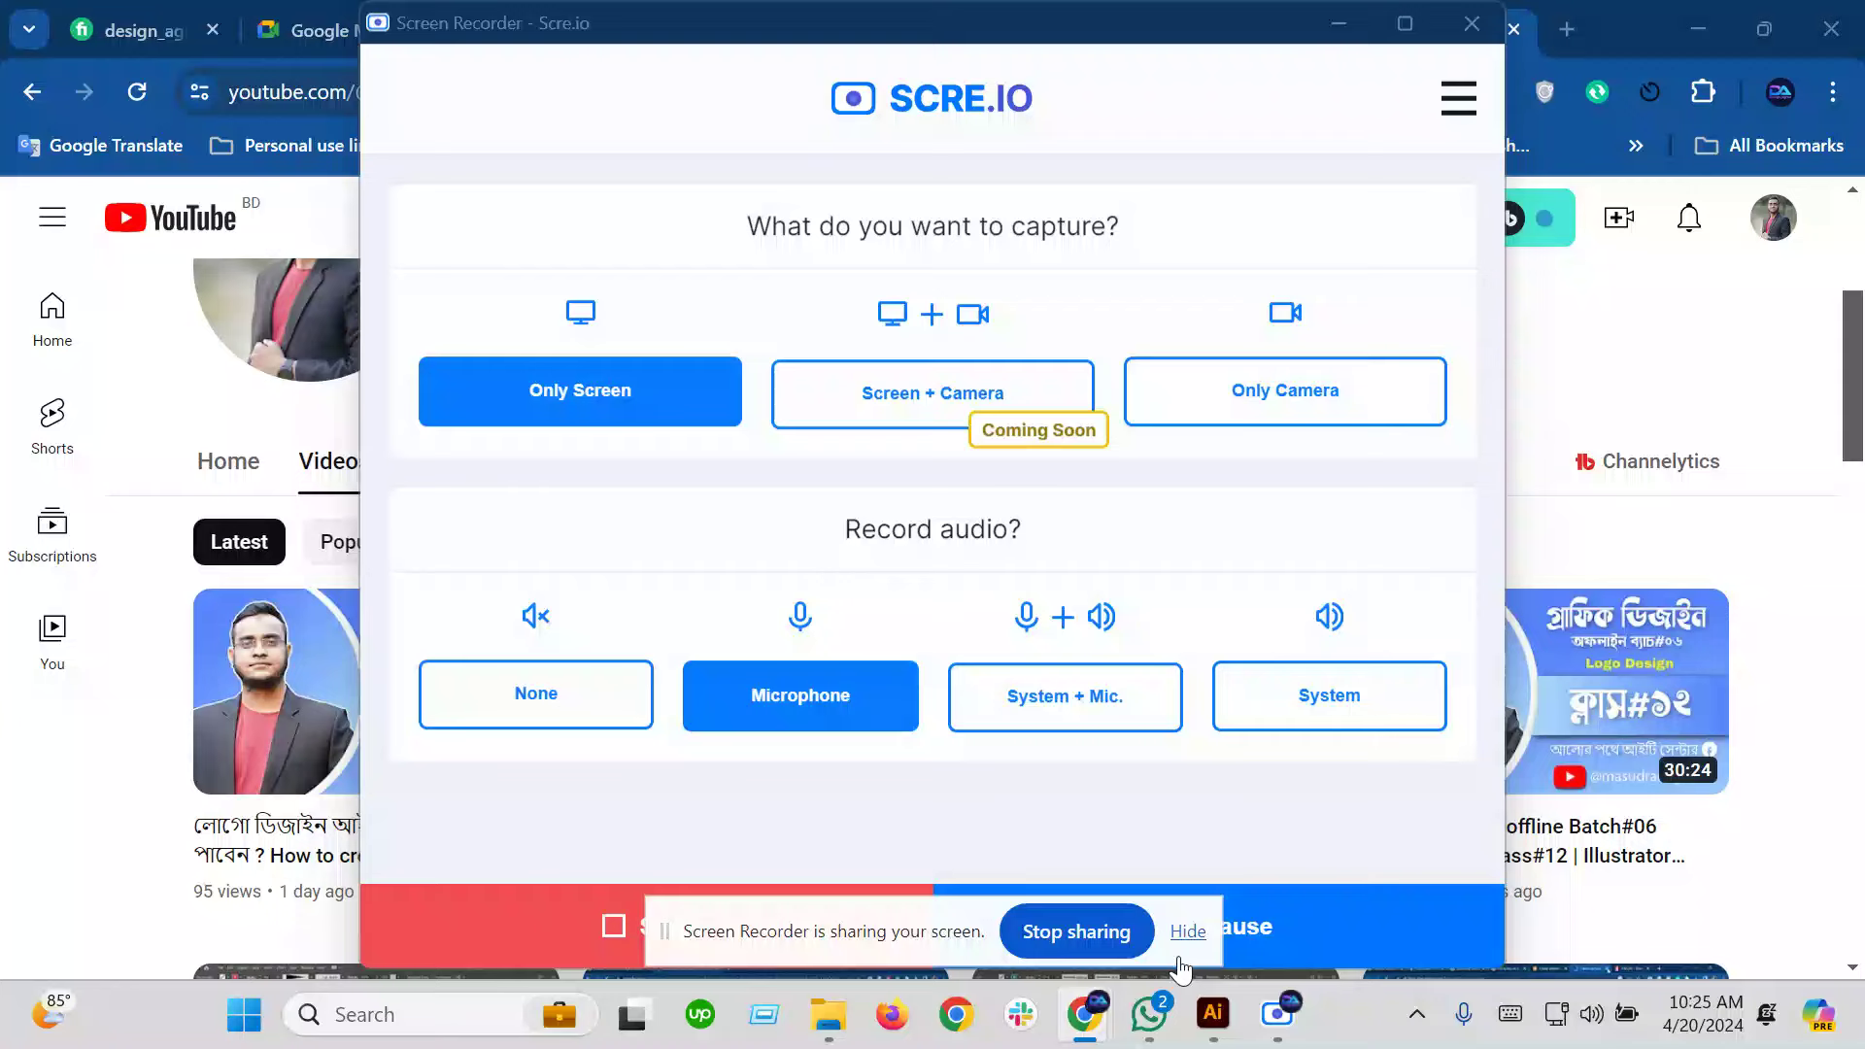
Hide the sharing bar, minimize the Scre.io recorder, and scroll the channel's latest video uploads
click(1180, 961)
click(1339, 24)
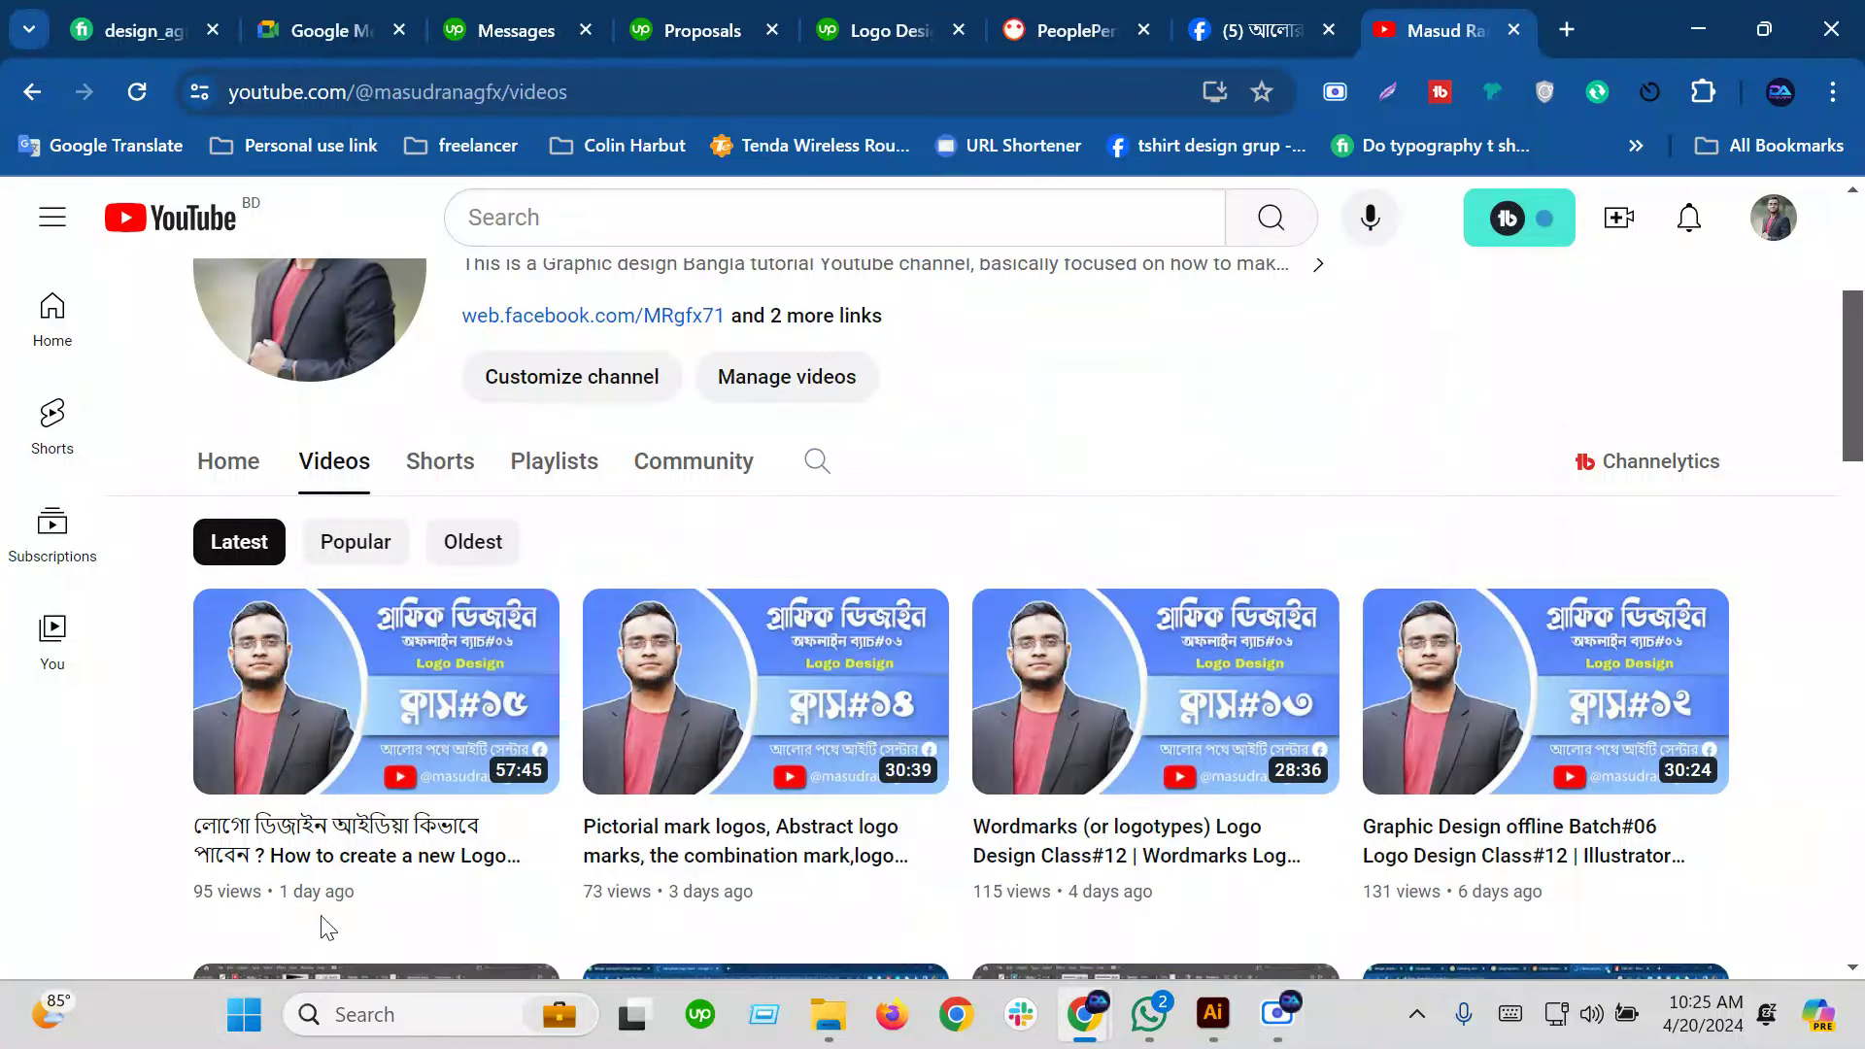
scroll(293, 859, up, 3)
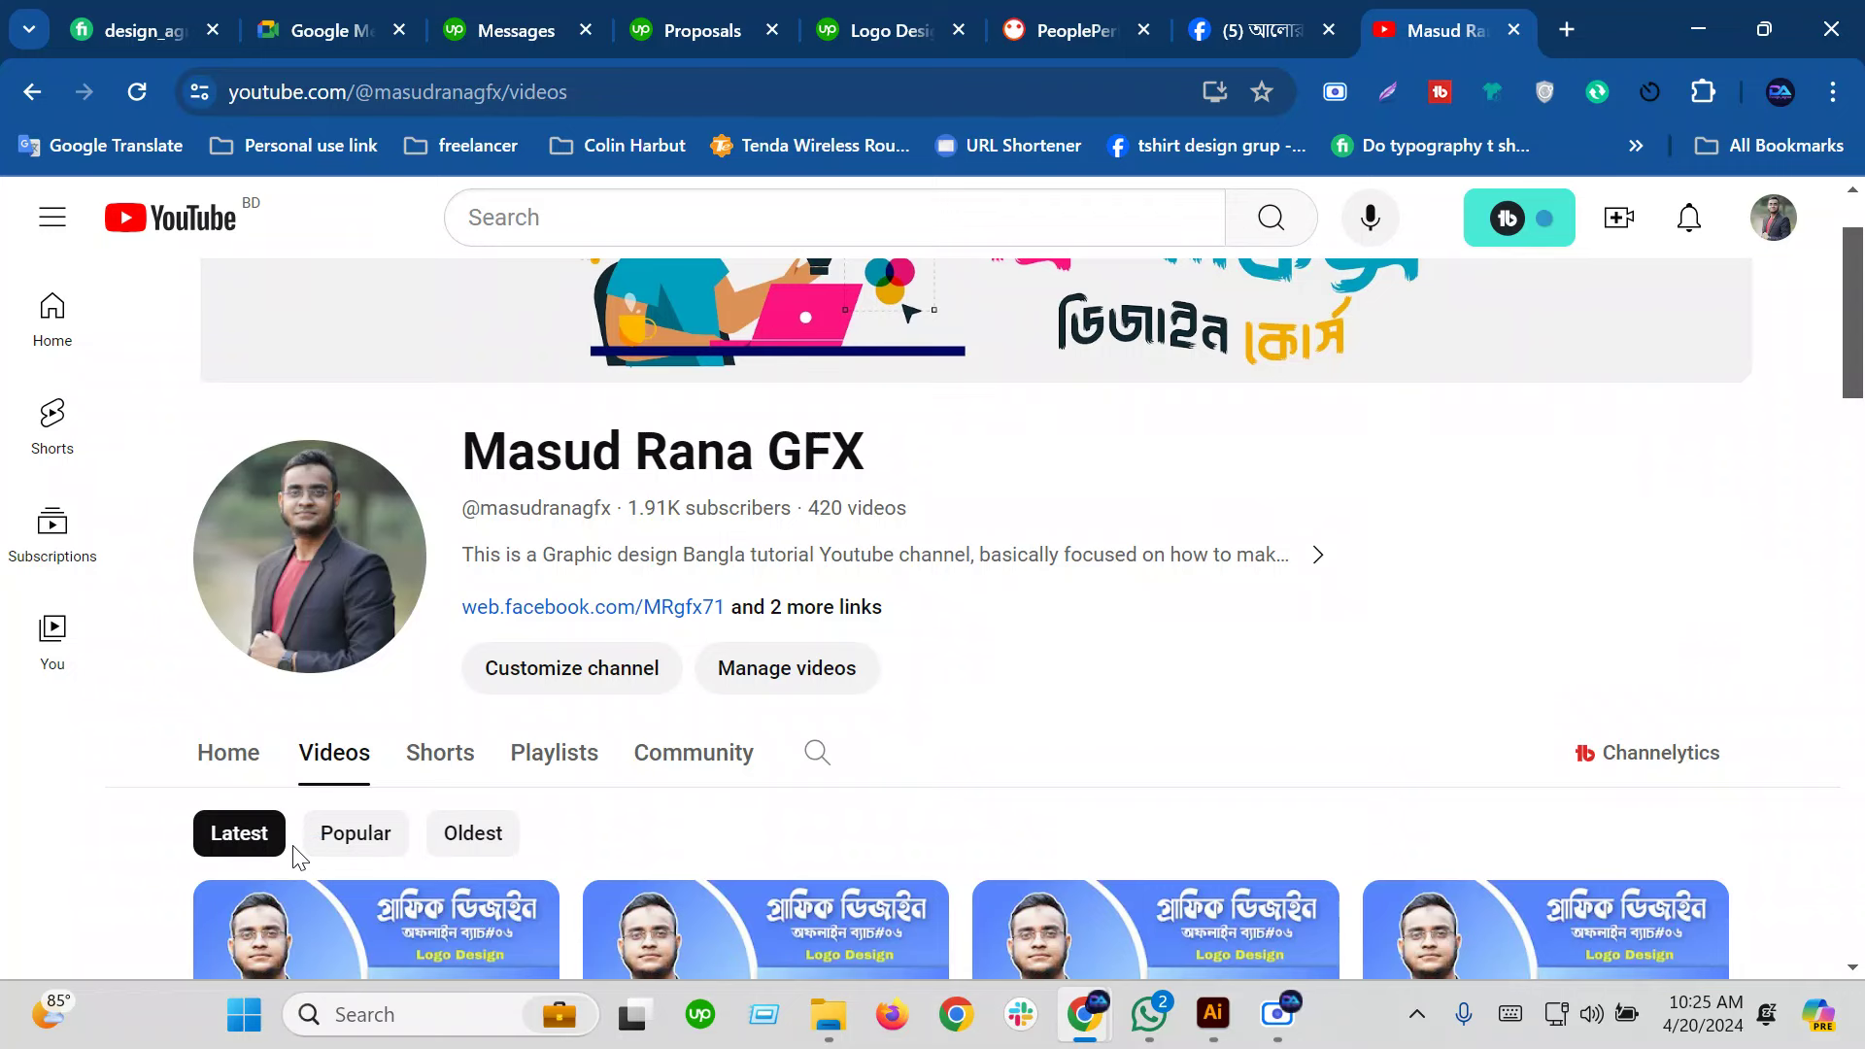
scroll(156, 962, down, 2)
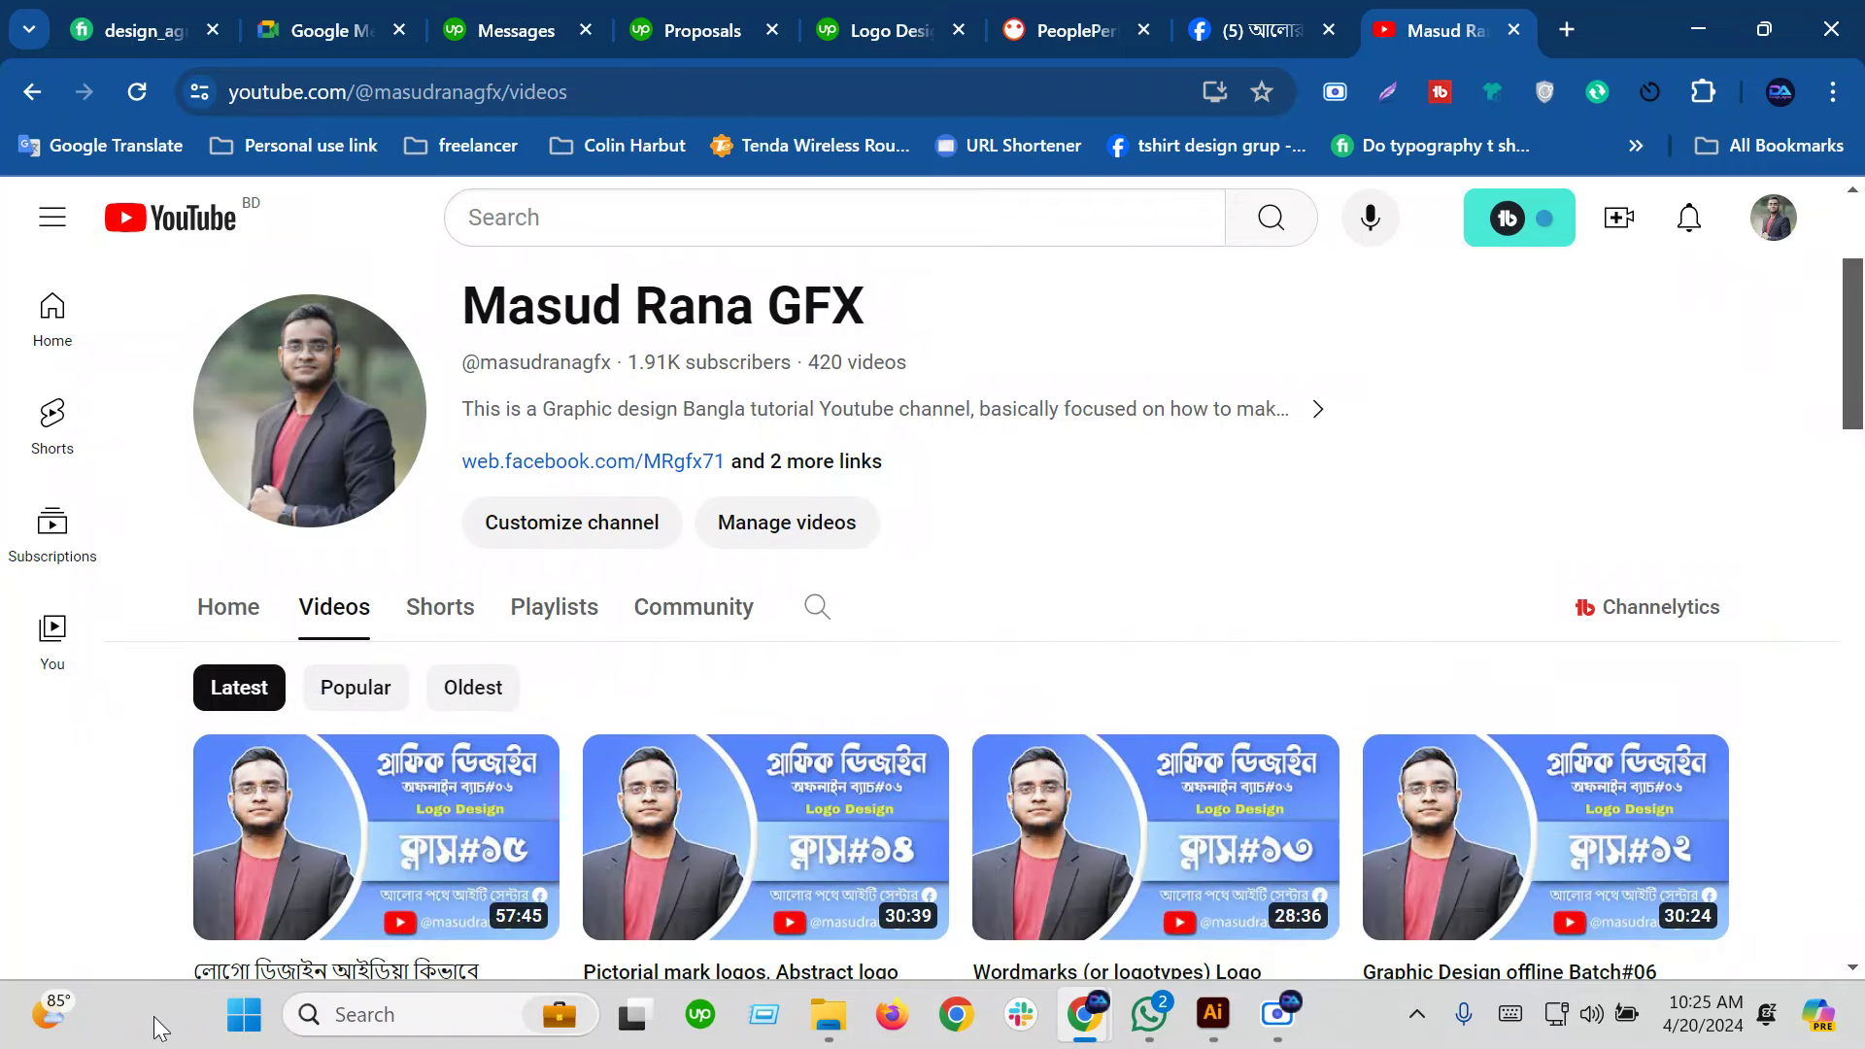
scroll(224, 731, down, 3)
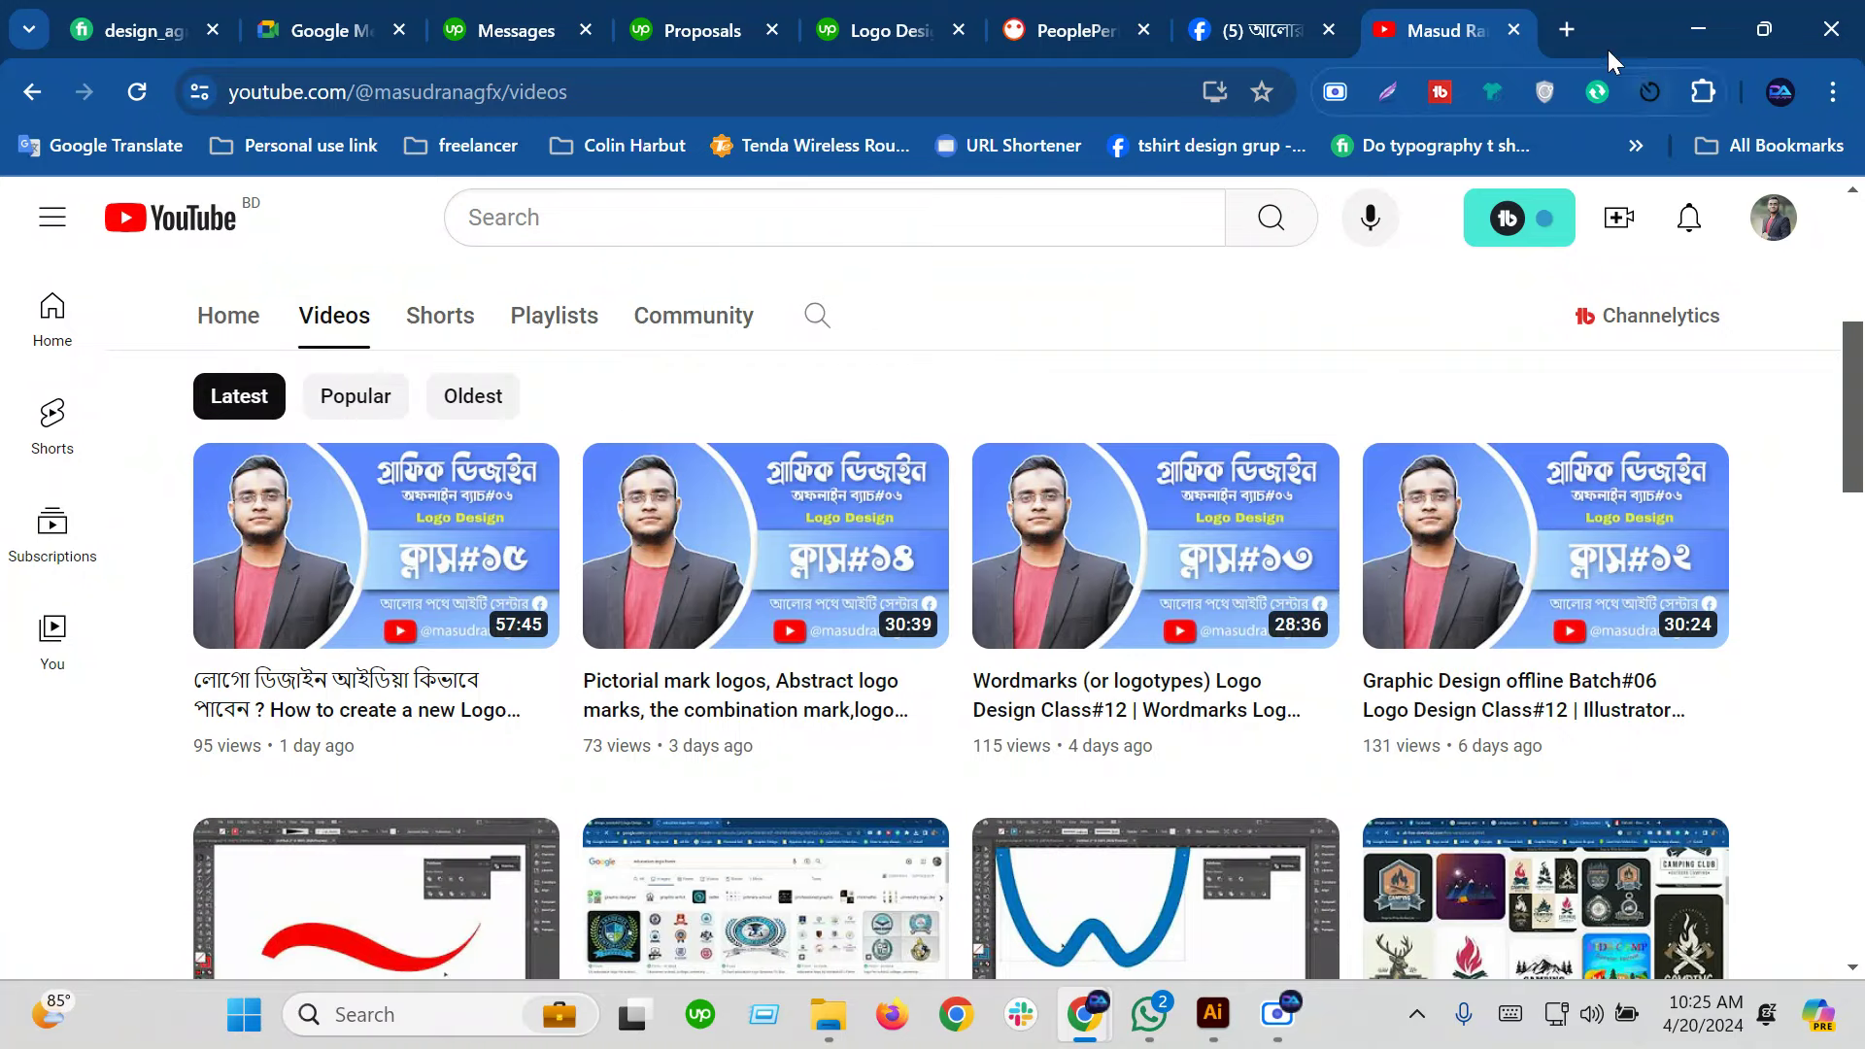
Search Google in a new tab for 'typography logo'
click(1564, 29)
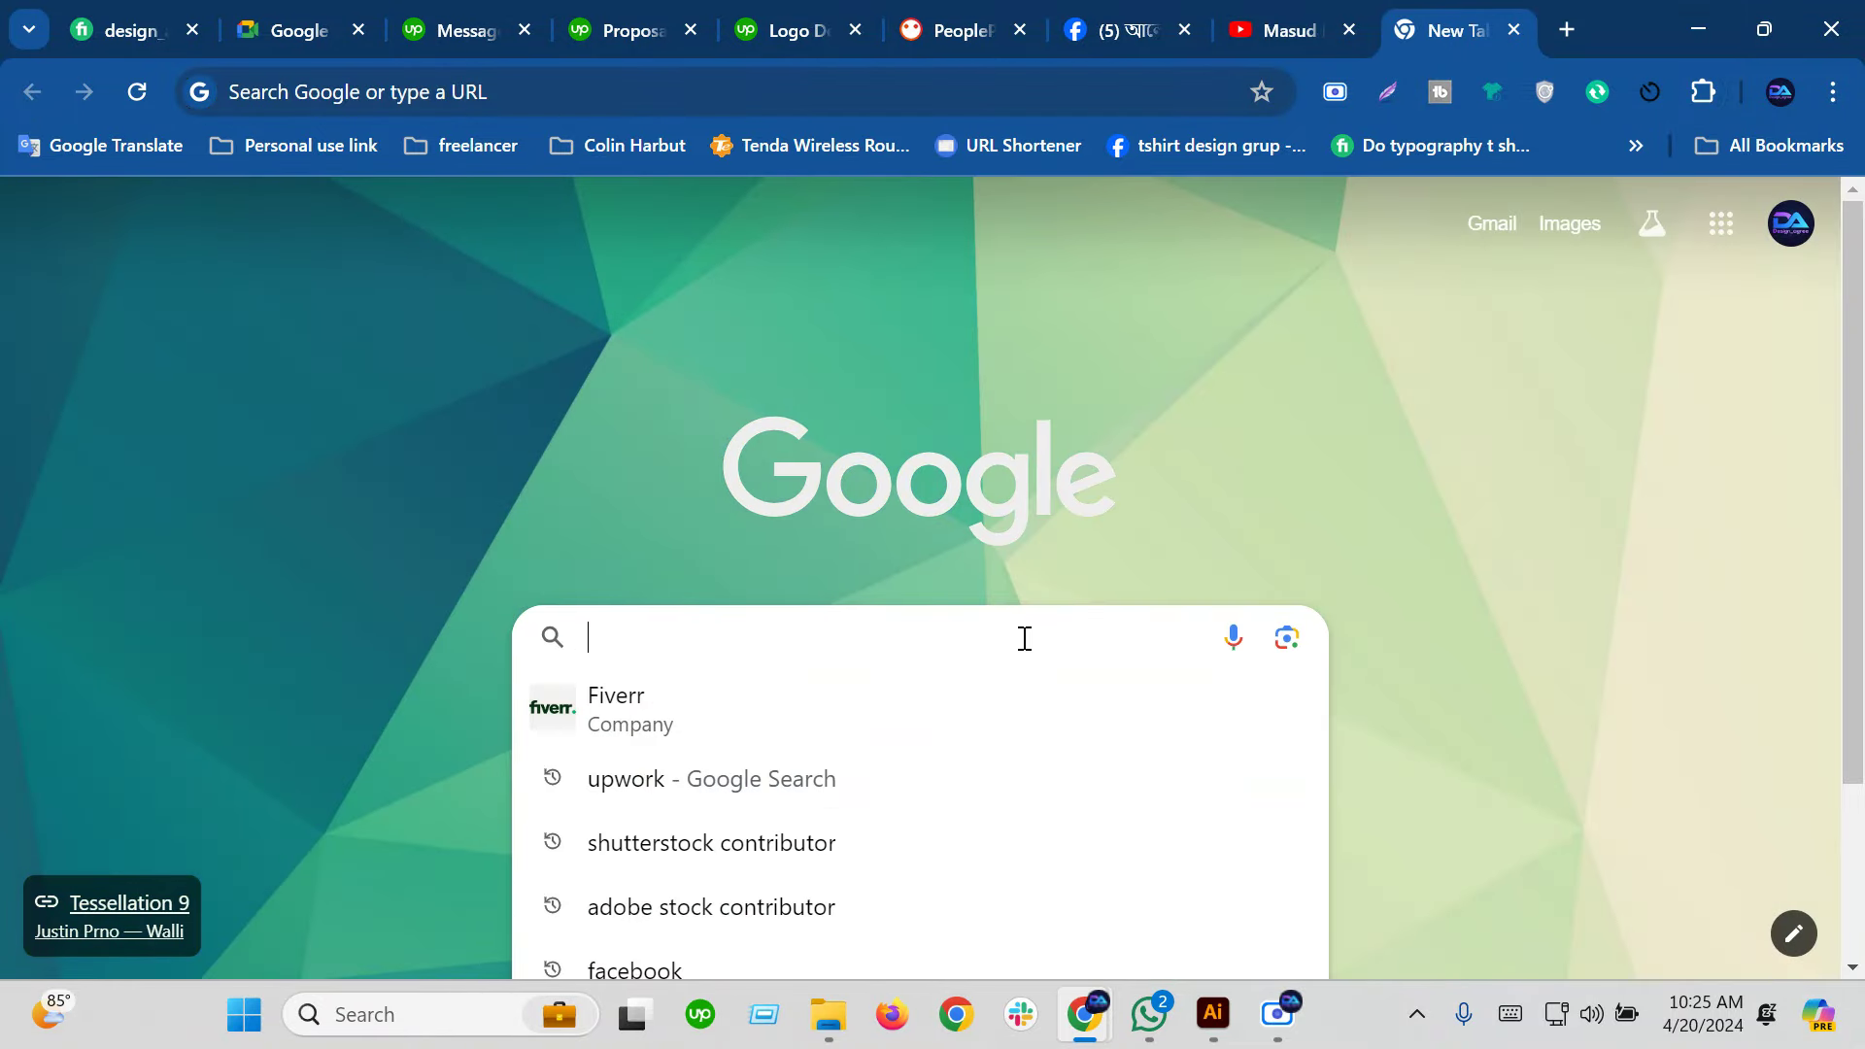
text(typ)
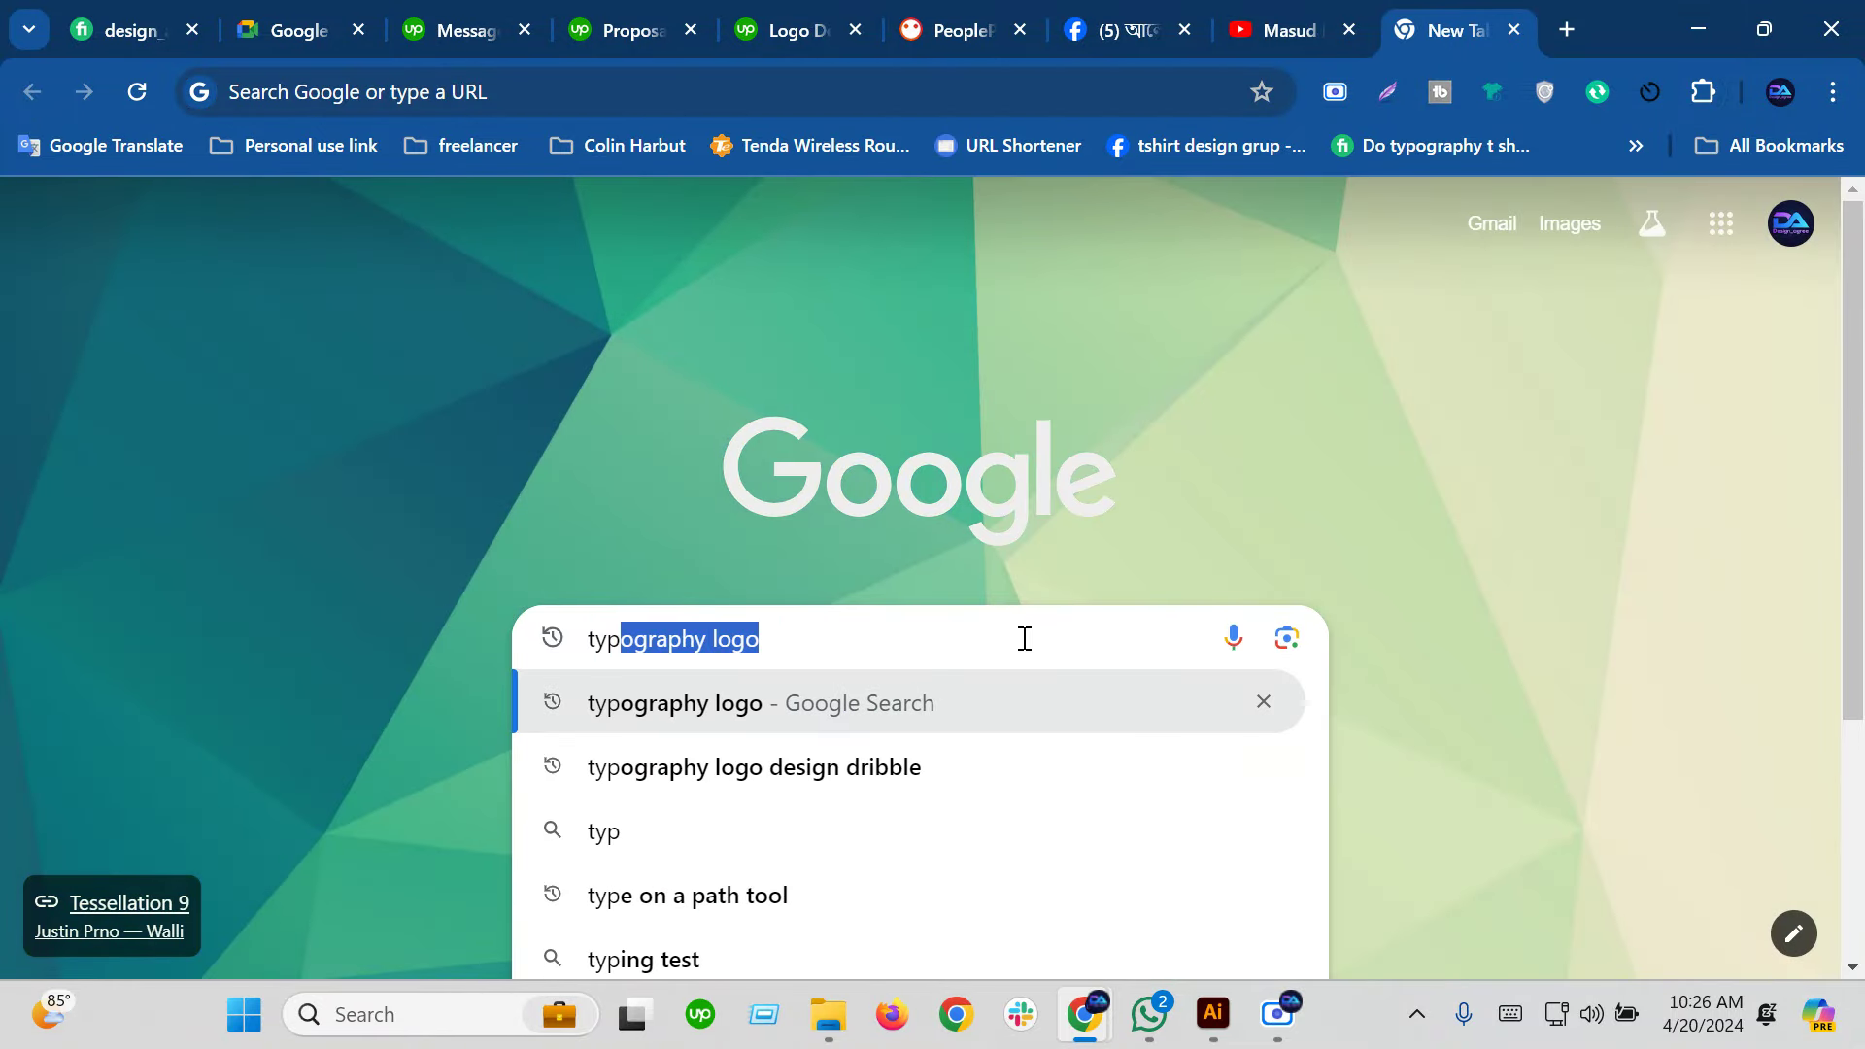
text(ograp)
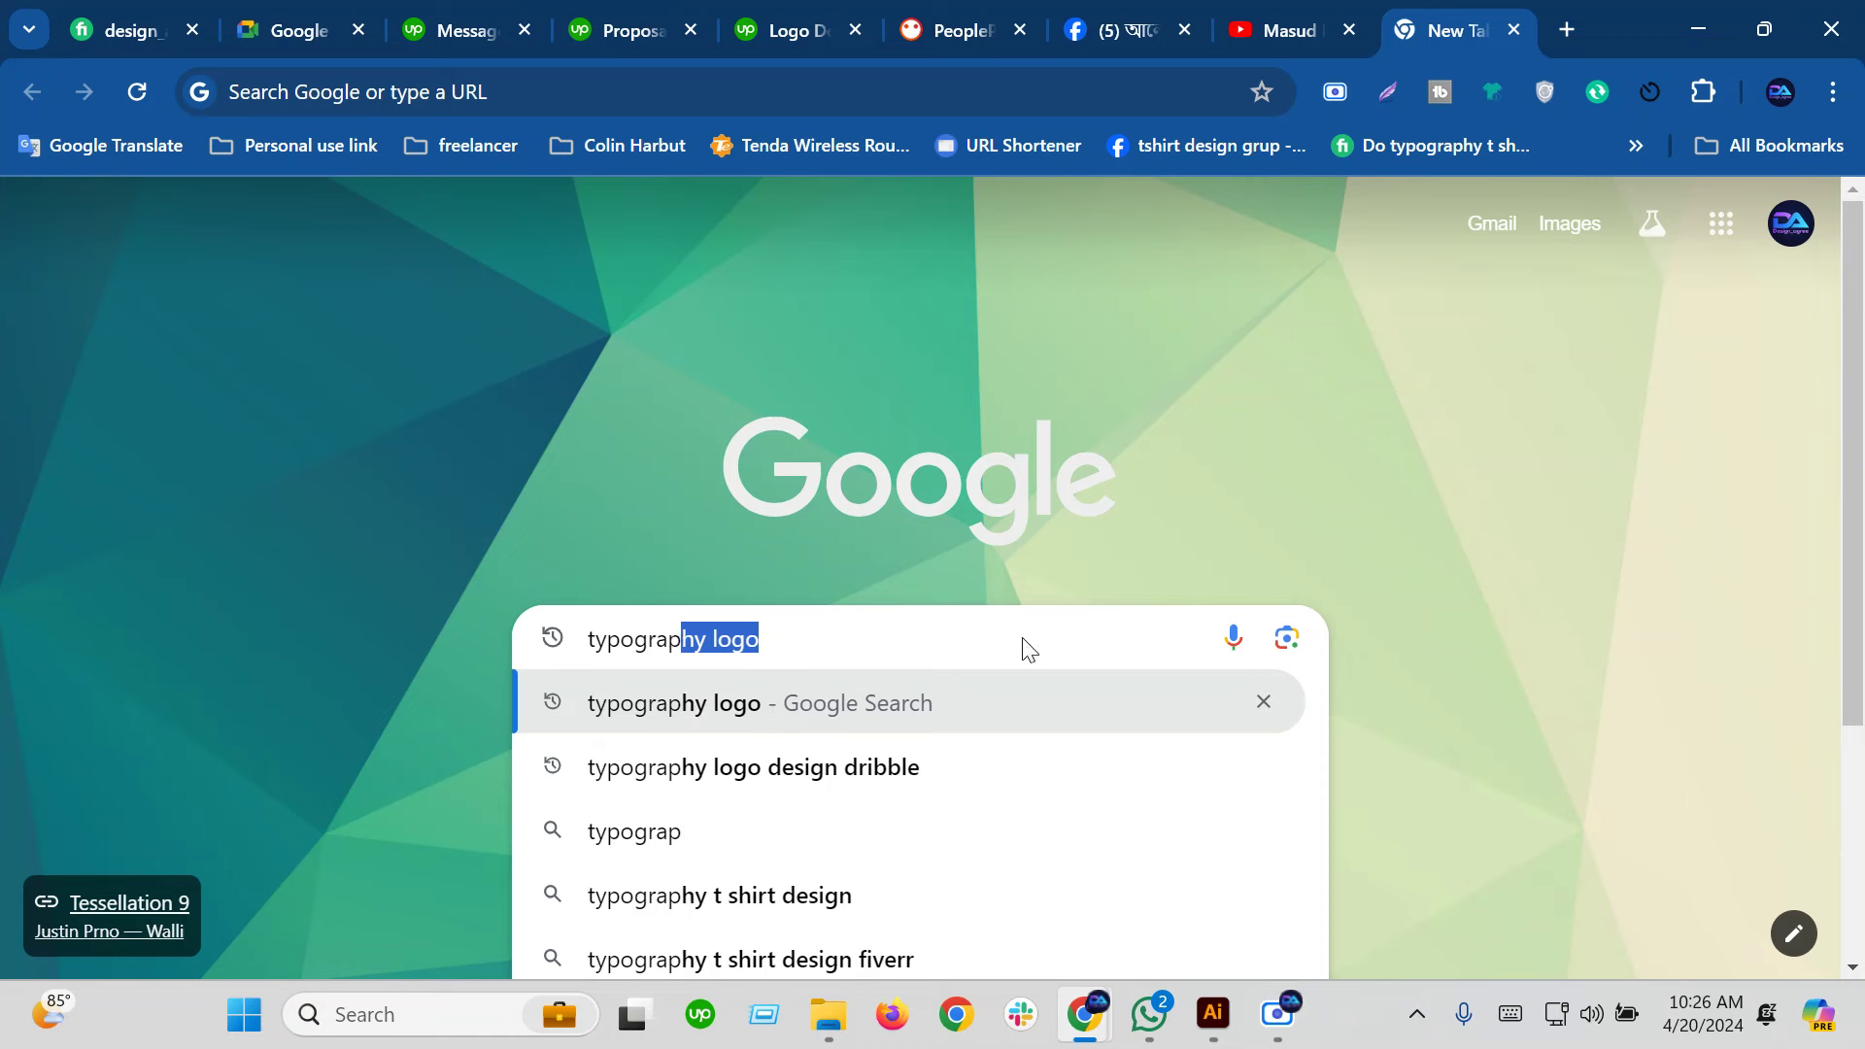
text(hy logo)
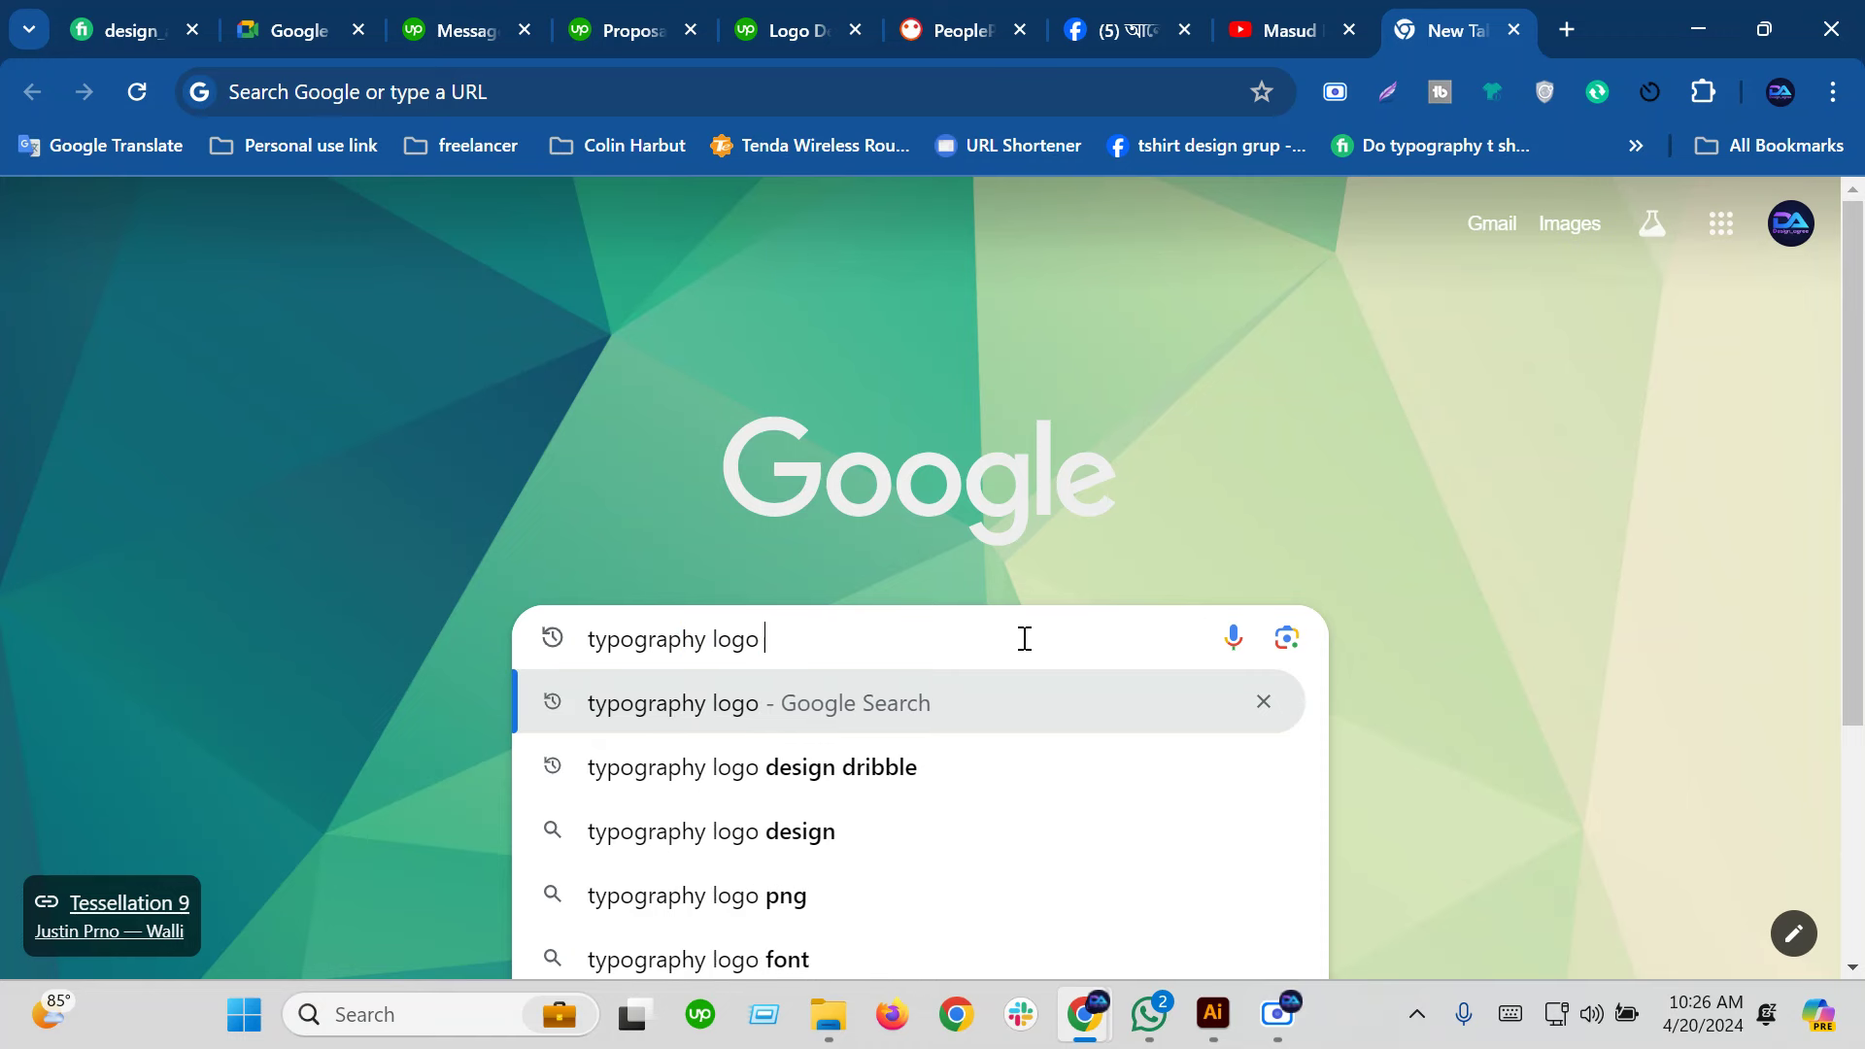
key(Return)
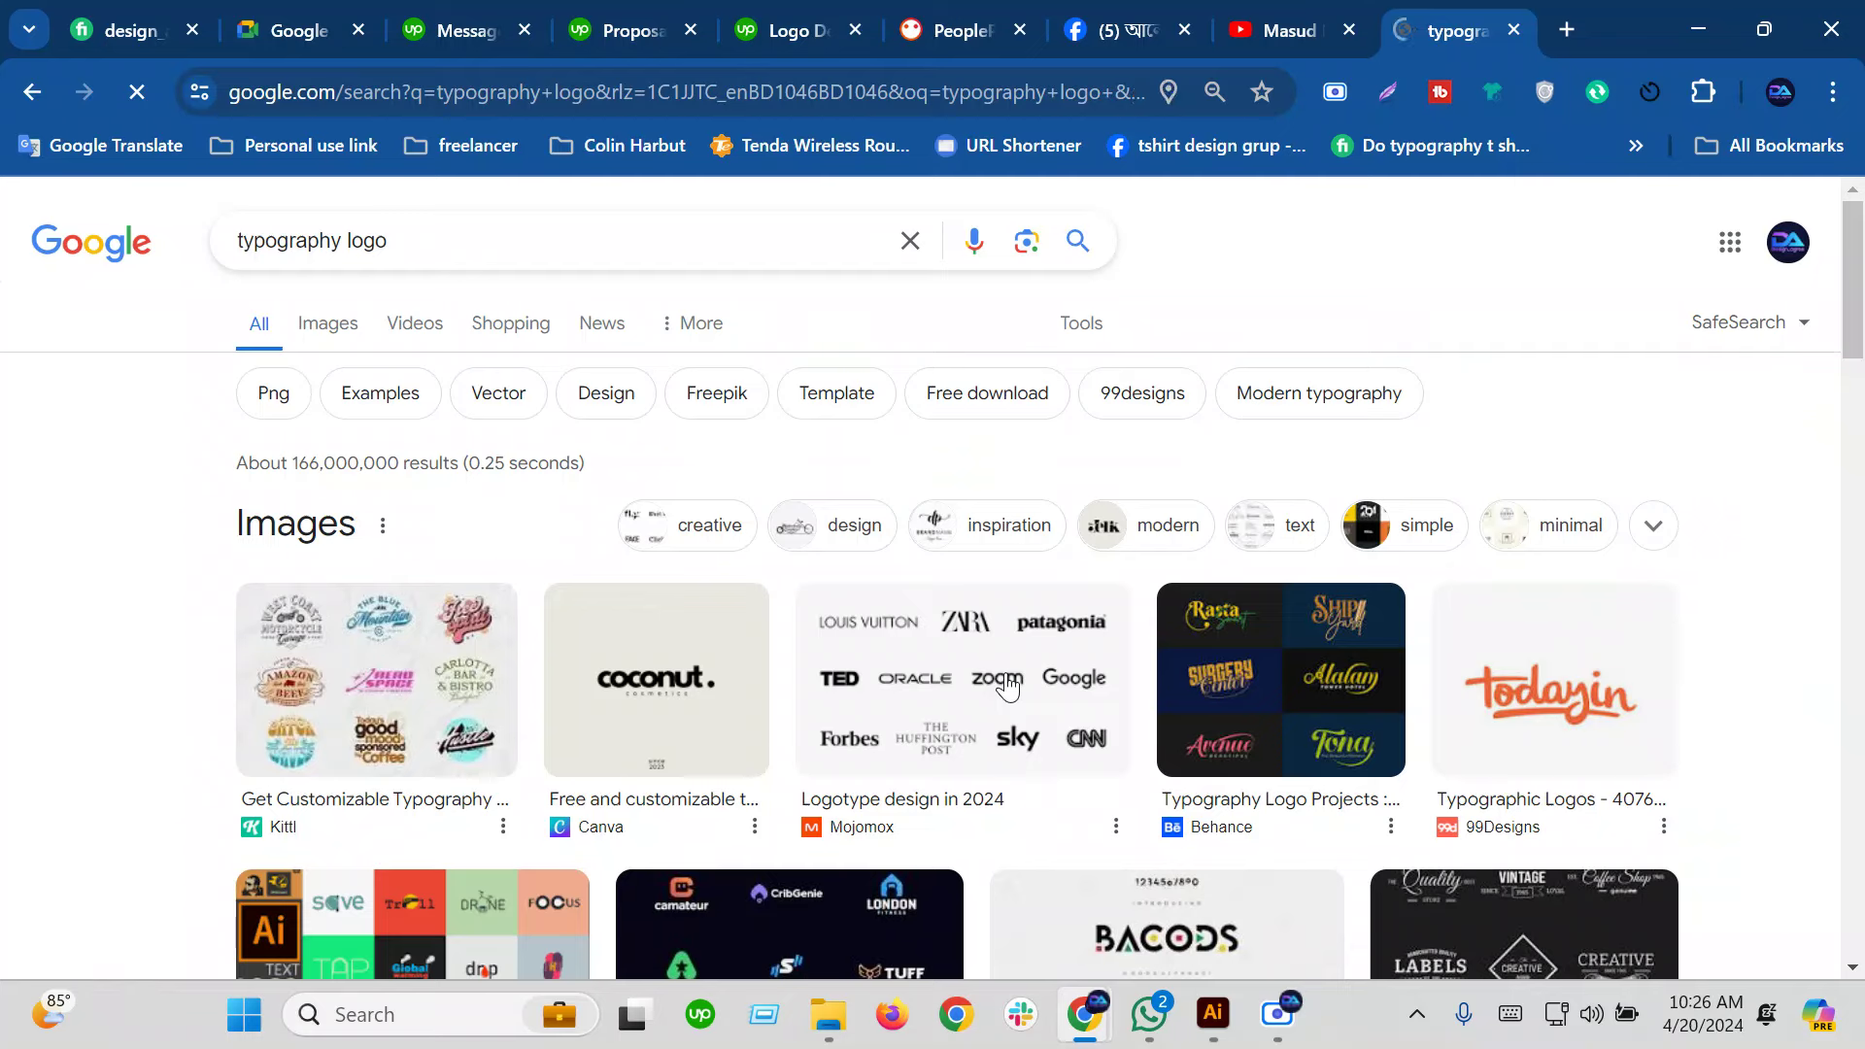
scroll(1006, 685, down, 1)
Copy the BACODS Shutterstock image from its preview, then return to Illustrator
click(1181, 821)
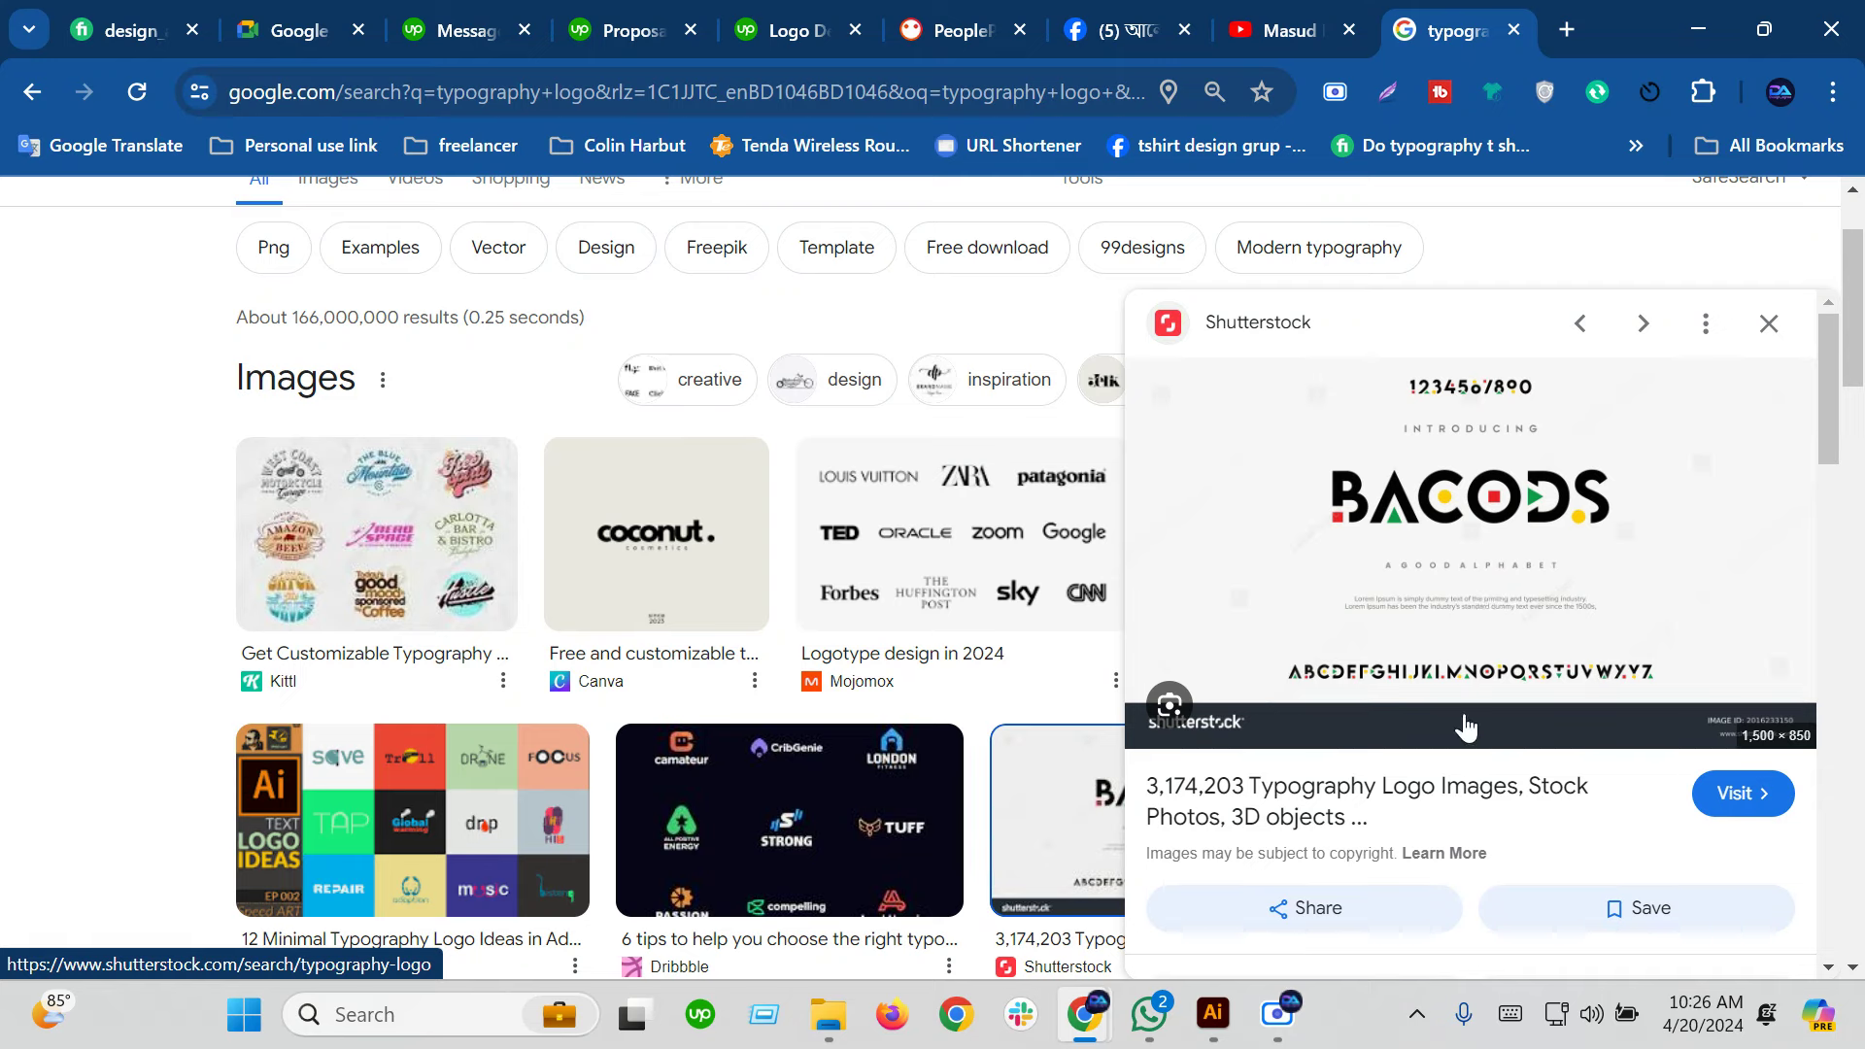
right_click(1560, 499)
click(1257, 828)
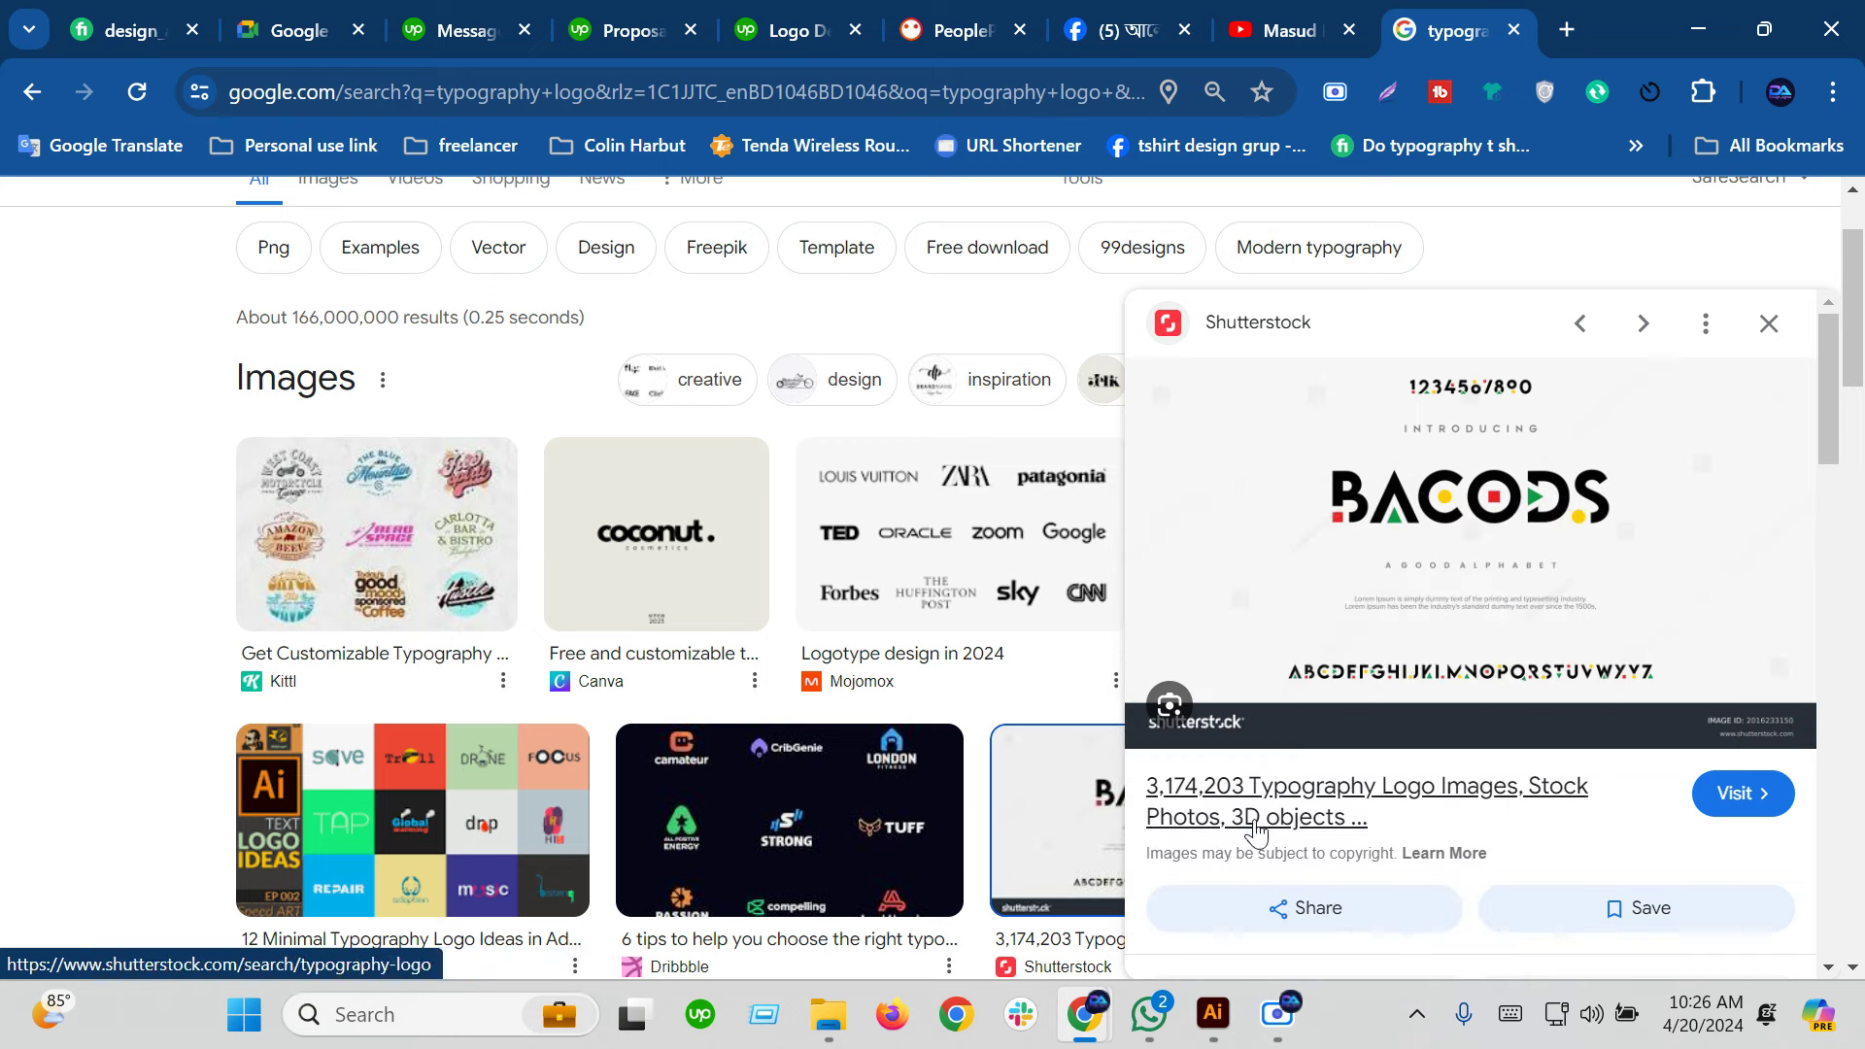
click(1213, 1014)
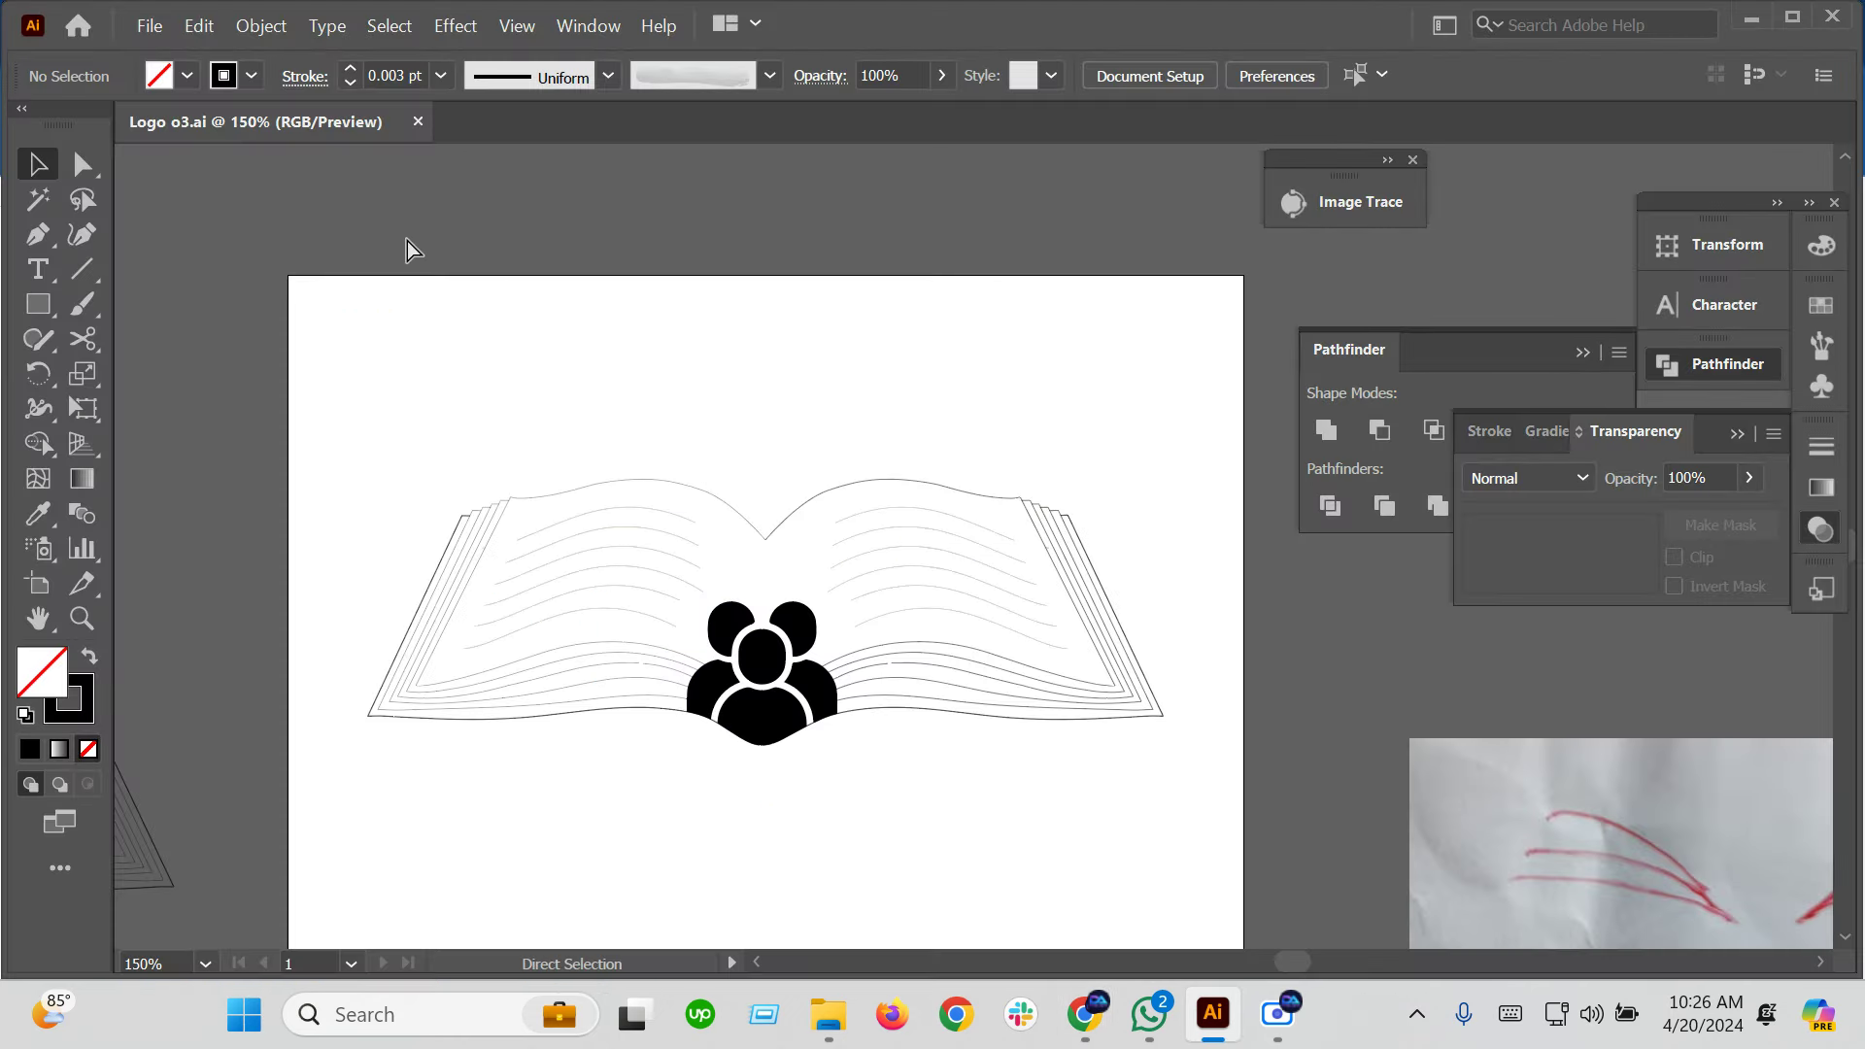
Create a new B4 Art & Illustration document and paste the BACODS image into it
click(171, 31)
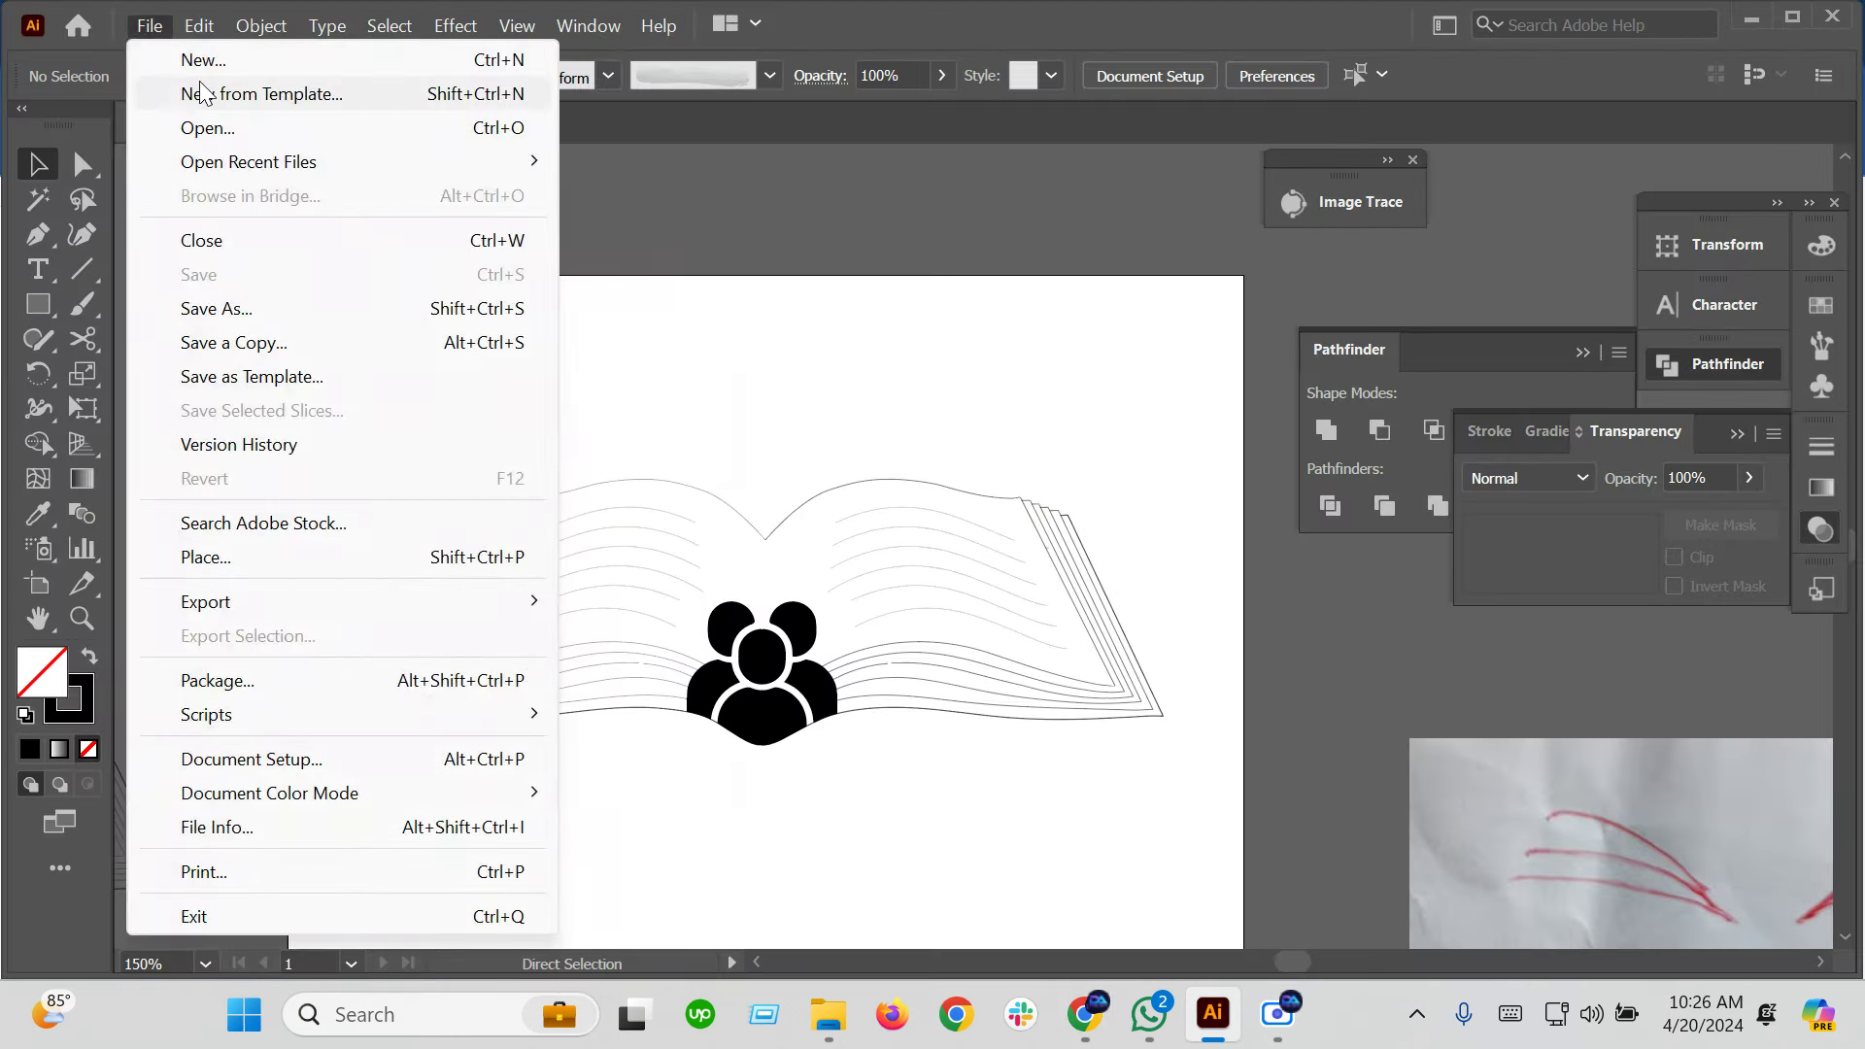
click(656, 476)
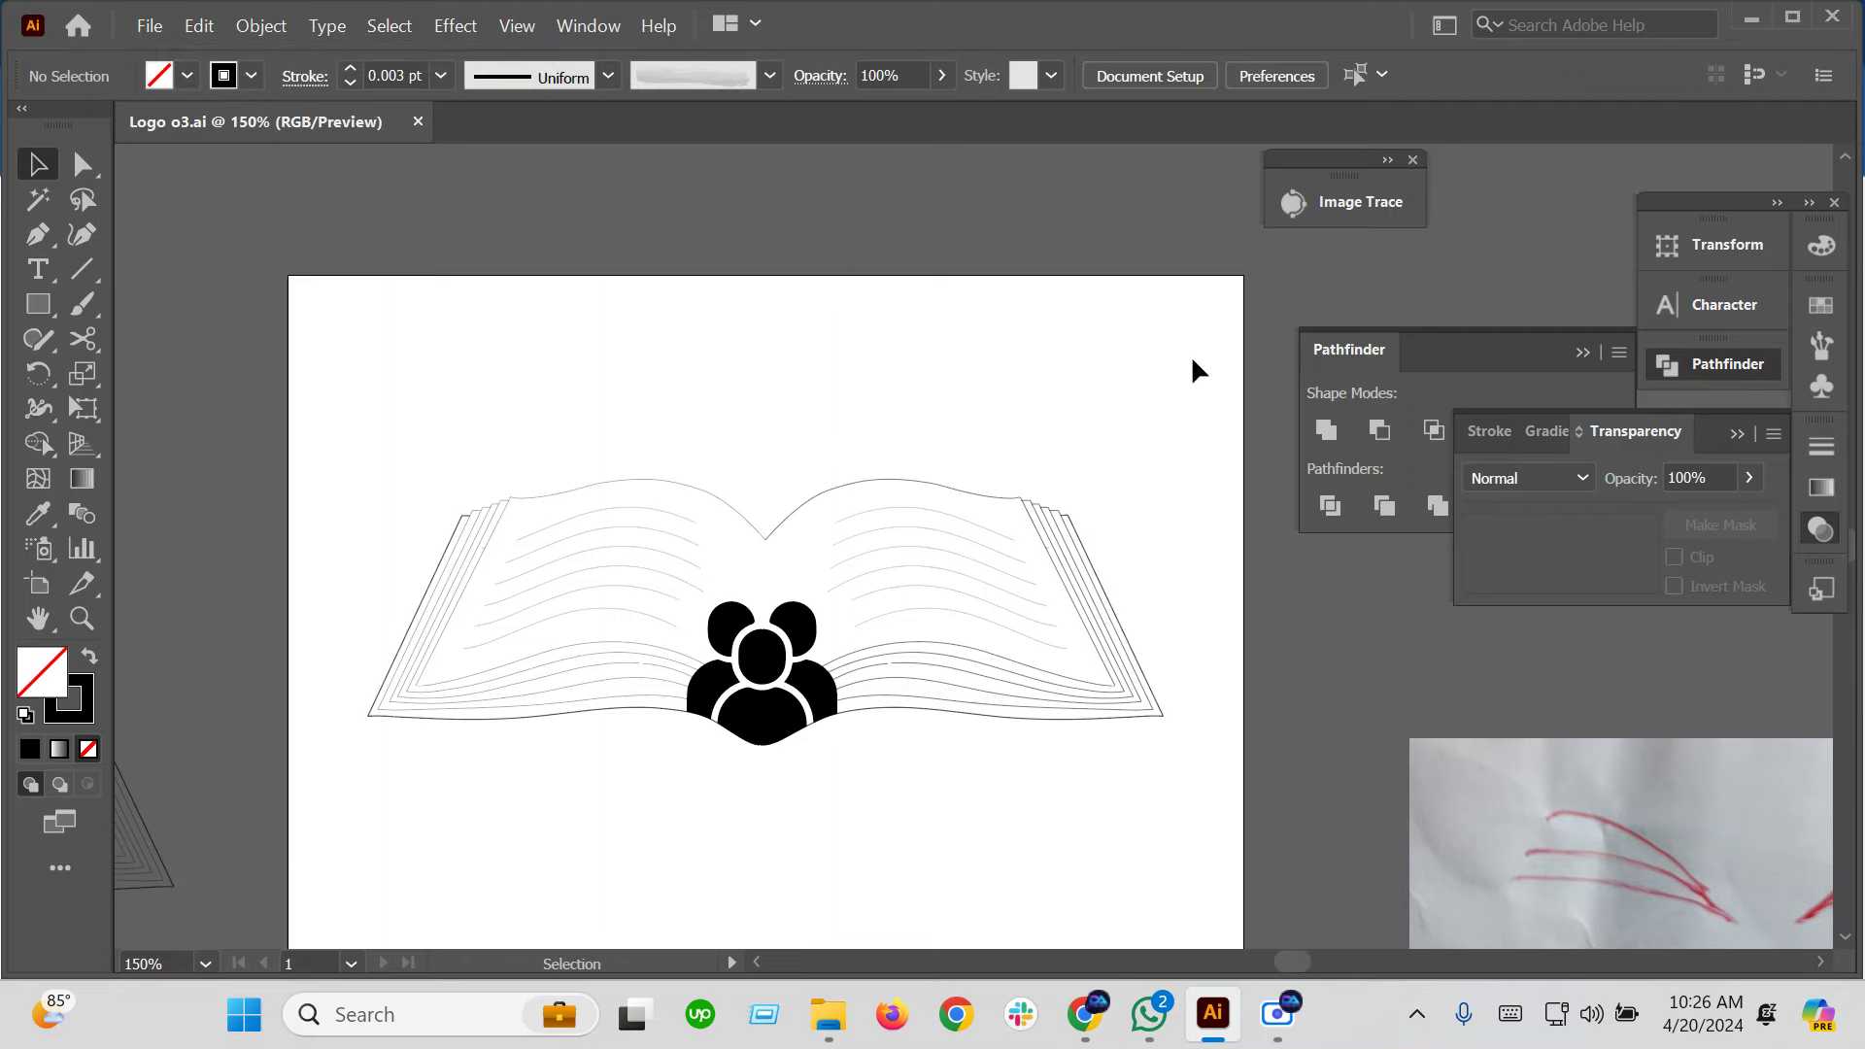
key(ctrl+n)
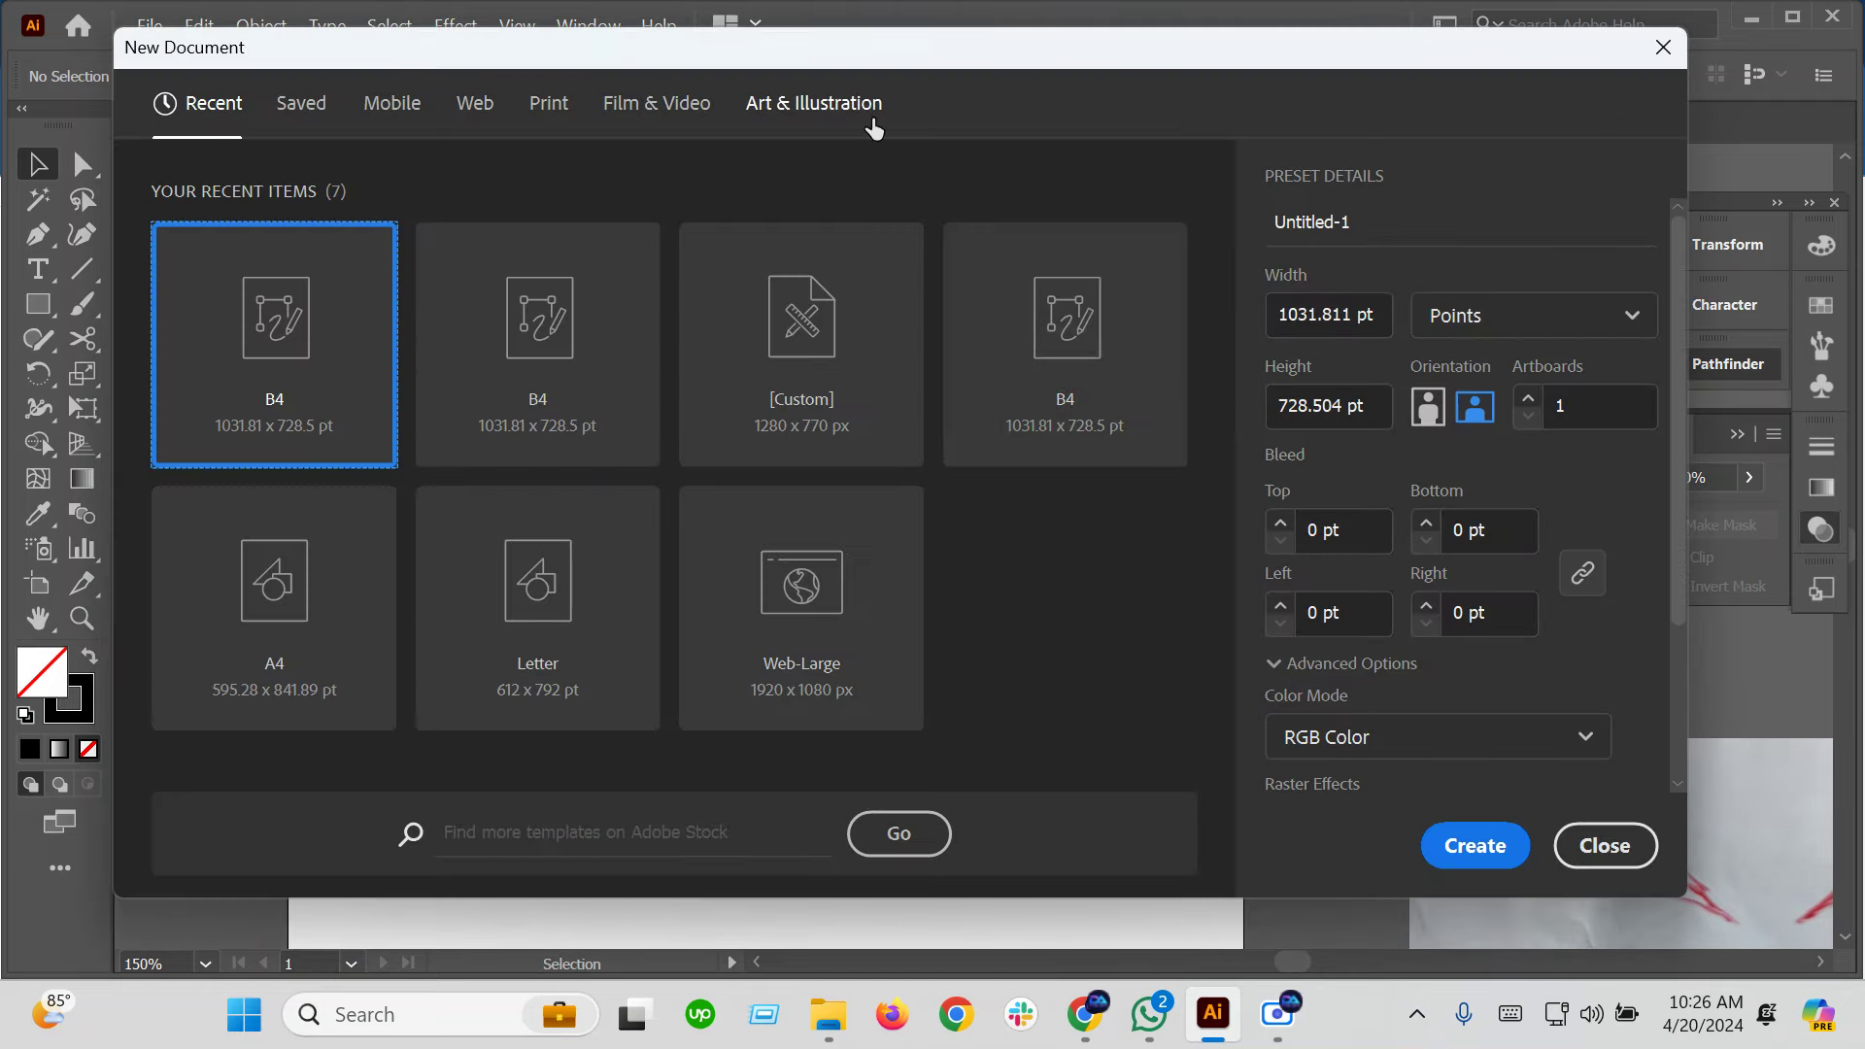
click(860, 109)
scroll(1074, 556, down, 5)
click(1074, 408)
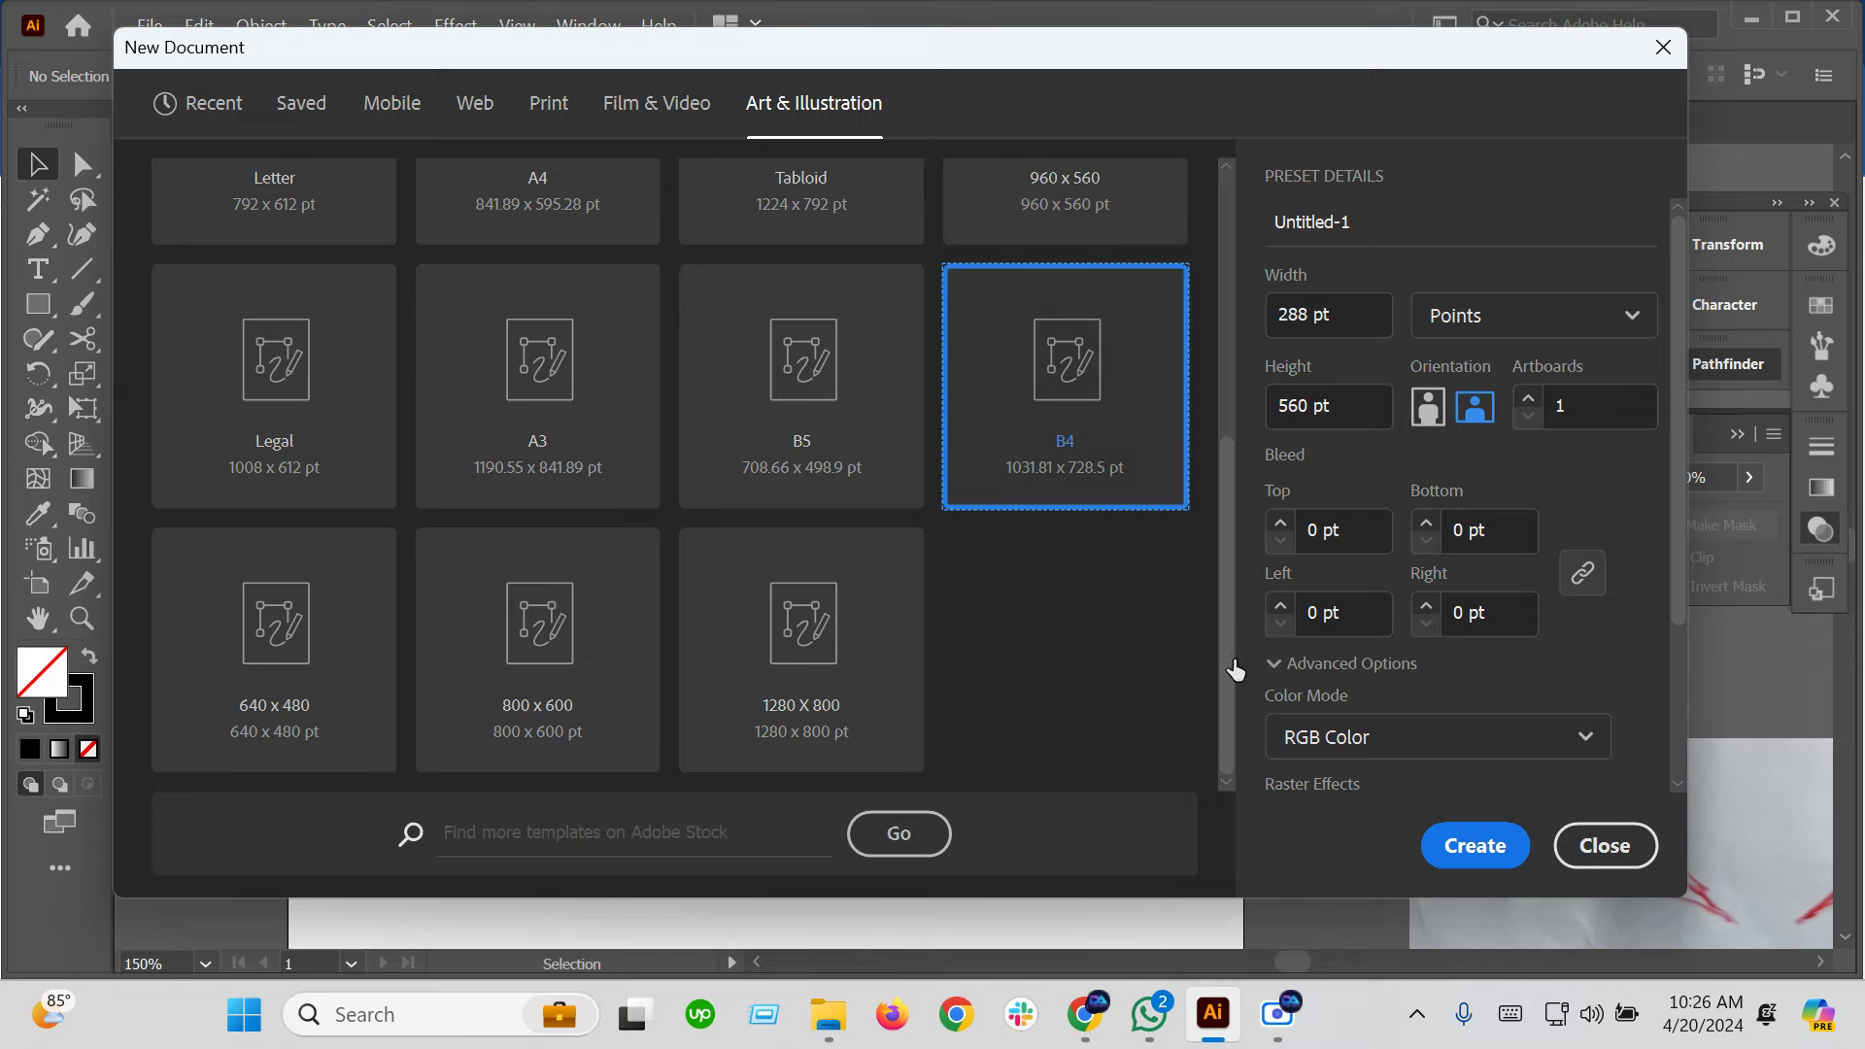
click(1475, 845)
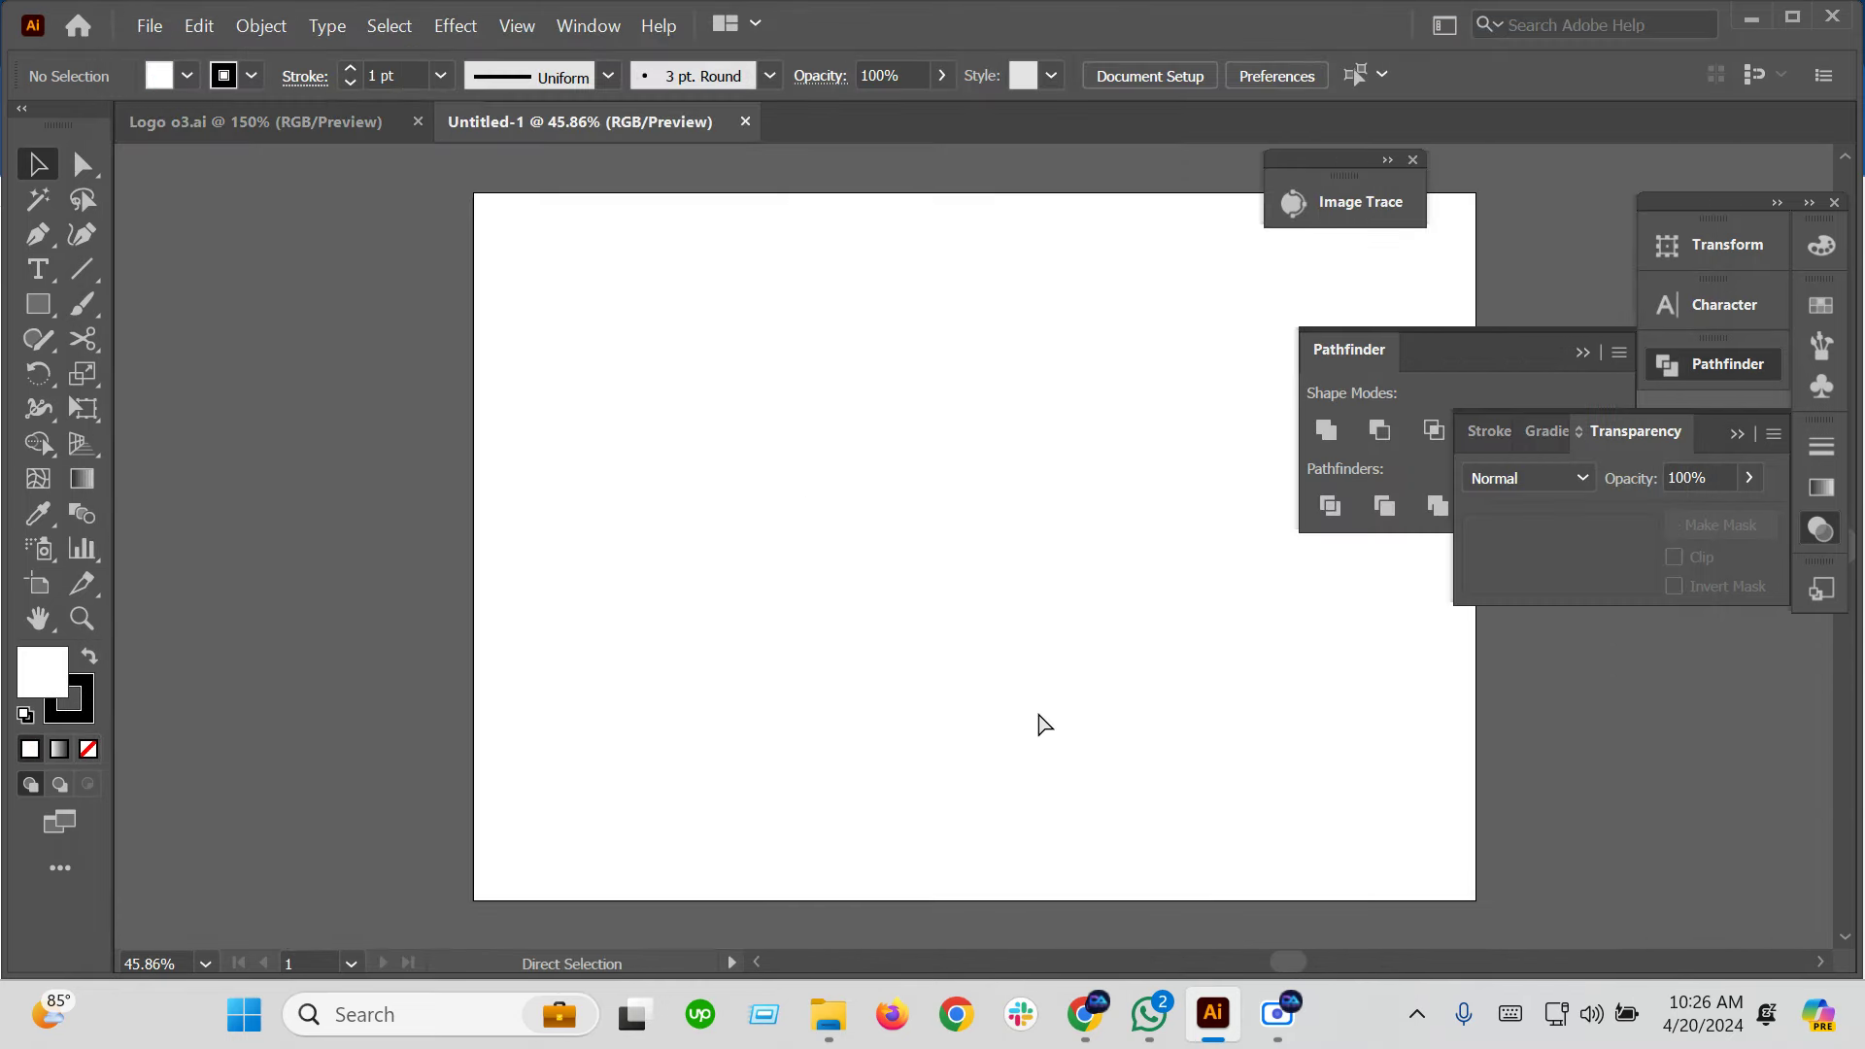
key(ctrl+v)
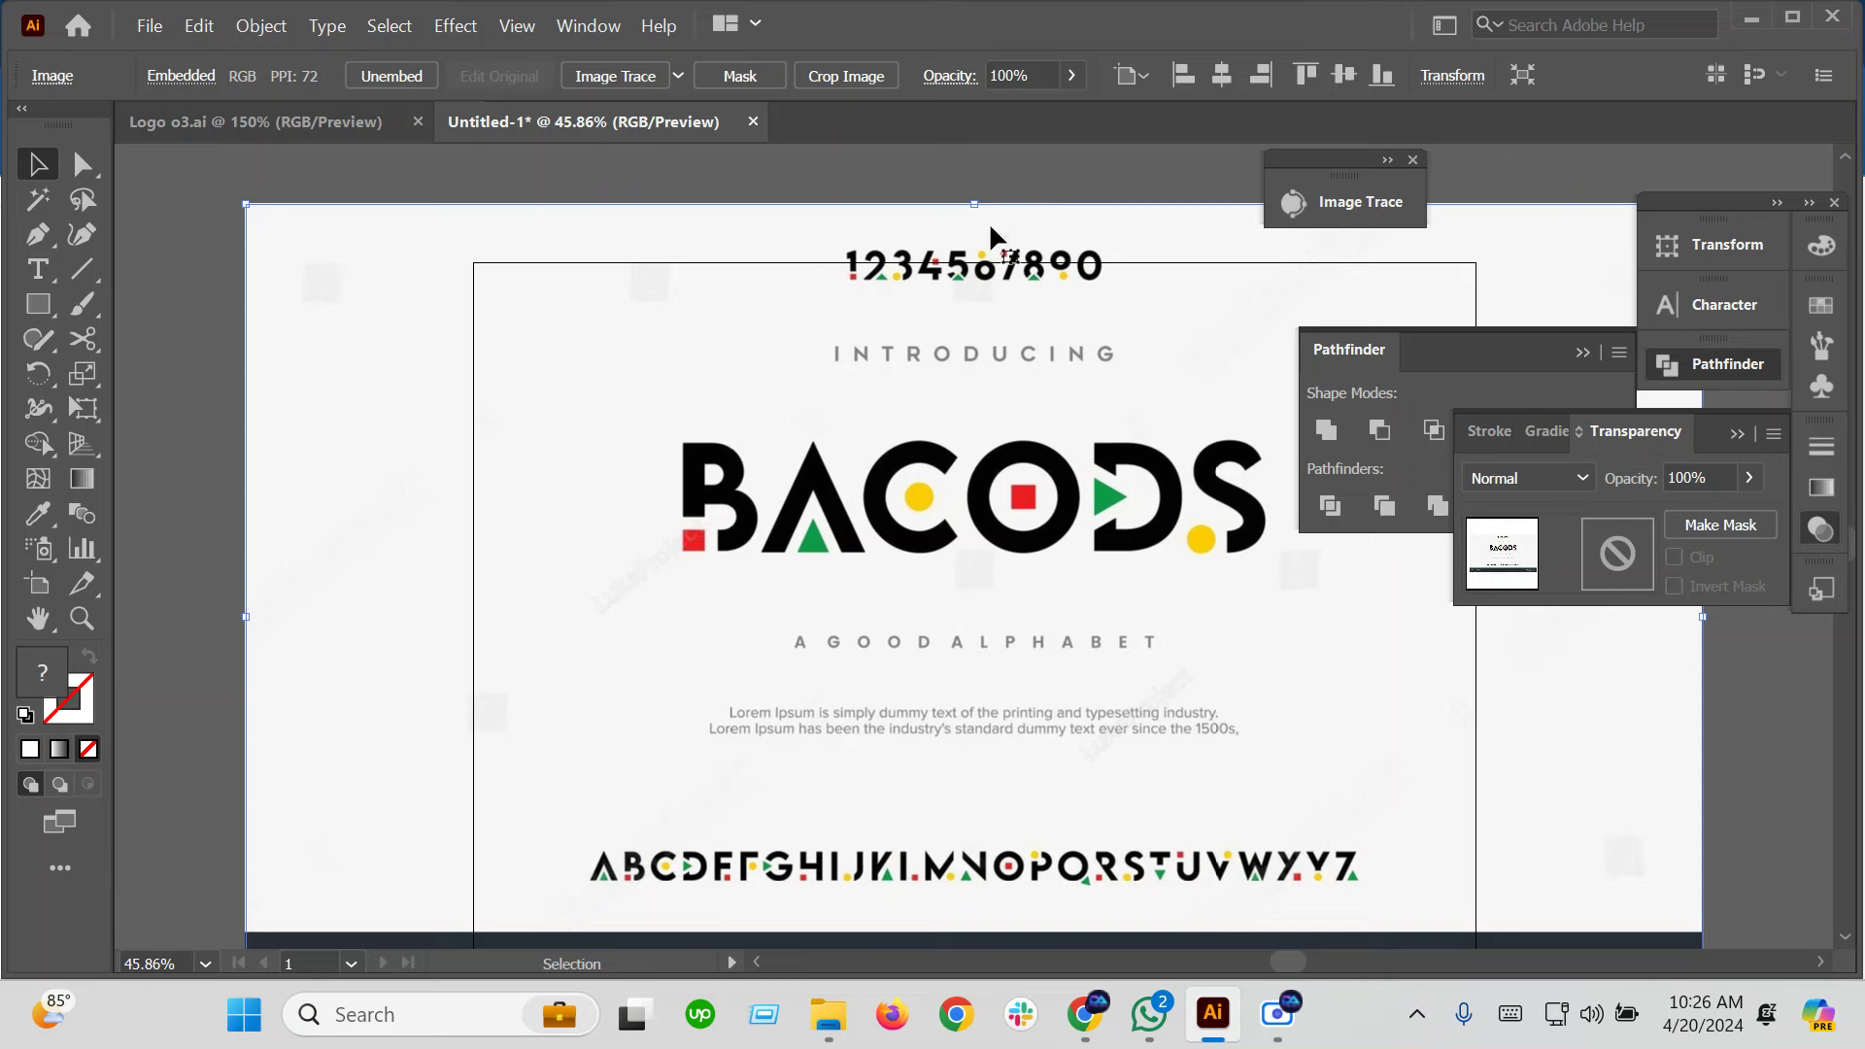
Scale the pasted BACODS image down and drag it up near the artboard's top edge
drag(974, 204, 974, 402)
drag(1027, 664, 878, 649)
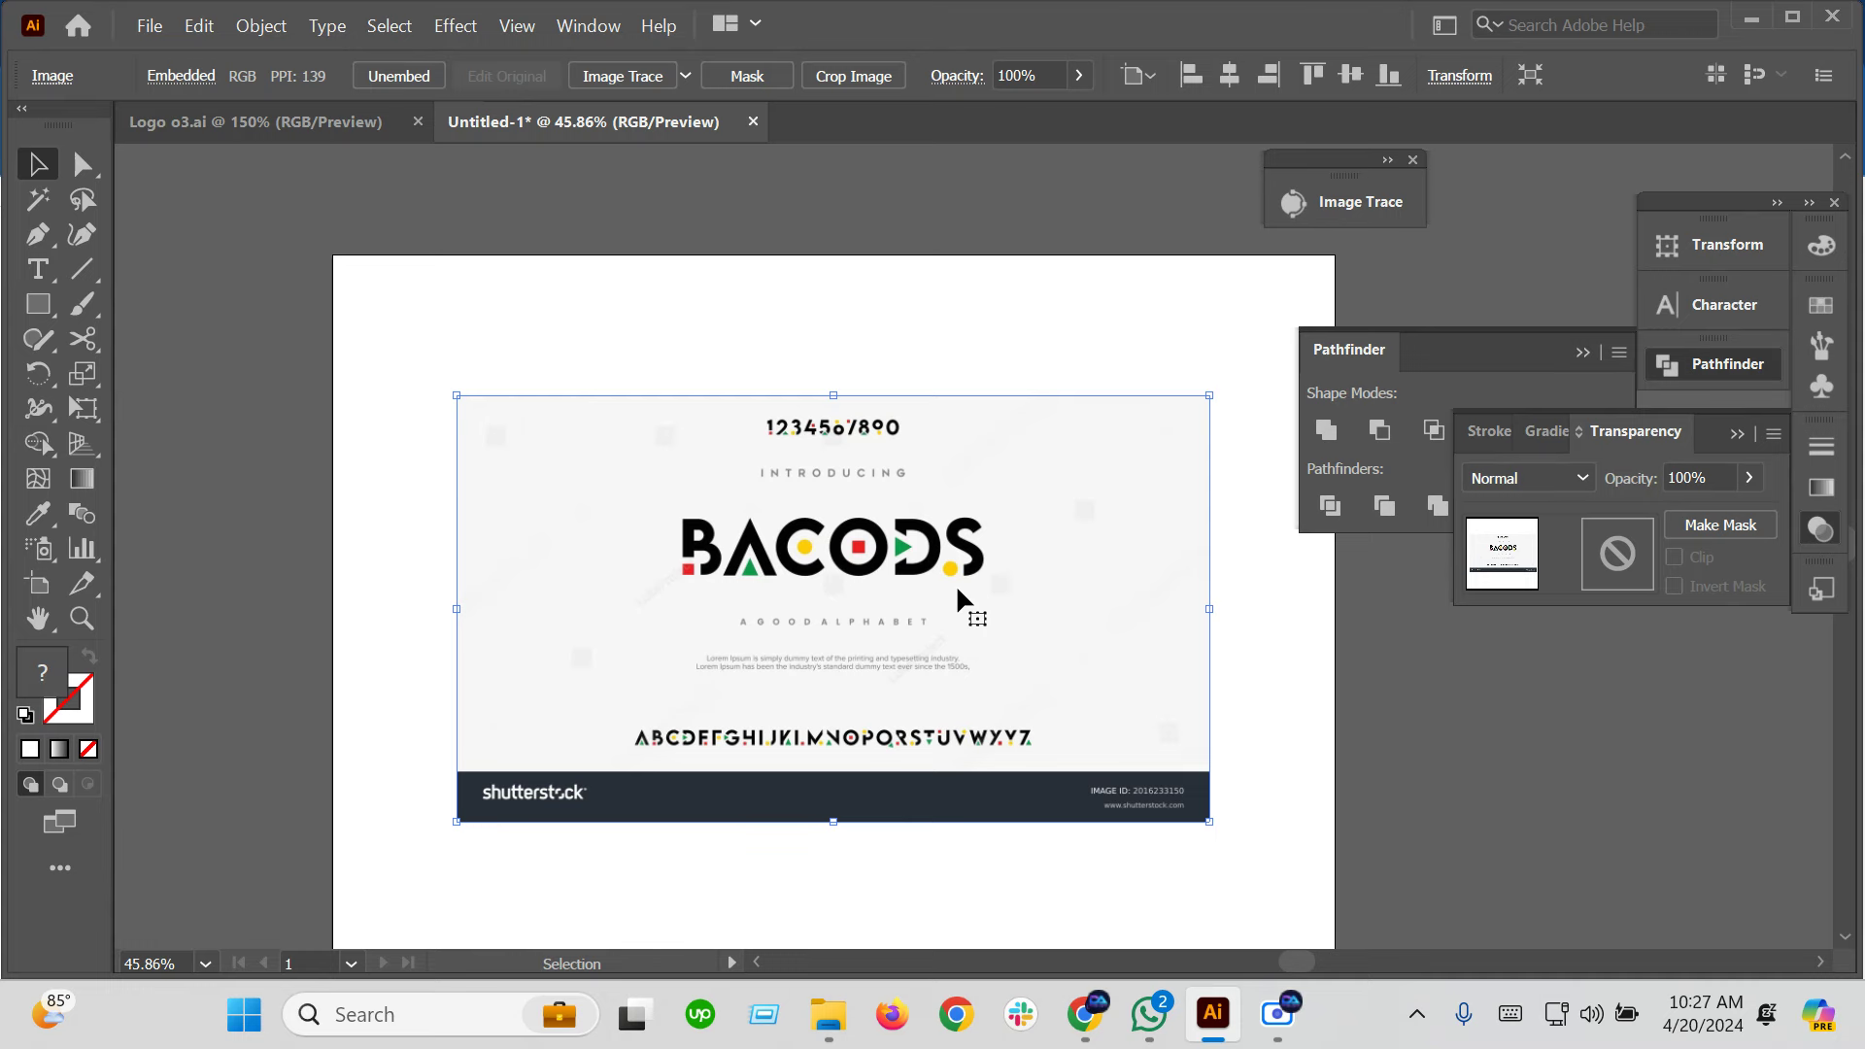
scroll(729, 608, up, 1)
scroll(882, 534, up, 2)
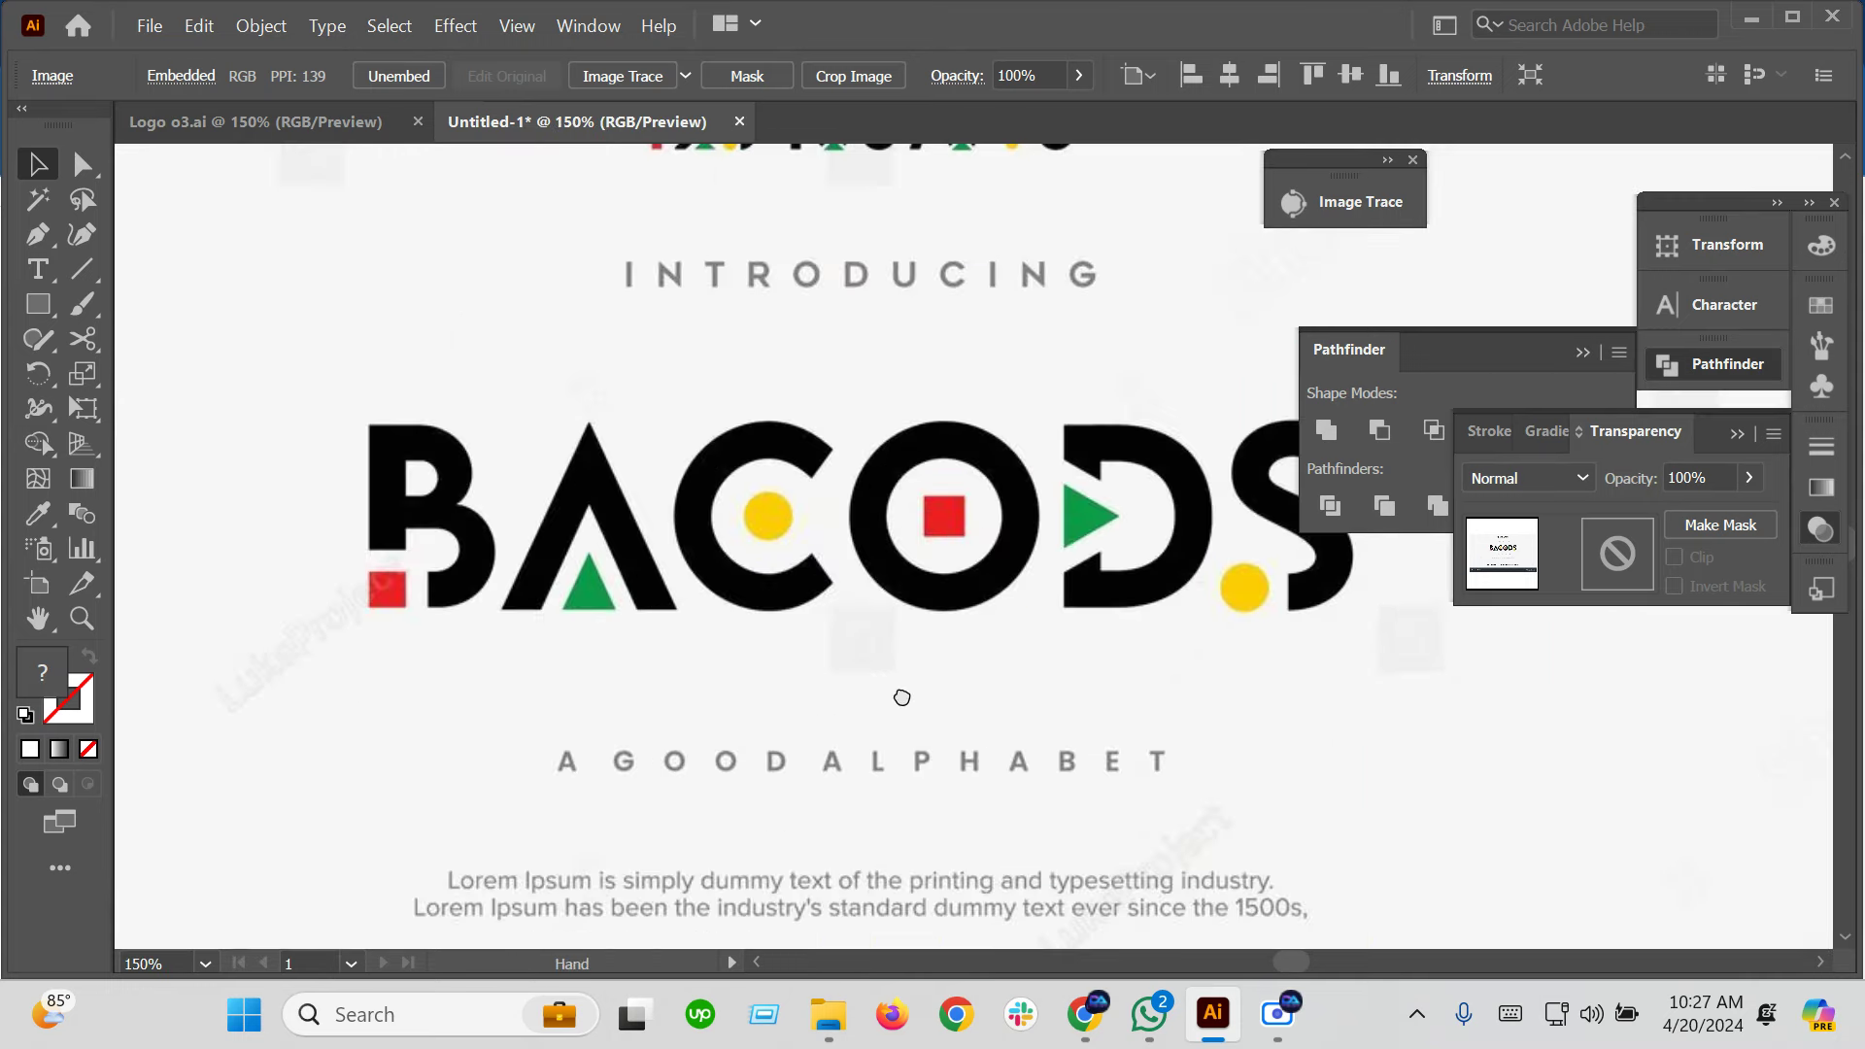
scroll(736, 693, down, 1)
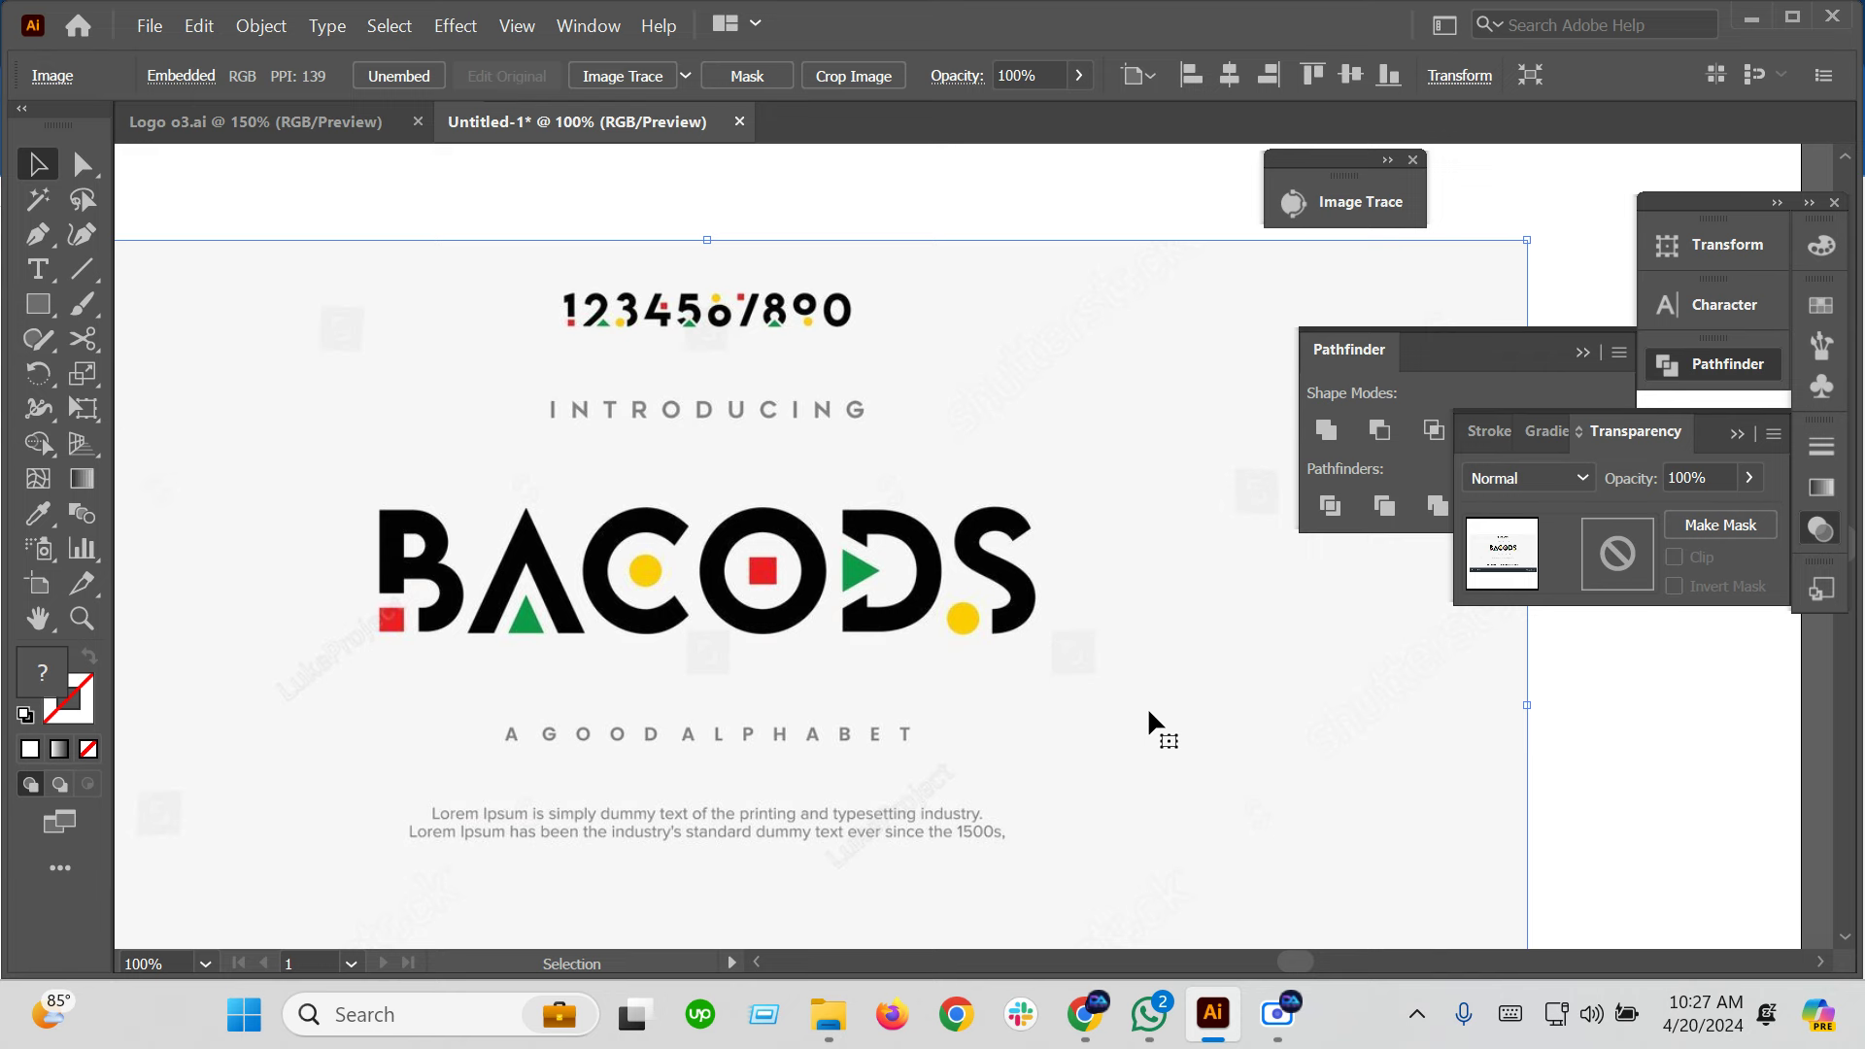
mouse_move(1149, 724)
mouse_down()
mouse_move(928, 501)
mouse_move(928, 450)
mouse_up()
scroll(924, 612, down, 3)
scroll(923, 641, up, 1)
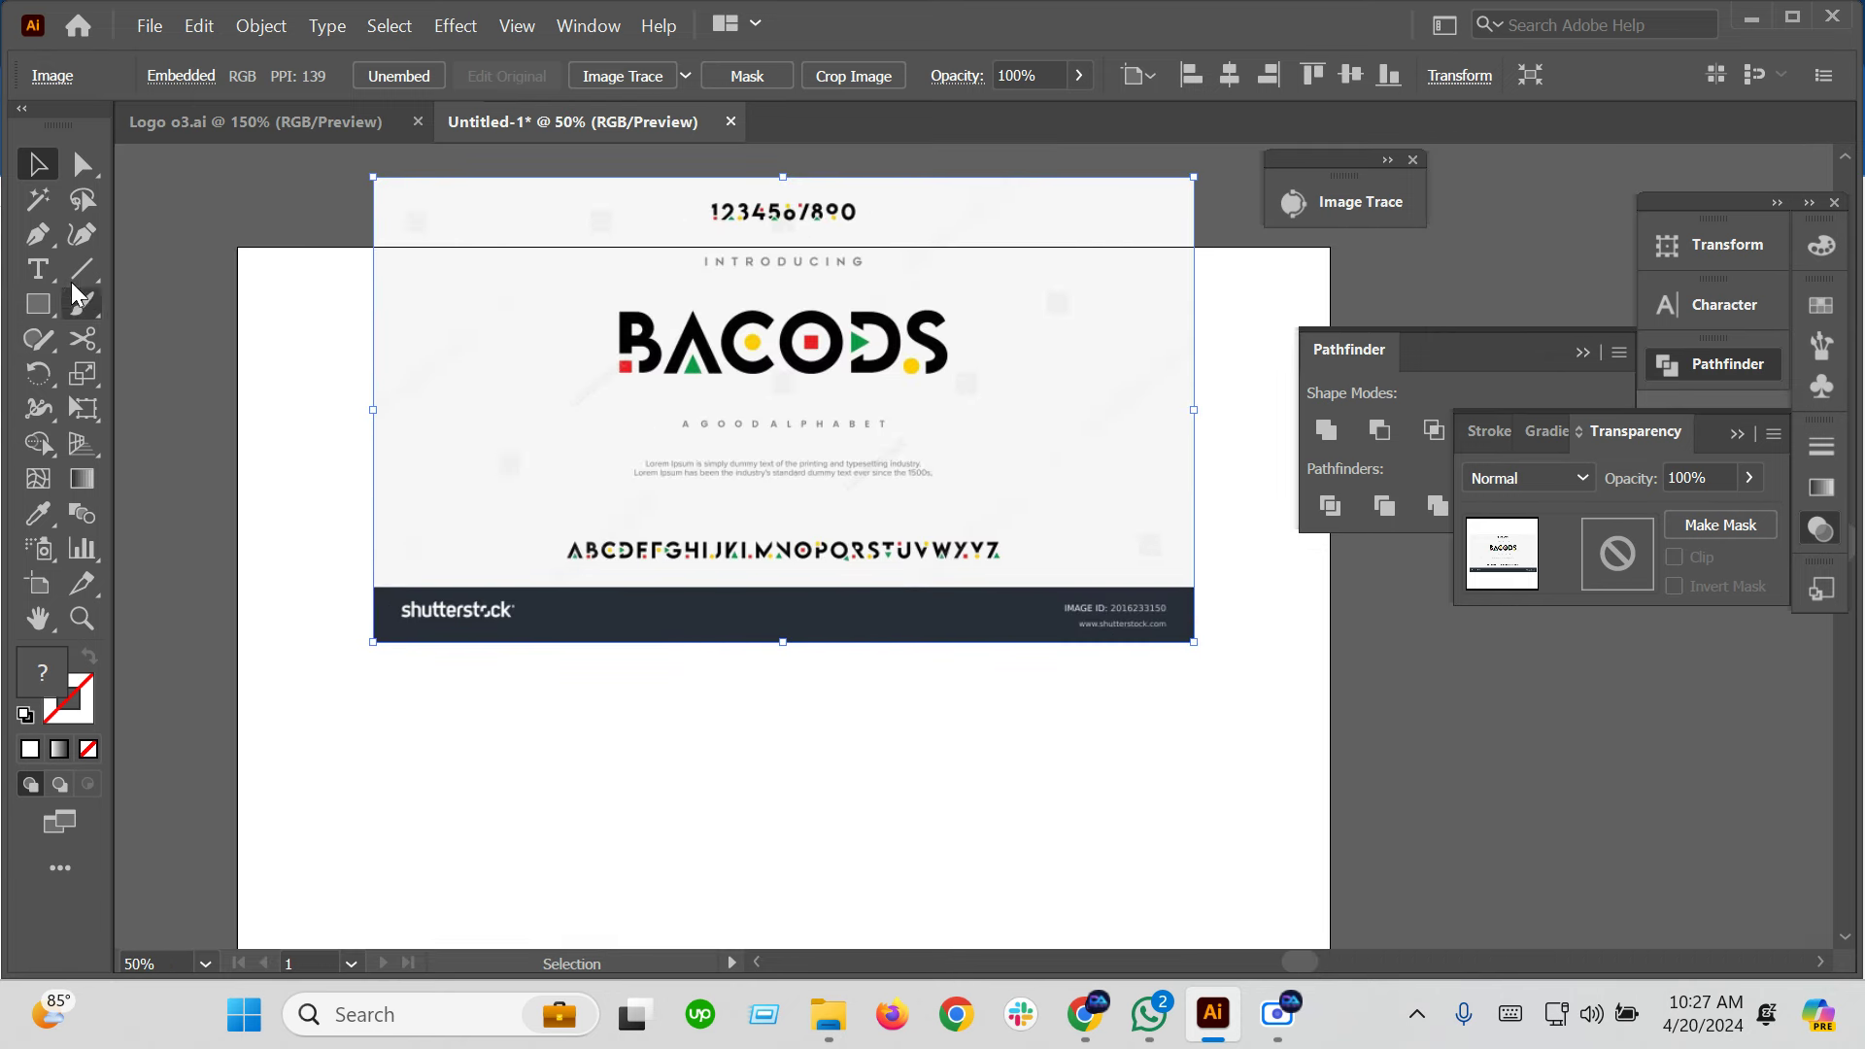
Add an enlarged text object reading 'bacods' below the reference image
click(37, 269)
click(762, 737)
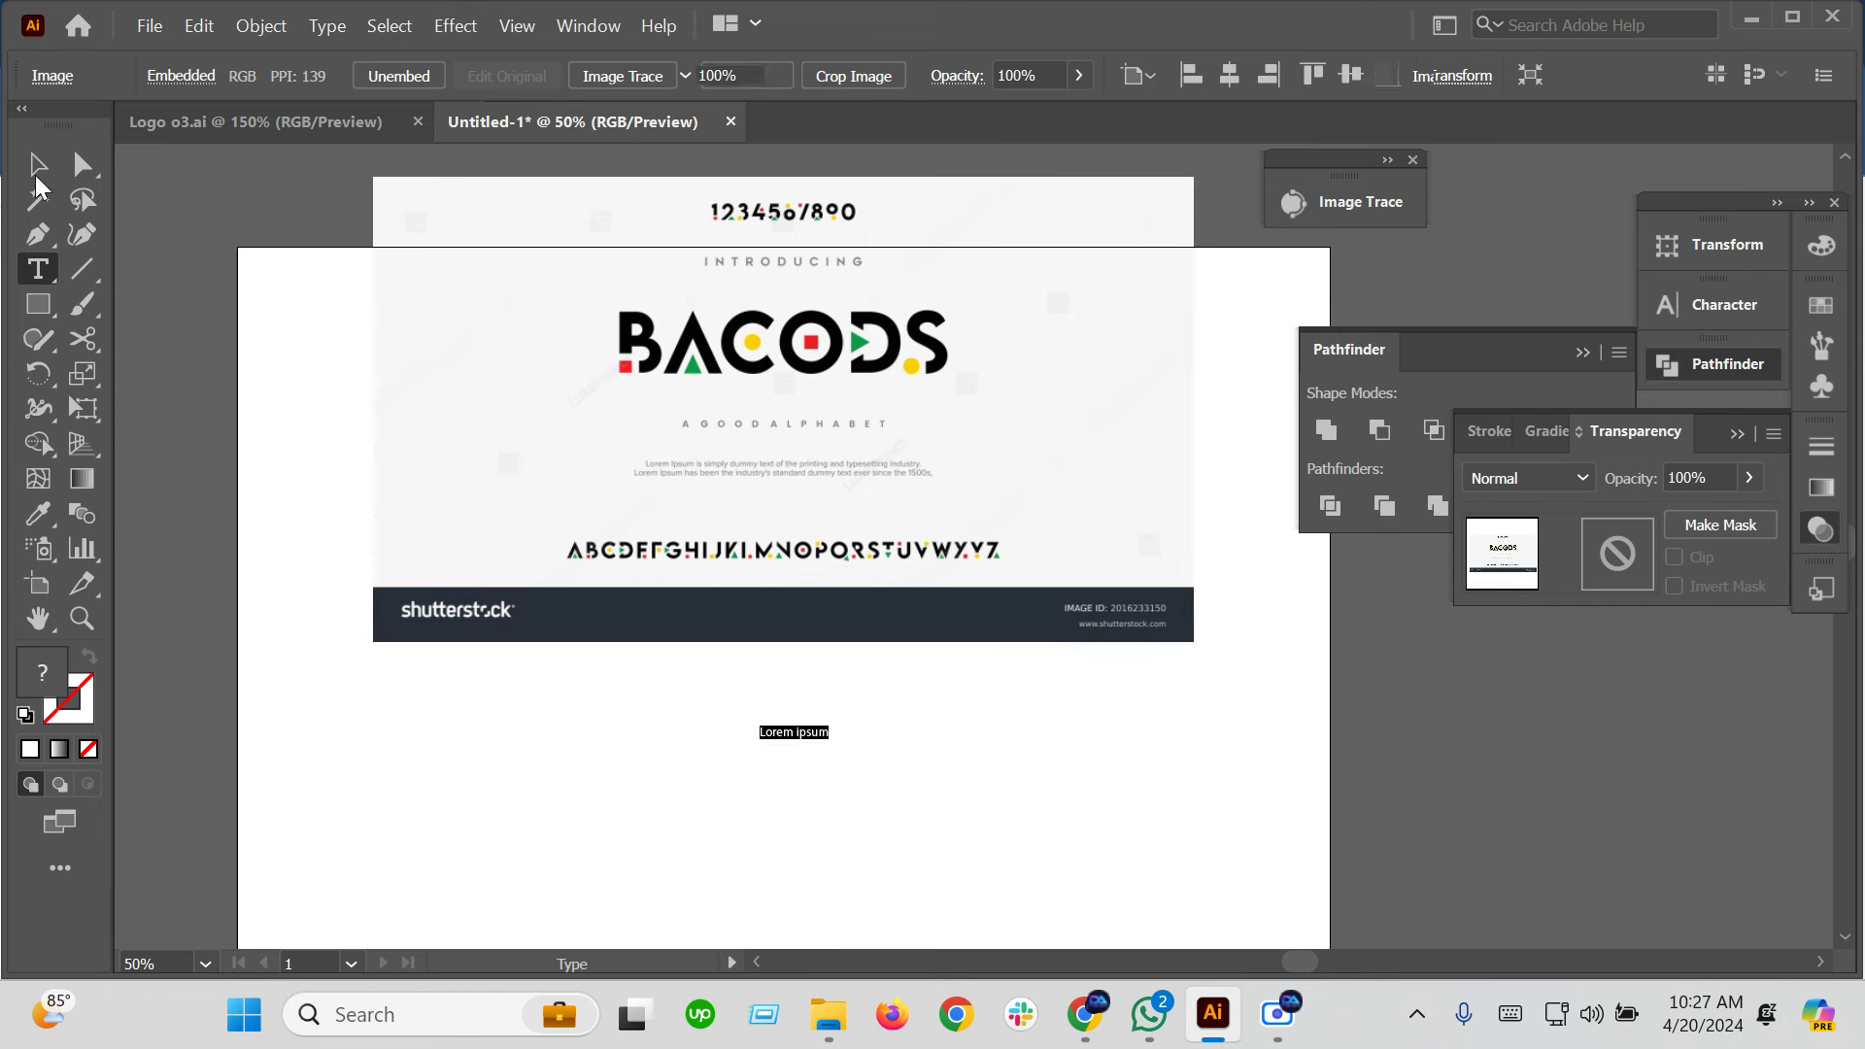
click(38, 167)
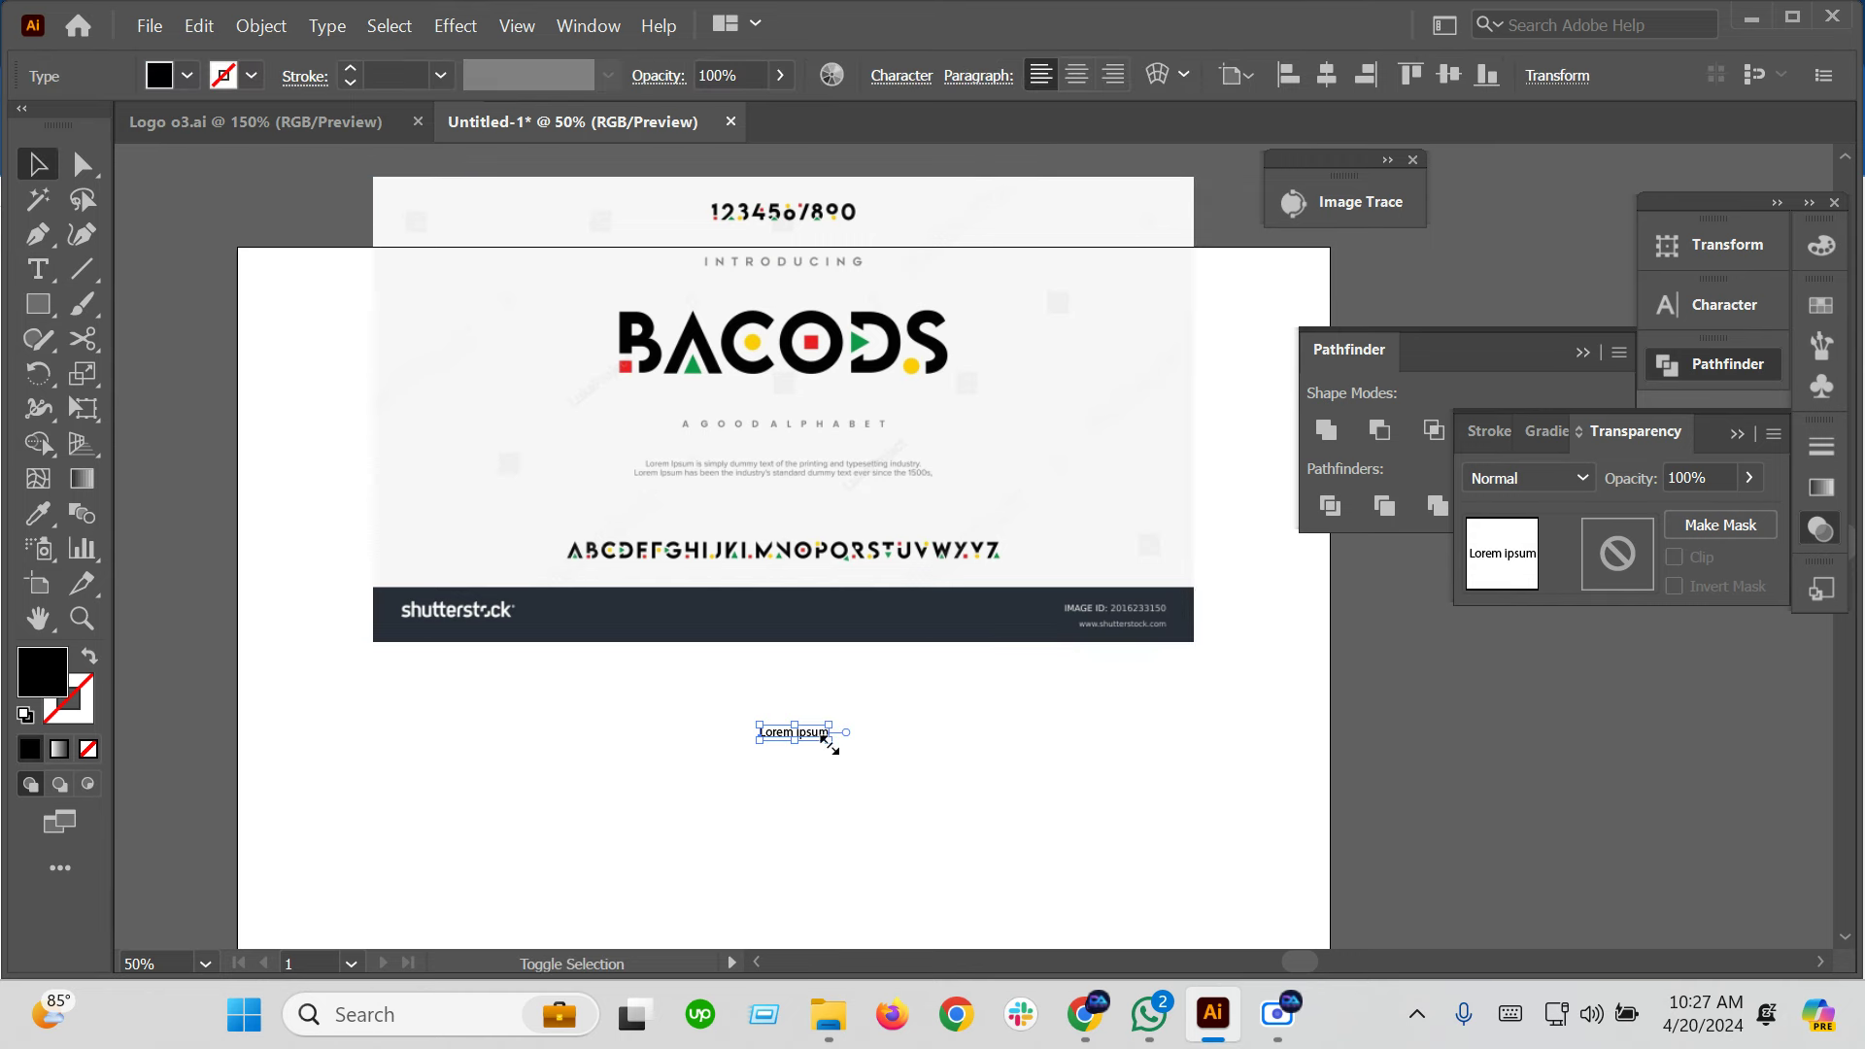
drag(831, 735, 950, 821)
triple_click(831, 719)
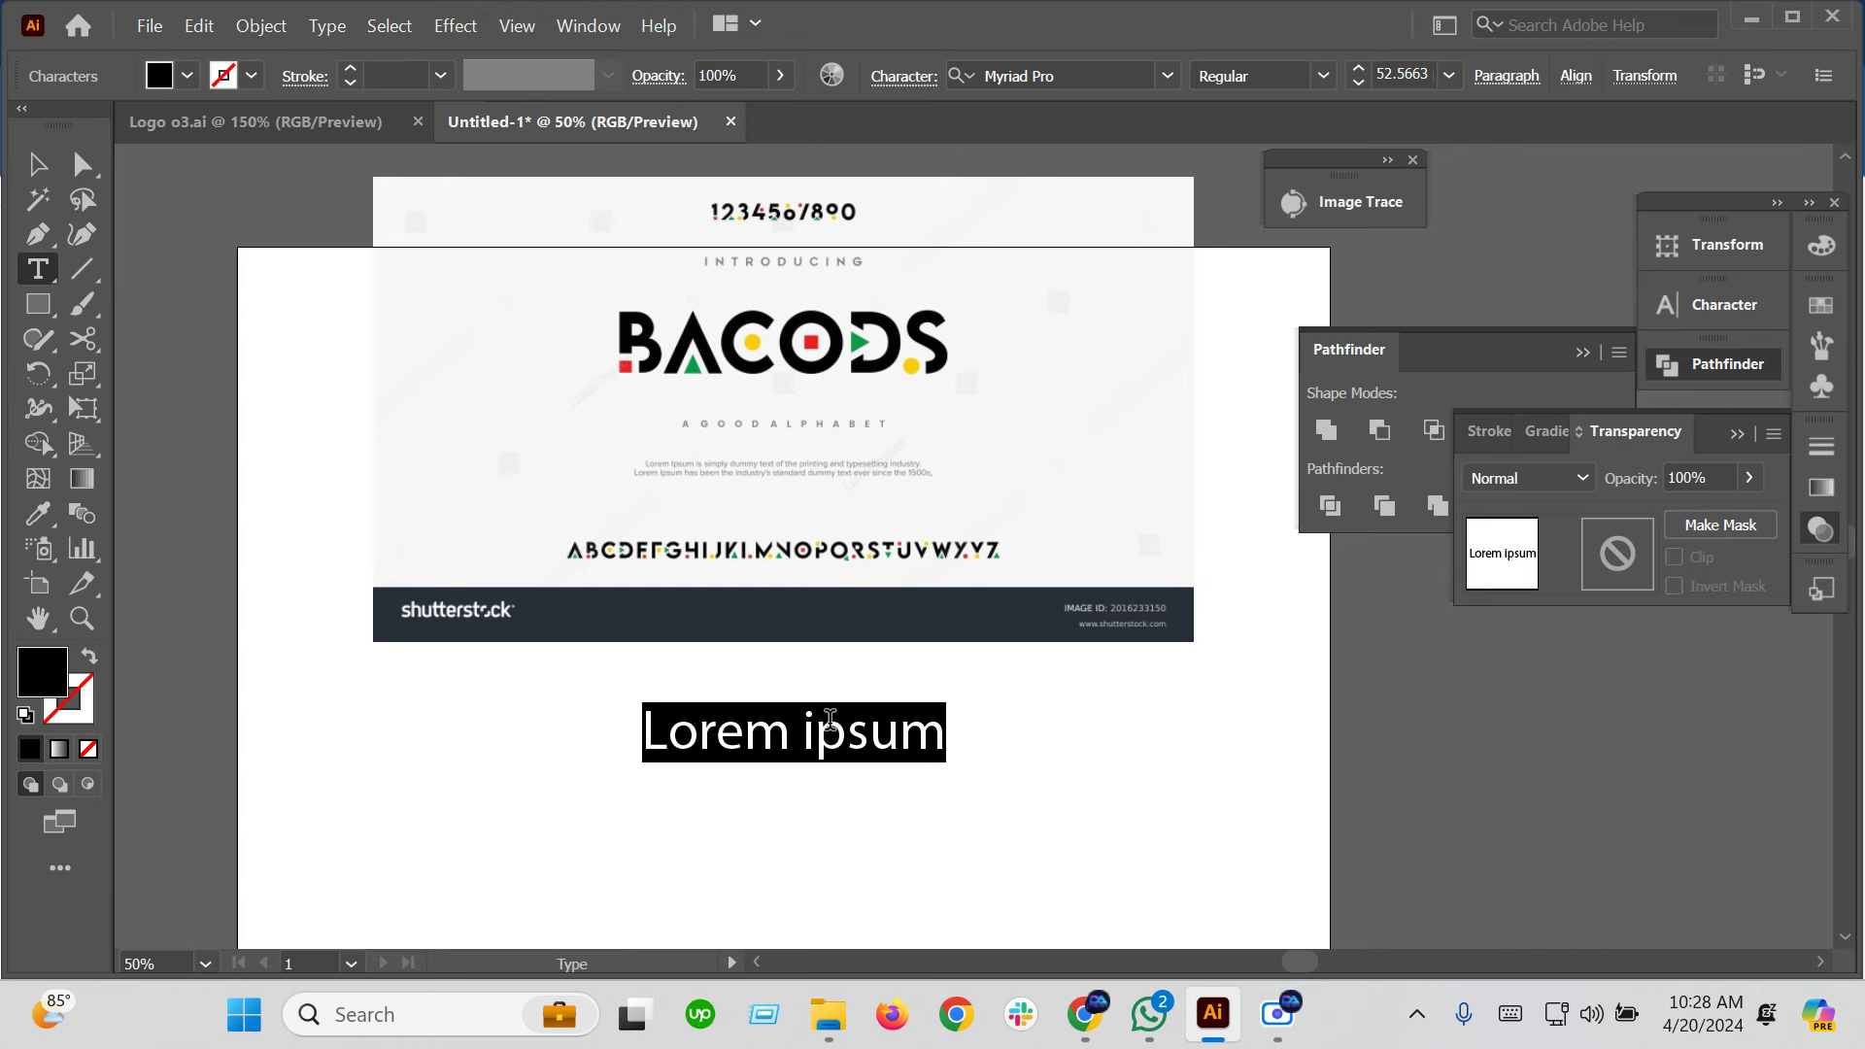
text(bac)
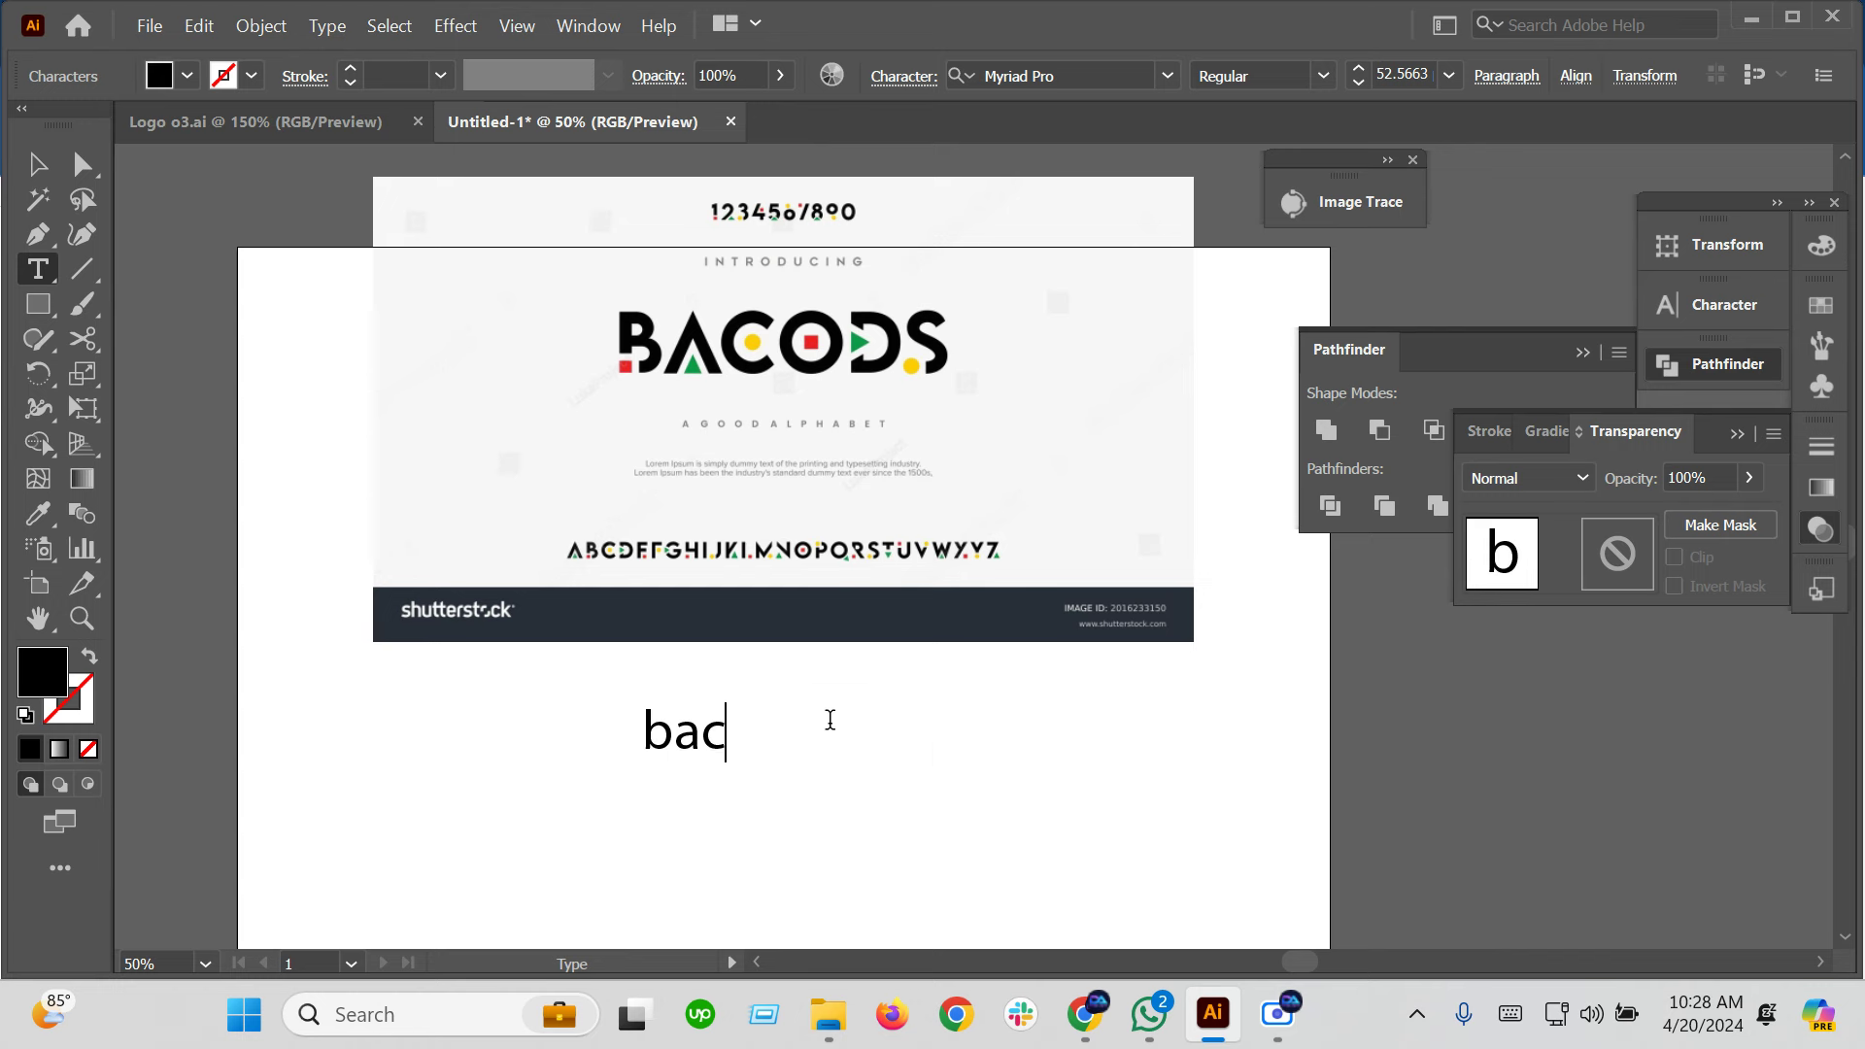
text(ods)
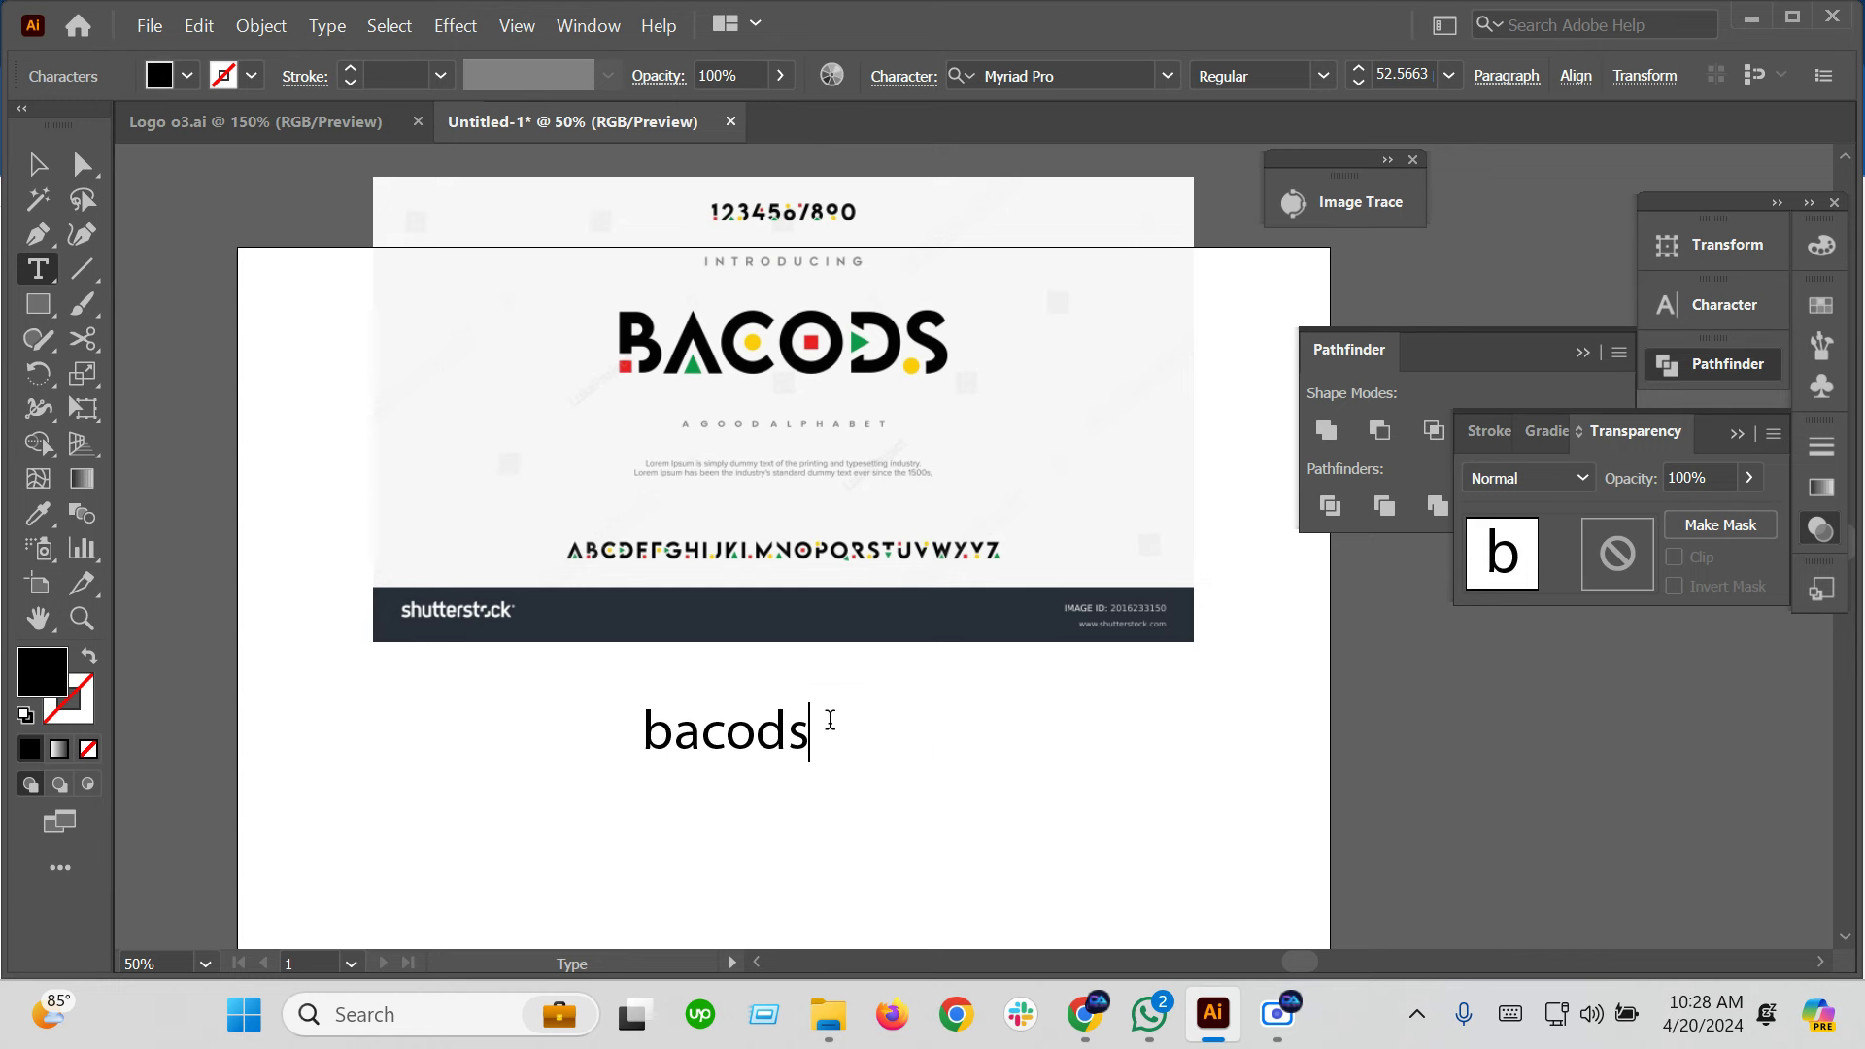
key(Escape)
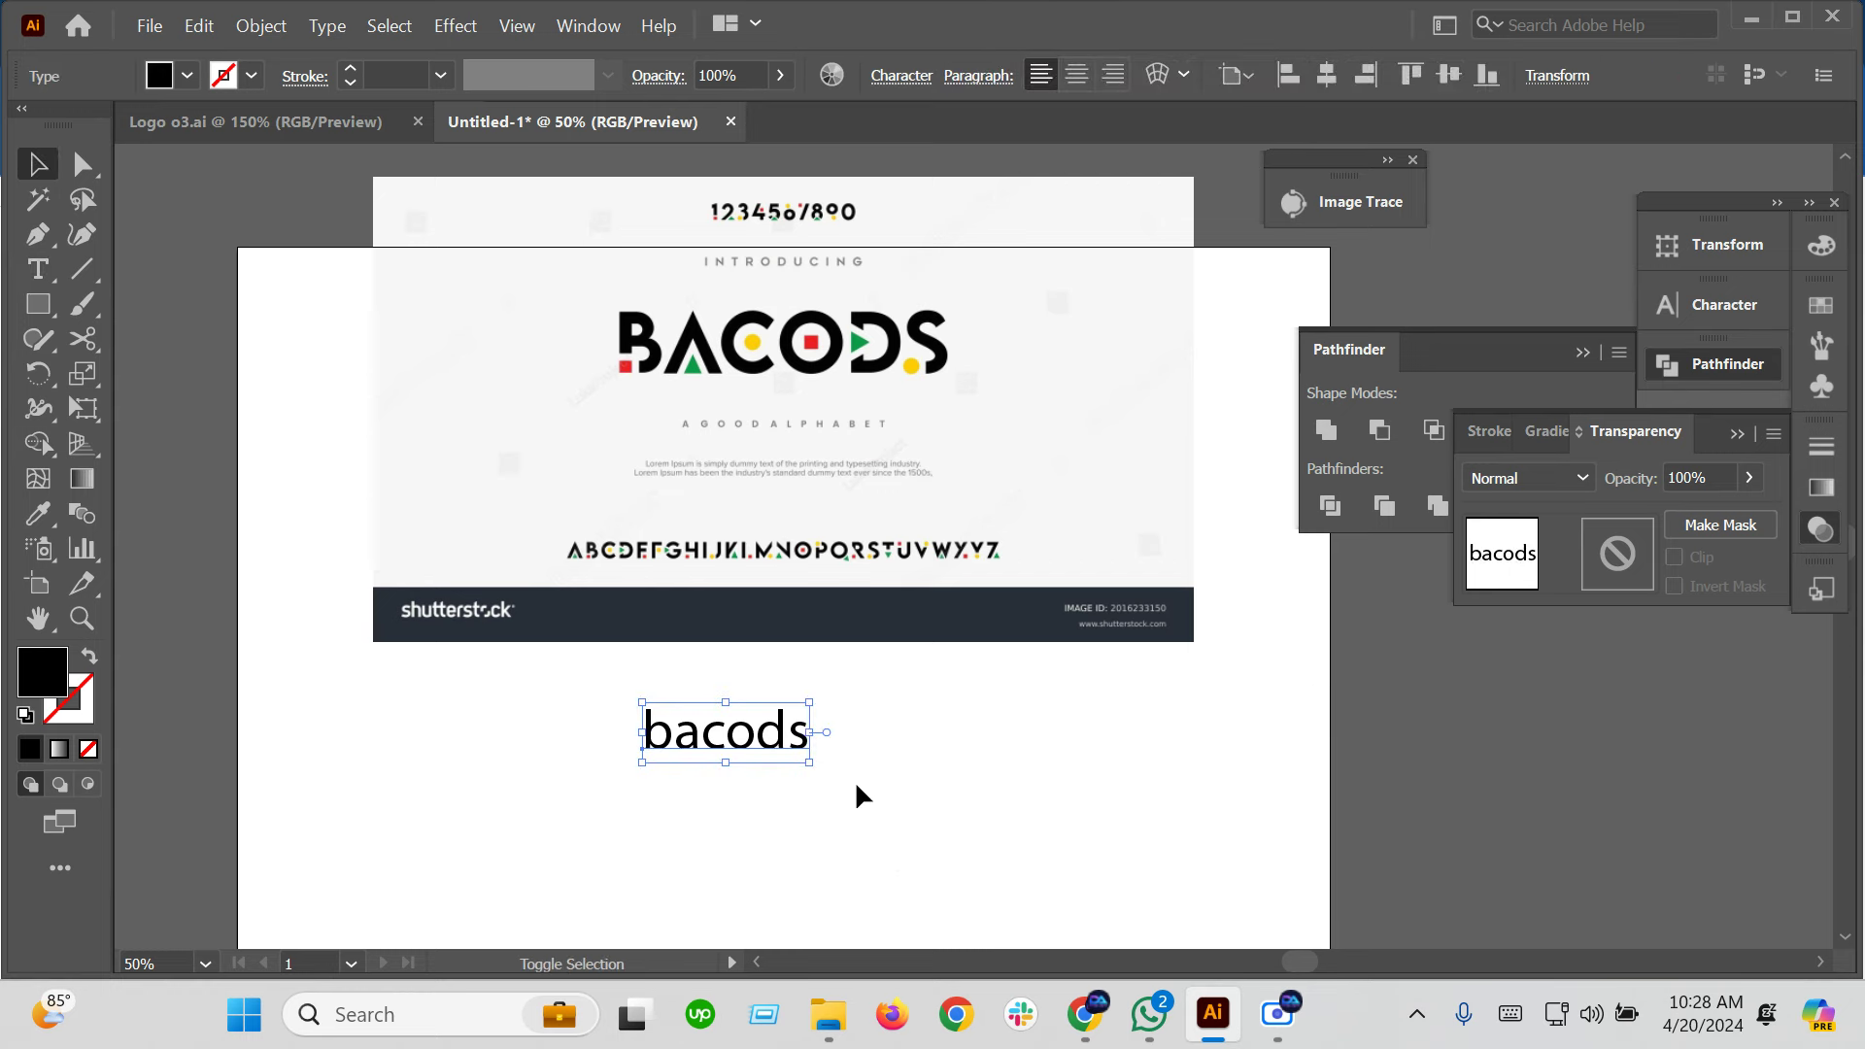
drag(810, 764, 835, 763)
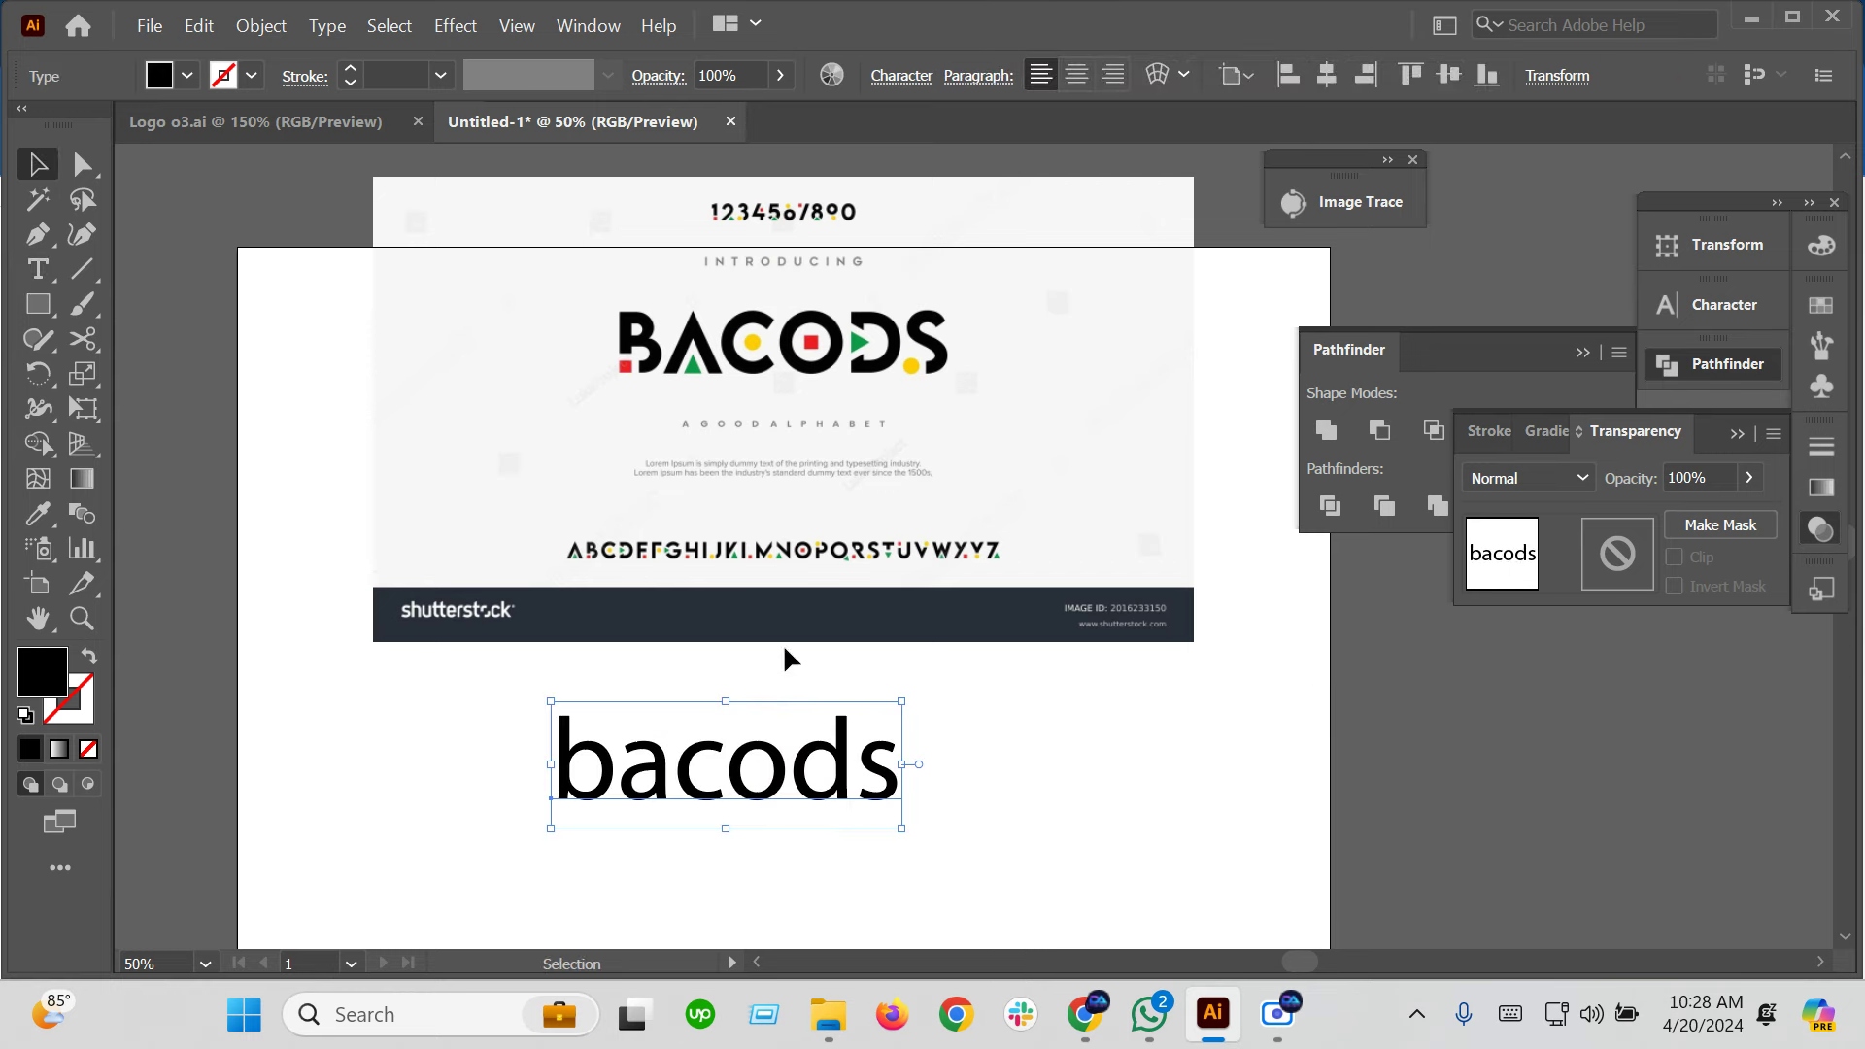
Pan and zoom over the reference alphabet, then select and zoom in on the bacods text
scroll(758, 583, up, 3)
scroll(240, 600, down, 1)
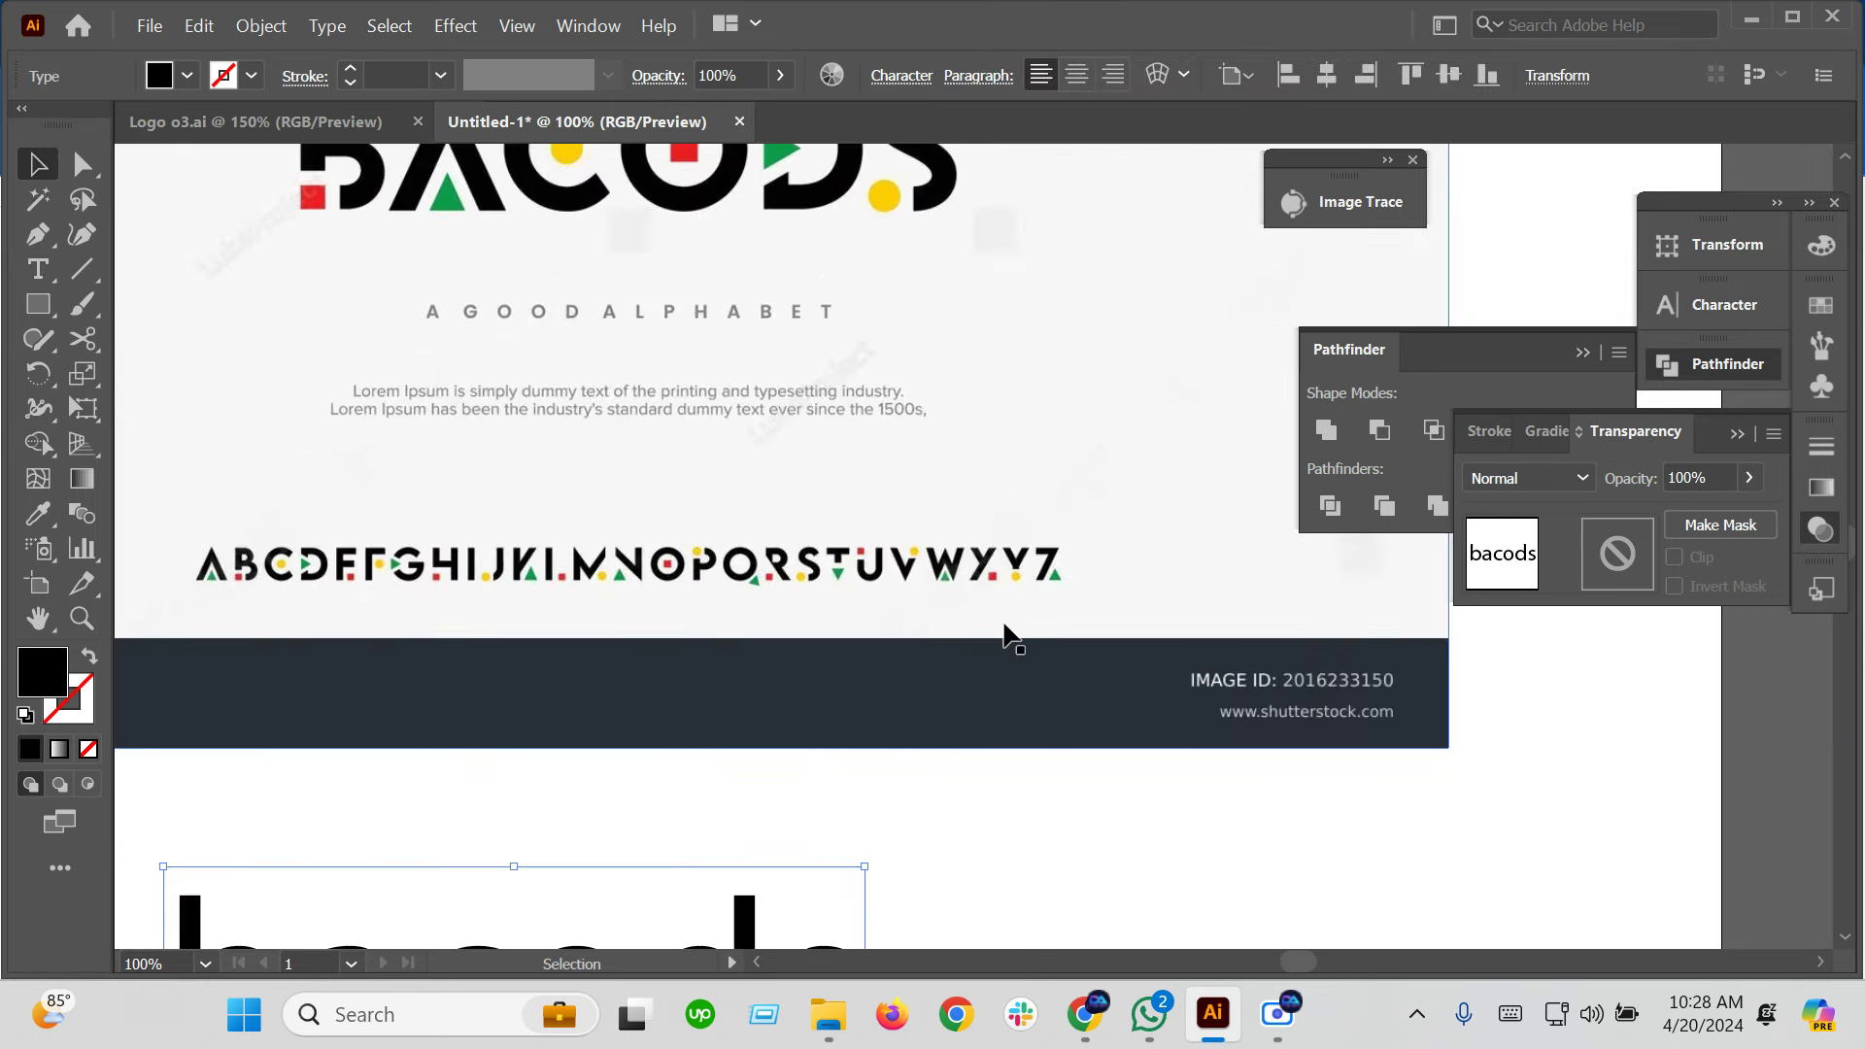
scroll(1020, 622, up, 1)
drag(708, 609, 849, 632)
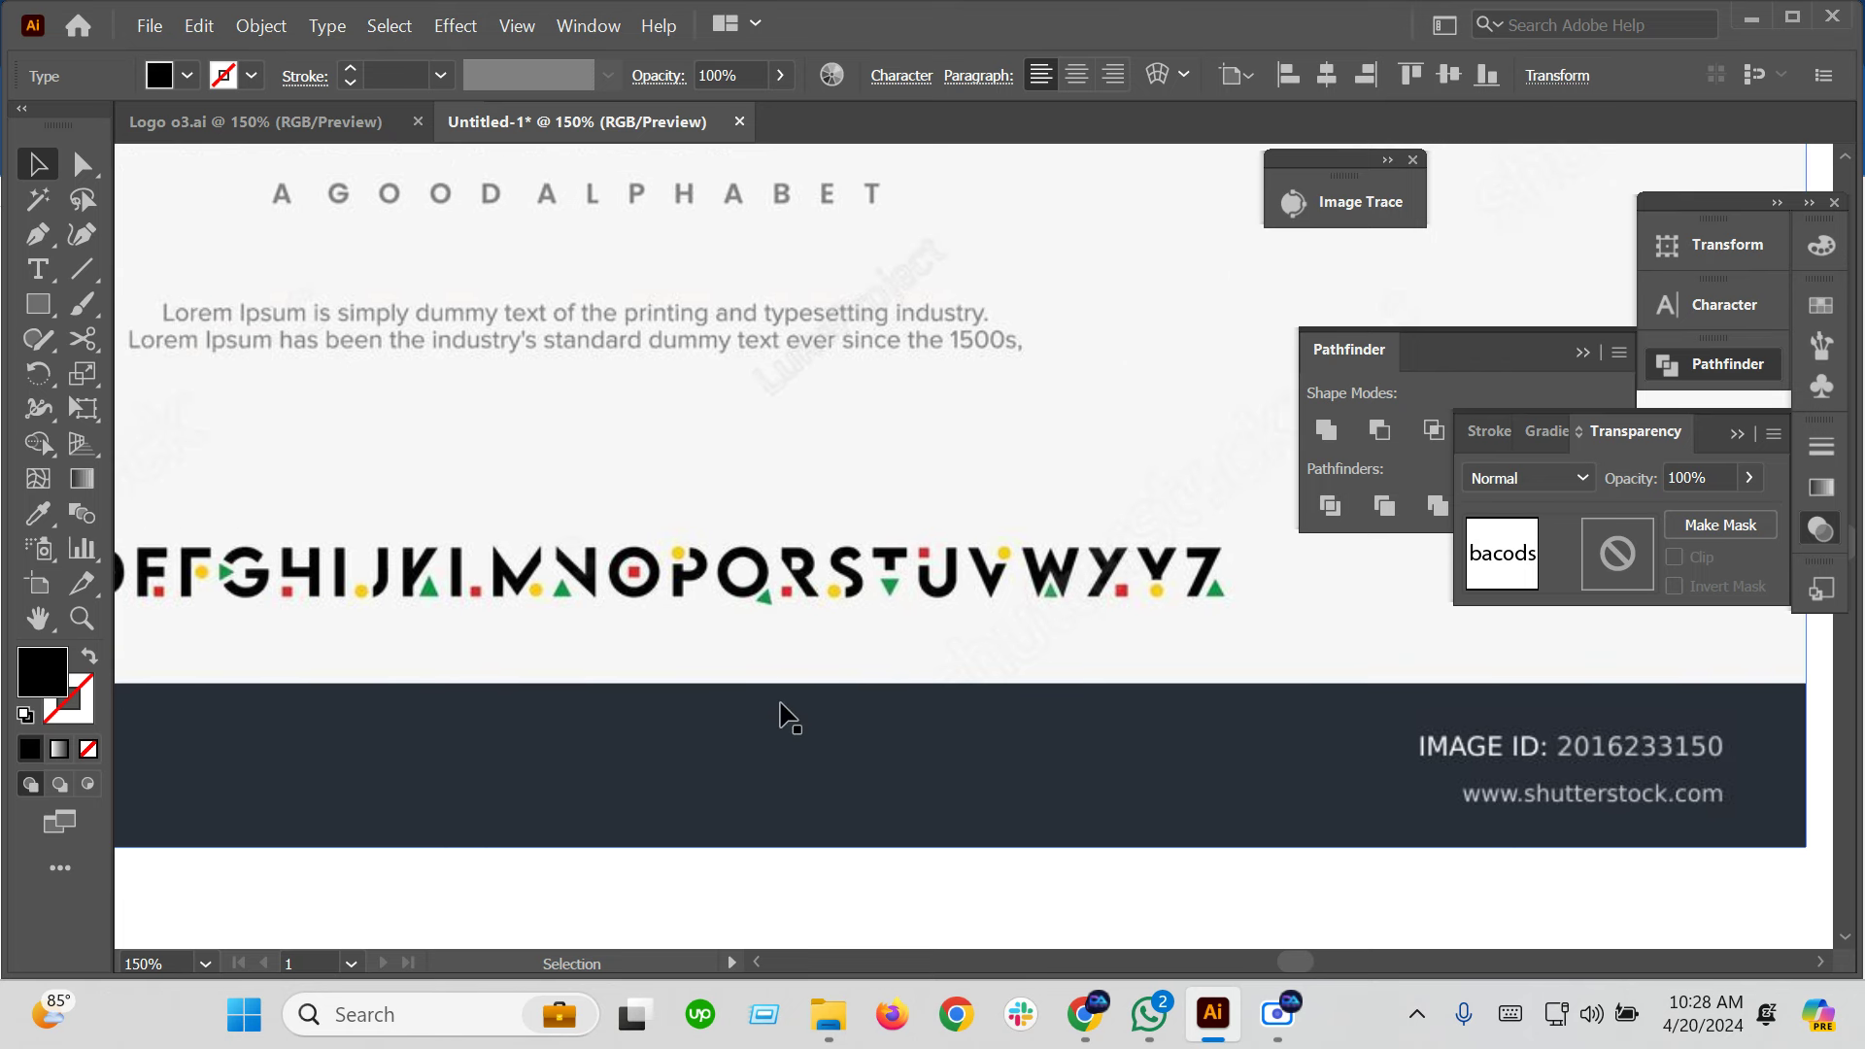
drag(812, 758, 874, 479)
scroll(900, 553, down, 2)
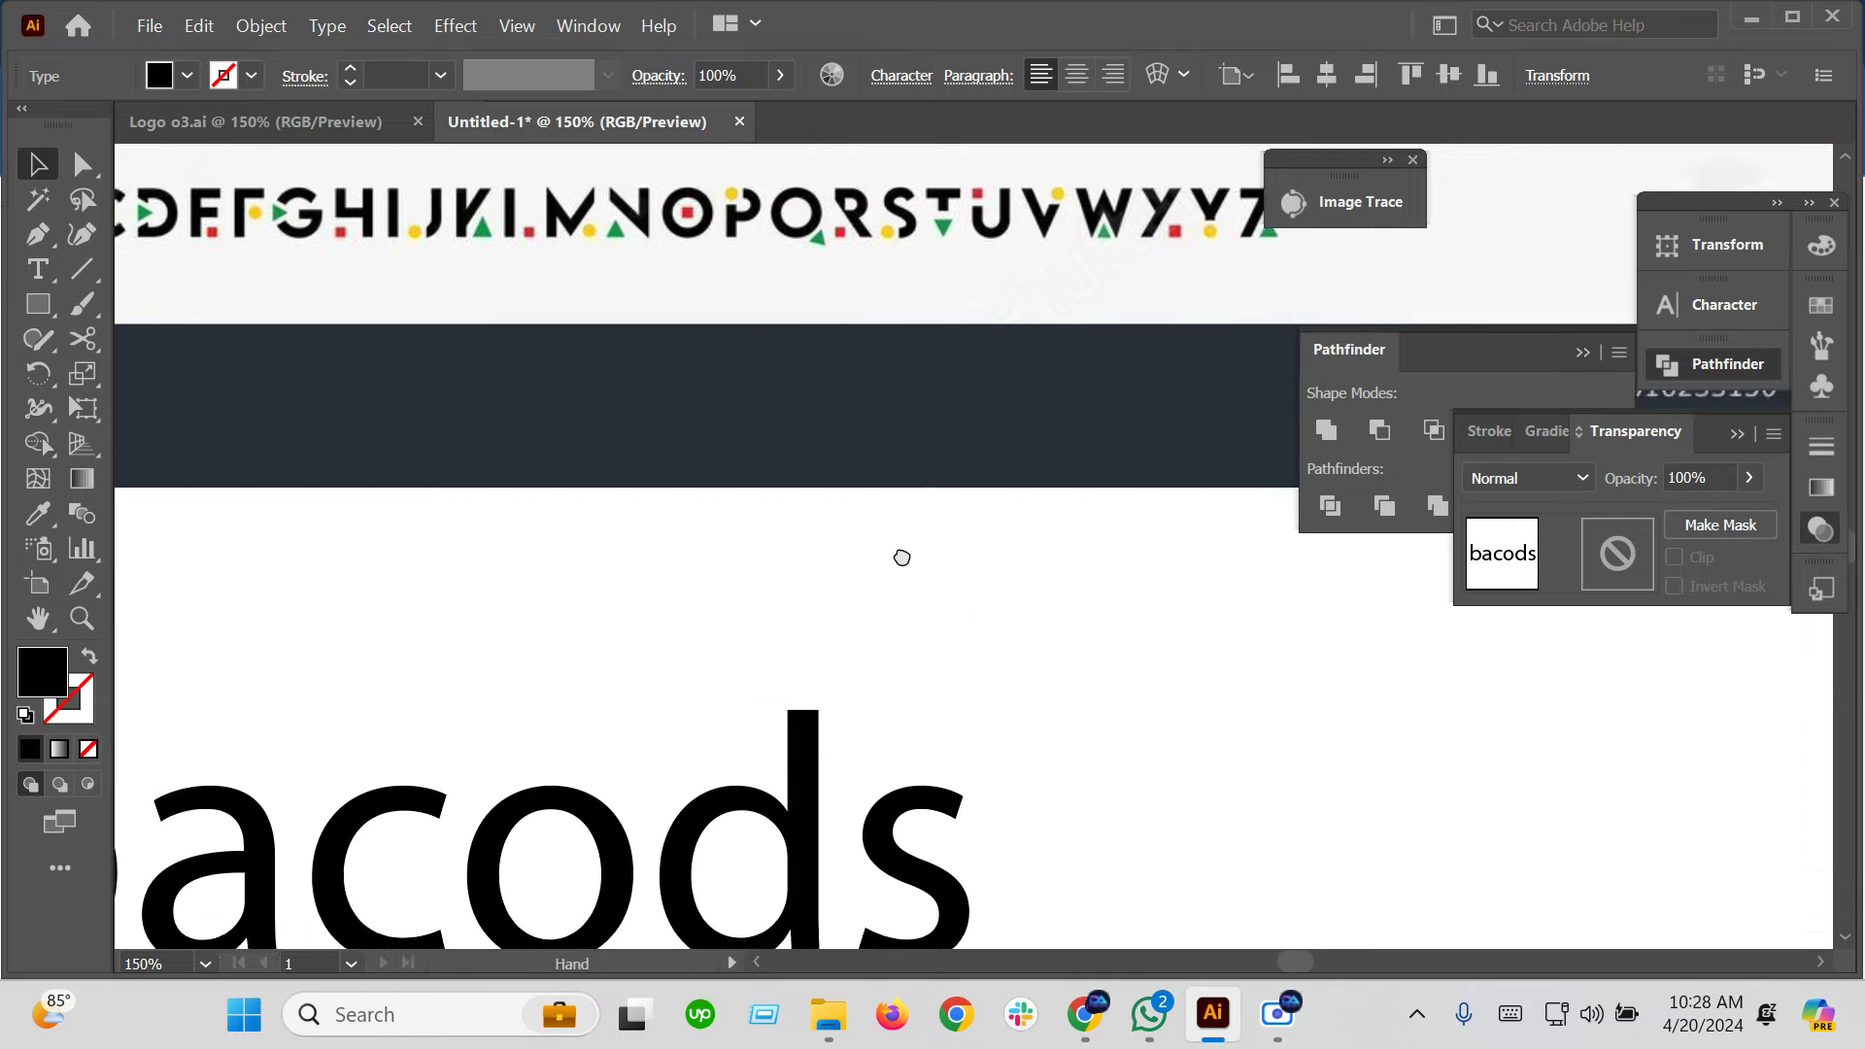
scroll(949, 508, down, 5)
scroll(716, 391, up, 8)
scroll(693, 508, up, 3)
scroll(699, 520, up, 2)
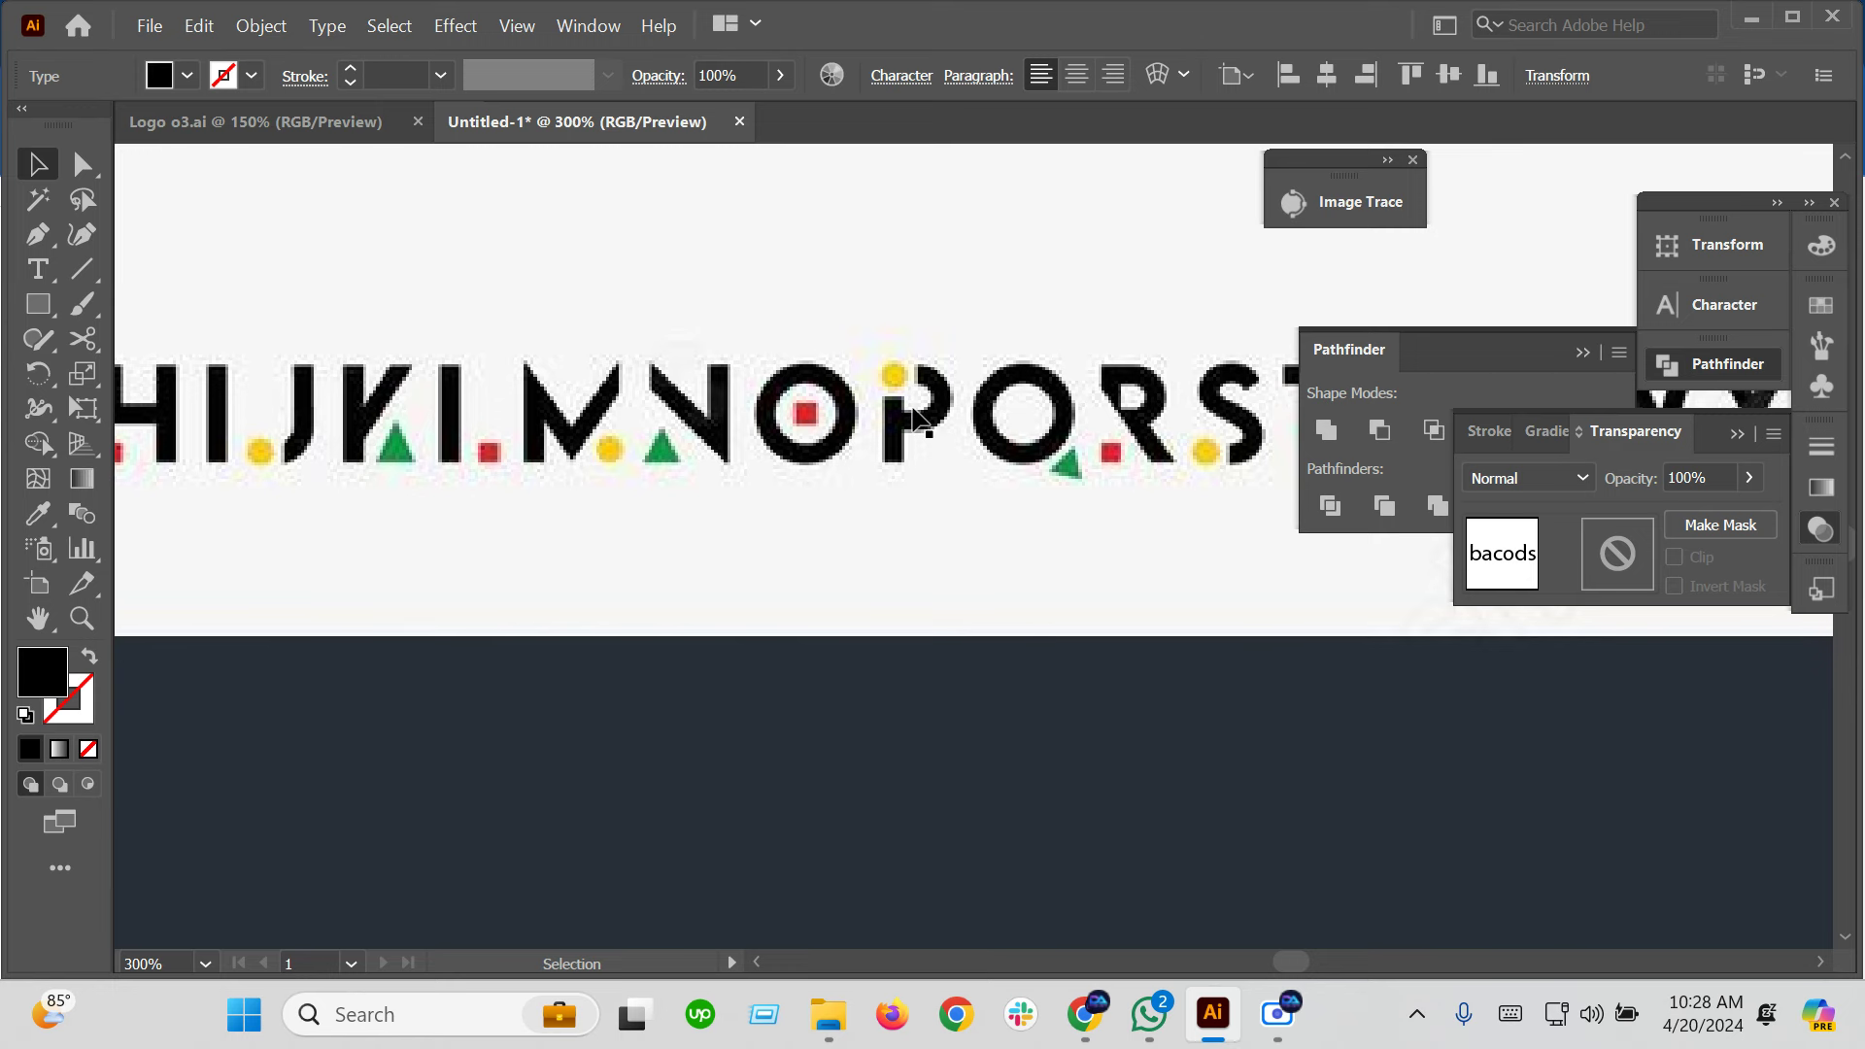
key(ctrl+minus)
key(ctrl+minus)
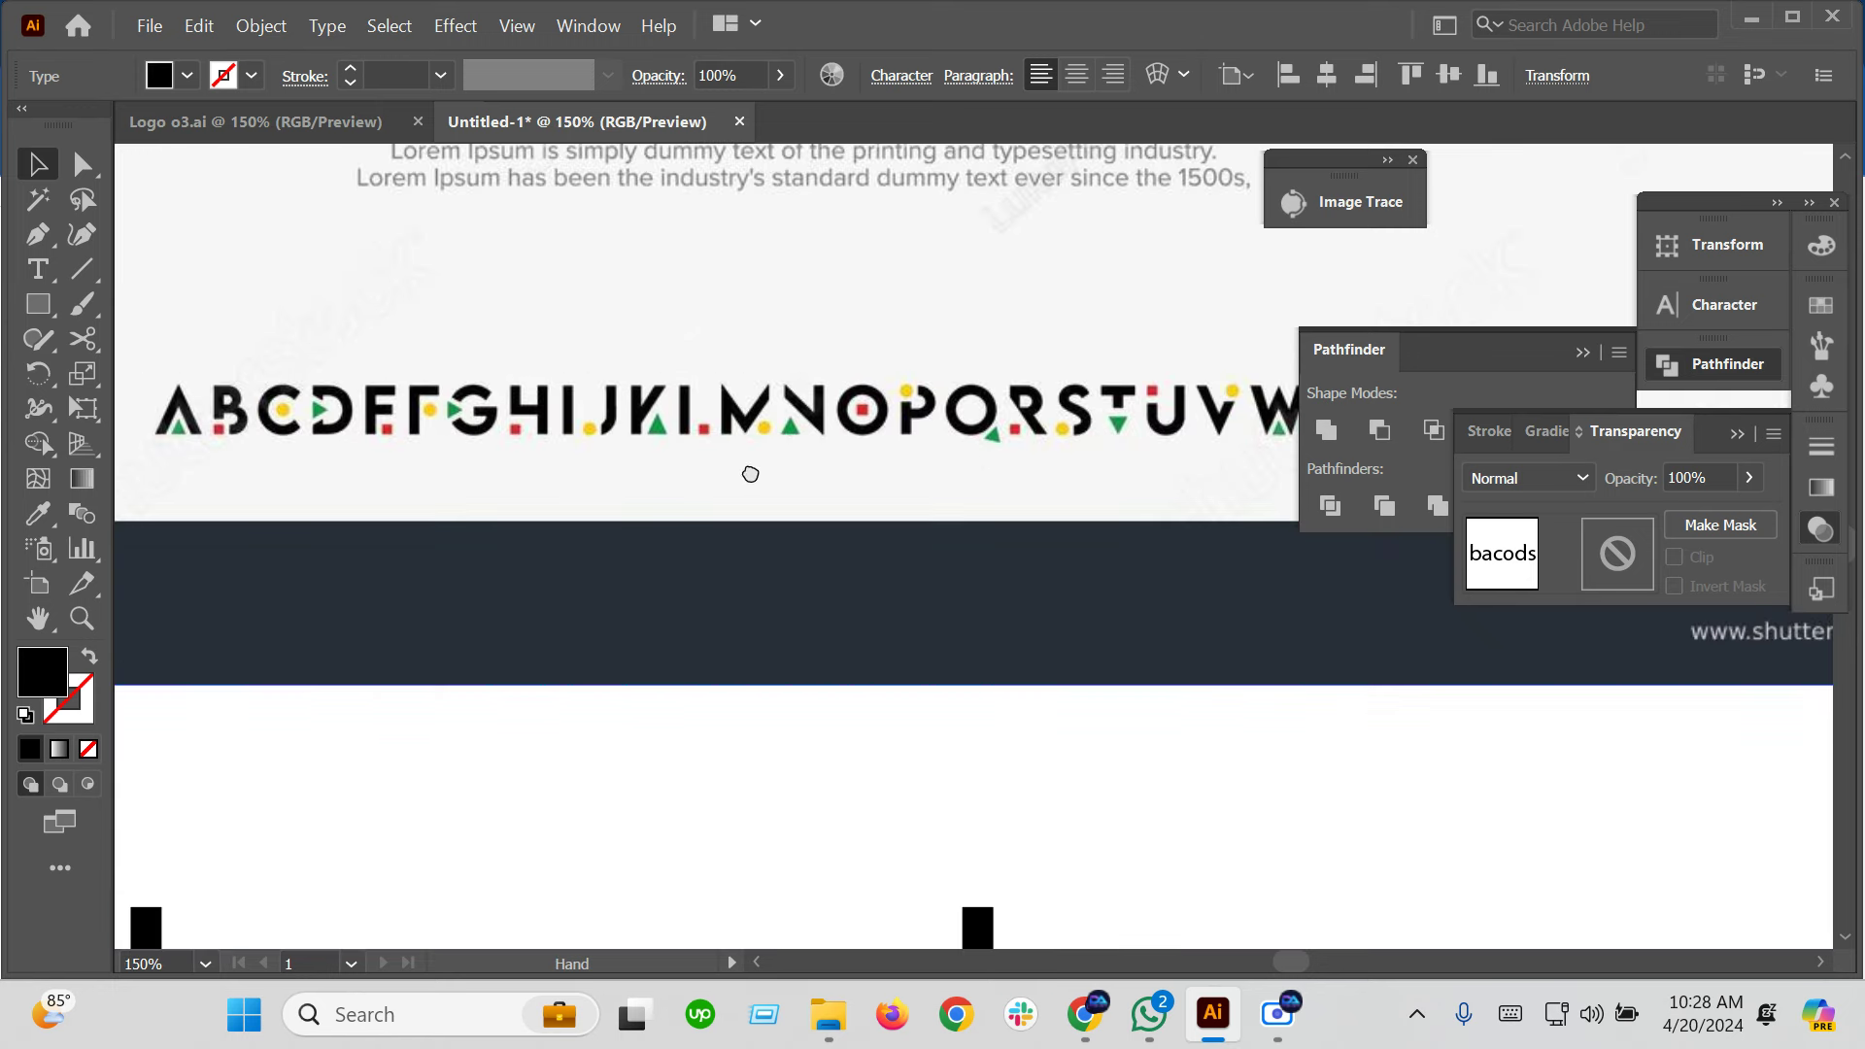
scroll(777, 456, right, 3)
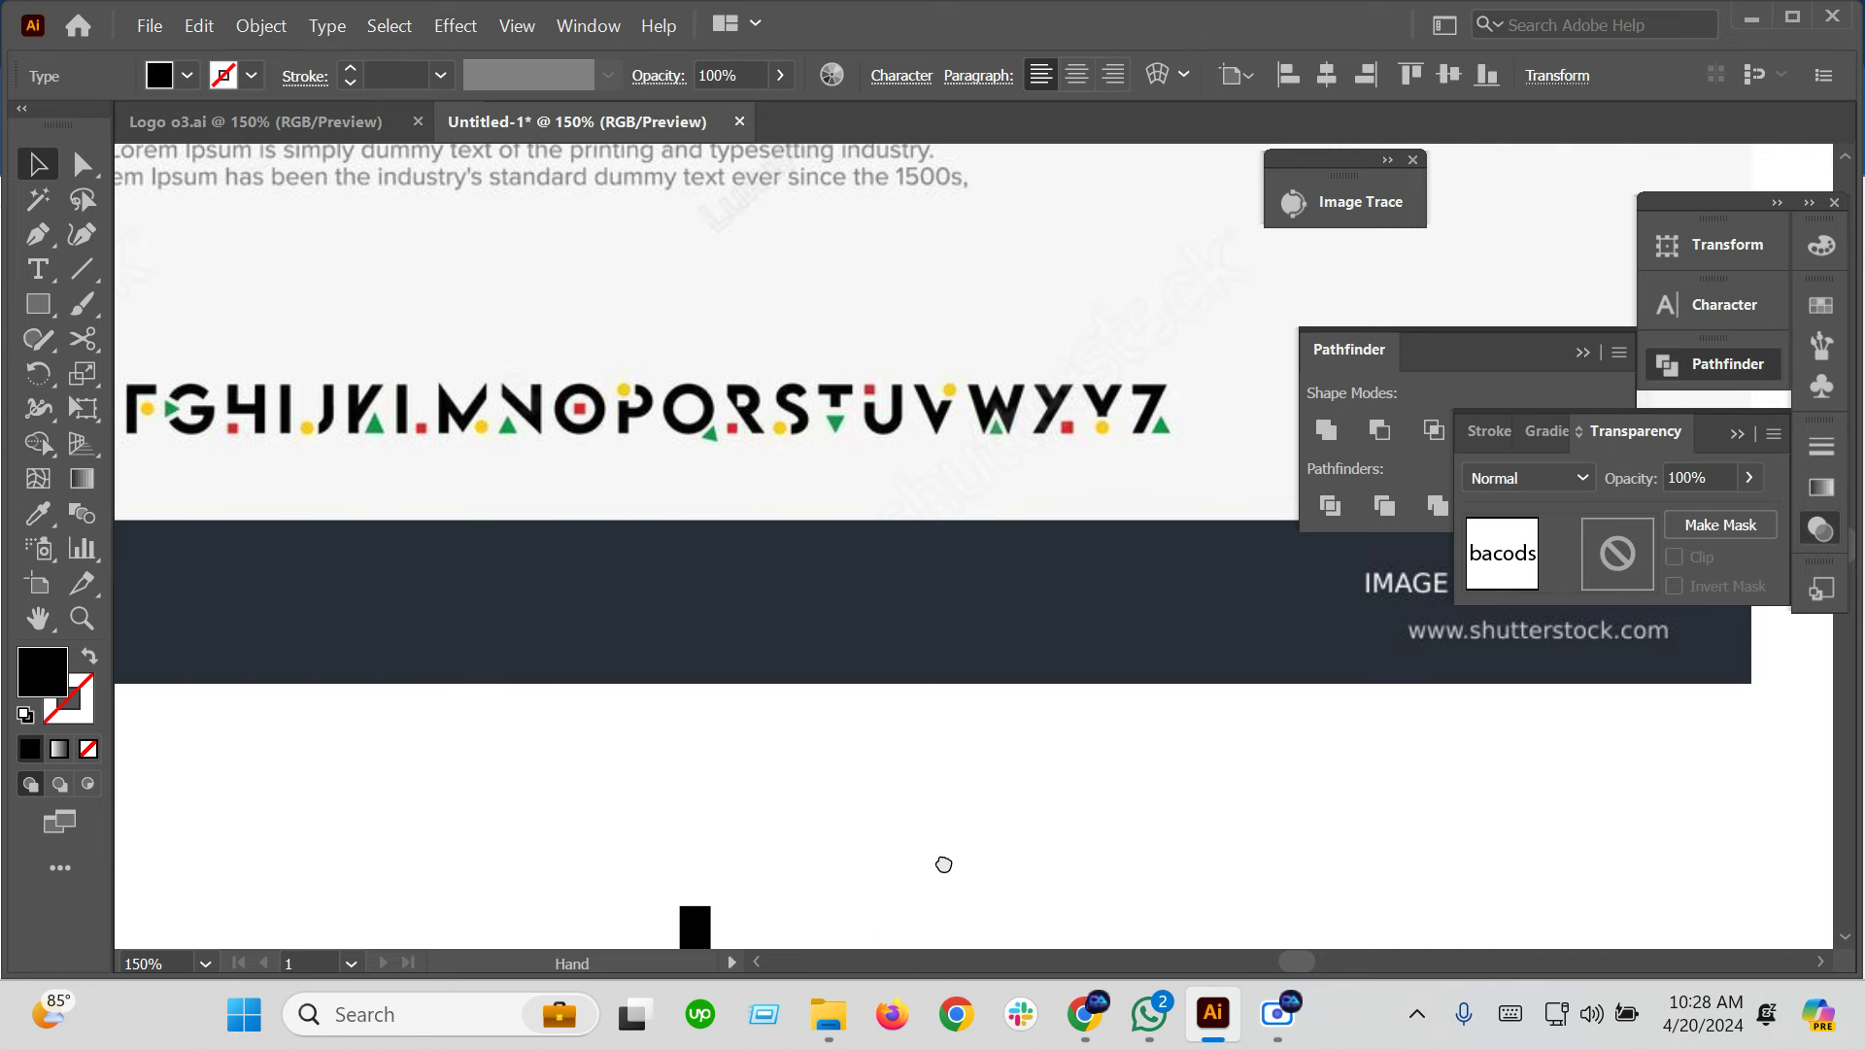
scroll(941, 866, down, 5)
alt+scroll(783, 675, down, 1)
alt+scroll(756, 708, down, 1)
scroll(757, 709, up, 2)
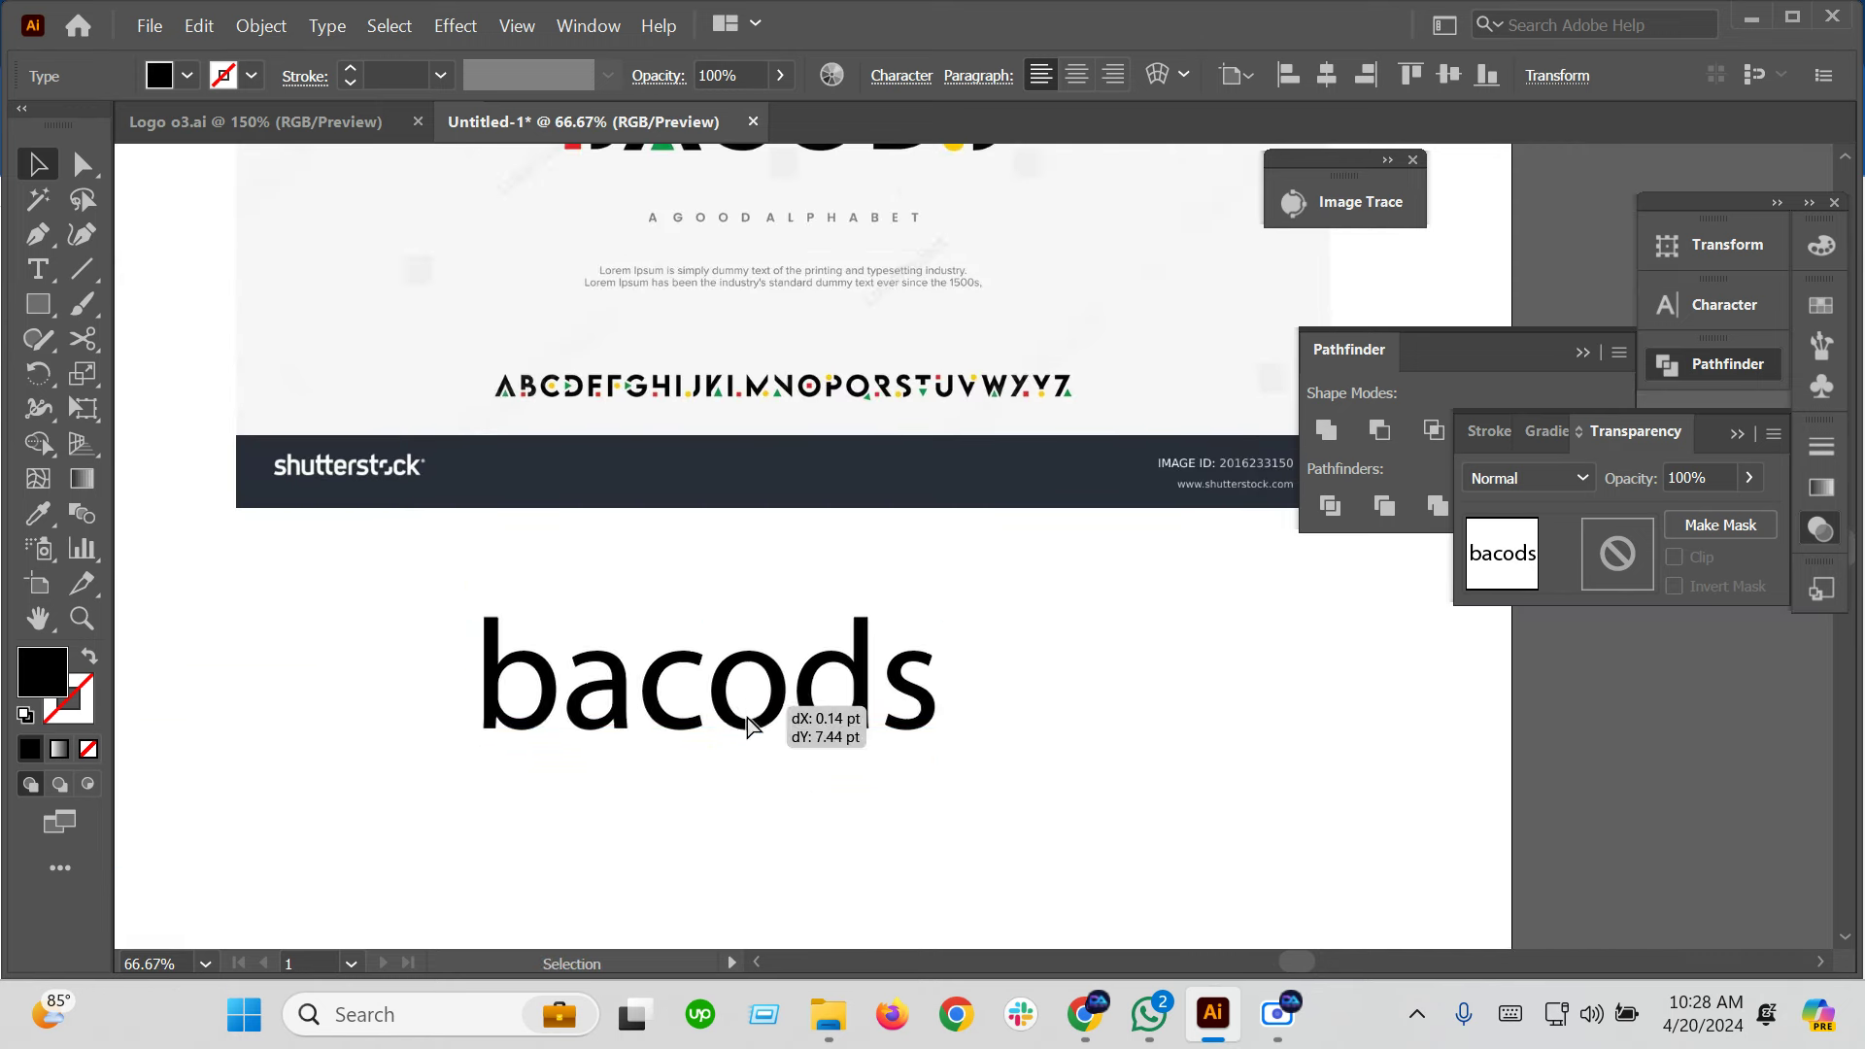
click(778, 716)
key(ctrl+=)
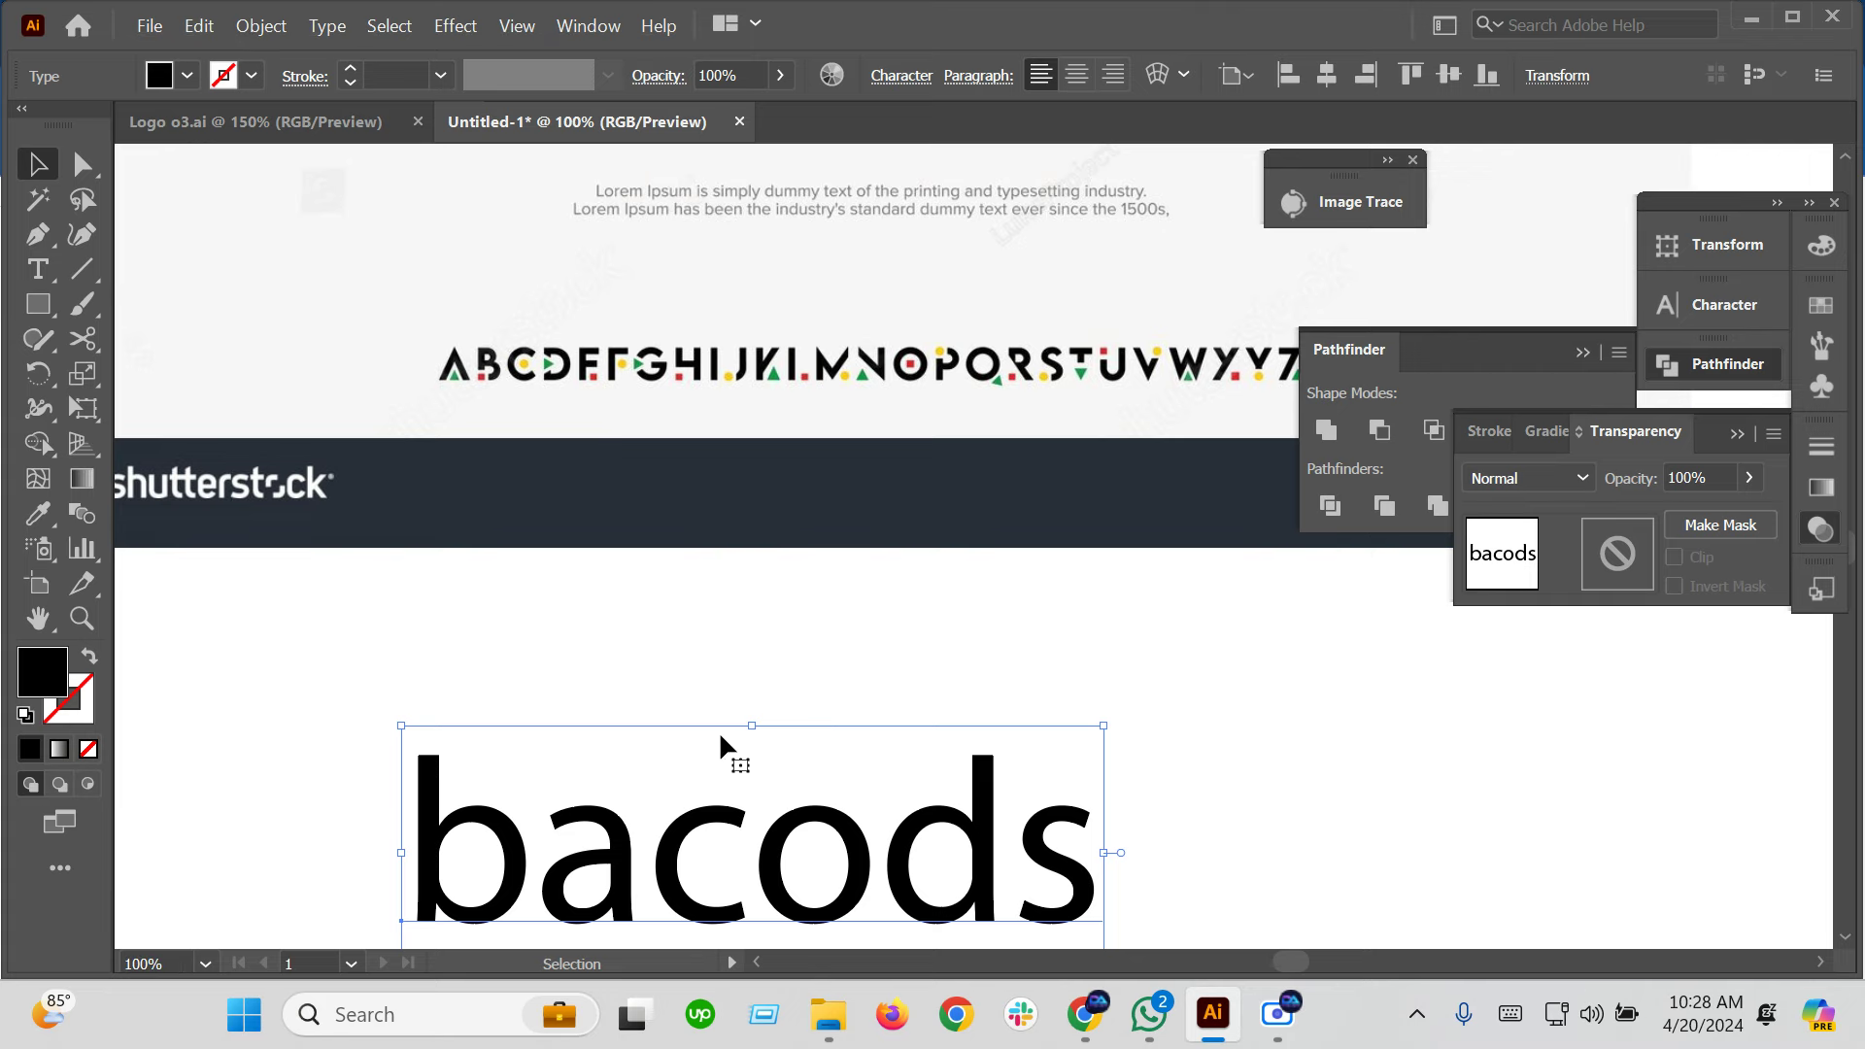
Change the bacods font to Nexa Bold by searching 'ne' in the Character panel
click(1778, 307)
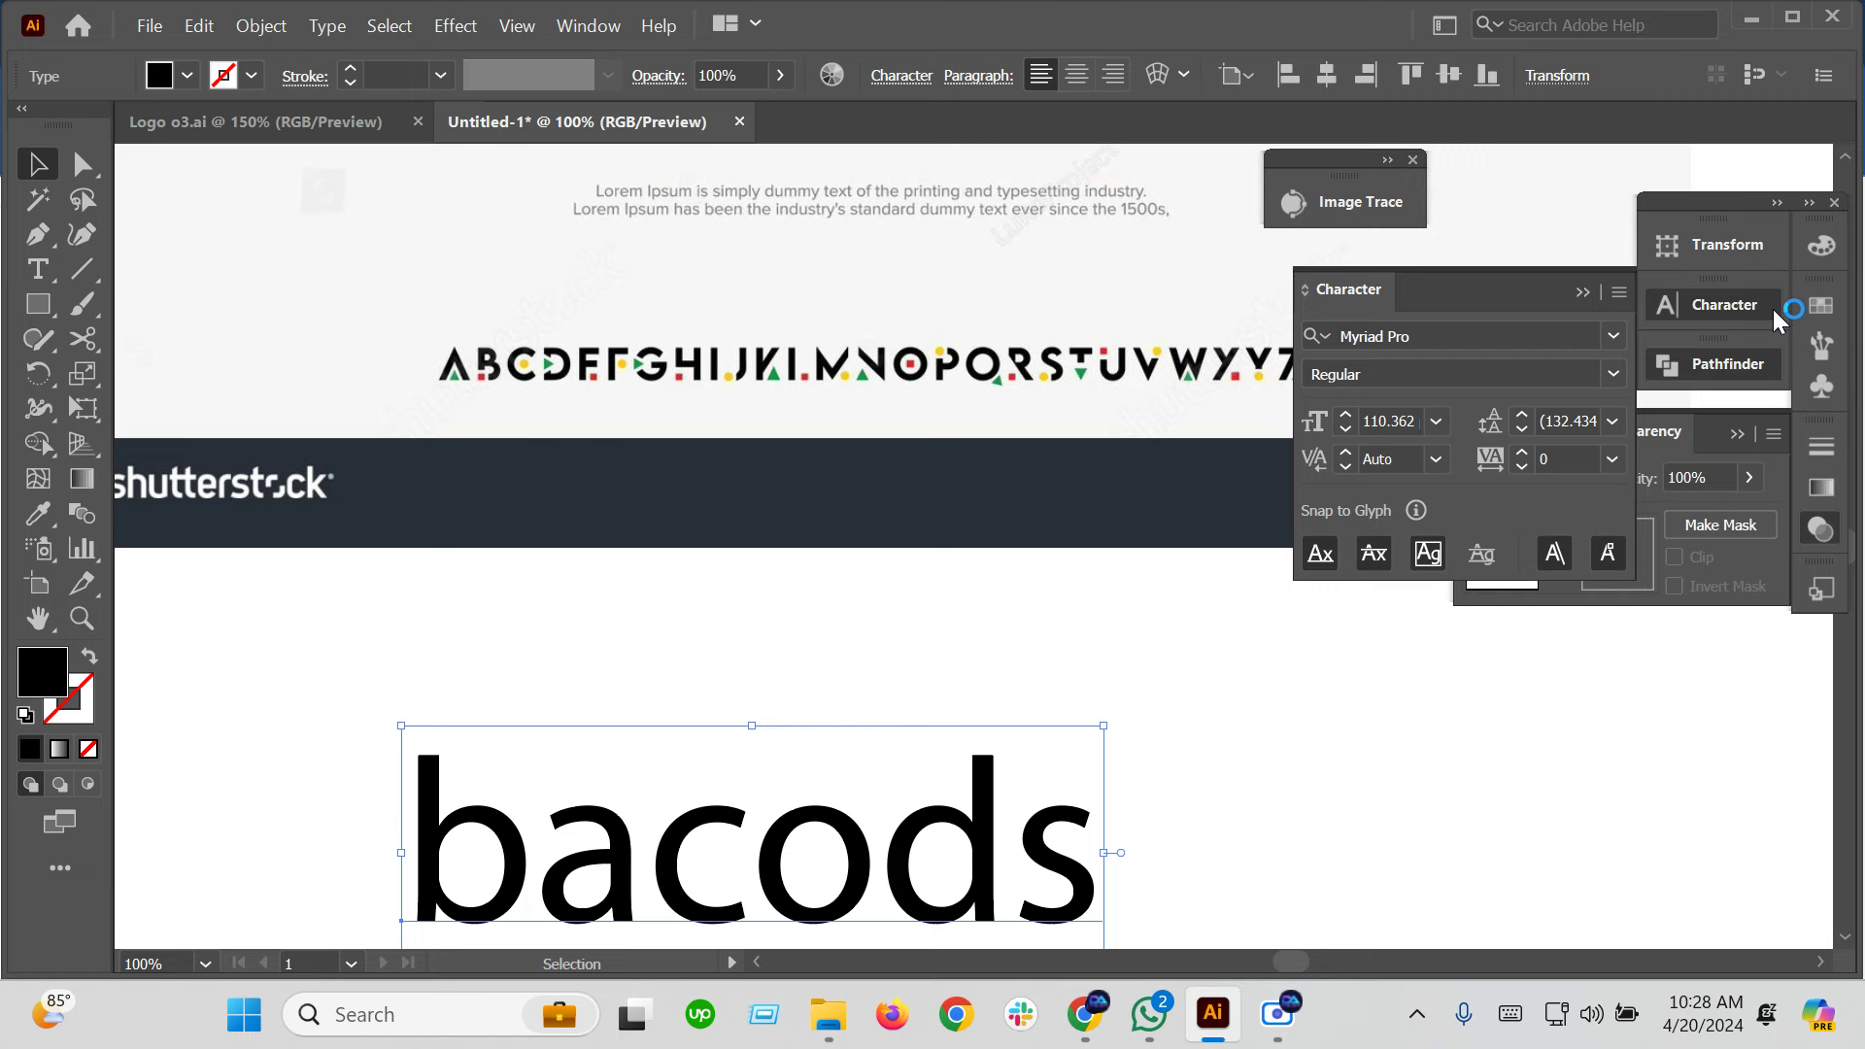
click(1516, 335)
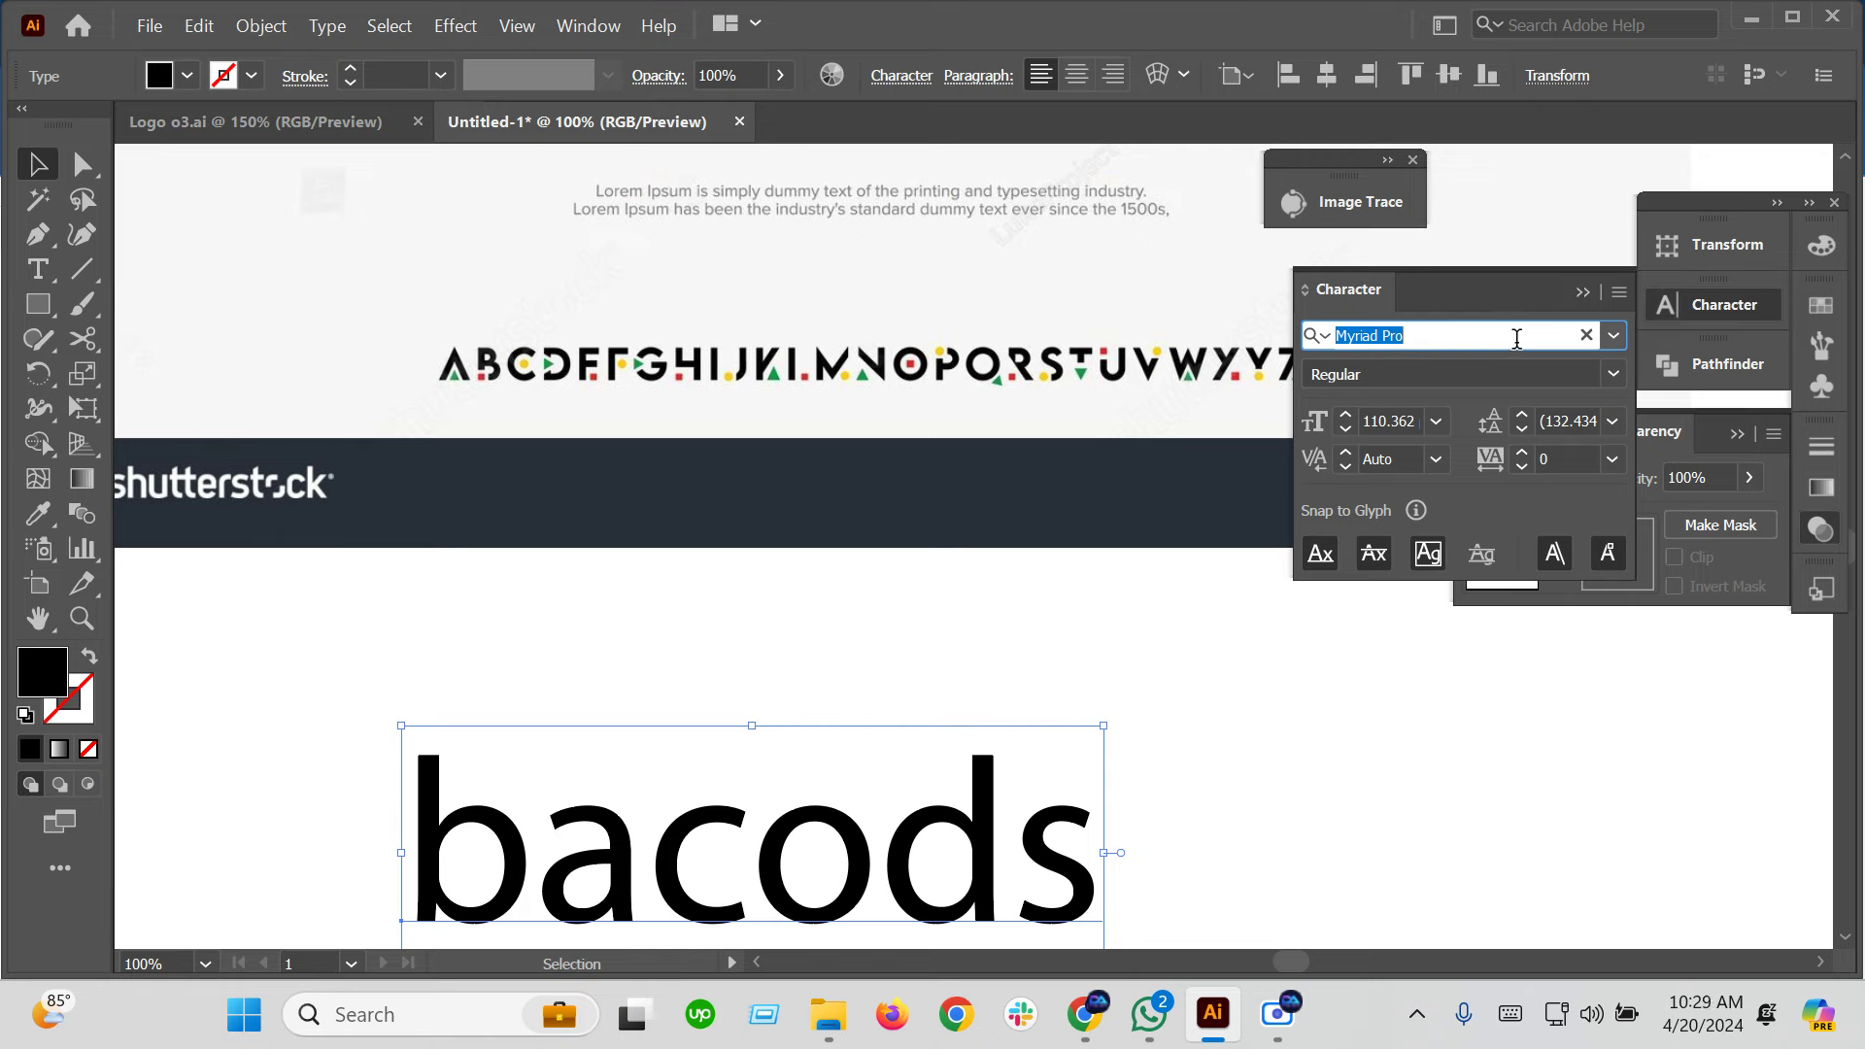
text(nex)
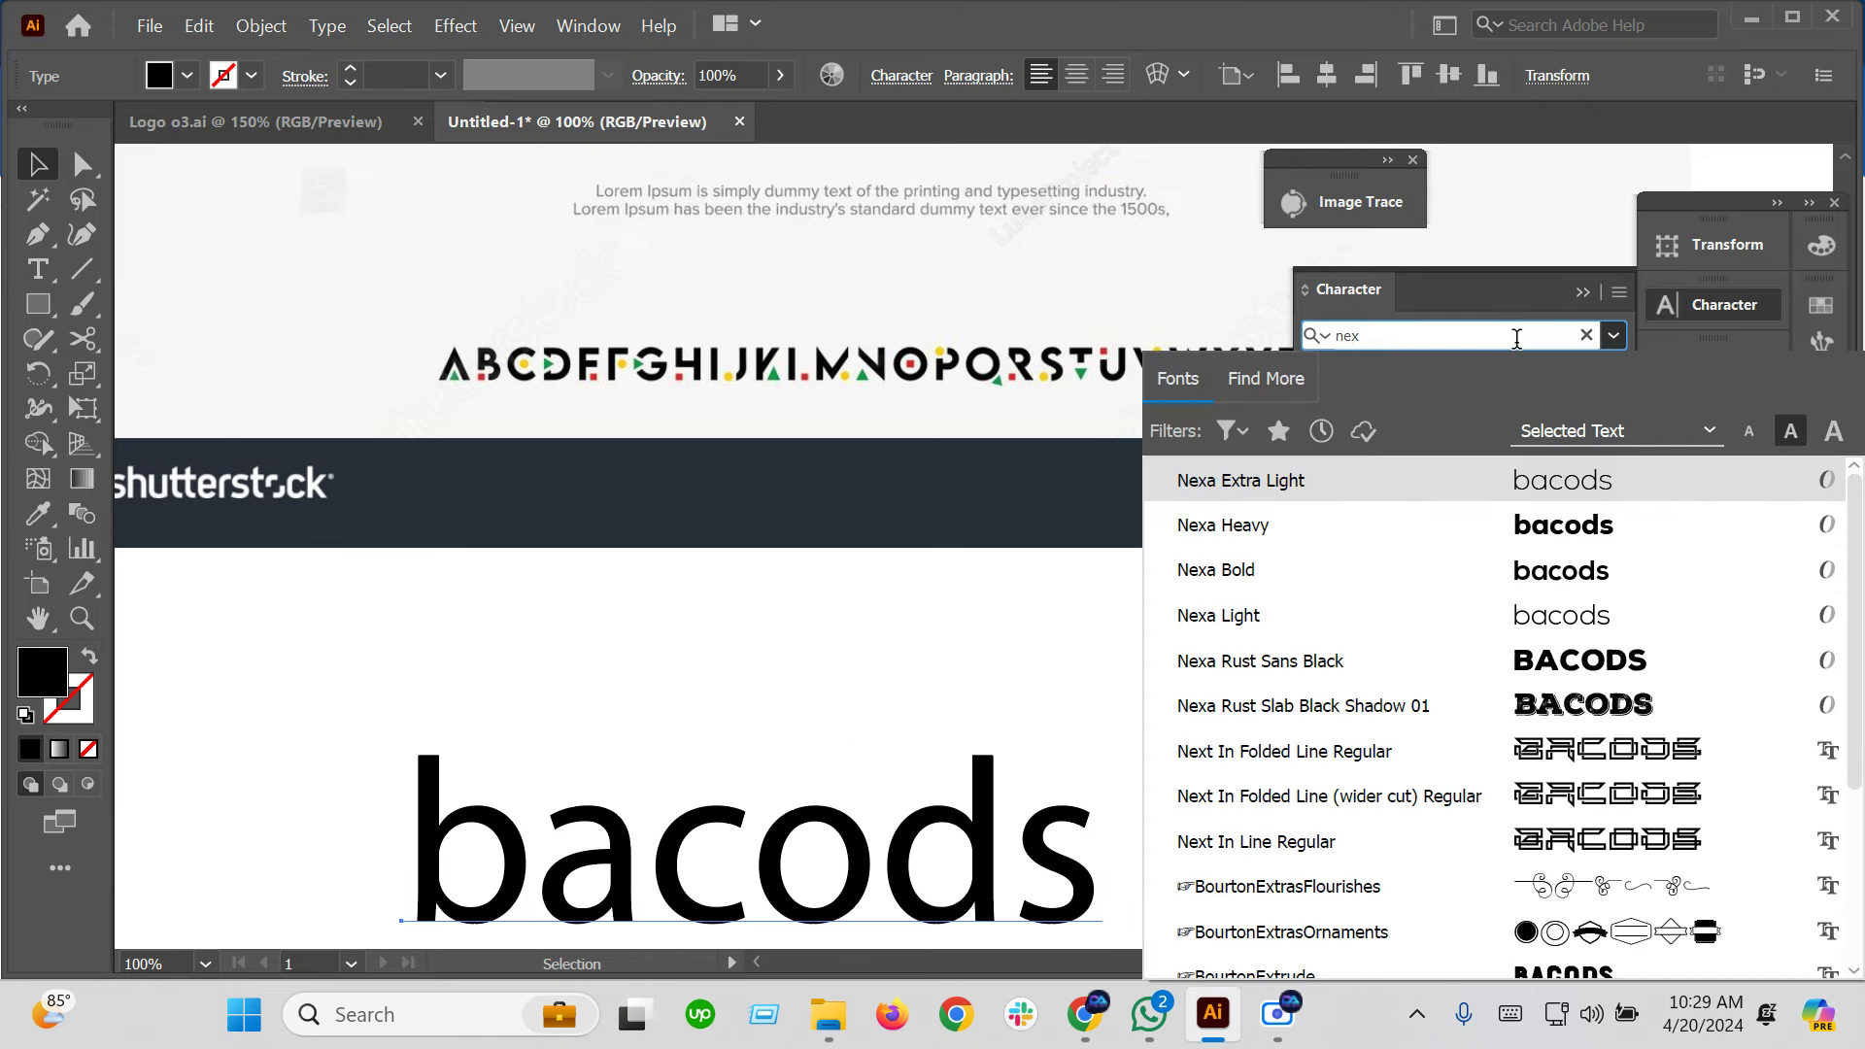
click(1470, 567)
scroll(1091, 879, down, 2)
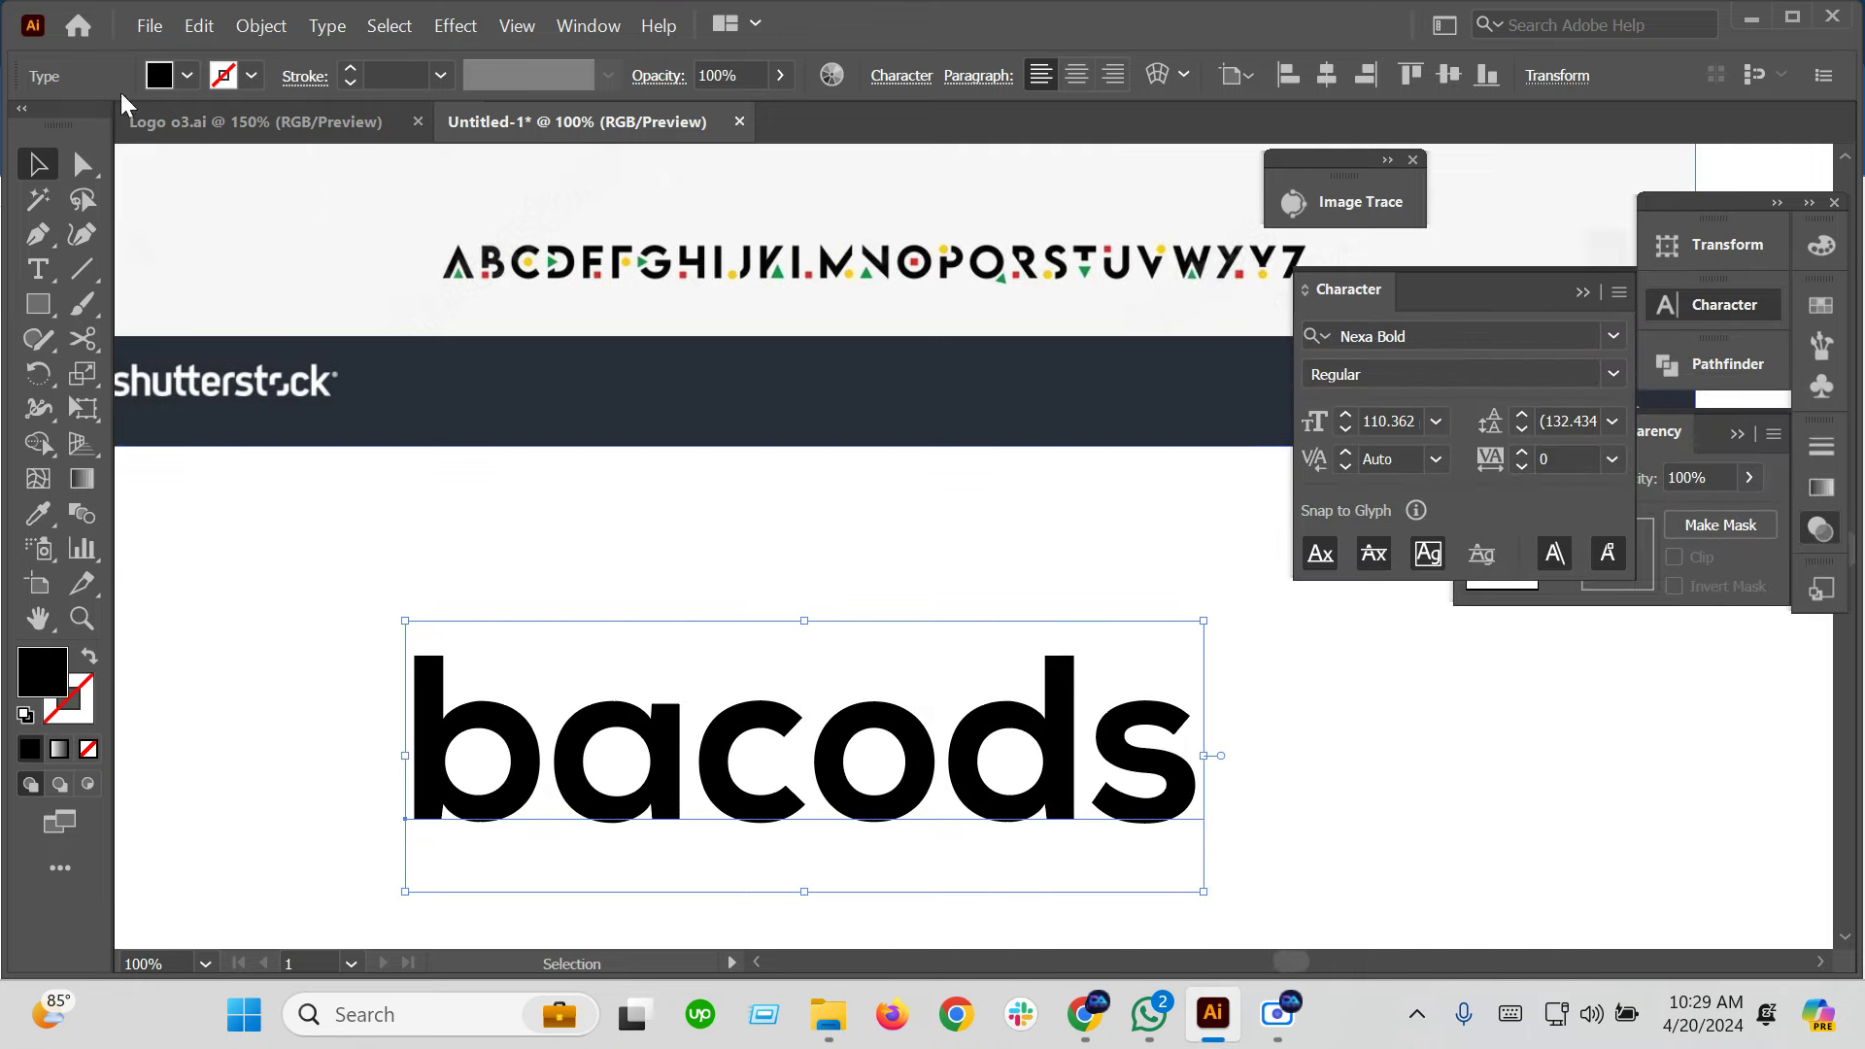
Make the word uppercase BACODS and add a copy below in EthnocentricRg-Regular
click(328, 25)
mouse_move(402, 499)
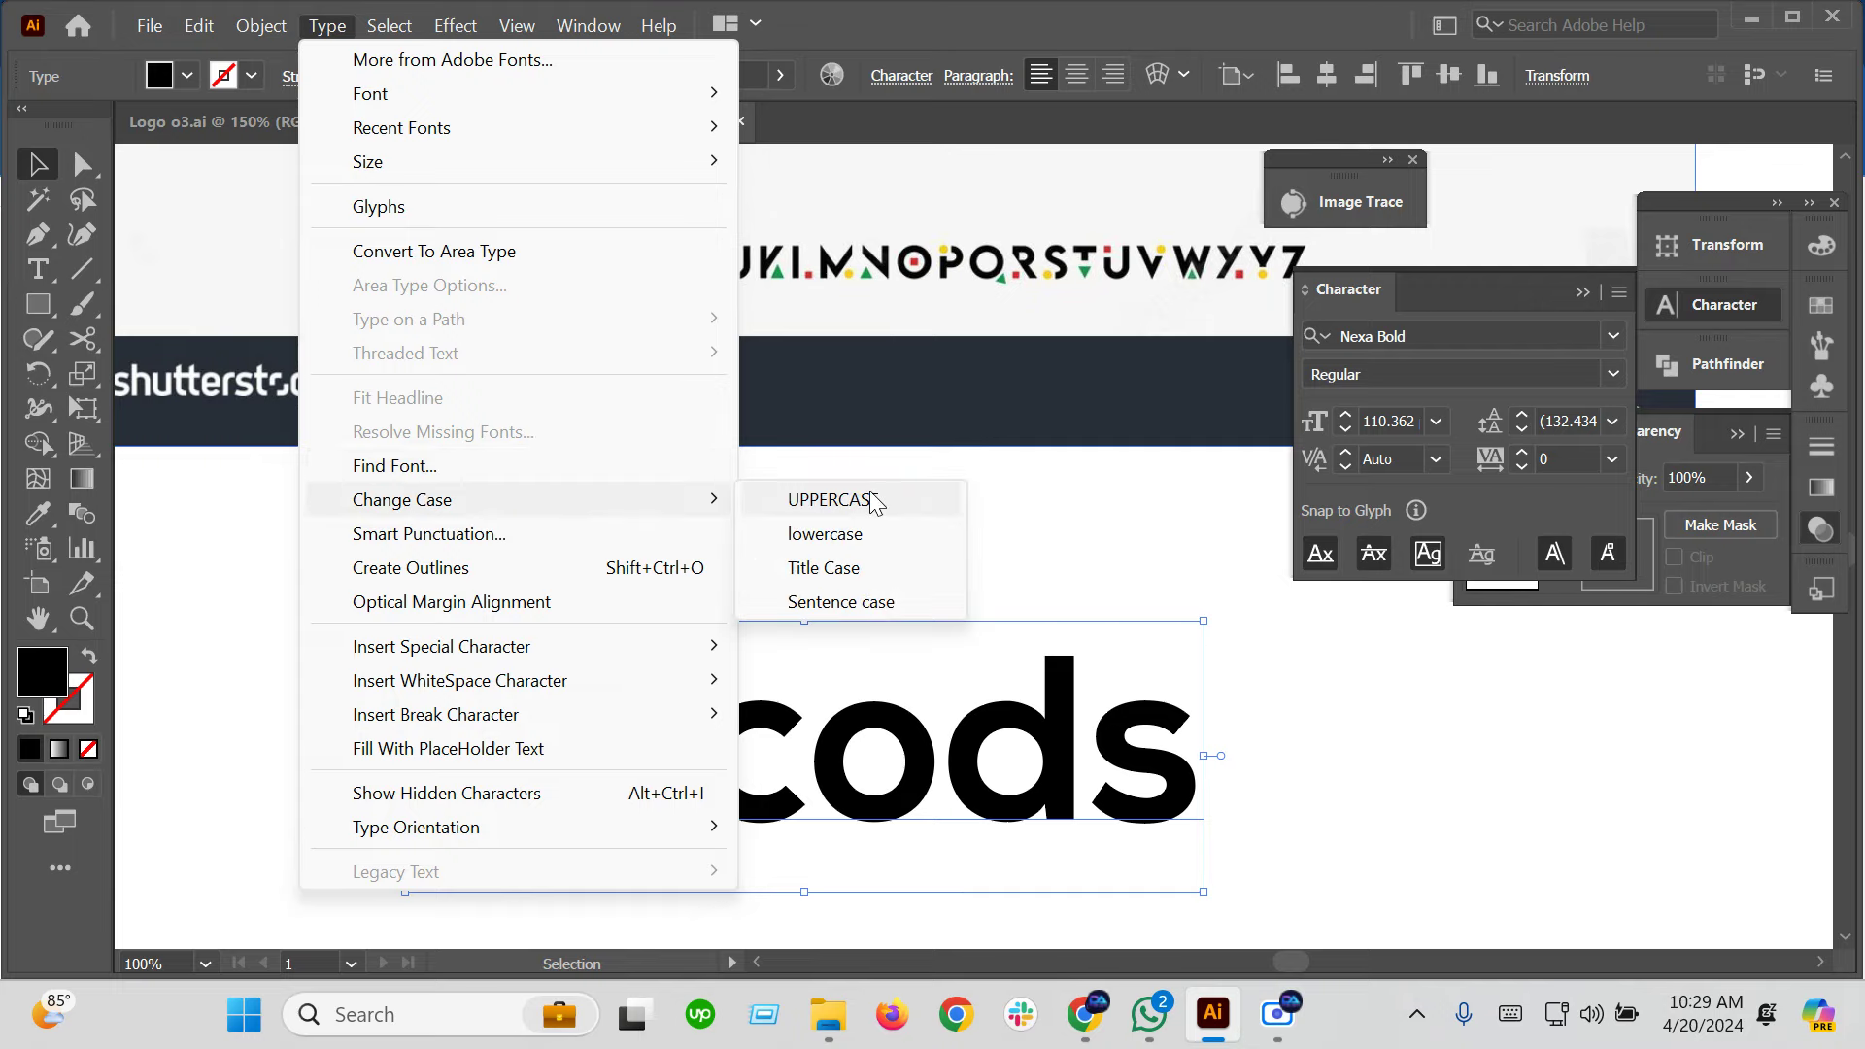
click(871, 500)
scroll(796, 768, down, 1)
mouse_move(803, 773)
mouse_down()
mouse_move(752, 548)
mouse_move(754, 707)
mouse_up()
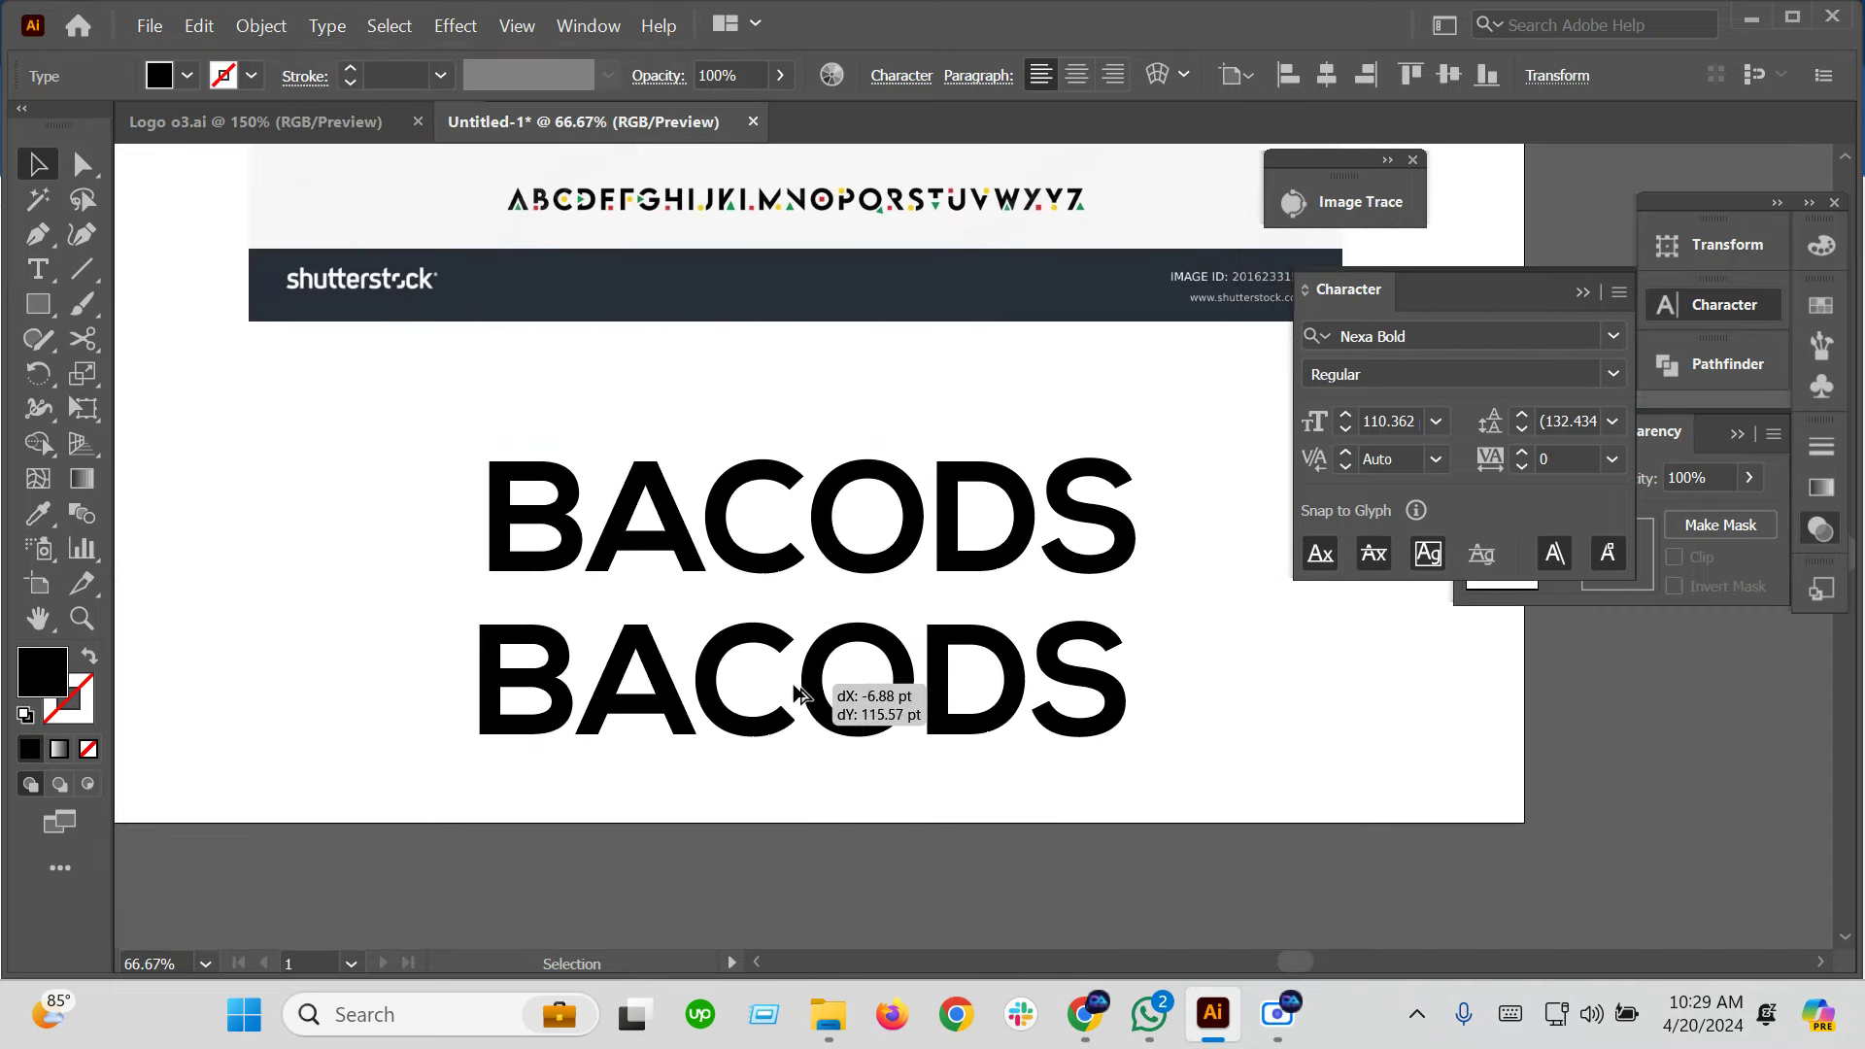
click(1462, 339)
text(e)
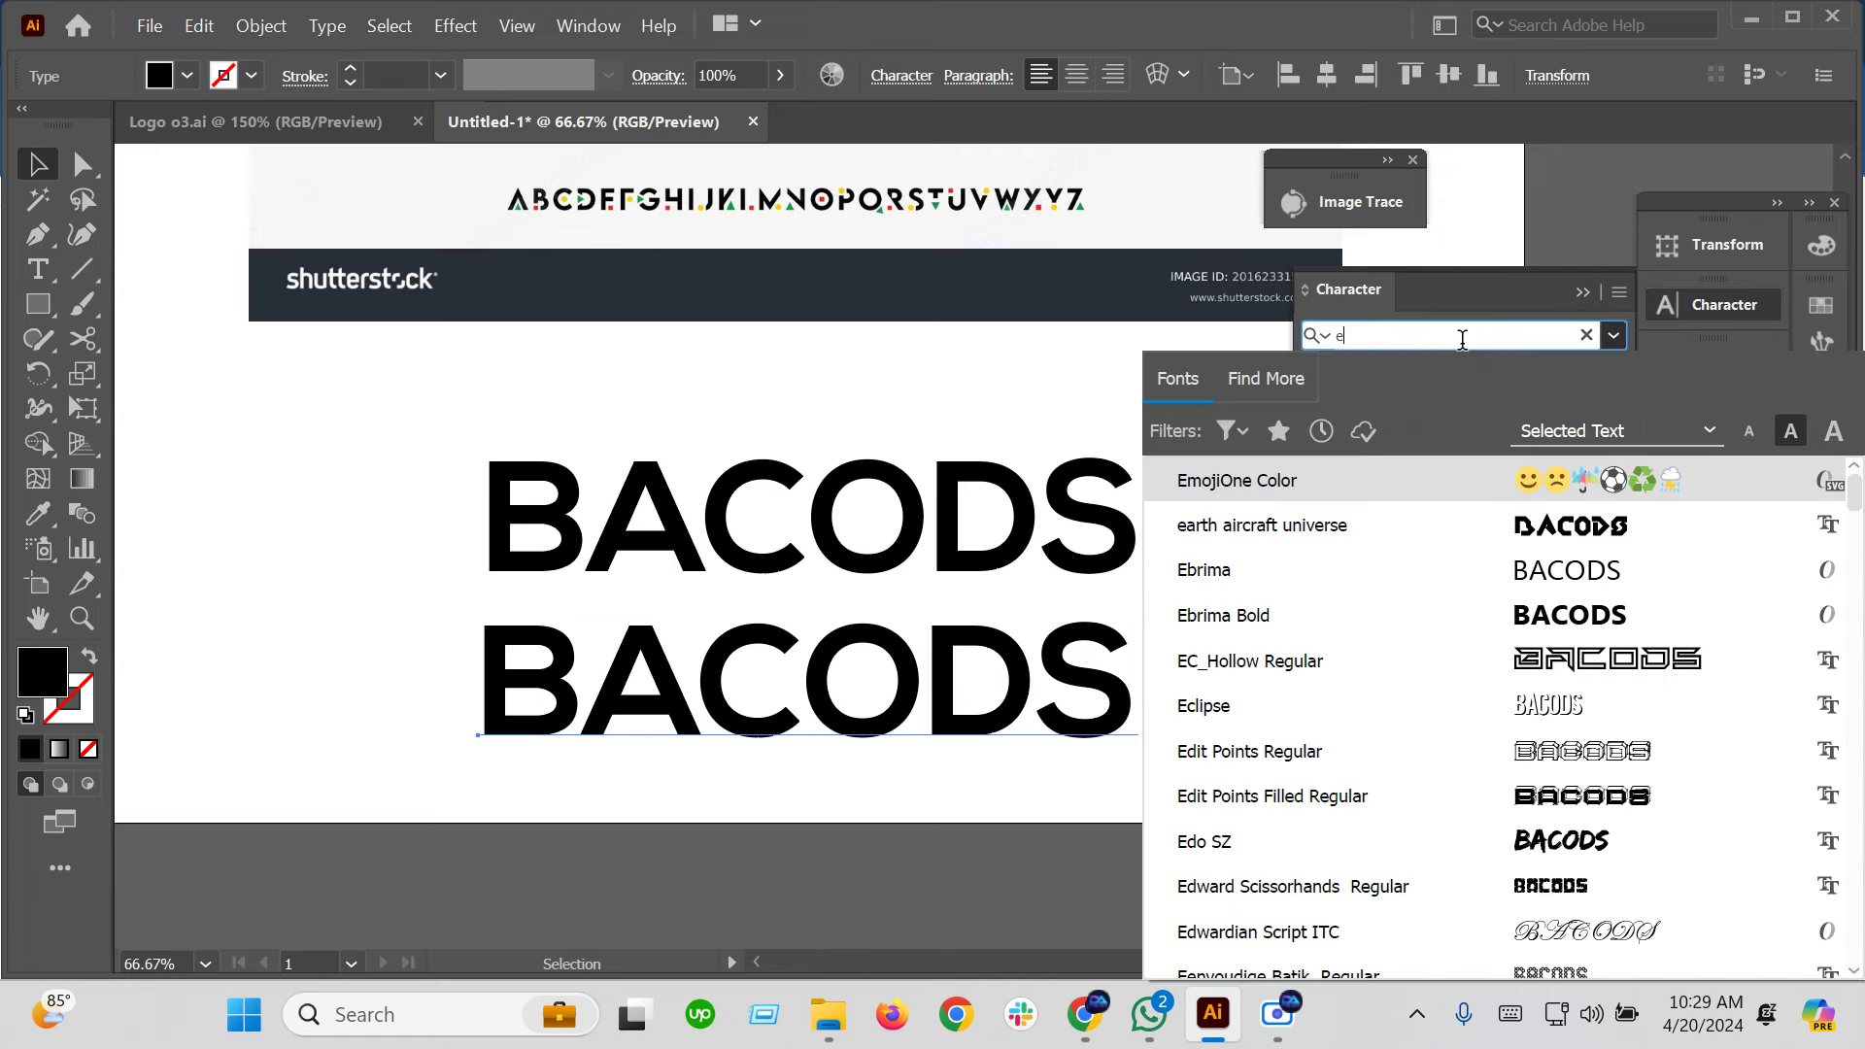
text(th)
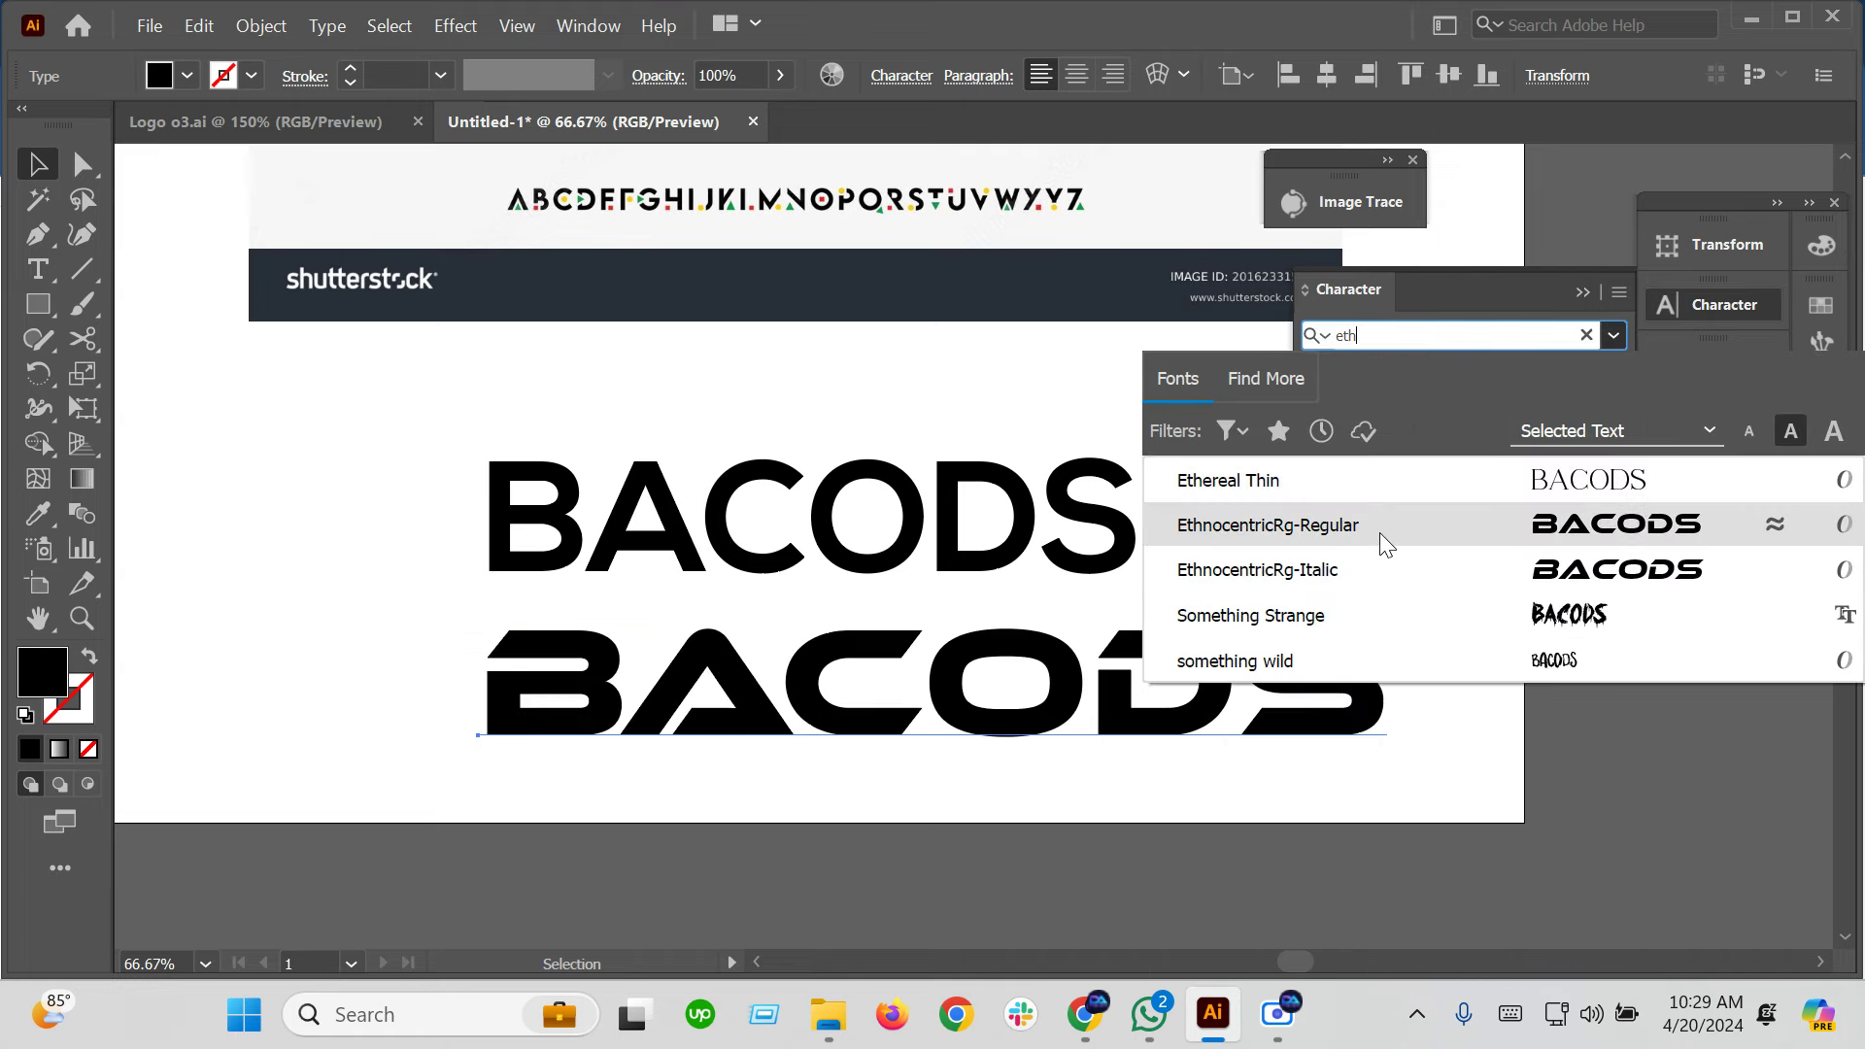
click(1382, 529)
drag(1166, 727, 957, 723)
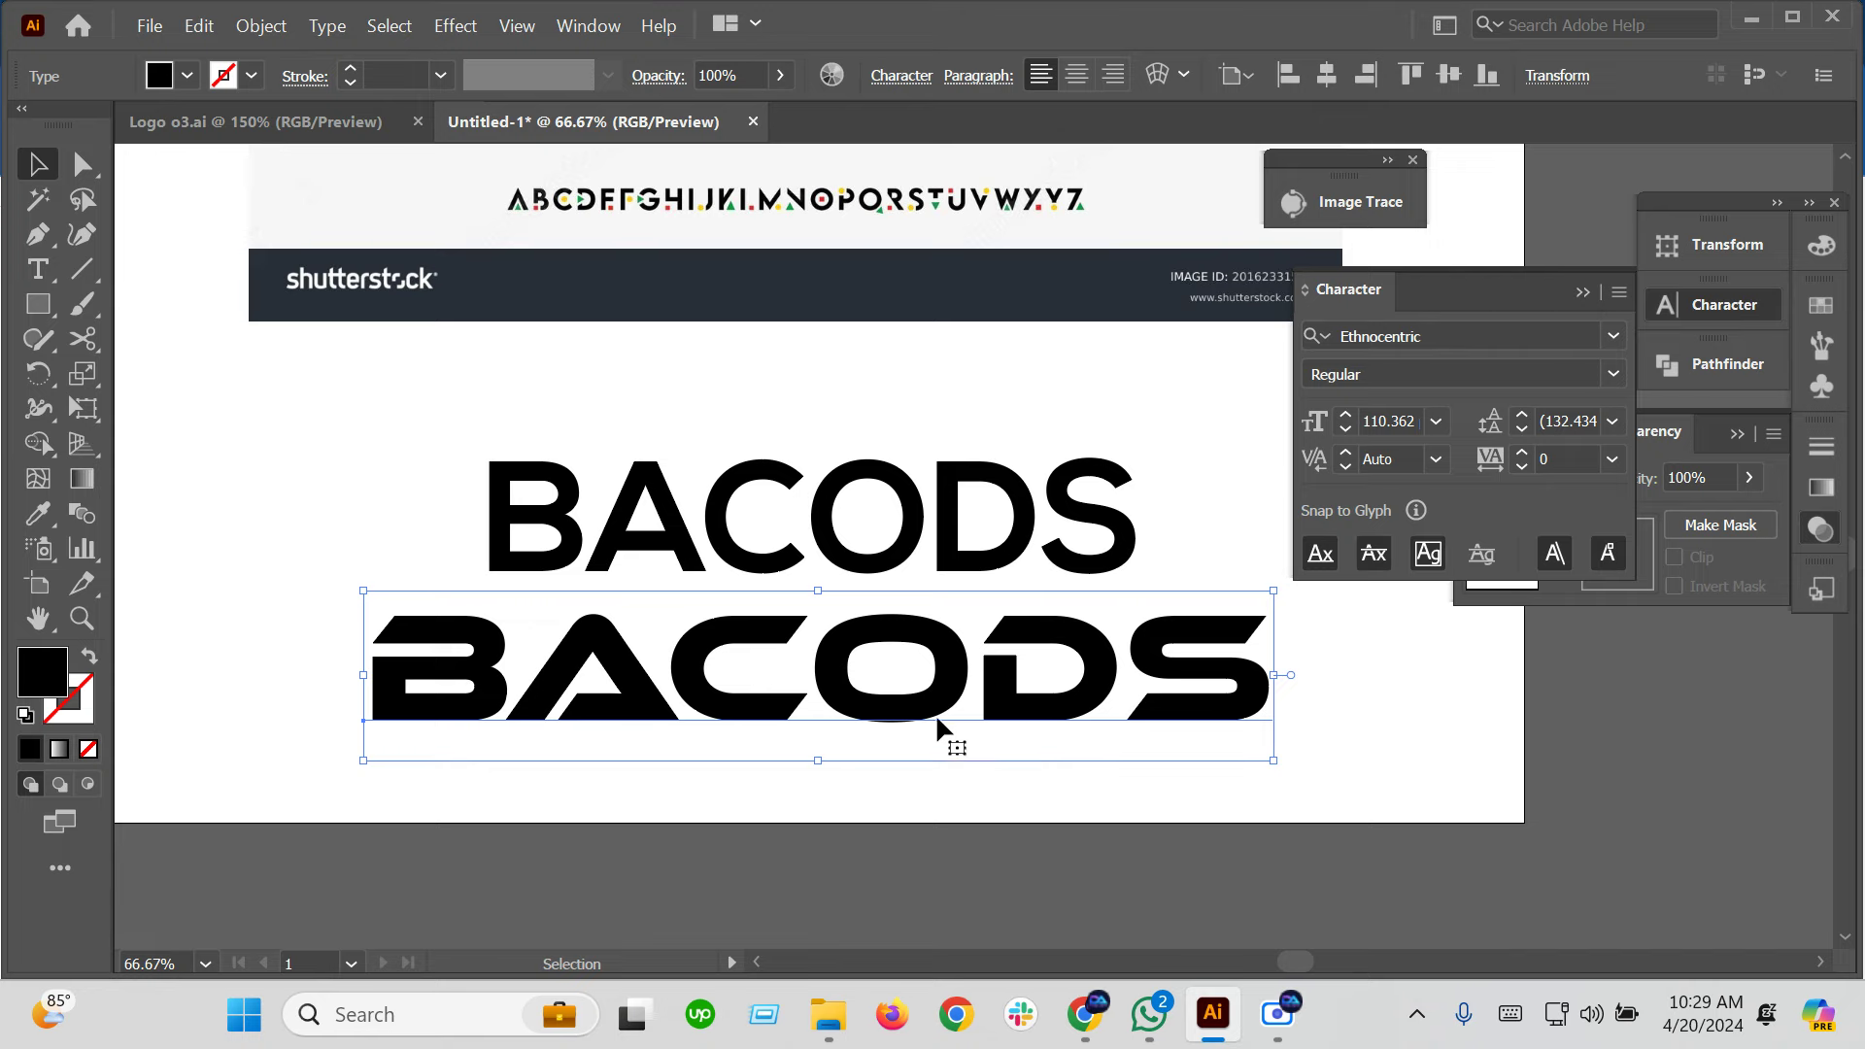
Add a third BACODS copy beneath the second, set in GoodTimesRg-Regular
mouse_move(937, 791)
mouse_down()
mouse_move(857, 554)
mouse_move(855, 463)
mouse_up()
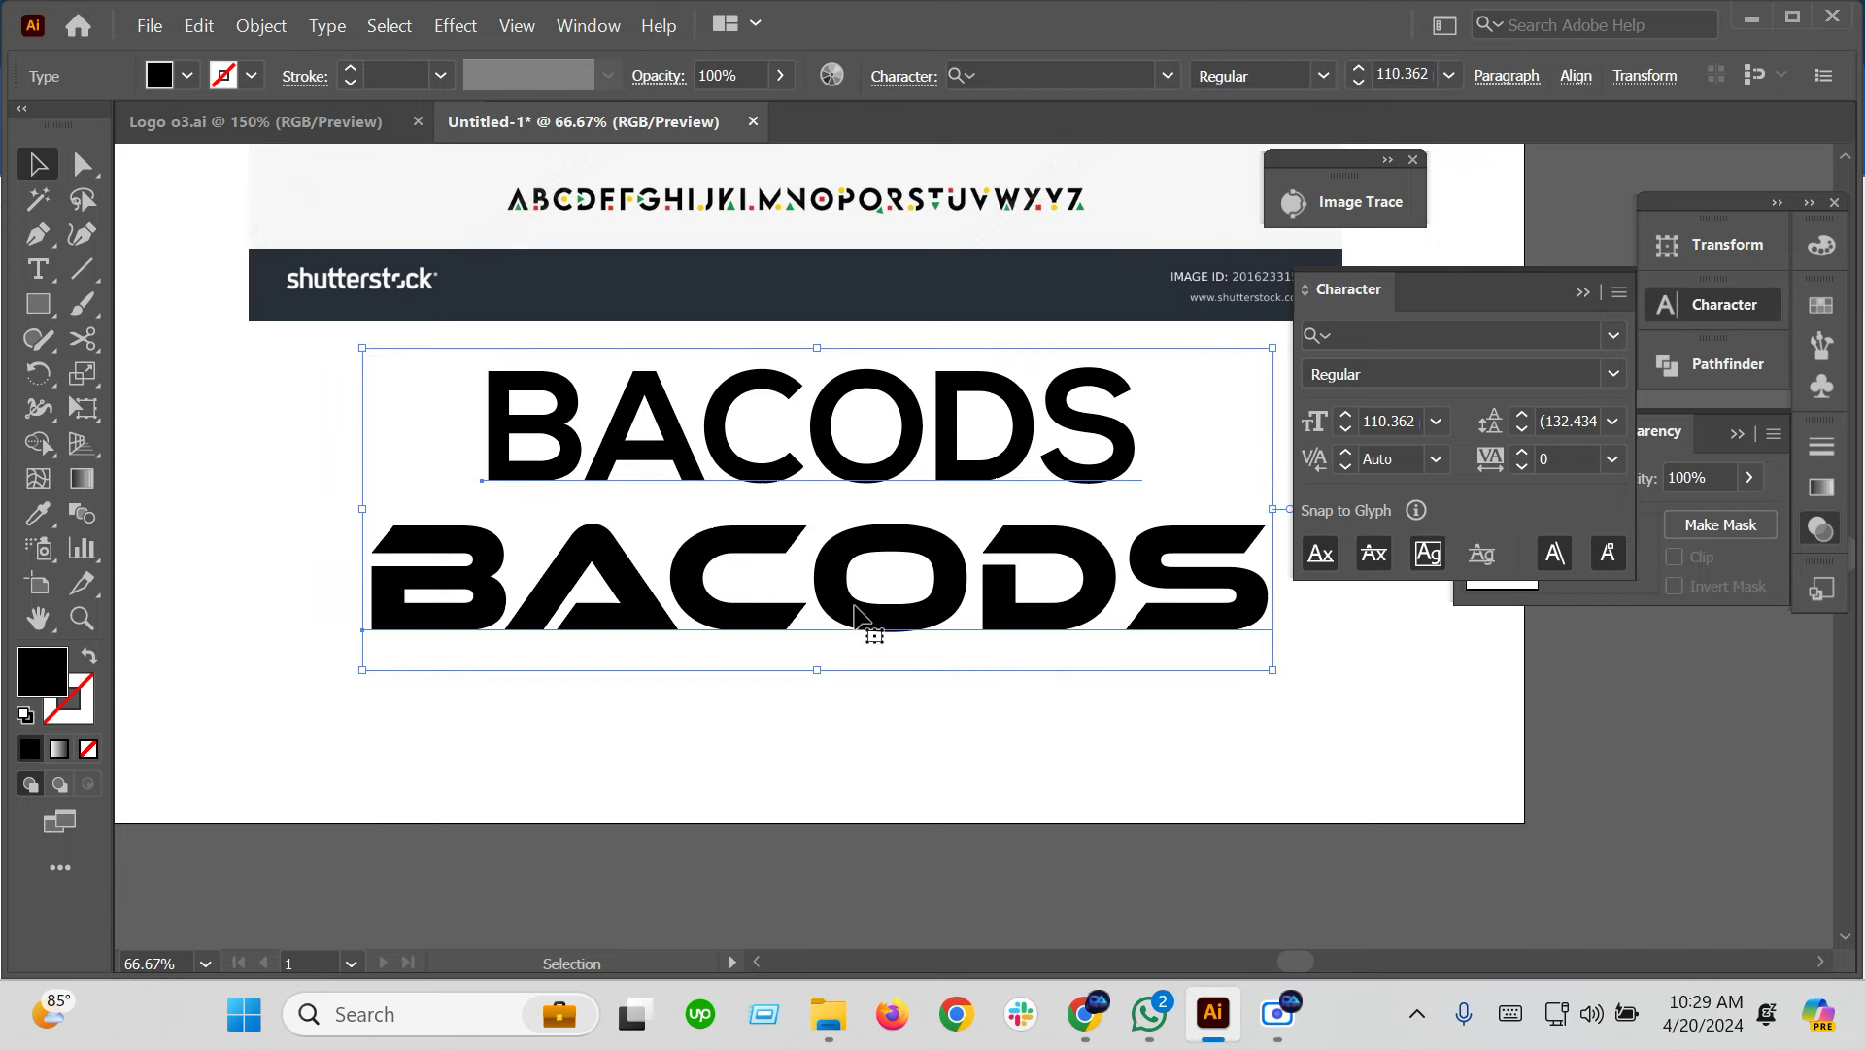
mouse_move(882, 635)
mouse_down()
mouse_move(868, 768)
mouse_move(879, 743)
mouse_up()
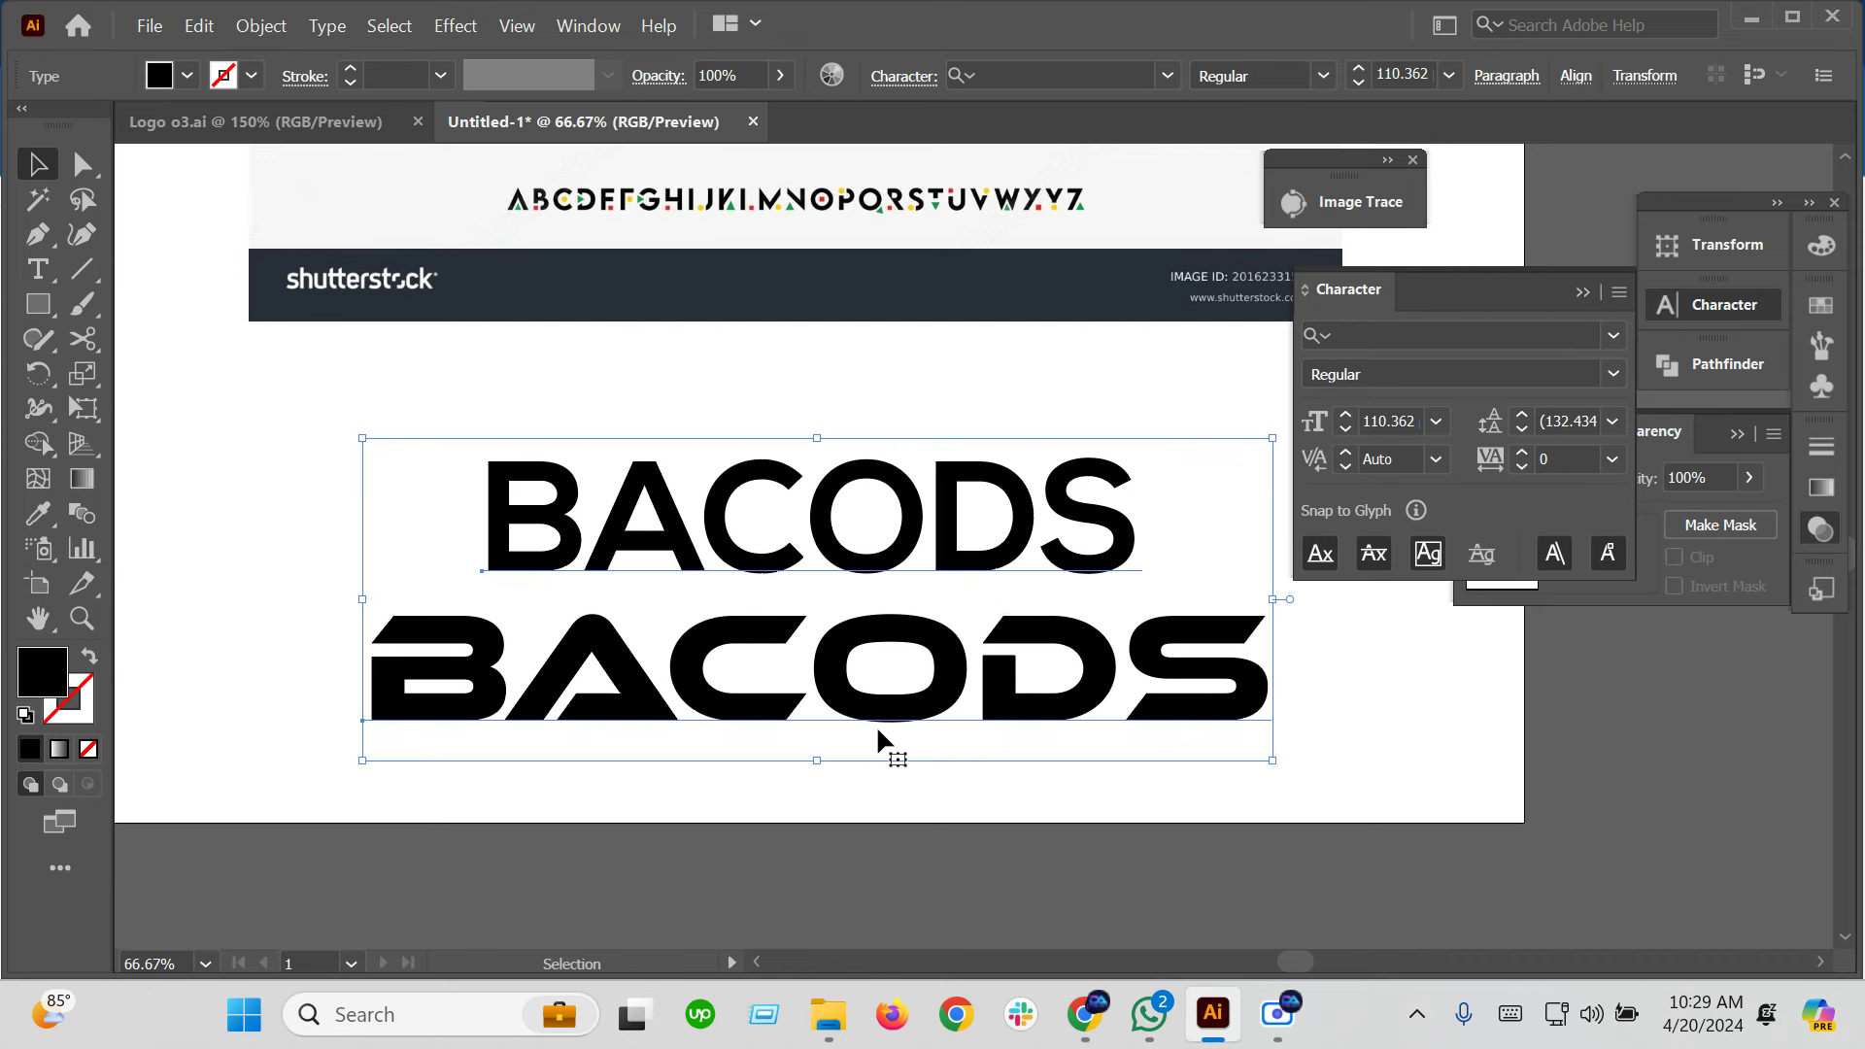
click(879, 762)
key(ctrl+z)
drag(886, 614, 899, 746)
click(1406, 325)
text(g)
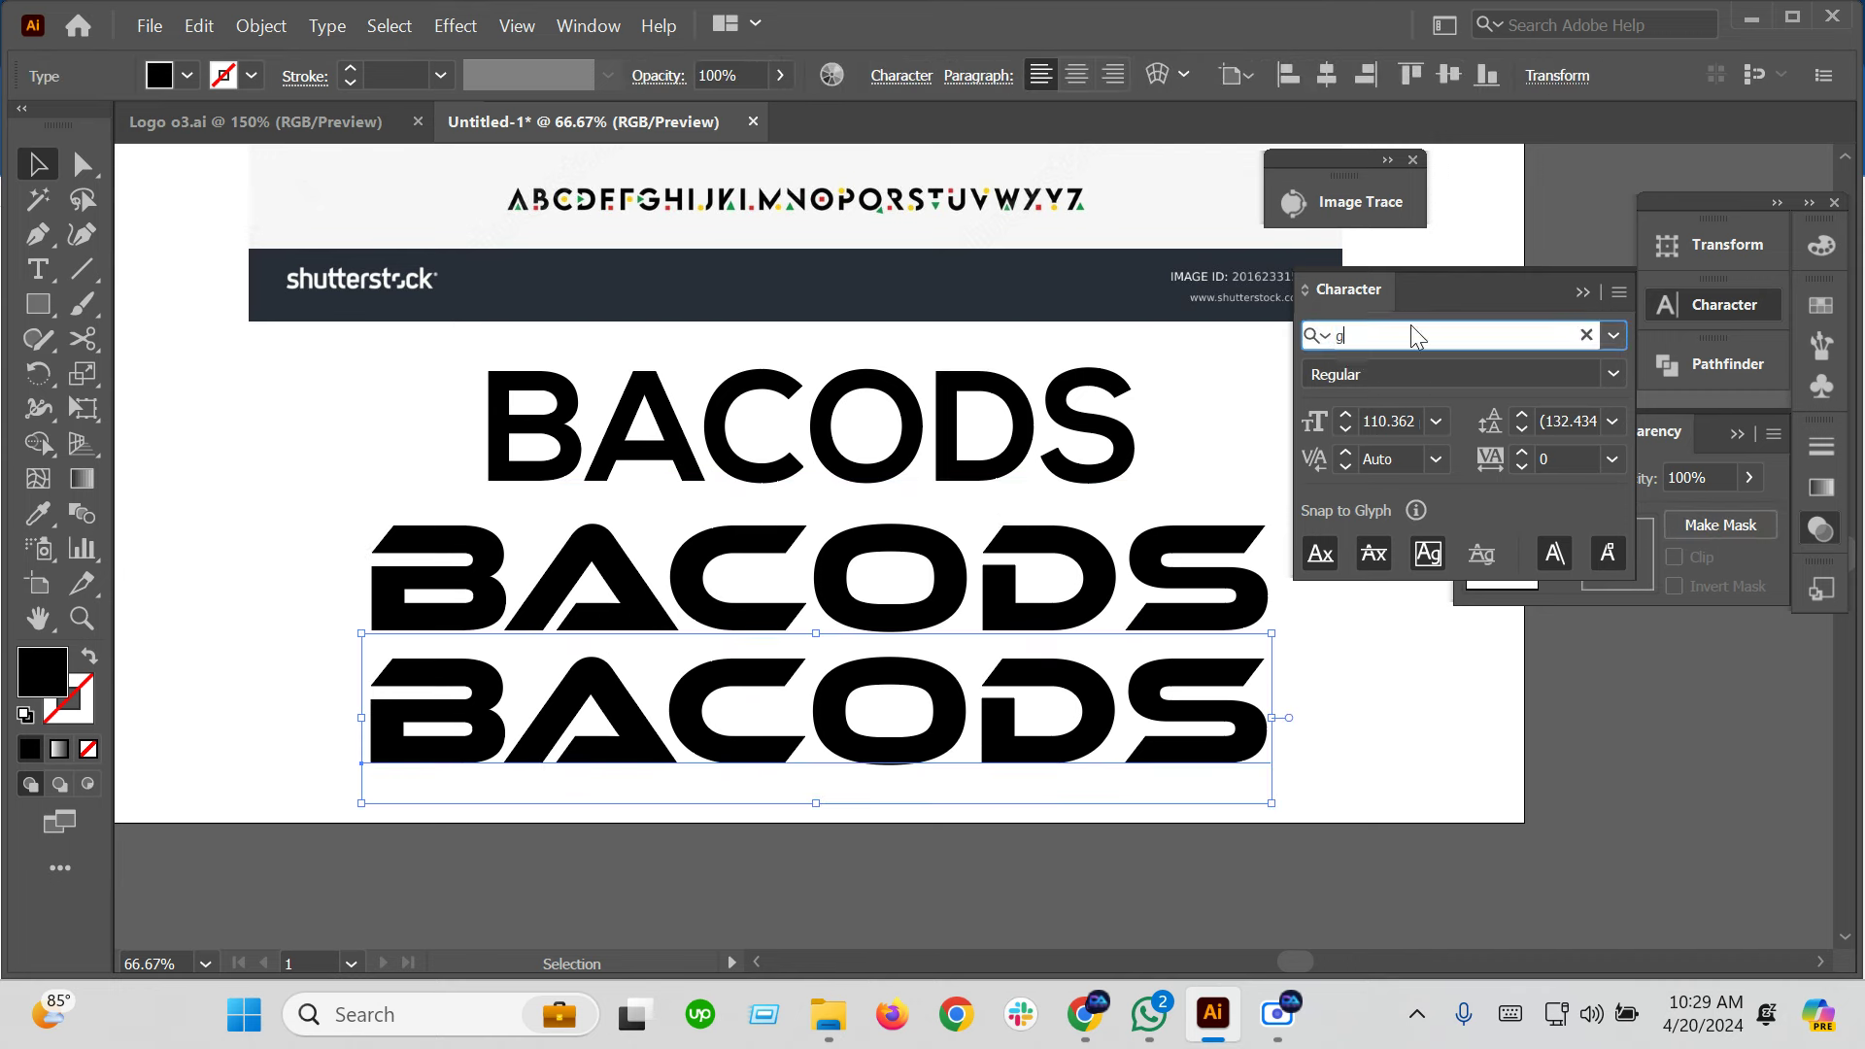
text(ood)
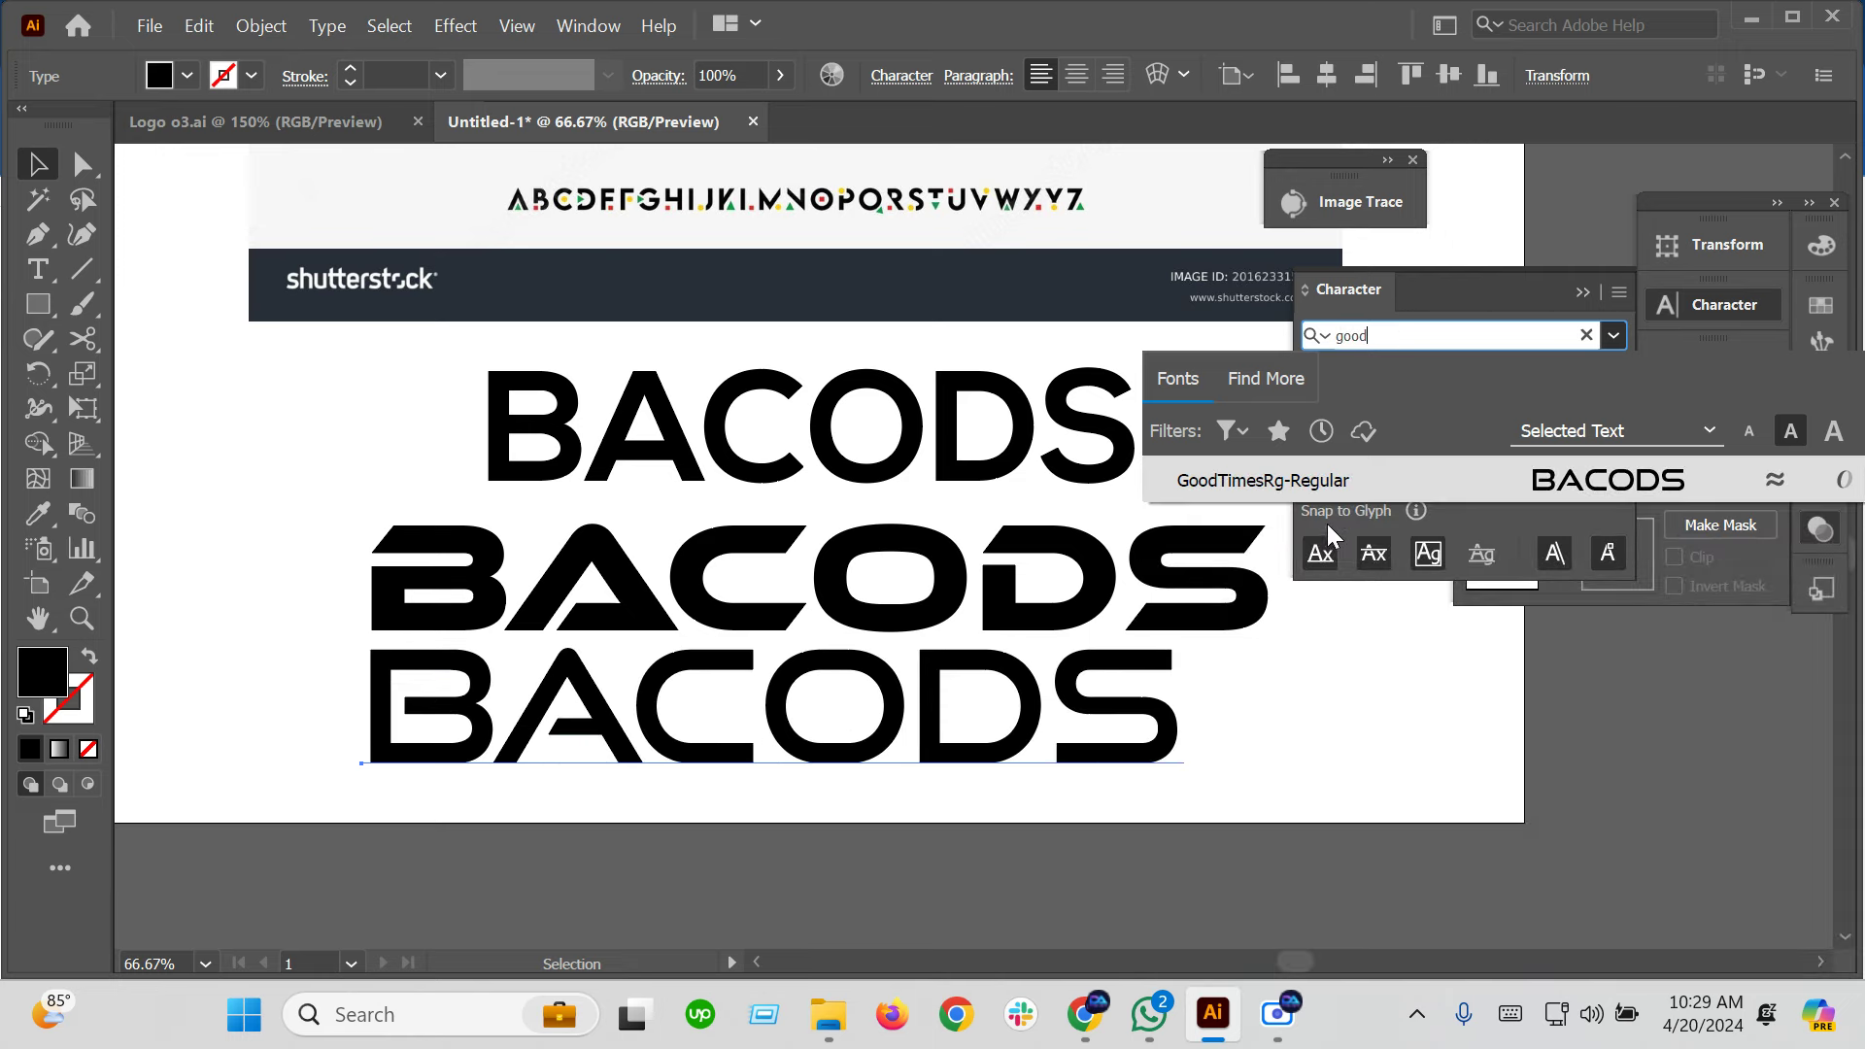
click(1341, 481)
drag(1081, 691, 1124, 732)
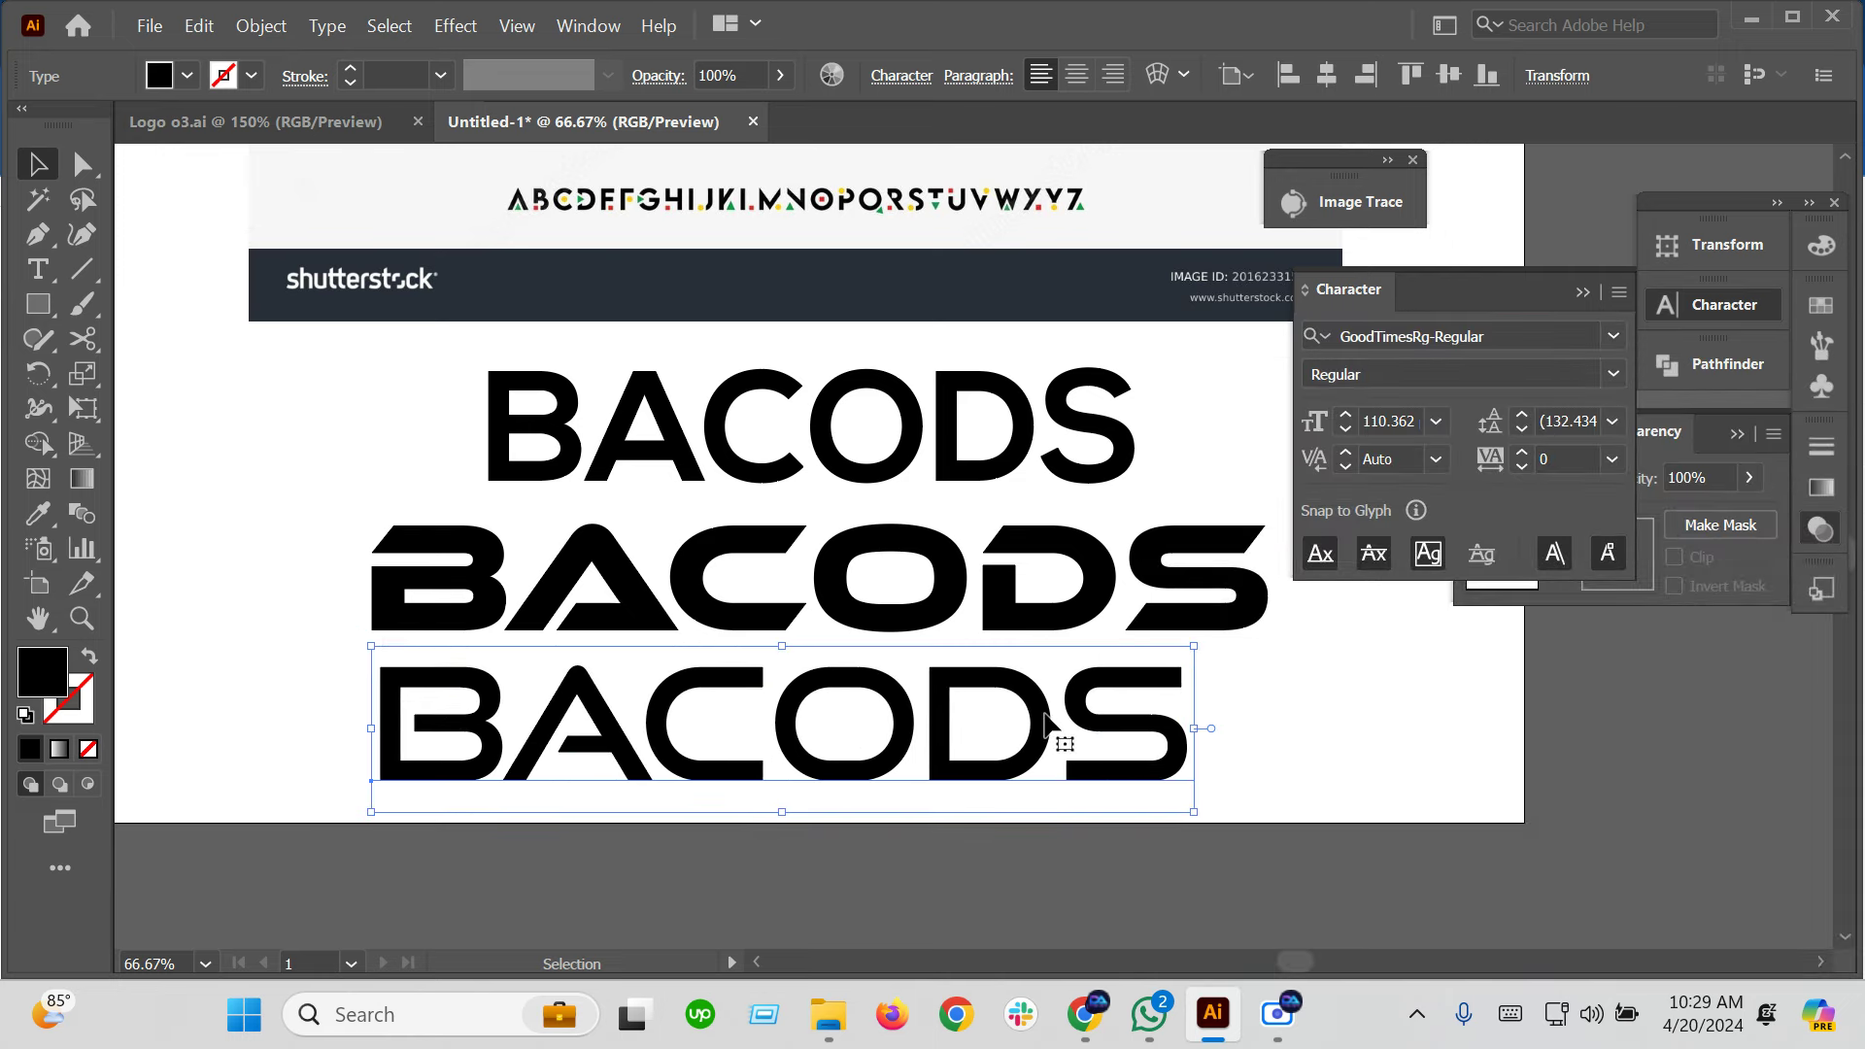
scroll(1053, 741, down, 3)
scroll(1037, 744, up, 1)
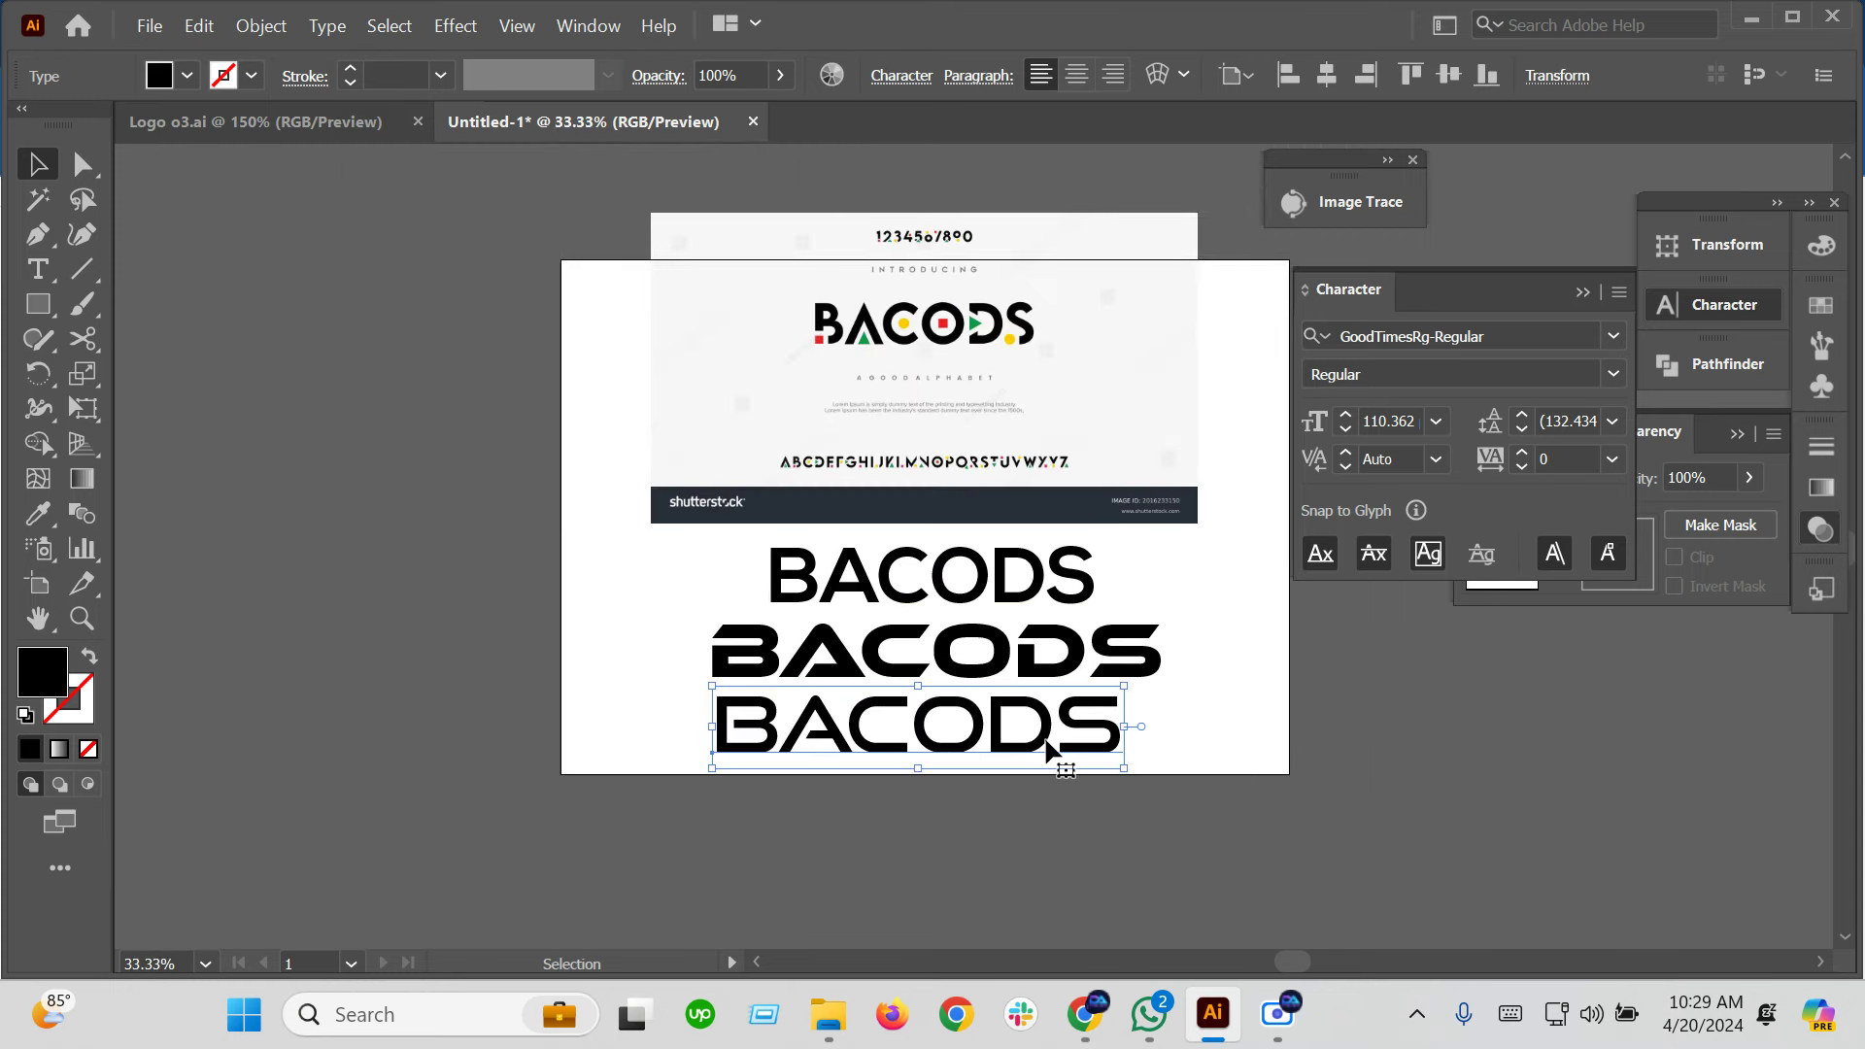
scroll(1008, 739, up, 1)
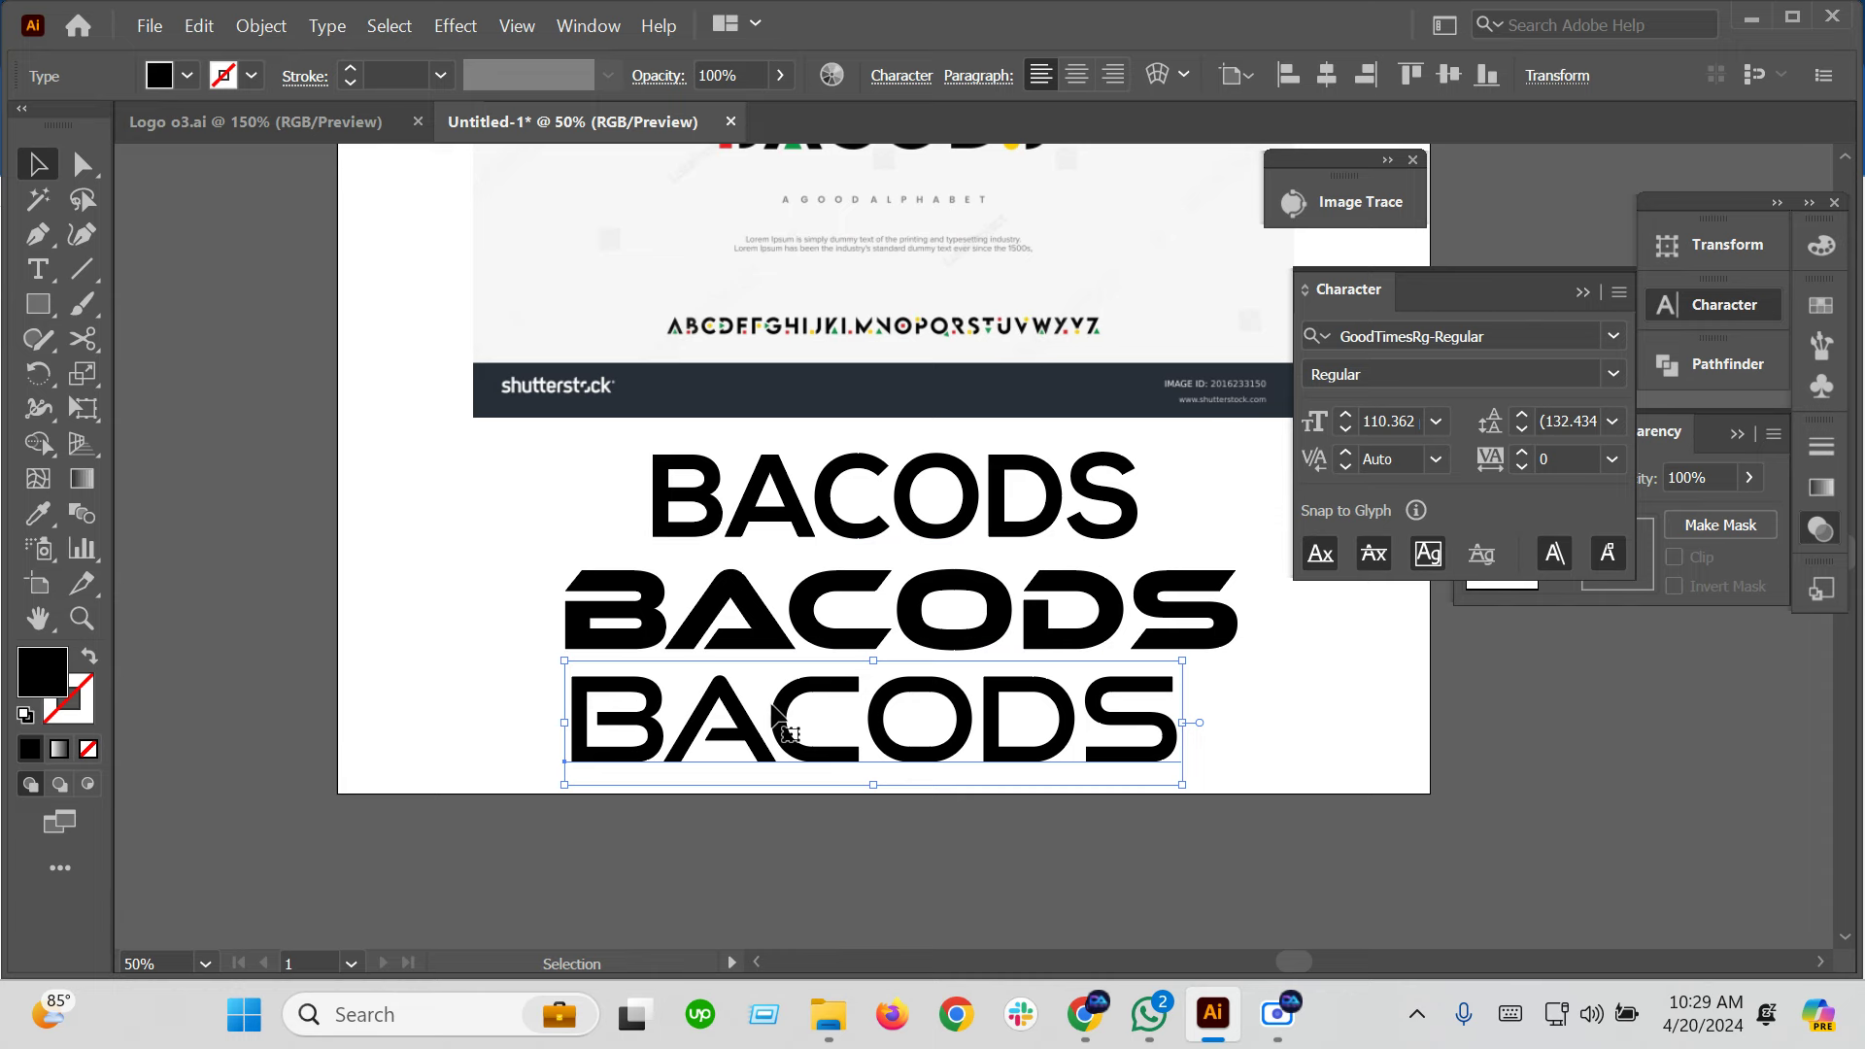
Extend the artboard downward and add a fourth BACODS copy in Handel Gothic
drag(845, 770, 841, 550)
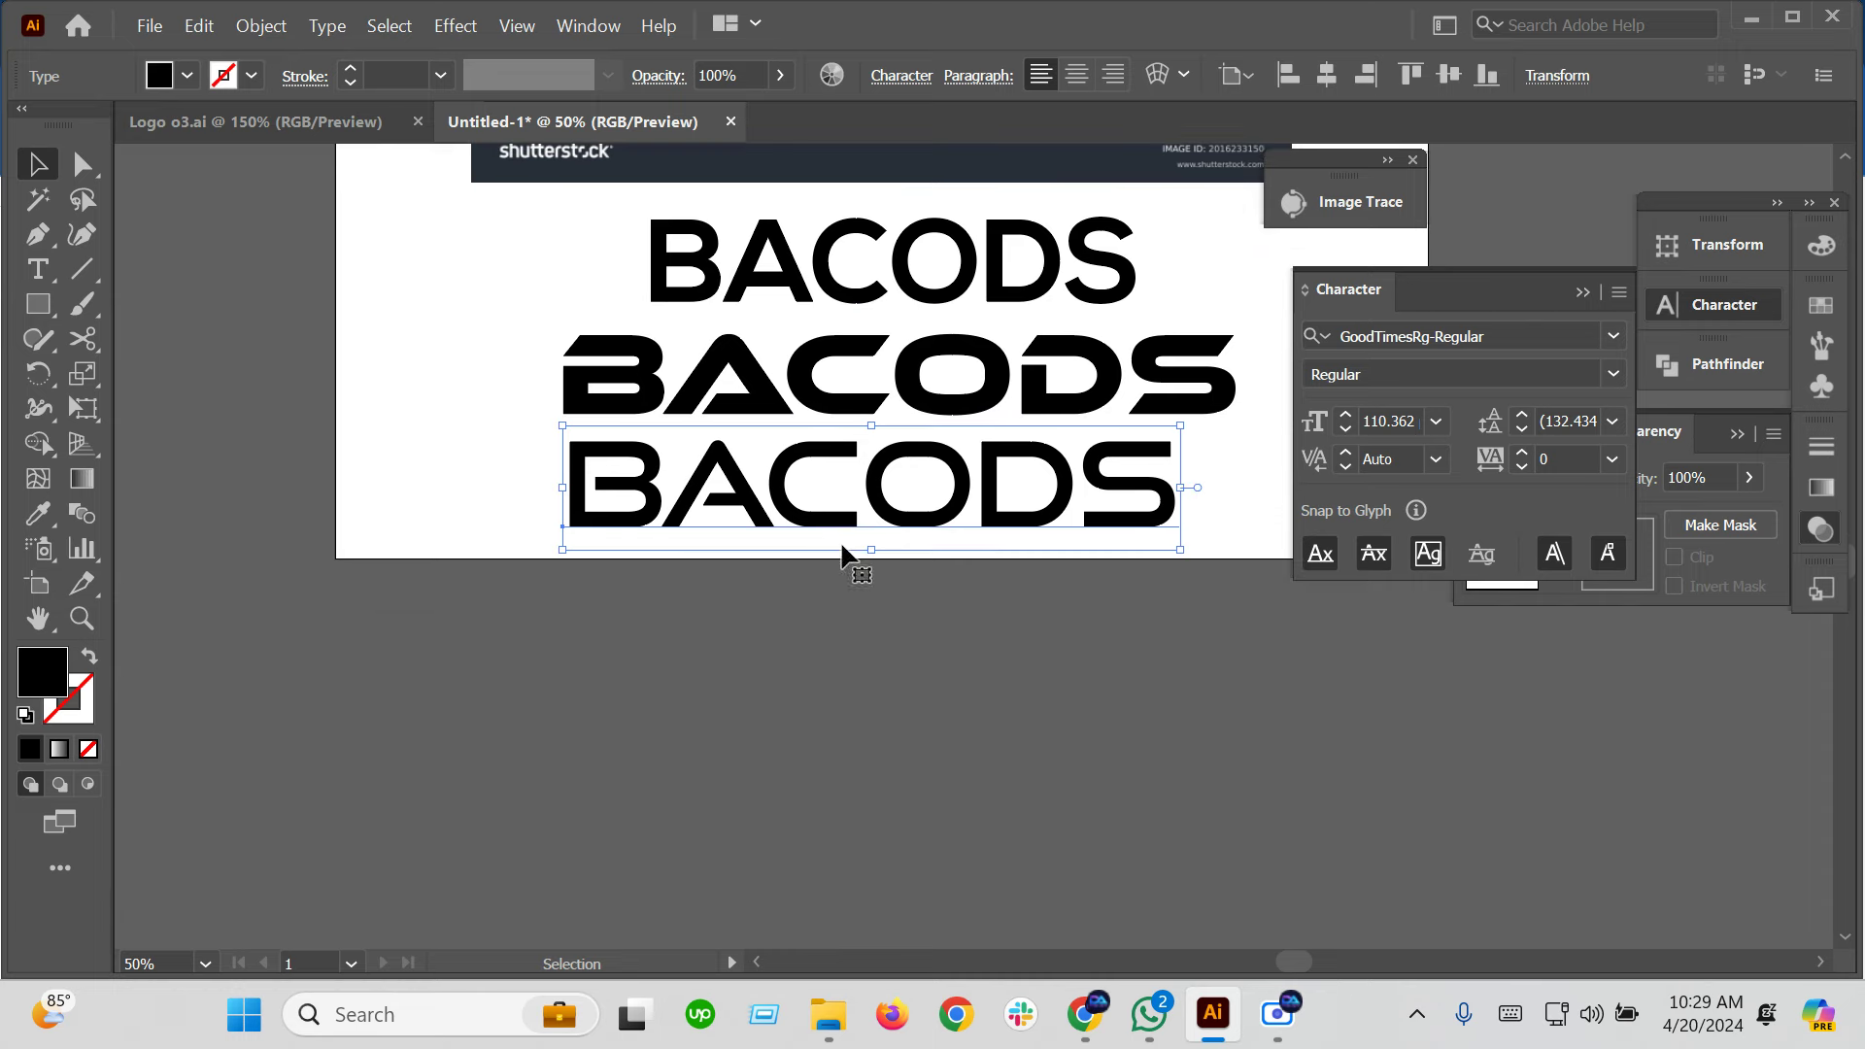
click(31, 586)
drag(882, 558, 890, 736)
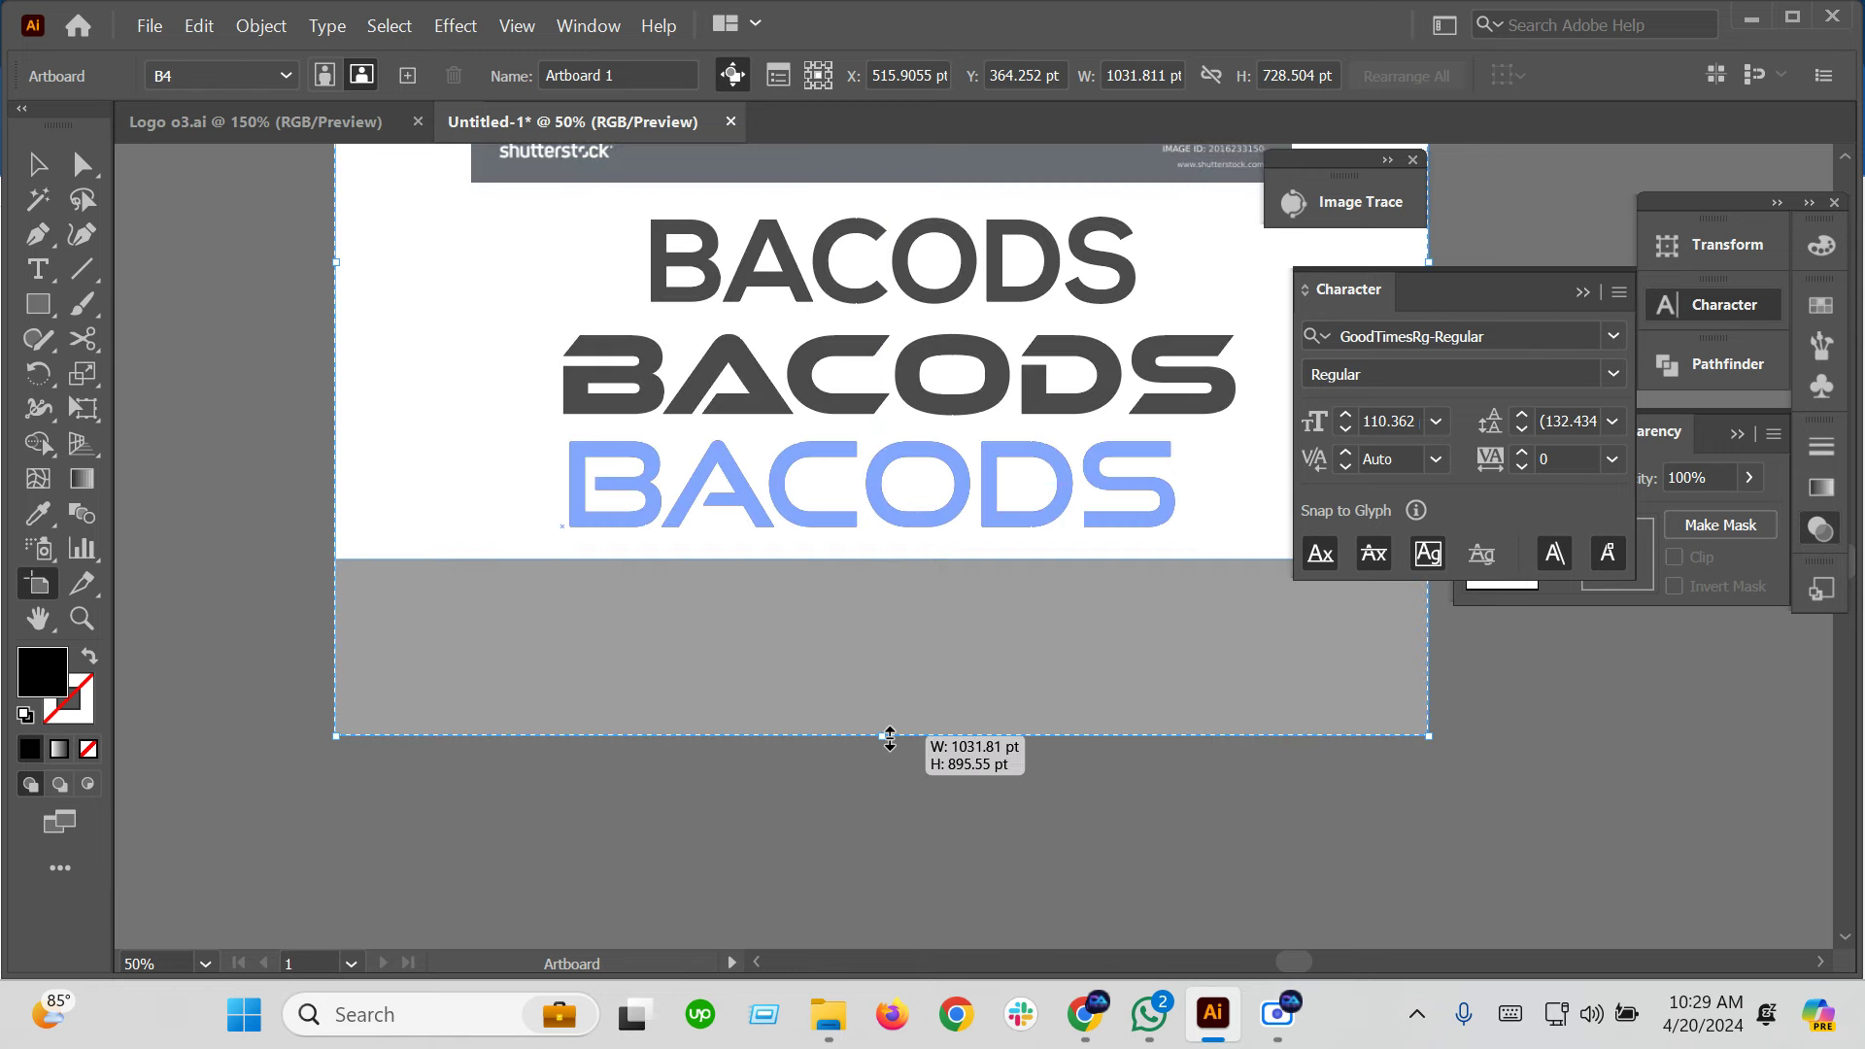
key(v)
drag(933, 523, 941, 664)
click(1486, 330)
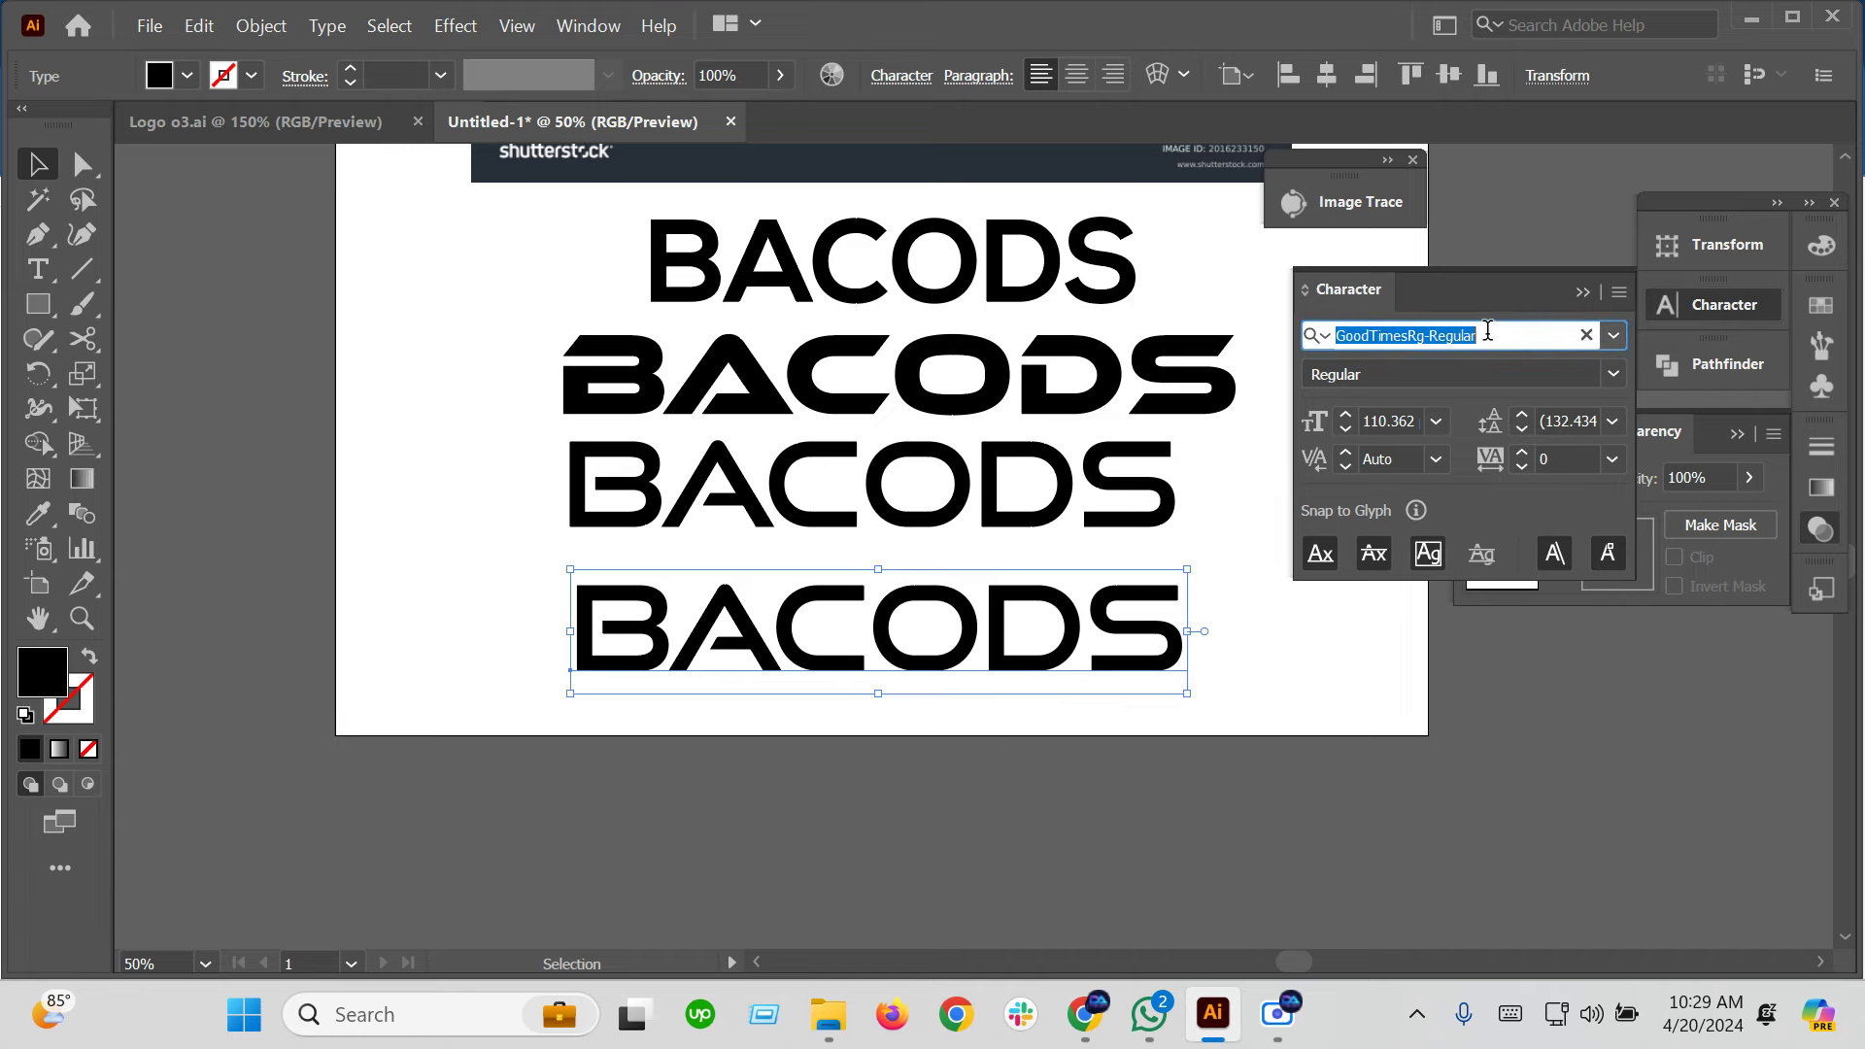
text(han)
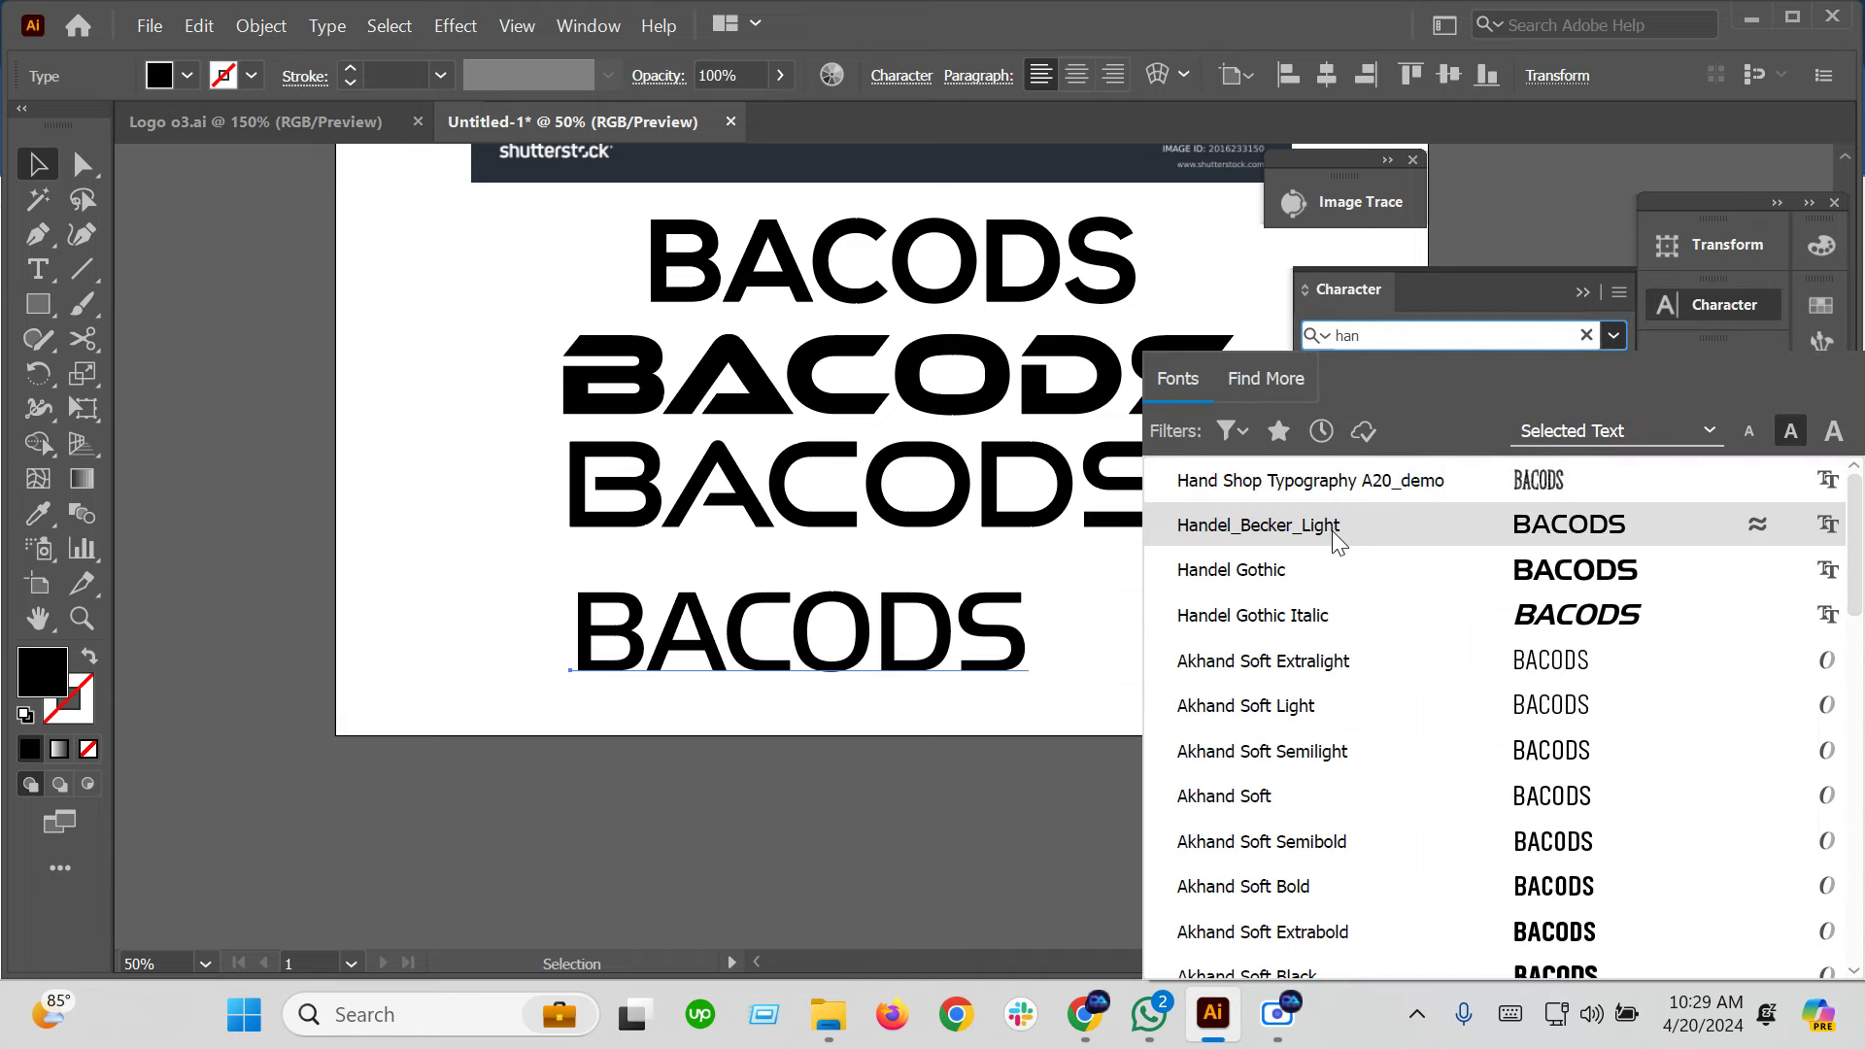
click(1300, 615)
drag(1108, 693, 937, 803)
Check each copy's font, then set the bottom BACODS copy to the Italic style
click(654, 725)
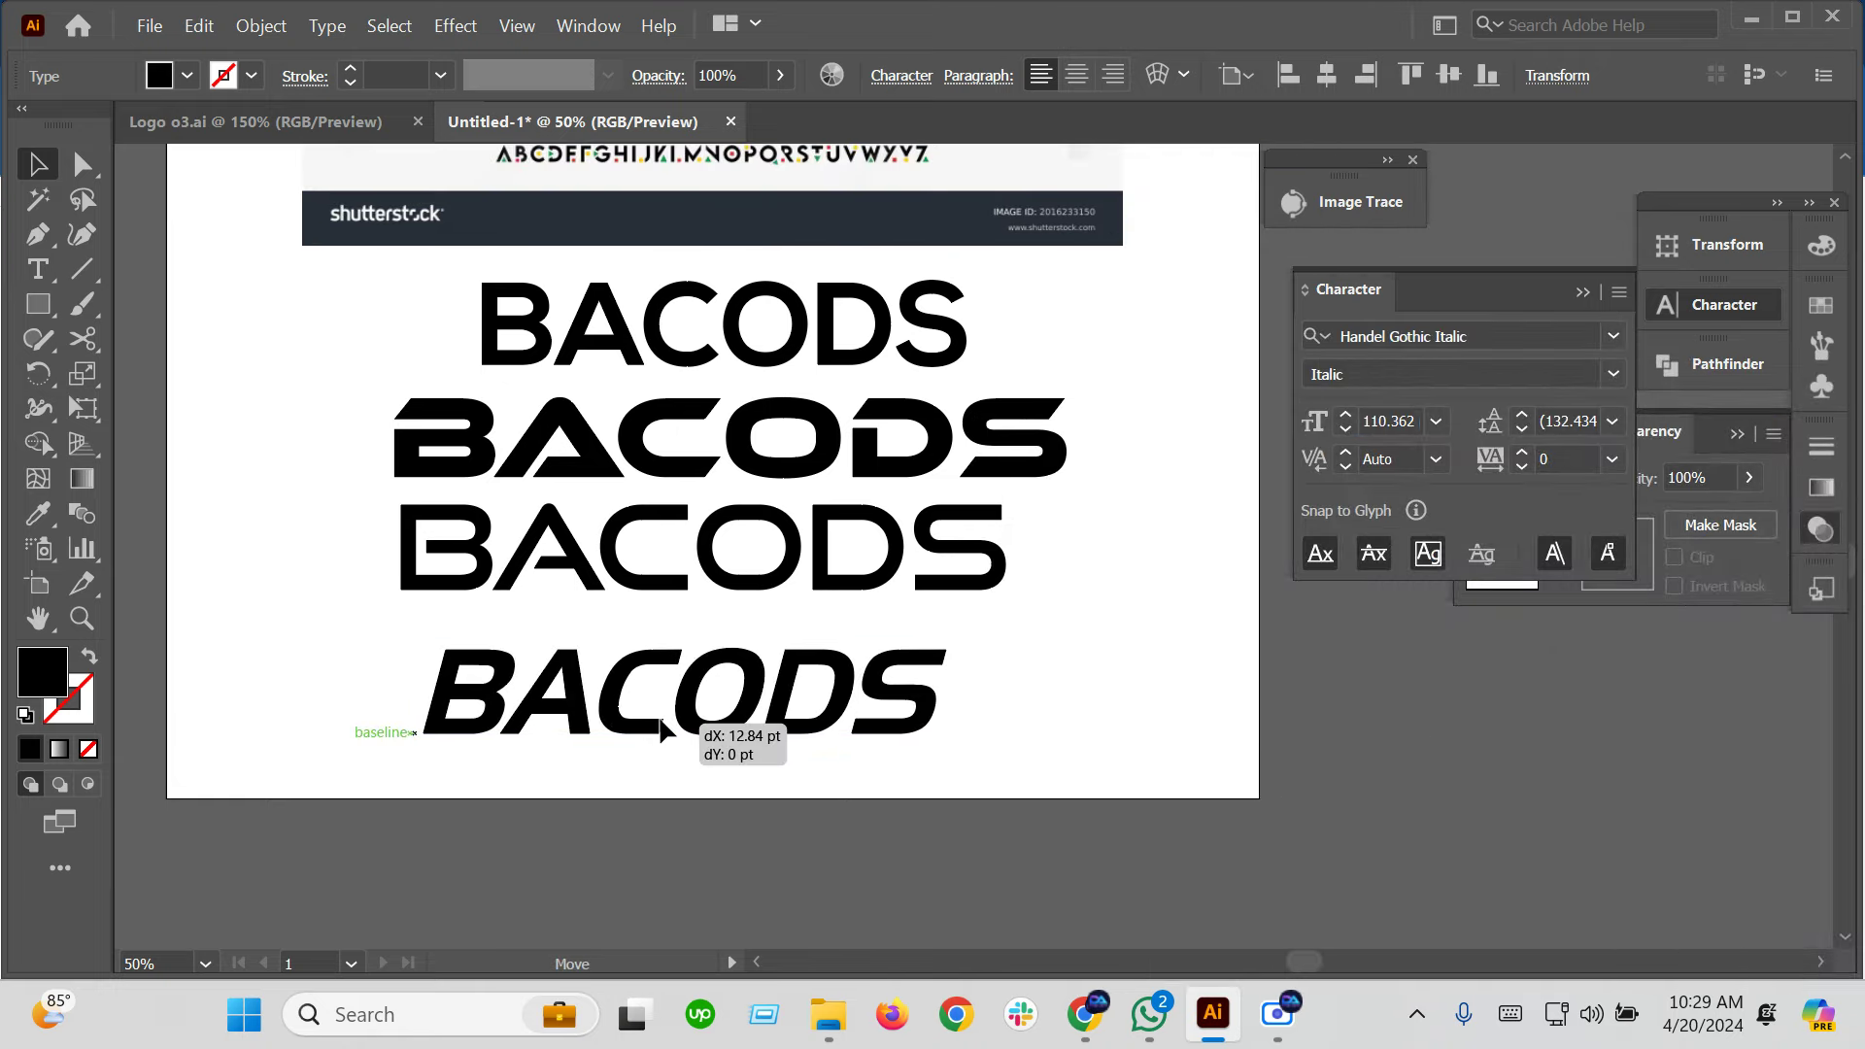
click(748, 403)
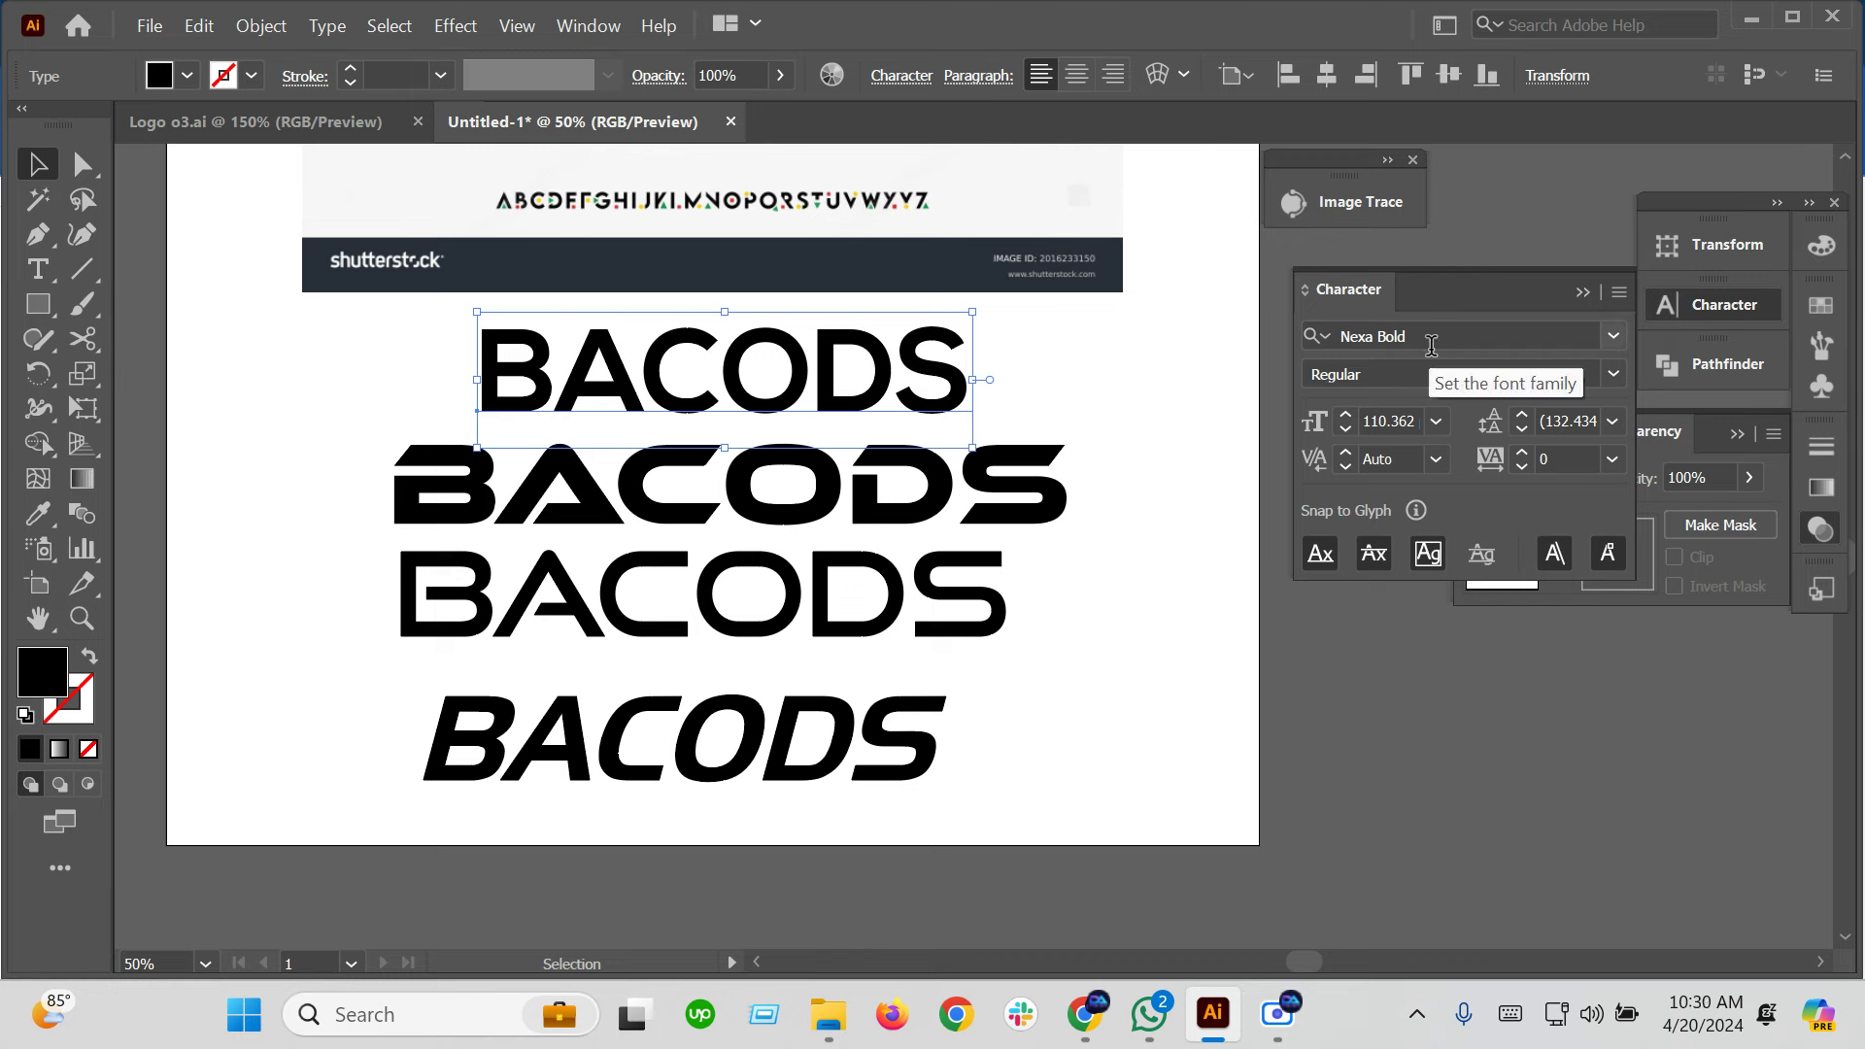
click(651, 510)
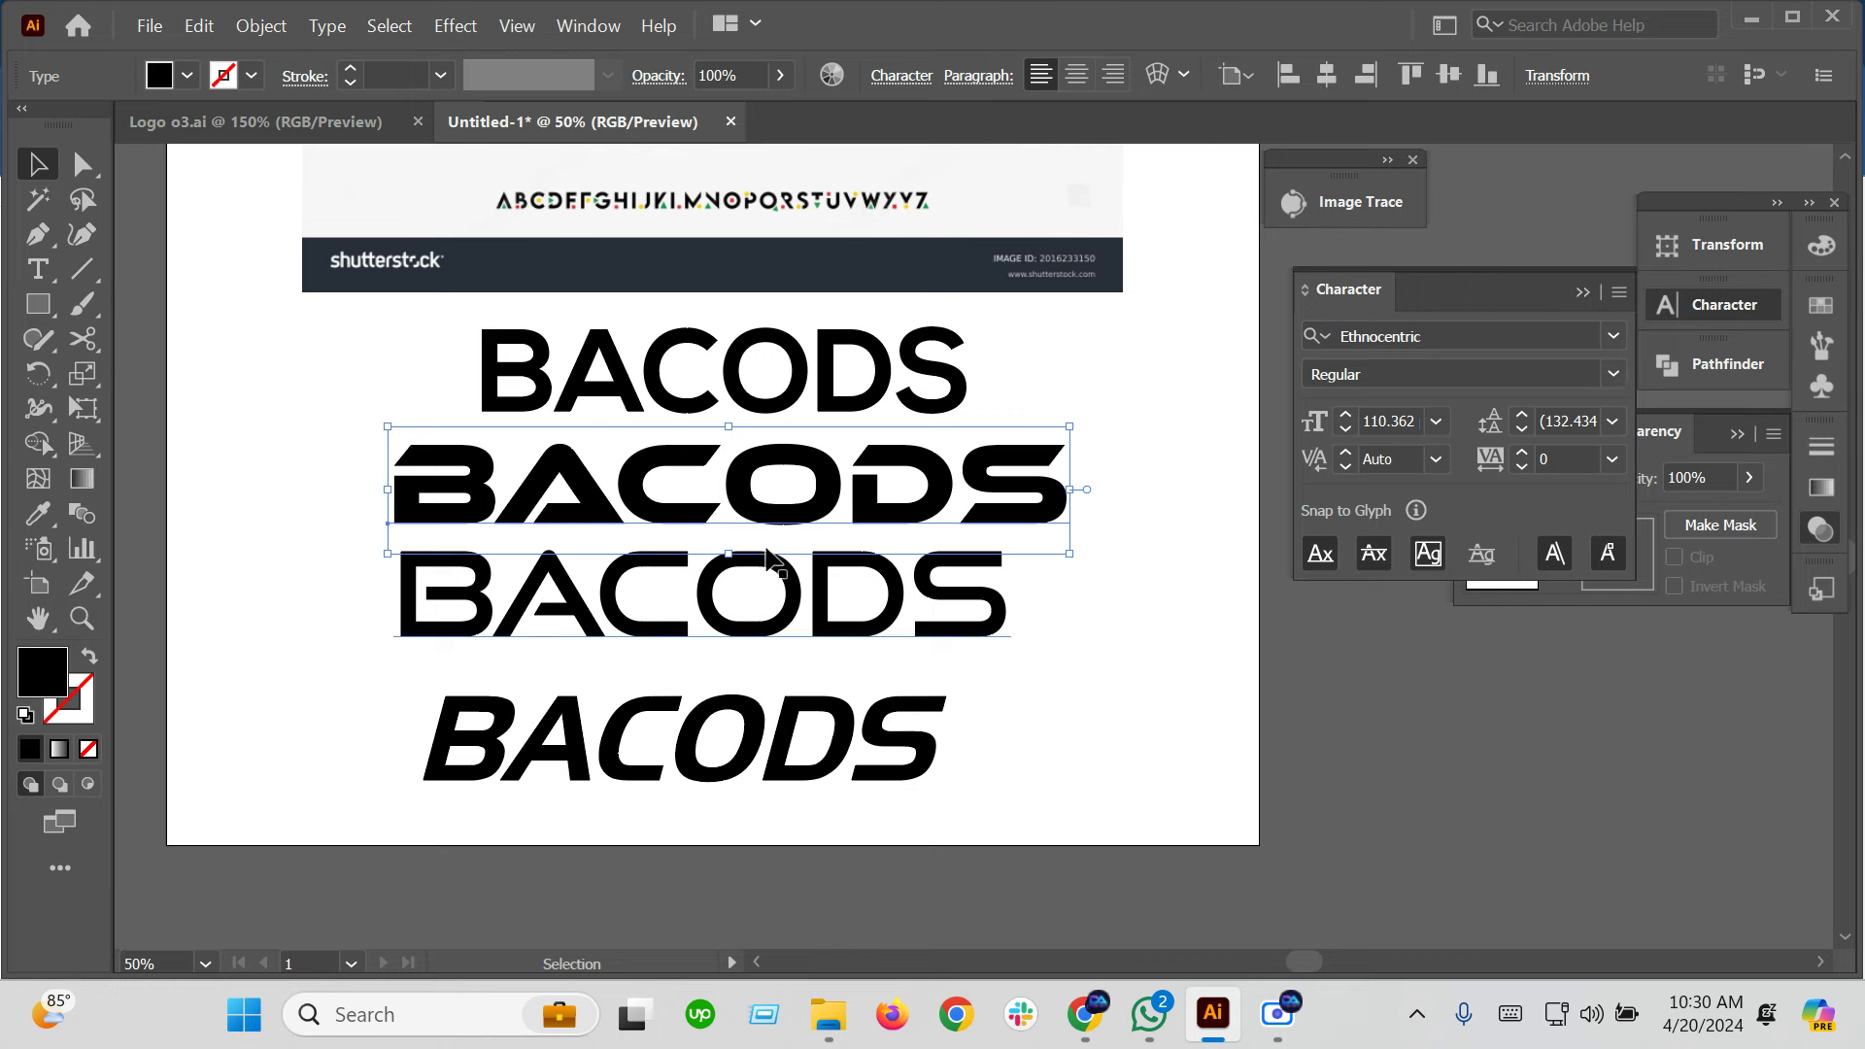
click(781, 595)
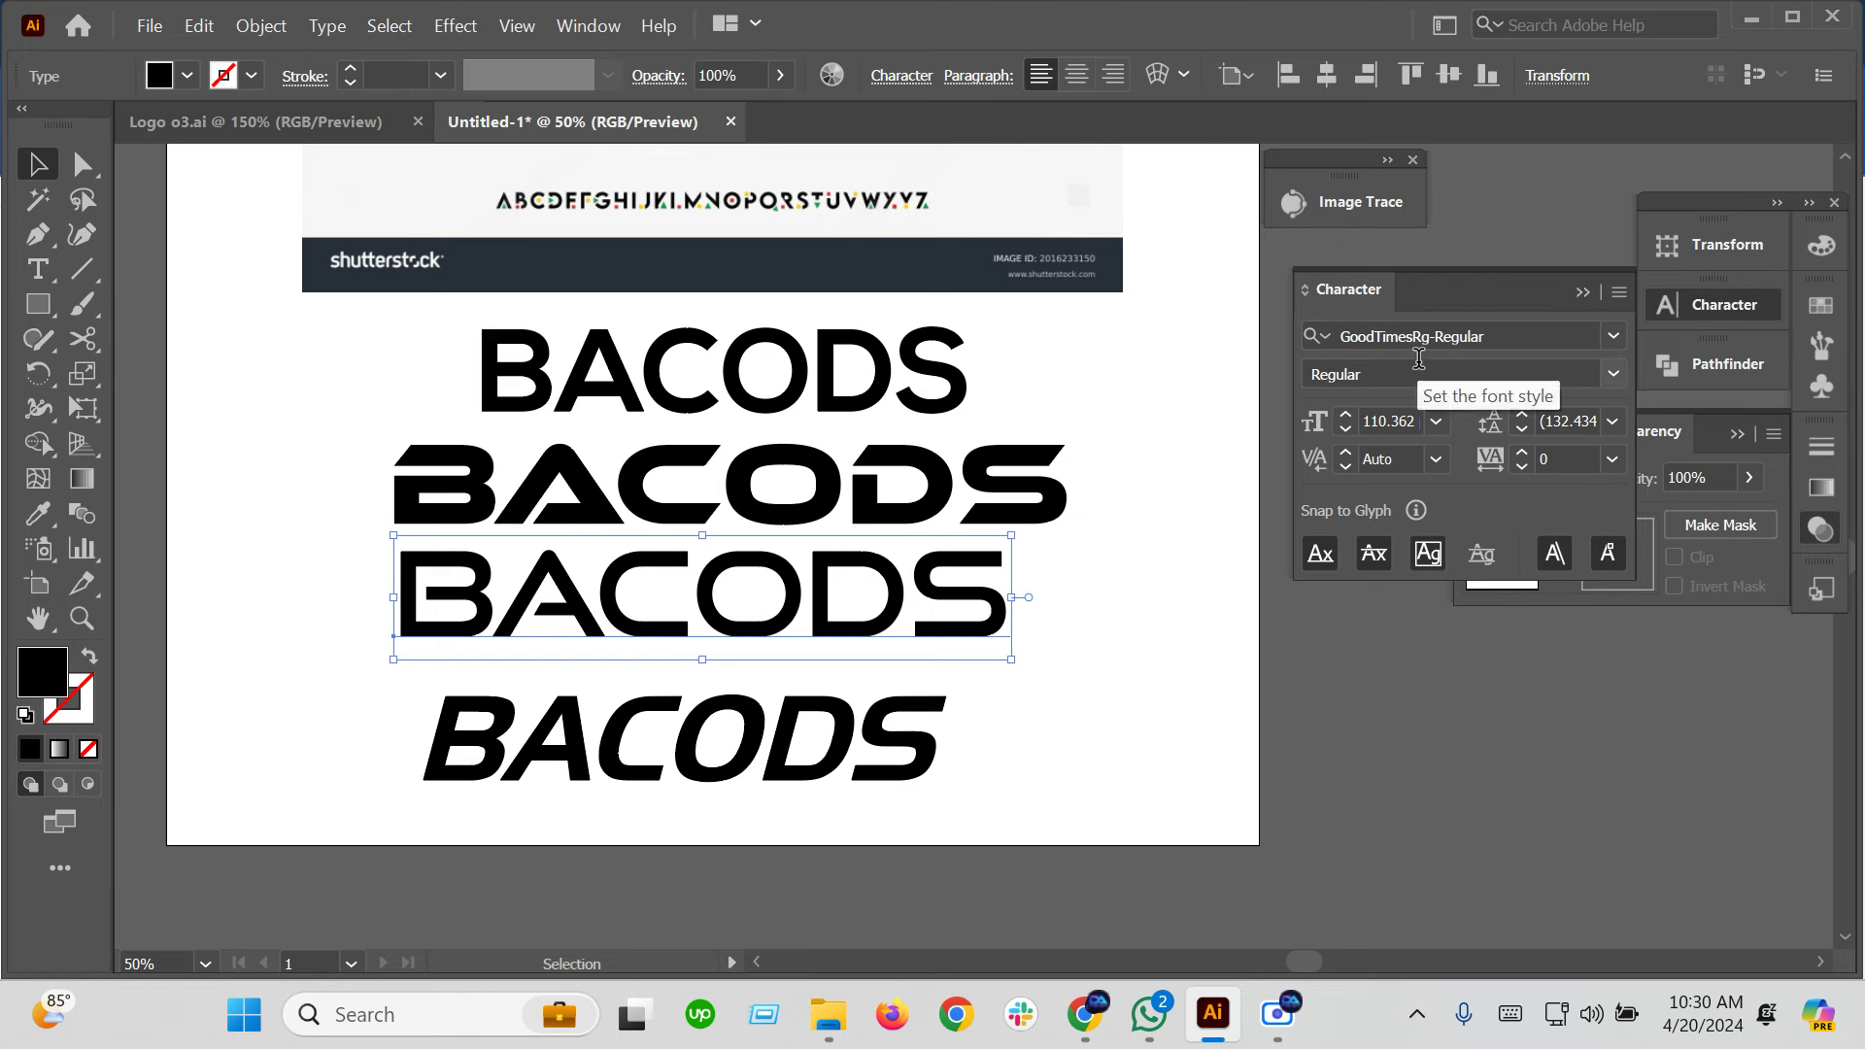
click(929, 719)
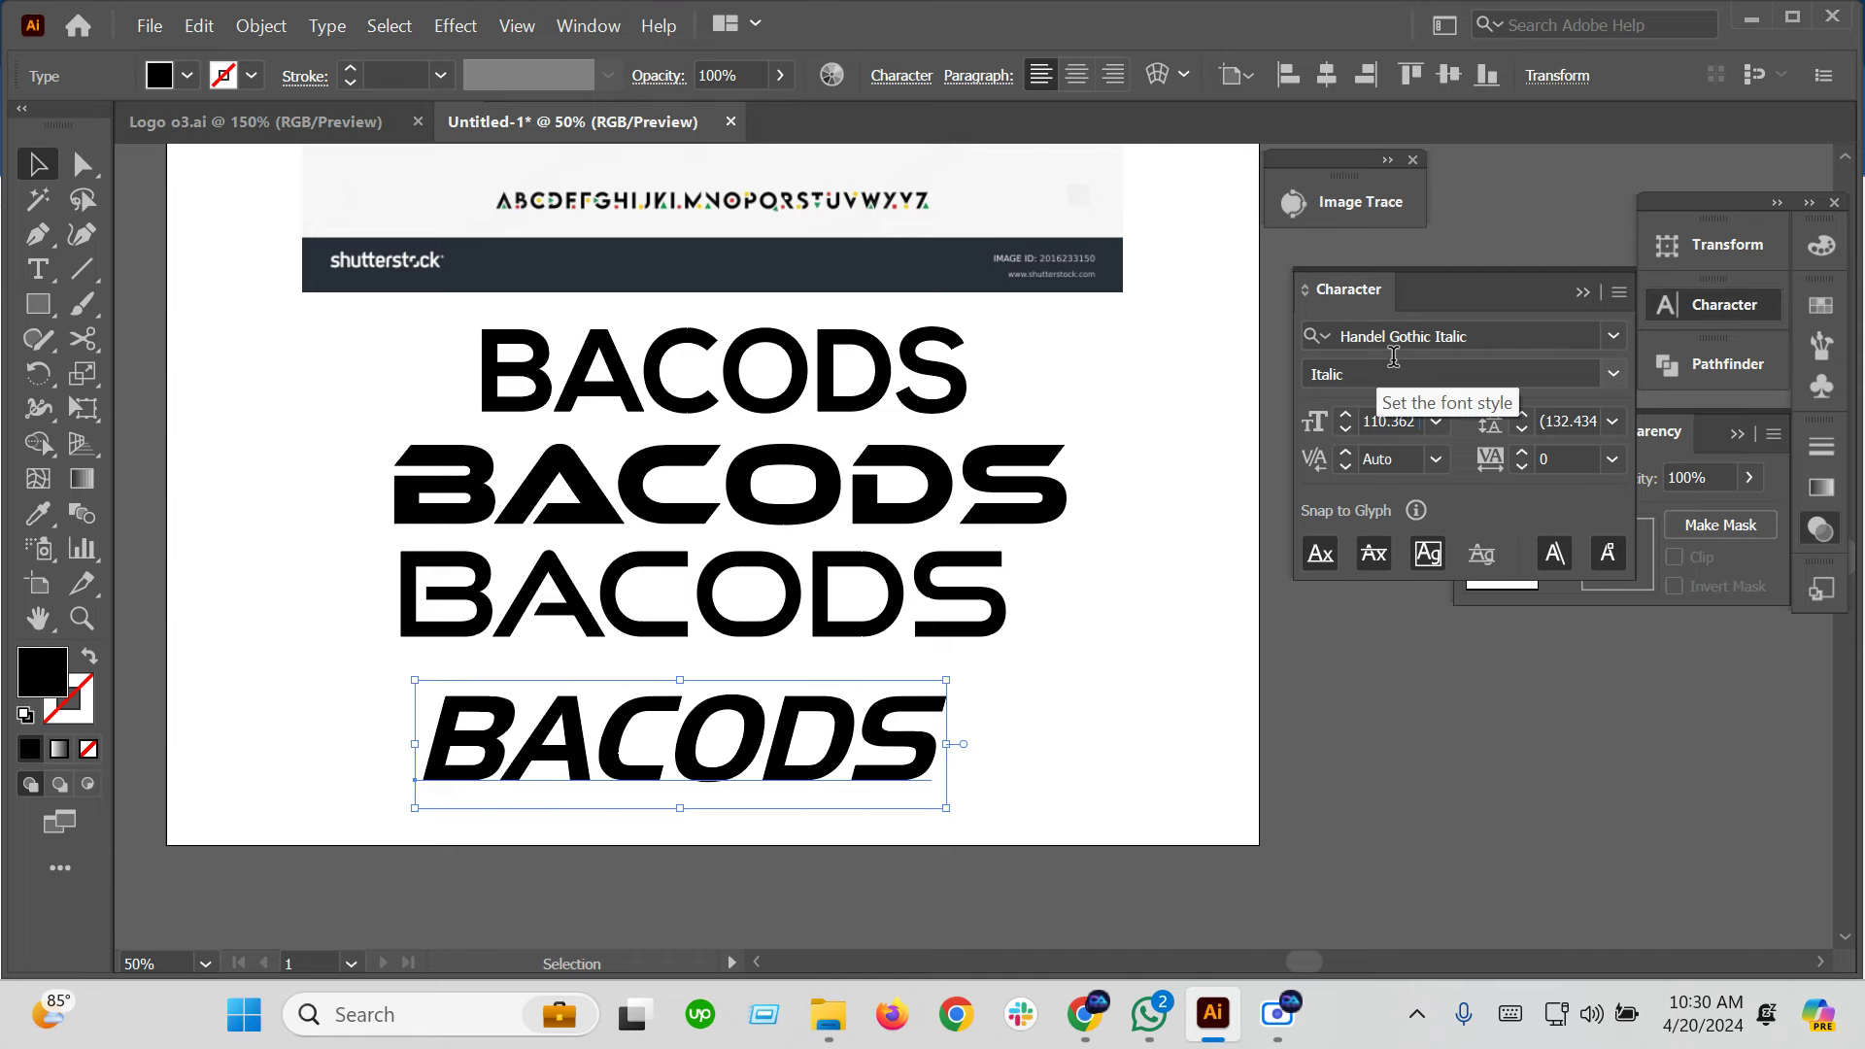
click(1614, 336)
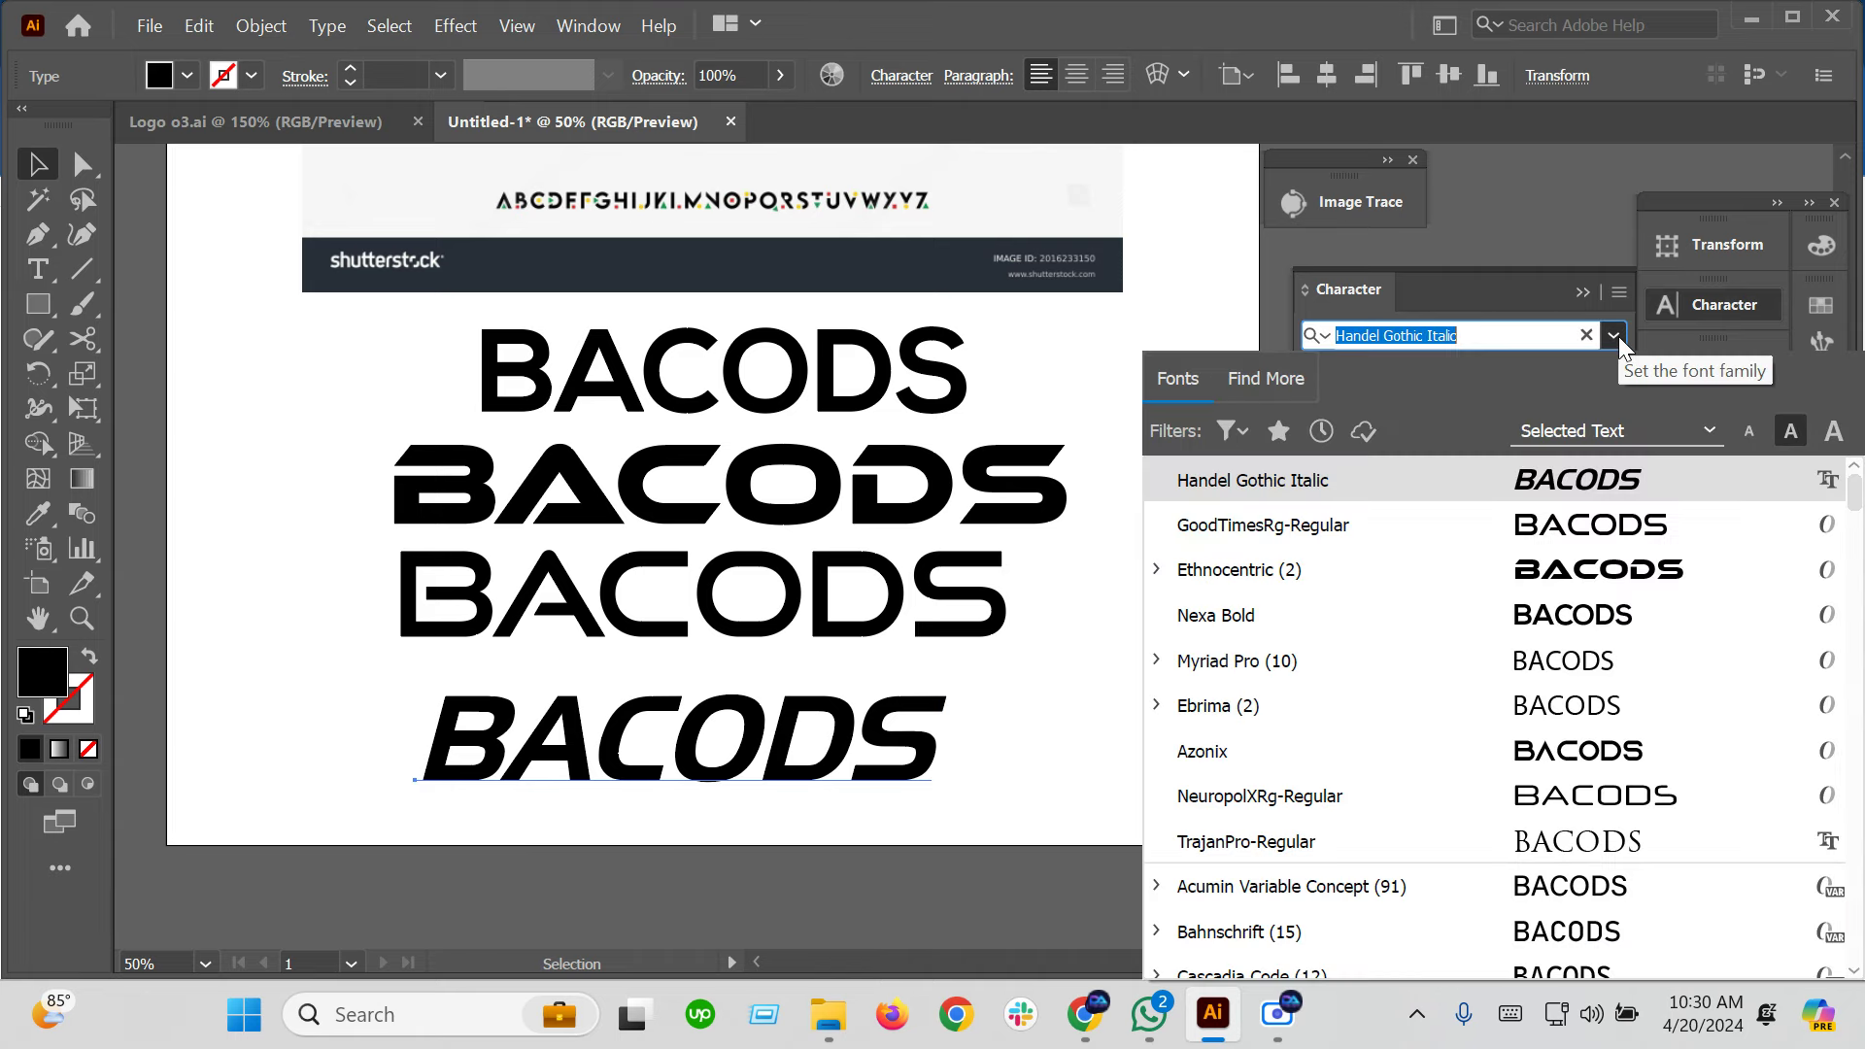
click(1614, 336)
click(1614, 374)
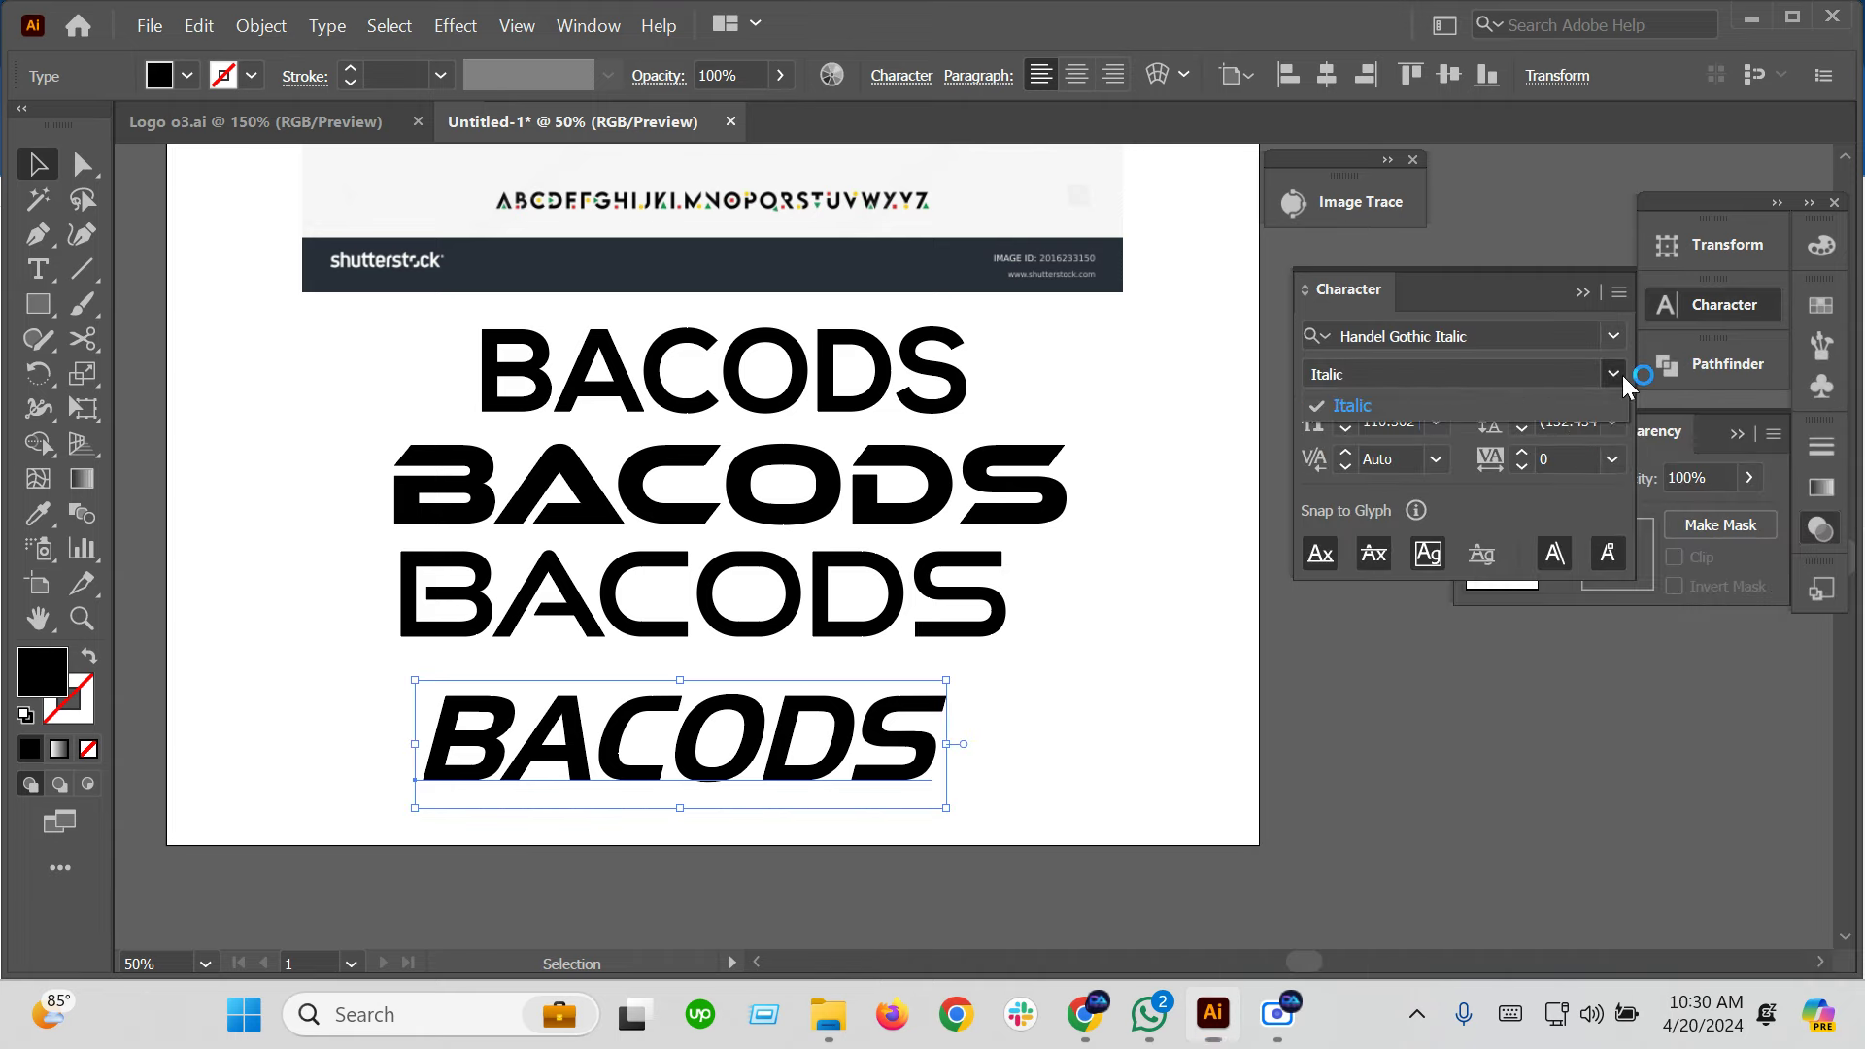
click(1424, 393)
click(1063, 795)
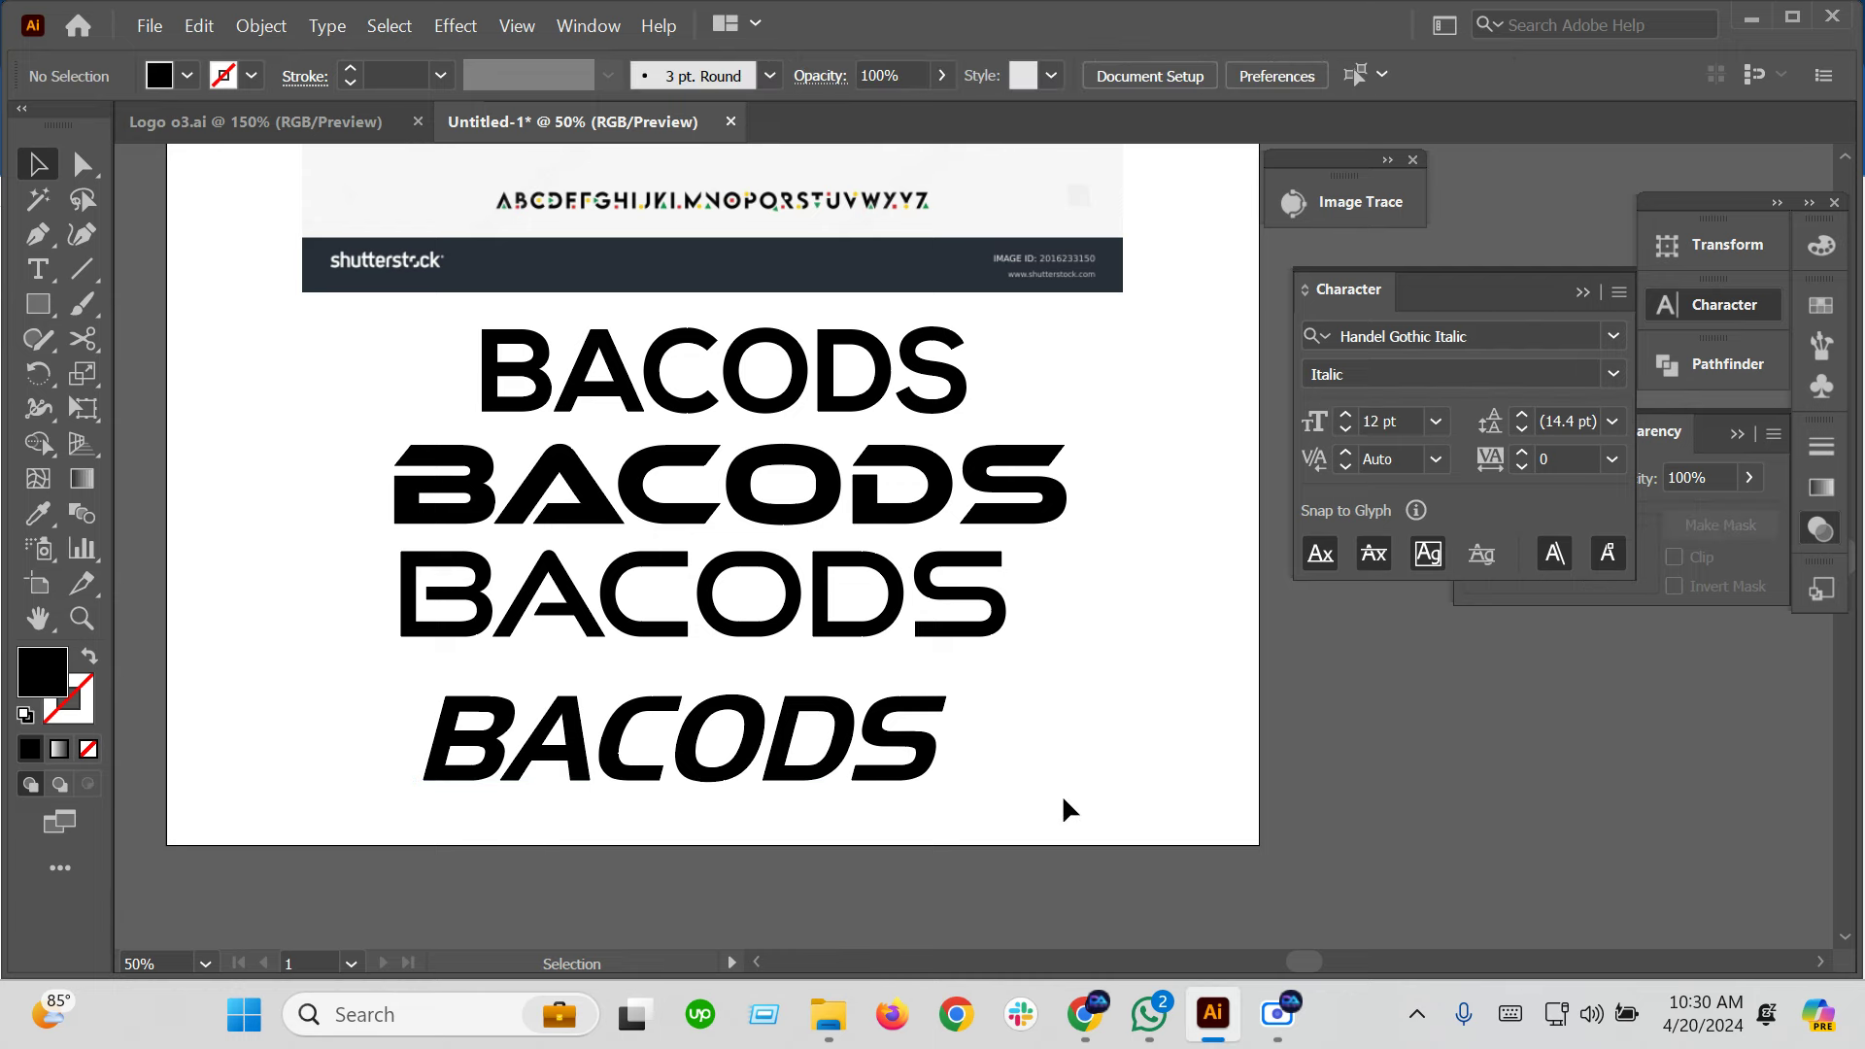
drag(1094, 770, 1187, 768)
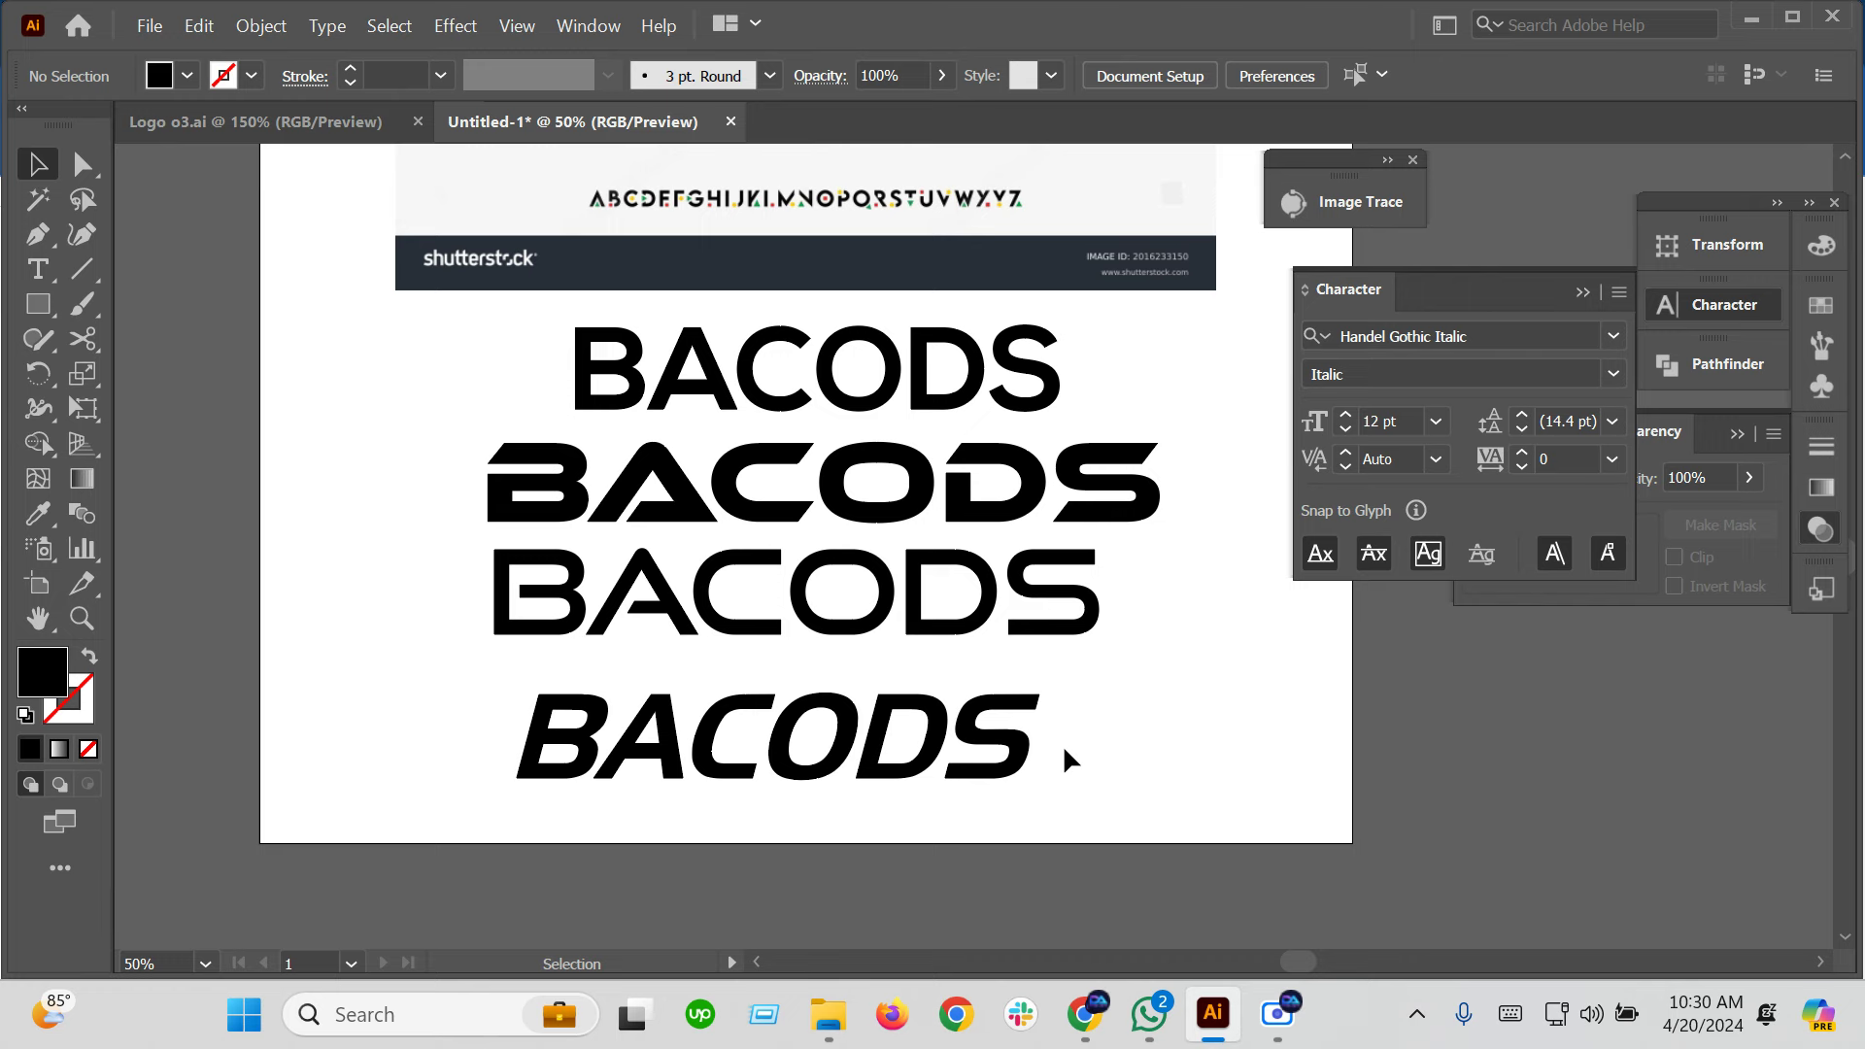
Select the three alternative BACODS versions and move them aside
mouse_move(1030, 803)
mouse_down()
mouse_move(891, 533)
mouse_move(1259, 722)
mouse_up()
scroll(891, 533, down, 2)
scroll(833, 431, up, 2)
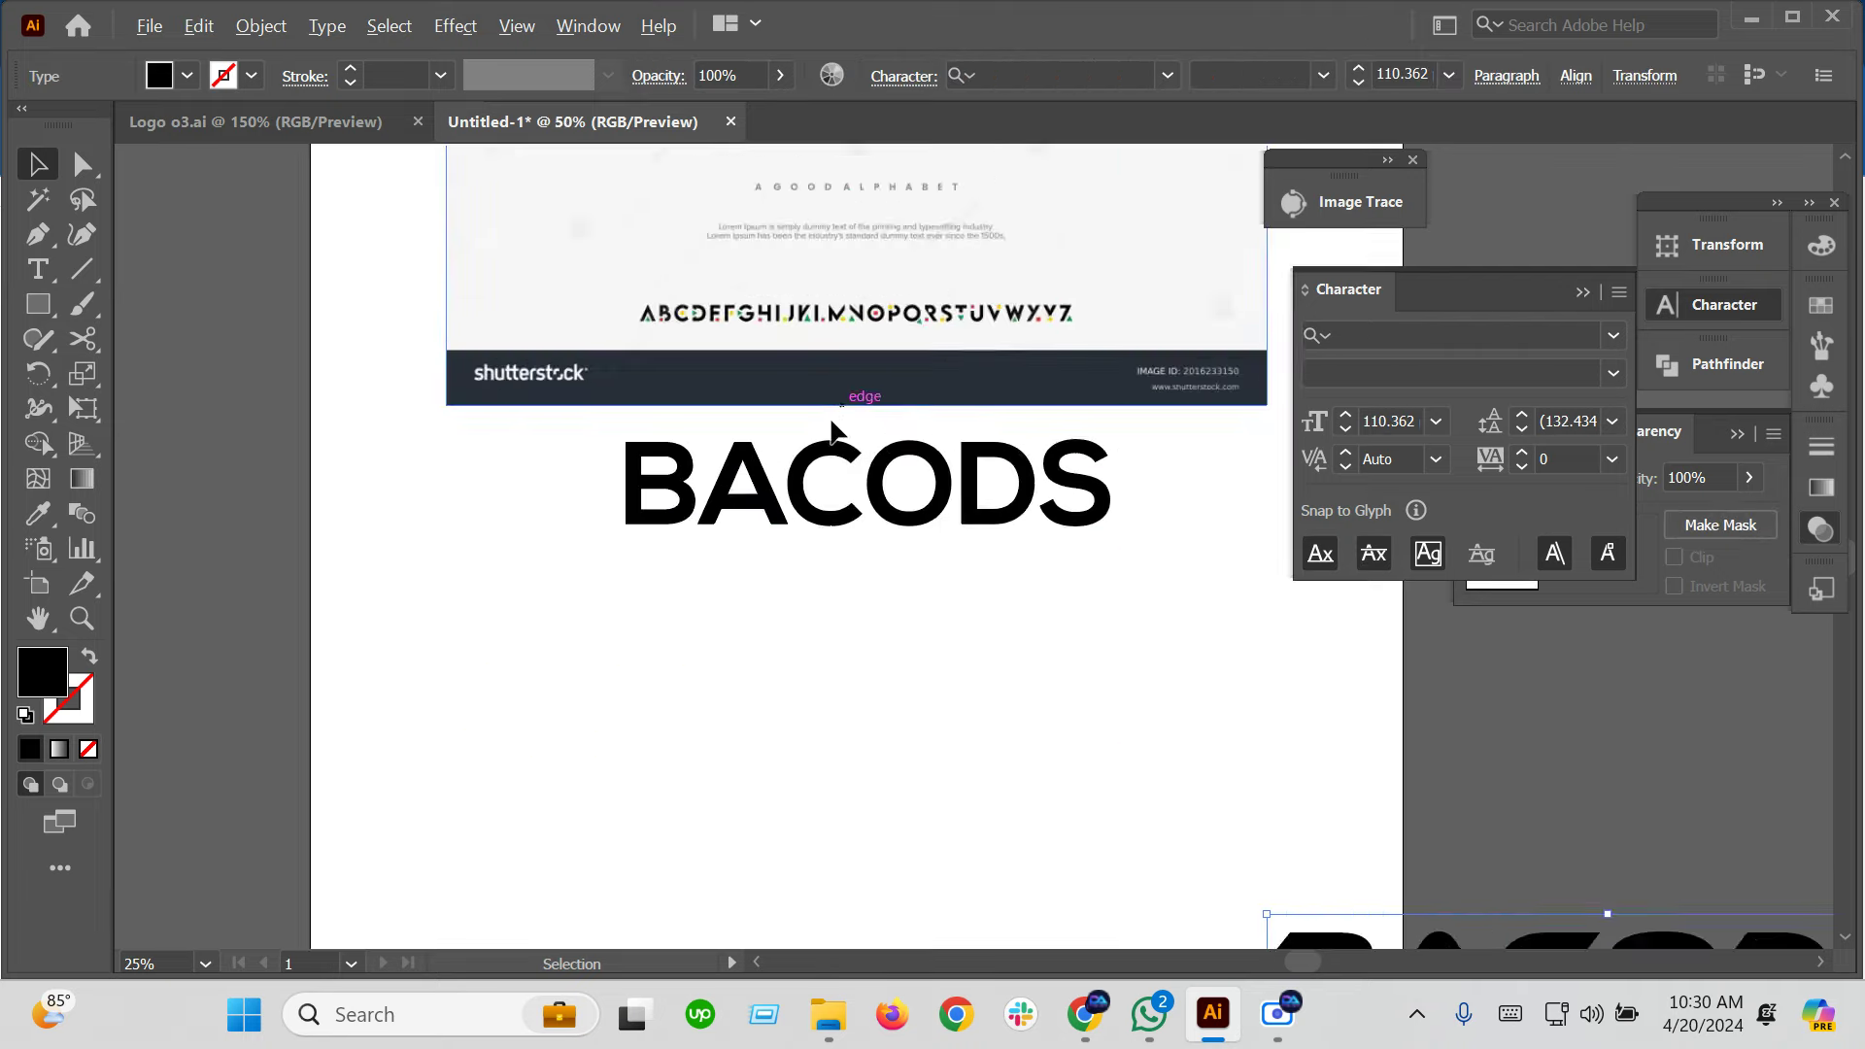
scroll(832, 431, up, 1)
Convert the Nexa Bold BACODS to outlines and ungroup its letters
click(855, 573)
scroll(849, 756, up, 2)
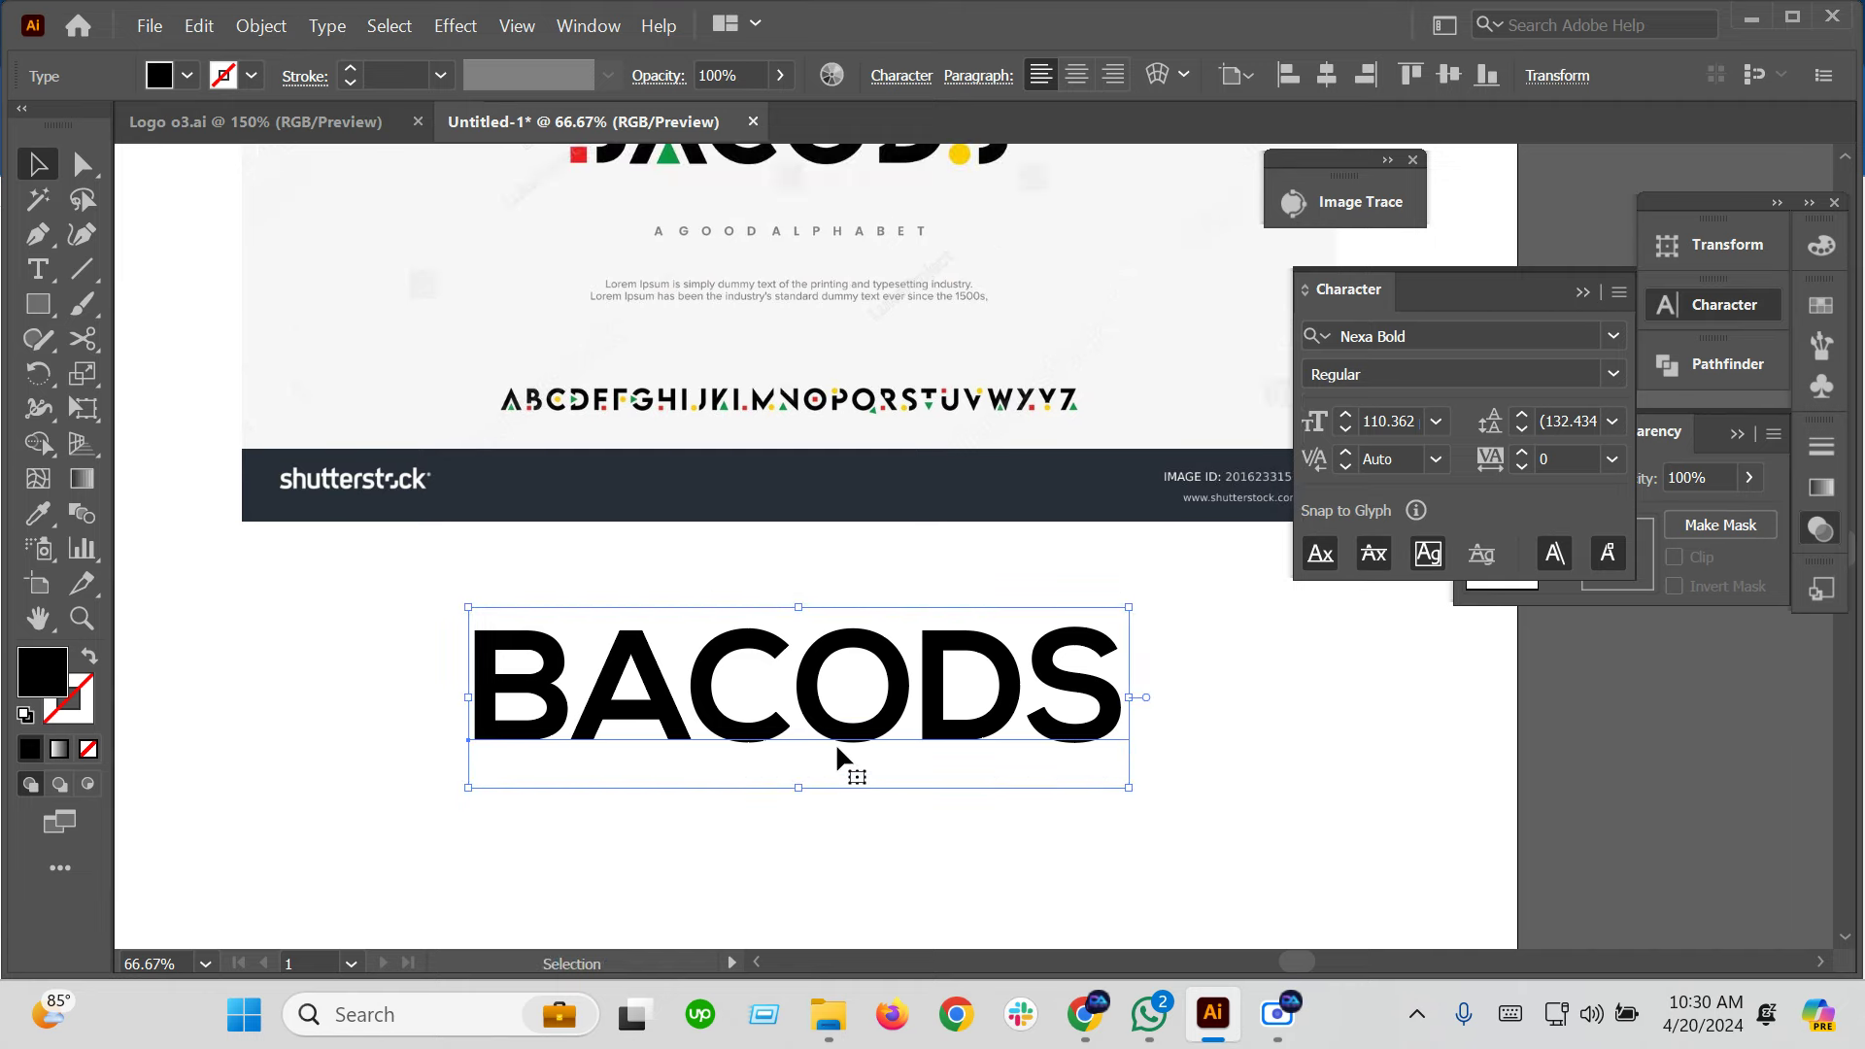
key(ctrl+shift+o)
right_click(835, 748)
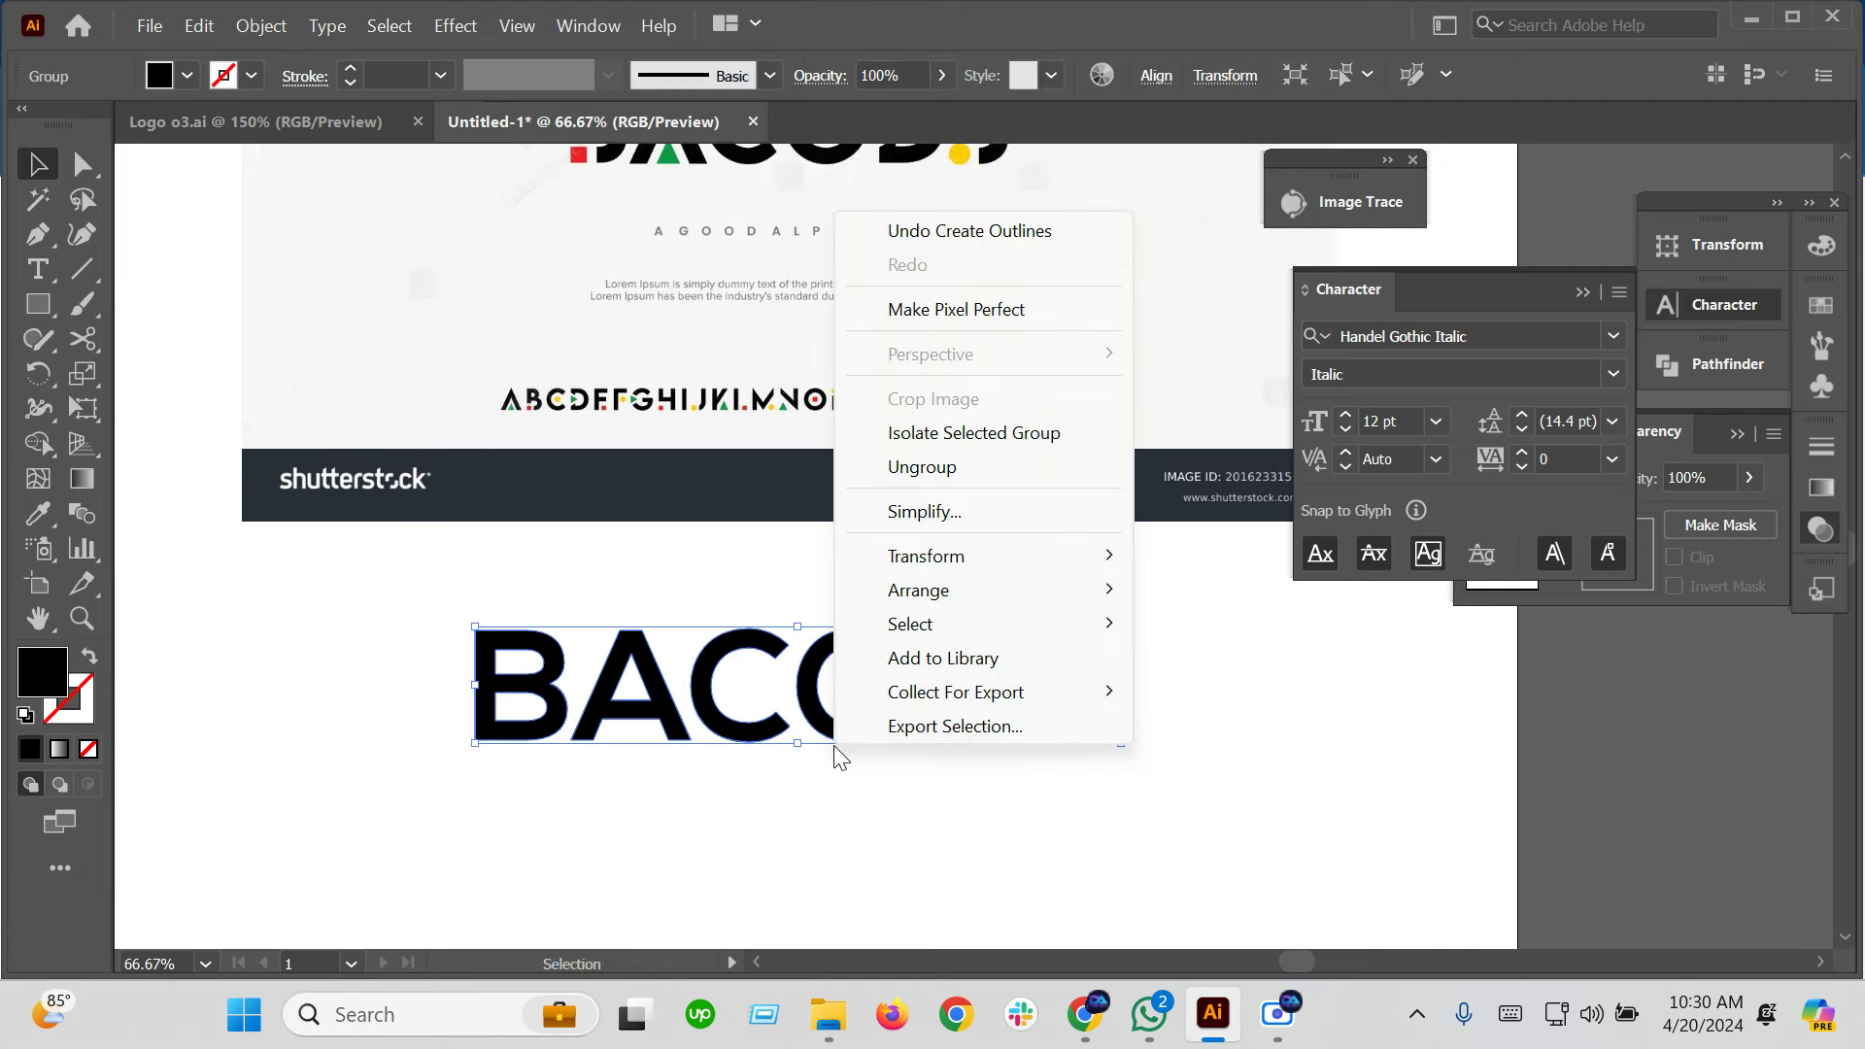
click(942, 469)
click(412, 674)
scroll(412, 674, up, 2)
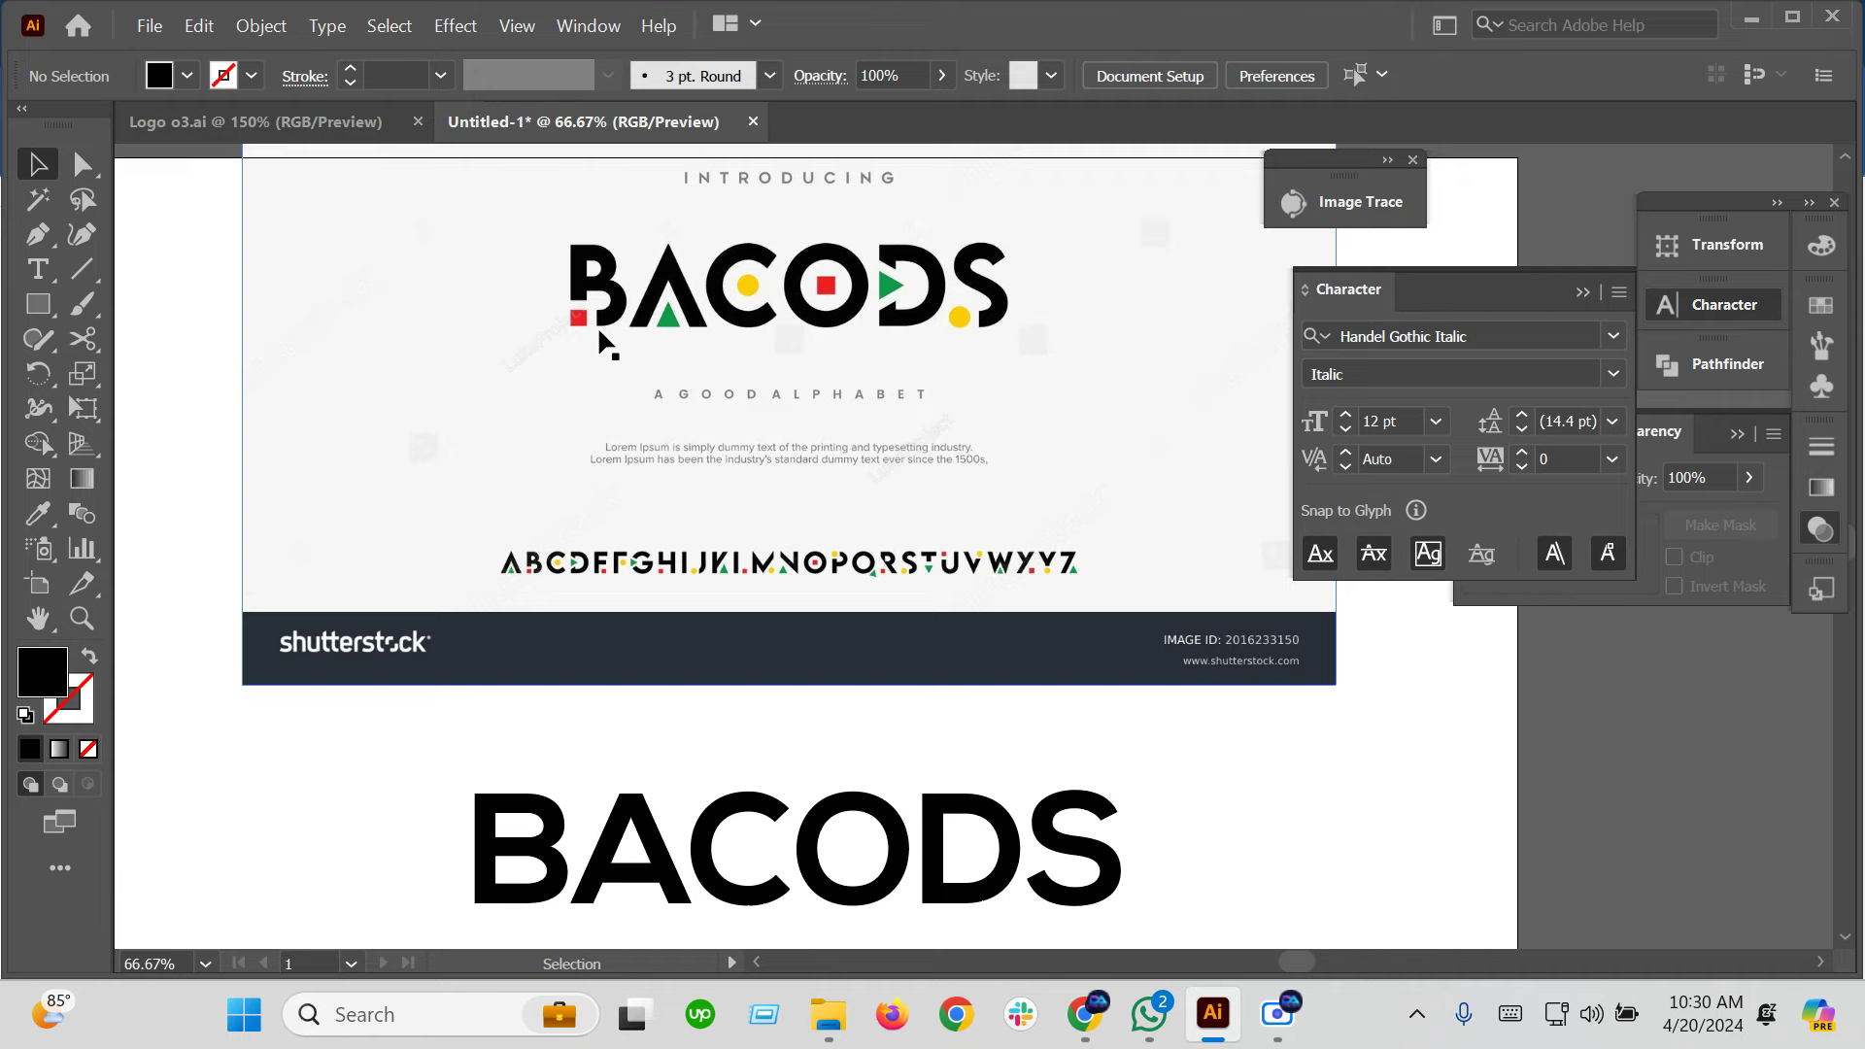
Zoom in on the reference logo and the outlined B's lower-left corner, then pick the Rectangle tool (M)
scroll(594, 326, up, 3)
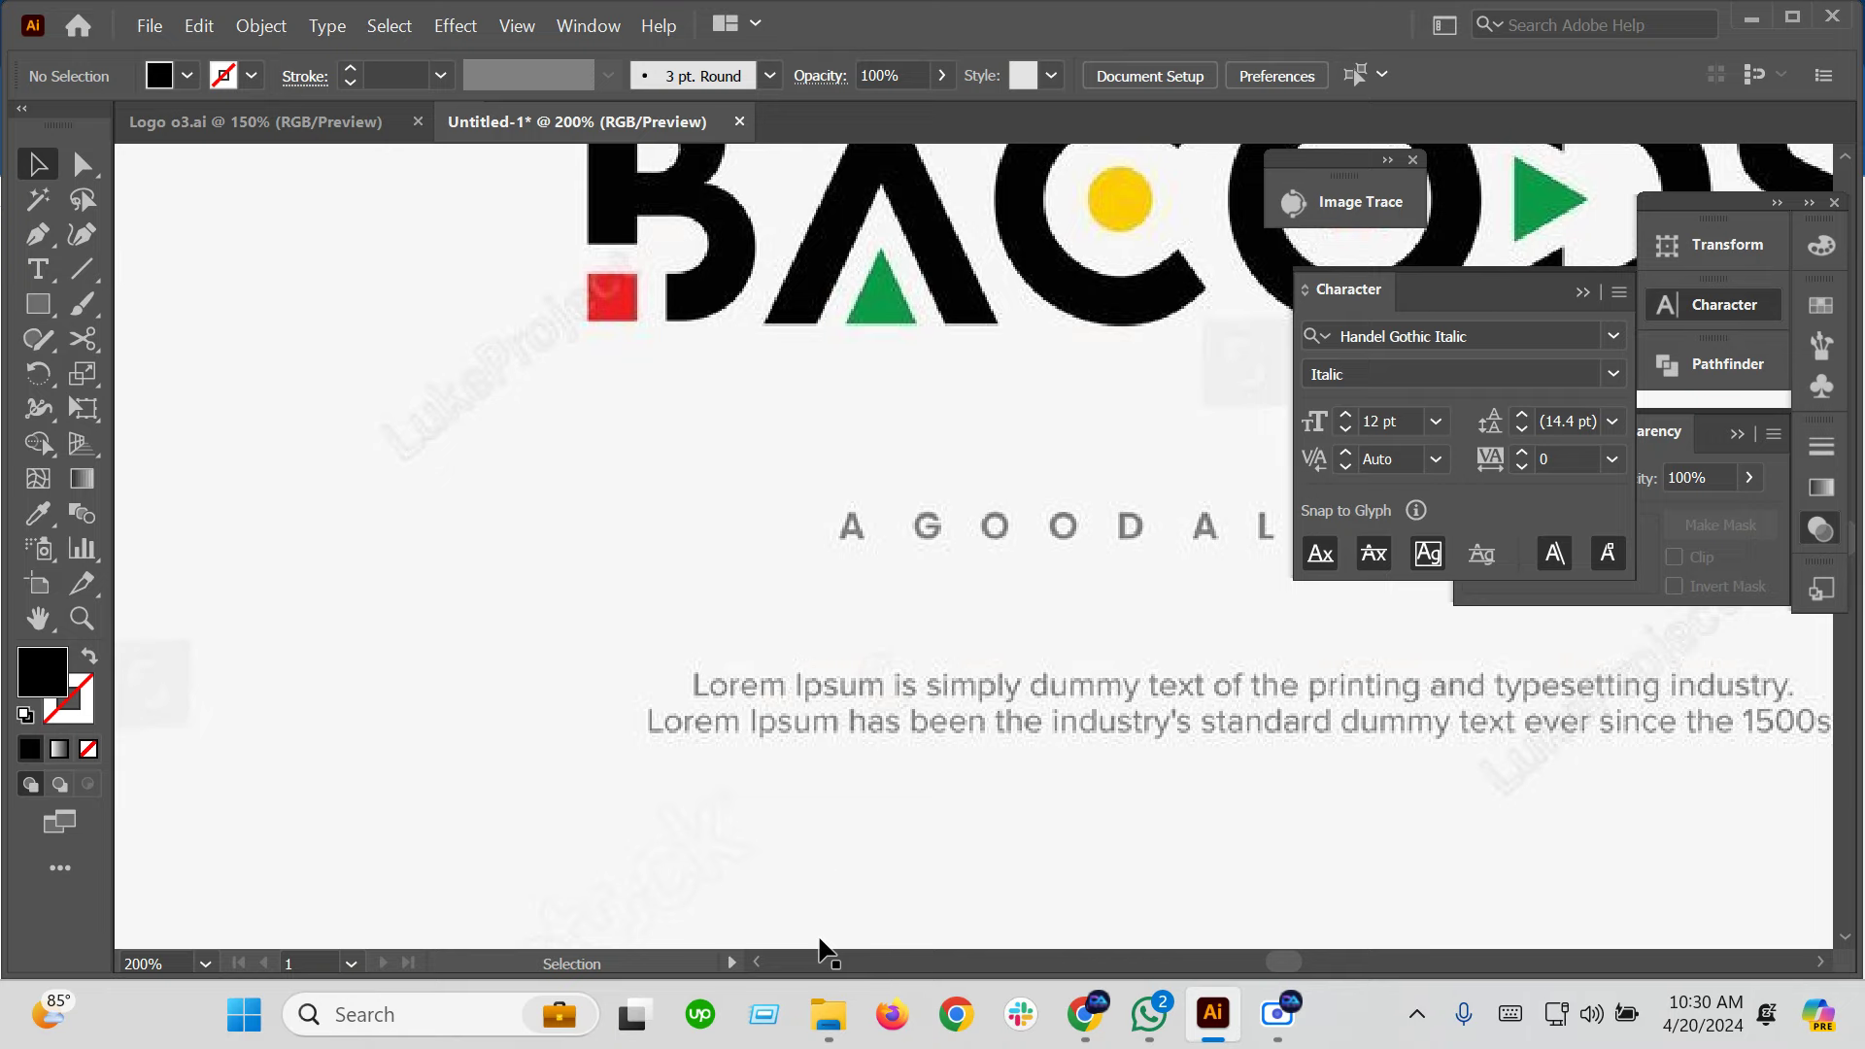
scroll(819, 595, down, 2)
scroll(703, 675, down, 4)
scroll(709, 660, down, 5)
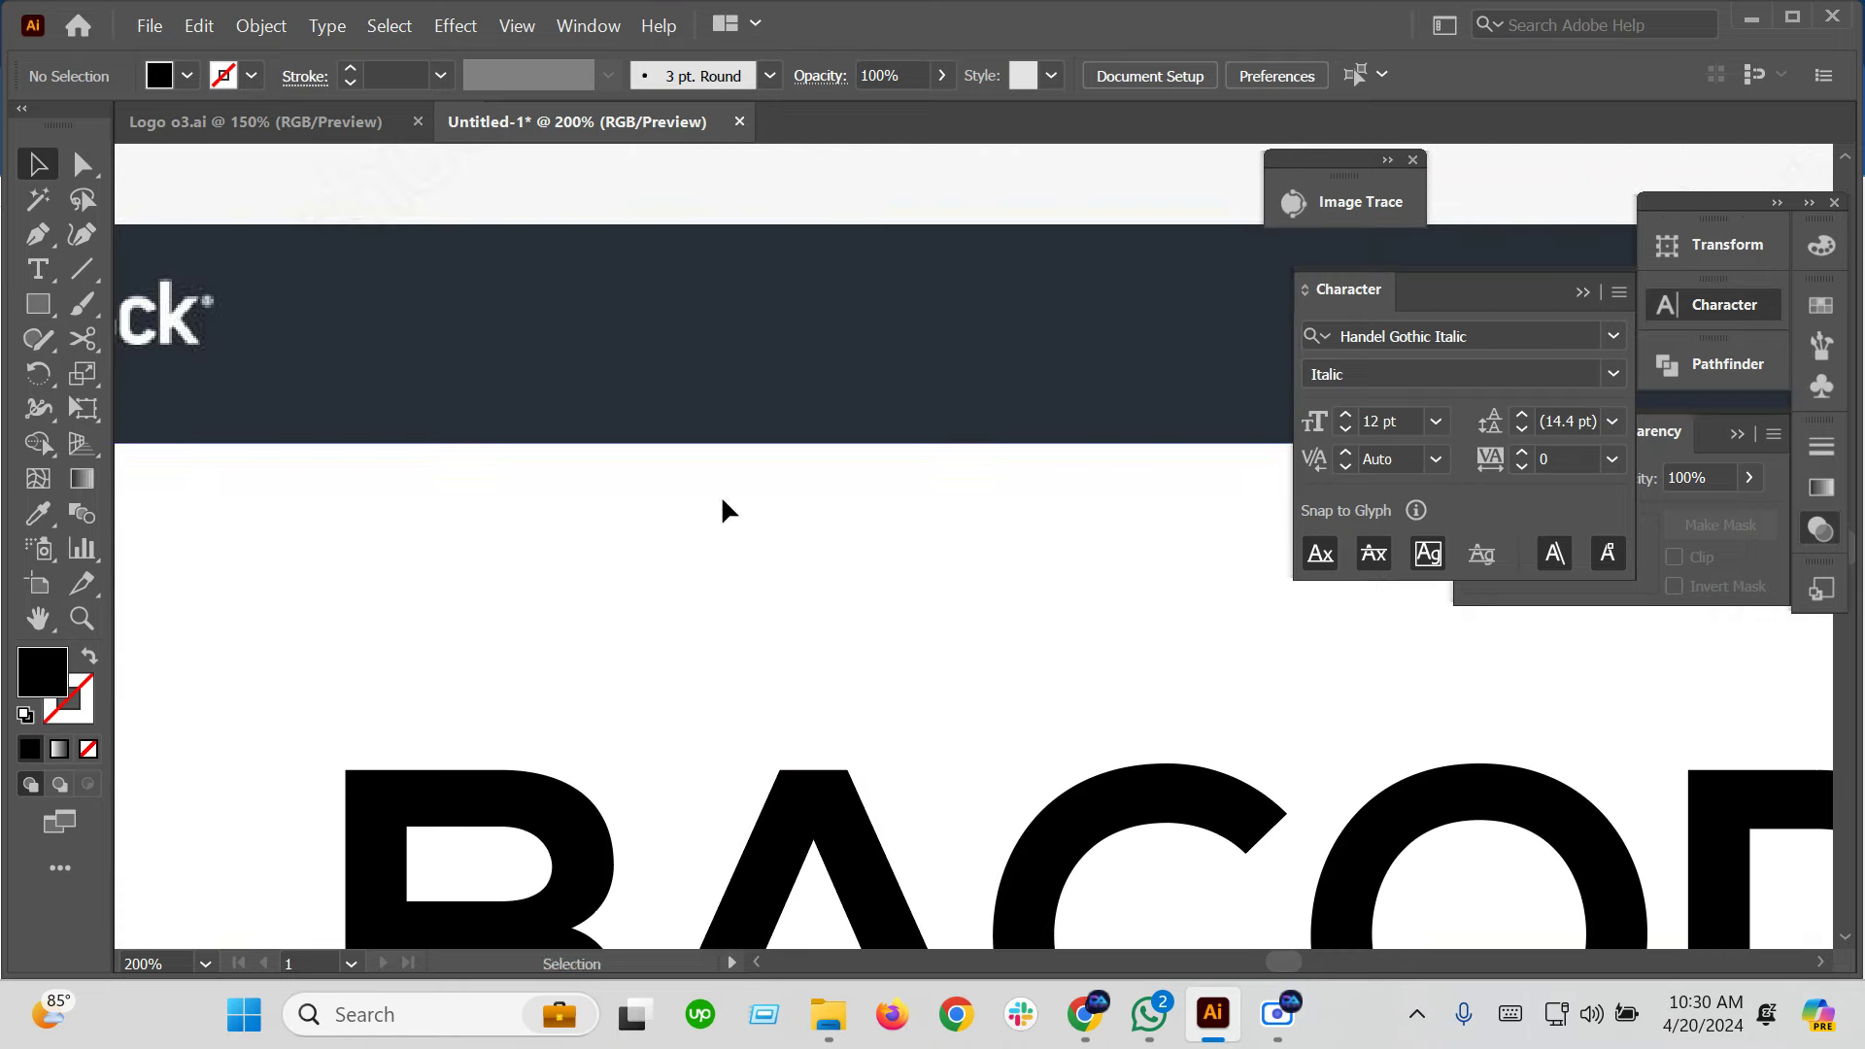
scroll(720, 512, down, 5)
scroll(437, 478, up, 2)
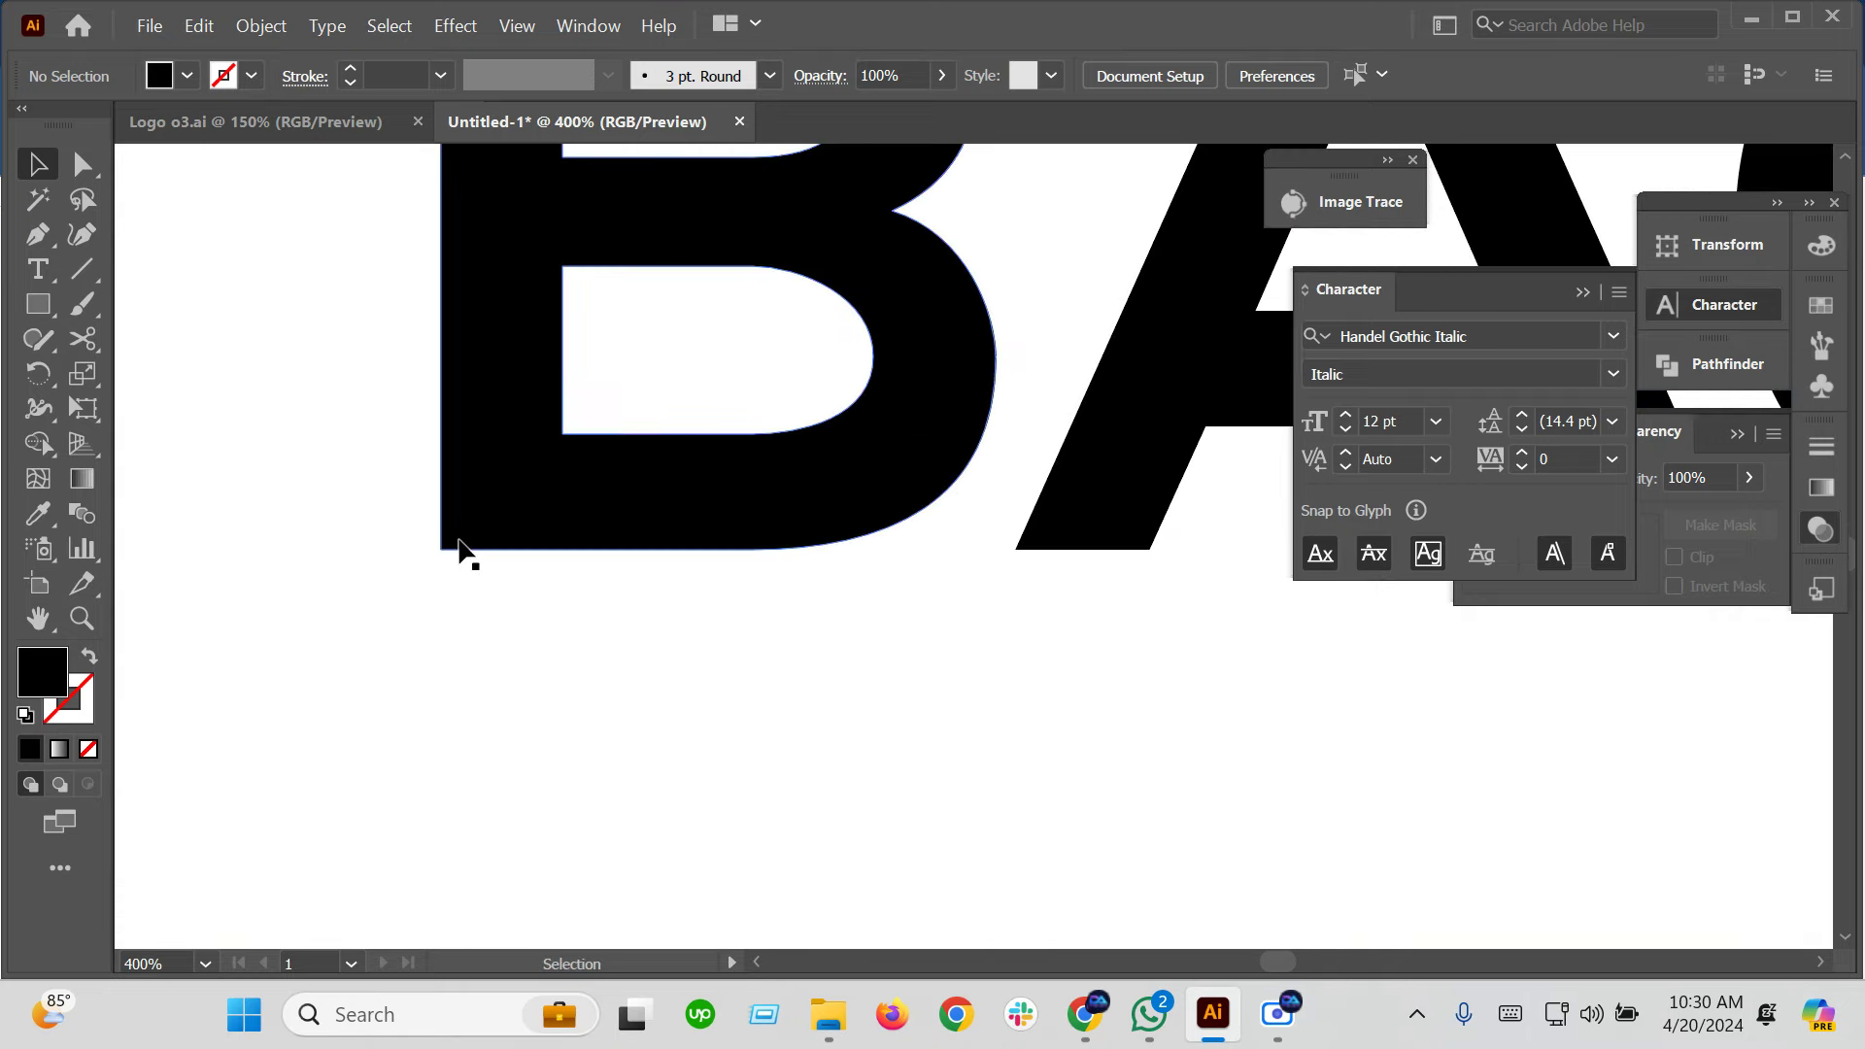
key(m)
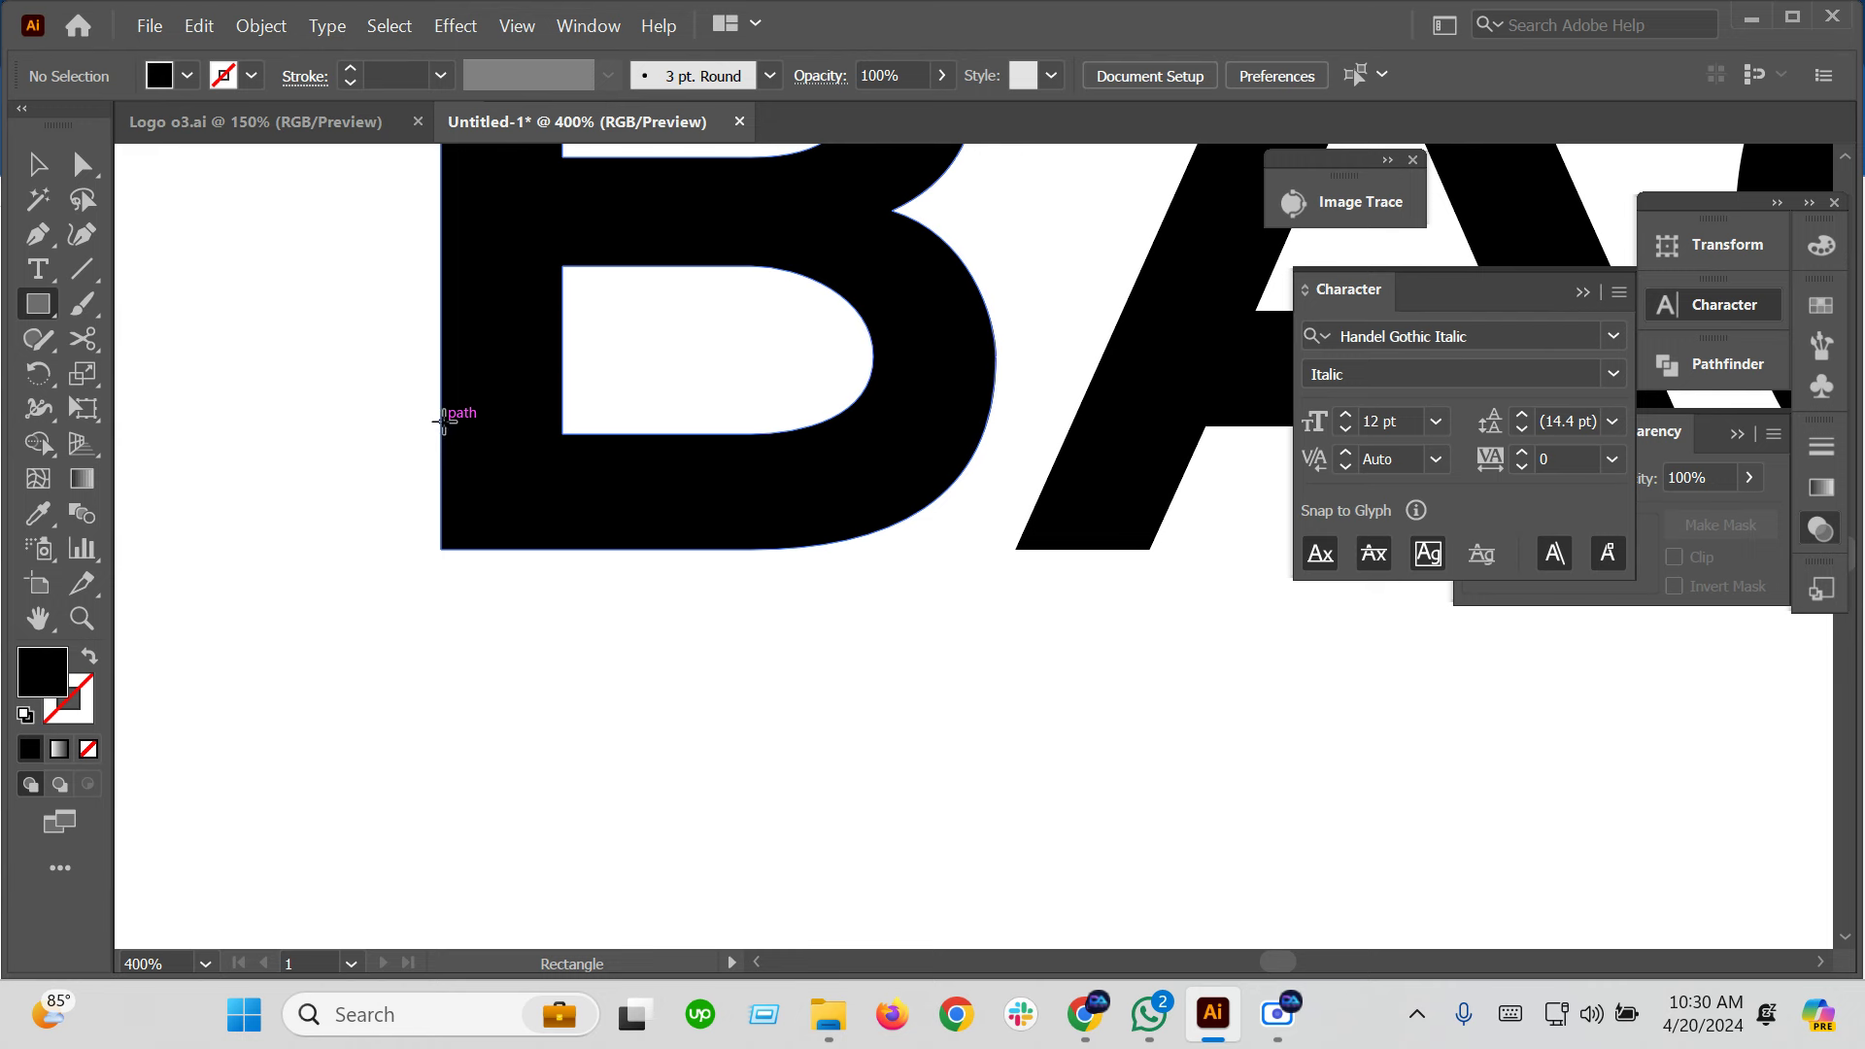
Draw a small square over the B's lower-left corner and fill it red
drag(442, 420, 563, 549)
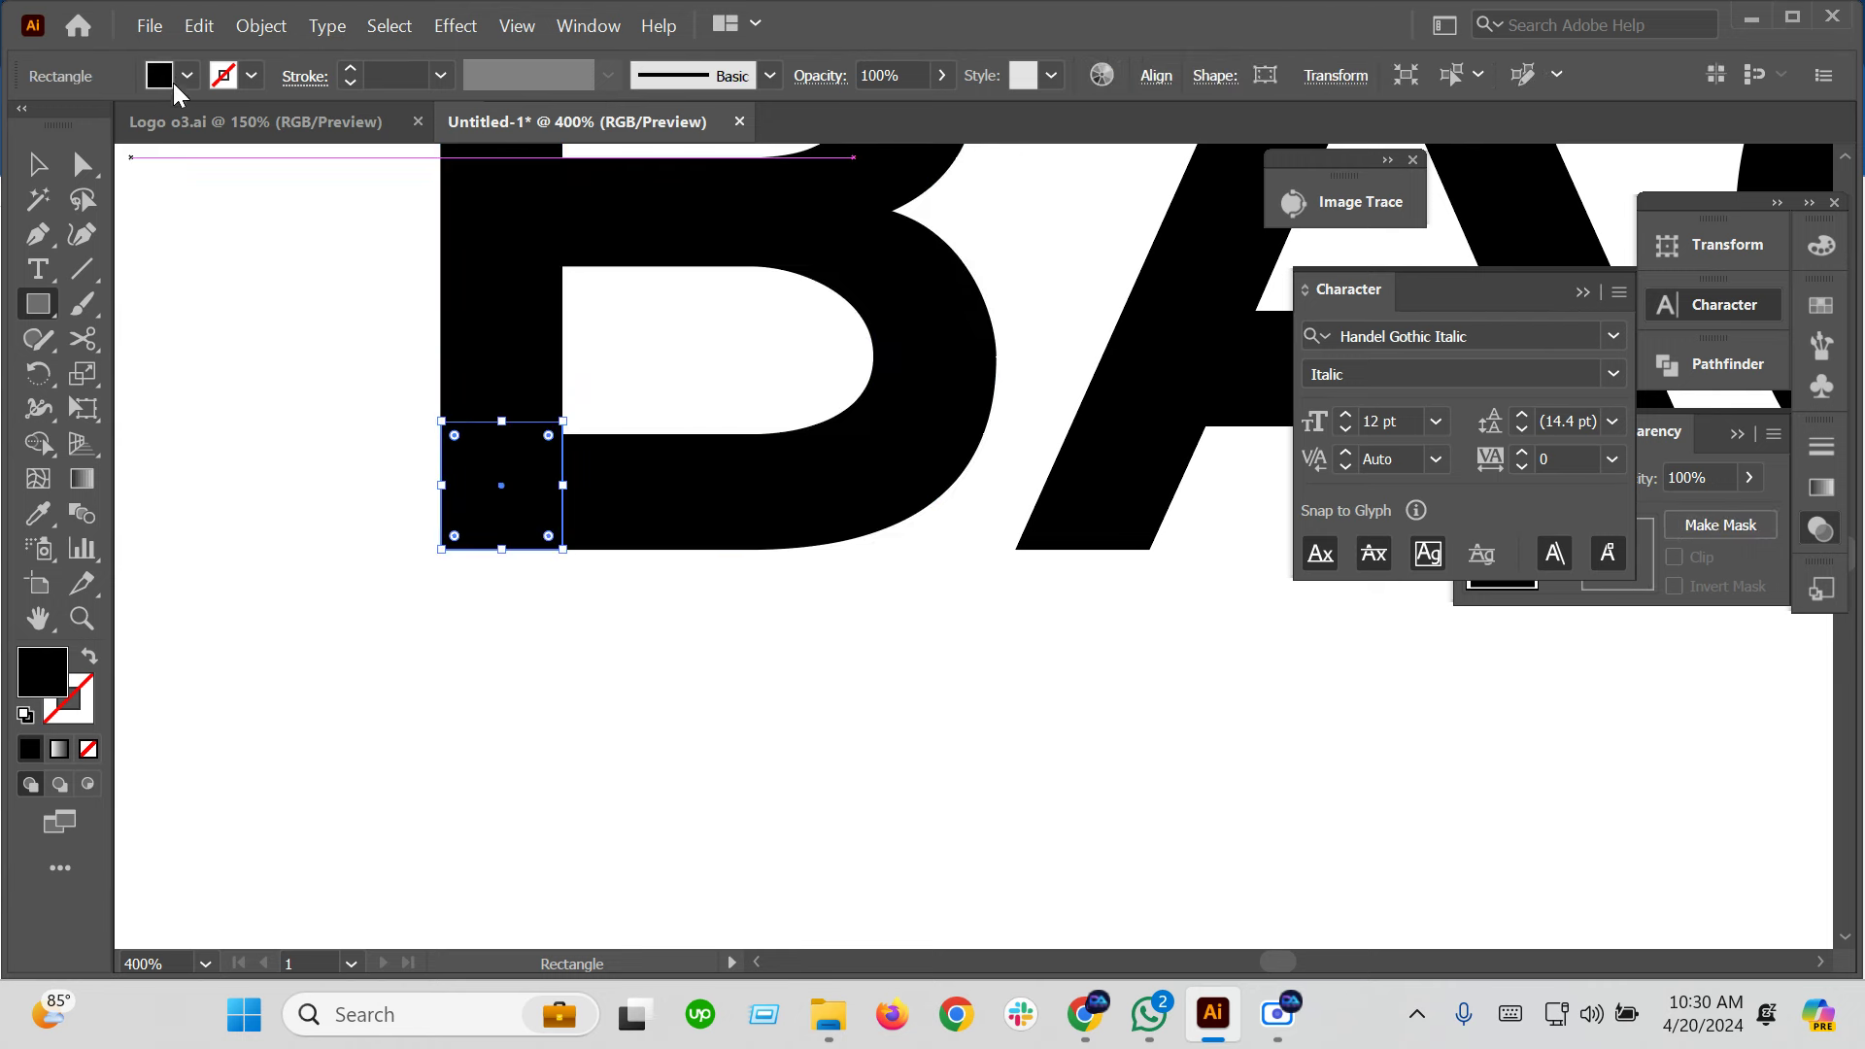
click(186, 75)
click(244, 124)
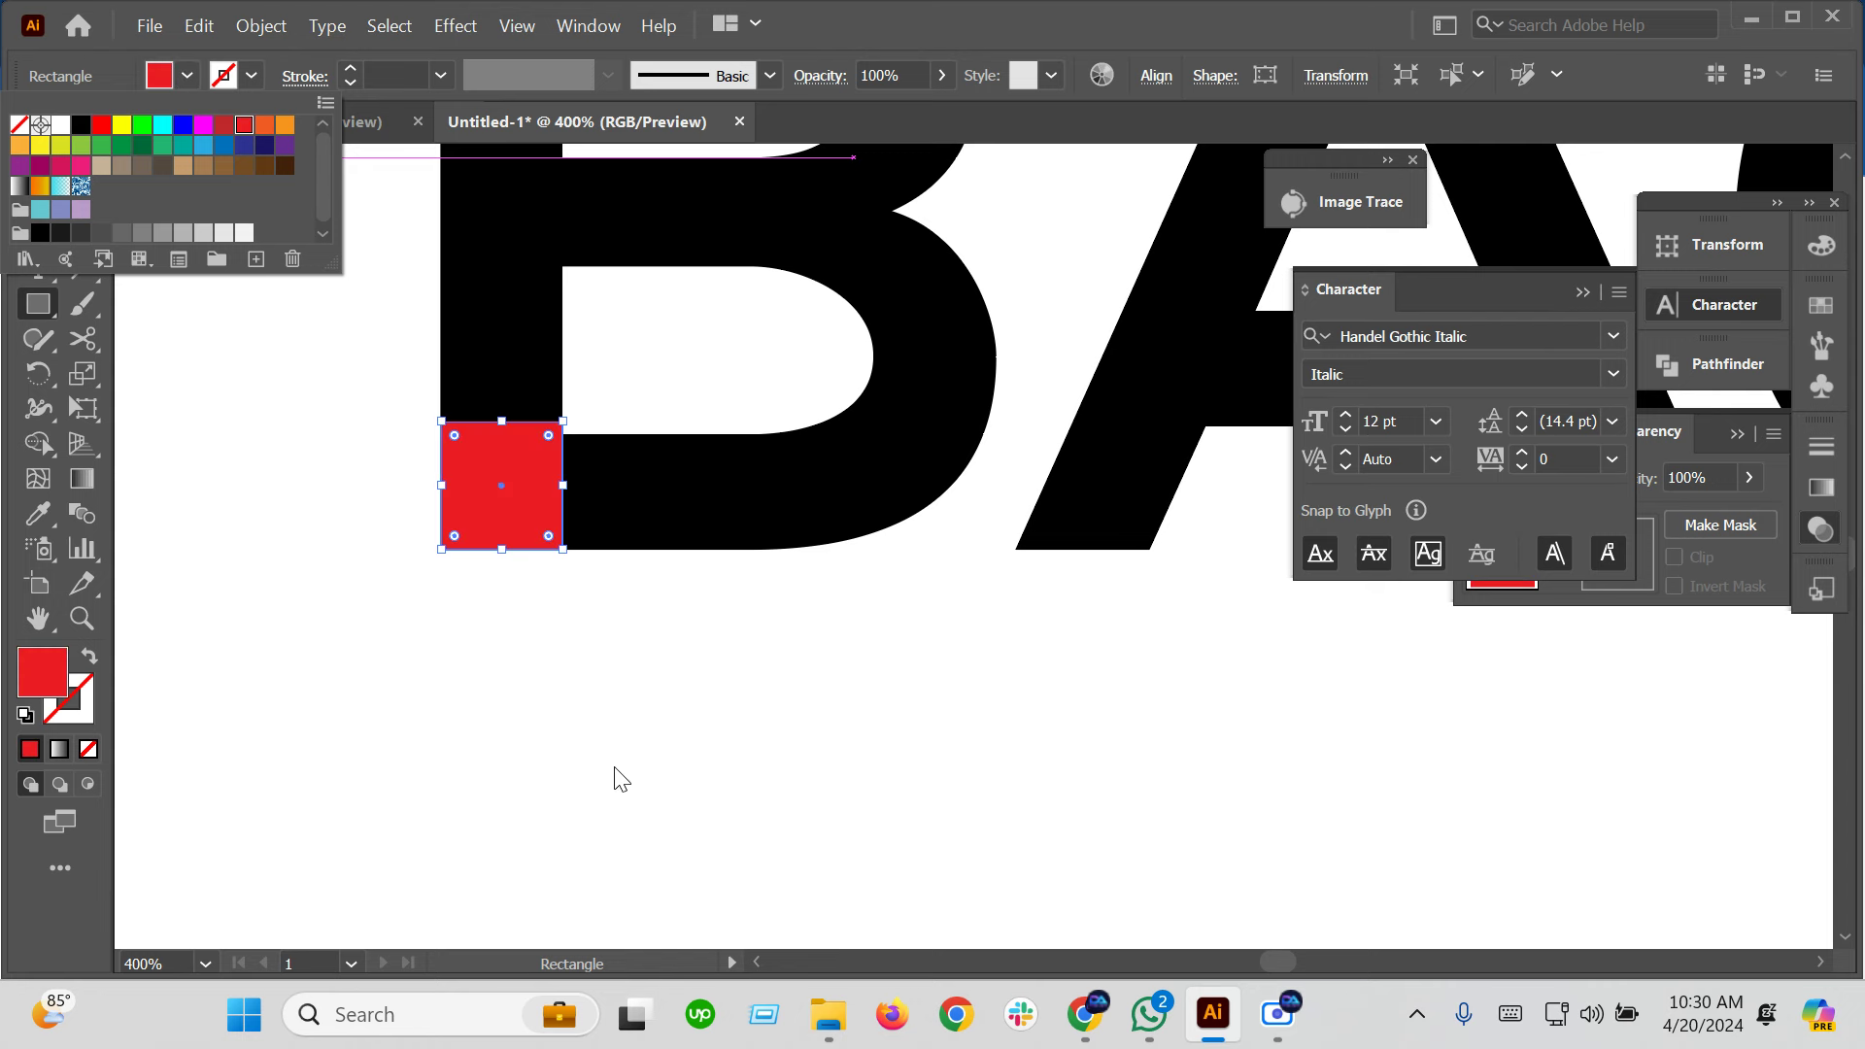
click(577, 777)
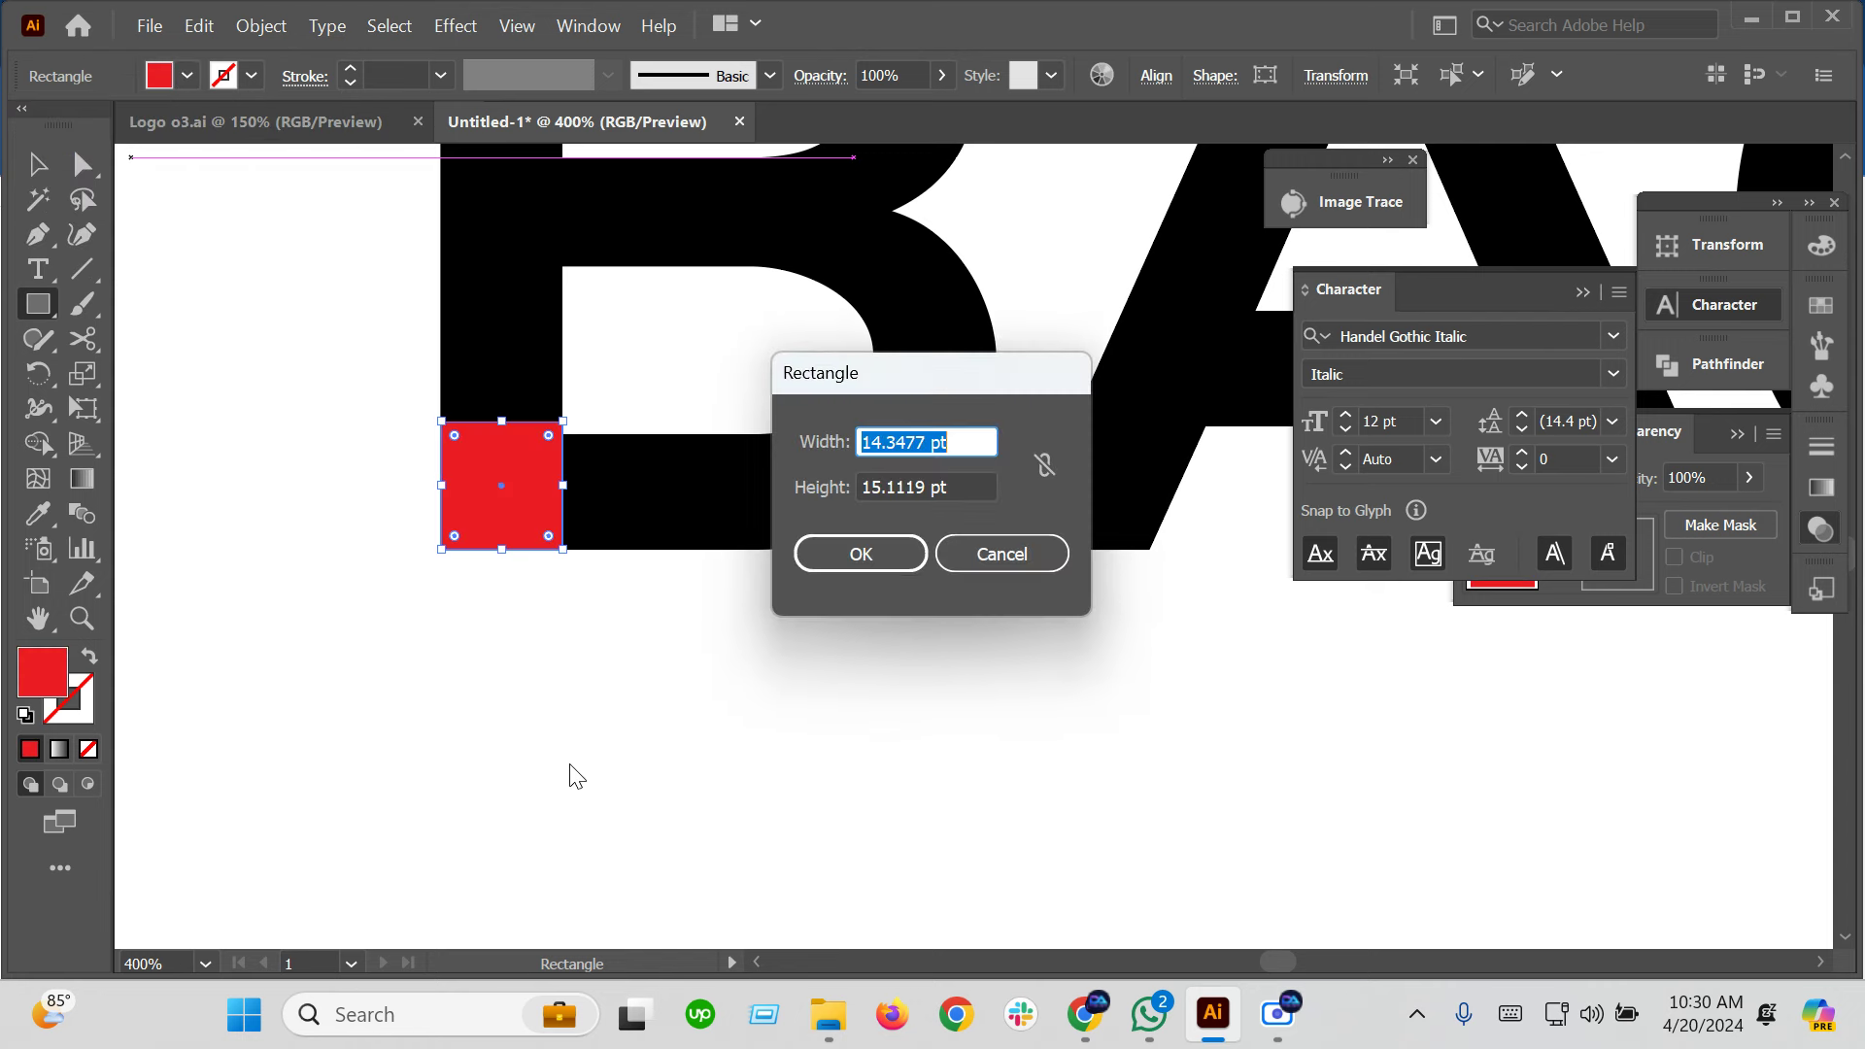
click(997, 545)
Return to the Selection tool, then select the outlined B and the red square
click(37, 164)
key(ctrl+minus)
scroll(754, 761, down, 1)
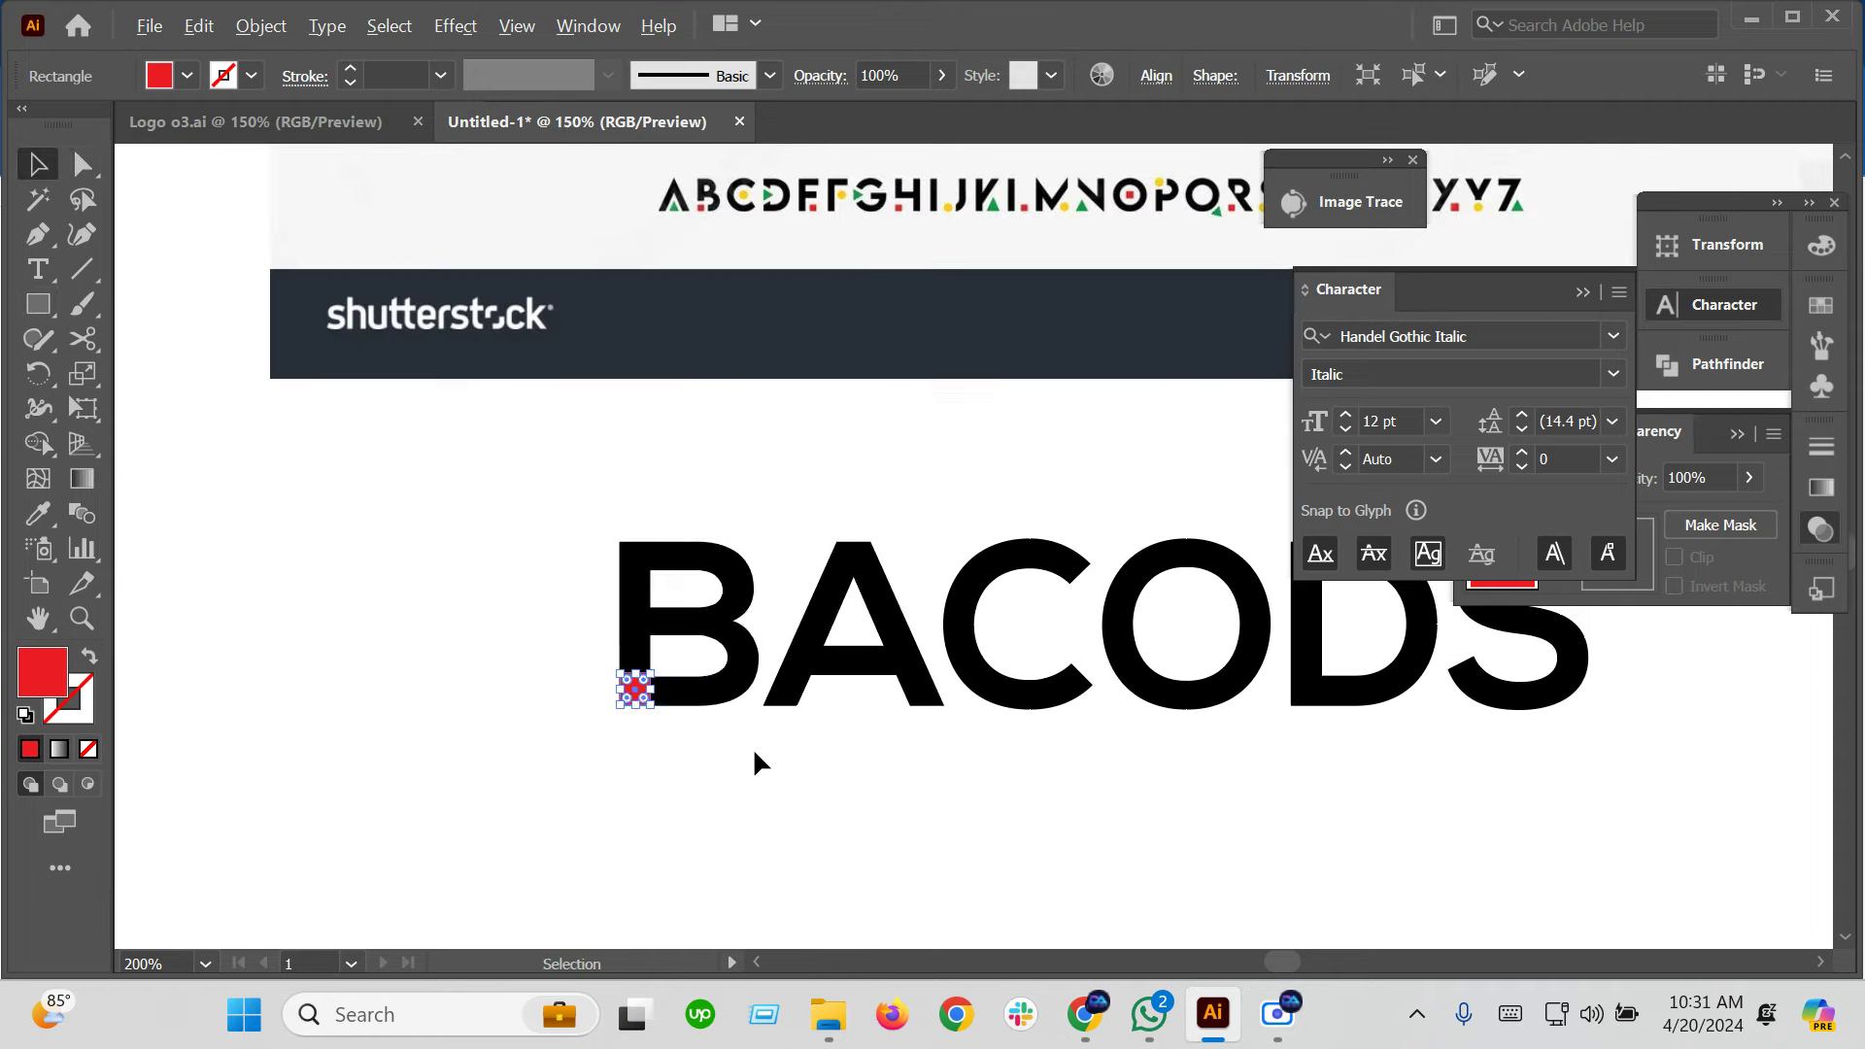
click(748, 612)
scroll(733, 170, up, 3)
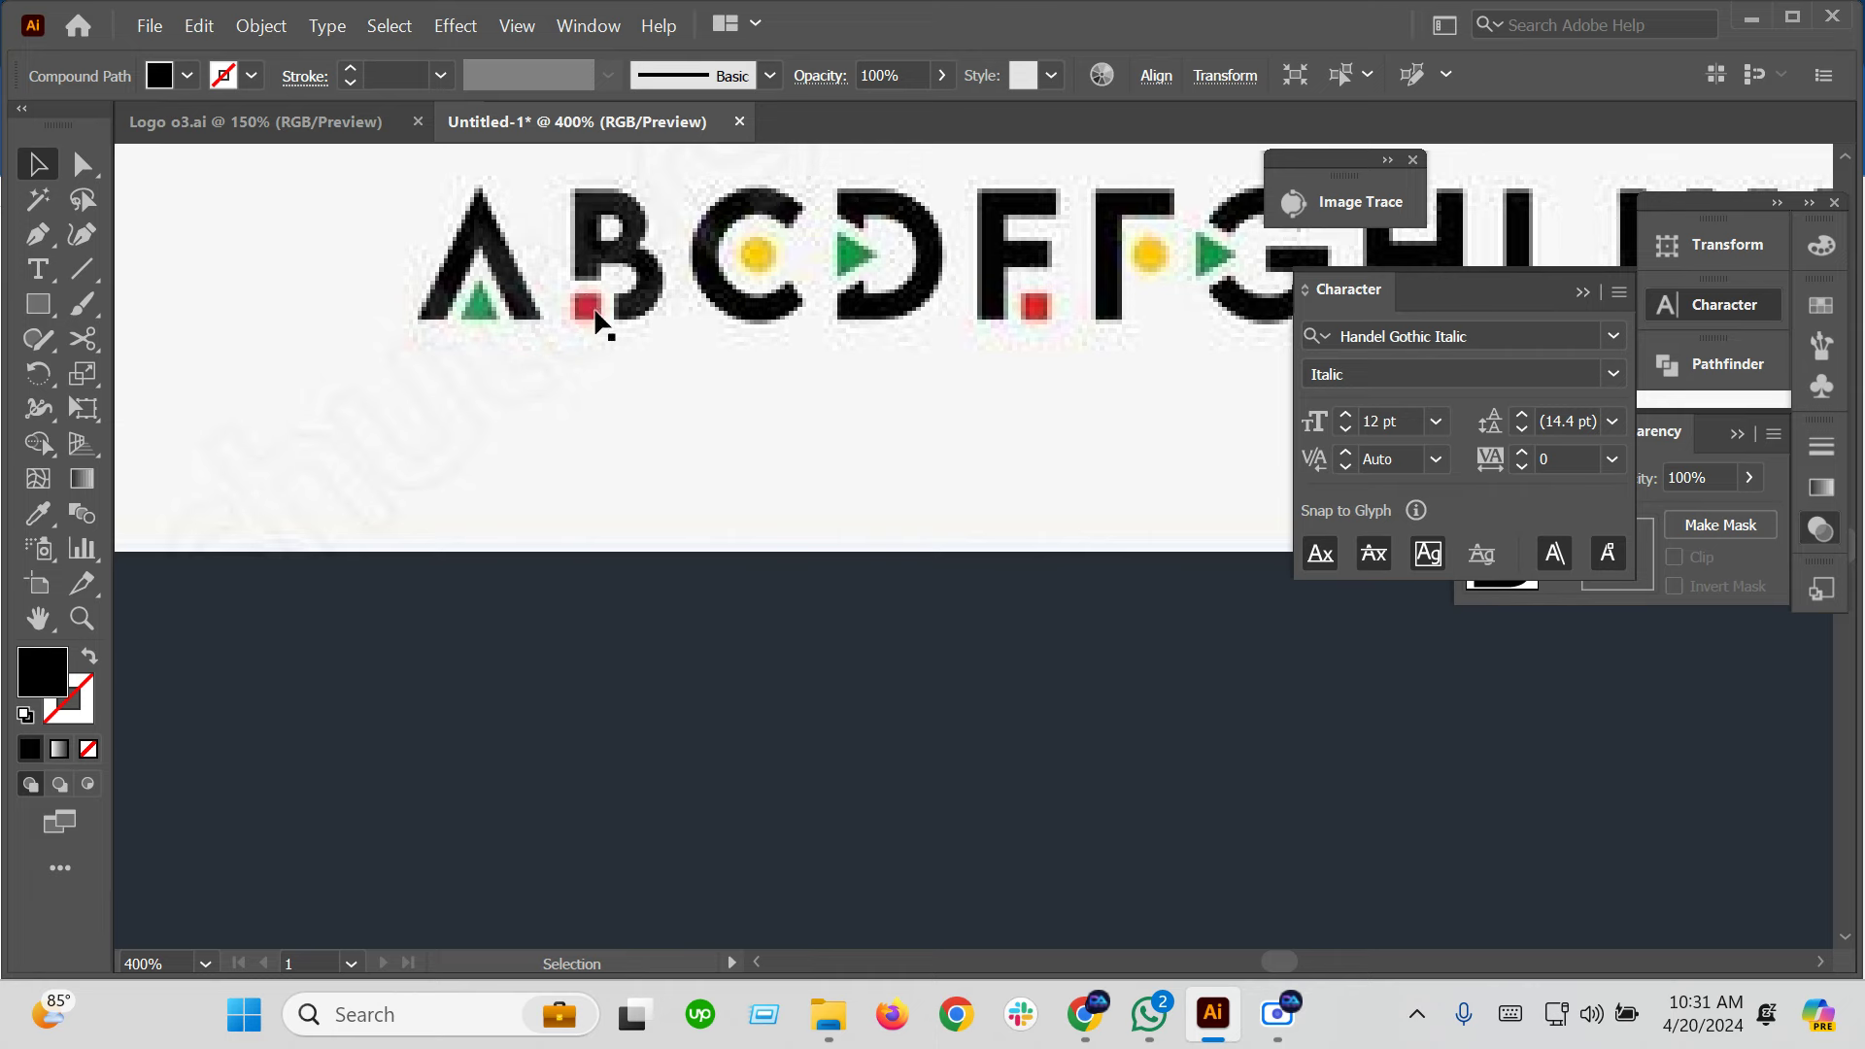
scroll(874, 616, down, 5)
scroll(855, 719, down, 3)
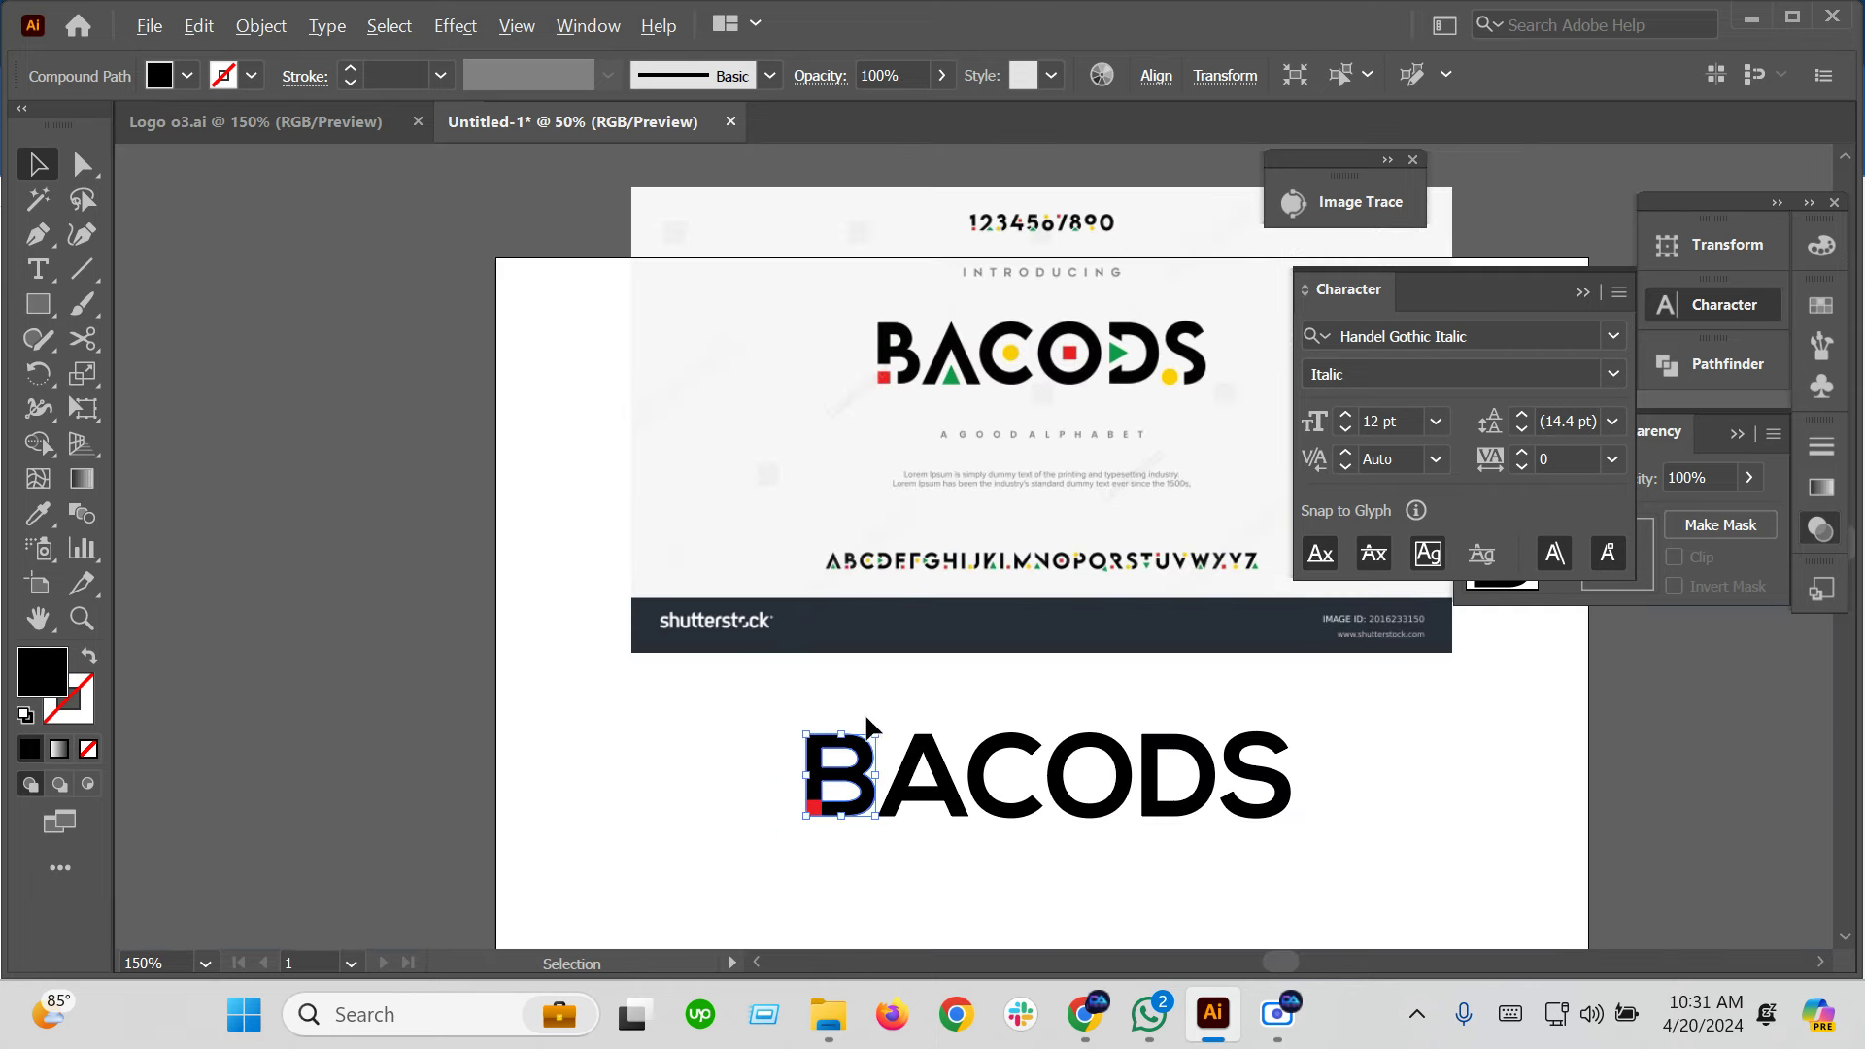
scroll(834, 739, up, 5)
scroll(791, 581, up, 3)
click(792, 586)
scroll(767, 670, up, 3)
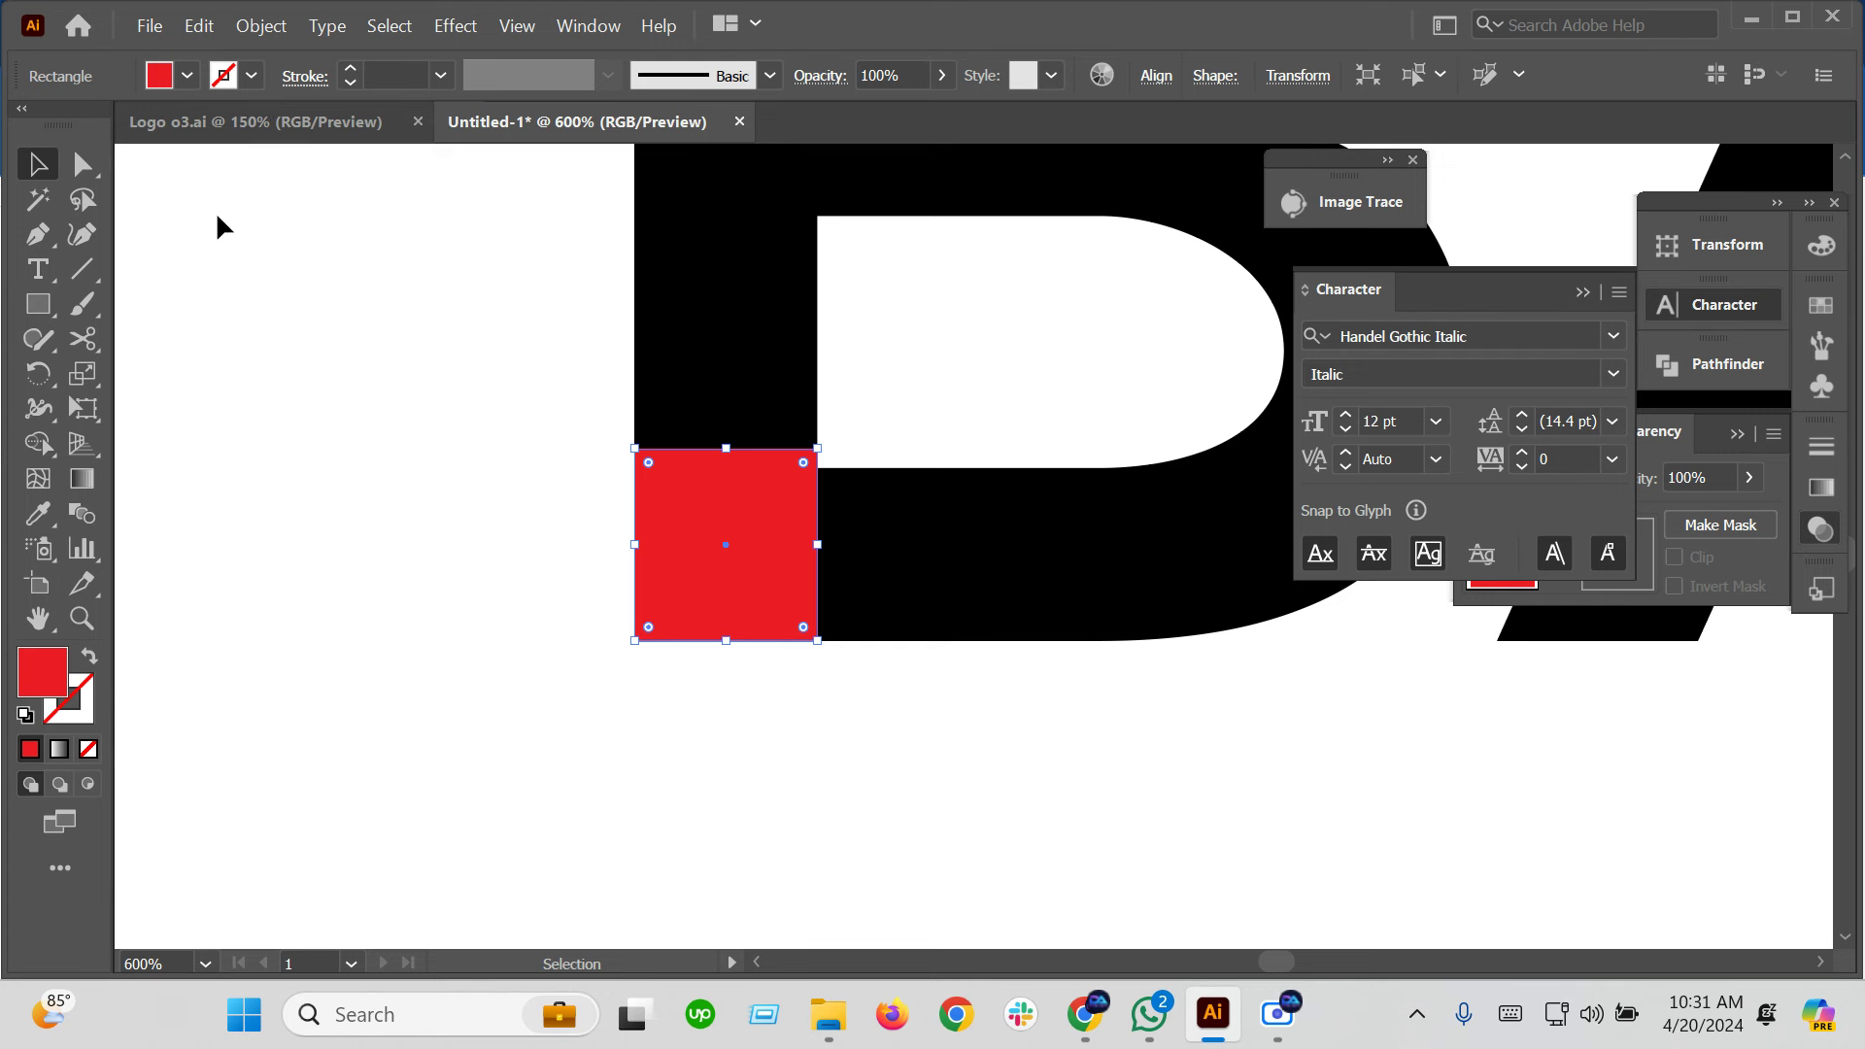
click(247, 29)
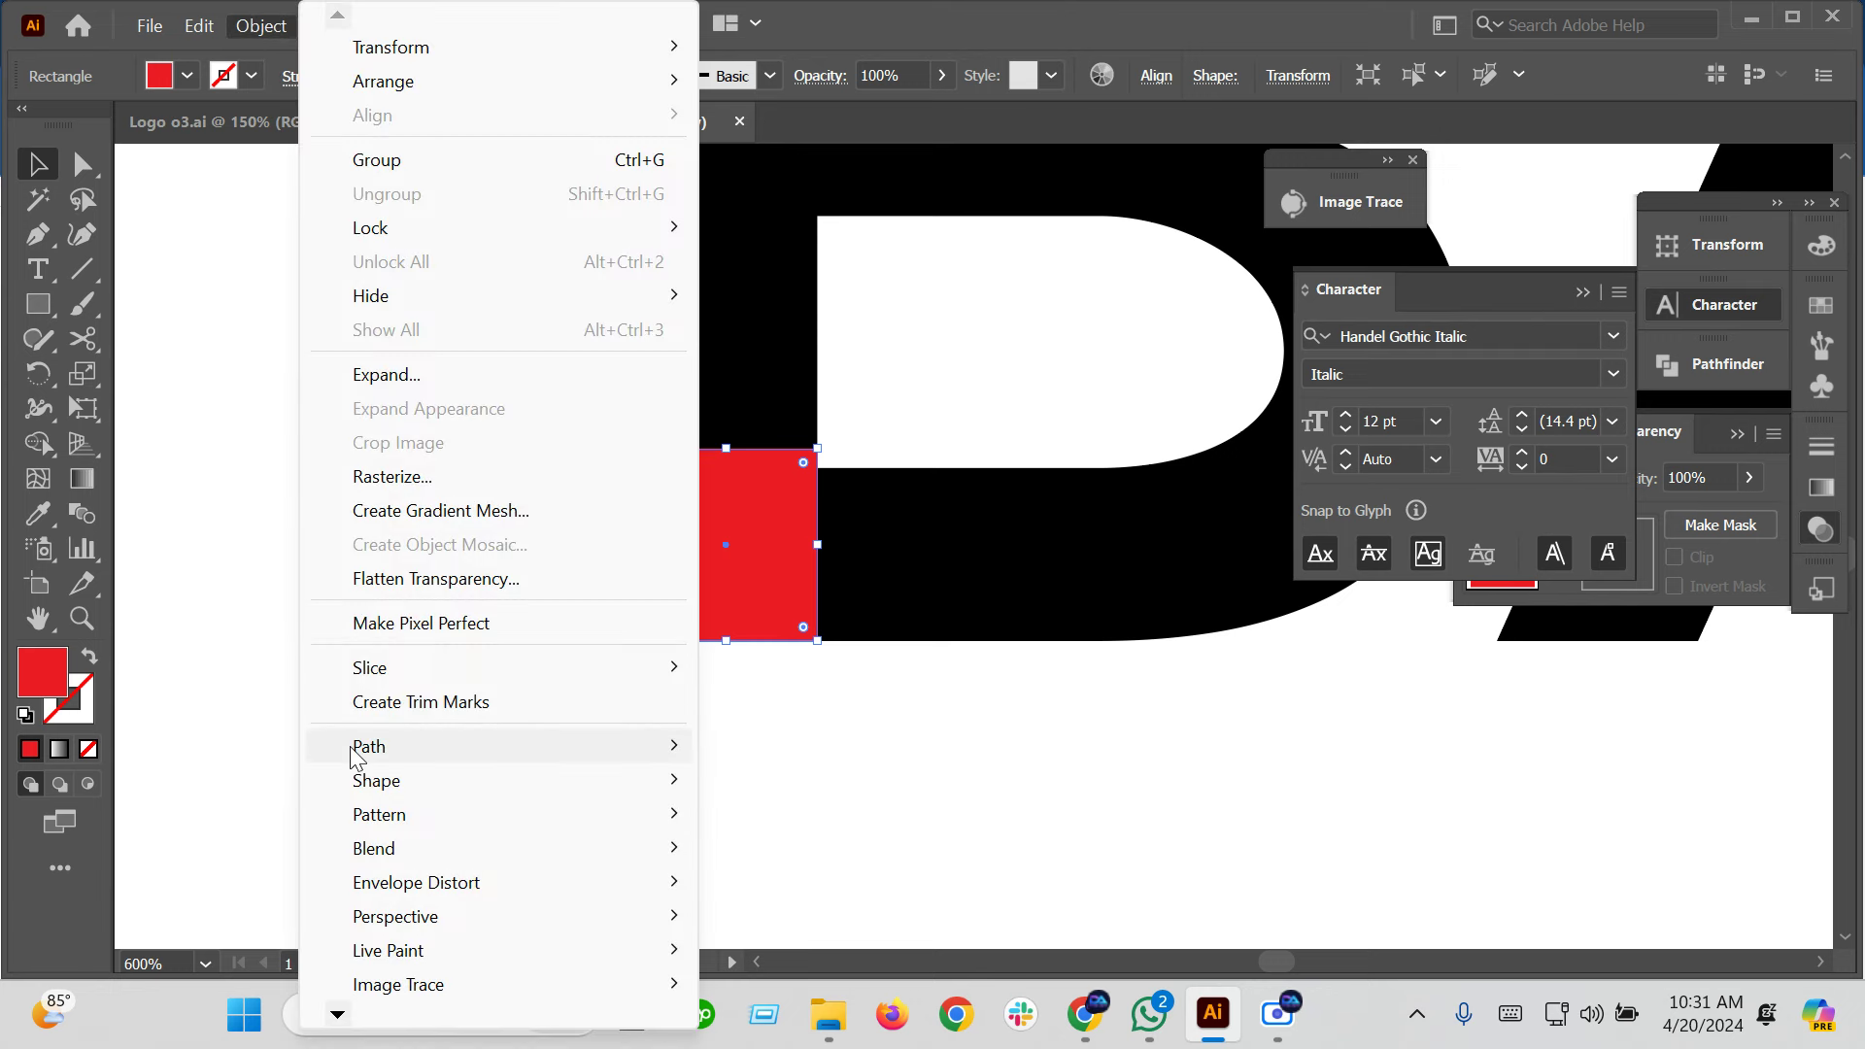
Offset the red square outward by 8 pt with Offset Path, making a larger red square
mouse_move(369, 746)
click(821, 481)
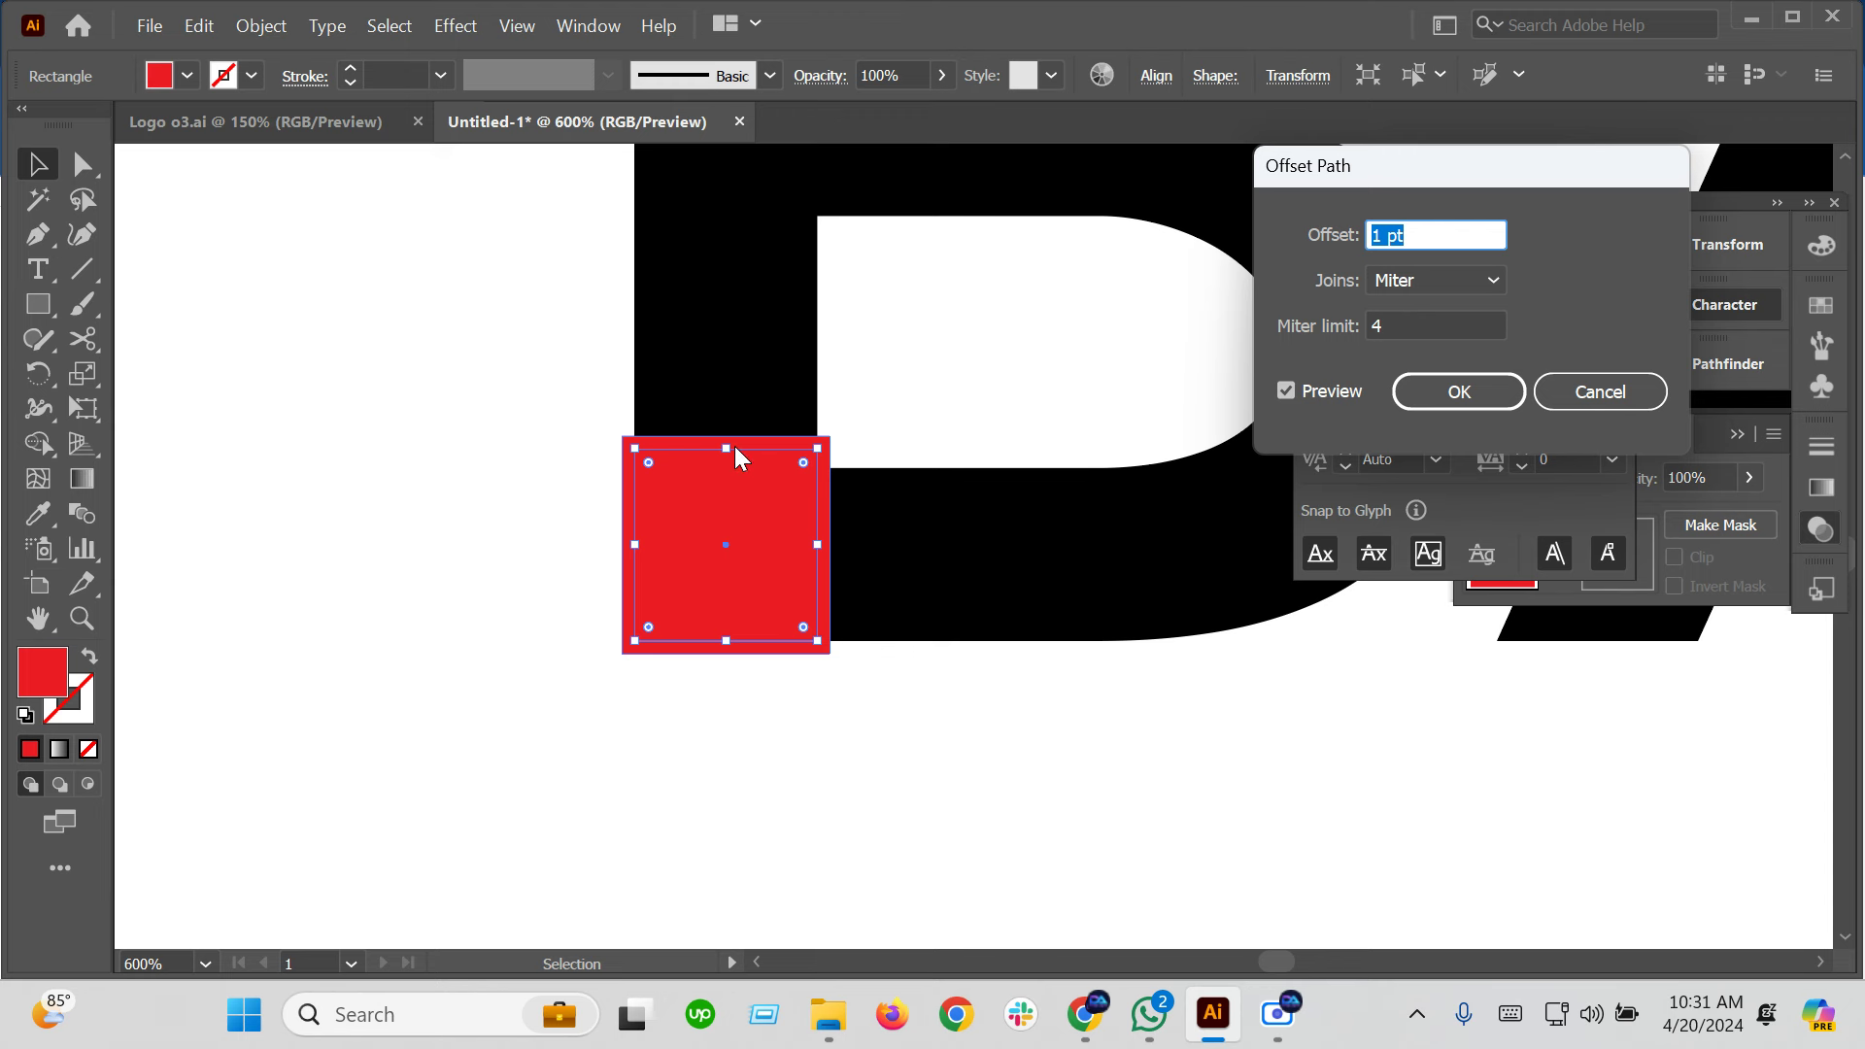
scroll(1415, 234, up, 3)
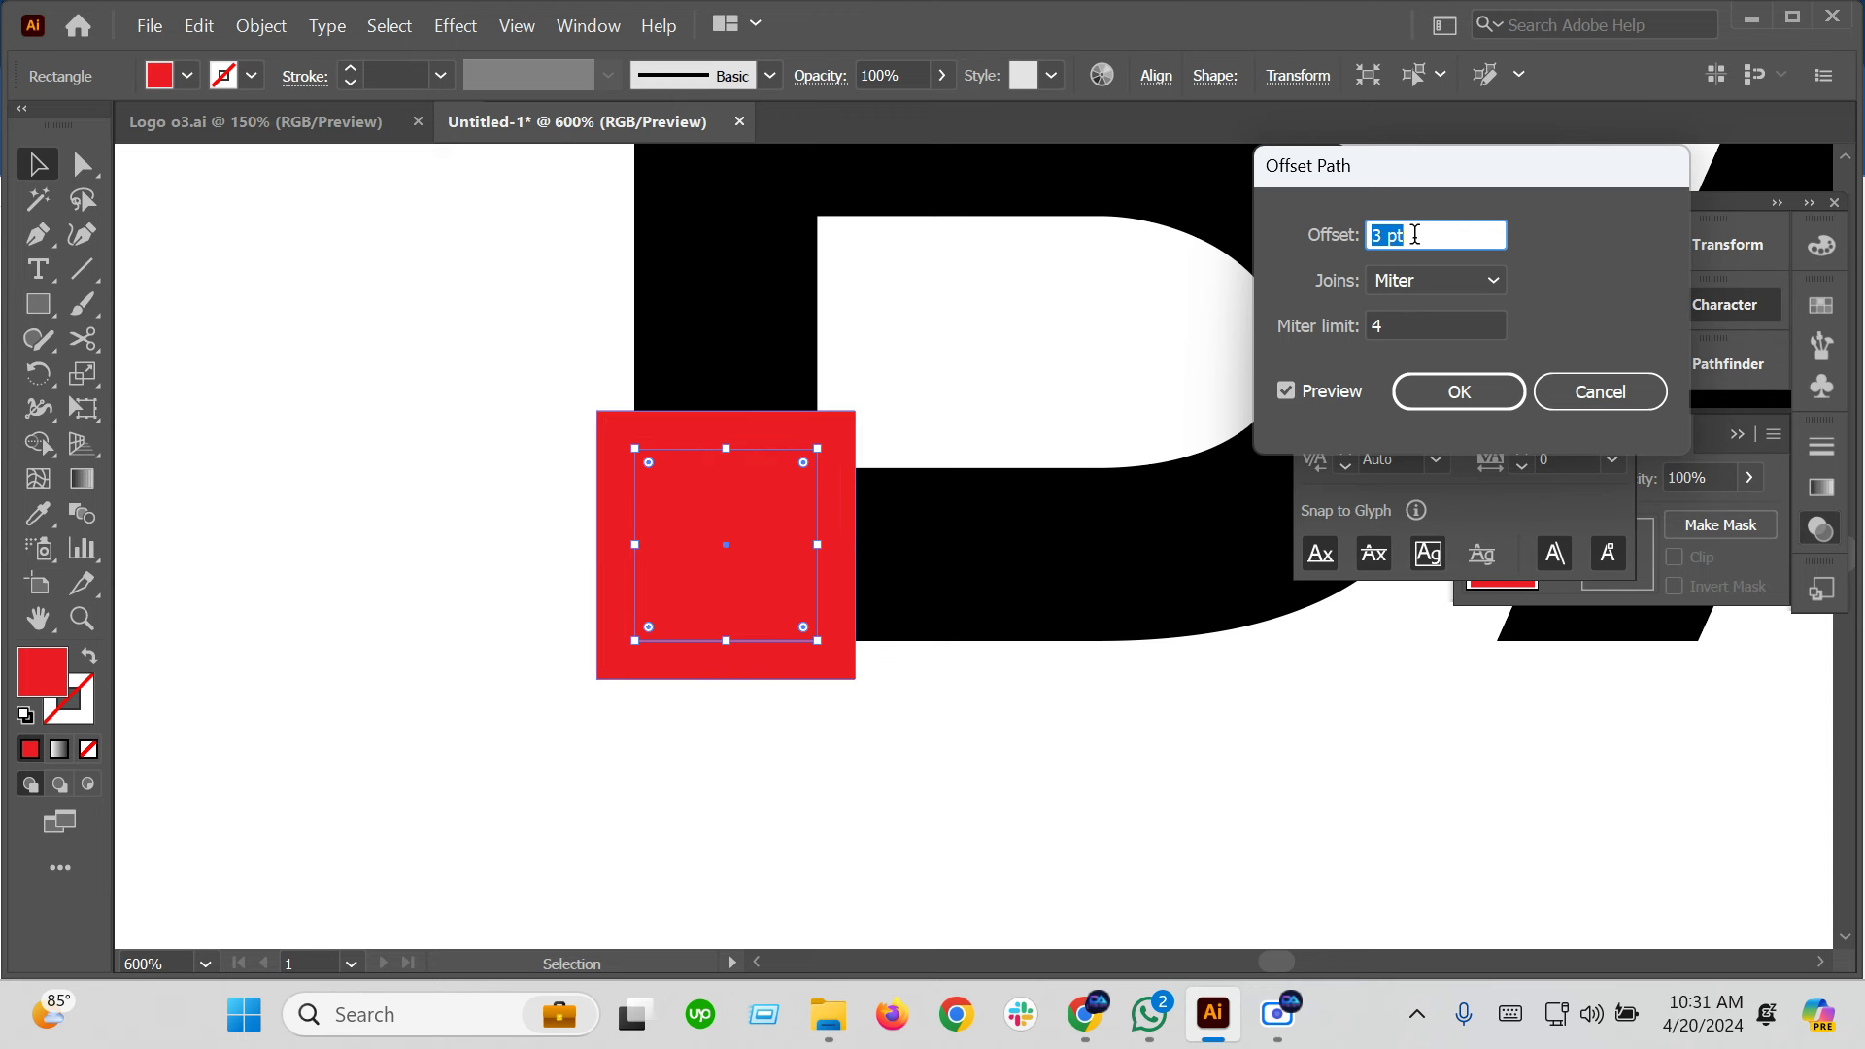
scroll(1415, 234, up, 2)
scroll(1415, 234, up, 2)
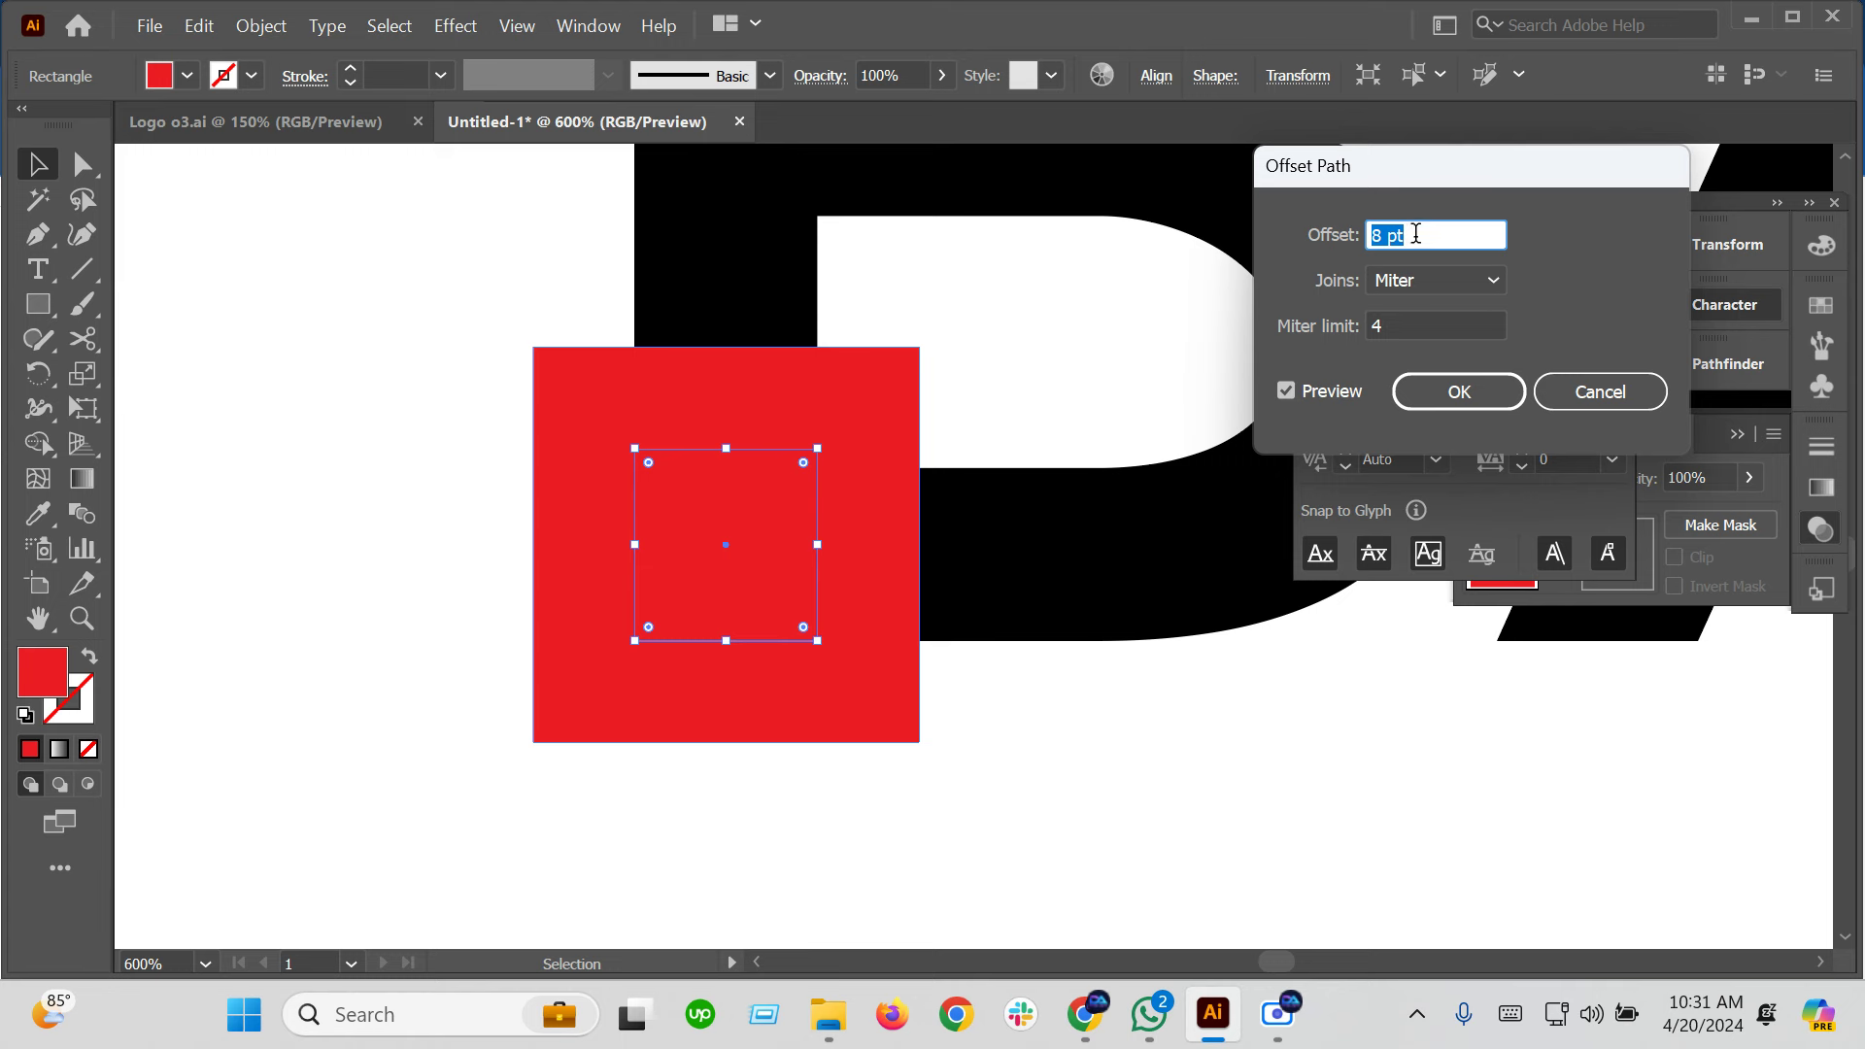
click(1441, 398)
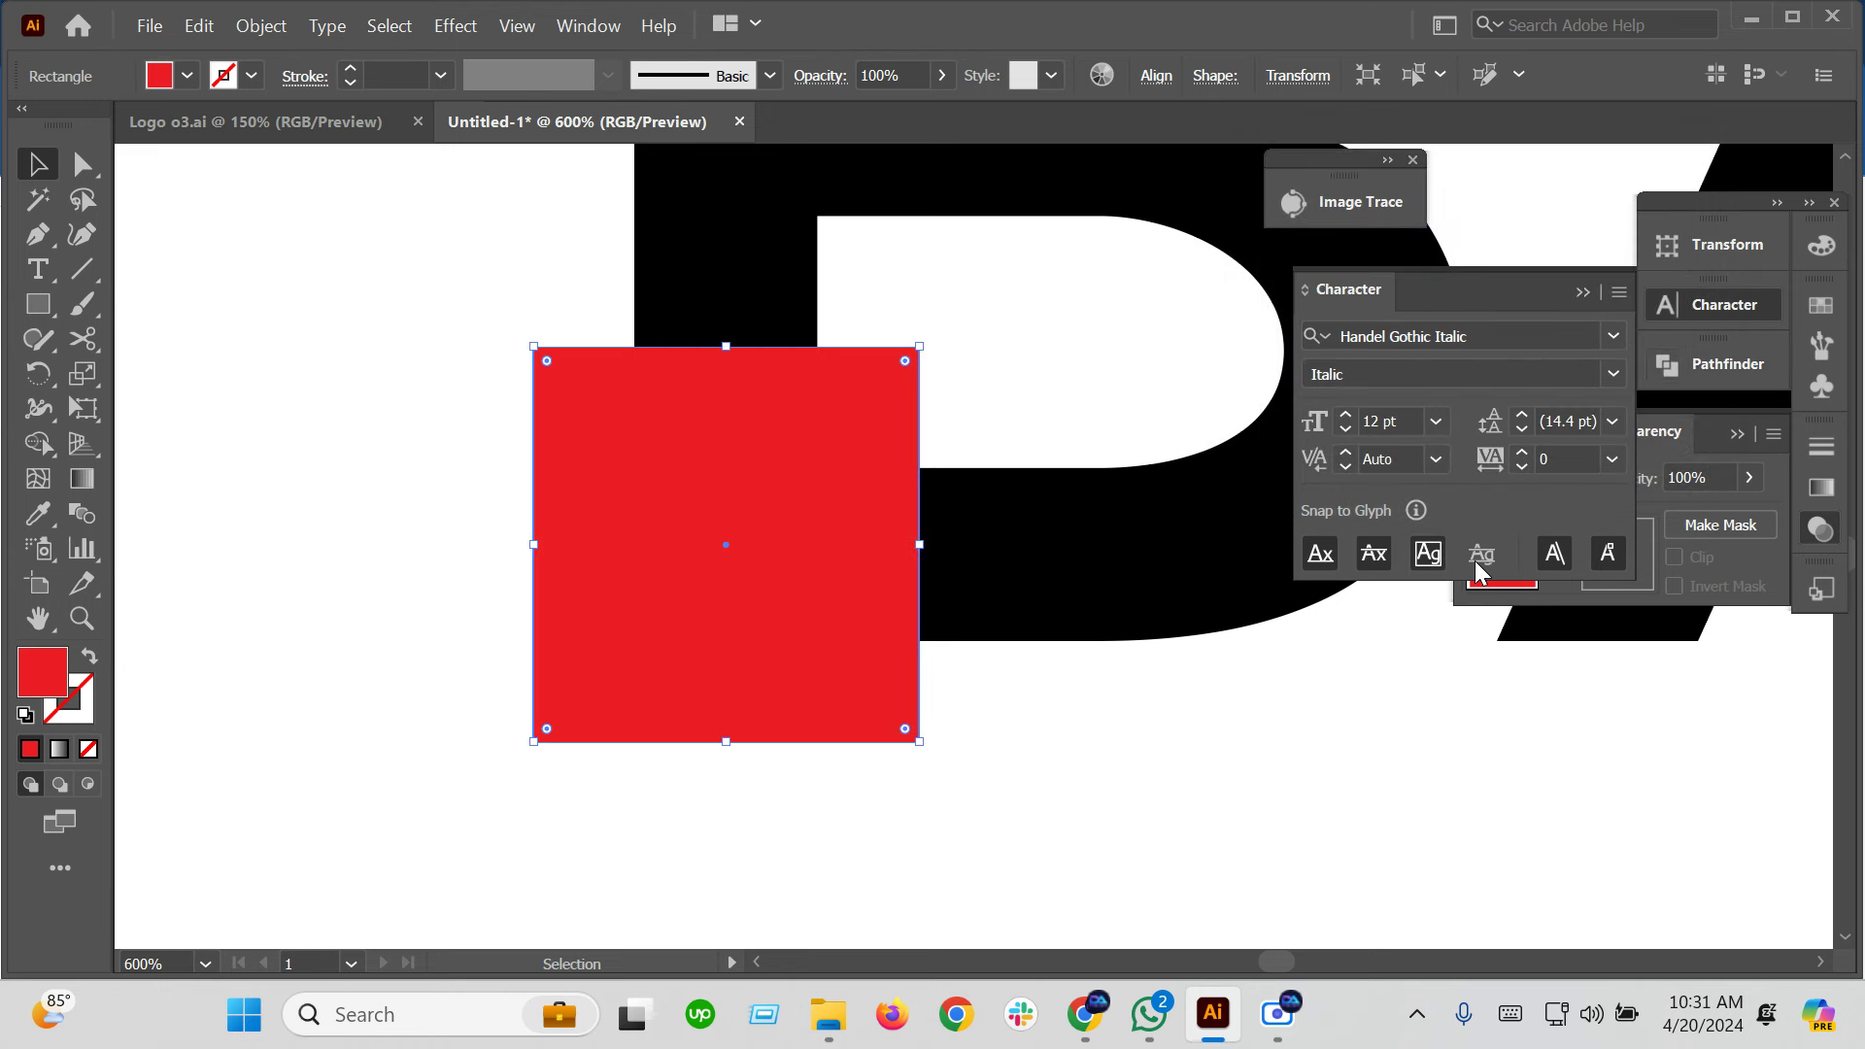
Delete the offset red regions and the square-sized stem piece with the Shape Builder, detaching the small square
drag(1026, 783, 431, 351)
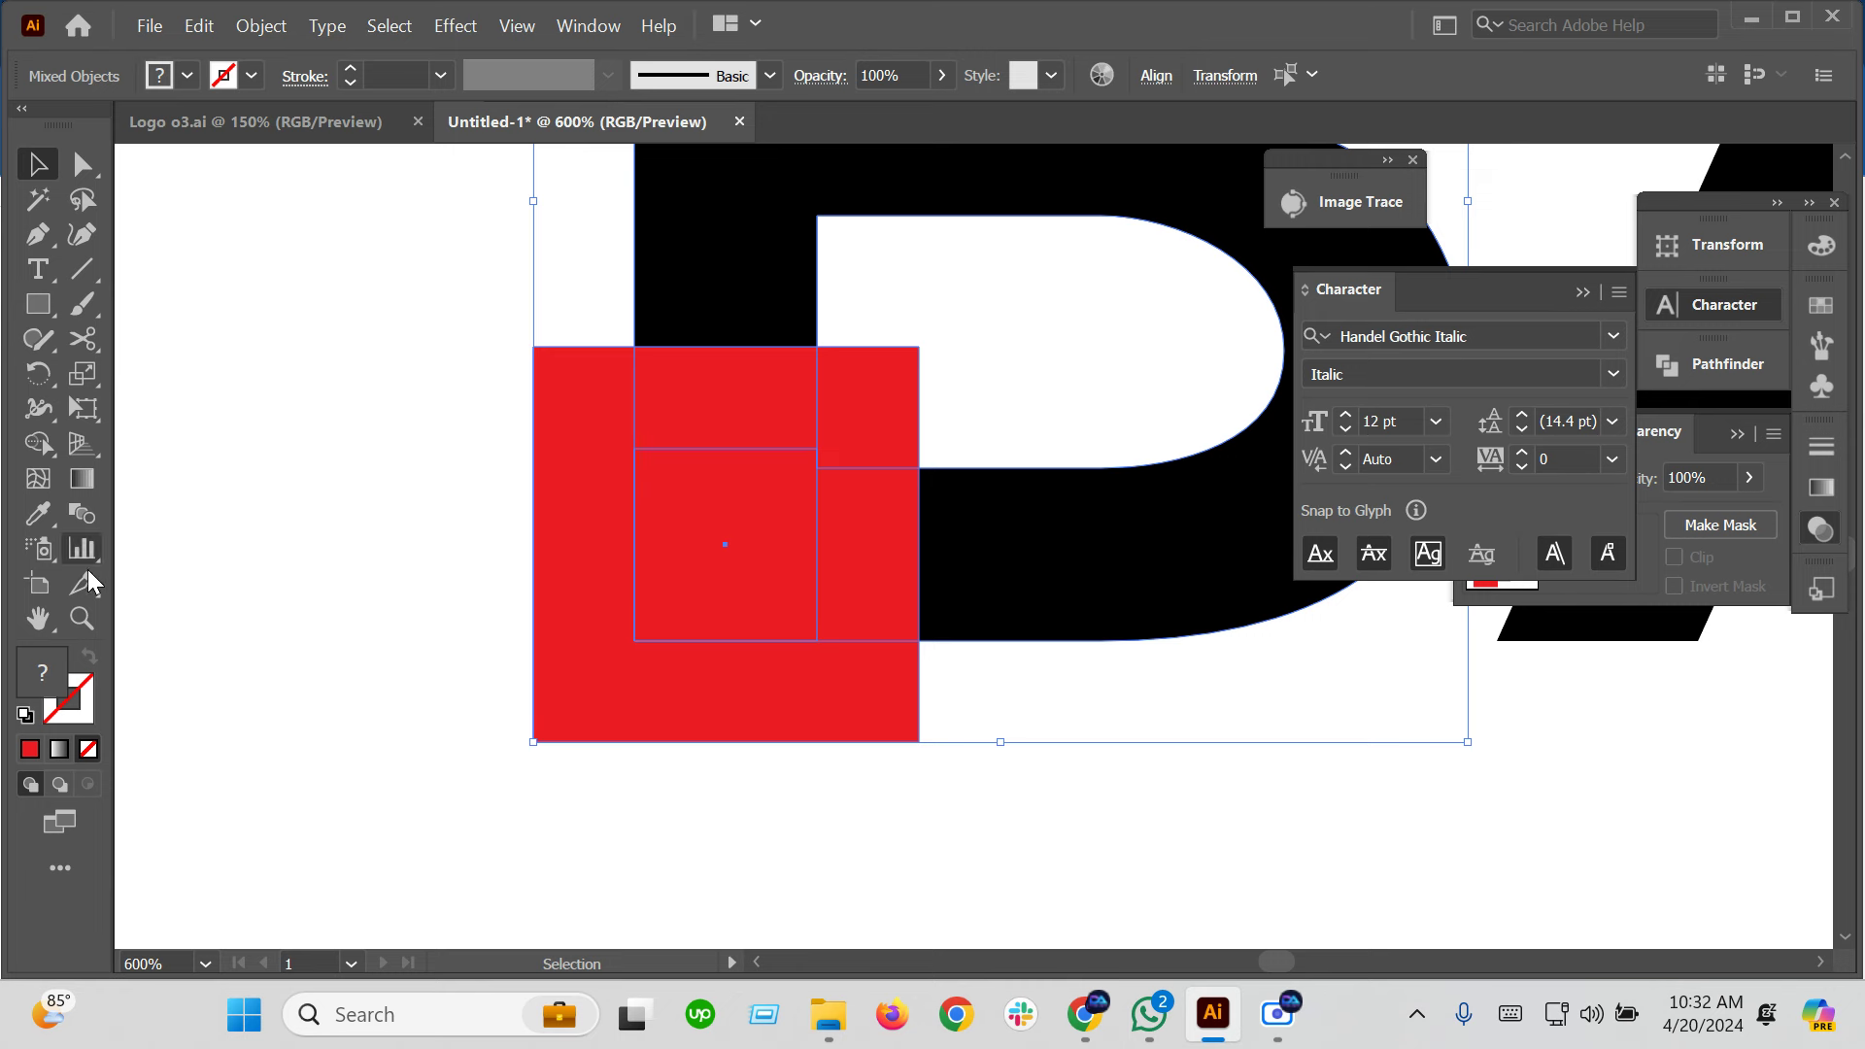
click(43, 438)
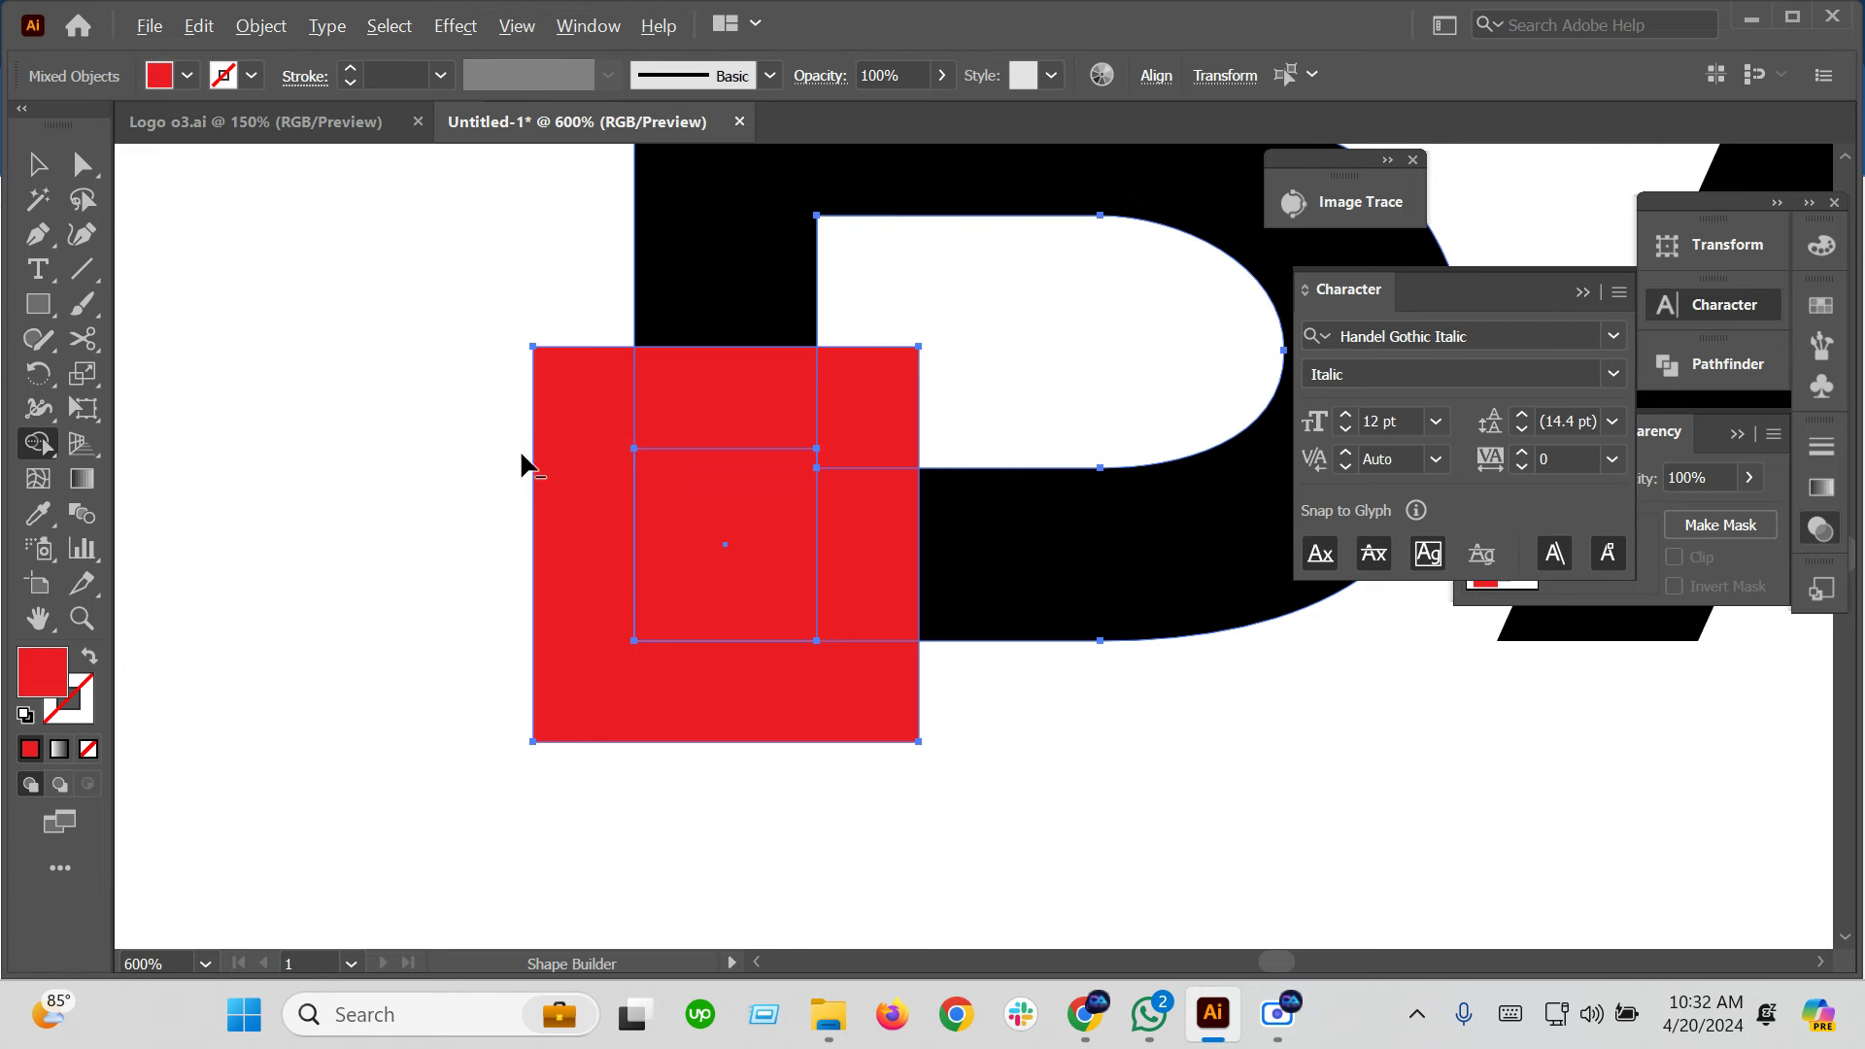
alt+click(874, 404)
alt+click(874, 533)
alt+click(879, 670)
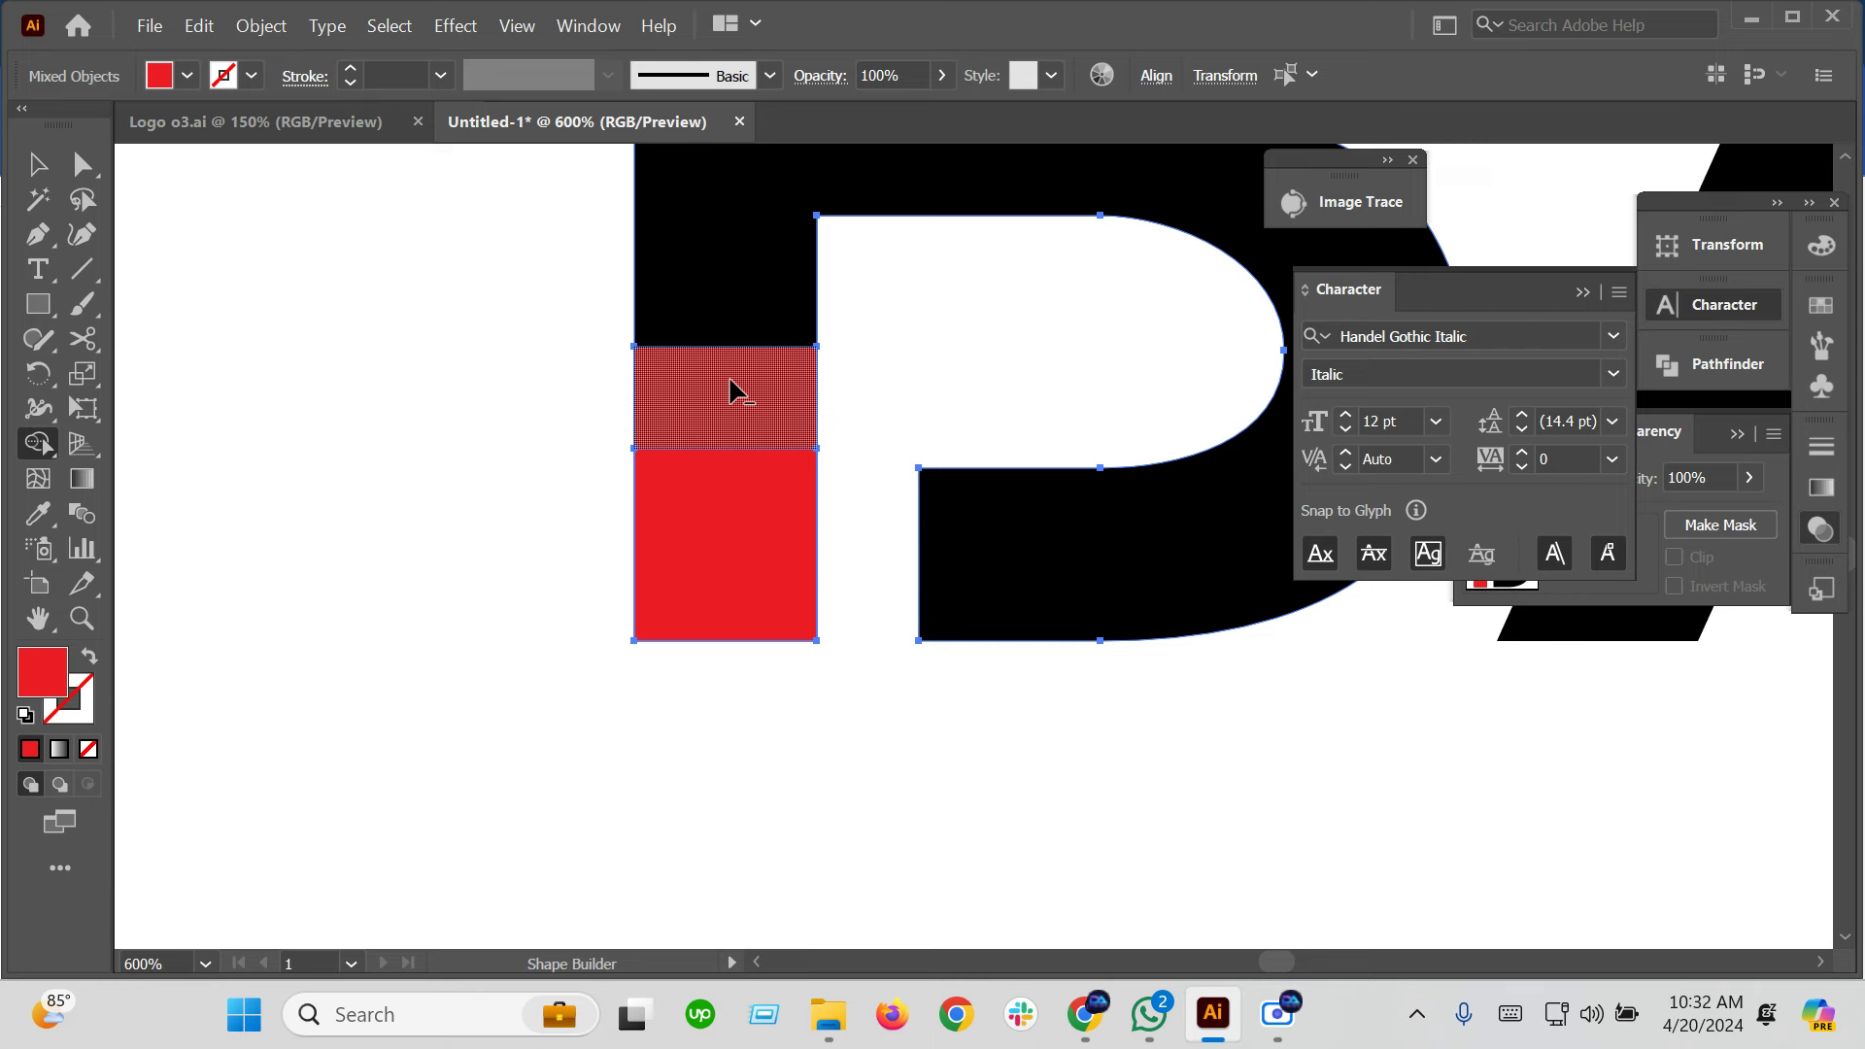
alt+click(733, 392)
alt+scroll(645, 680, down, 2)
click(38, 165)
click(311, 481)
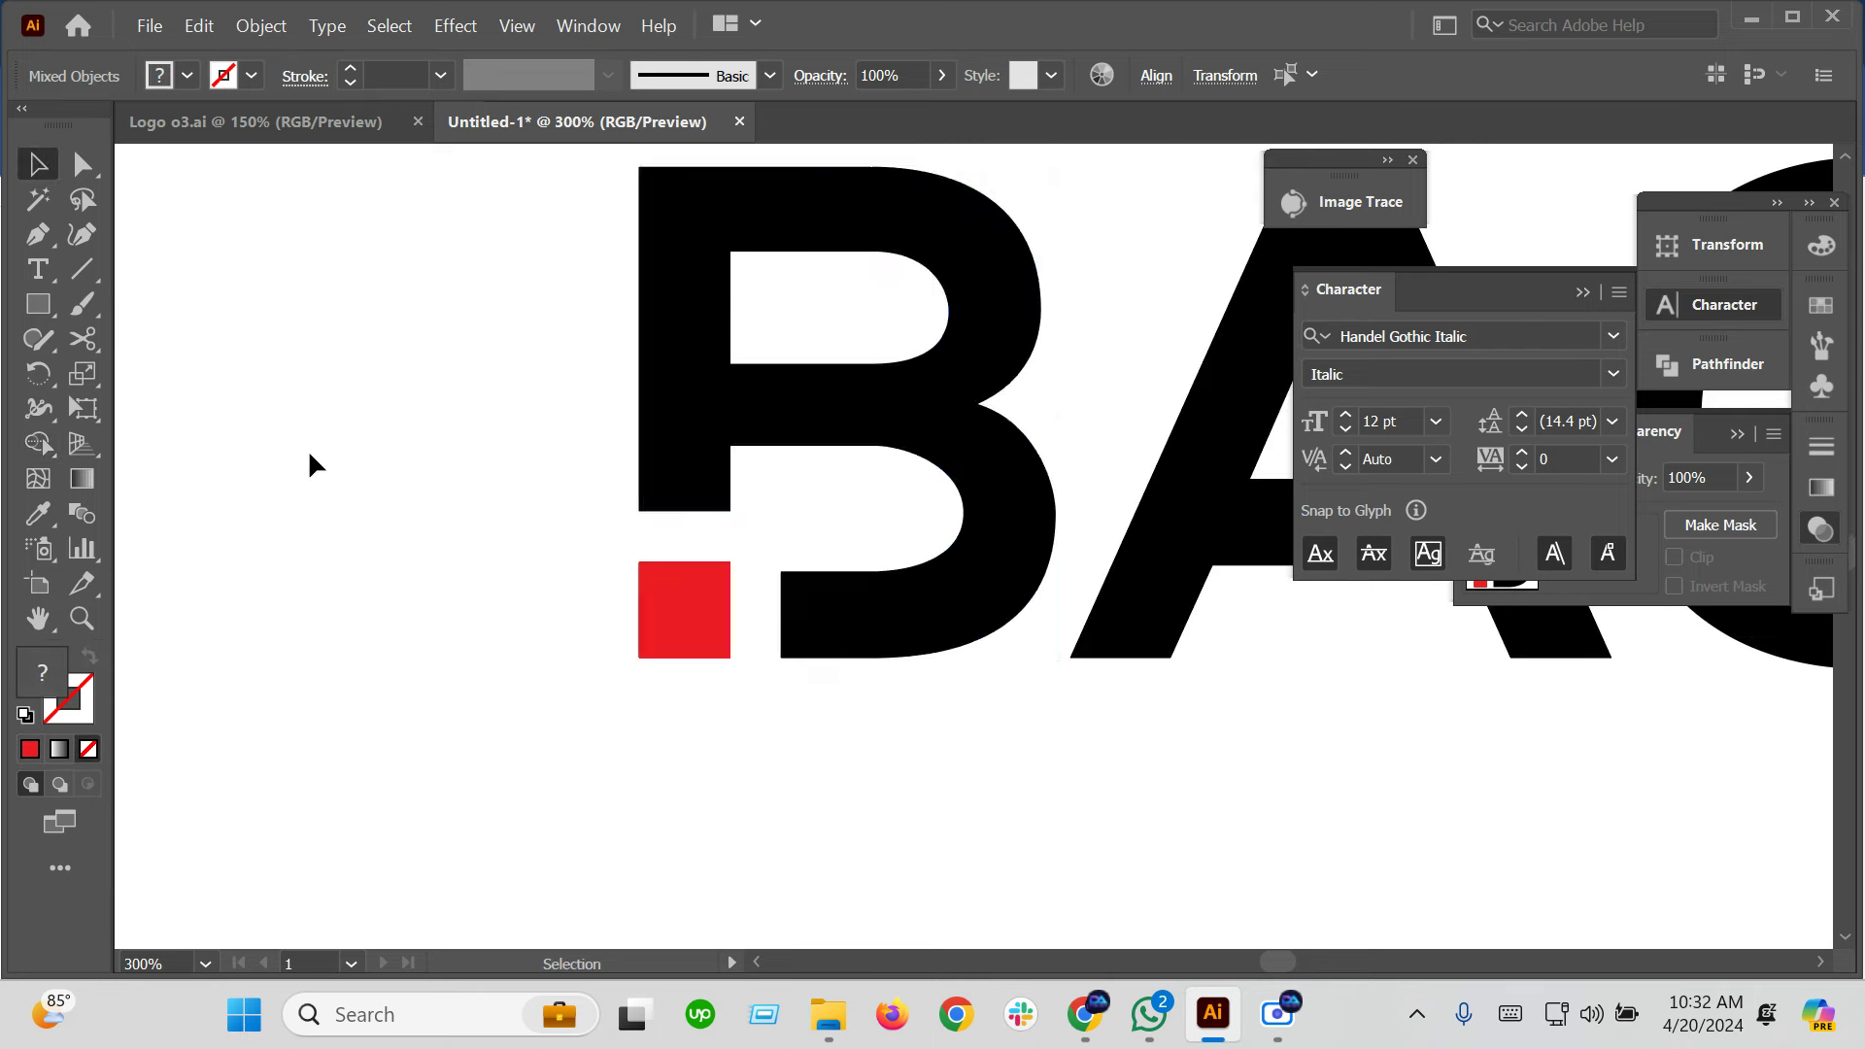
scroll(686, 740, down, 5)
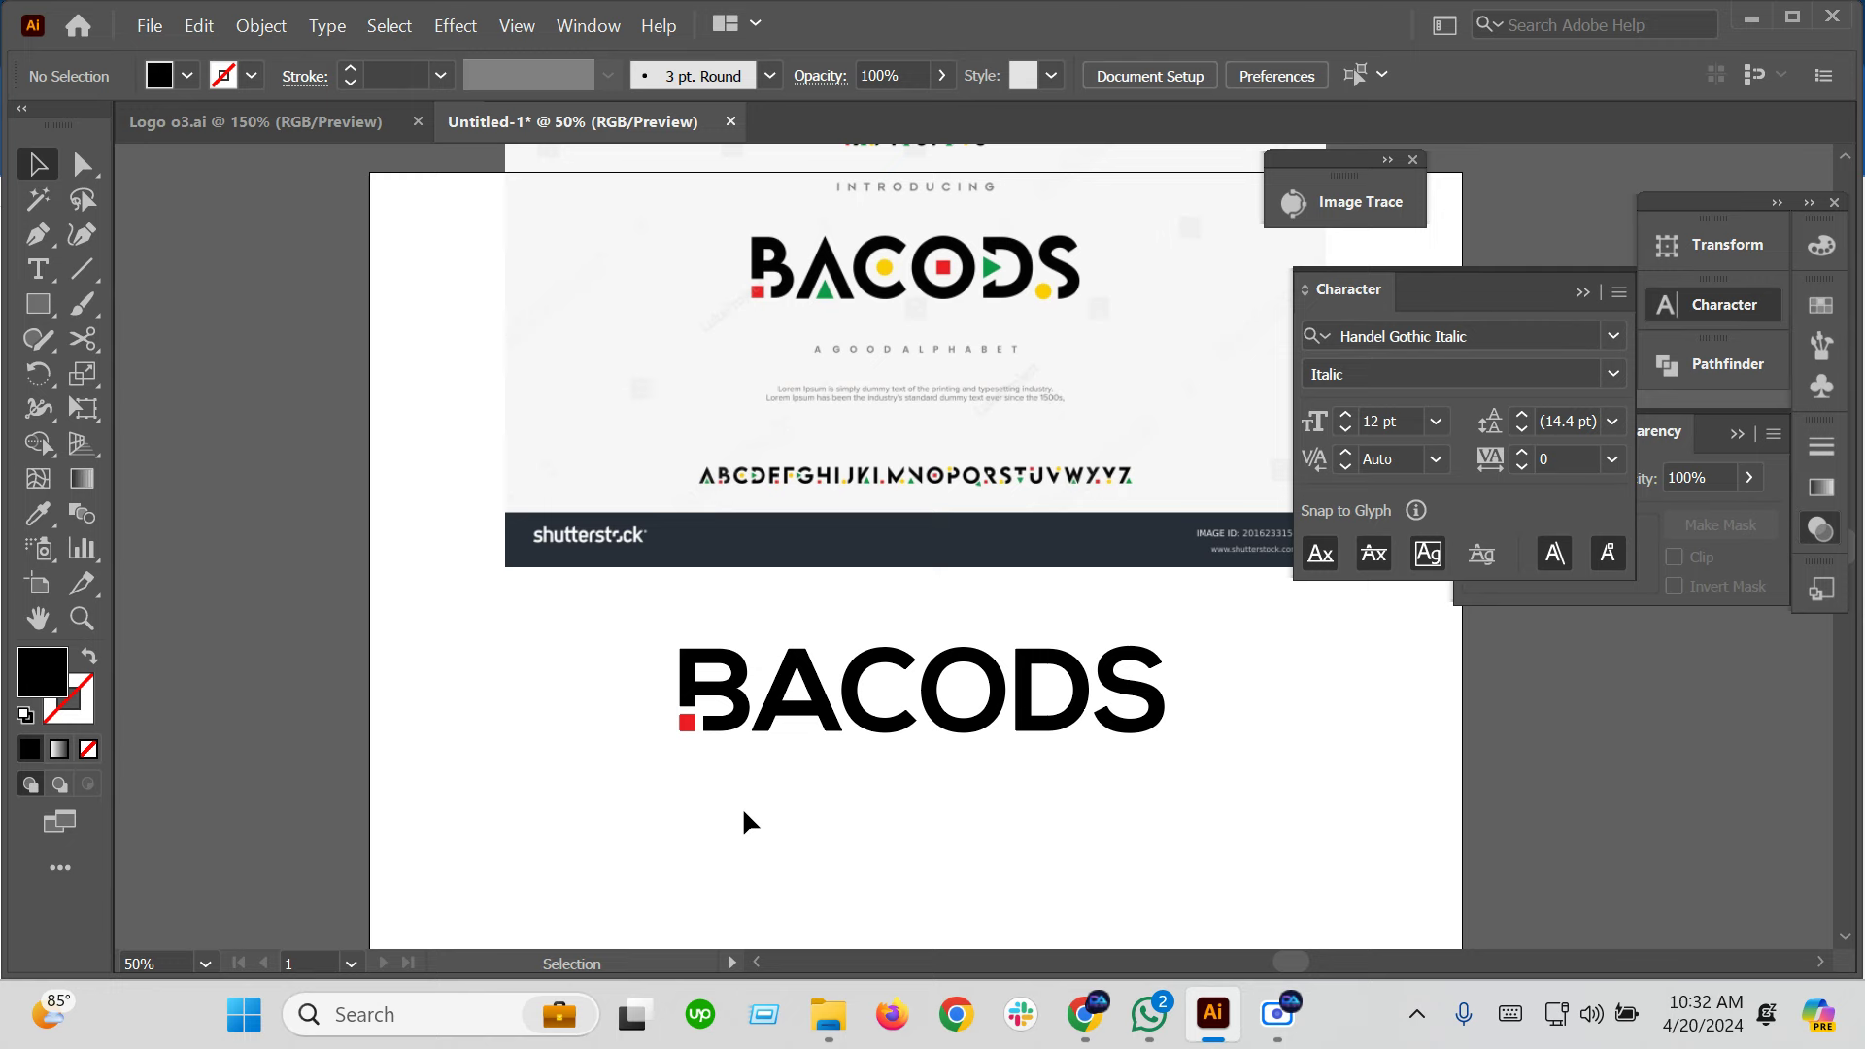
scroll(847, 736, up, 3)
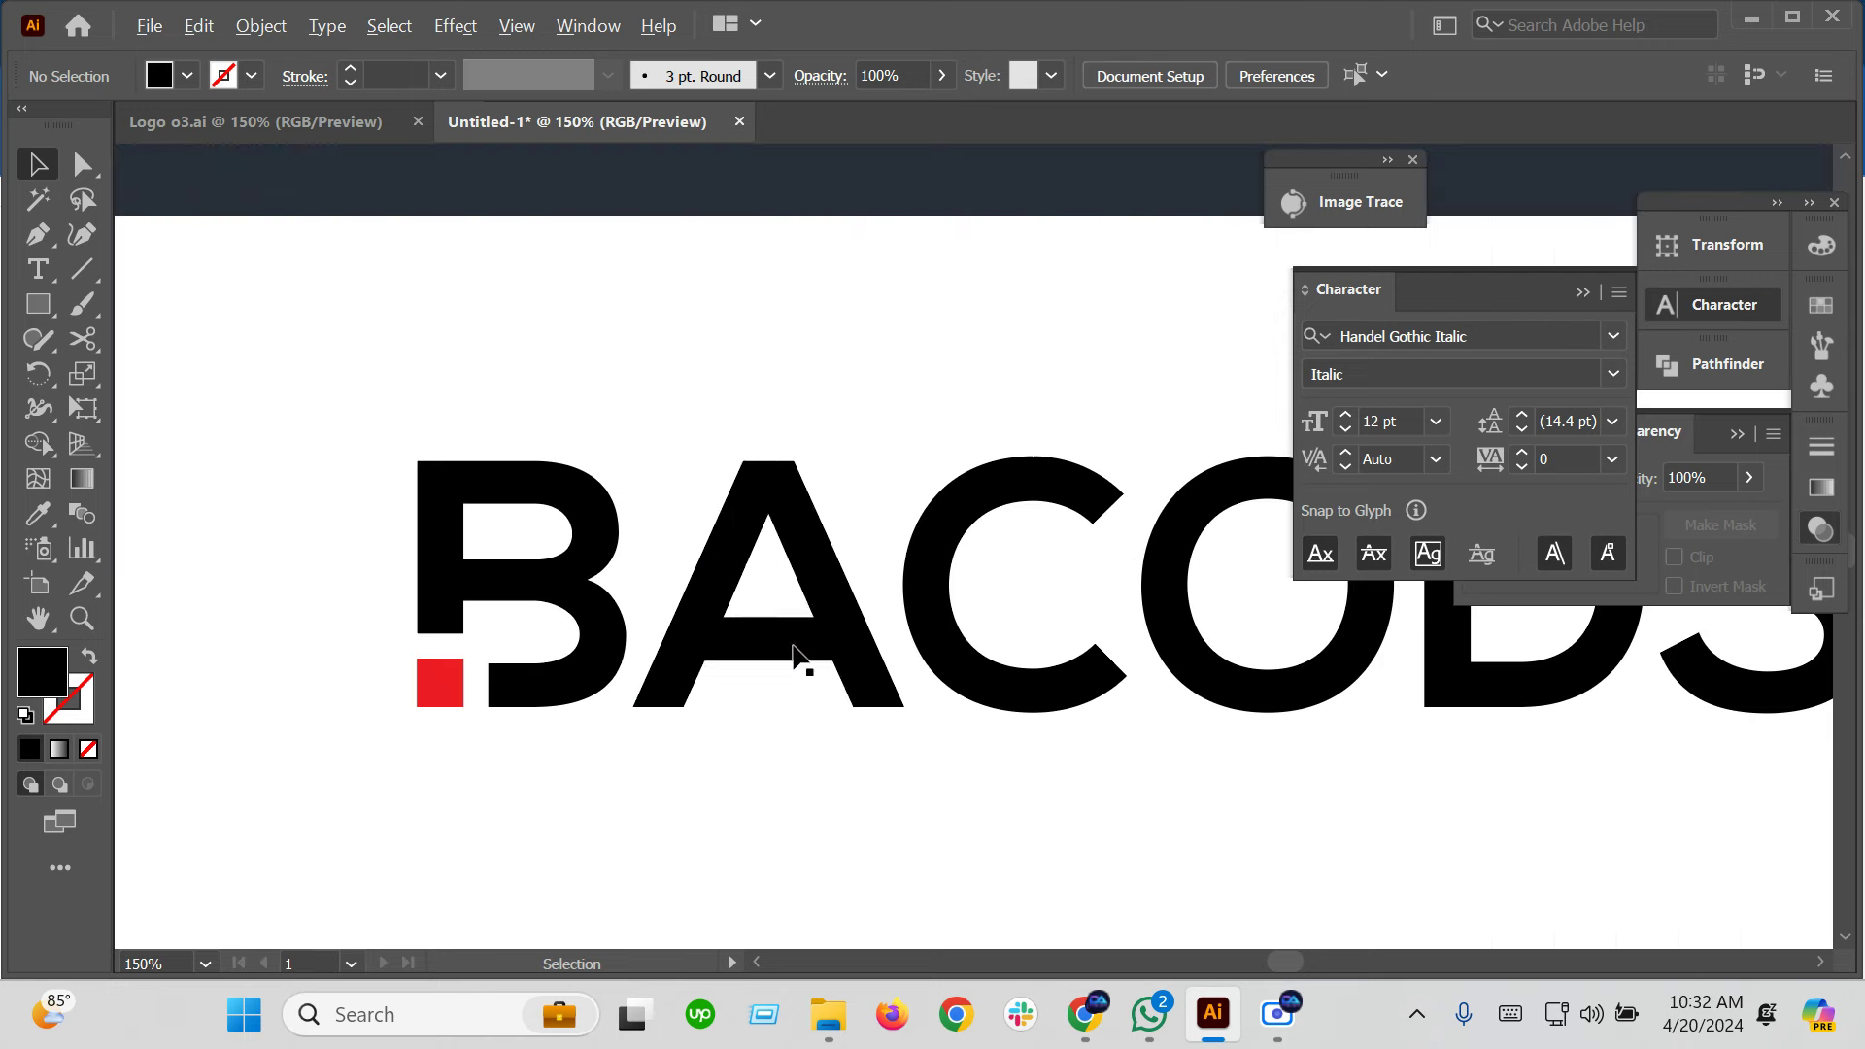
click(796, 645)
scroll(750, 661, up, 3)
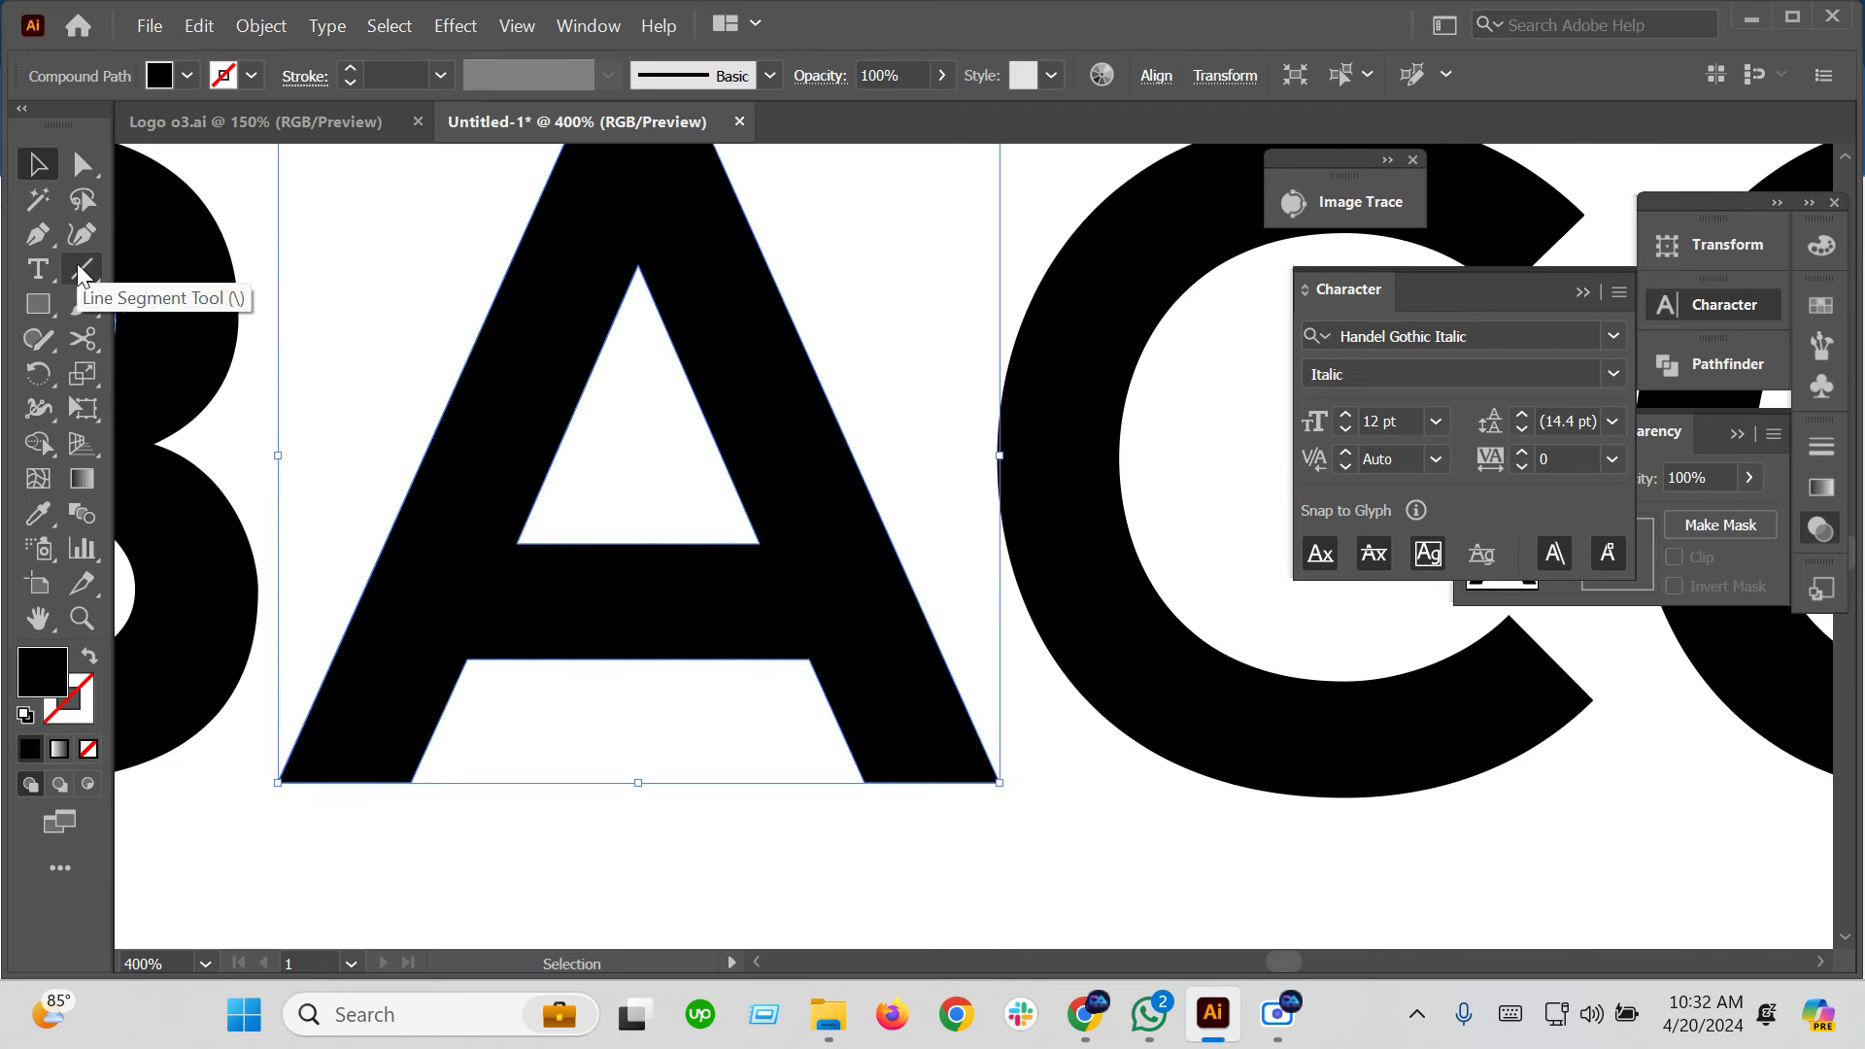
Collapse the A's crossbar by moving its two bottom anchors up onto the counter's corners
click(82, 164)
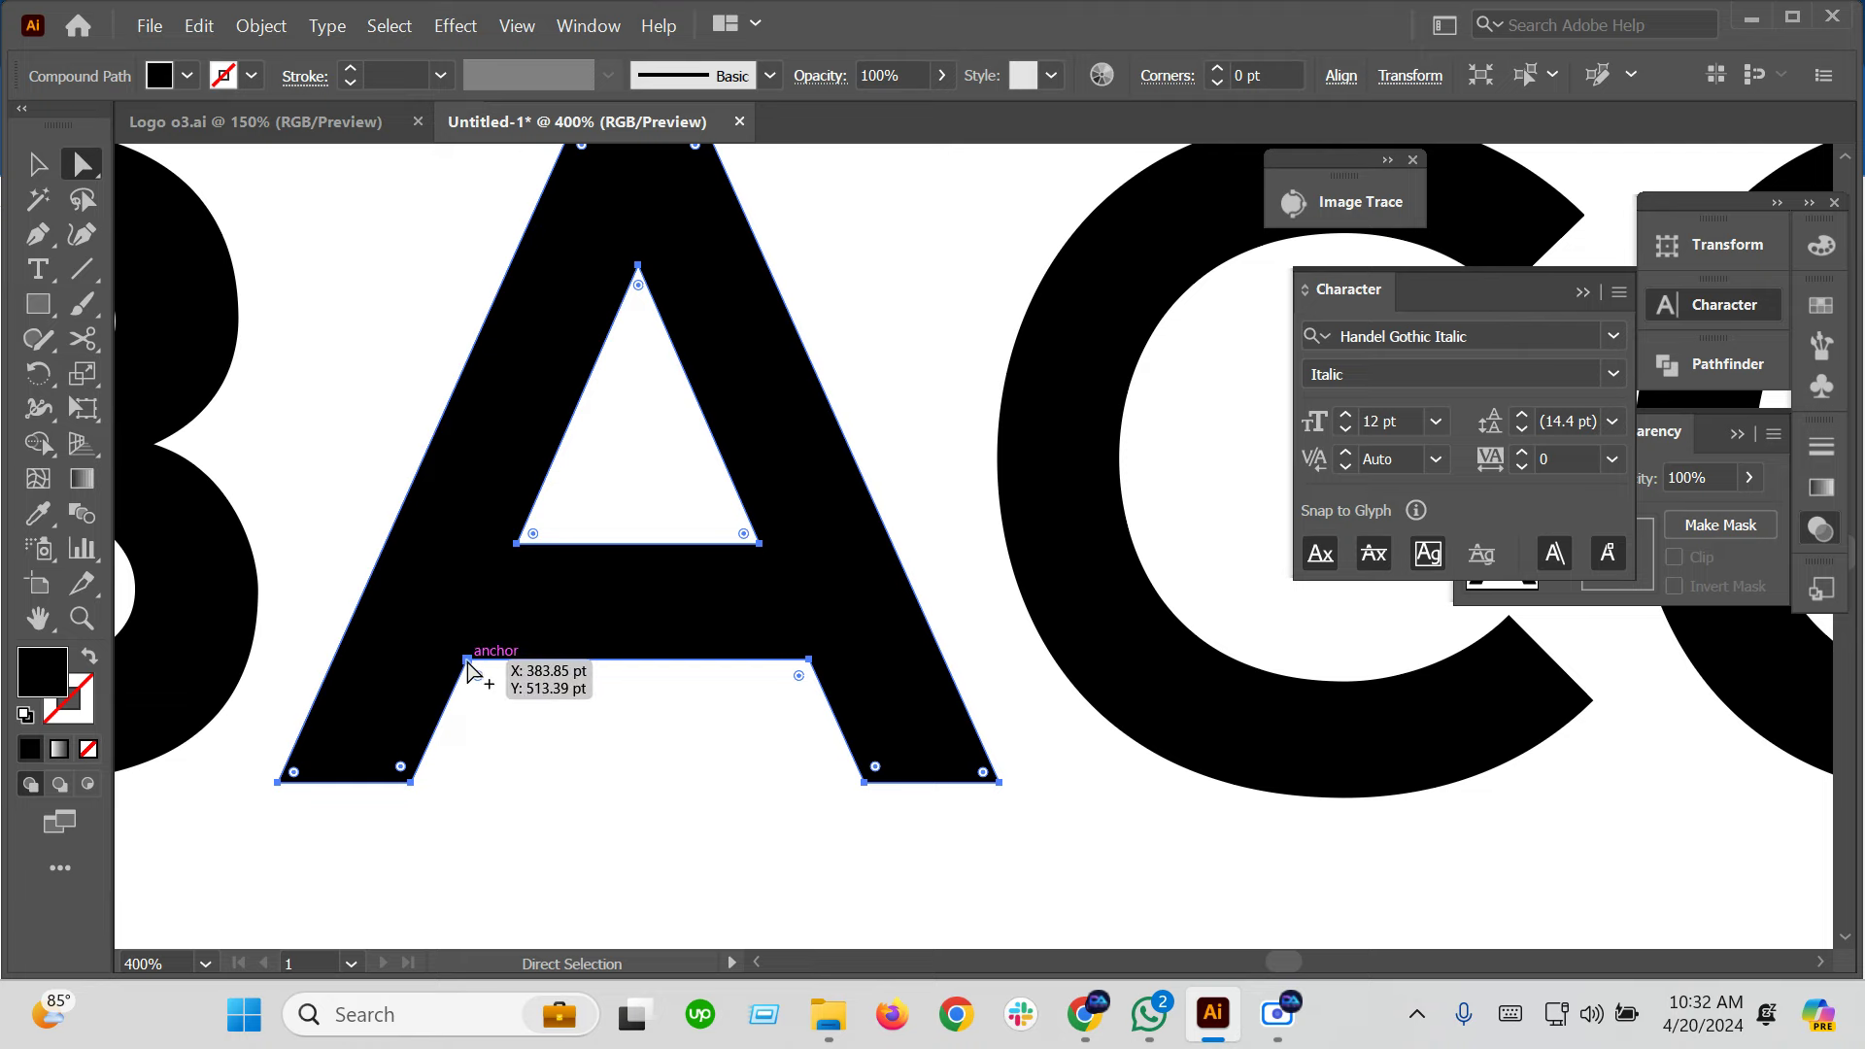
scroll(467, 661, up, 2)
scroll(529, 506, up, 2)
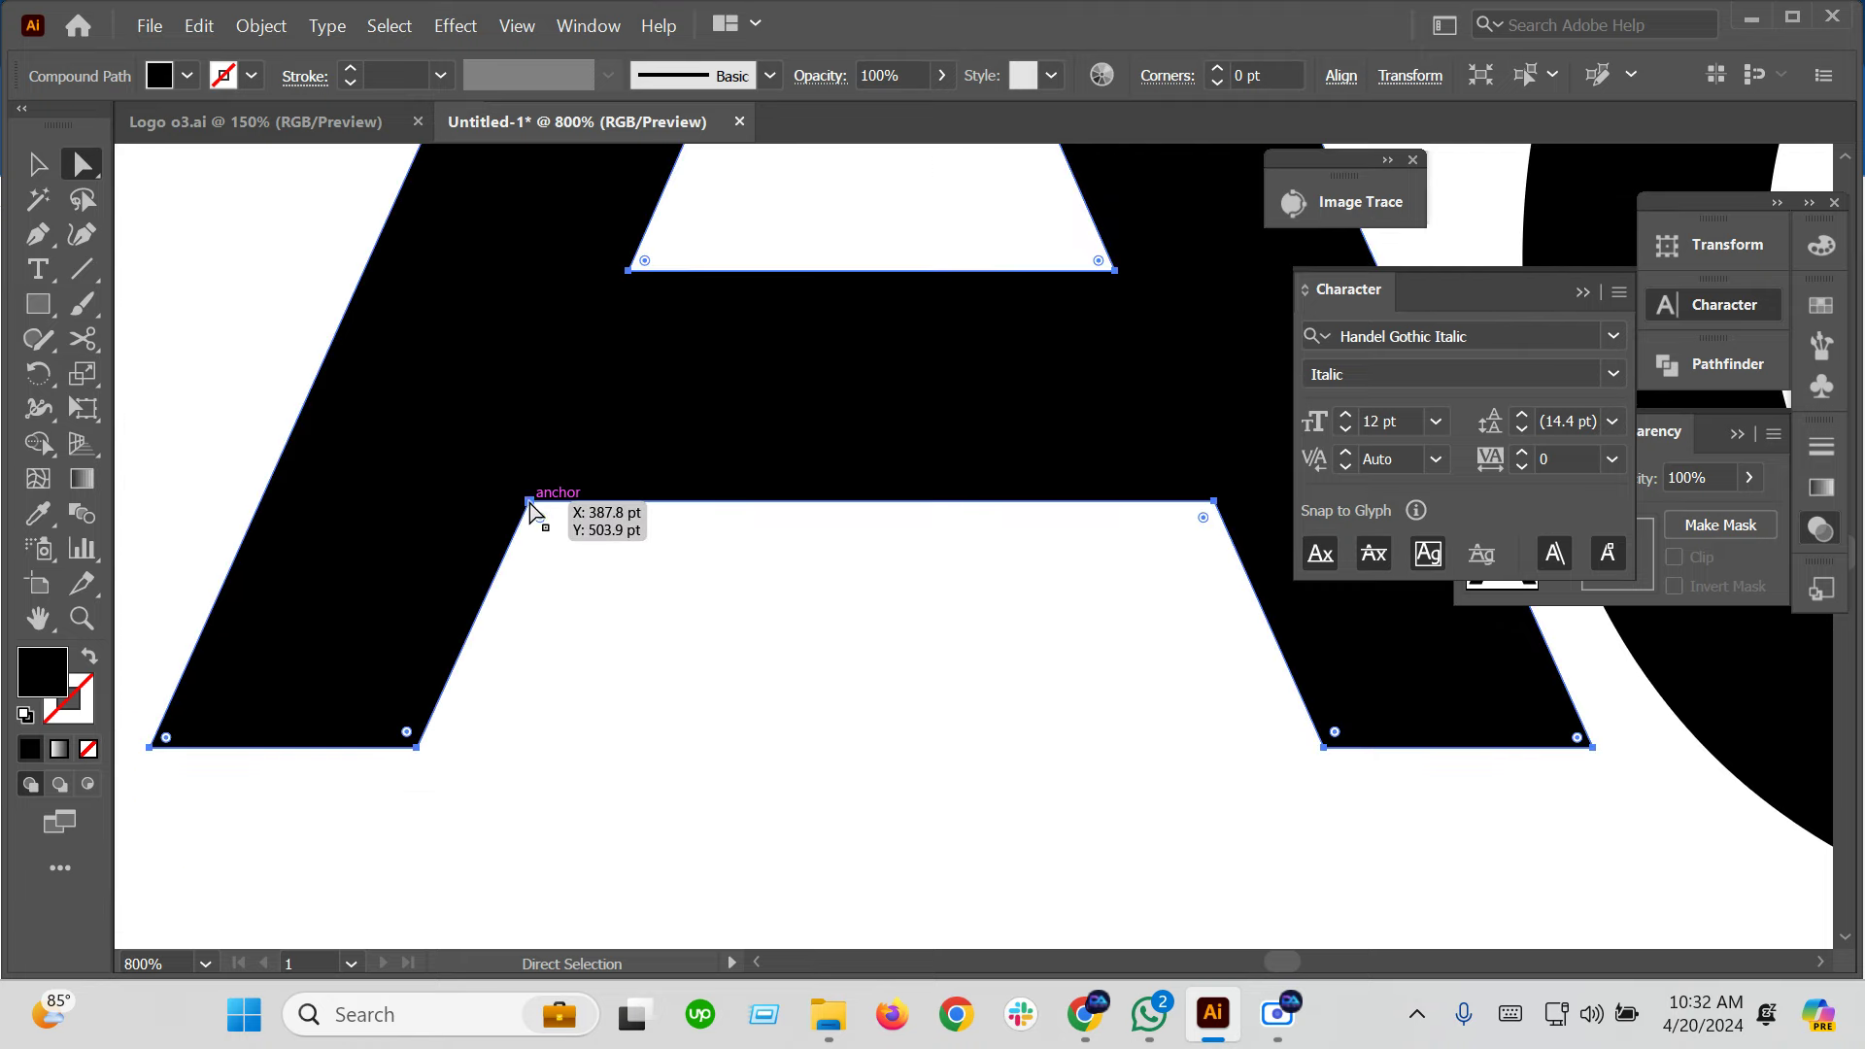
click(463, 663)
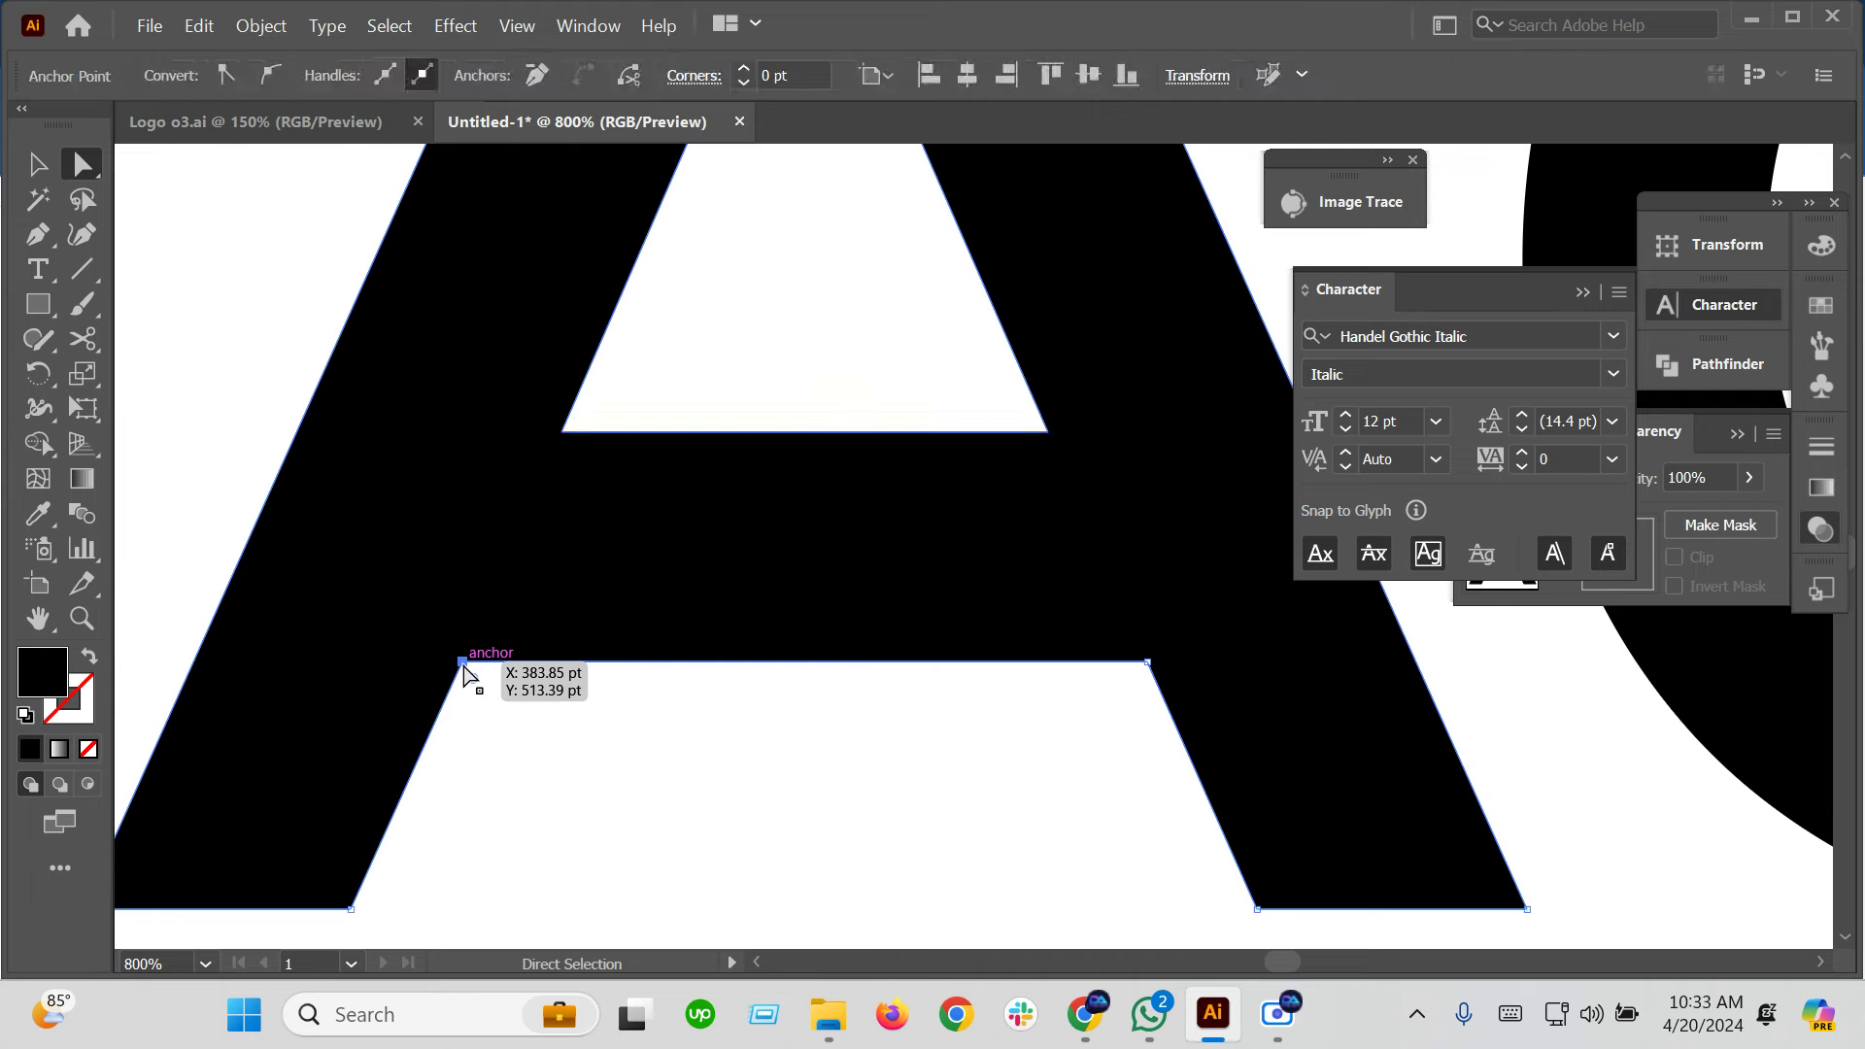
drag(464, 664, 563, 436)
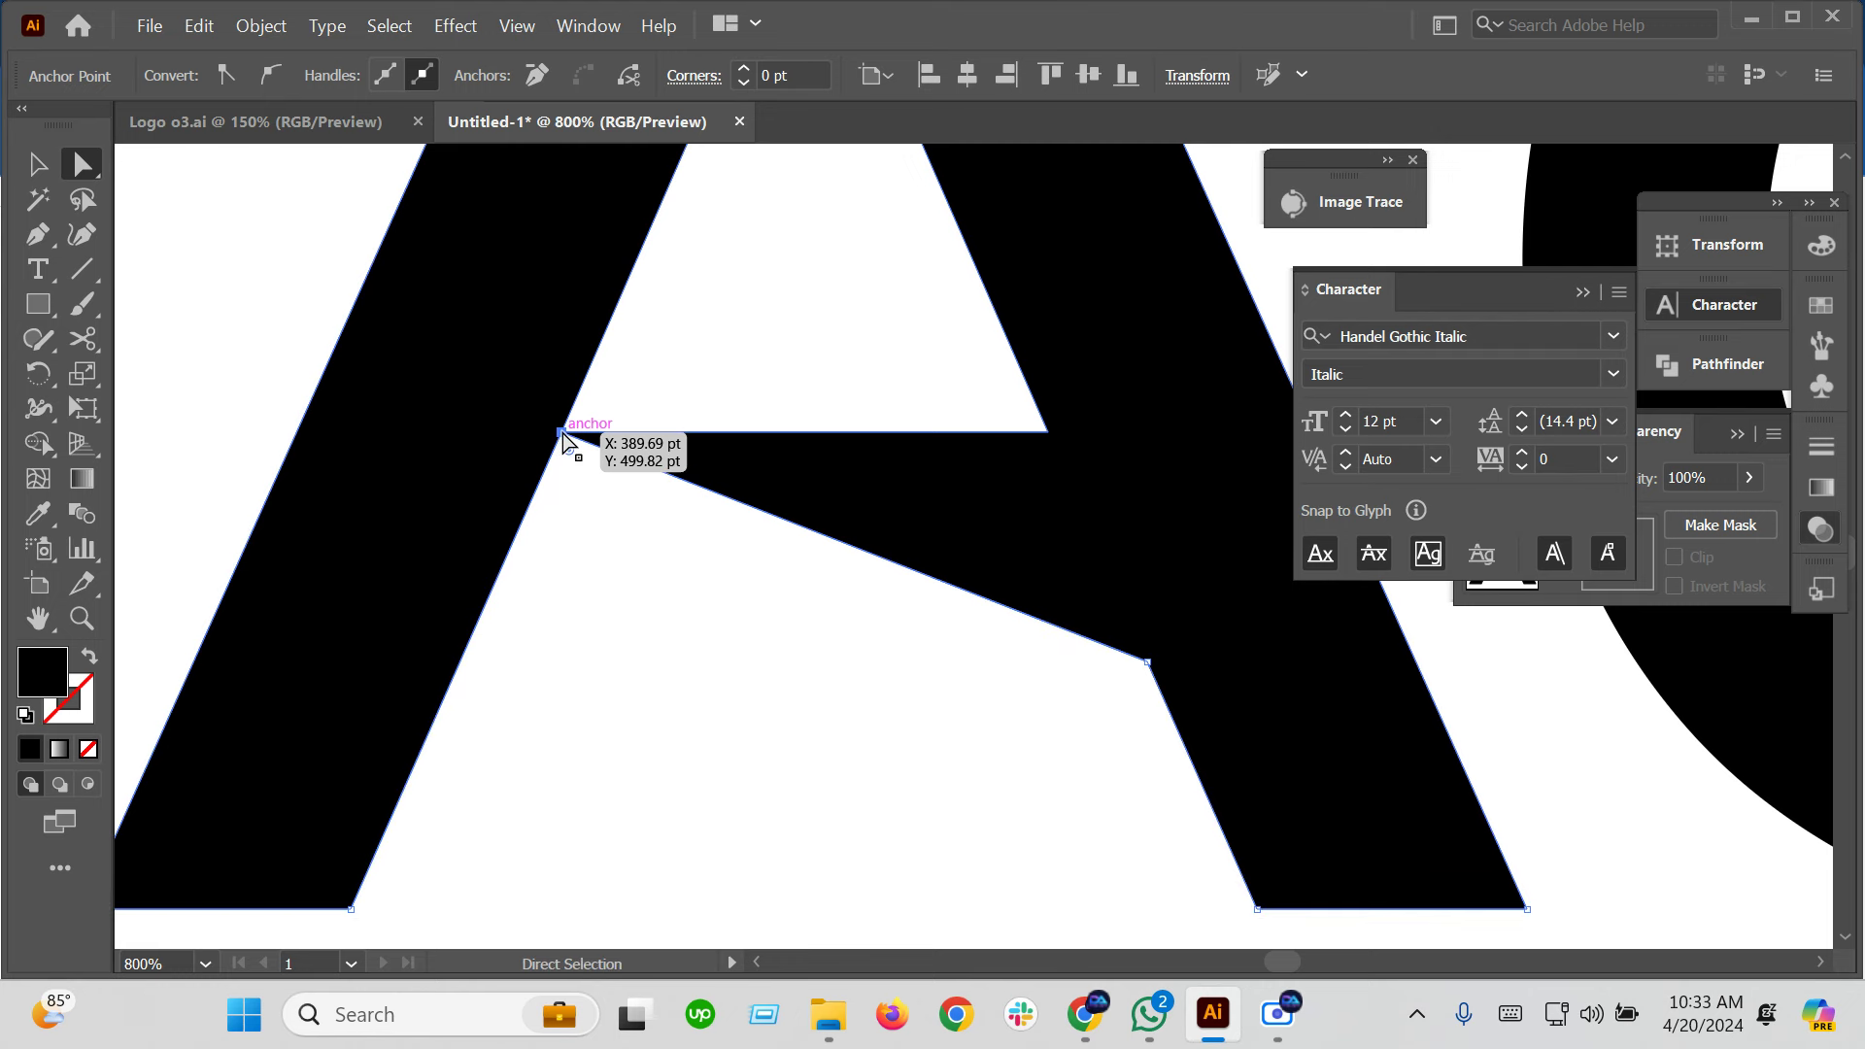
drag(560, 435, 562, 434)
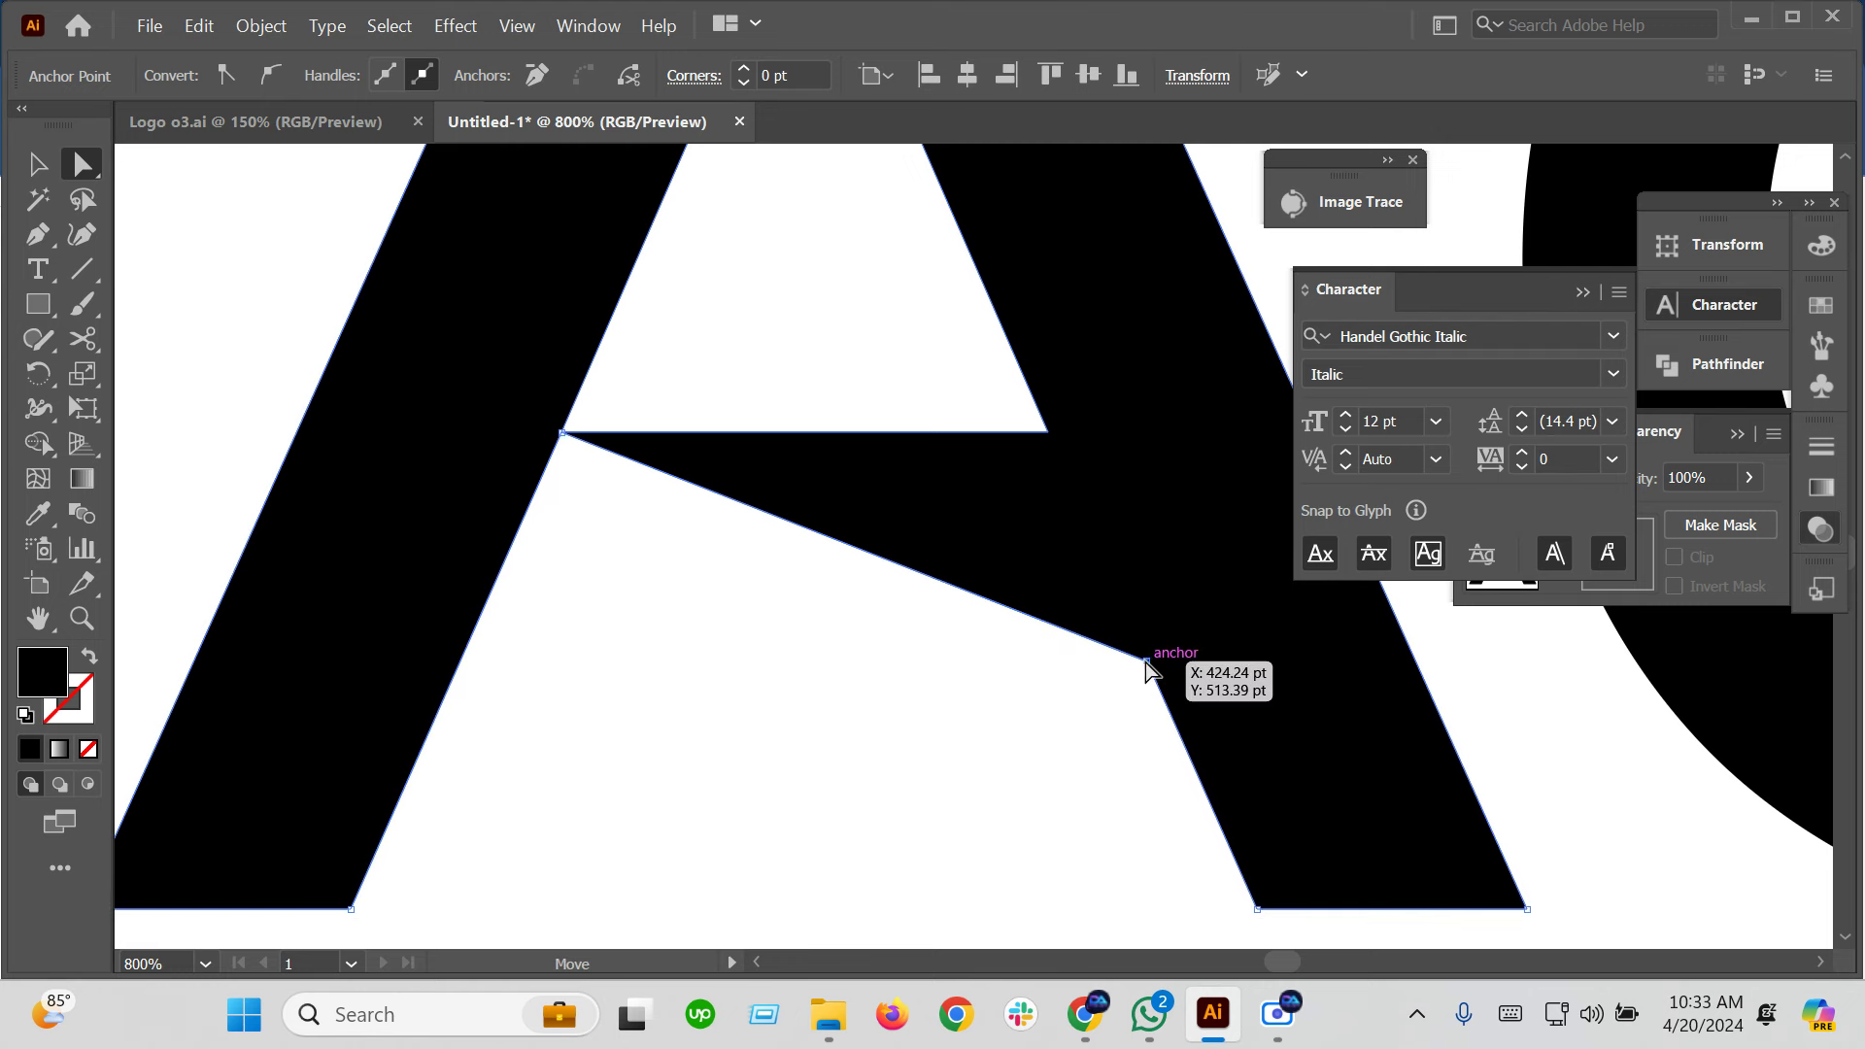
drag(1147, 660, 1049, 435)
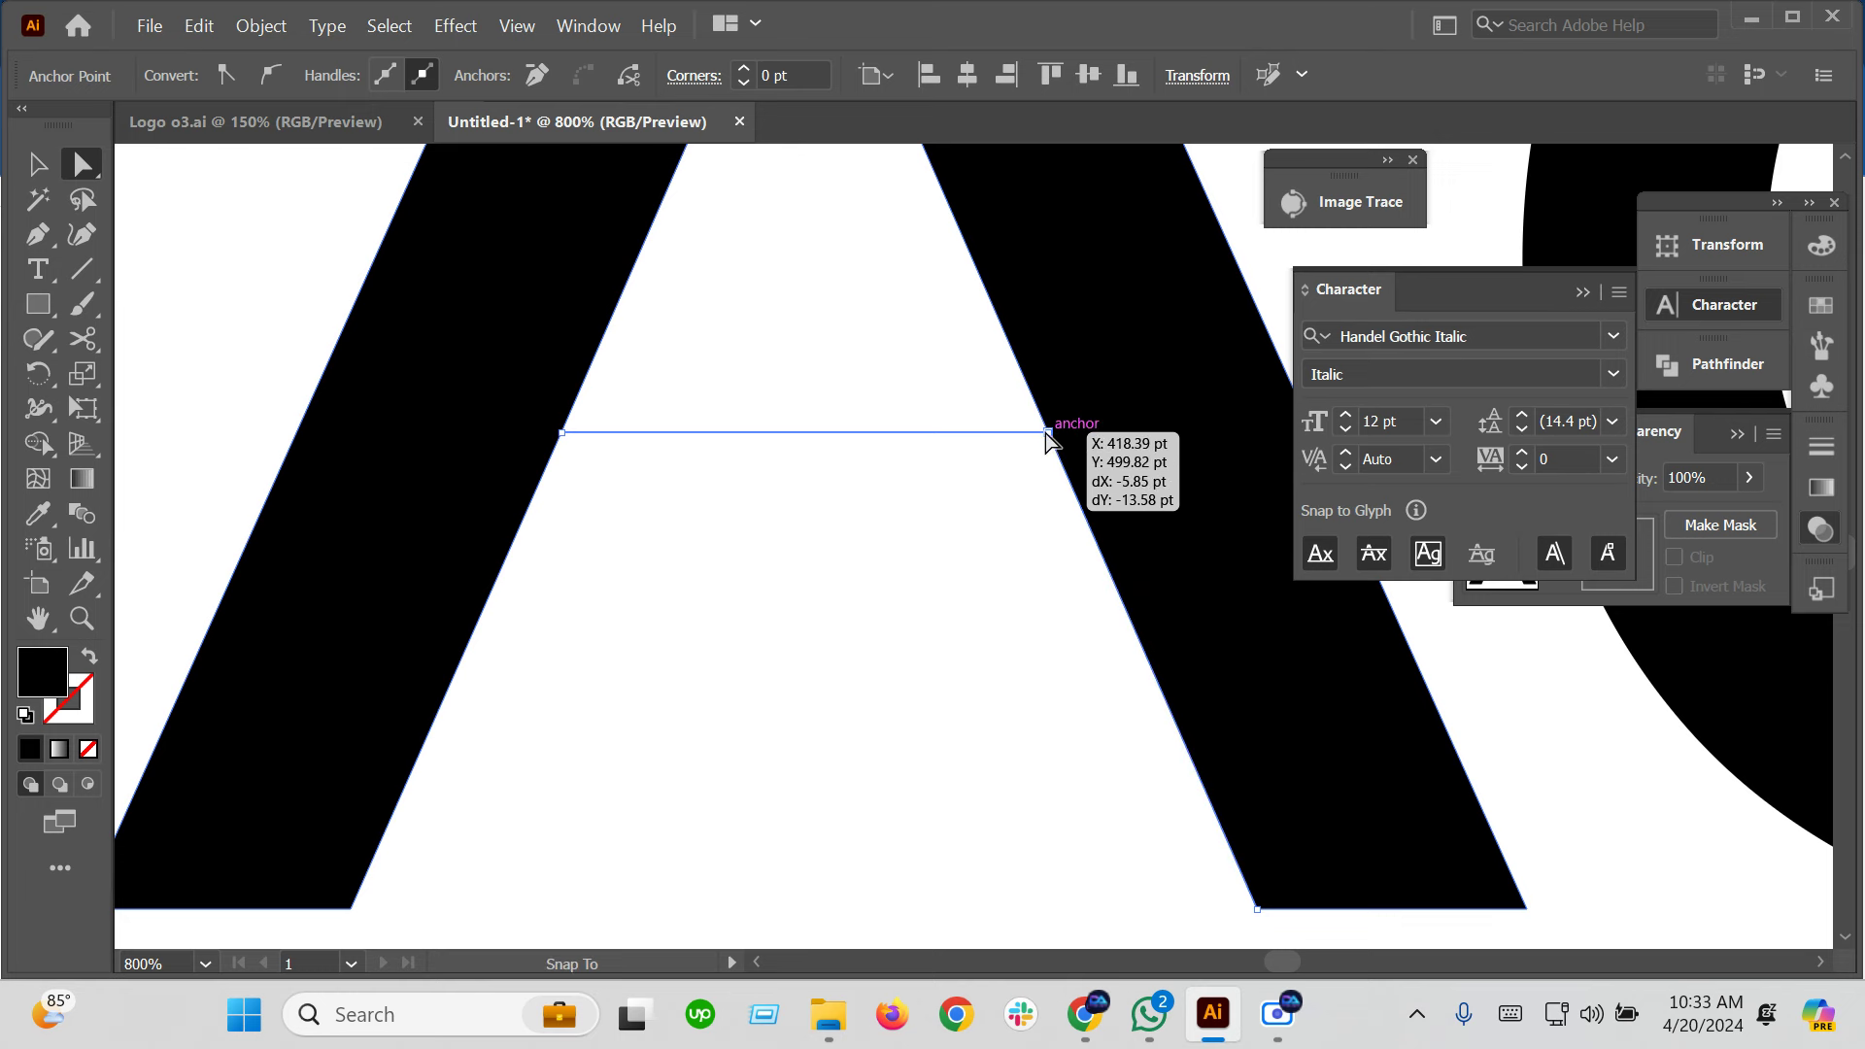
drag(1047, 434, 1047, 434)
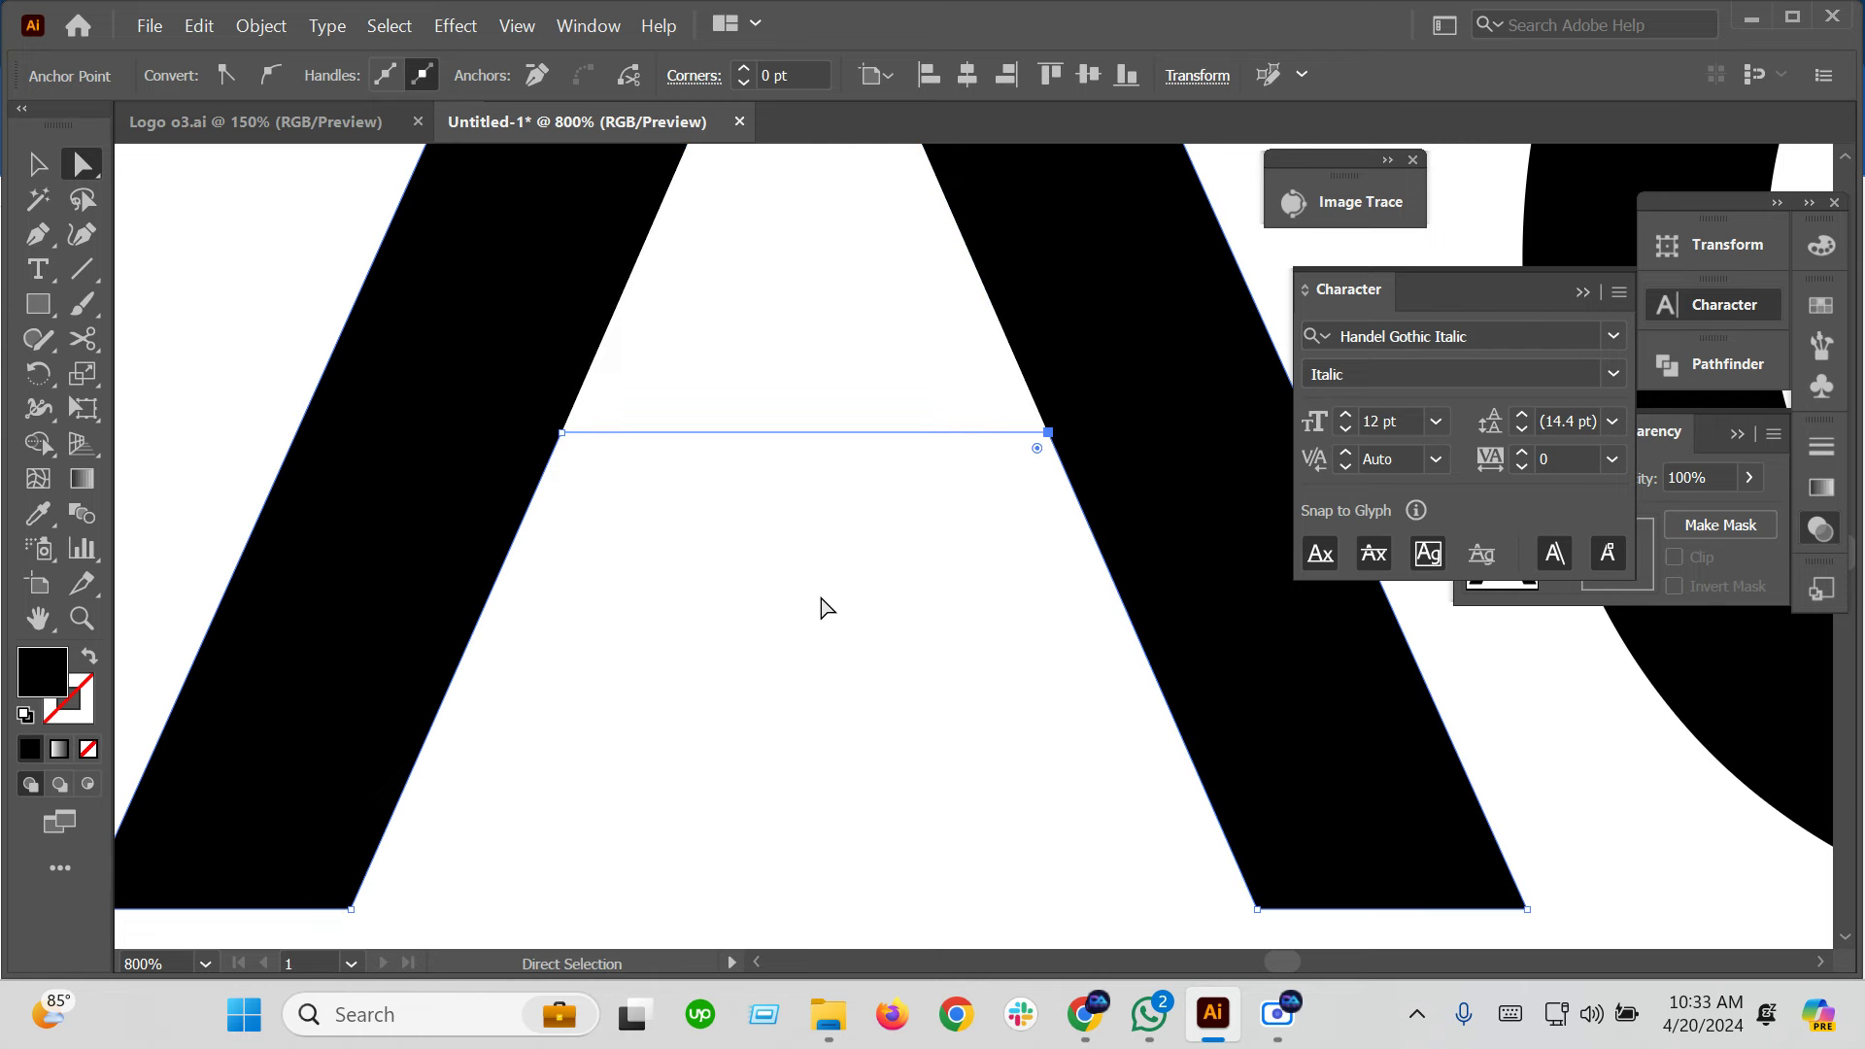
scroll(804, 607, down, 3)
click(802, 692)
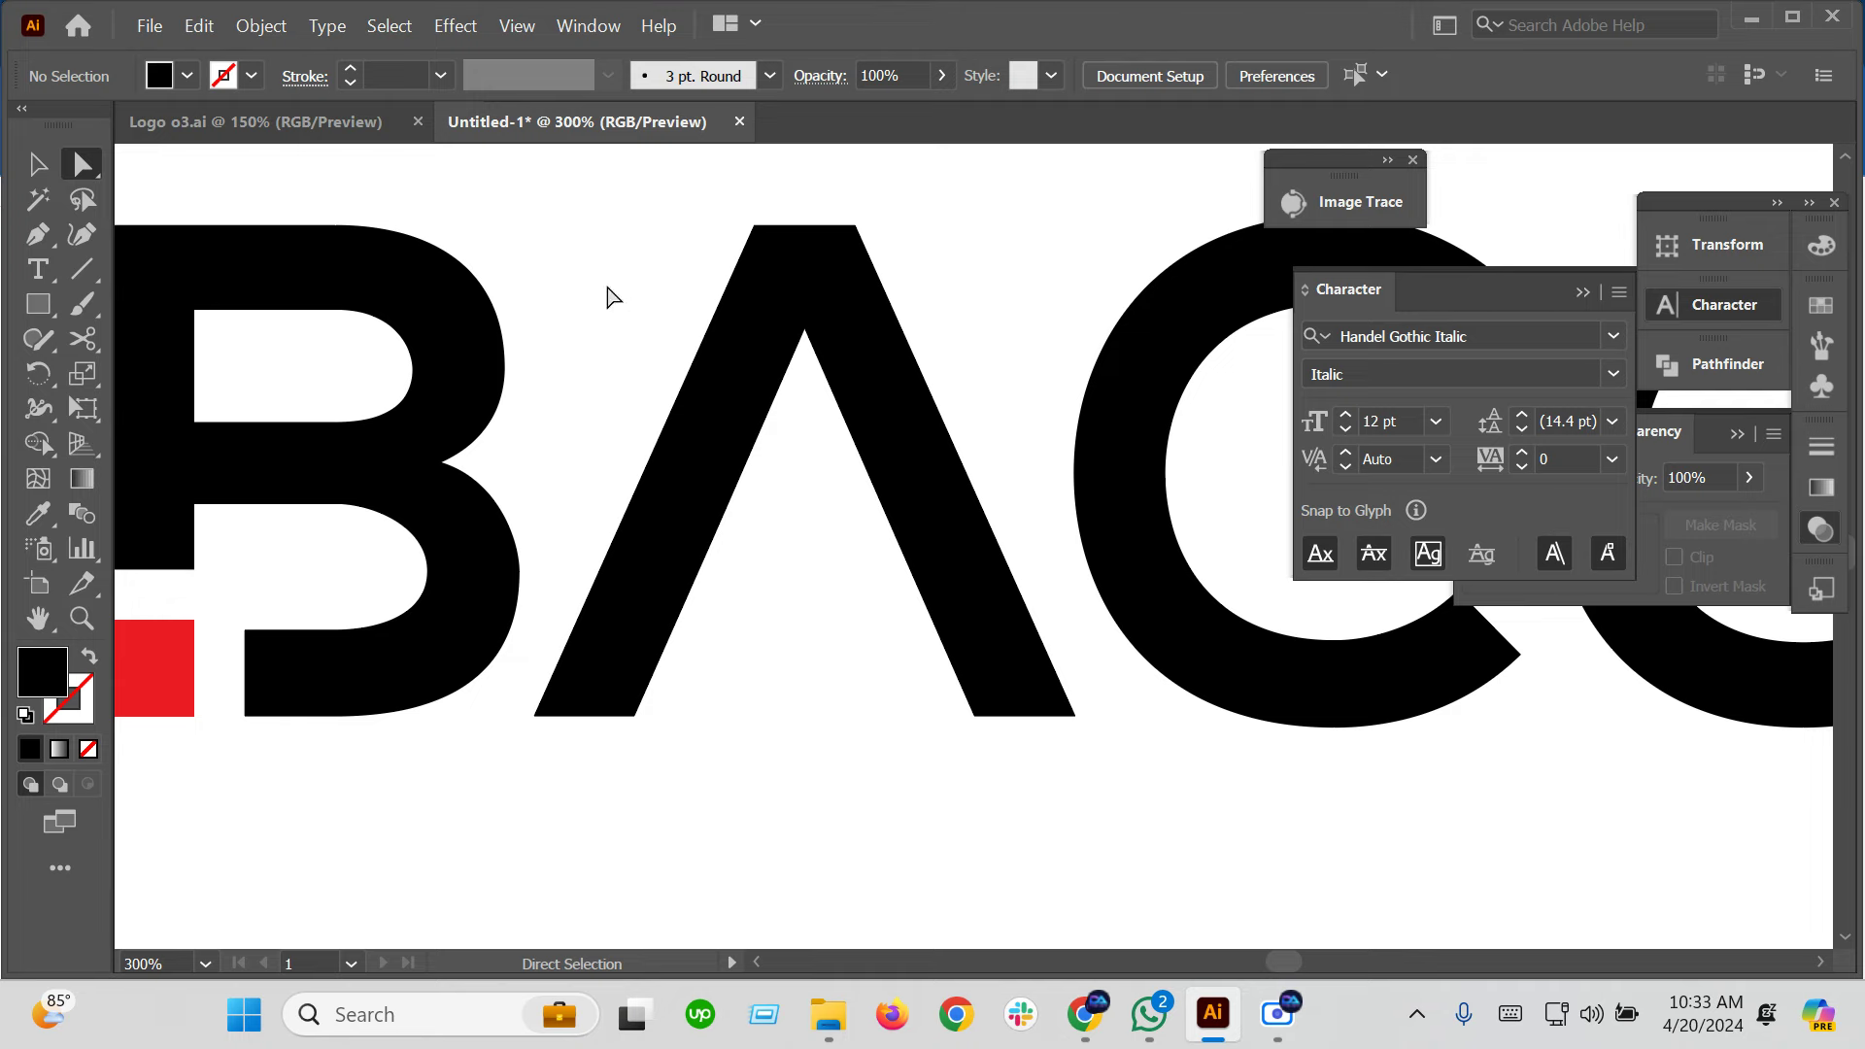
drag(608, 295, 842, 525)
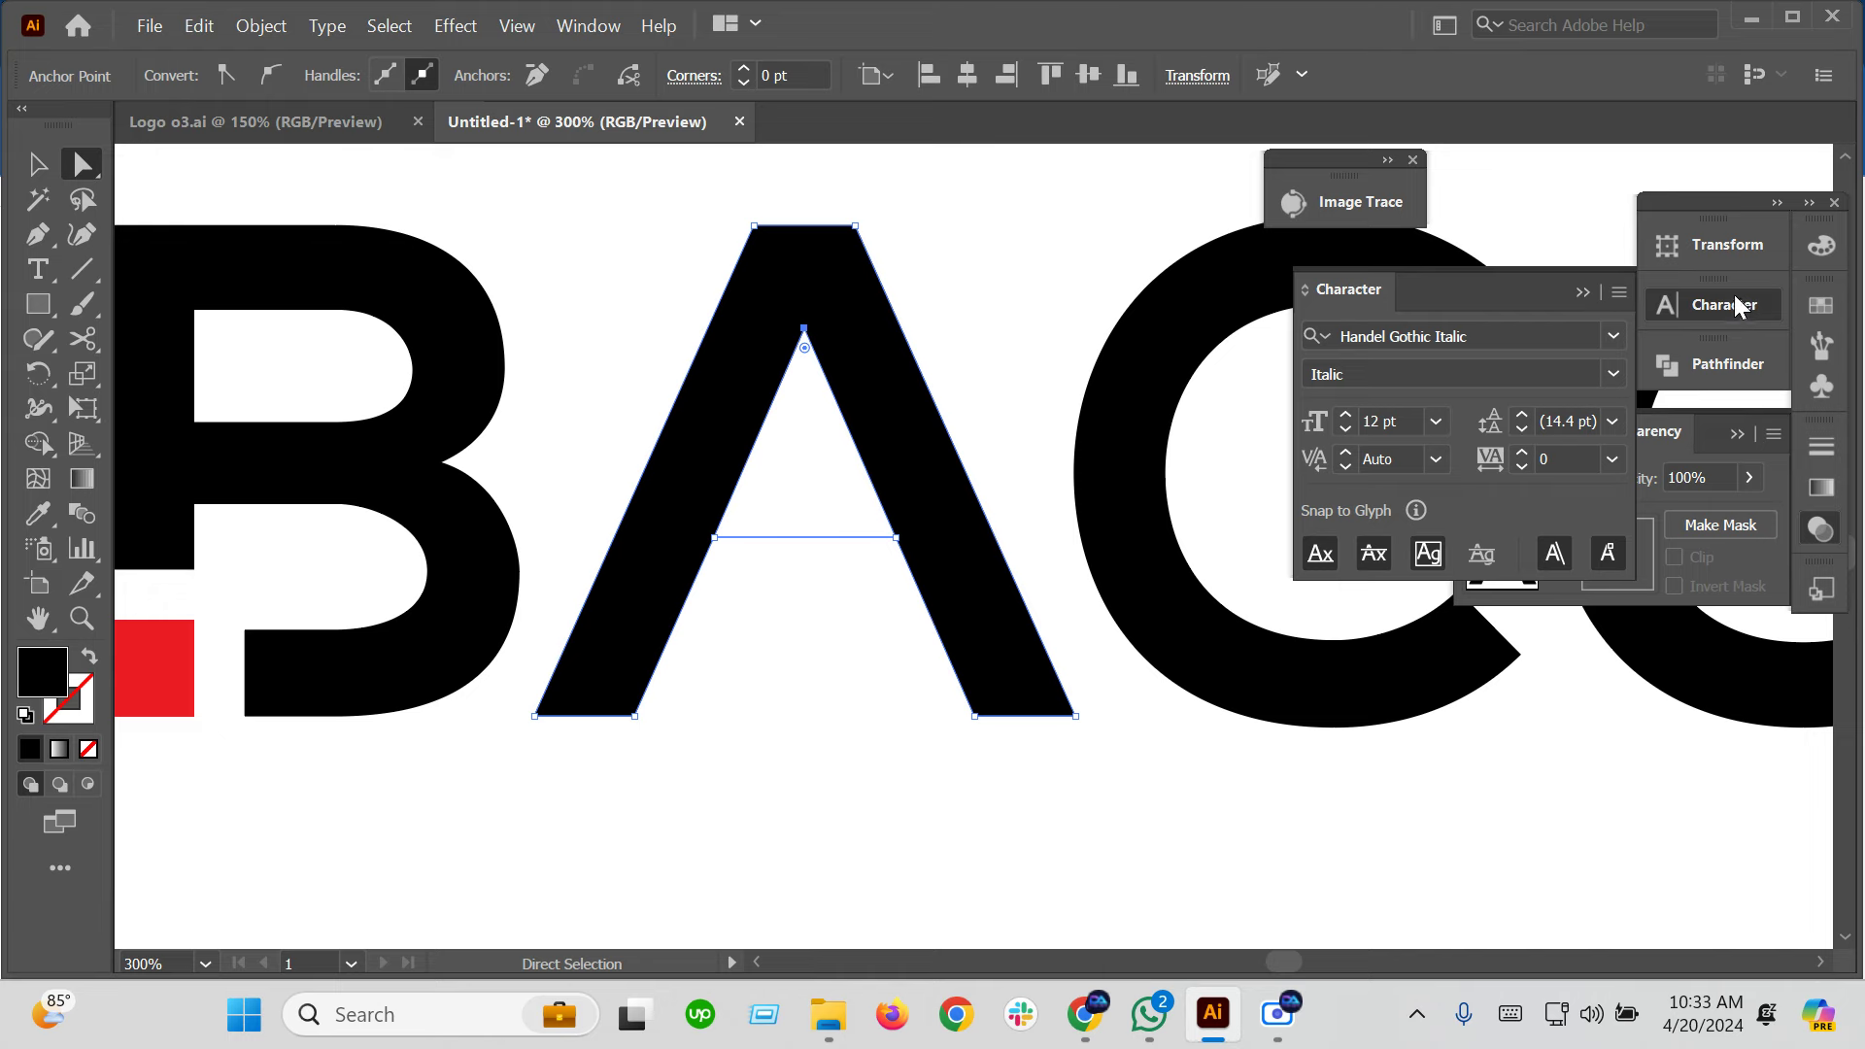
Ungroup the A and give it the red square's fill with the Eyedropper
click(1728, 364)
click(948, 626)
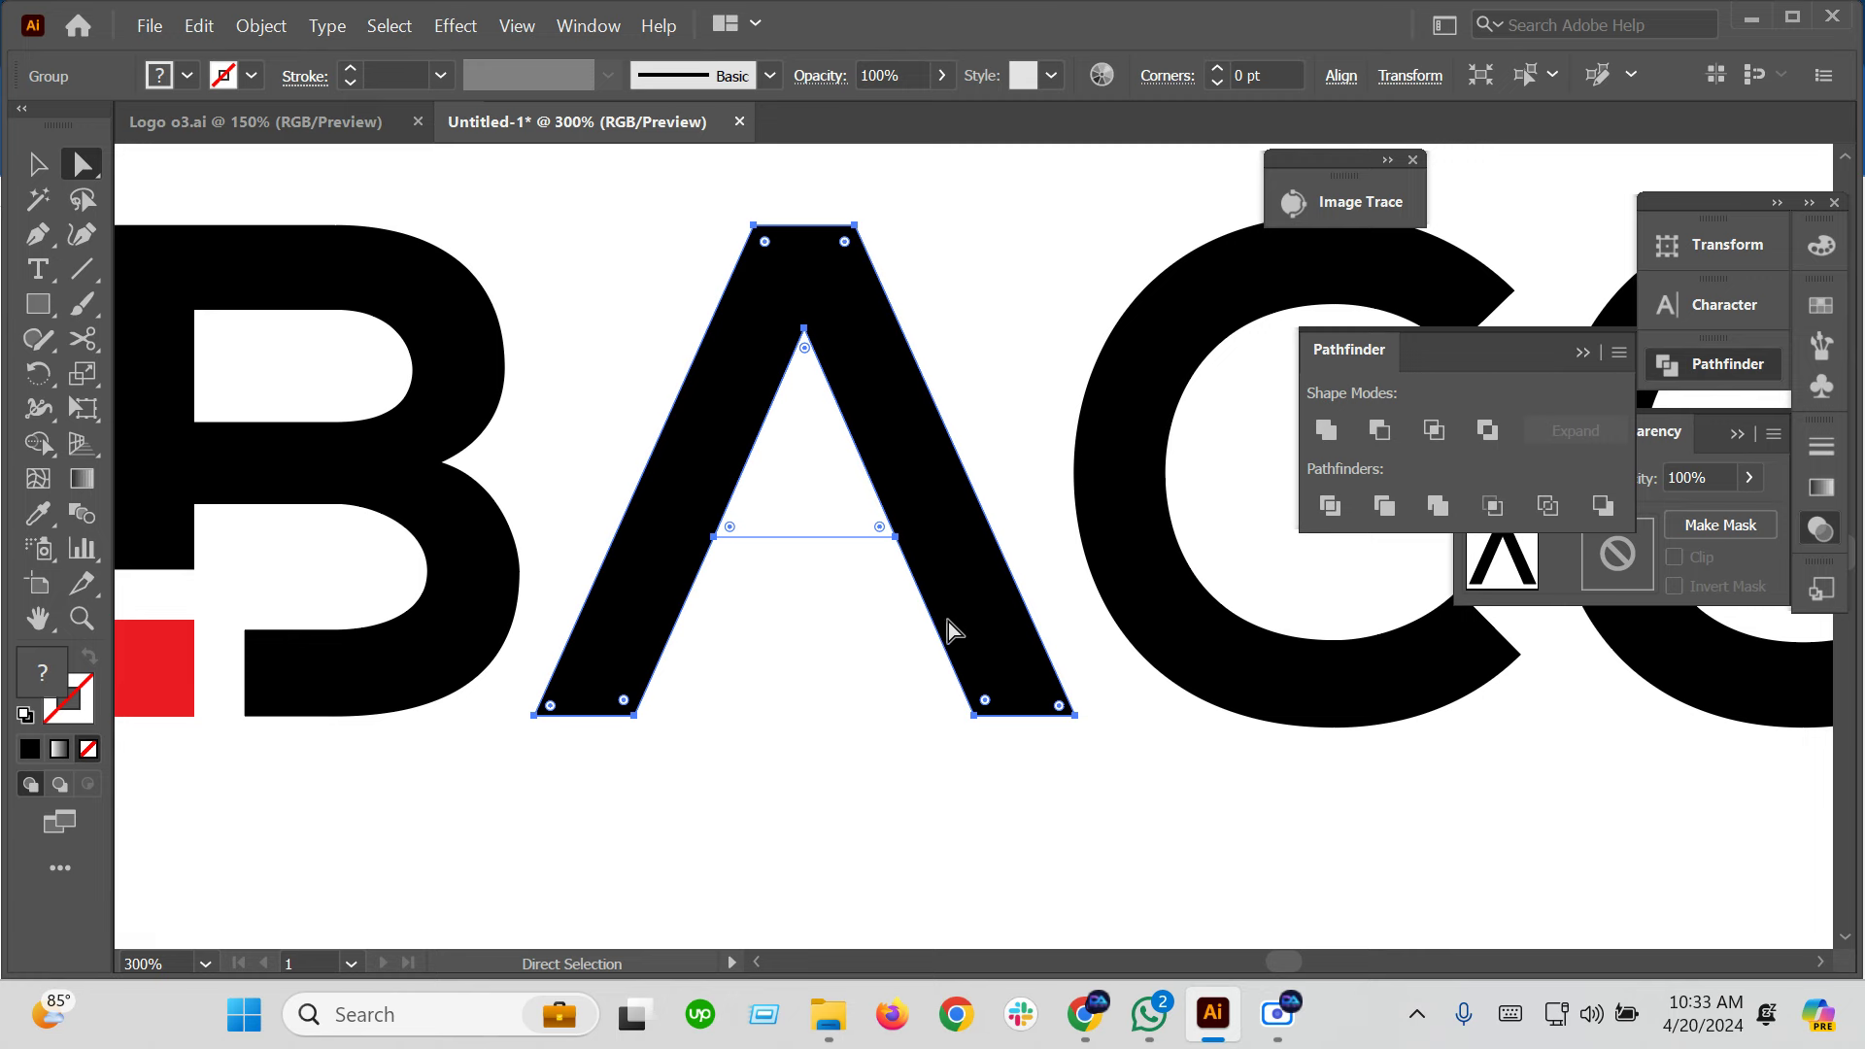
right_click(948, 625)
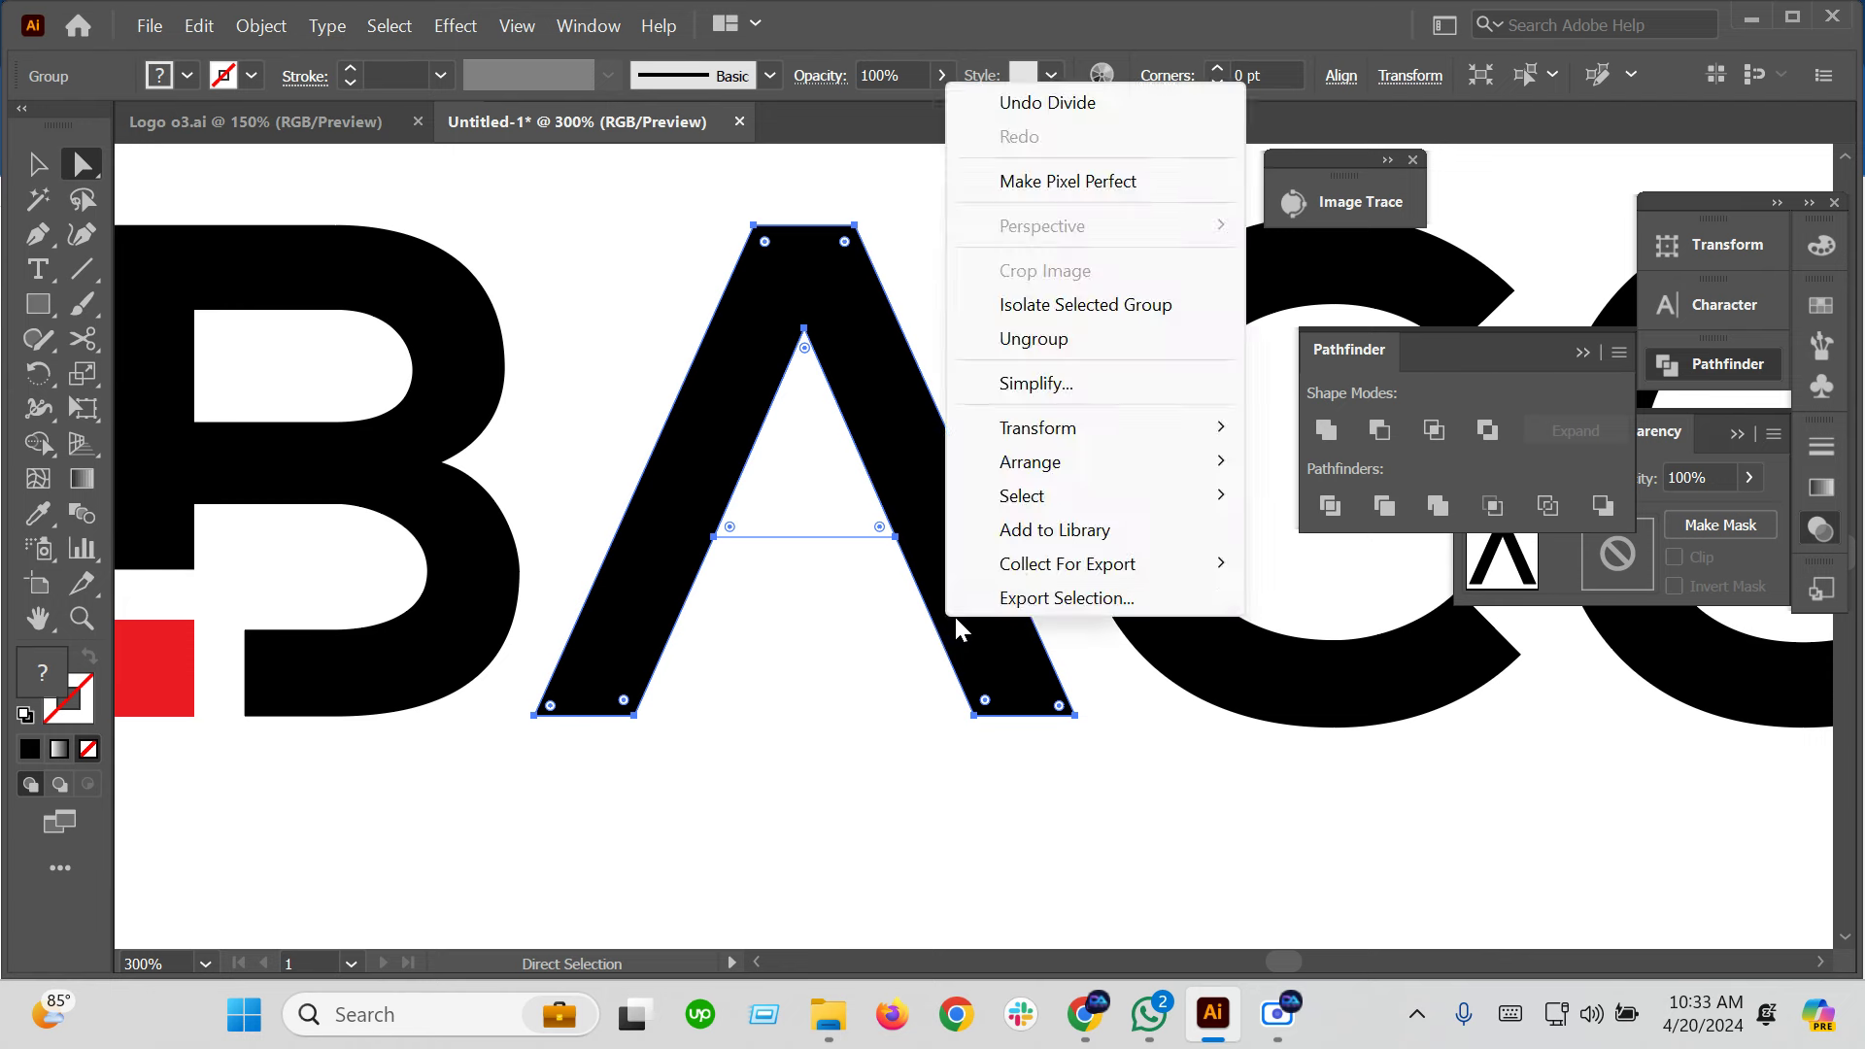
click(1038, 339)
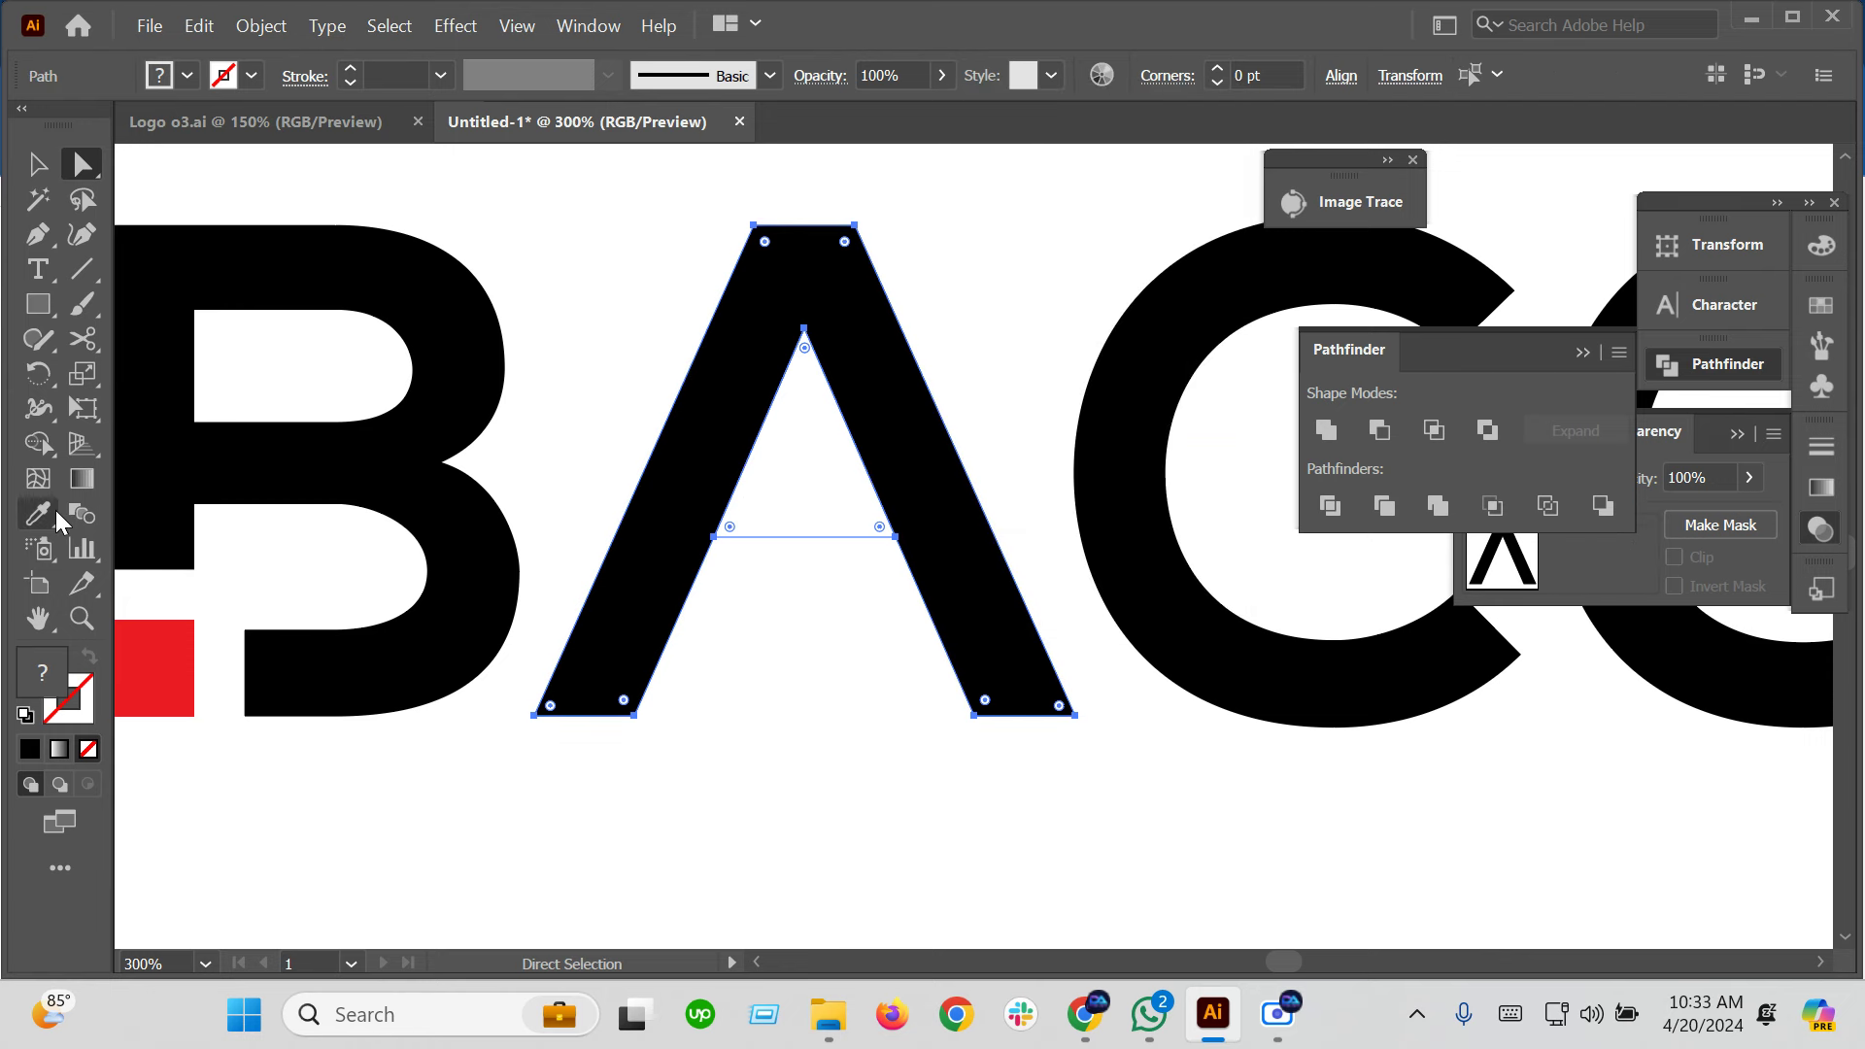
click(38, 514)
click(177, 649)
click(36, 168)
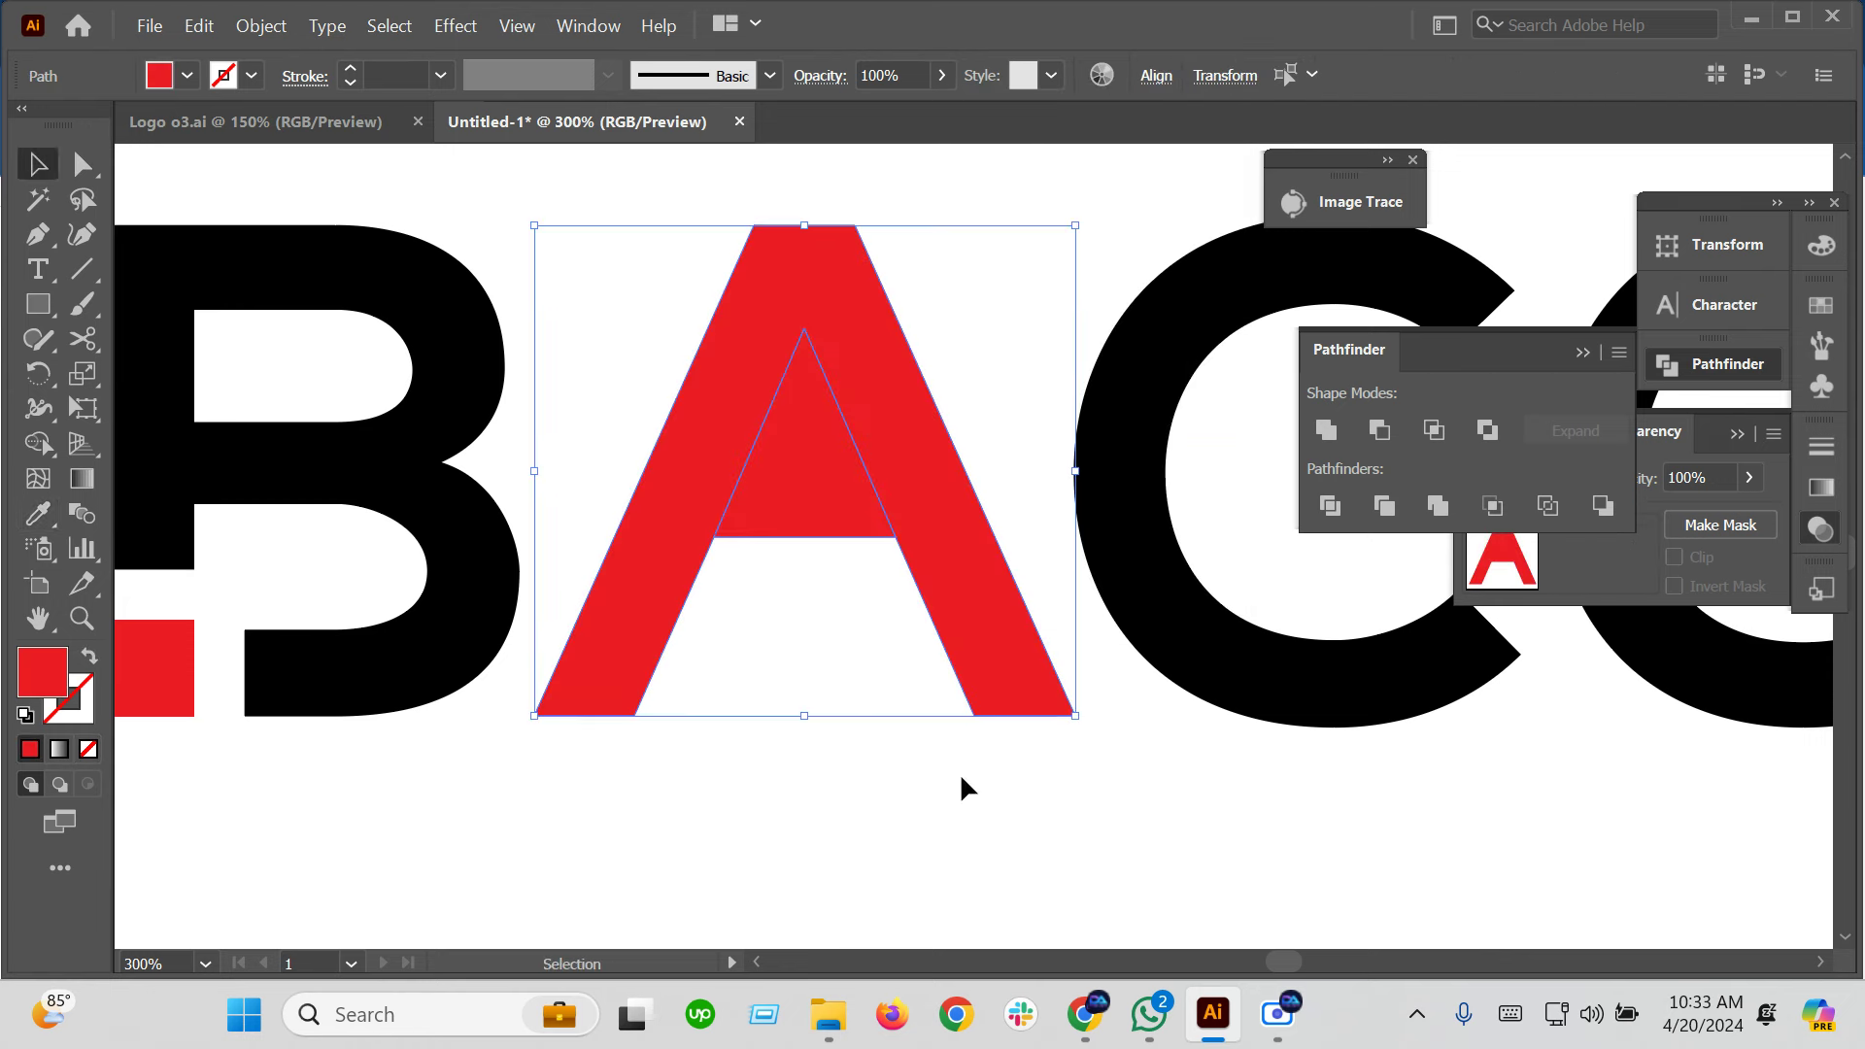
click(960, 772)
Bottom-align the inner triangle with the A so it sits on the baseline
click(866, 493)
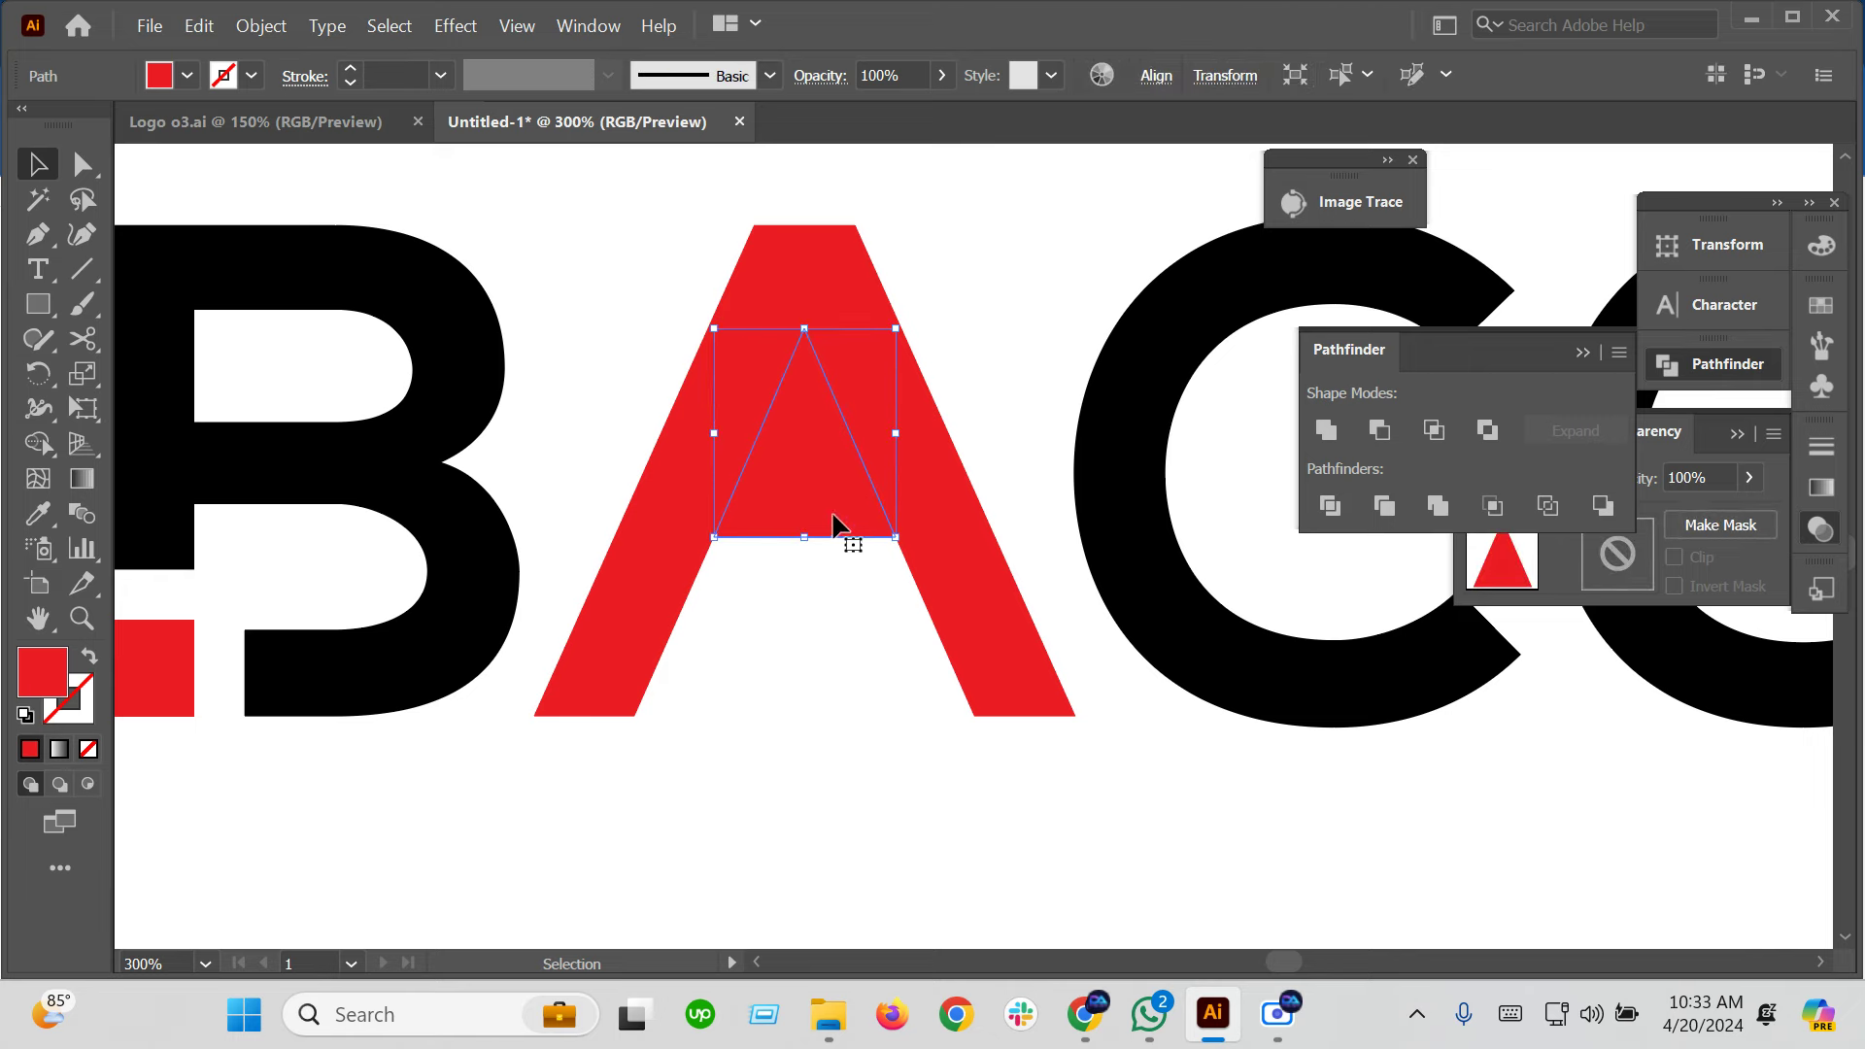
drag(833, 515, 839, 719)
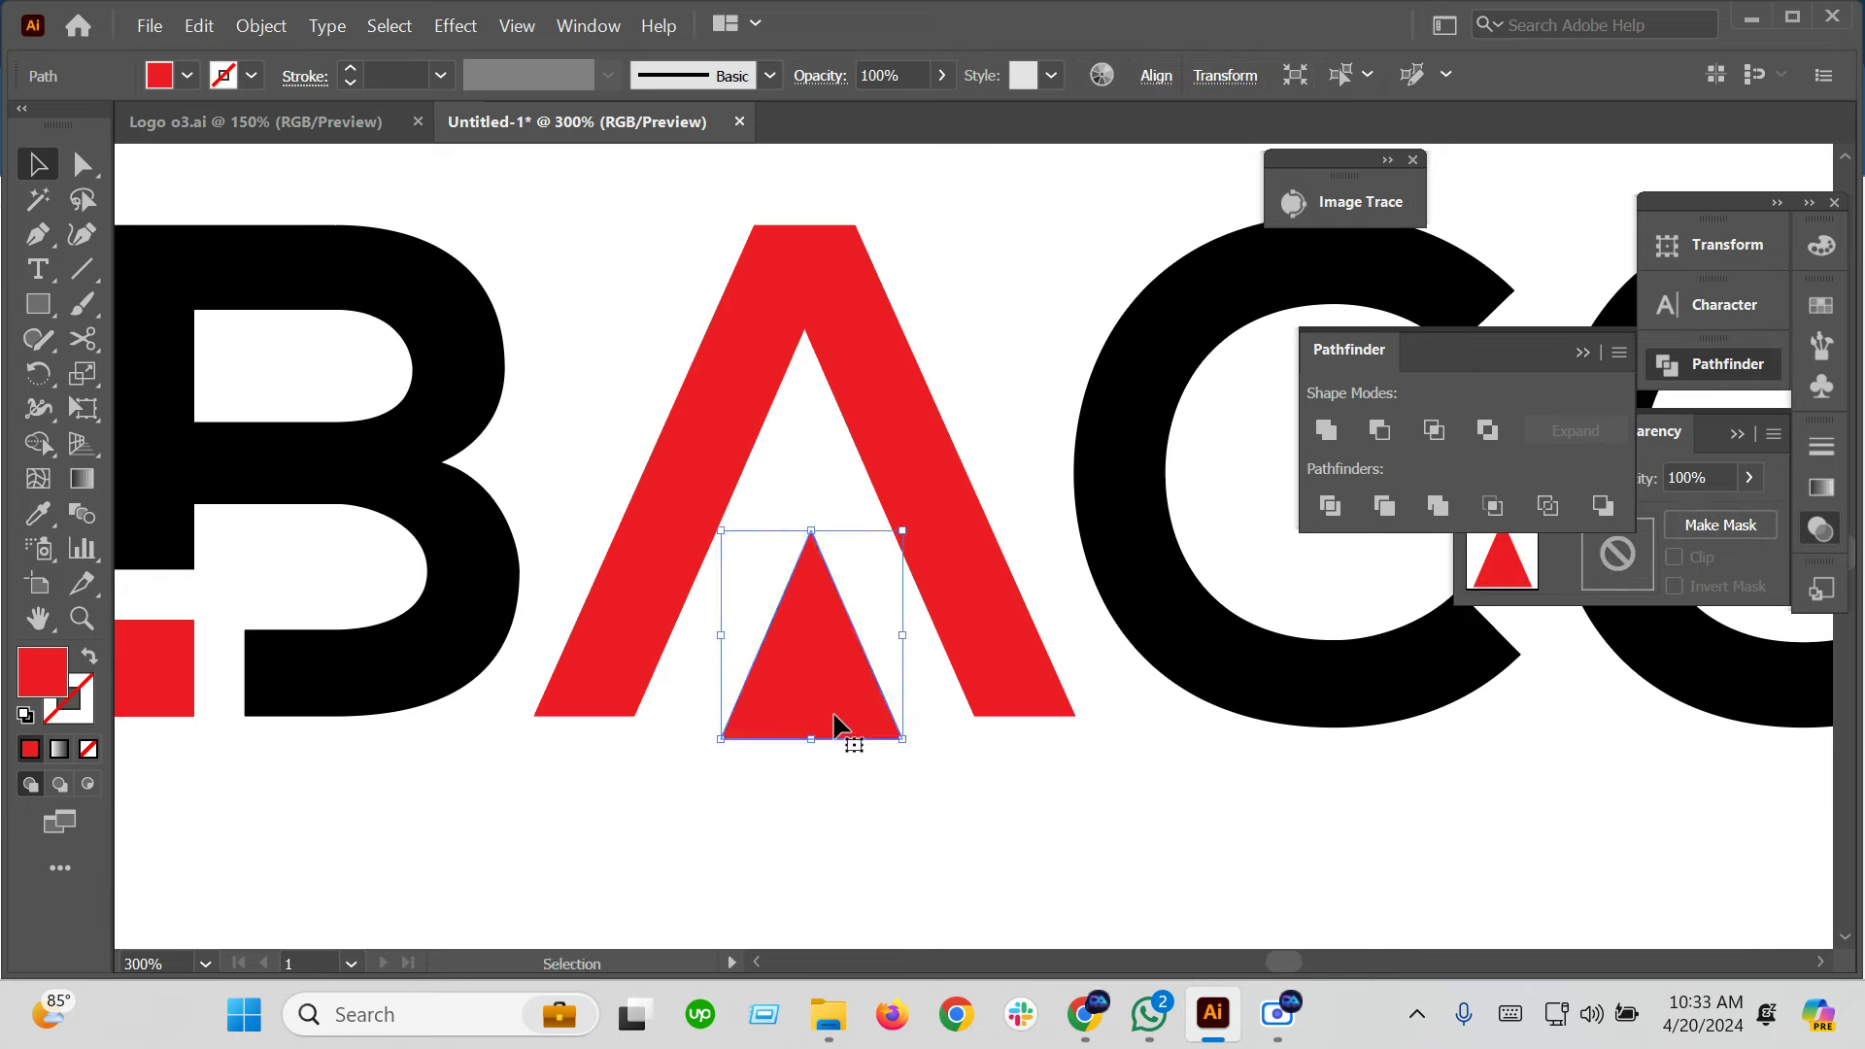
key(ctrl+z)
click(950, 608)
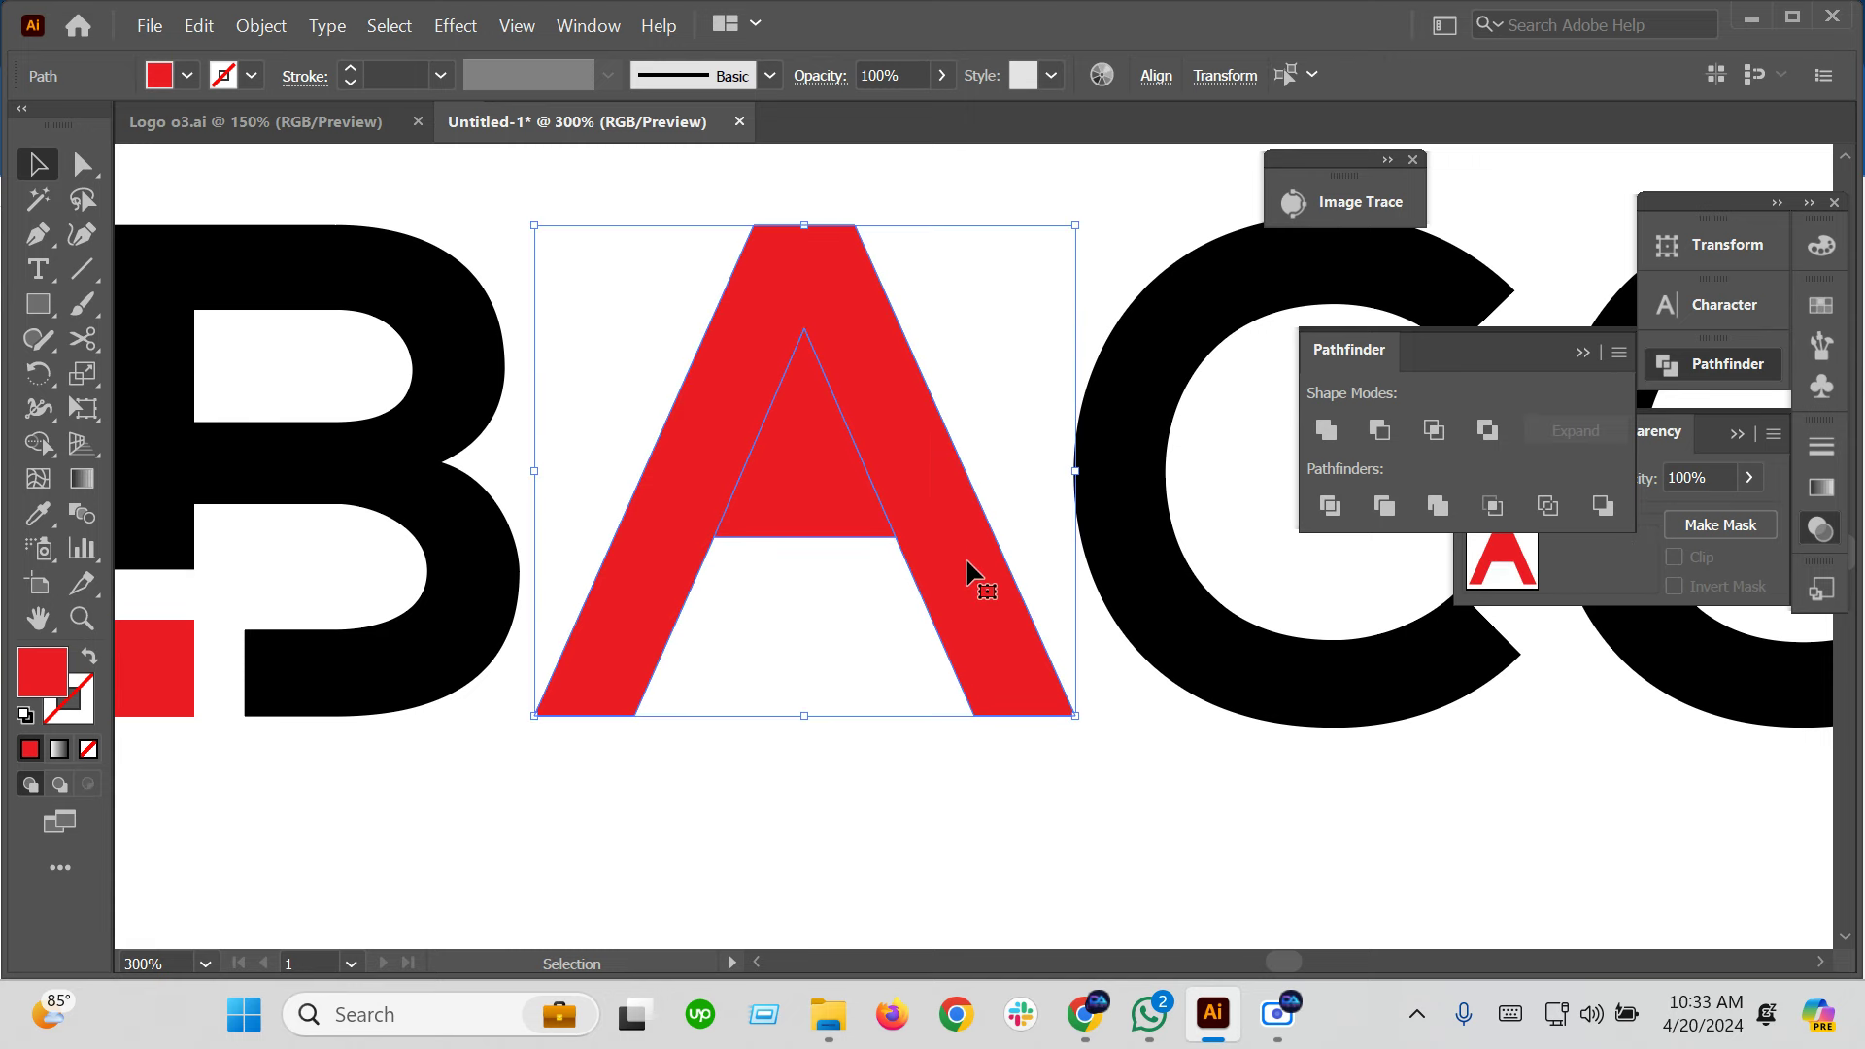
click(967, 568)
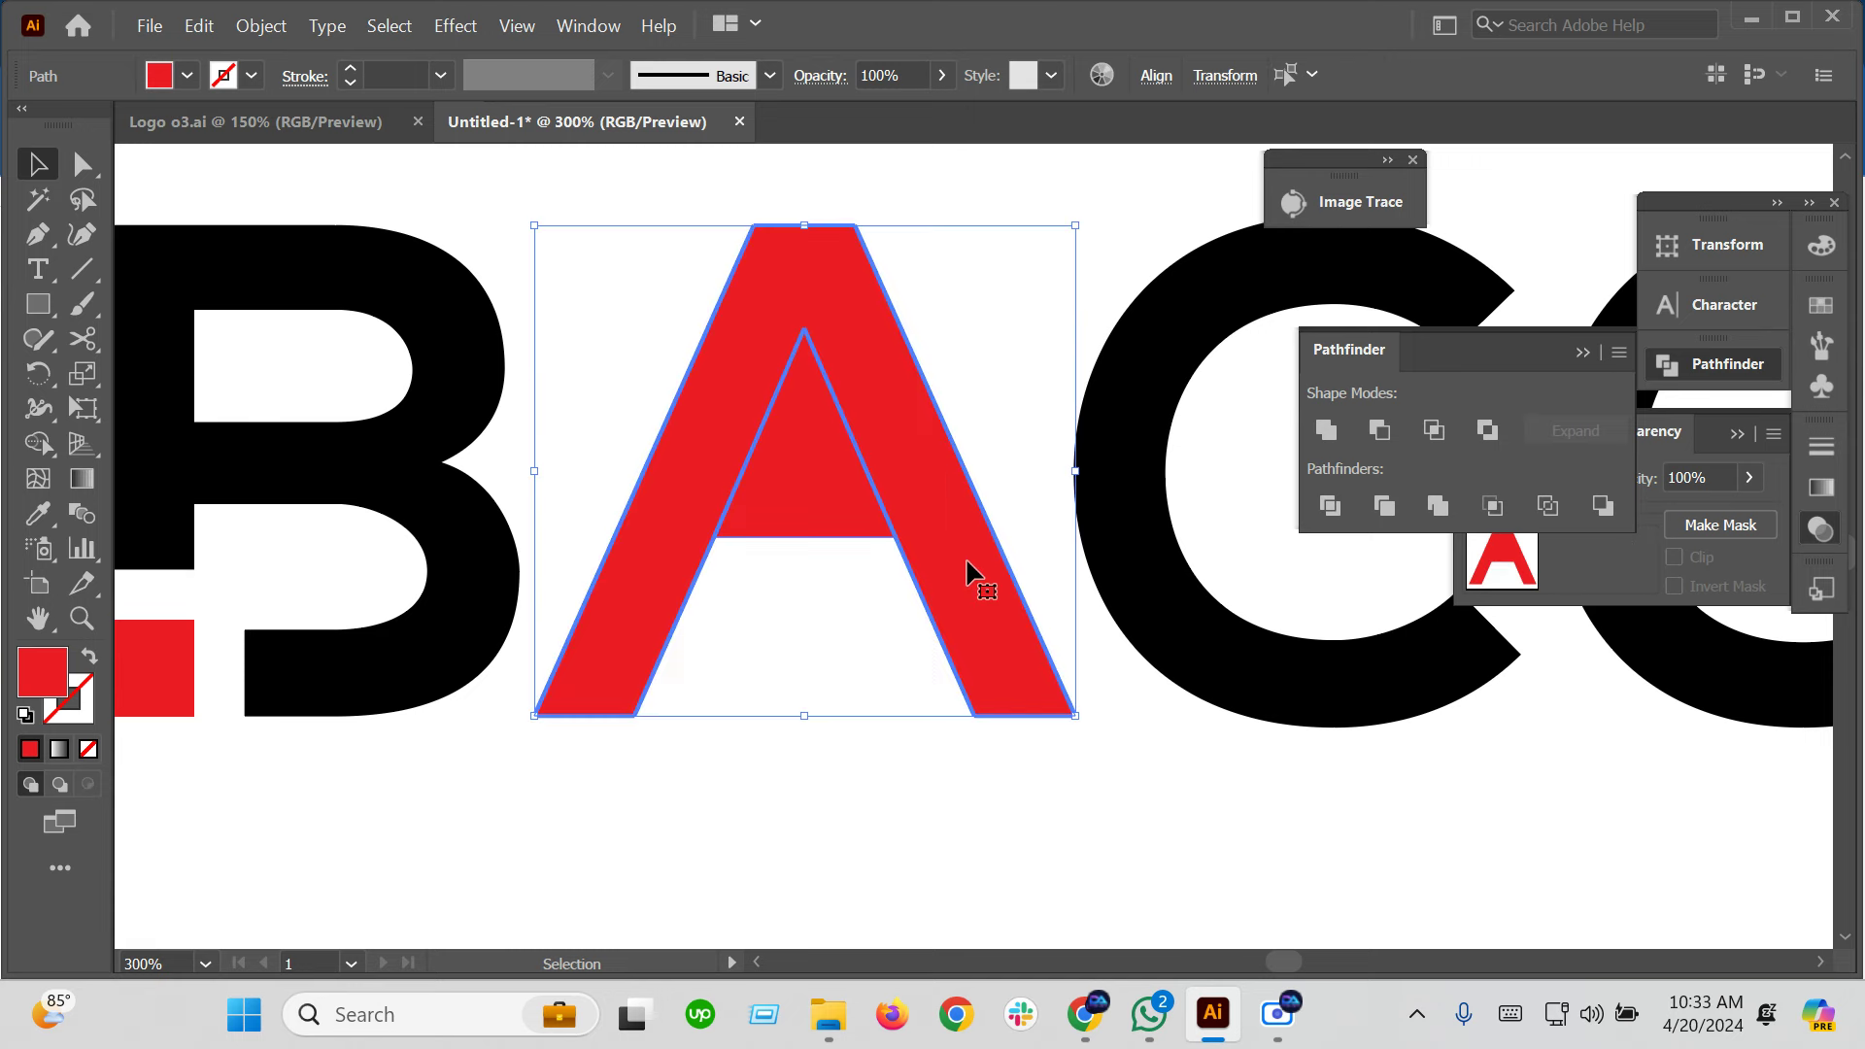
click(1156, 76)
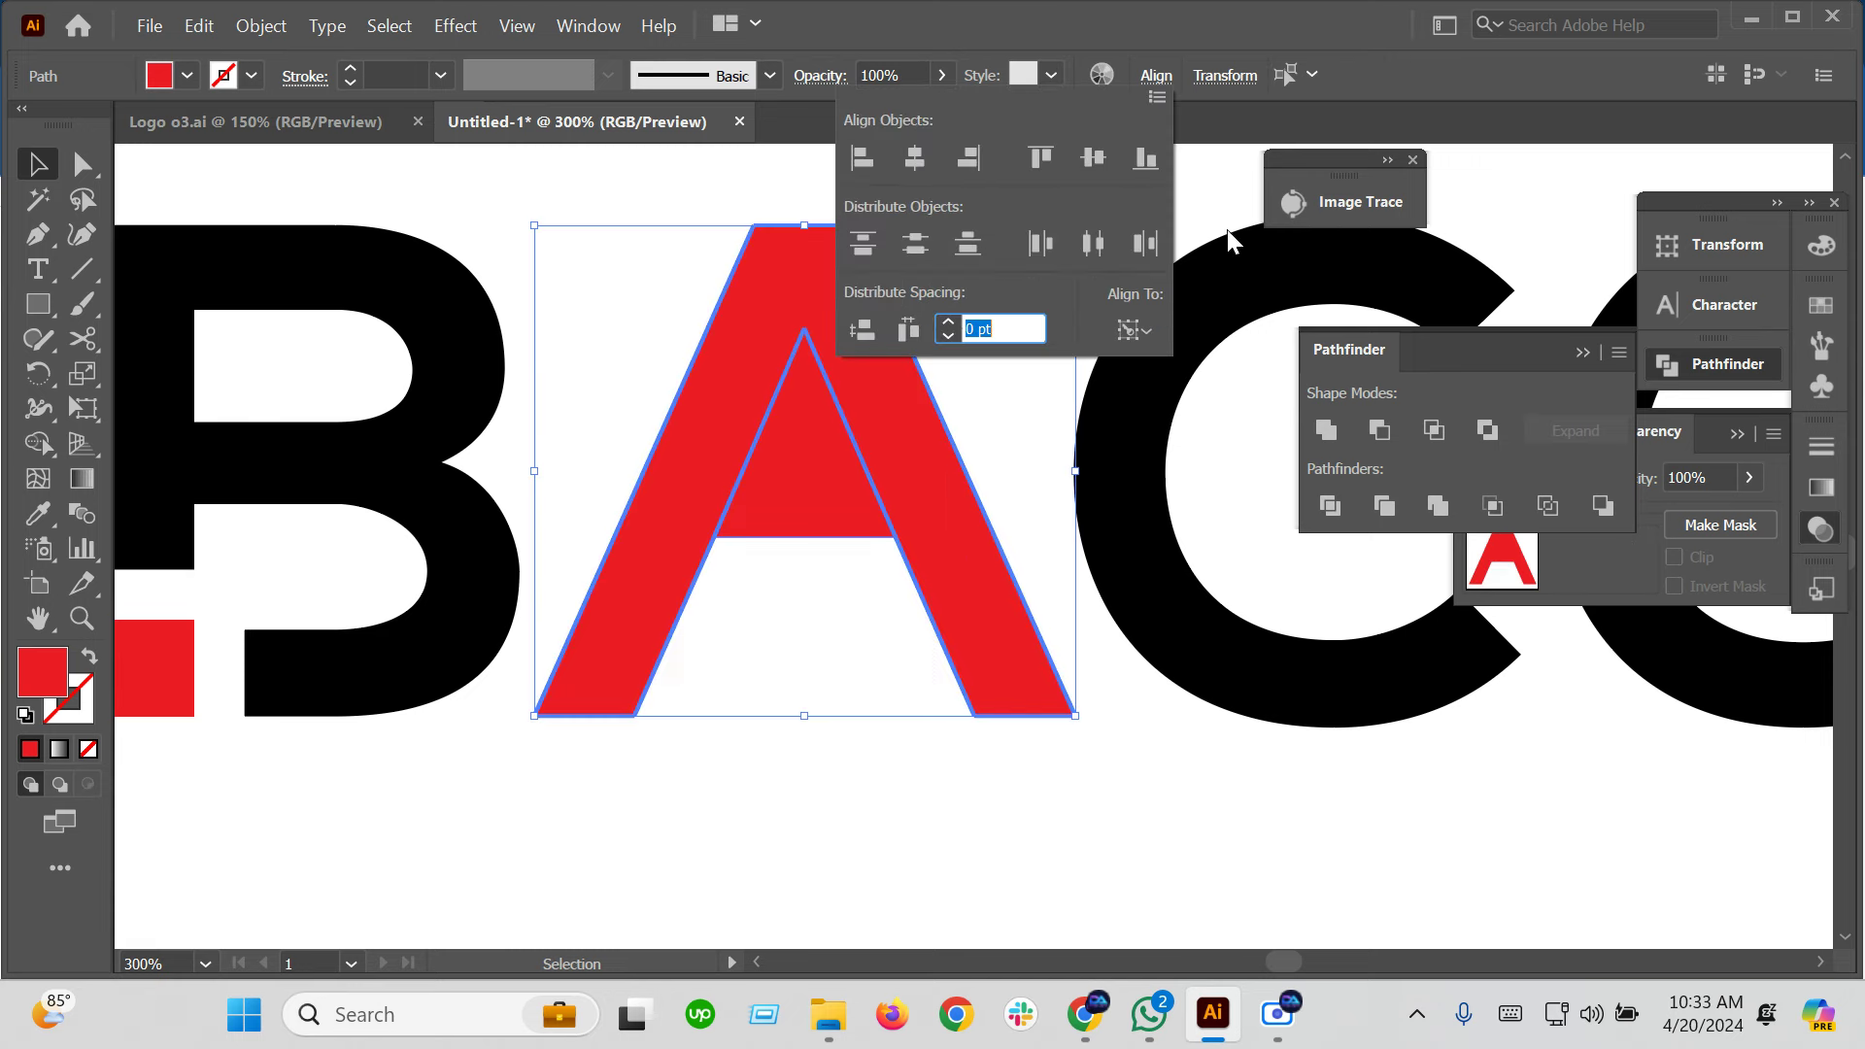
click(1143, 165)
scroll(915, 796, down, 4)
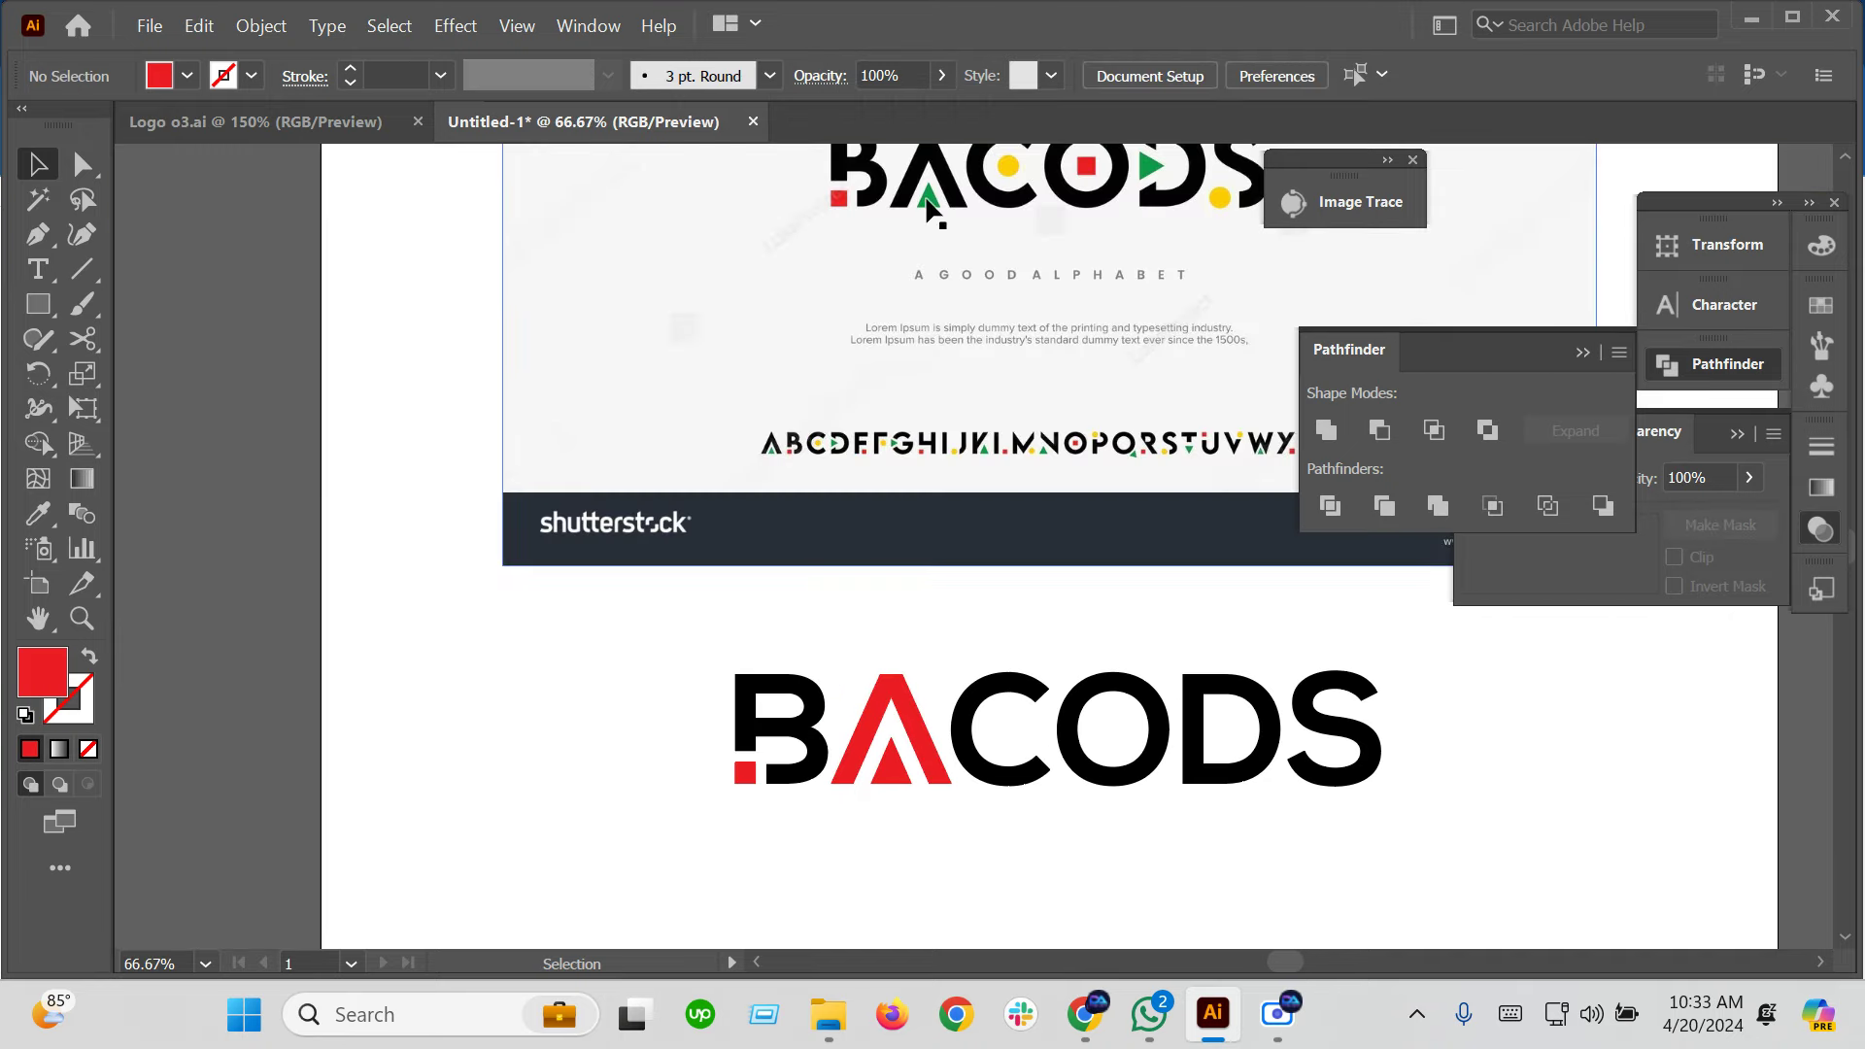
scroll(1011, 573, right, 2)
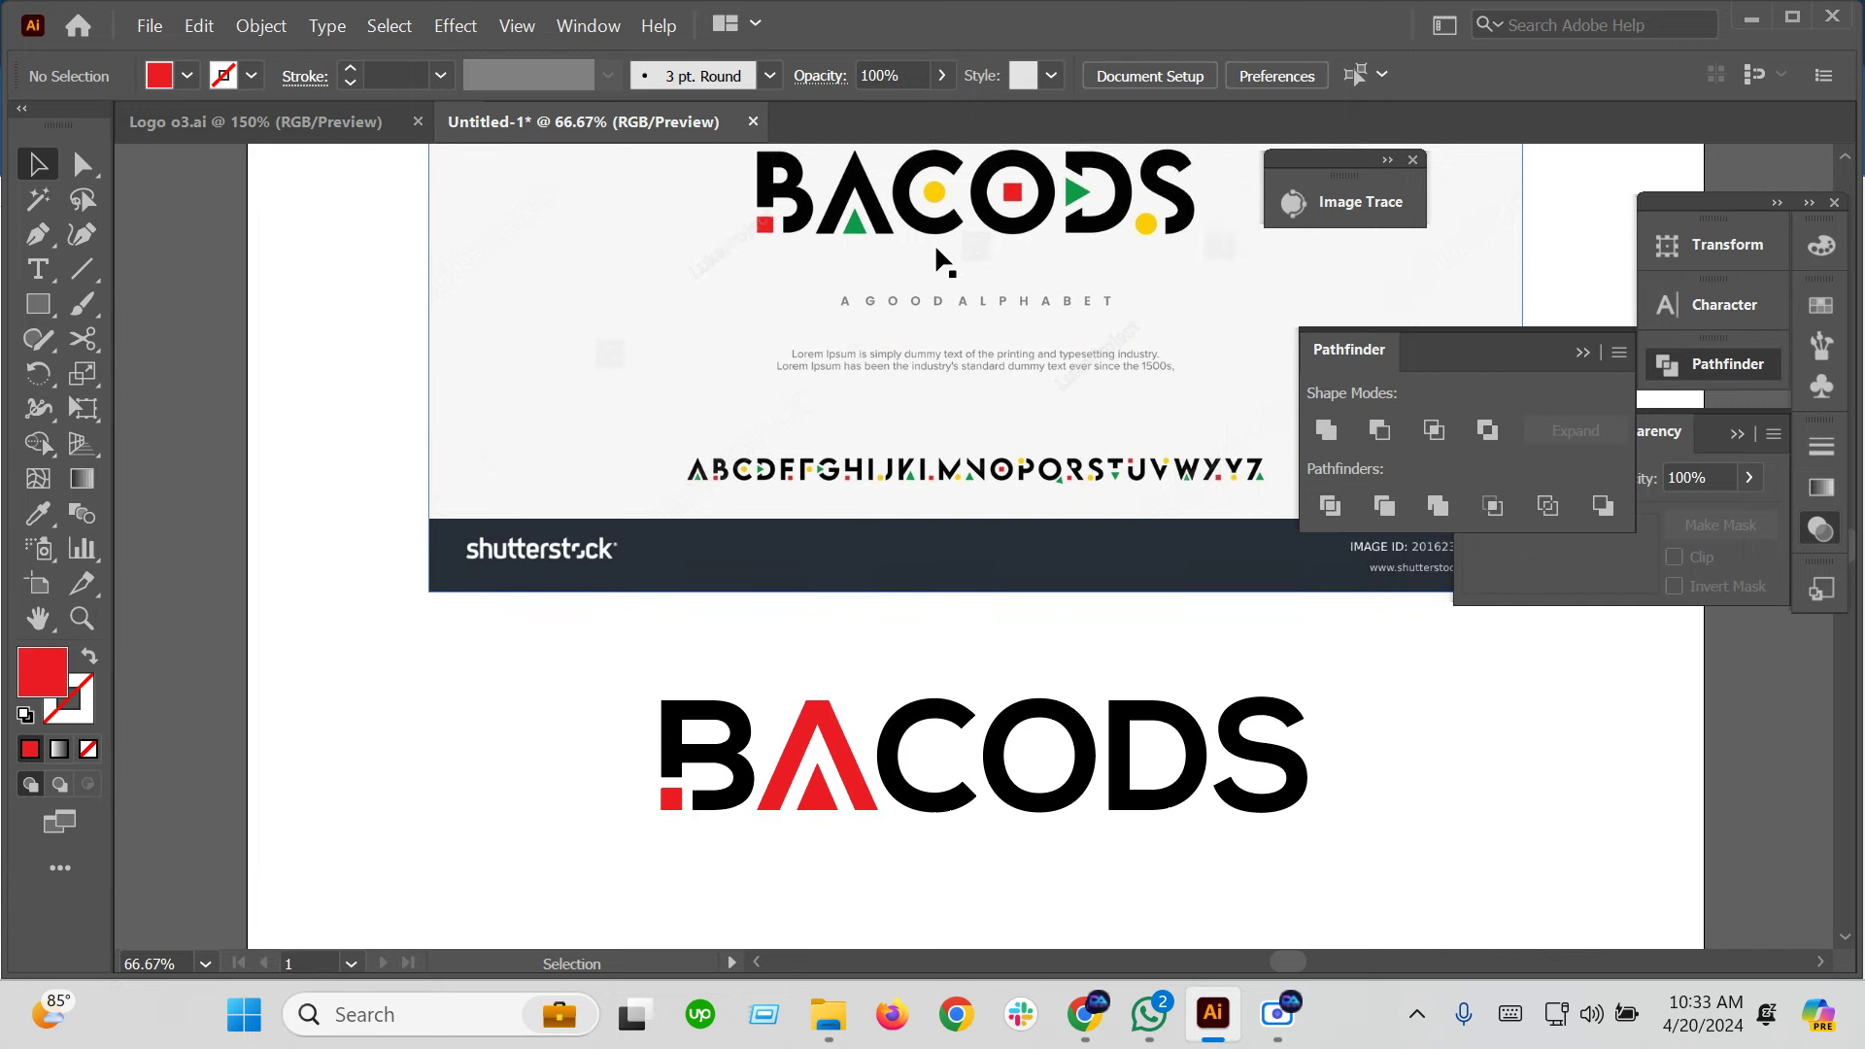
scroll(904, 194, up, 2)
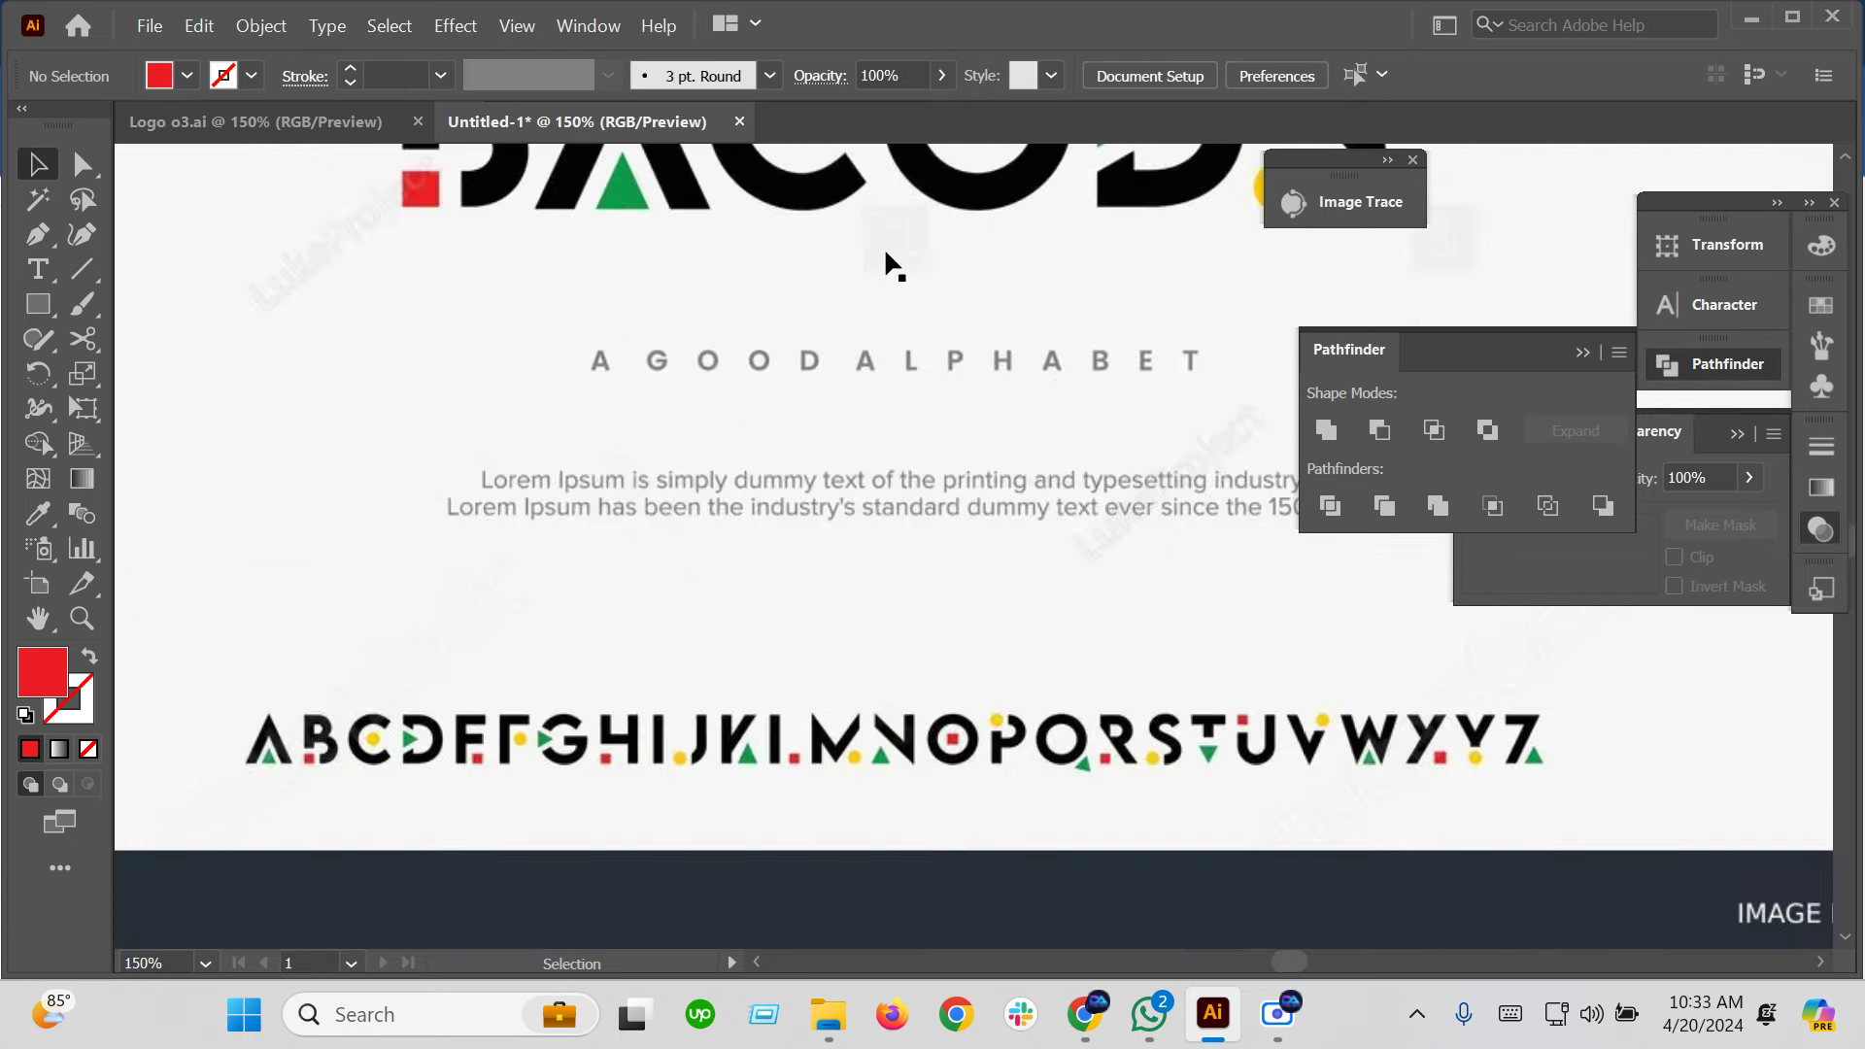
scroll(845, 452, up, 1)
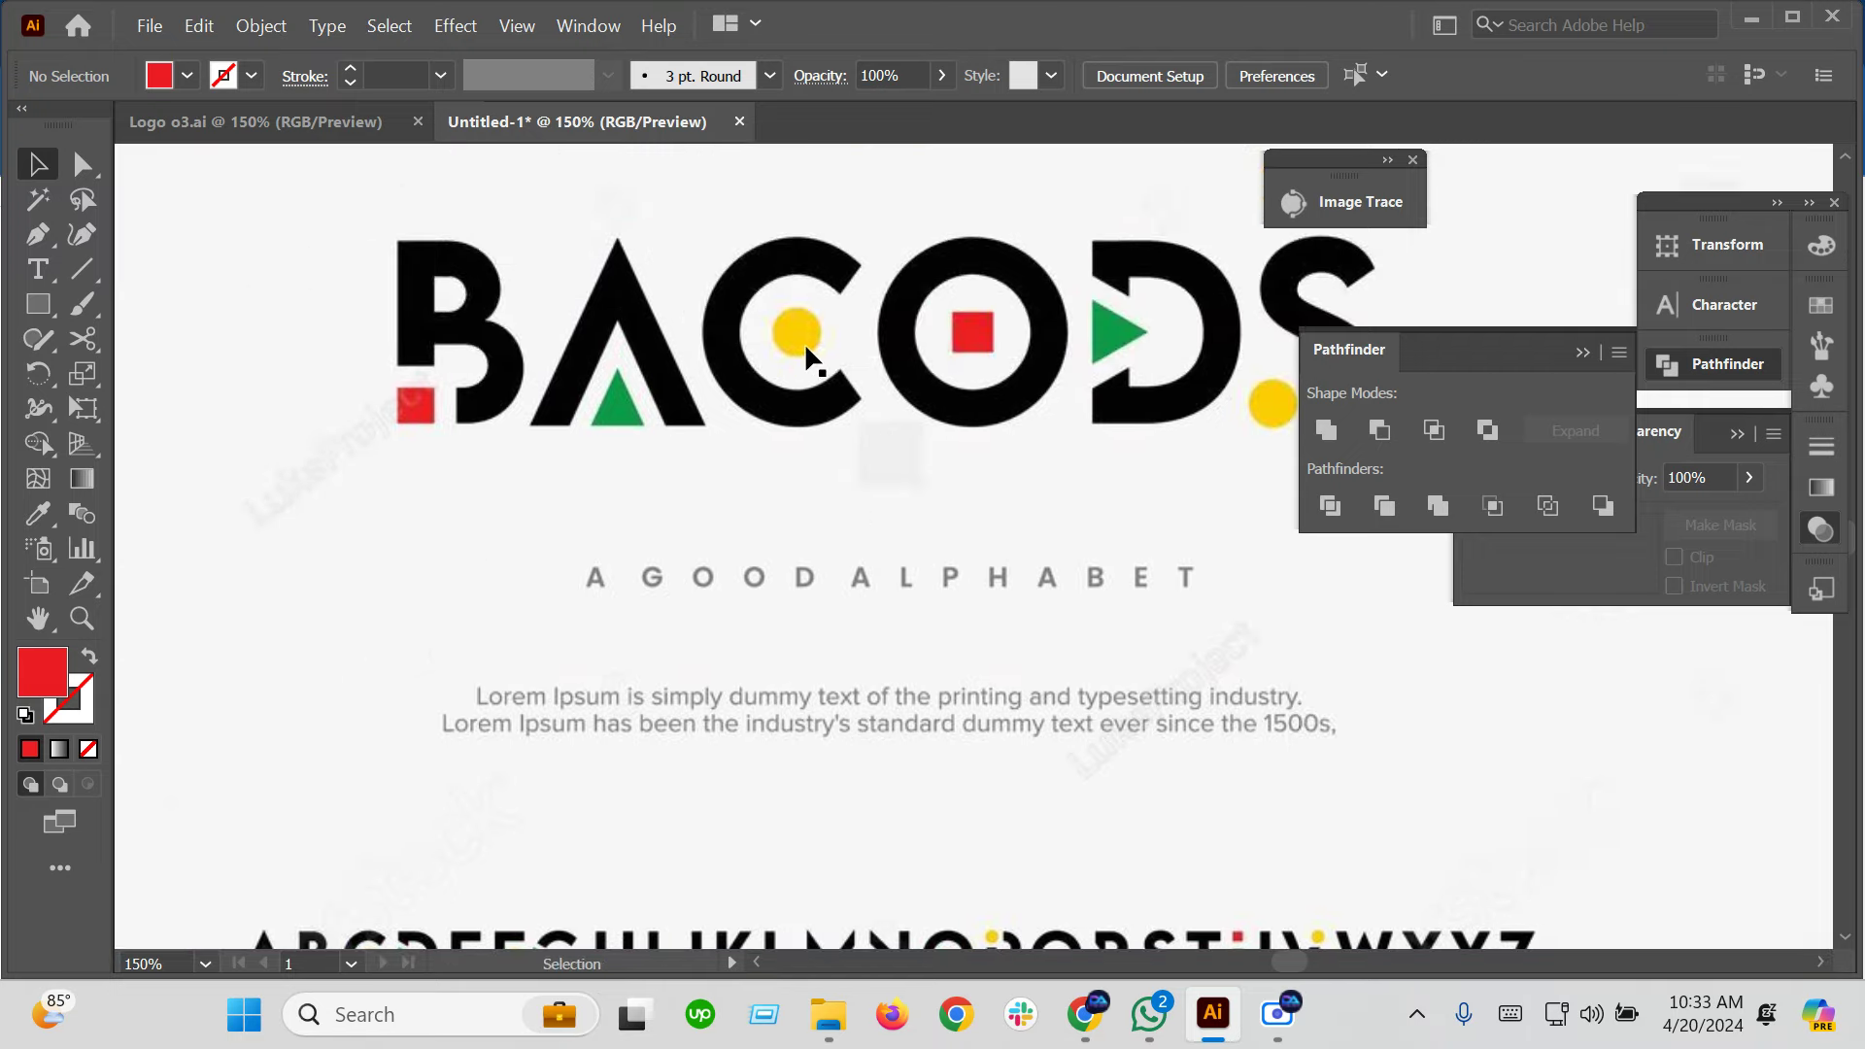
scroll(805, 342, down, 3)
scroll(820, 754, down, 3)
scroll(812, 777, up, 3)
drag(812, 778, 738, 632)
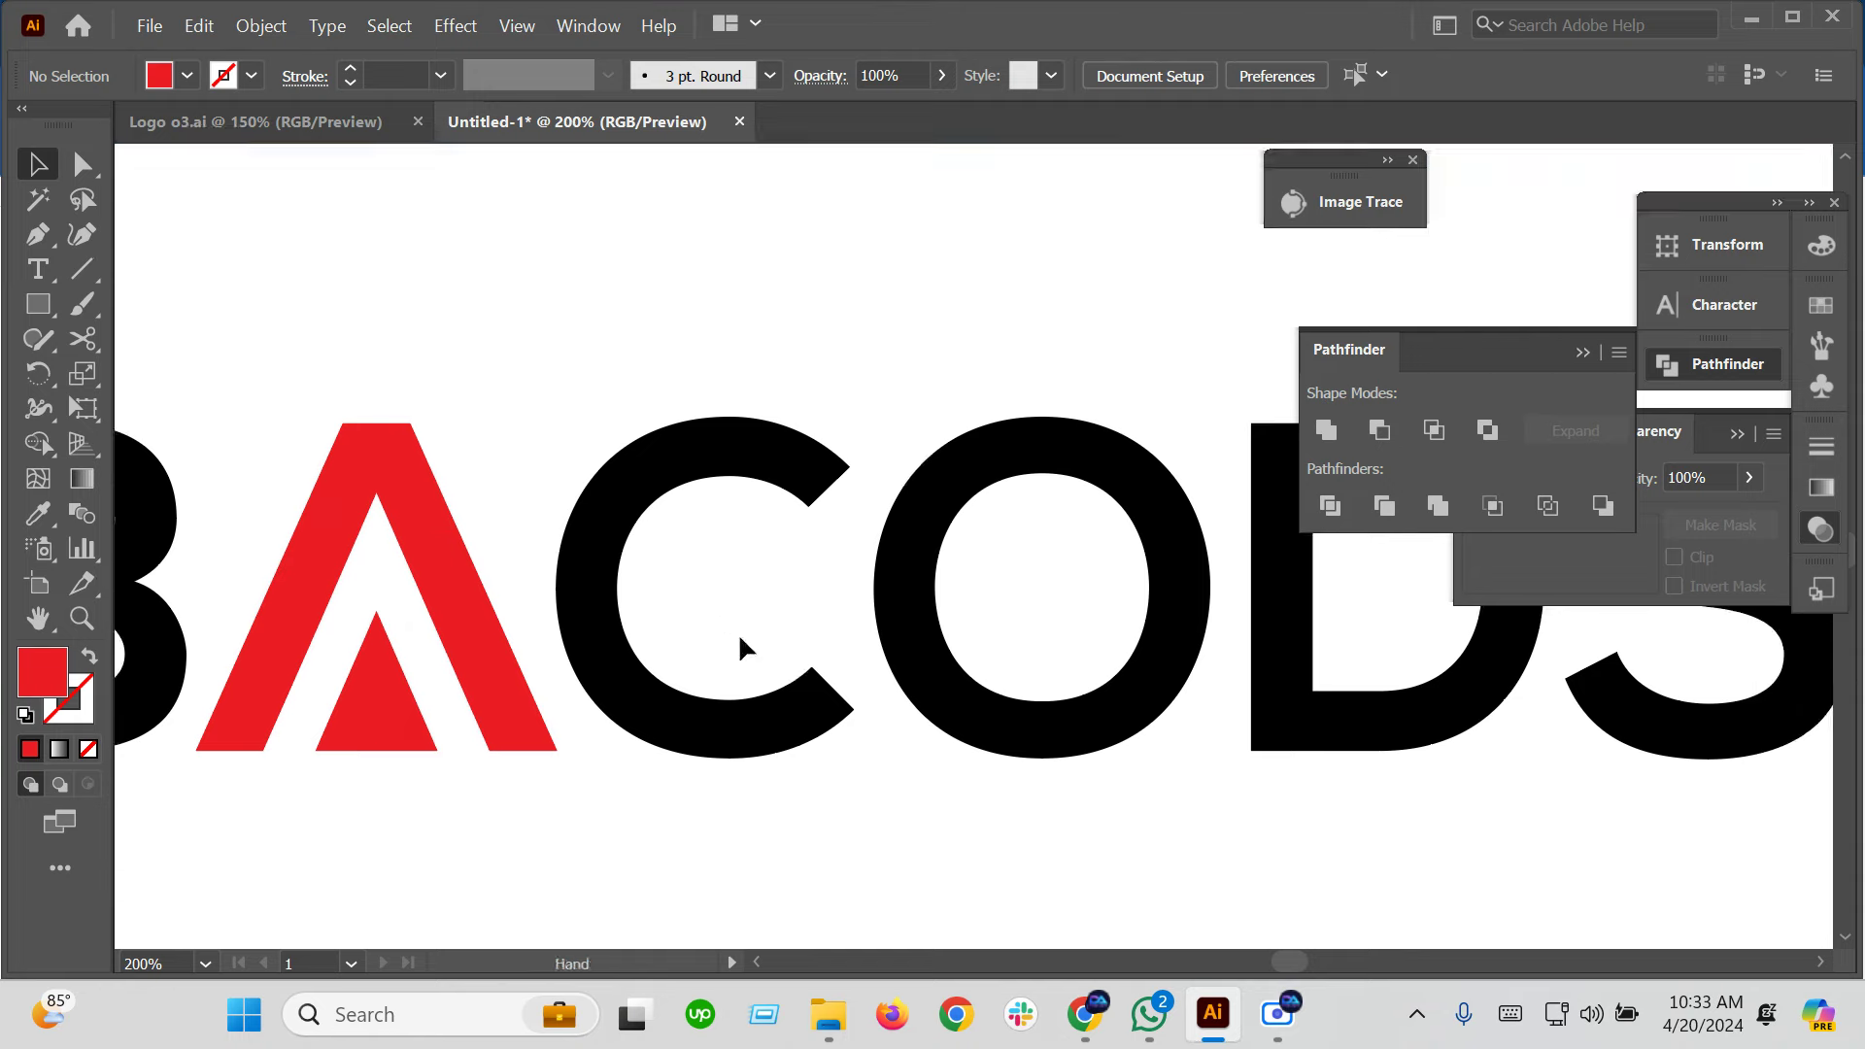
right_click(39, 269)
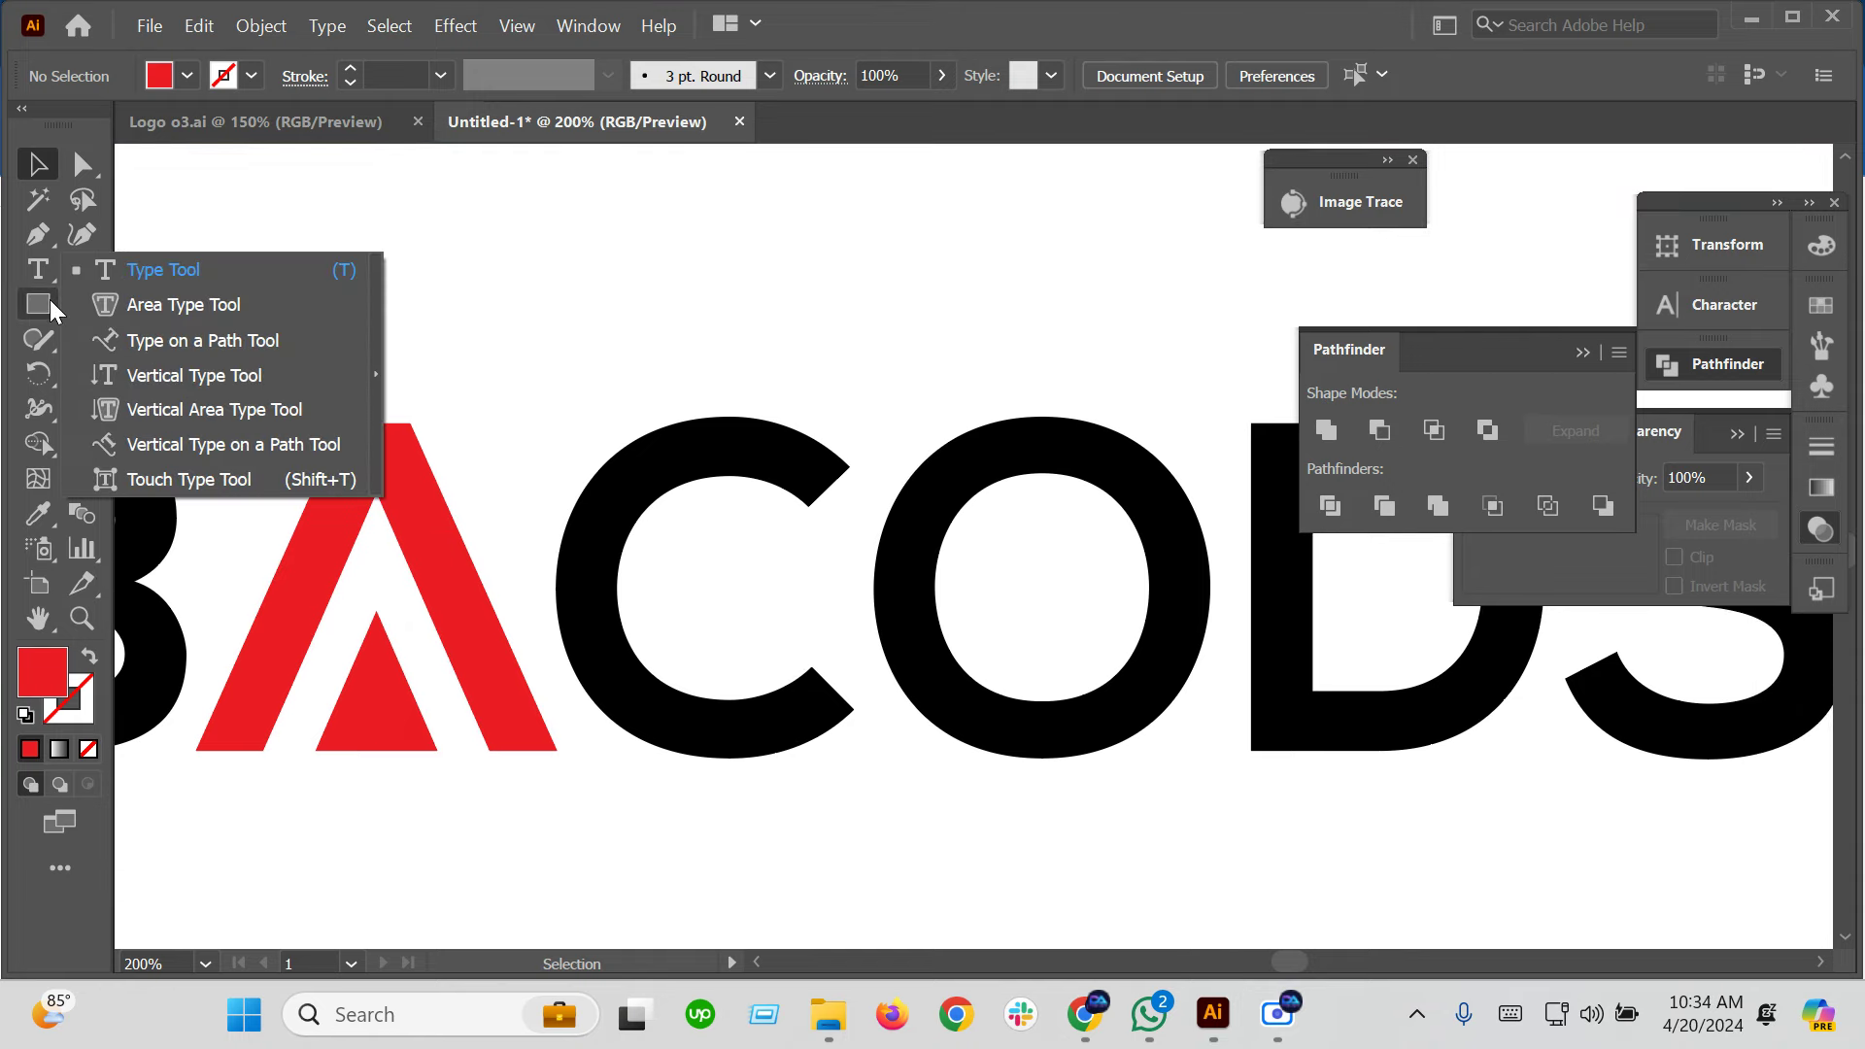
Draw a small red circle inside the C with the Ellipse tool
right_click(41, 304)
click(132, 375)
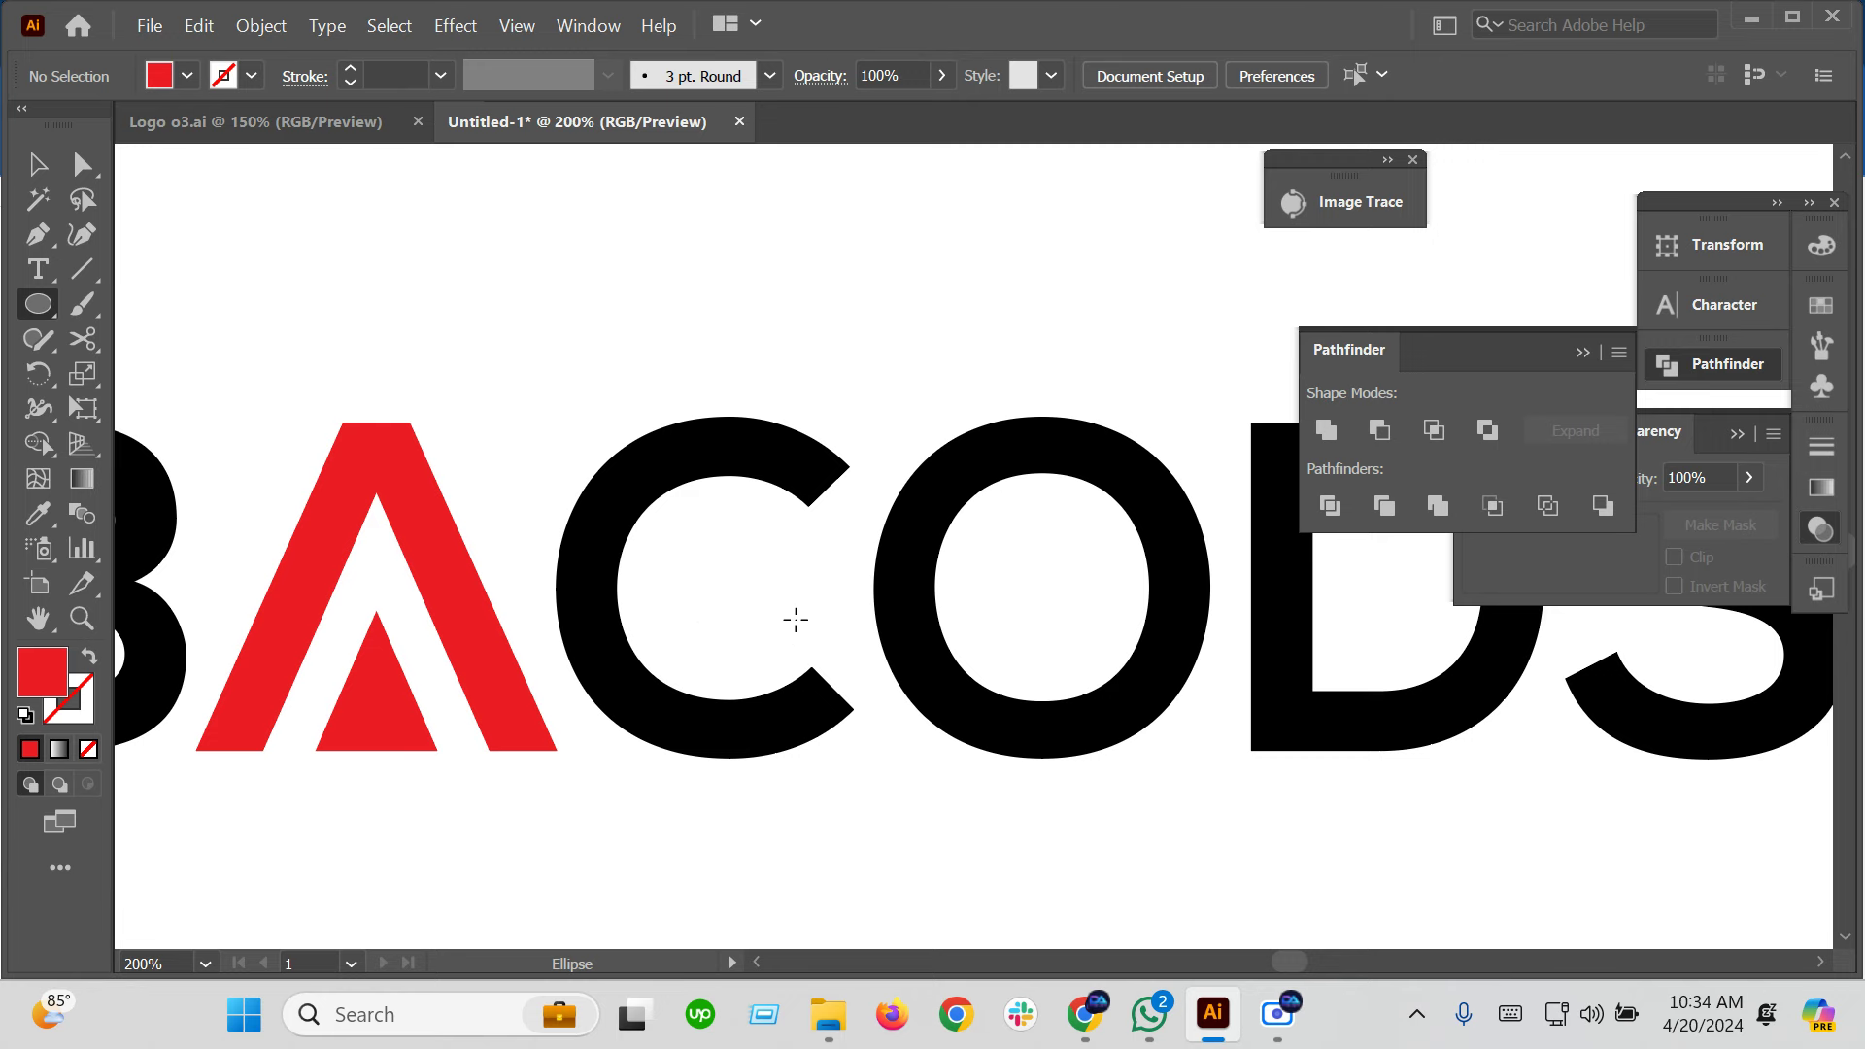
mouse_move(720, 587)
mouse_down()
mouse_move(753, 631)
mouse_move(737, 618)
mouse_up()
key(v)
key(ctrl+plus)
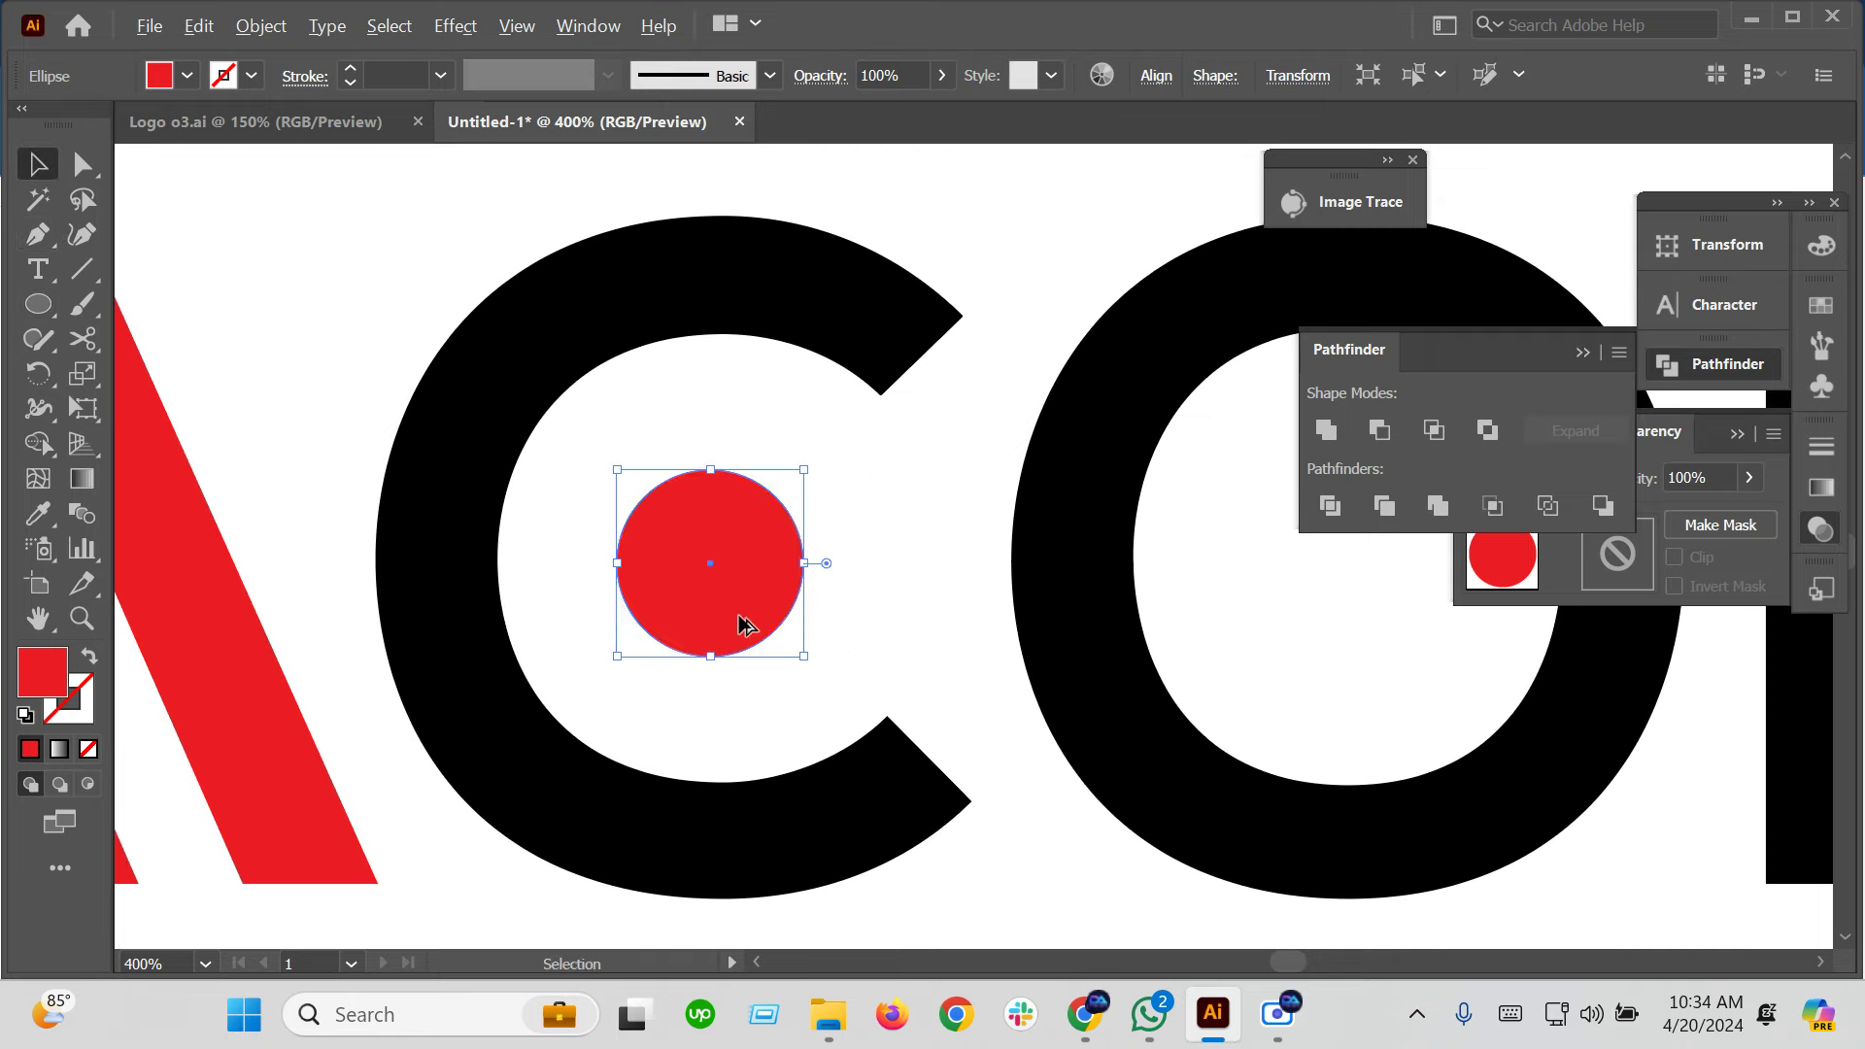
key(ctrl+0)
click(751, 689)
scroll(744, 670, down, 1)
scroll(744, 666, down, 1)
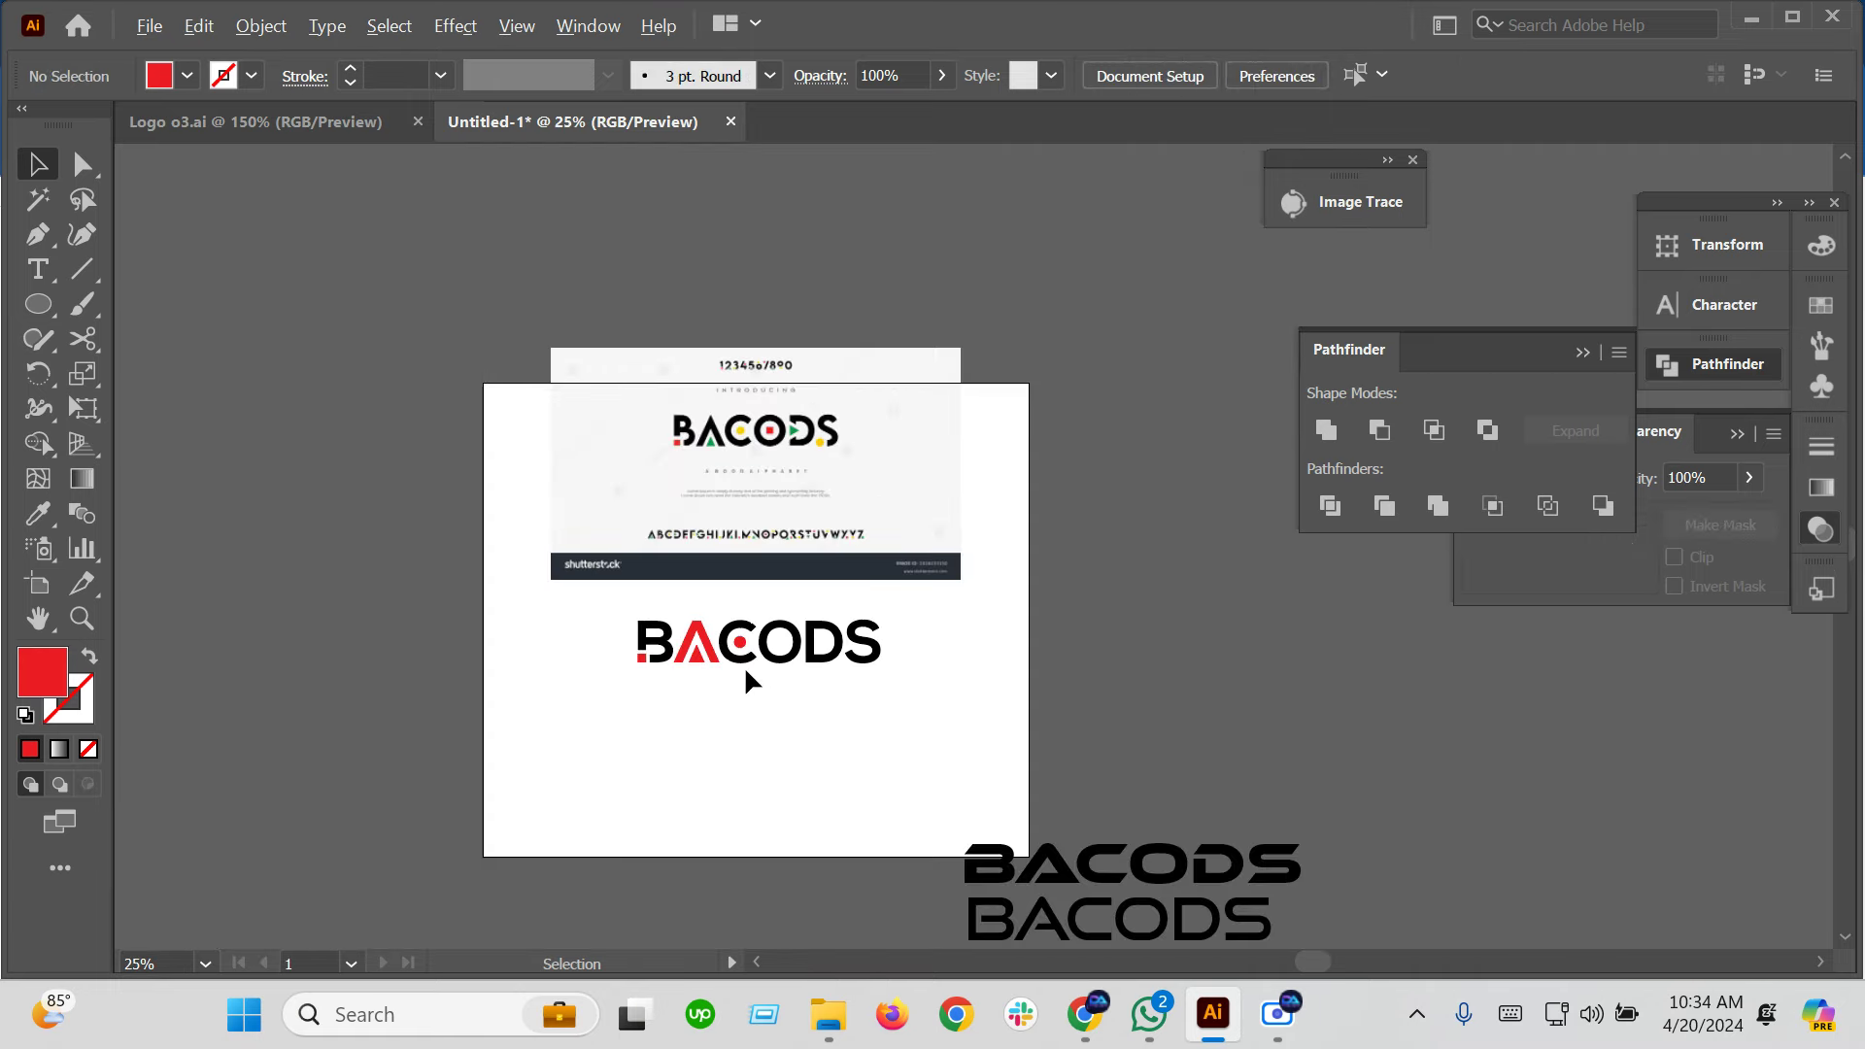
scroll(744, 667, up, 4)
scroll(733, 656, up, 2)
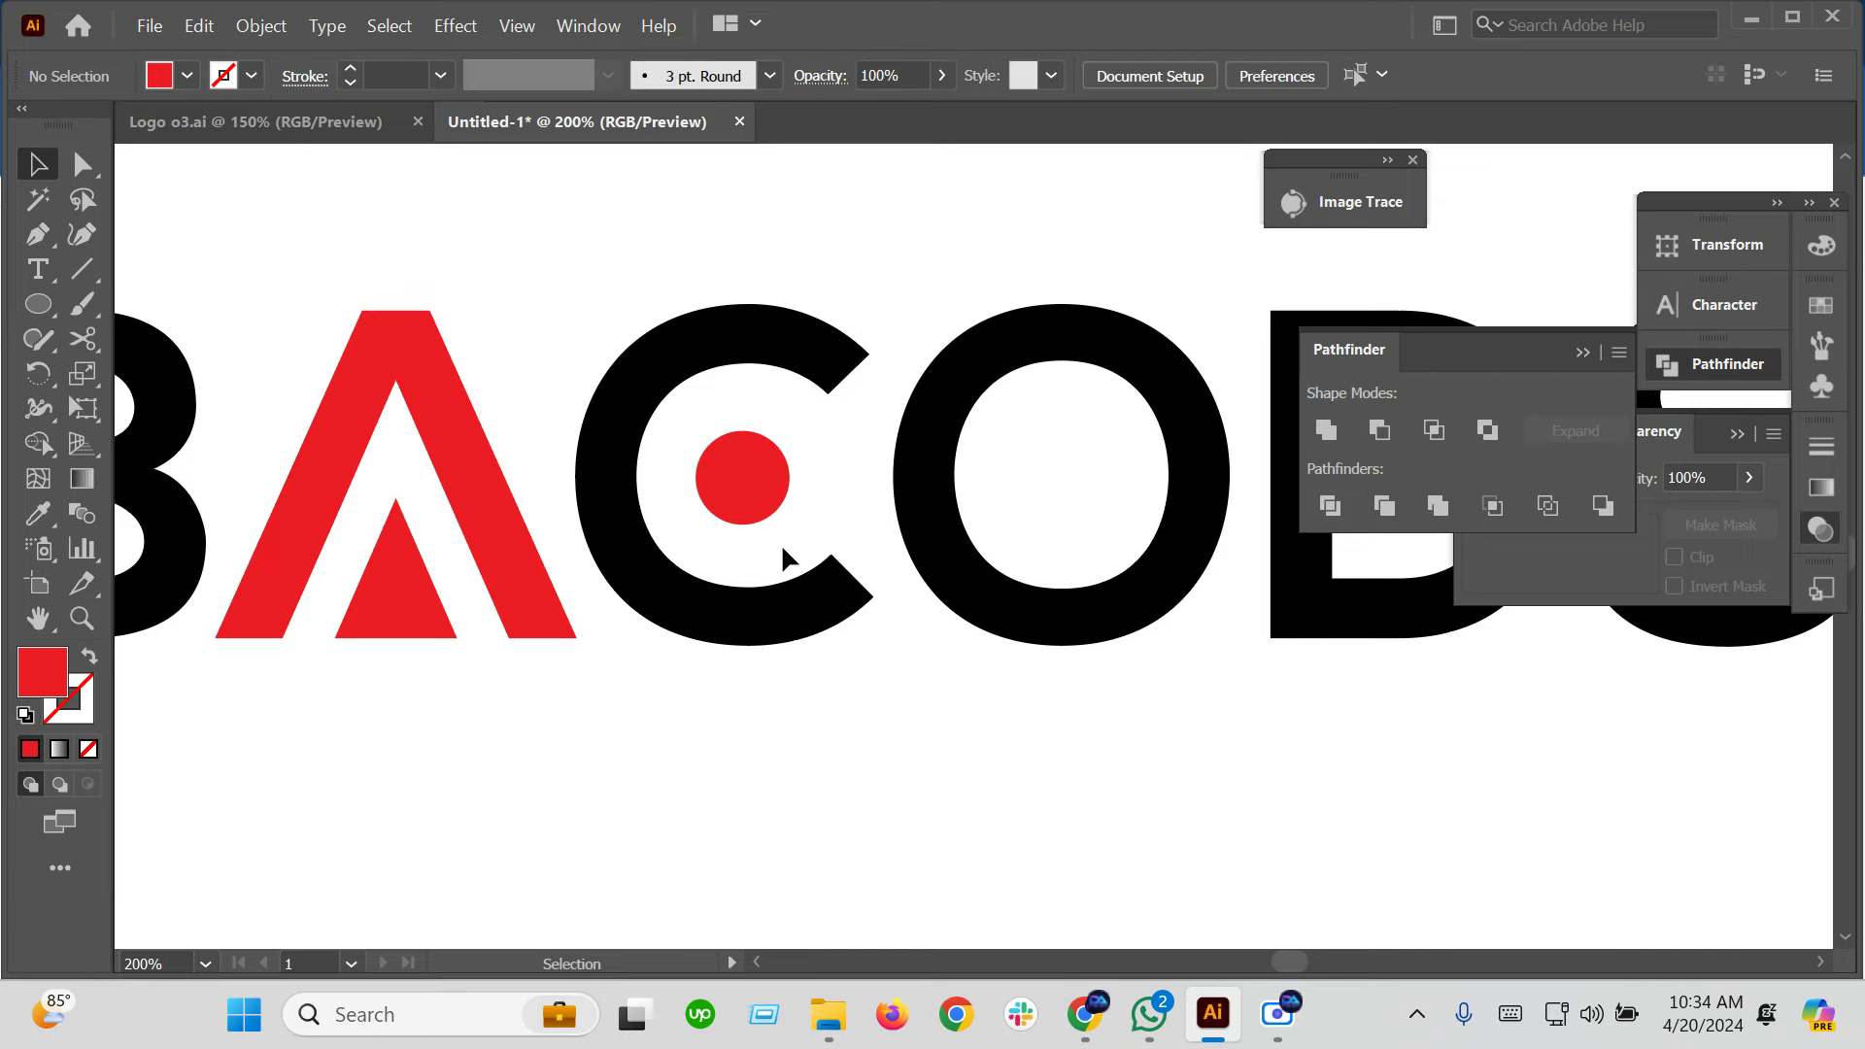
scroll(787, 582, down, 4)
scroll(791, 612, down, 1)
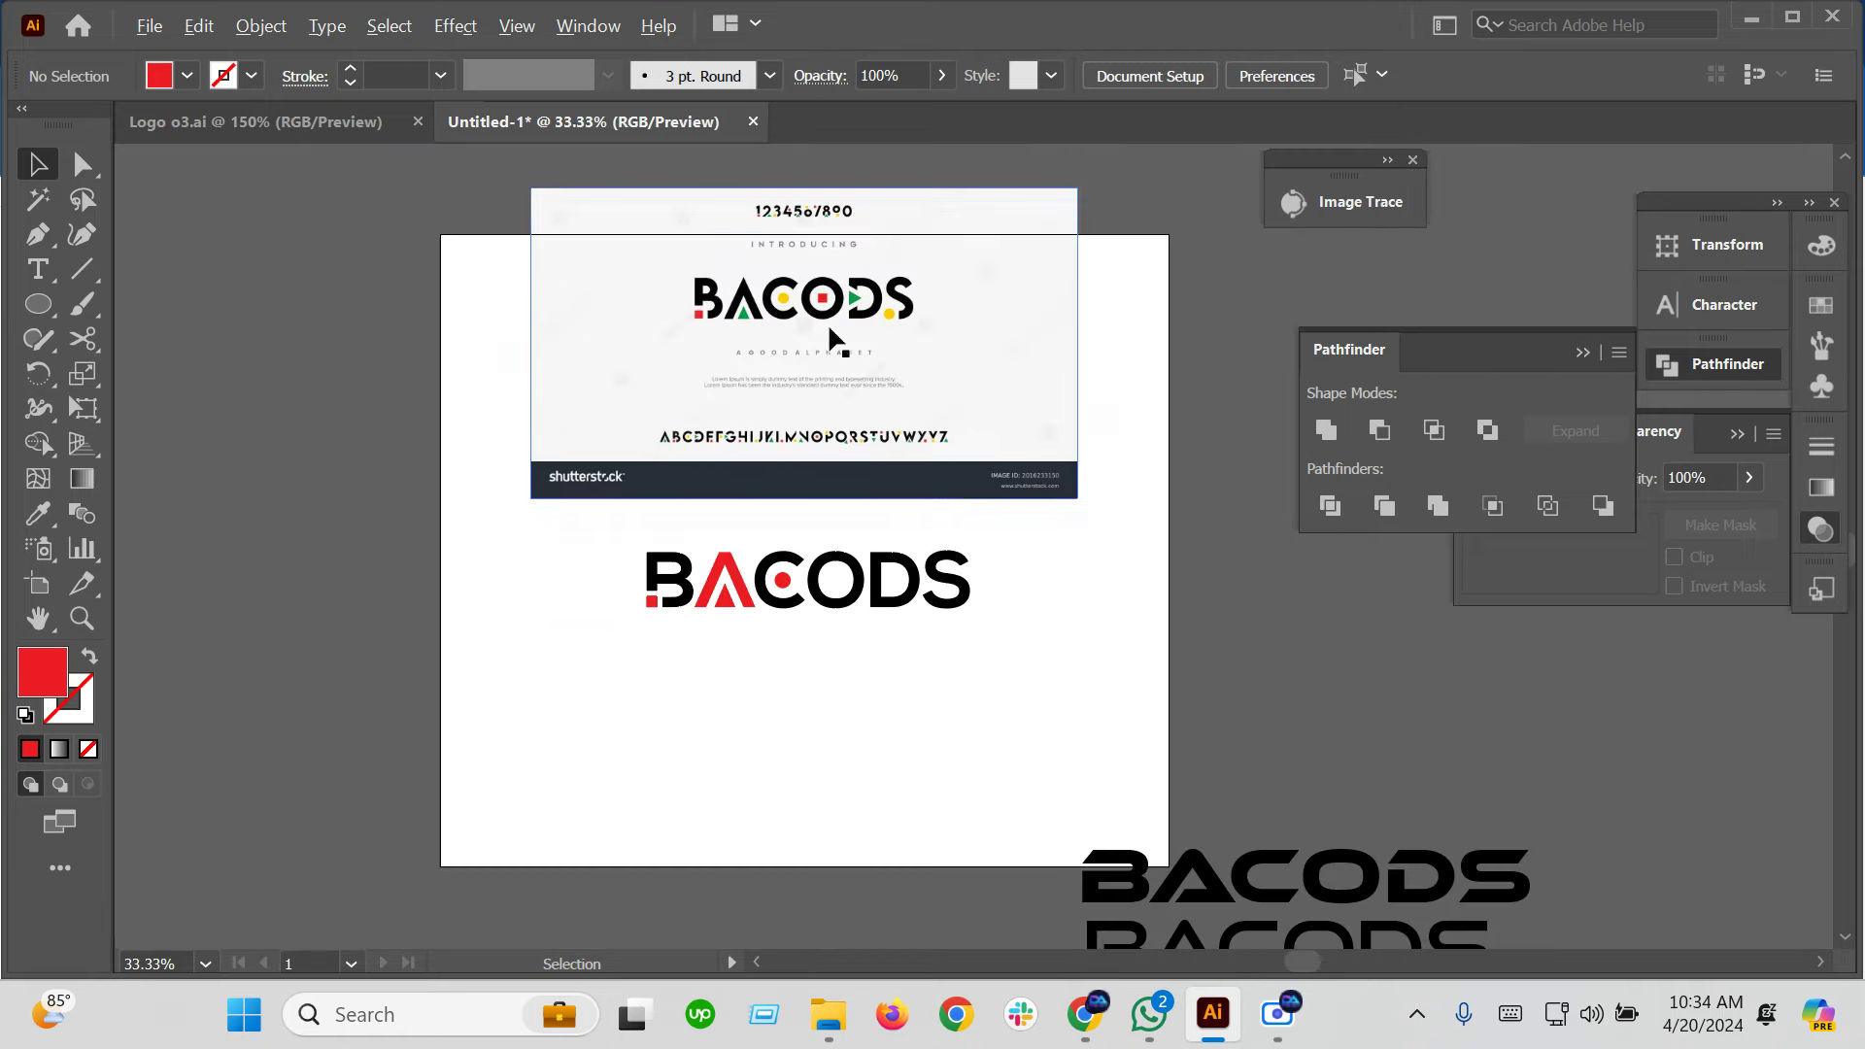
scroll(829, 329, up, 2)
scroll(828, 329, up, 2)
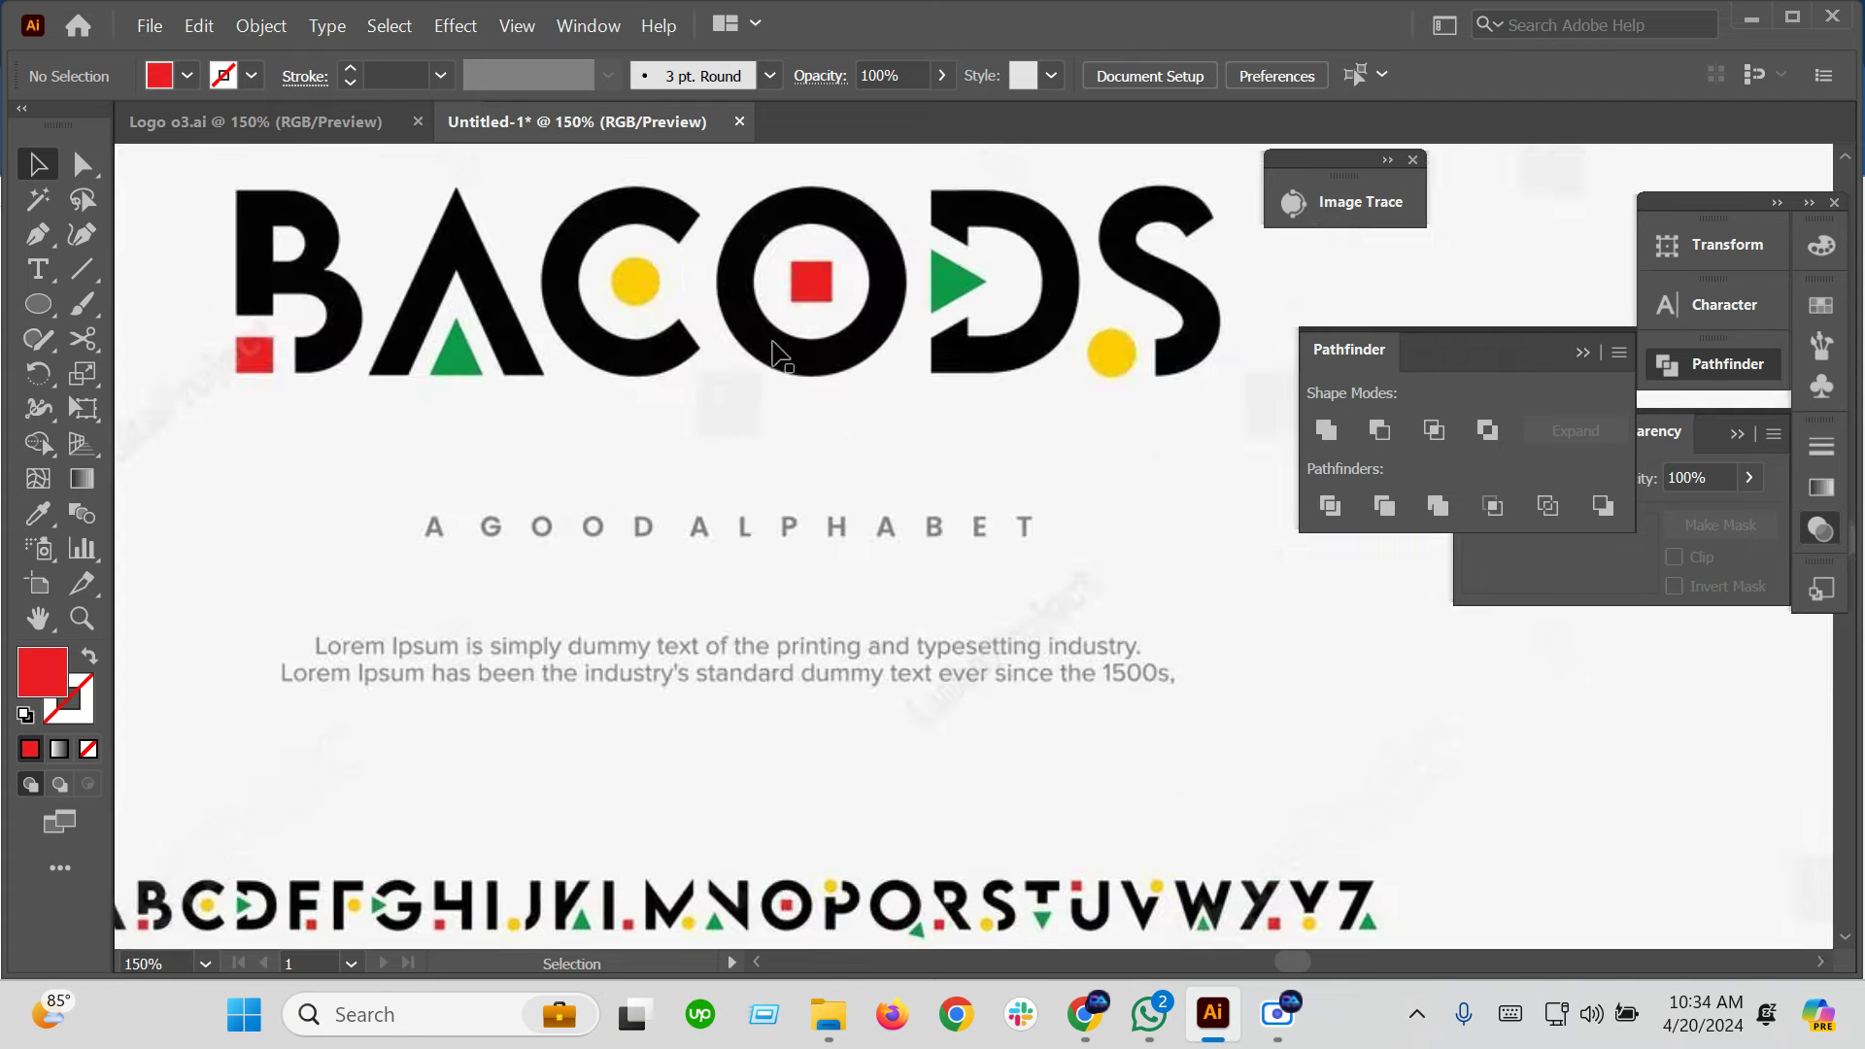
Copy the C's red dot into the O and scroll down to the logo
scroll(780, 355, down, 3)
scroll(753, 472, up, 2)
drag(746, 767, 915, 776)
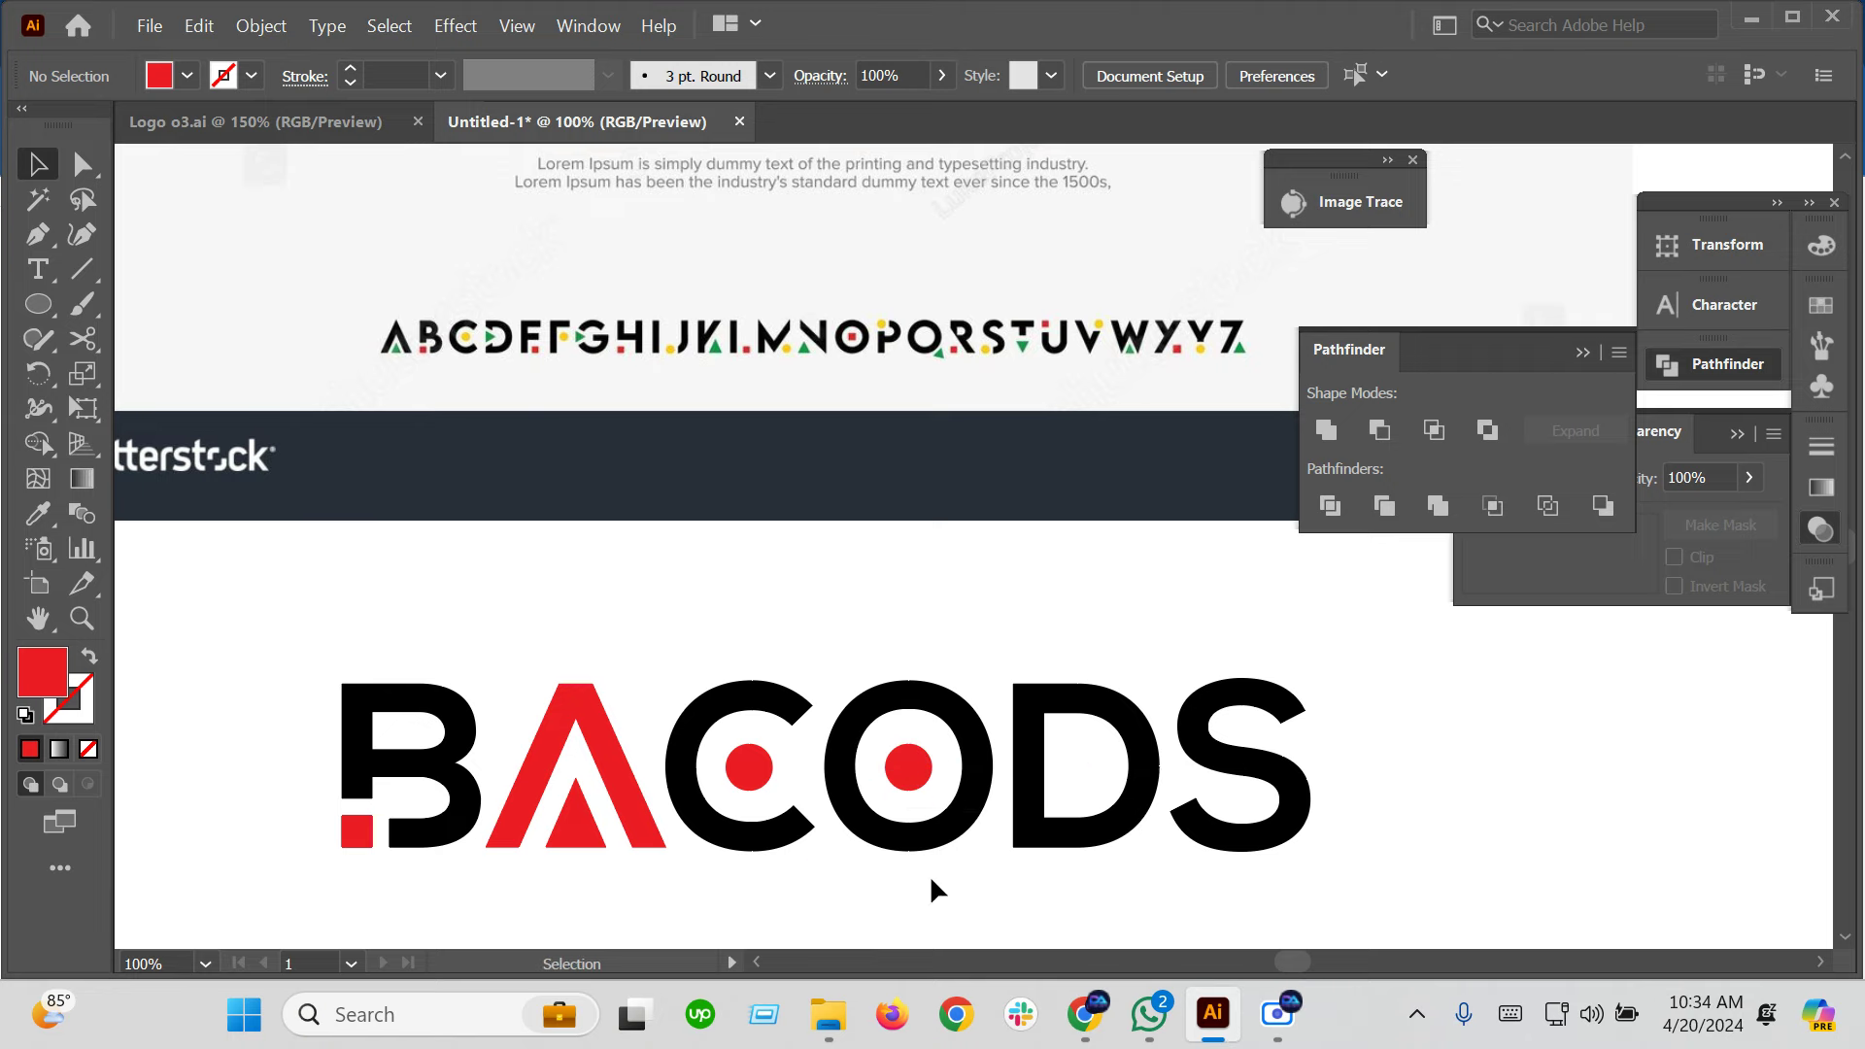
scroll(874, 826, down, 3)
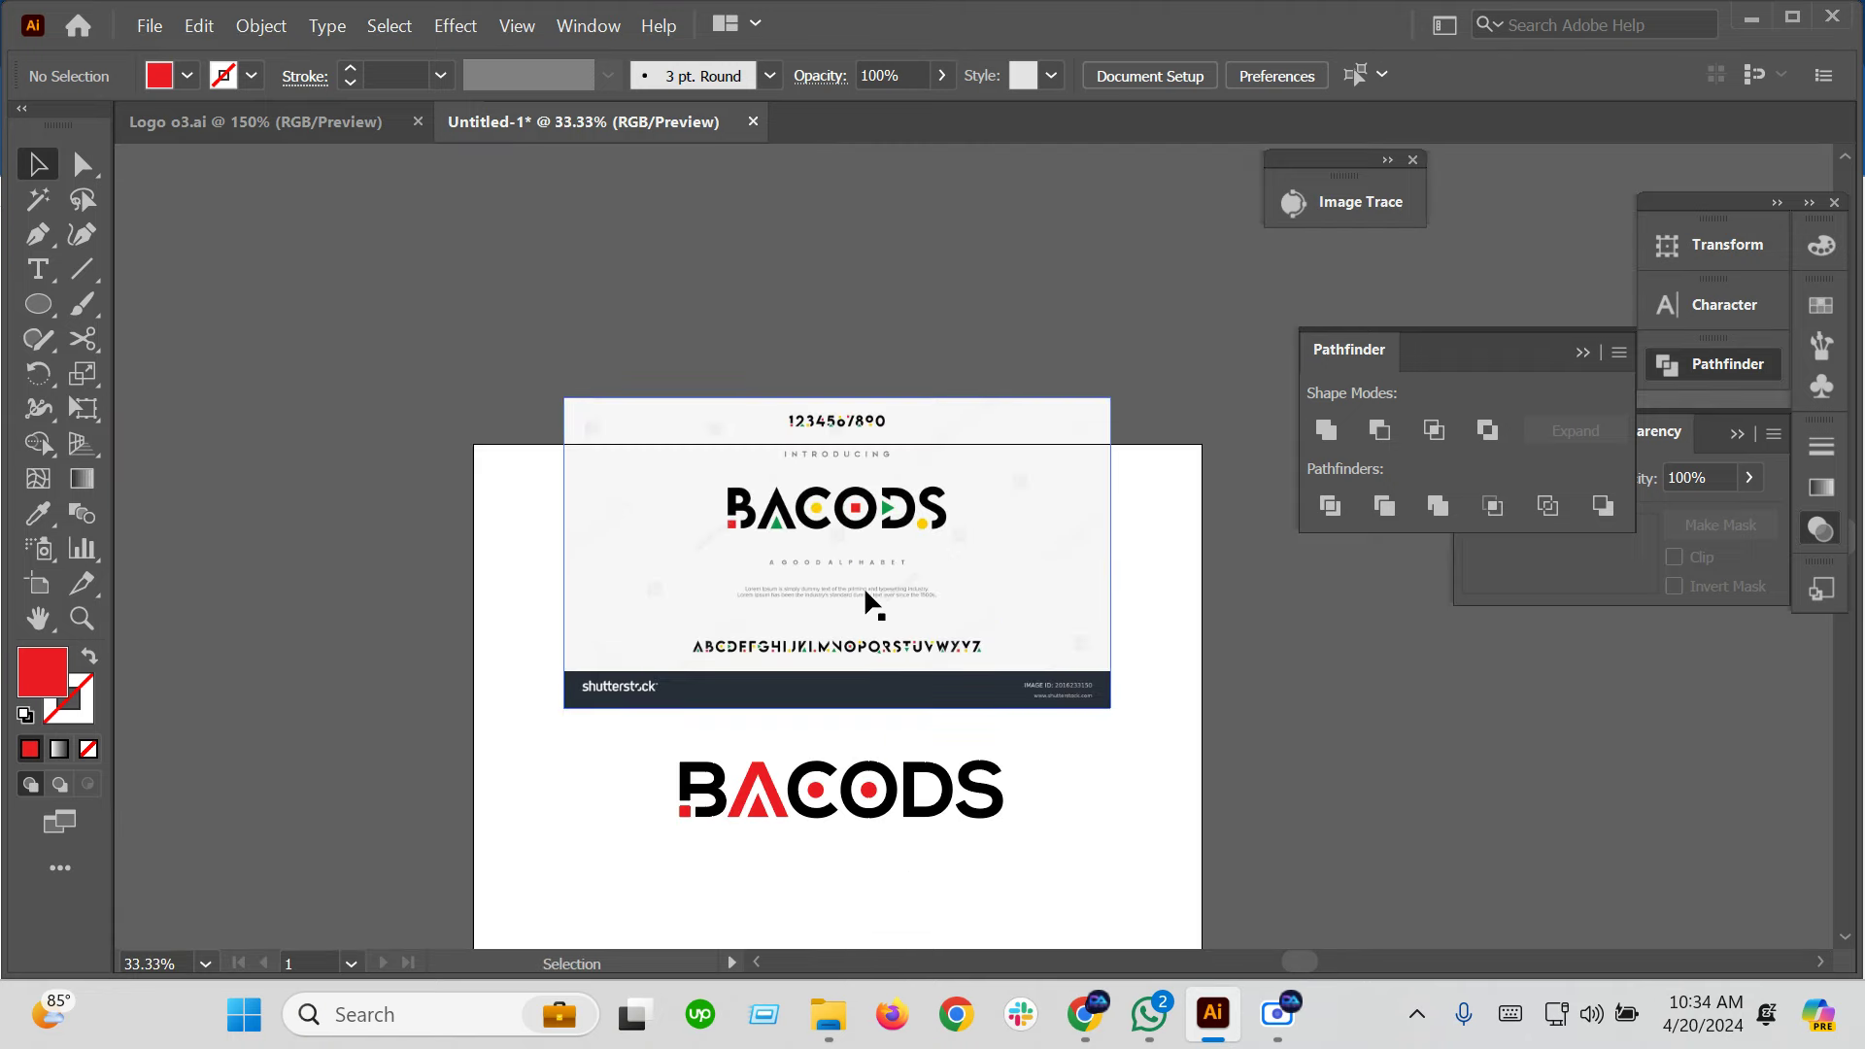
scroll(879, 495, up, 3)
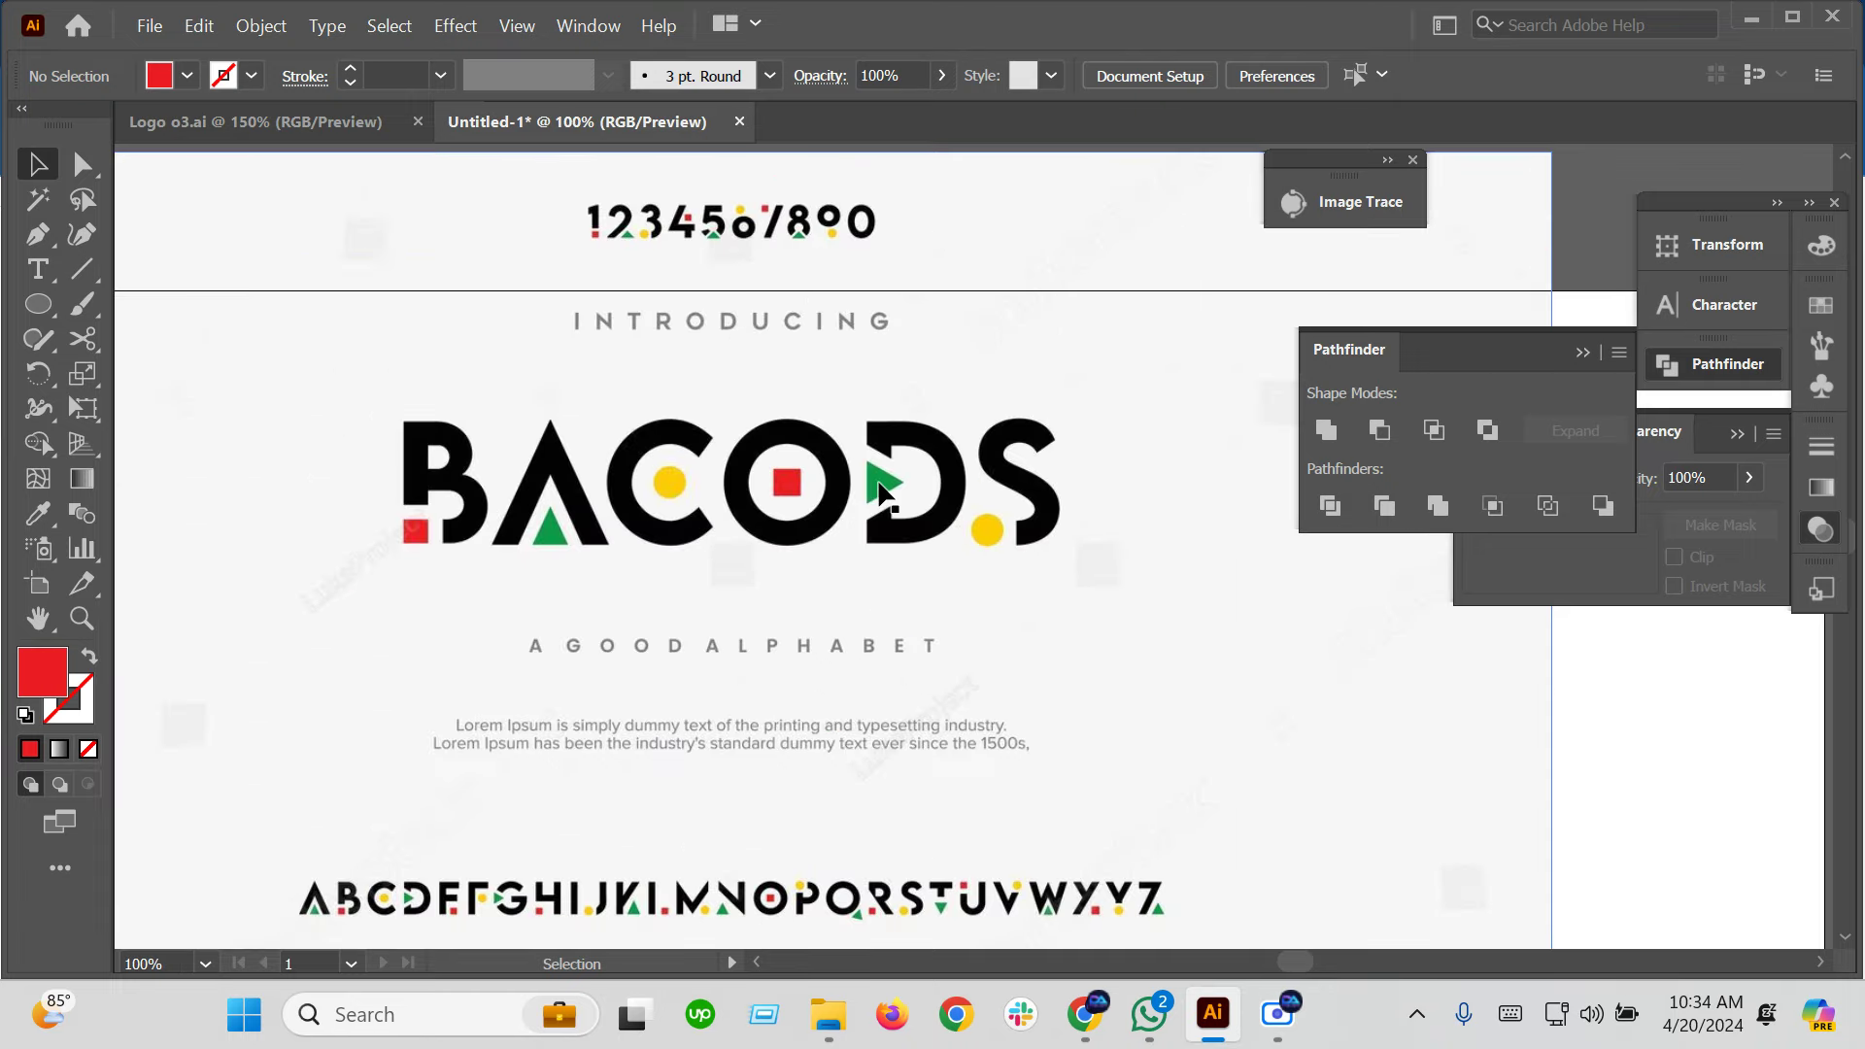
scroll(845, 437, down, 3)
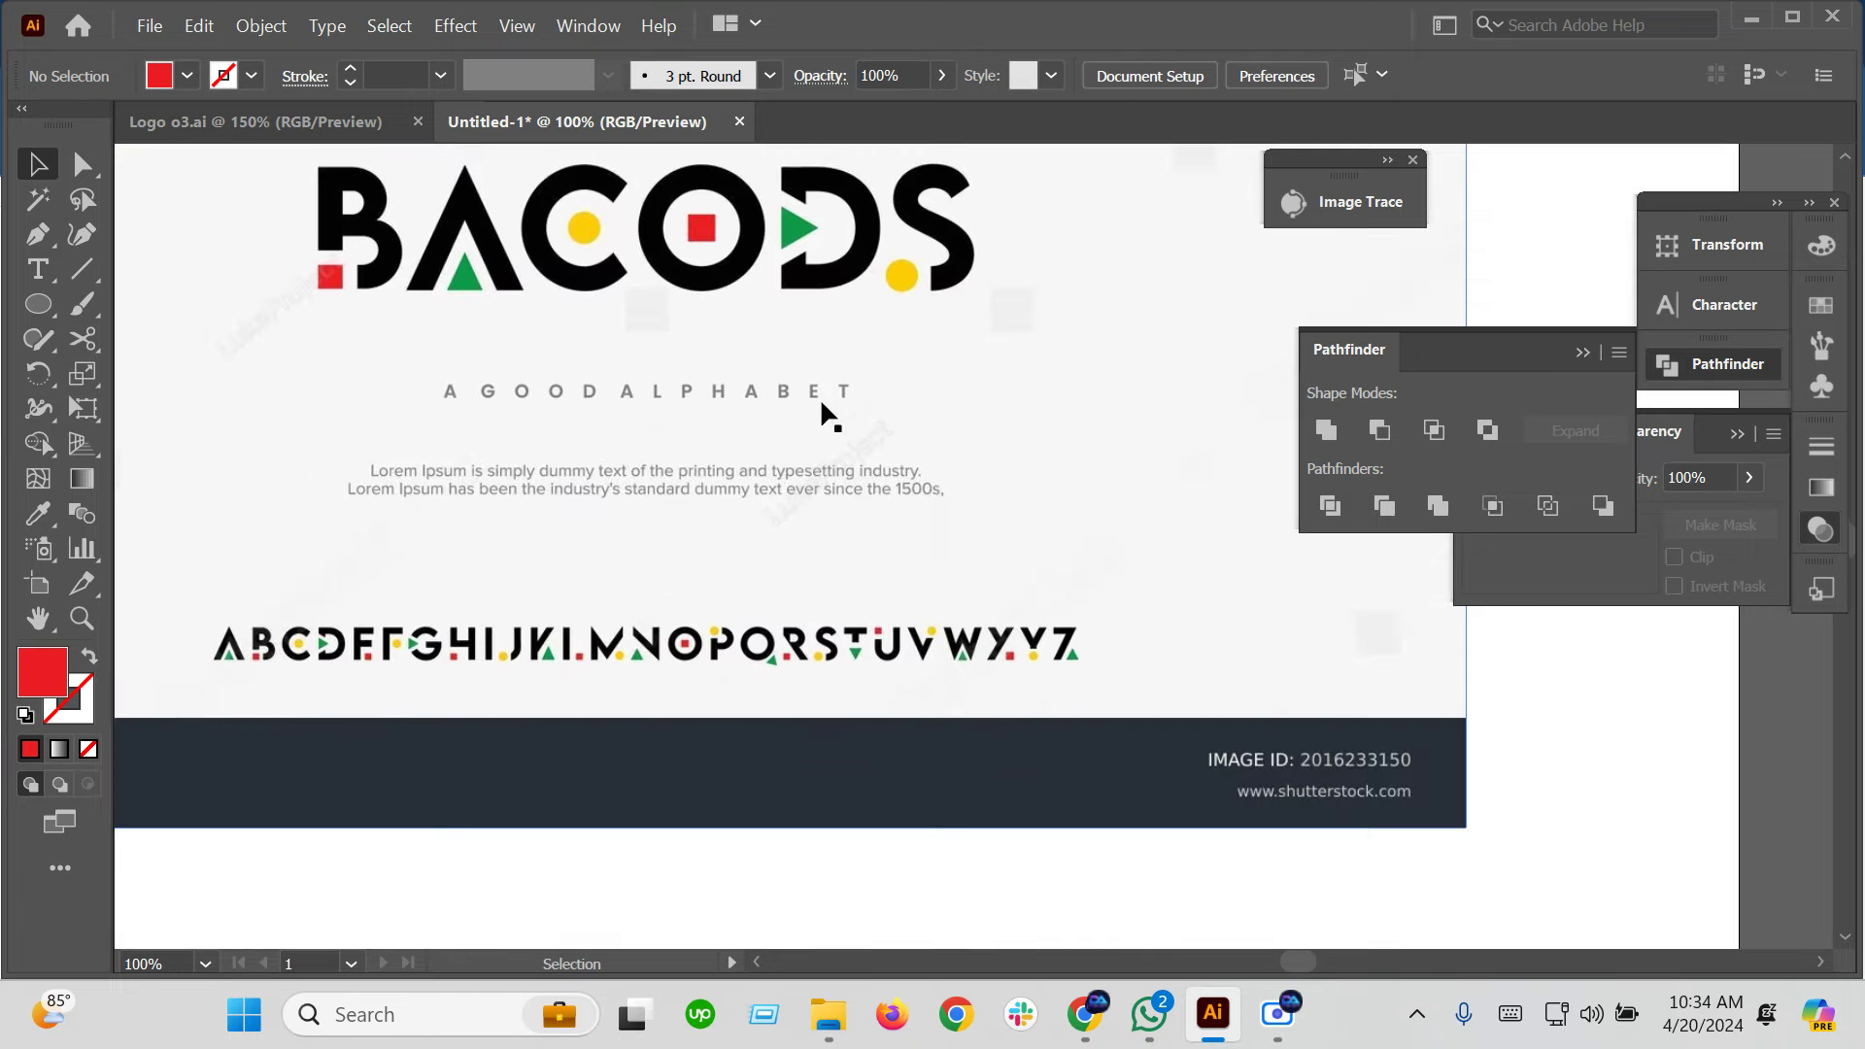
scroll(692, 730, down, 5)
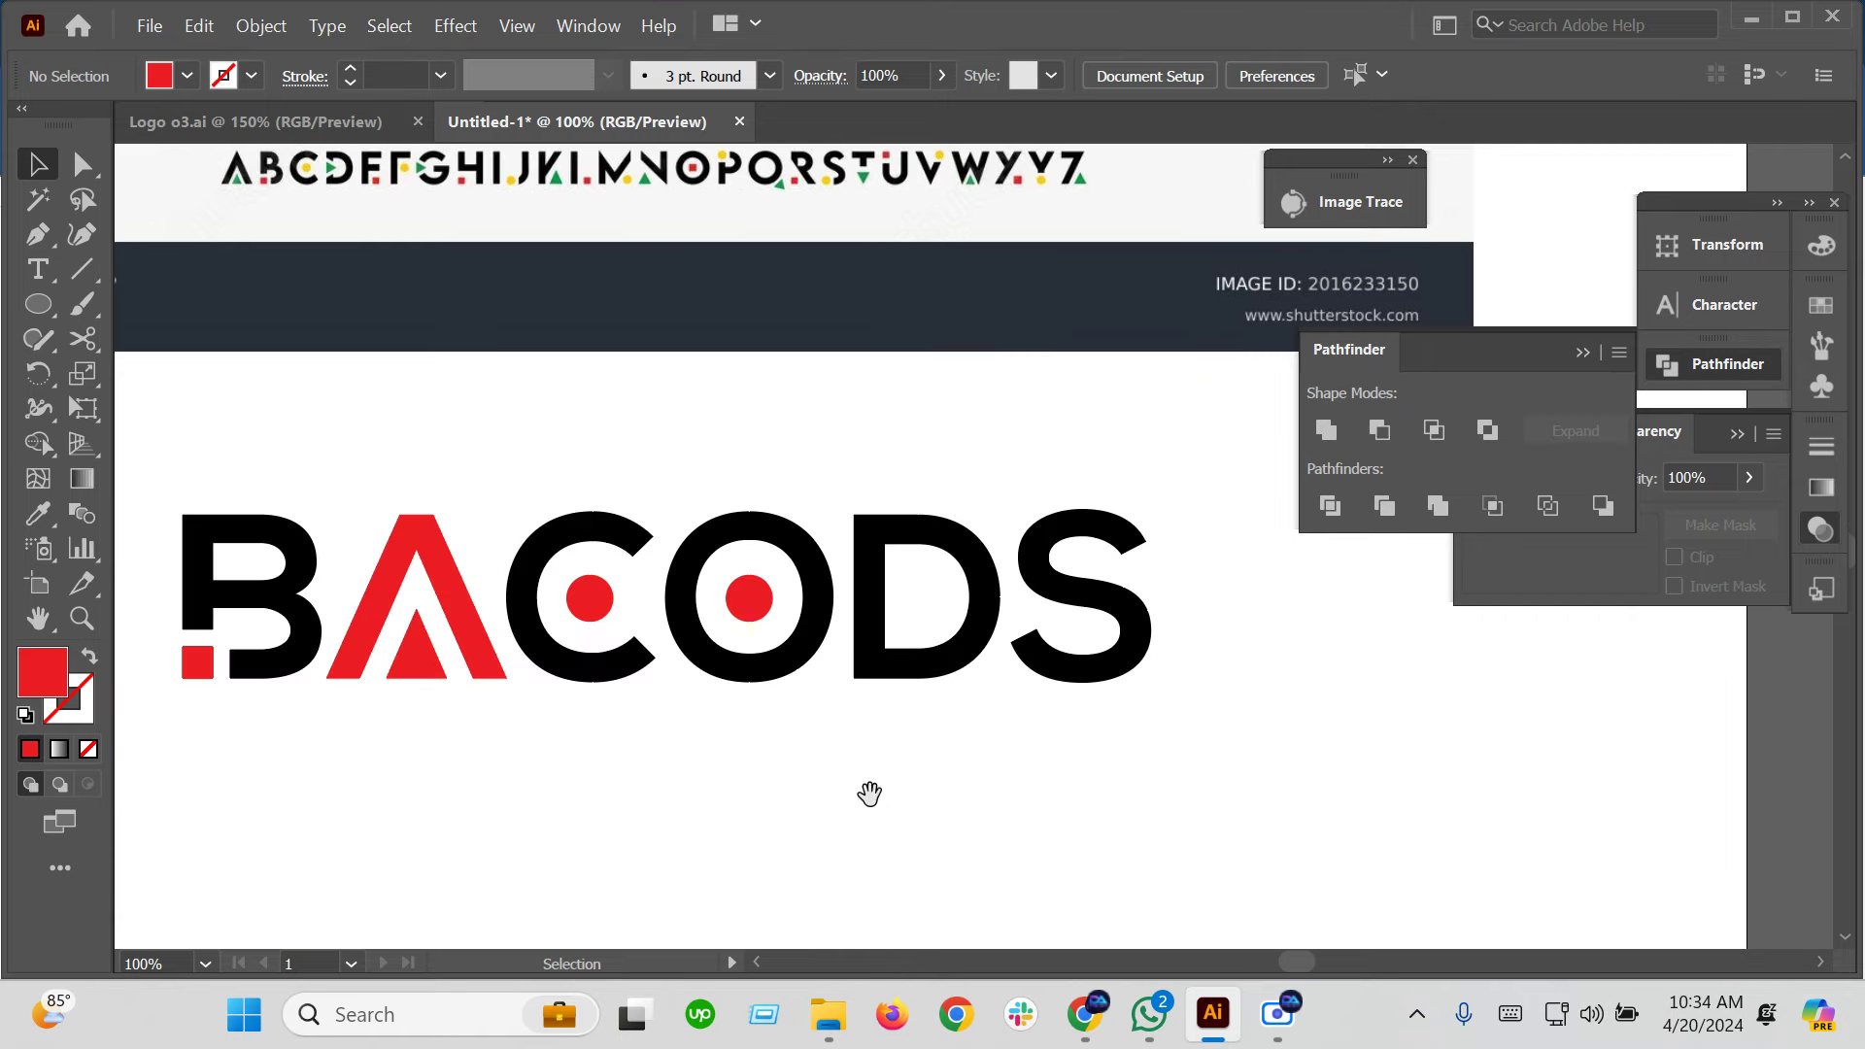
scroll(871, 791, down, 1)
scroll(870, 792, left, 1)
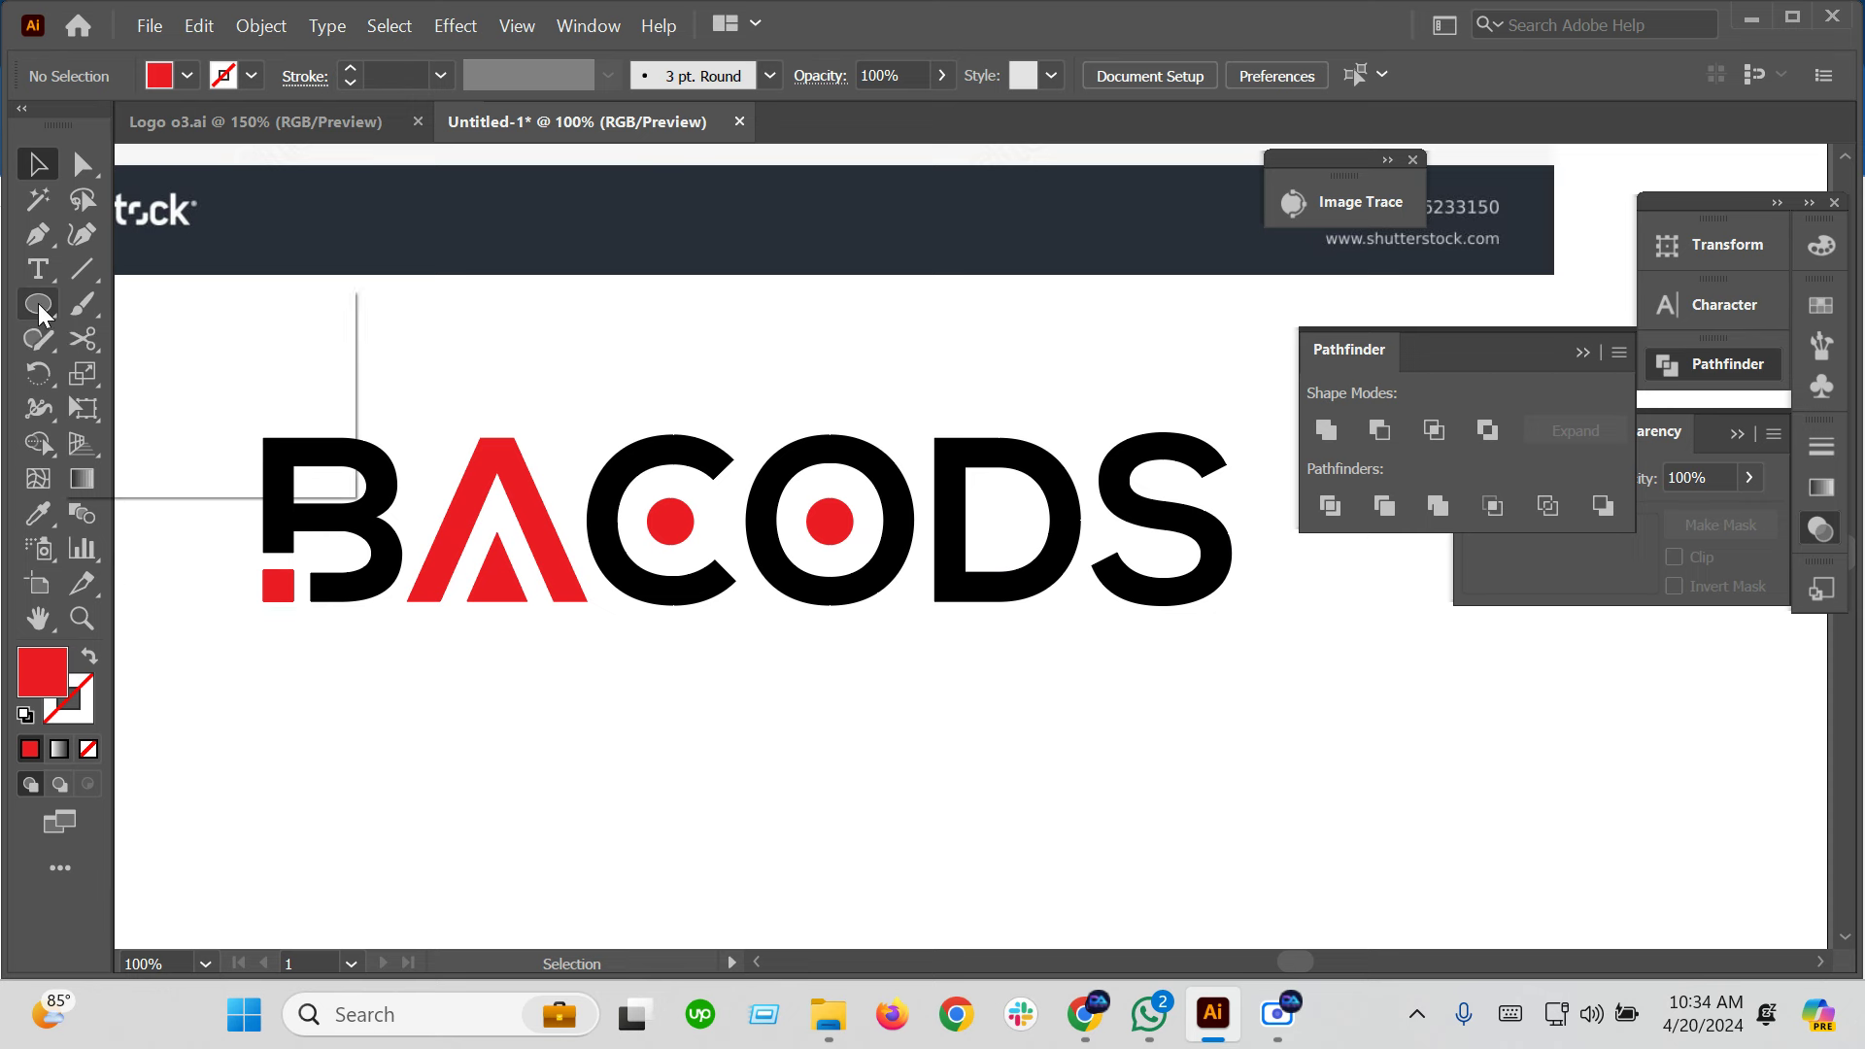
Create a red triangle with a 3-point Star tool and start rotating it
drag(38, 304, 116, 446)
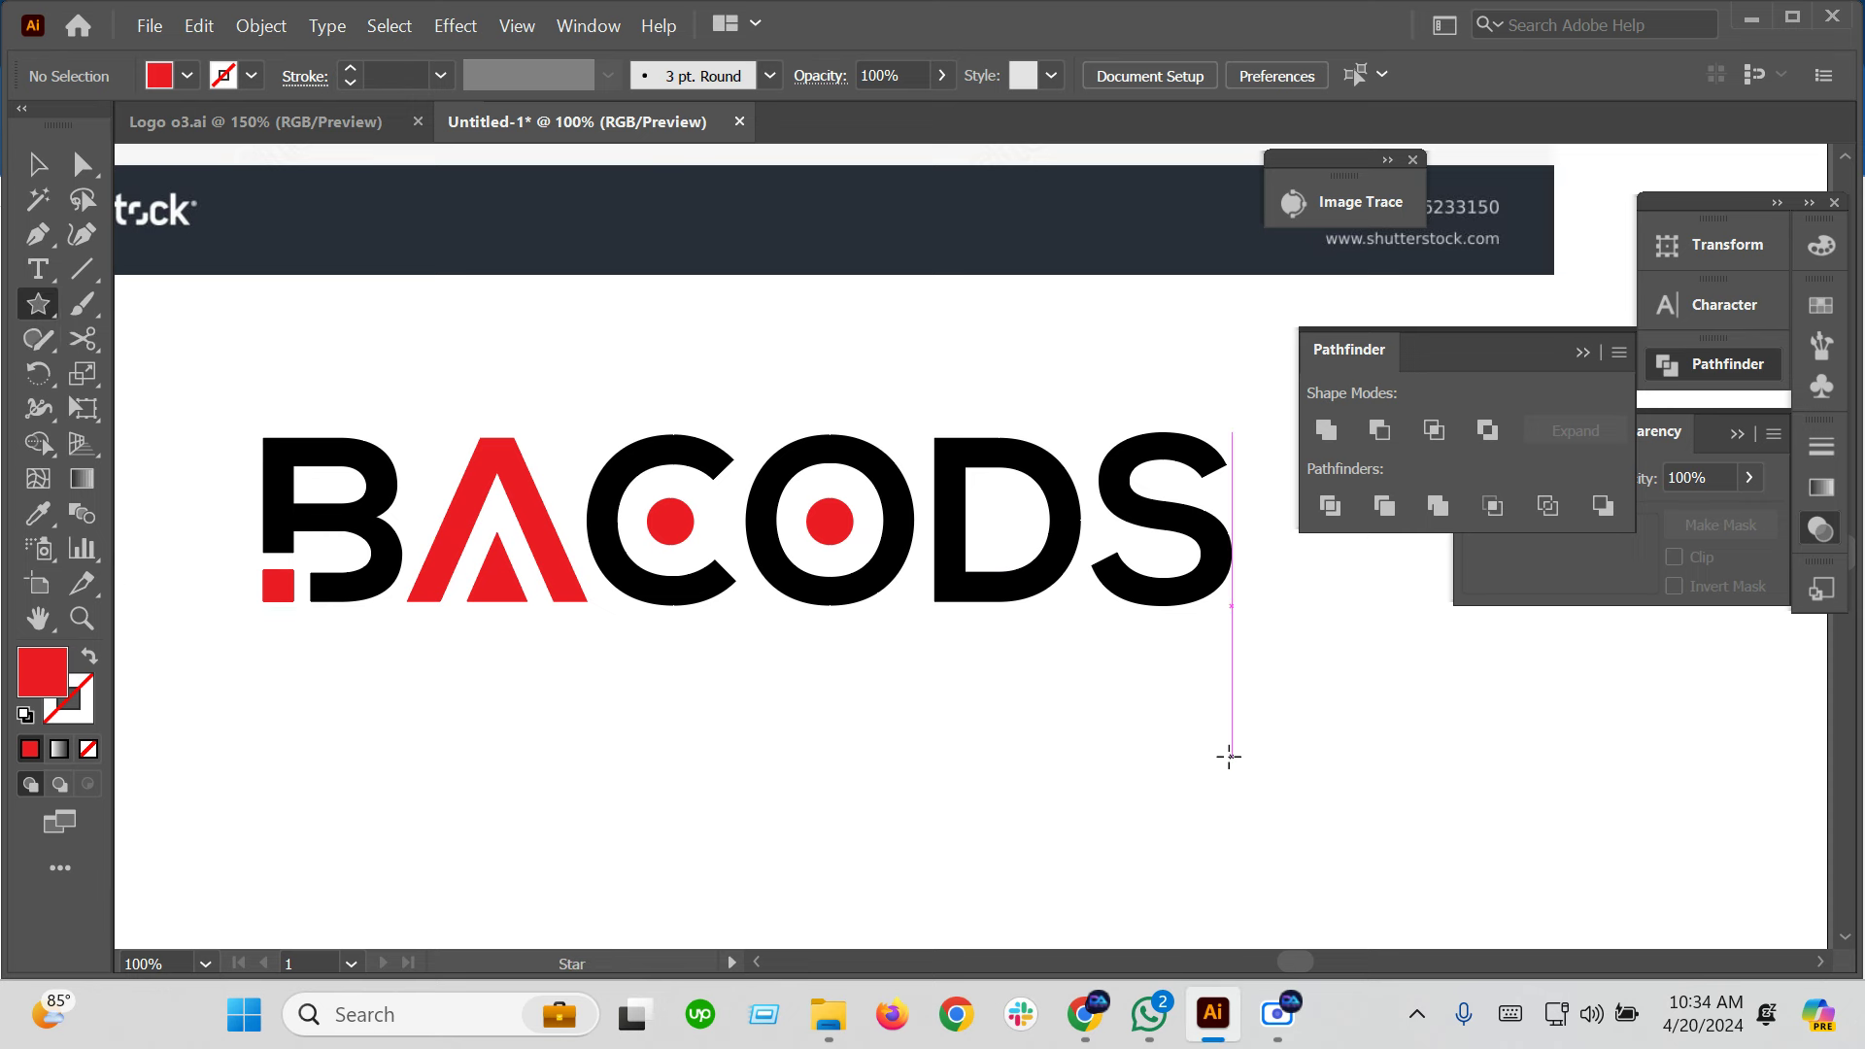
click(1229, 756)
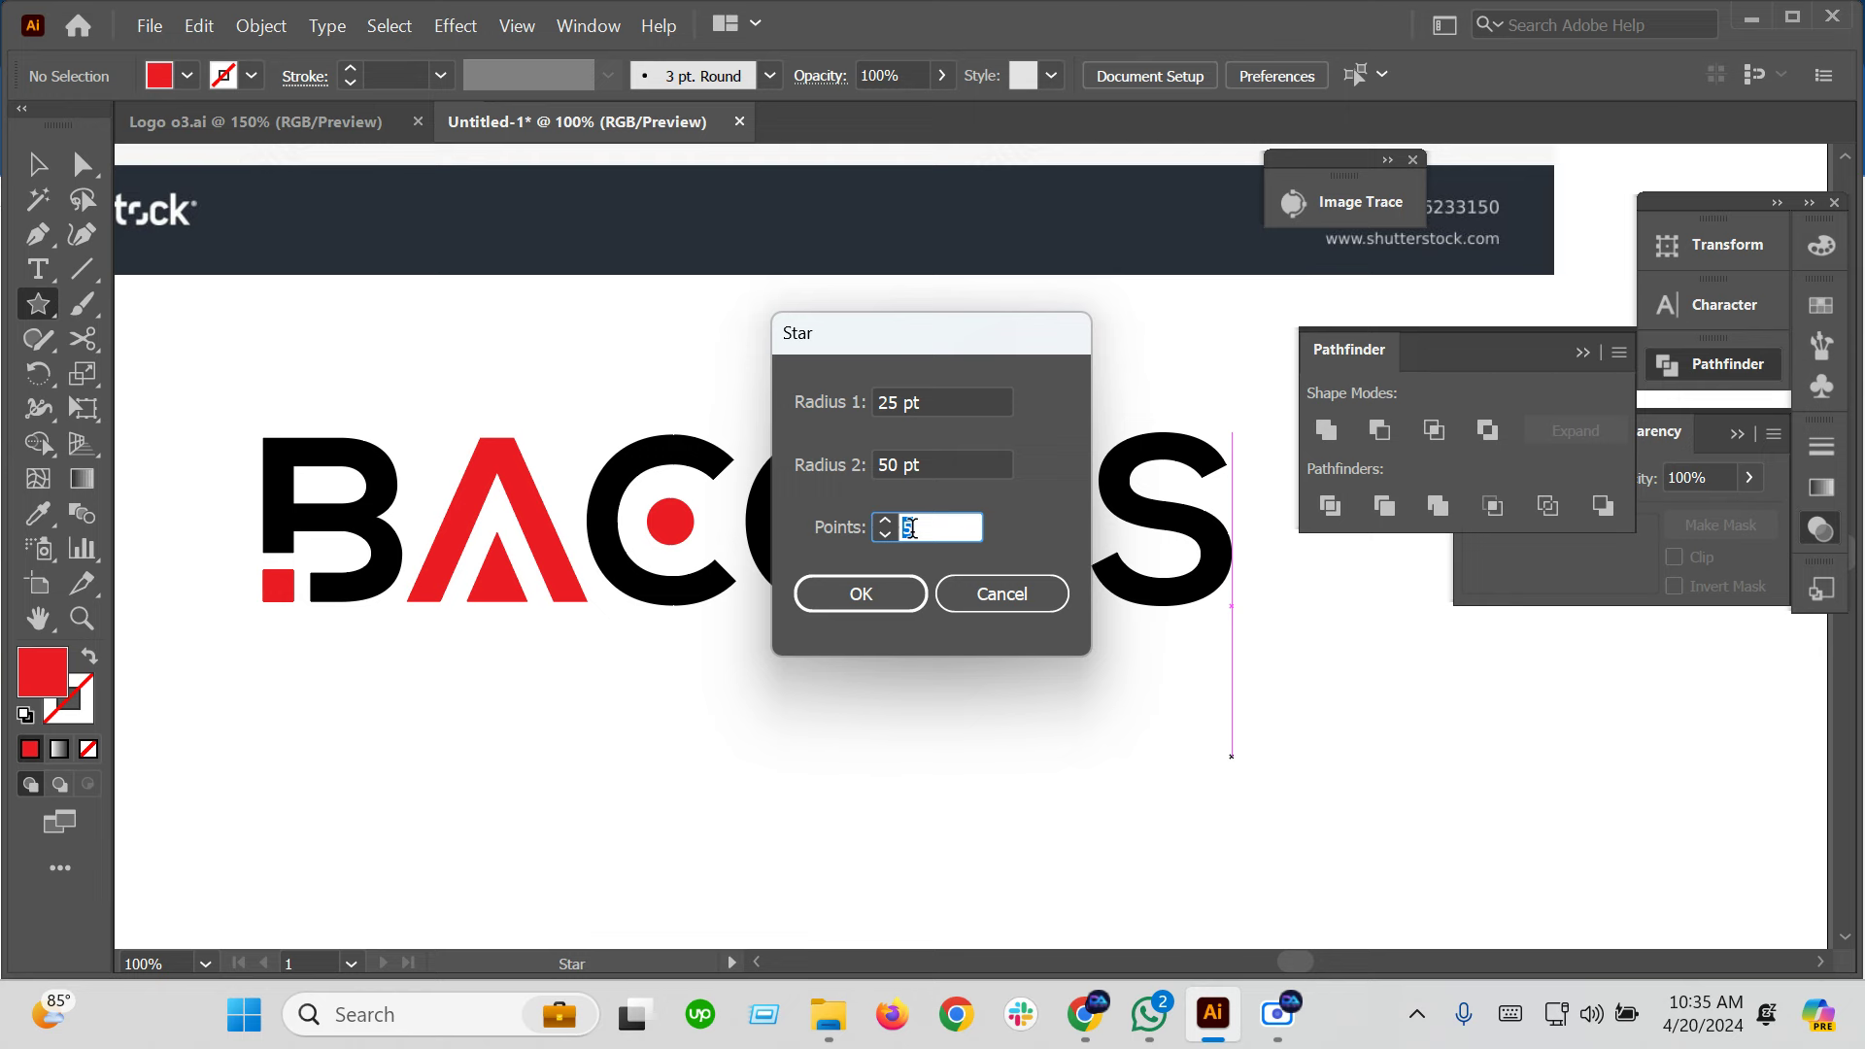
click(859, 594)
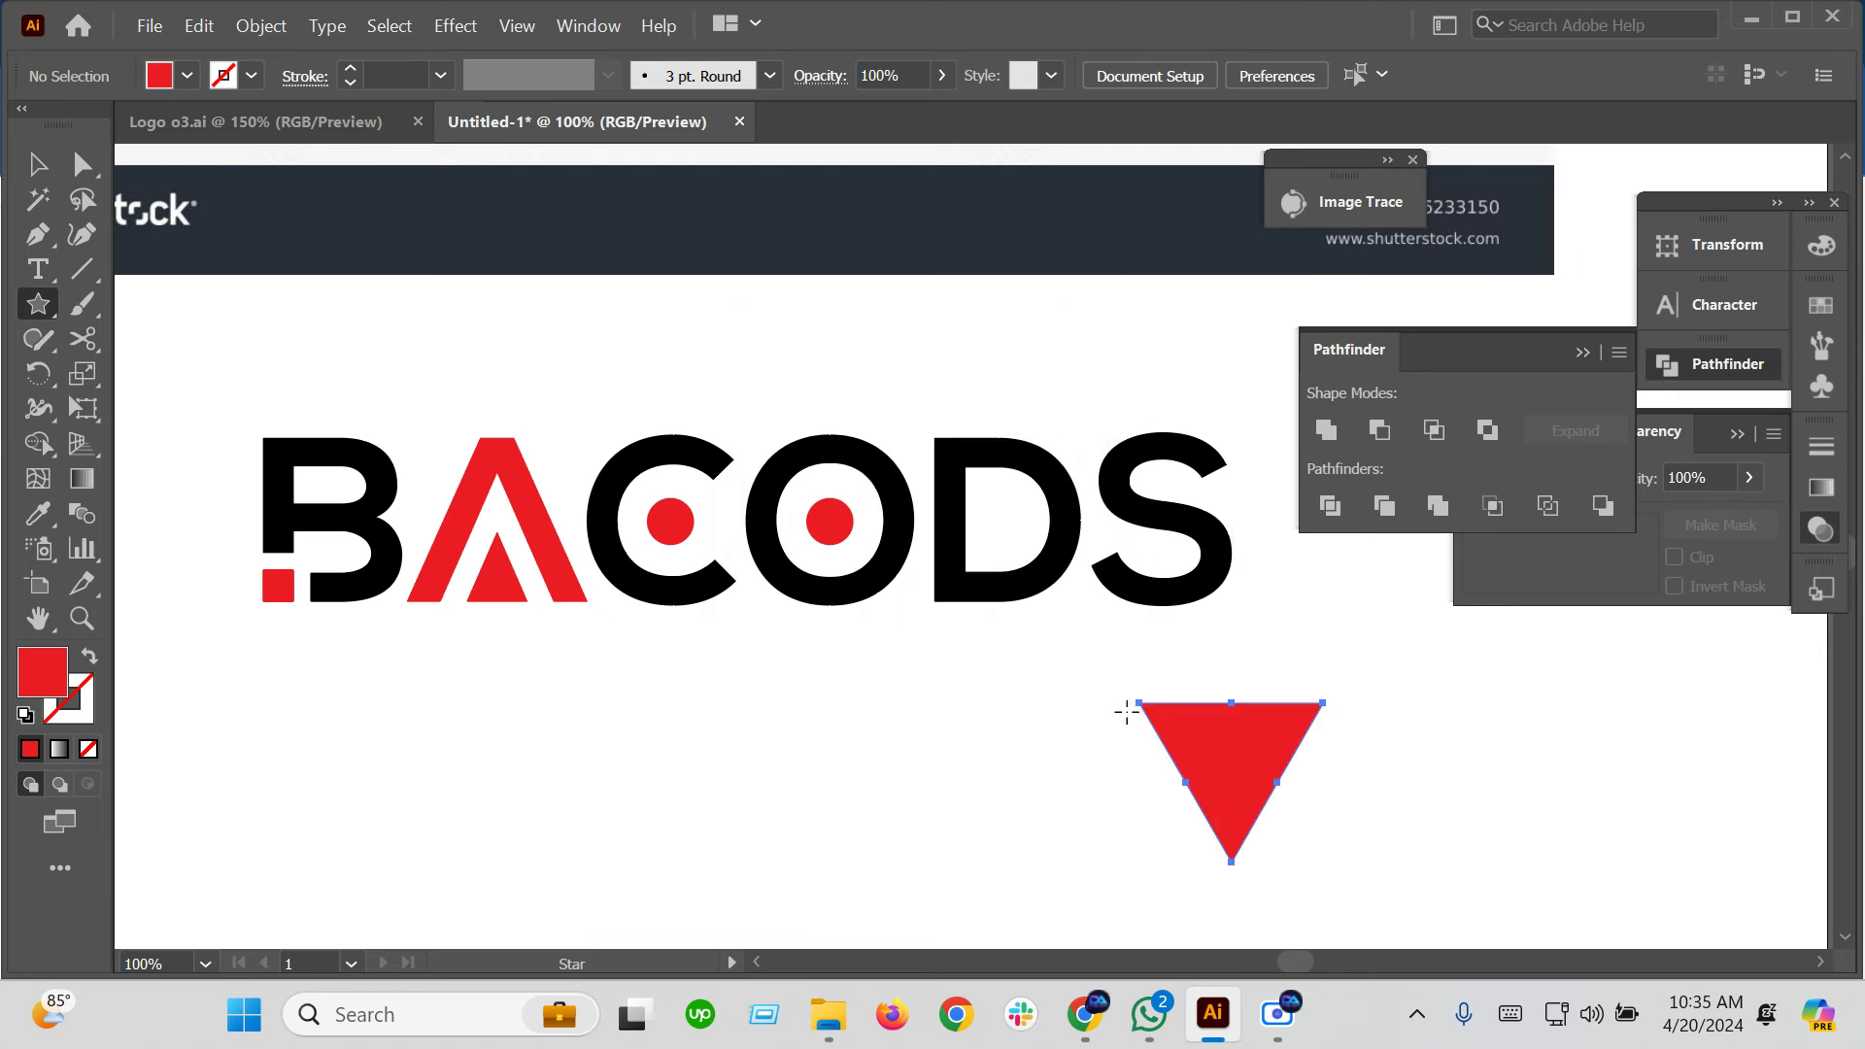
click(38, 164)
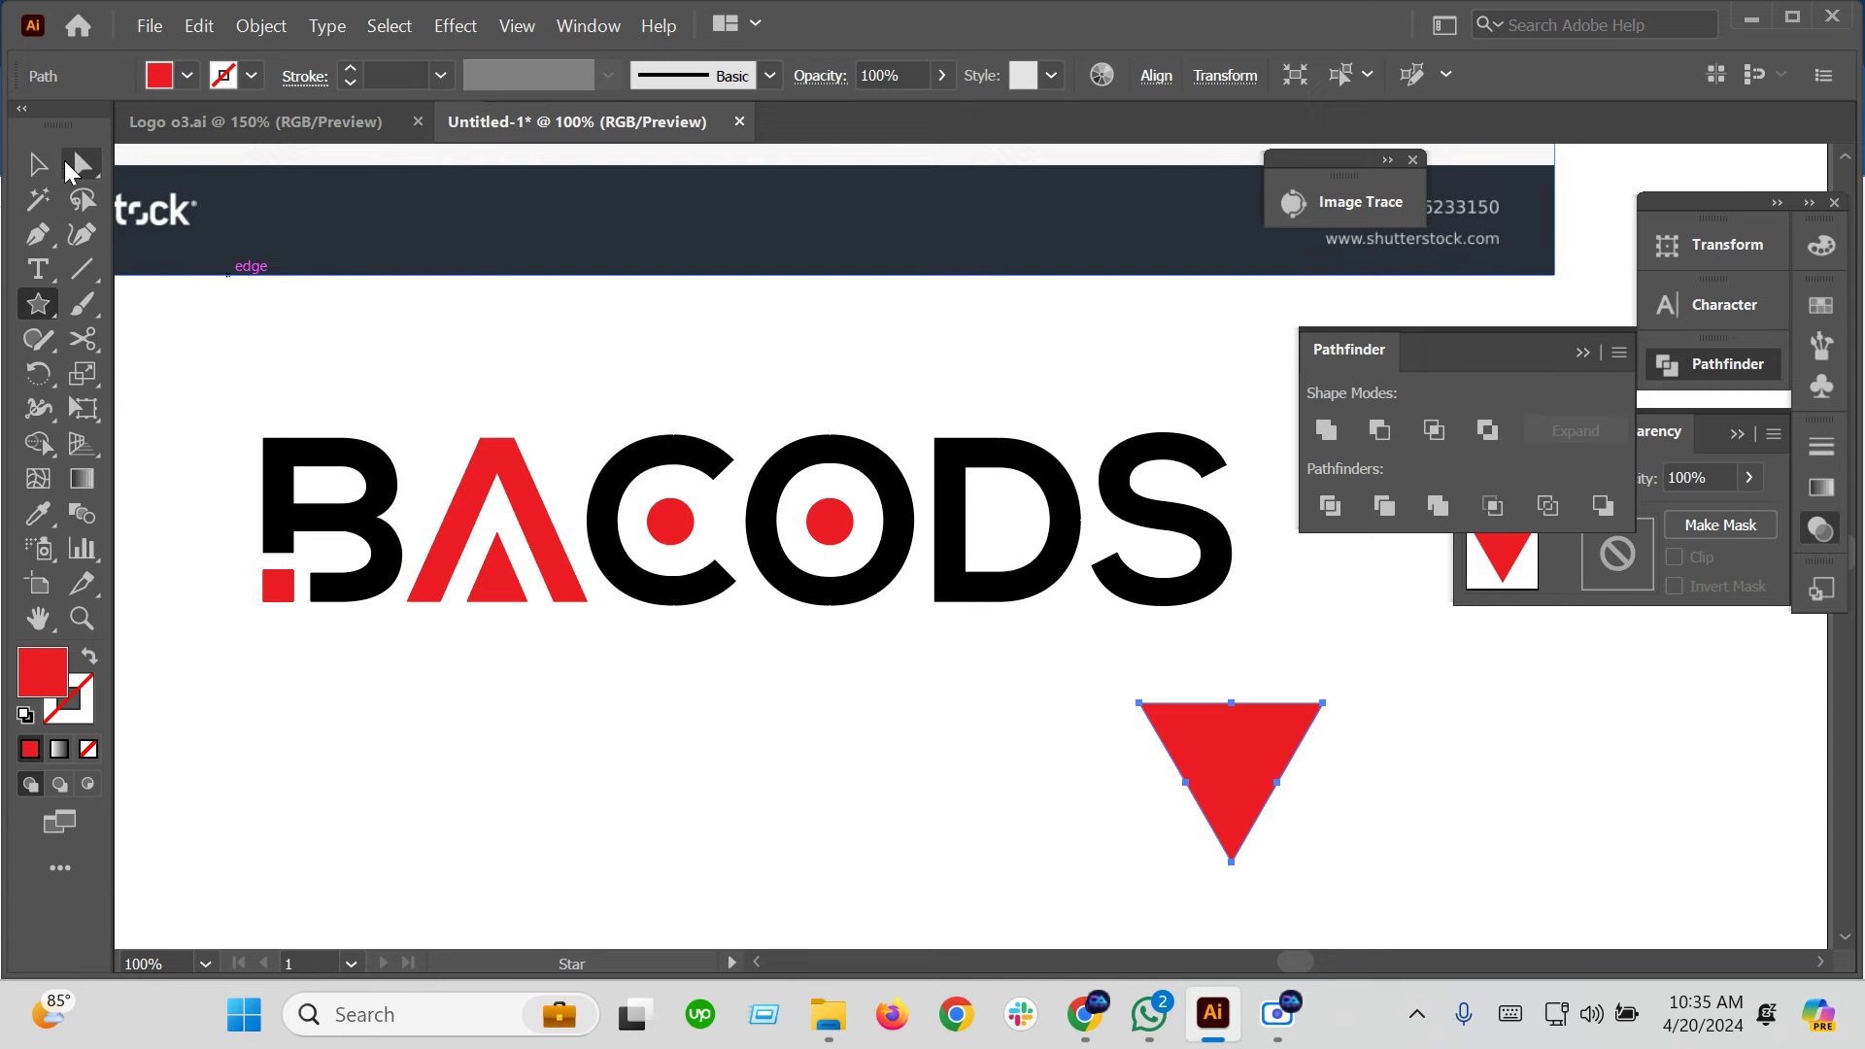
mouse_move(1336, 698)
mouse_down()
mouse_move(1282, 655)
mouse_move(1041, 658)
mouse_up()
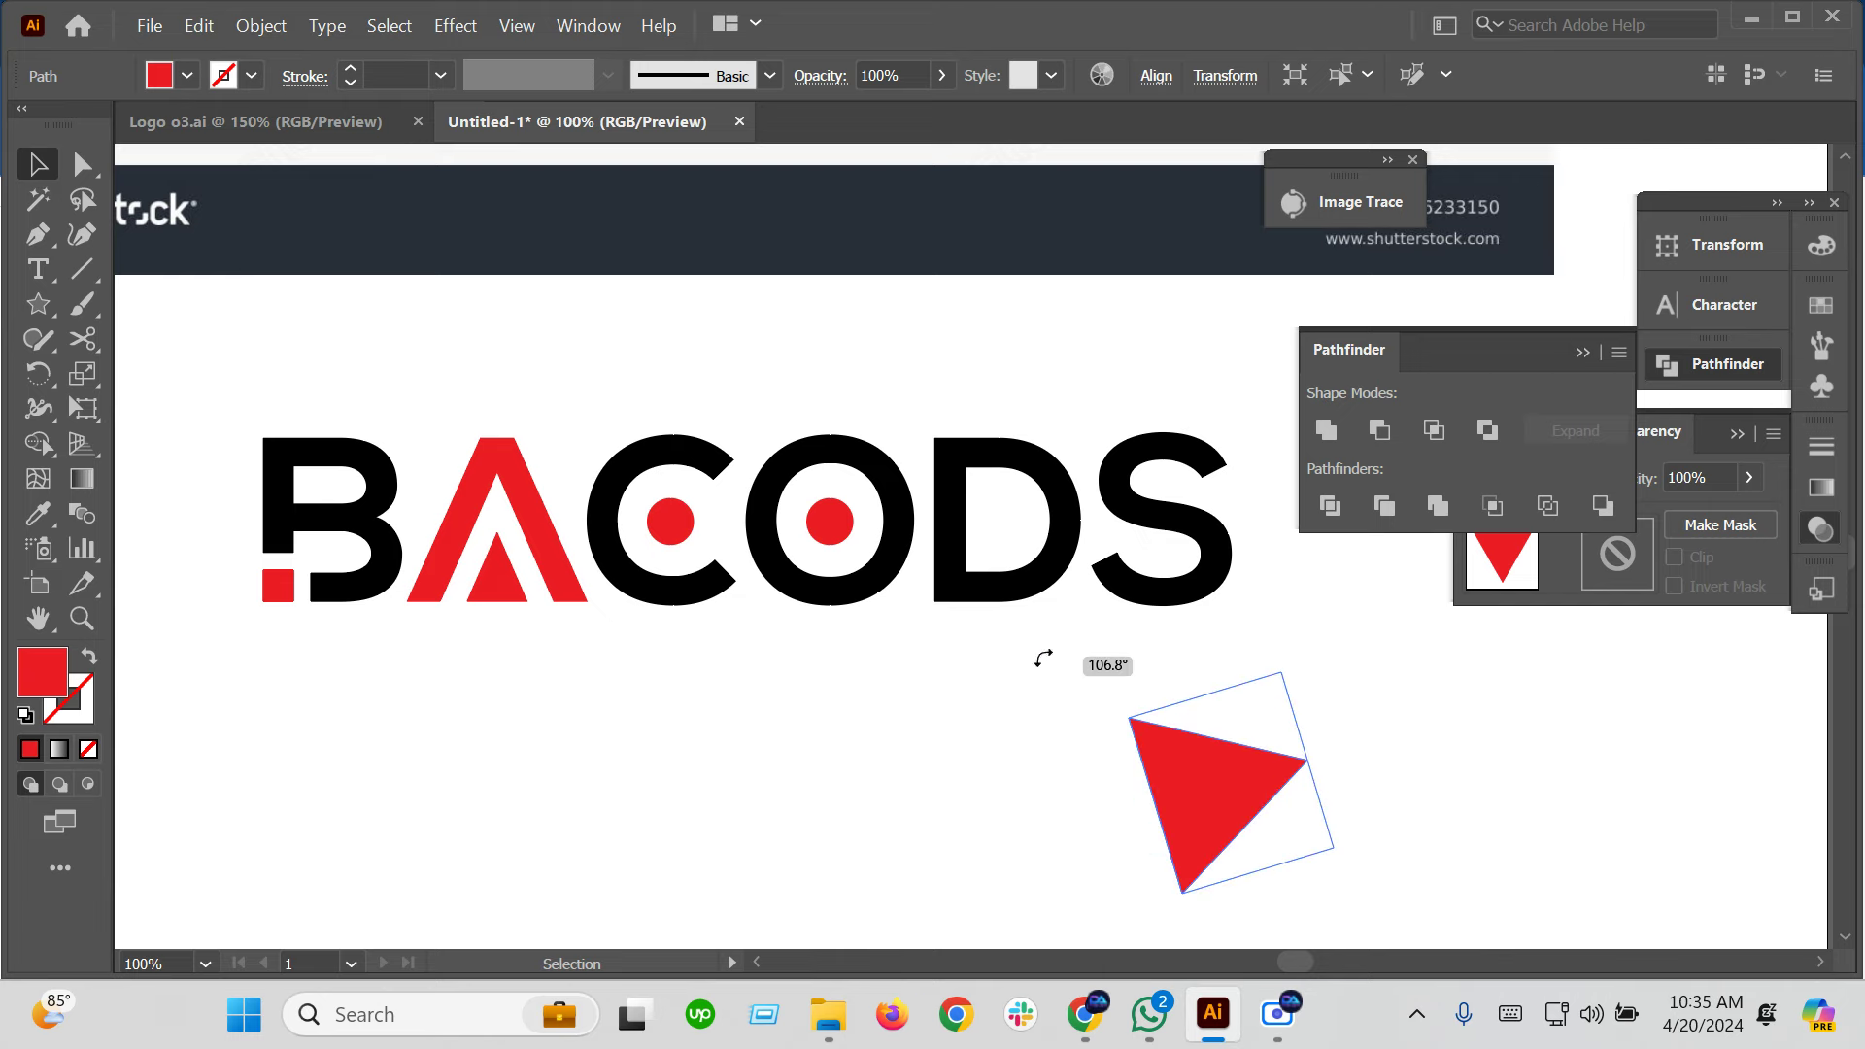
click(1036, 878)
click(1221, 791)
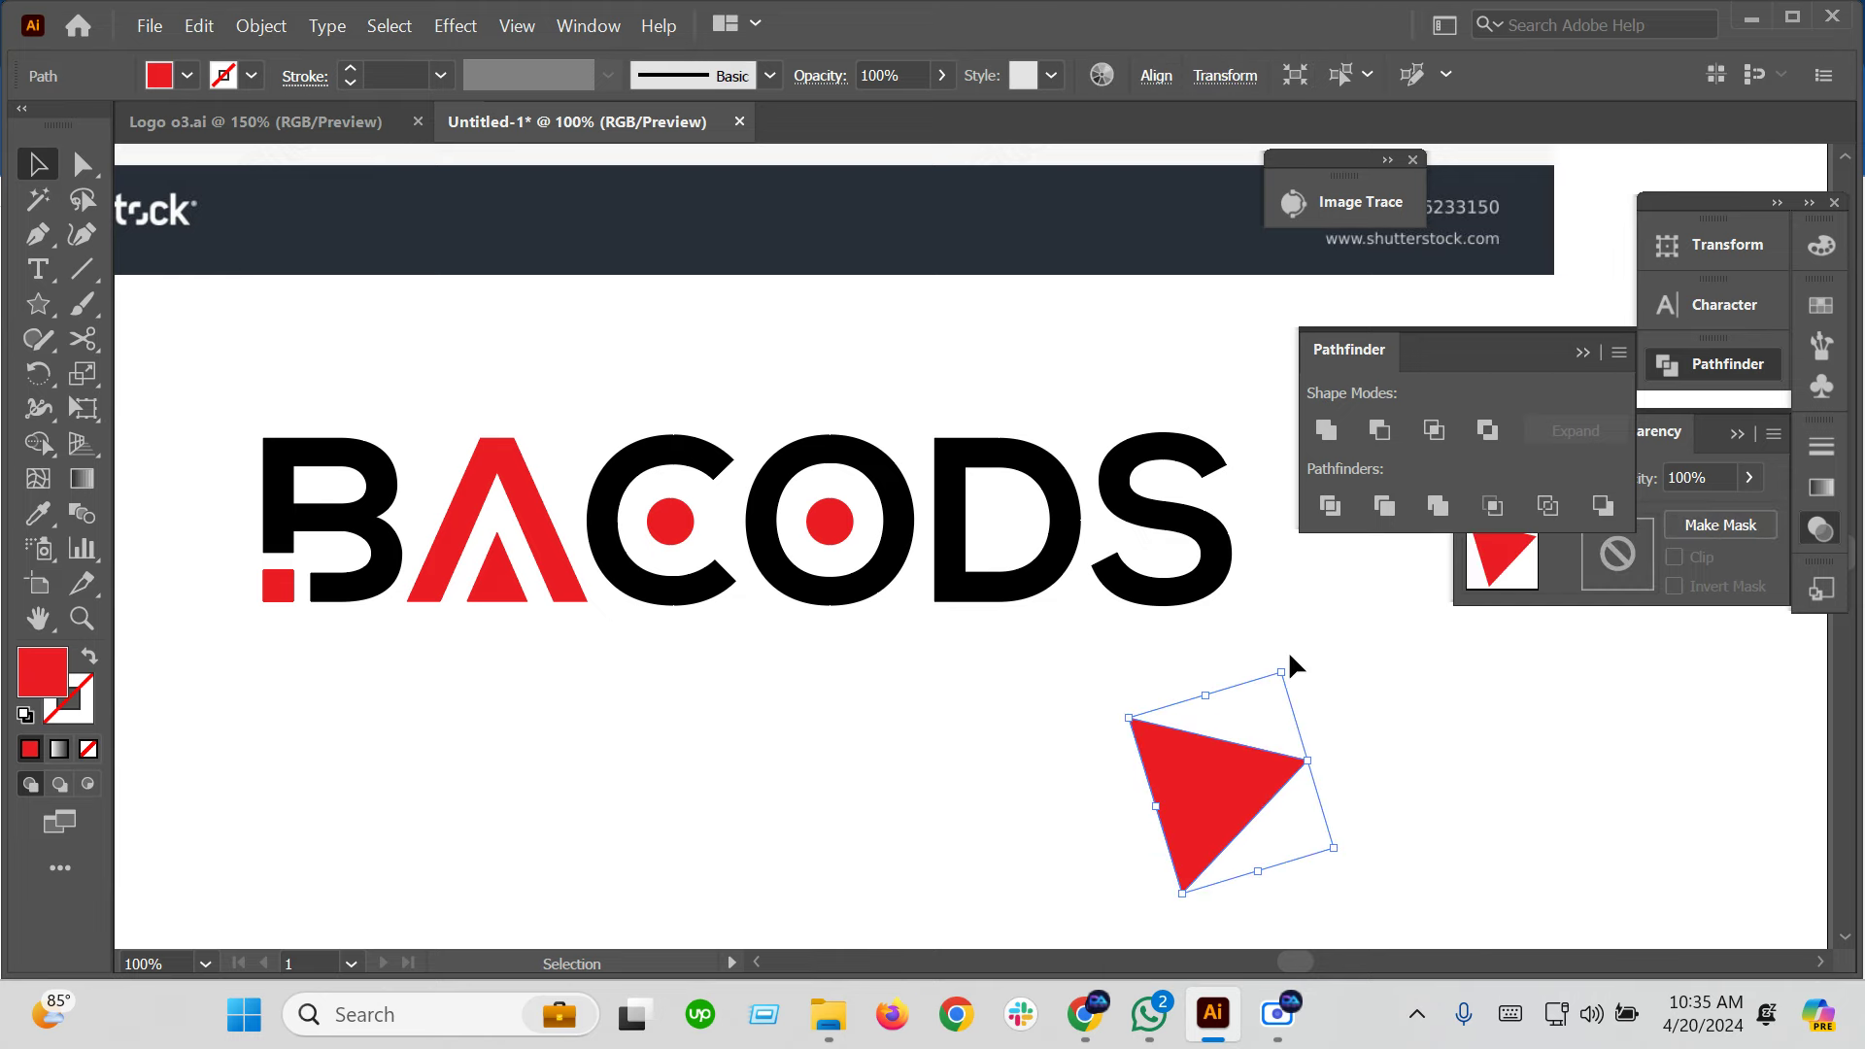
drag(1284, 663, 1133, 902)
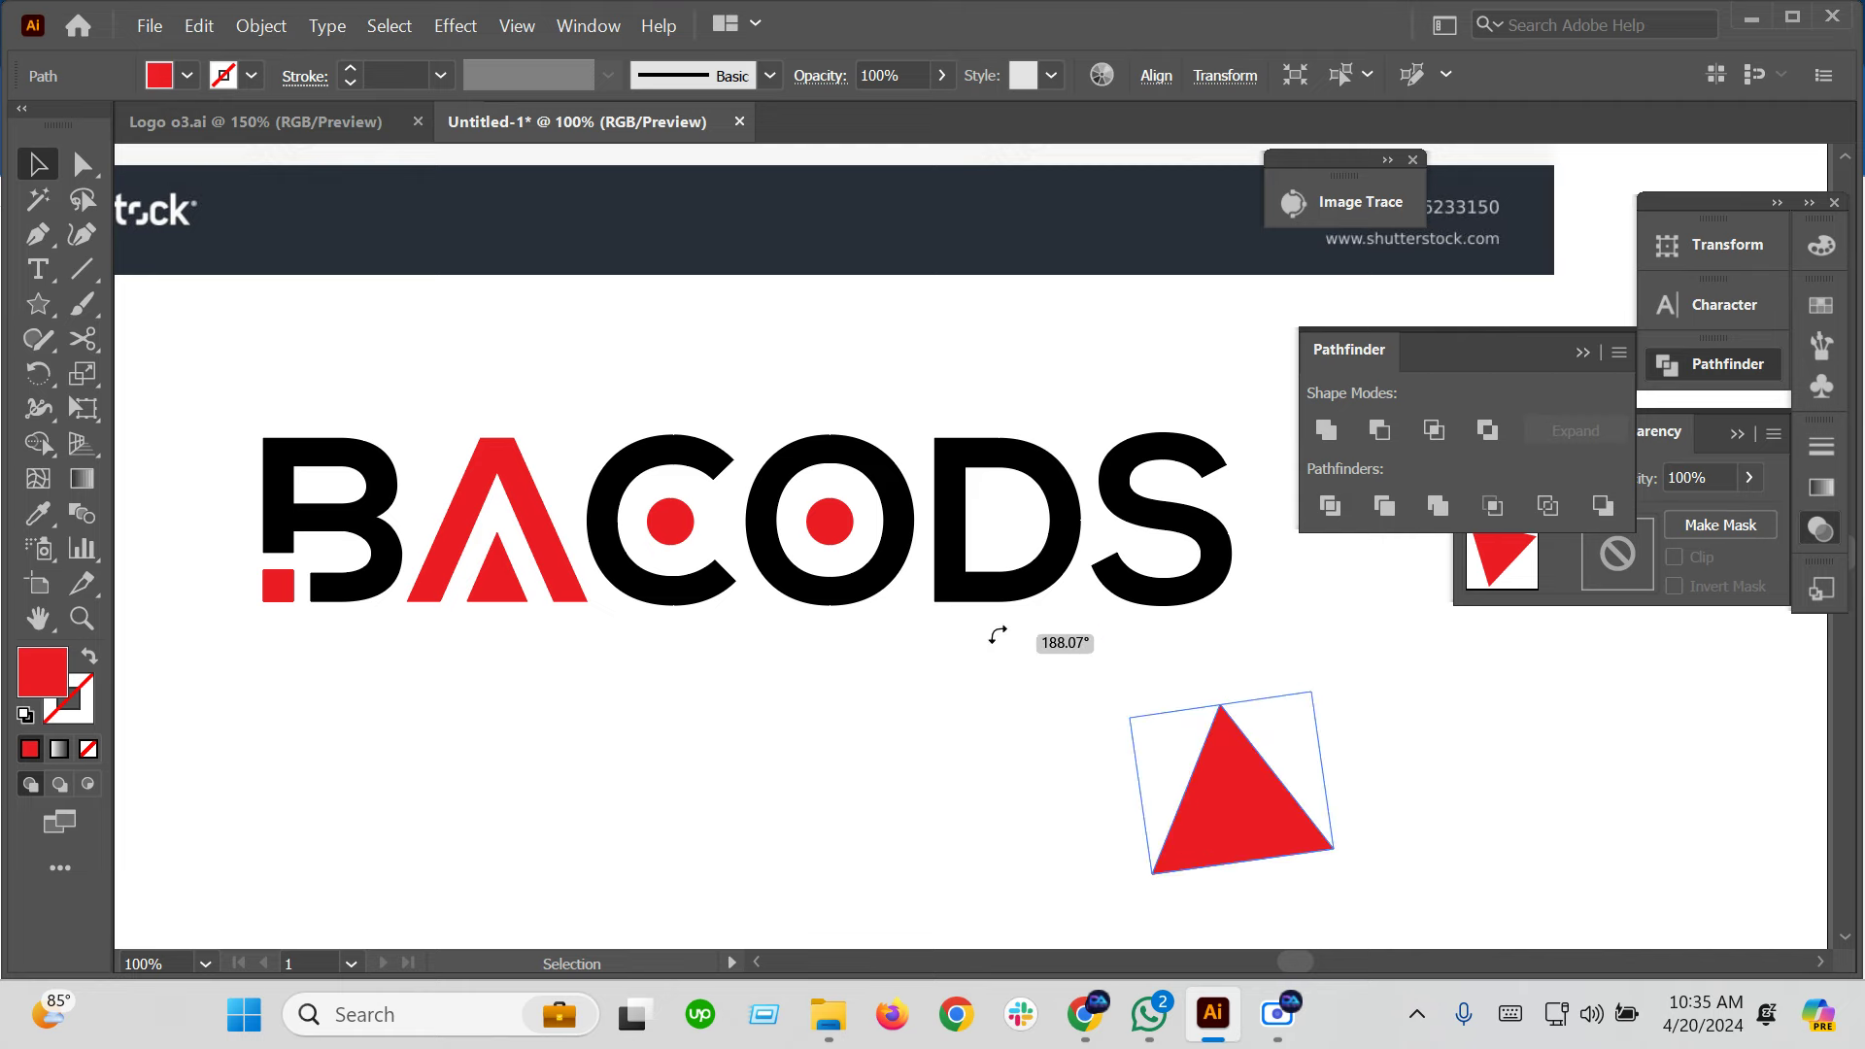
drag(1134, 901, 998, 636)
Move the triangle up onto the D and rotate it to point right
scroll(1313, 917, down, 3)
scroll(1213, 759, up, 1)
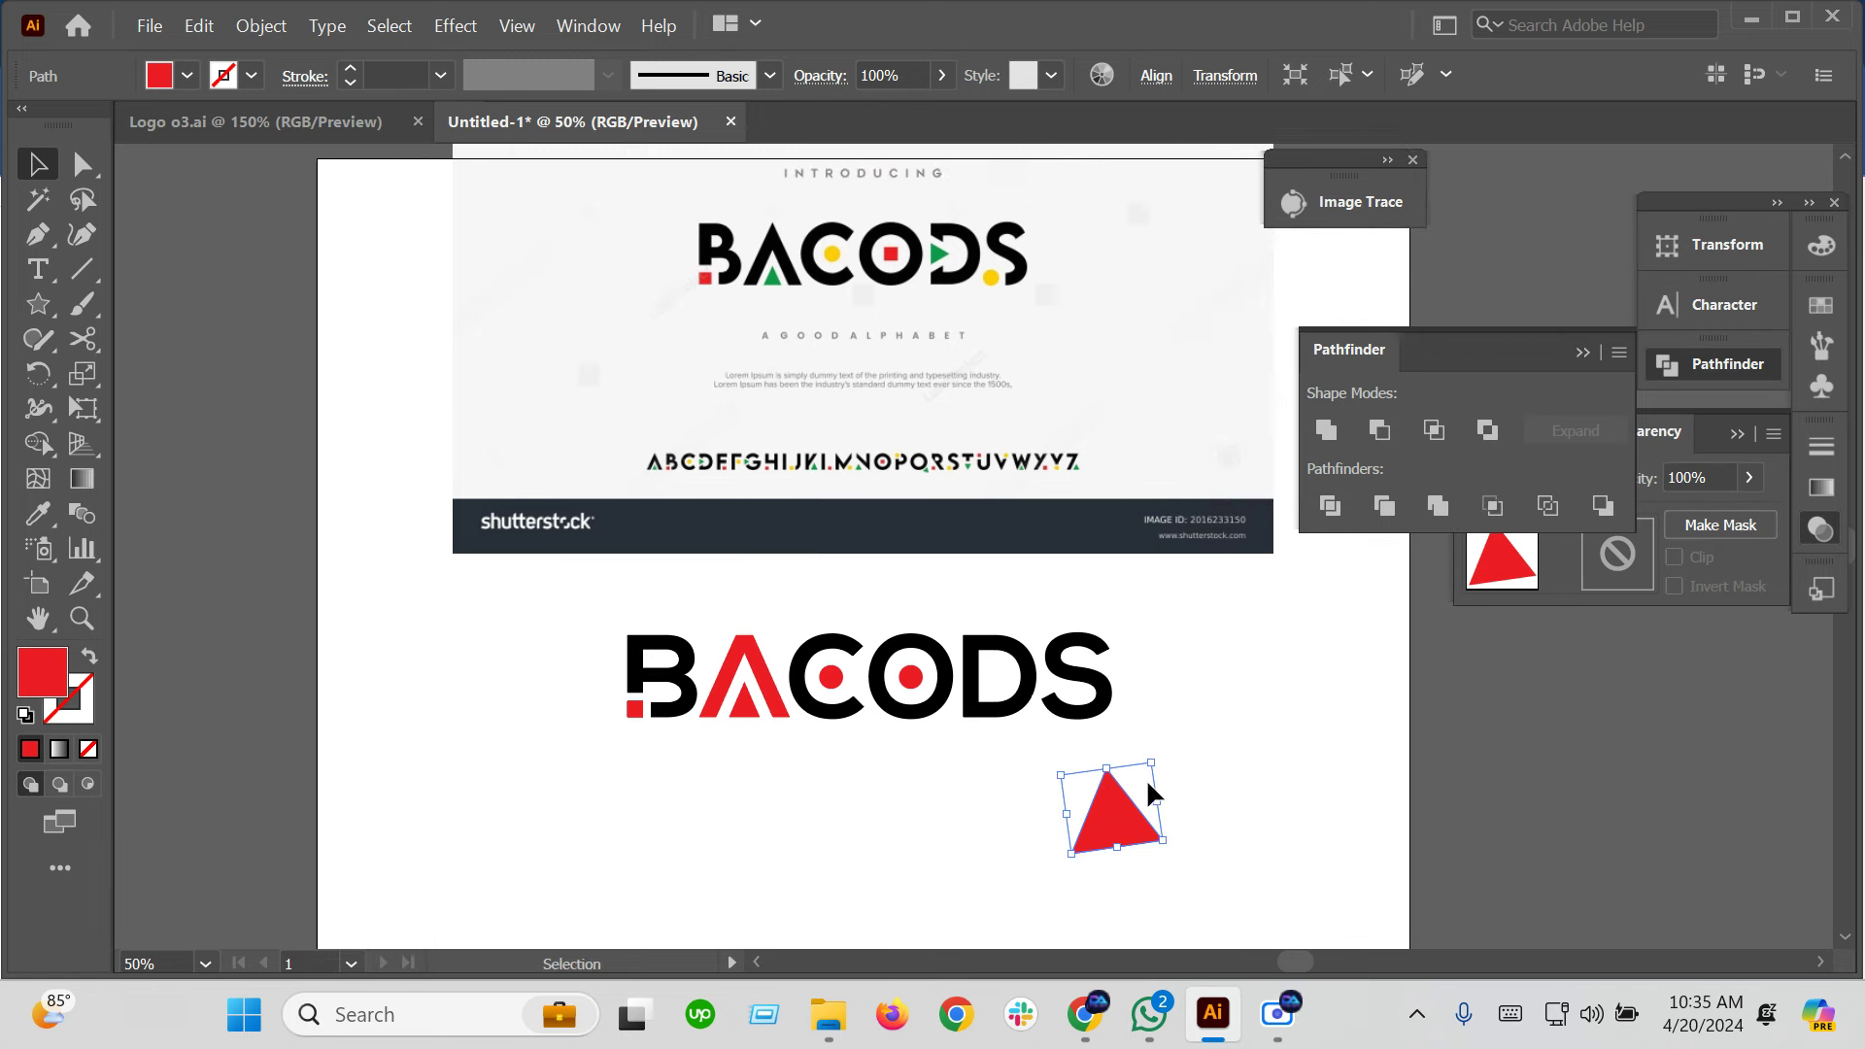
scroll(1136, 796, up, 3)
drag(1117, 811, 1101, 726)
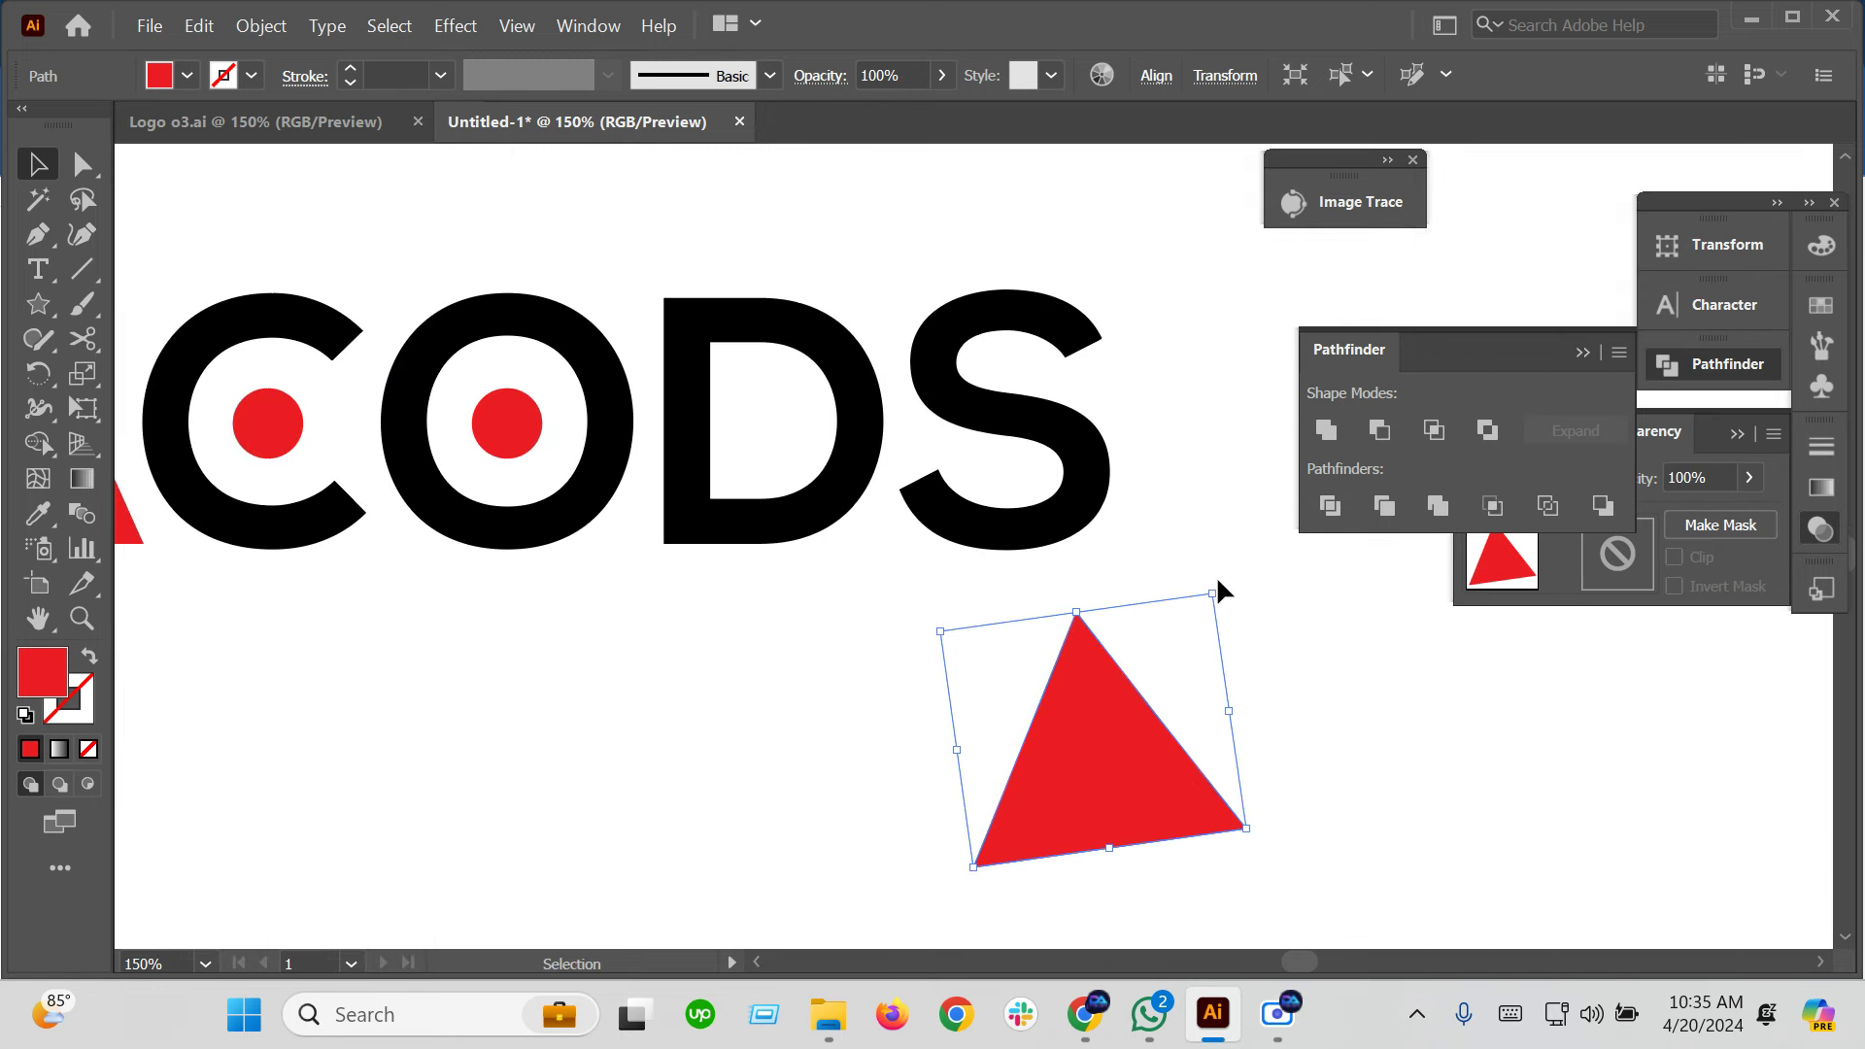
mouse_move(1221, 589)
mouse_down()
mouse_move(1216, 878)
mouse_move(1150, 783)
mouse_move(680, 435)
mouse_up()
Vertically centre the triangle on the D using Vertical Align Center
scroll(685, 432, up, 3)
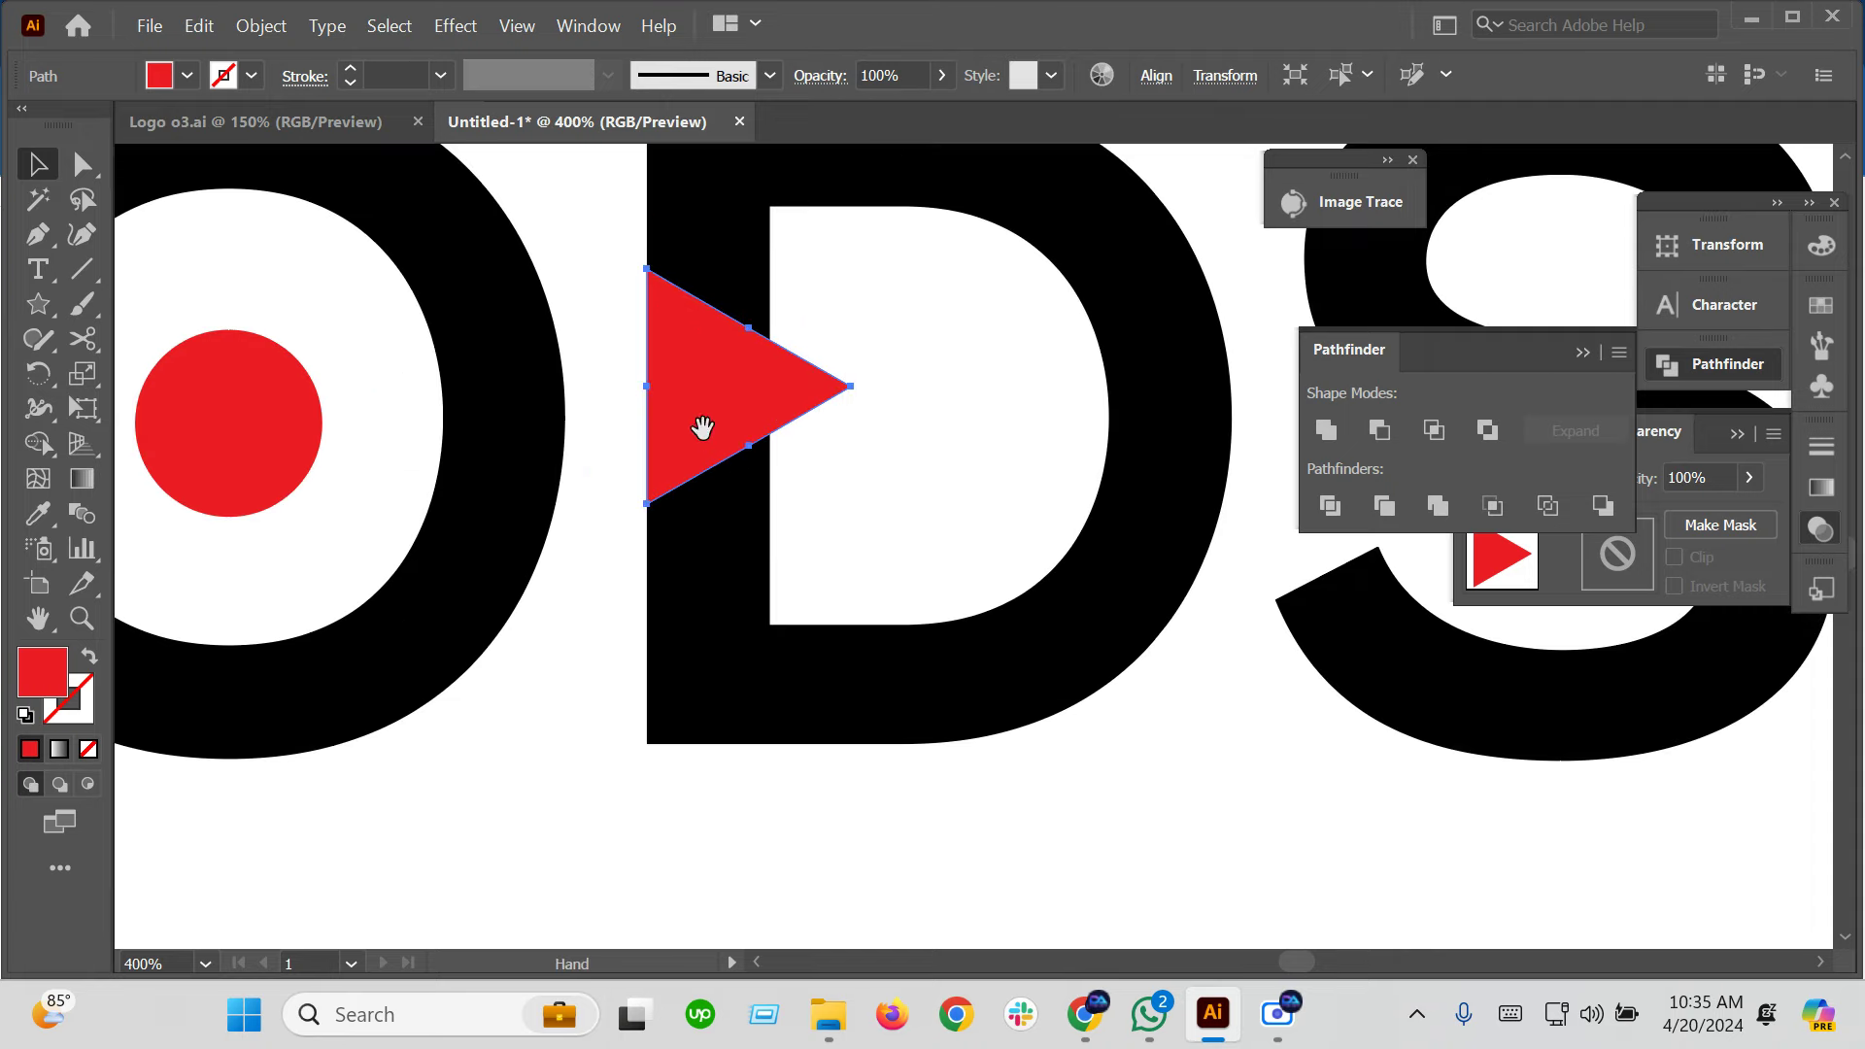
scroll(694, 602, down, 2)
click(795, 525)
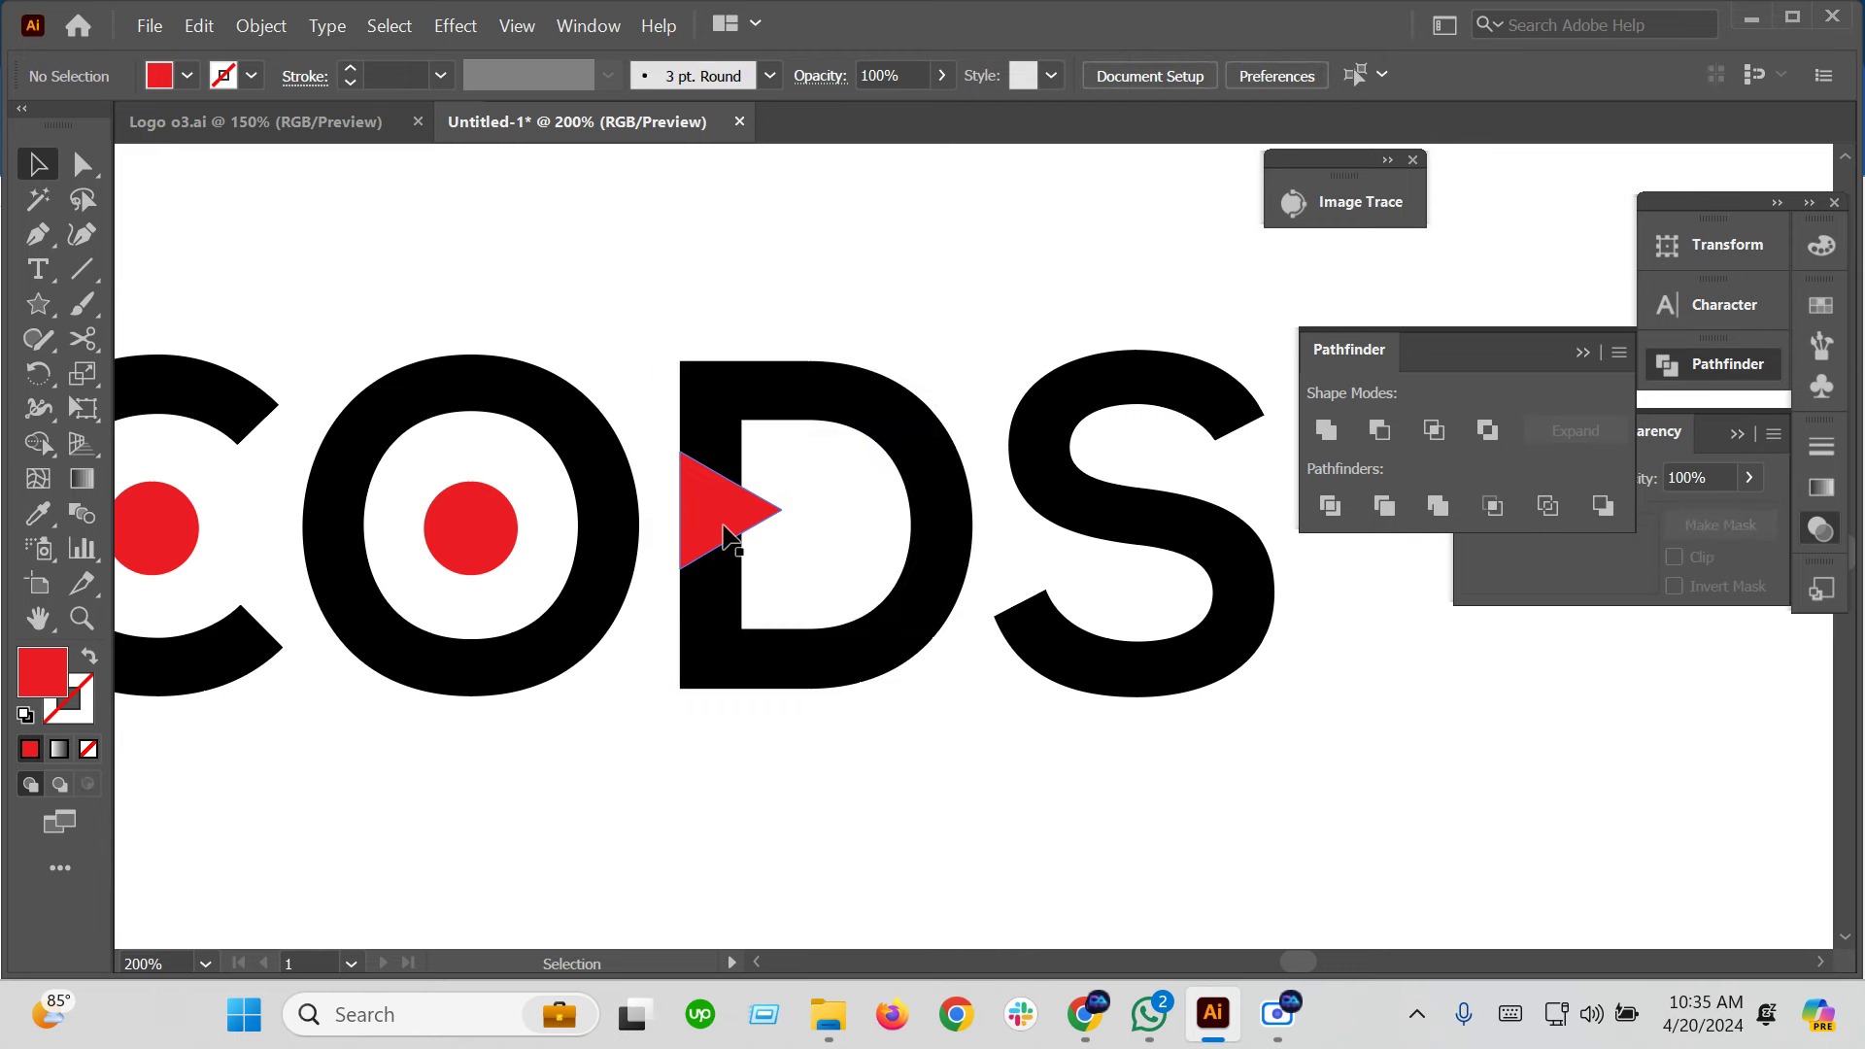
drag(688, 312, 775, 673)
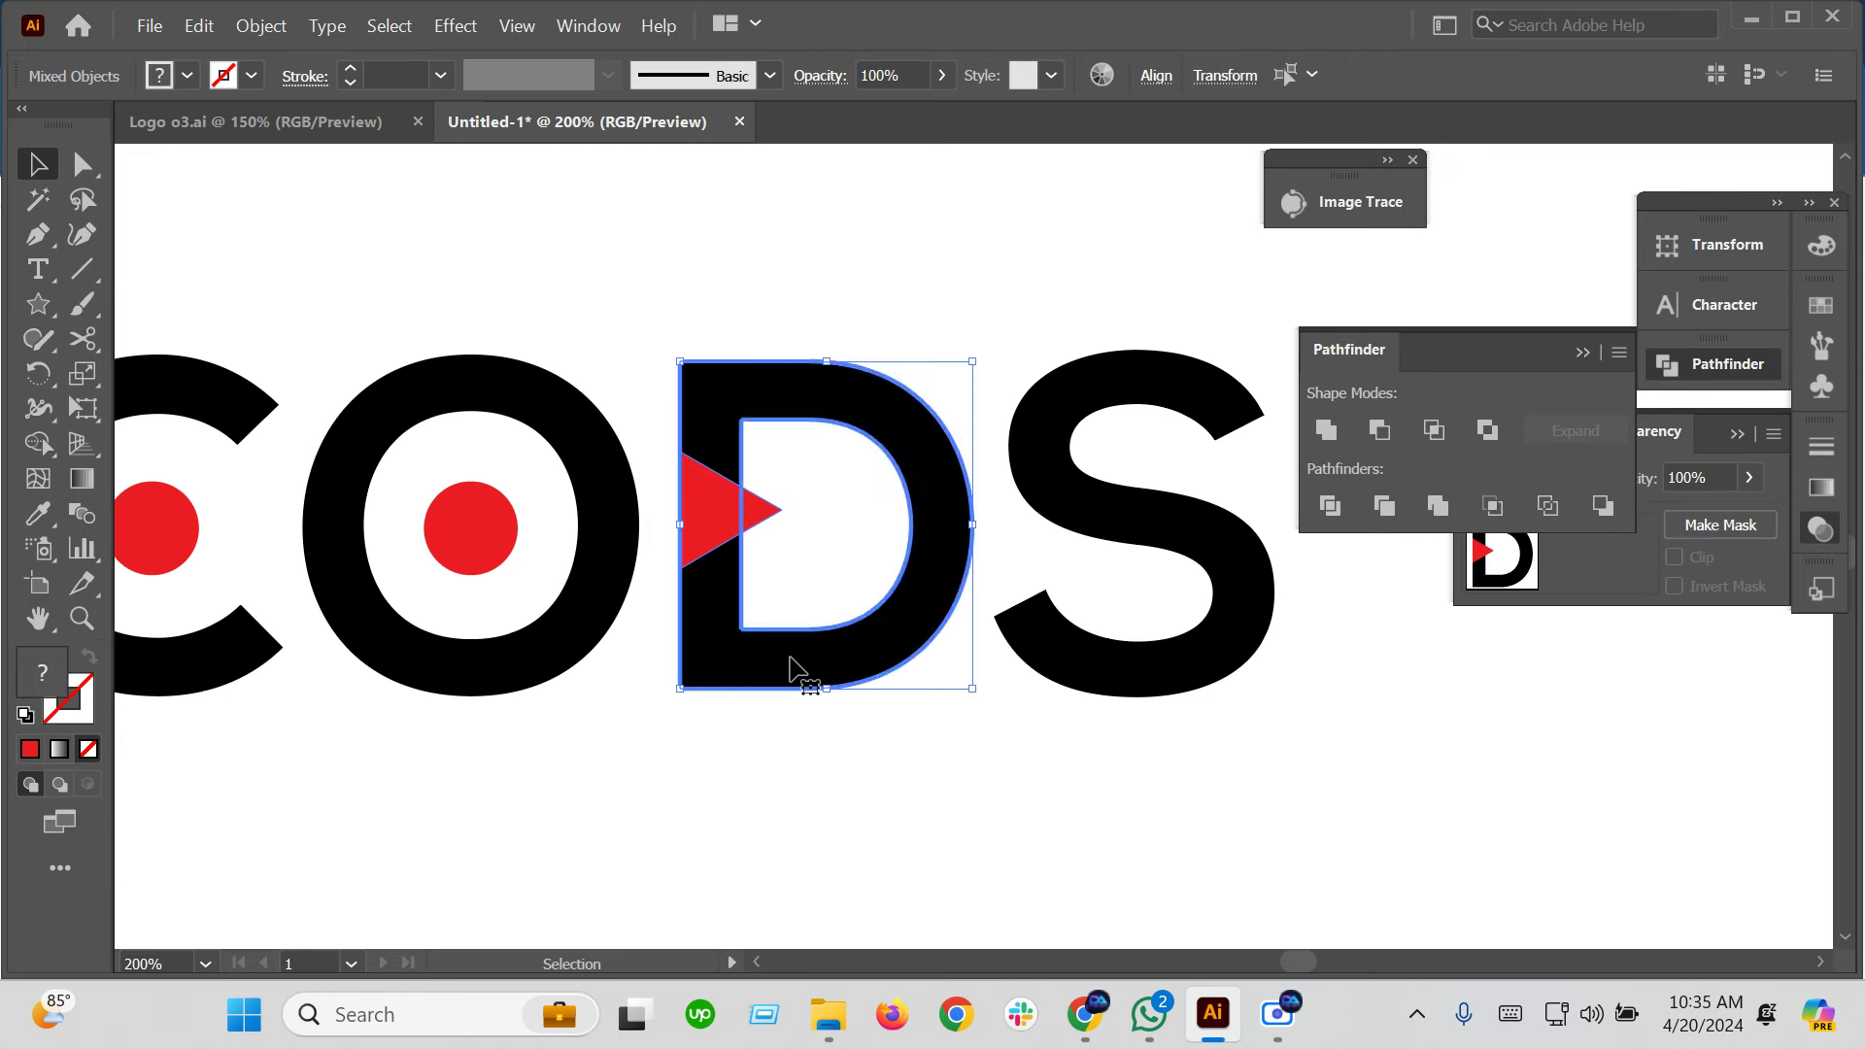
click(1153, 75)
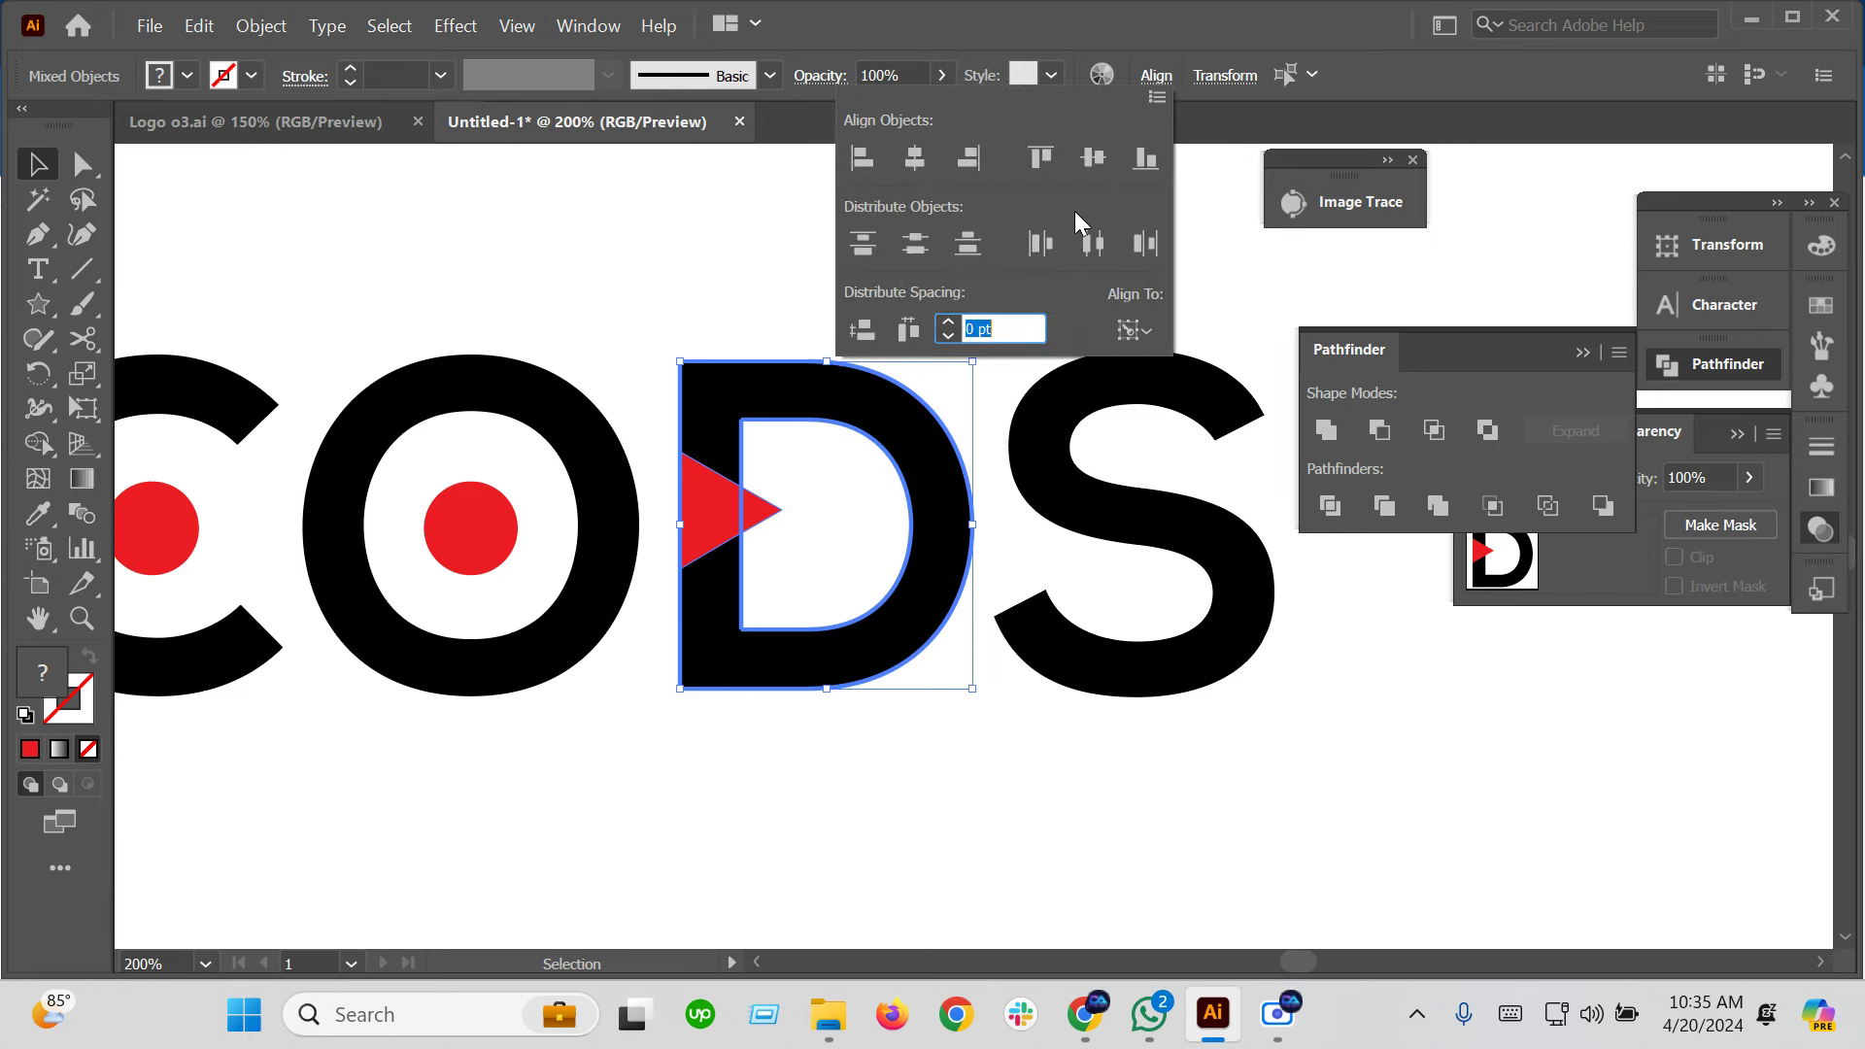
click(1090, 161)
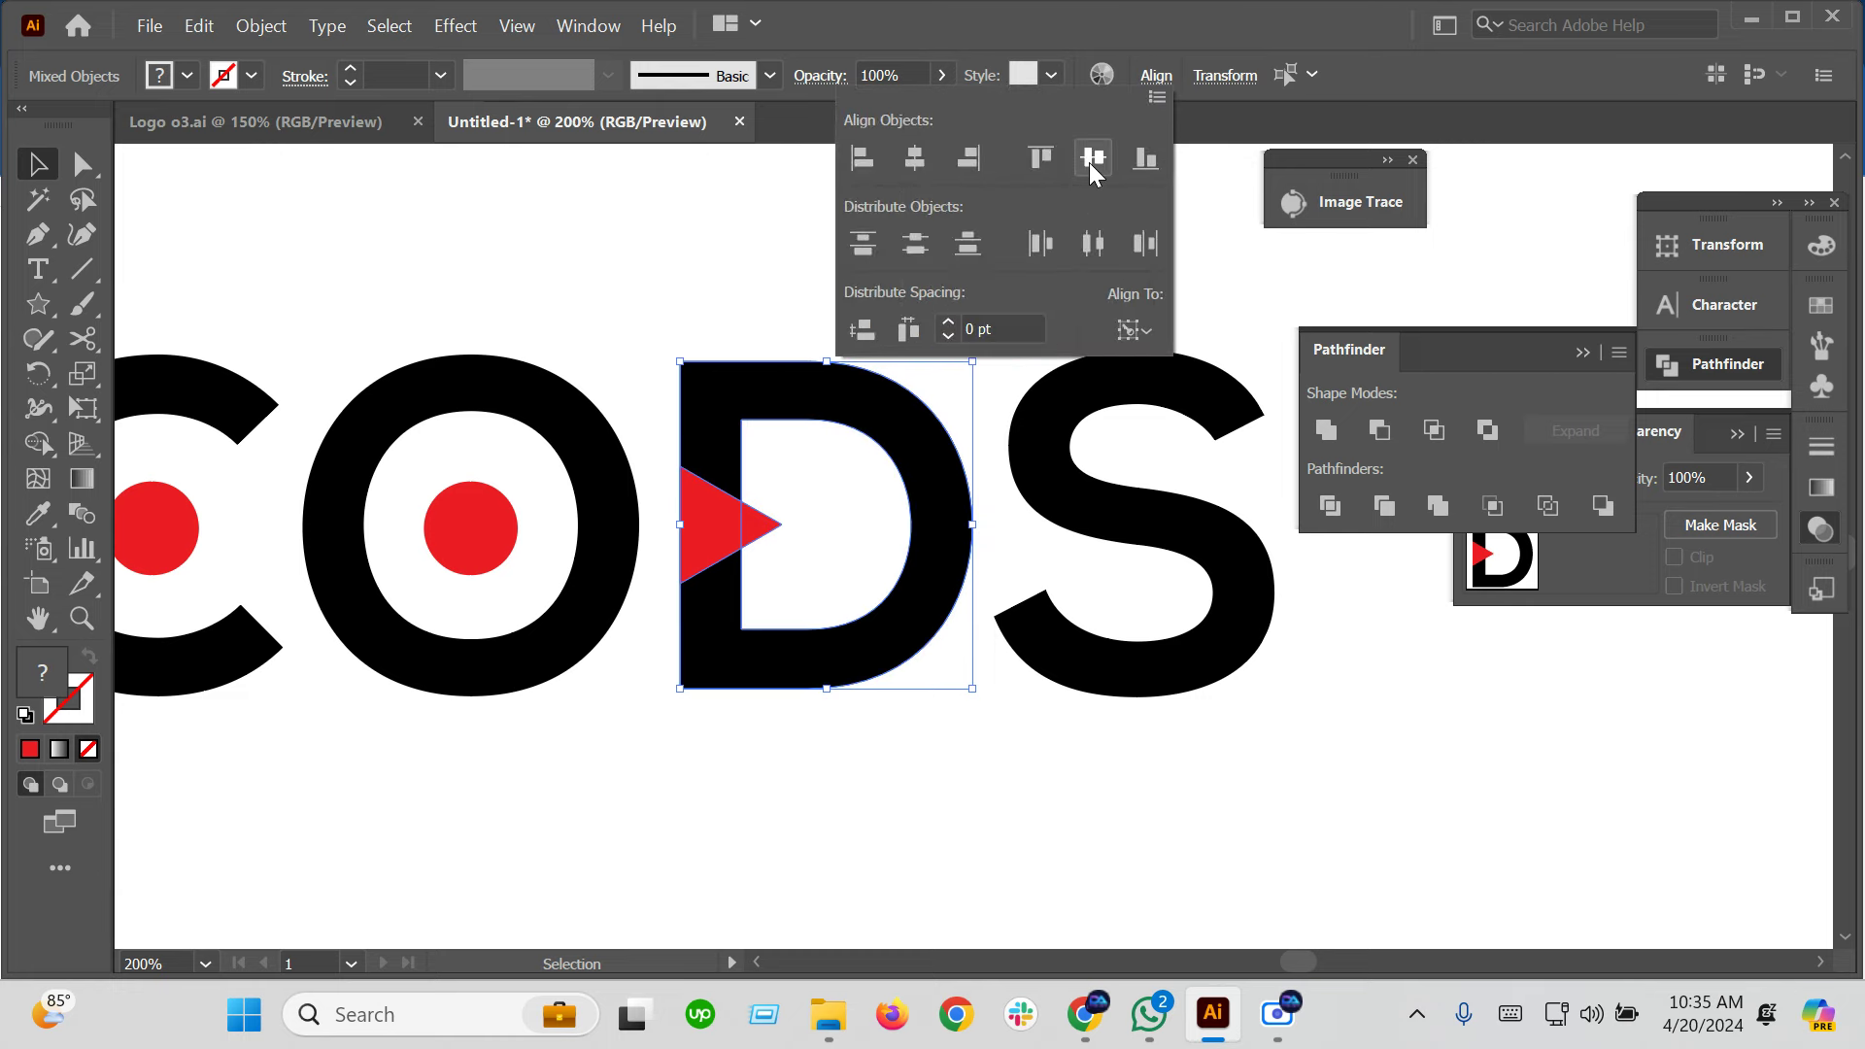
click(859, 801)
scroll(735, 560, up, 3)
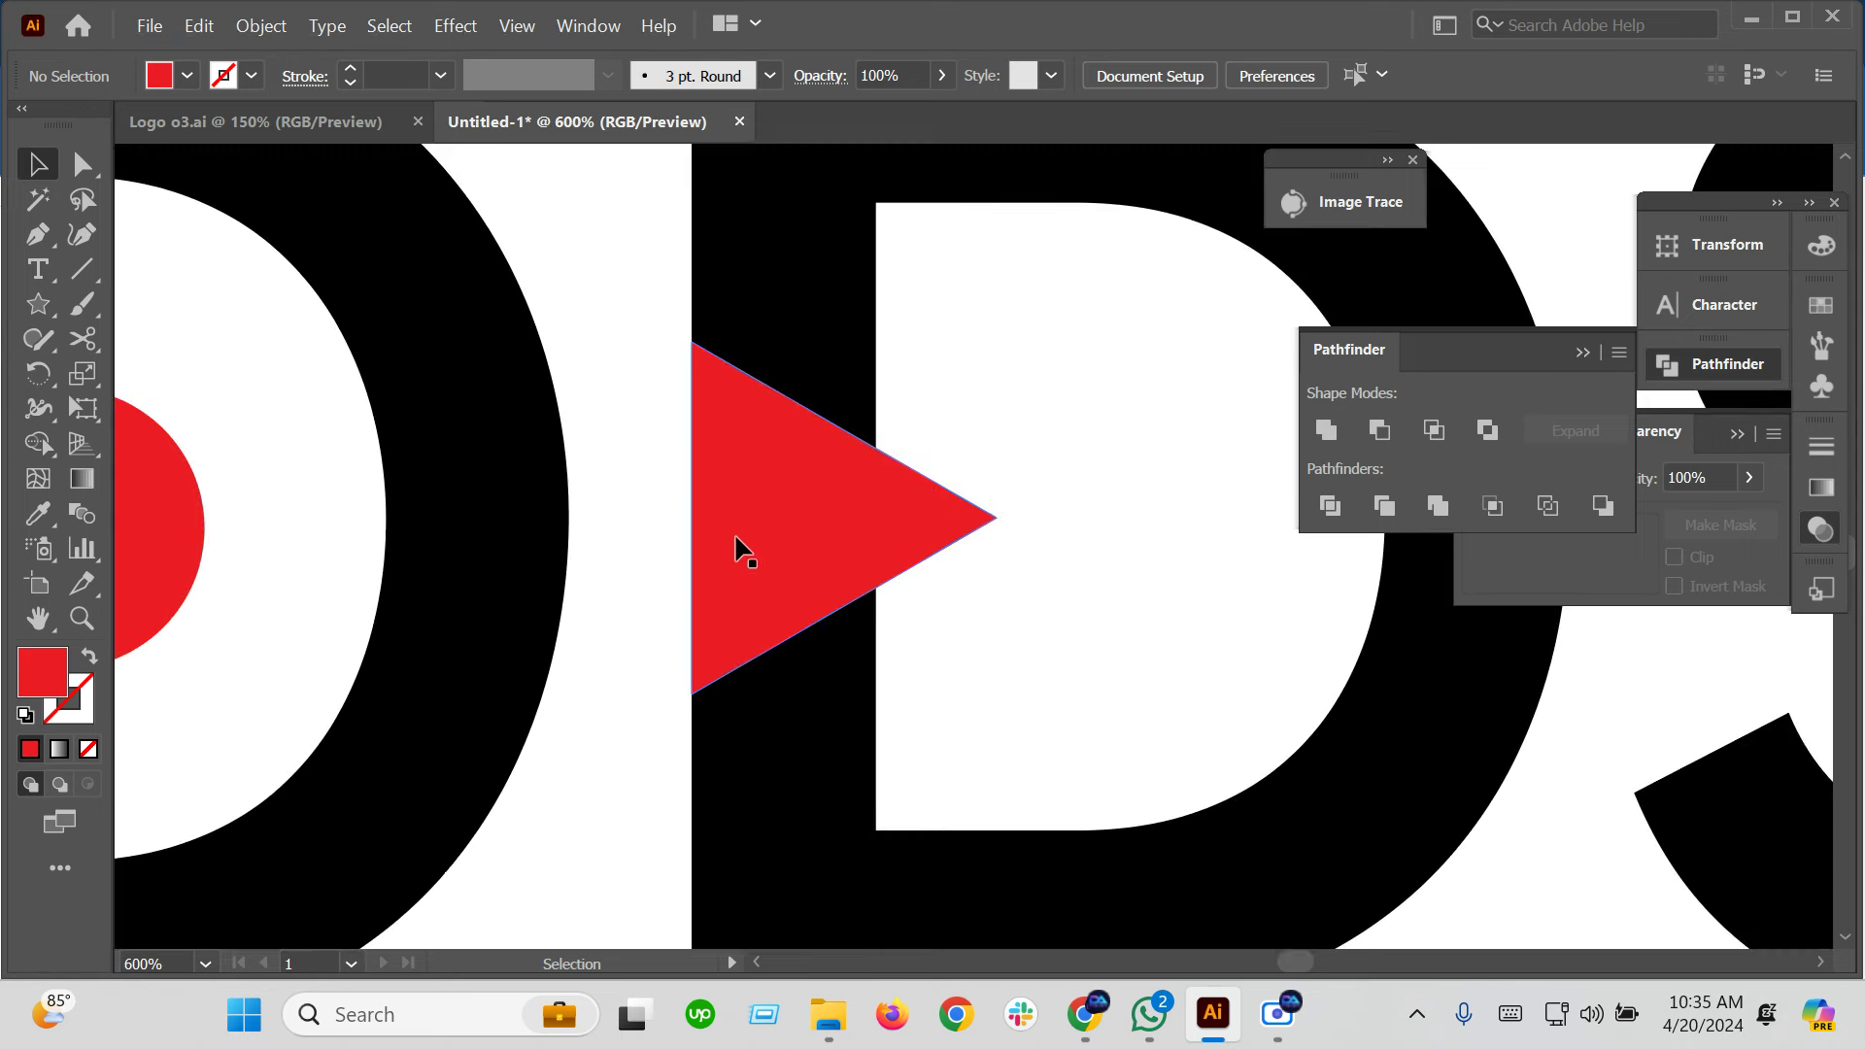
Shrink the triangle onto the D's stem edge and add an Offset Path outline around it
click(734, 538)
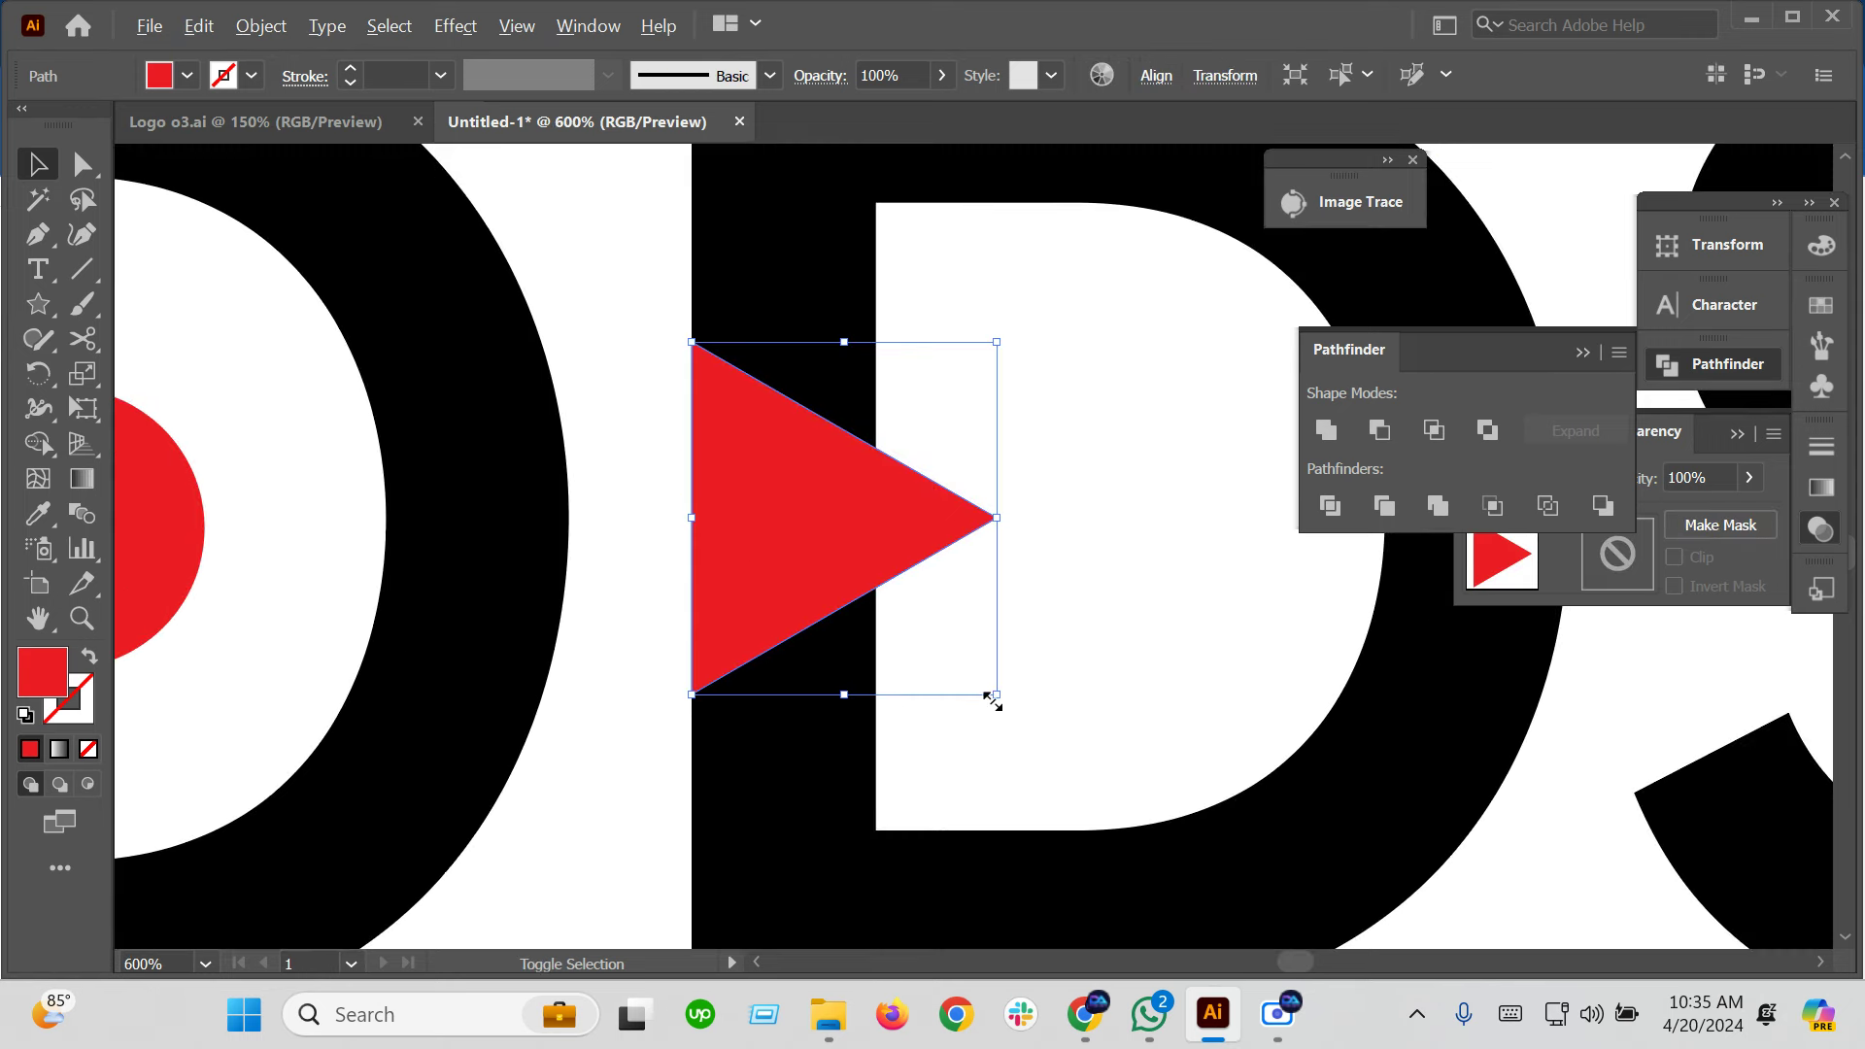
mouse_move(989, 699)
mouse_down()
mouse_move(970, 695)
mouse_move(966, 657)
mouse_up()
drag(848, 561, 820, 563)
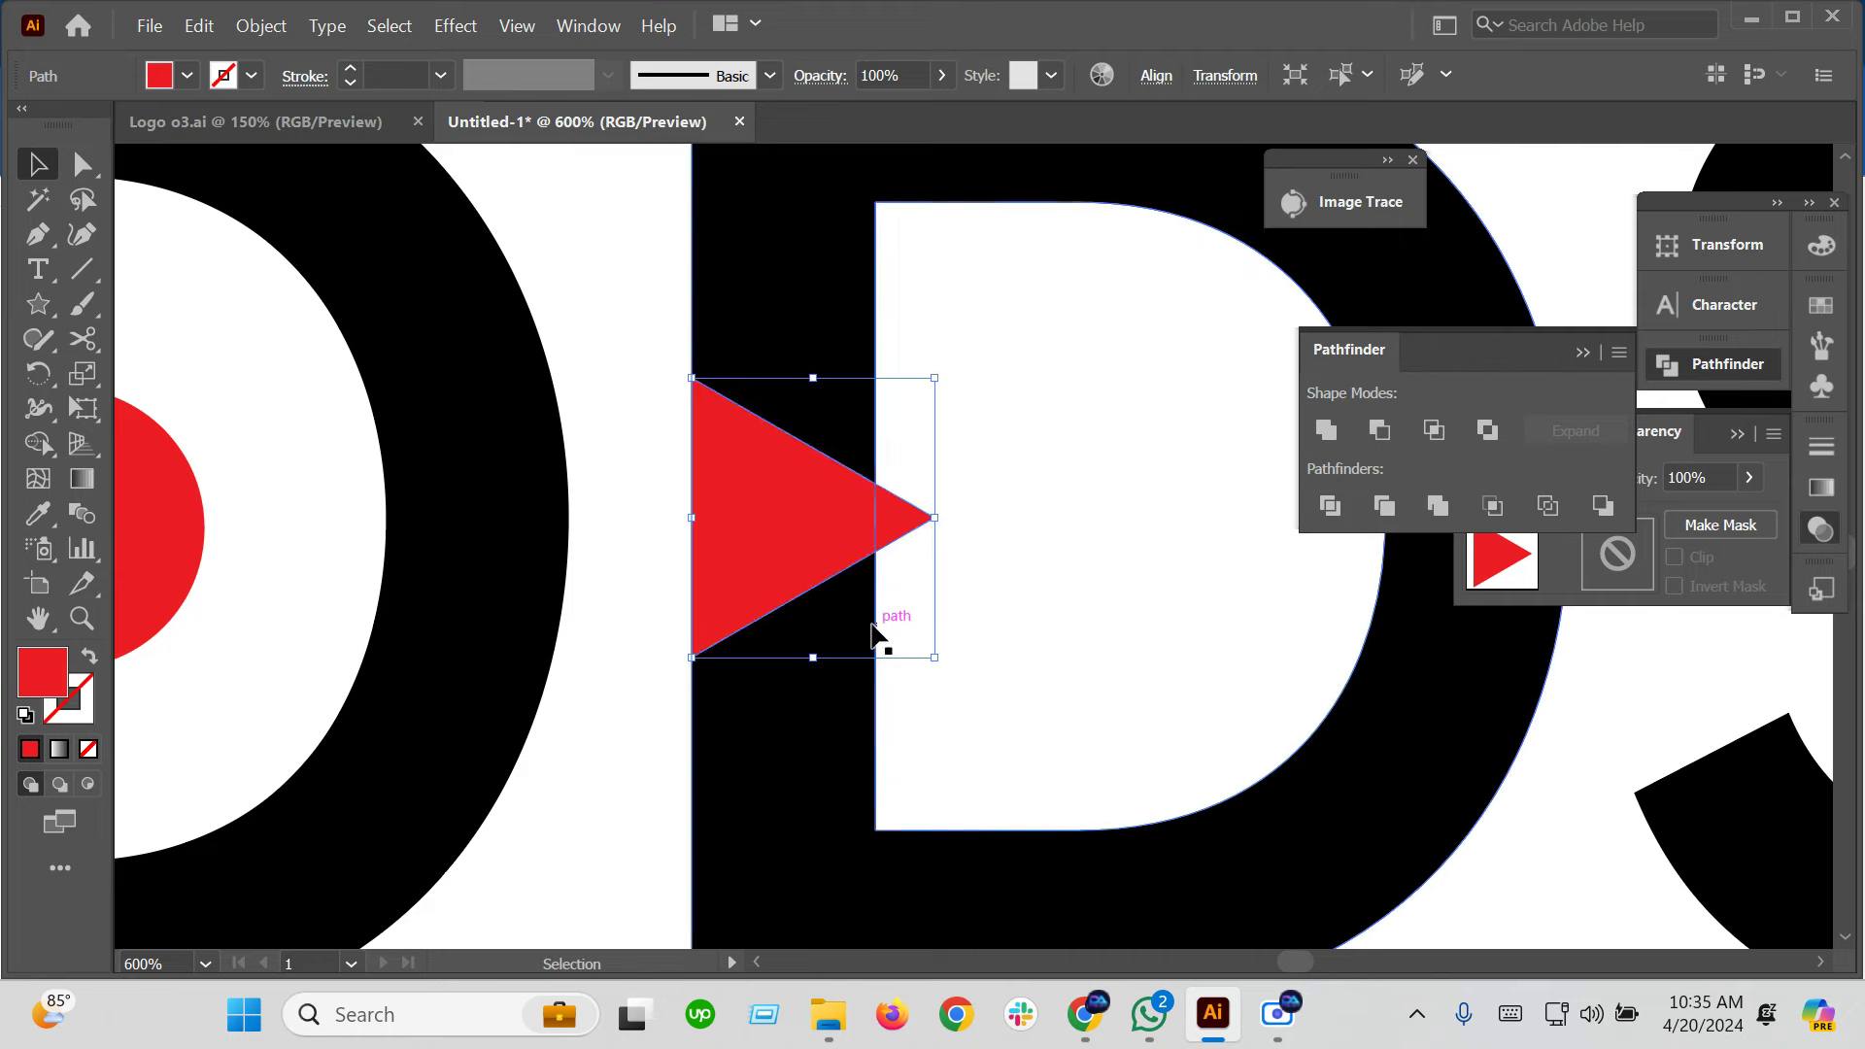
click(269, 21)
mouse_move(369, 746)
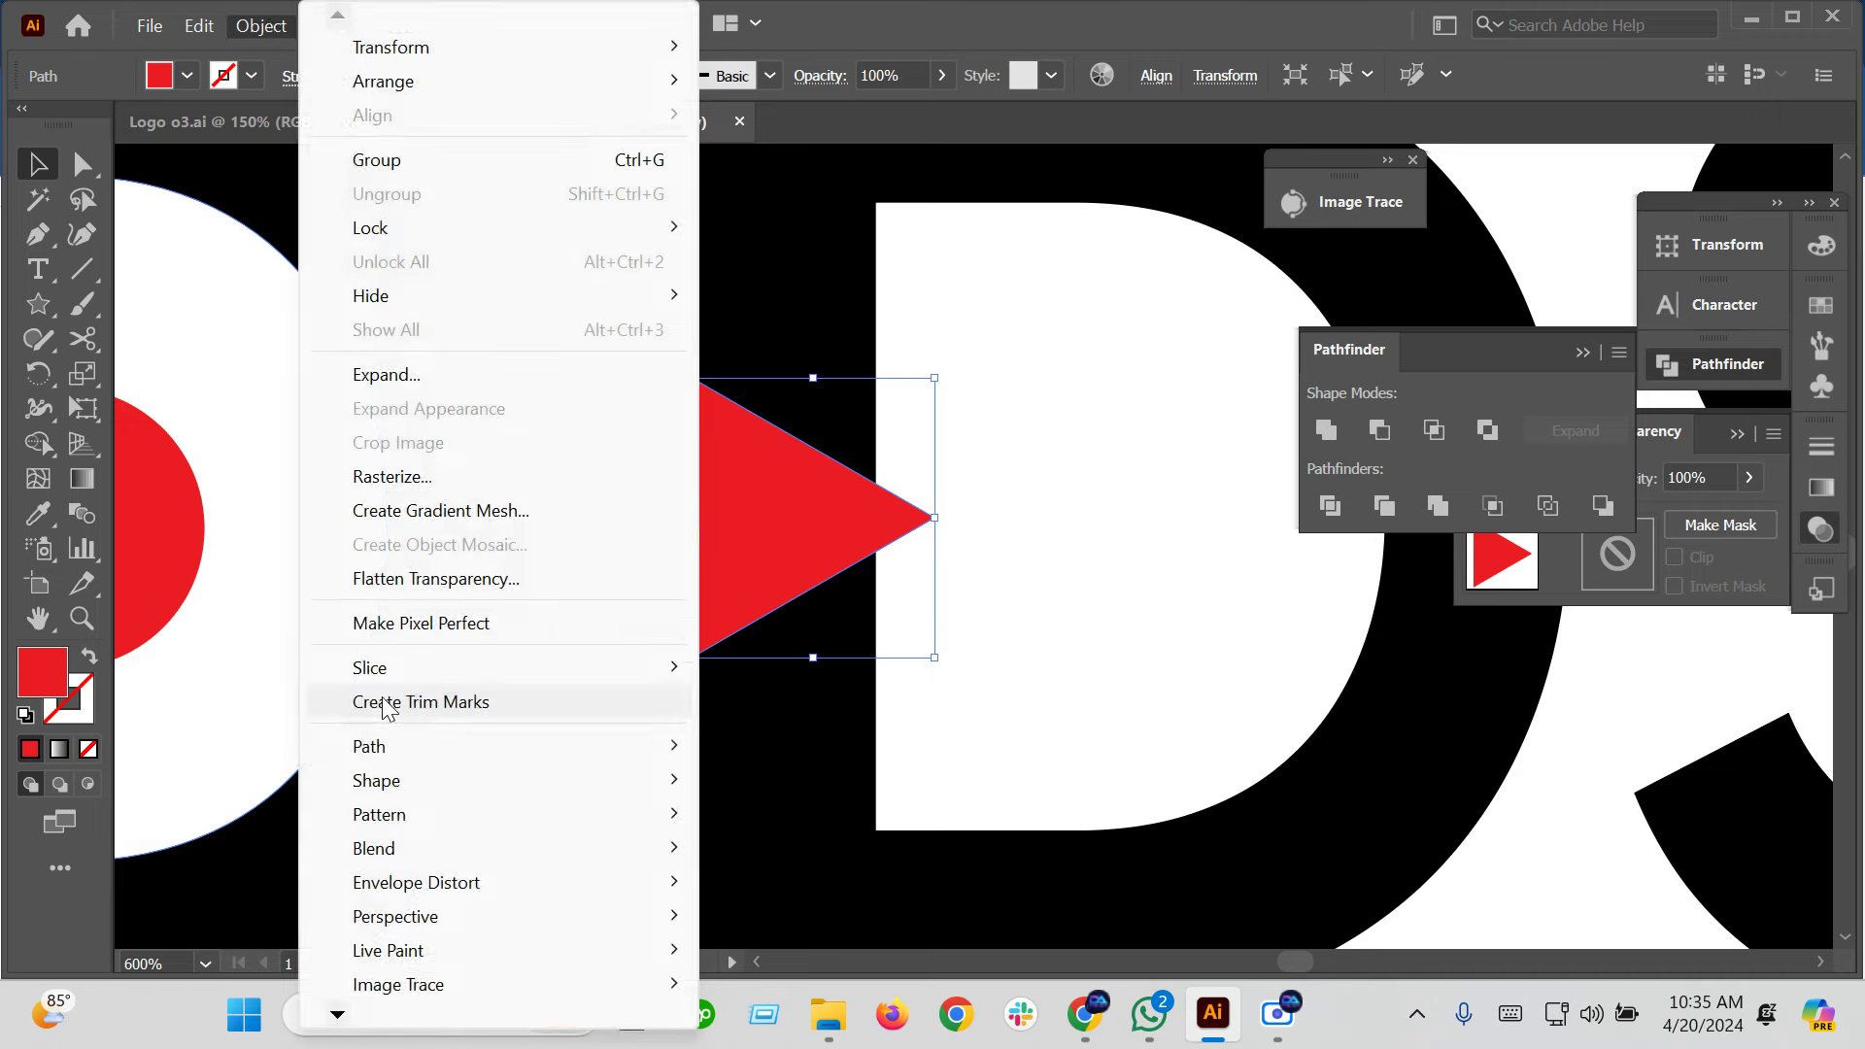
click(841, 477)
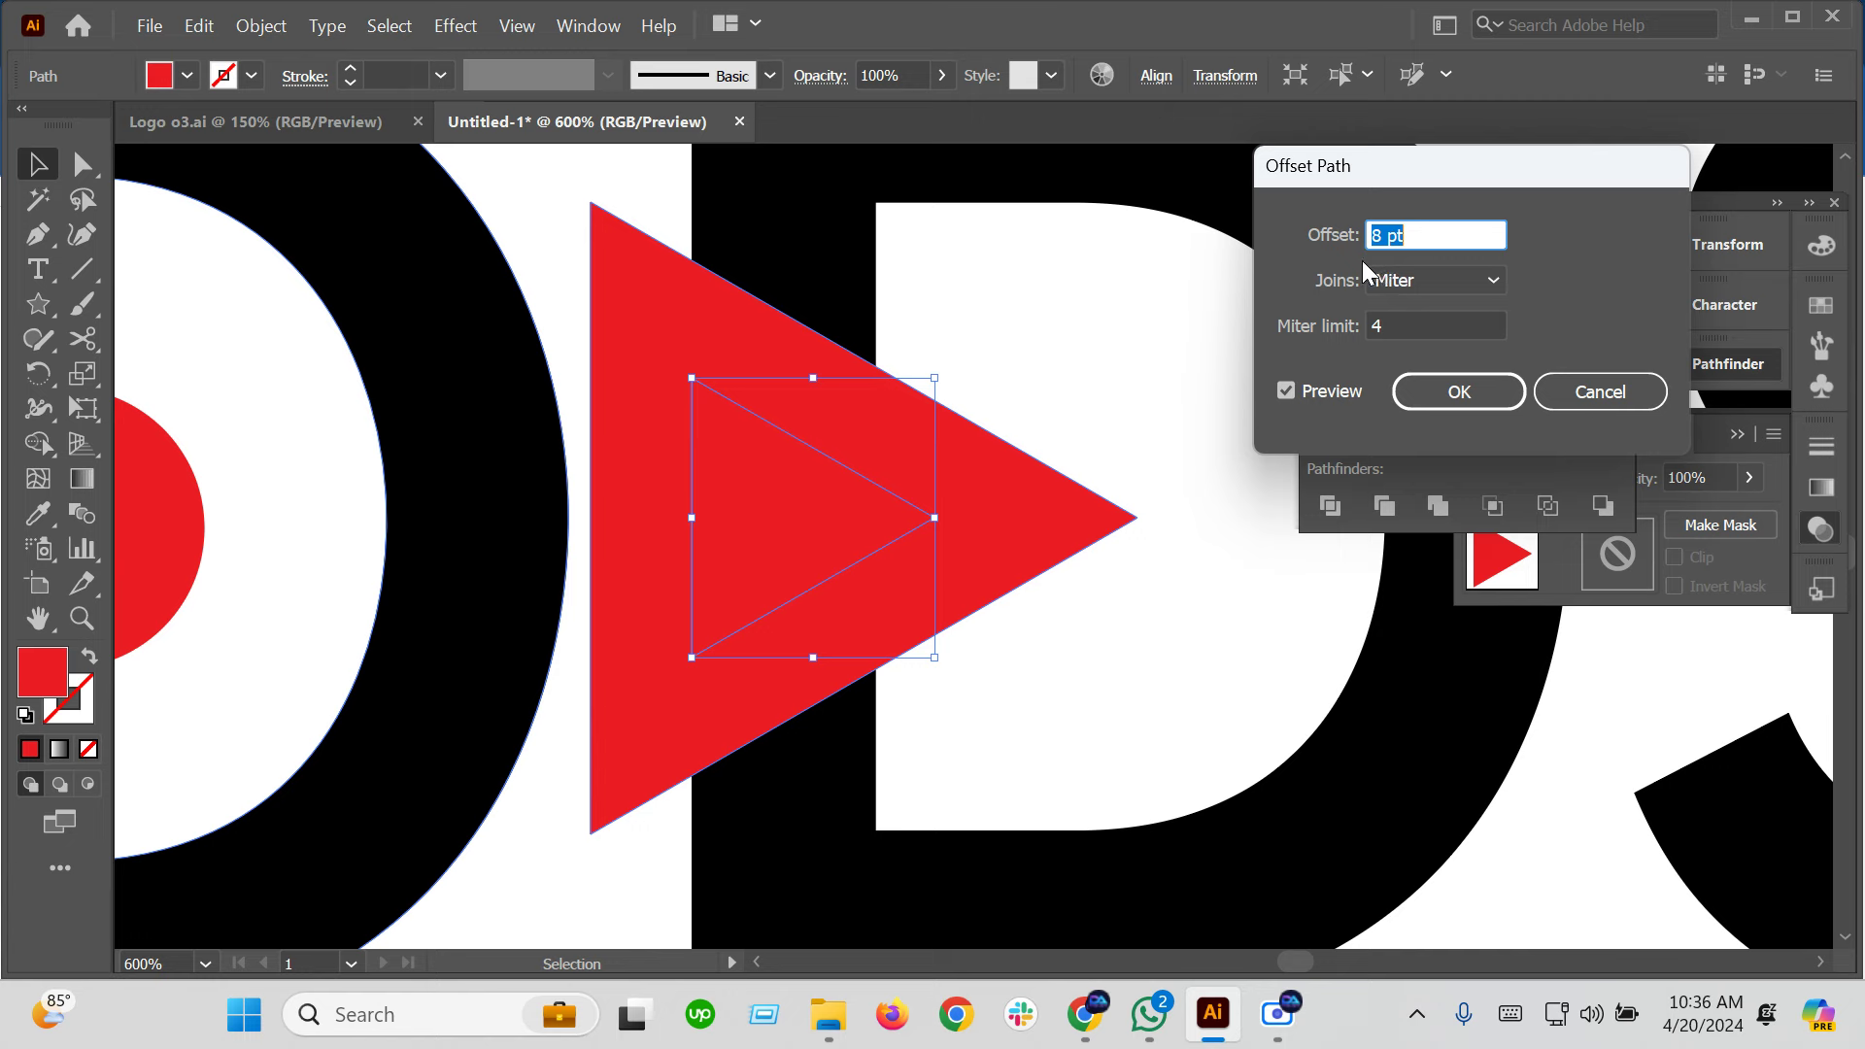
click(1458, 391)
Merge the offset pieces into the D's counter with the Shape Builder, cutting a notch
shift+click(835, 685)
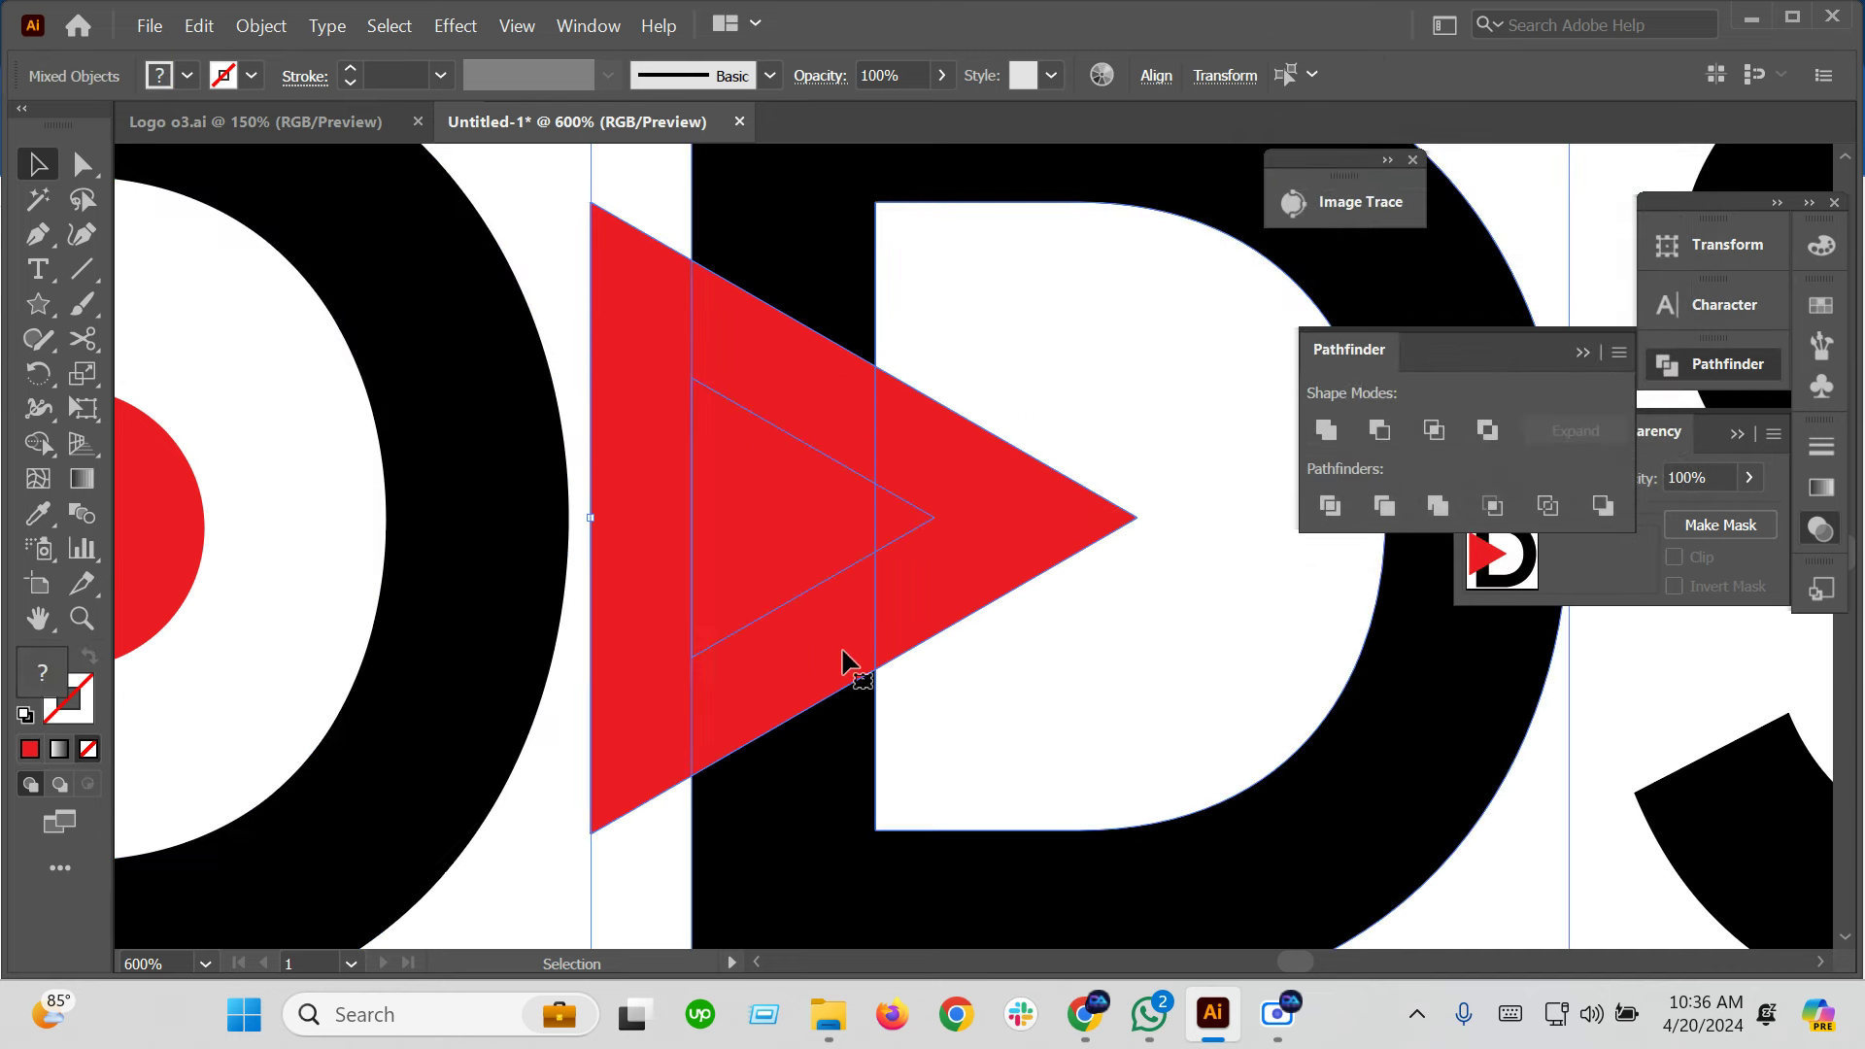
key(shift+m)
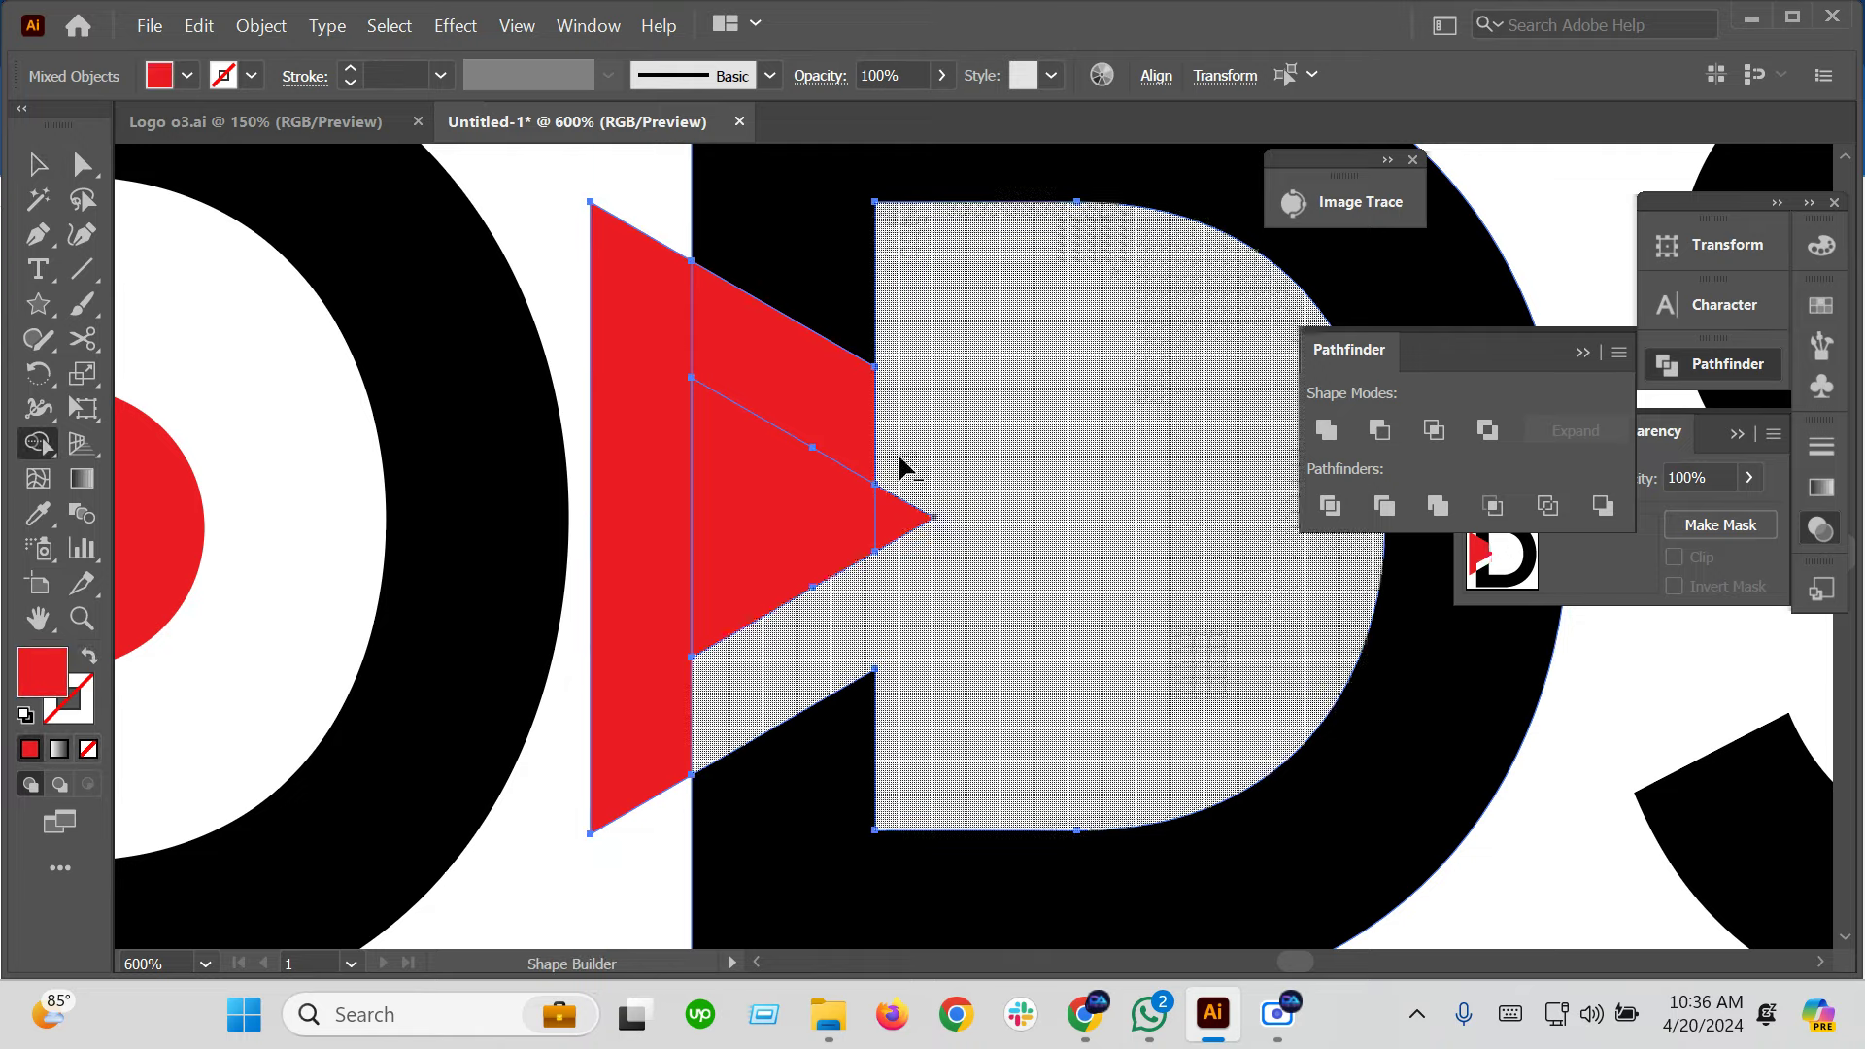
drag(835, 649, 972, 486)
drag(629, 404, 684, 342)
Zoom out to fit the whole logo and clear the selection
scroll(787, 661, down, 3)
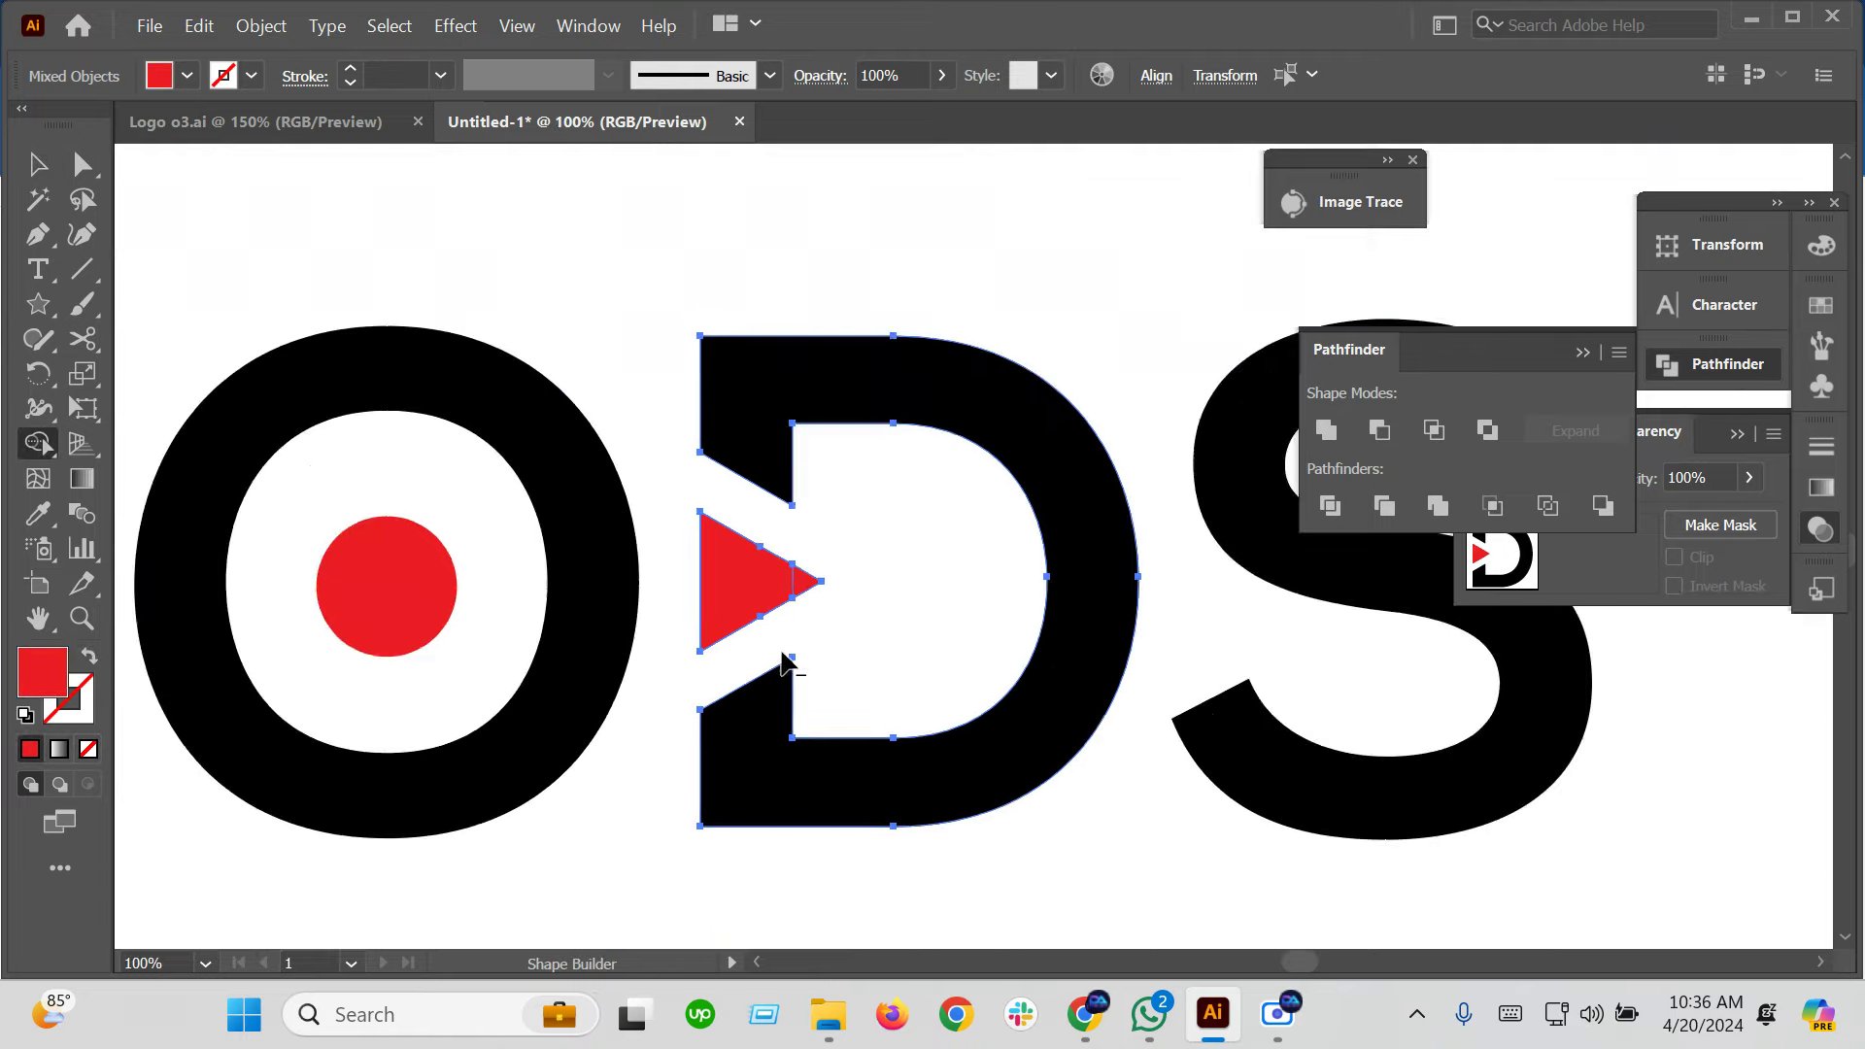
scroll(749, 604, up, 5)
key(ctrl+0)
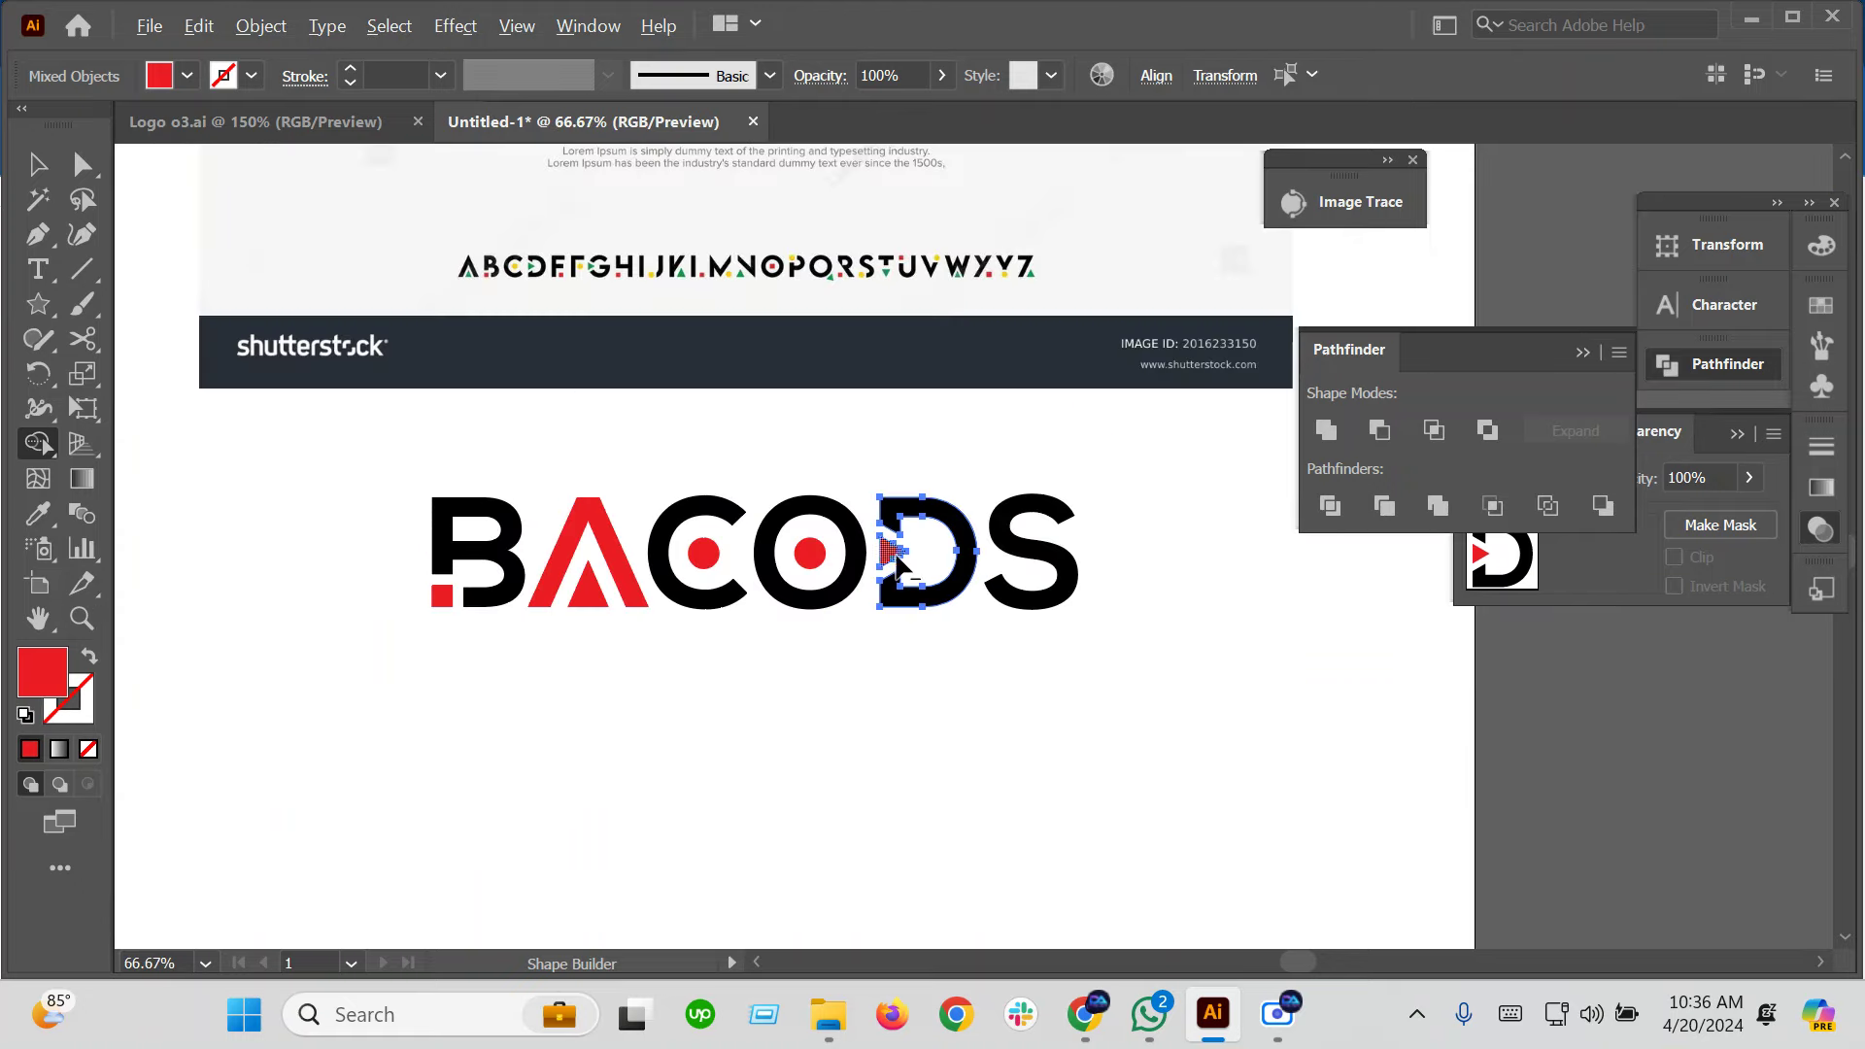
key(v)
key(ctrl+shift+a)
scroll(906, 761, down, 2)
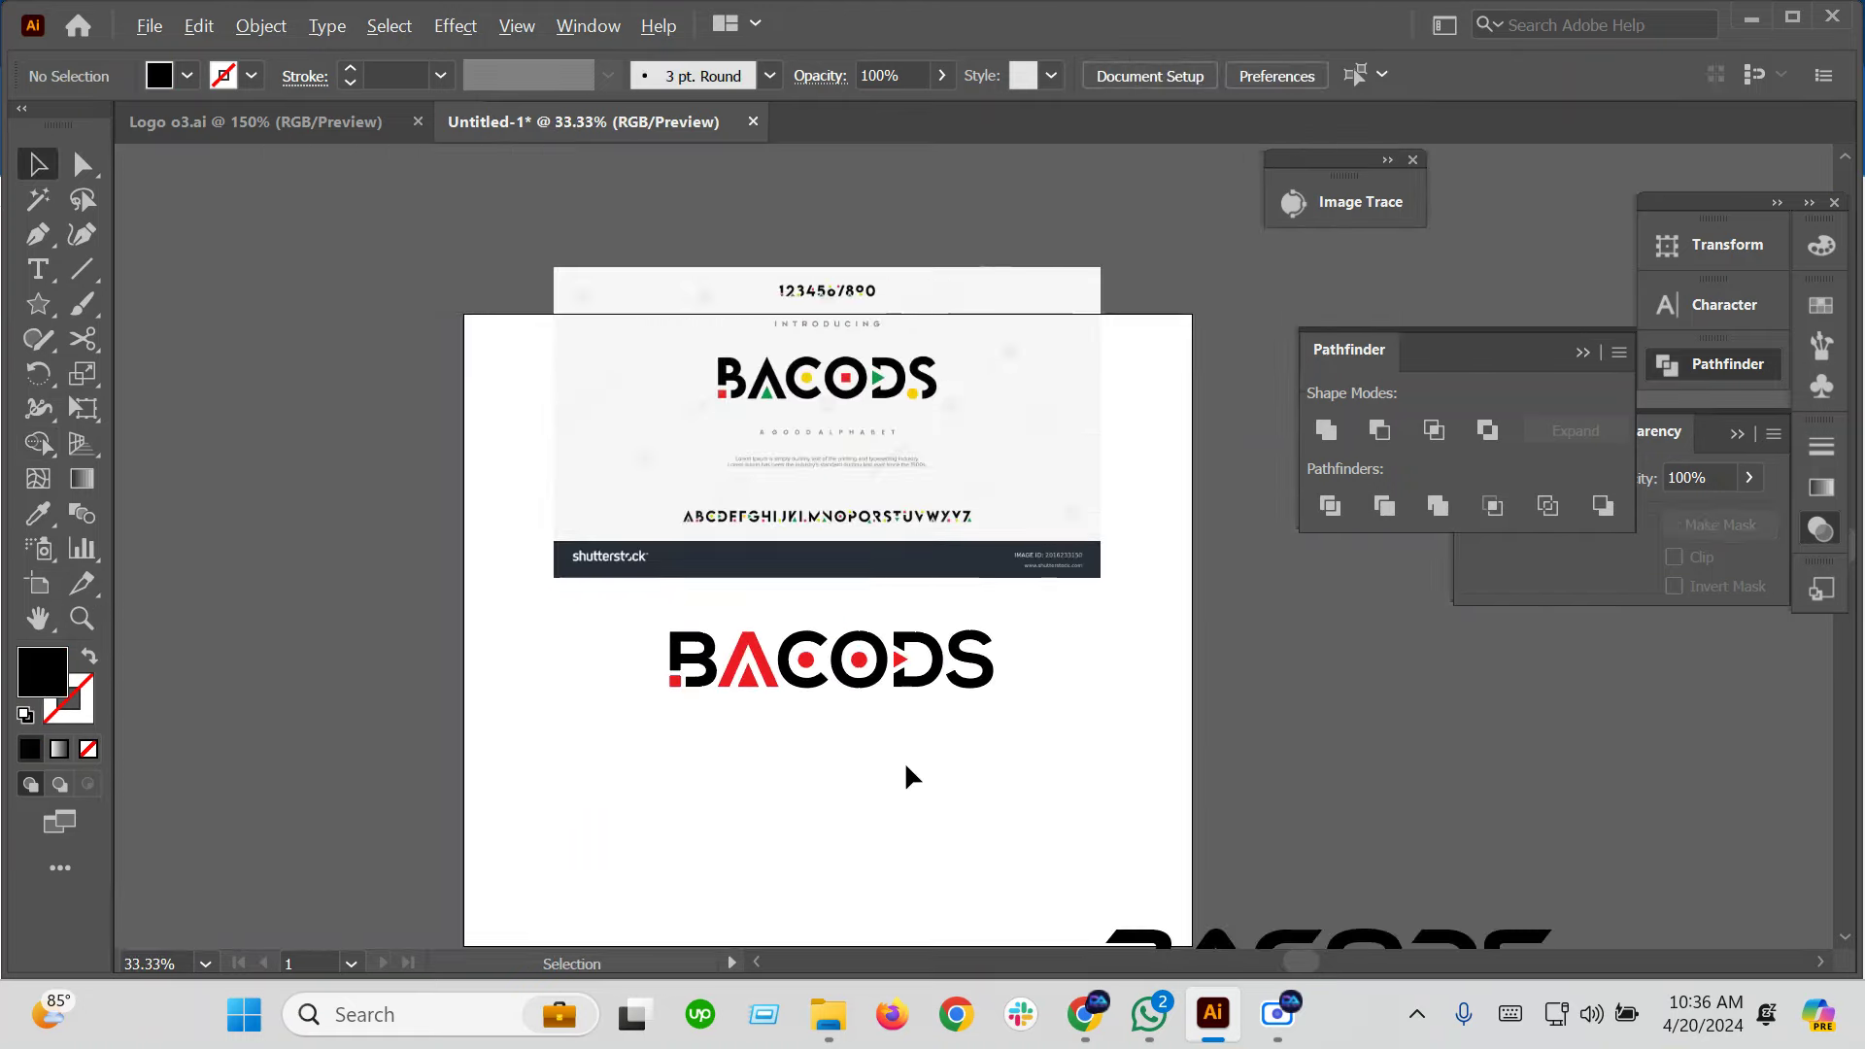
scroll(906, 434, up, 2)
scroll(939, 368, up, 4)
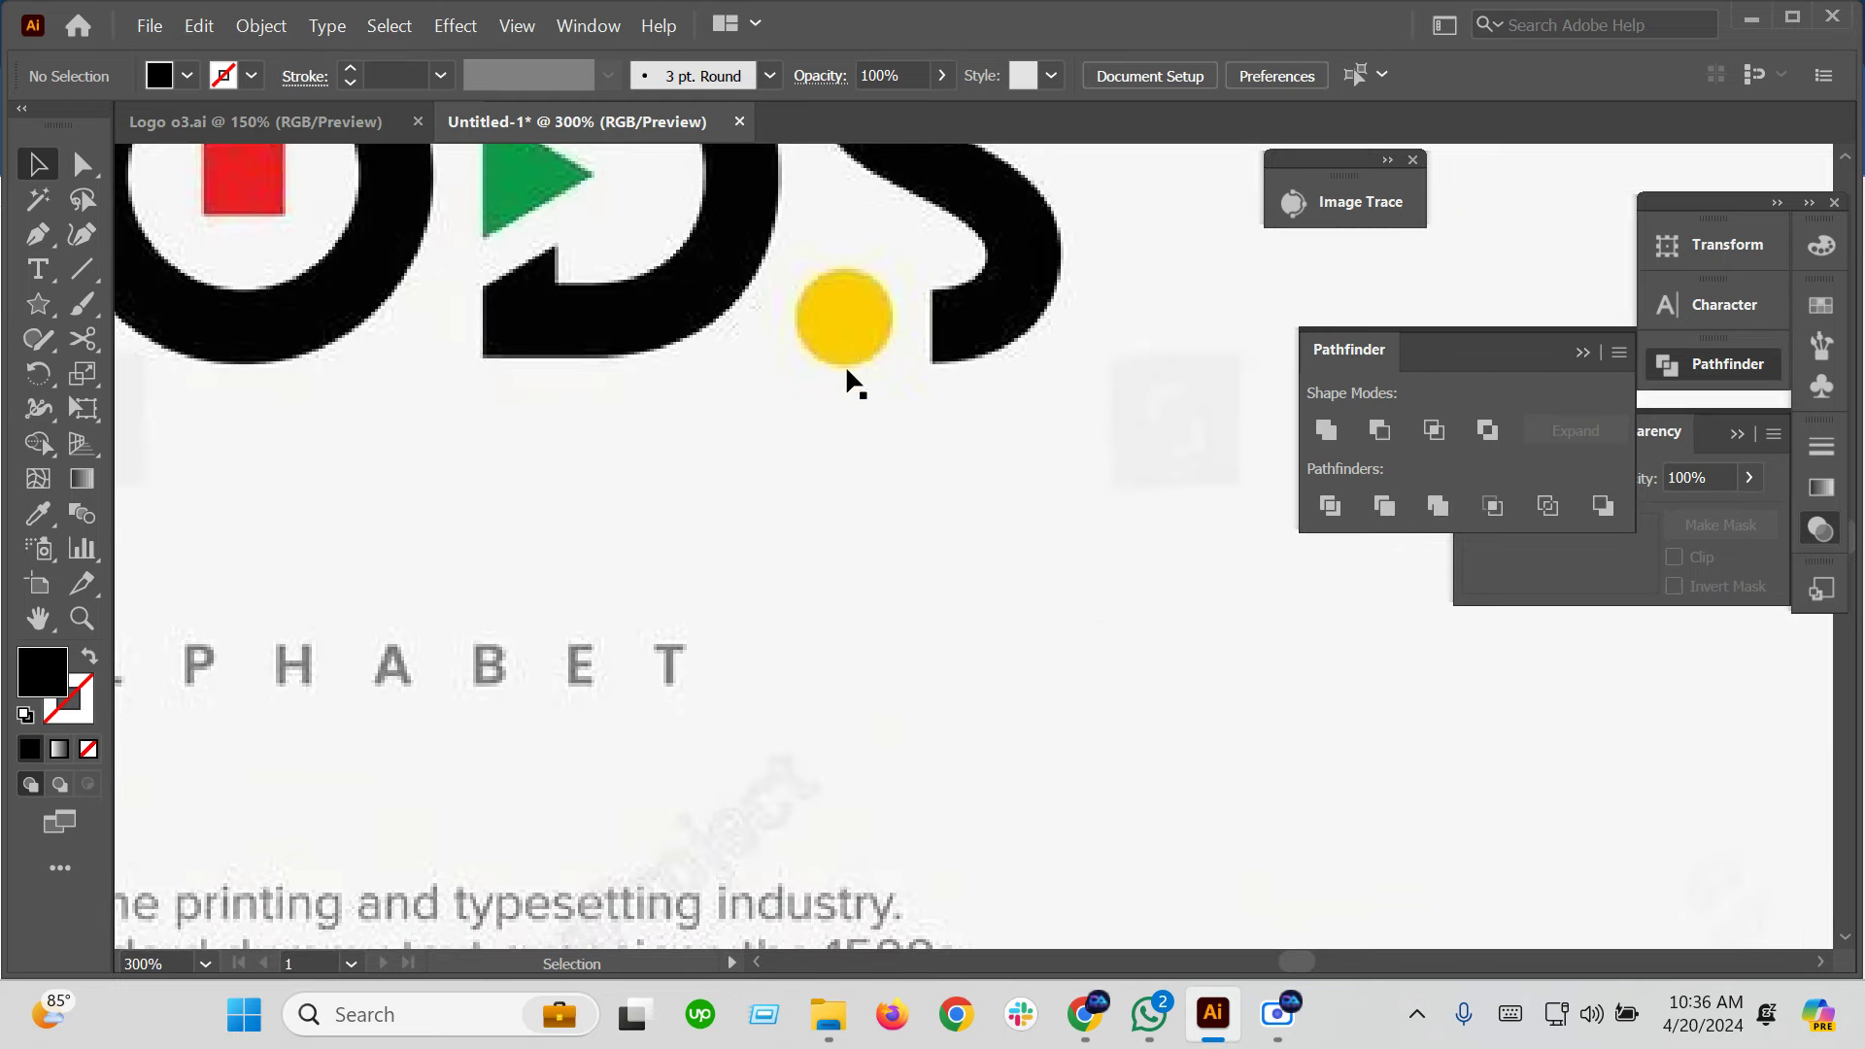
scroll(854, 350, down, 3)
scroll(858, 375, down, 3)
scroll(905, 651, up, 4)
scroll(905, 661, up, 5)
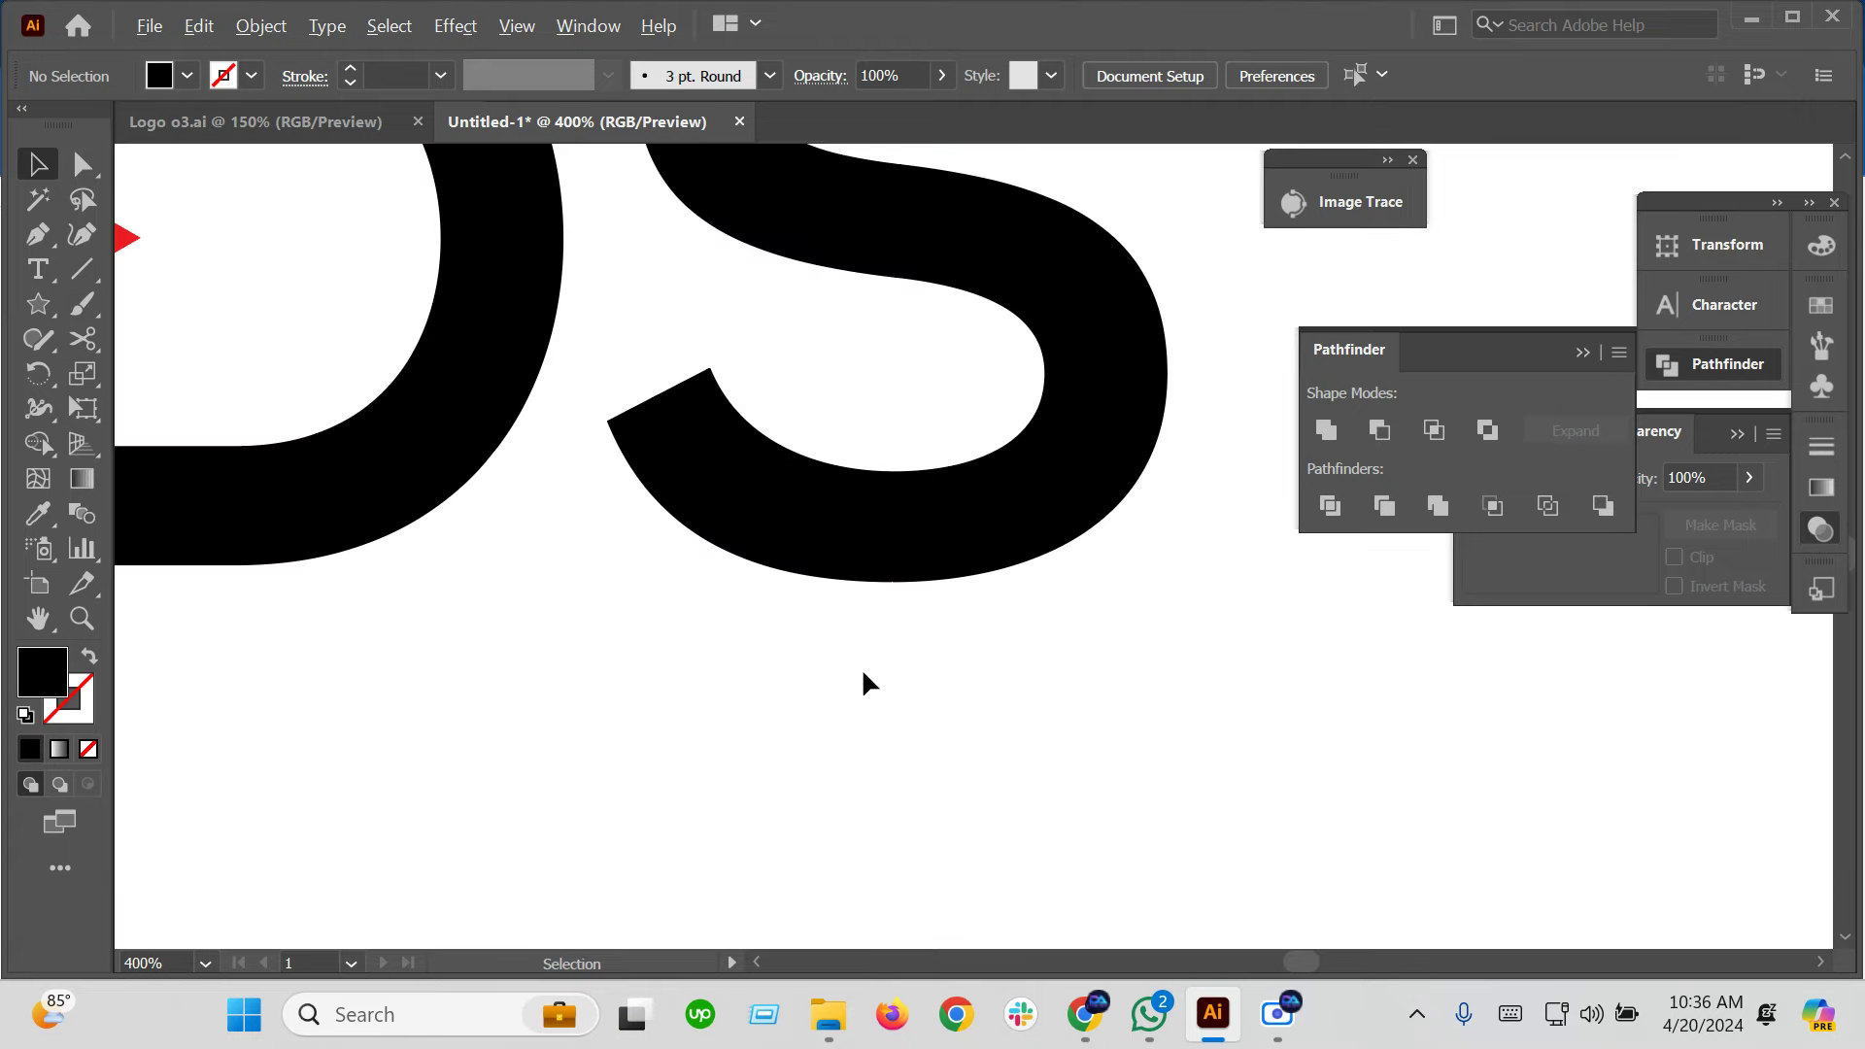
Draw a small red-filled circle and place it, slightly enlarged, on the S's lower curve
click(39, 304)
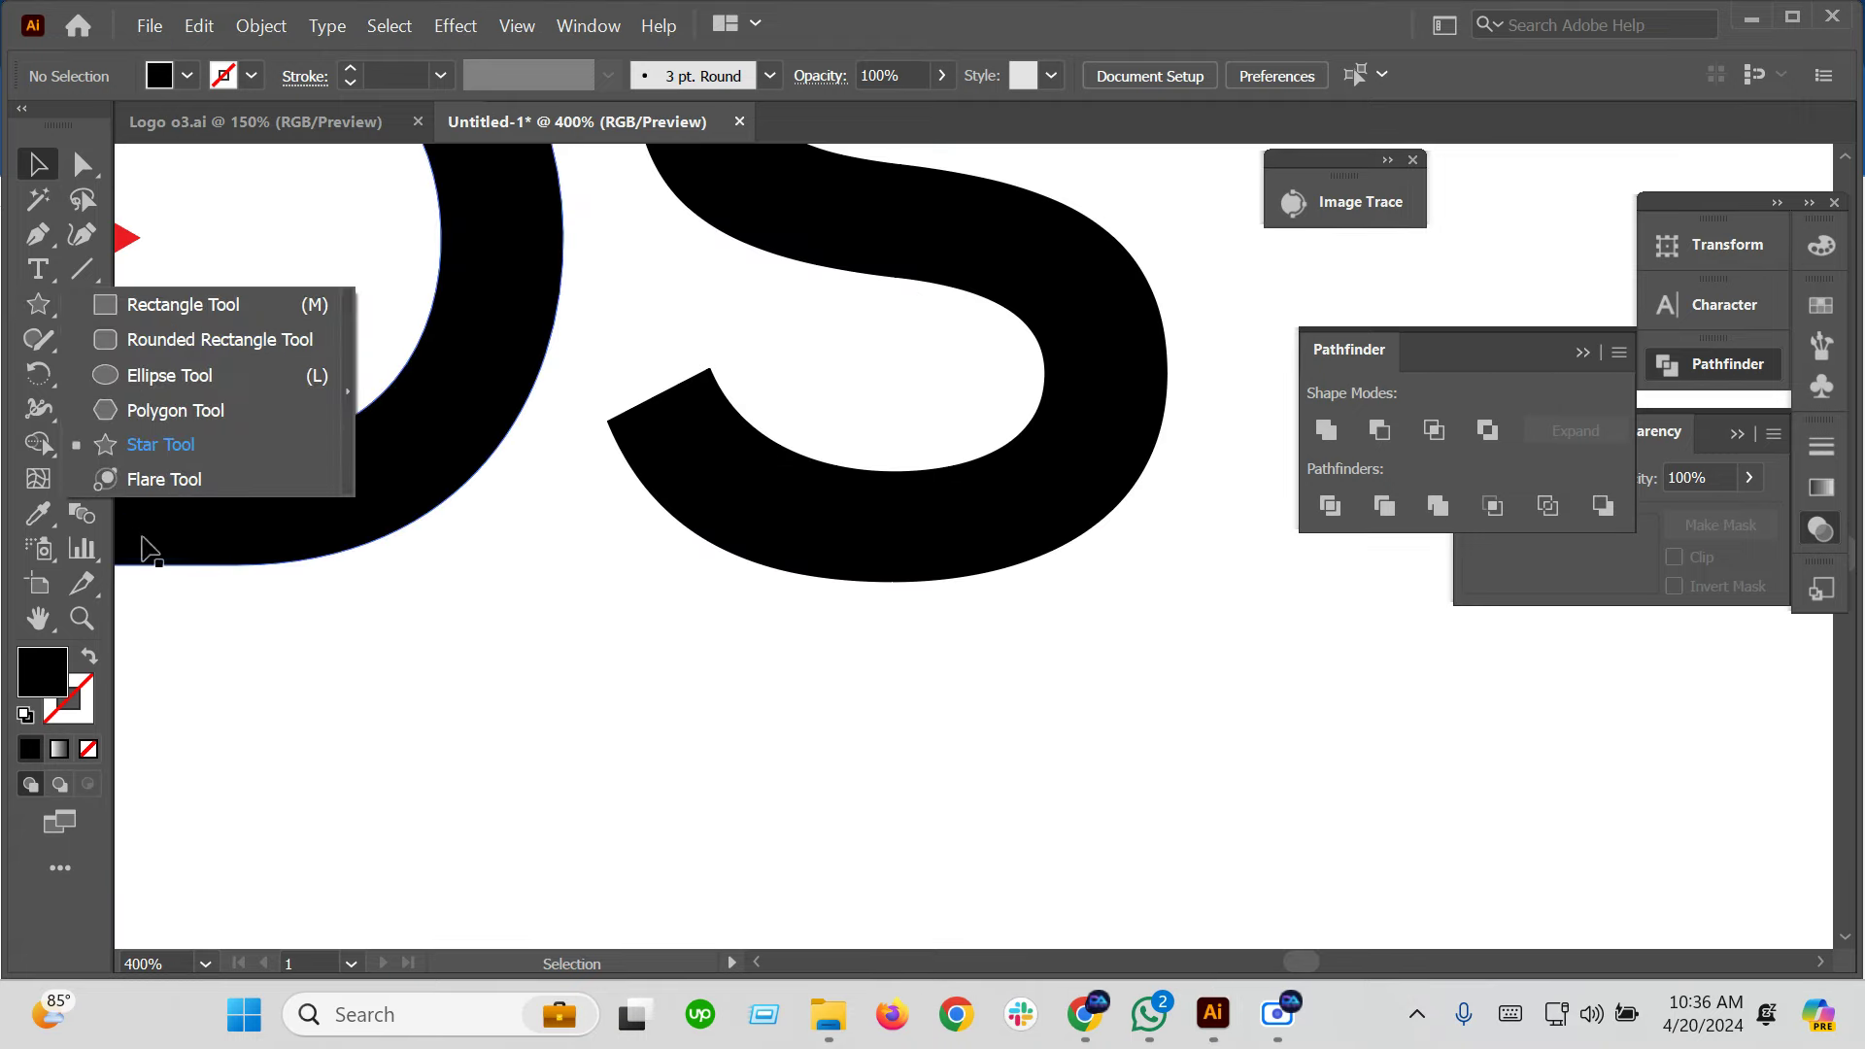
click(143, 379)
drag(751, 756, 785, 819)
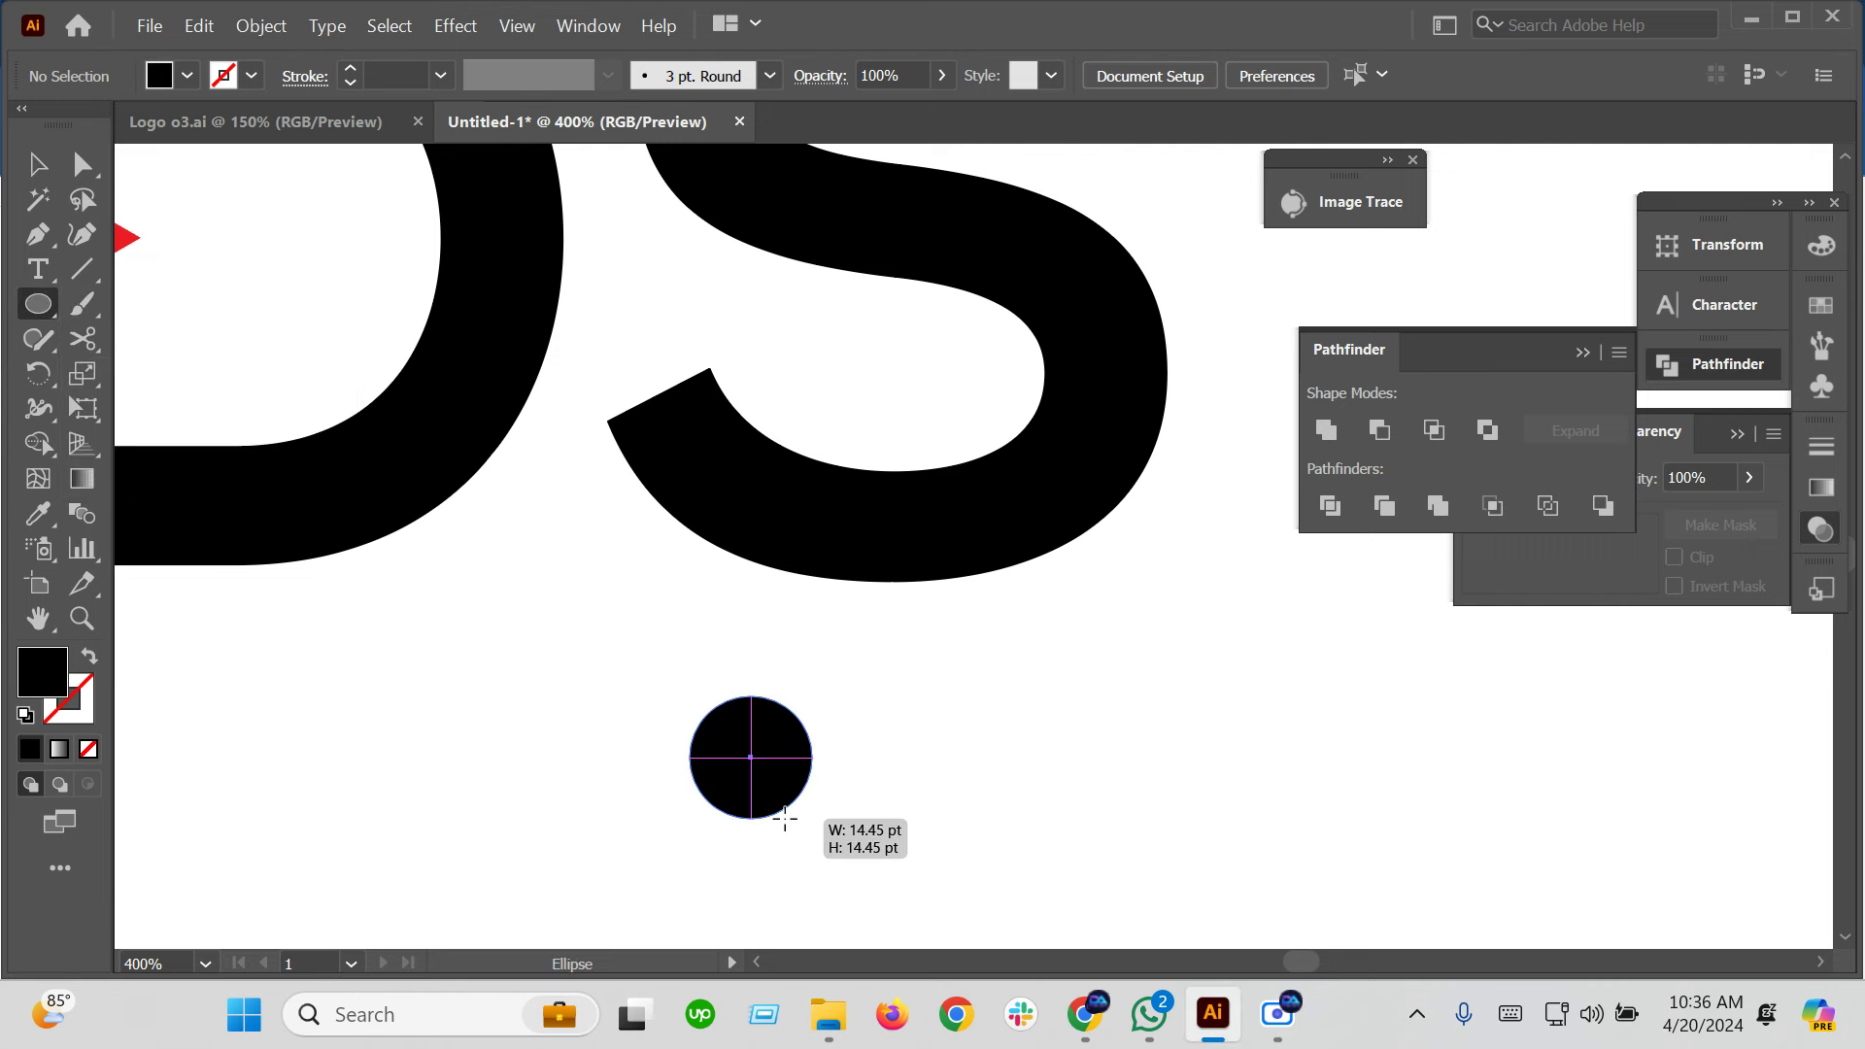
click(186, 75)
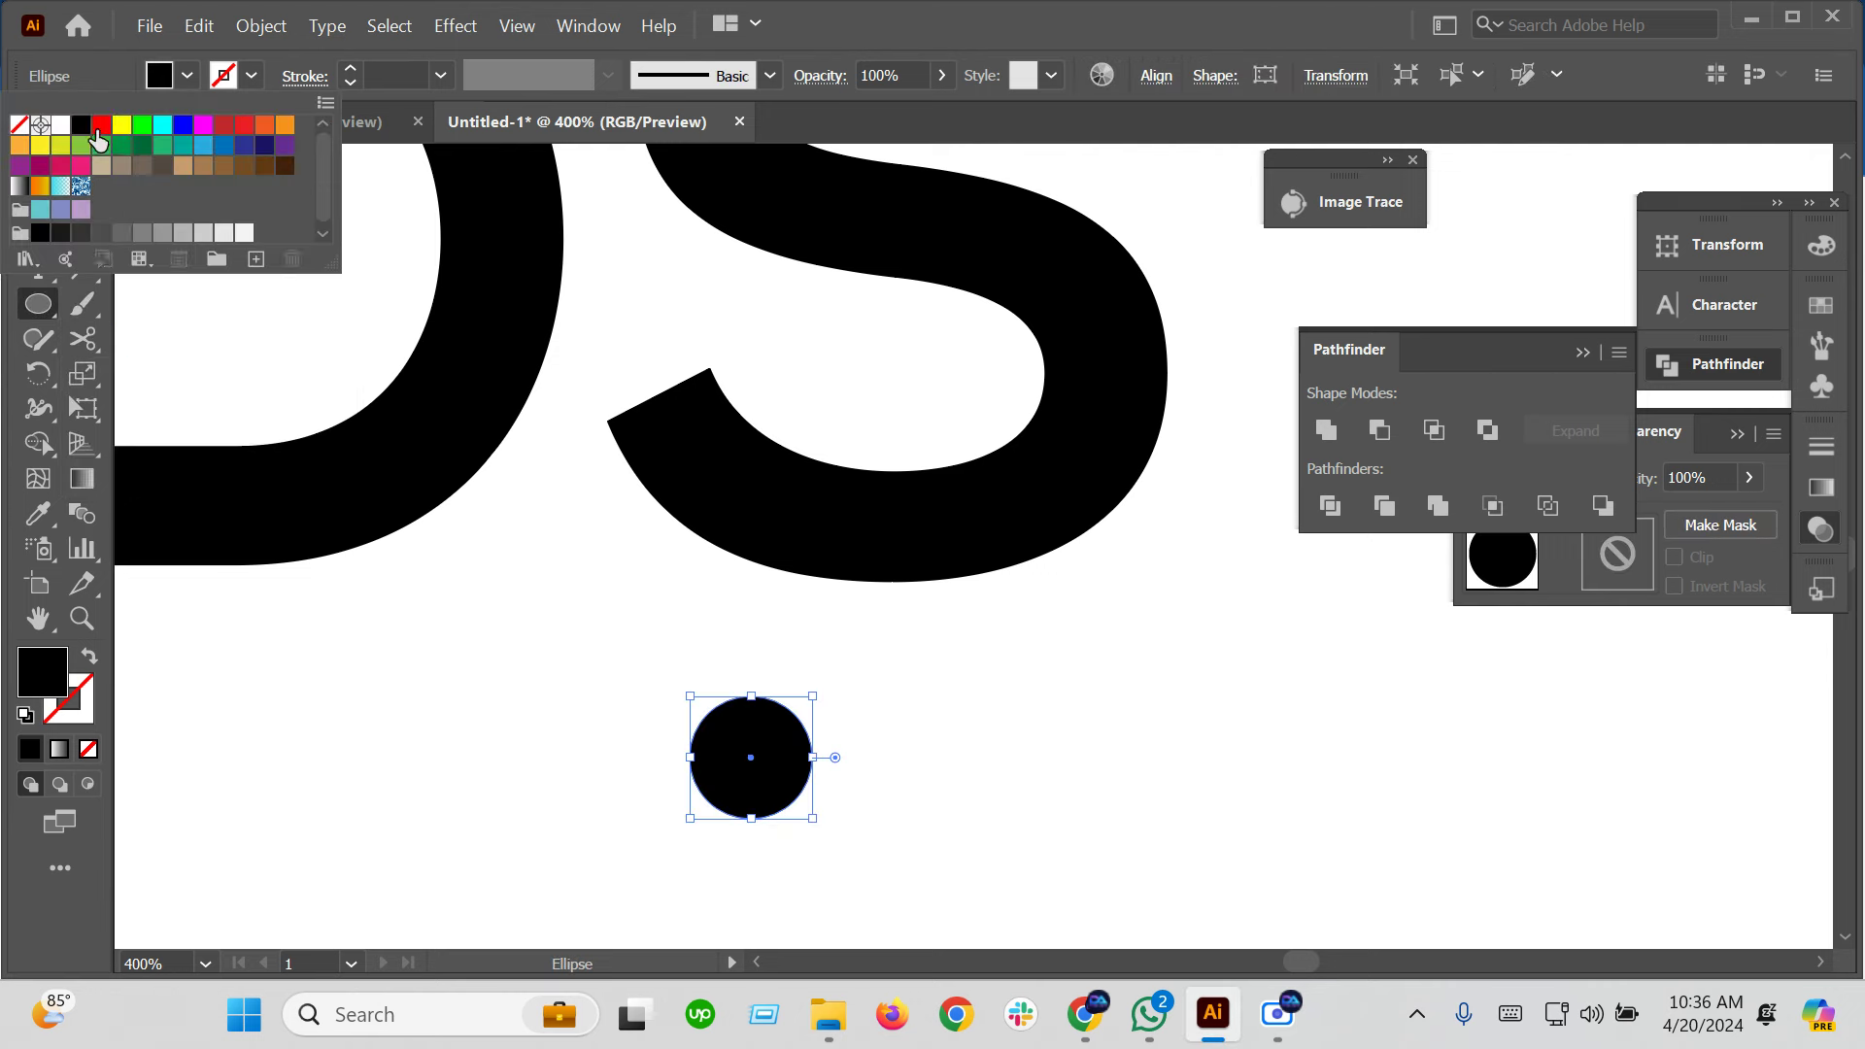
click(101, 124)
key(Escape)
key(v)
drag(746, 733, 827, 500)
scroll(834, 505, up, 1)
scroll(832, 541, up, 1)
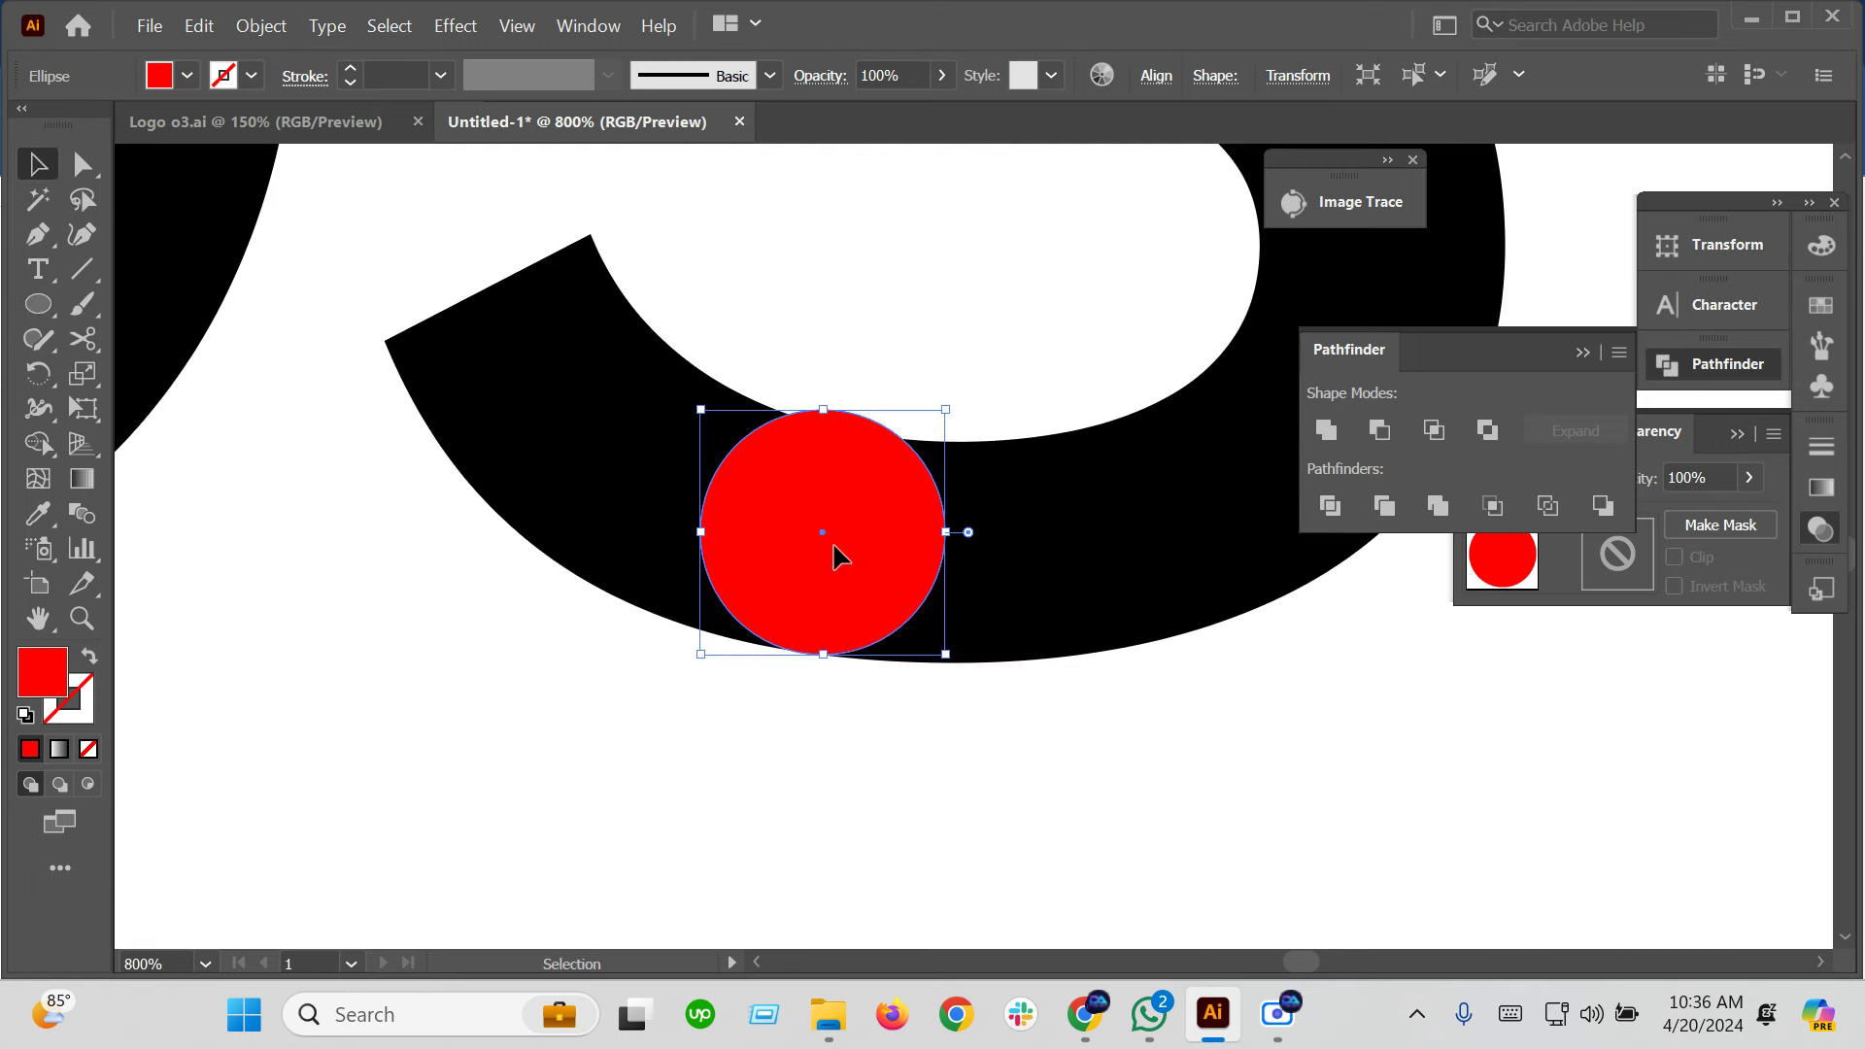
drag(945, 654, 954, 662)
scroll(826, 701, down, 4)
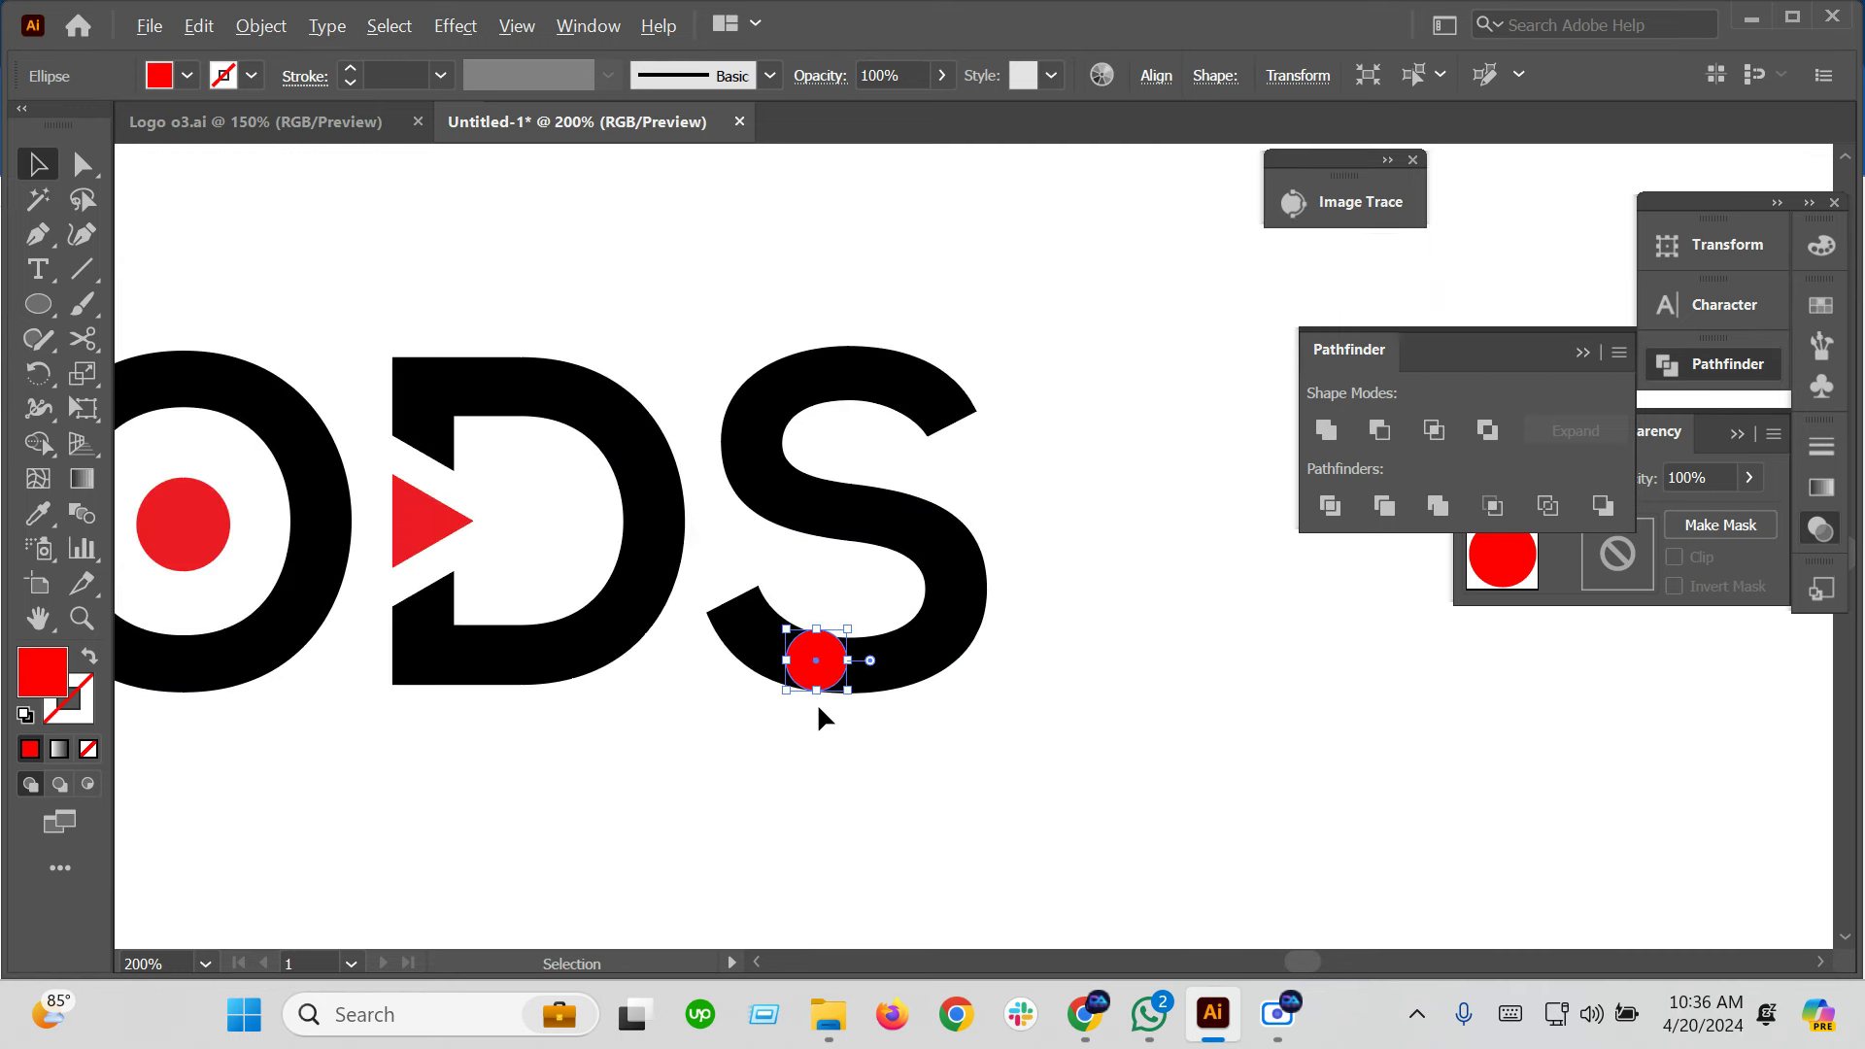
Show the rulers and drag a vertical guide onto the S beside the red dot
key(a)
key(ctrl+r)
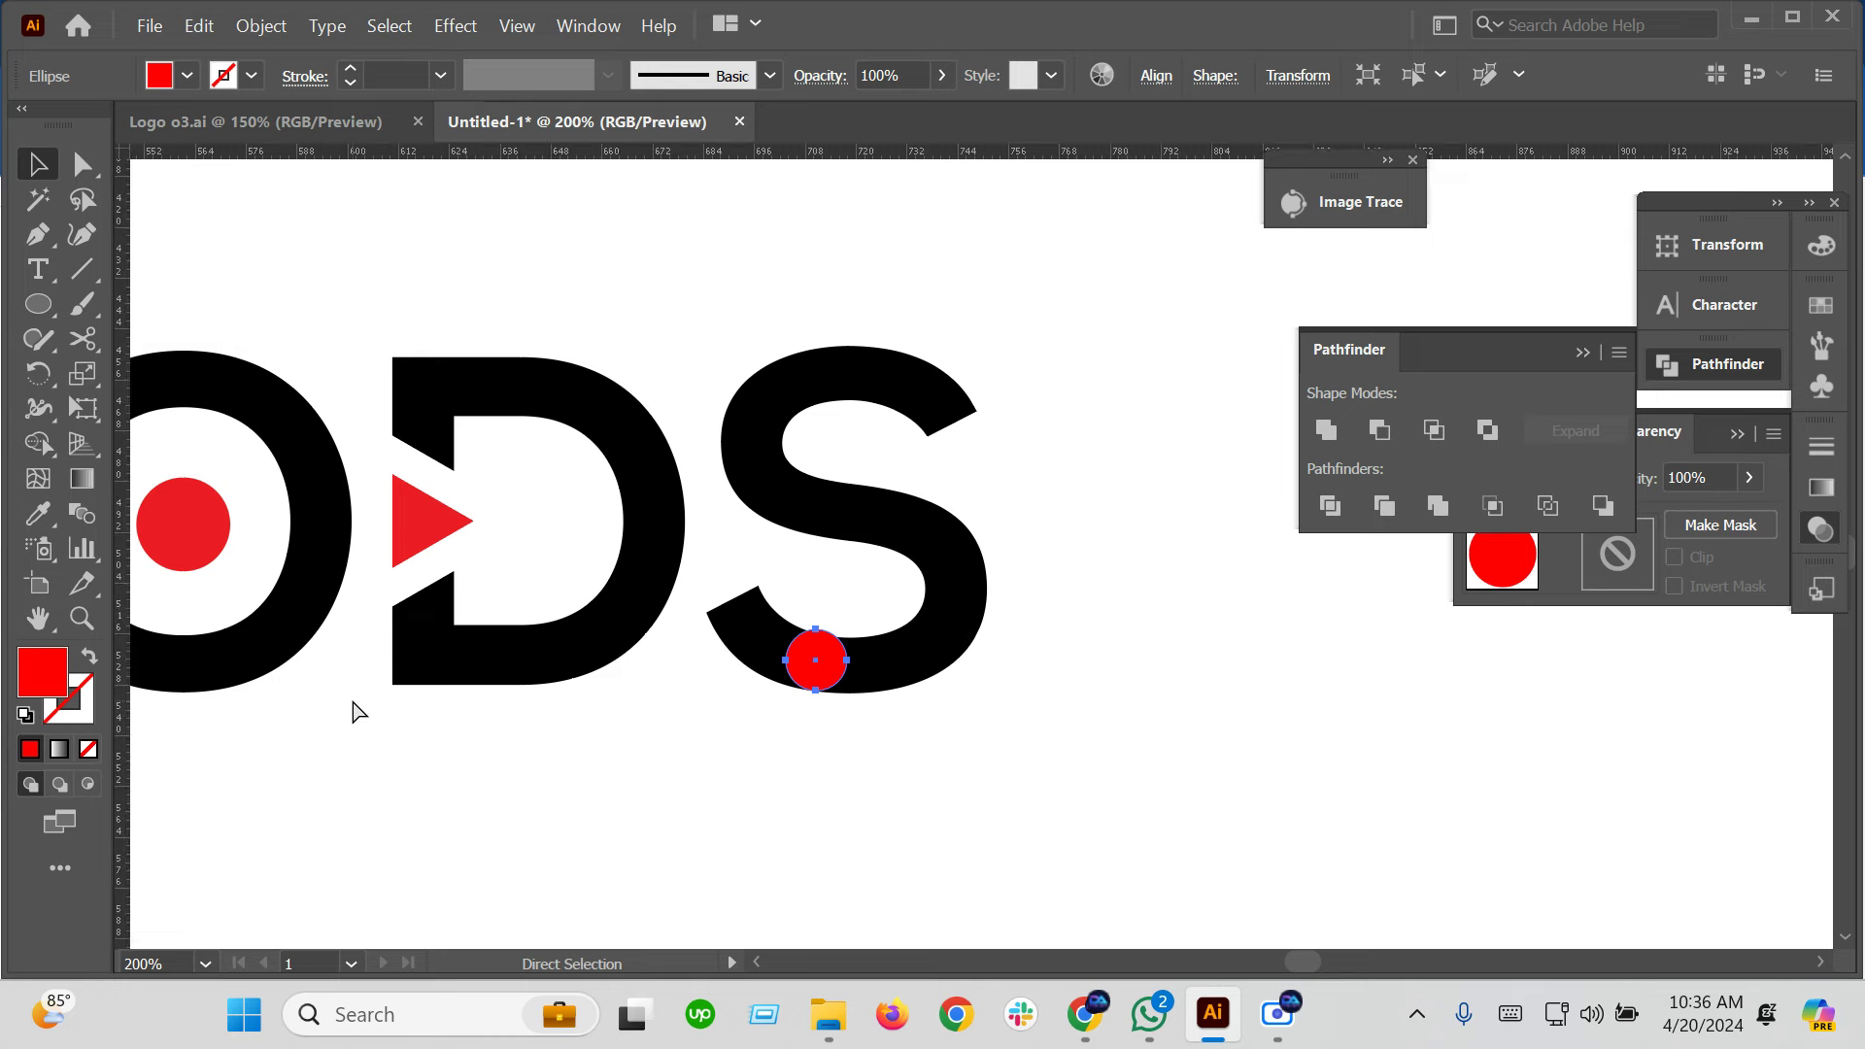
key(v)
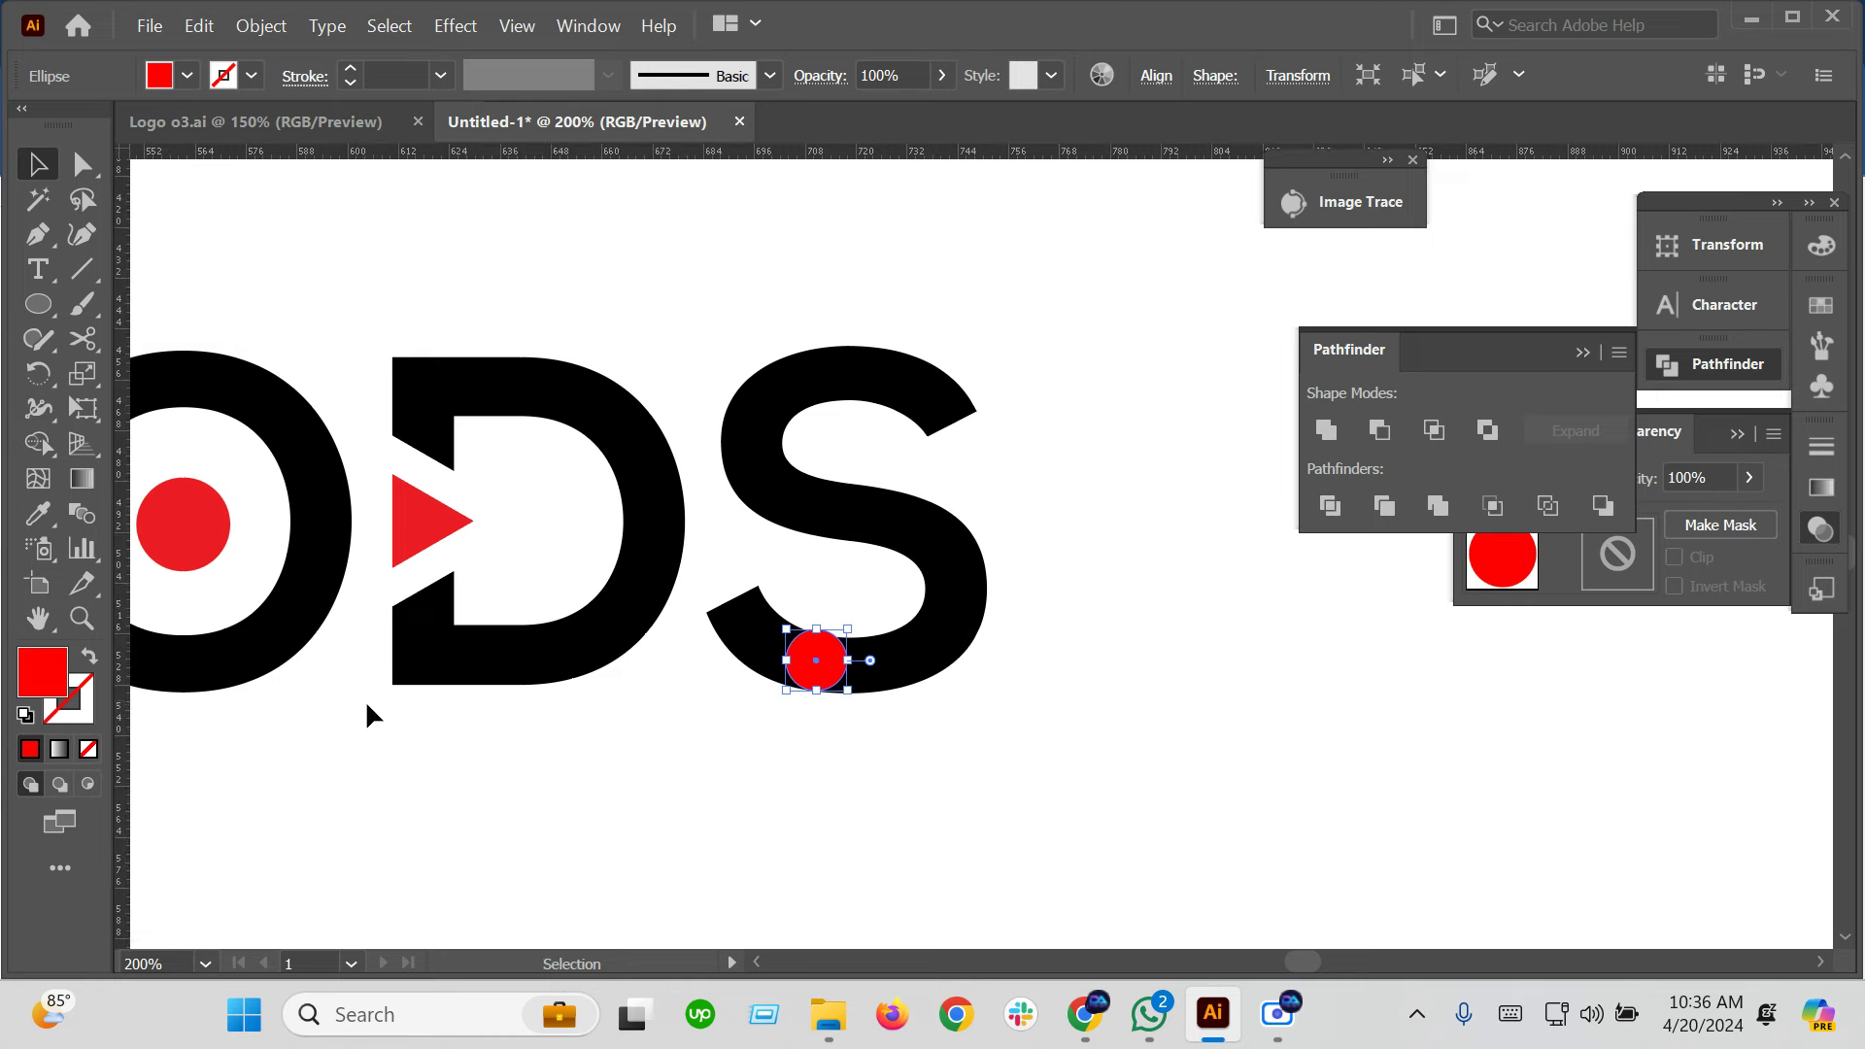
drag(122, 817, 716, 464)
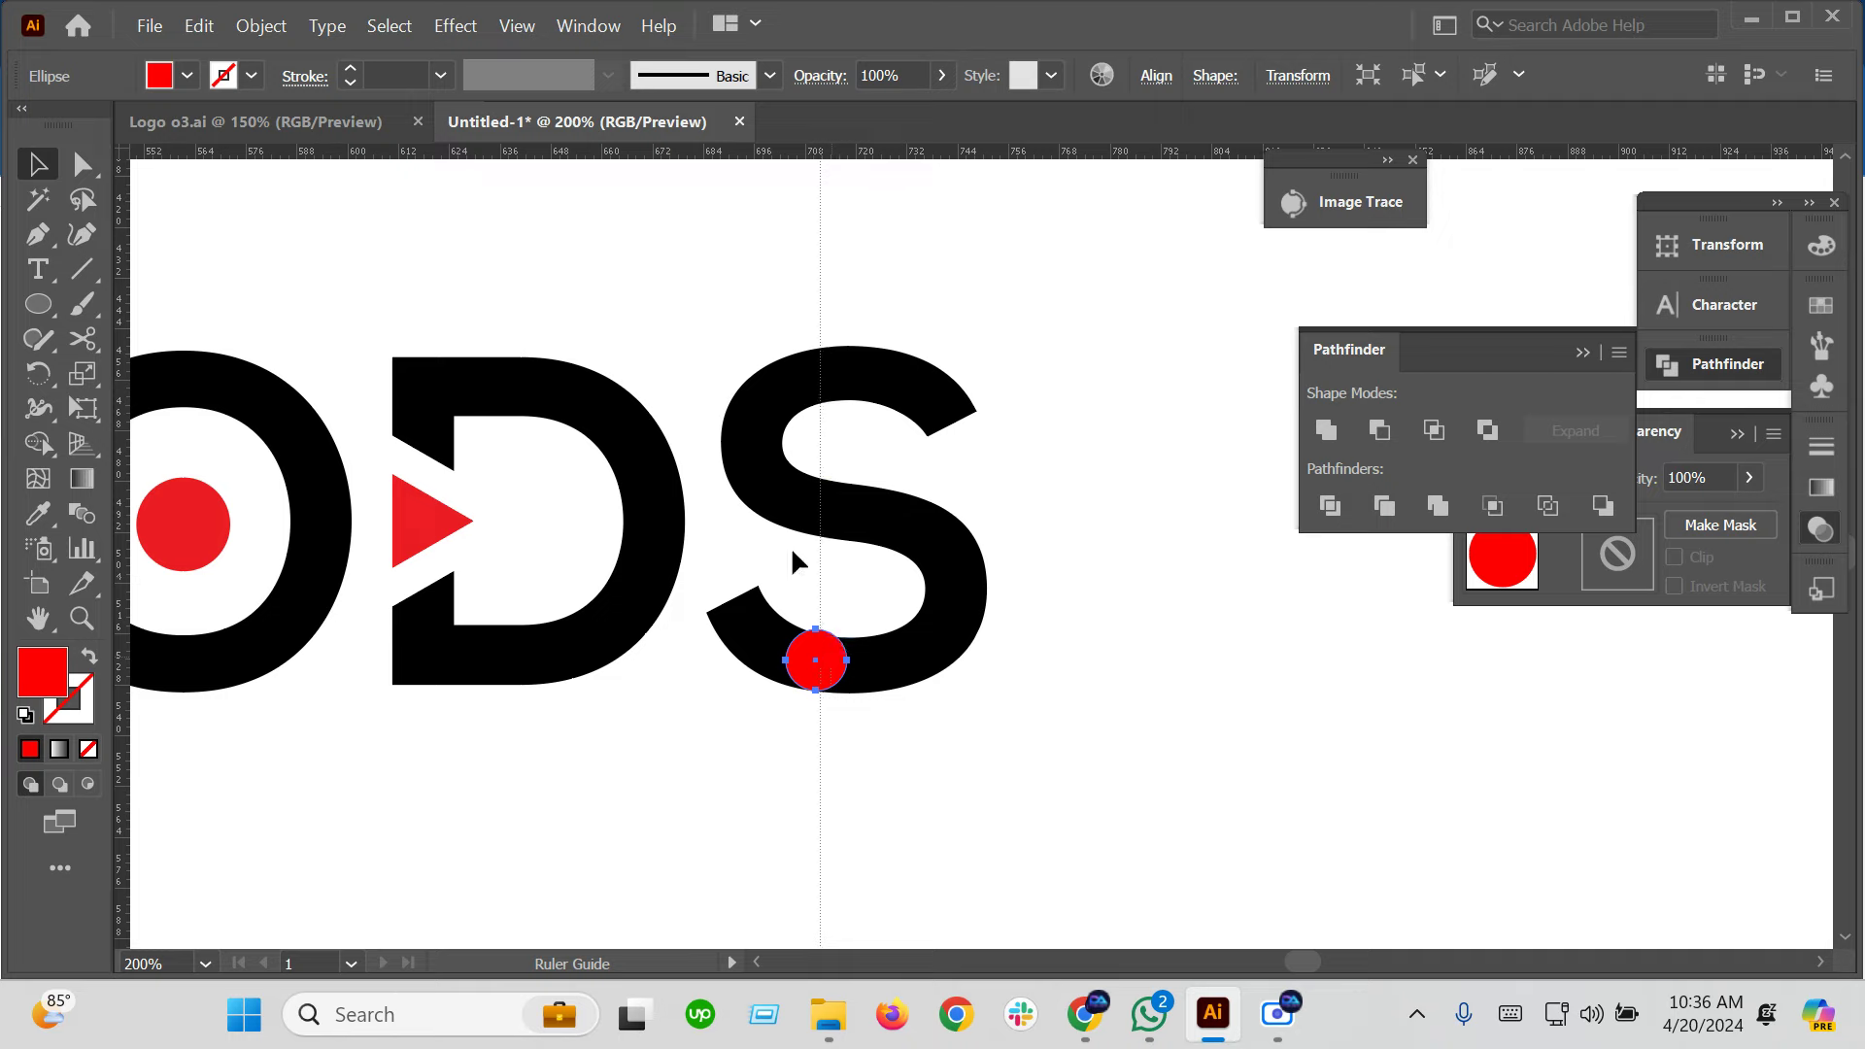
scroll(719, 467, up, 5)
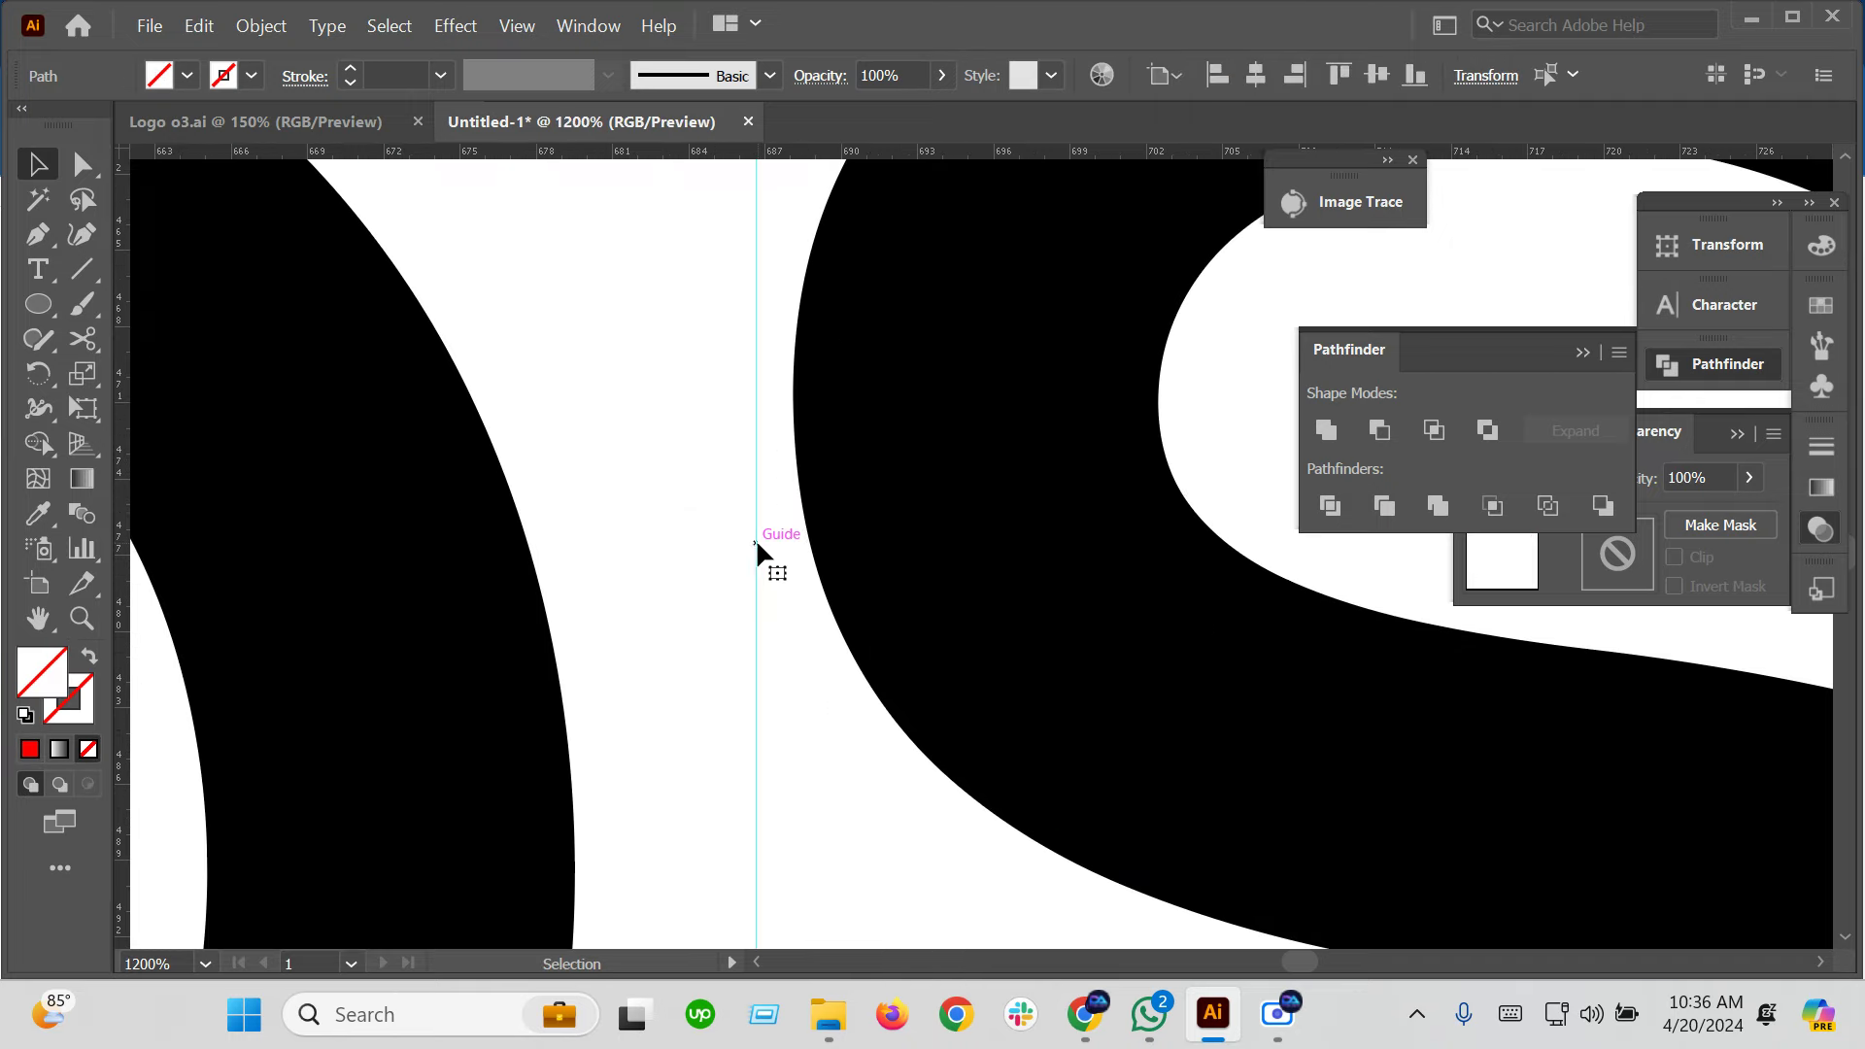
Zoom in and nudge the guide toward the inner edge of the S
scroll(770, 486, up, 2)
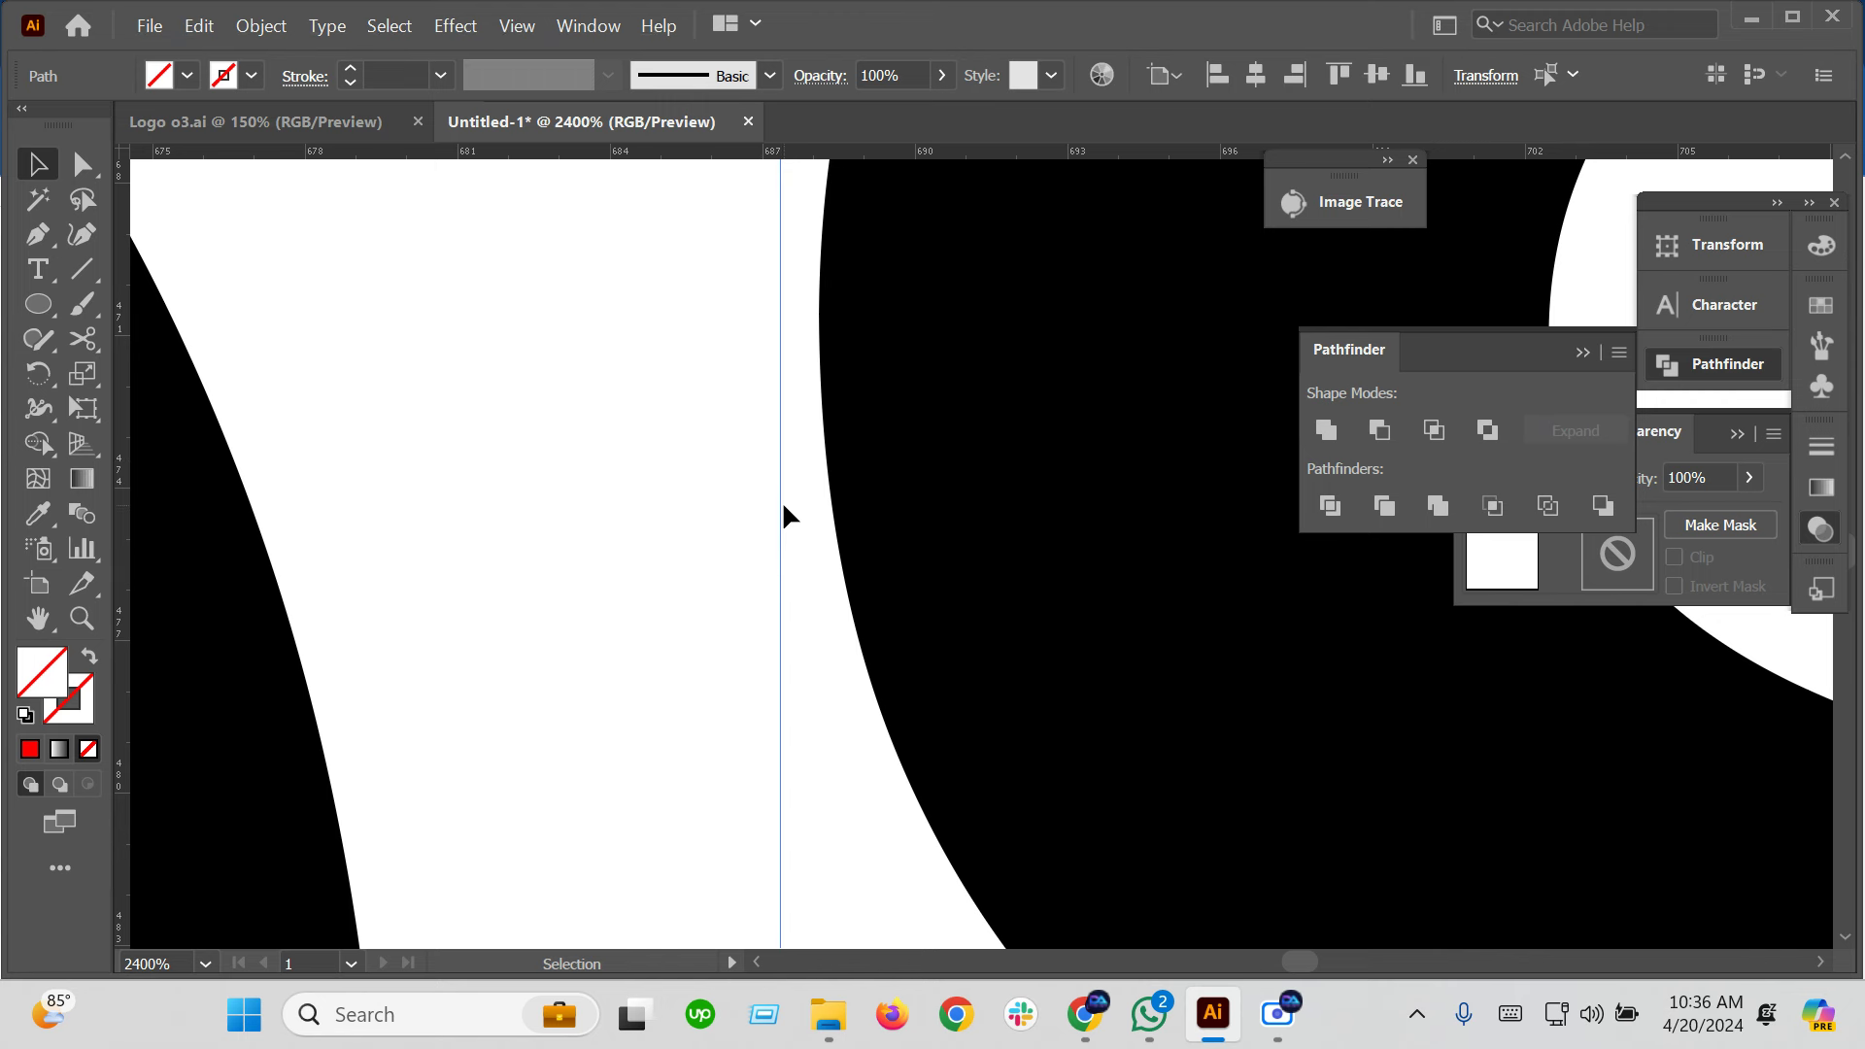
drag(778, 500, 820, 520)
scroll(808, 266, up, 2)
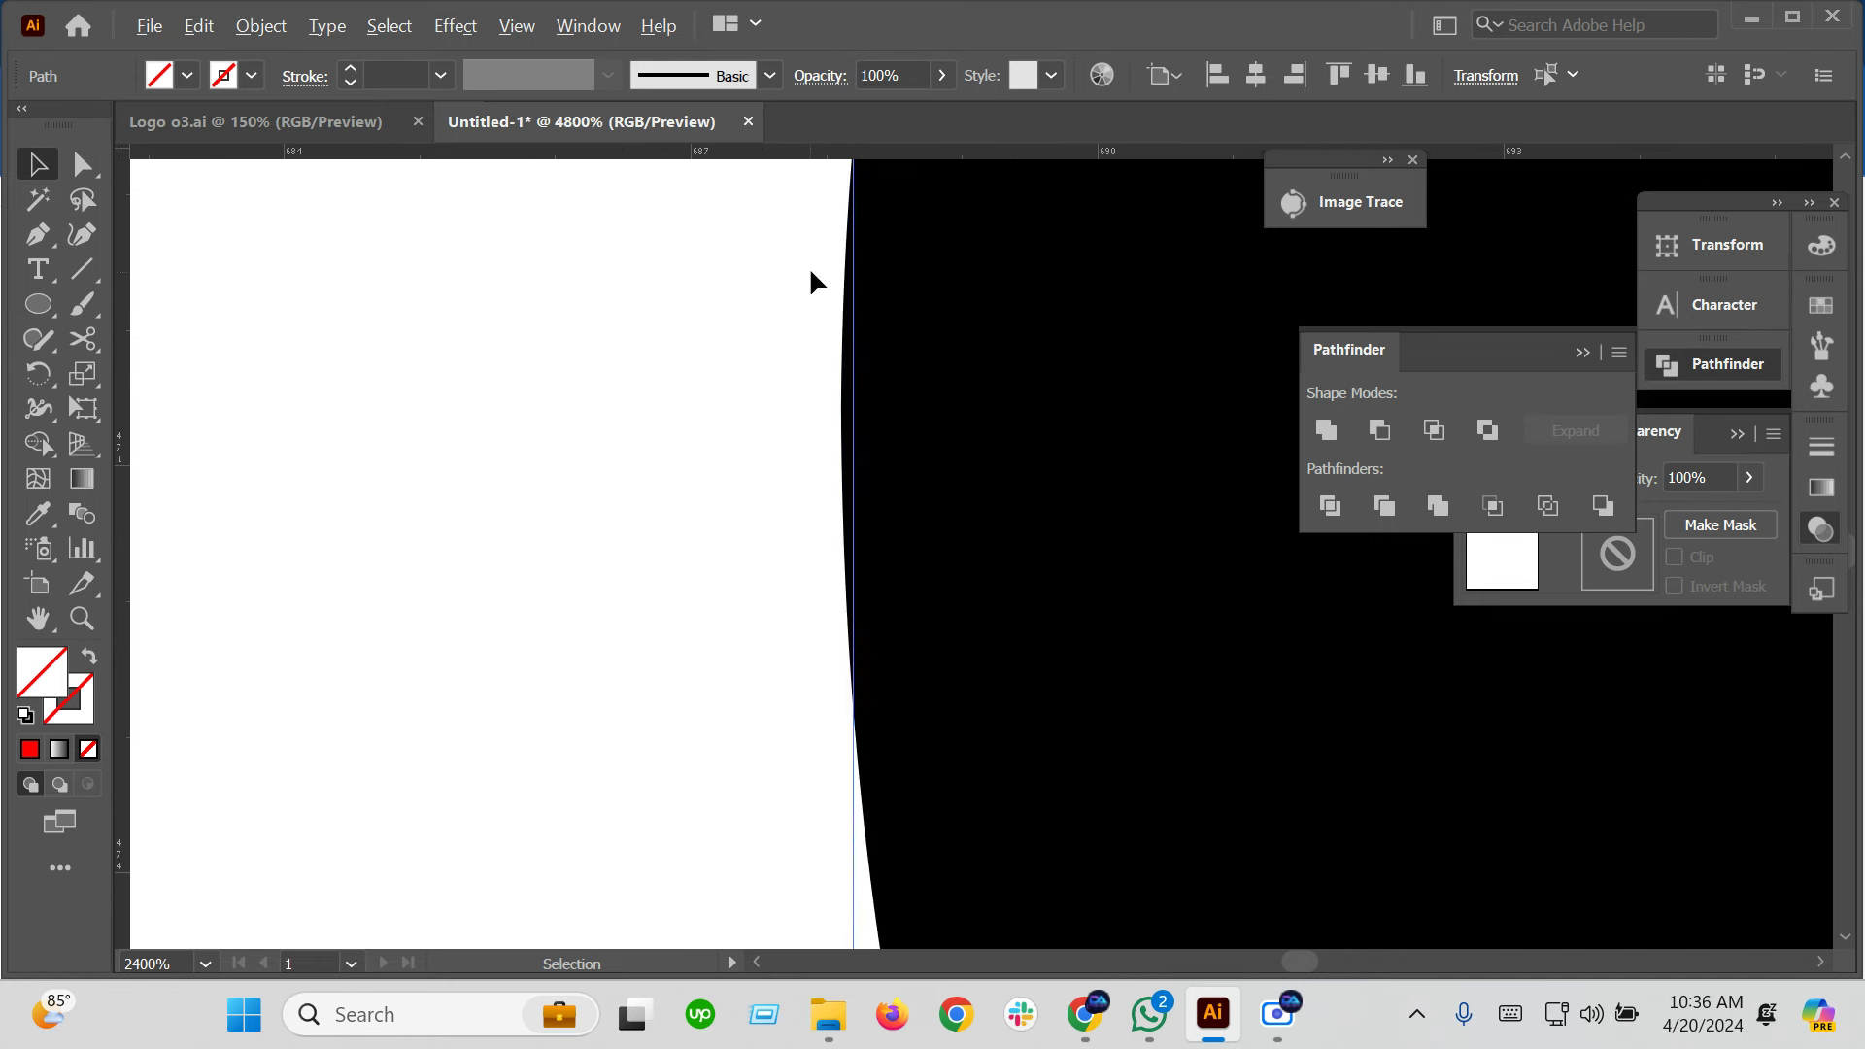
scroll(860, 419, up, 1)
drag(851, 421, 843, 433)
scroll(832, 508, down, 1)
scroll(834, 512, down, 2)
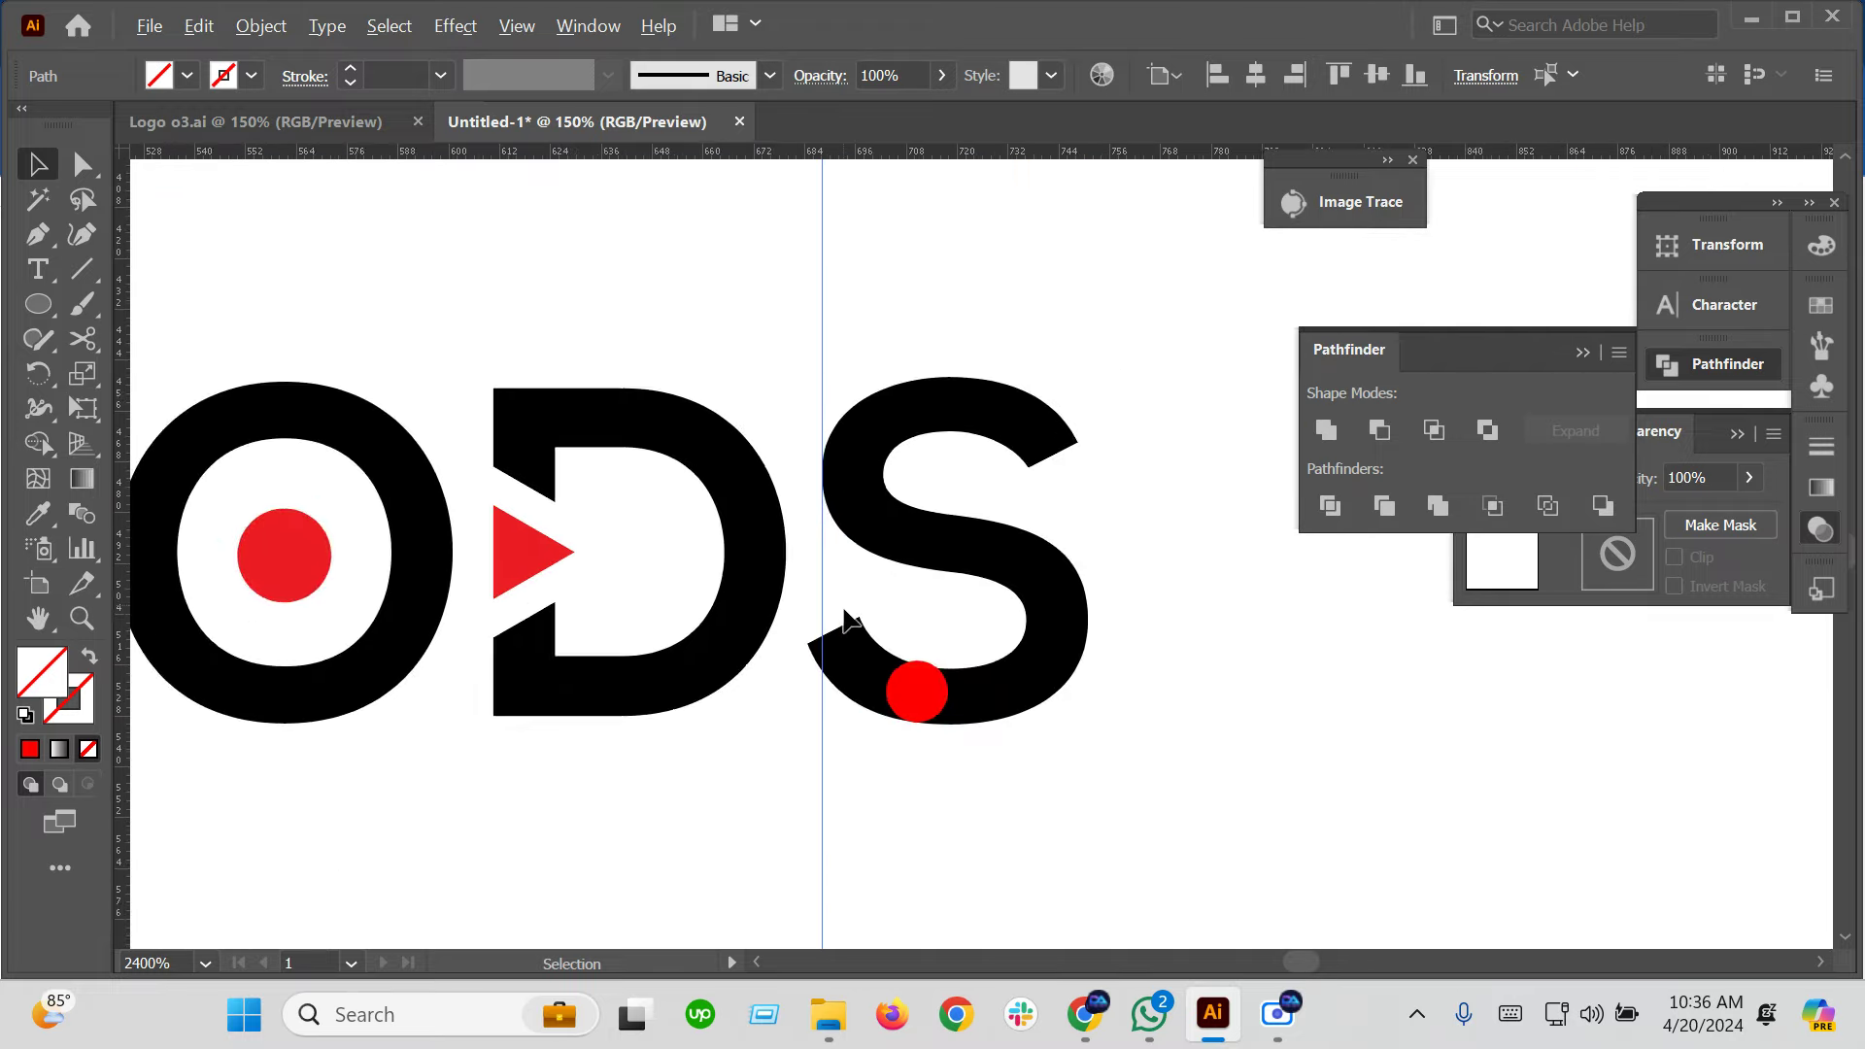
scroll(845, 619, up, 1)
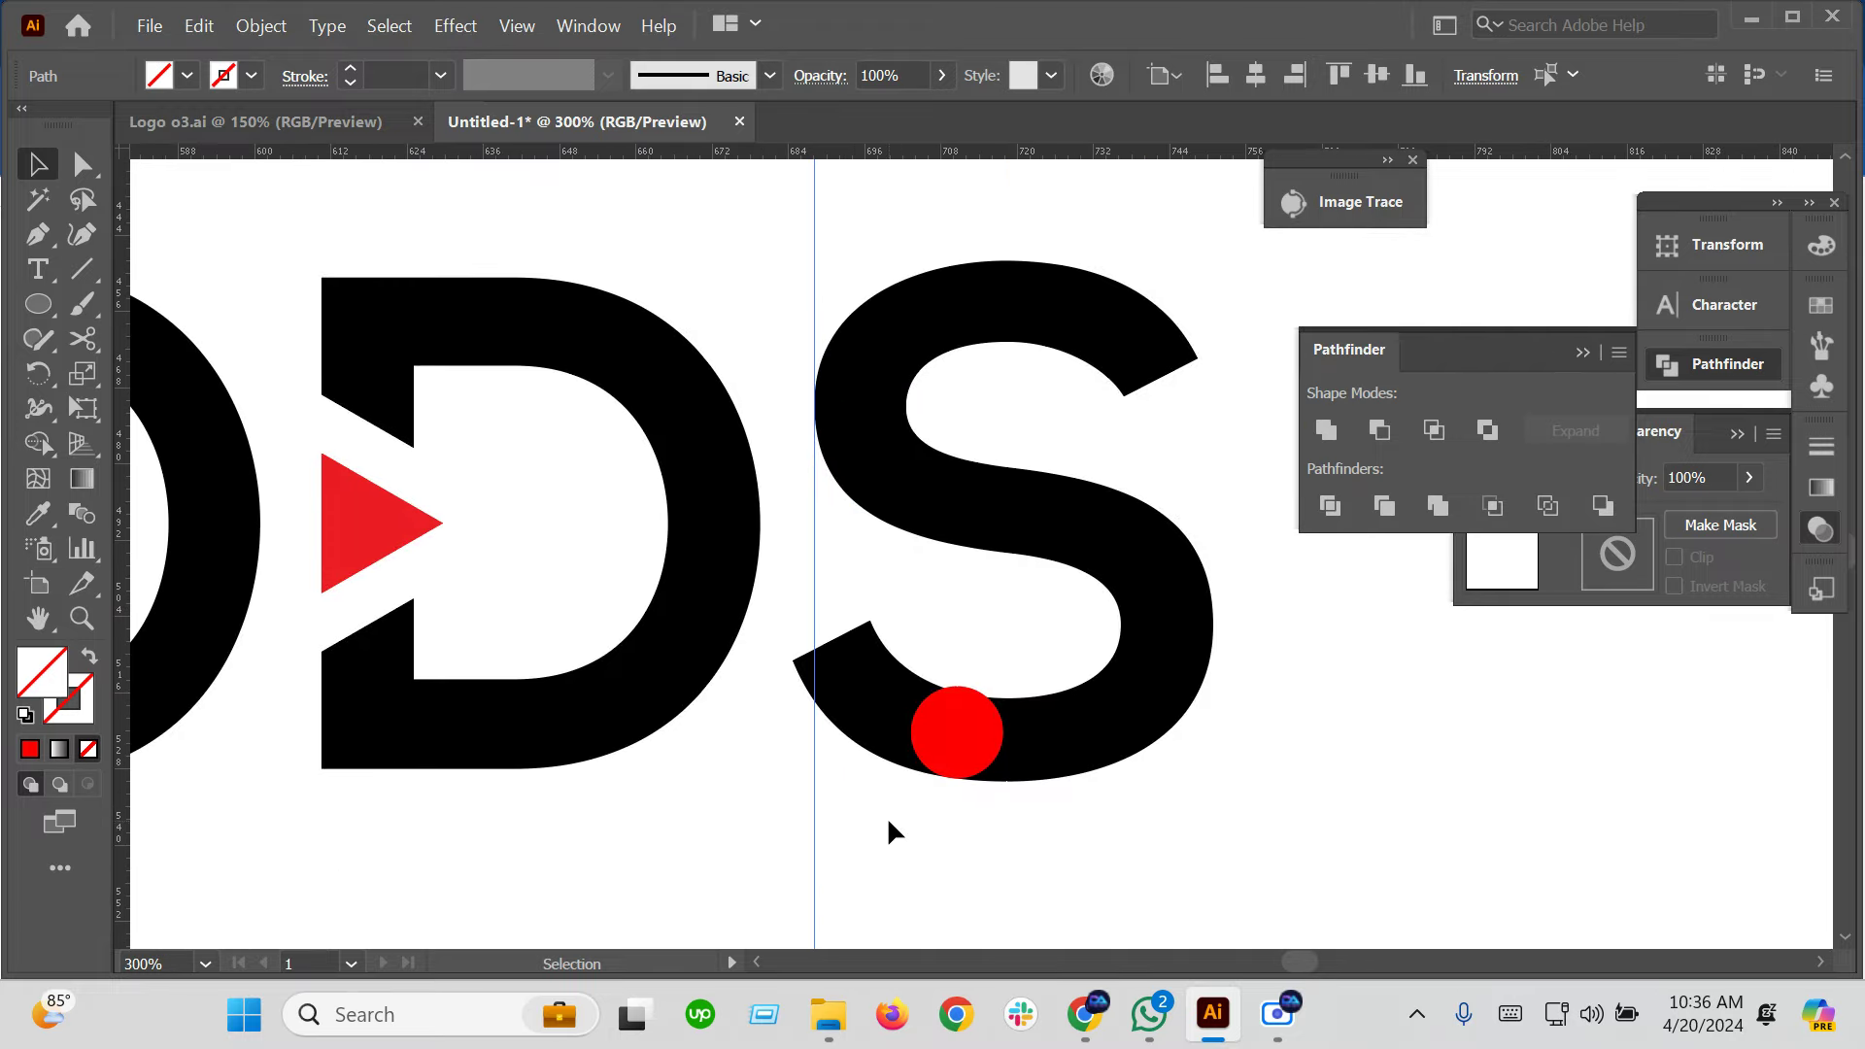
Fine-tune the guide until it sits on the innermost edge of the S's upper curve
drag(816, 827, 913, 413)
scroll(912, 425, up, 2)
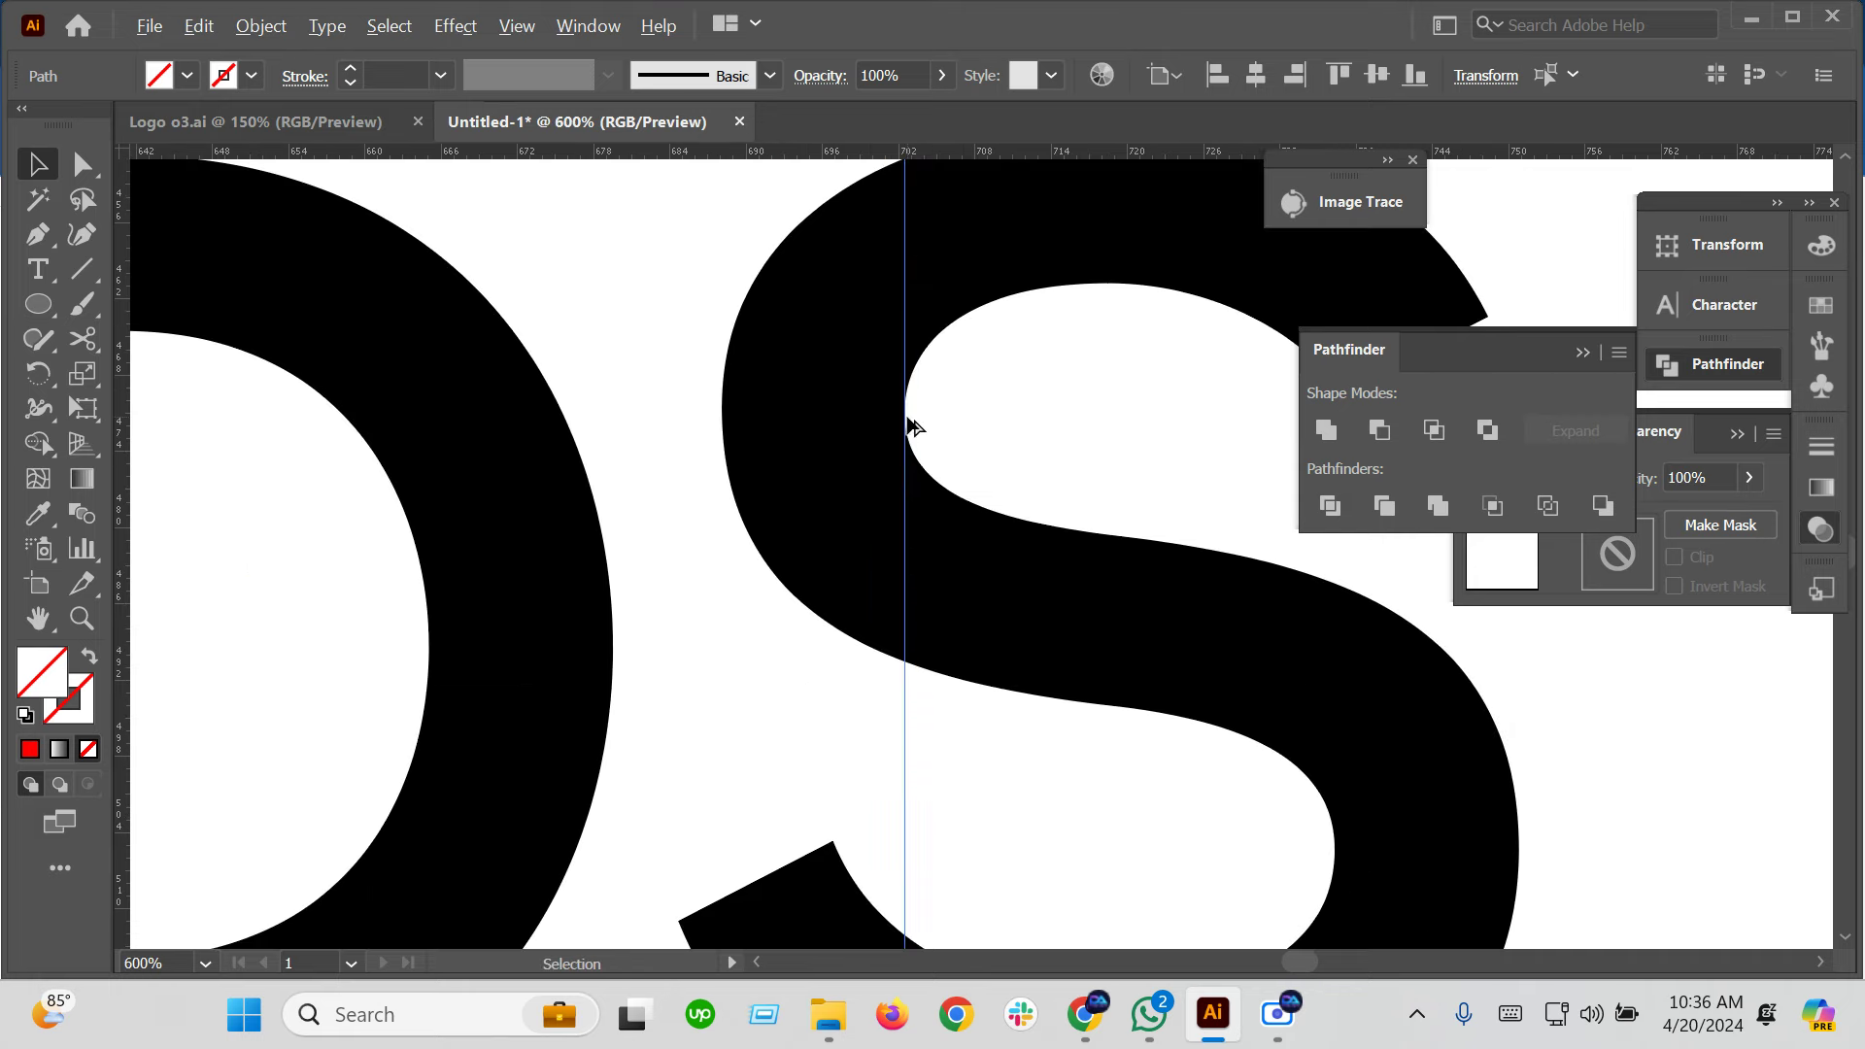
drag(906, 685, 909, 685)
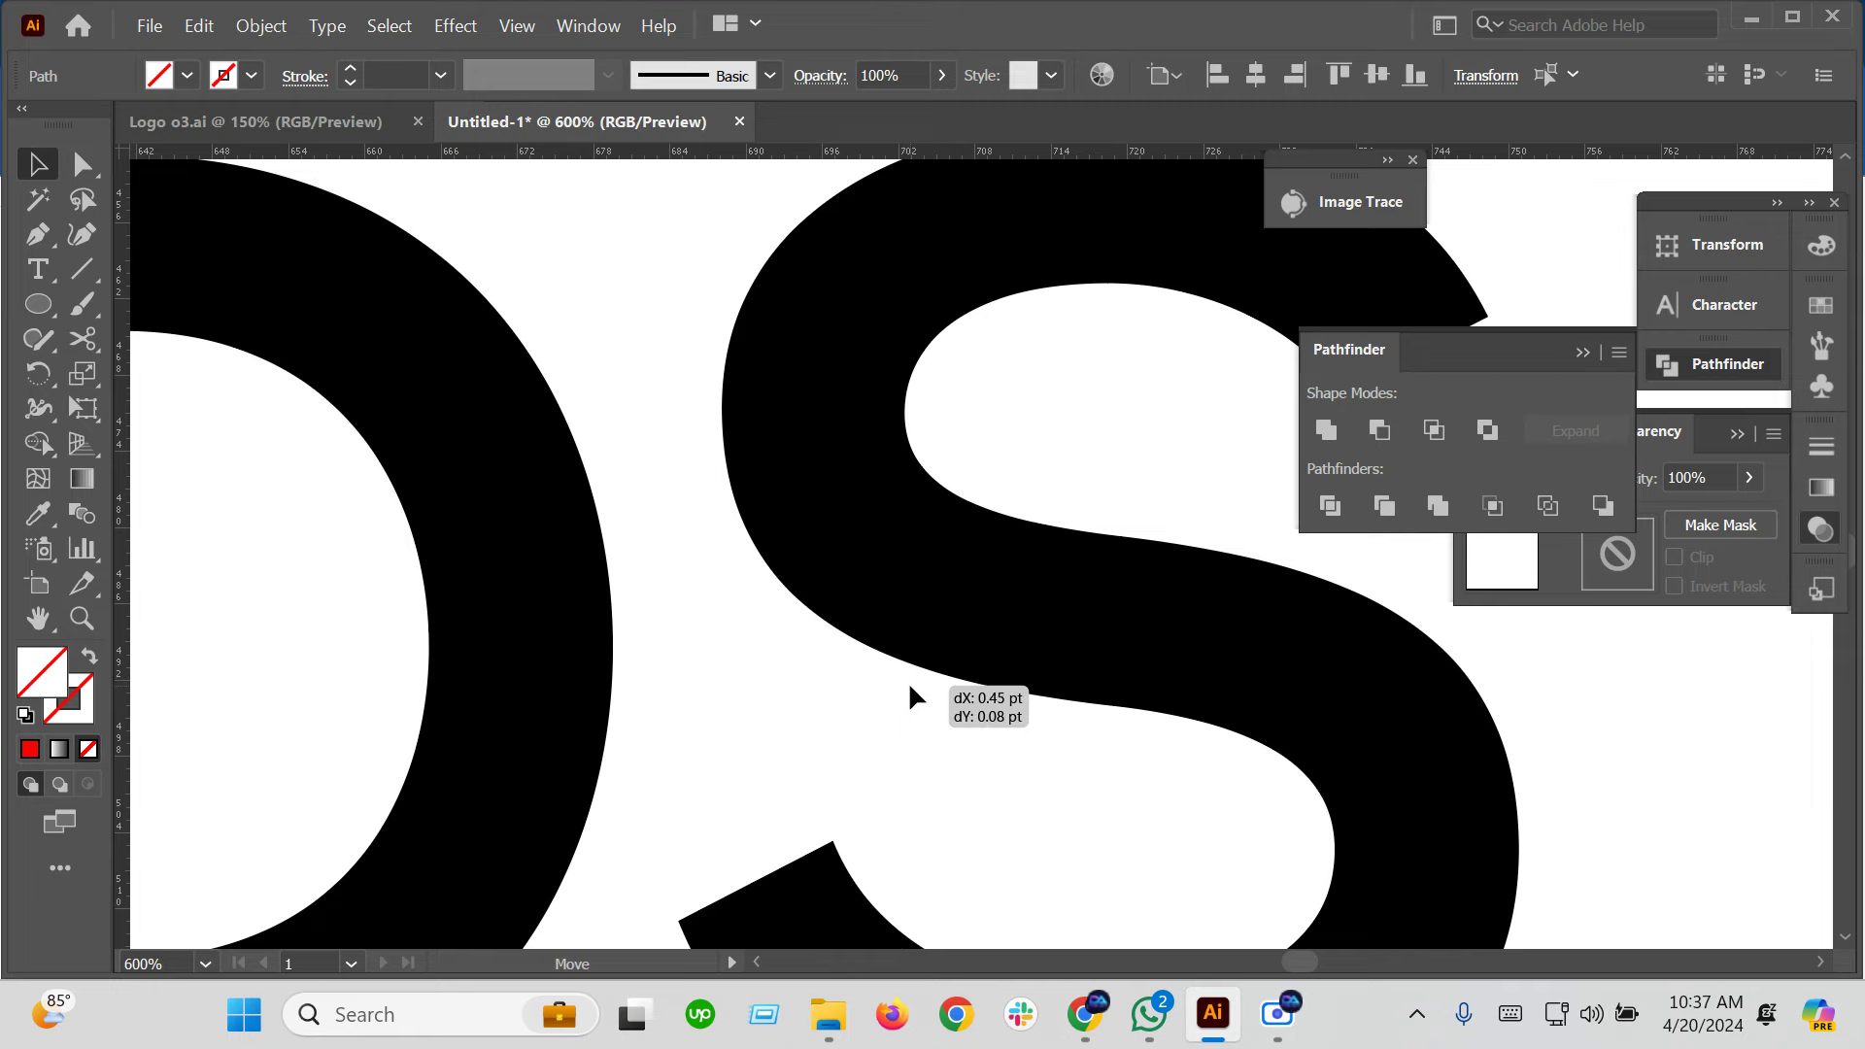
scroll(919, 410, up, 4)
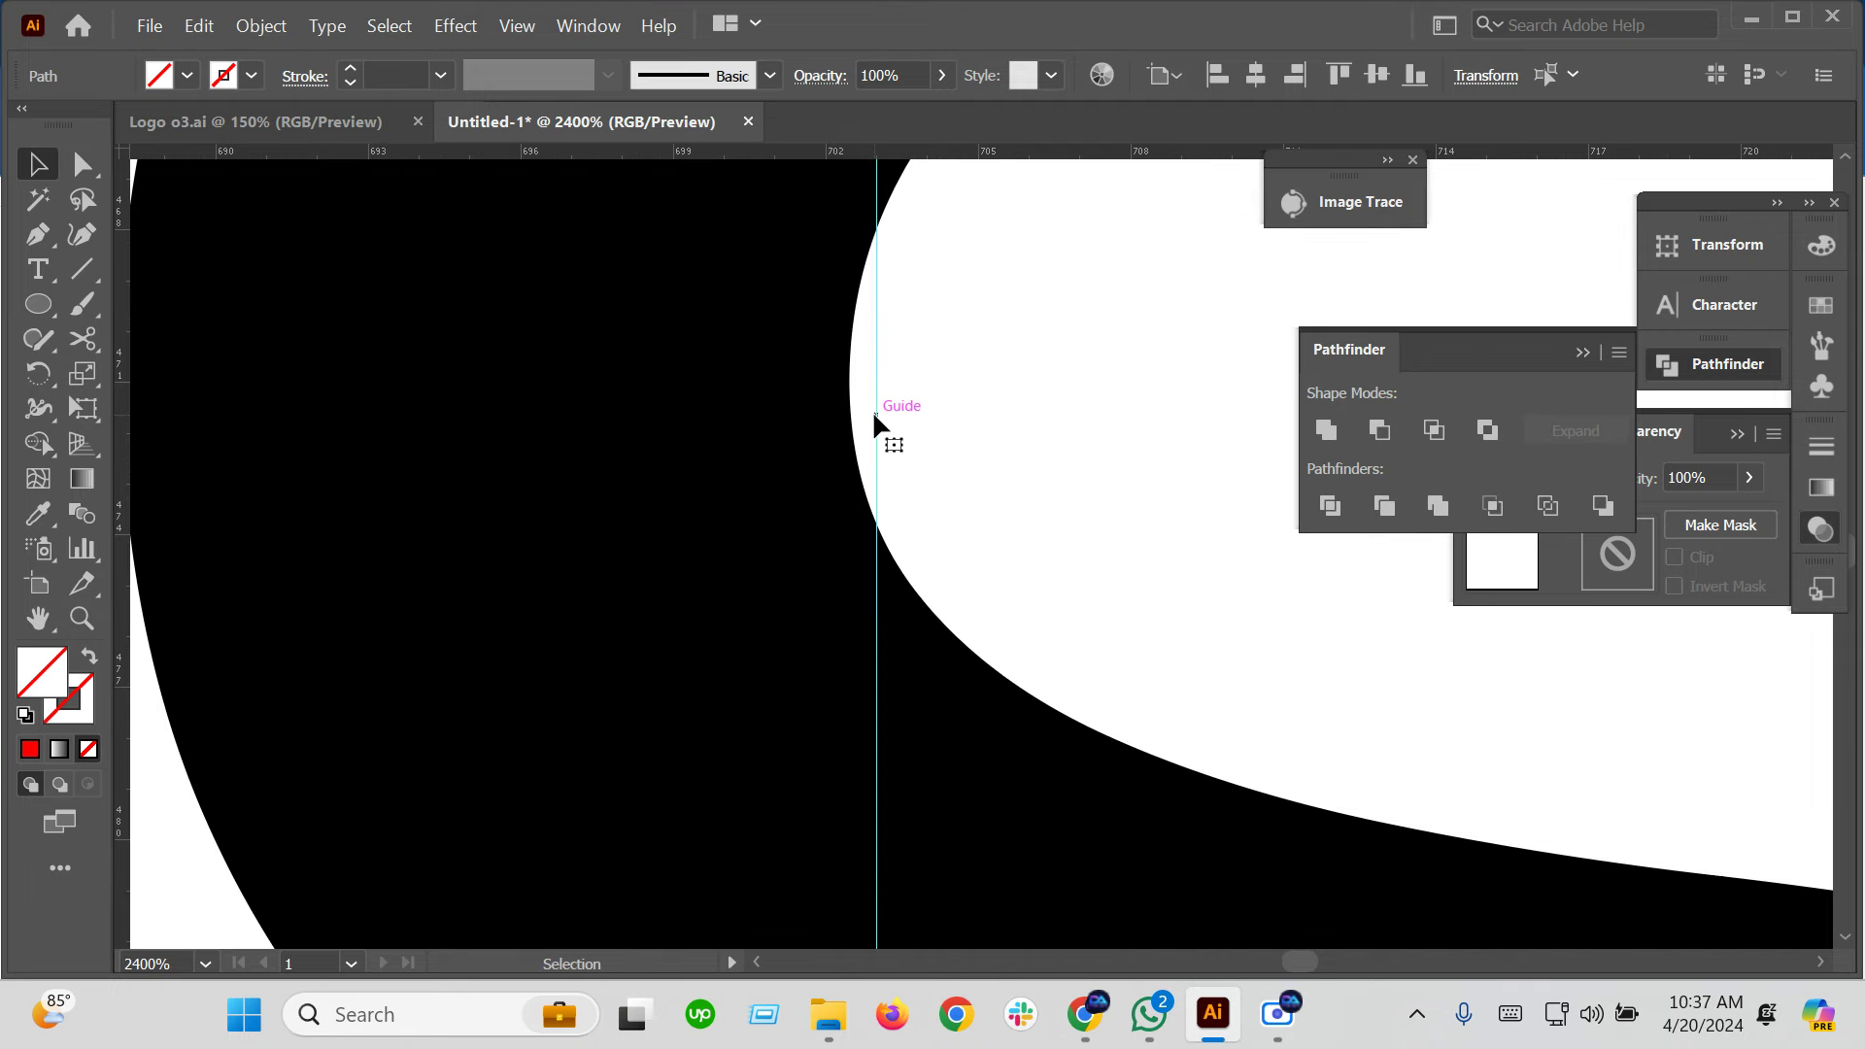
drag(875, 411, 849, 411)
scroll(849, 418, down, 4)
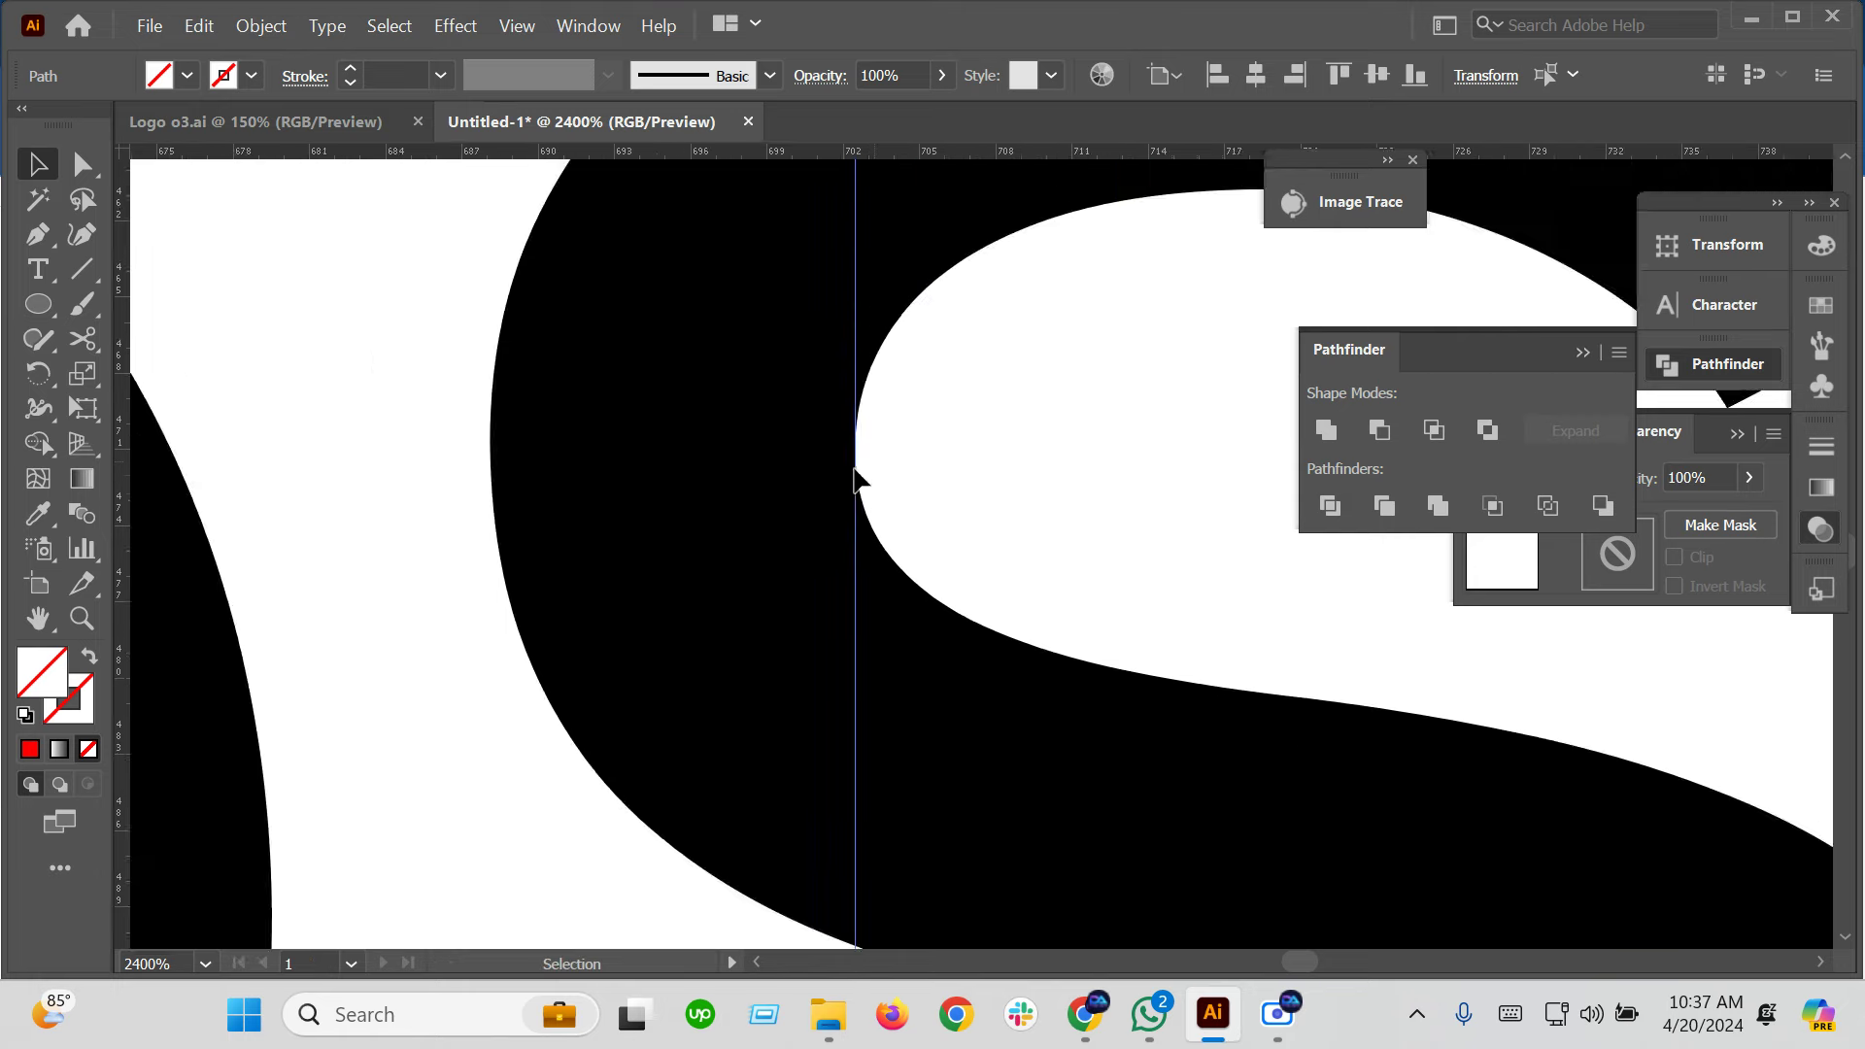
scroll(859, 479, down, 4)
scroll(875, 534, up, 4)
scroll(850, 554, up, 2)
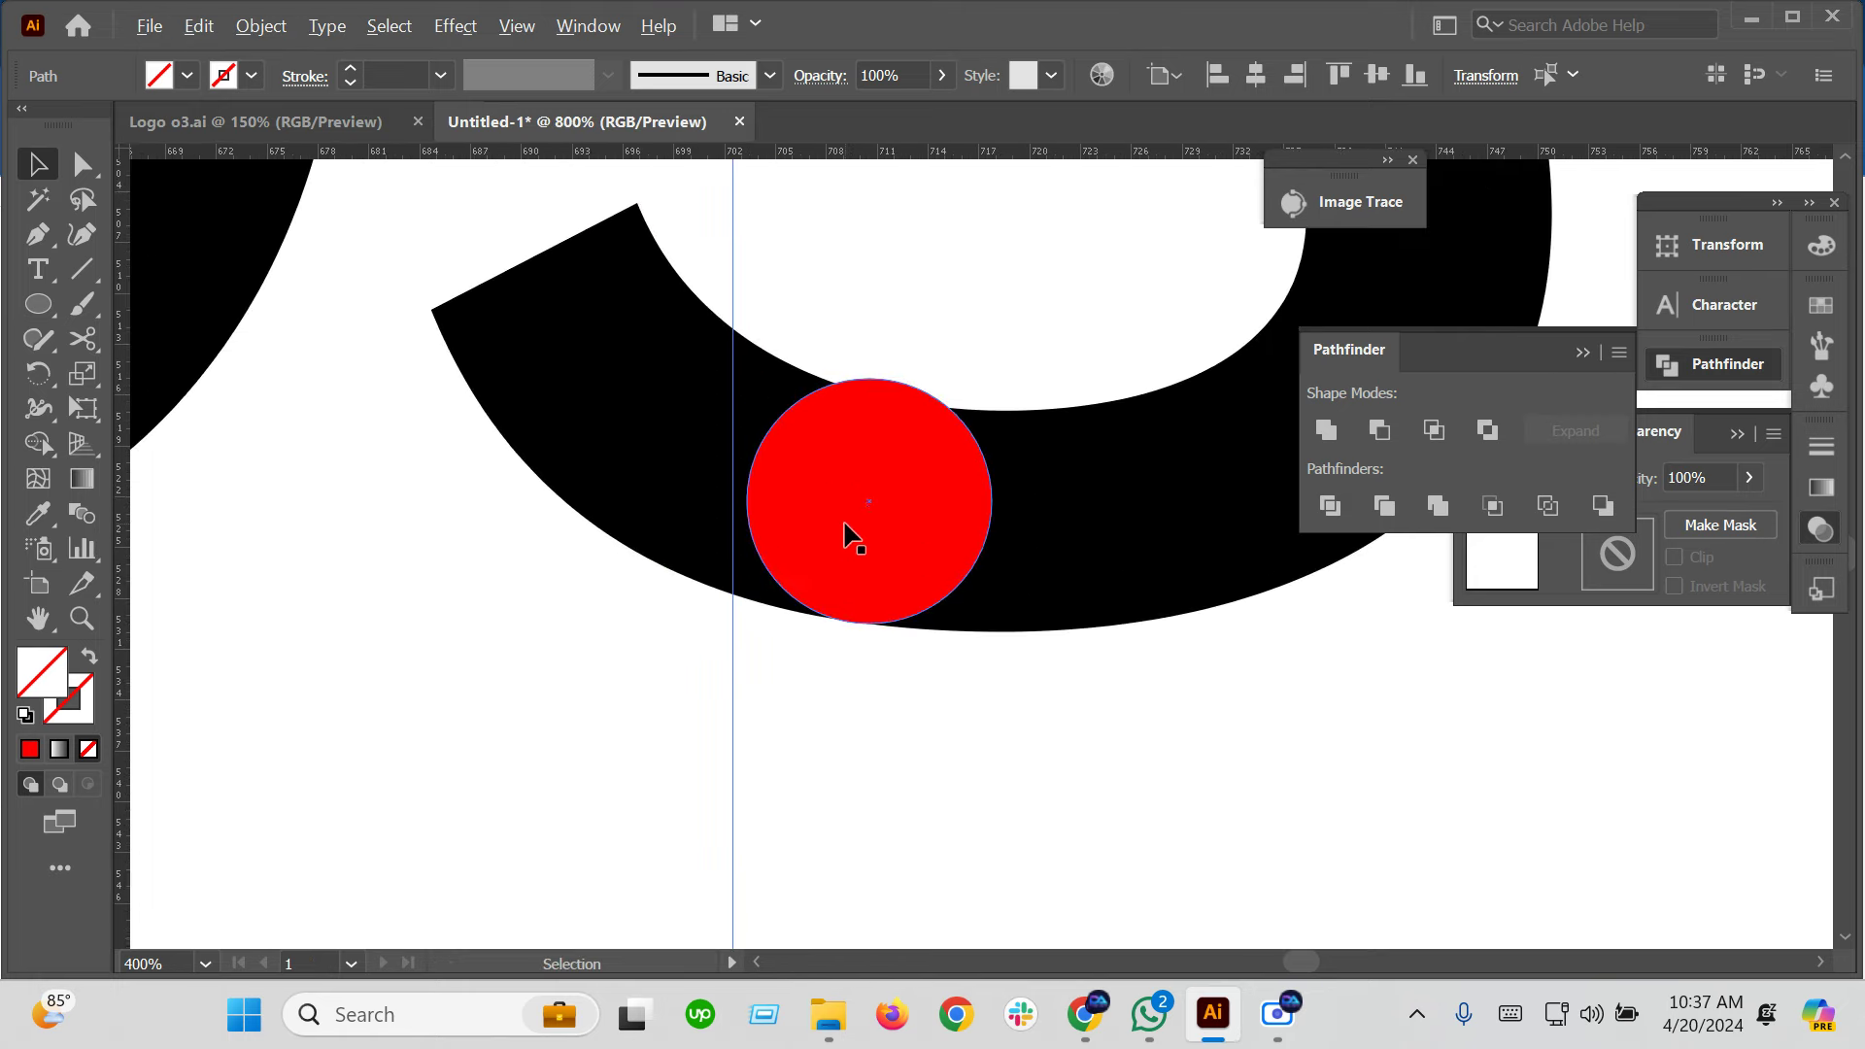
Align the red dot's left edge to the guide, using the guide as key object
click(848, 532)
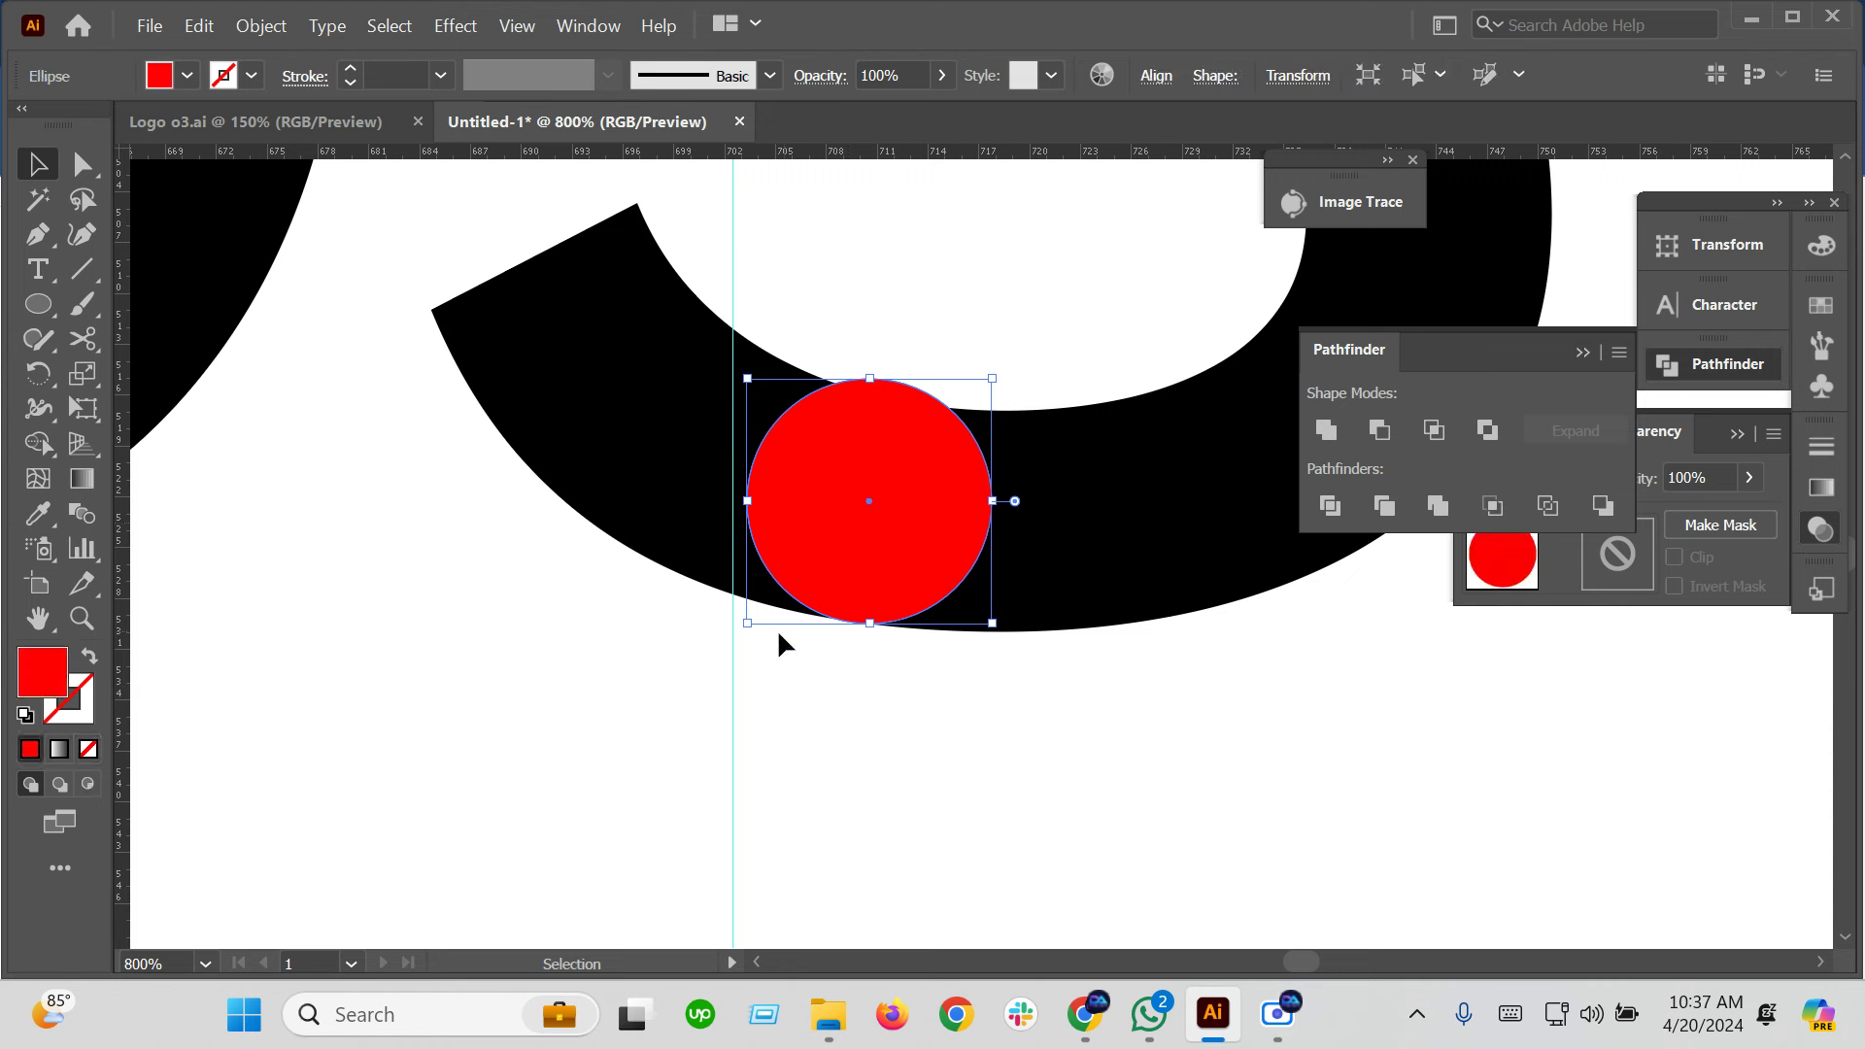
shift+click(732, 732)
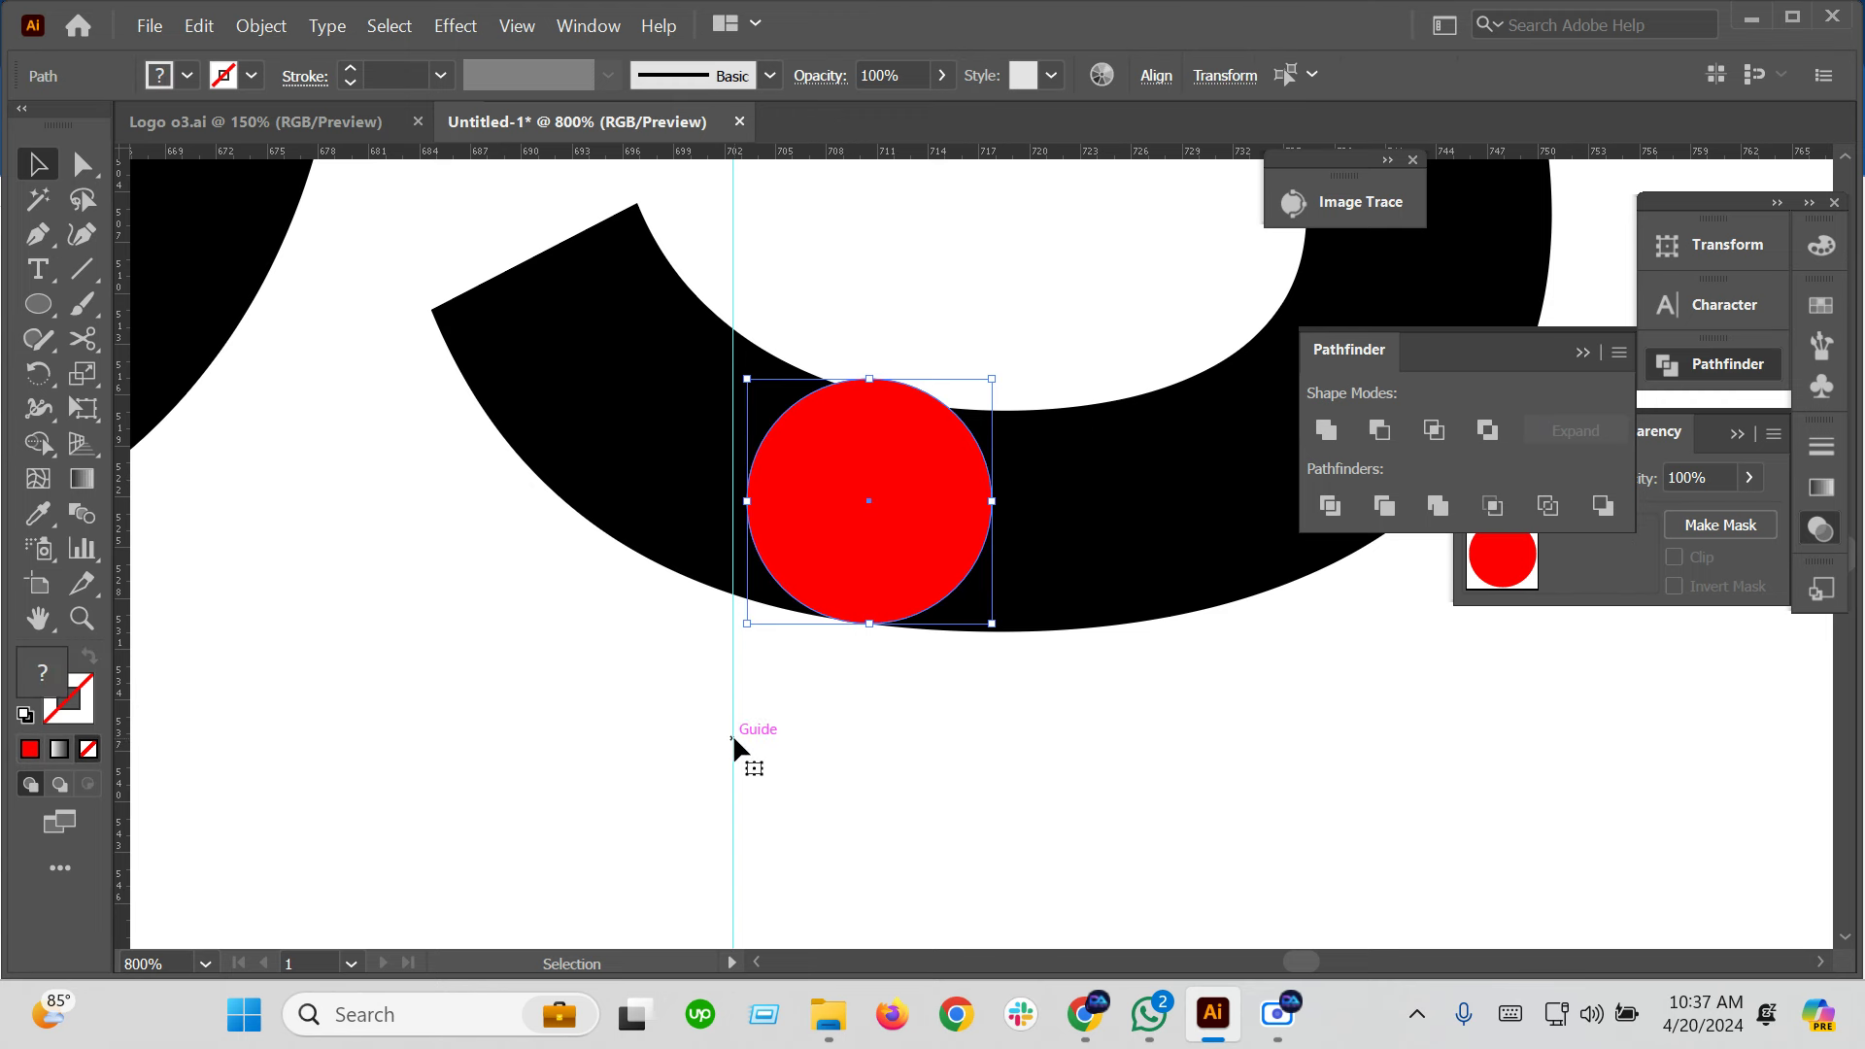
click(1156, 78)
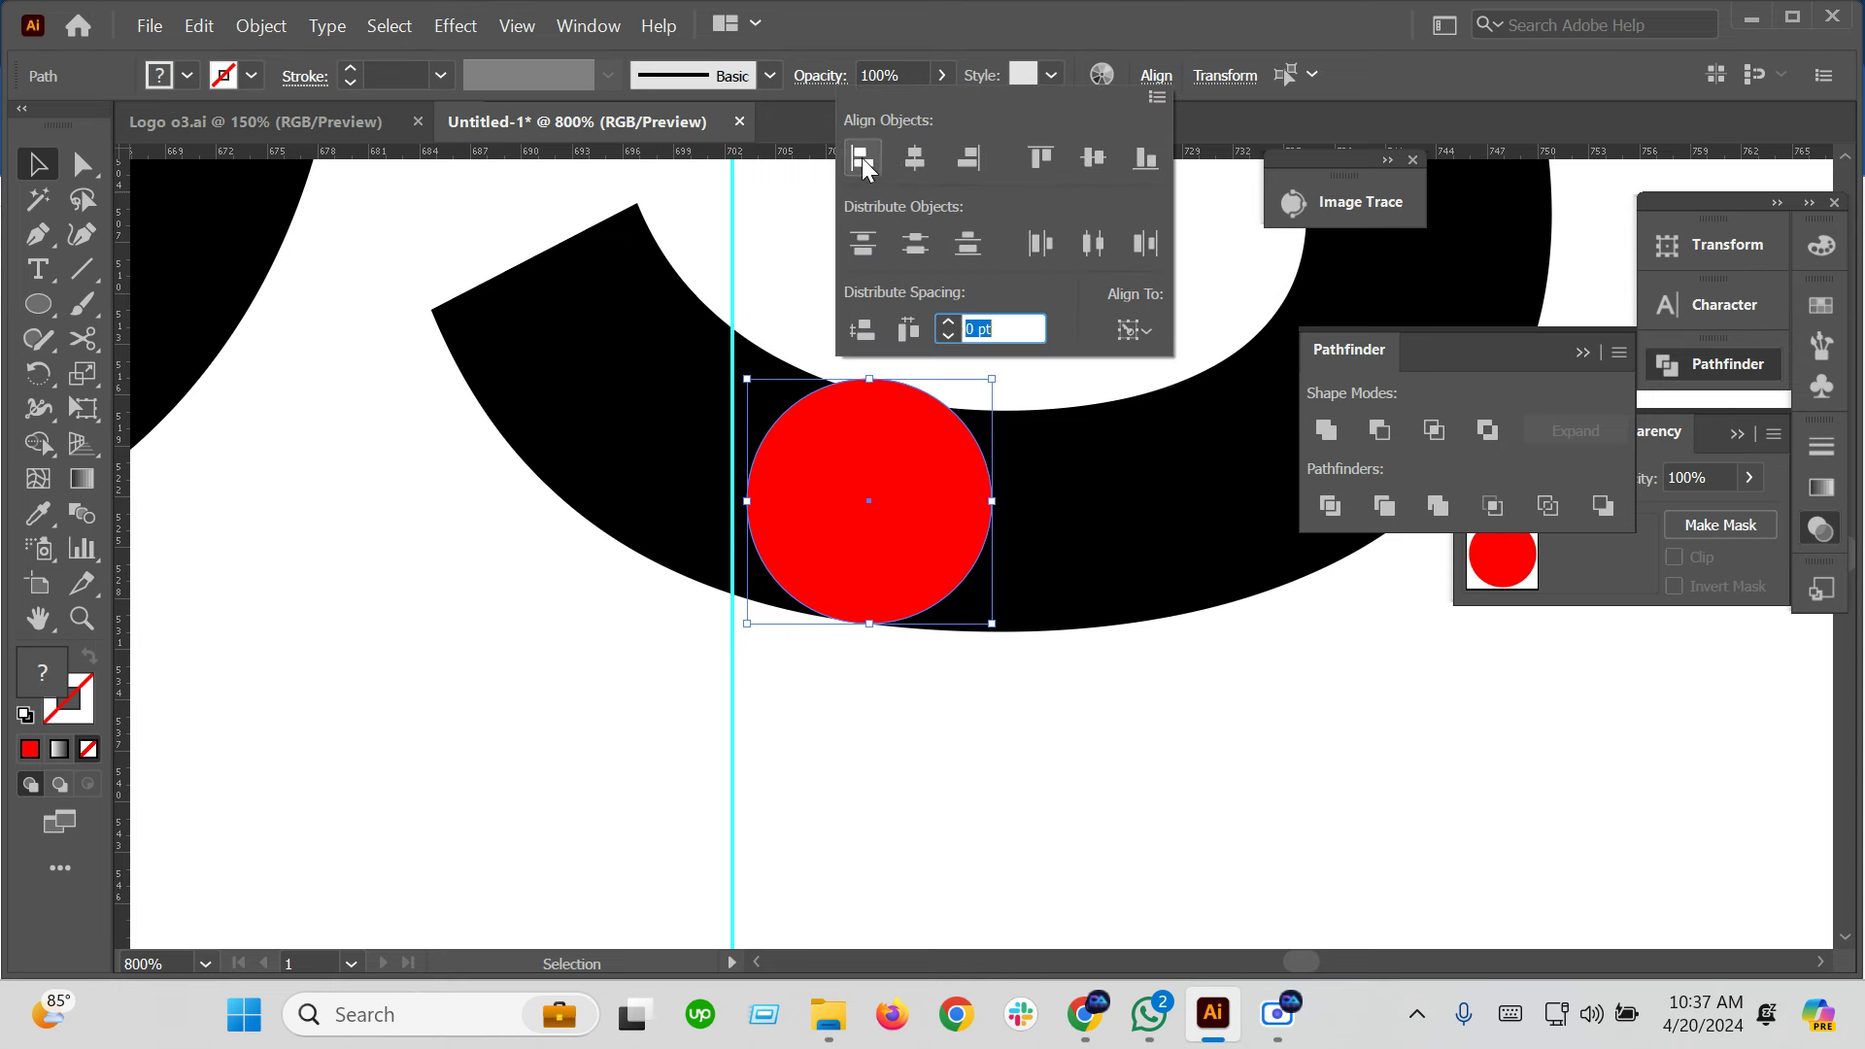
click(867, 160)
click(912, 716)
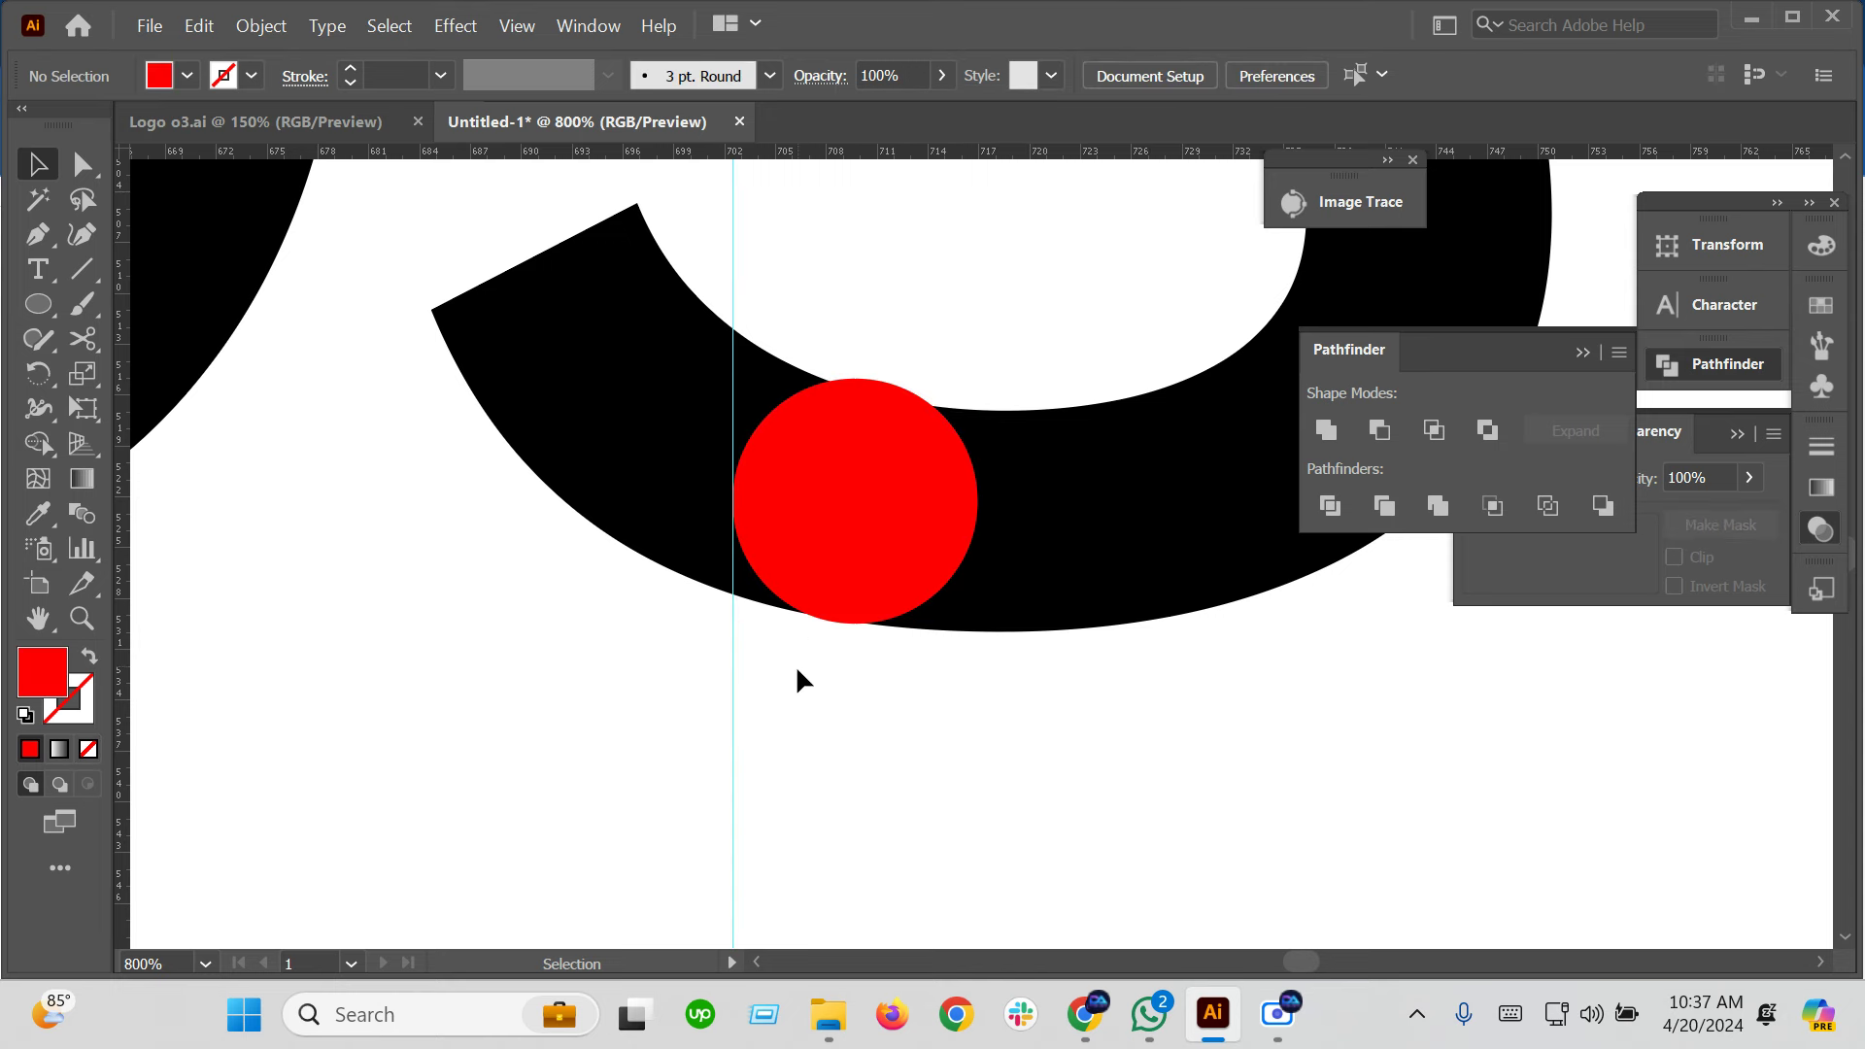
Create a larger Offset Path copy of the red dot
click(929, 450)
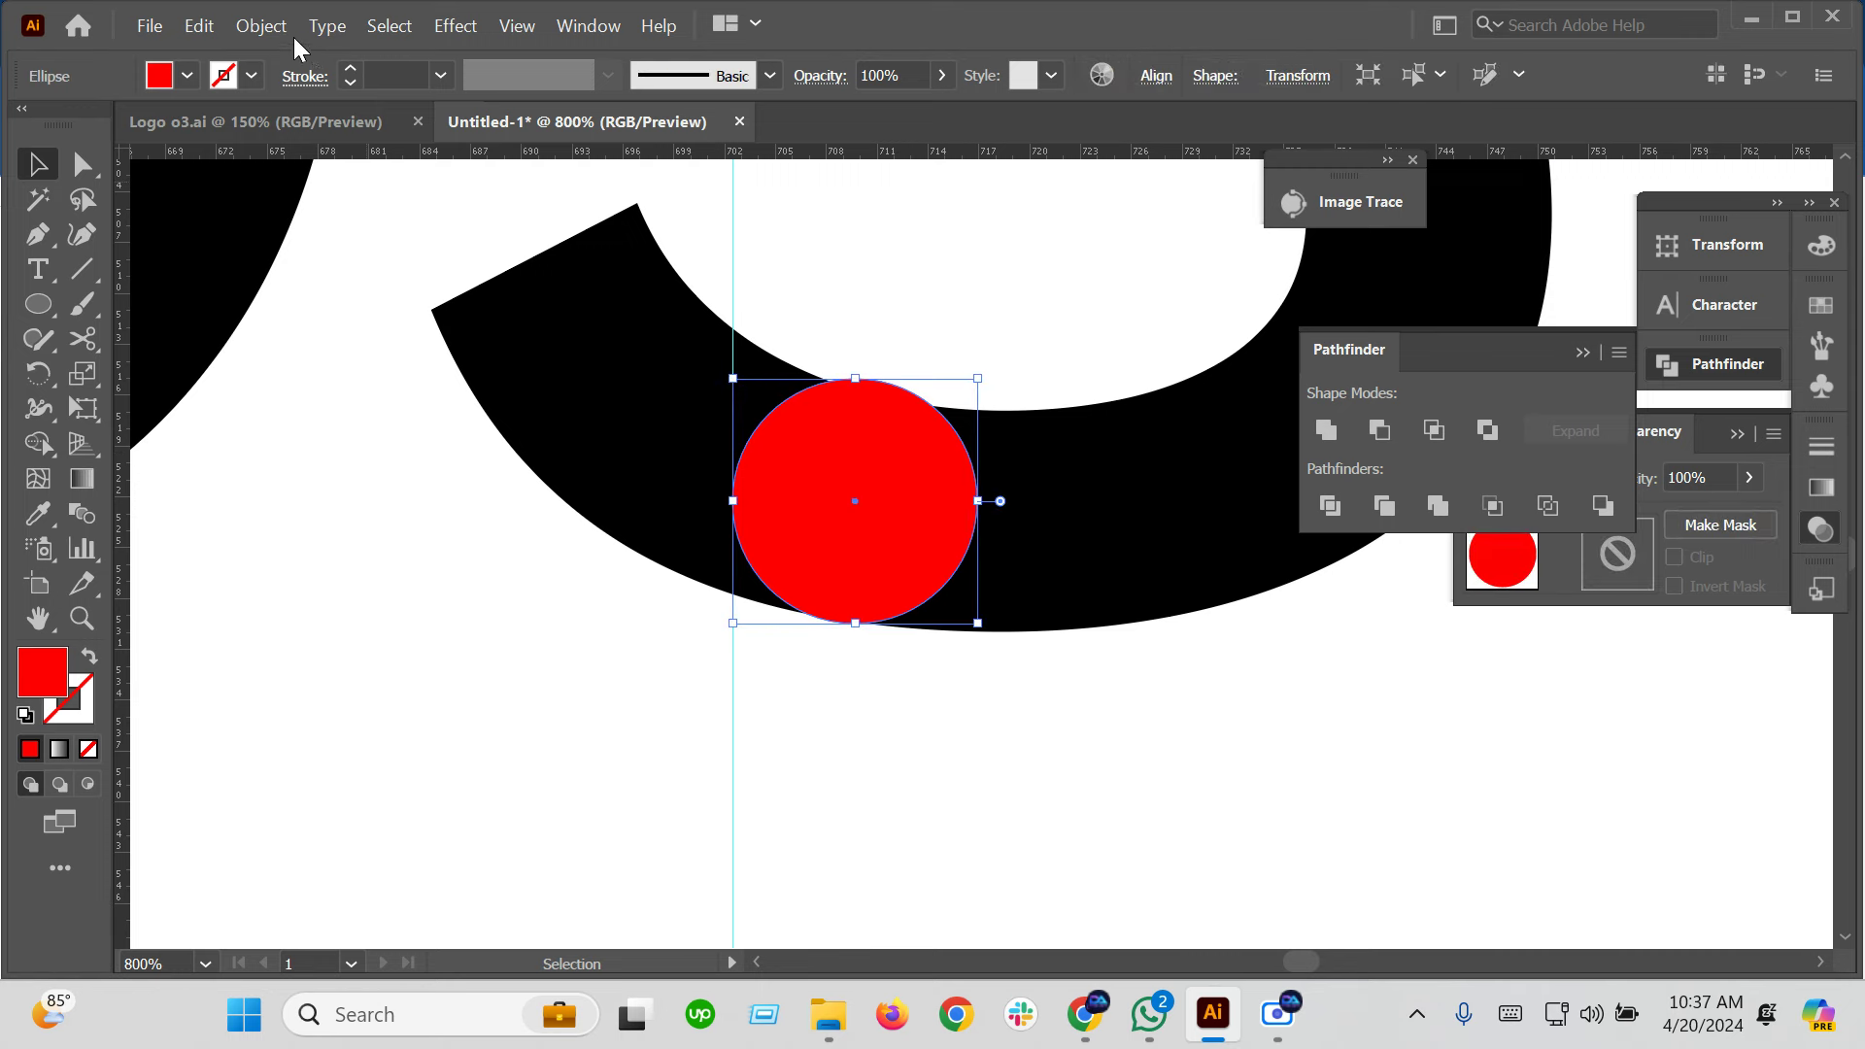
click(260, 26)
mouse_move(369, 746)
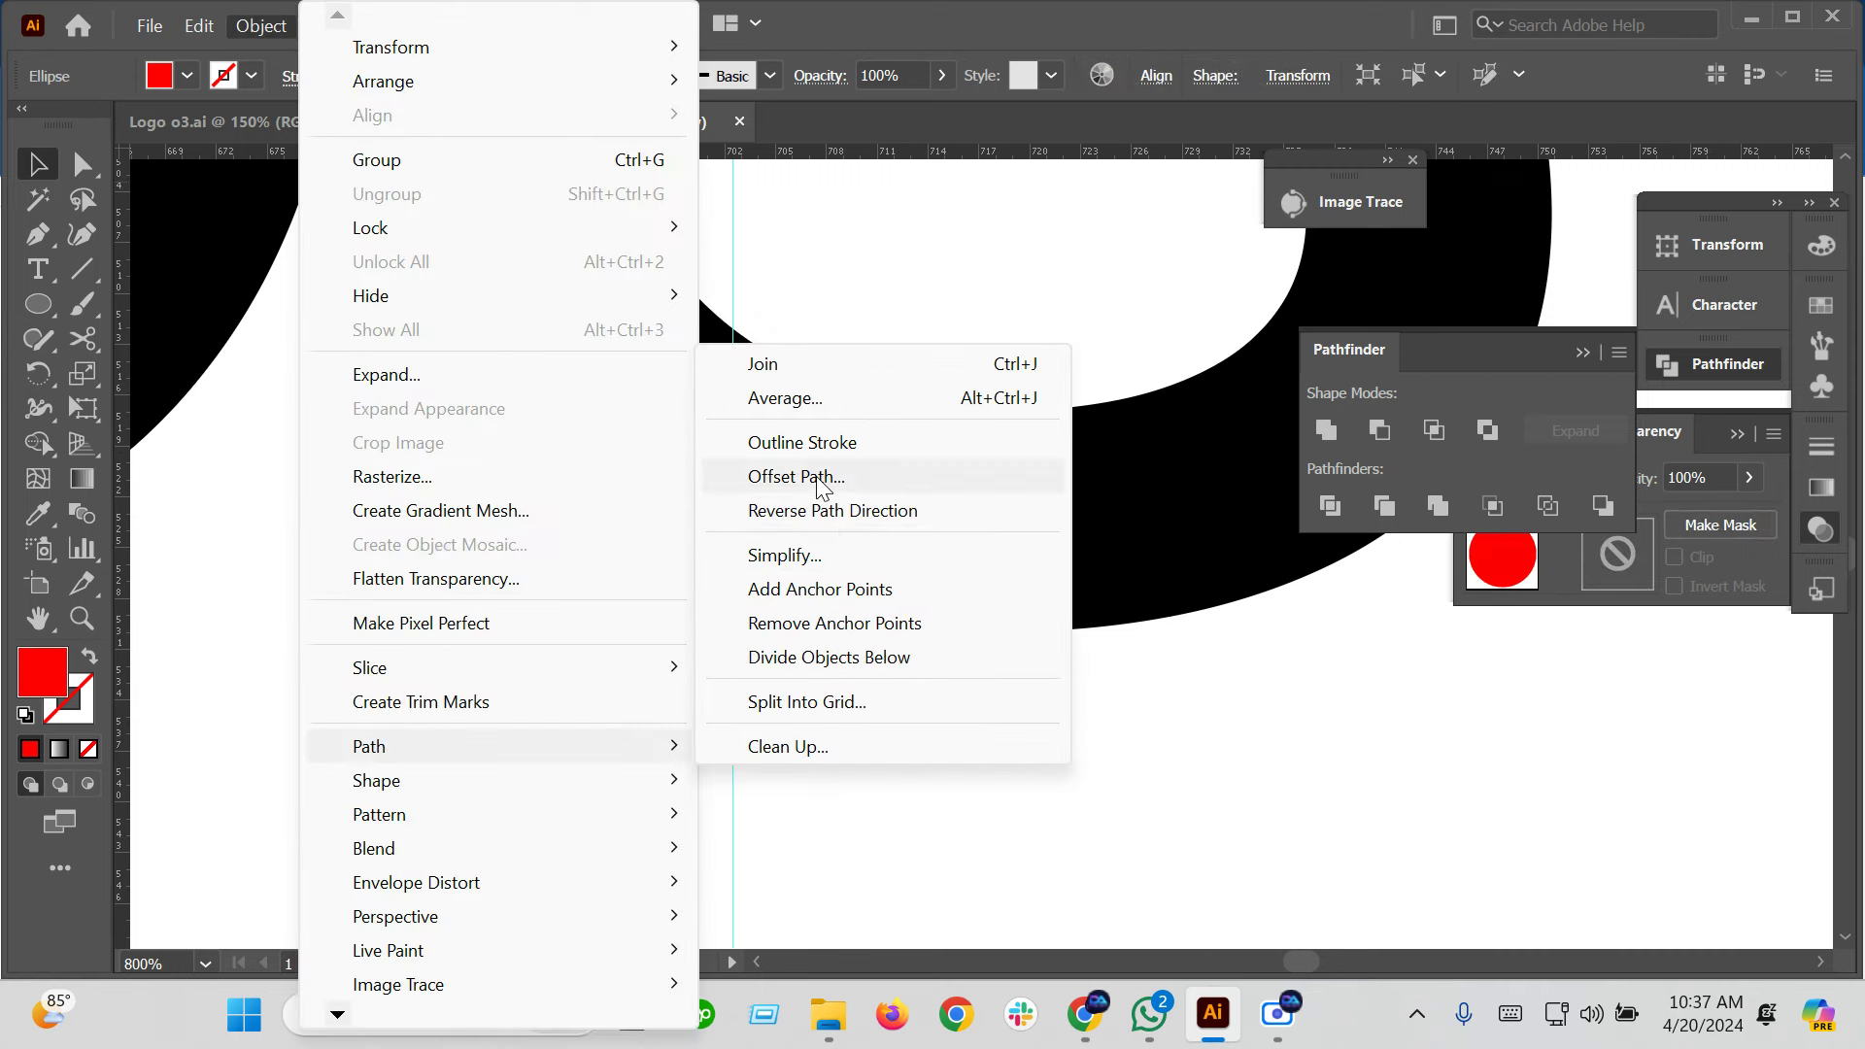
click(797, 476)
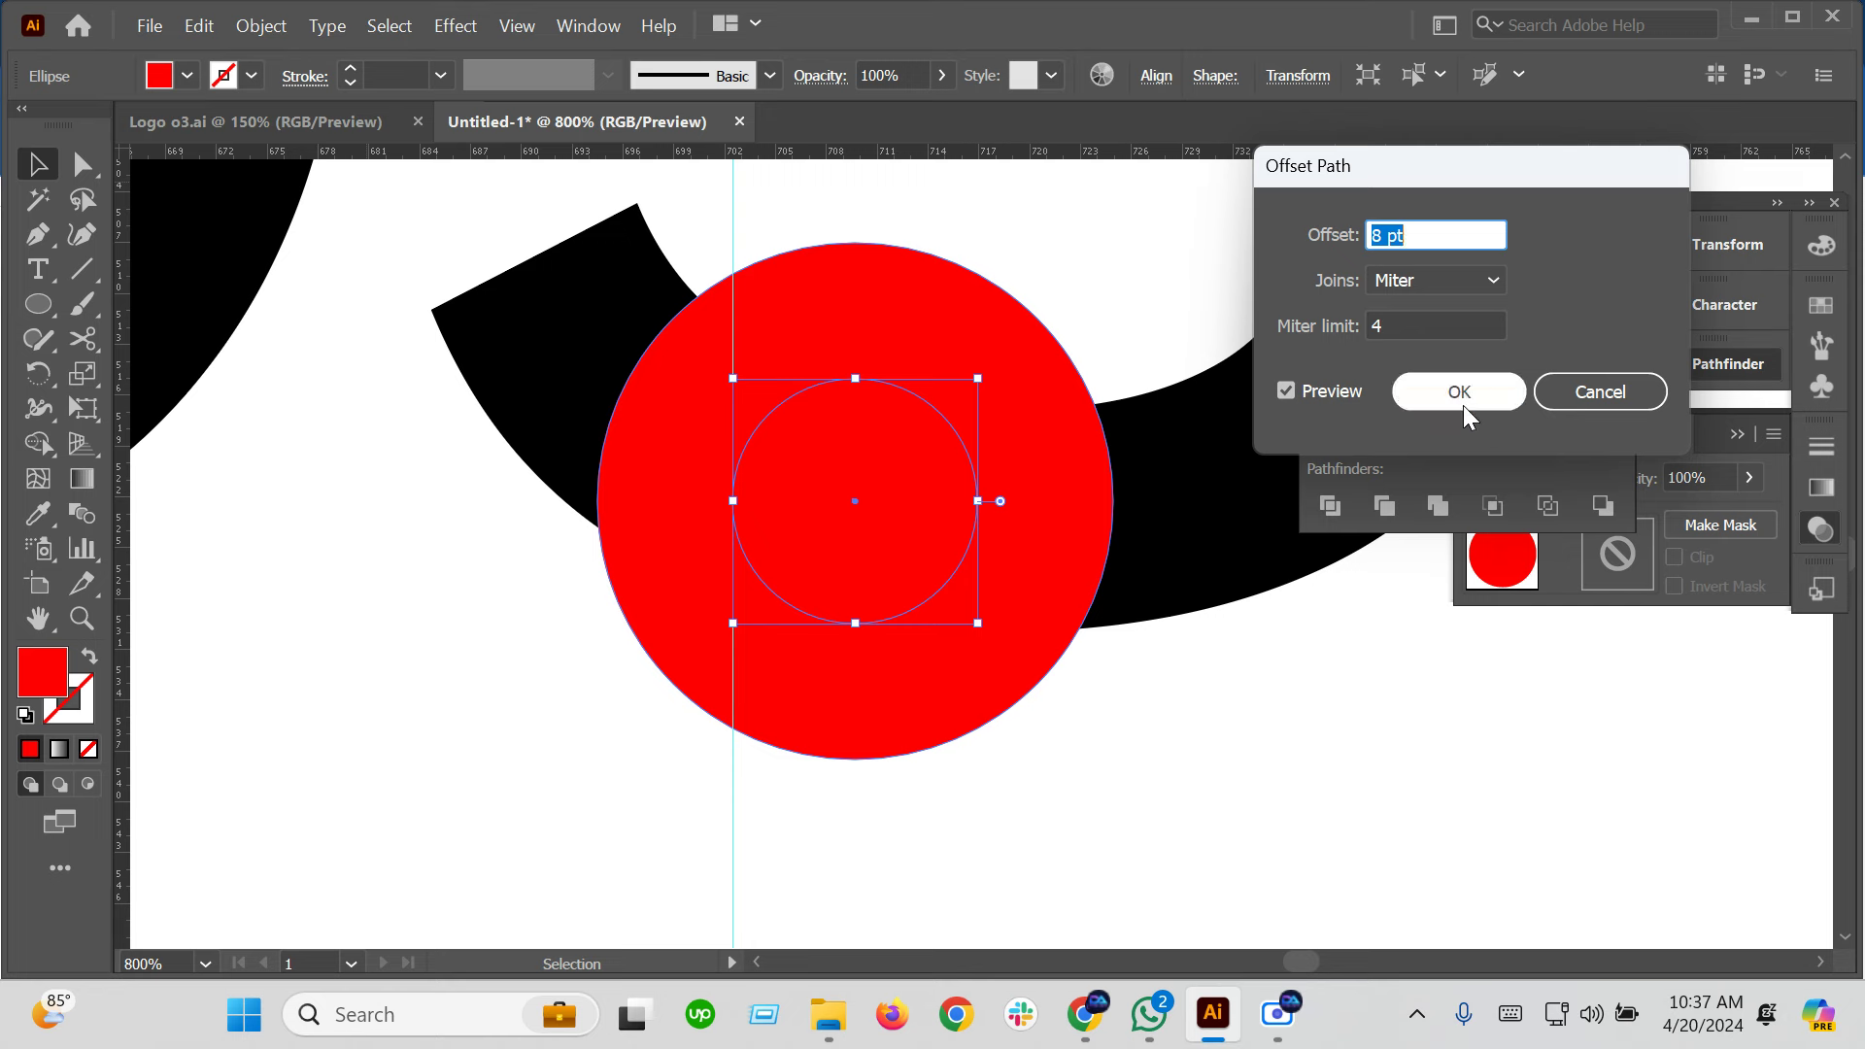
click(1460, 394)
With the S also selected, Shape Builder-delete the surplus regions, leaving a gap around the dot
shift+click(696, 340)
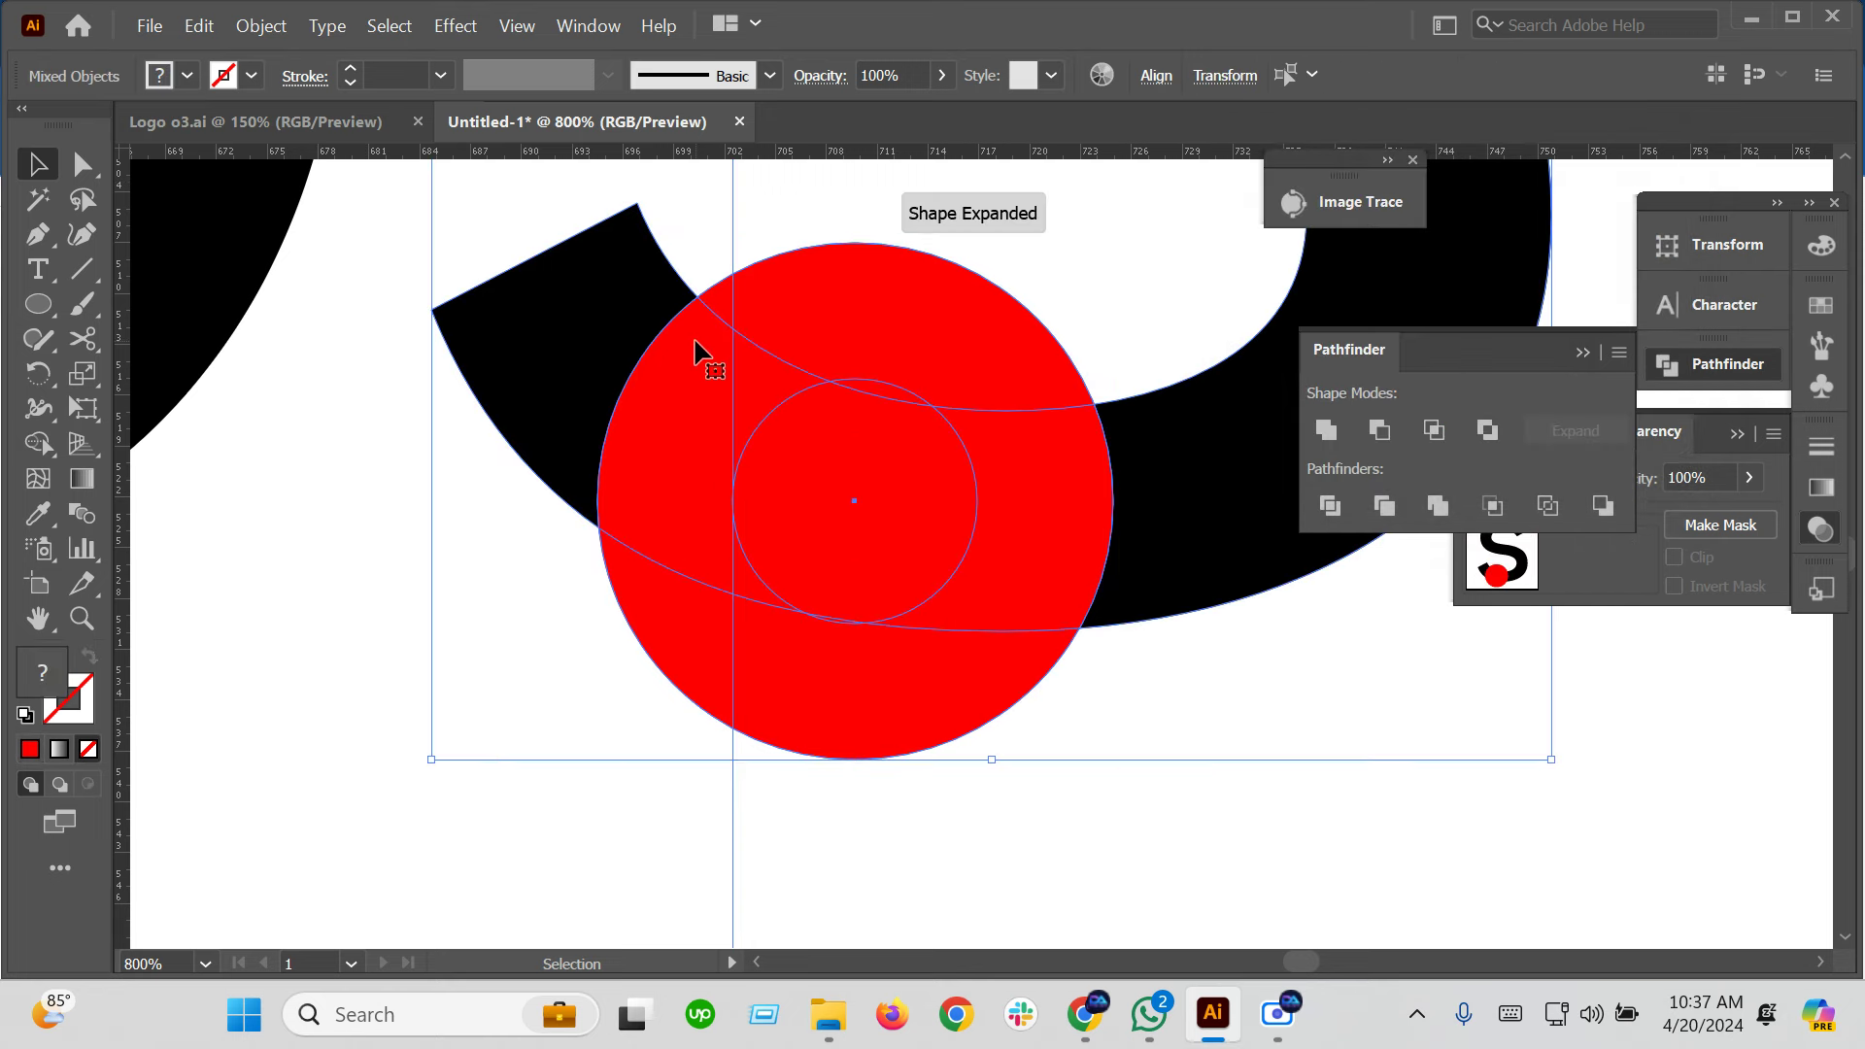
key(shift+m)
alt+click(937, 354)
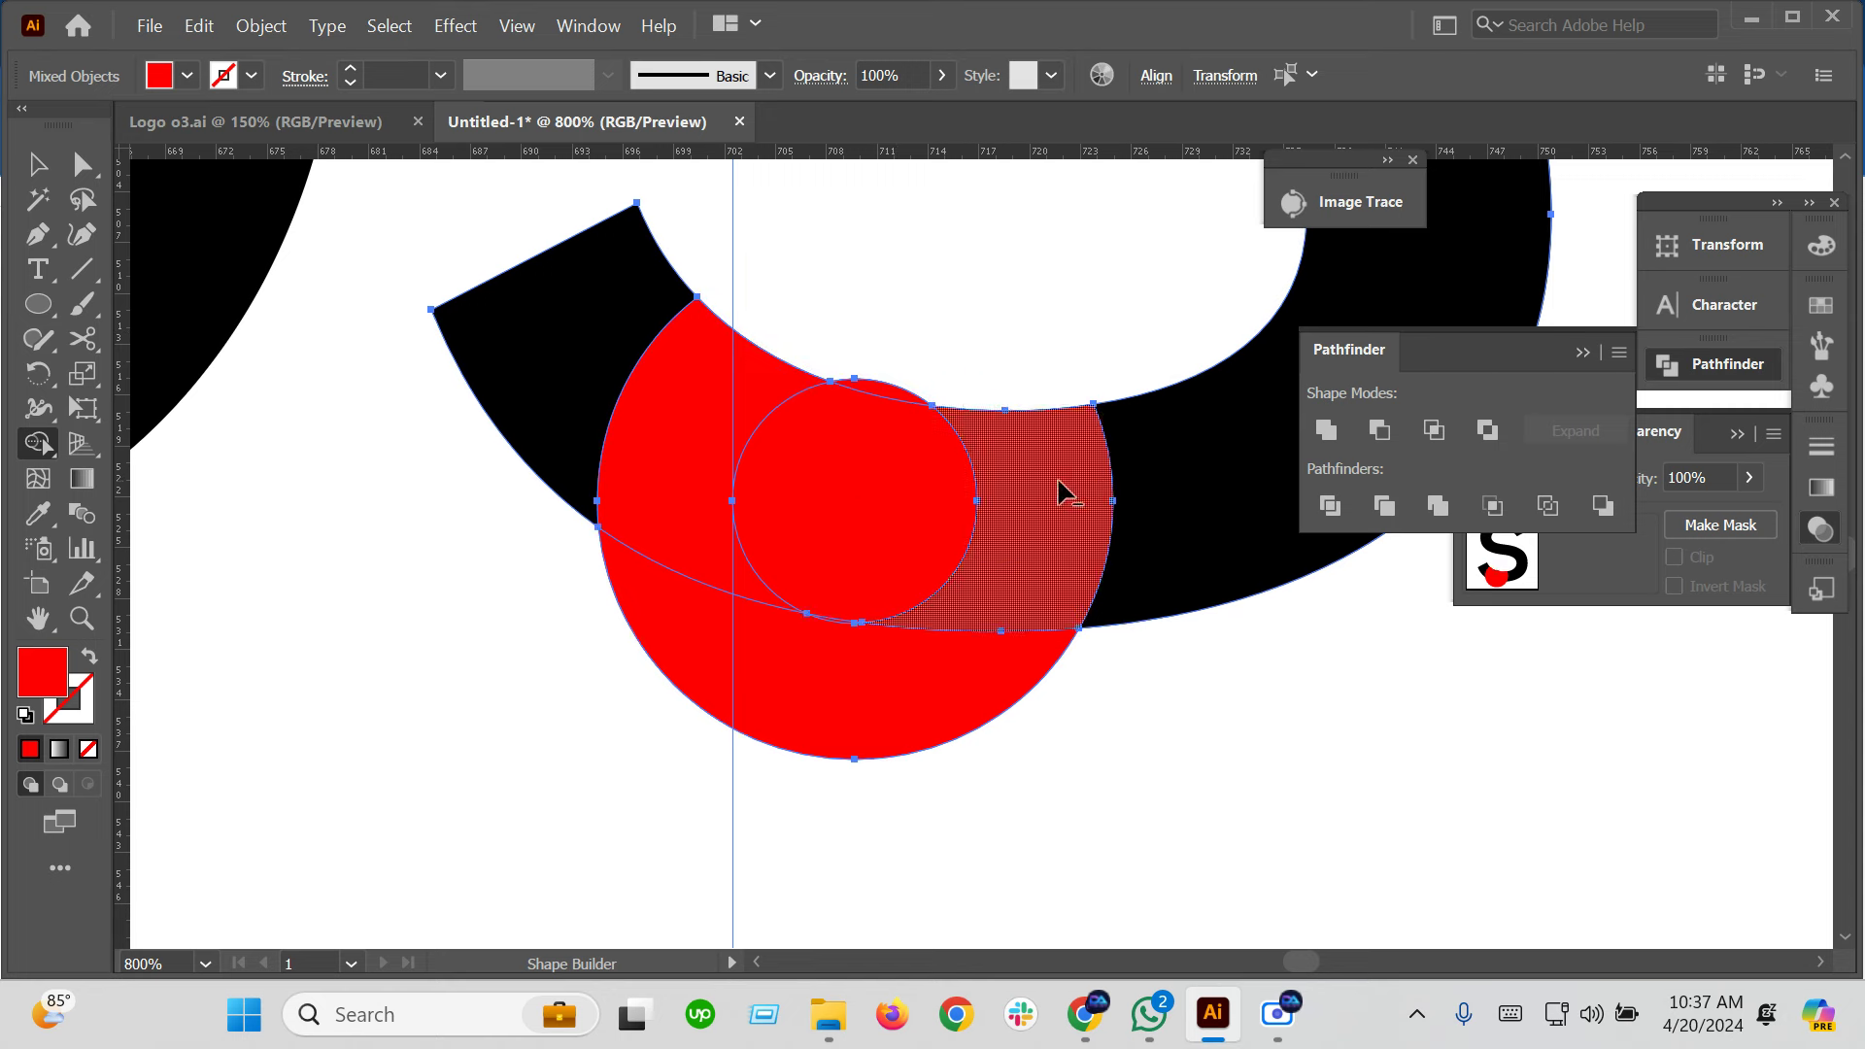
alt+click(1062, 493)
alt+click(958, 708)
alt+click(583, 354)
alt+click(674, 417)
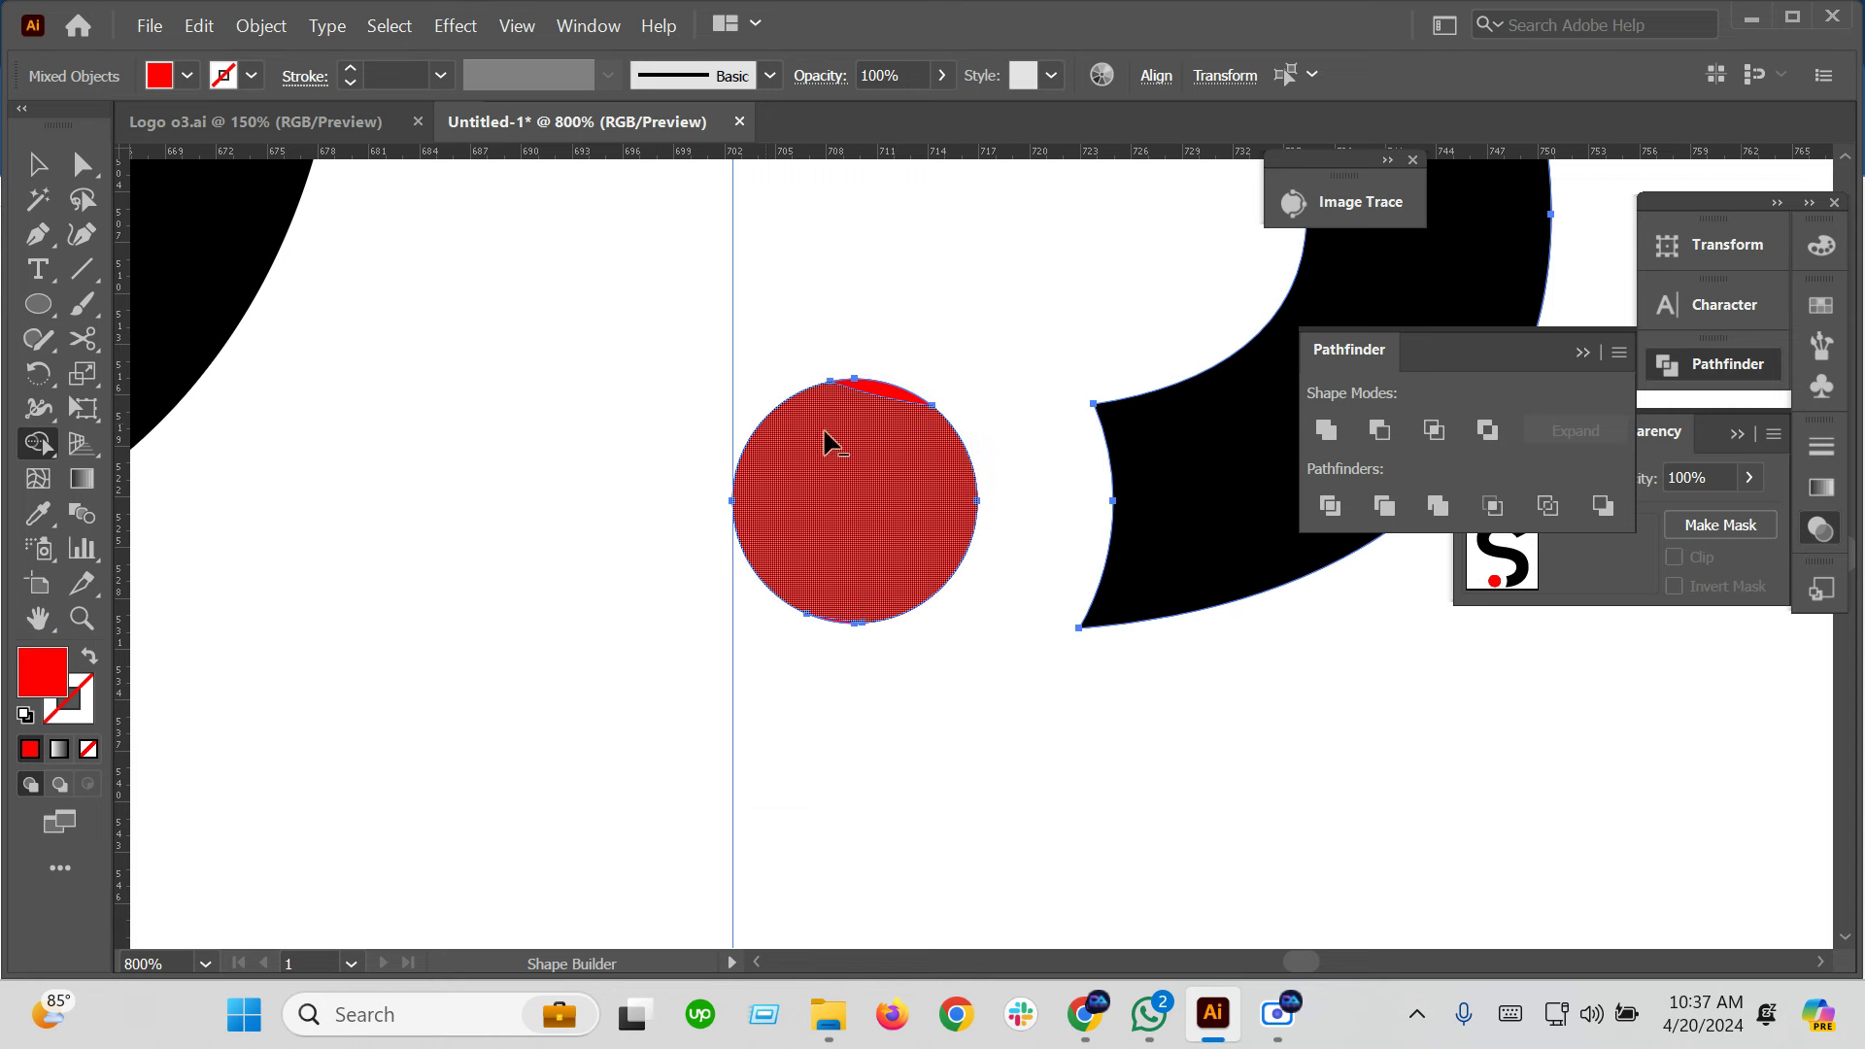
scroll(875, 516, down, 8)
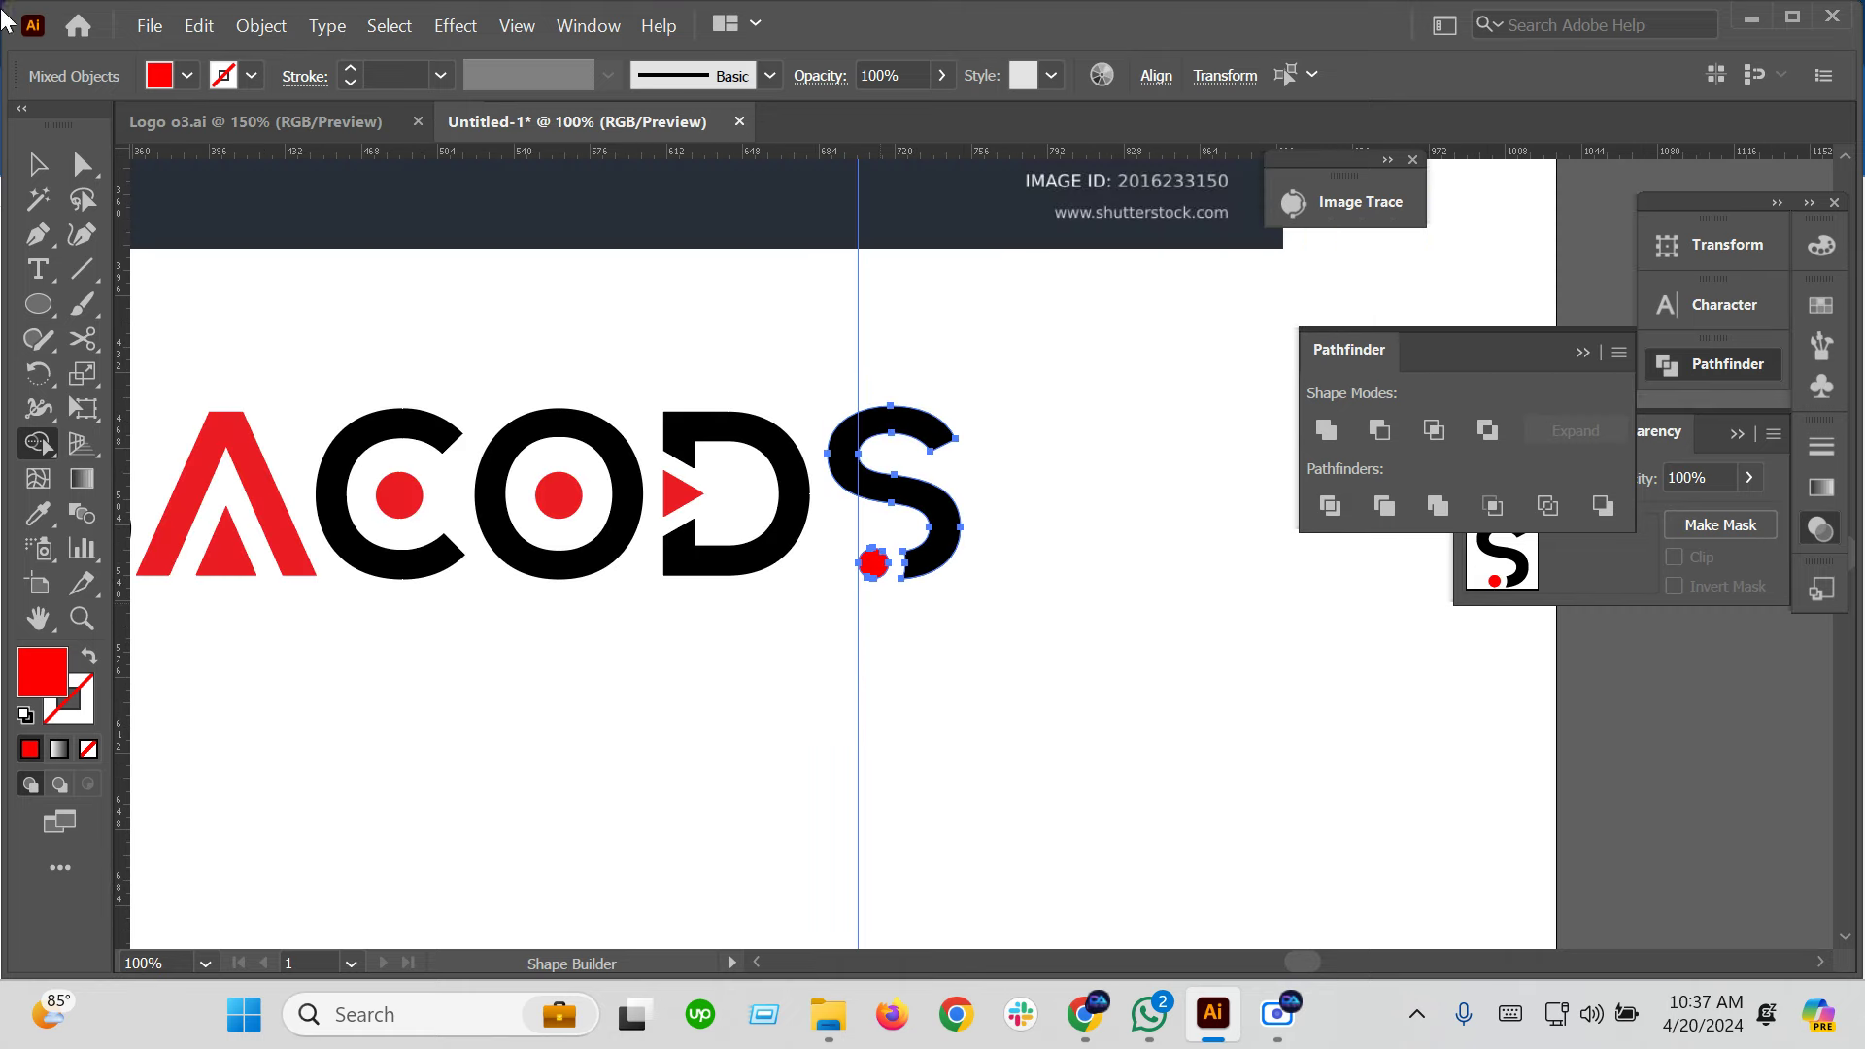
click(38, 164)
click(989, 810)
Deselect, bring the full wordmark into view, and marquee-select every BACODS shape
drag(1000, 732, 749, 845)
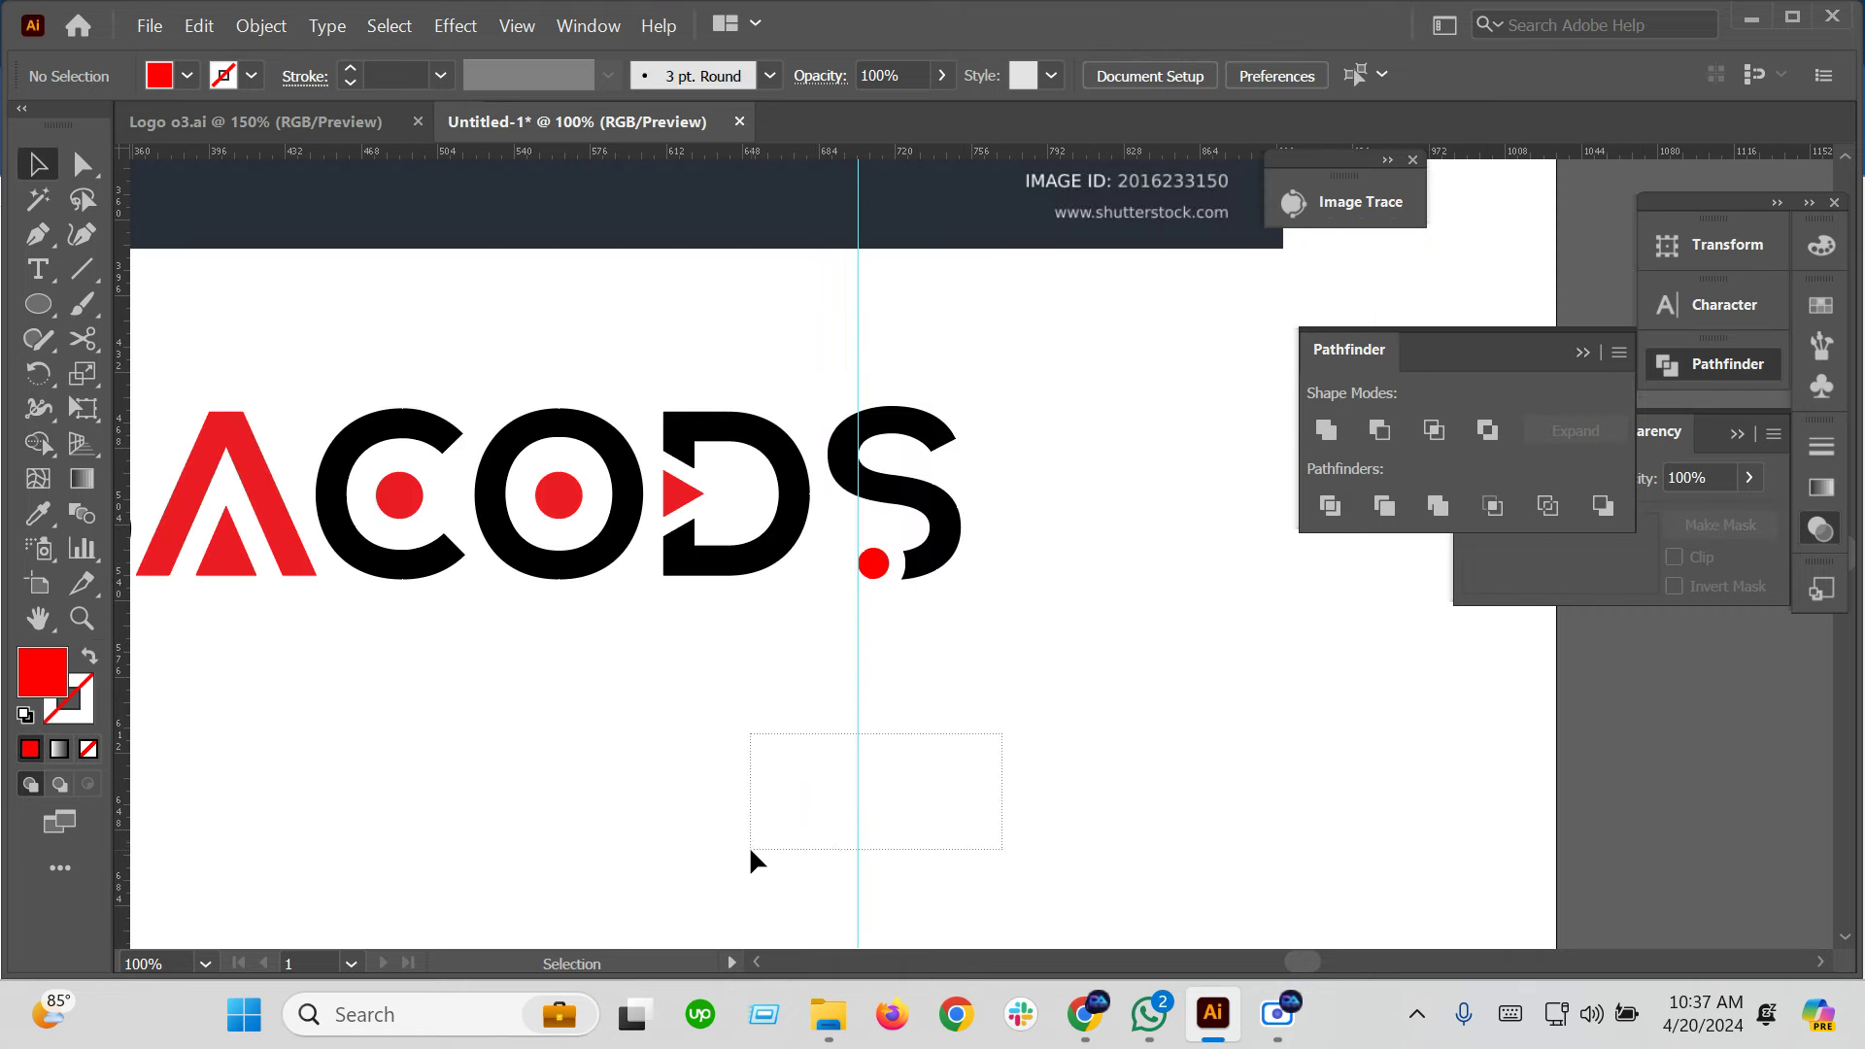
scroll(896, 748, down, 3)
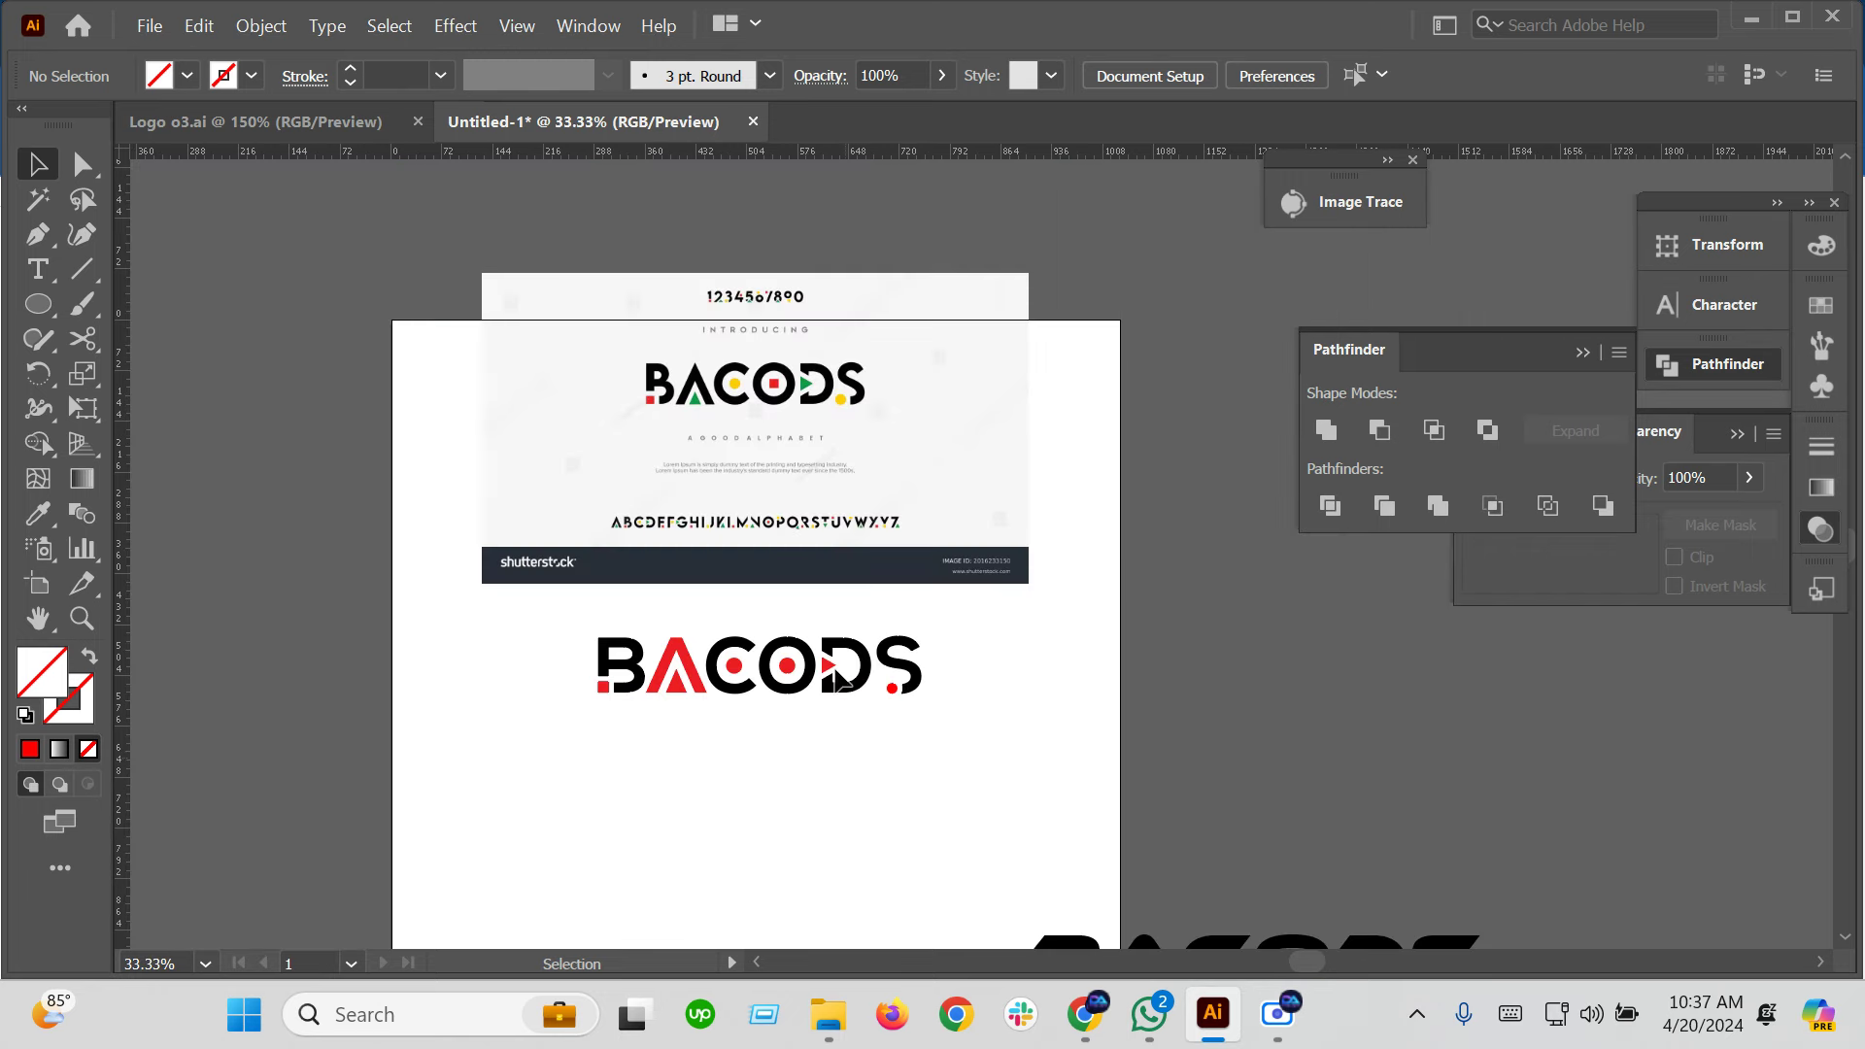
scroll(682, 443, up, 1)
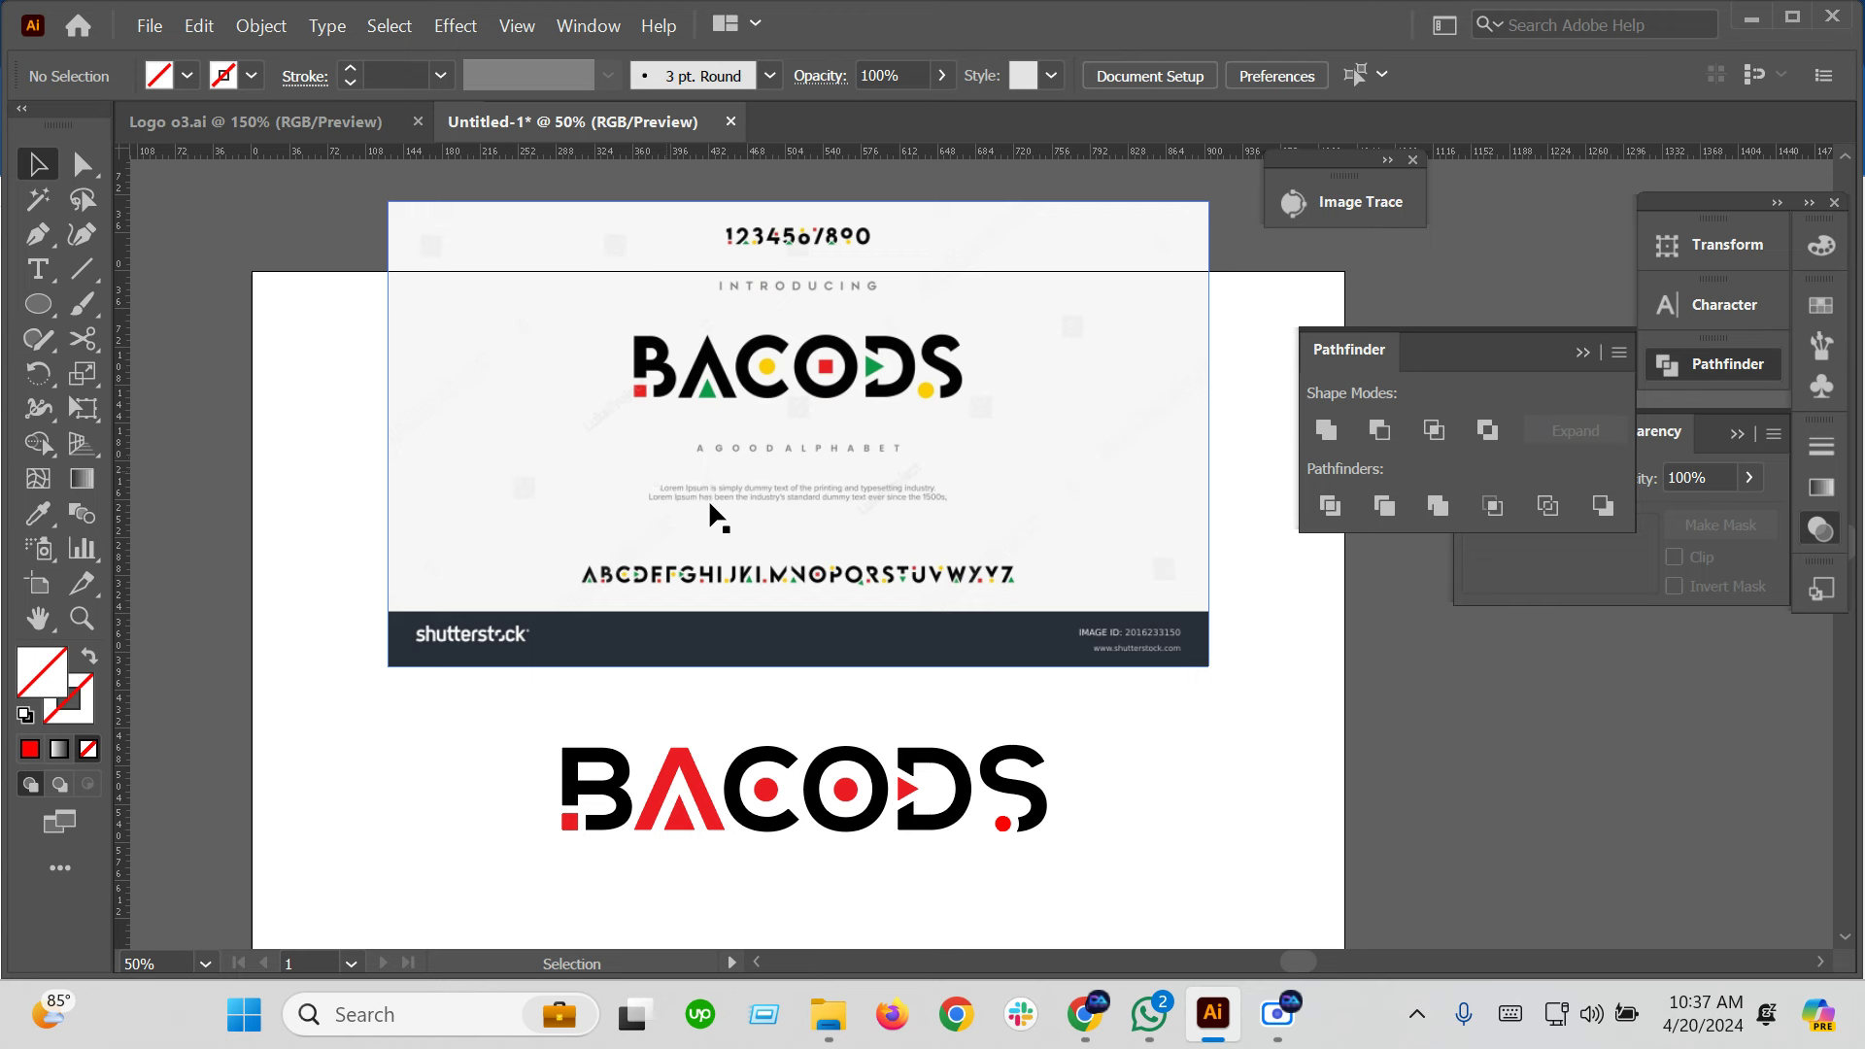
drag(1102, 869, 482, 777)
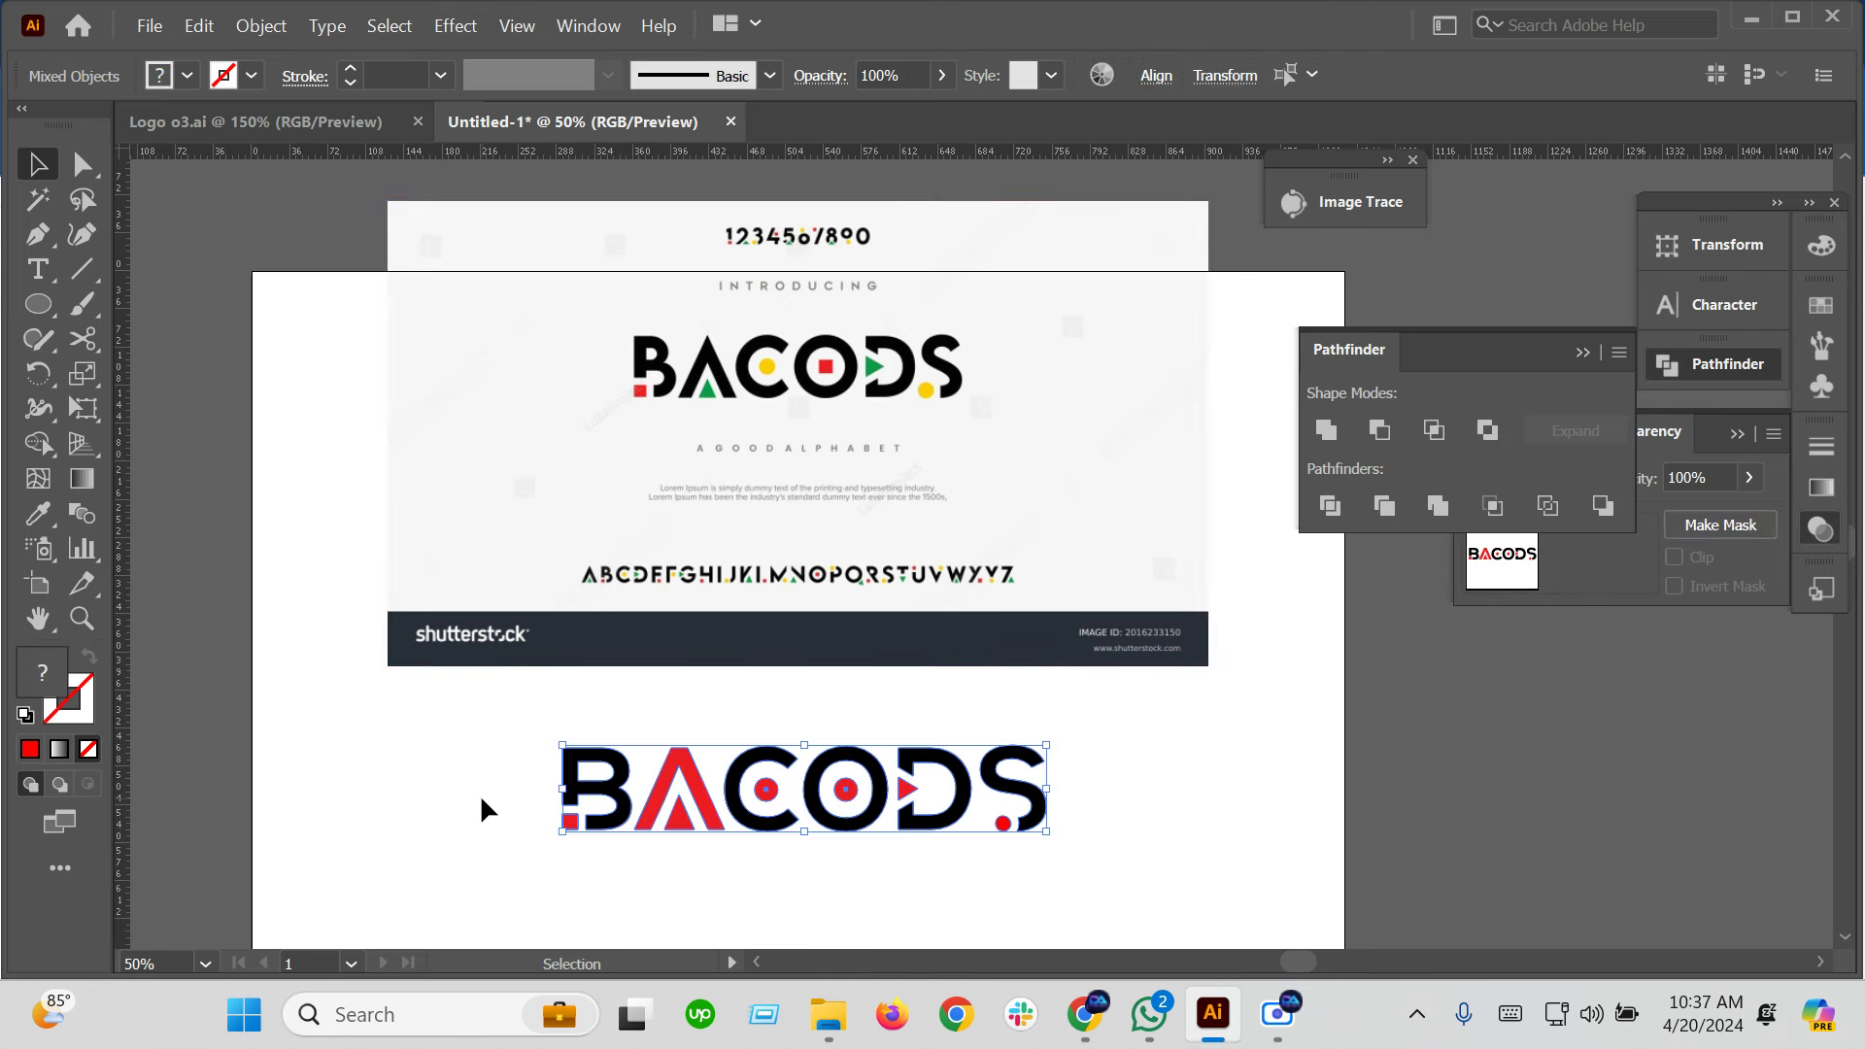
Eyedrop the reference's black onto the B and its red onto the square beside it
key(i)
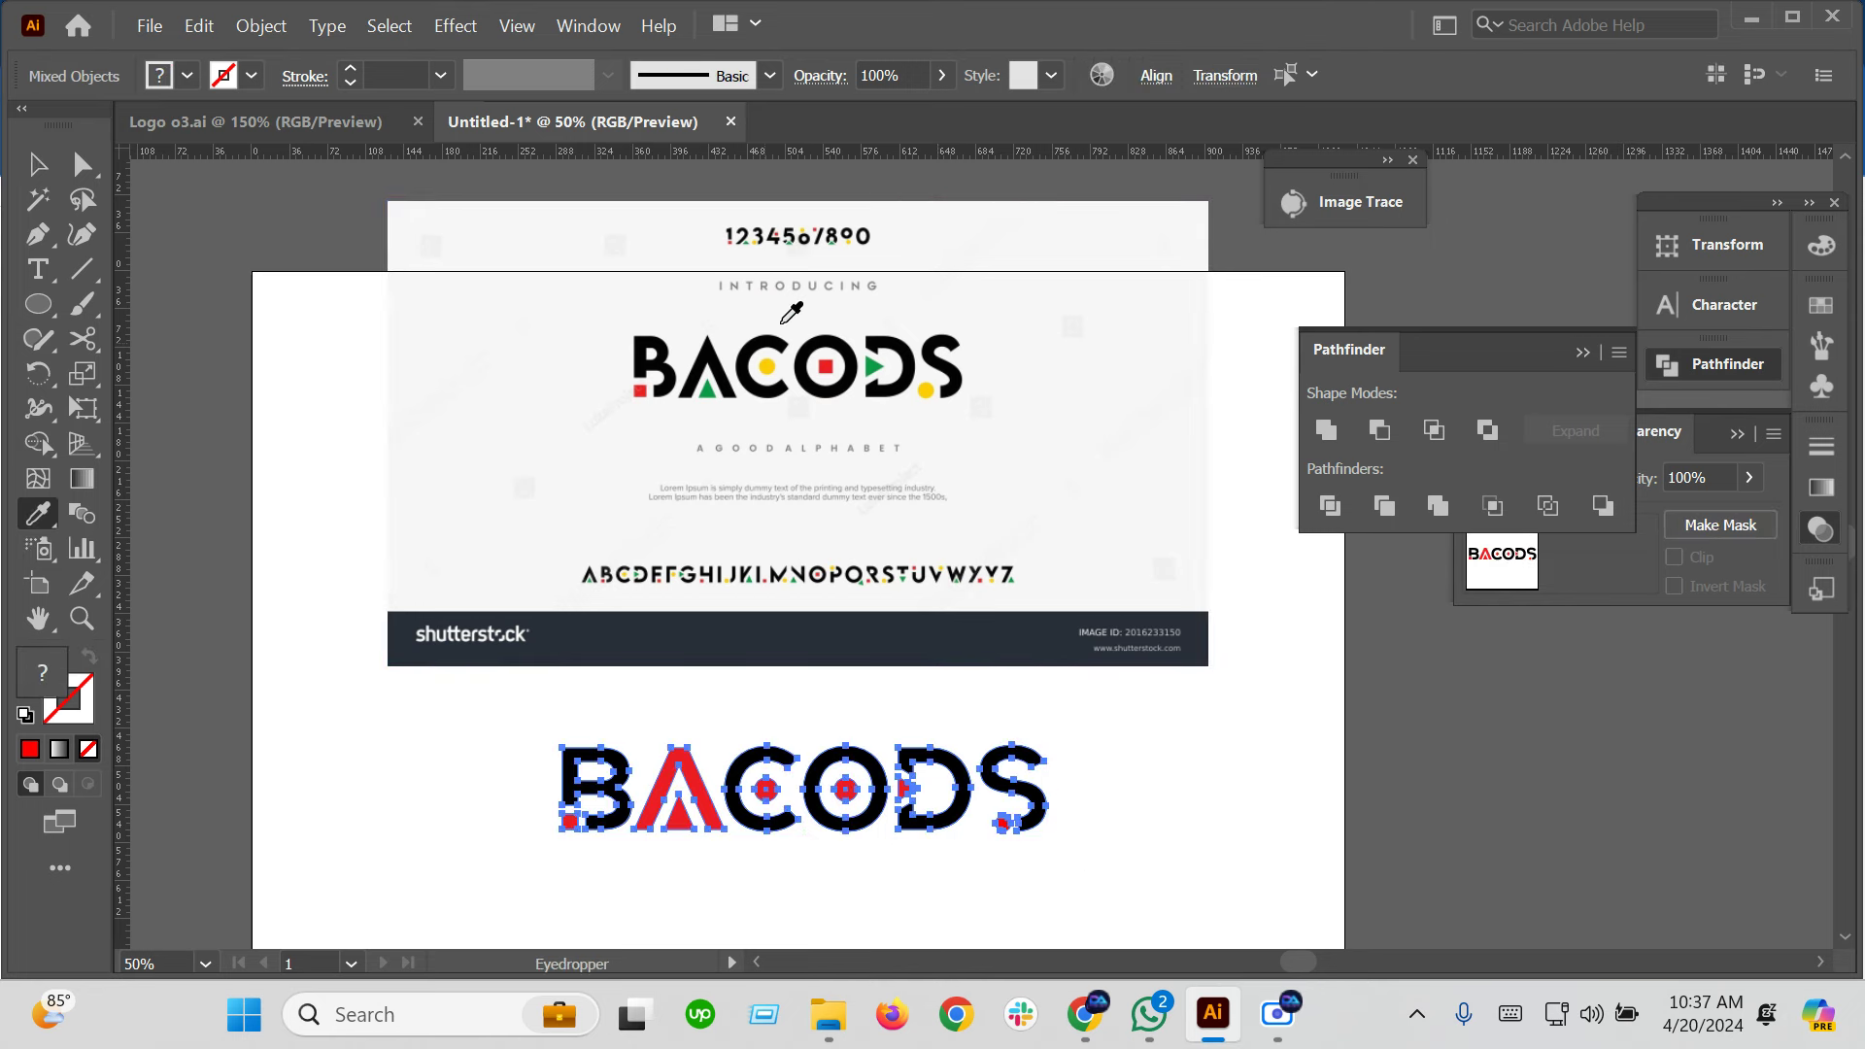
click(663, 363)
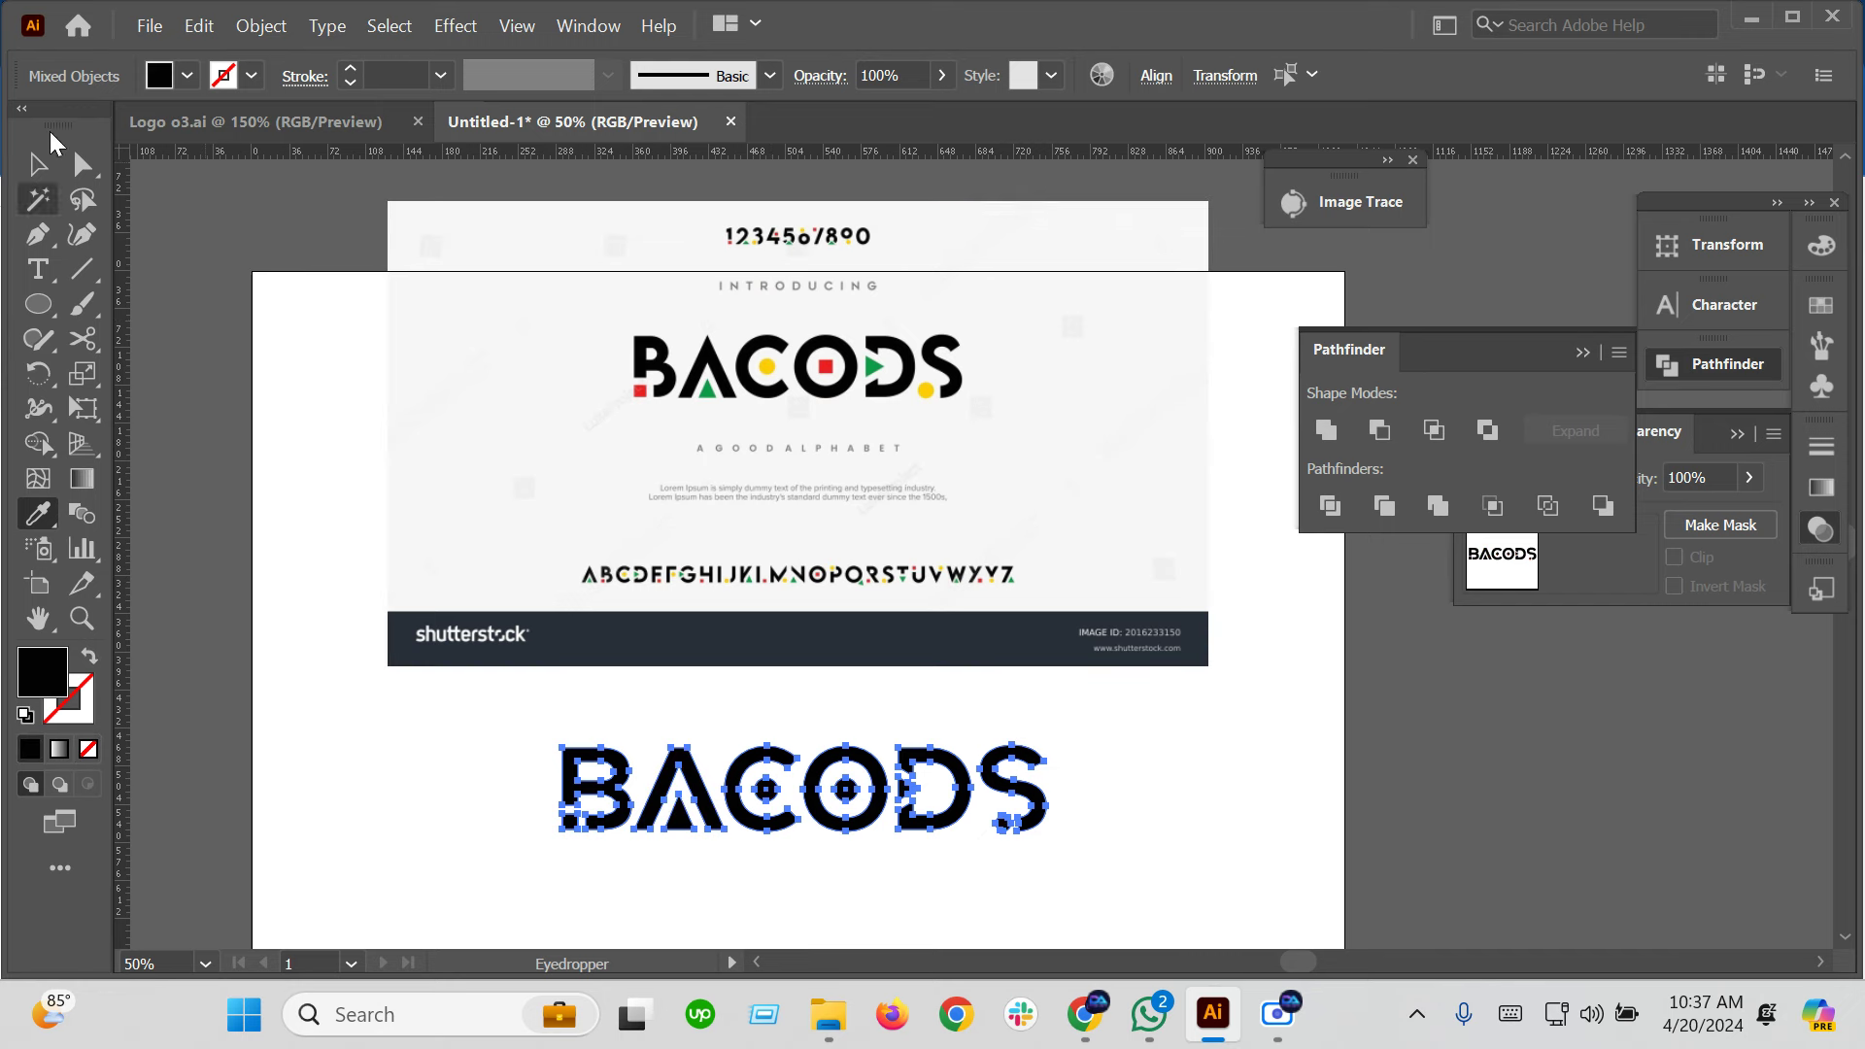
click(39, 167)
click(492, 596)
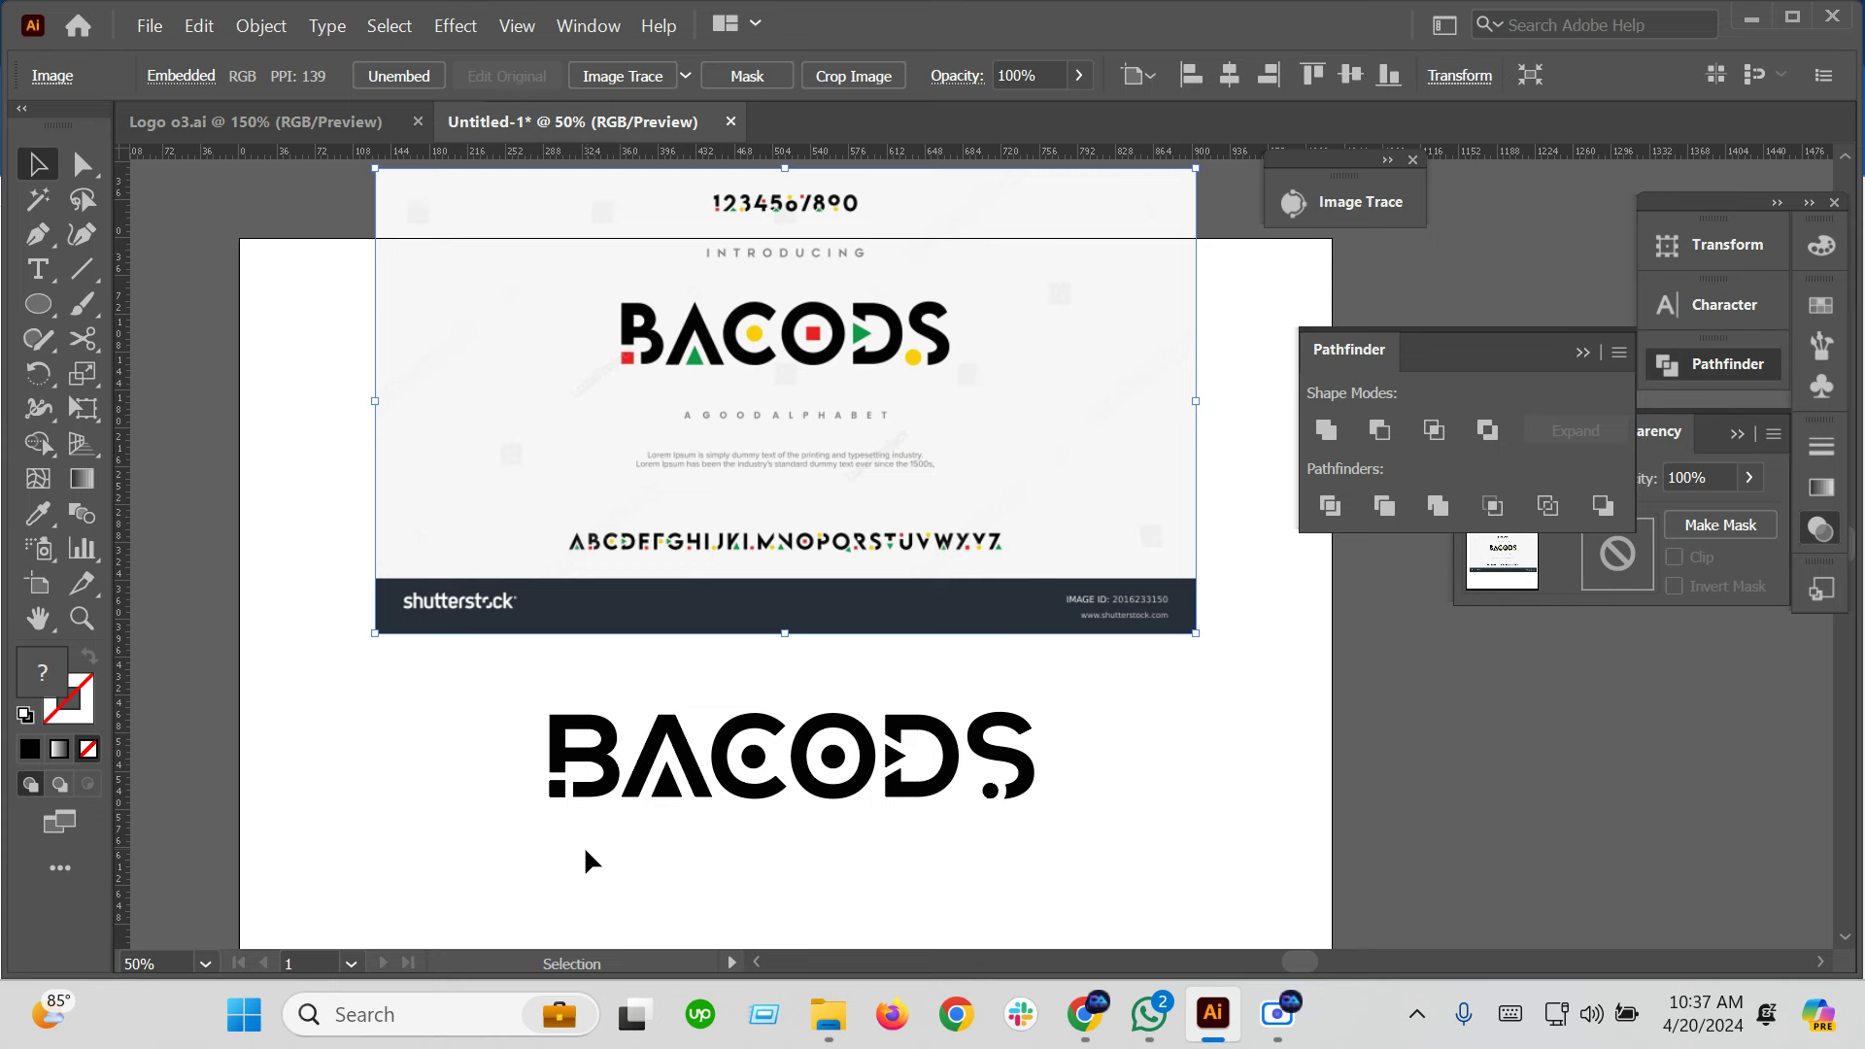
click(557, 796)
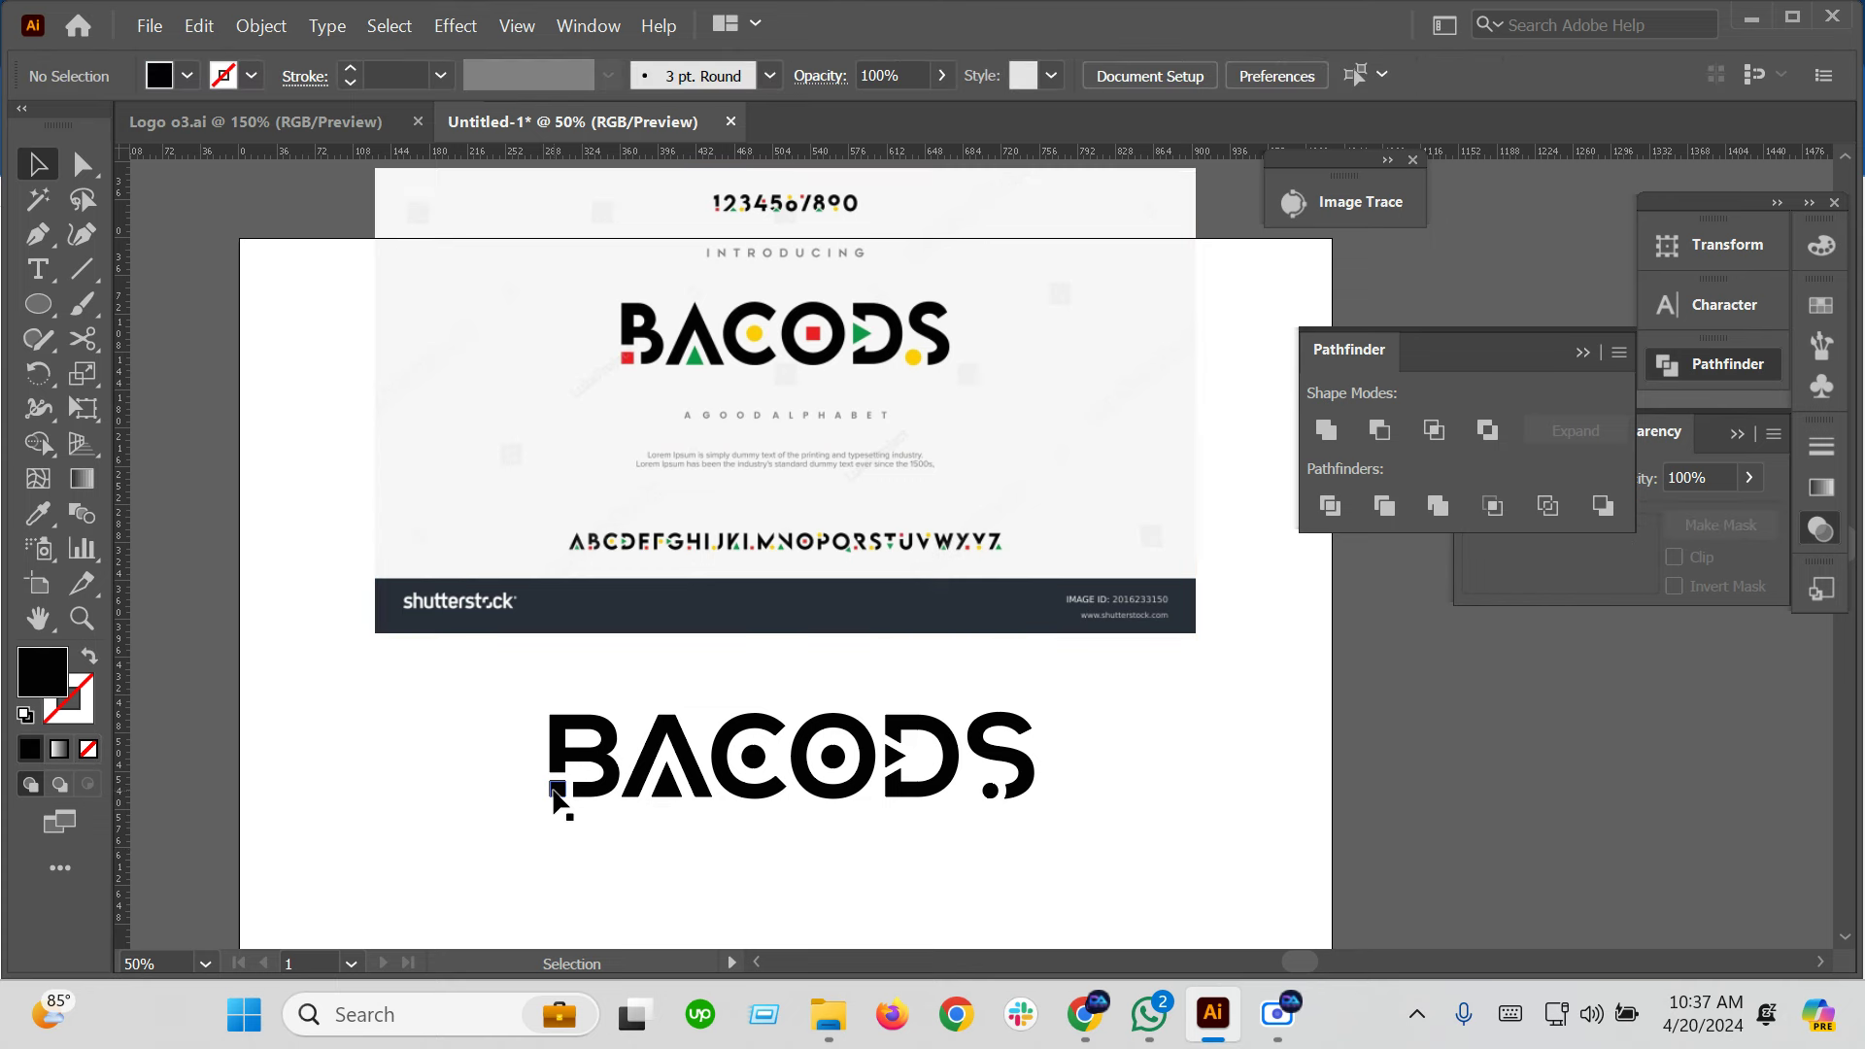
click(39, 513)
click(629, 357)
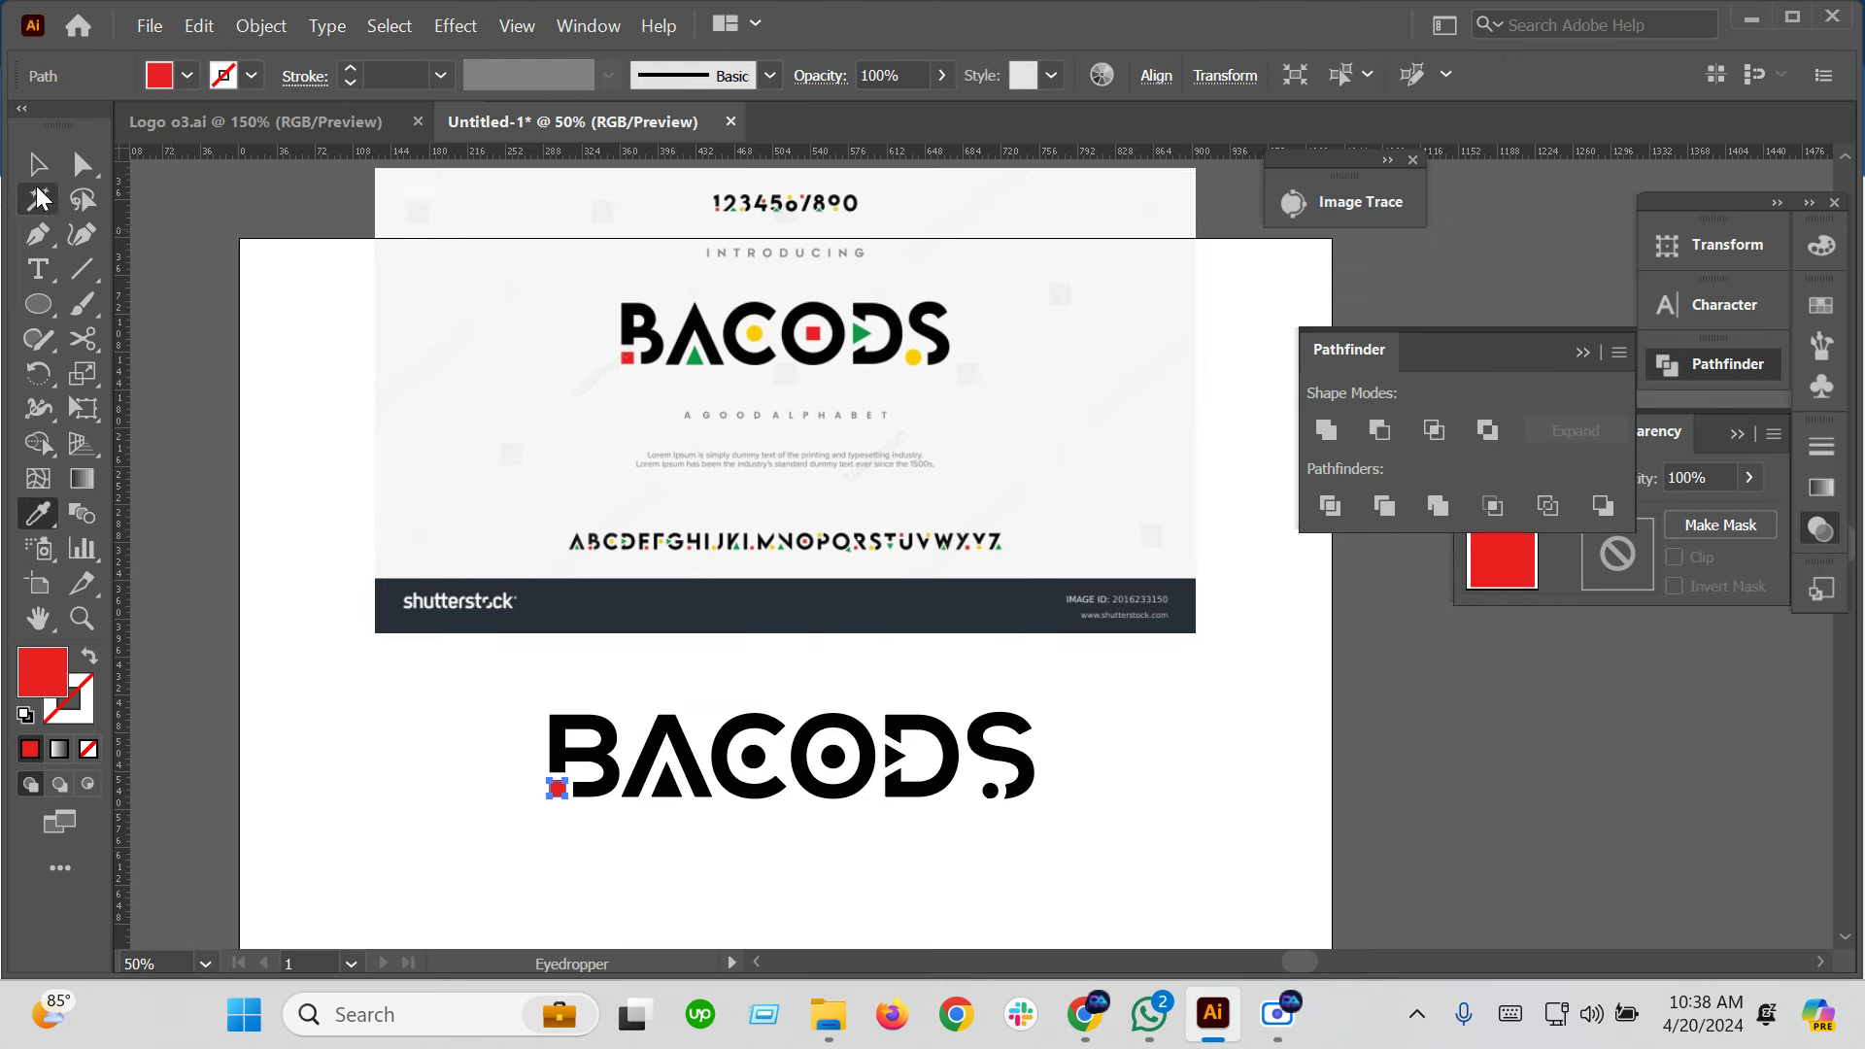
click(39, 167)
Turn the A's triangle green and the C's circle yellow from the reference
click(667, 785)
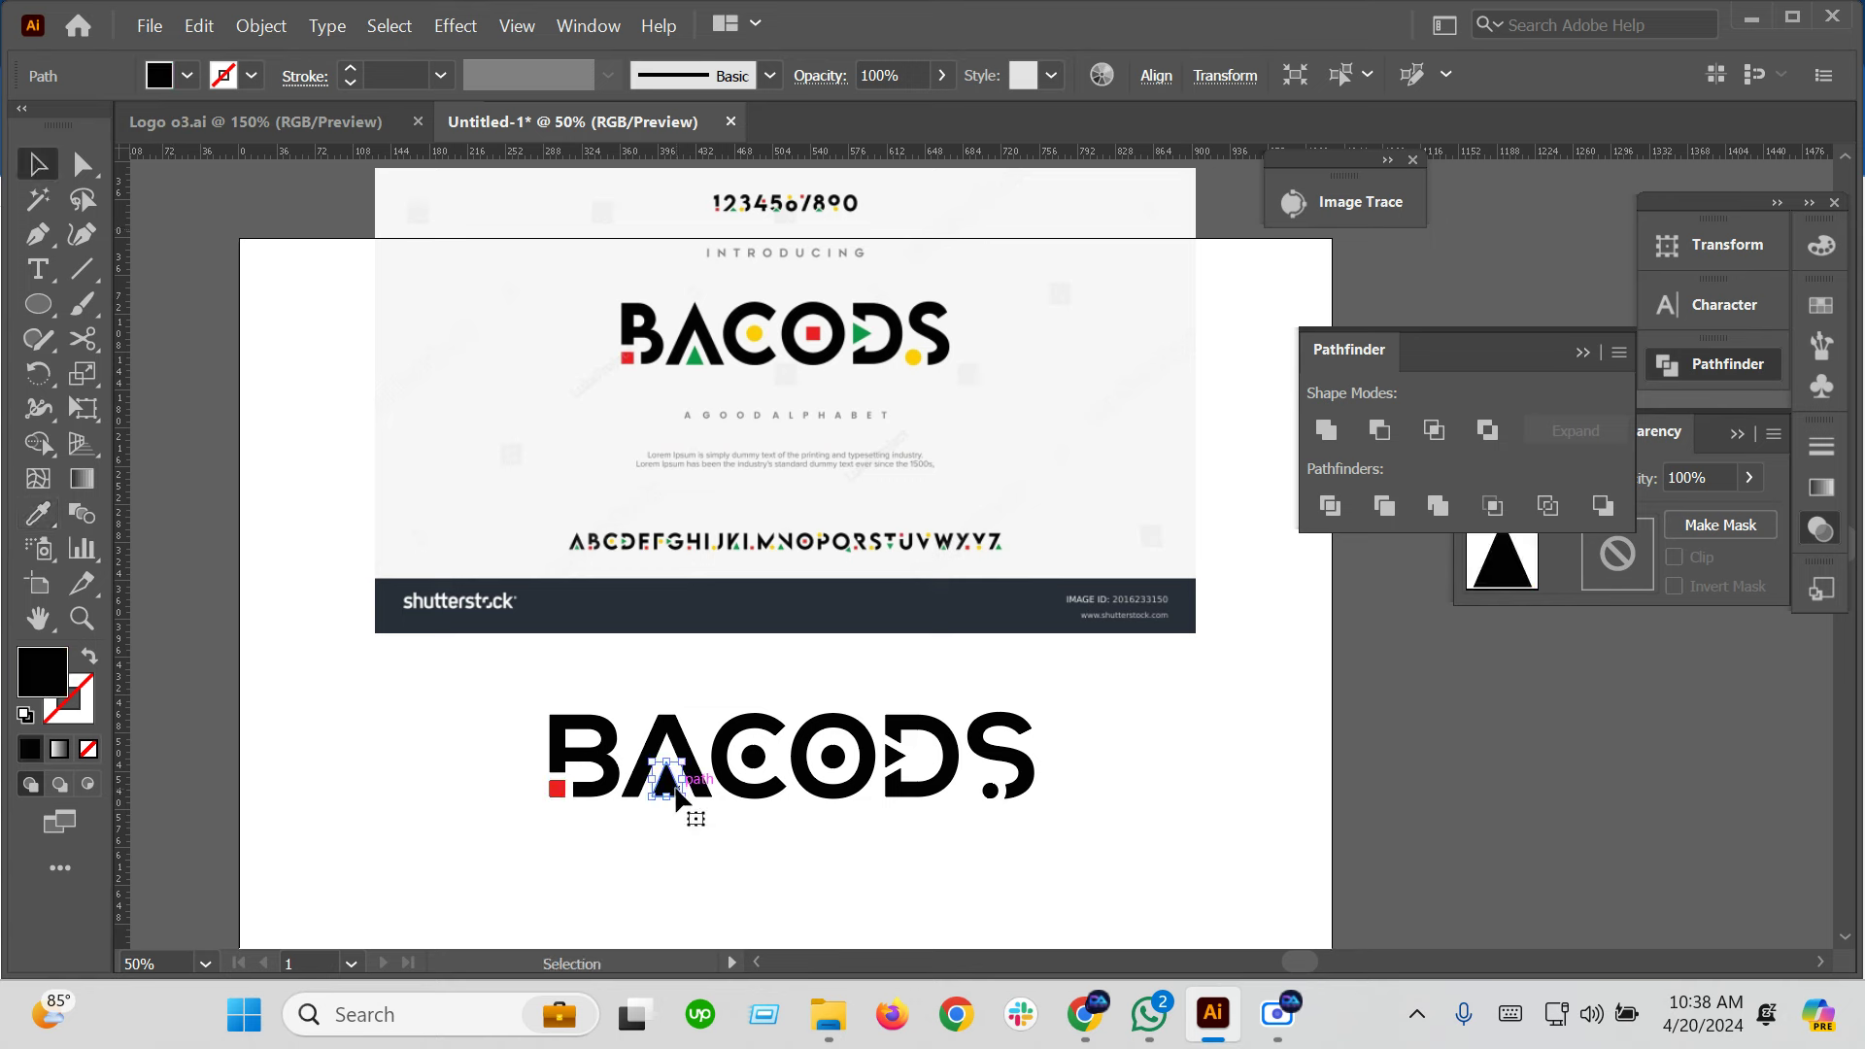
click(39, 514)
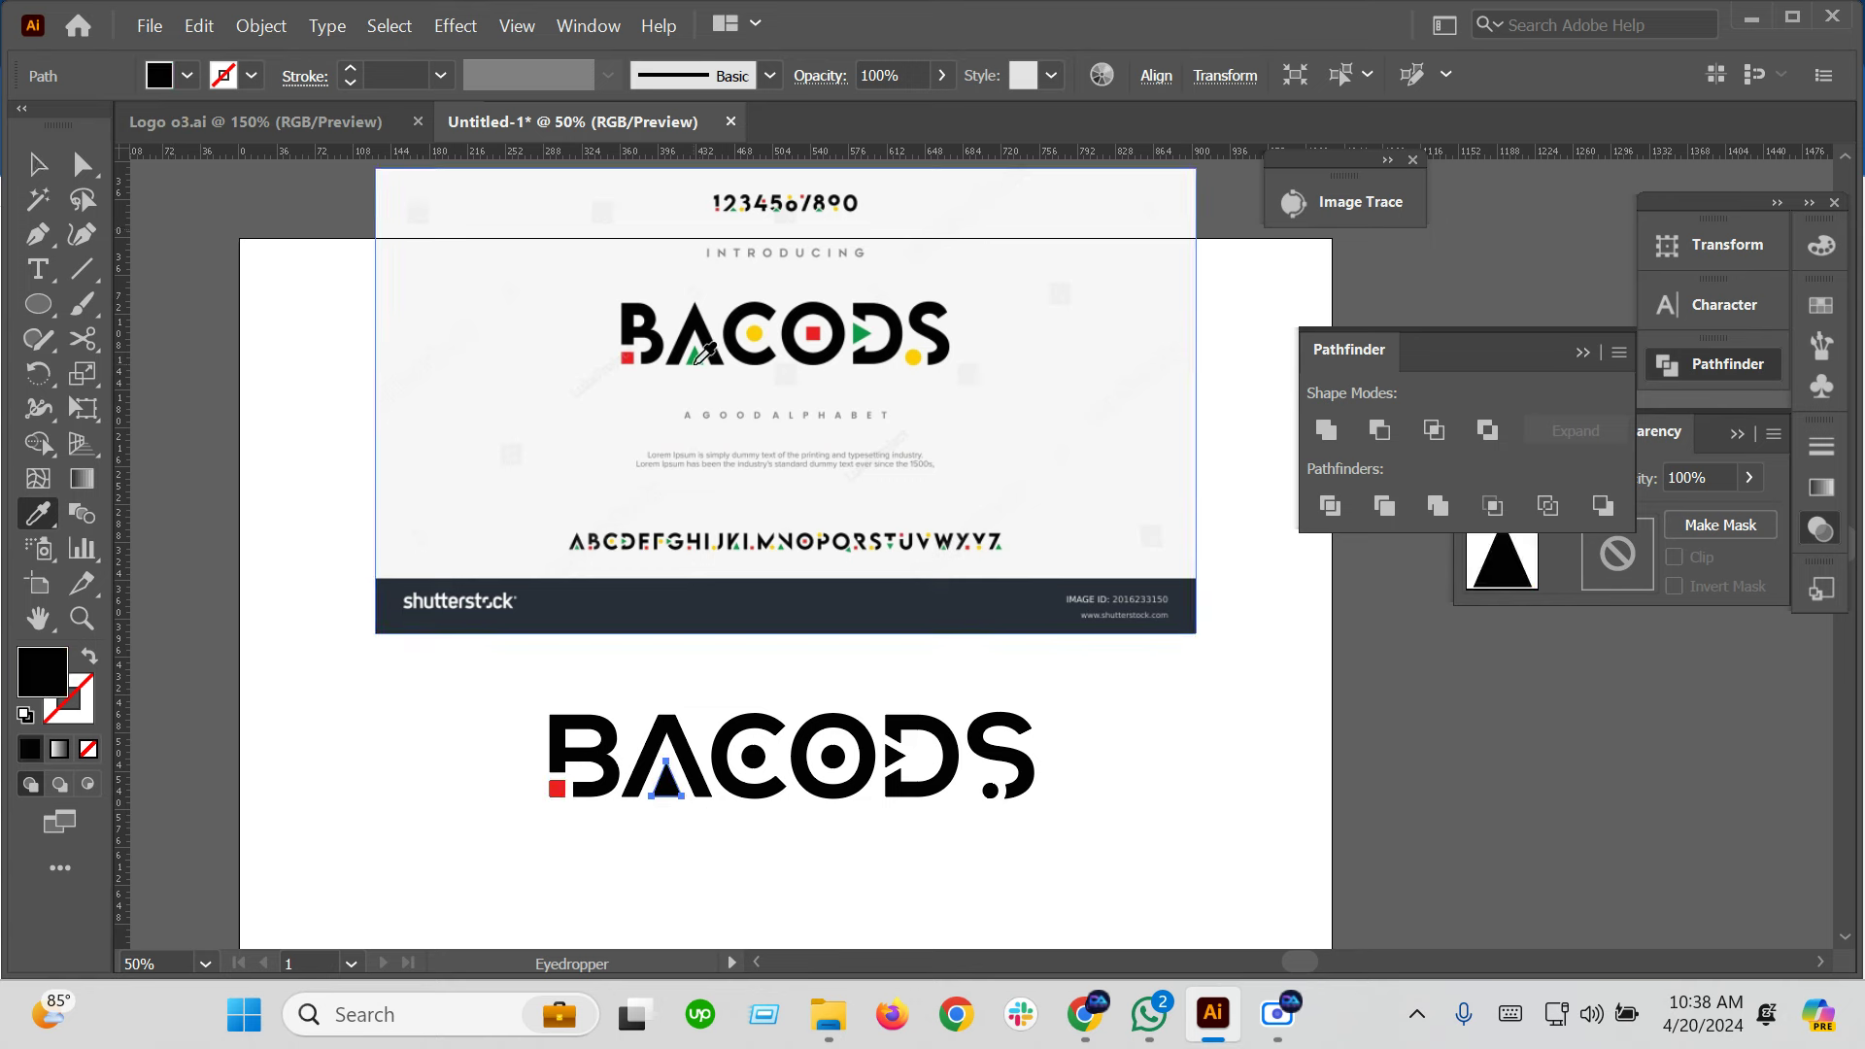
click(696, 359)
click(39, 167)
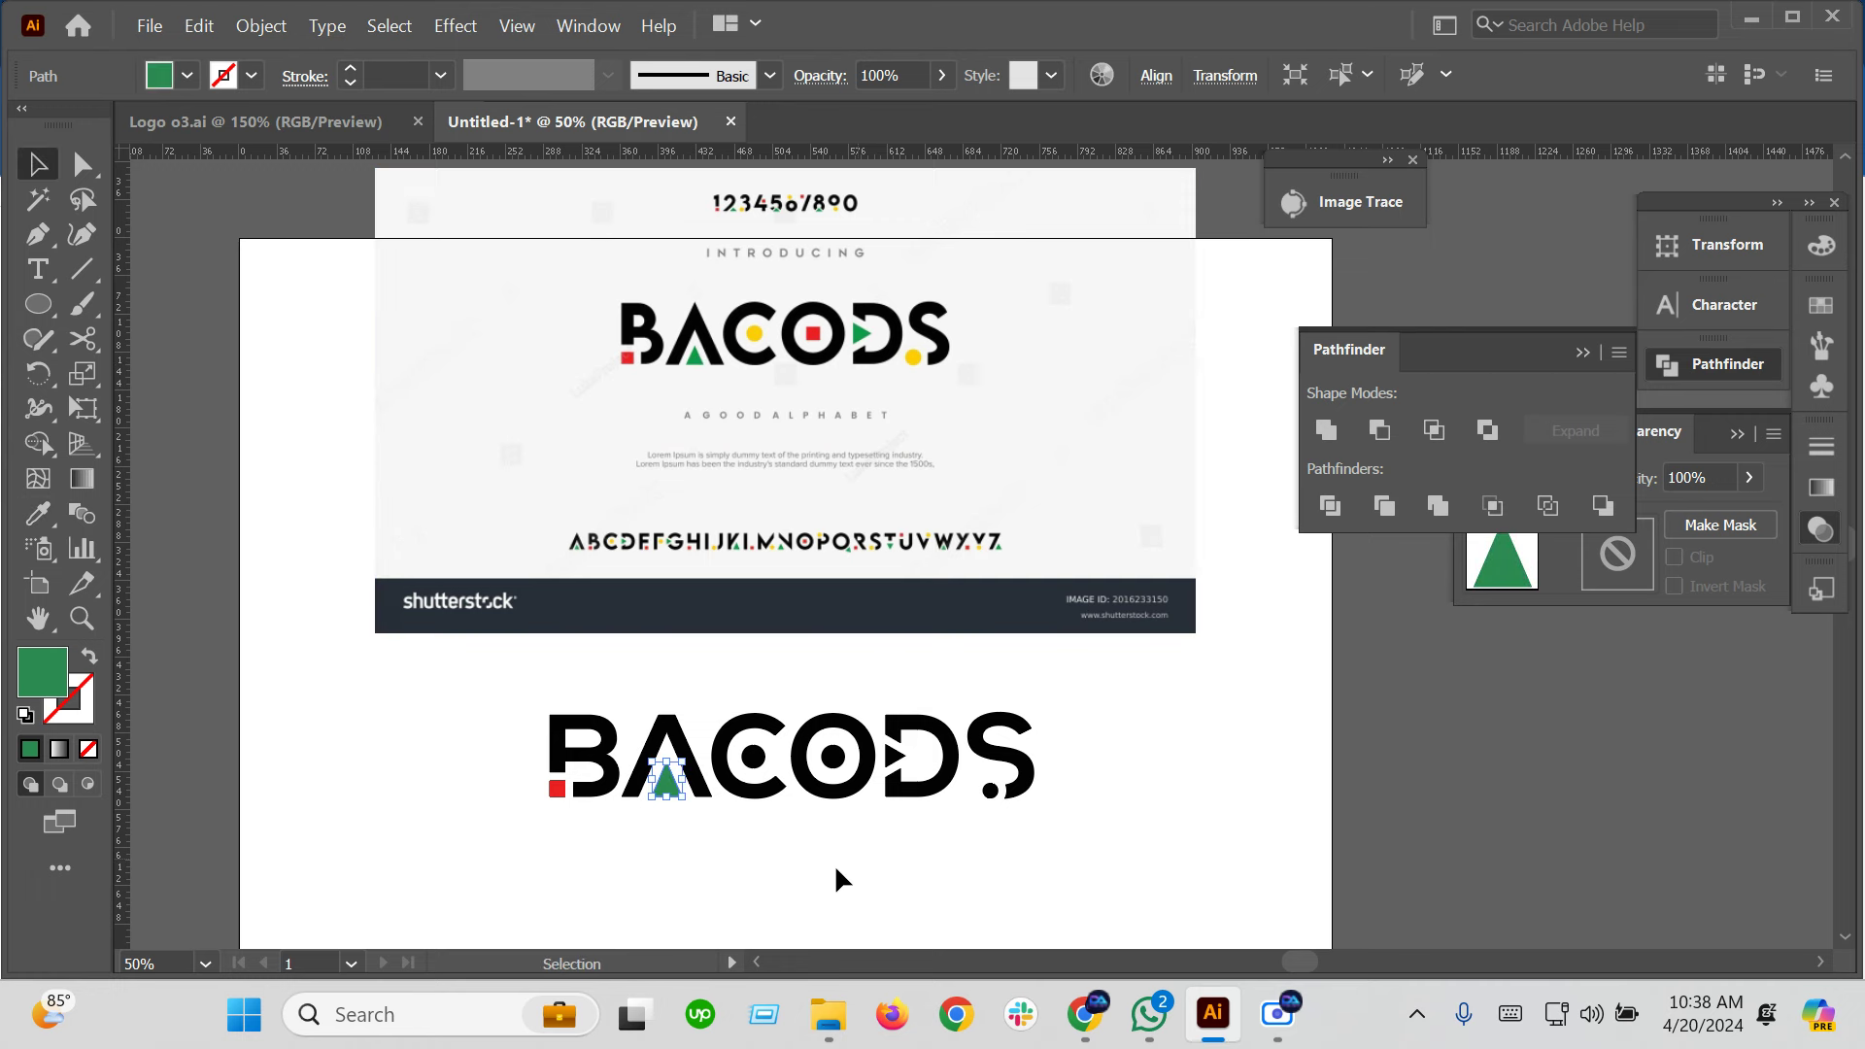
click(754, 757)
click(39, 514)
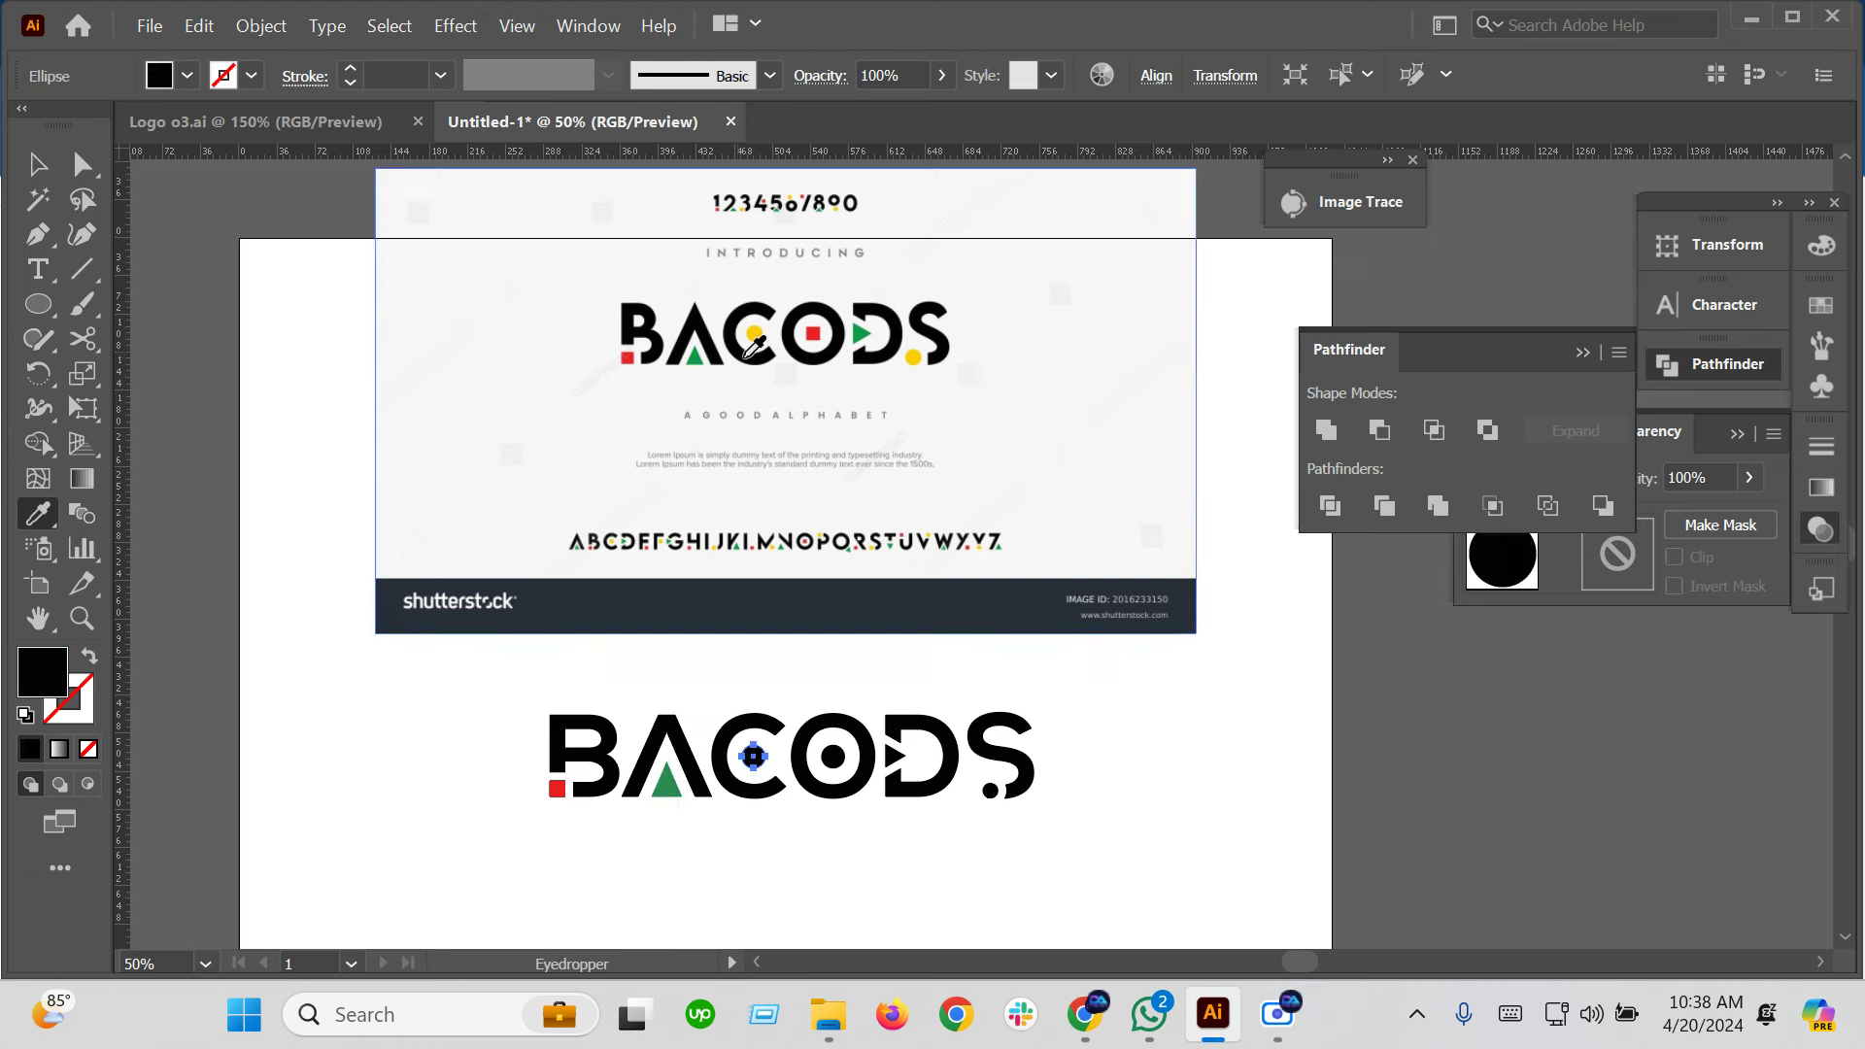
click(754, 335)
click(39, 165)
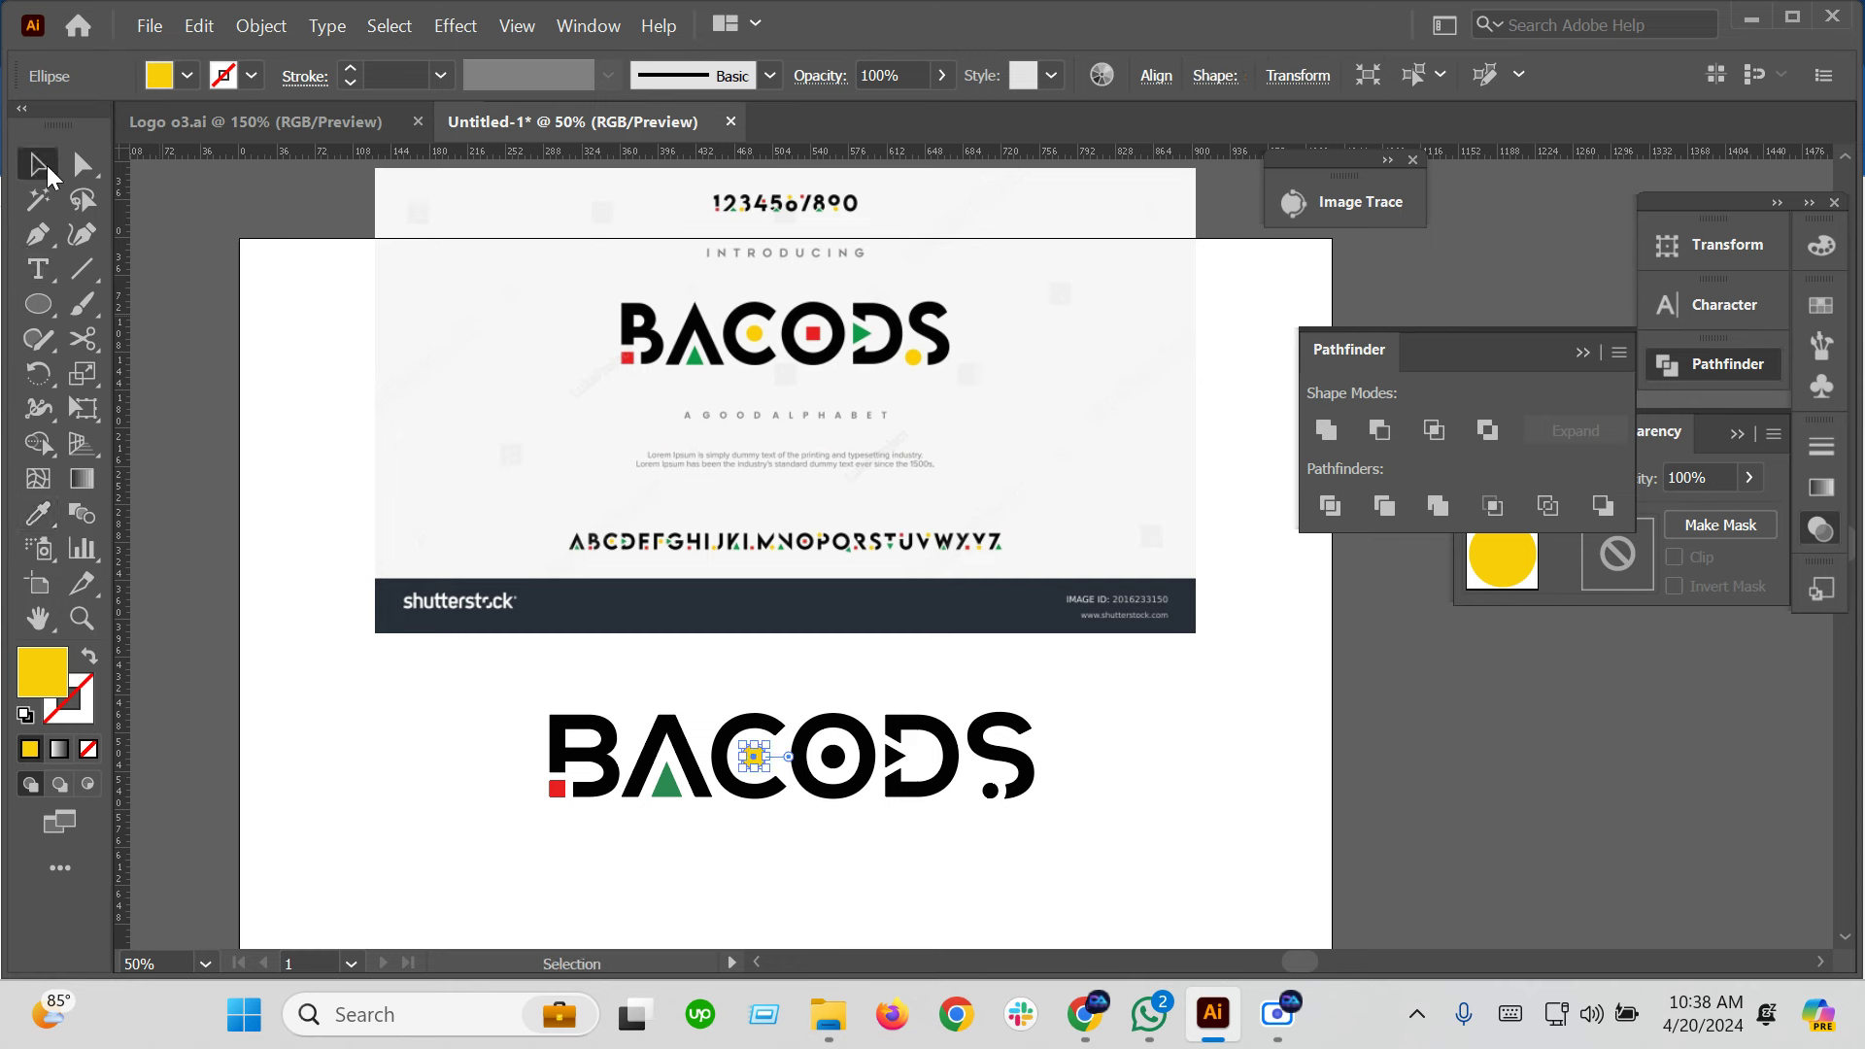
Sample red for the O's circle and green for the D's triangle from the reference
click(833, 756)
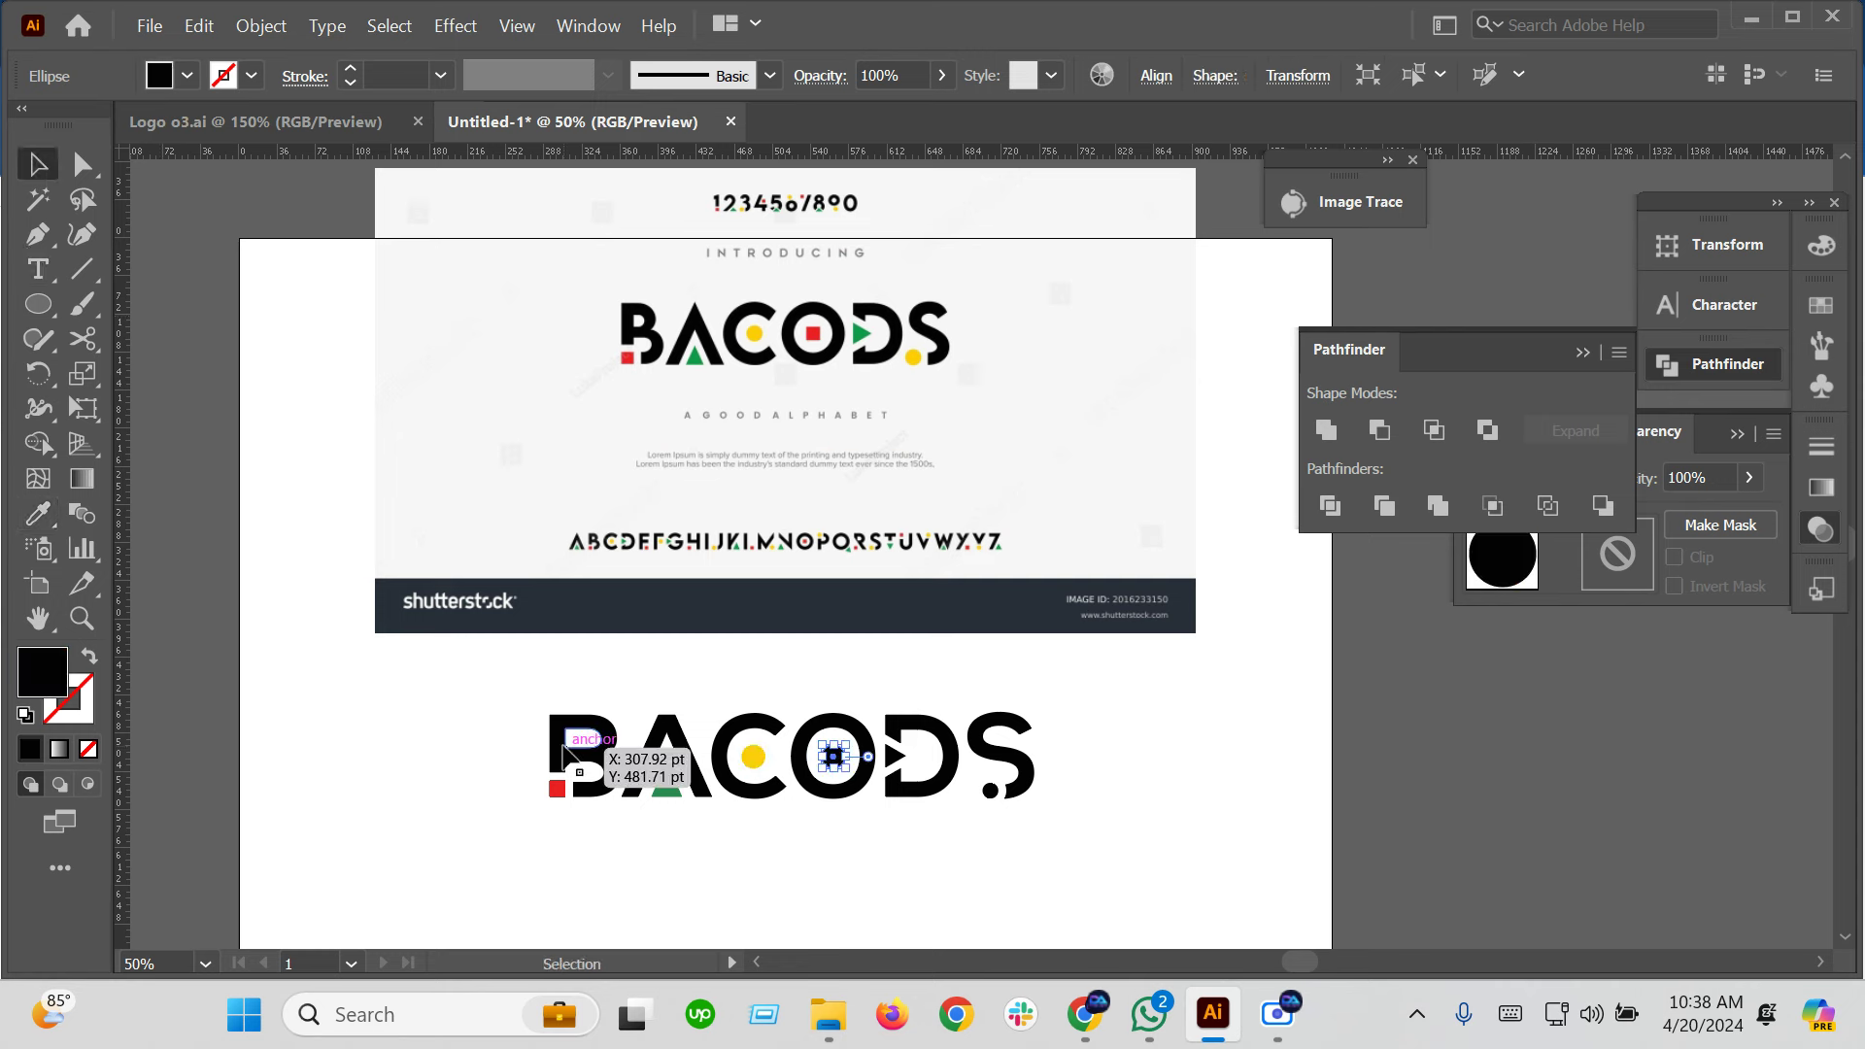
click(39, 514)
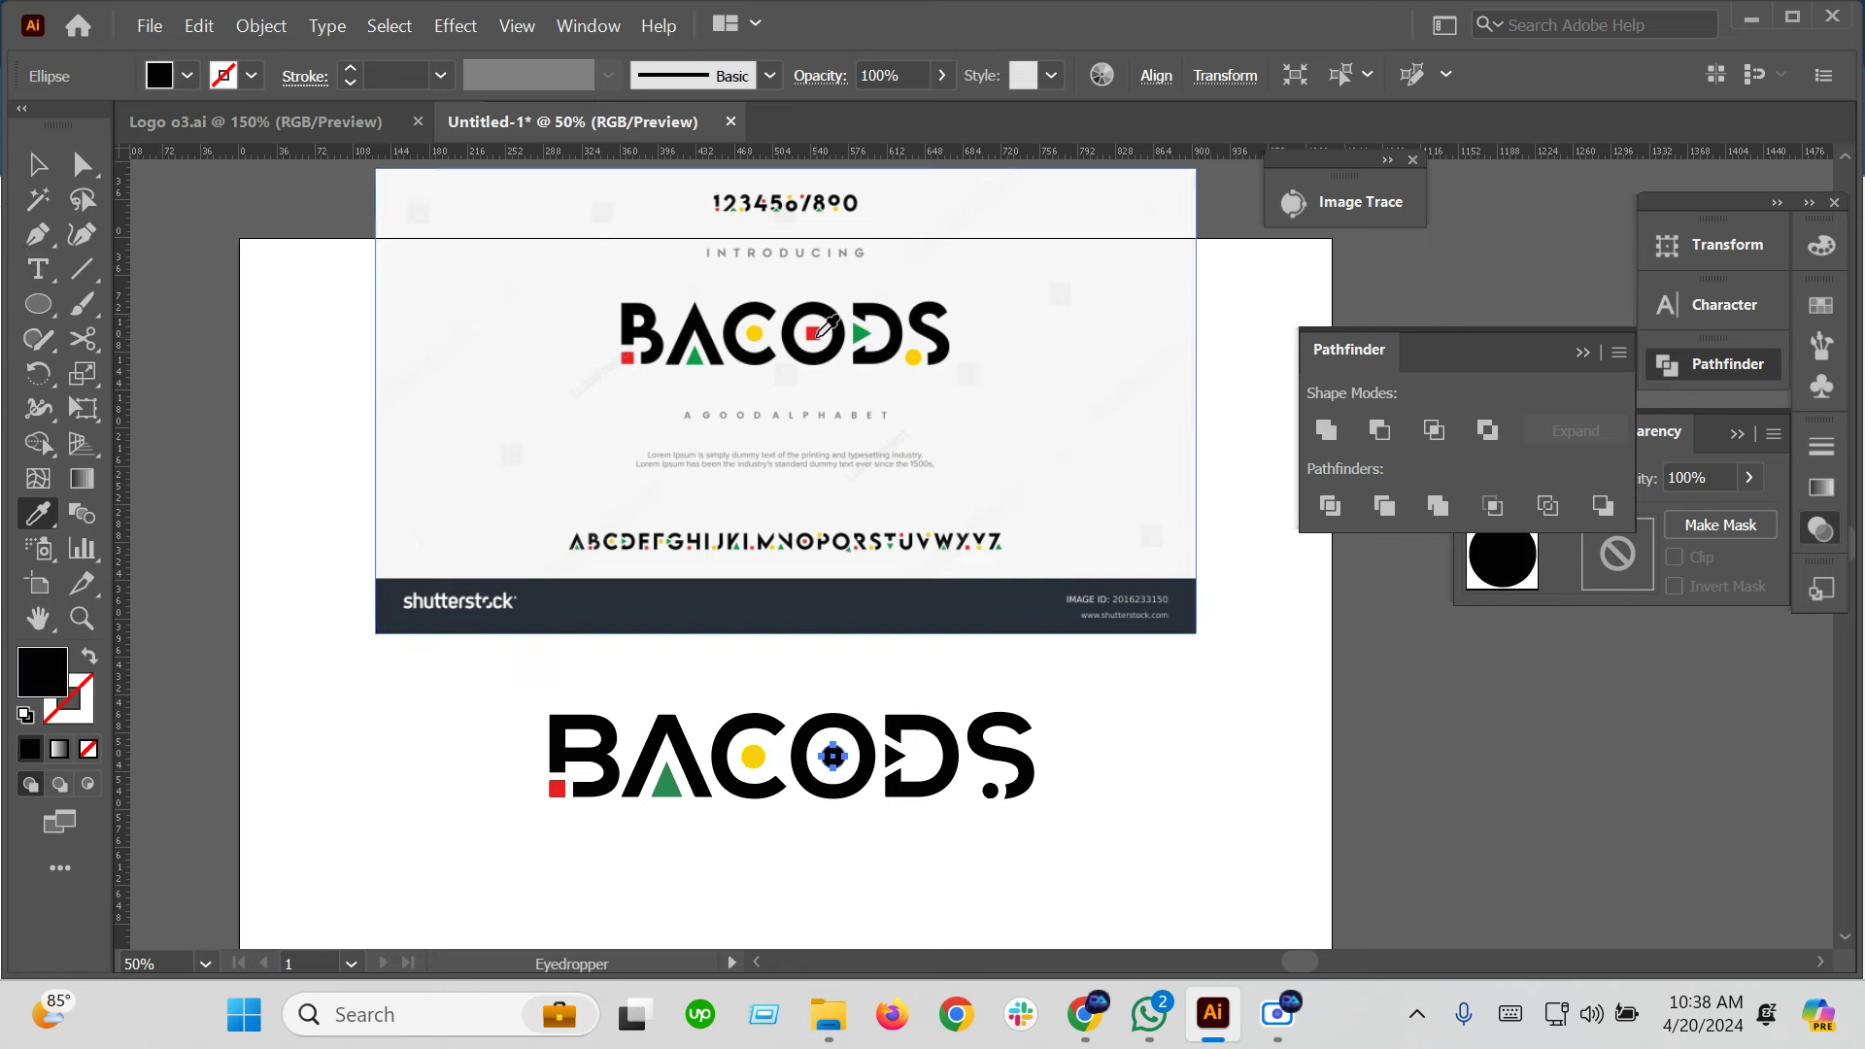
click(814, 334)
click(38, 165)
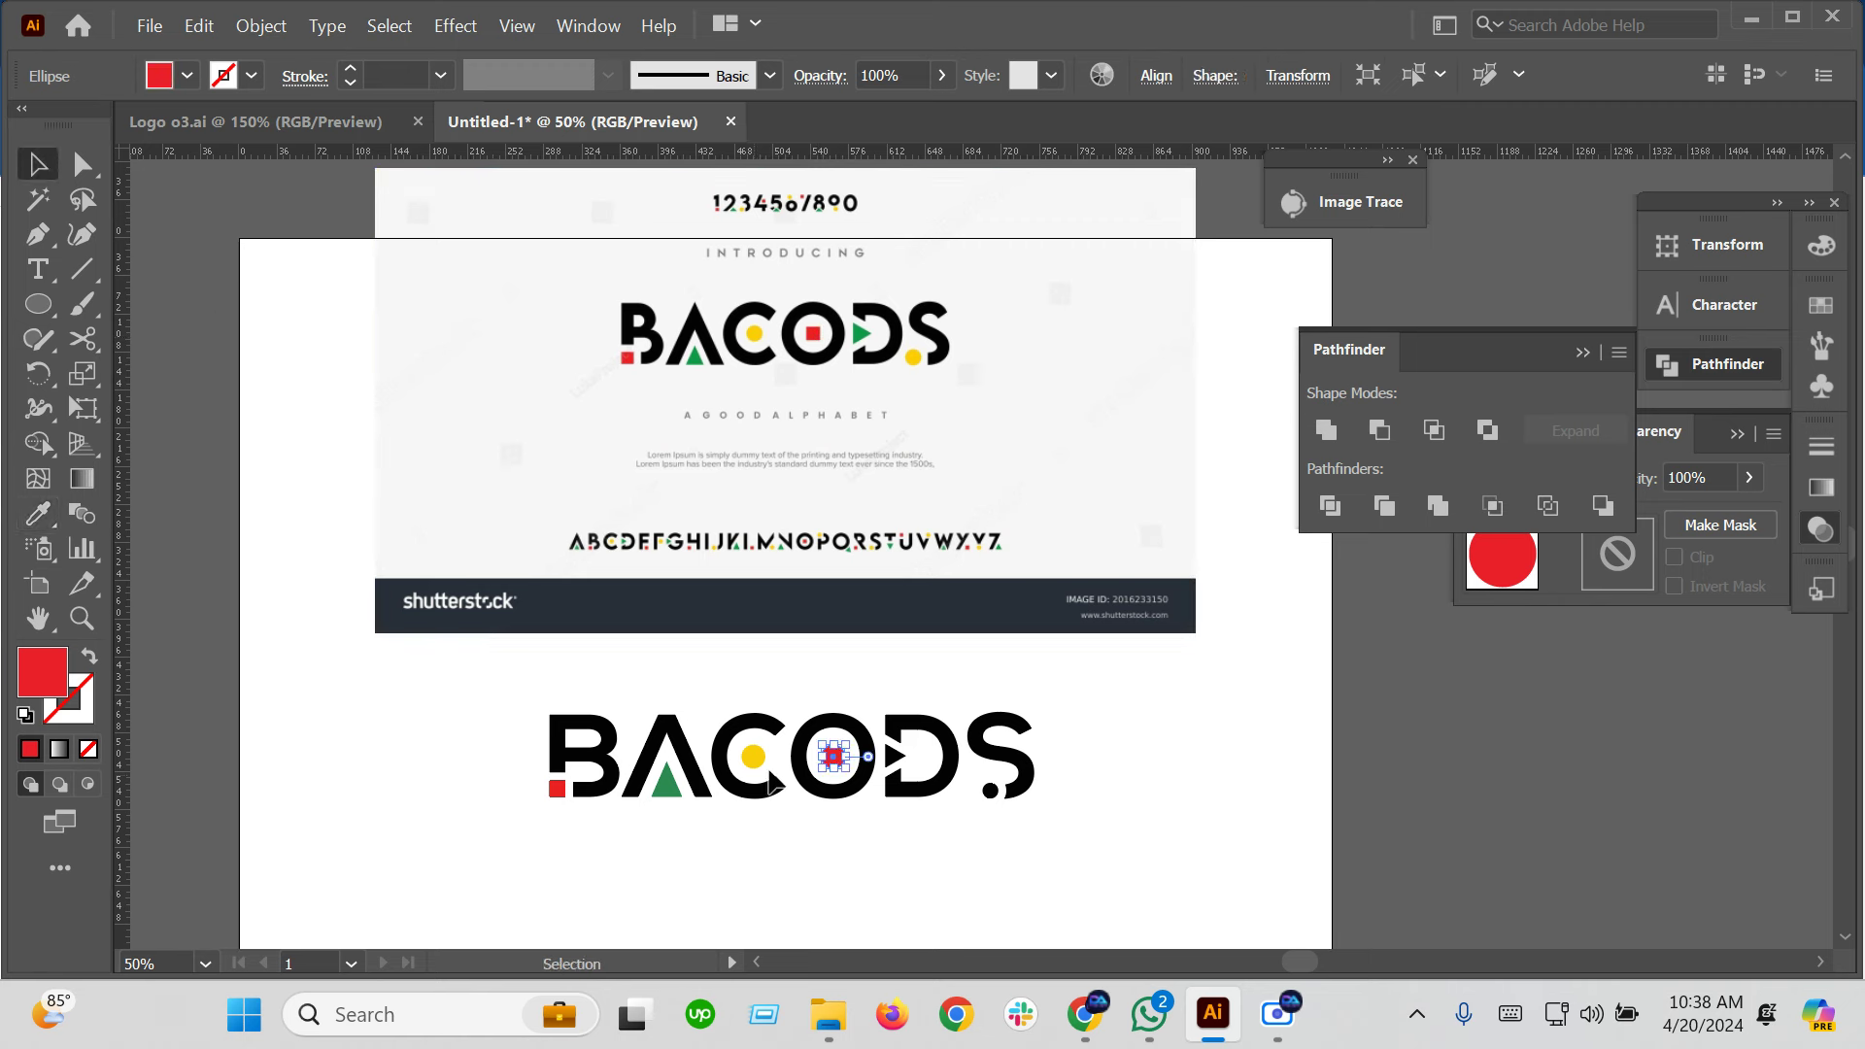
click(894, 757)
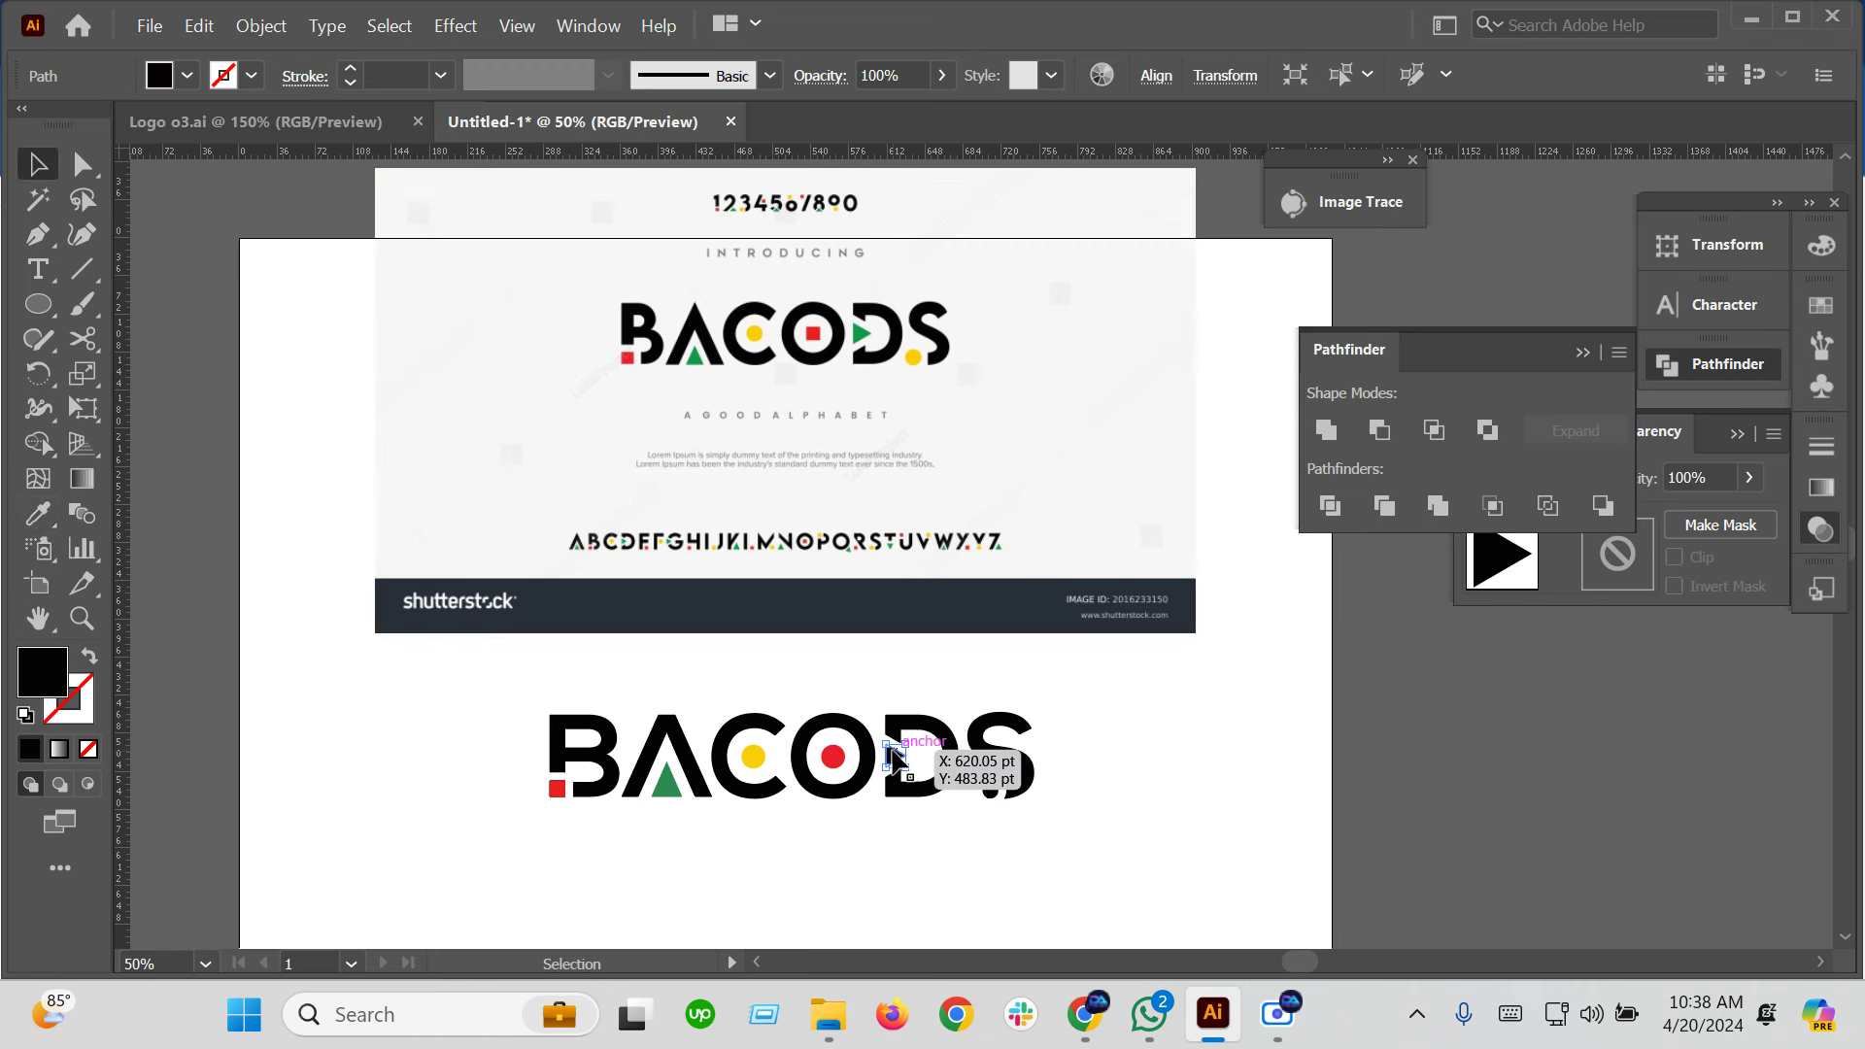
click(29, 521)
click(858, 336)
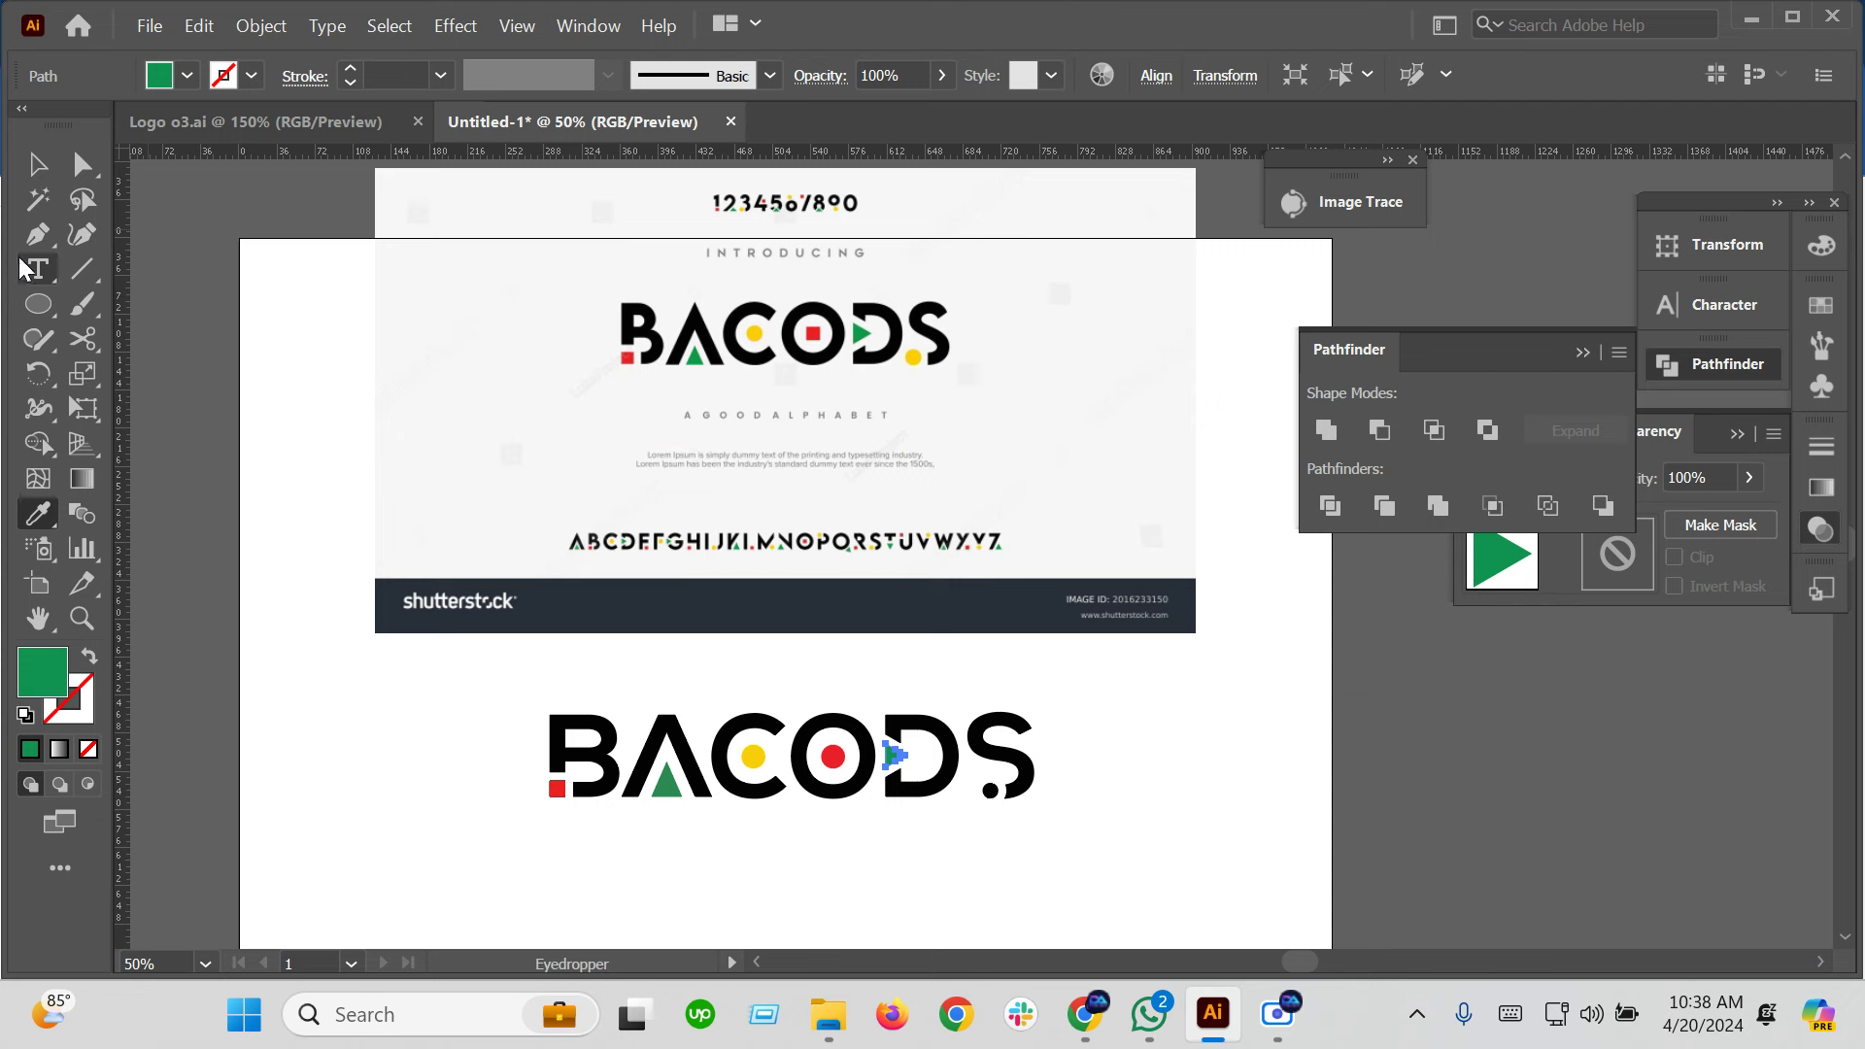
click(39, 165)
click(989, 789)
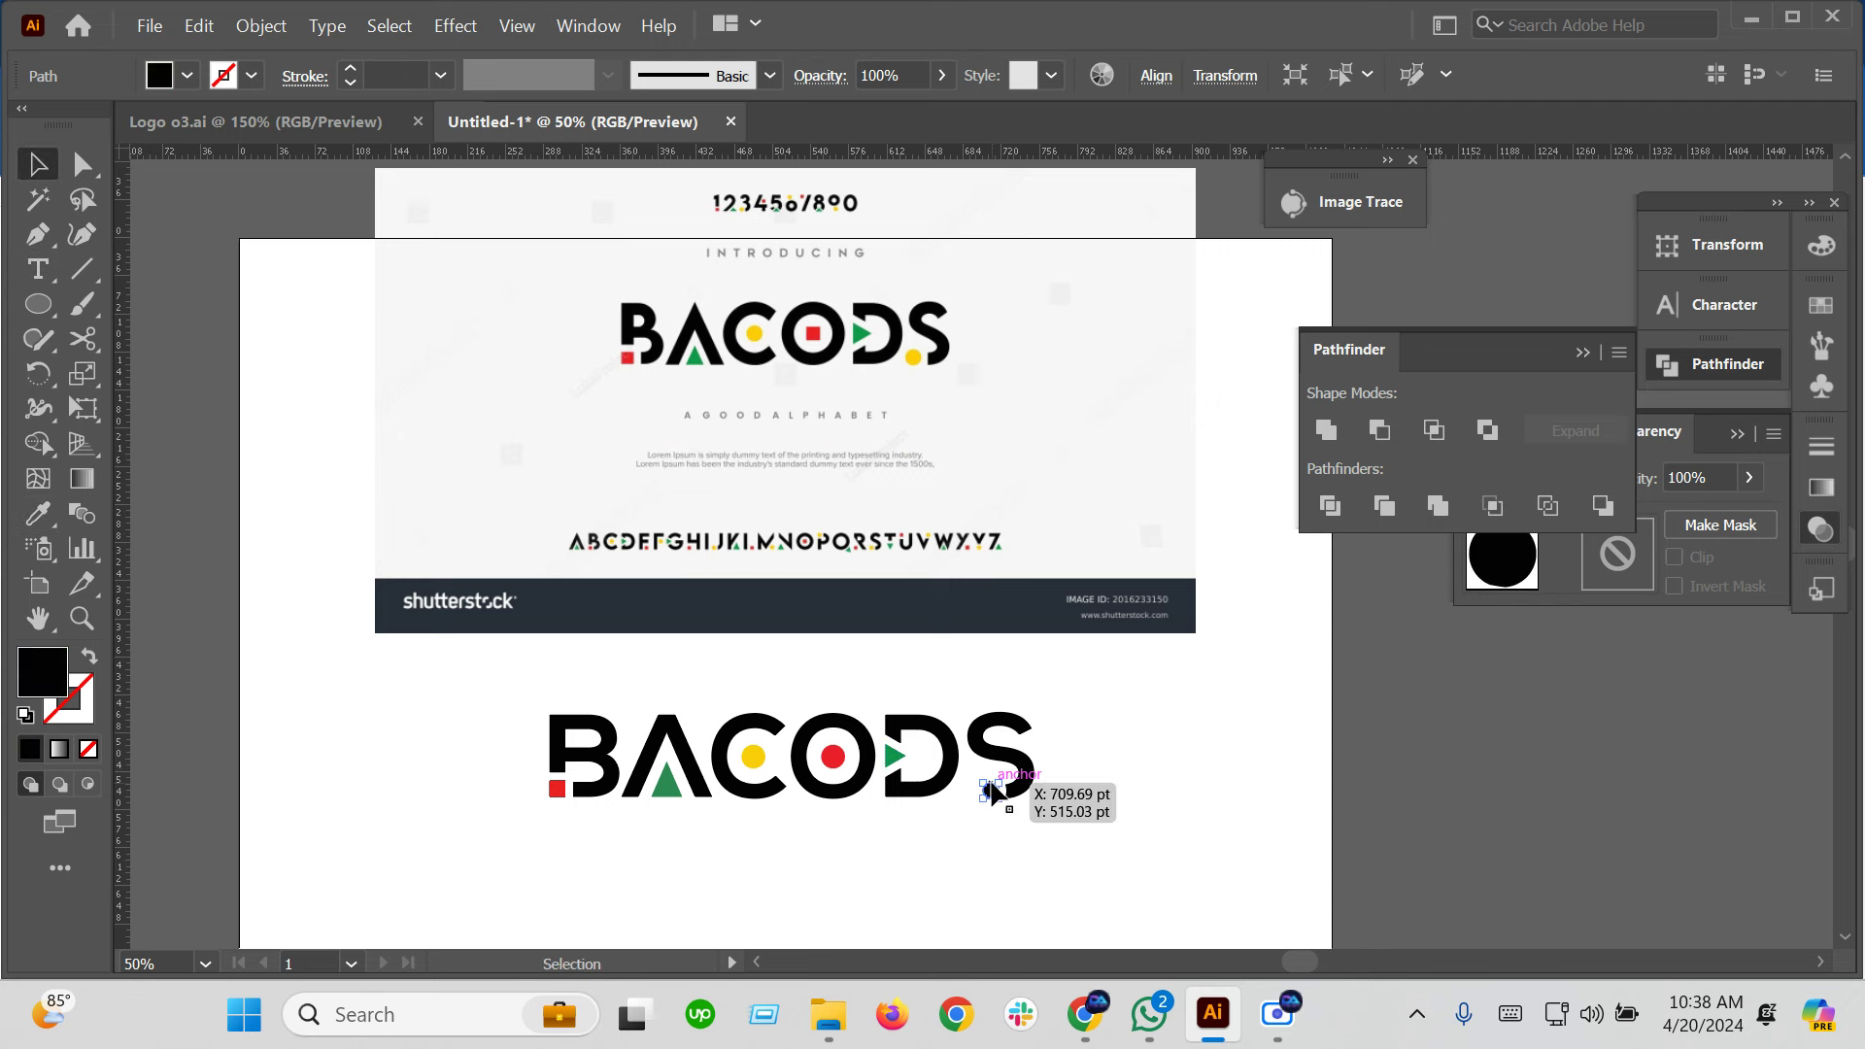
click(39, 513)
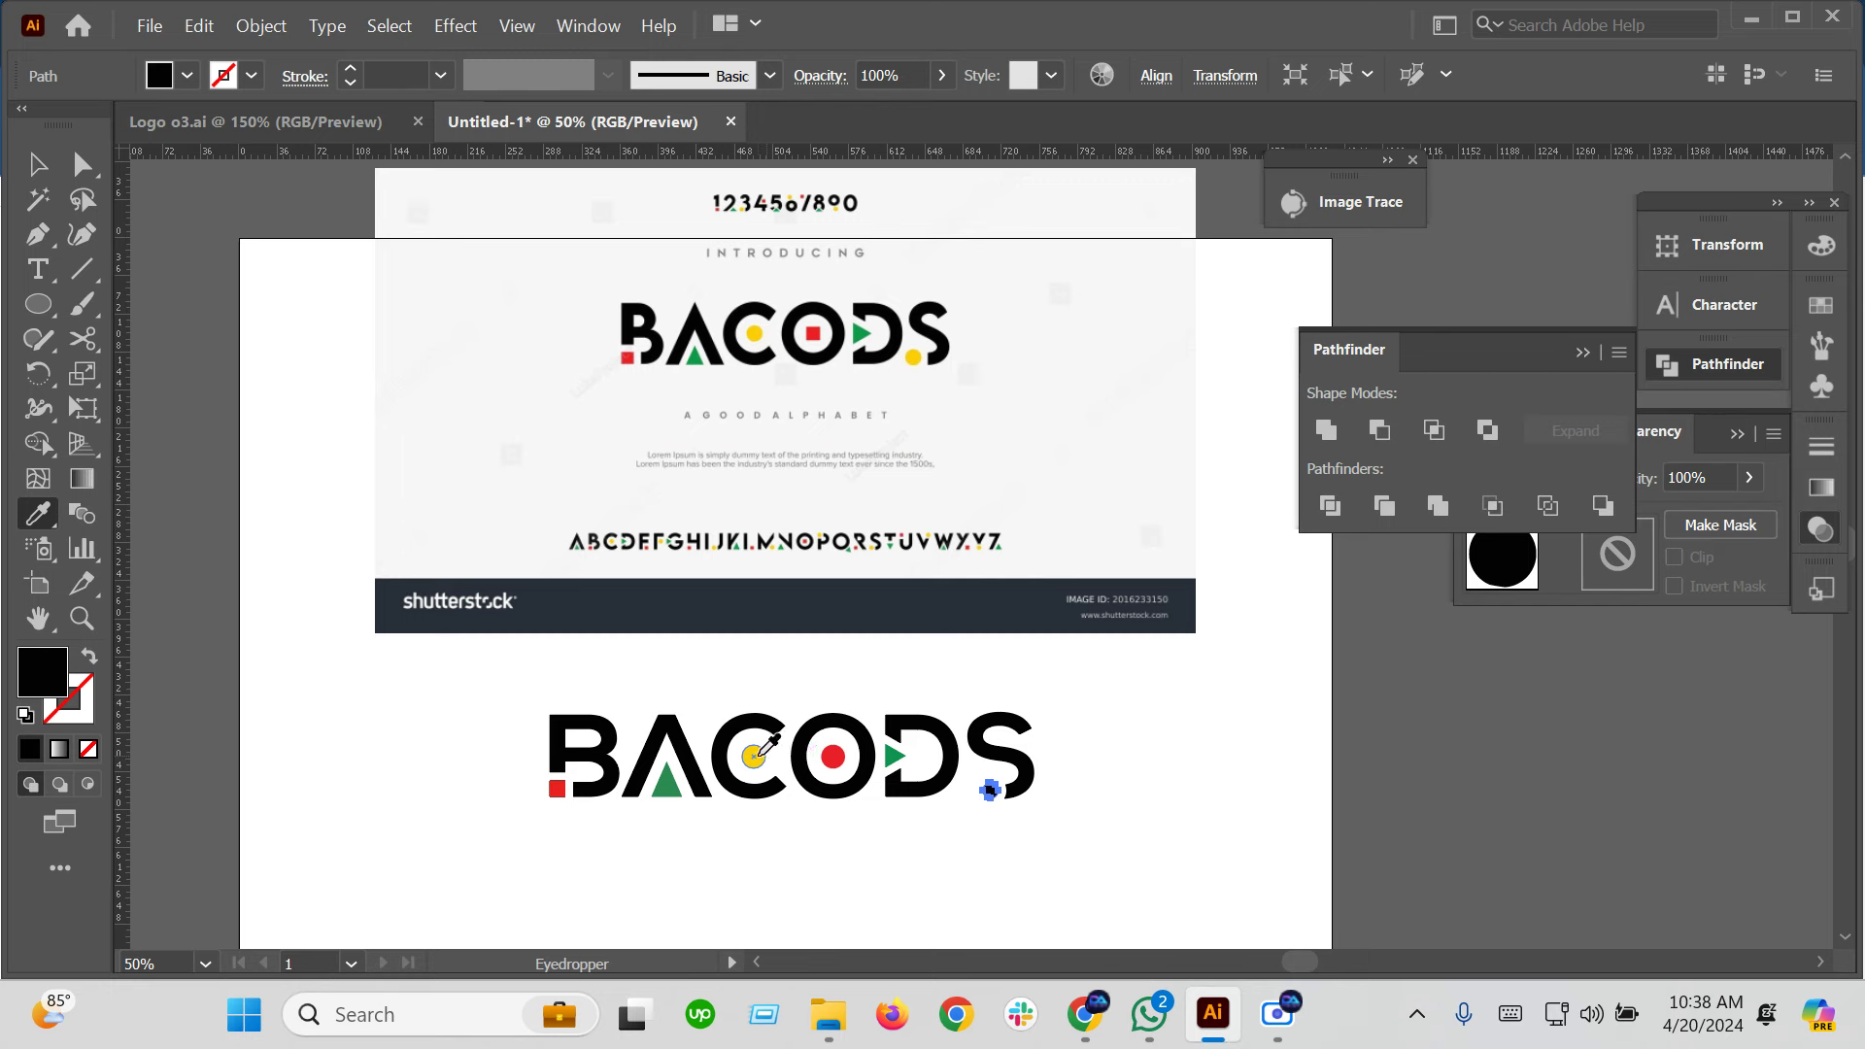
Eyedrop yellow onto the dot beneath the S, then deselect it
click(754, 756)
click(39, 166)
scroll(784, 796, up, 2)
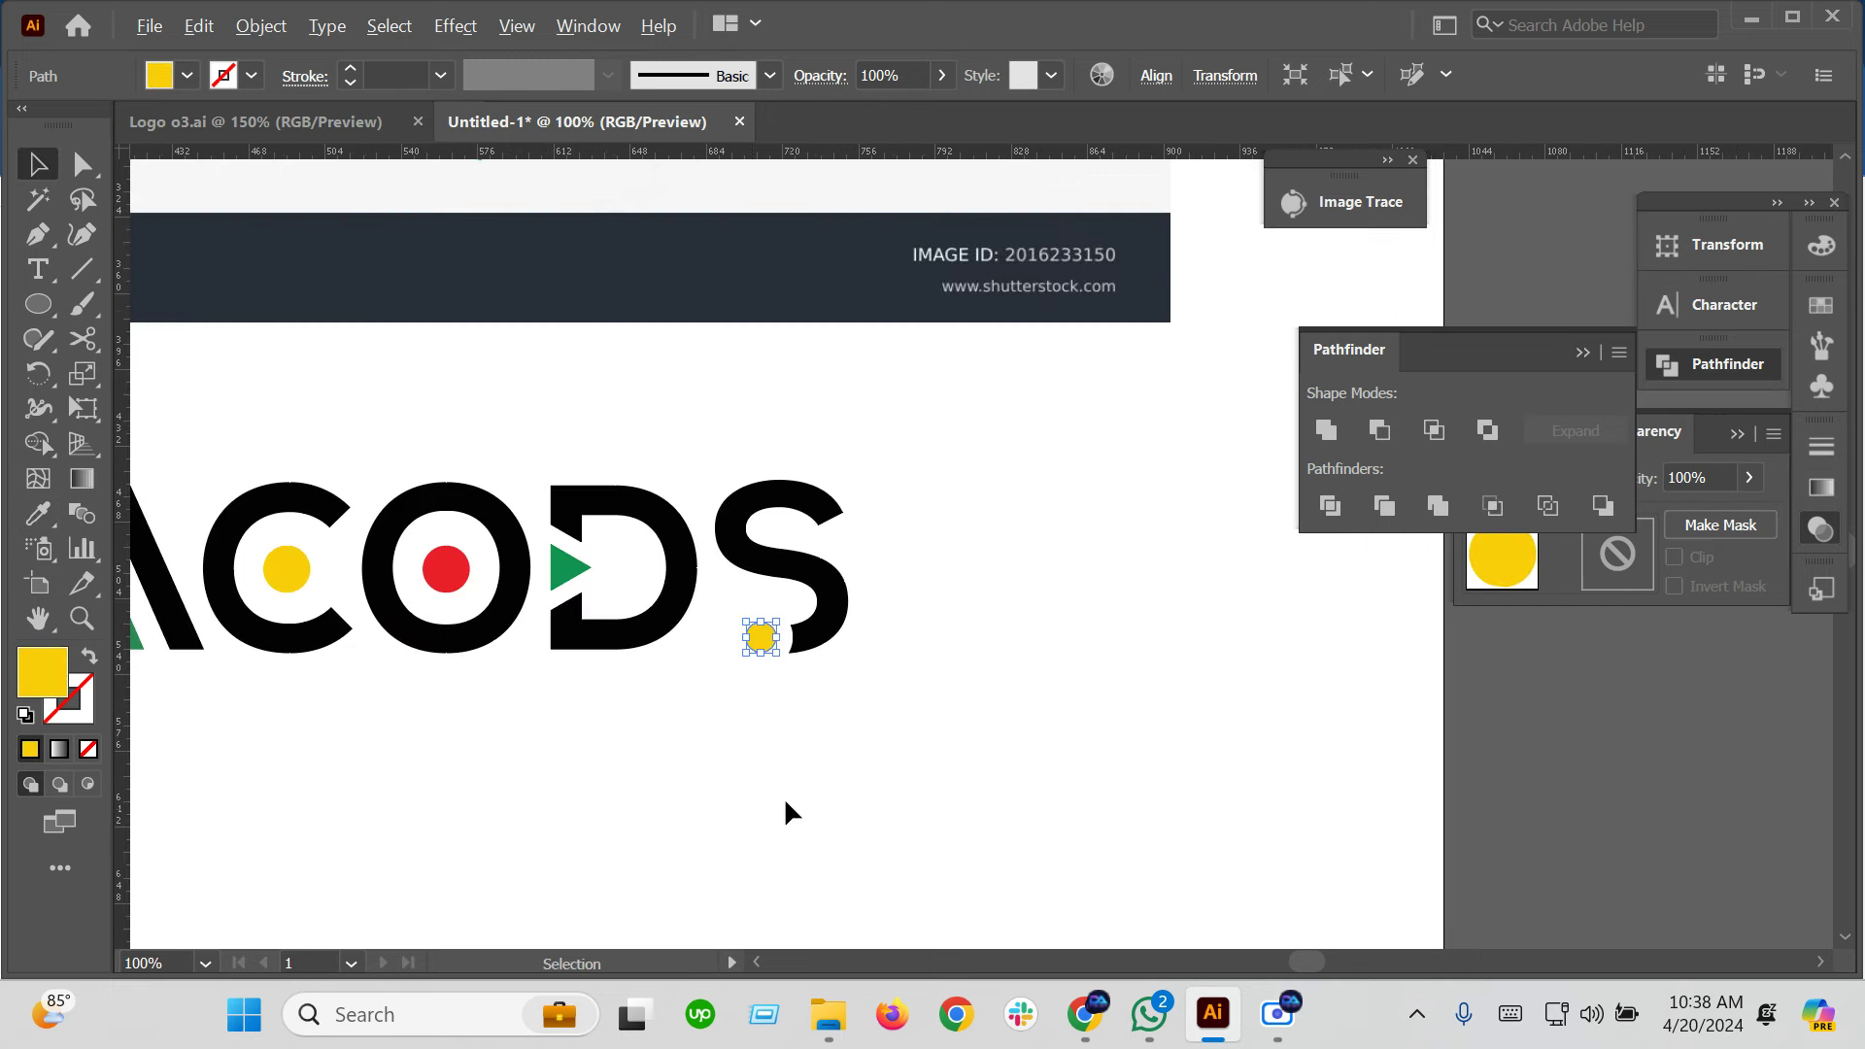
click(784, 797)
scroll(825, 709, up, 1)
scroll(807, 650, up, 2)
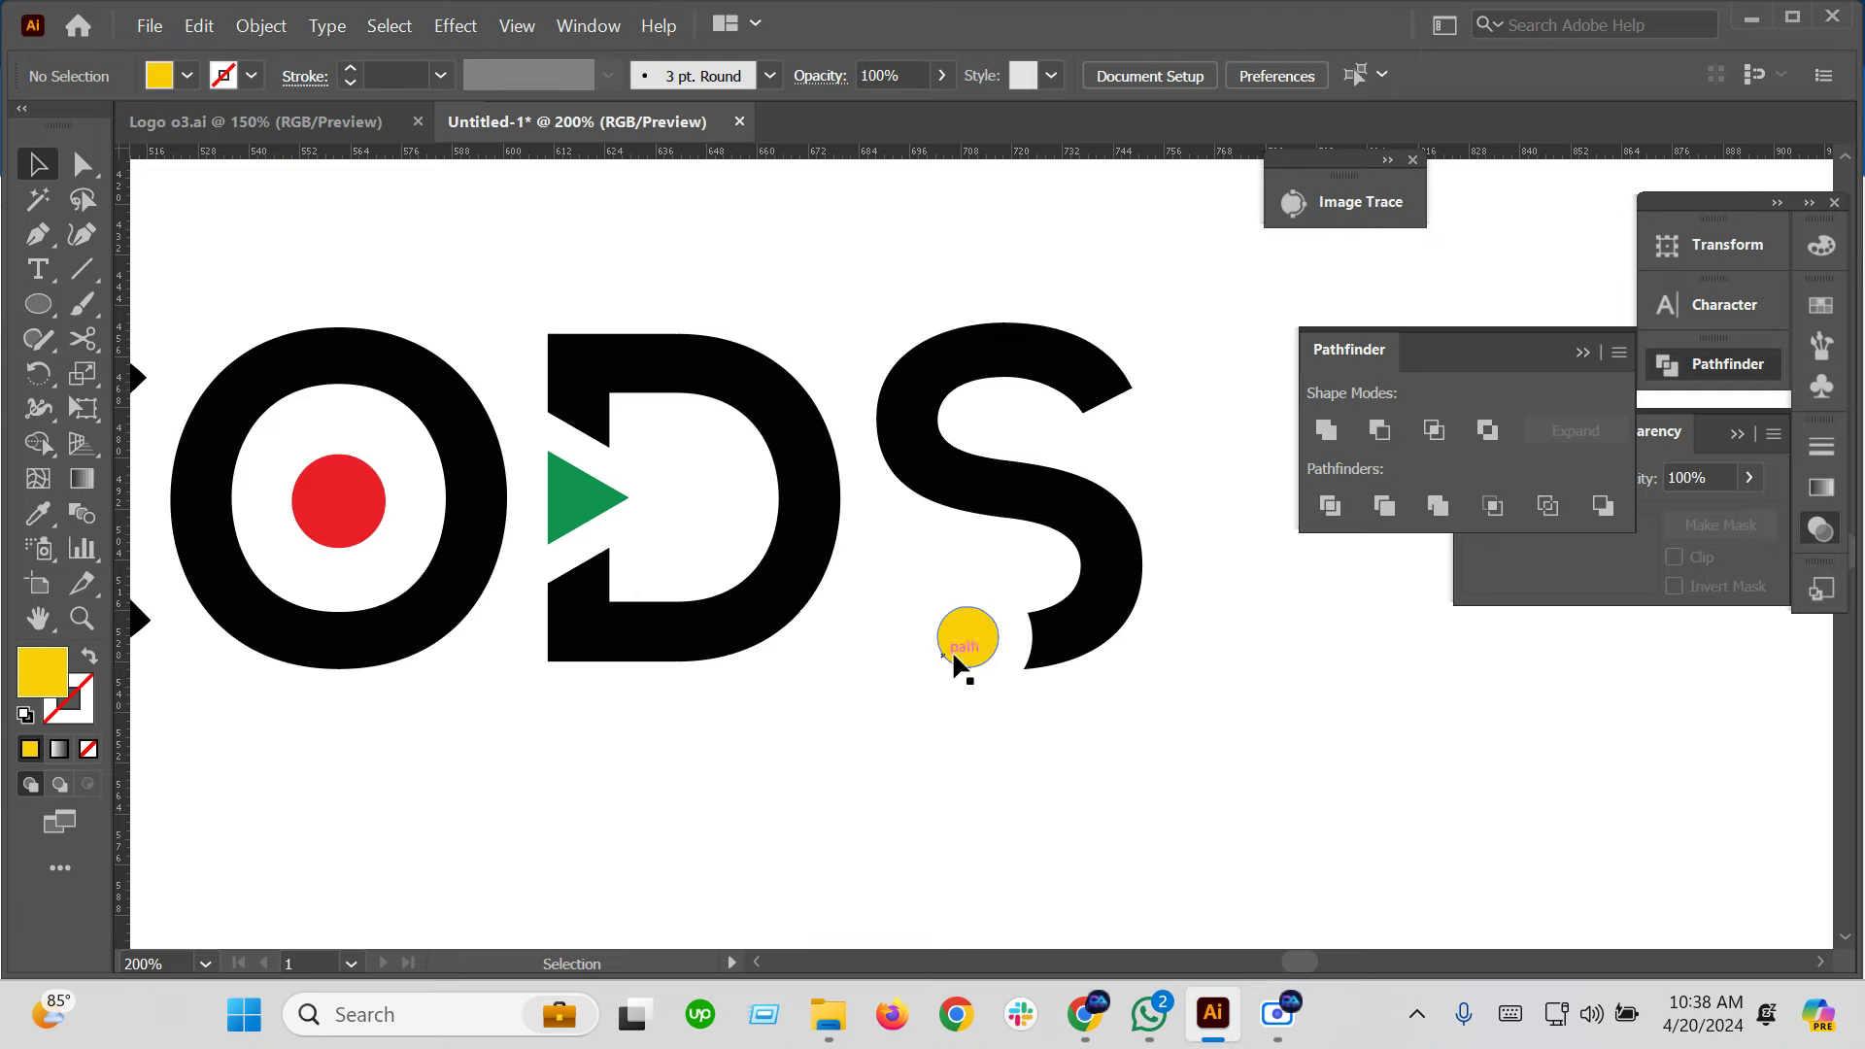
scroll(957, 724, up, 2)
Recolour the dot beneath the S red from the reference
click(911, 581)
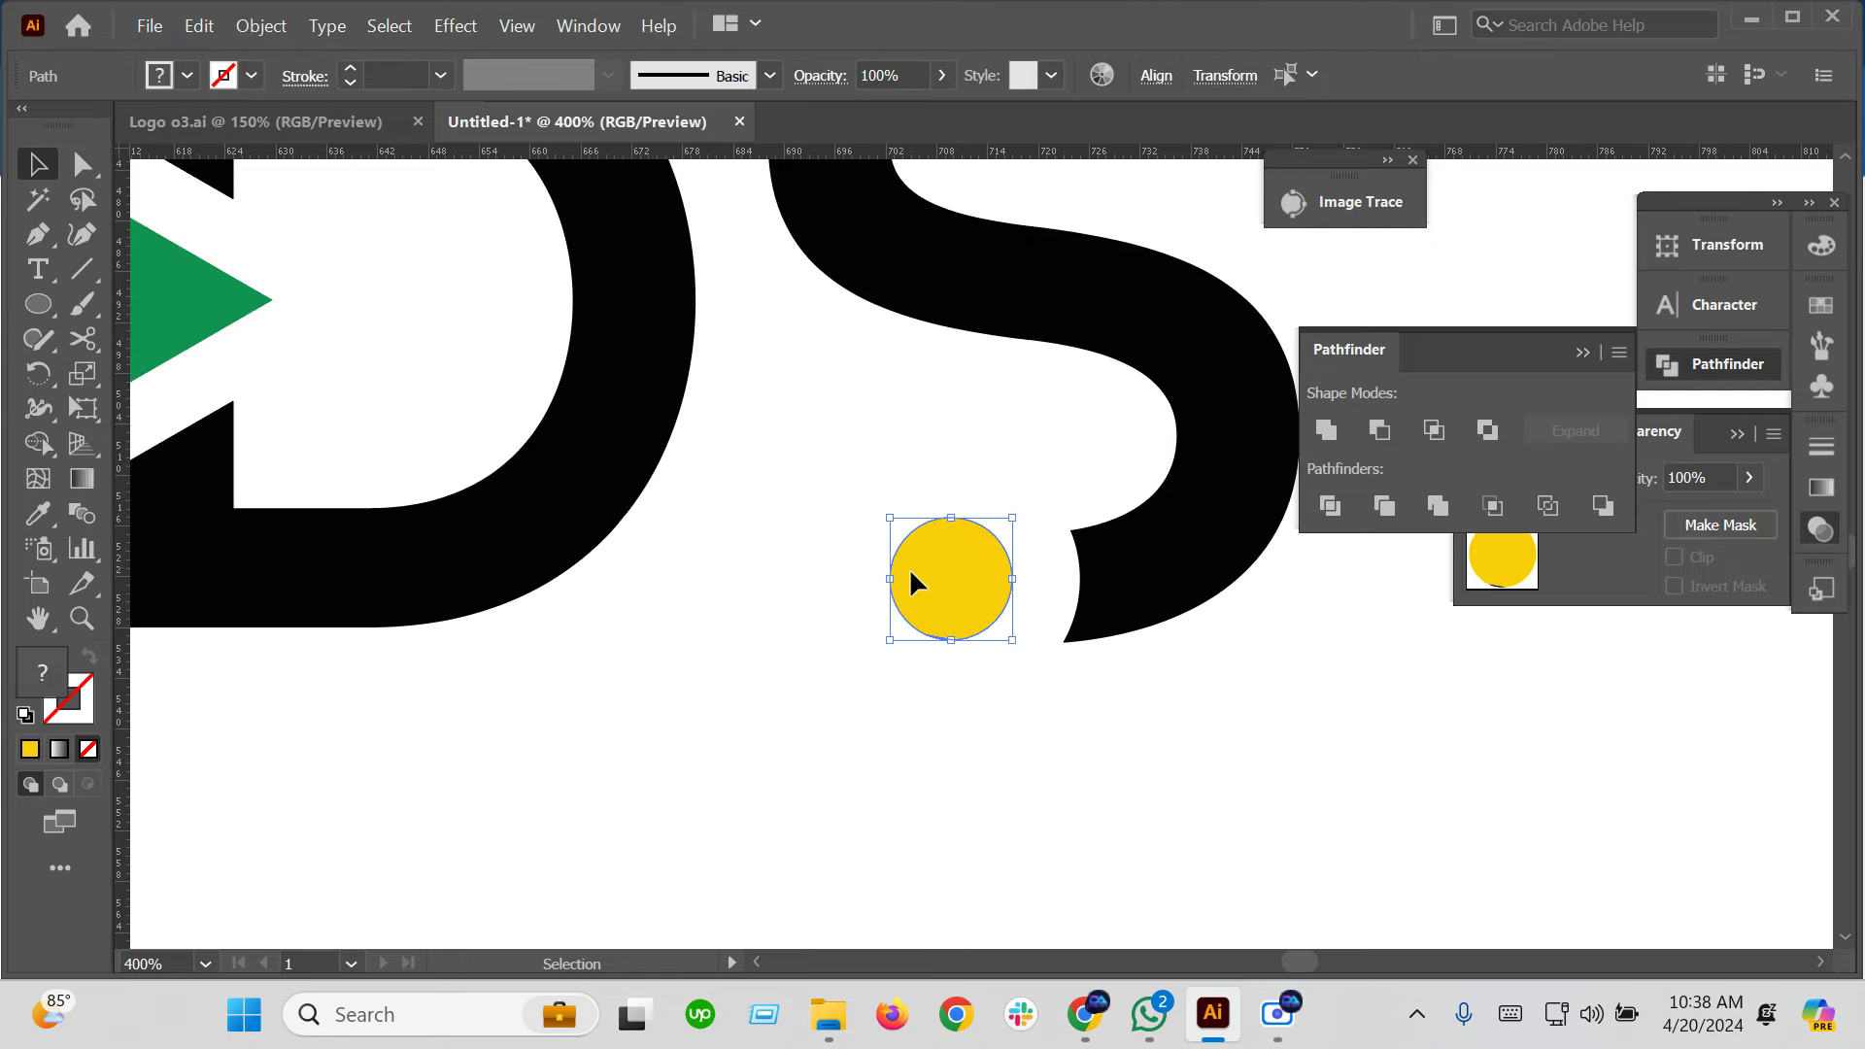
click(1494, 505)
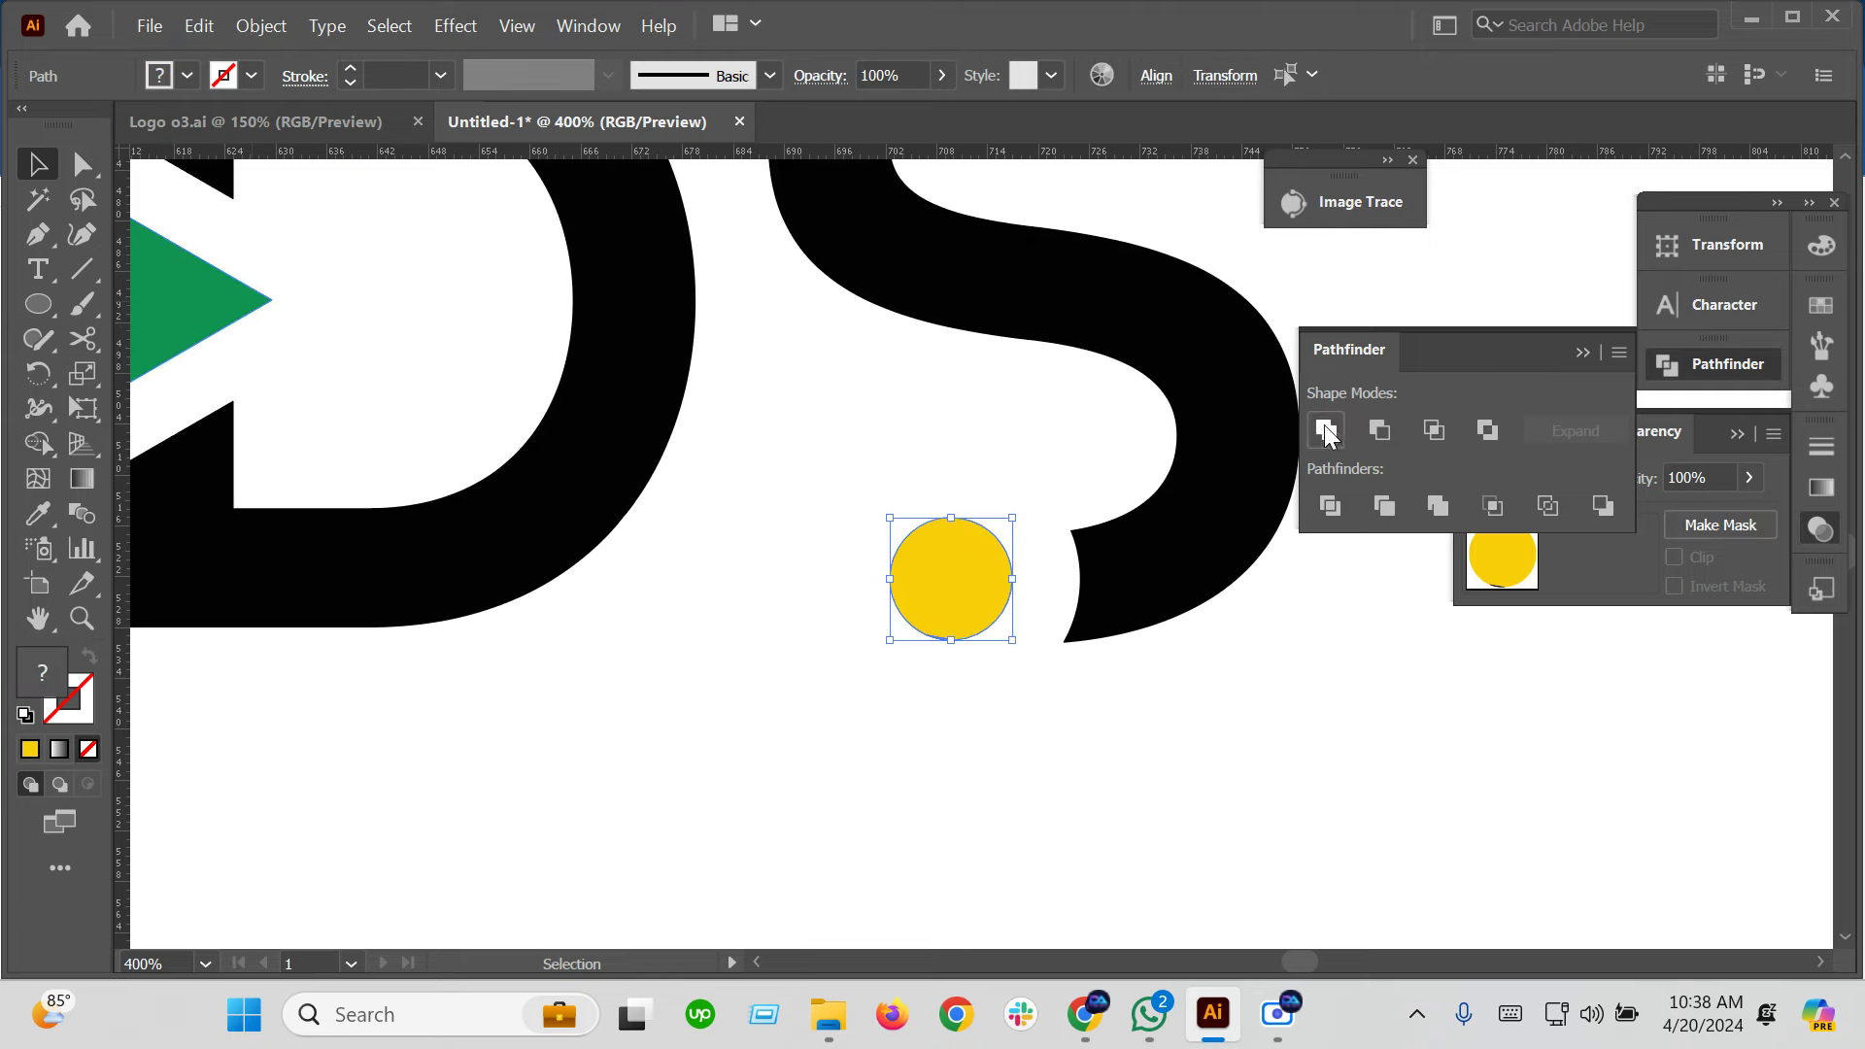
click(39, 513)
scroll(200, 479, down, 1)
click(467, 517)
scroll(769, 746, down, 1)
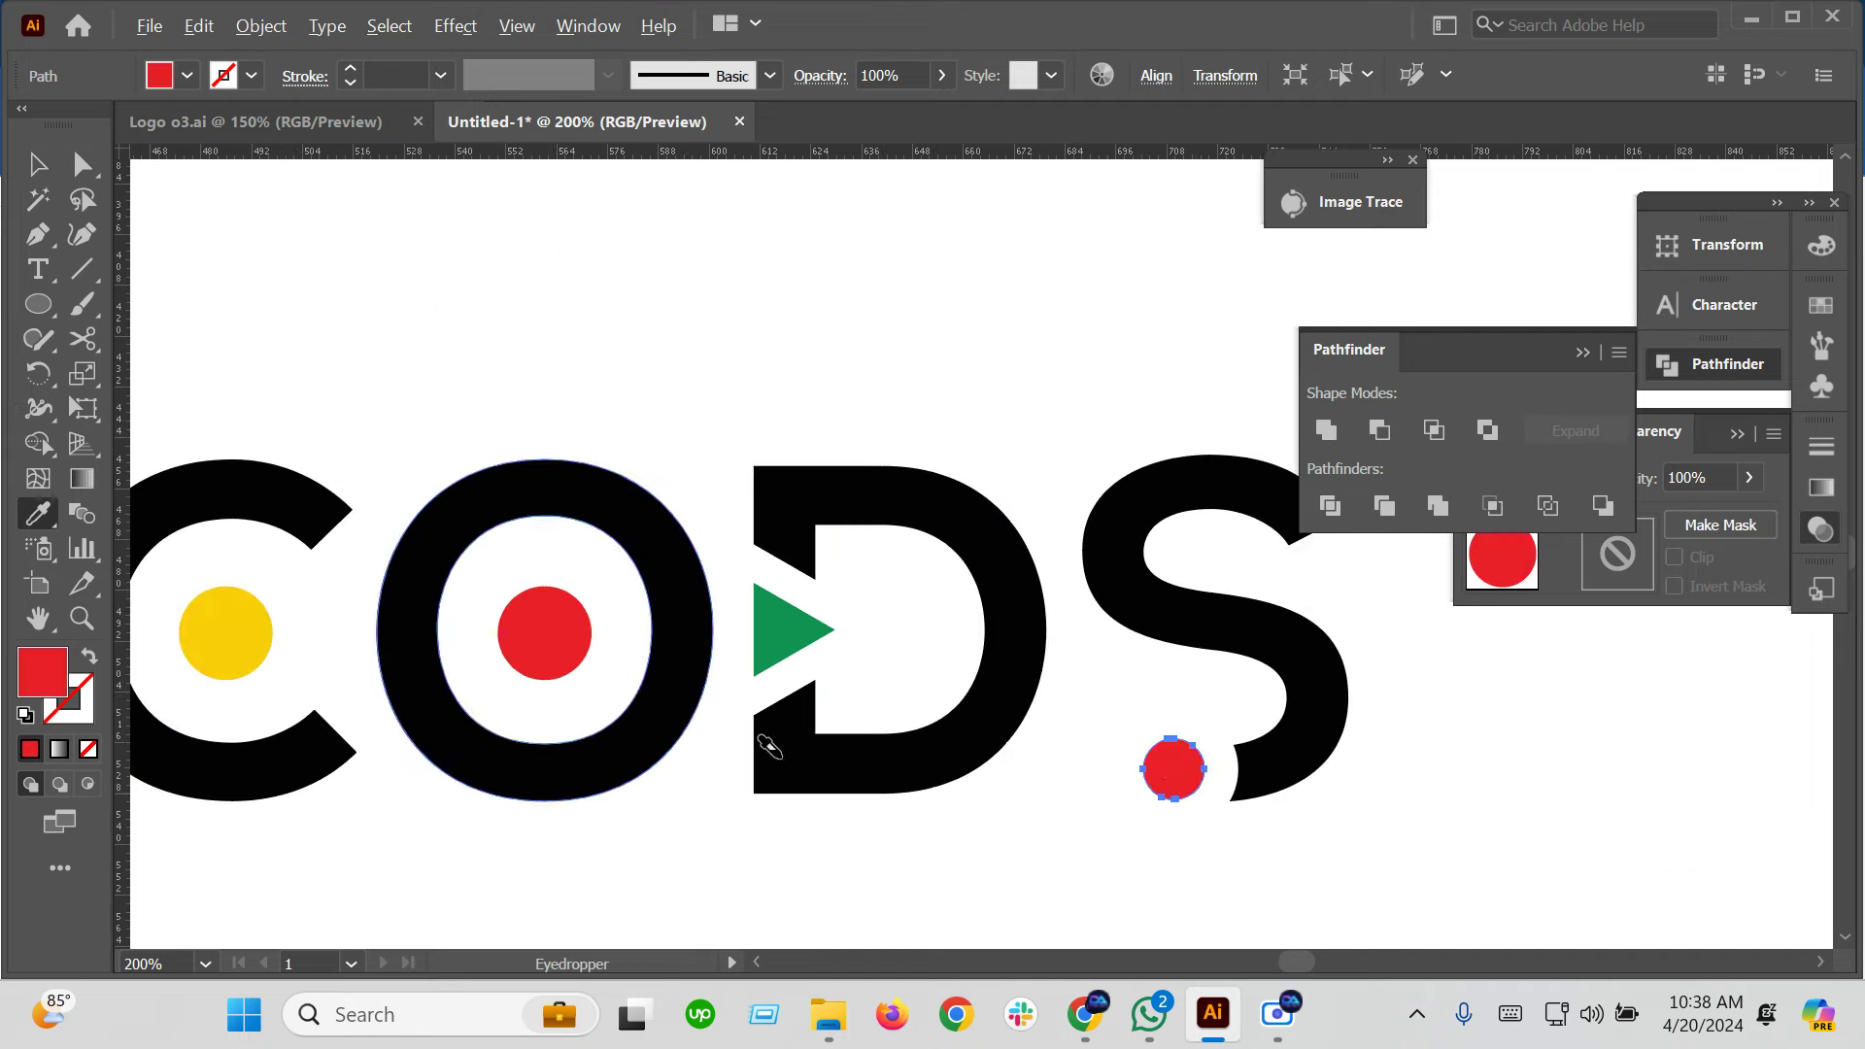
scroll(1173, 777, up, 3)
click(39, 163)
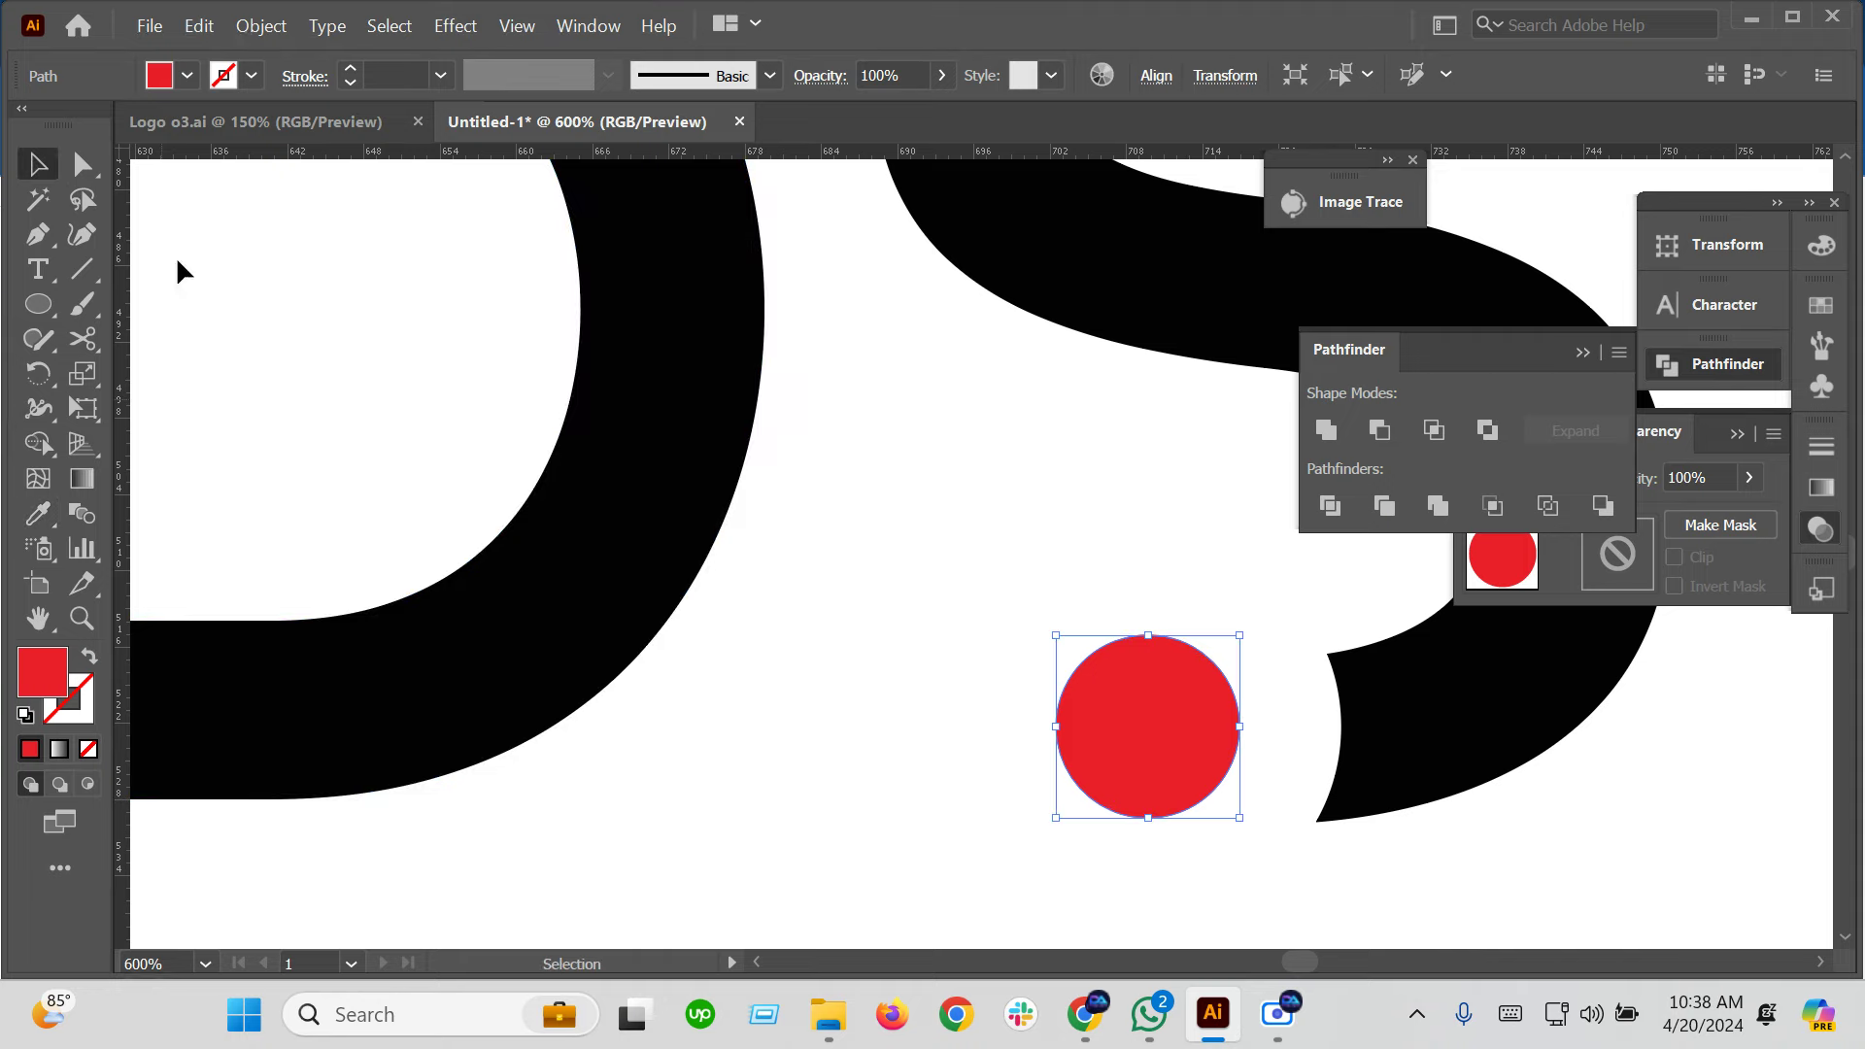
Enlarge the red dot slightly and move the reference image left off the artboard
scroll(895, 714, down, 2)
drag(1069, 768, 1085, 788)
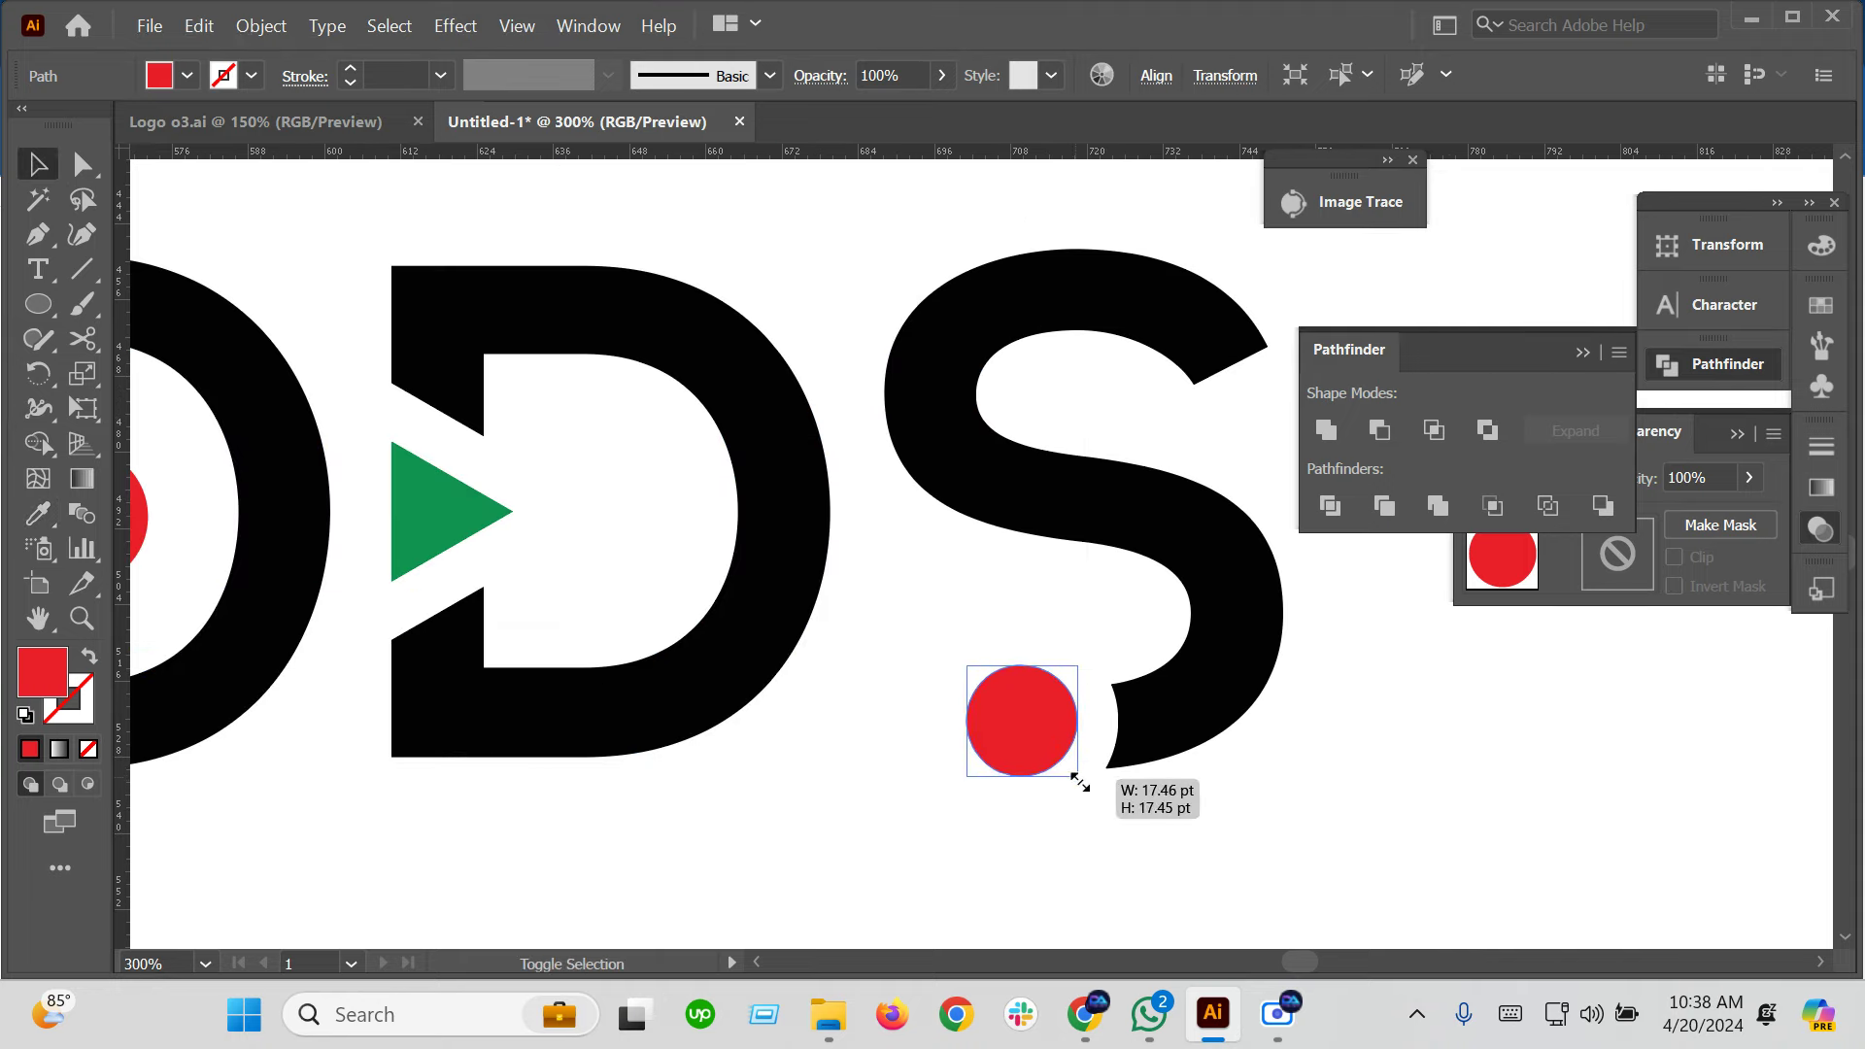
click(1179, 801)
scroll(1175, 801, down, 4)
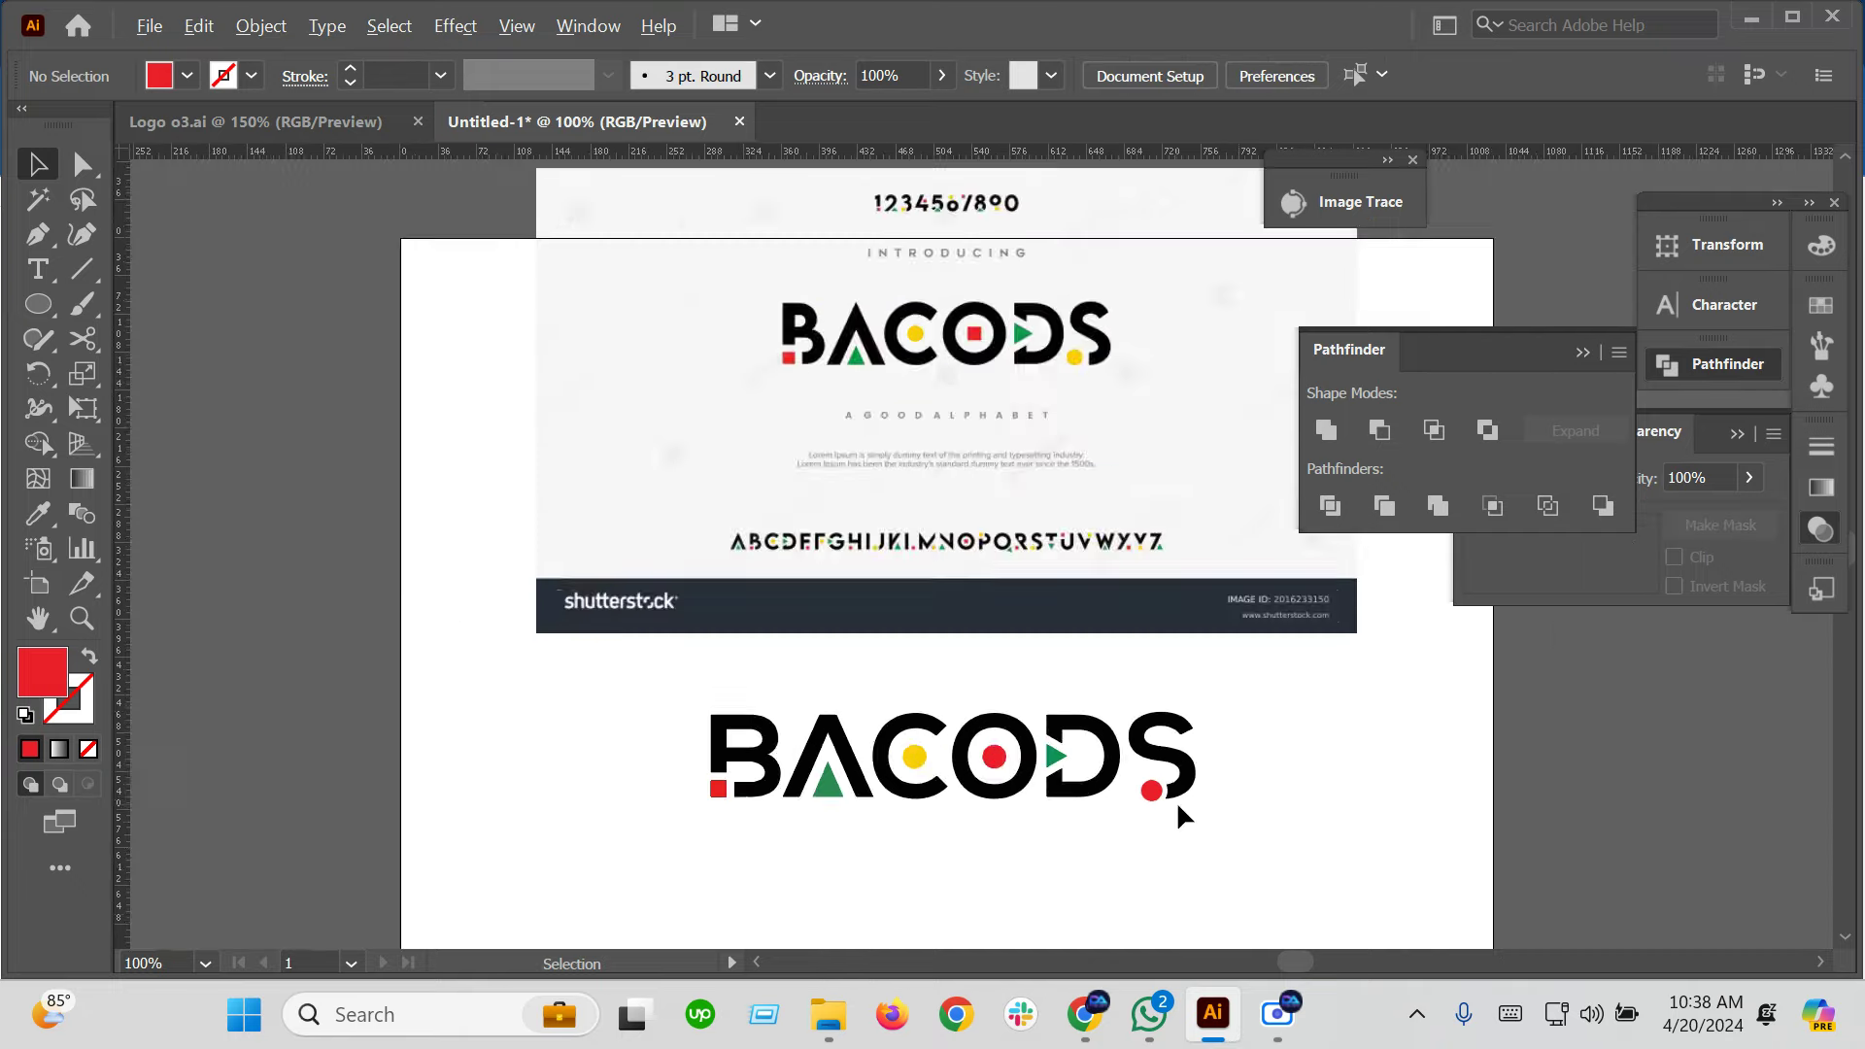
scroll(1250, 838, down, 2)
drag(1123, 597, 429, 533)
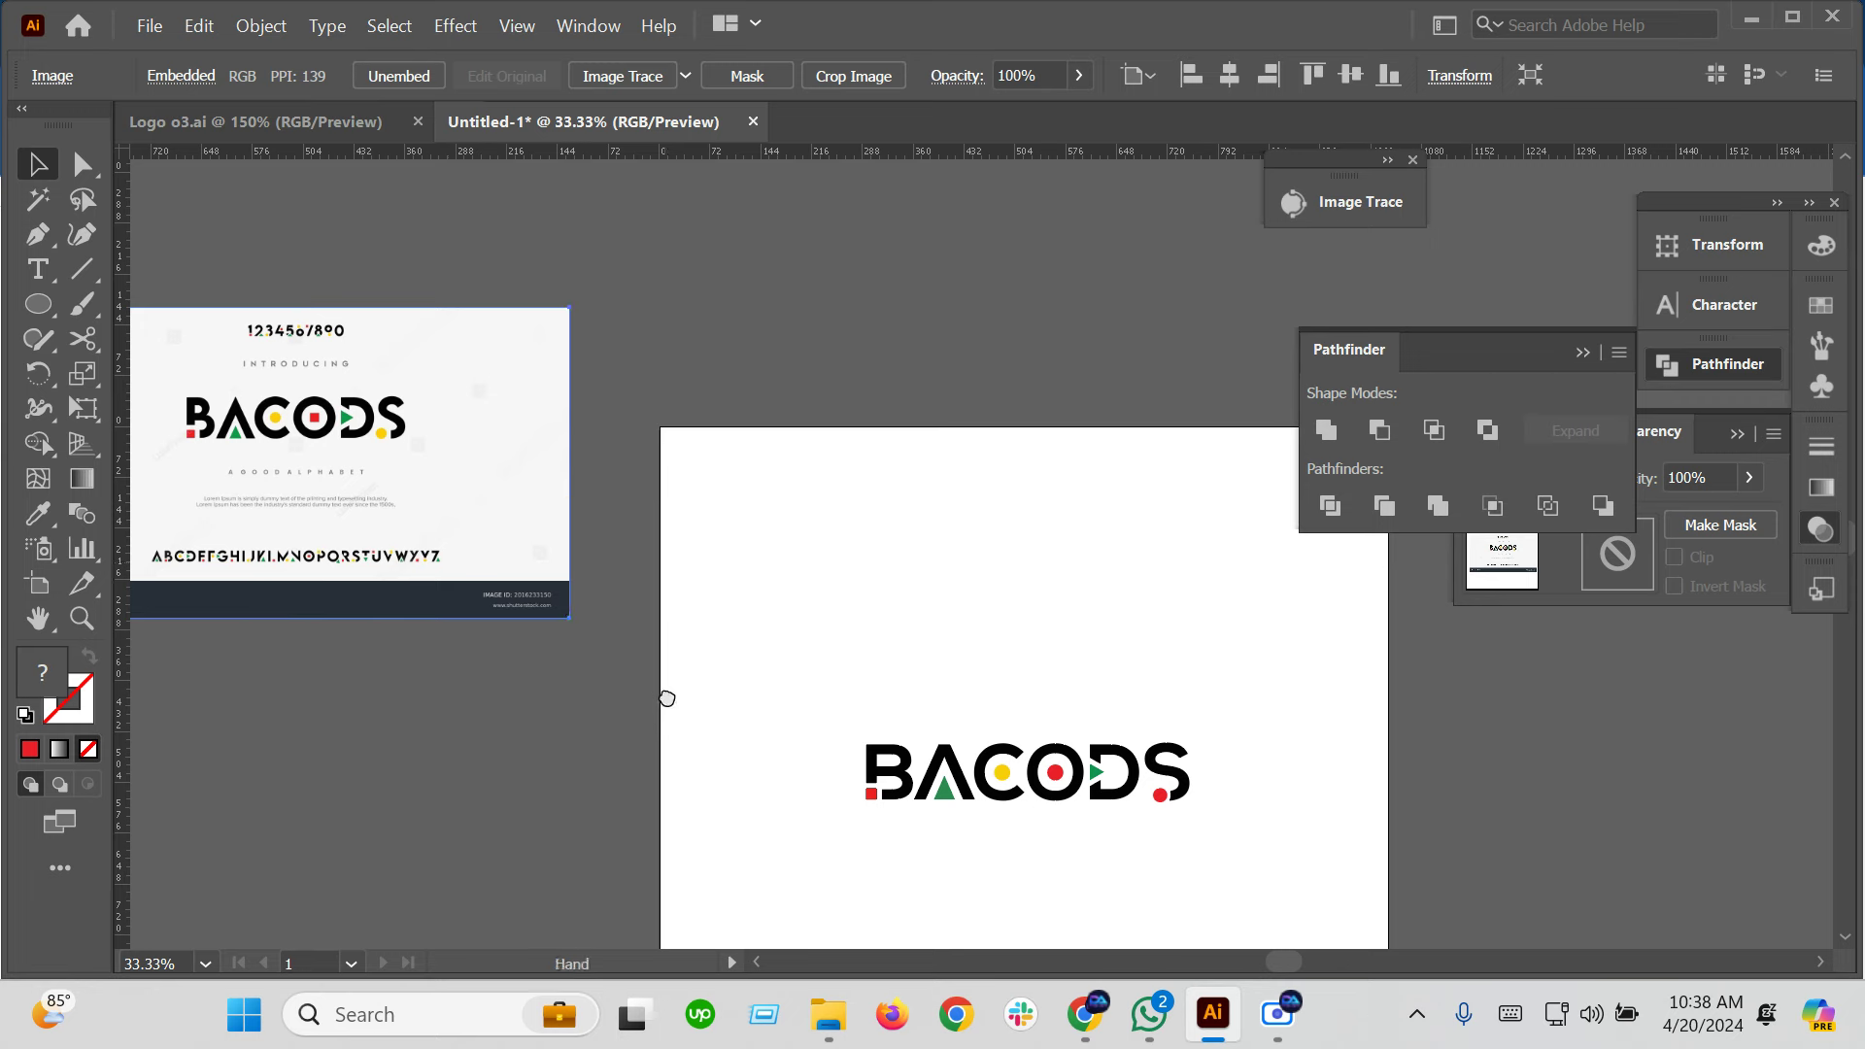
Zoom in on the BACODS logo, then back out to the full artboard
scroll(670, 583, down, 2)
mouse_move(684, 541)
mouse_down()
mouse_move(1317, 816)
mouse_move(1201, 835)
mouse_move(1028, 764)
mouse_up()
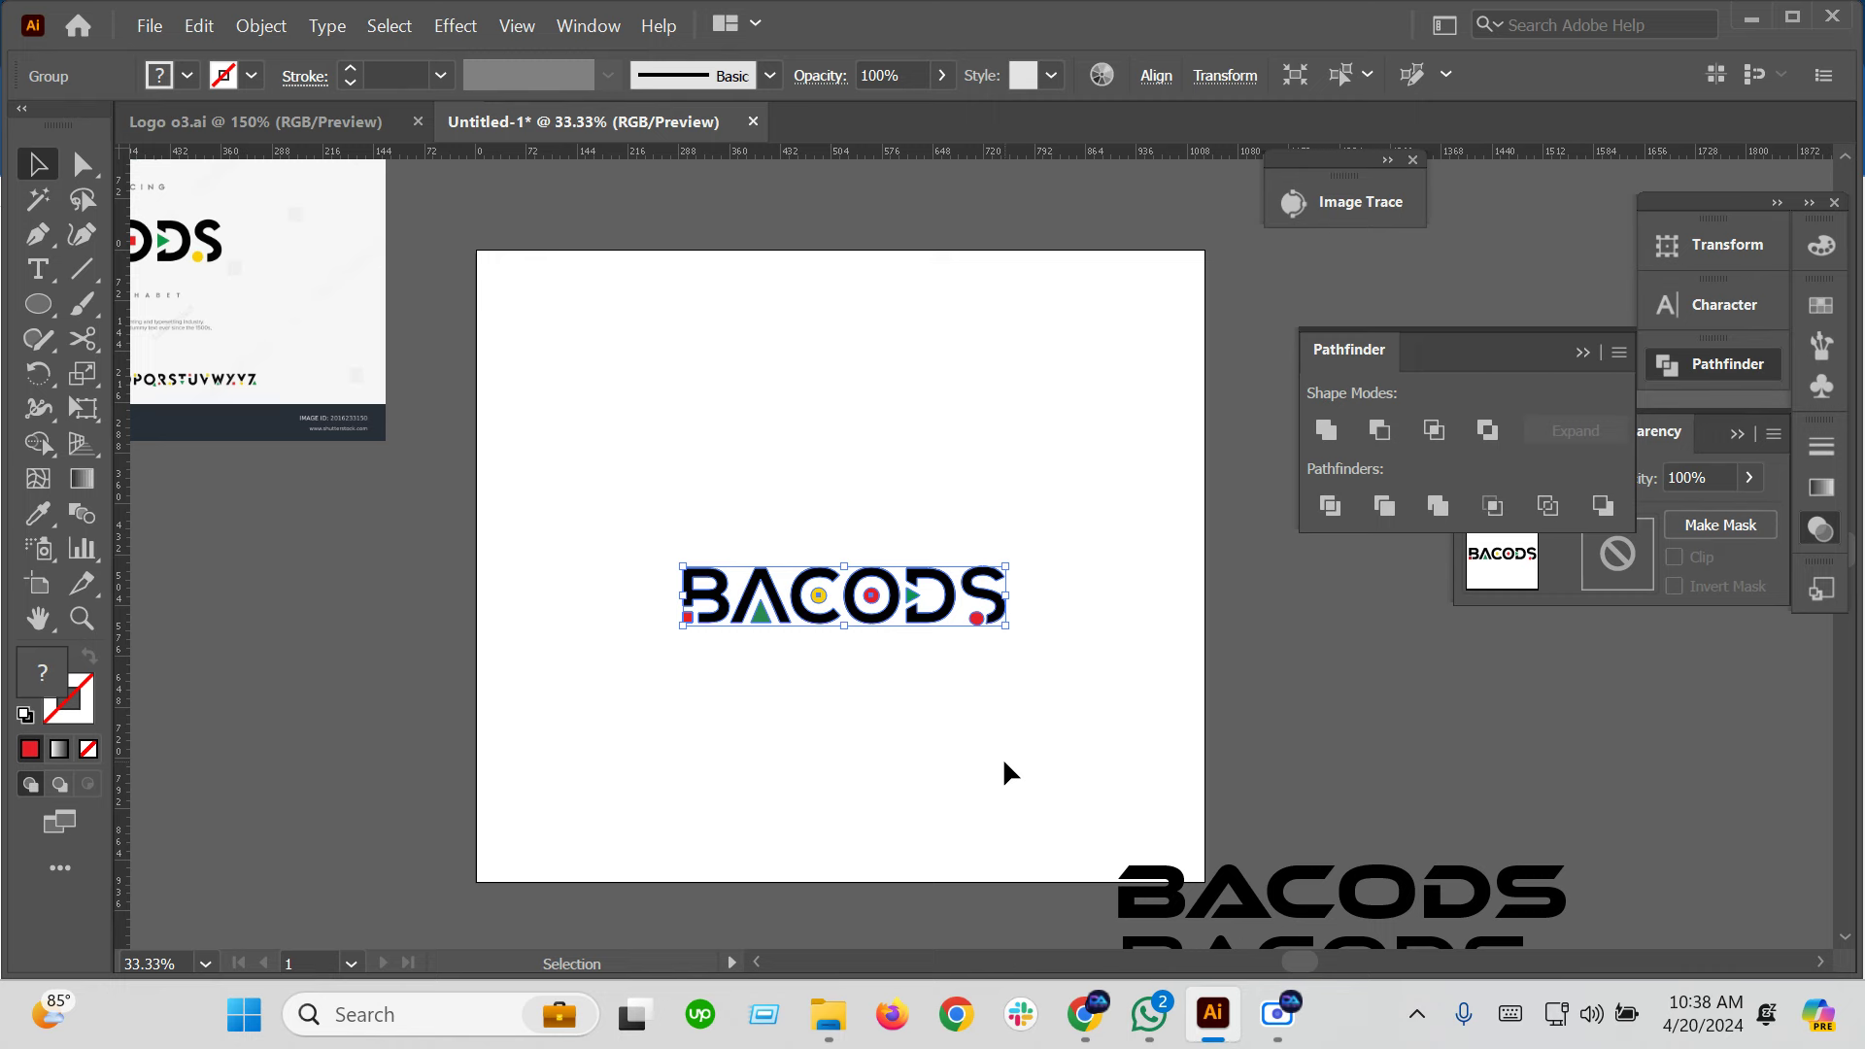
click(1003, 763)
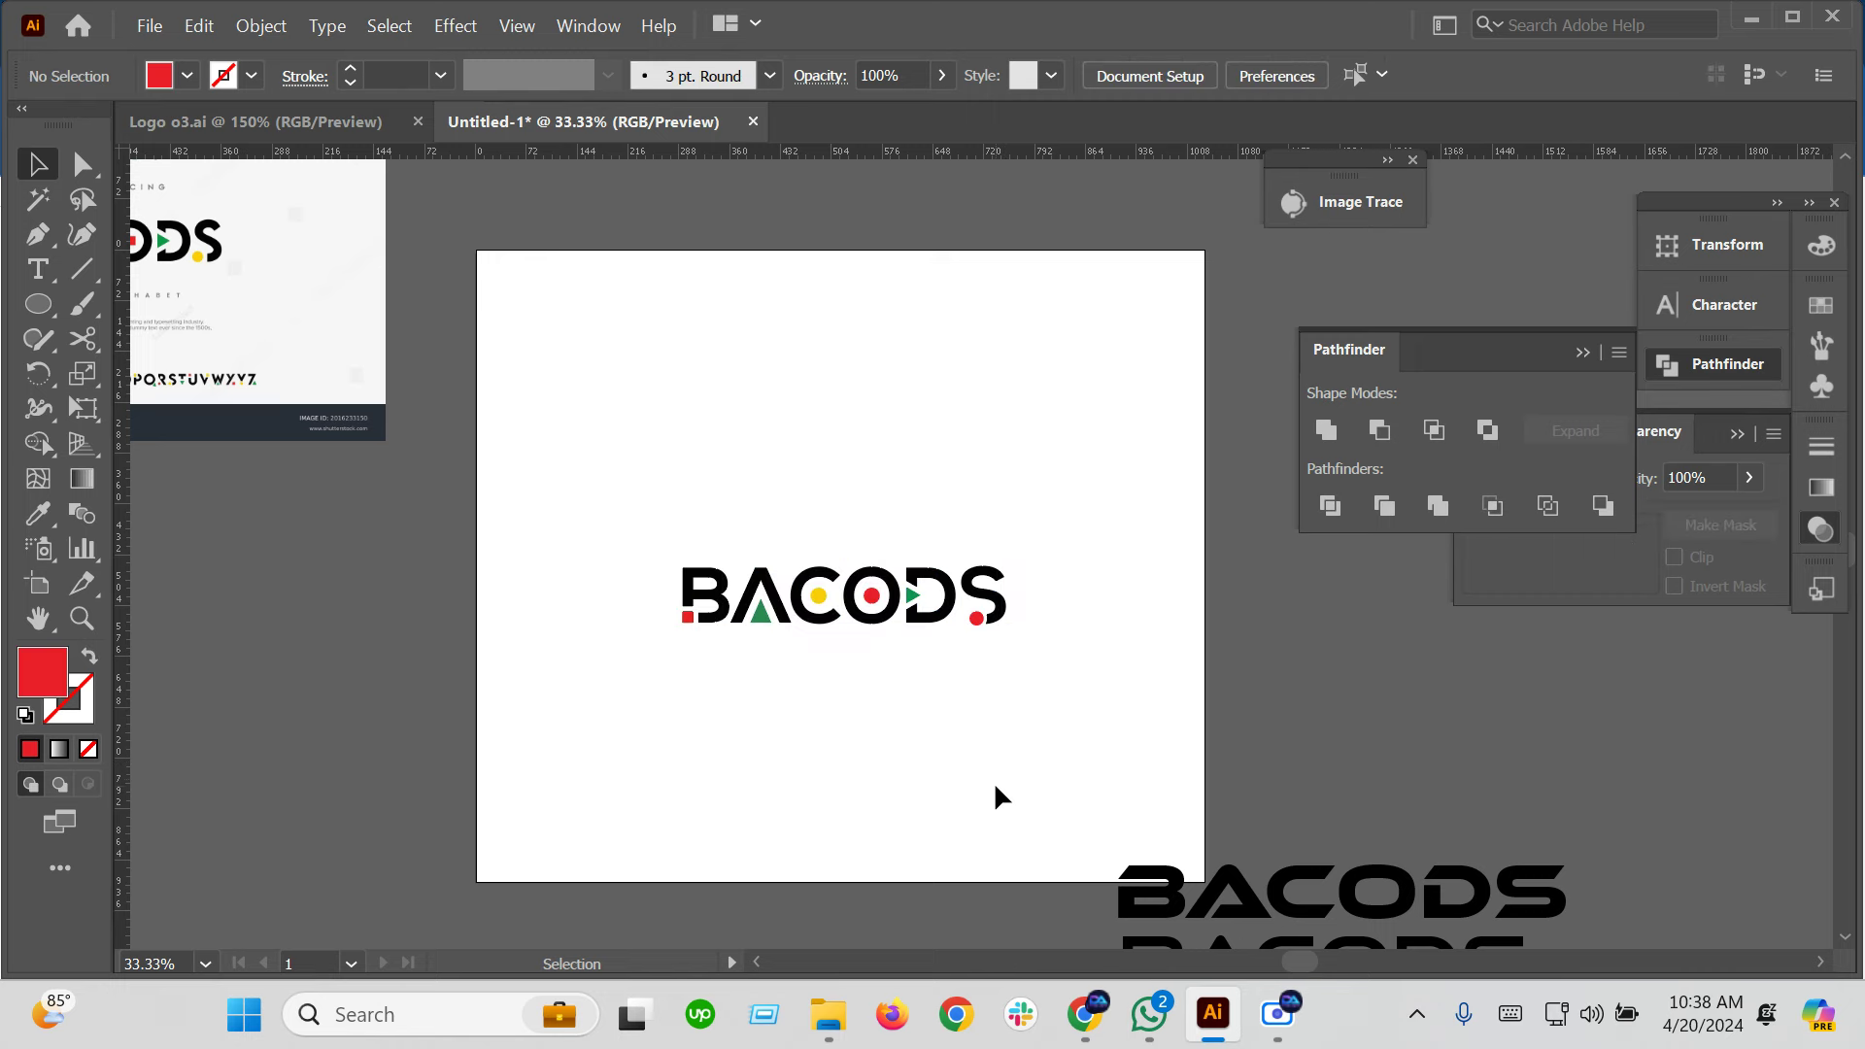
key(ctrl+1)
scroll(961, 473, up, 1)
key(ctrl+a)
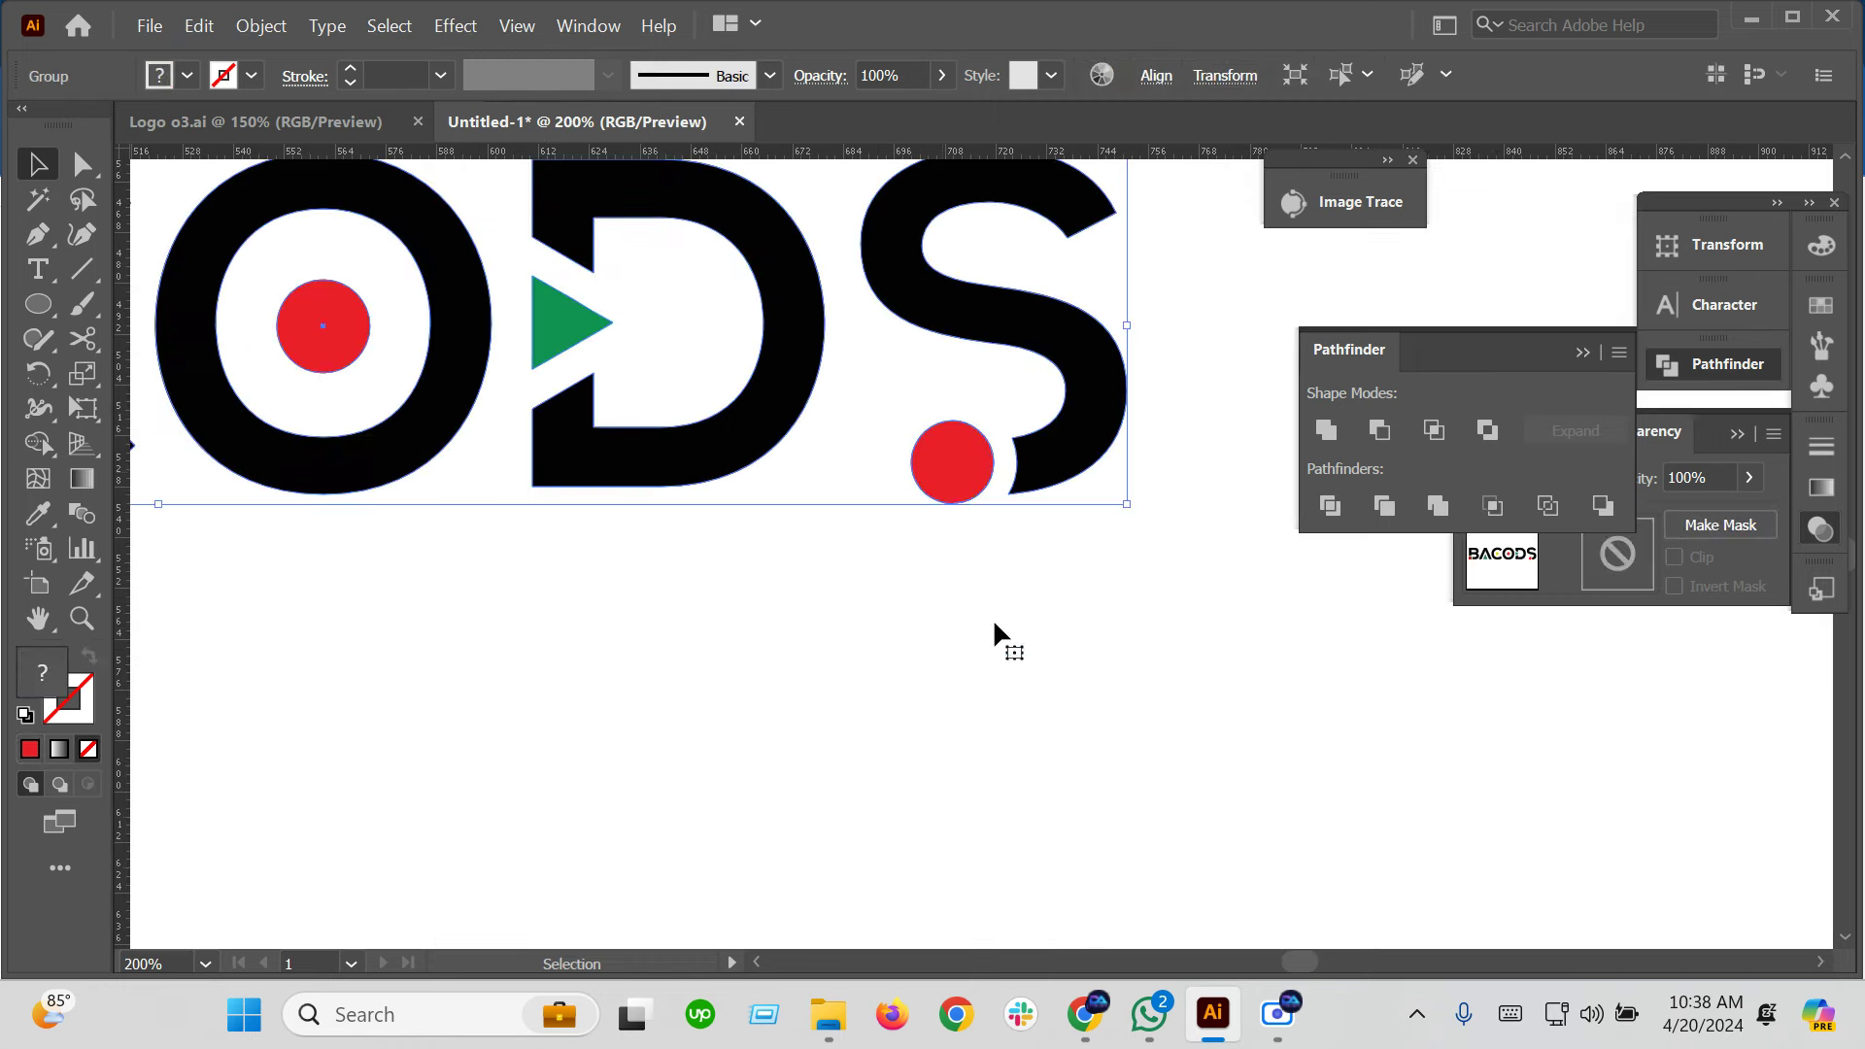
scroll(1011, 757, down, 3)
scroll(1014, 779, down, 3)
scroll(1007, 789, down, 2)
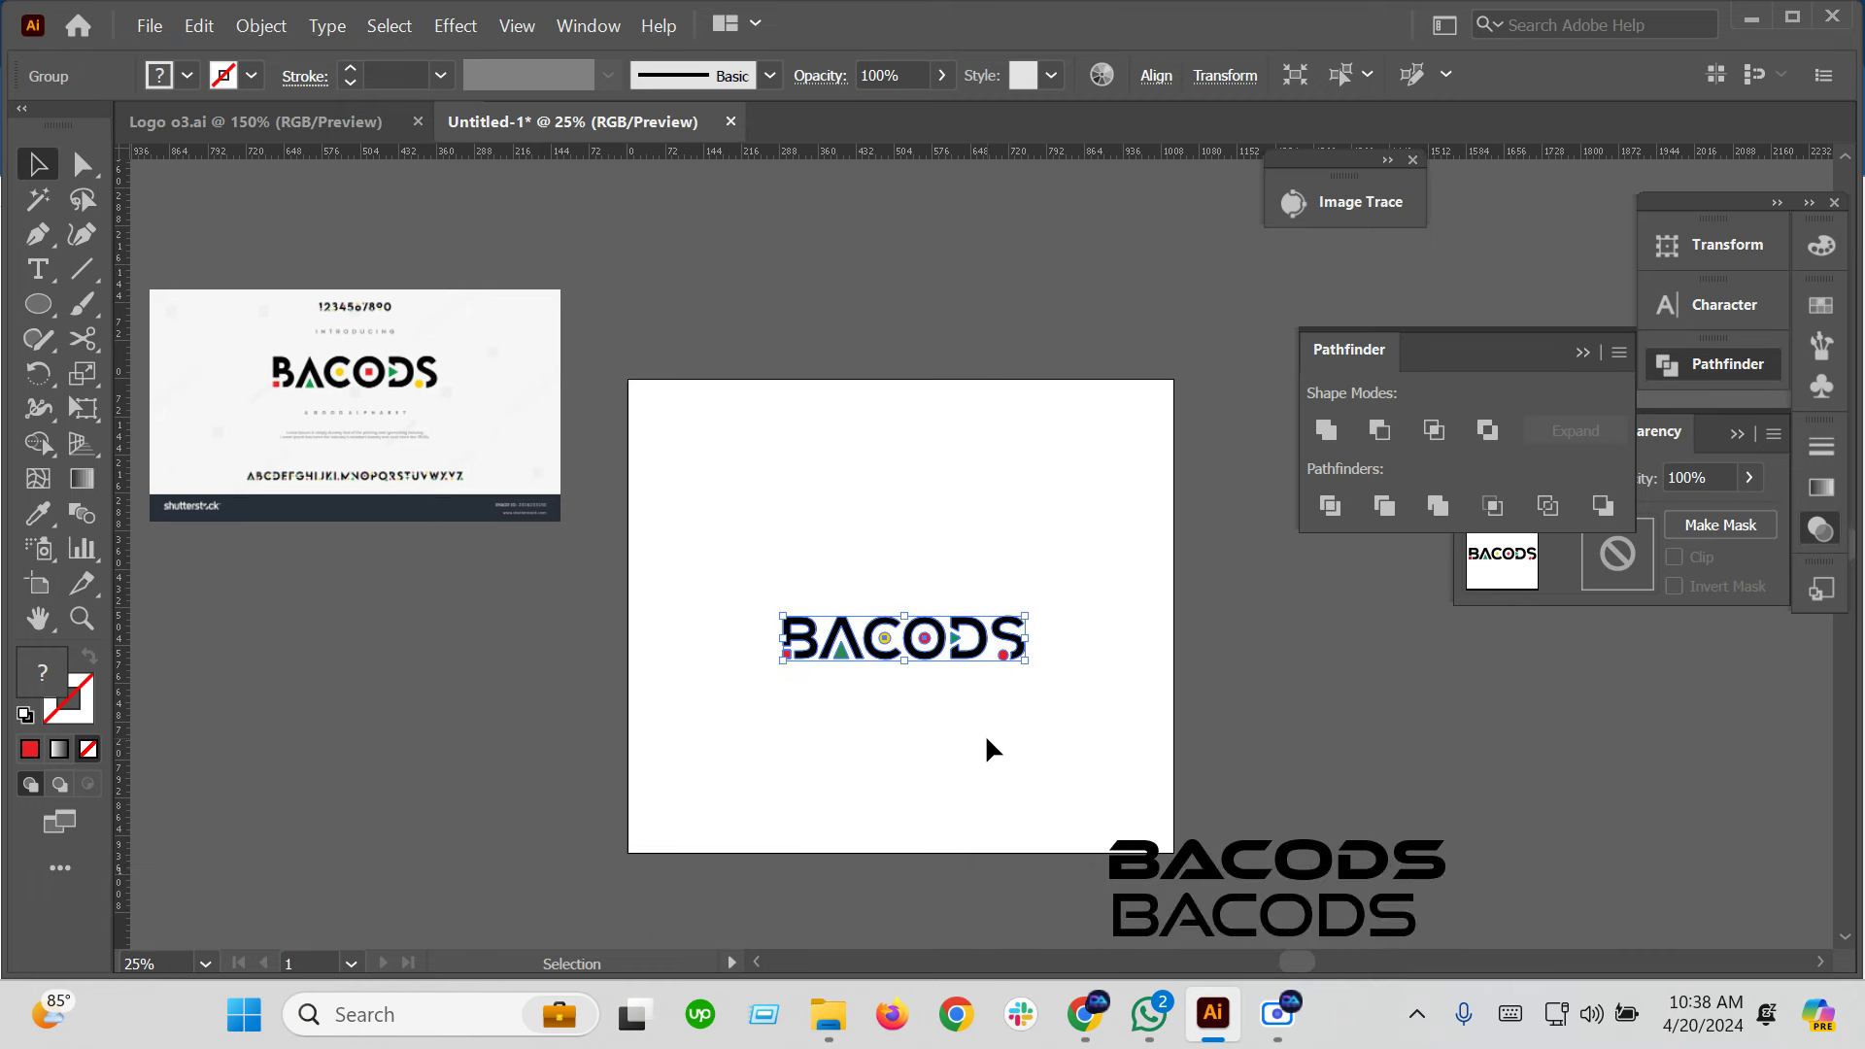
Marquee-select the logo and centre it horizontally and vertically on the artboard
click(985, 734)
drag(1036, 735, 634, 570)
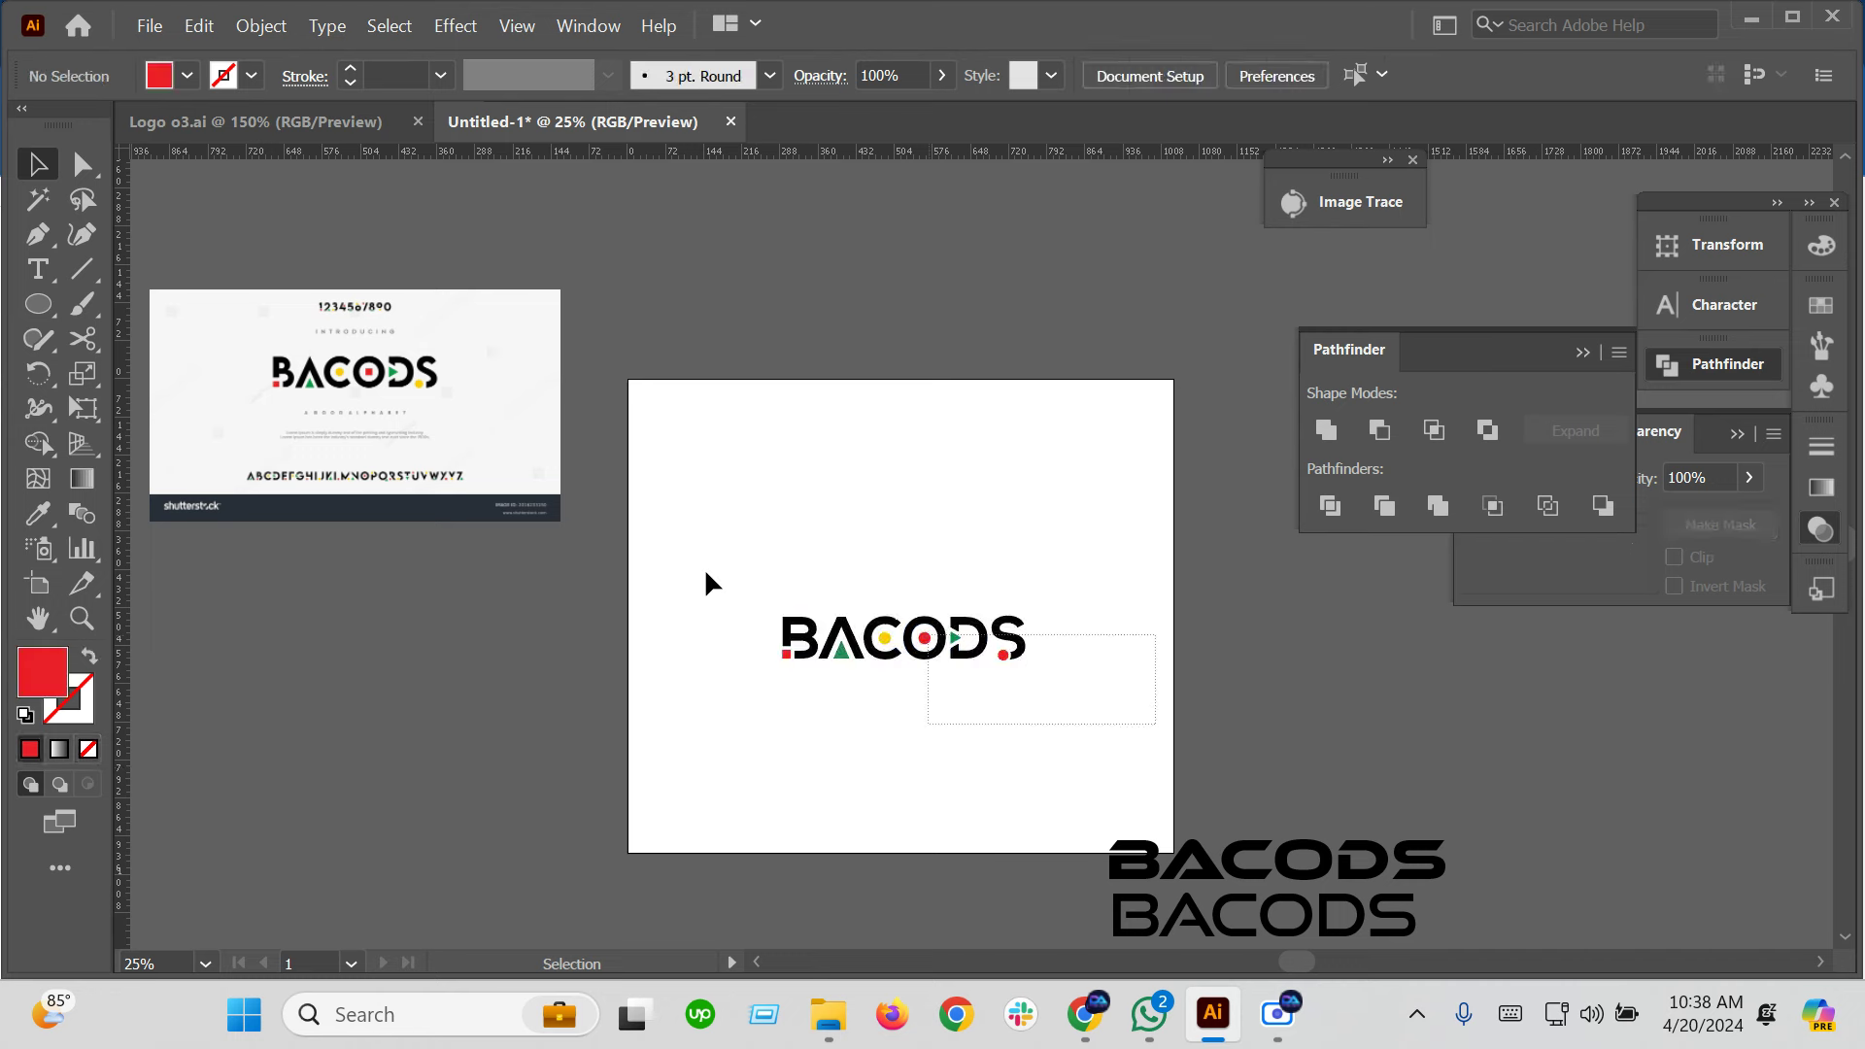
drag(1157, 726, 674, 638)
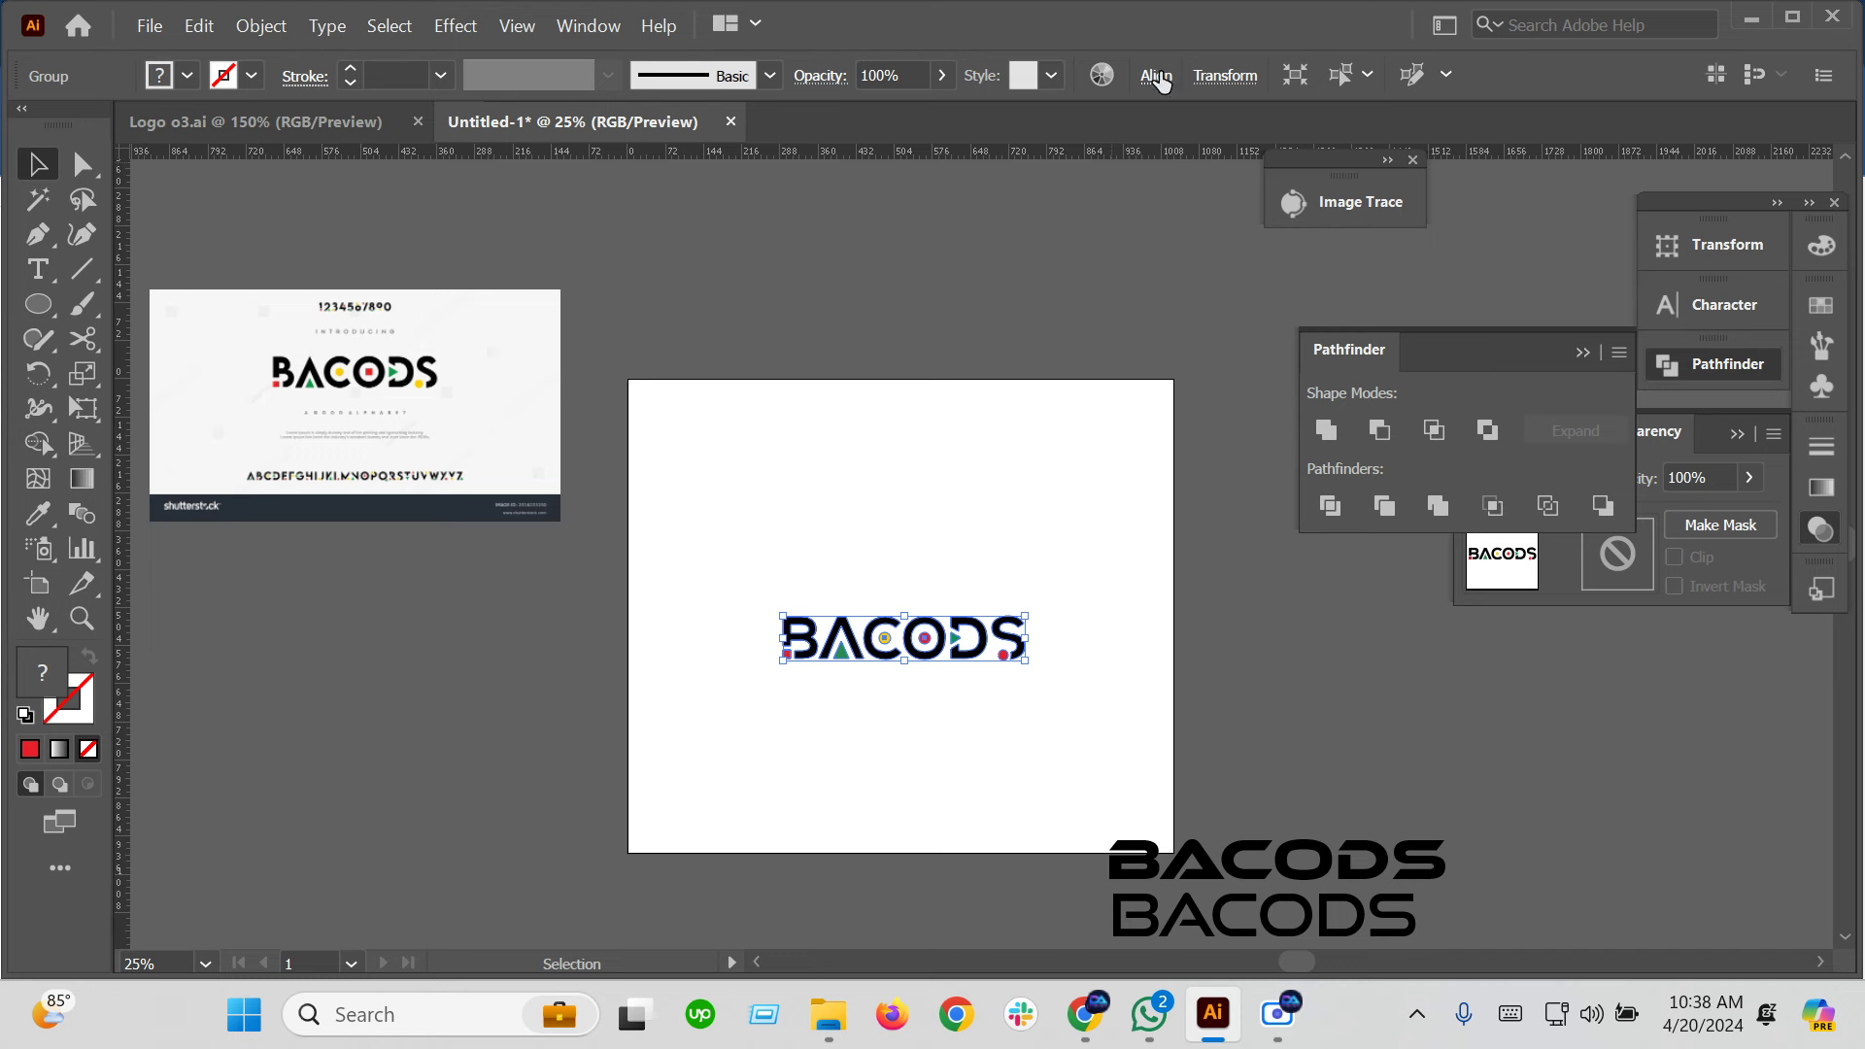
click(1156, 75)
click(915, 157)
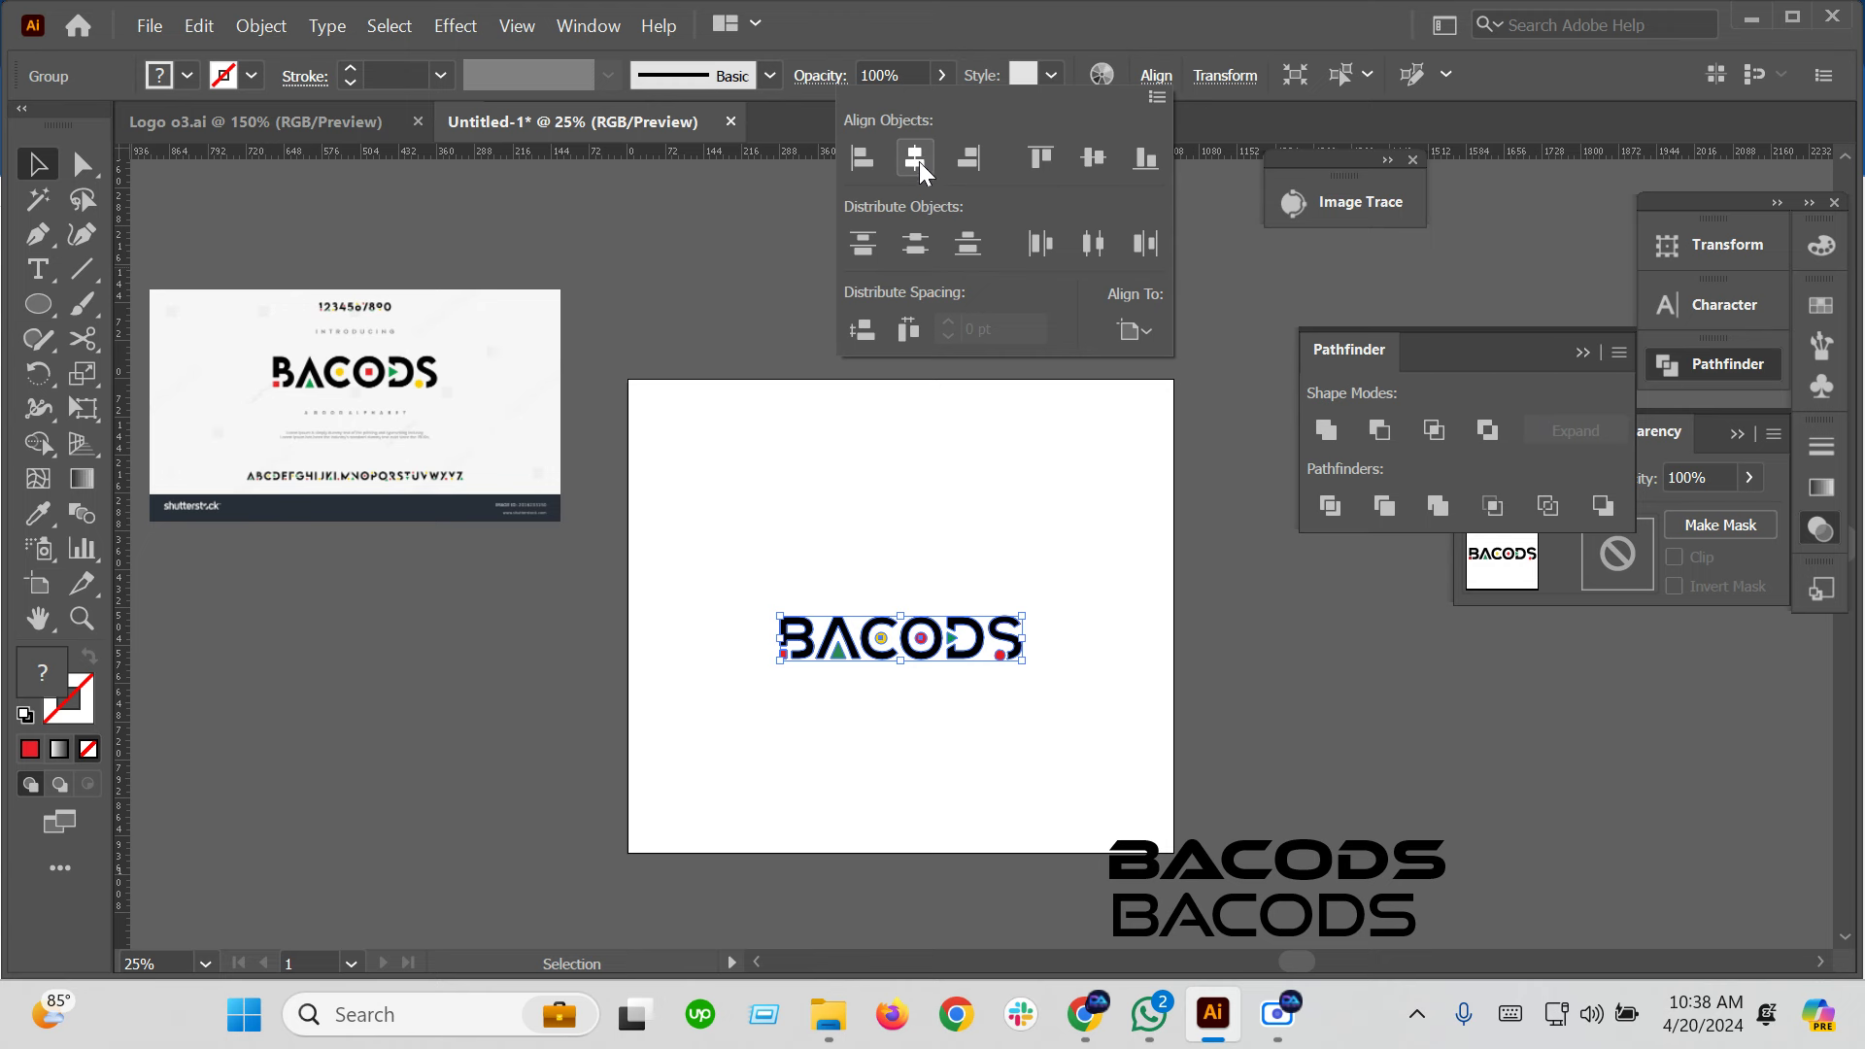
click(1093, 157)
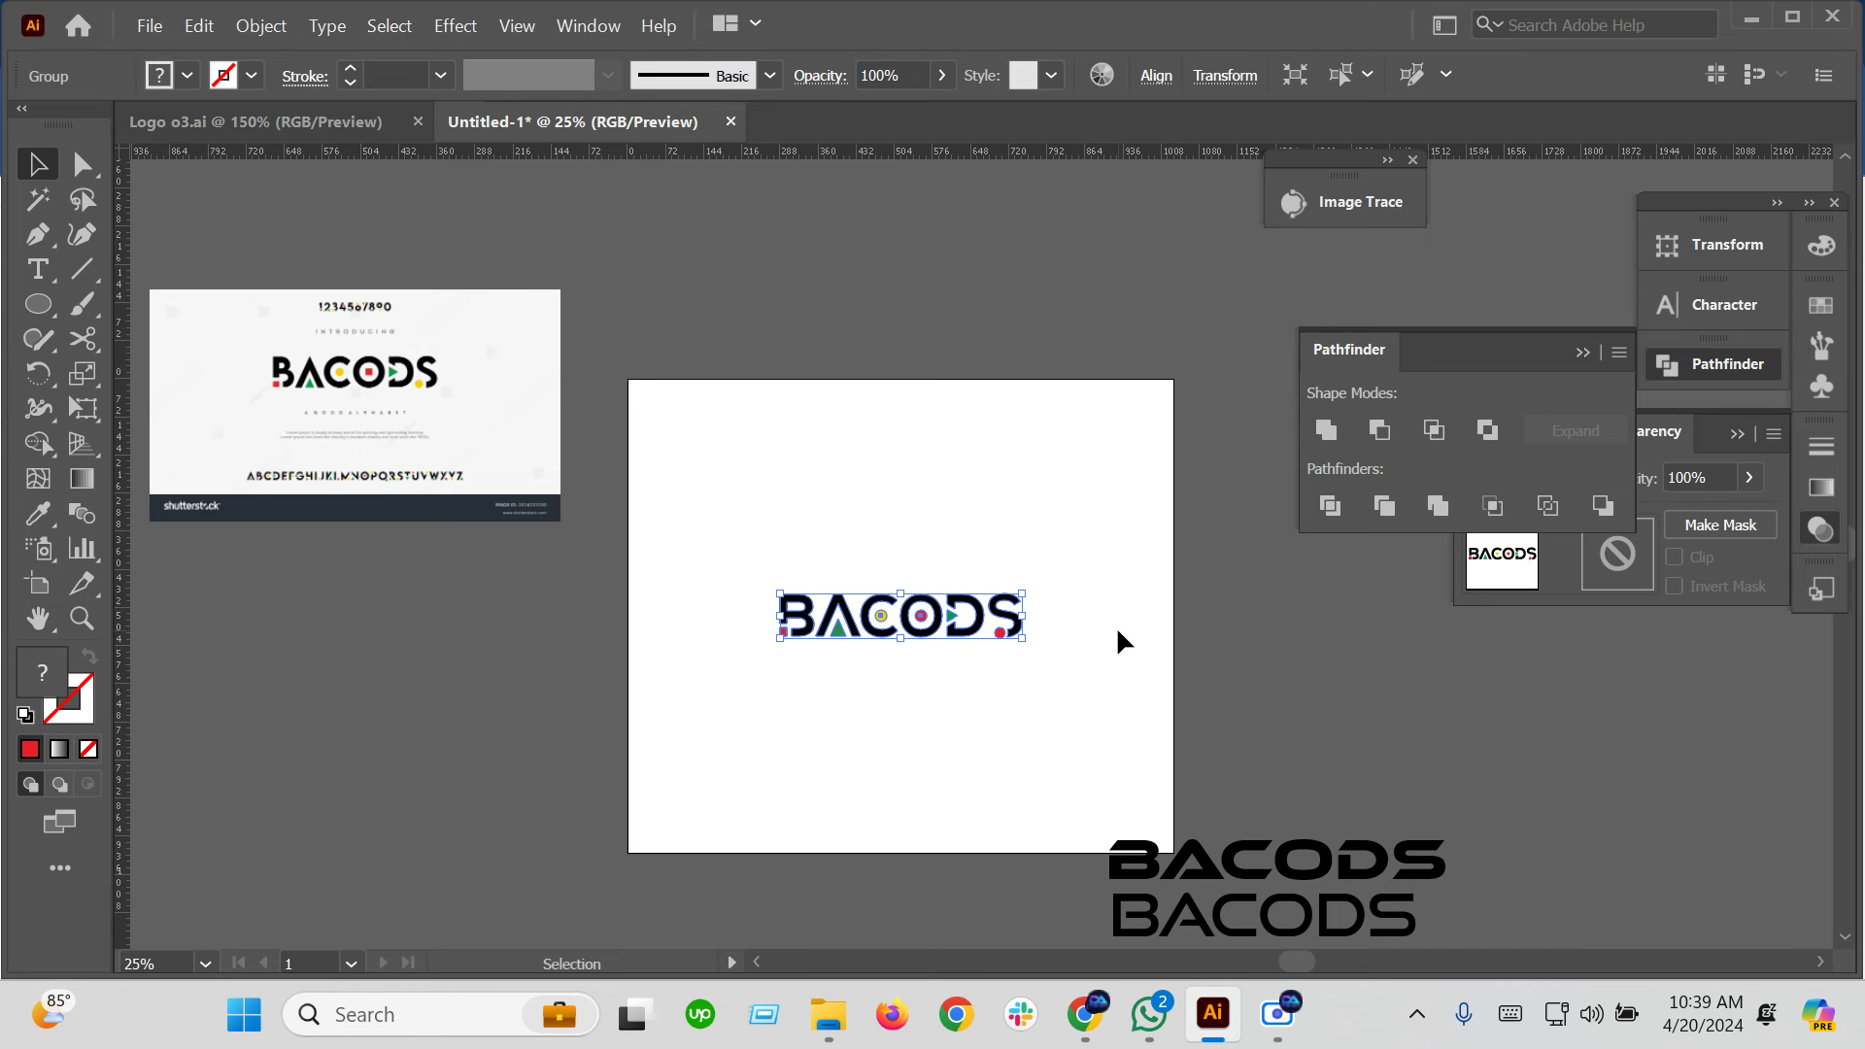
Shrink the logo around its centre and move the black BACODS texts up and right
click(1079, 757)
click(812, 636)
drag(1026, 639, 1107, 729)
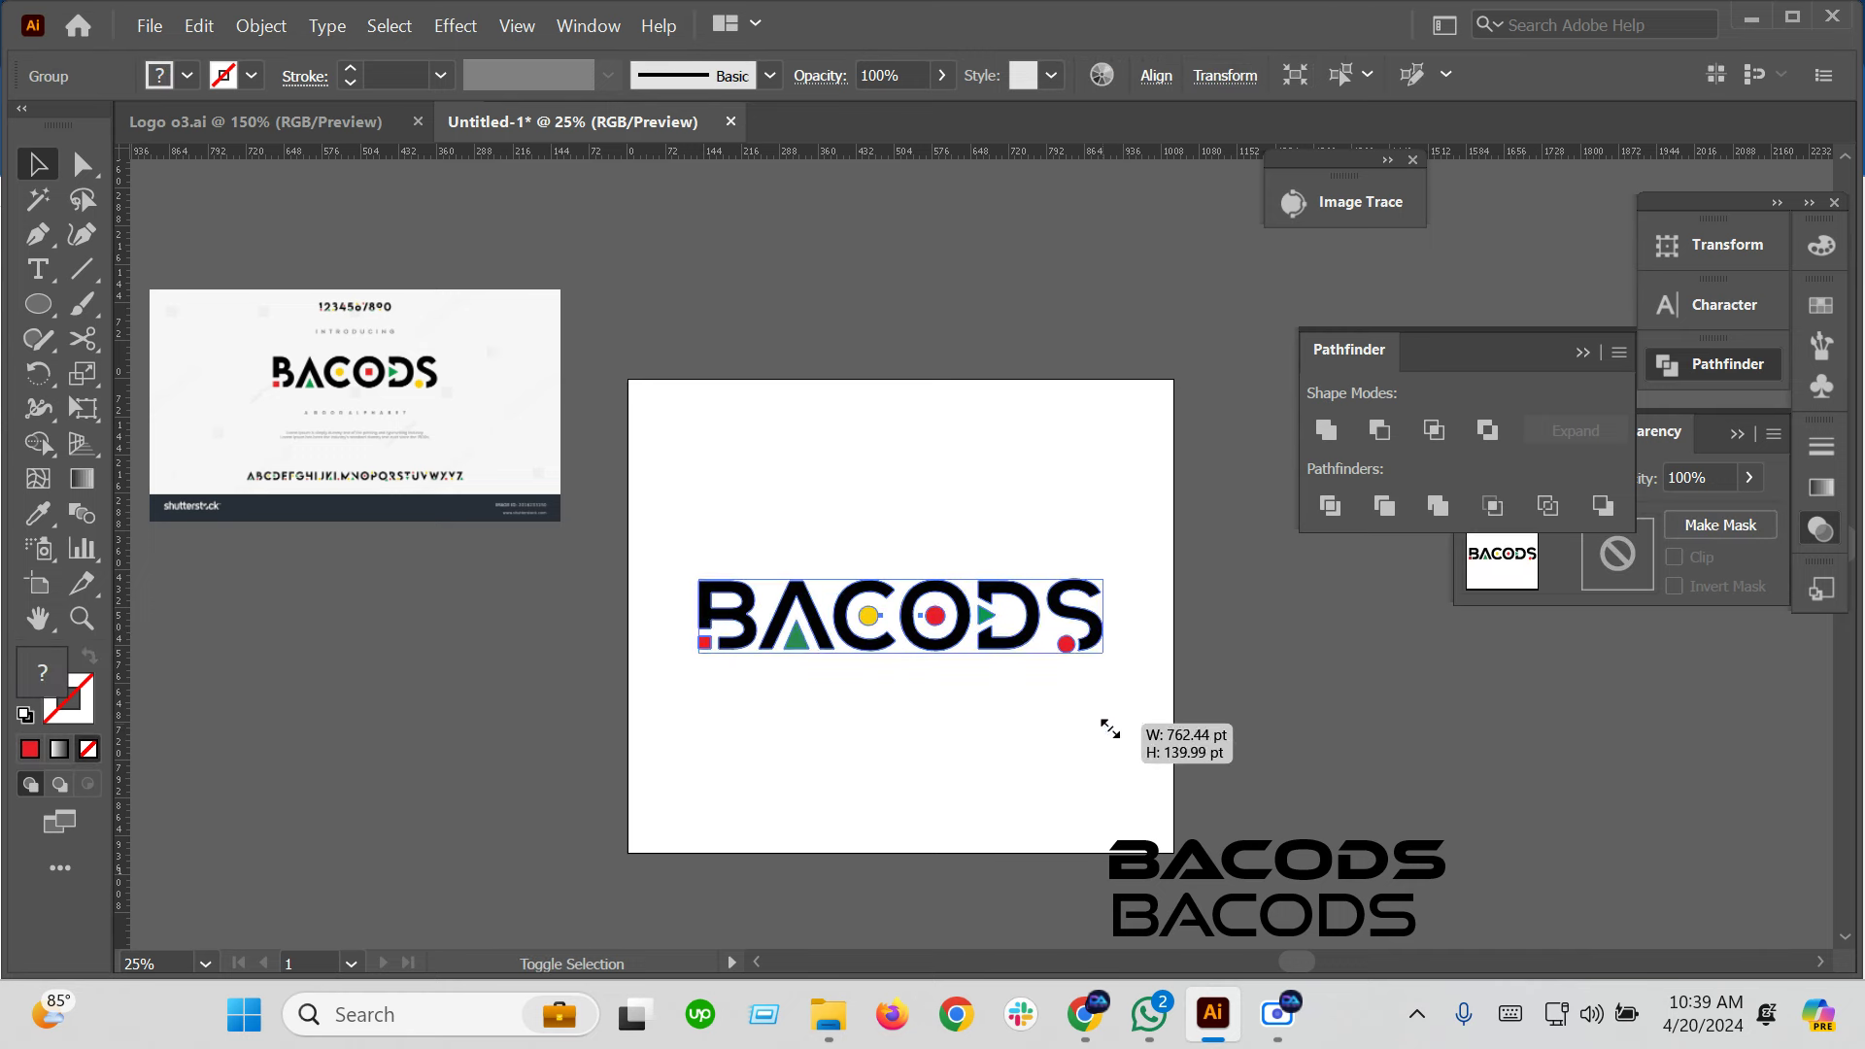
click(909, 860)
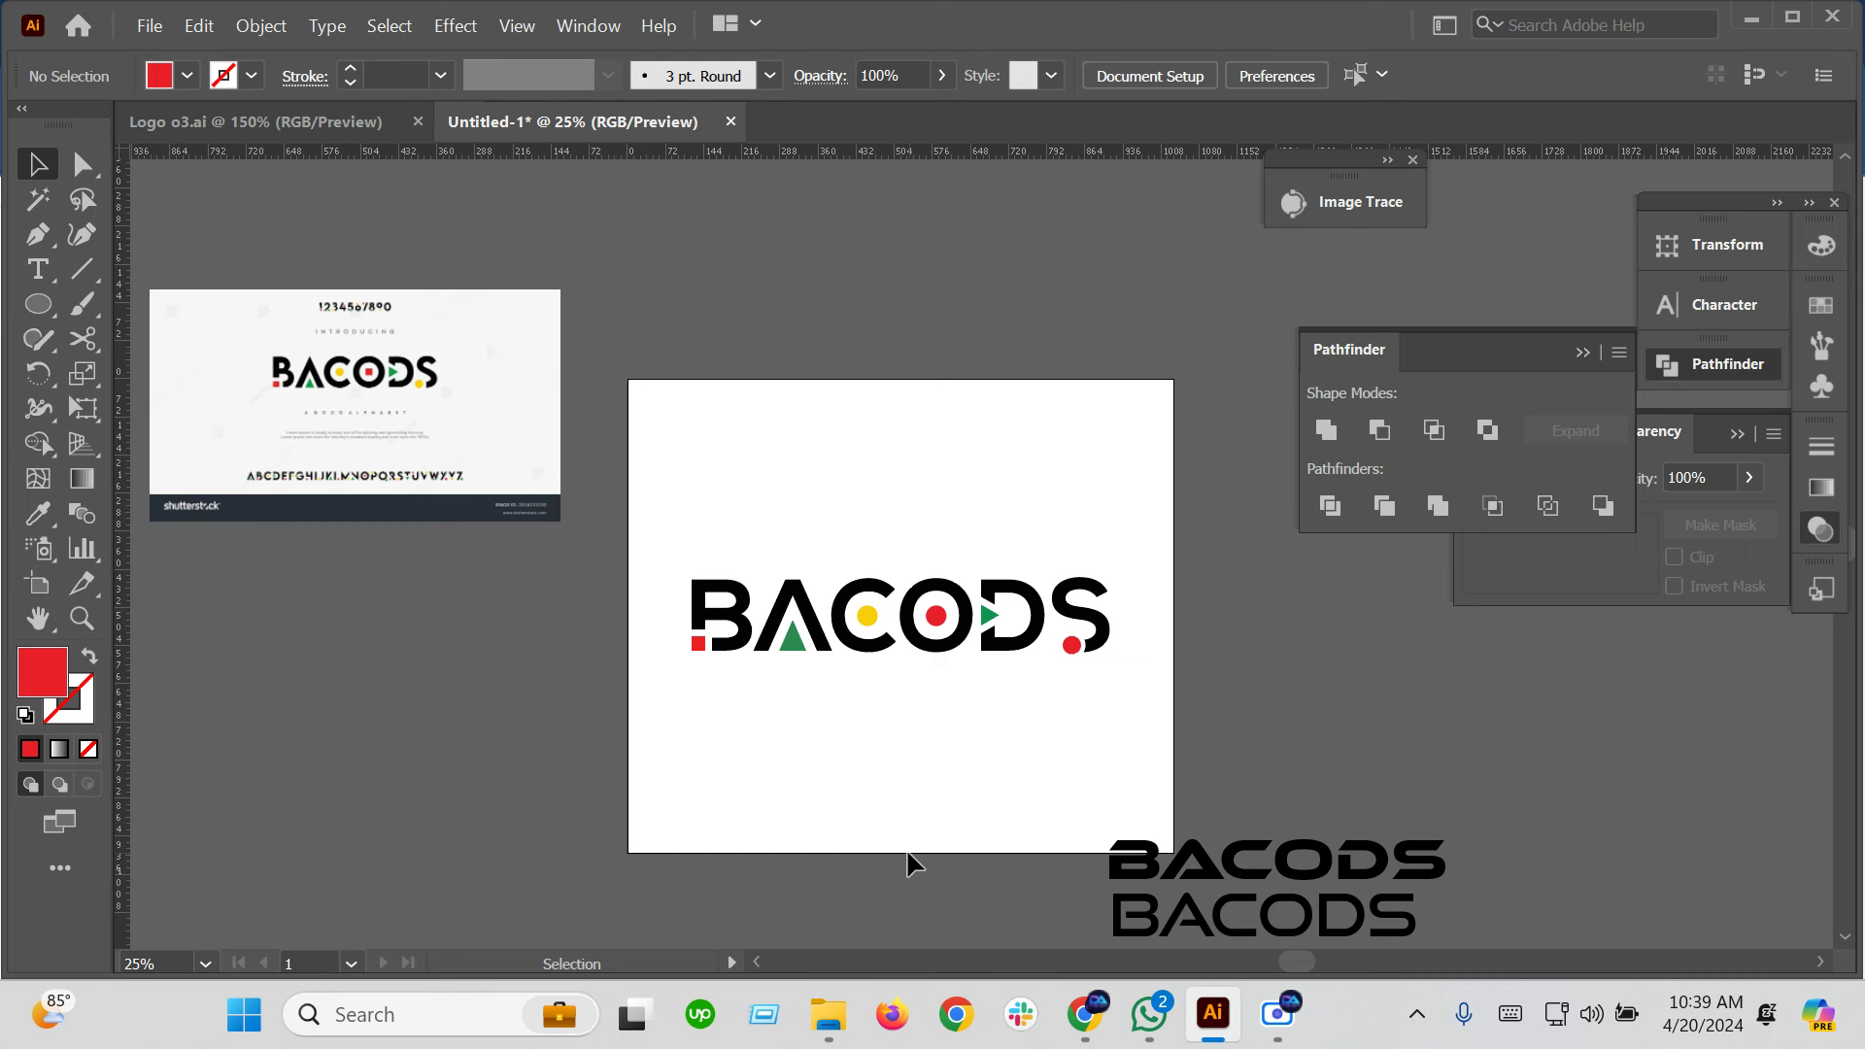
key(ctrl)
key(ctrl+z)
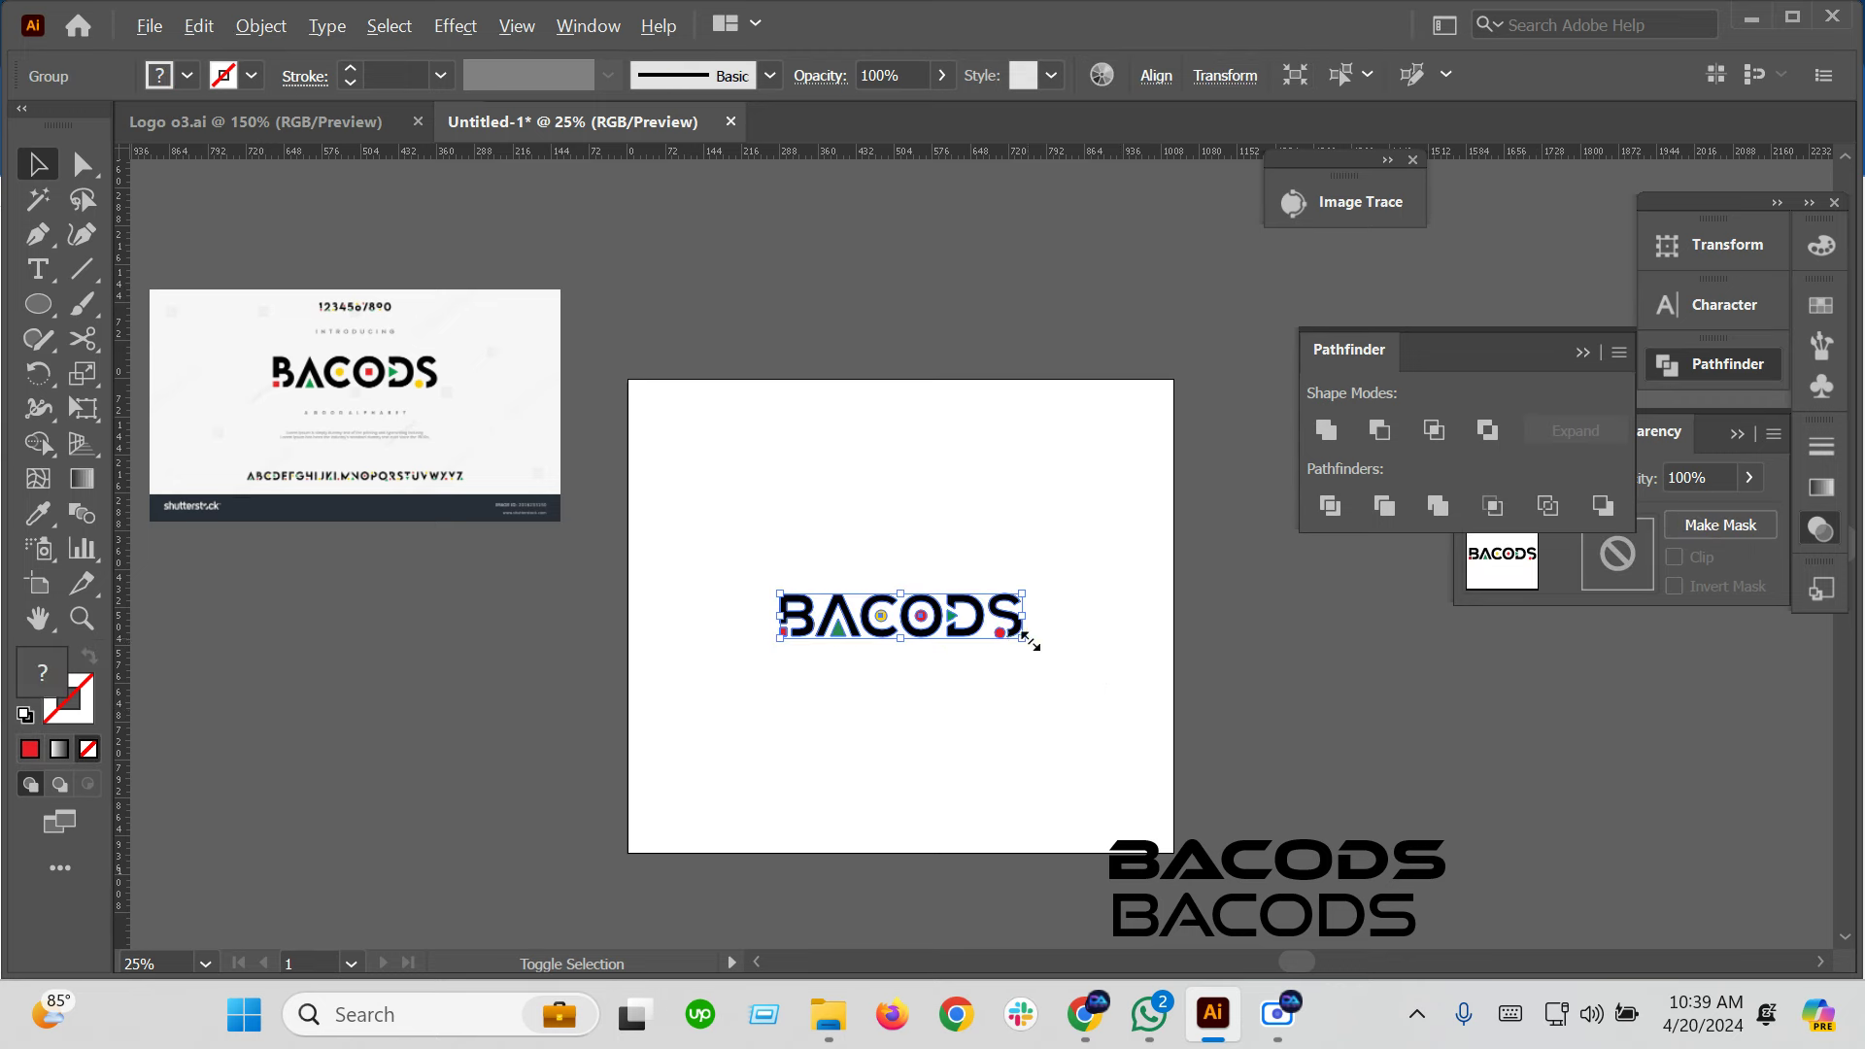
drag(1014, 644, 1007, 635)
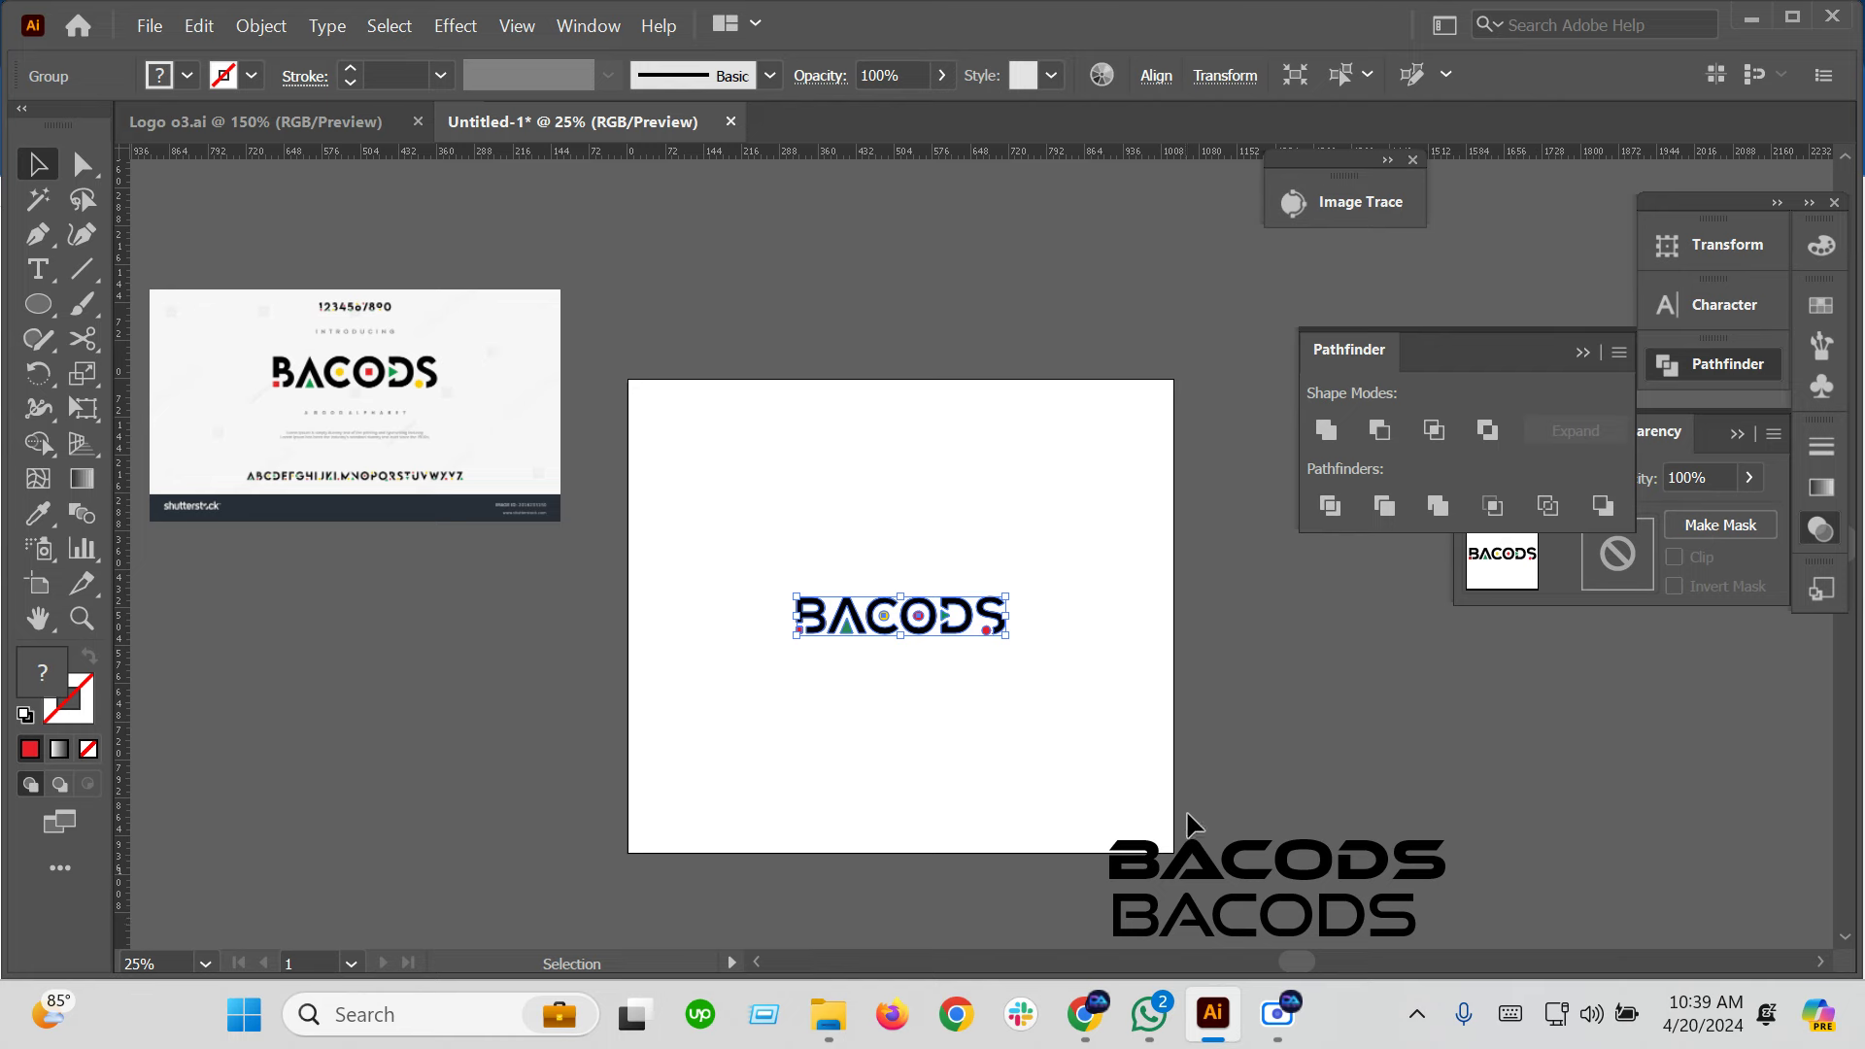
drag(1276, 928, 1409, 886)
Deselect the artwork, abandon Save, and start an Export As to the Desktop
click(1049, 704)
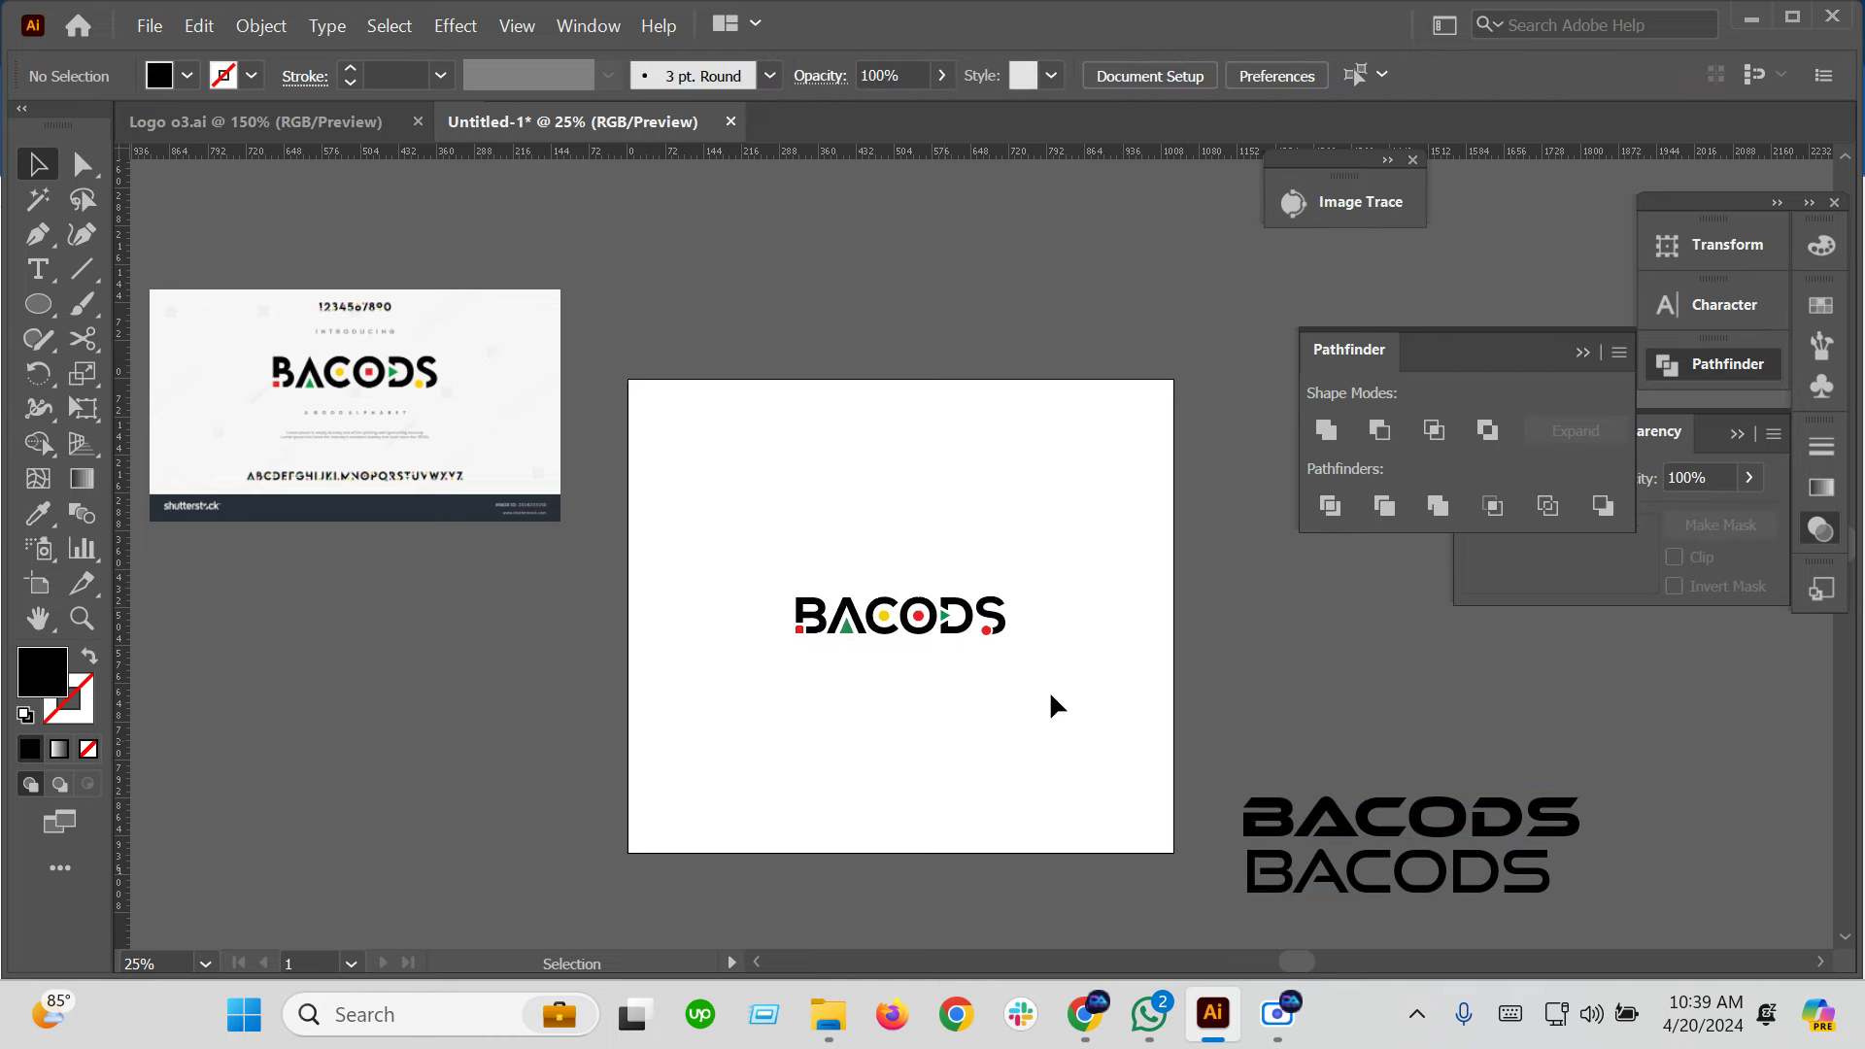
key(ctrl+s)
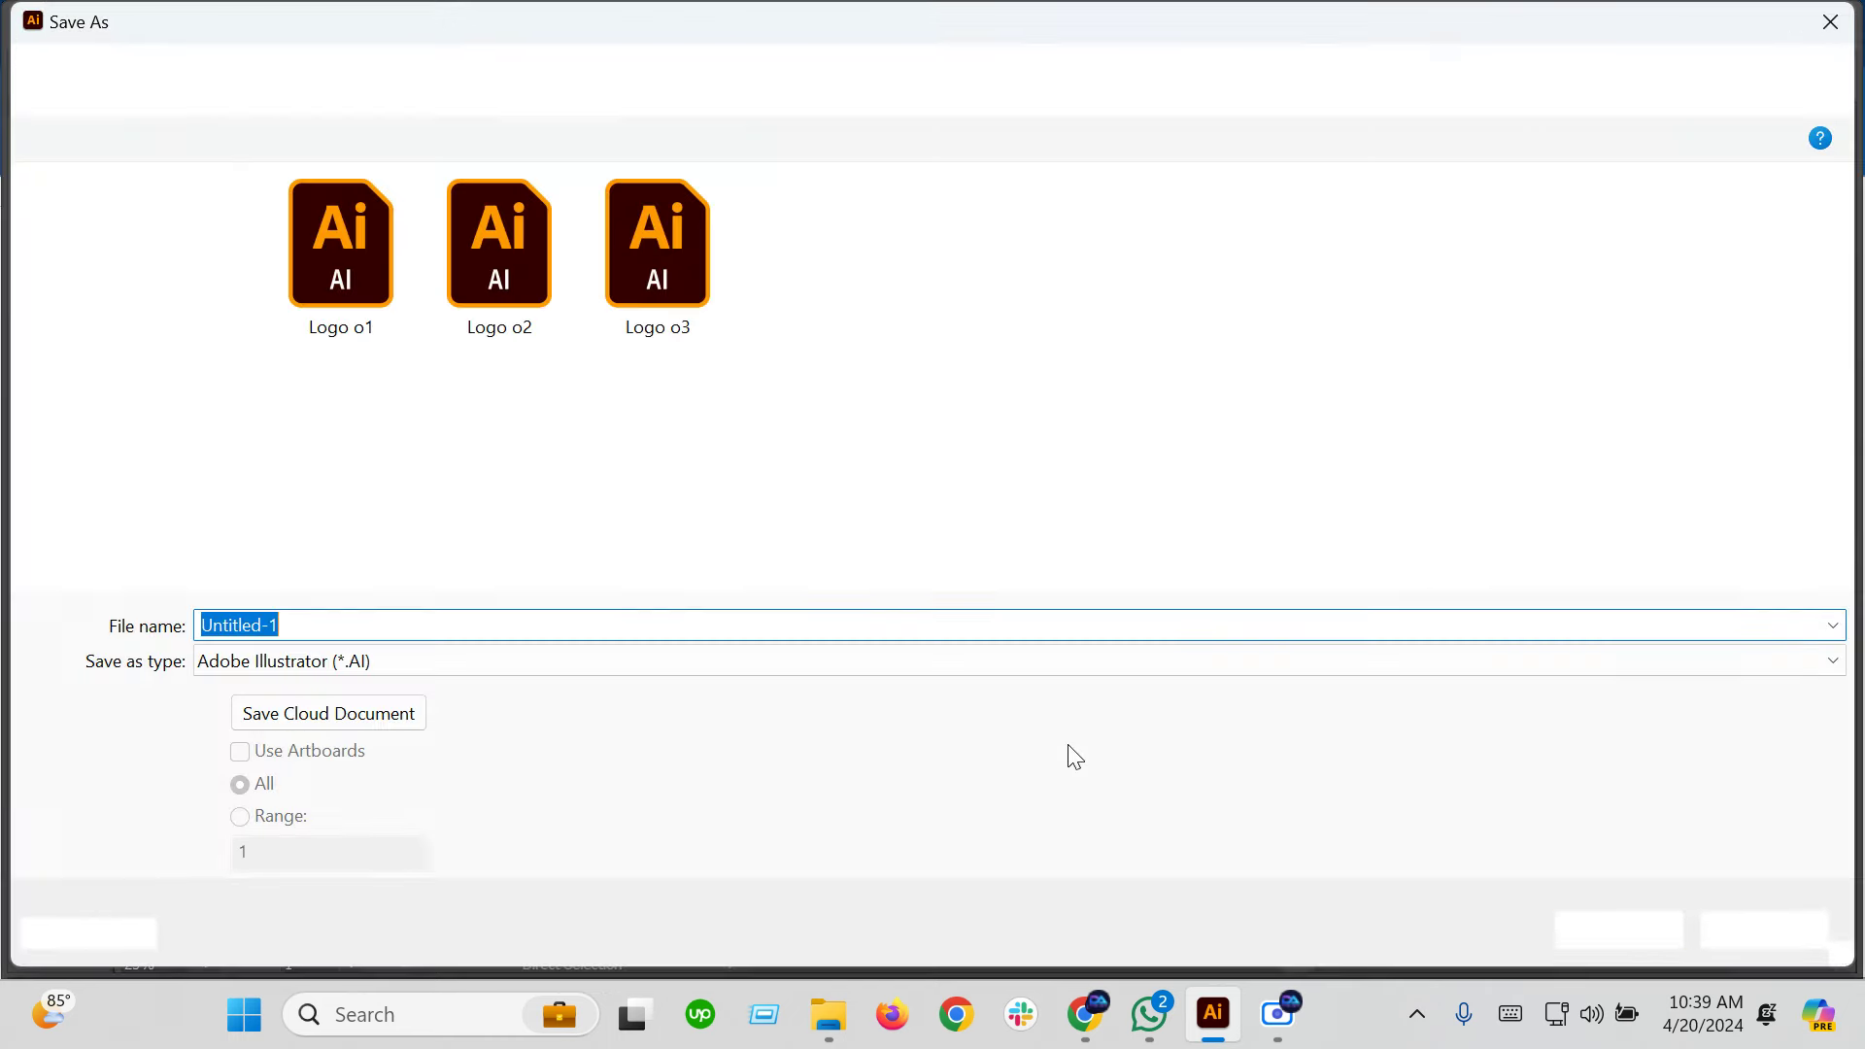
click(1807, 938)
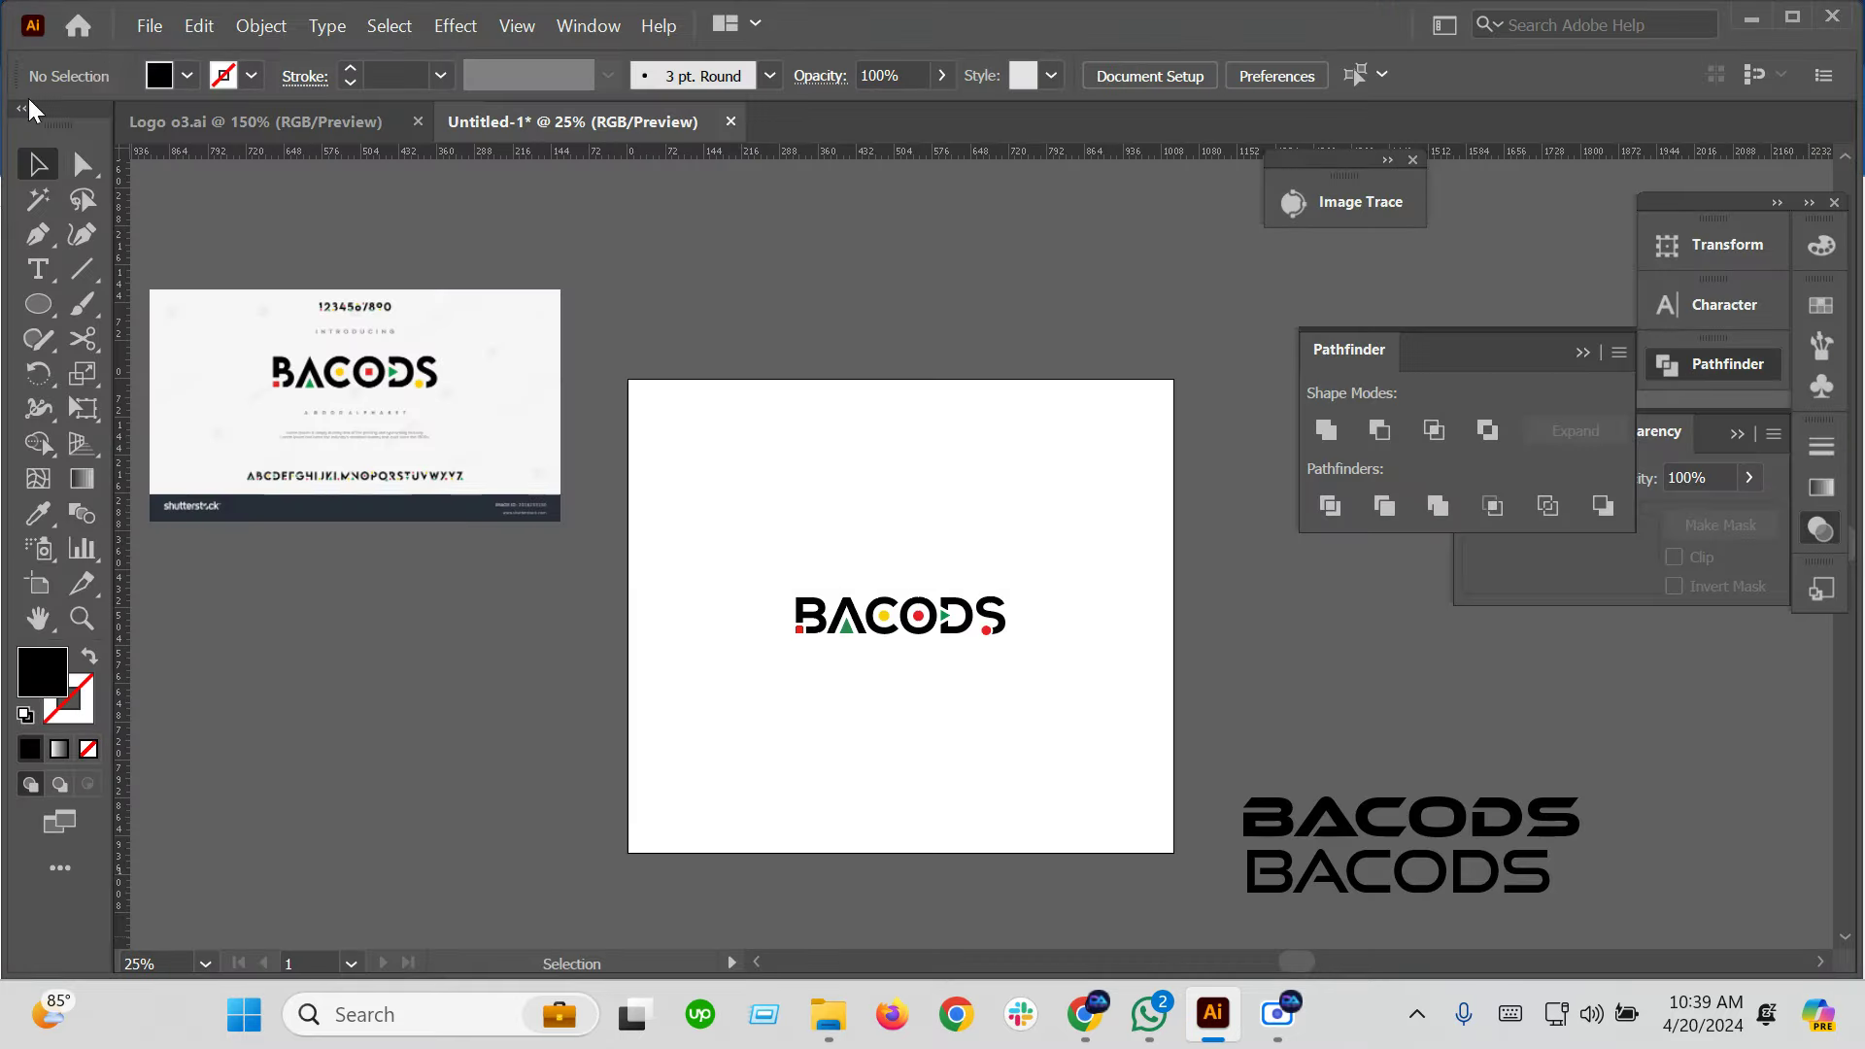
click(149, 26)
mouse_move(206, 602)
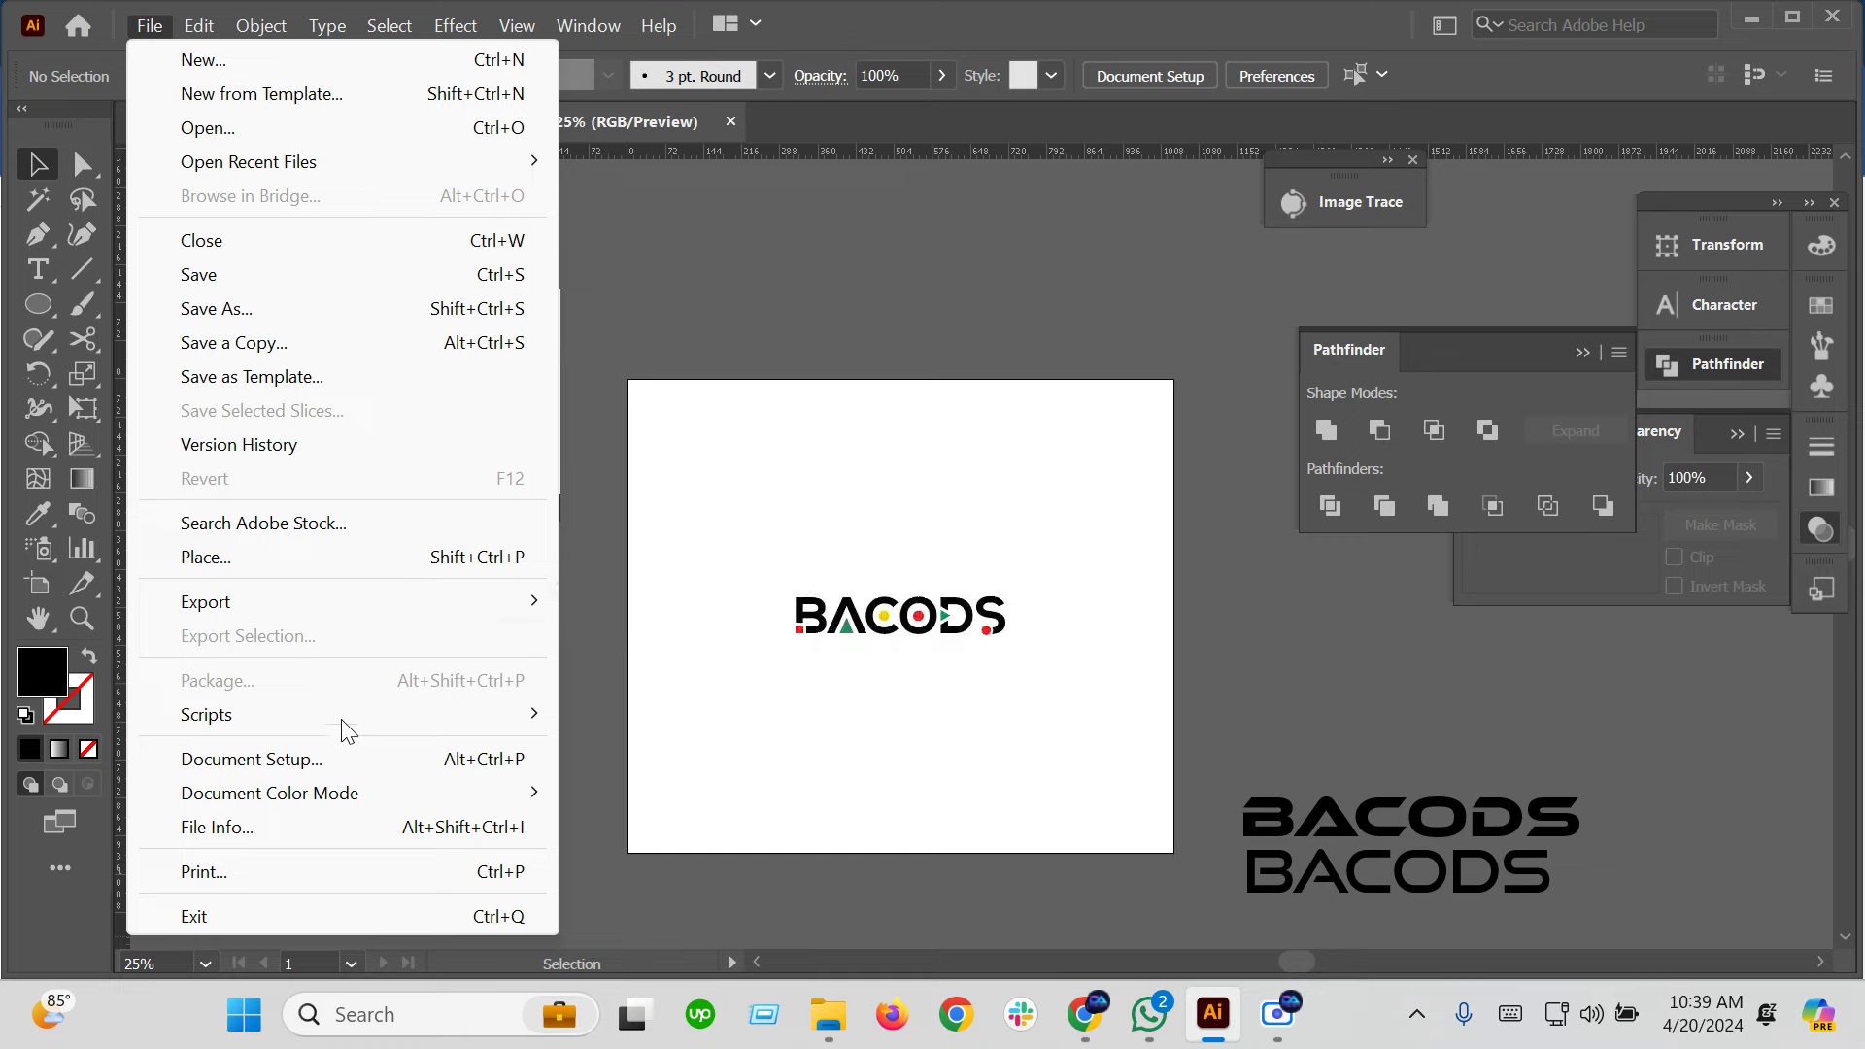
click(670, 636)
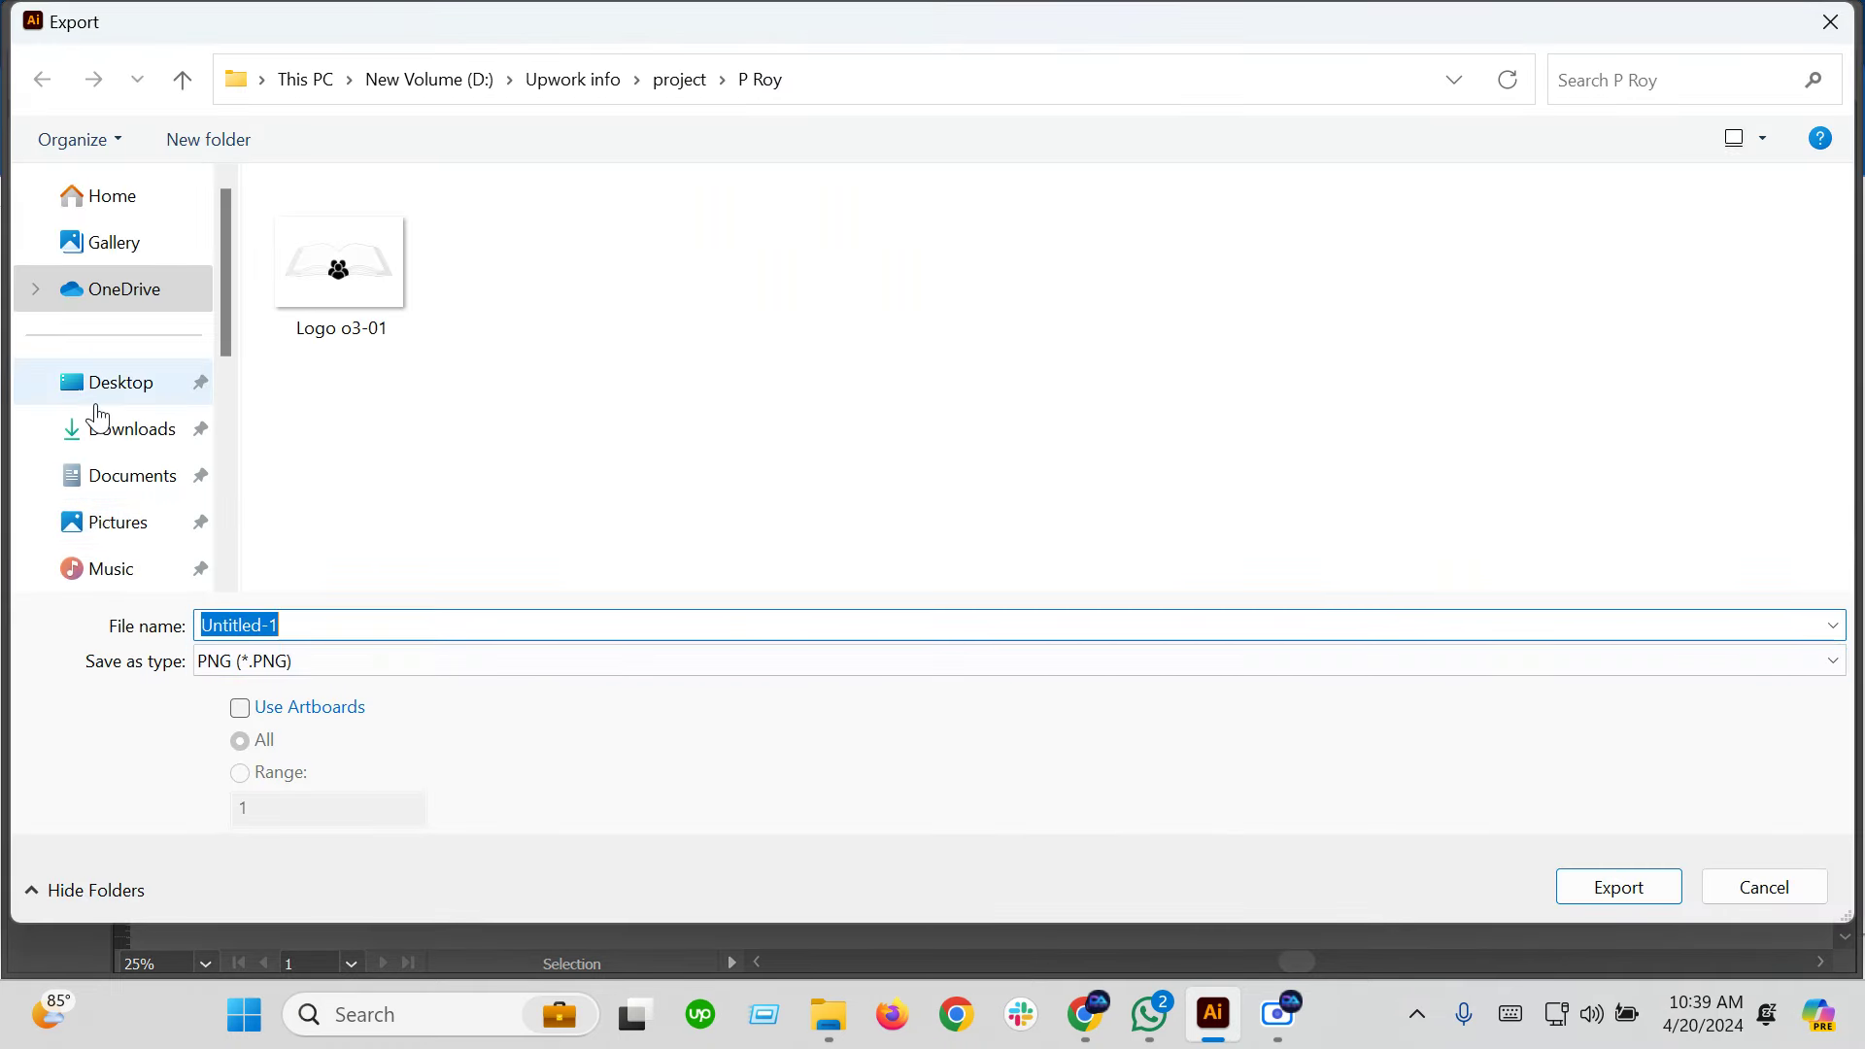
click(120, 382)
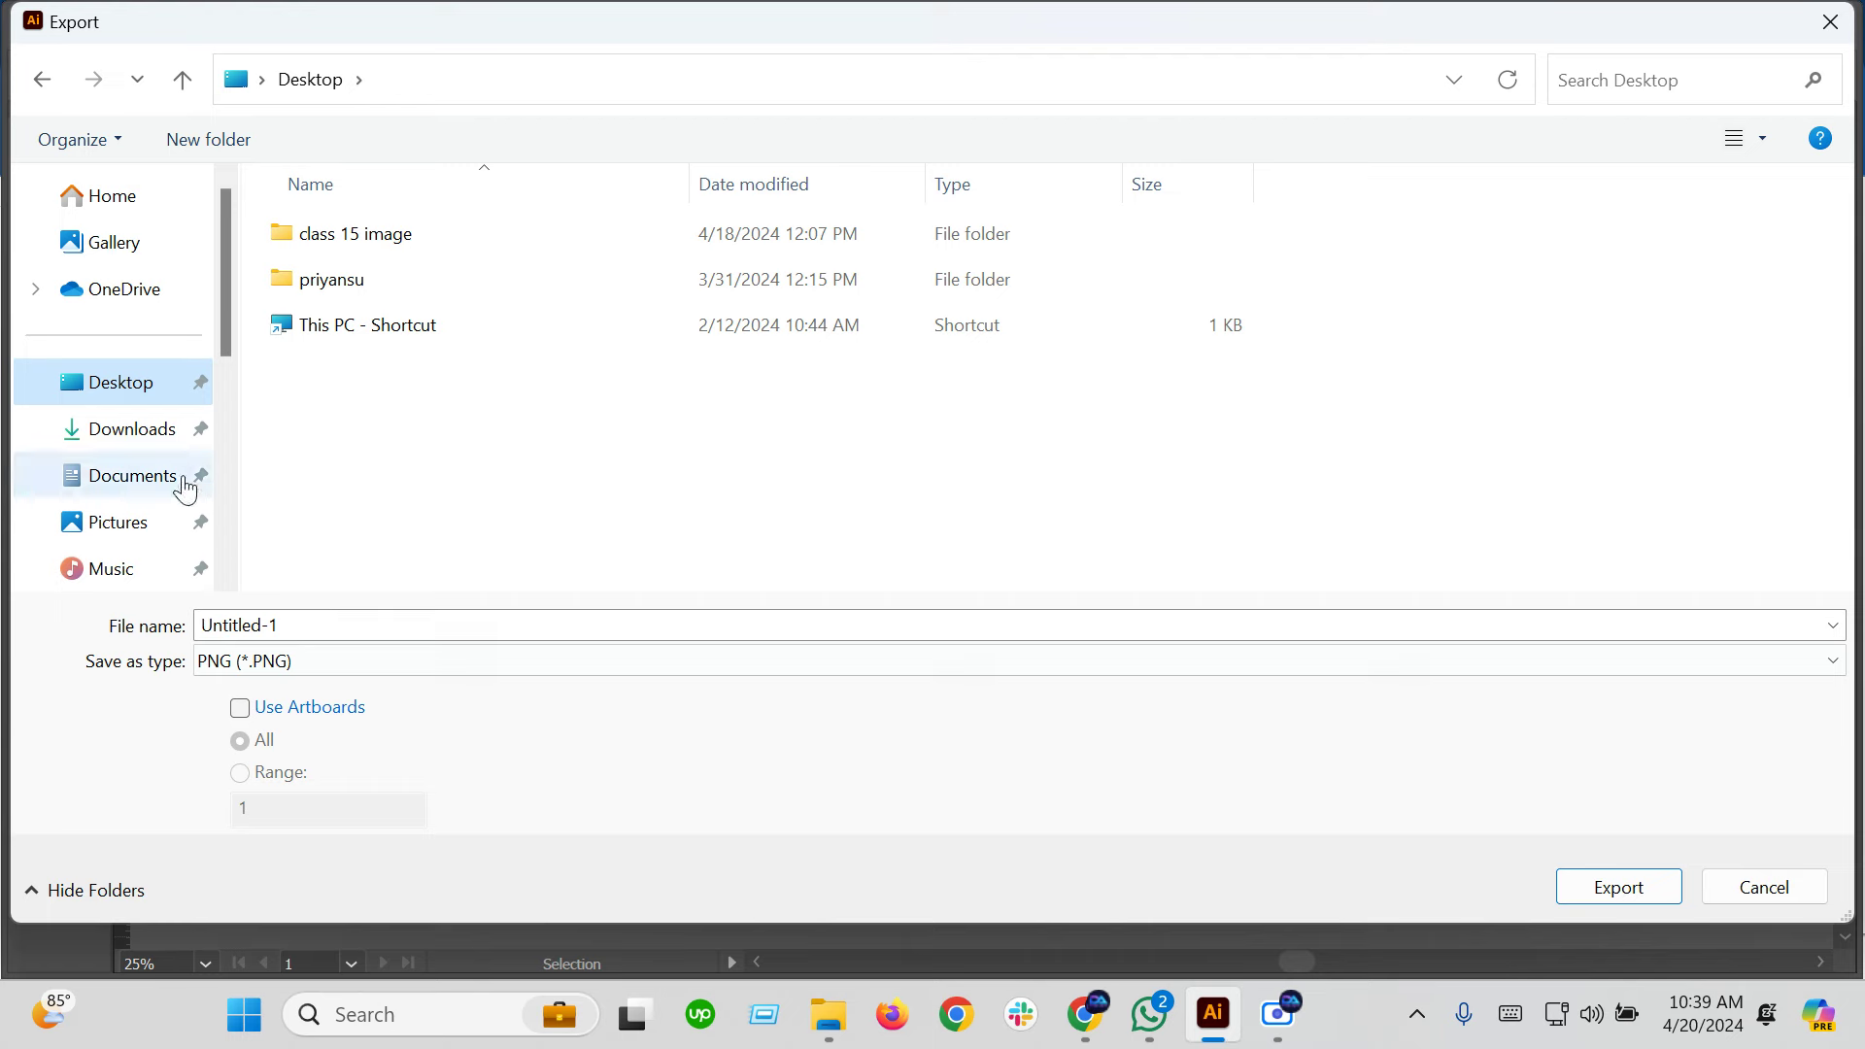
Export the artboard only, as a JPEG file
click(276, 660)
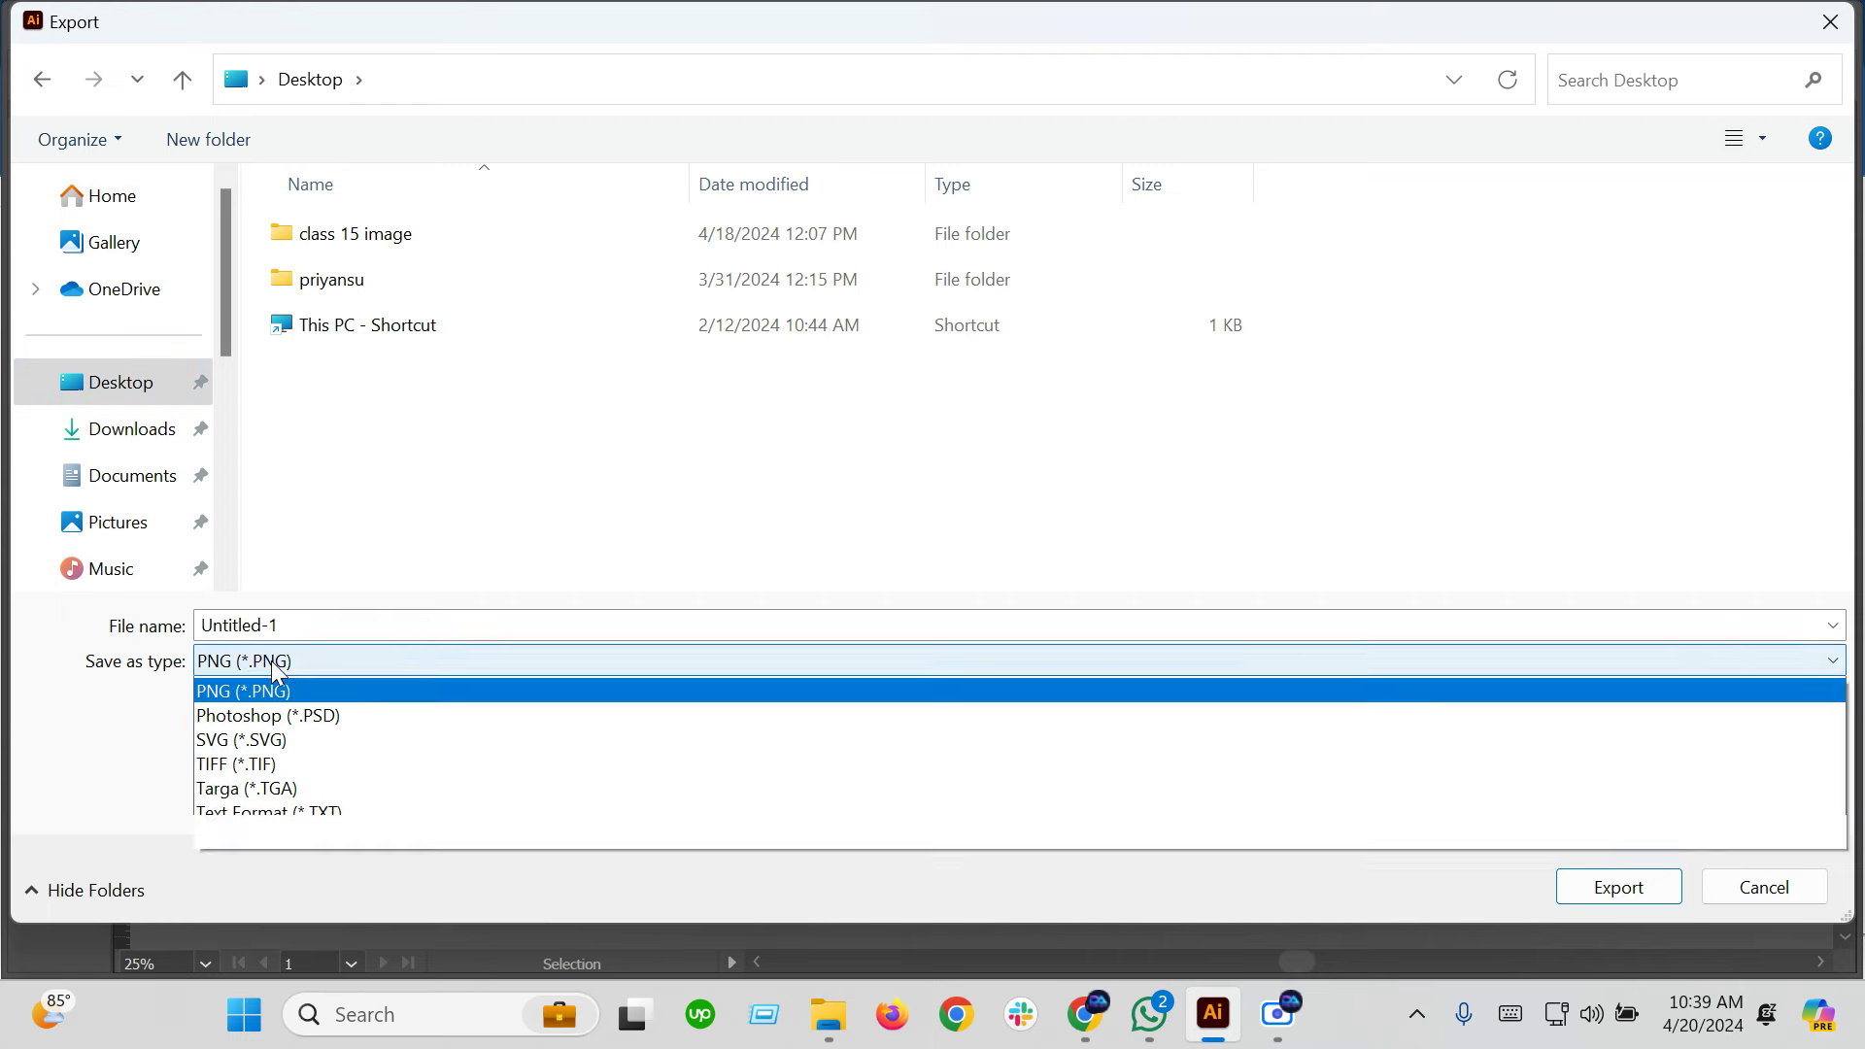
click(238, 829)
click(295, 710)
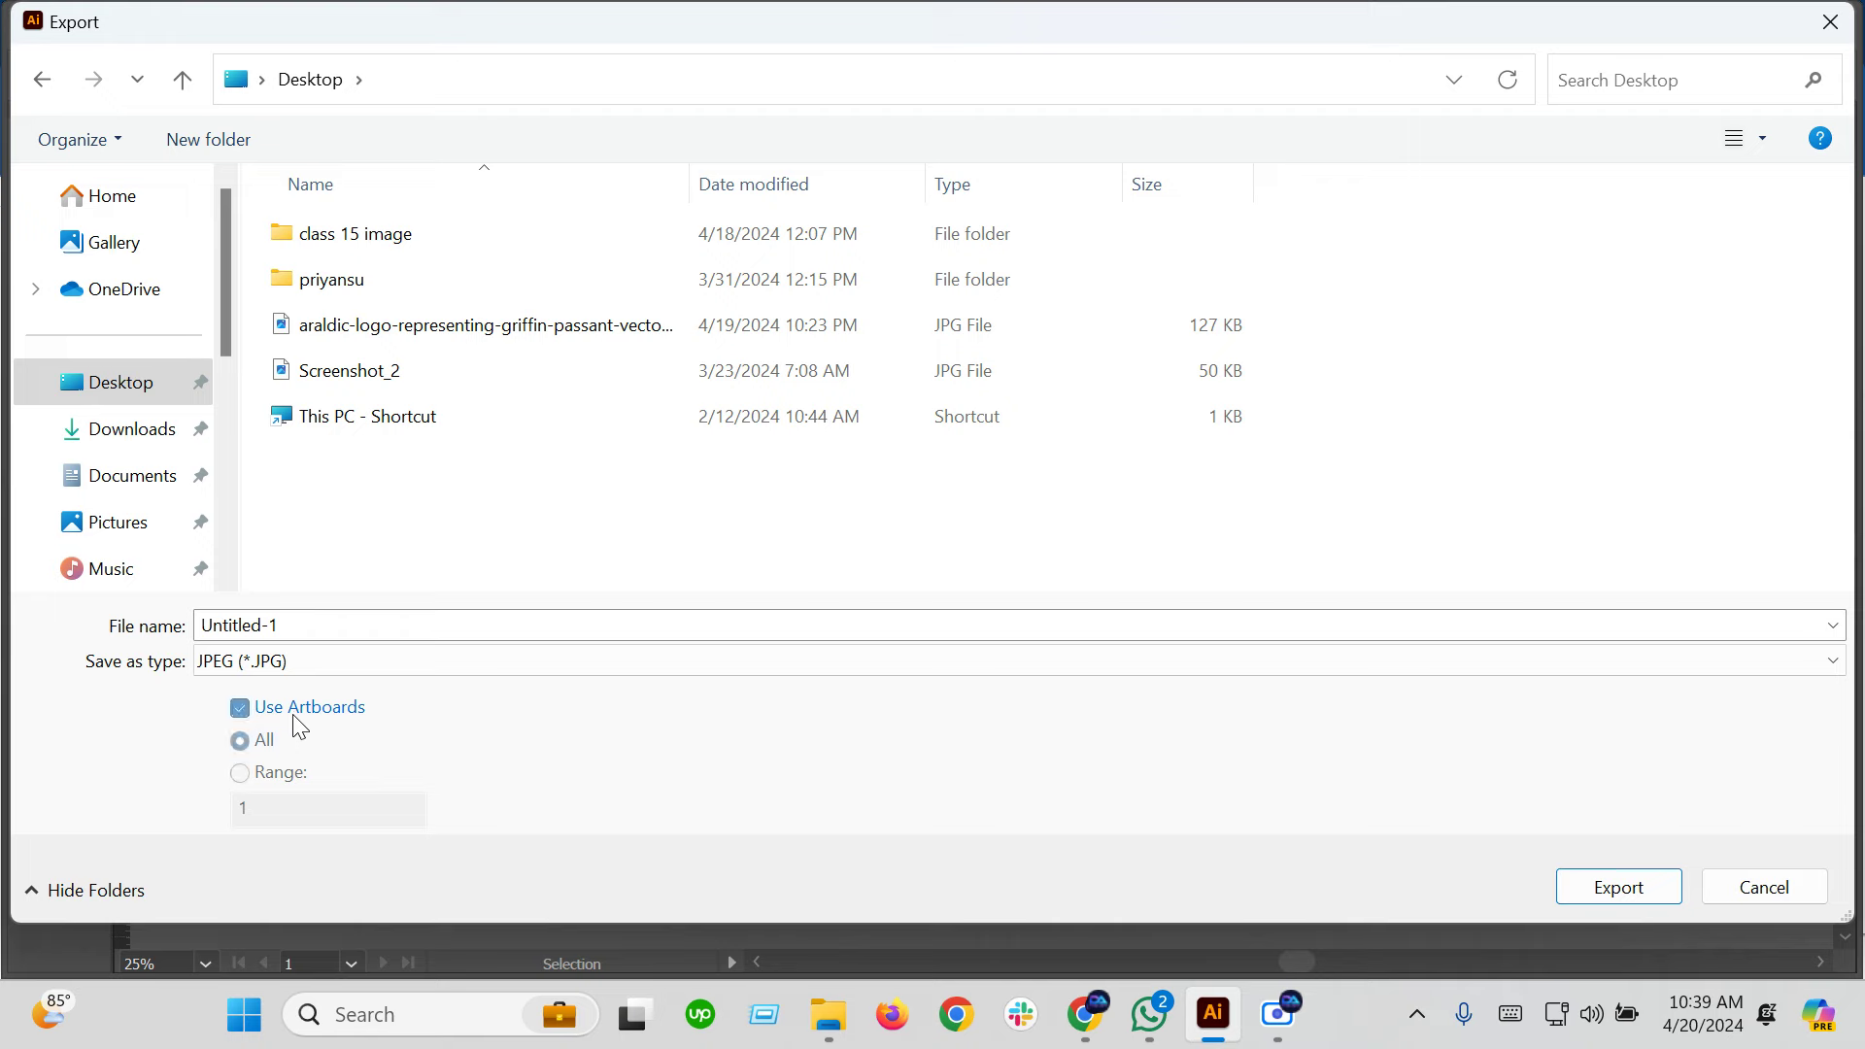
click(1617, 884)
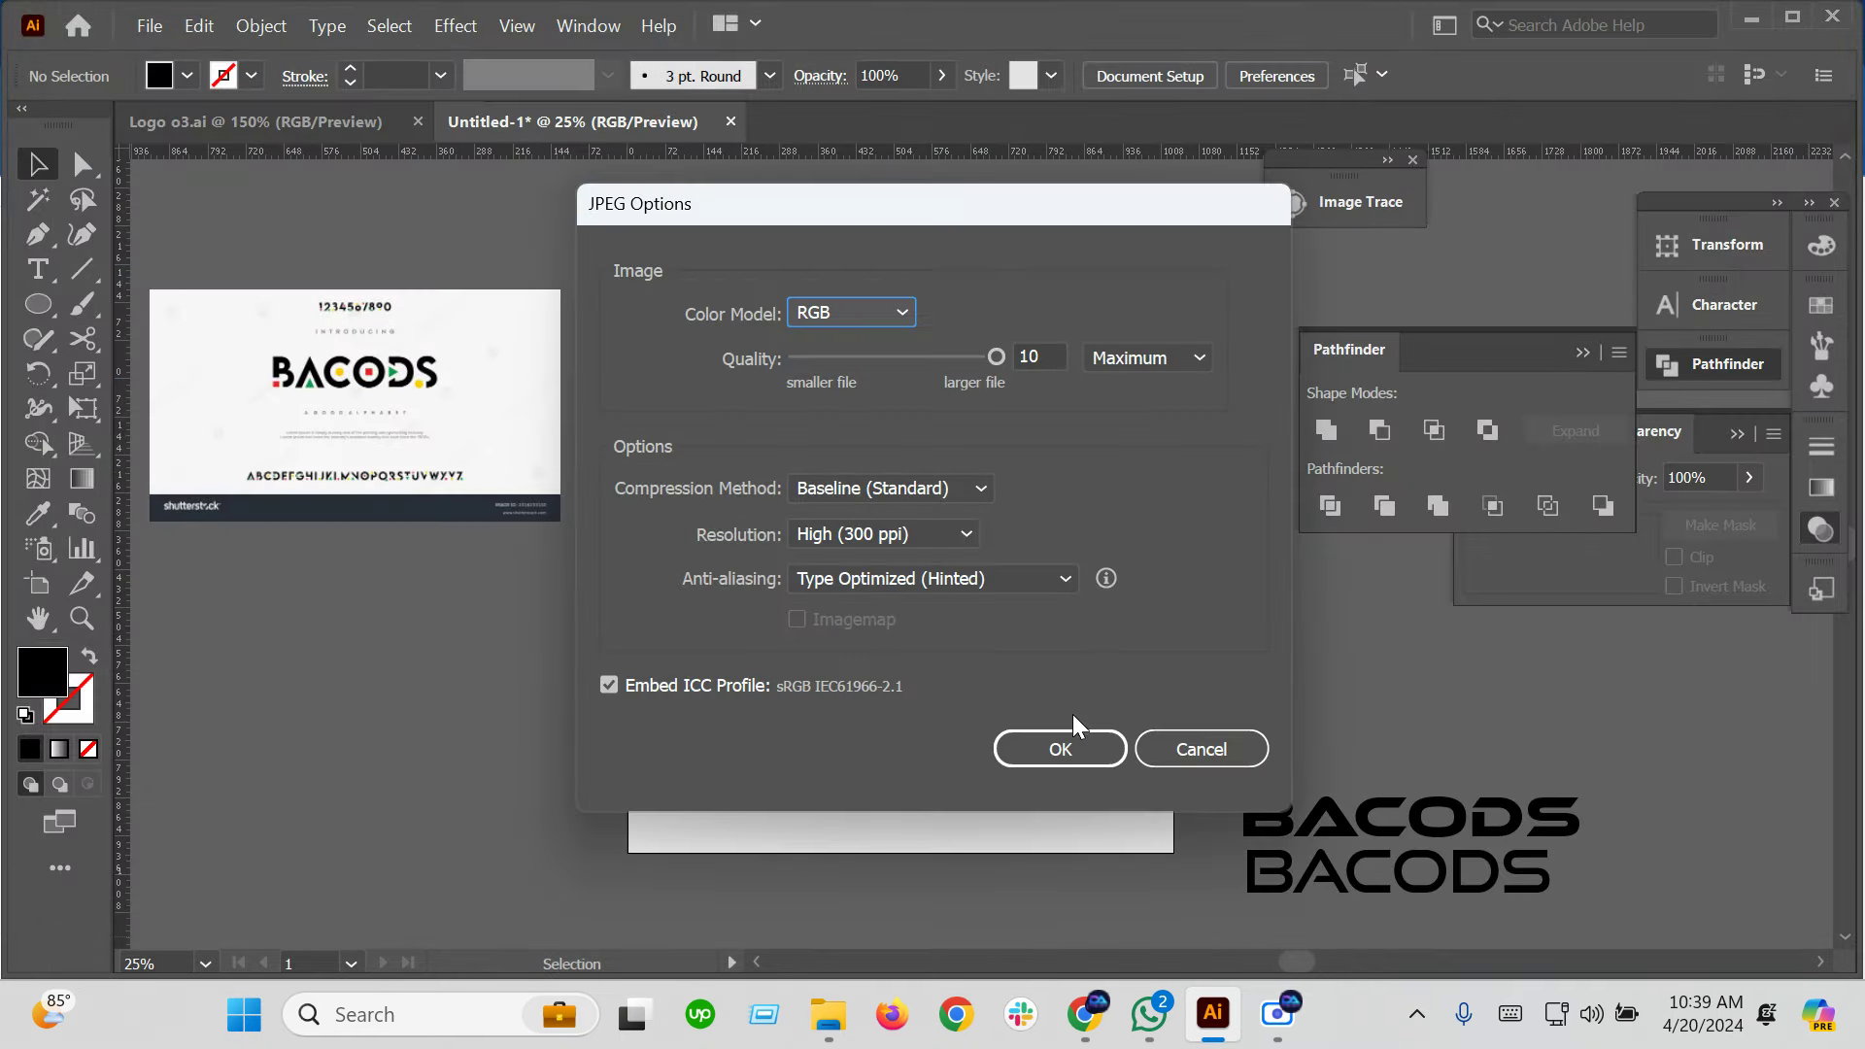
Set the JPEG resolution to Medium (150 ppi), confirm, and minimise Illustrator
click(1161, 364)
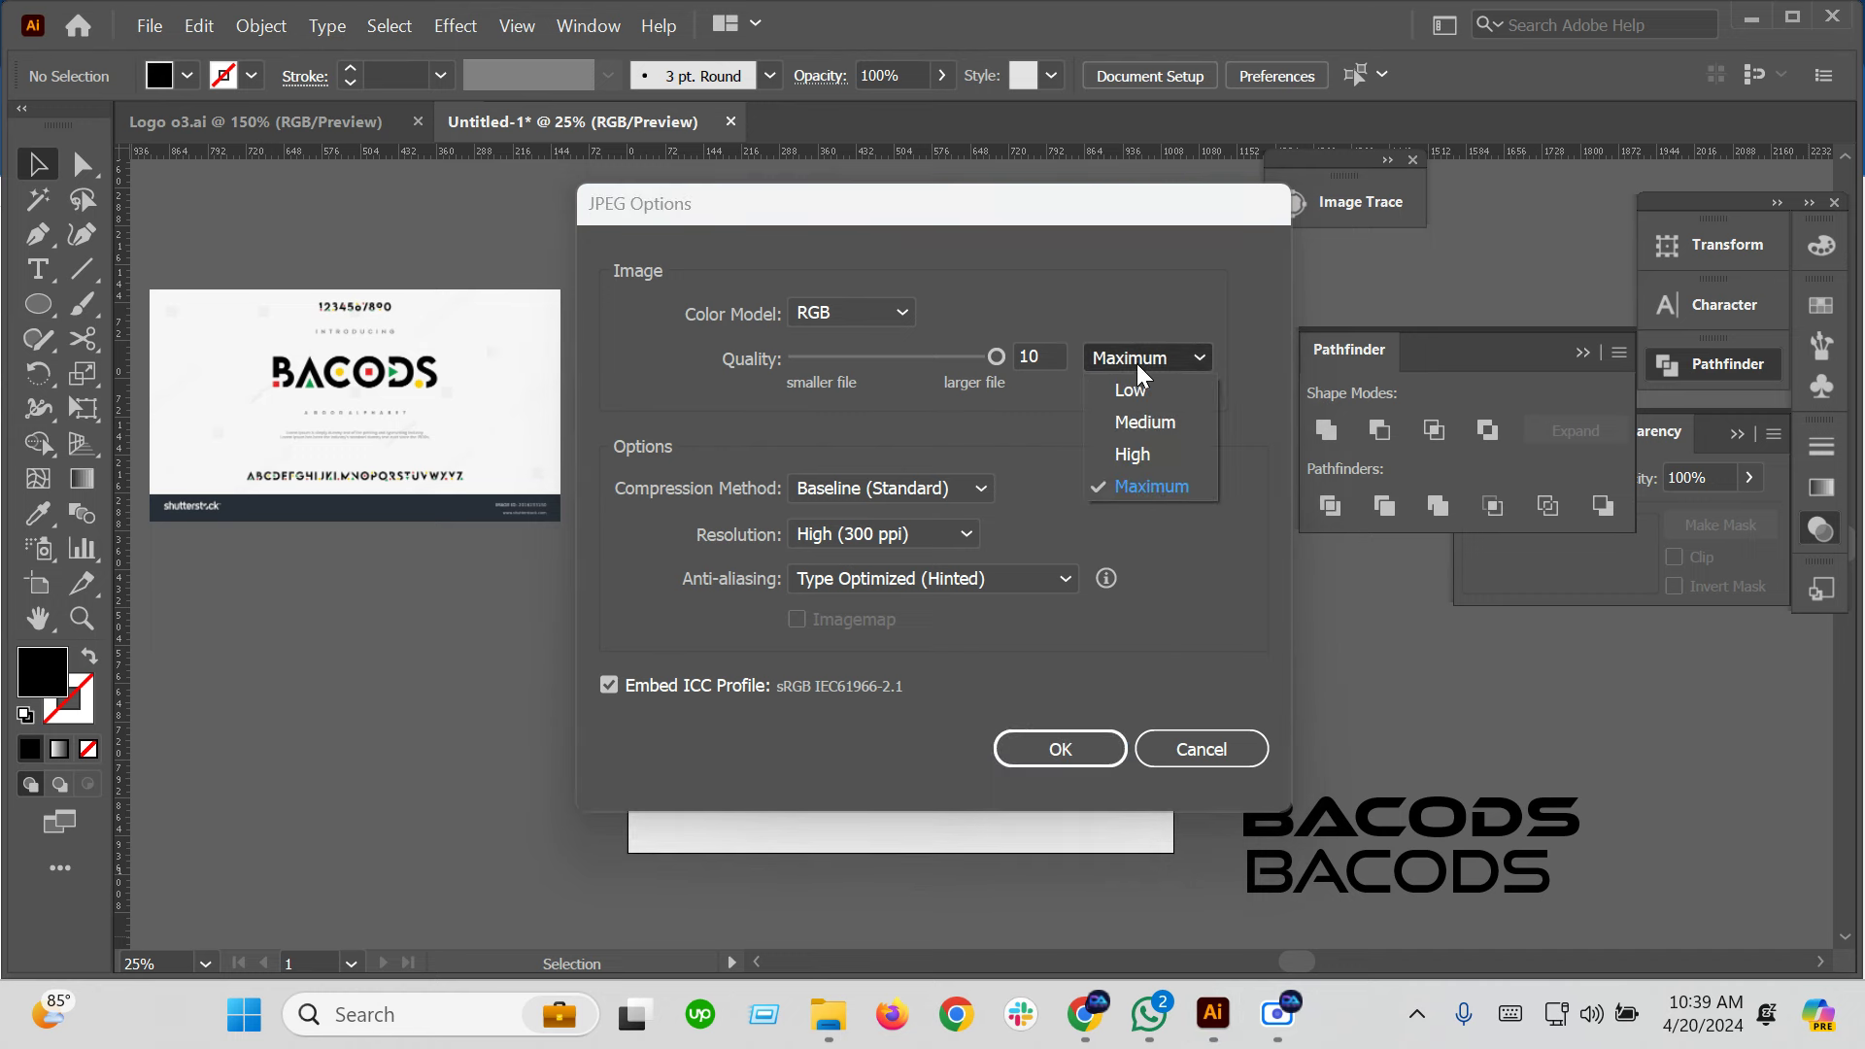
click(927, 549)
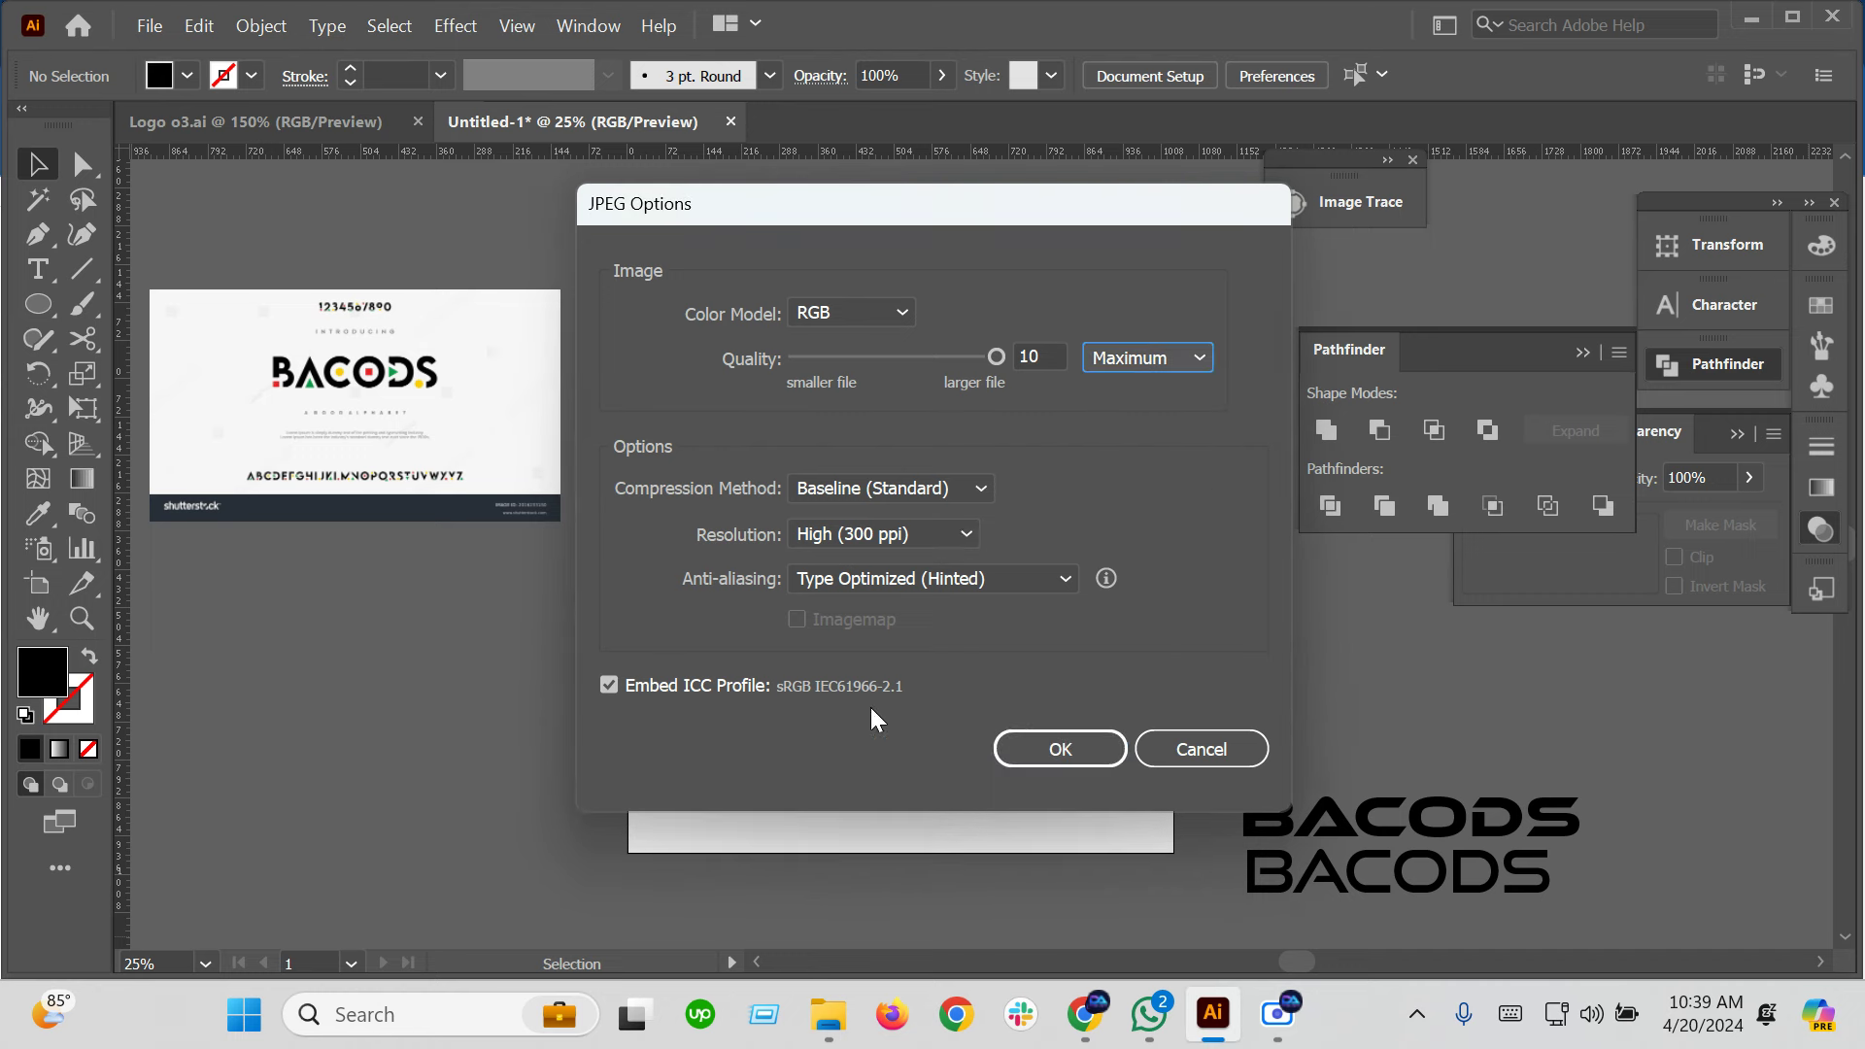
click(935, 544)
click(901, 693)
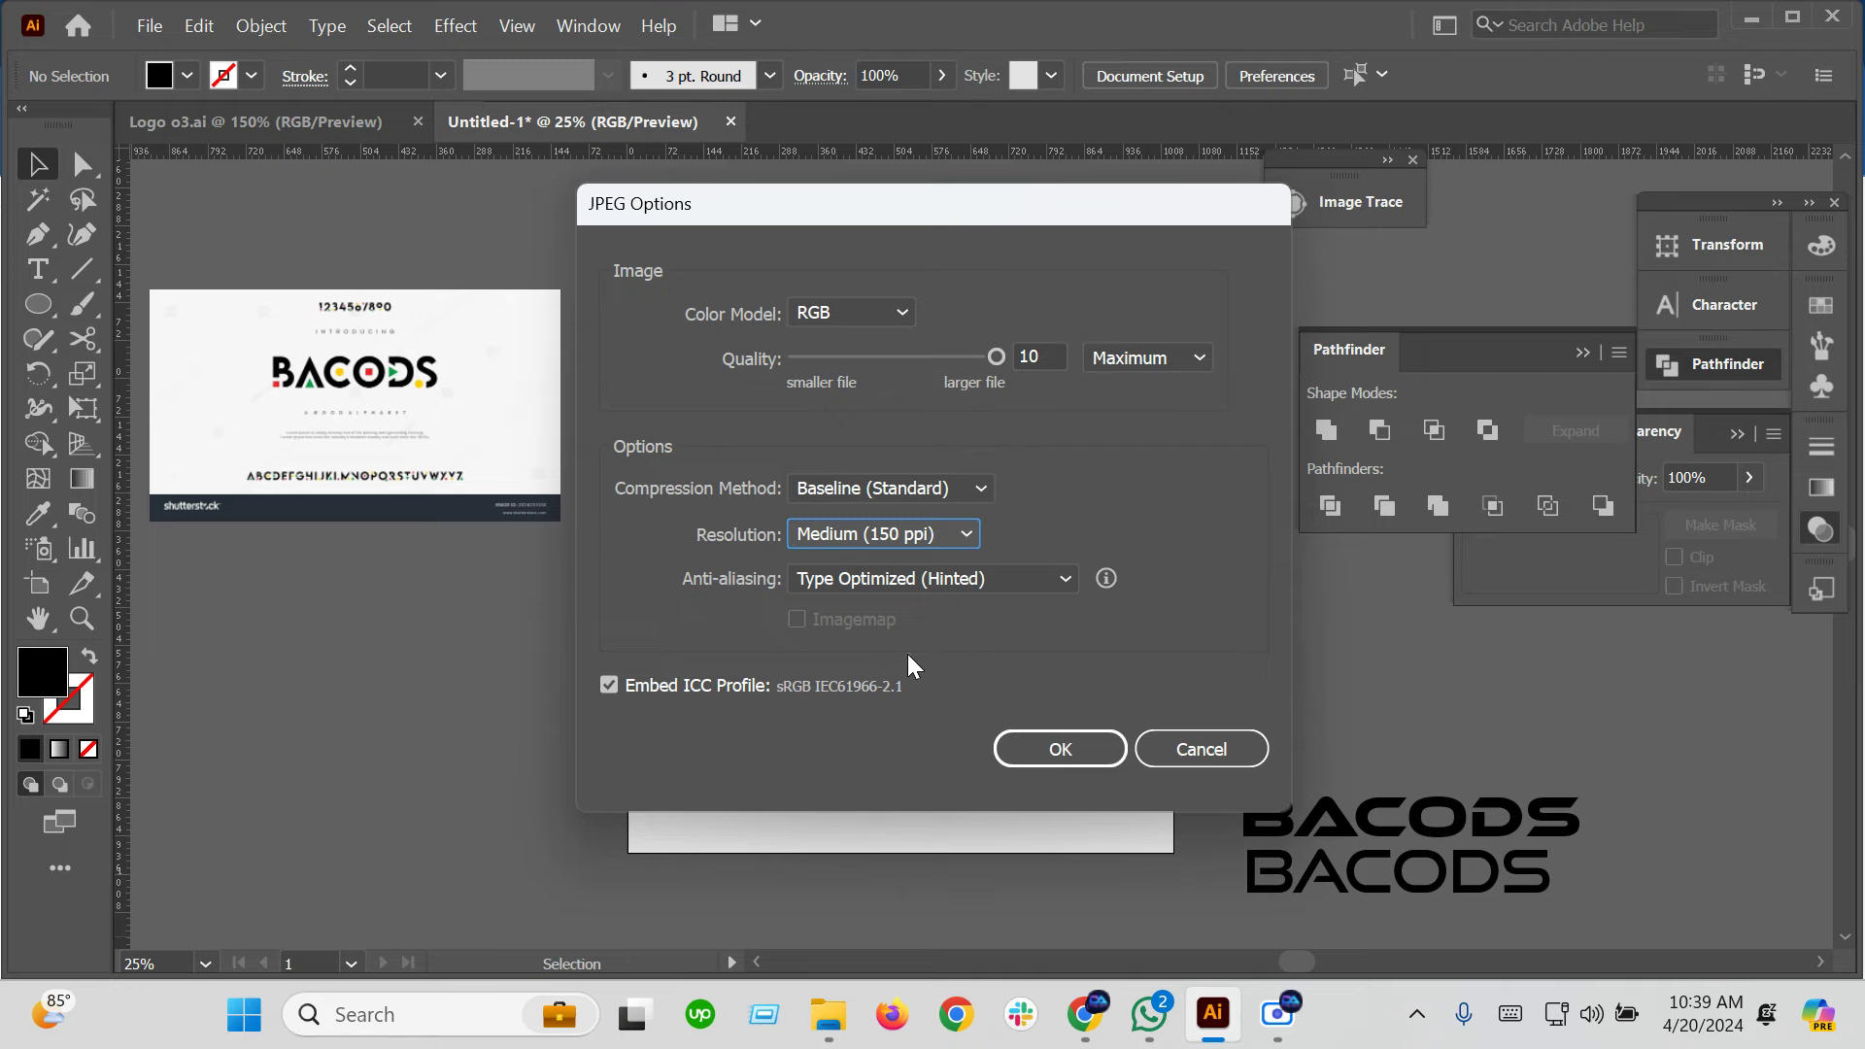
click(1059, 749)
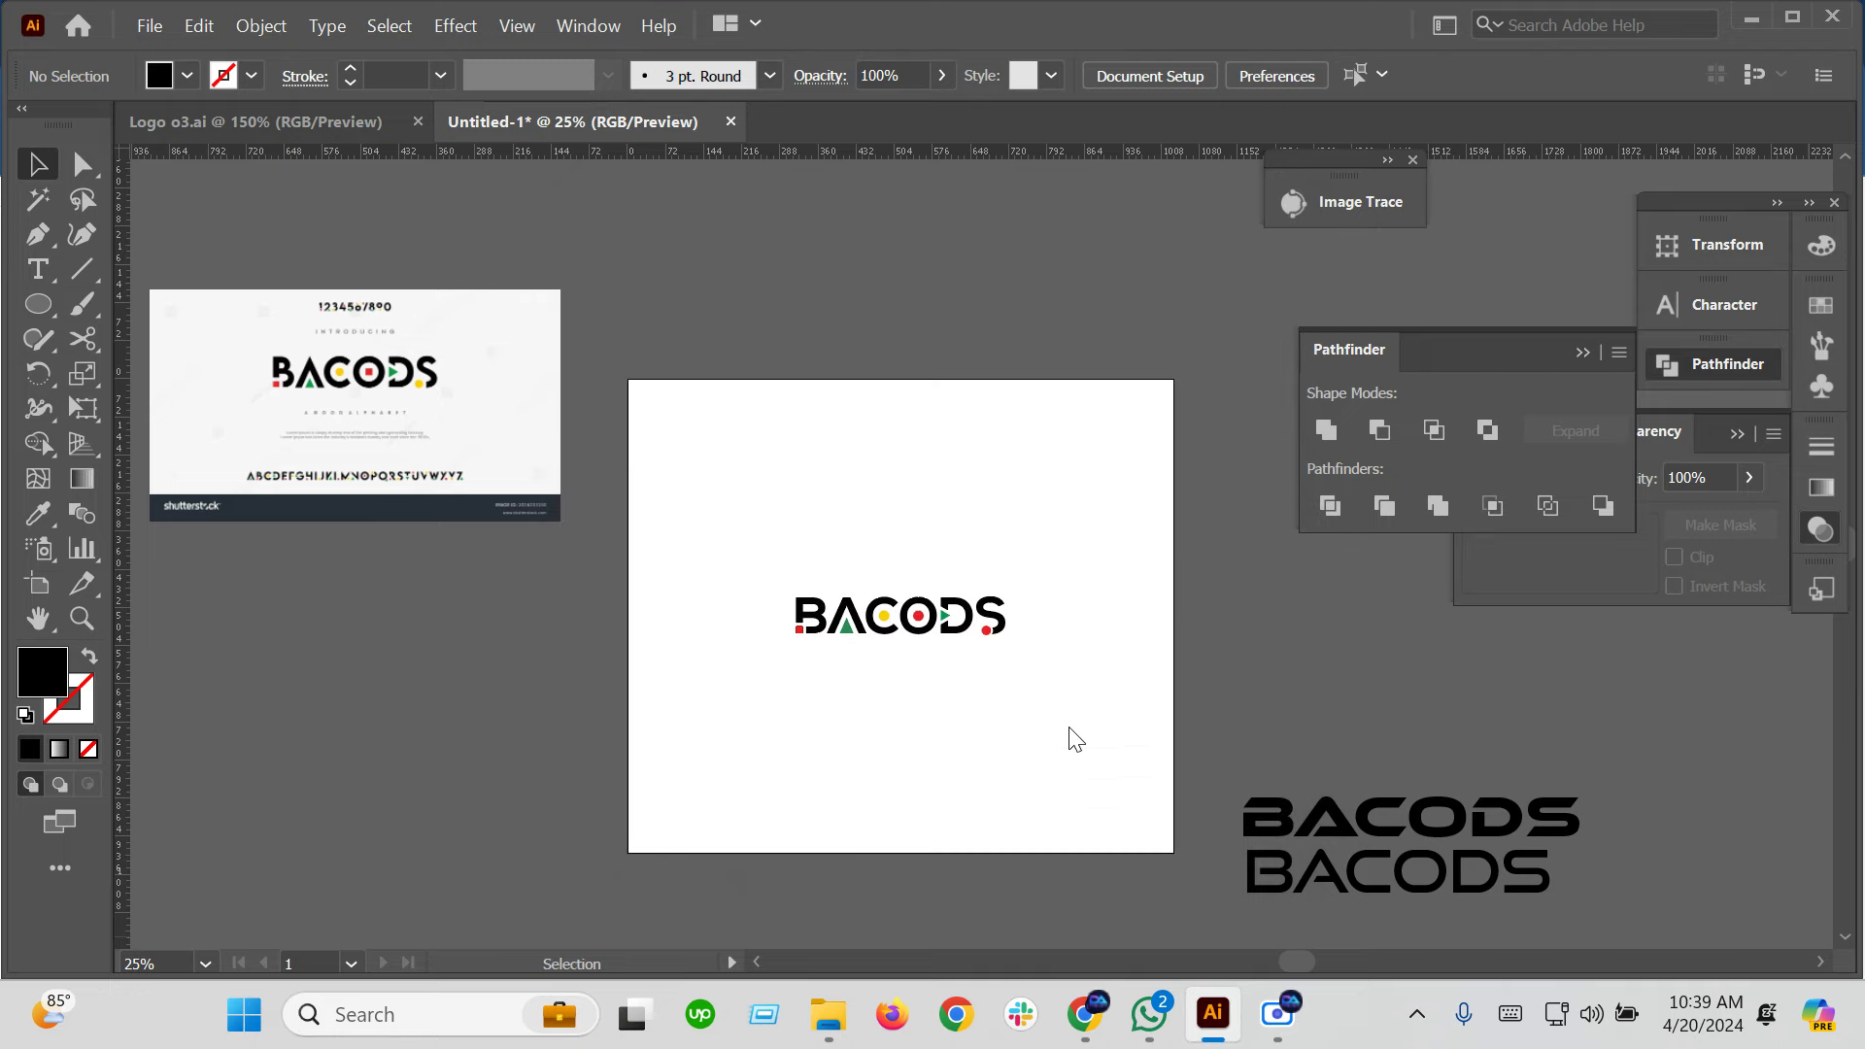
click(1752, 19)
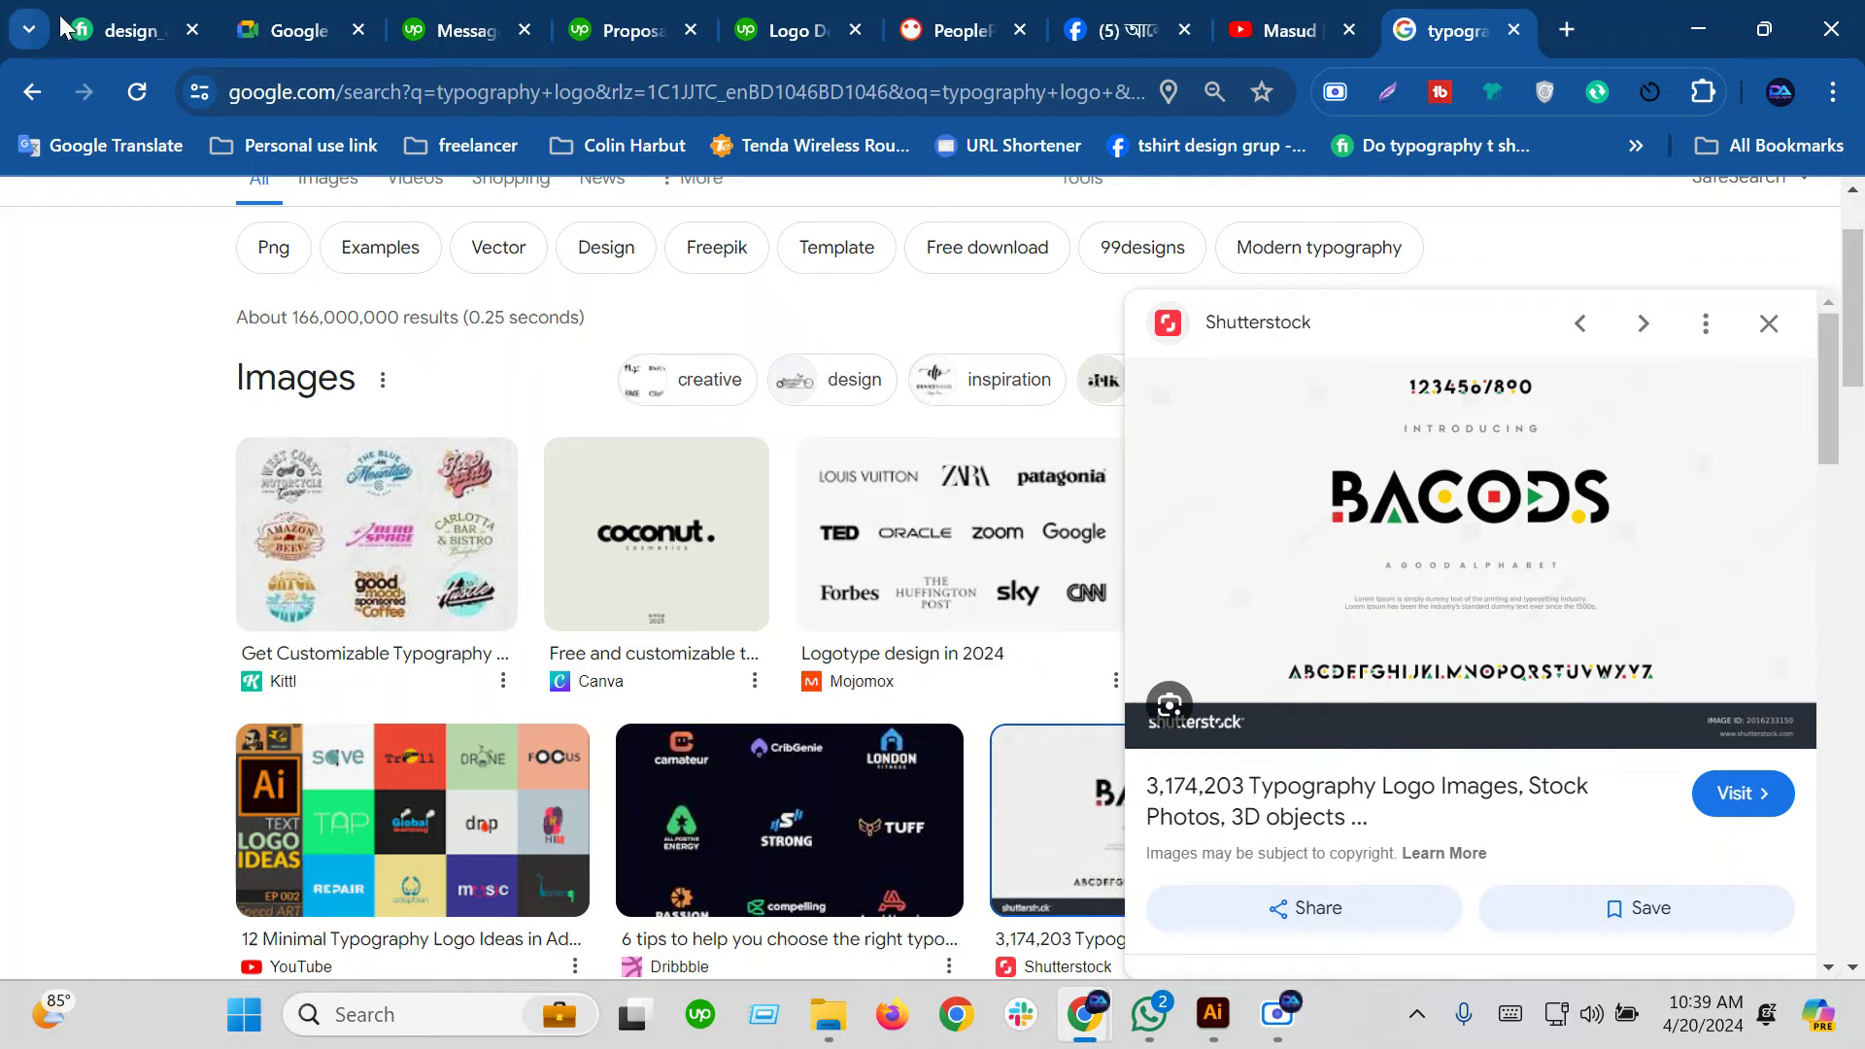
Open the Fiverr order from a notification and preview its requirements PDF
click(122, 30)
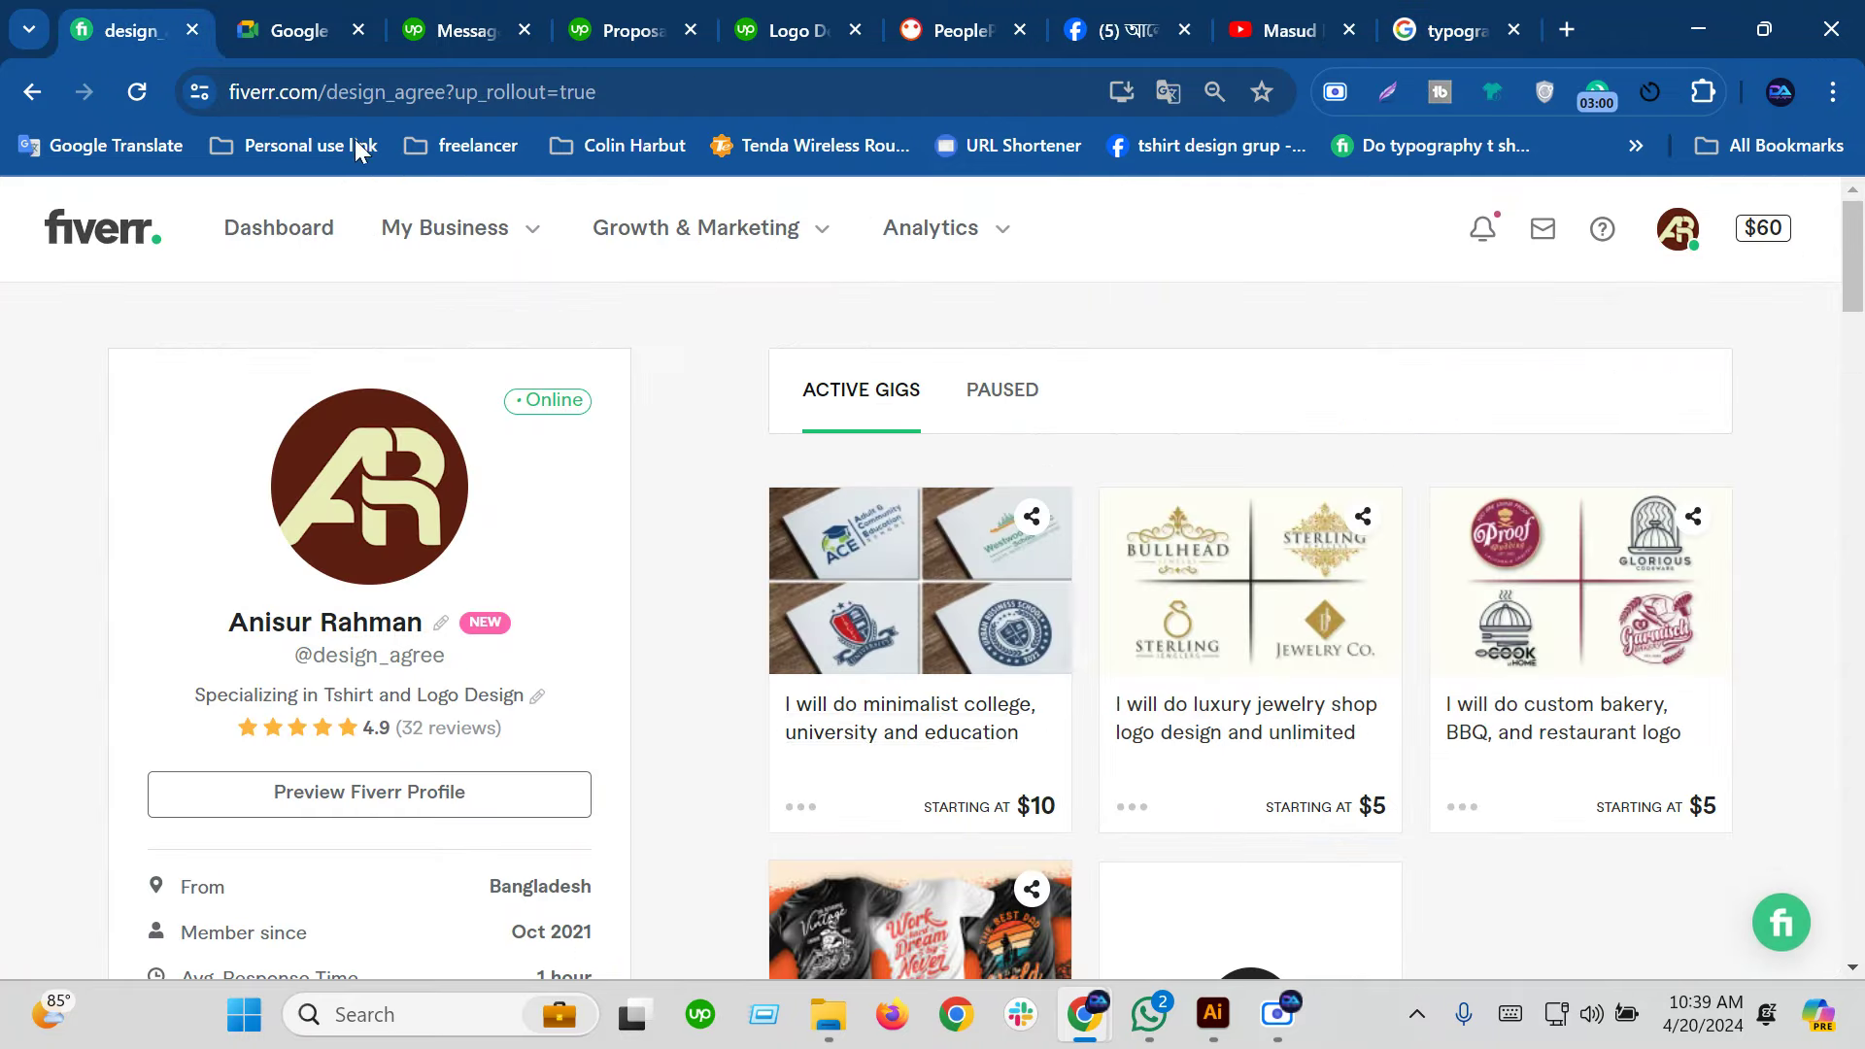
click(1482, 230)
click(1201, 374)
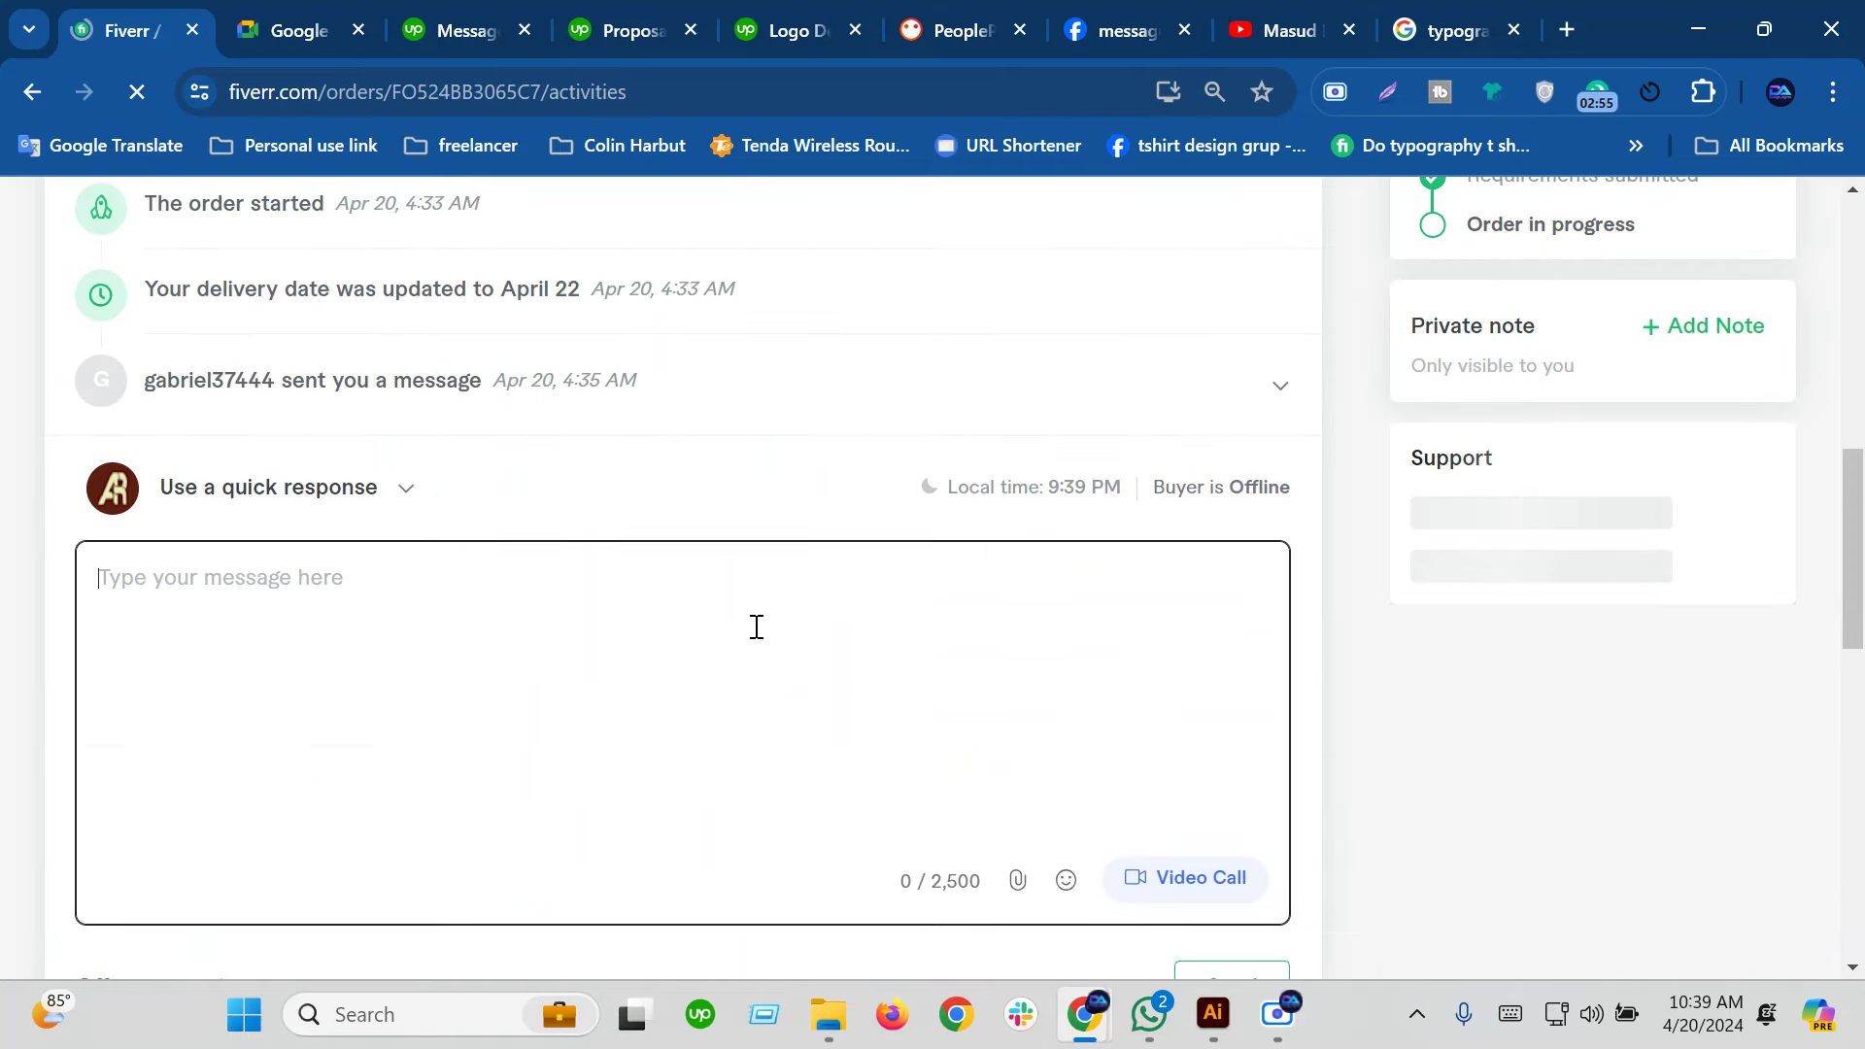
scroll(757, 641, up, 3)
scroll(753, 644, up, 3)
scroll(751, 643, down, 2)
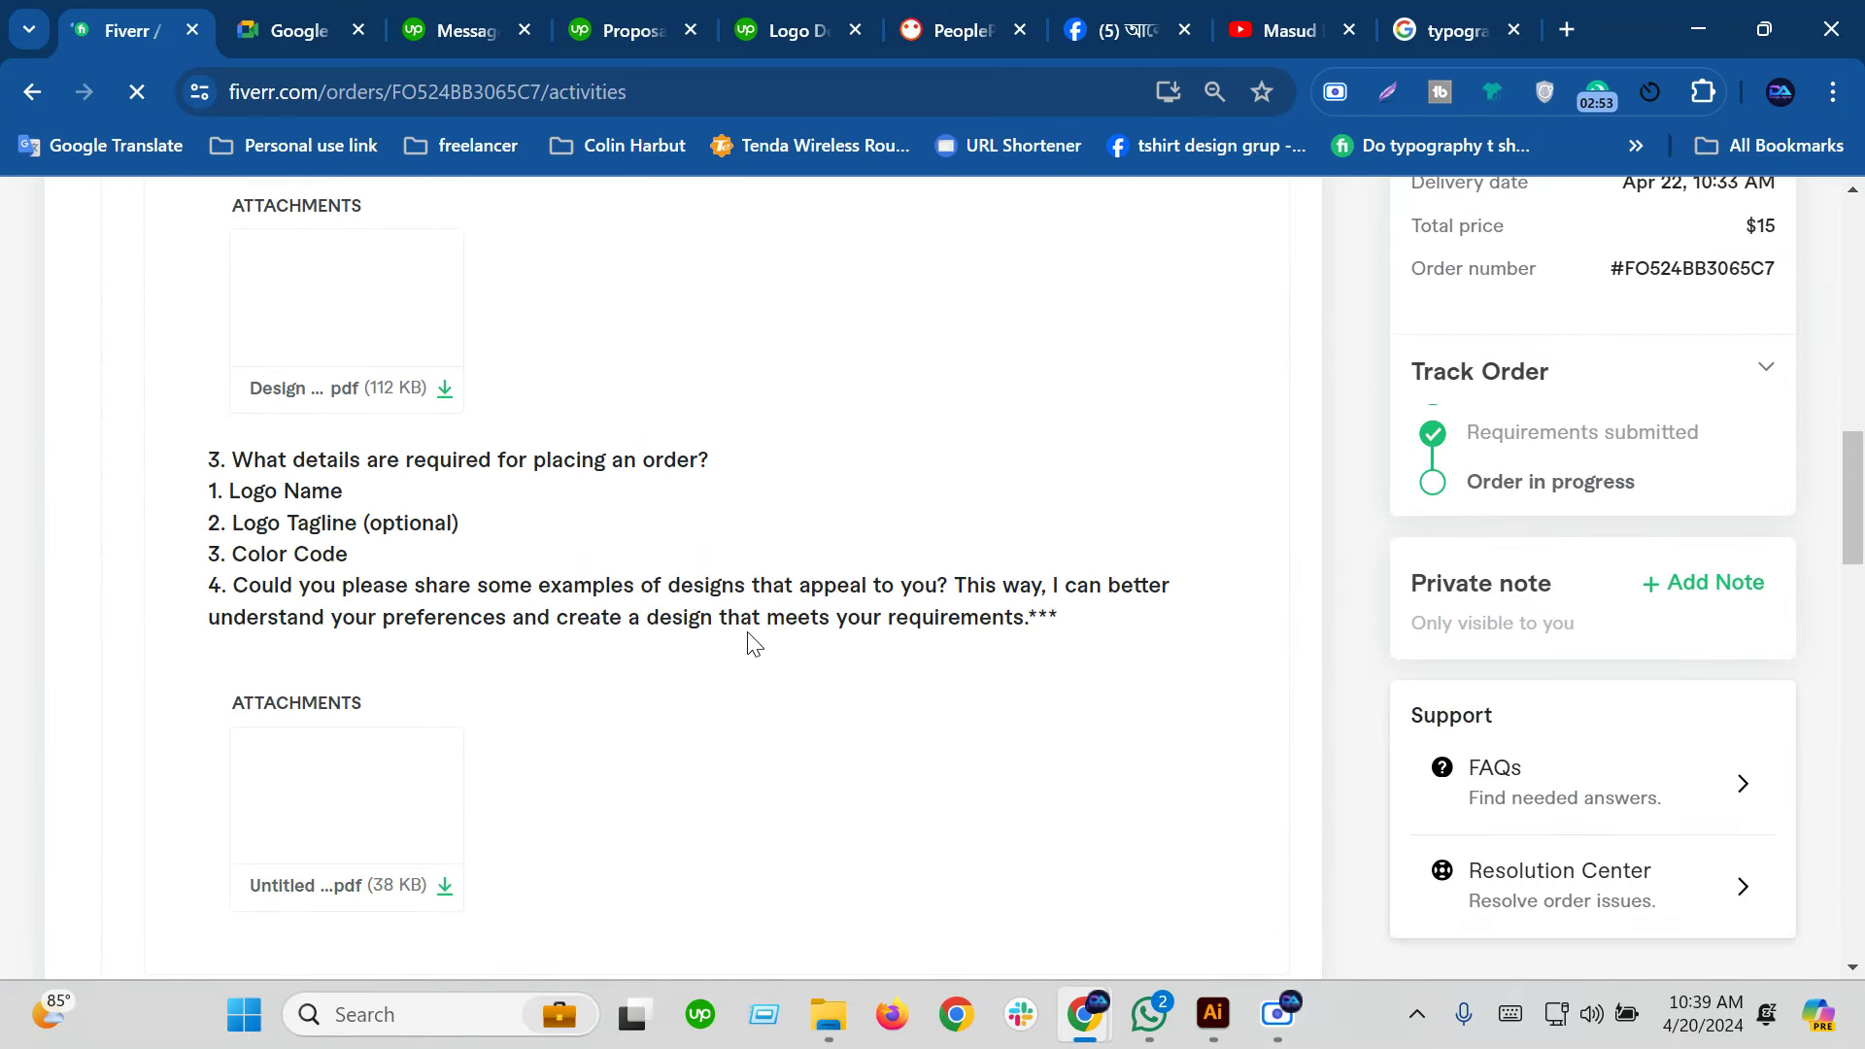
scroll(449, 680, up, 1)
click(372, 442)
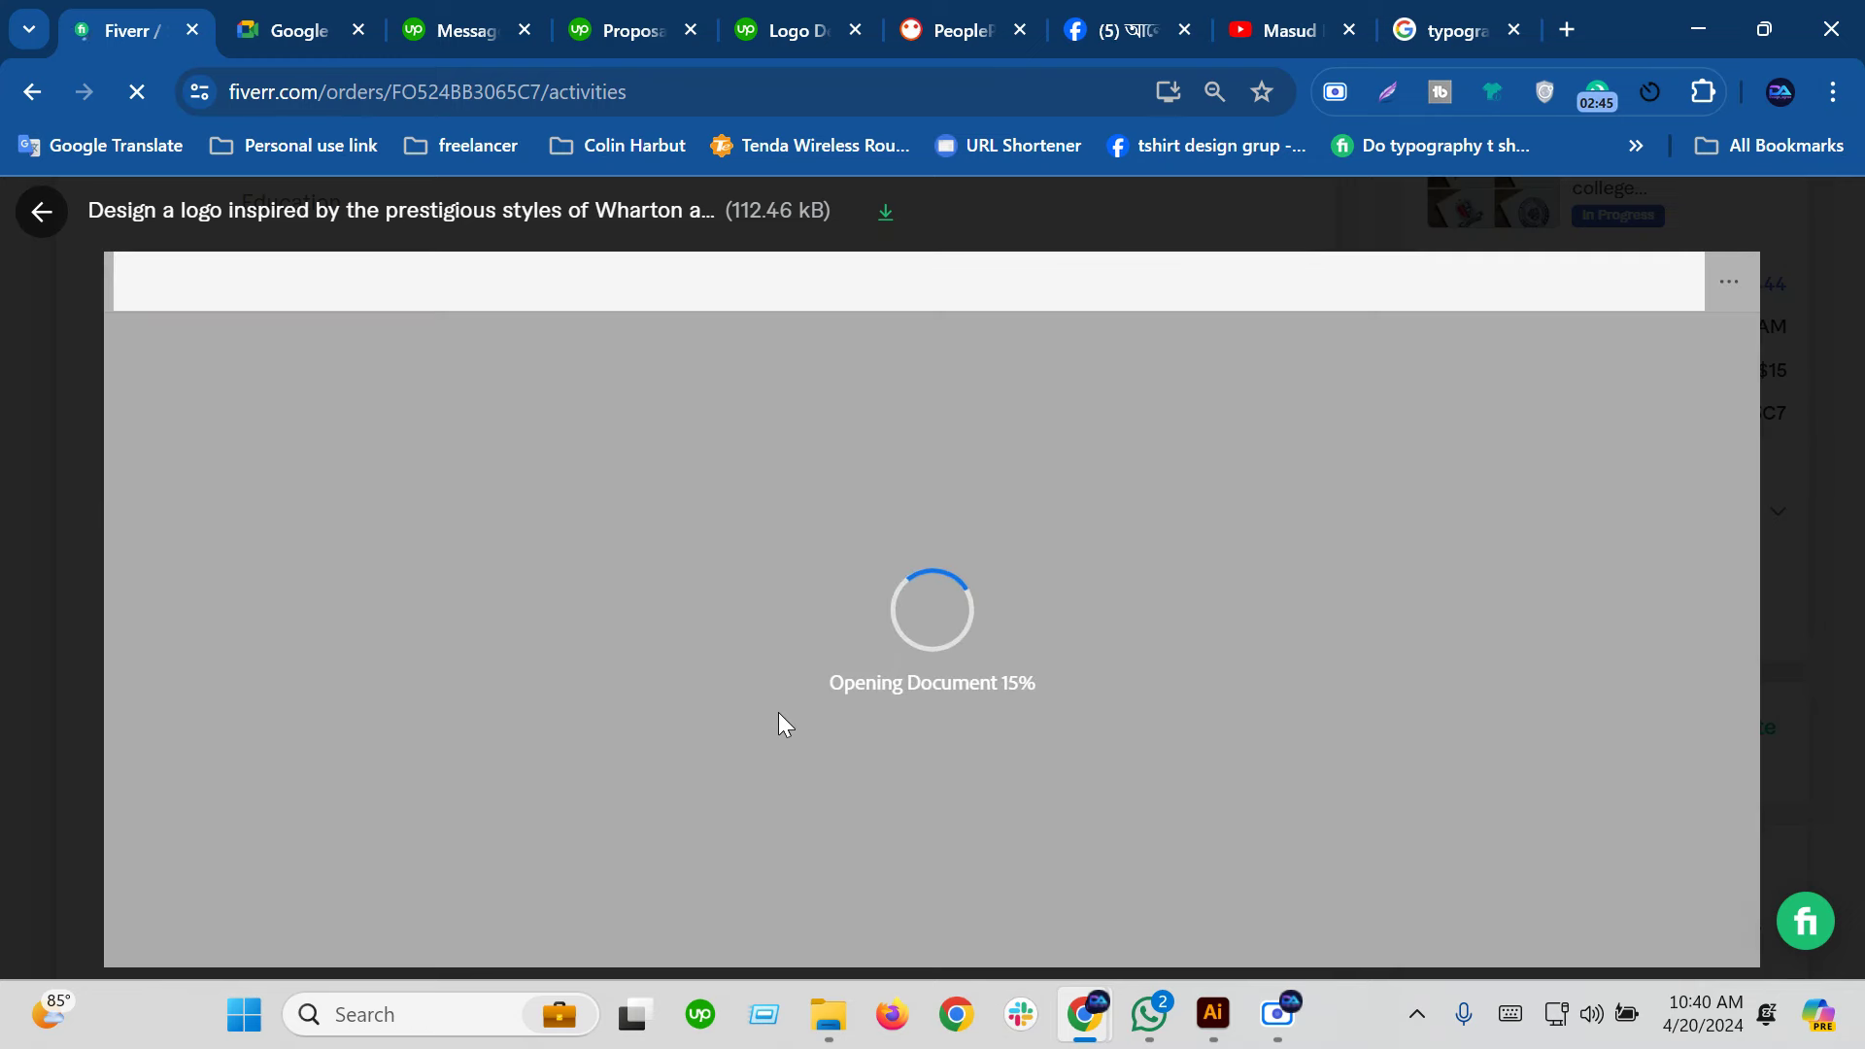
Minimise the browser, WhatsApp and File Explorer, then open the exported JPEG from the desktop
click(1700, 27)
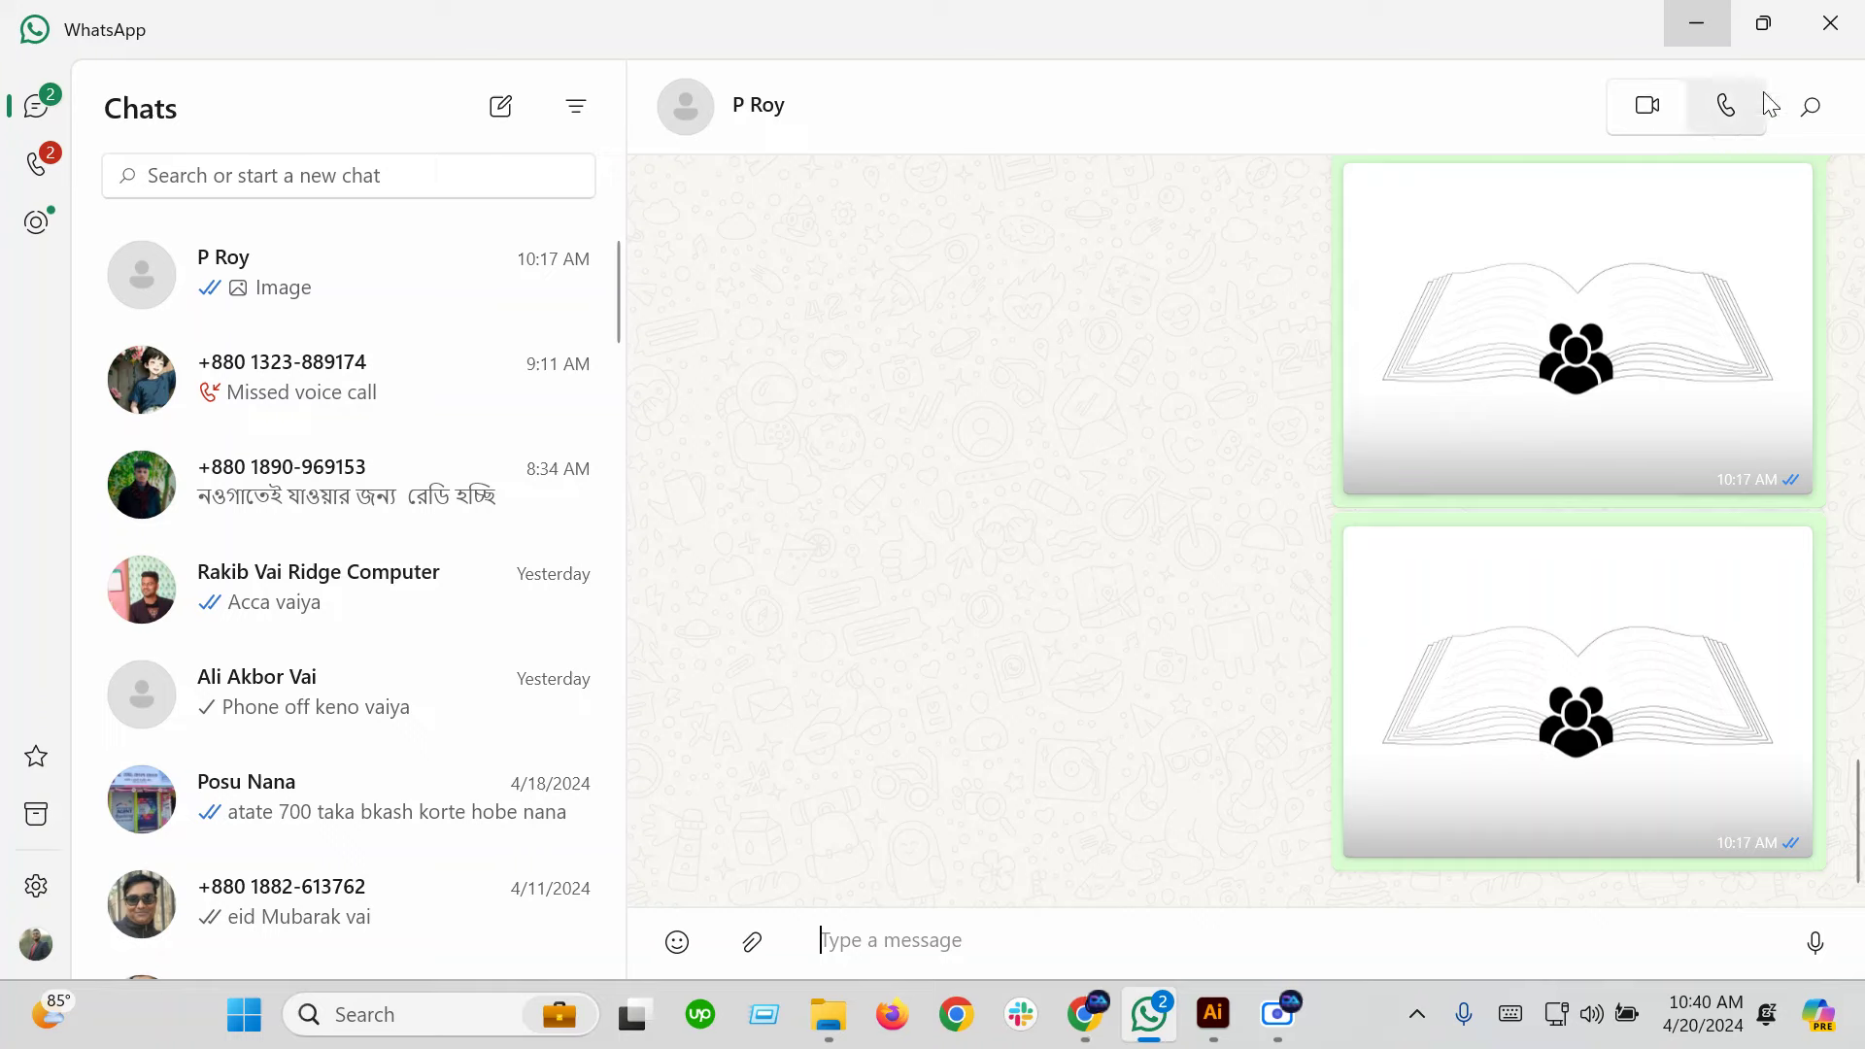
click(1700, 21)
click(1733, 29)
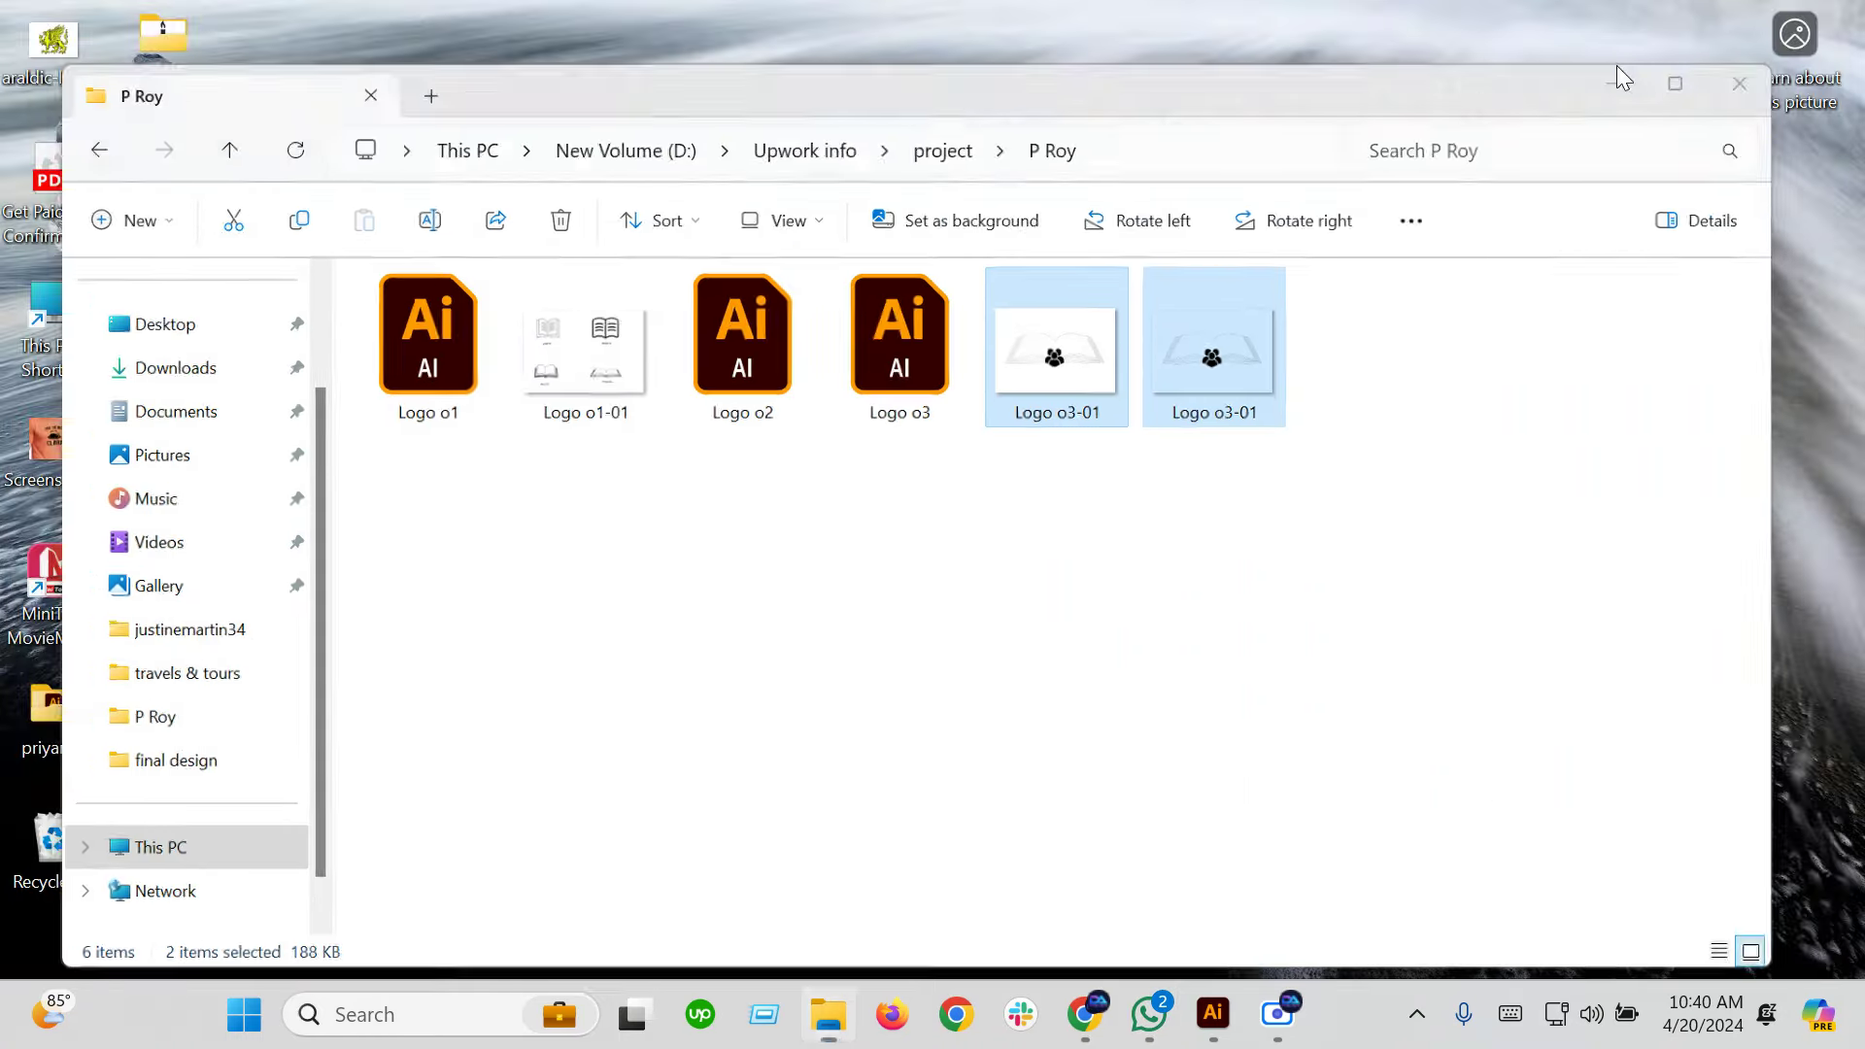
click(1617, 66)
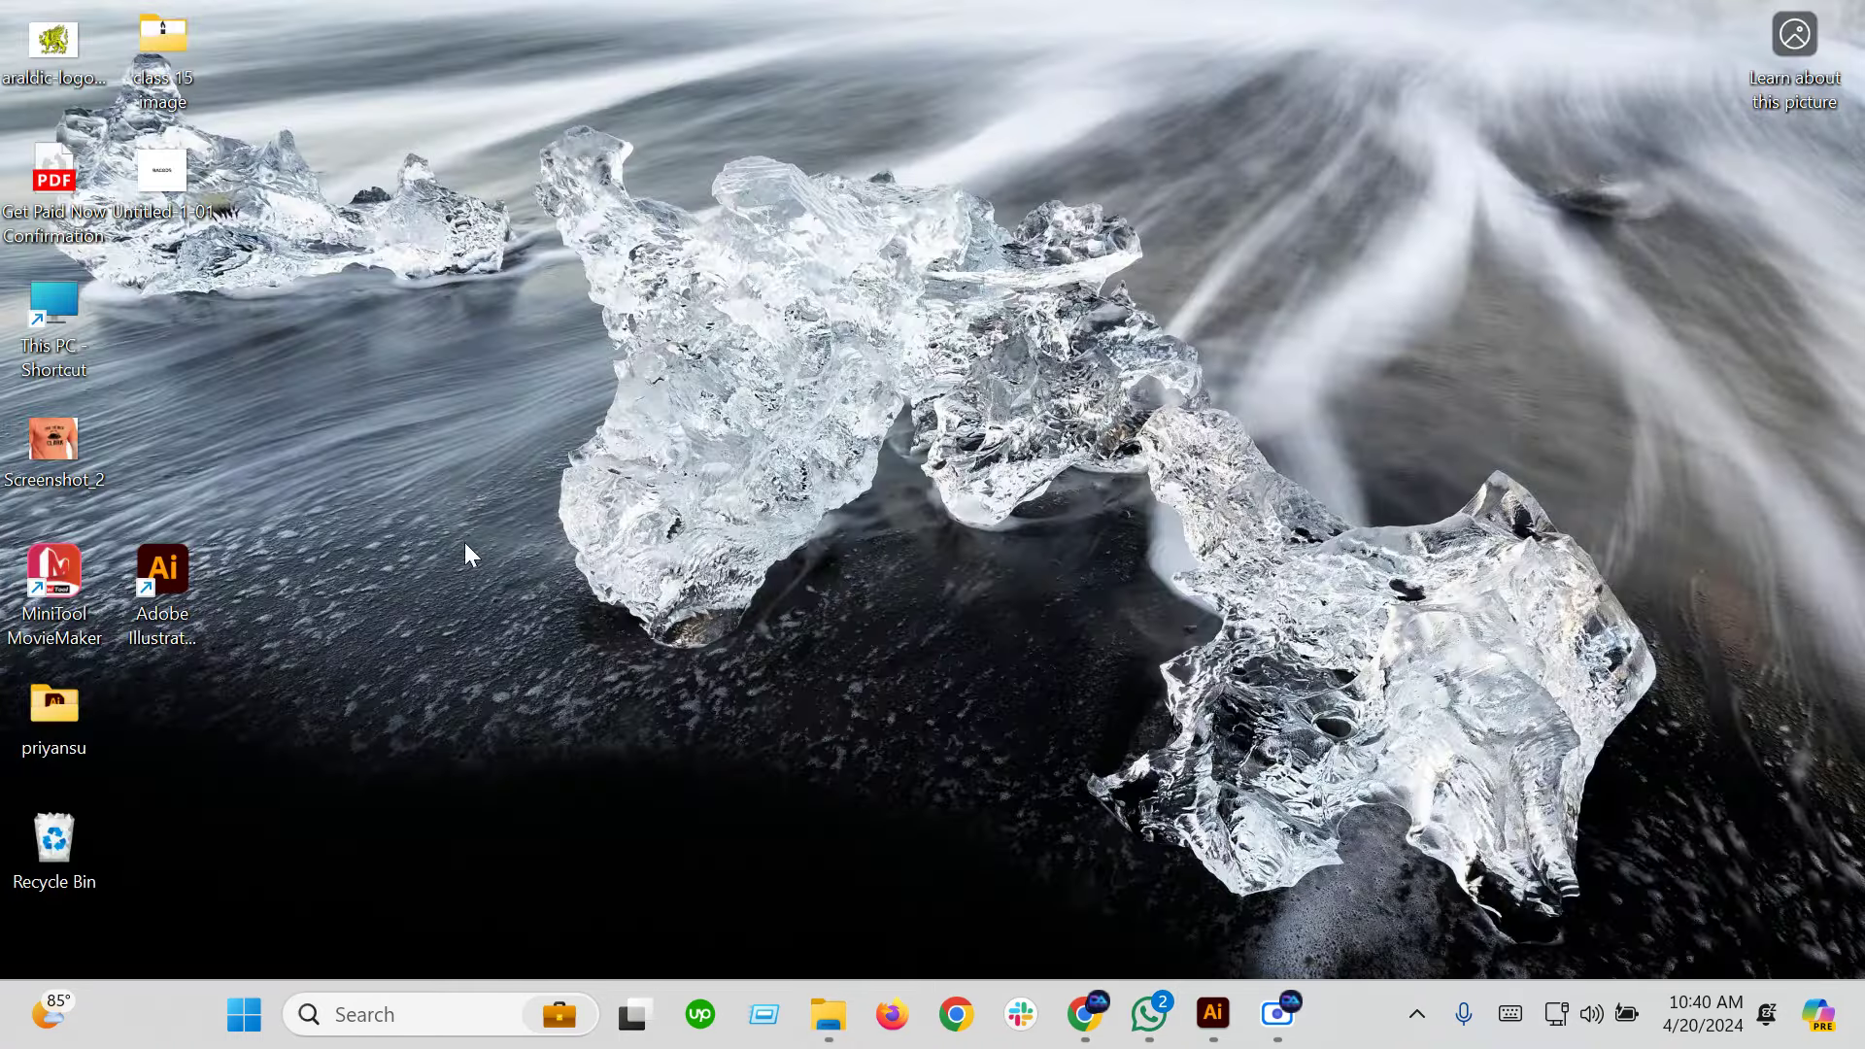
double_click(170, 179)
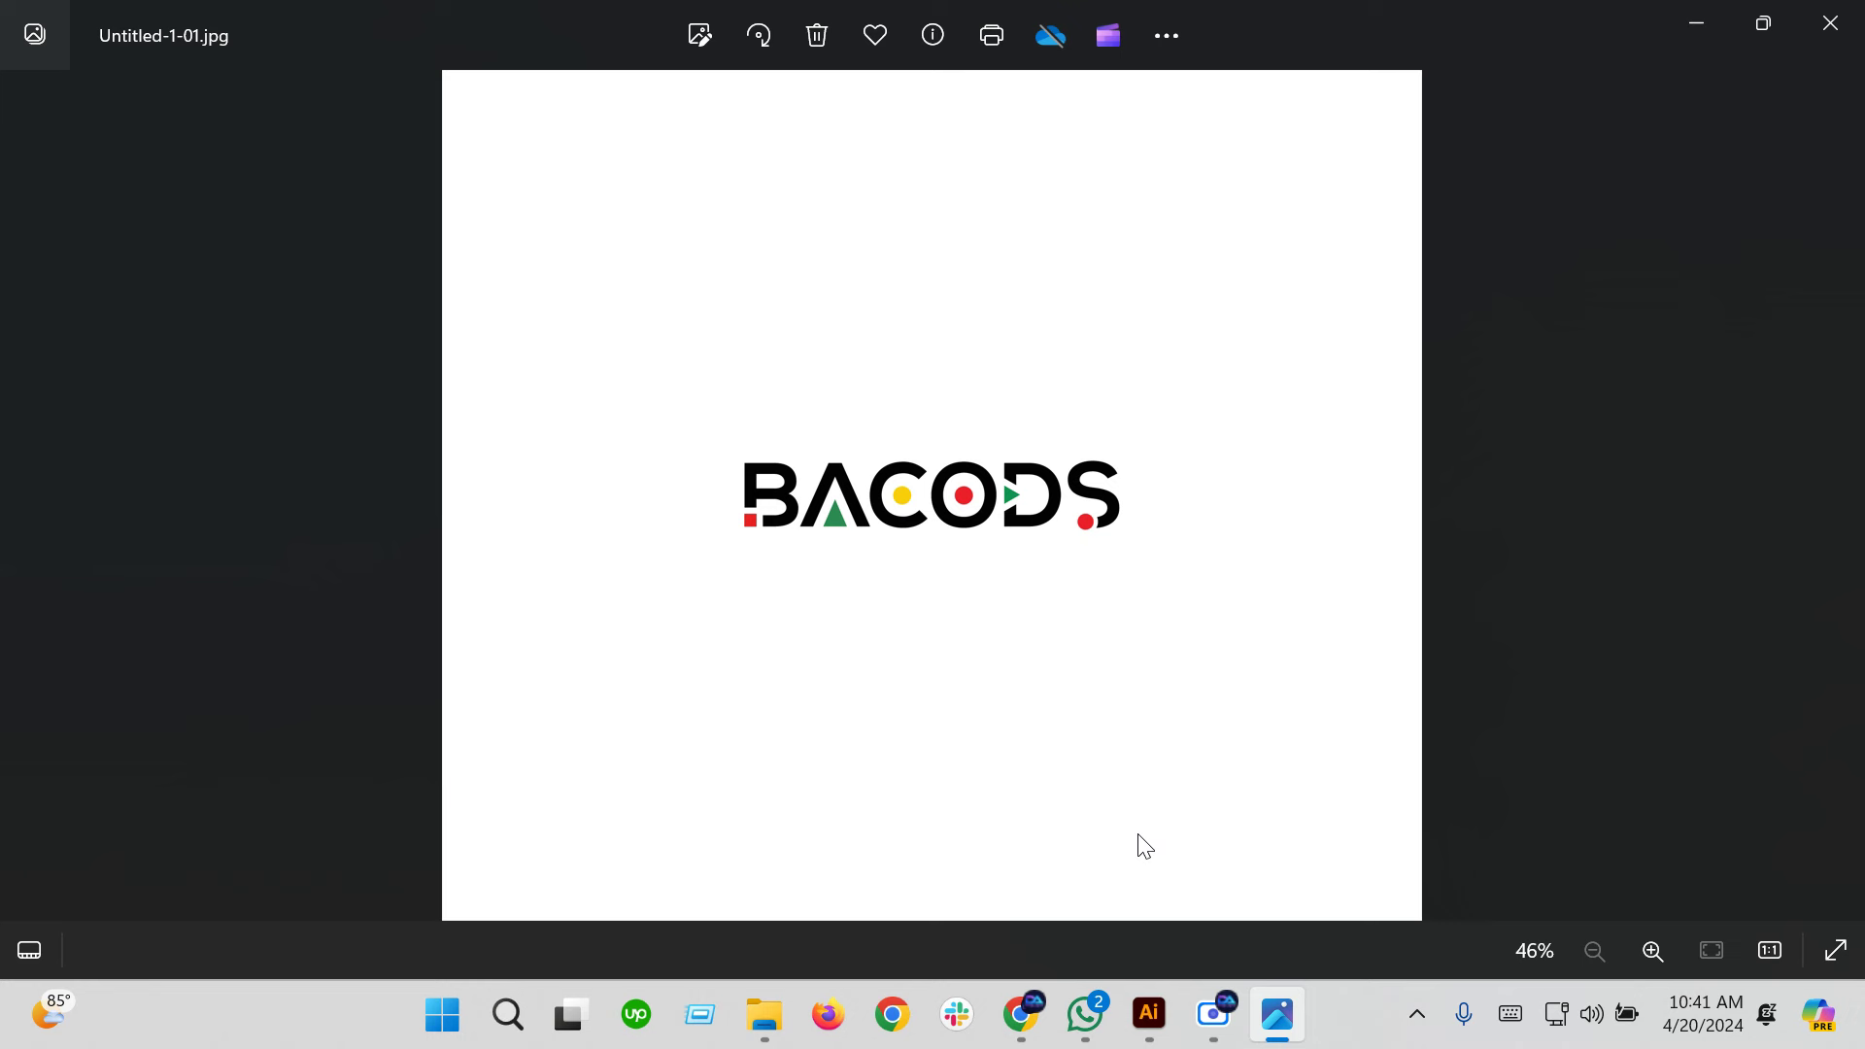
Close the photo viewer, return to the Fiverr order, and scroll through it, closing the PDF preview
click(1830, 22)
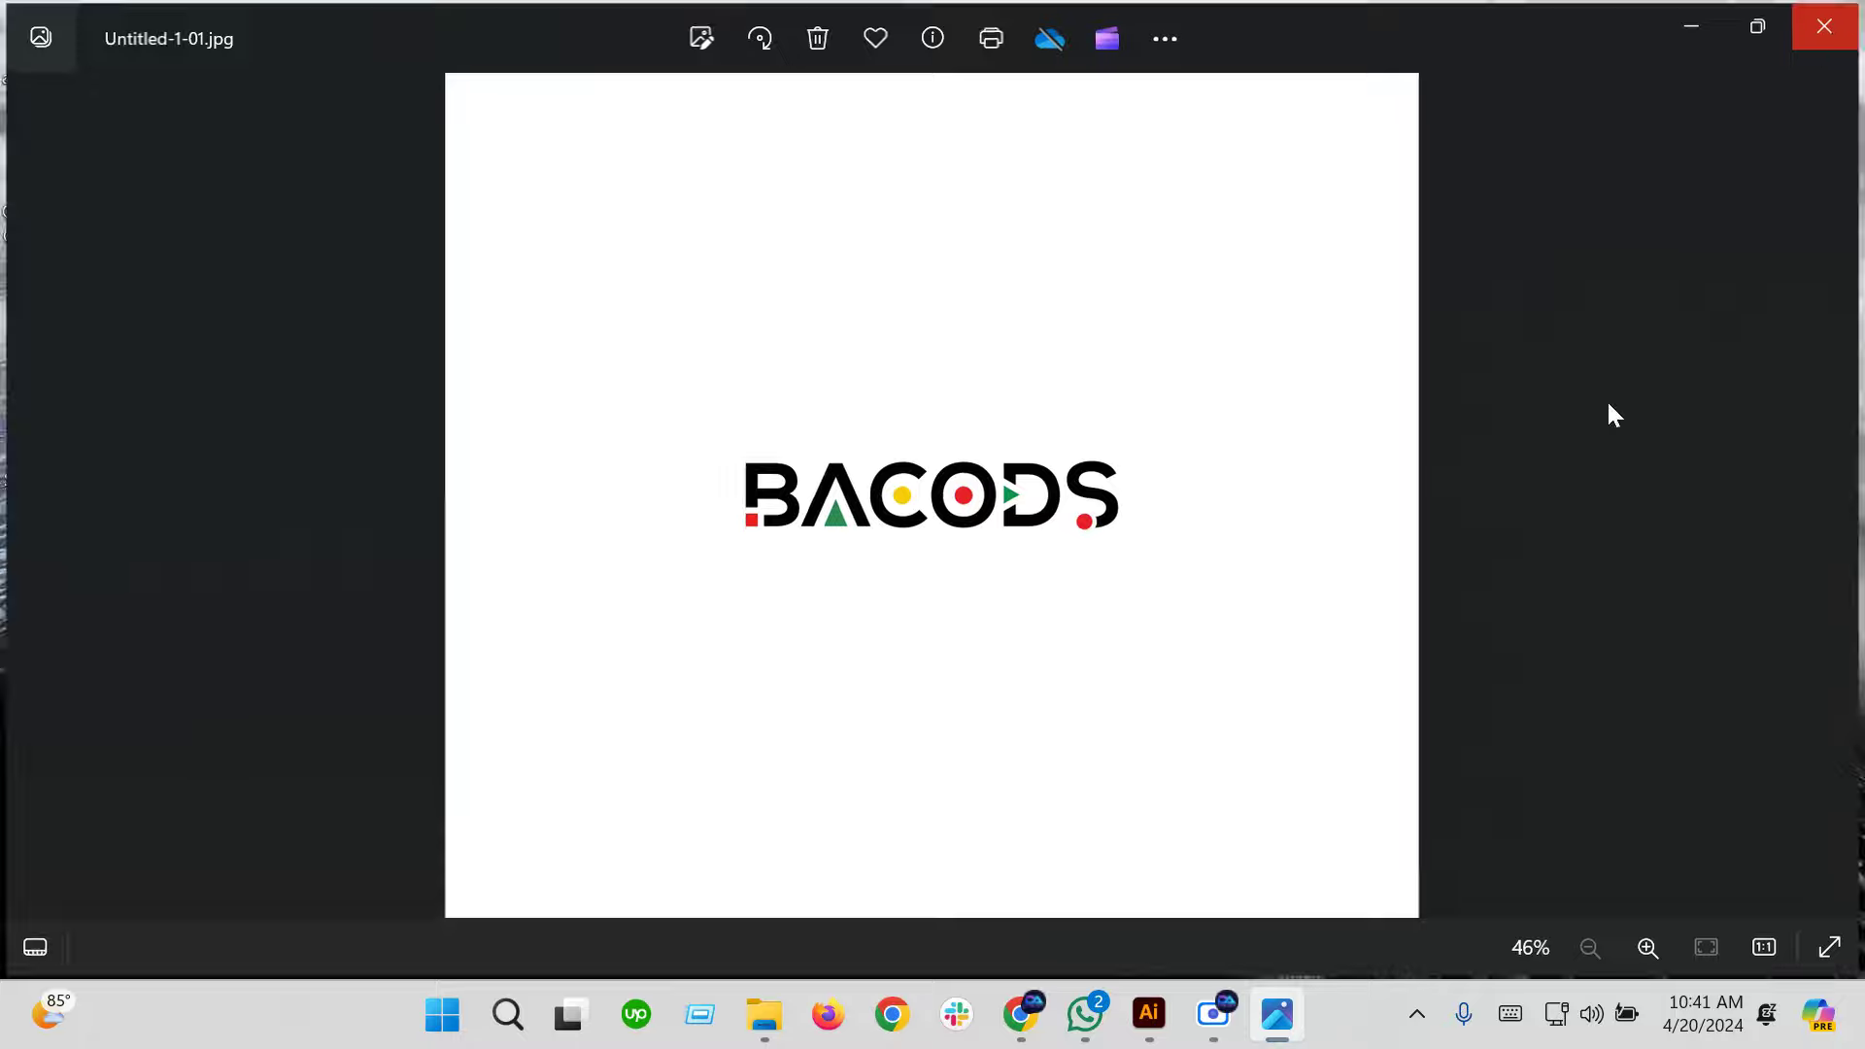
mouse_move(1084, 1012)
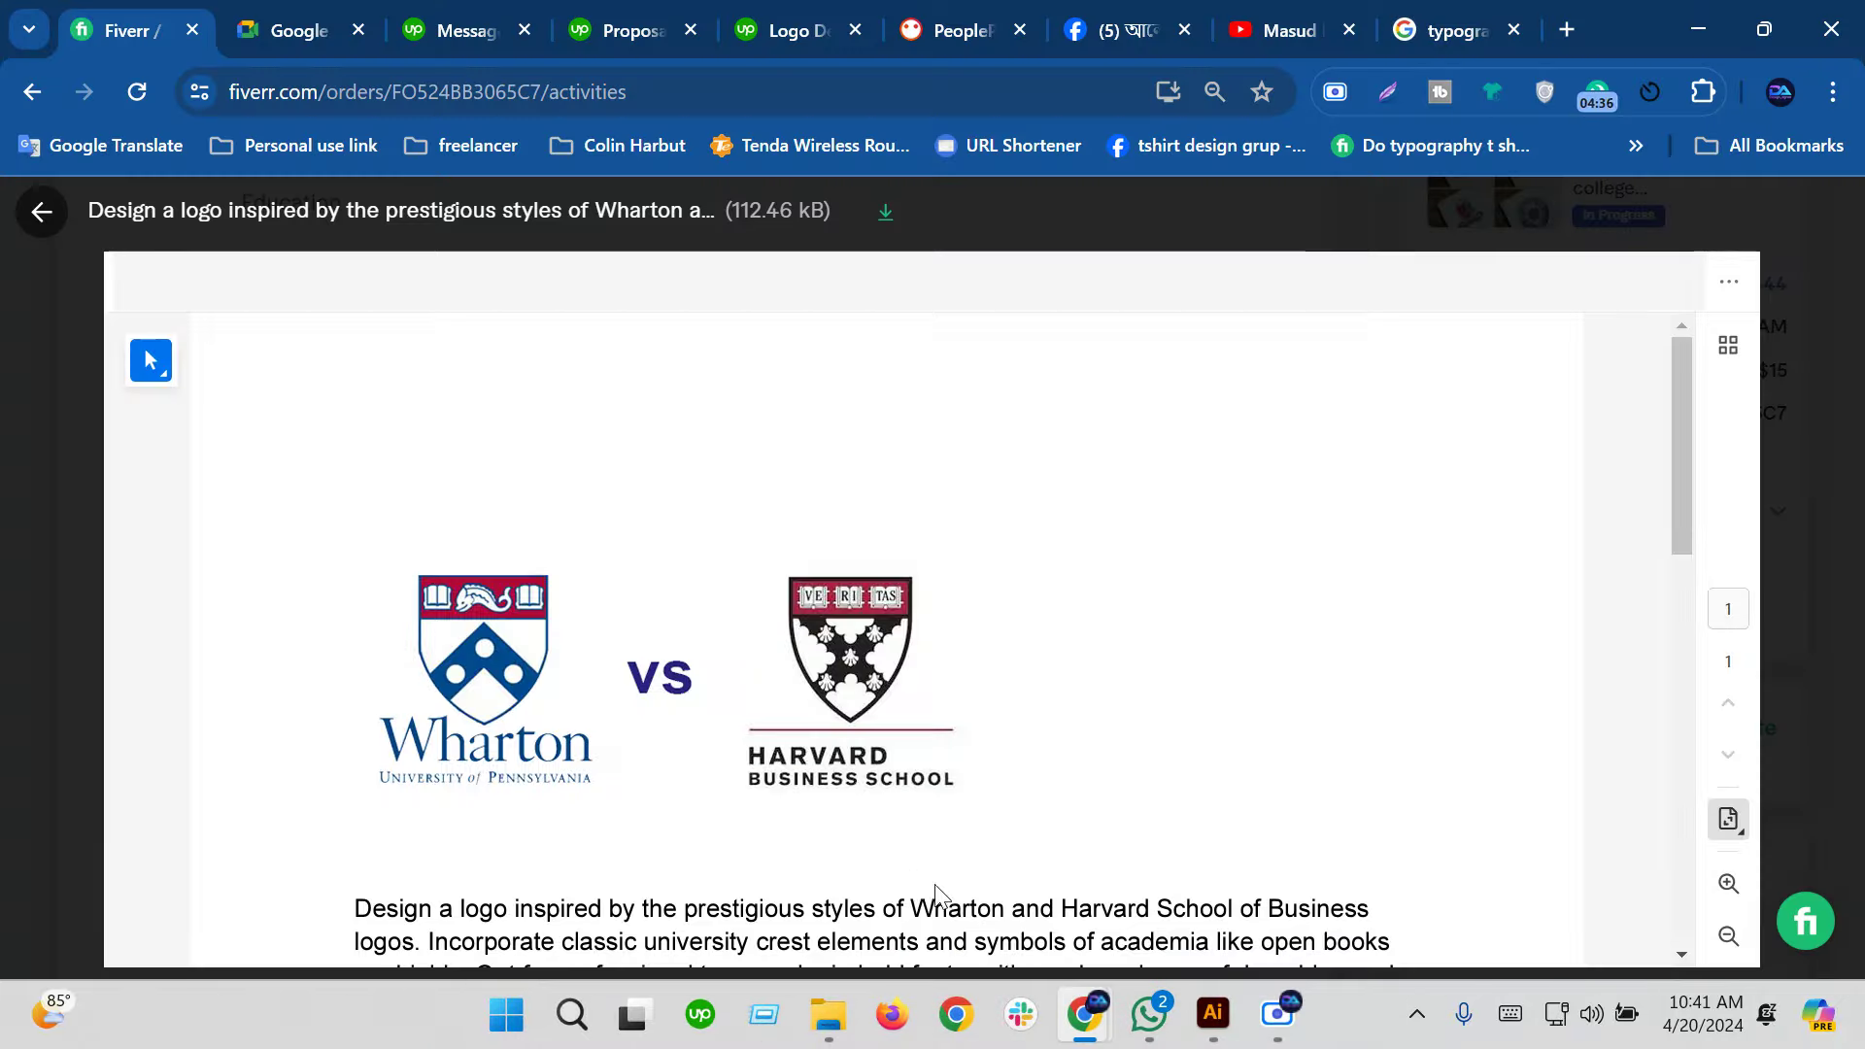
click(879, 855)
scroll(868, 851, down, 4)
scroll(867, 851, up, 2)
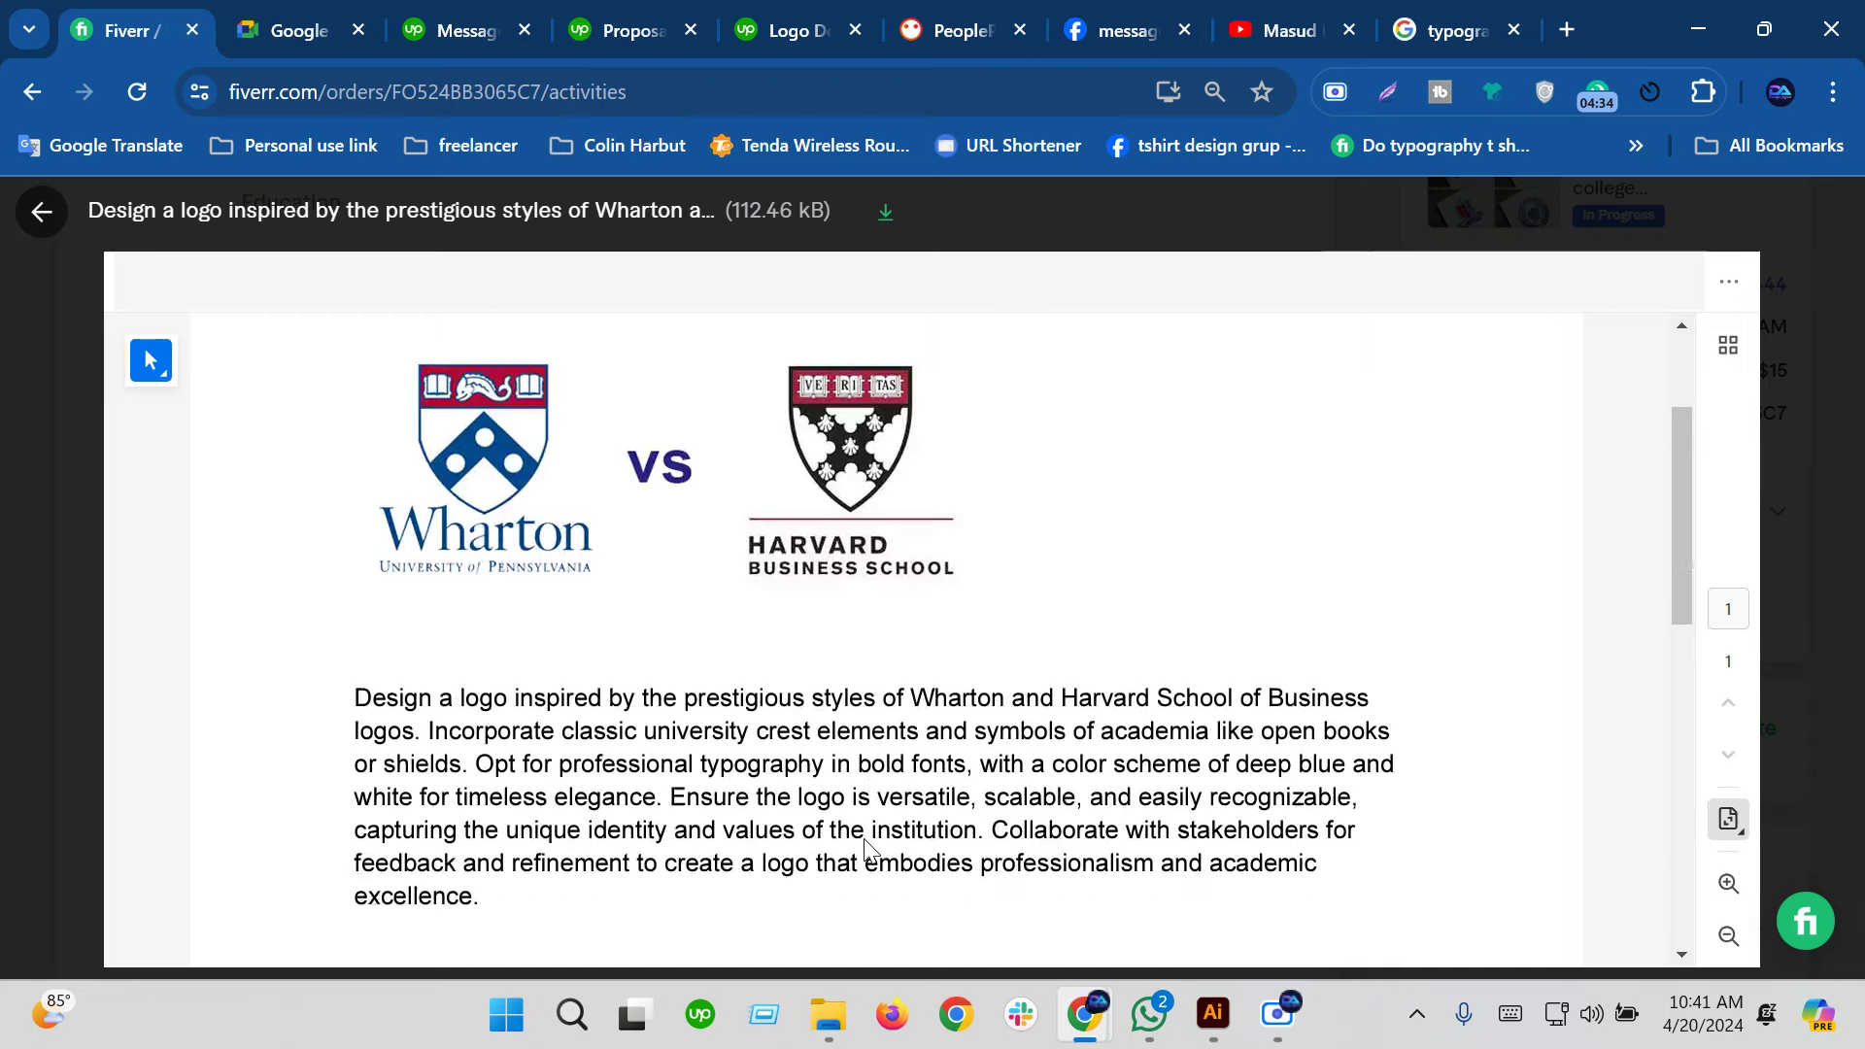
scroll(641, 731, up, 3)
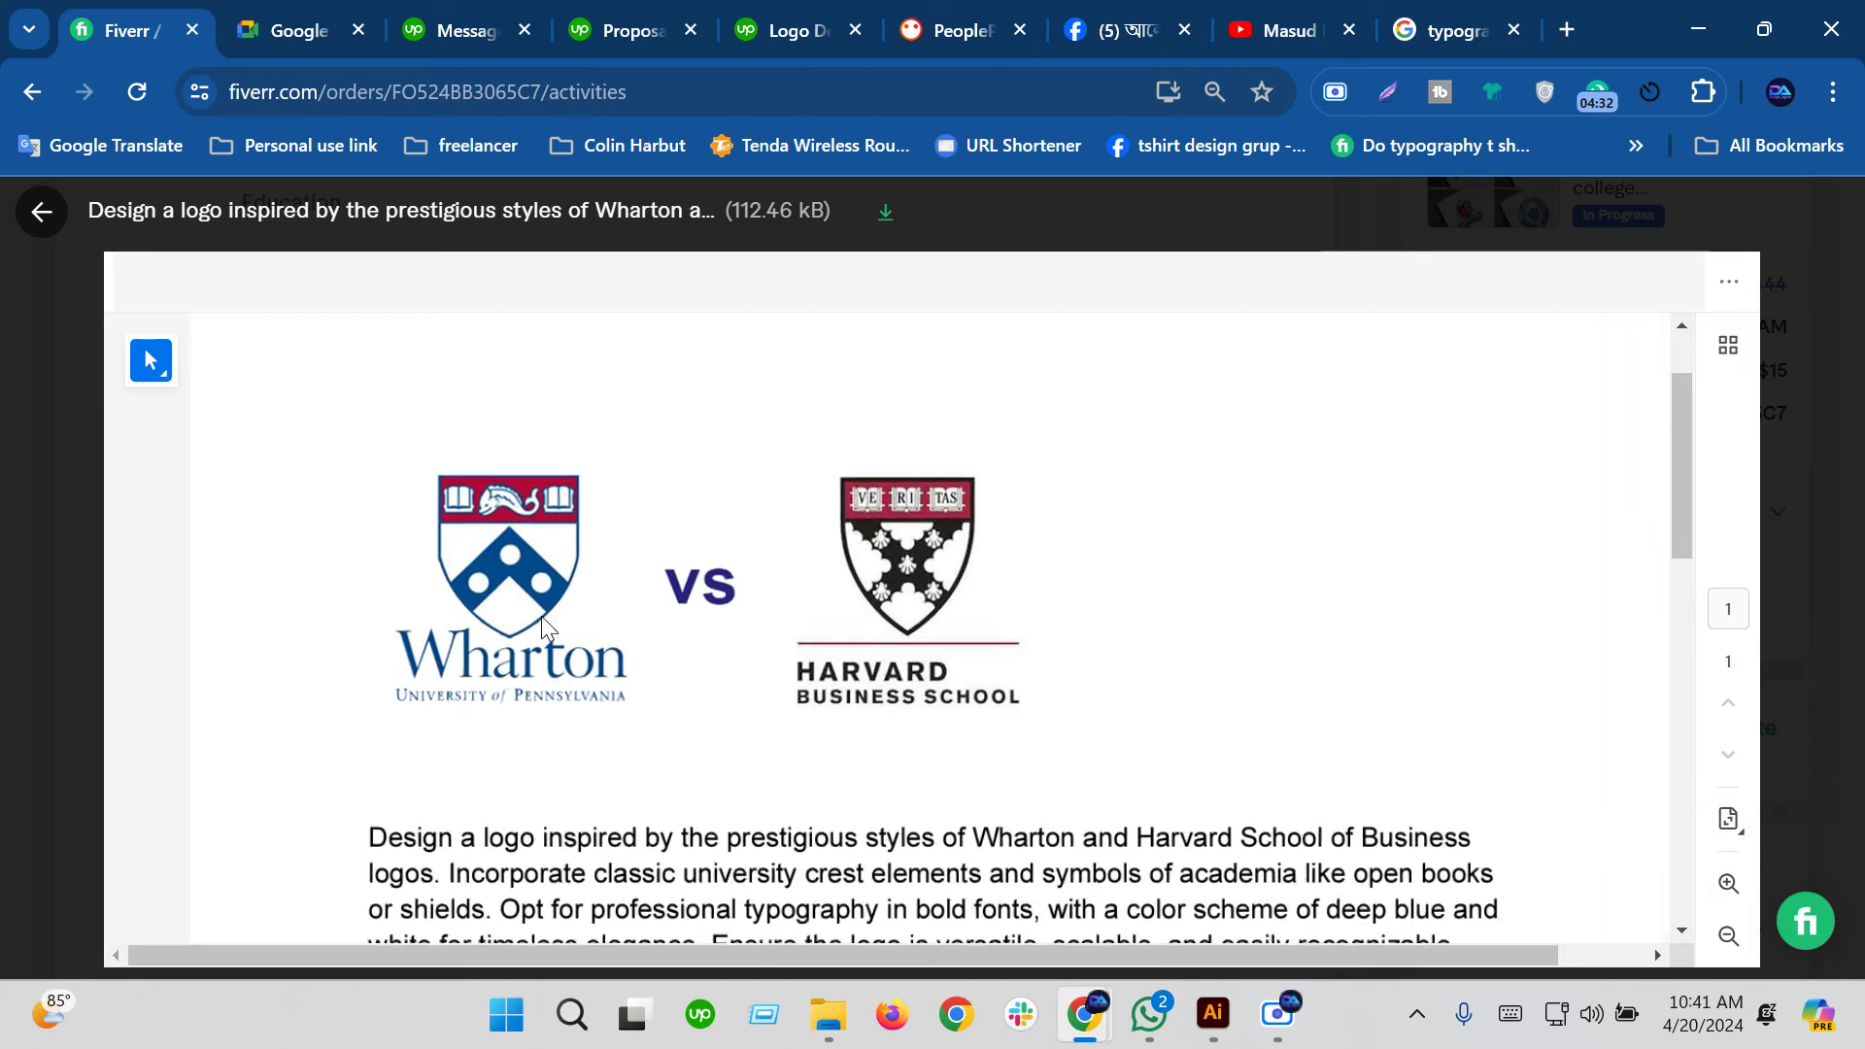
scroll(641, 731, down, 3)
scroll(641, 731, up, 3)
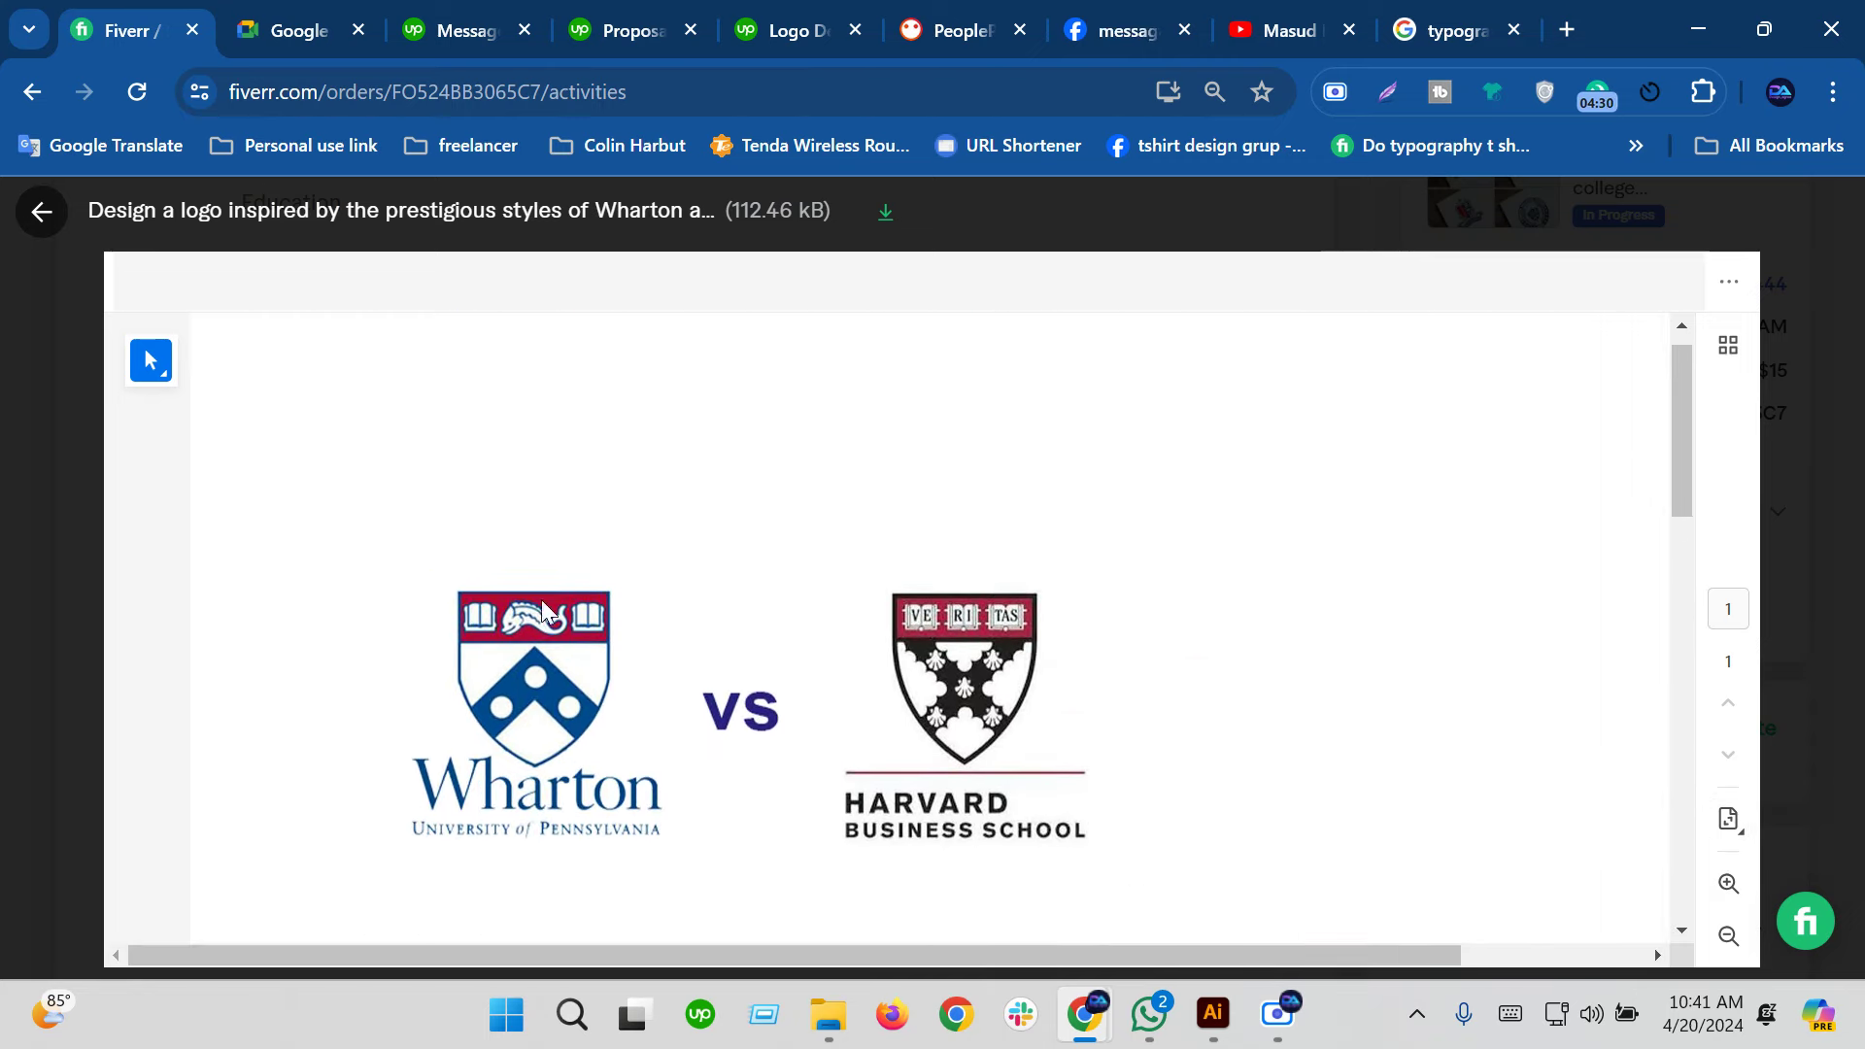
scroll(861, 782, down, 2)
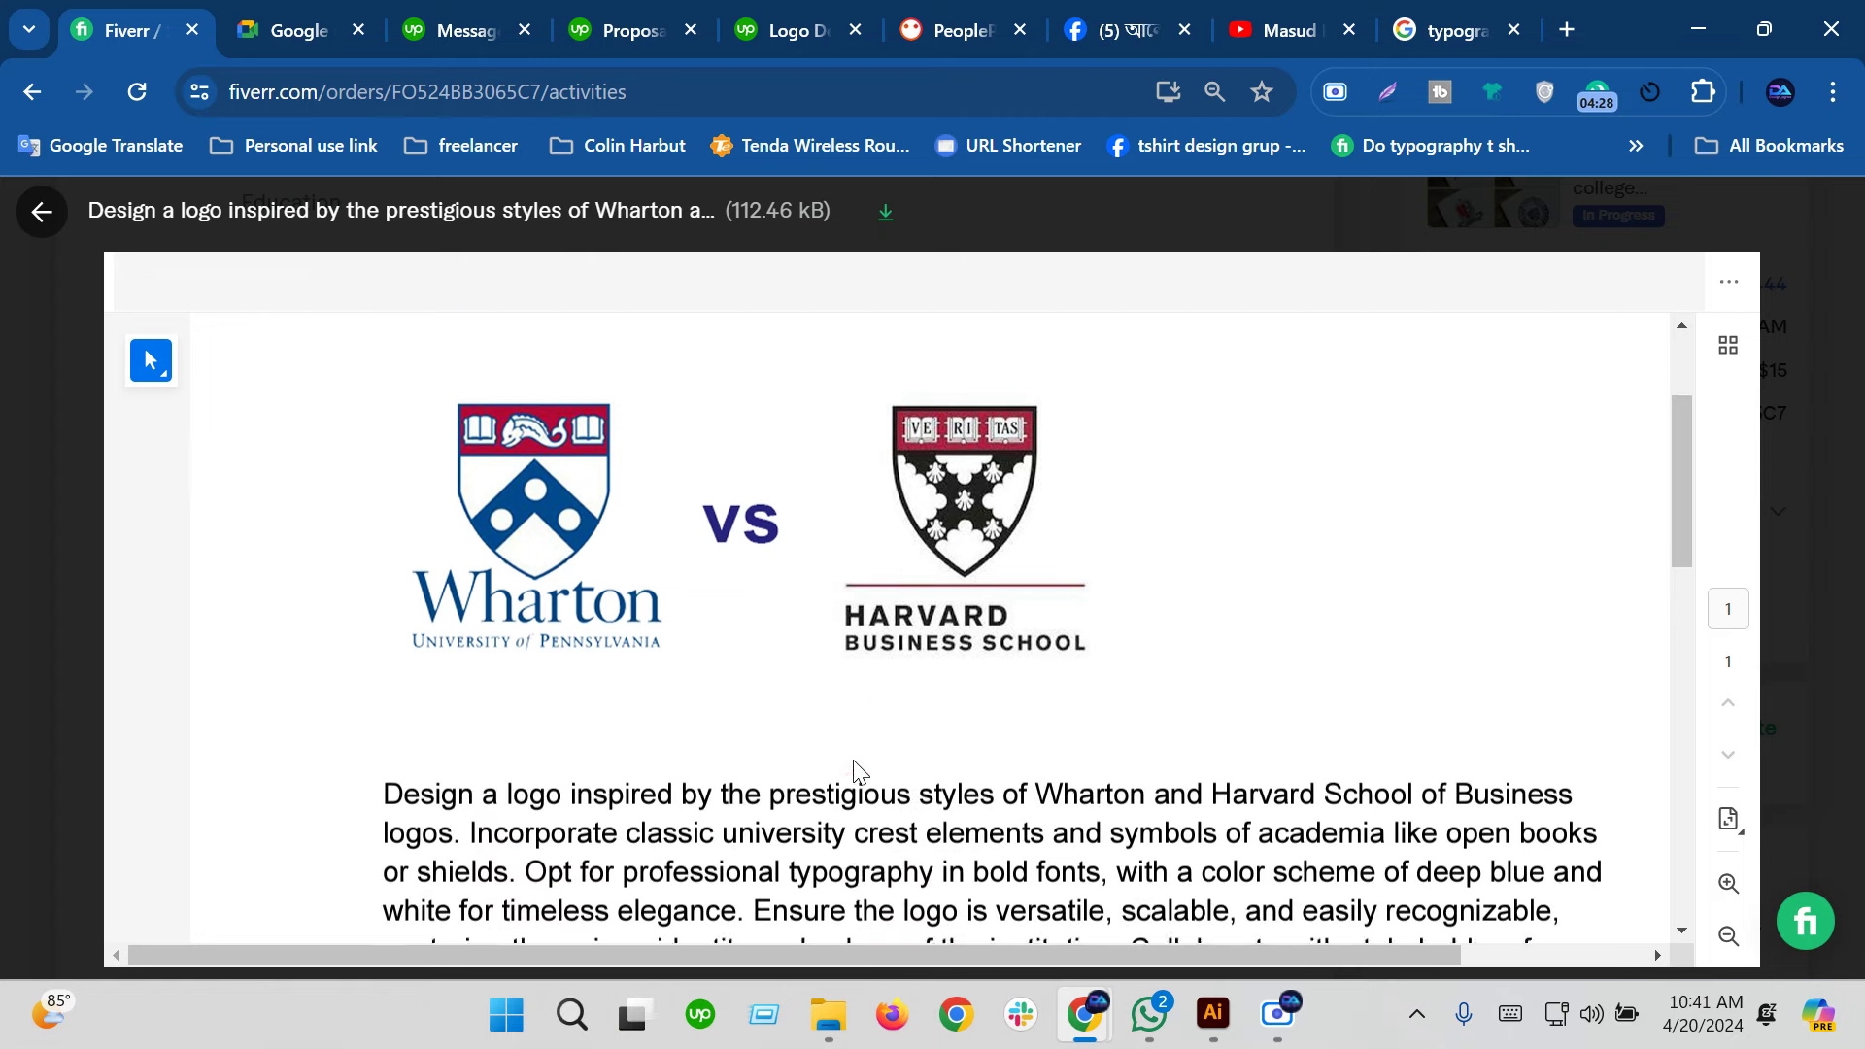
scroll(857, 775, down, 1)
scroll(853, 768, down, 5)
scroll(853, 767, down, 5)
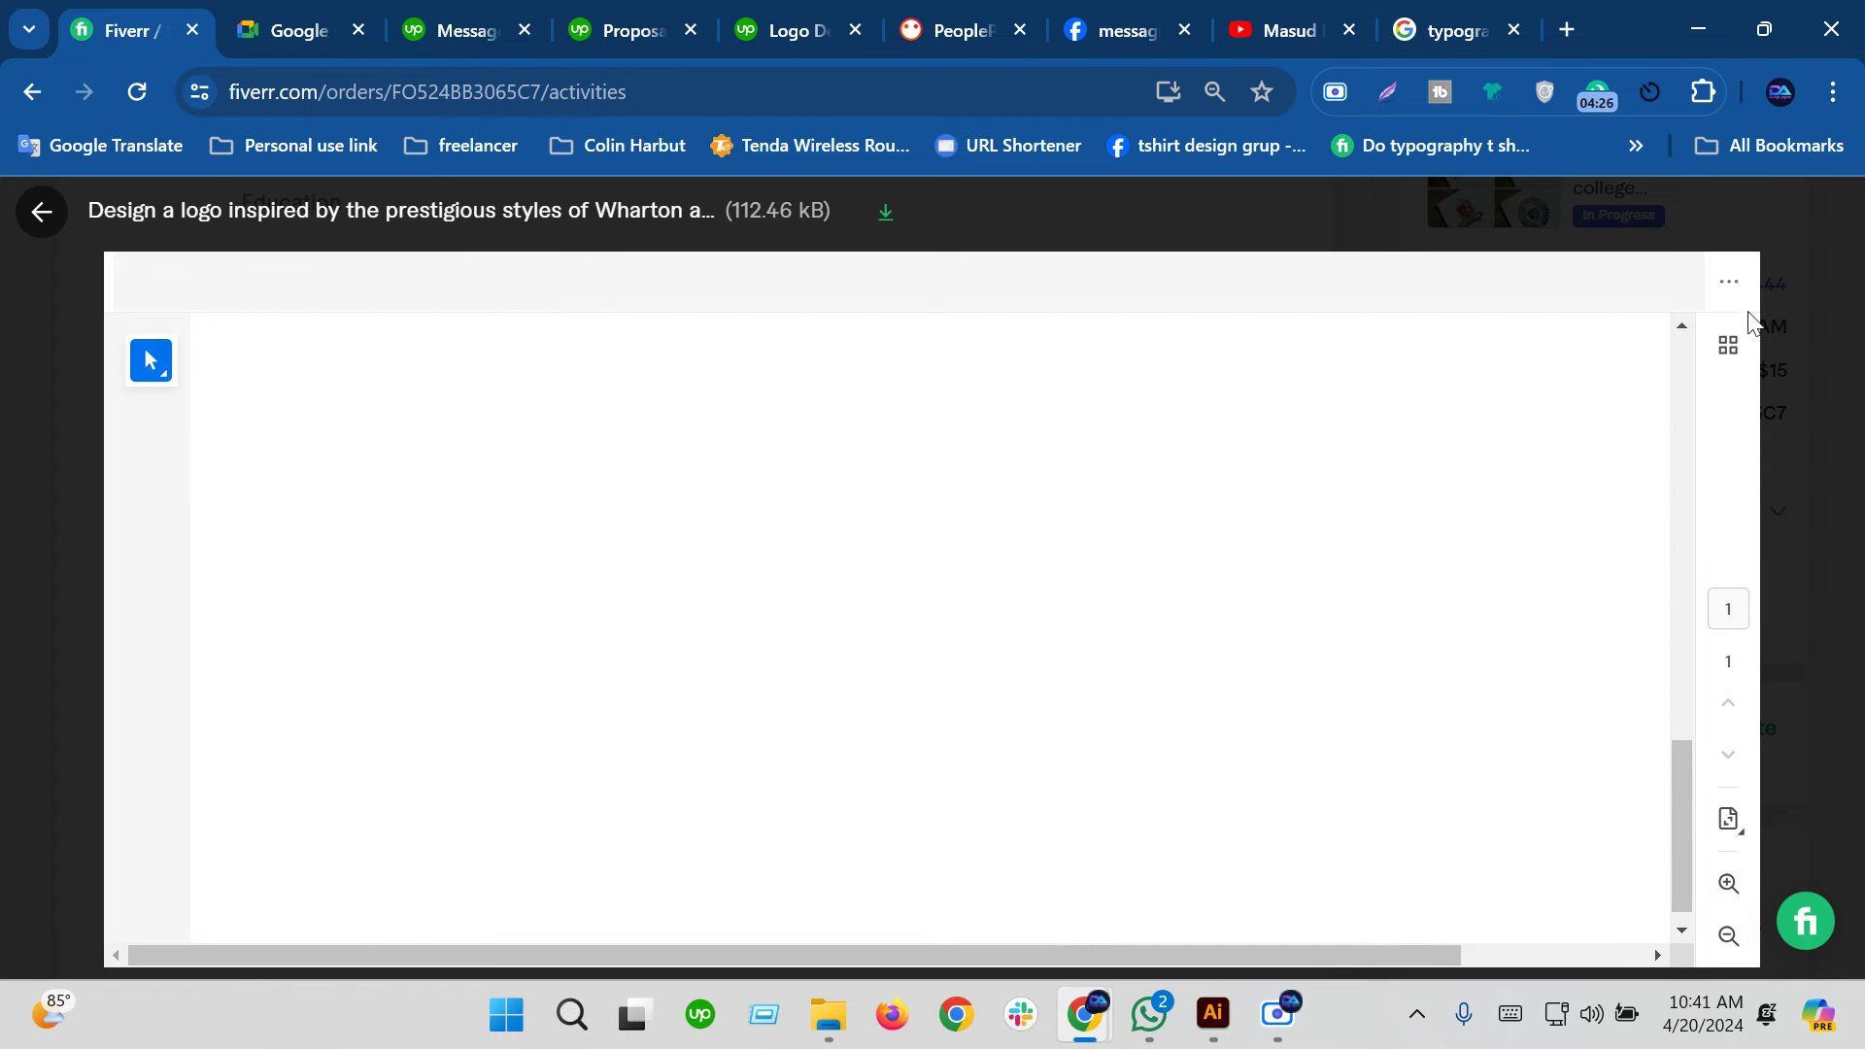
click(35, 216)
Preview the second requirements attachment, close it, and scroll back to the page top
scroll(291, 728, down, 4)
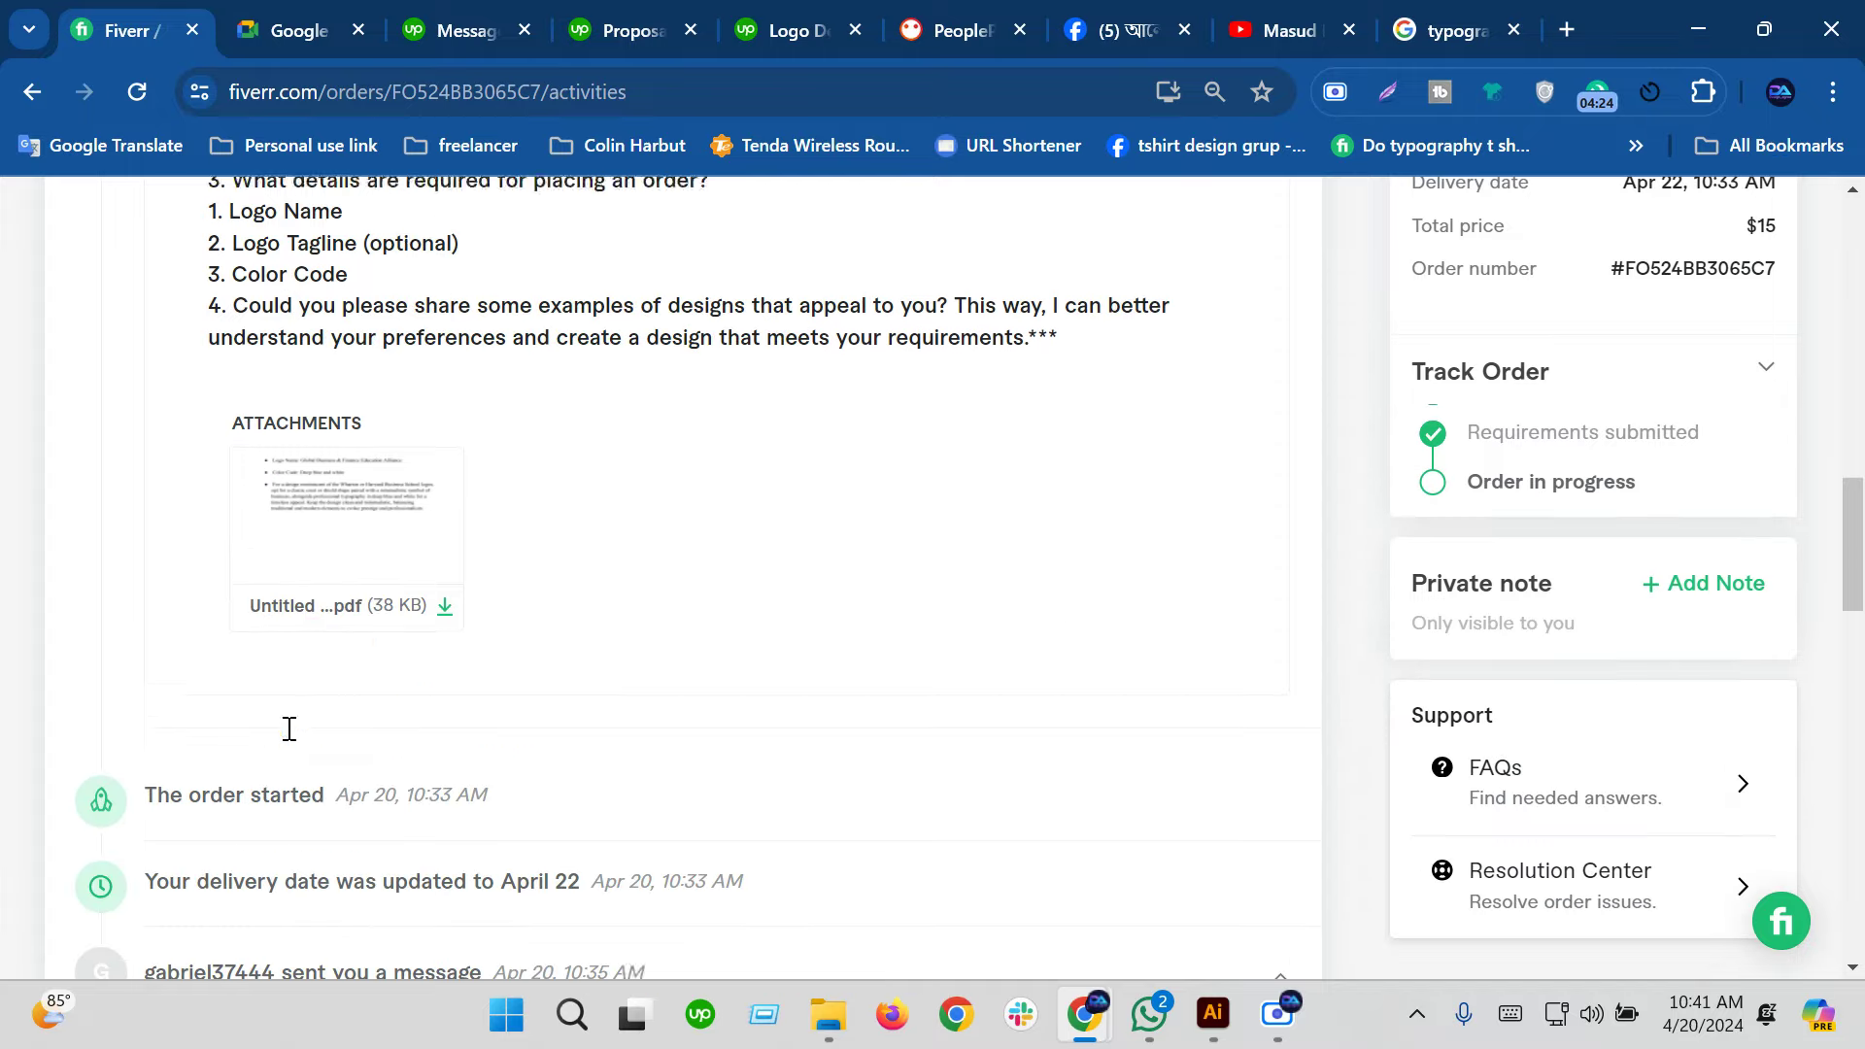
click(351, 555)
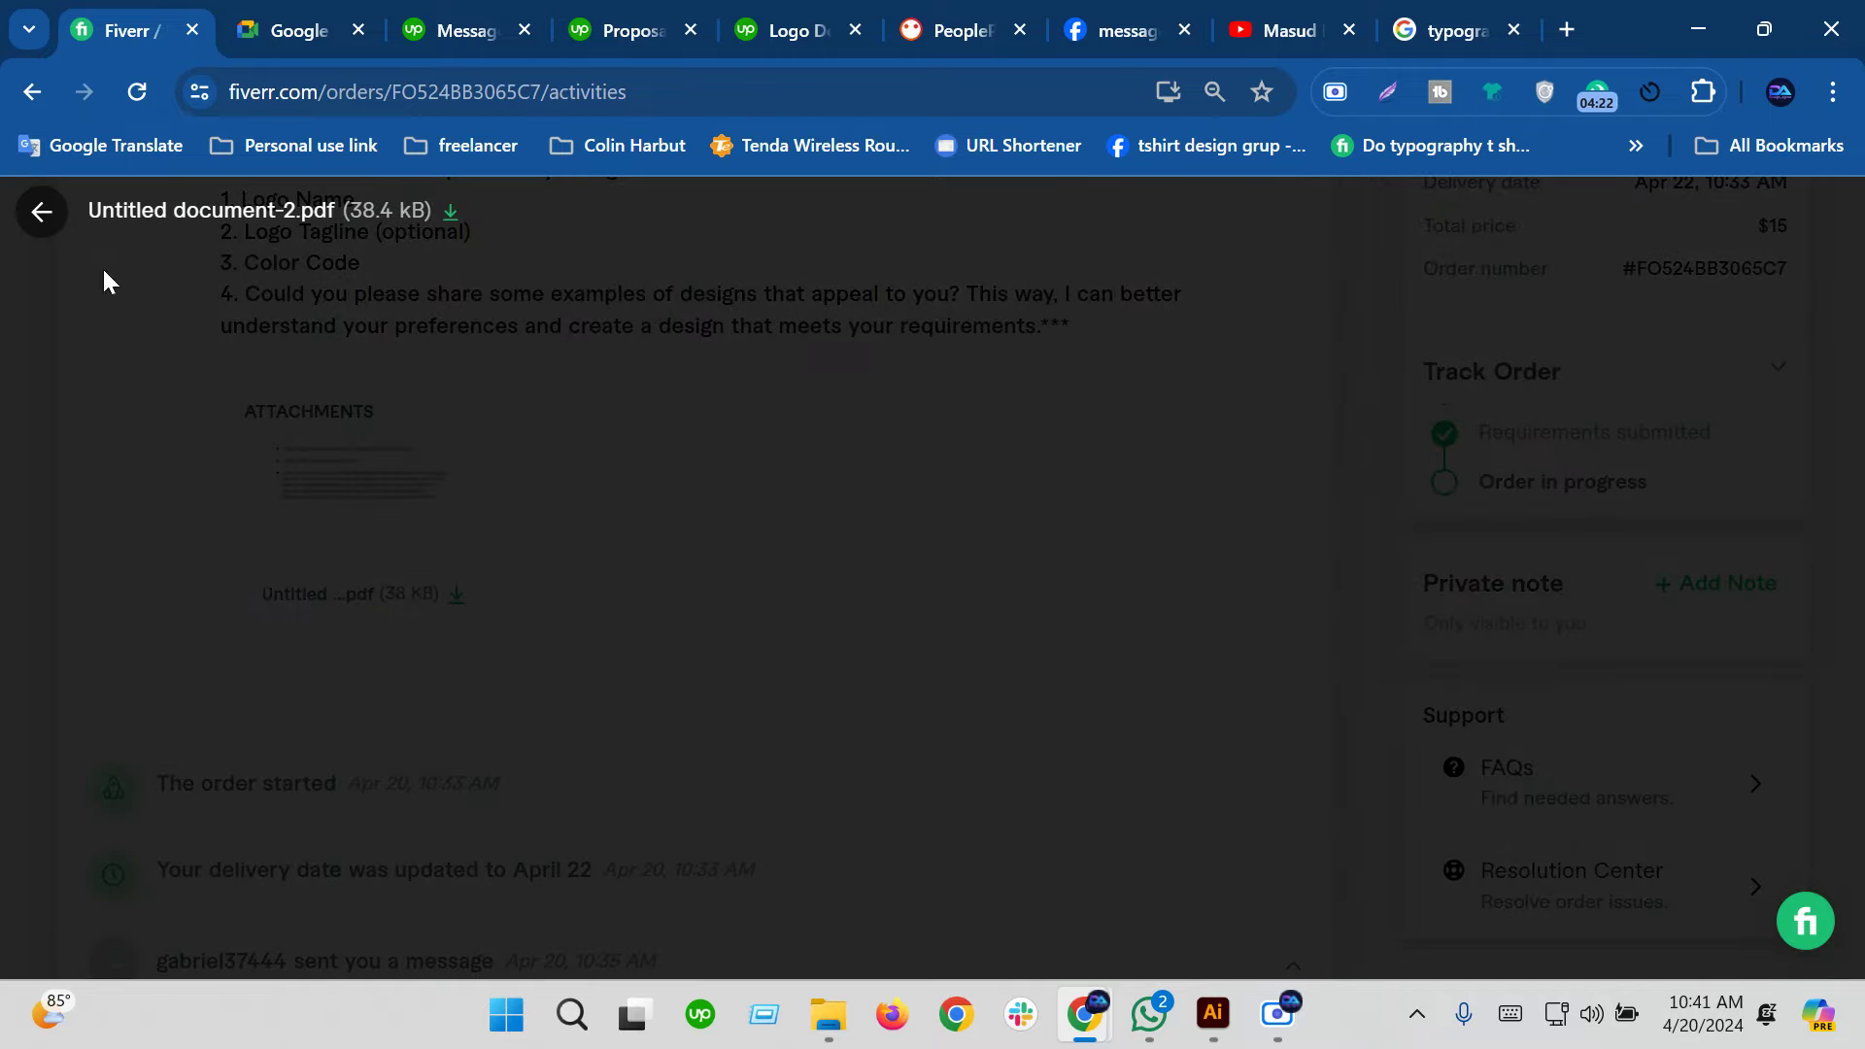
click(53, 216)
scroll(425, 797, down, 5)
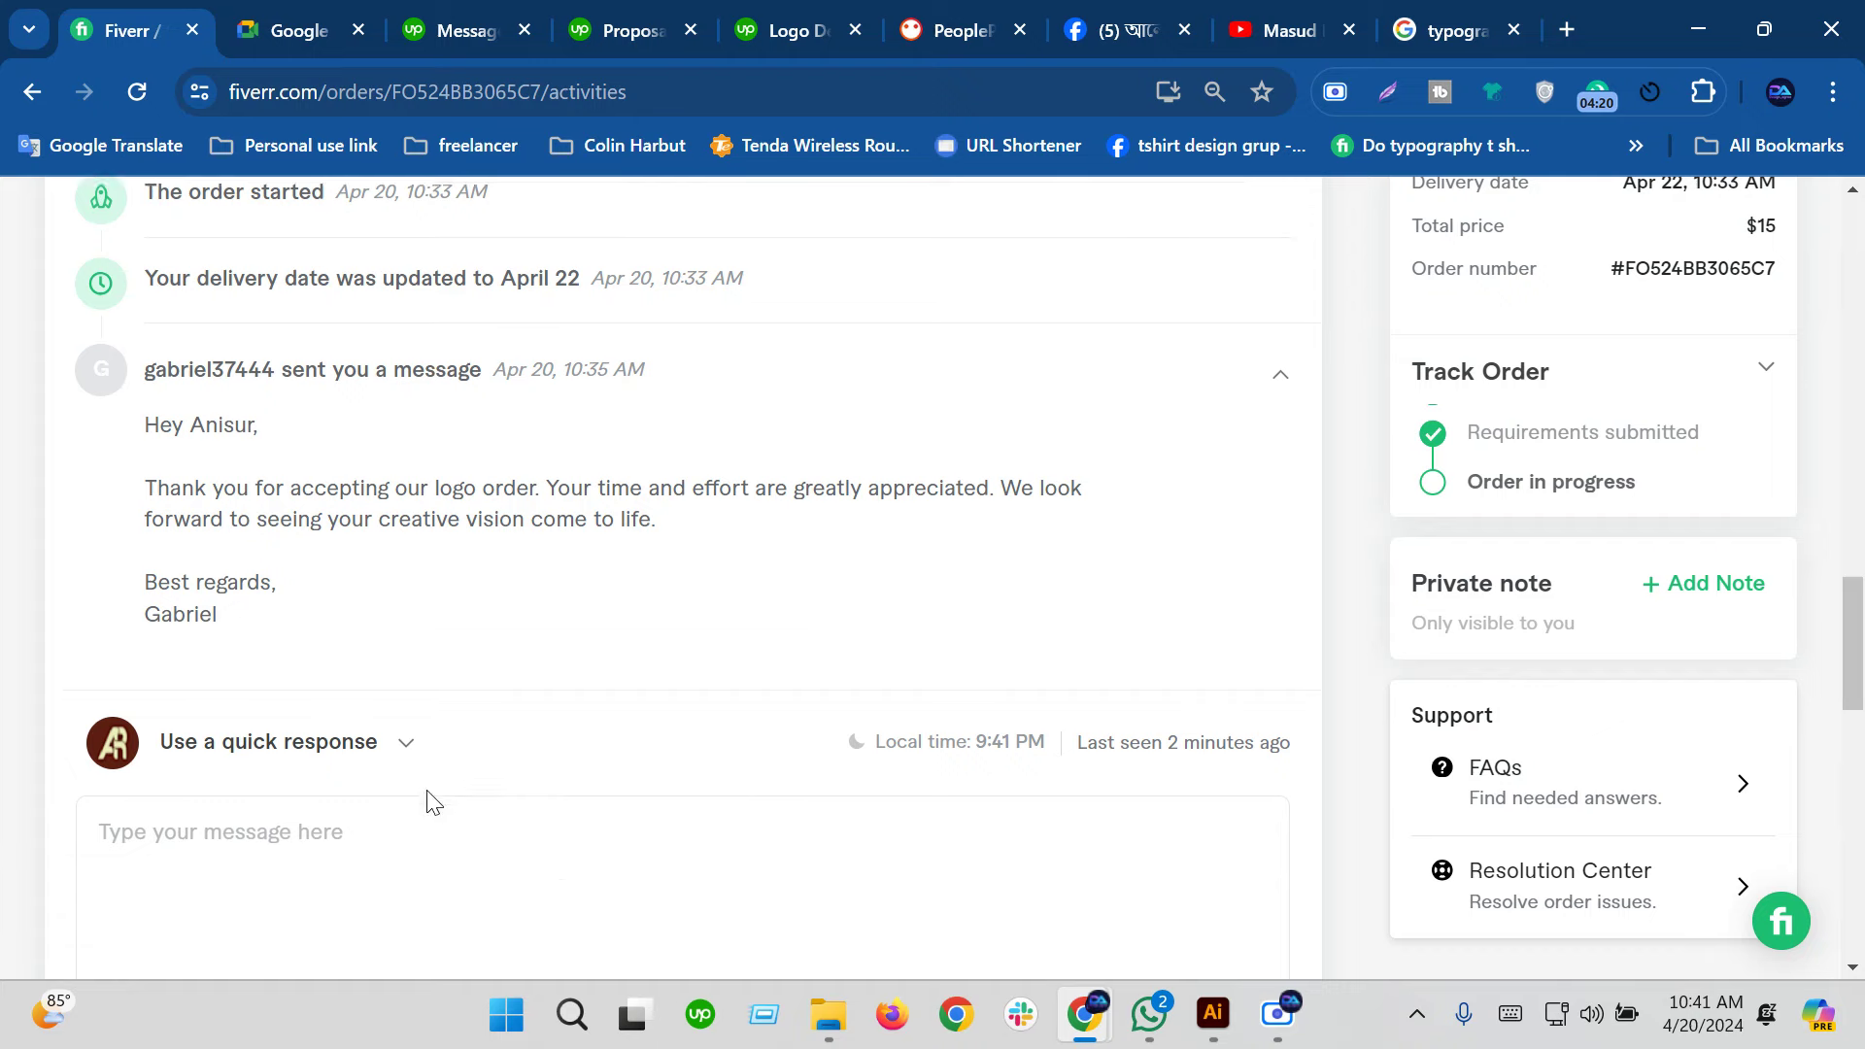
scroll(429, 801, down, 2)
scroll(433, 803, up, 3)
scroll(425, 811, up, 1)
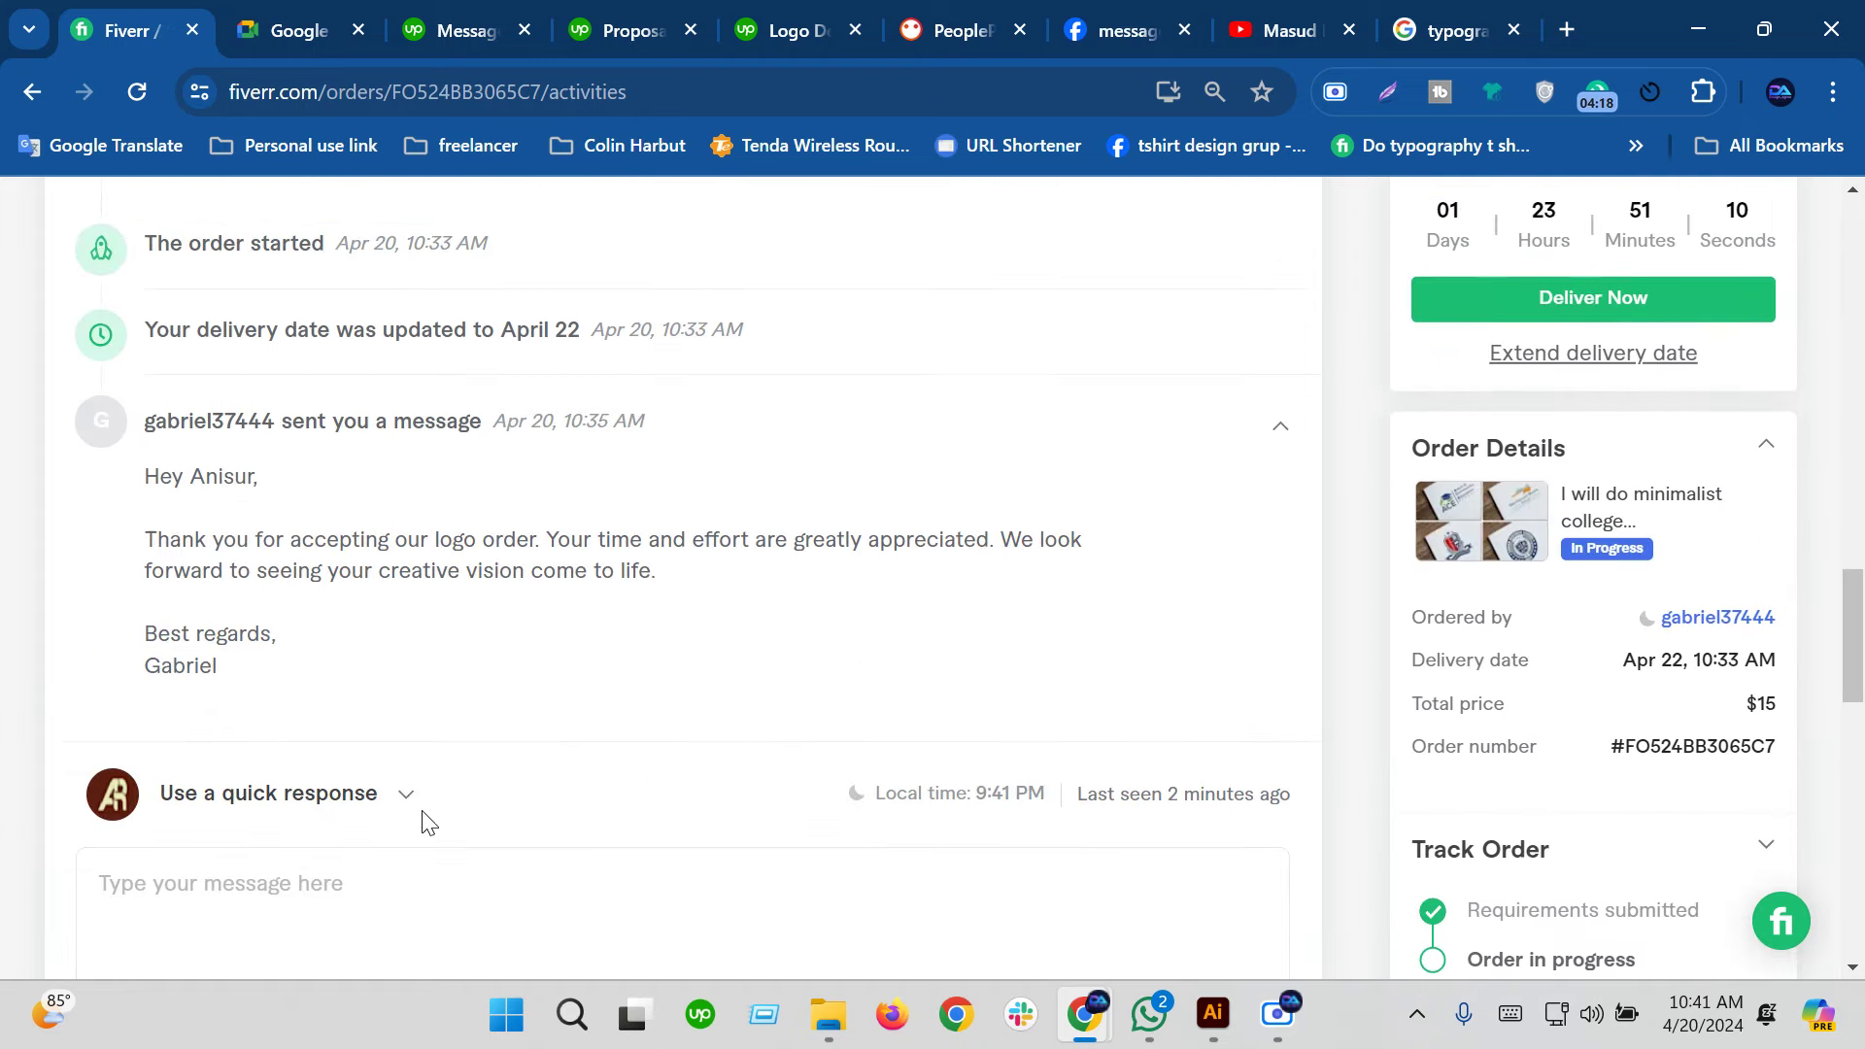
scroll(413, 816, up, 5)
scroll(410, 814, up, 3)
scroll(408, 812, up, 1)
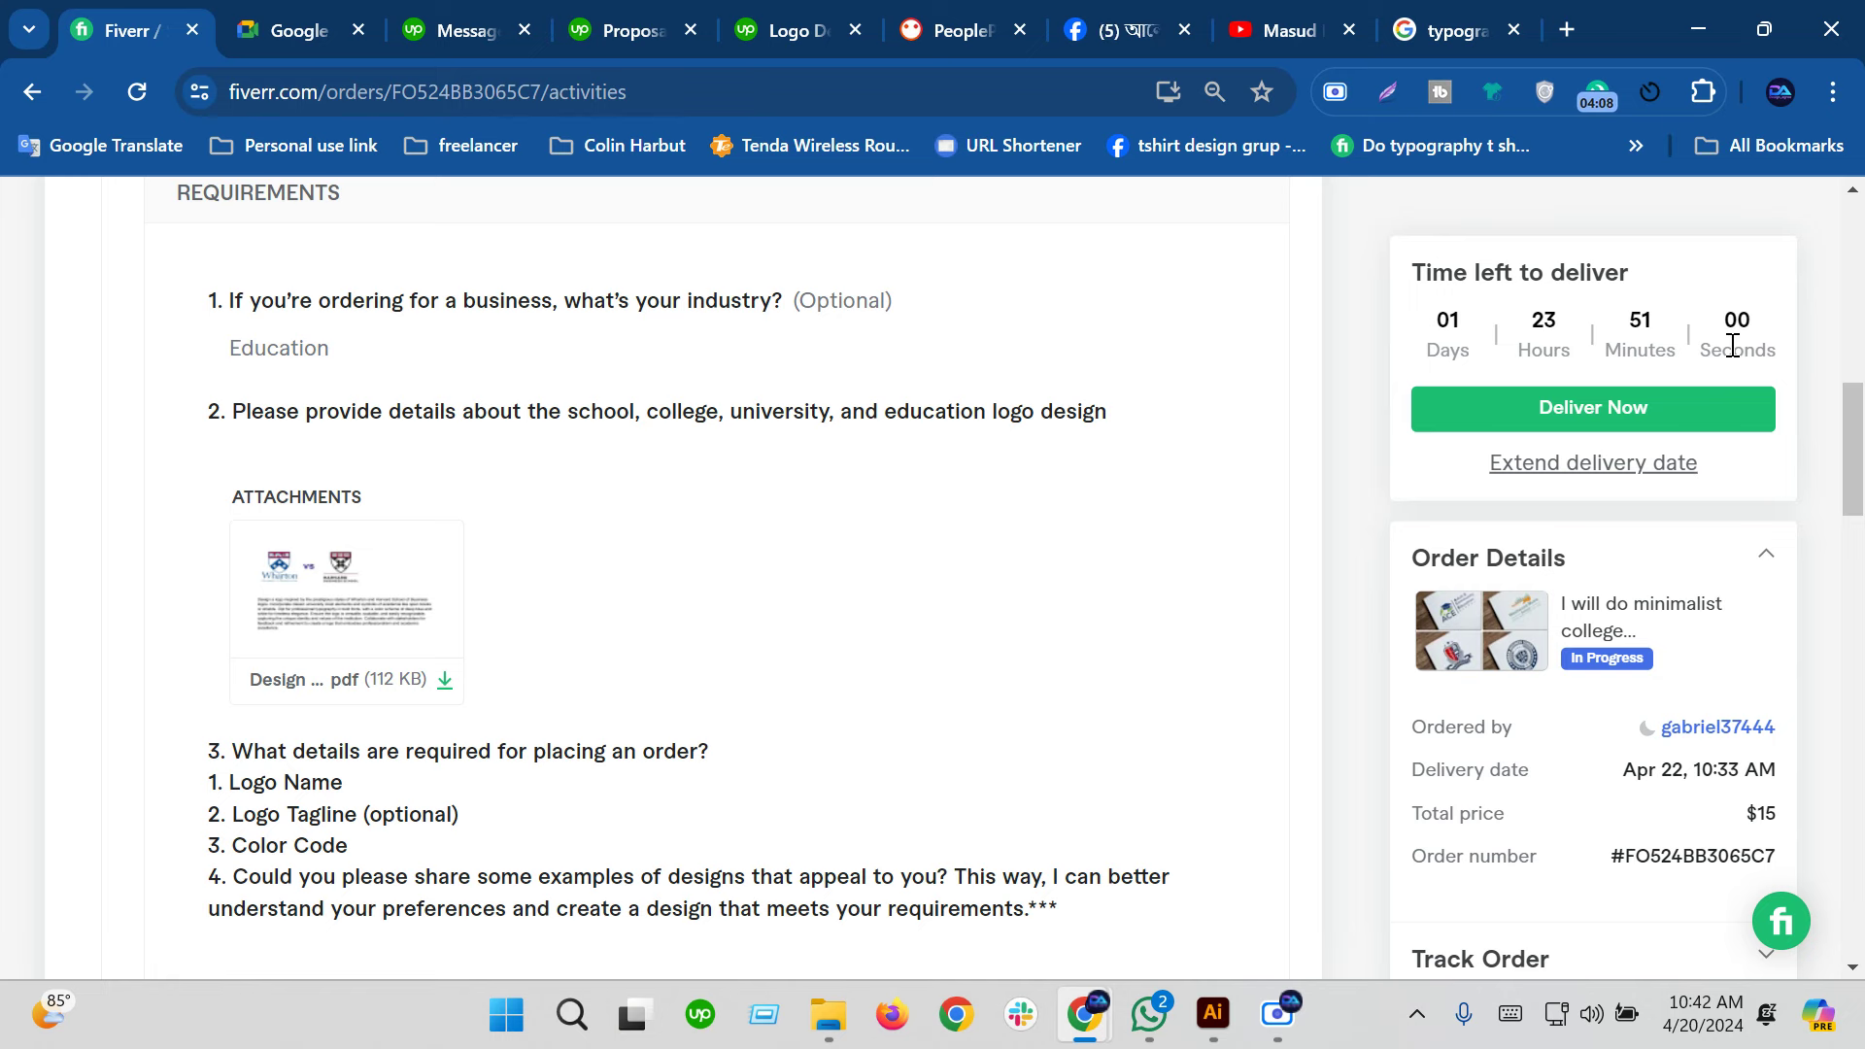
scroll(366, 383, up, 10)
scroll(275, 528, up, 5)
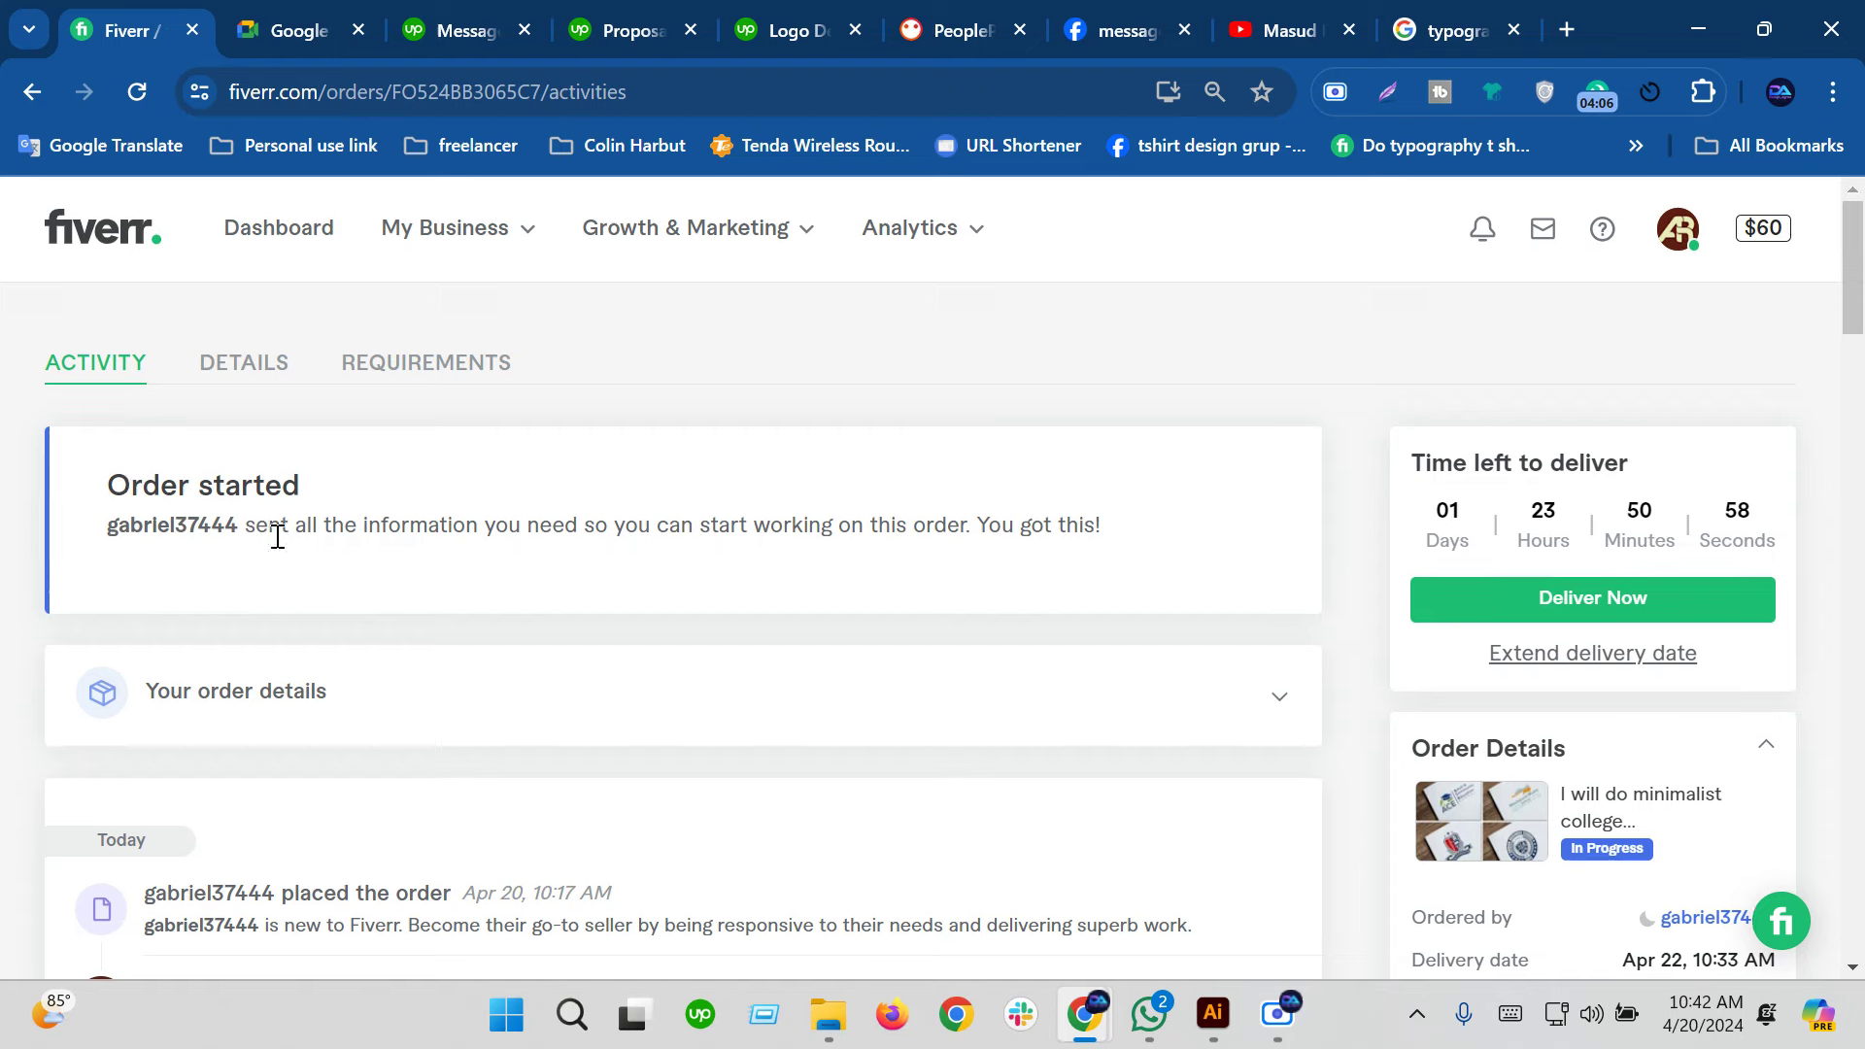
Check the three active orders worth $45 on the seller dashboard, then go to Upwork messages
click(264, 243)
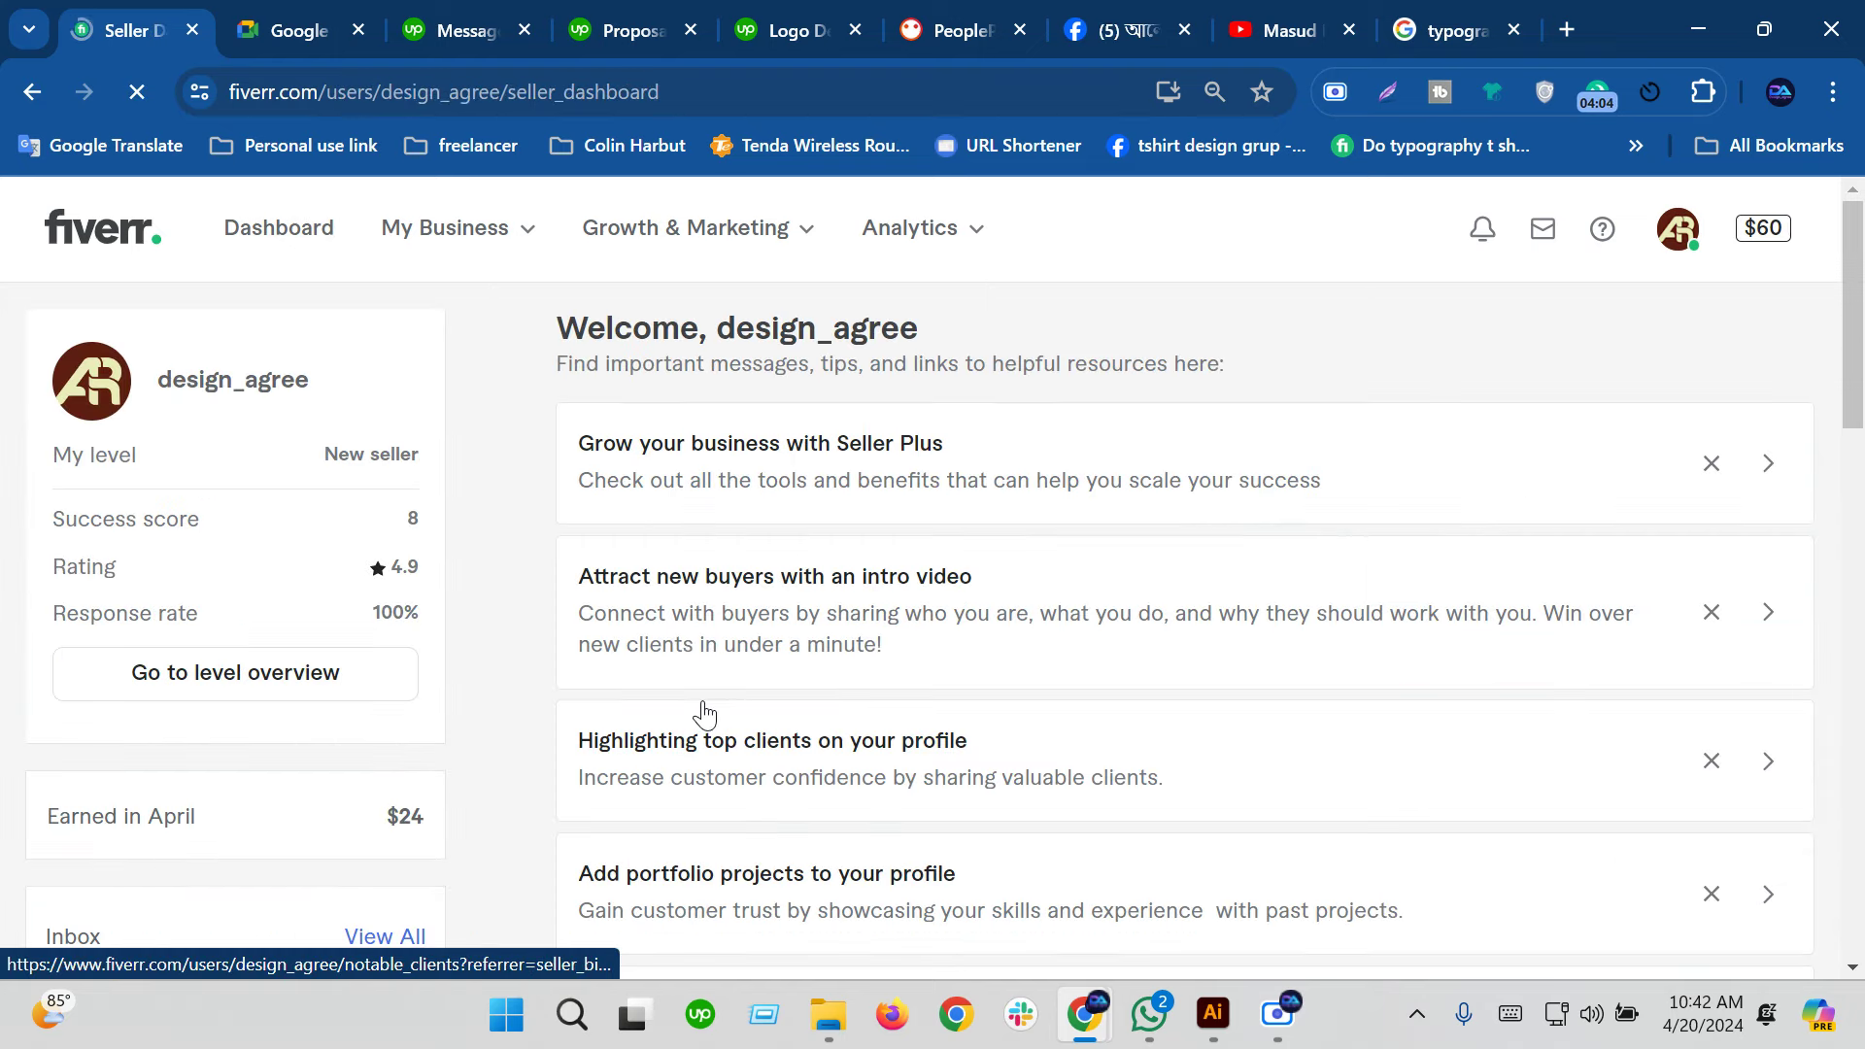
scroll(703, 709, down, 10)
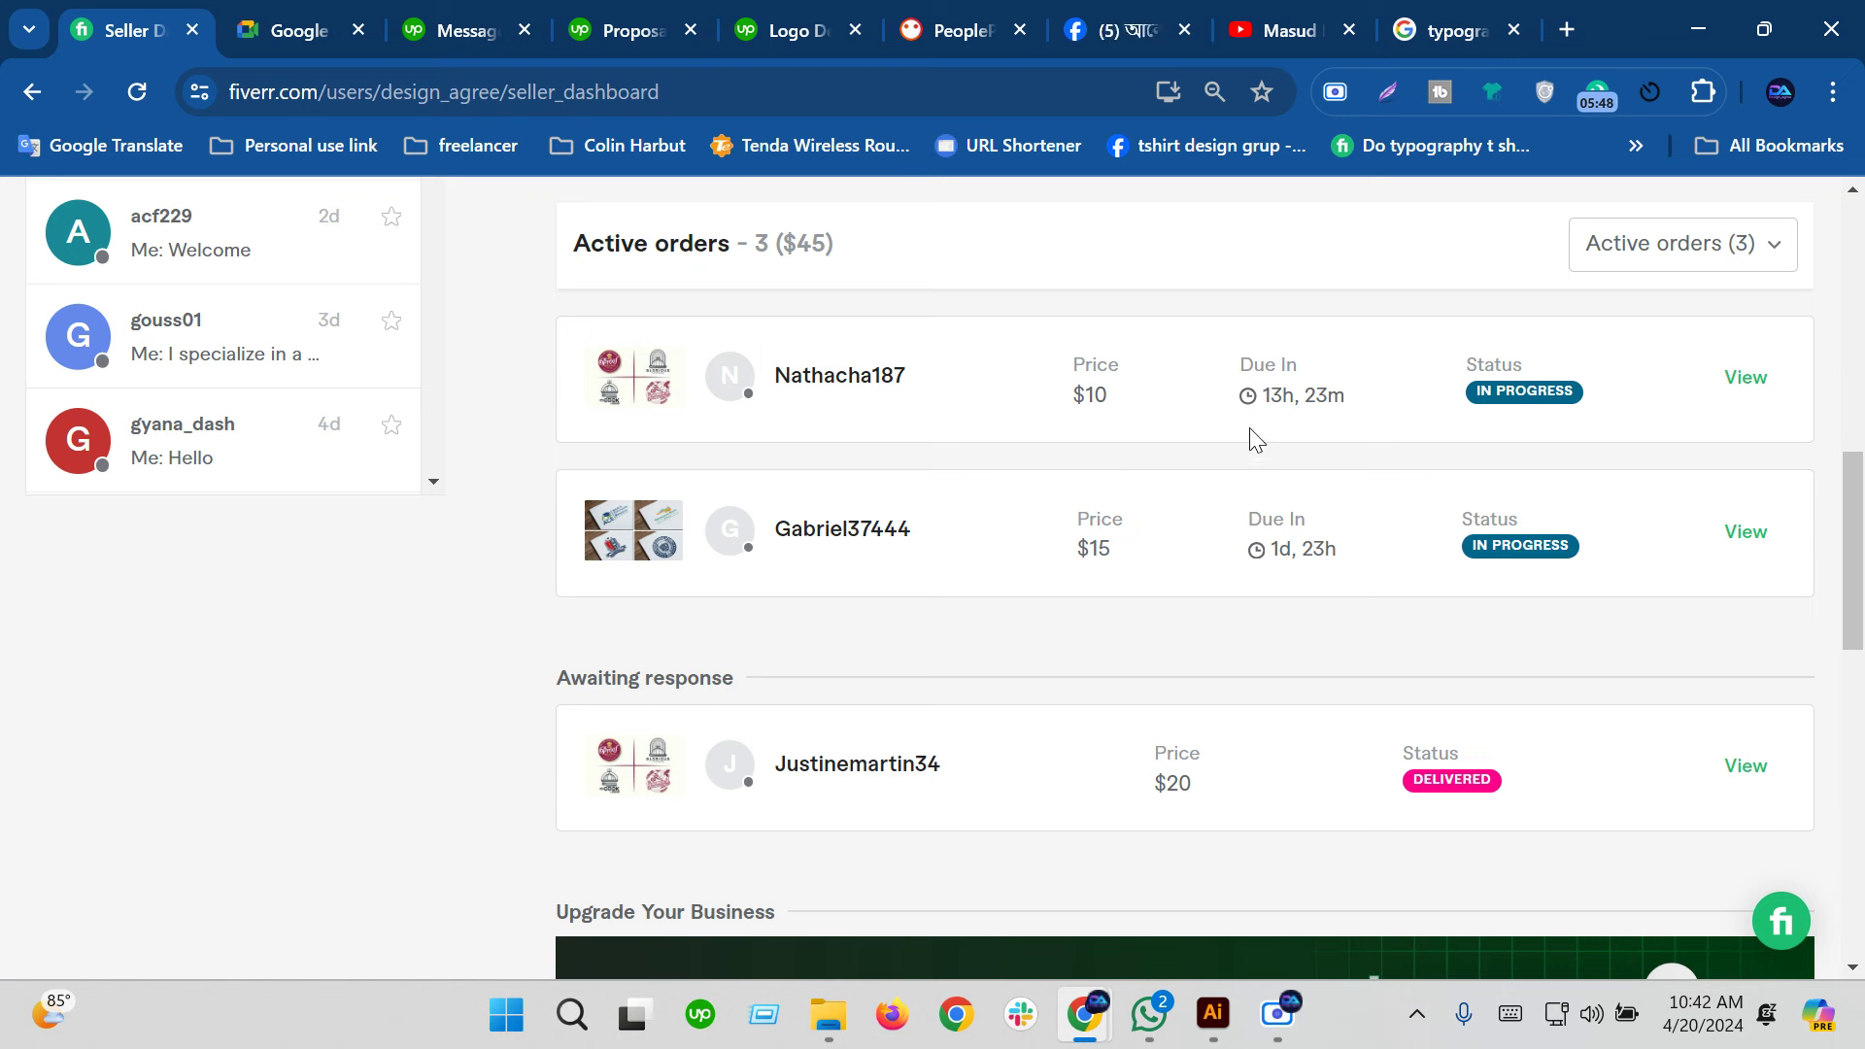
click(1300, 423)
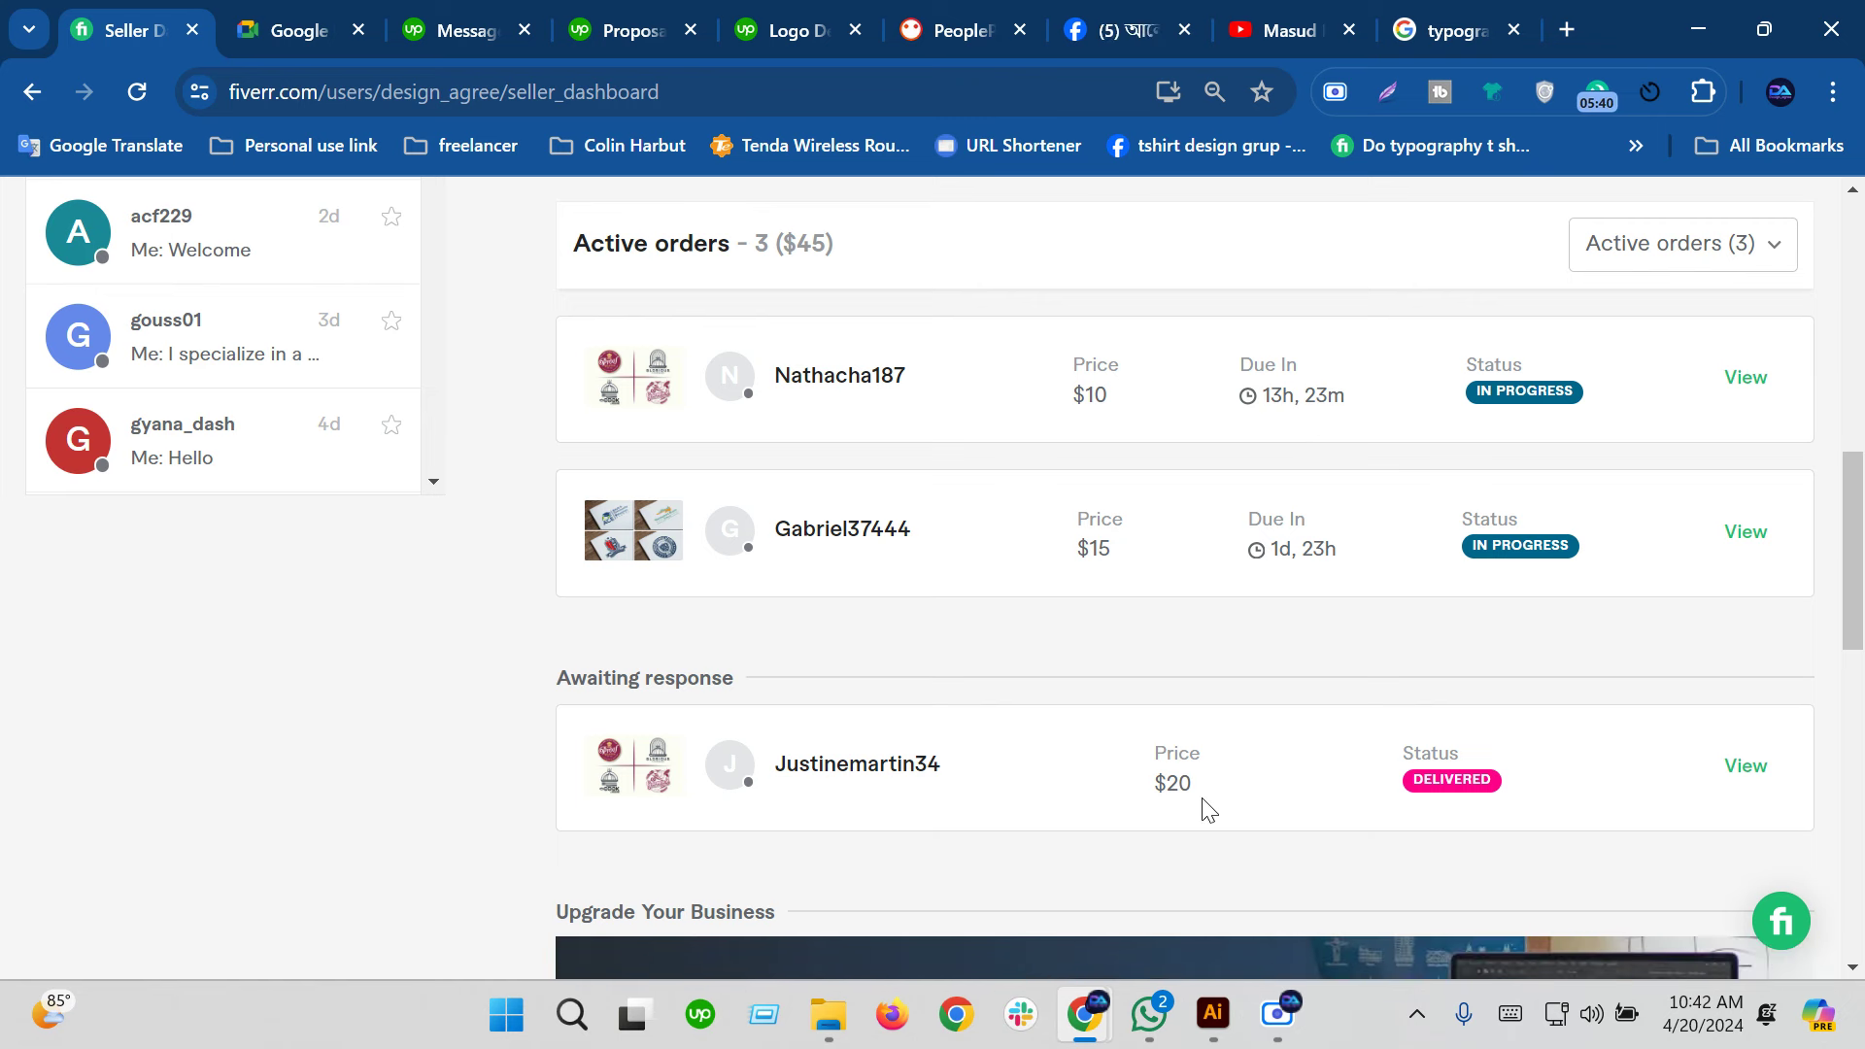
scroll(1157, 761, down, 1)
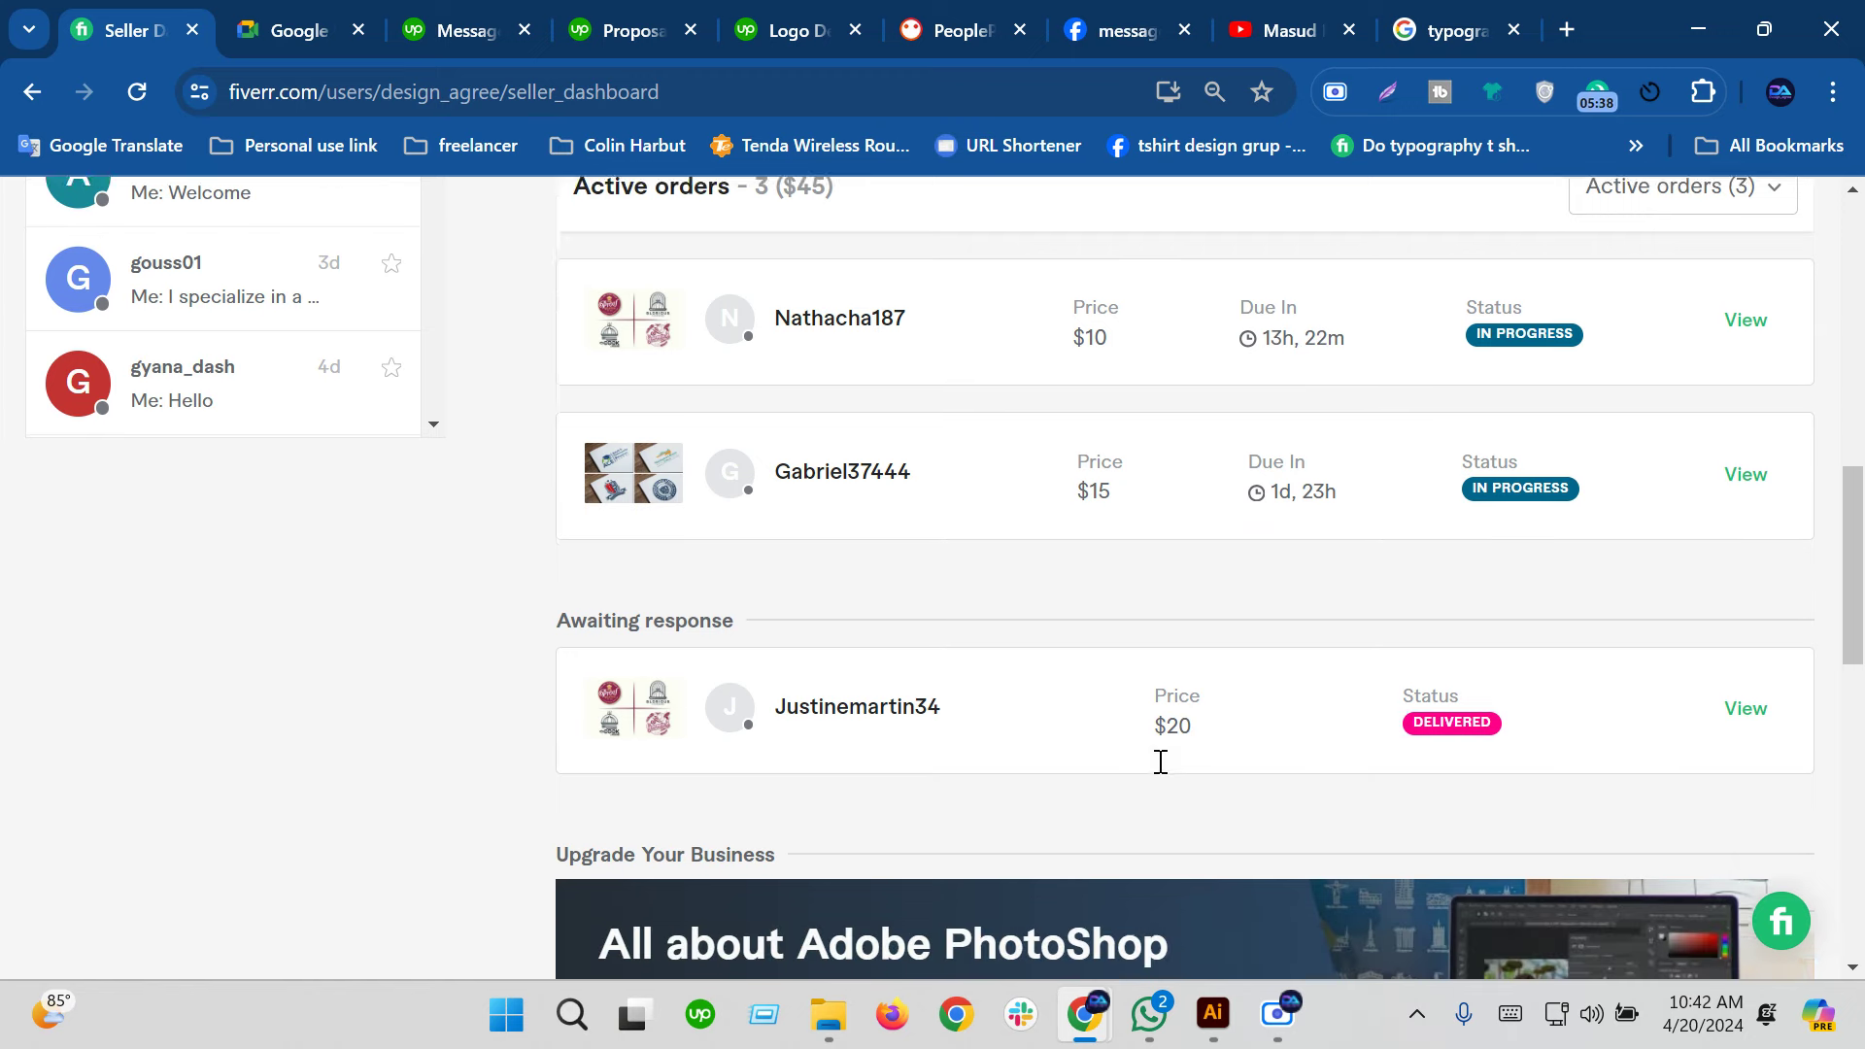
scroll(1160, 761, up, 1)
scroll(1160, 761, up, 1)
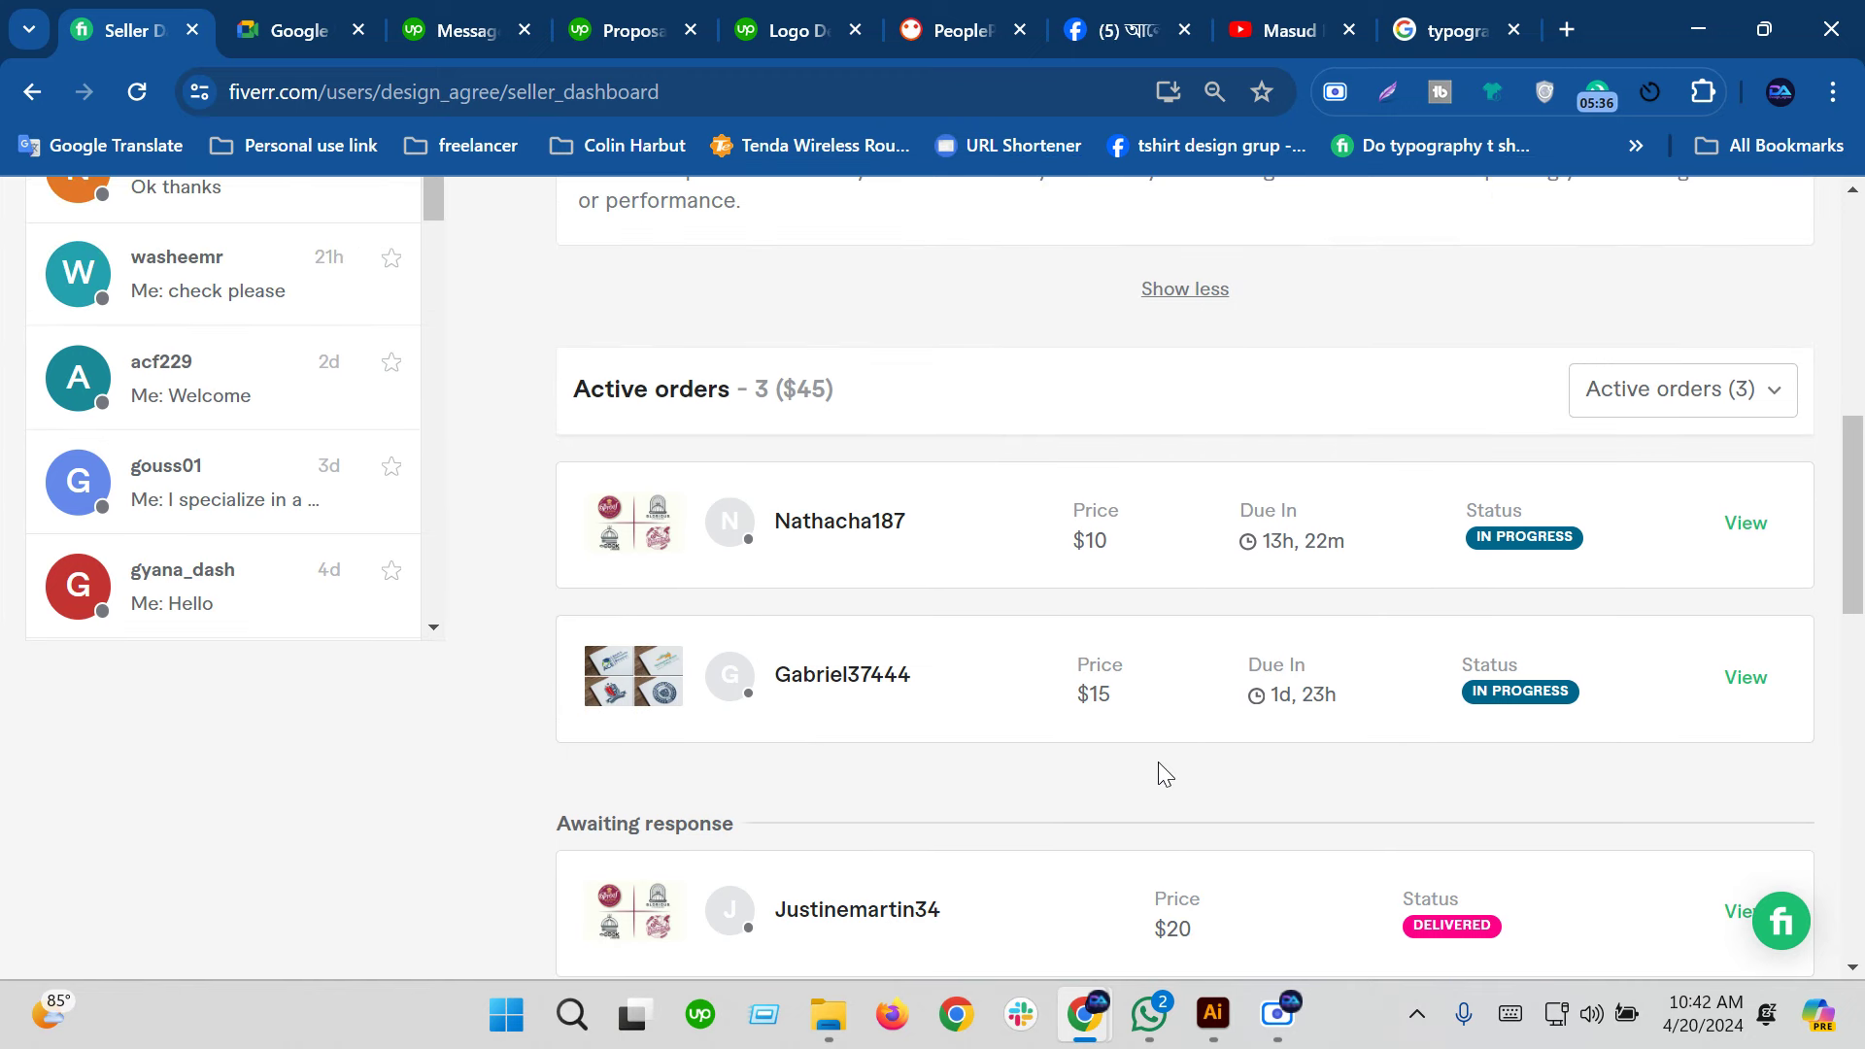
click(435, 32)
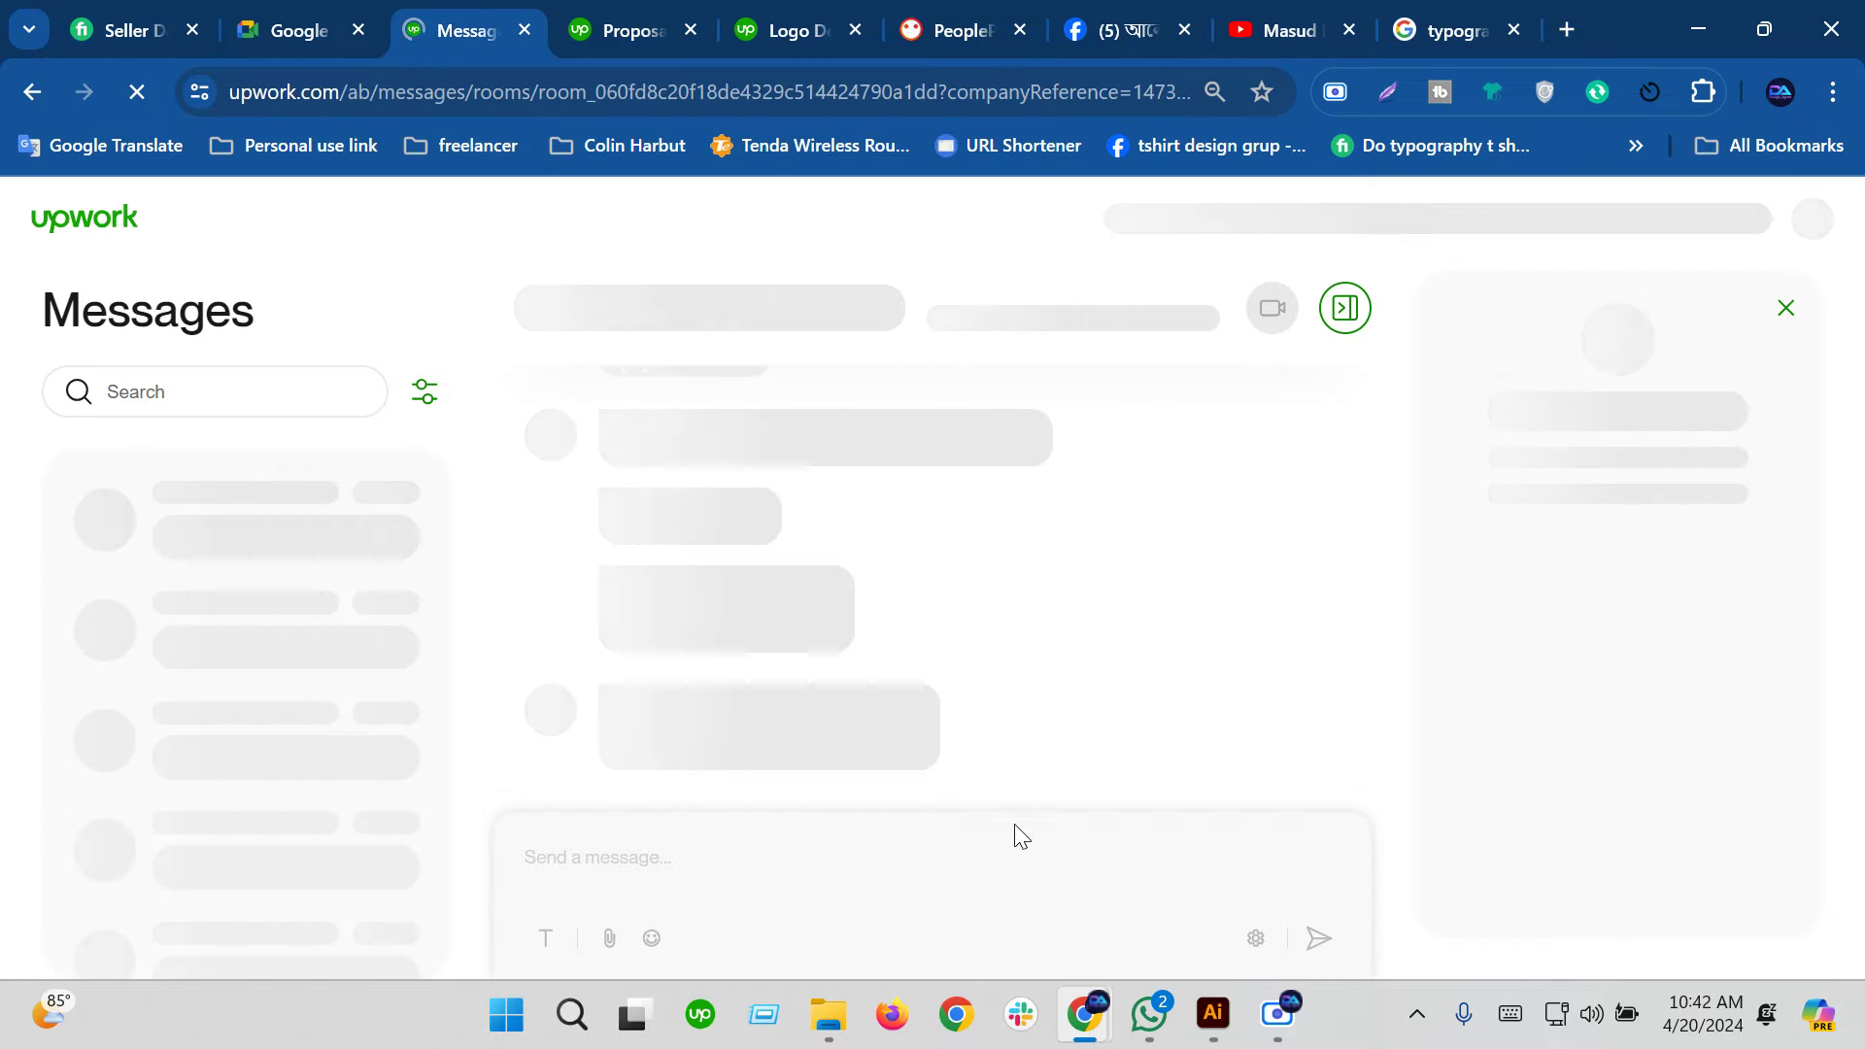
View the sent open-book logo image full size in WhatsApp, then return to Upwork
click(1151, 1015)
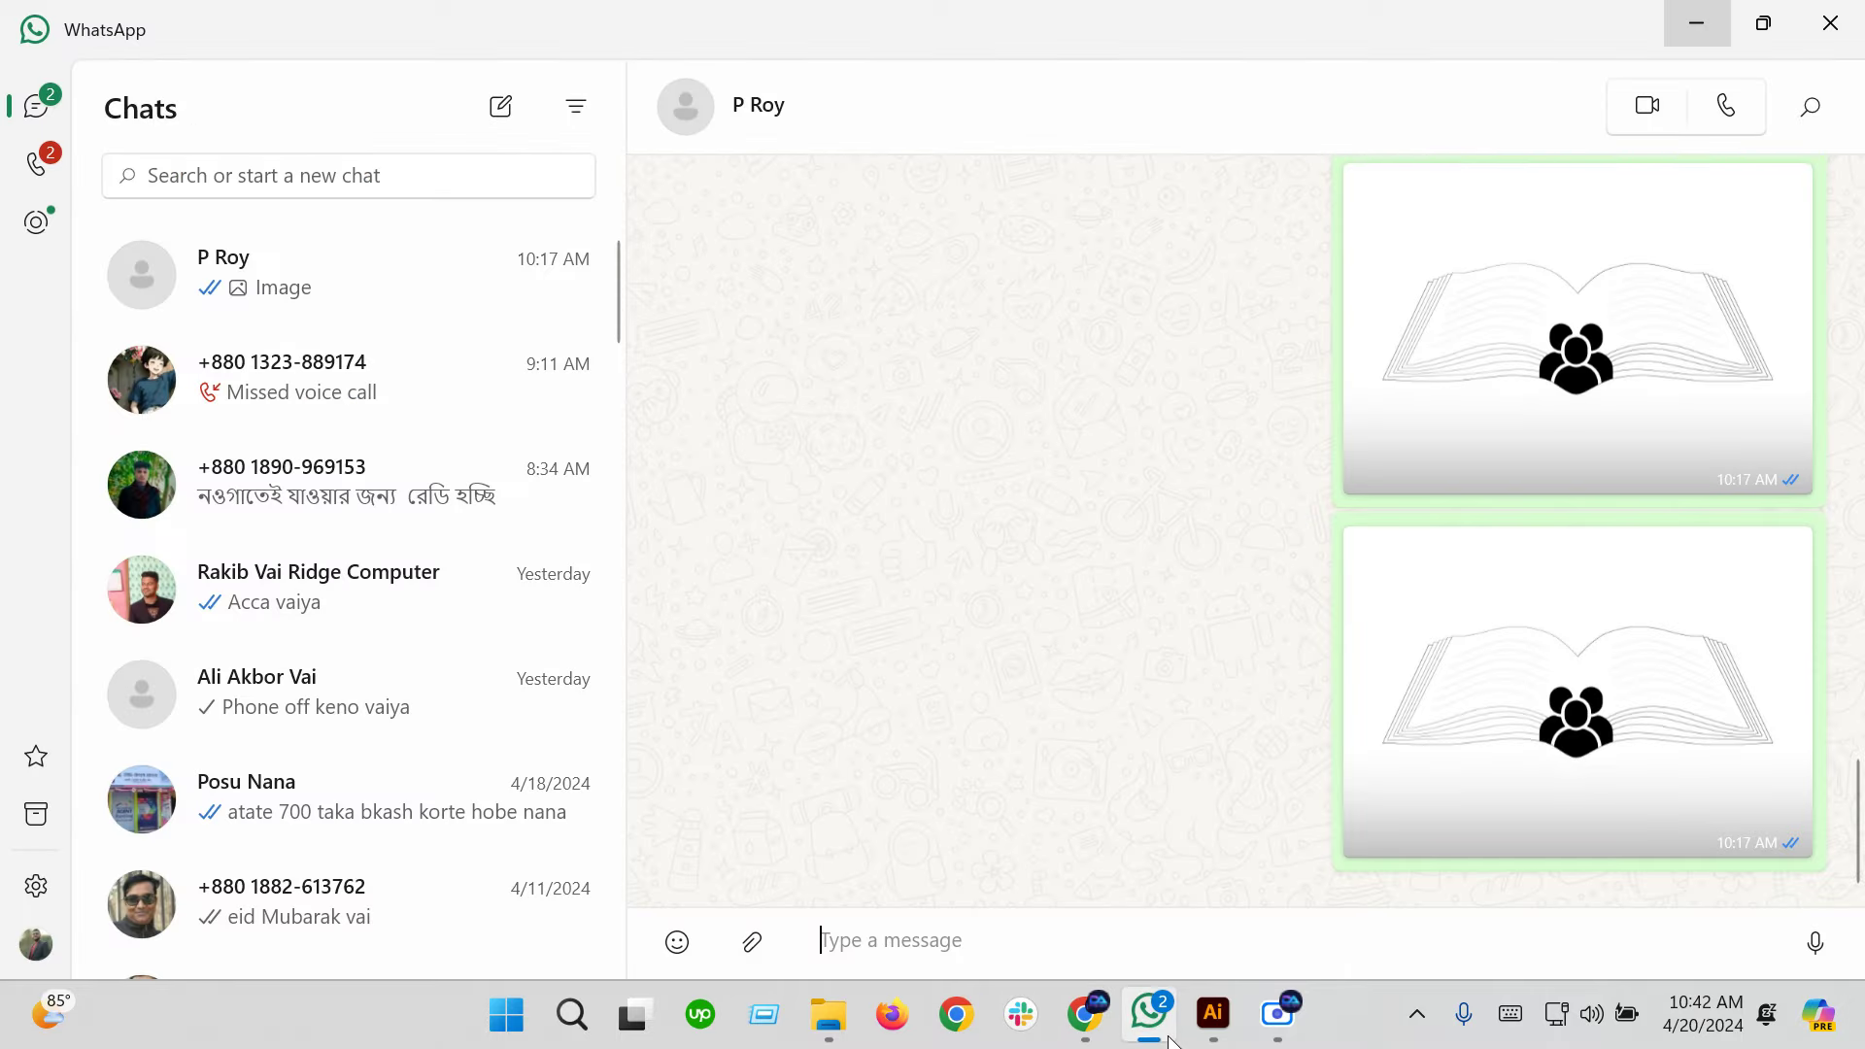
click(1625, 641)
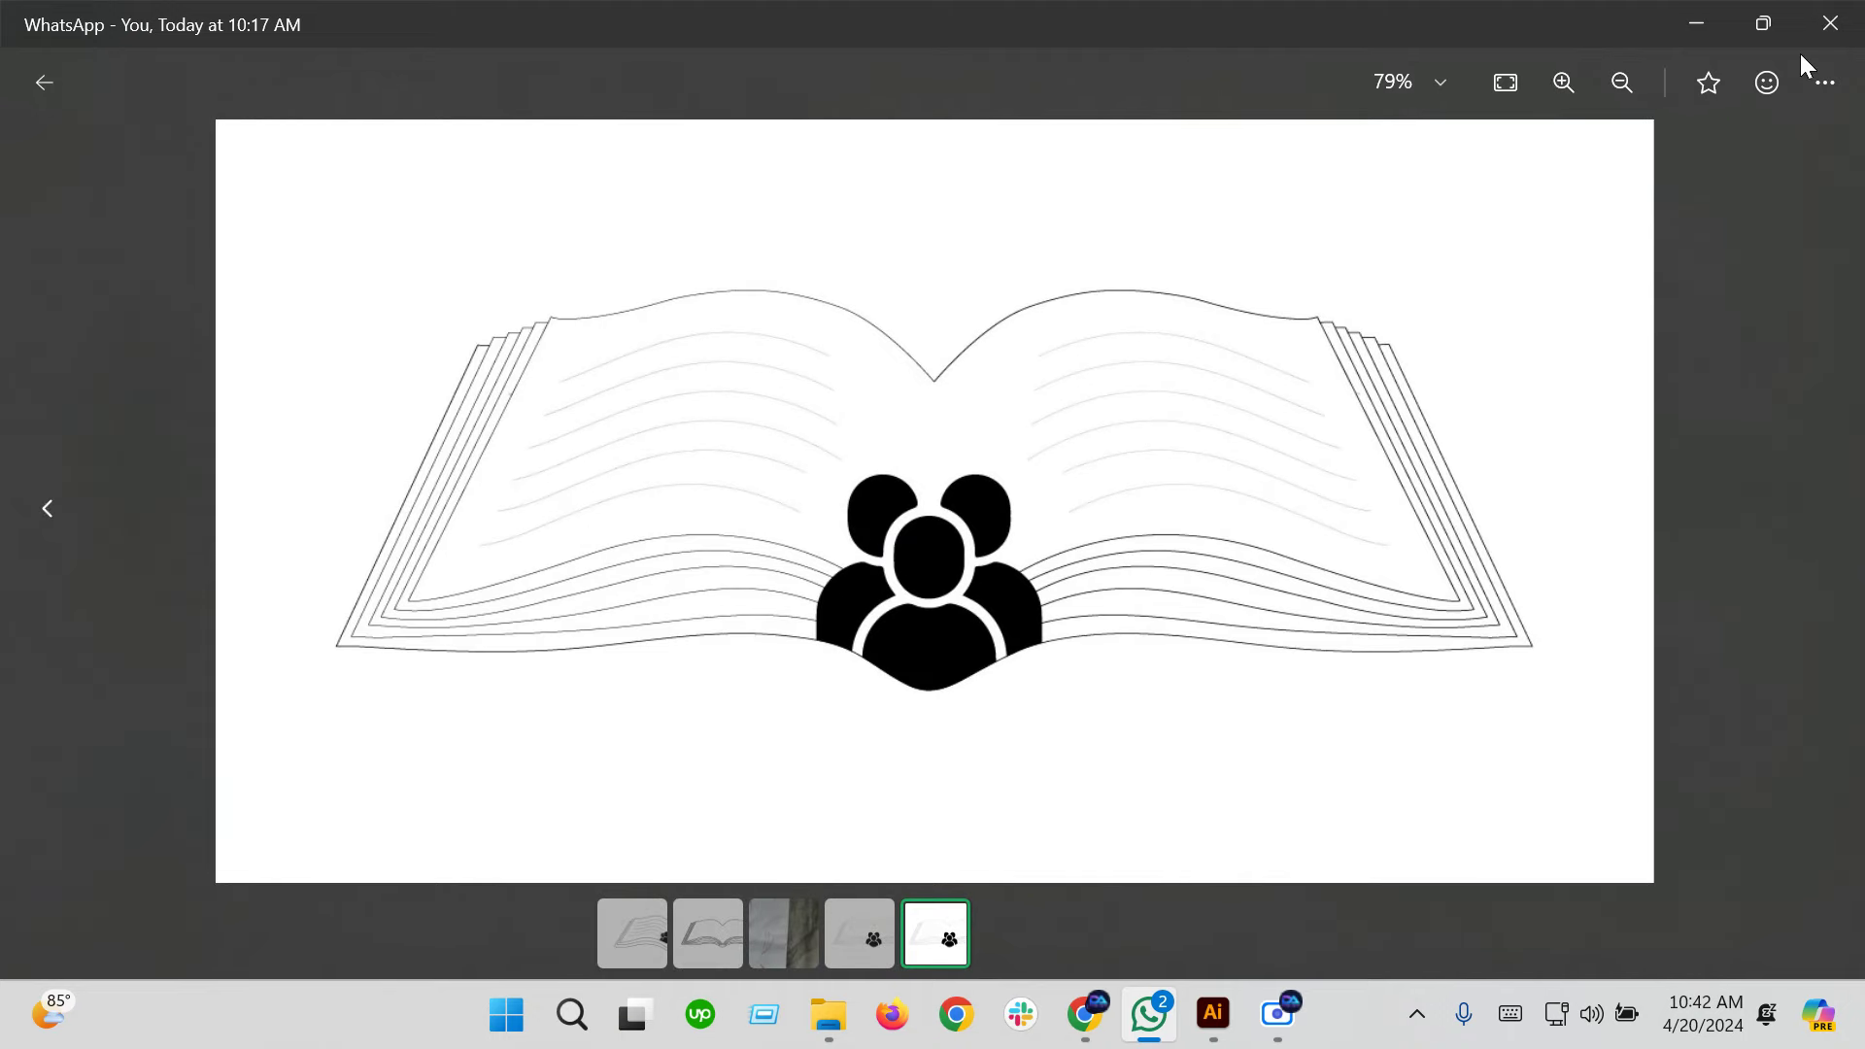
click(1822, 28)
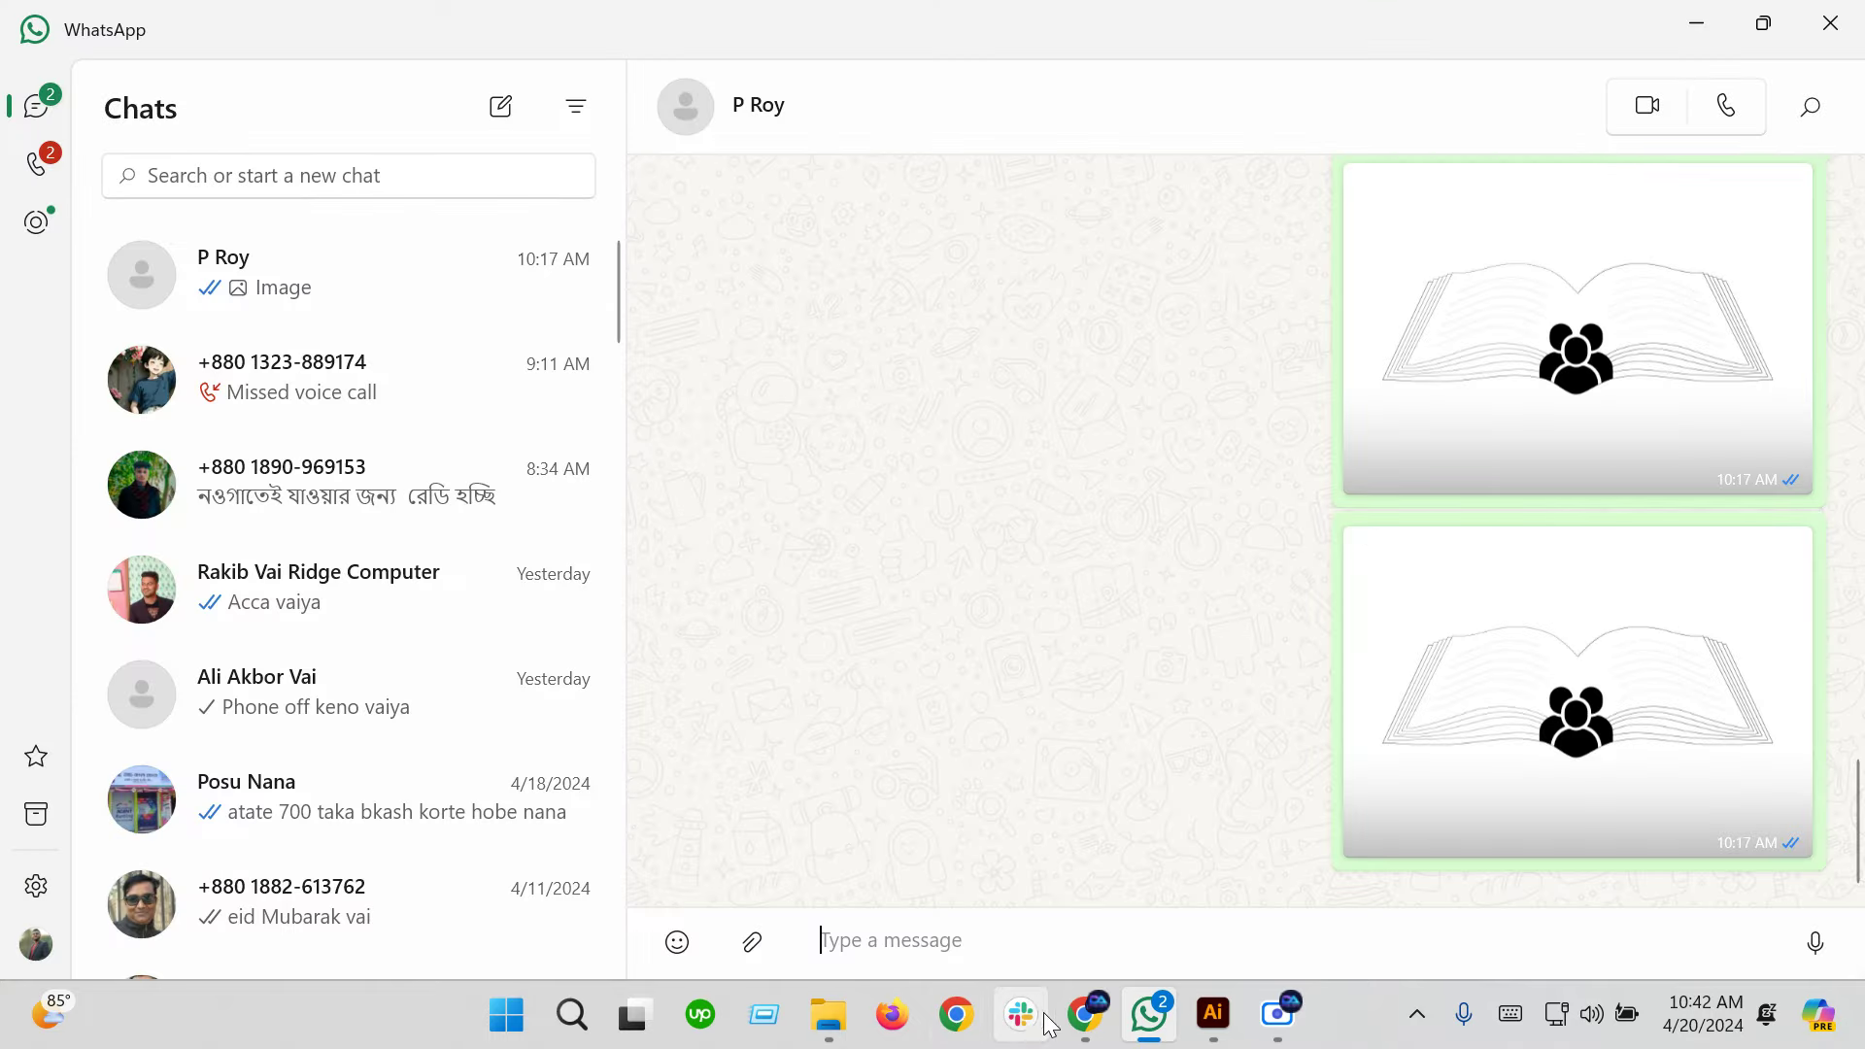
mouse_move(1084, 1014)
click(904, 860)
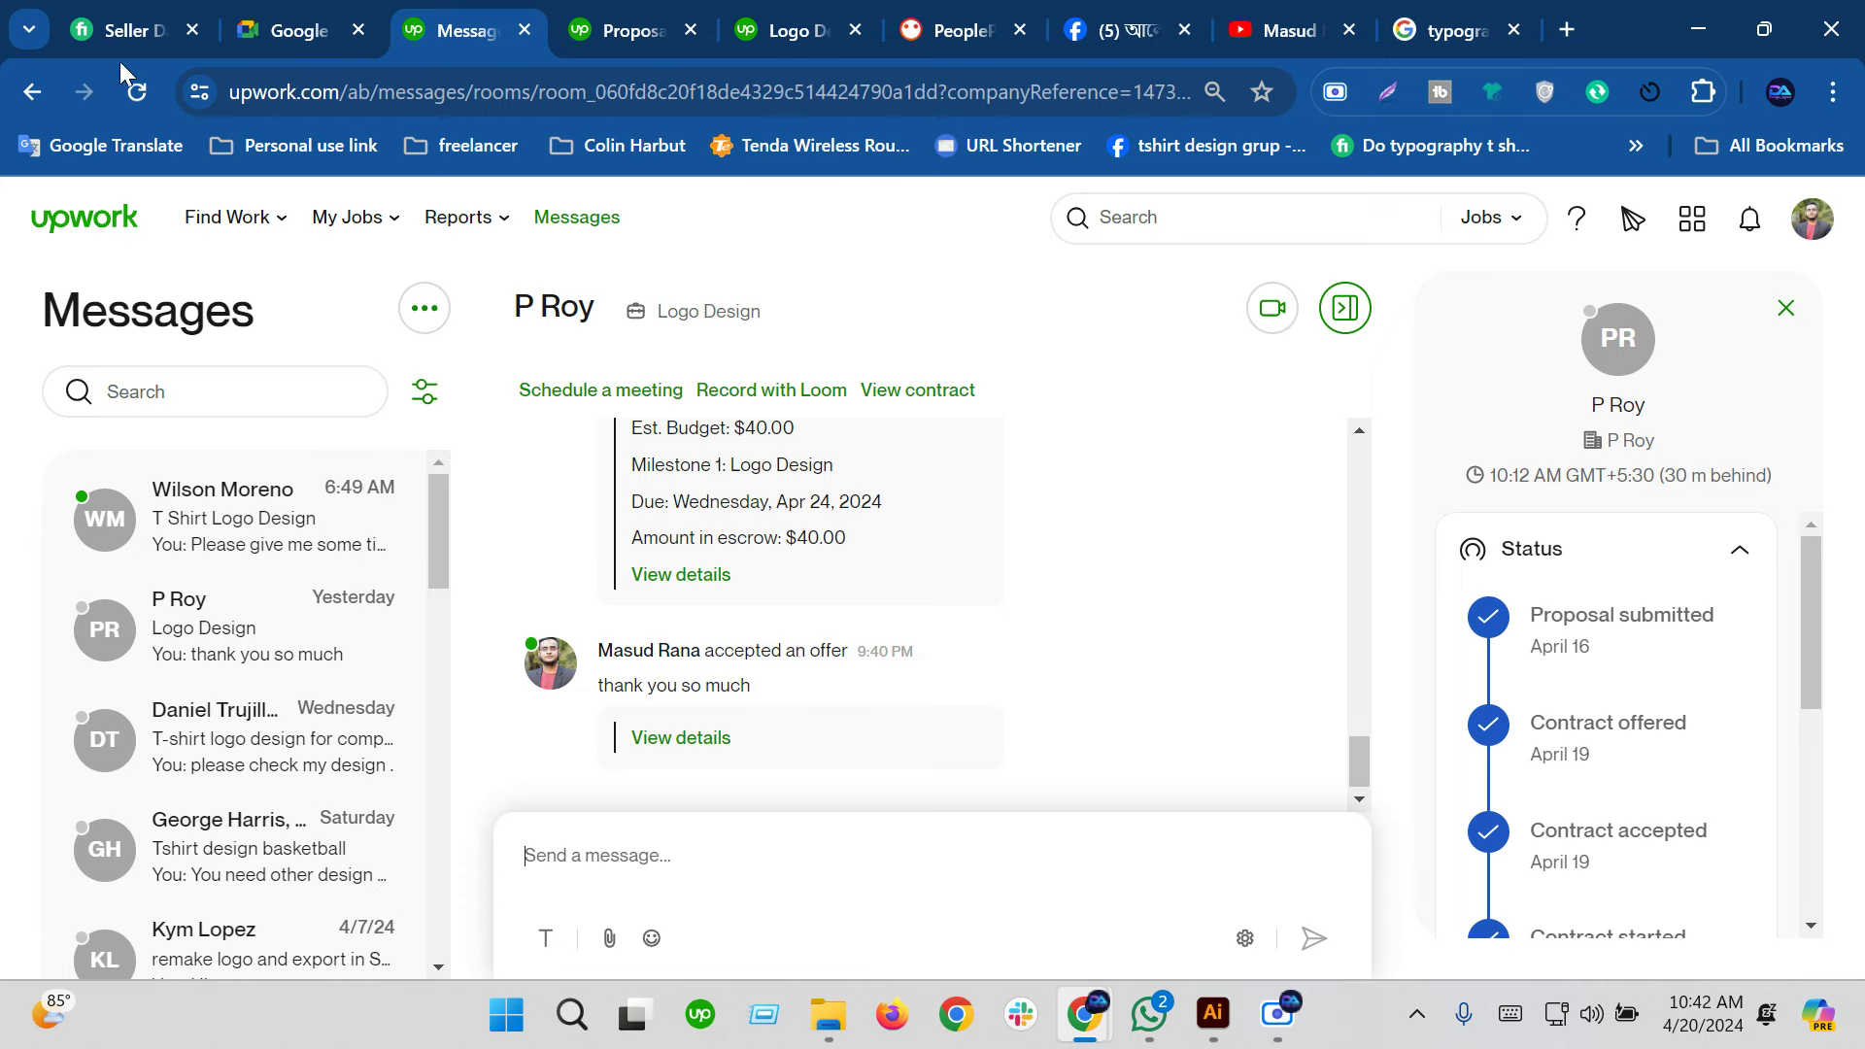
Return to the Fiverr Seller Dashboard and scroll down to the Active orders
click(126, 30)
scroll(785, 678, down, 1)
scroll(785, 678, down, 1)
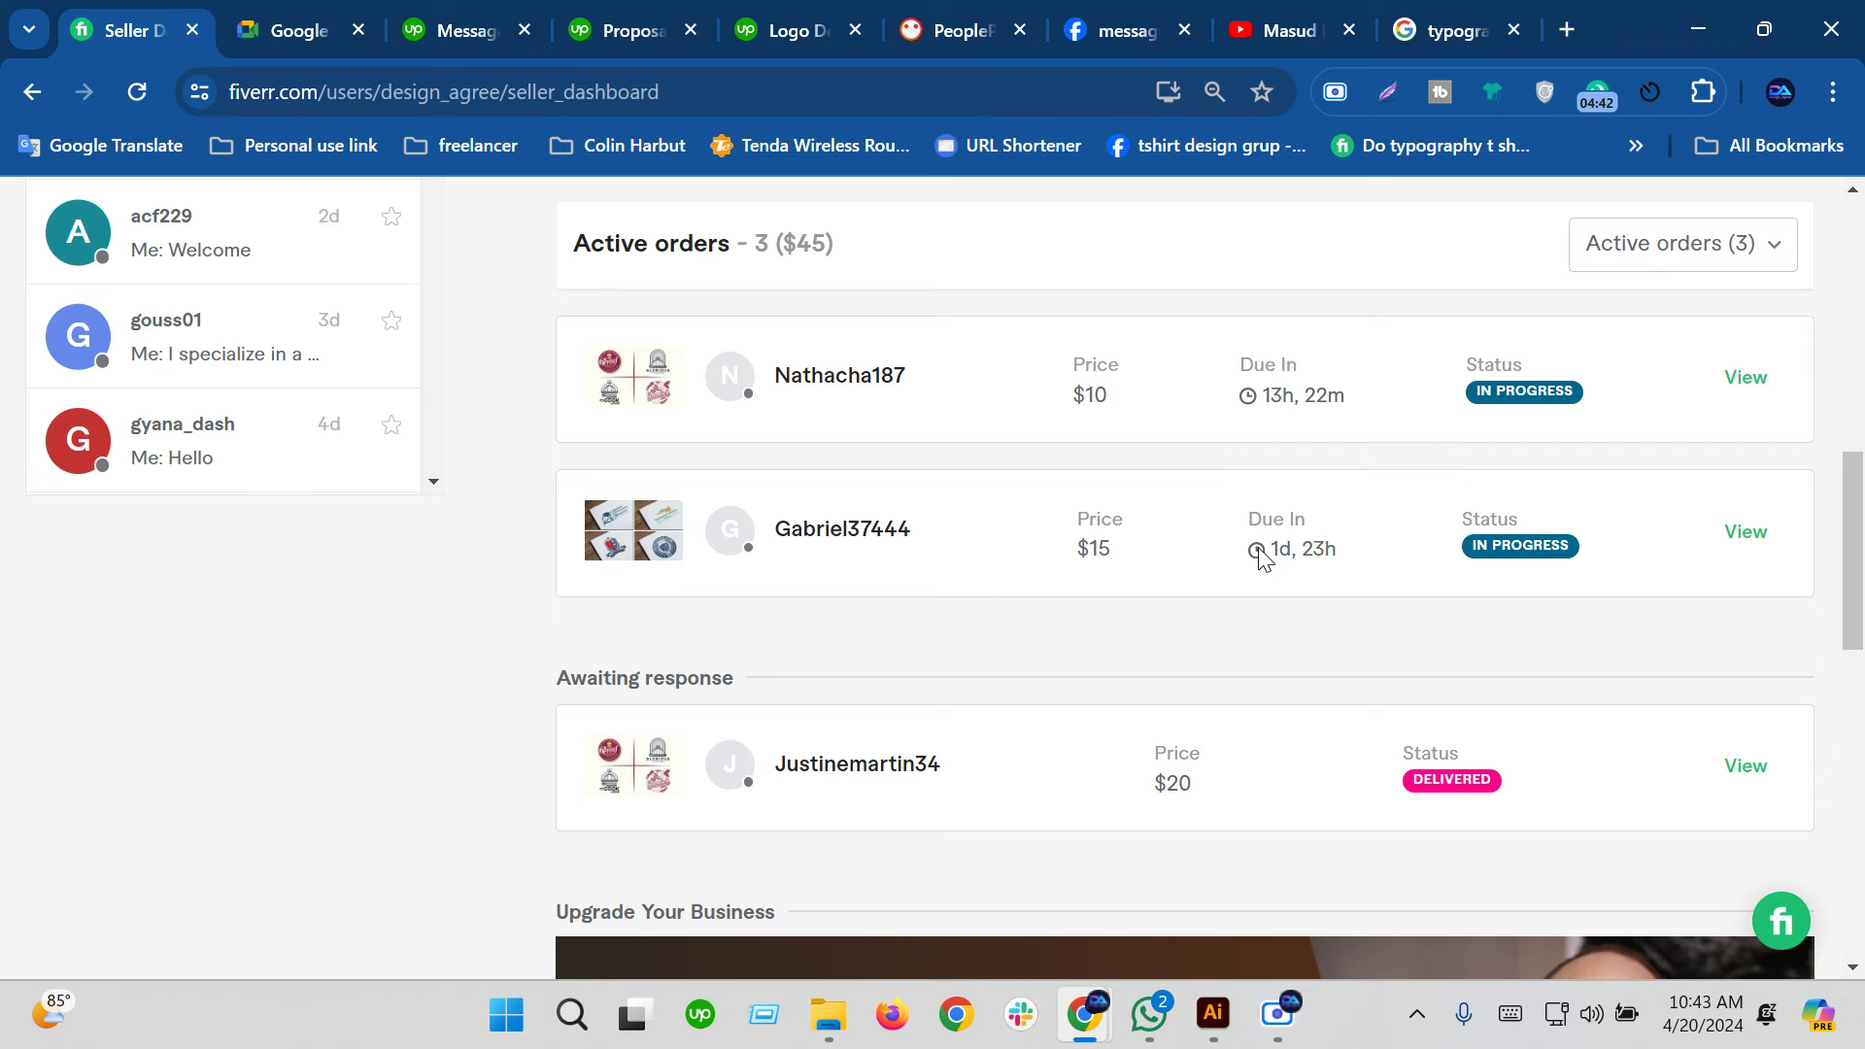
Open the seller profile from the avatar menu and scroll through its gigs and reviews
scroll(1274, 546, up, 10)
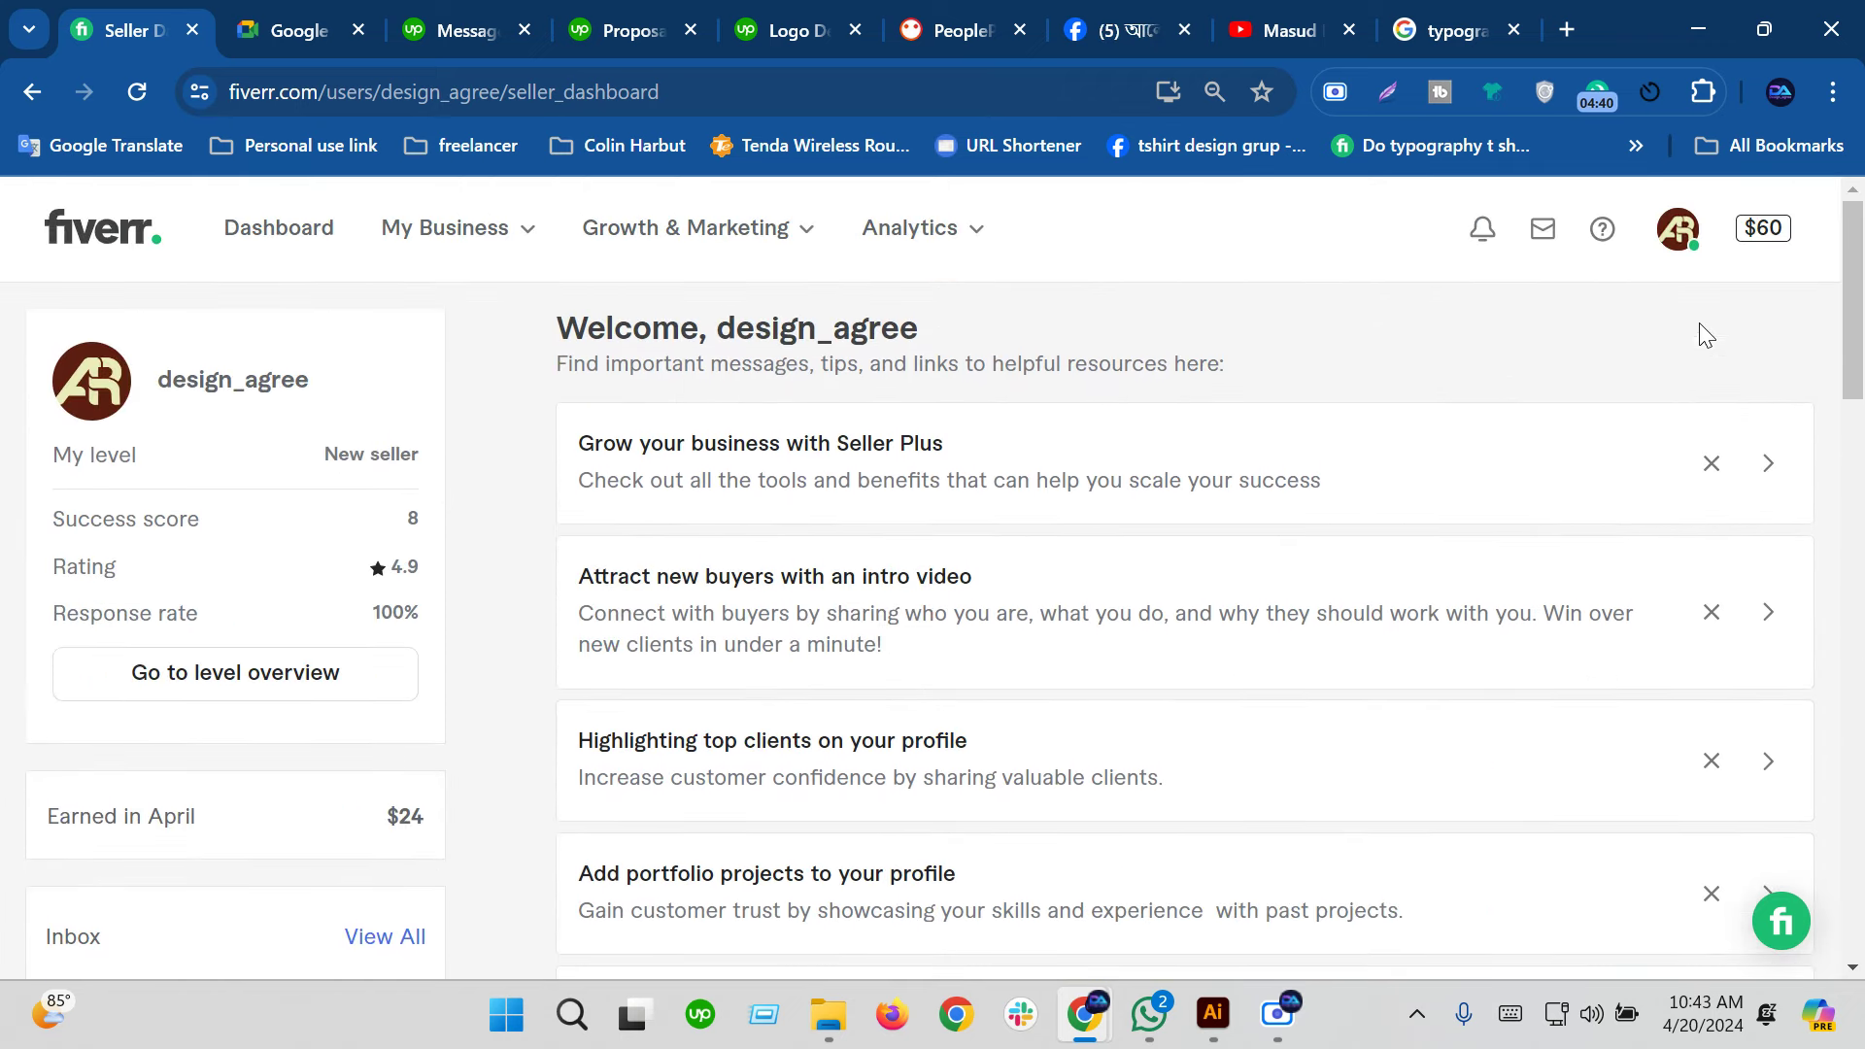
click(1684, 243)
click(1403, 483)
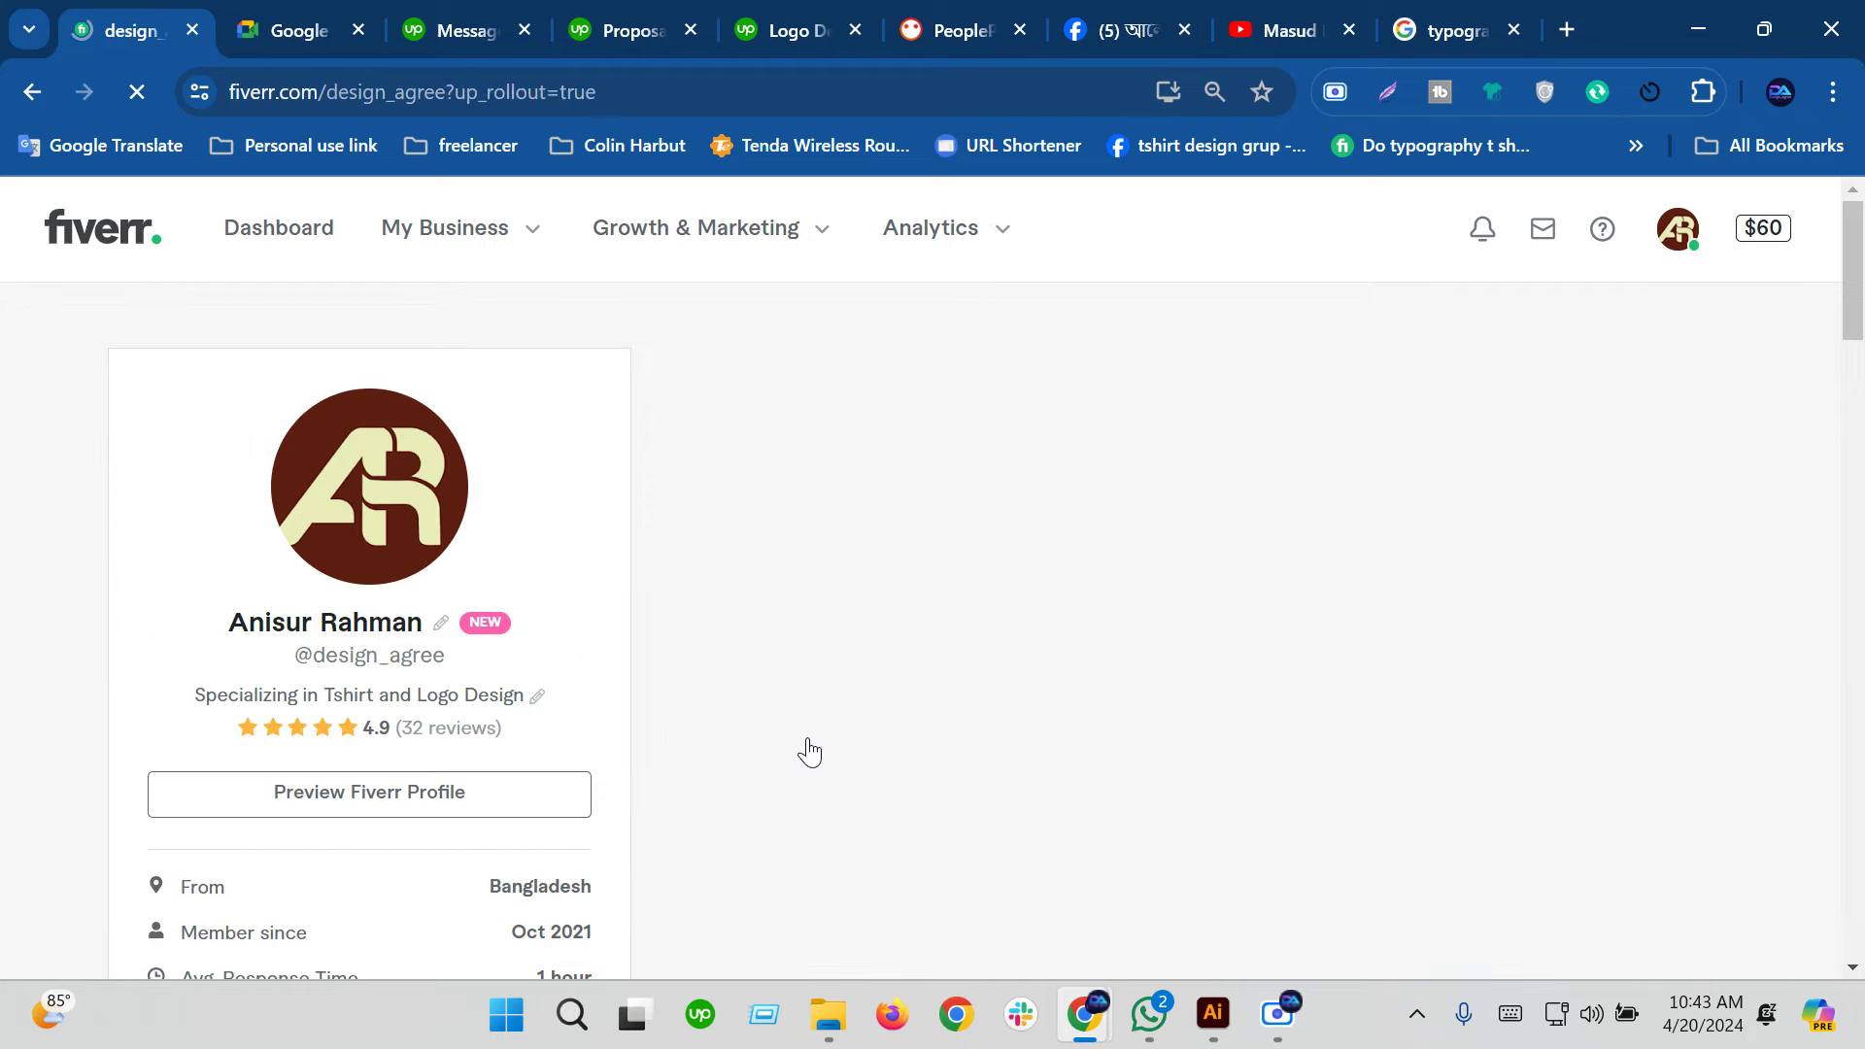
scroll(802, 745, down, 2)
scroll(805, 742, down, 2)
scroll(962, 714, down, 5)
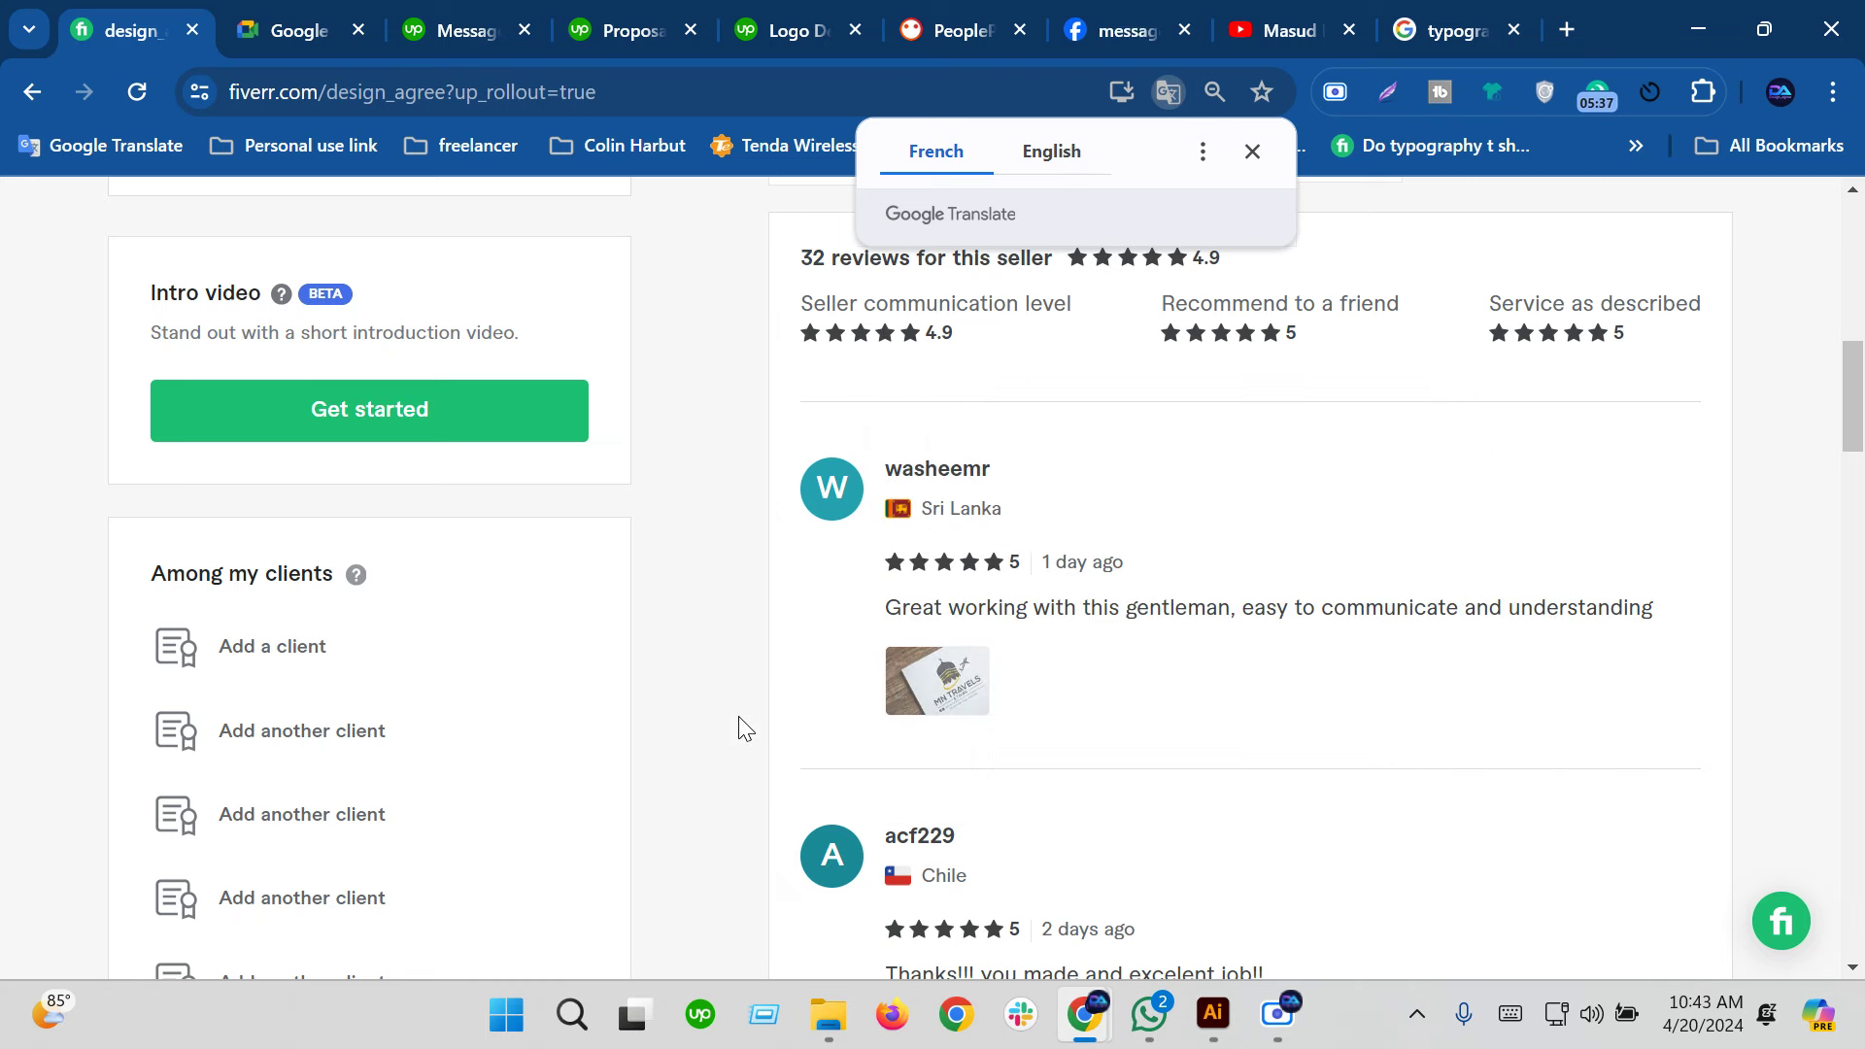
scroll(736, 724, up, 4)
scroll(737, 731, up, 4)
scroll(680, 767, down, 3)
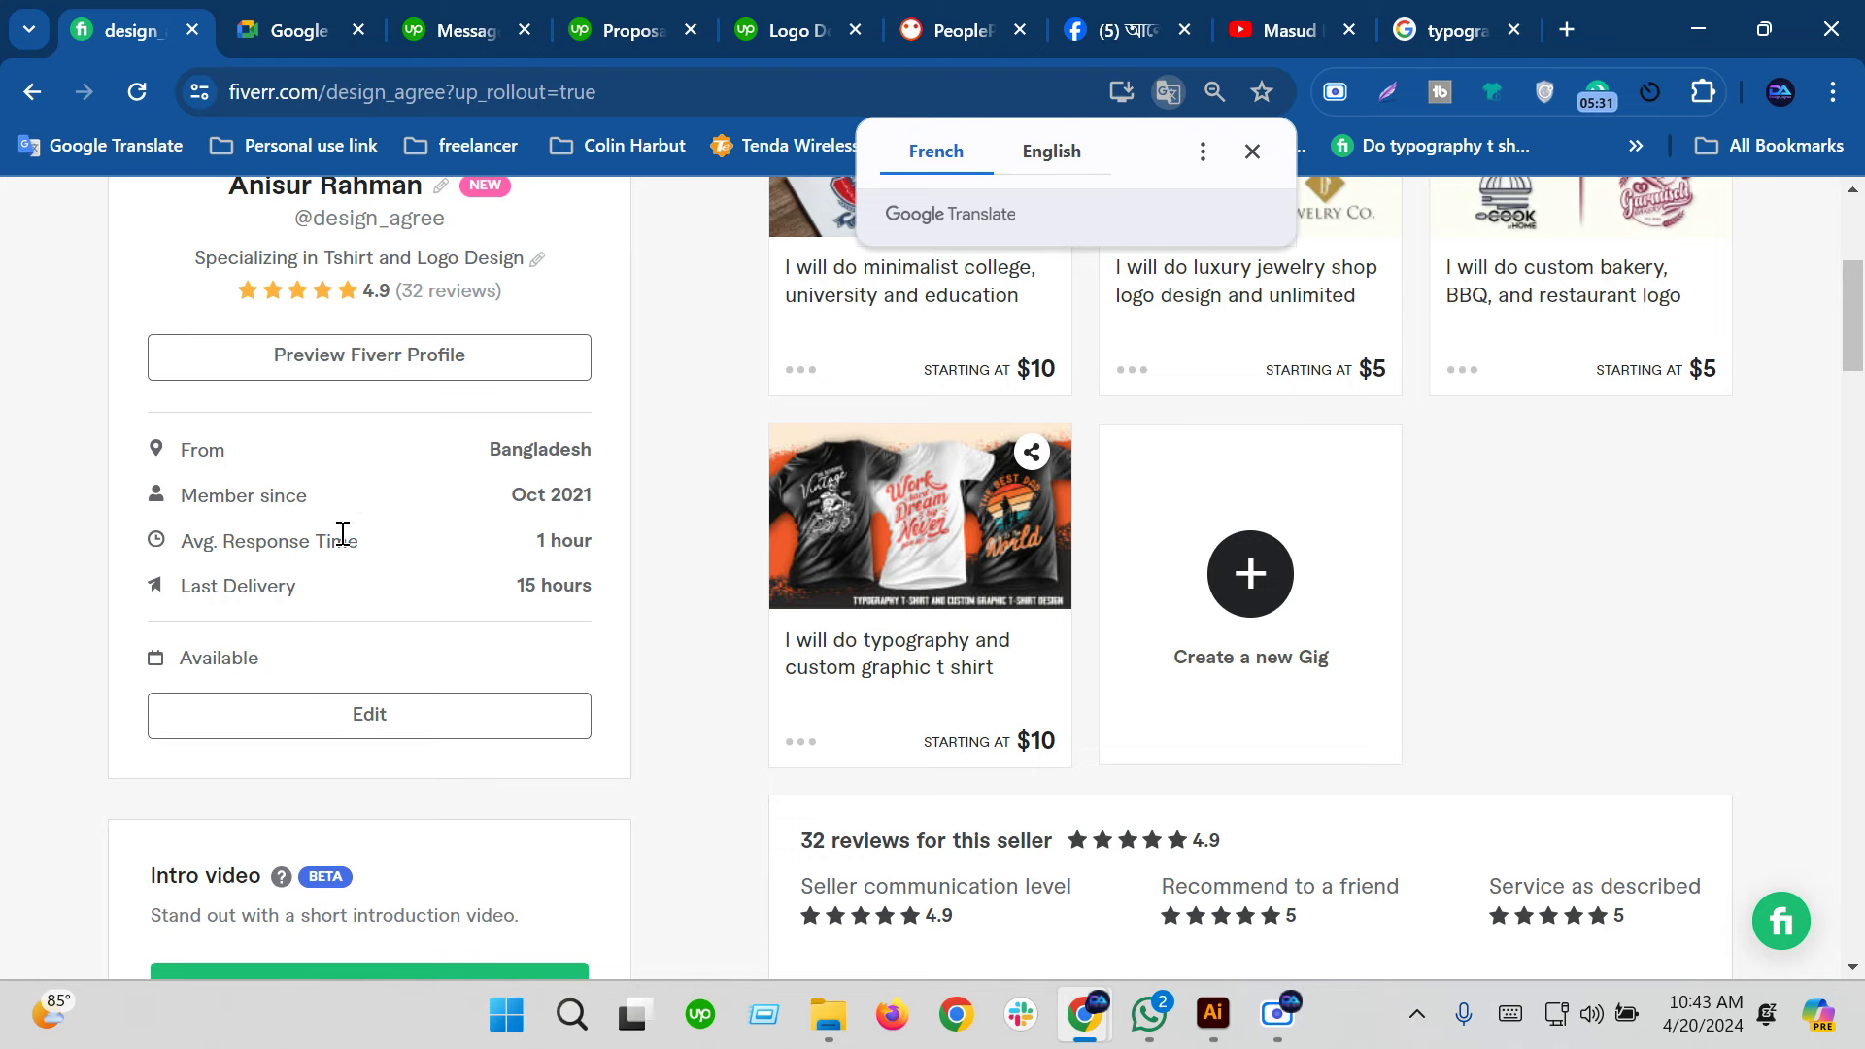
scroll(641, 677, down, 1)
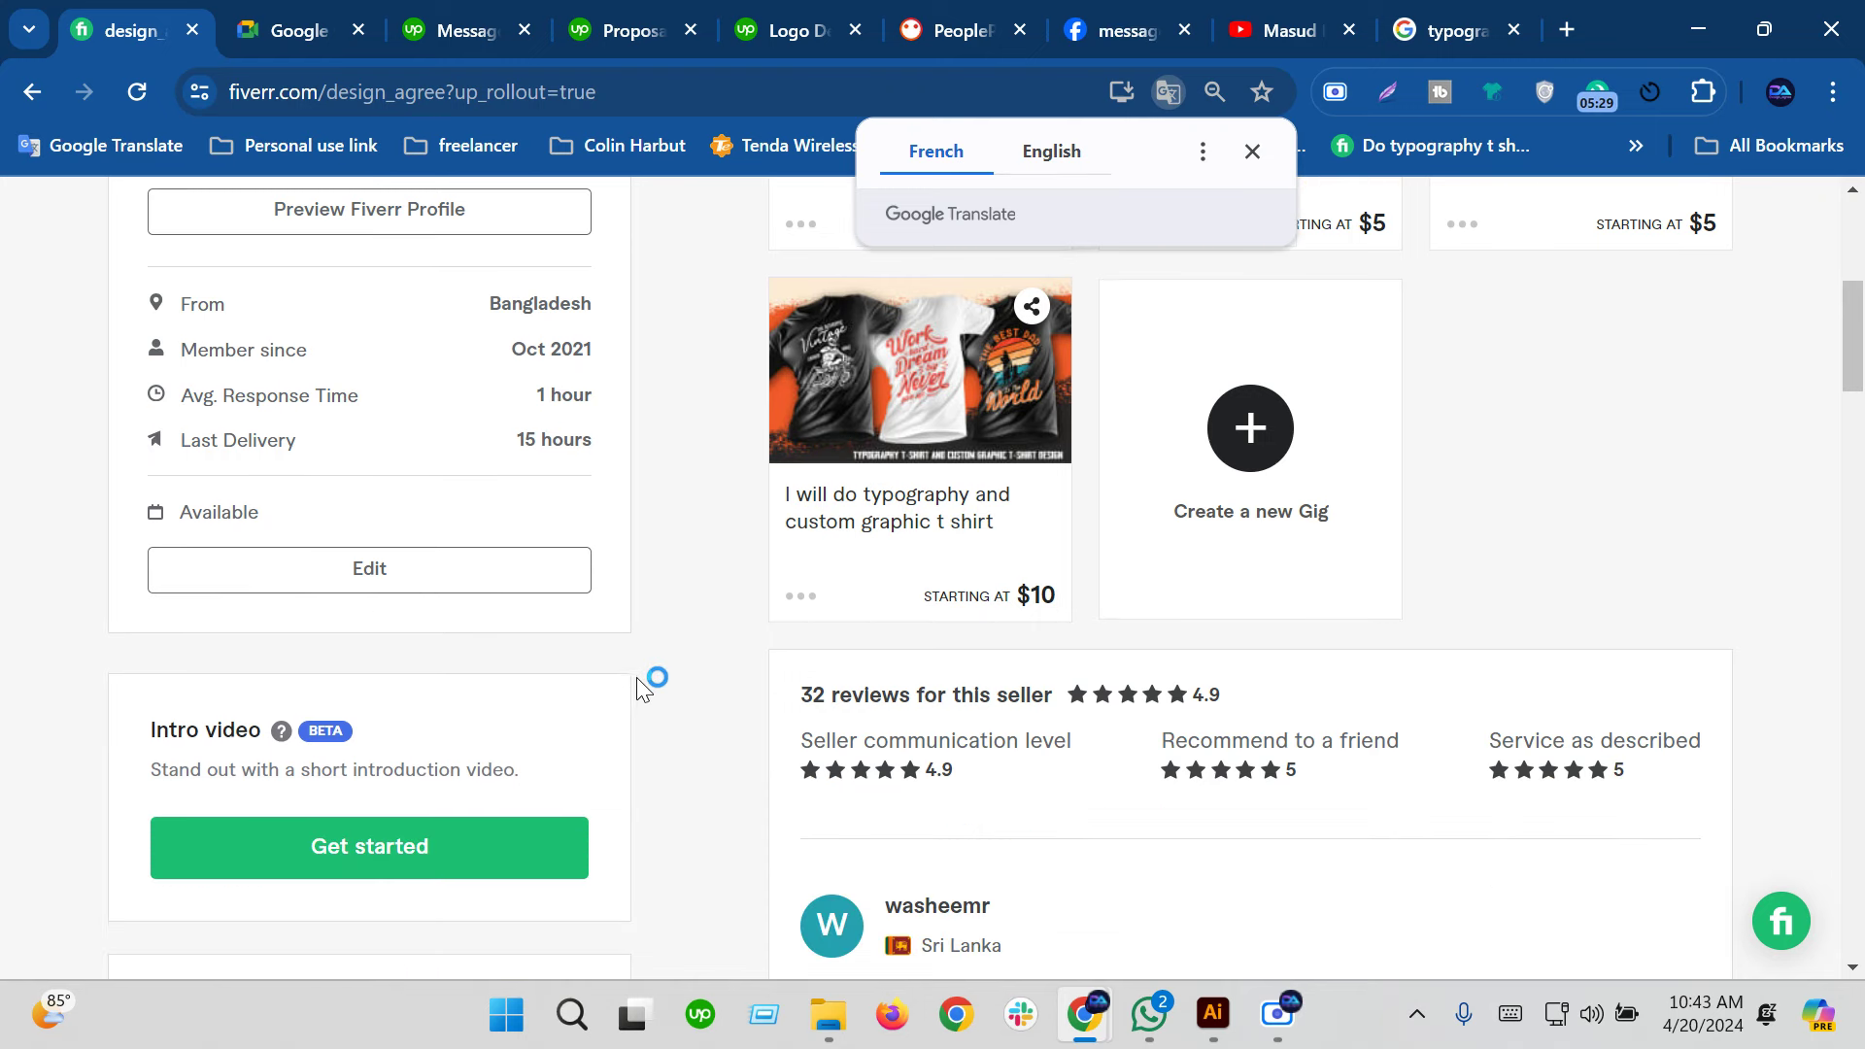
scroll(627, 682, down, 1)
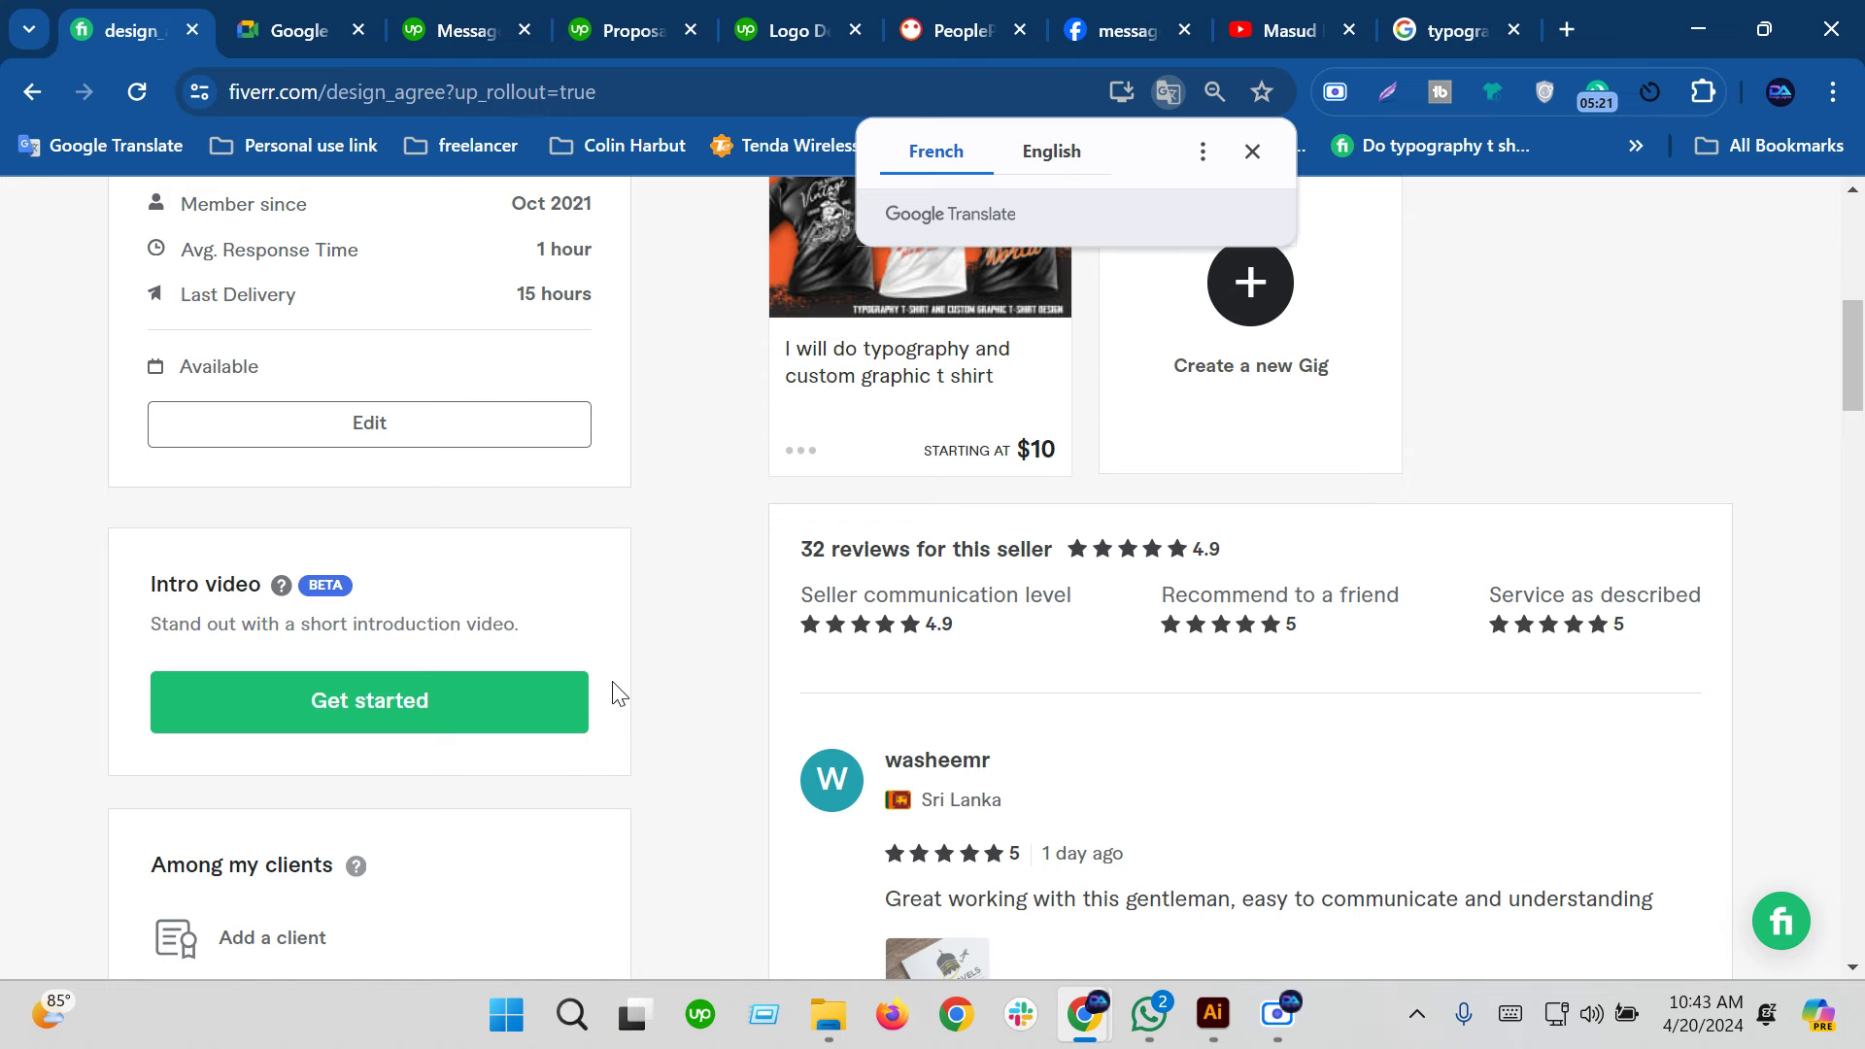
scroll(614, 694, up, 8)
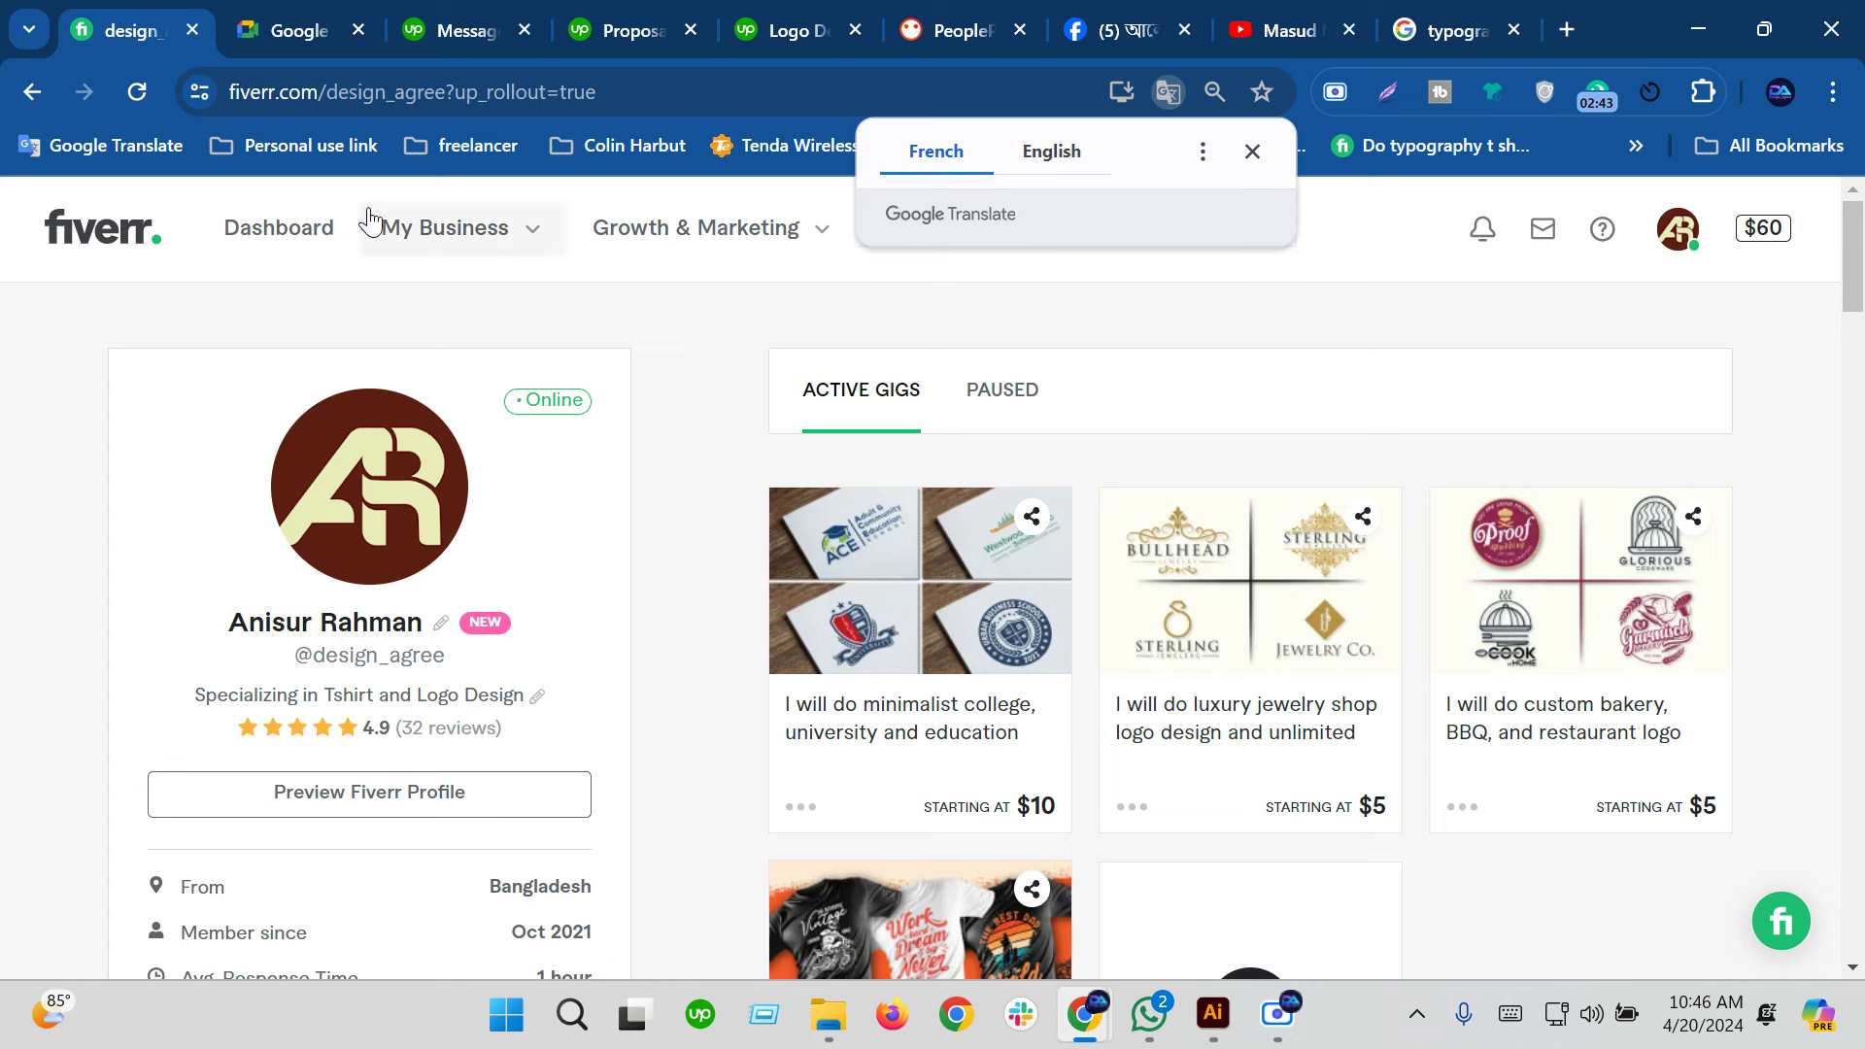
Glance at the Upwork 'Logo Design' job, then show the PeoplePerHour seller dashboard
click(765, 38)
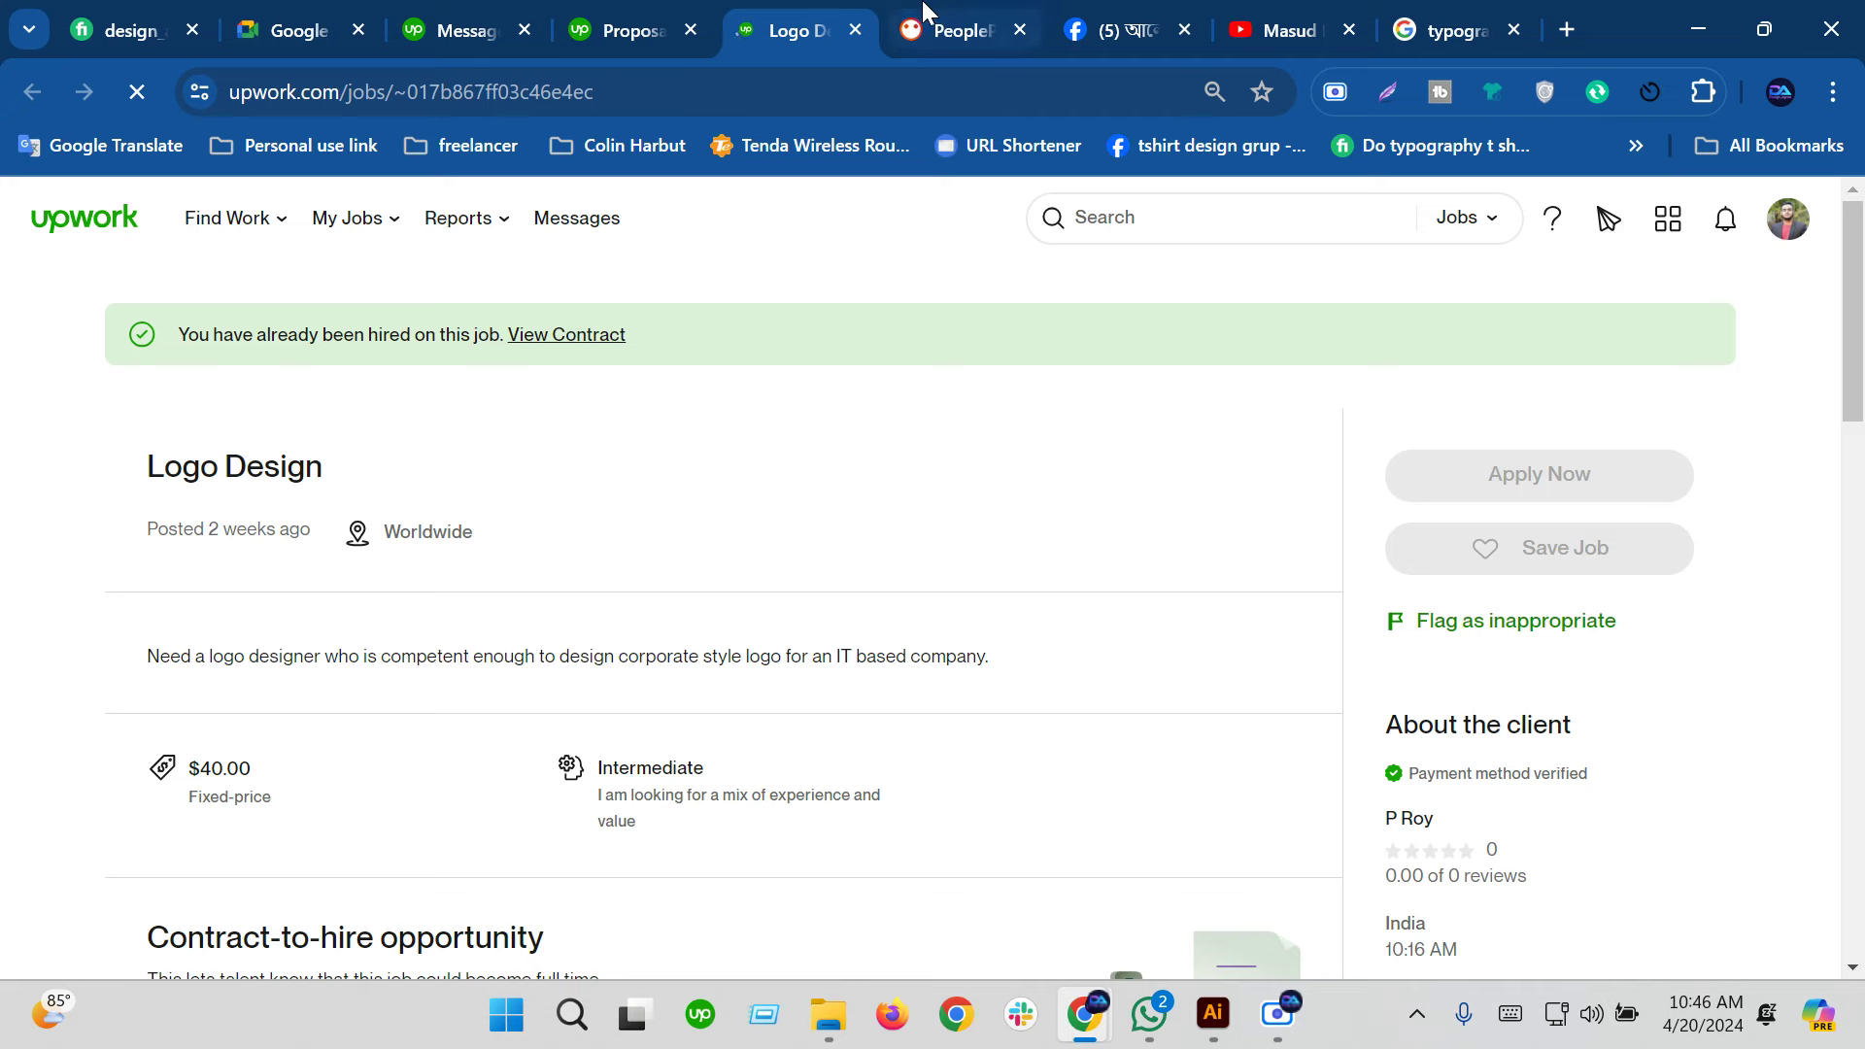
click(921, 29)
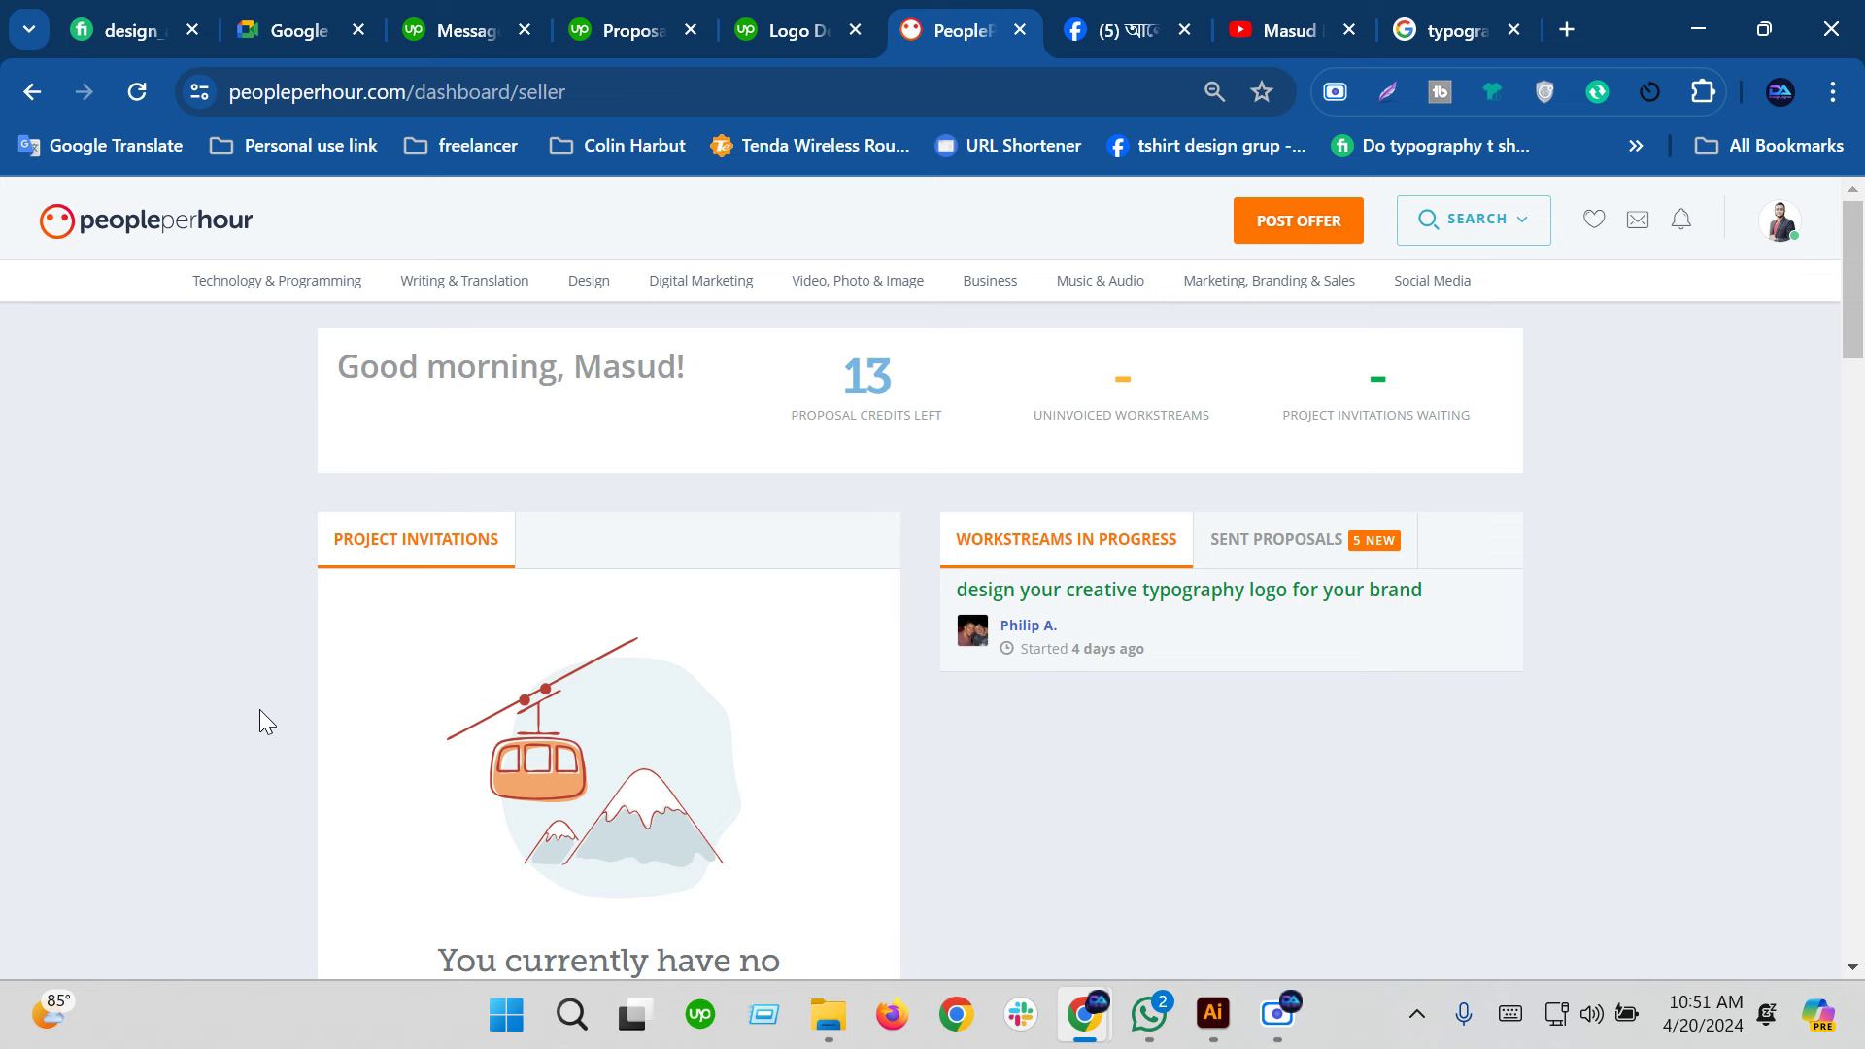
Bring the BACODS wordmark document forward in Illustrator, zoomed in and panned slightly
click(1224, 1017)
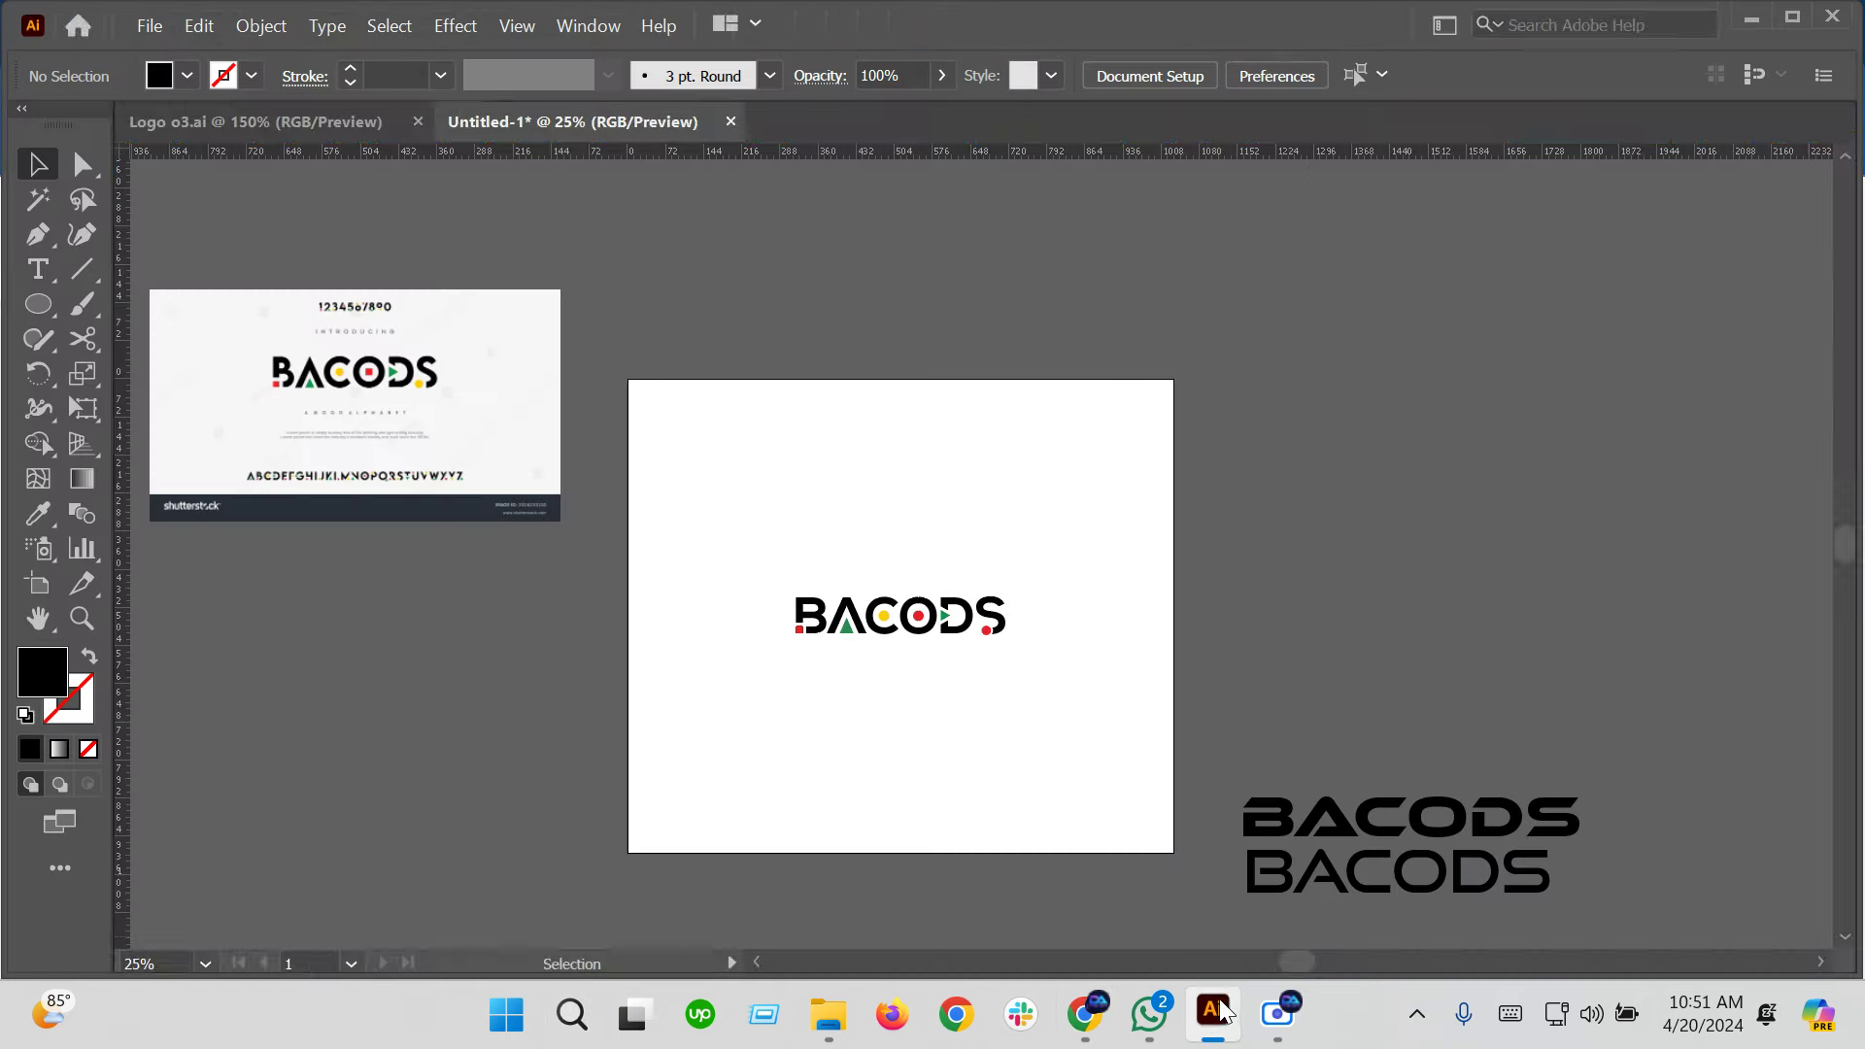
scroll(1100, 756, up, 1)
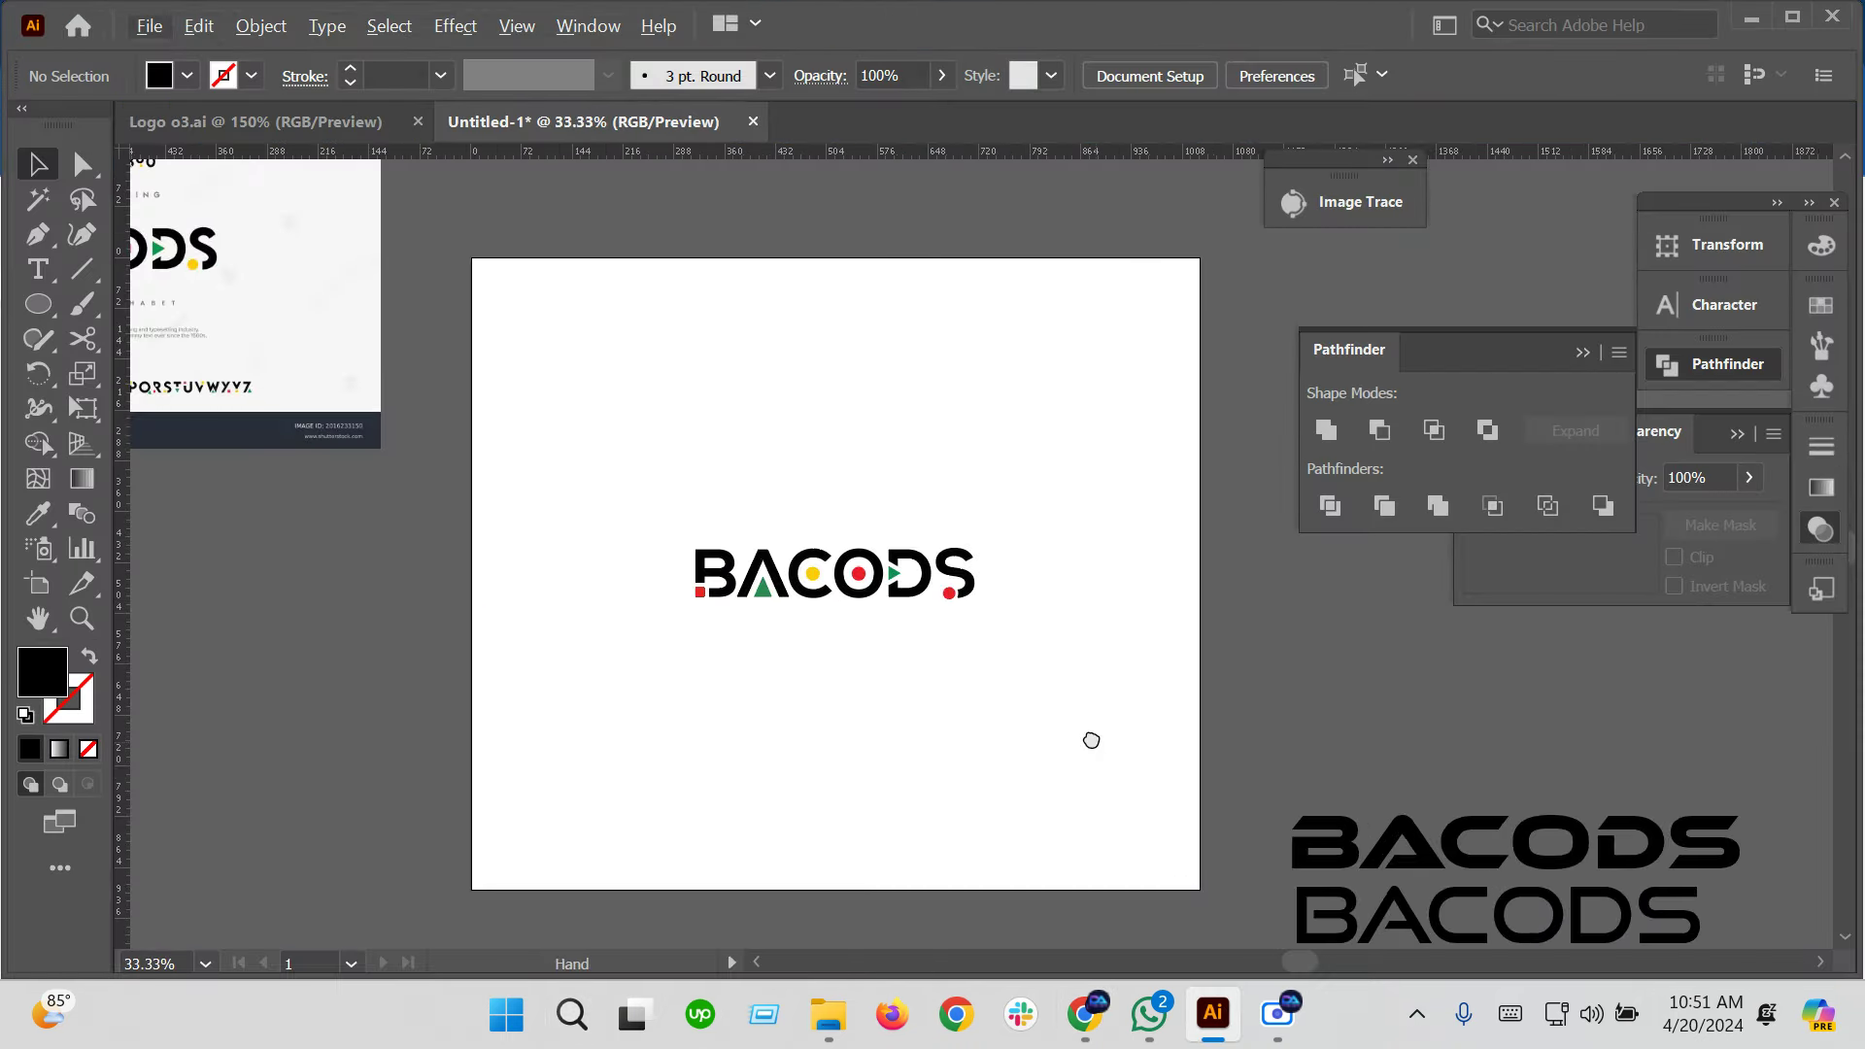
drag(1101, 756, 1085, 740)
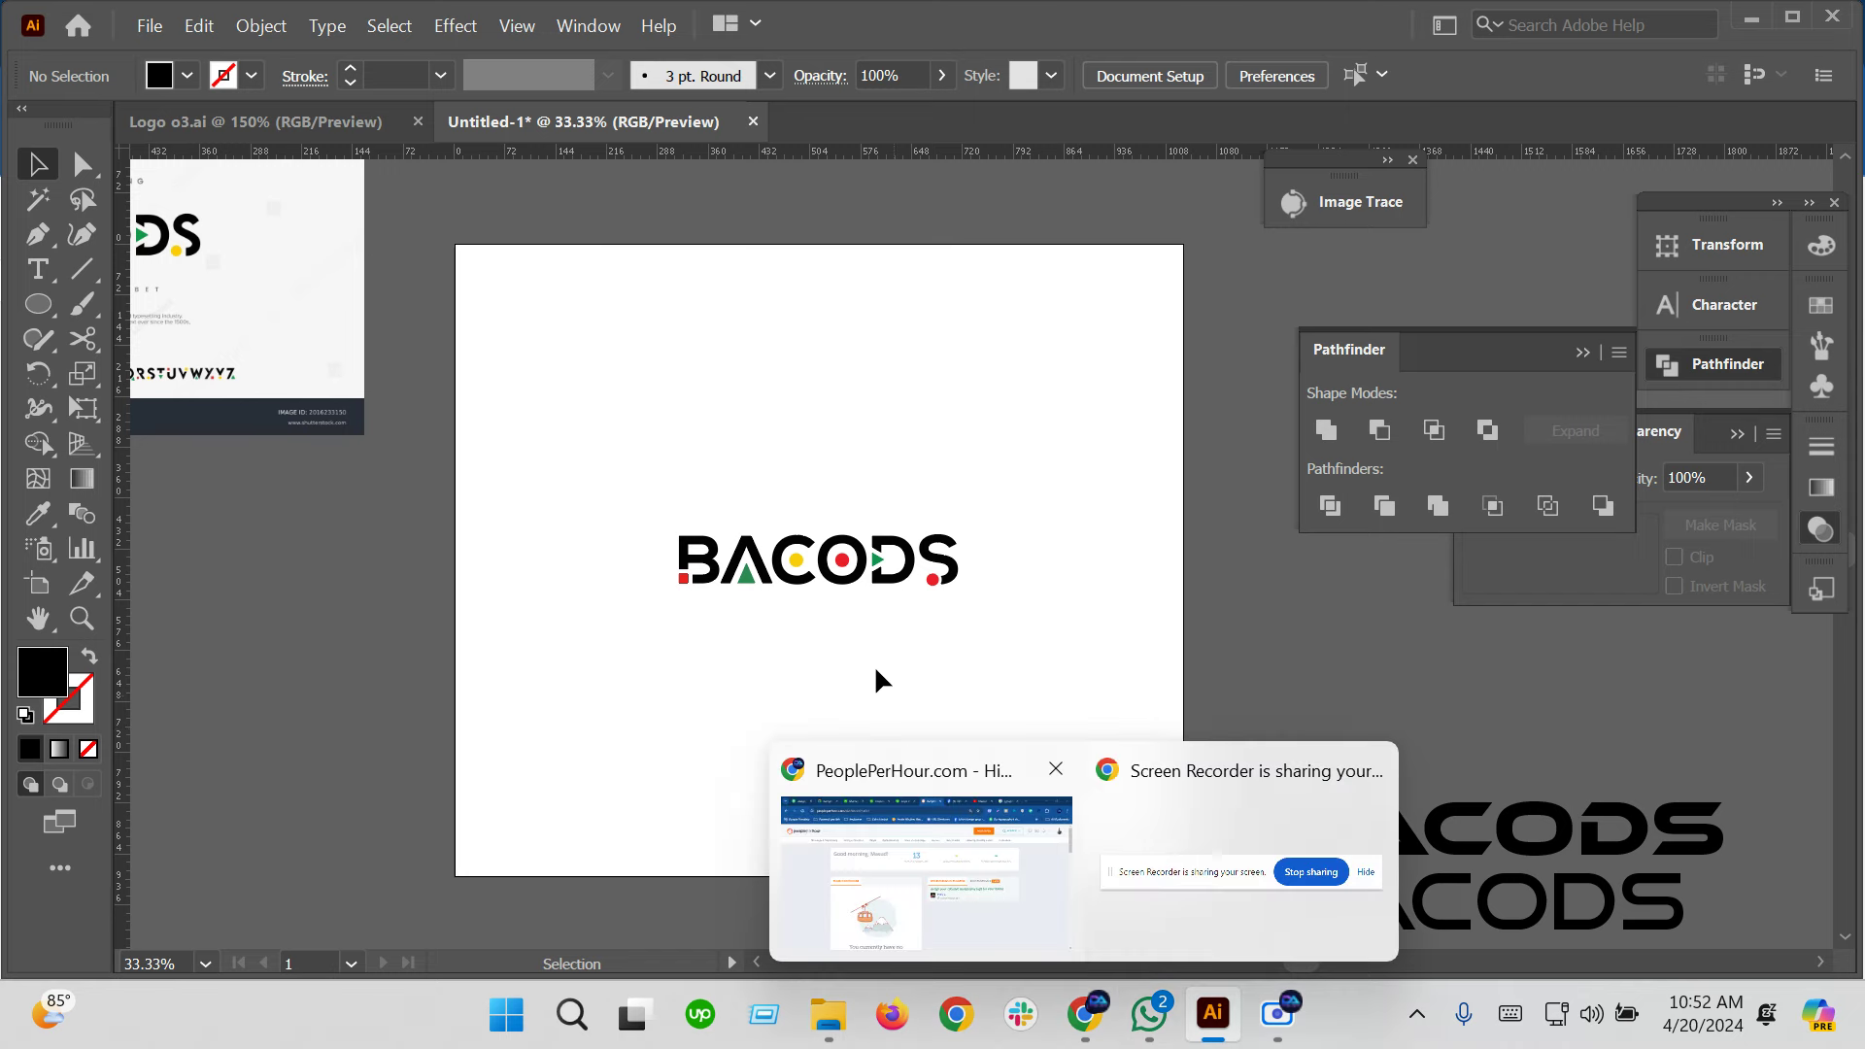
mouse_move(1084, 1012)
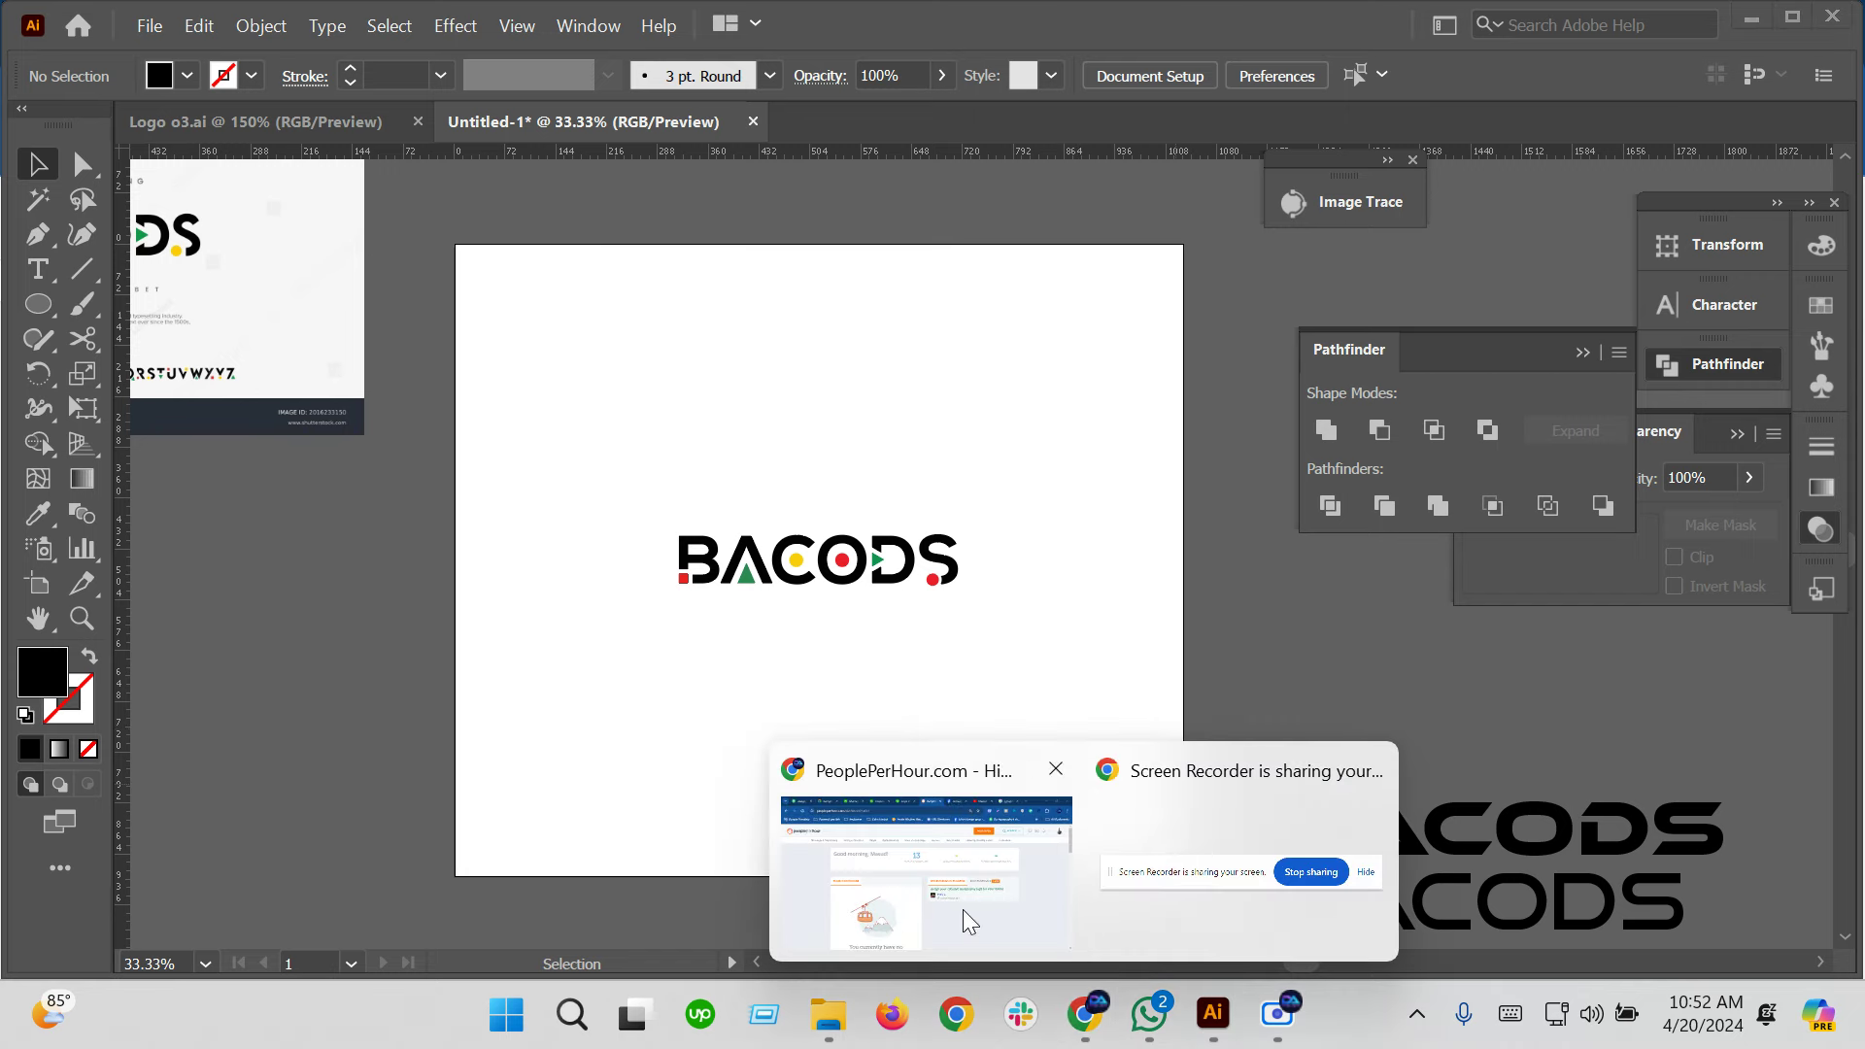
Search Google for 'vectezy' in a new Chrome tab
click(963, 913)
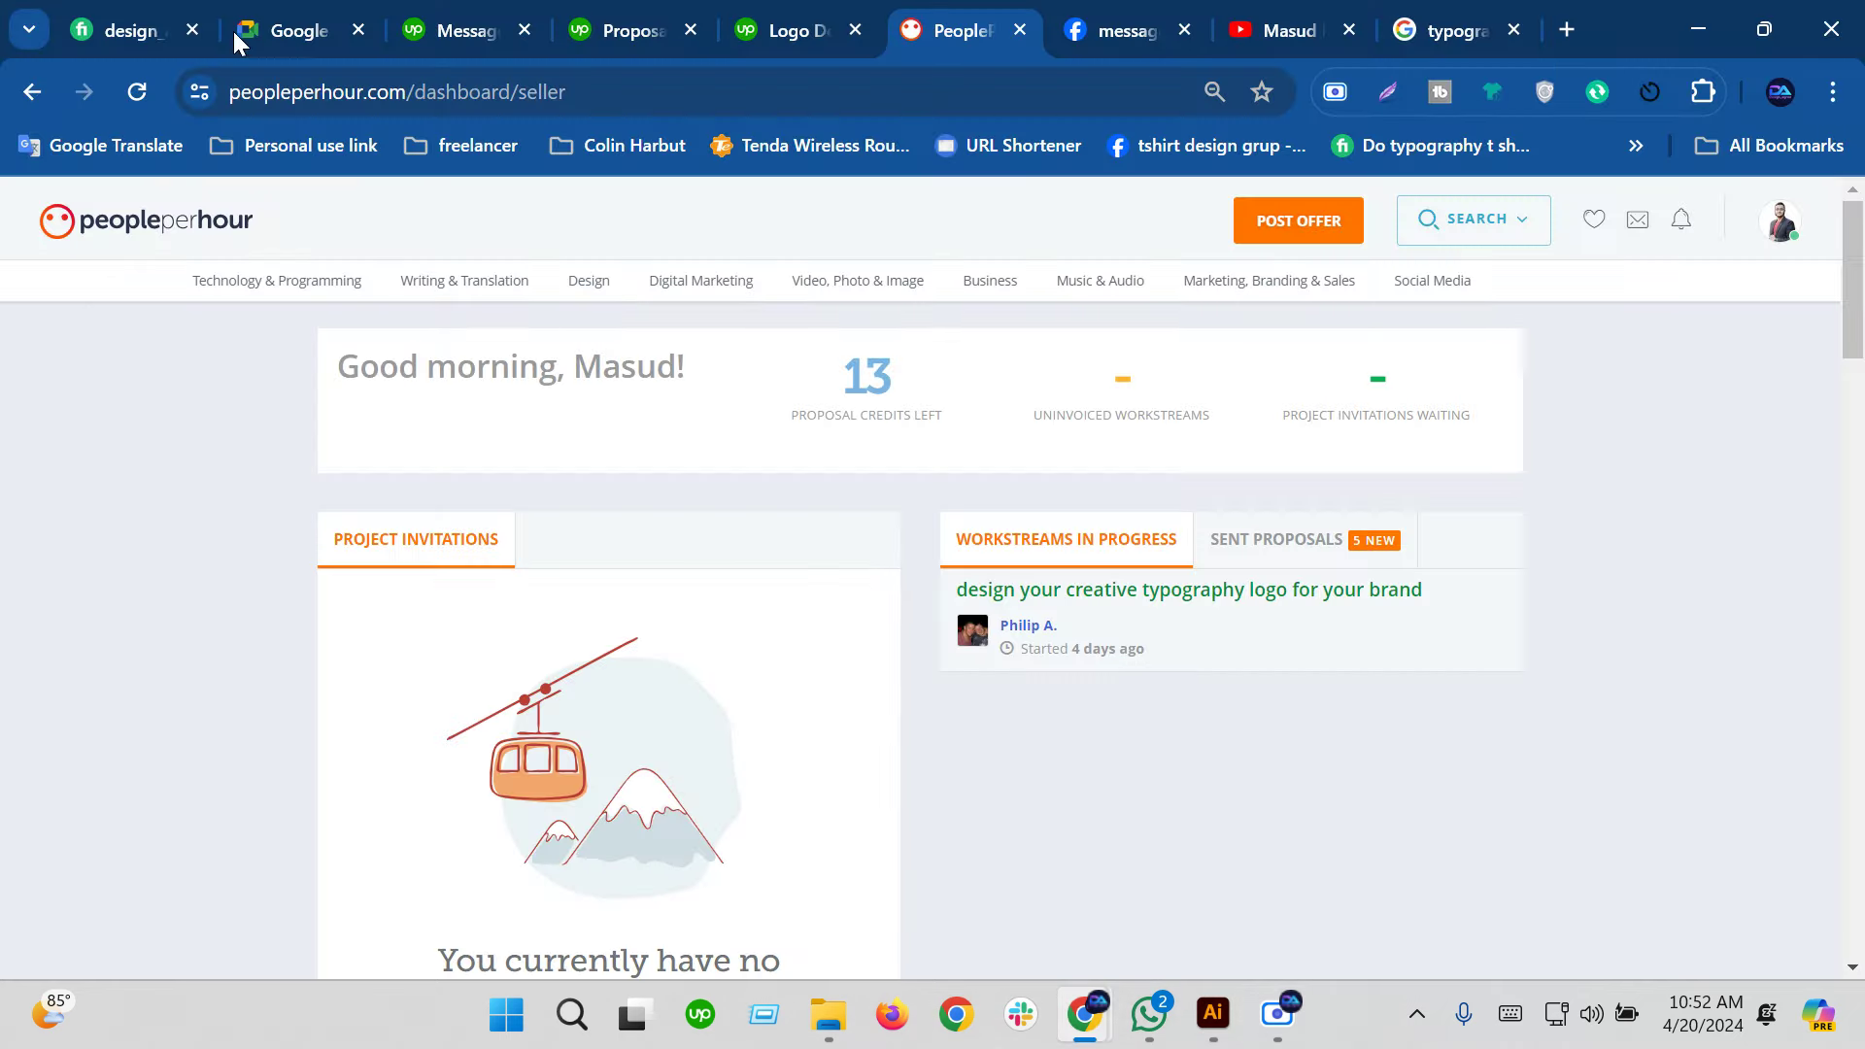
click(1567, 30)
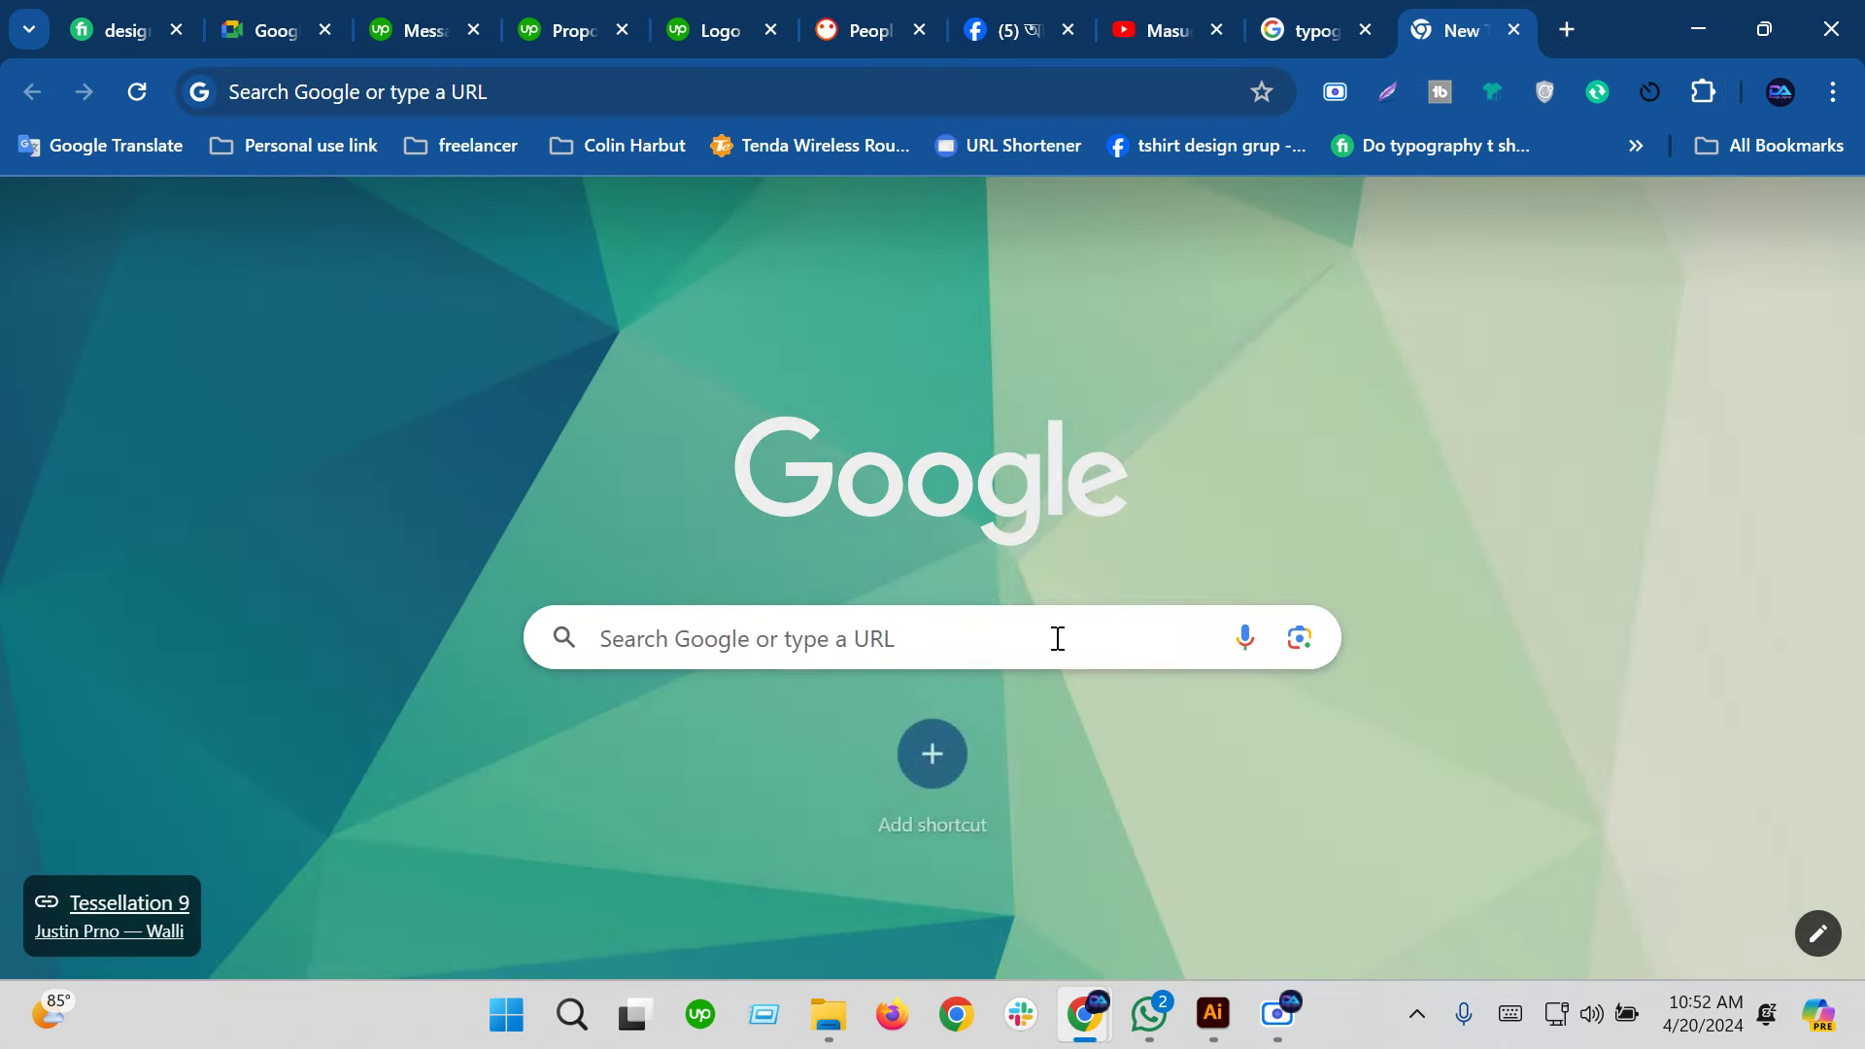
click(1058, 638)
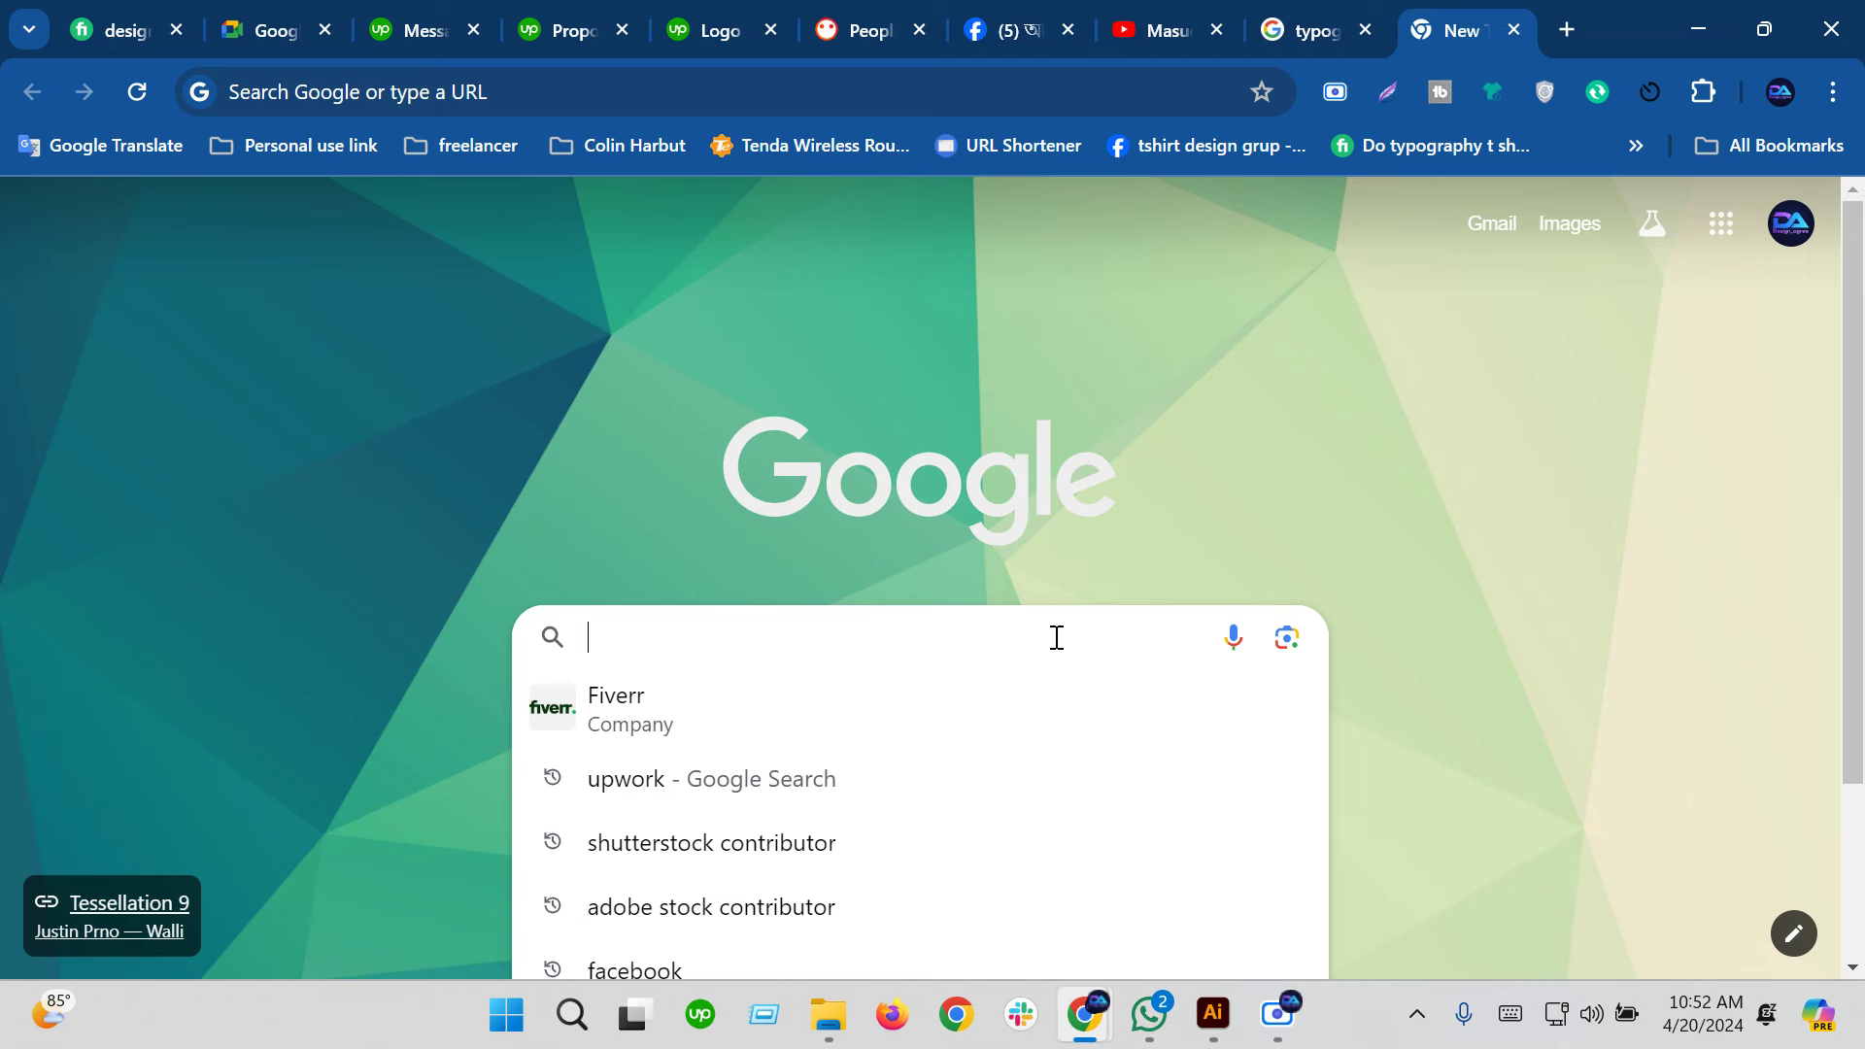
text(vect)
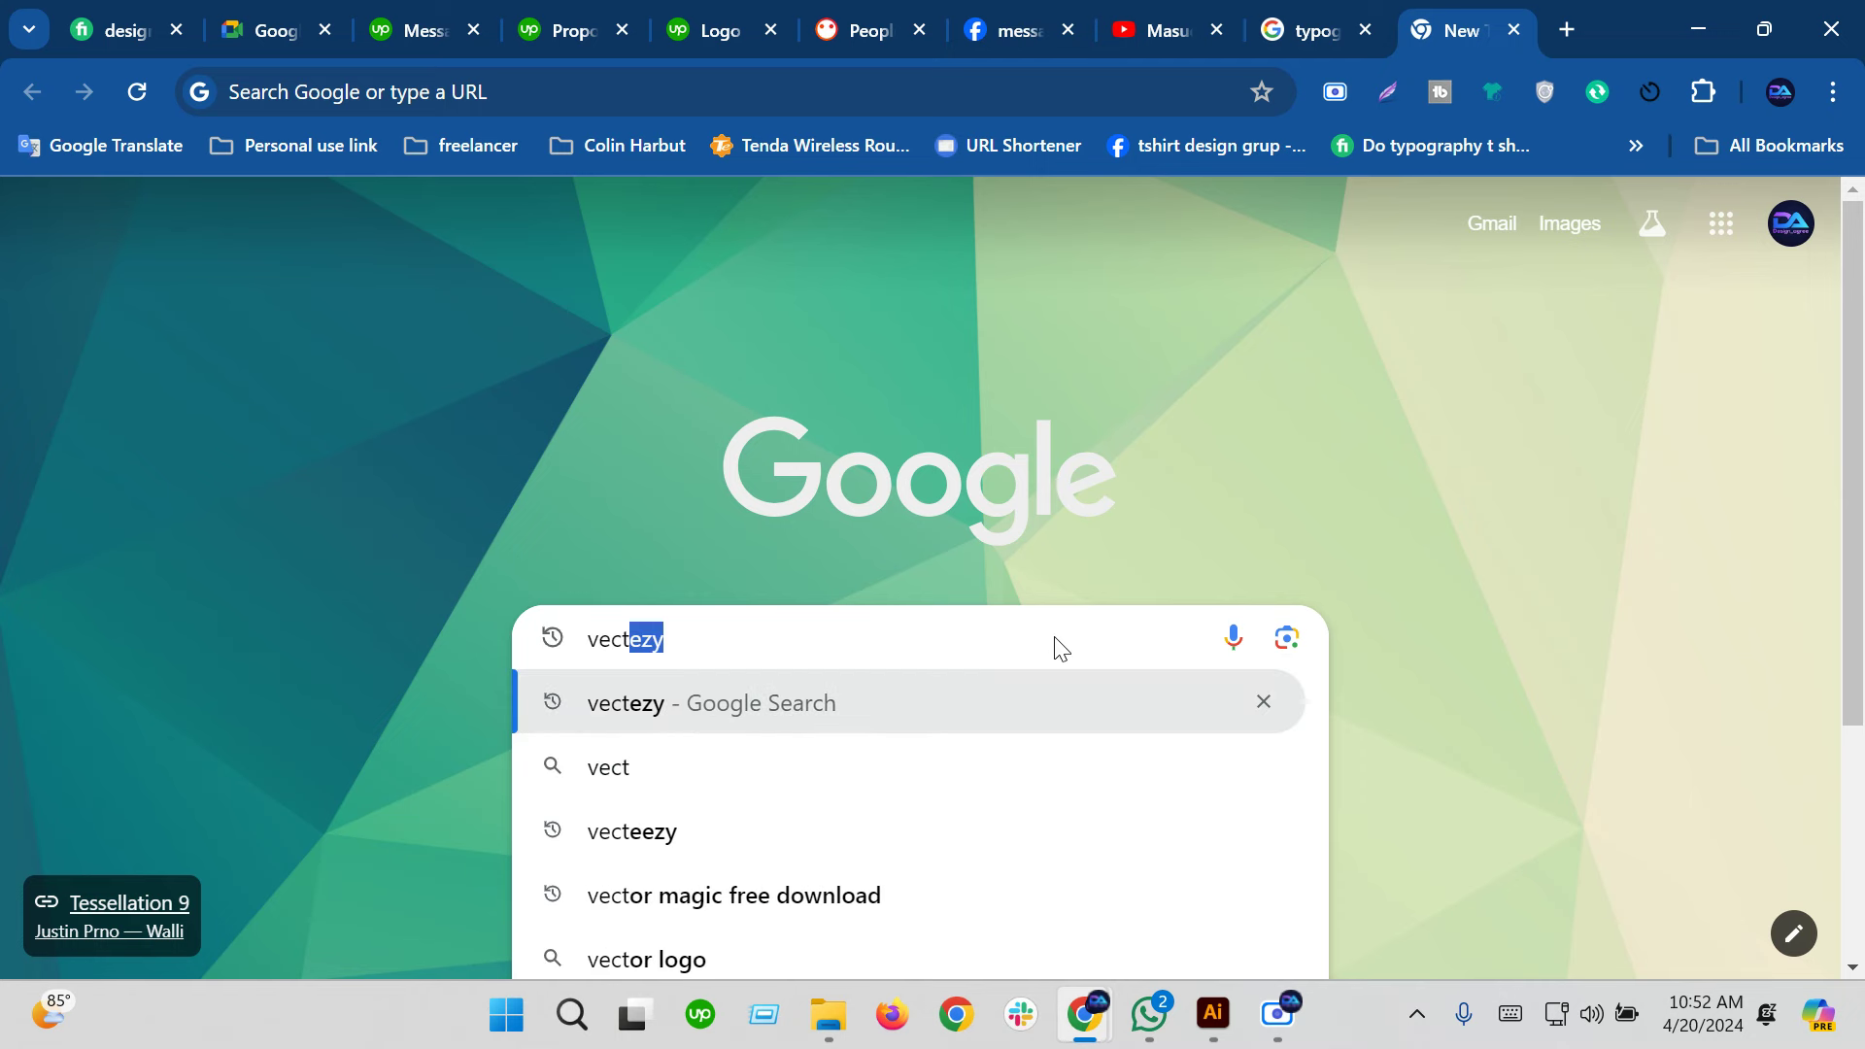
text(ezy)
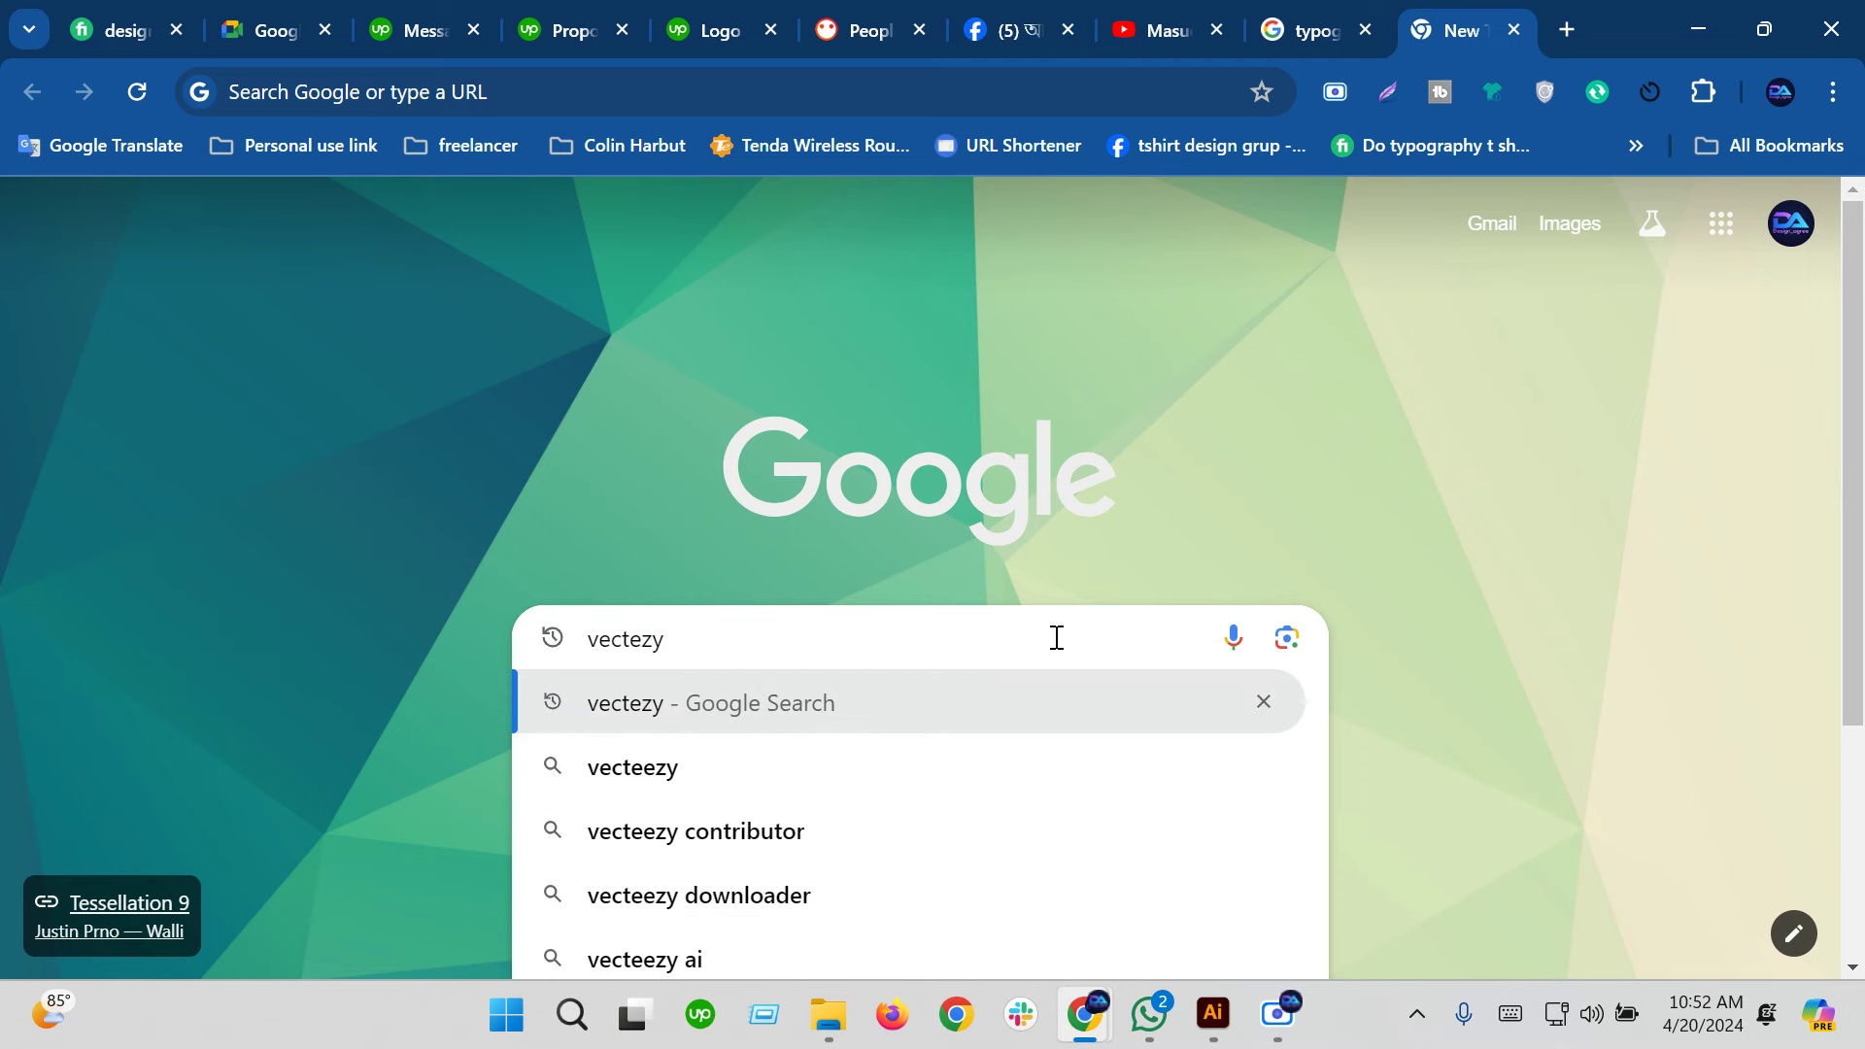
key(Return)
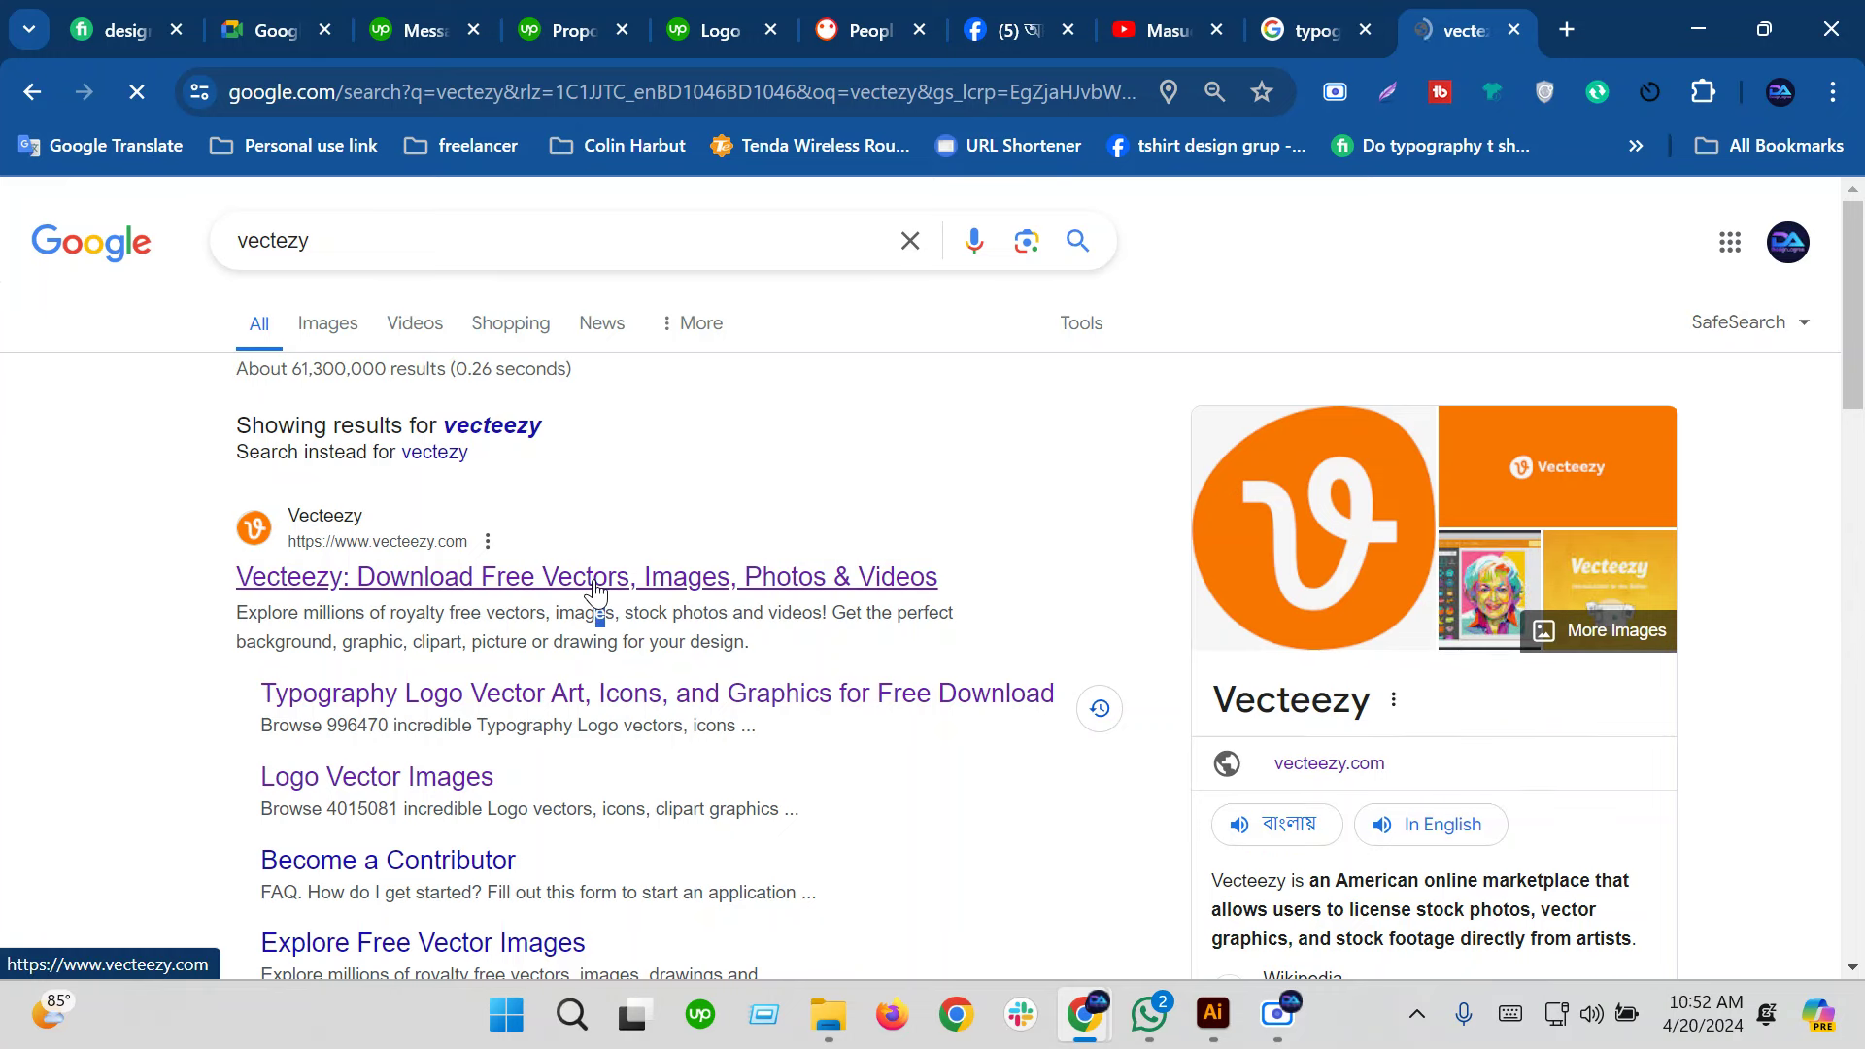
Open the Vecteezy site, close the Instagram bundle promo, and show recent vector searches
click(597, 580)
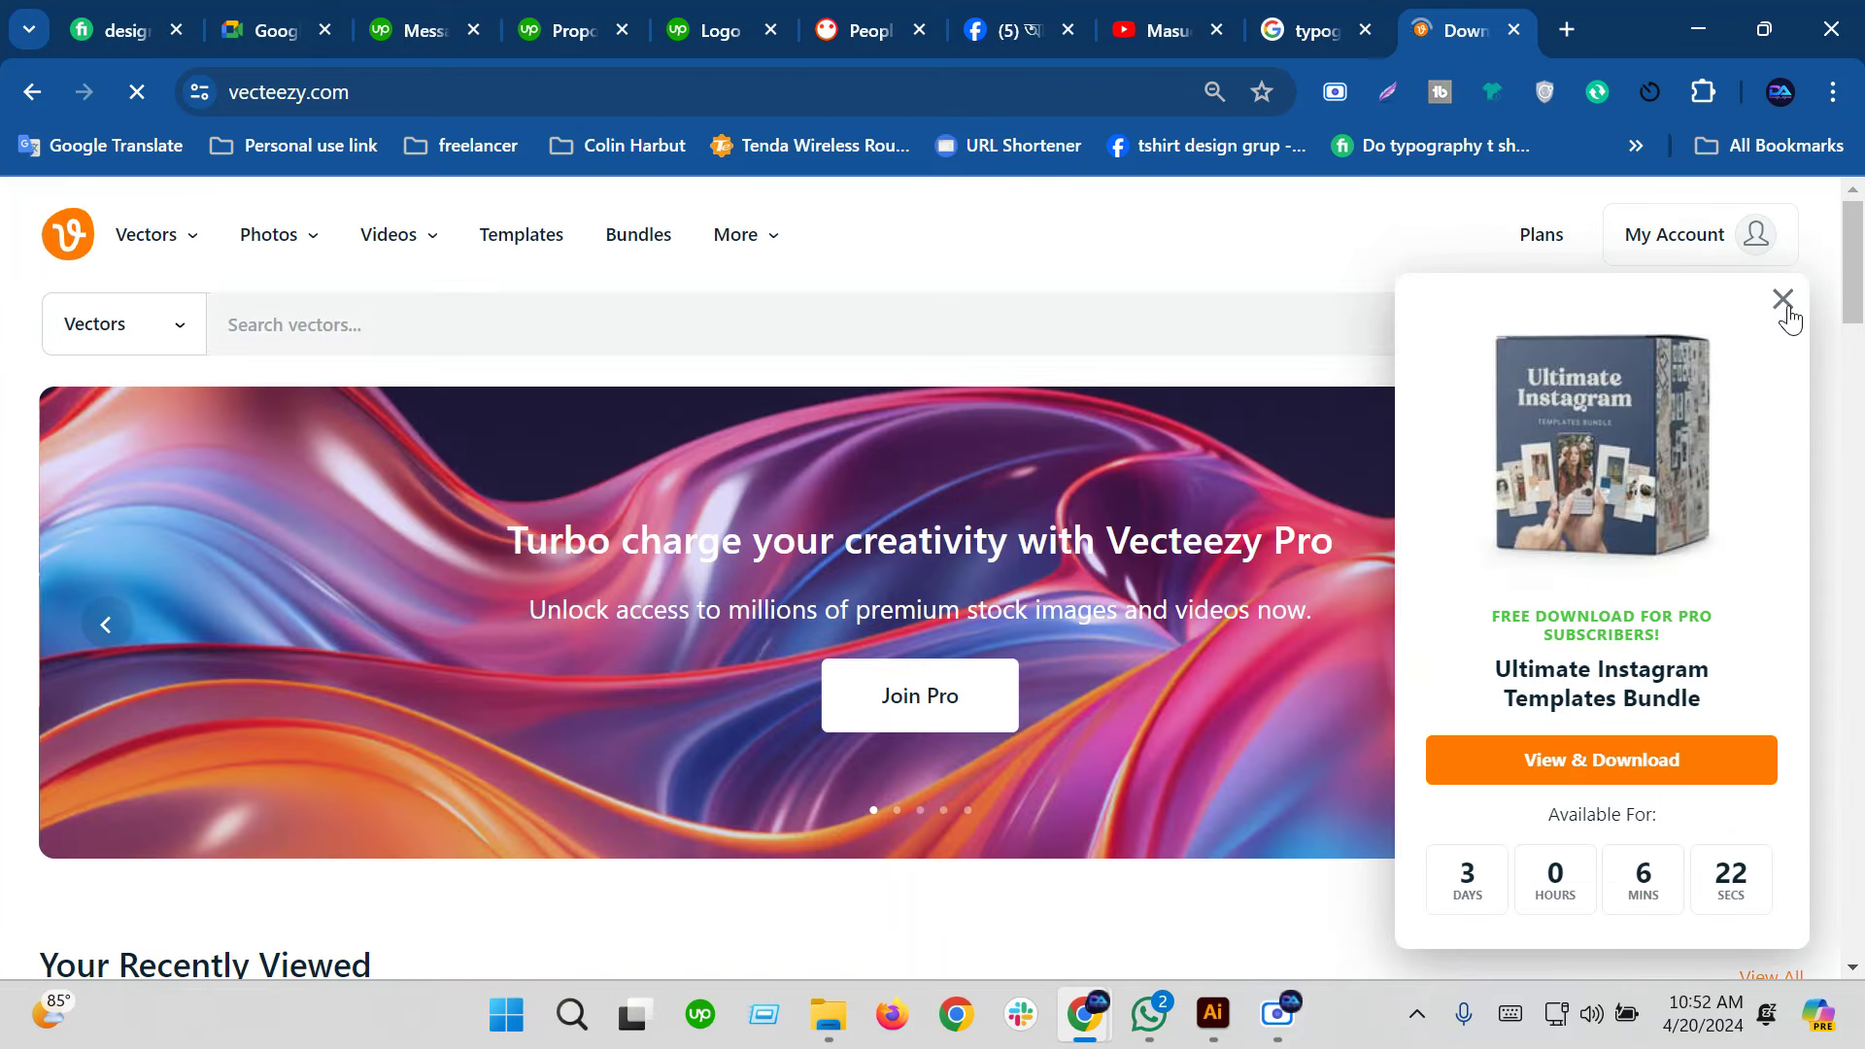
click(1783, 299)
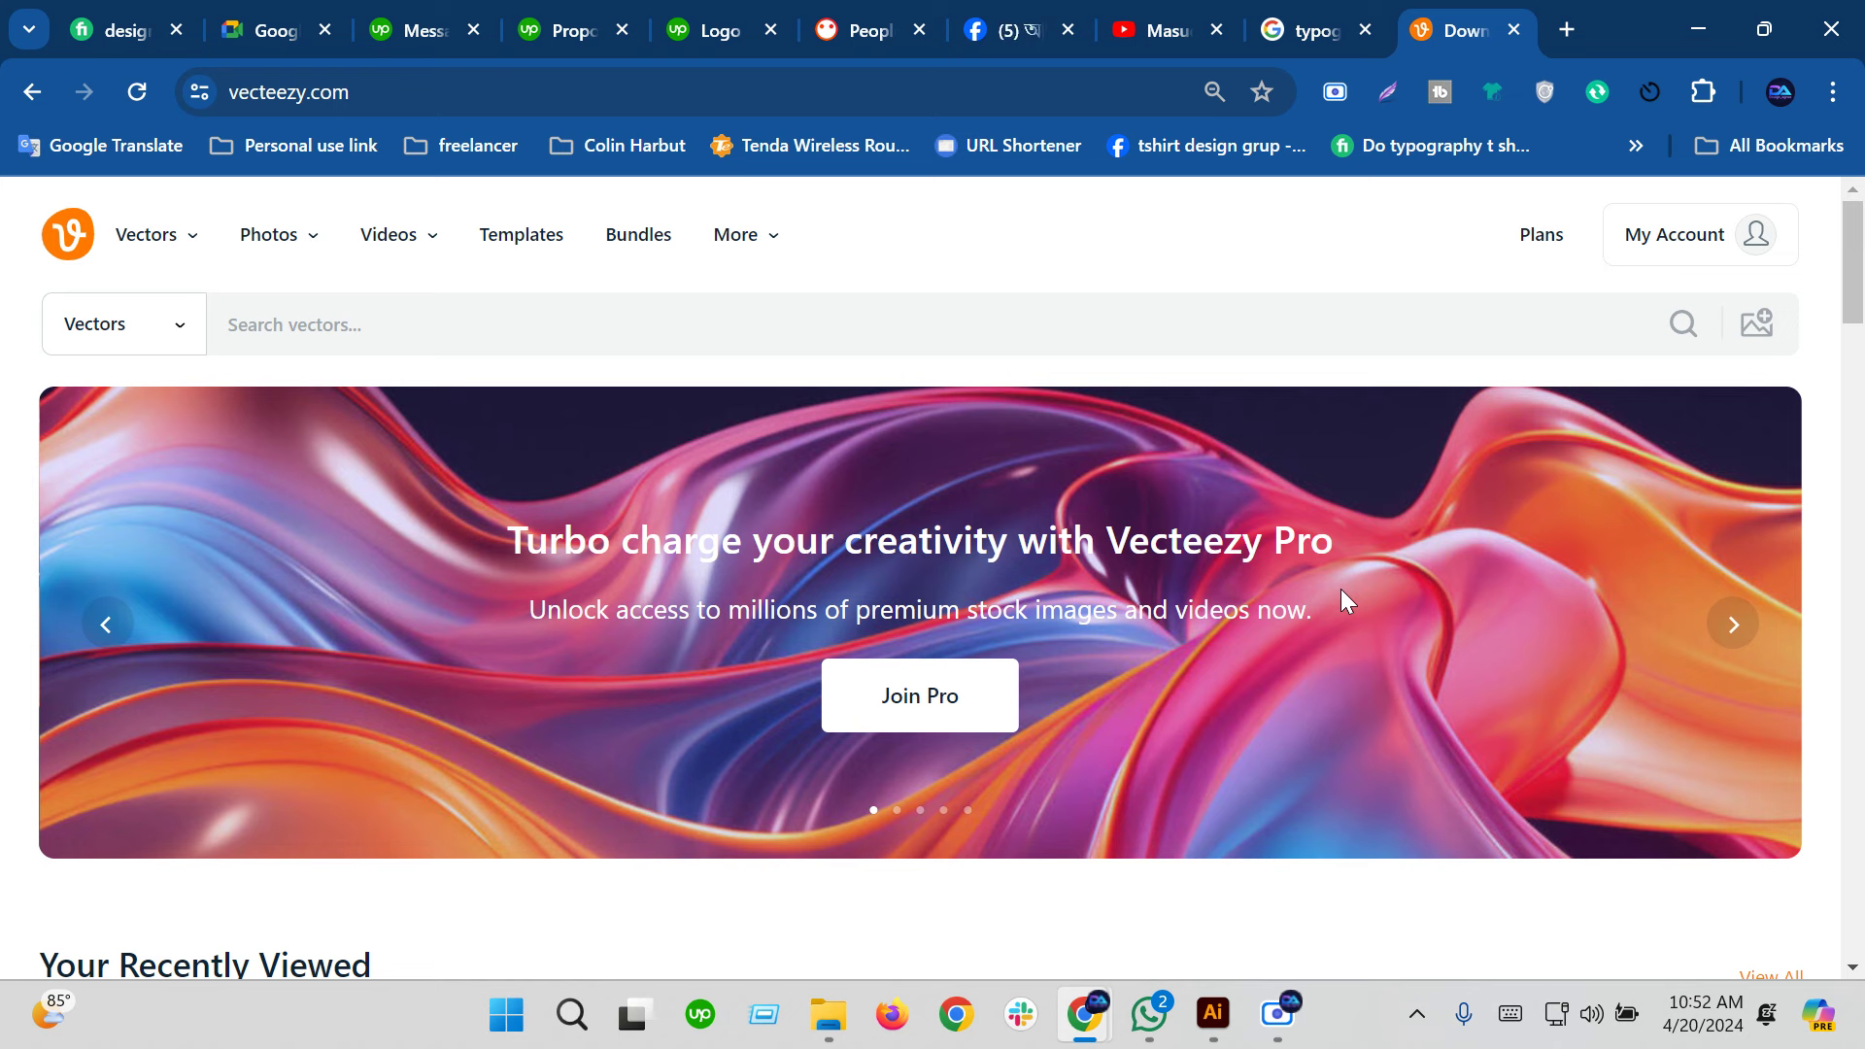
click(384, 296)
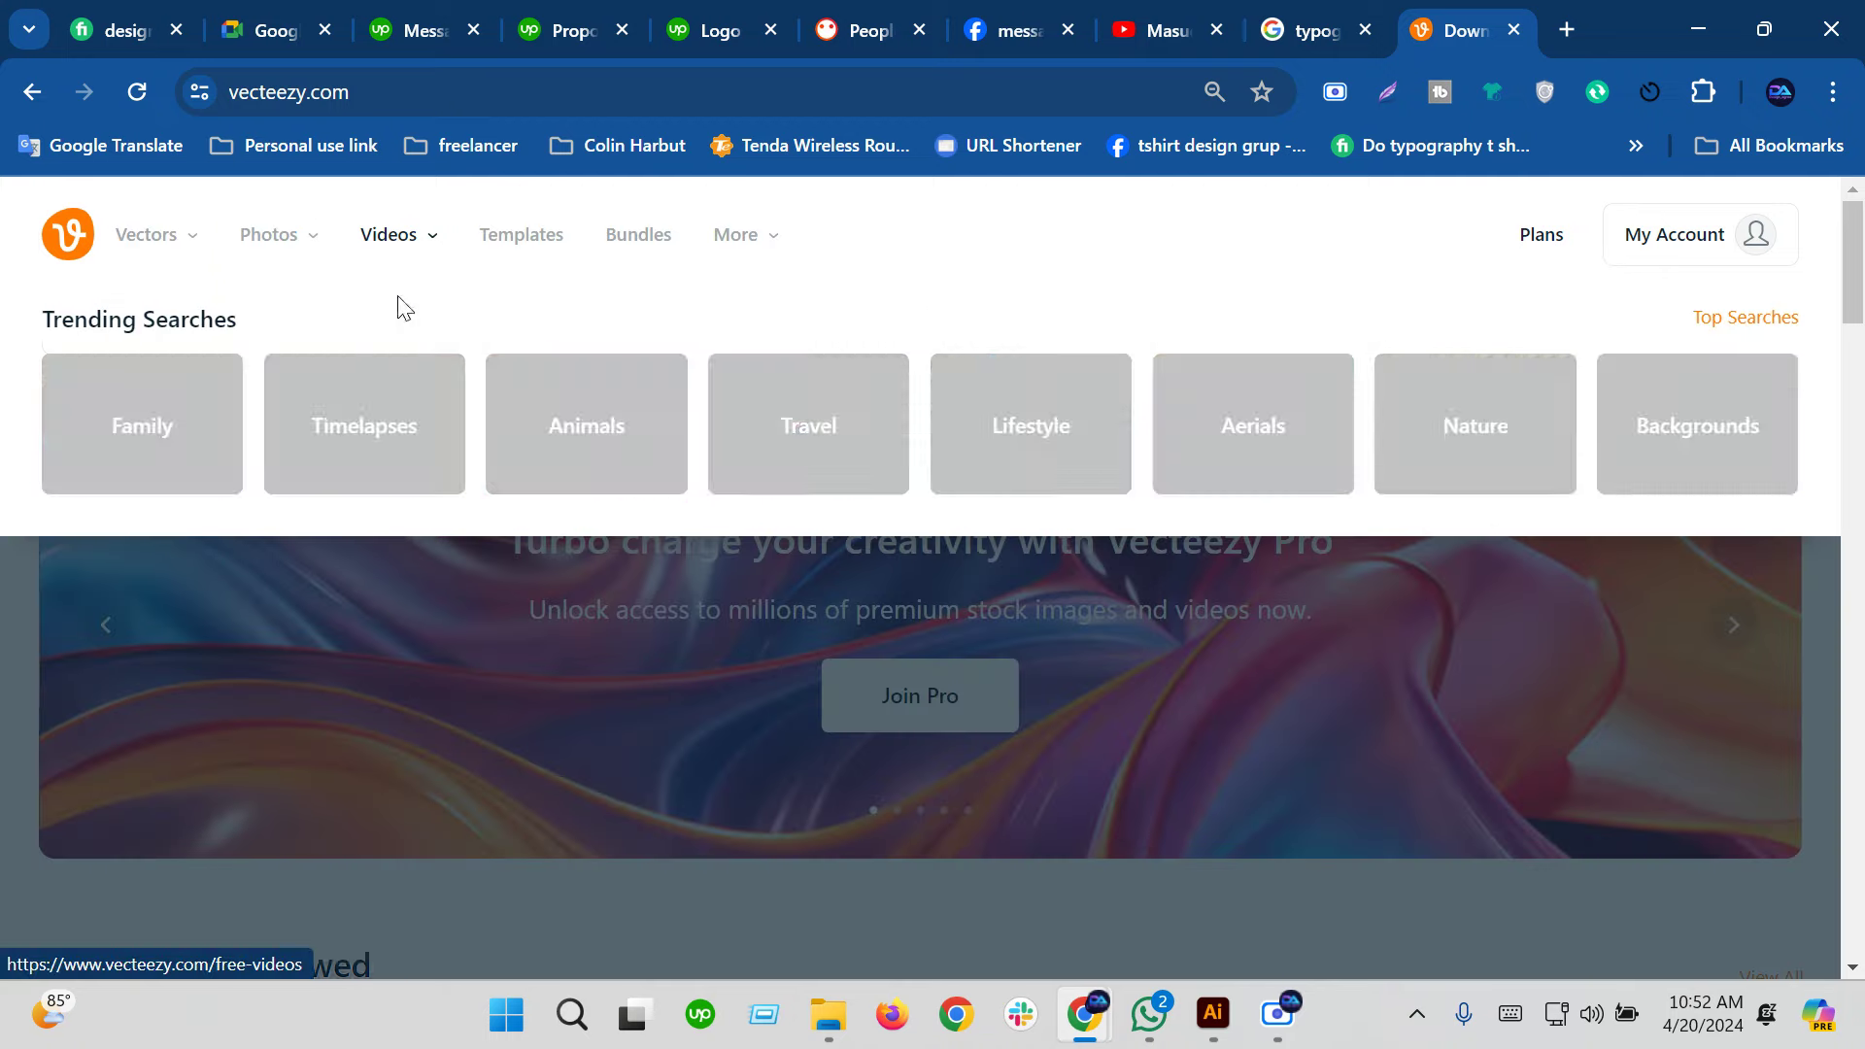
scroll(517, 515, down, 2)
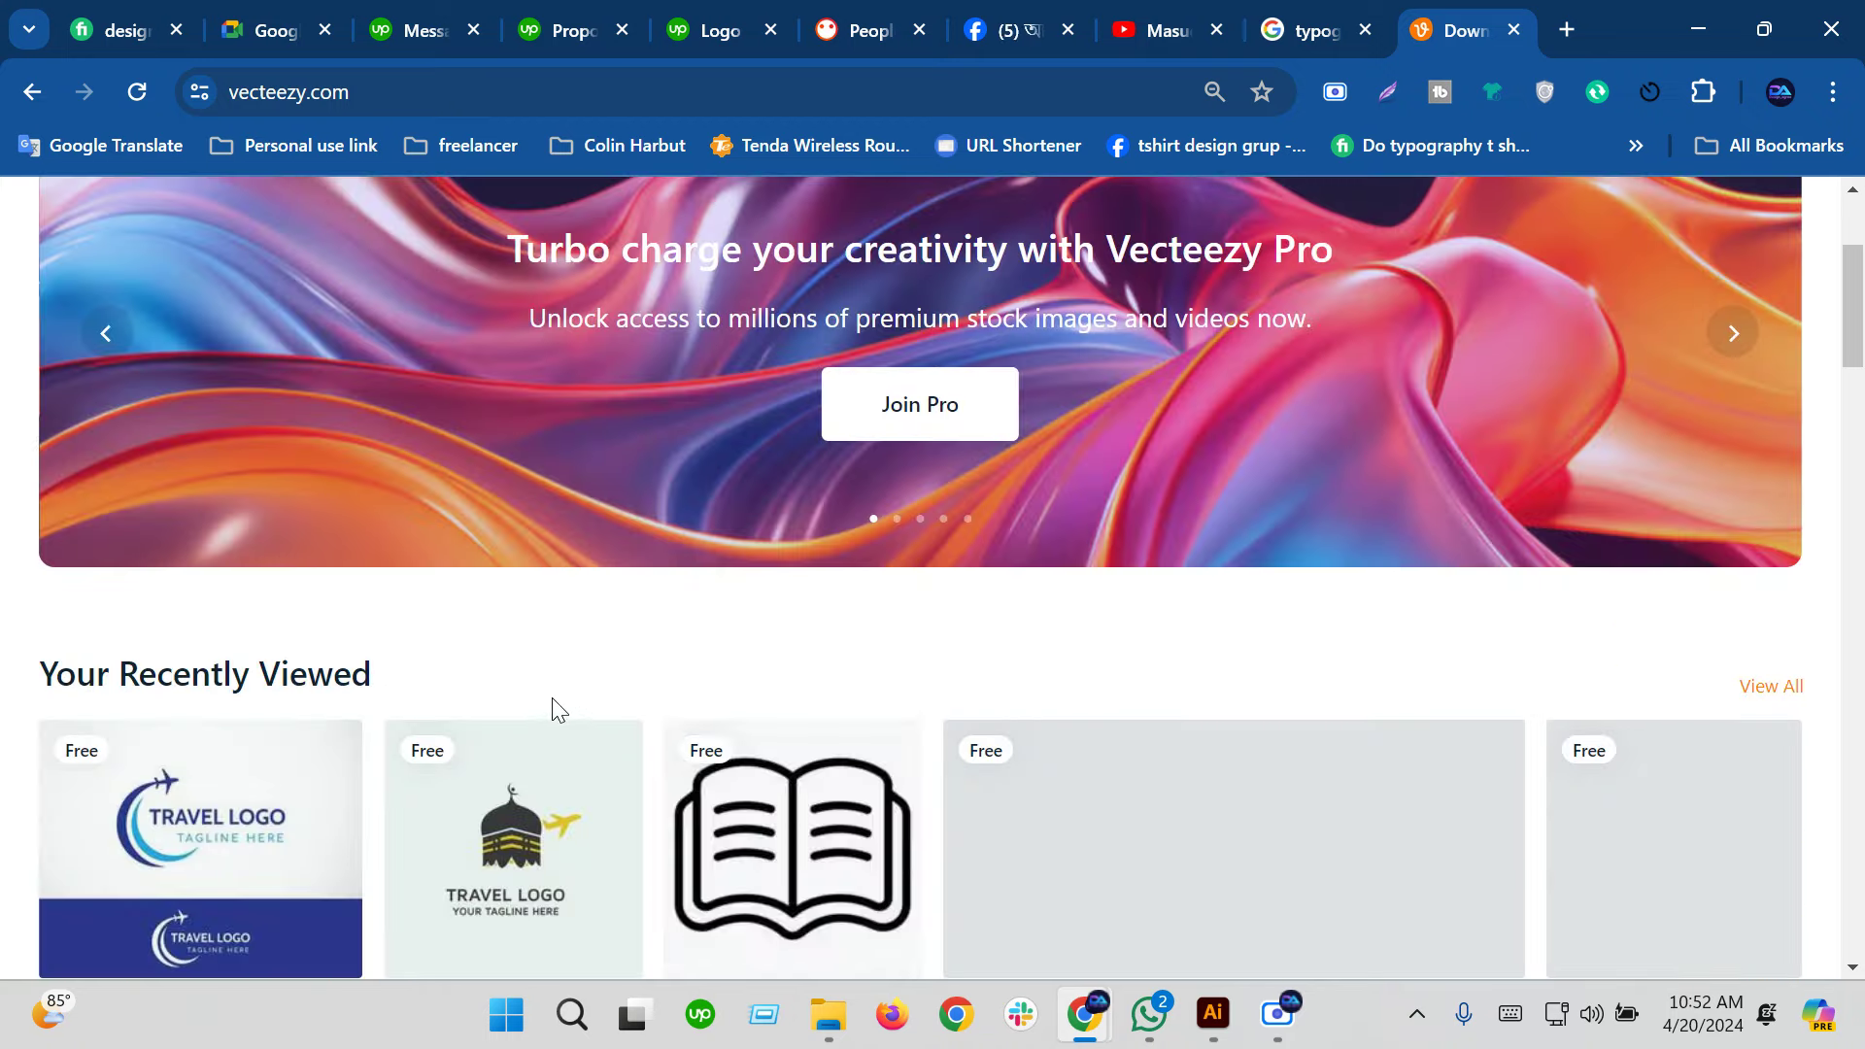
scroll(554, 707, up, 3)
click(696, 323)
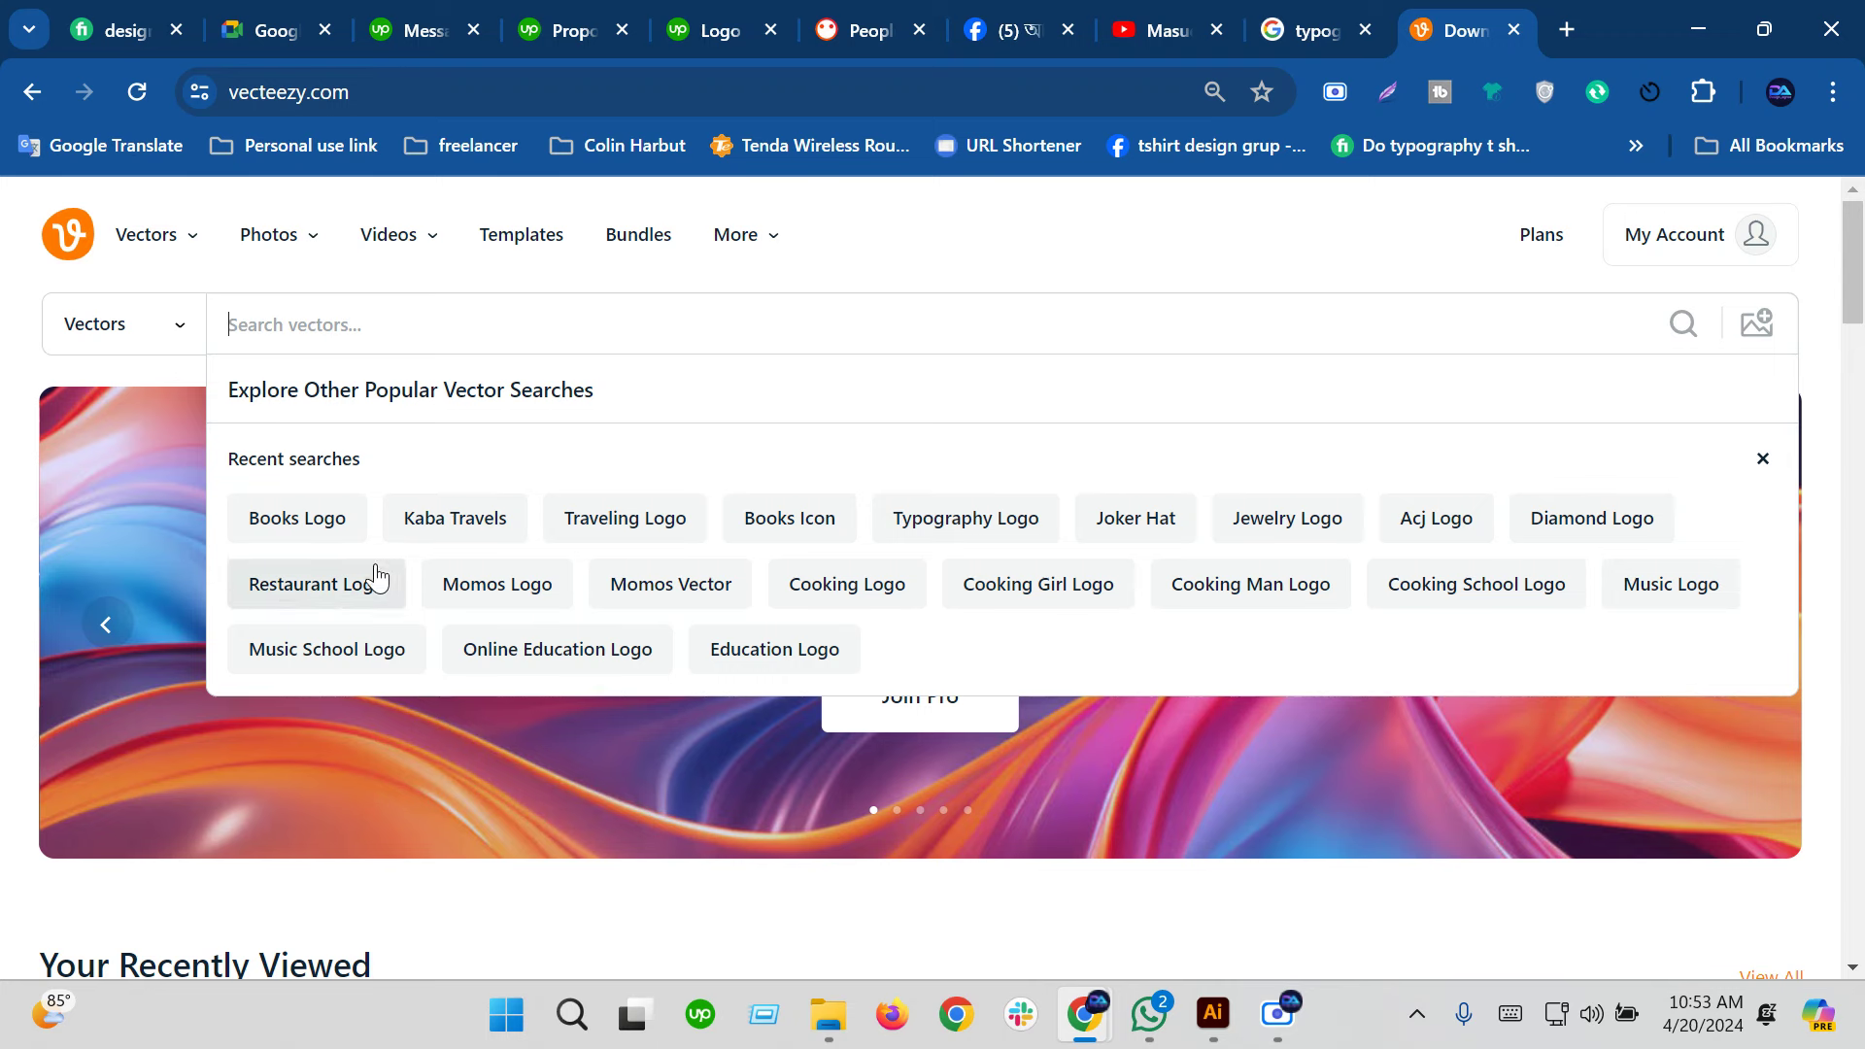
Rerun the 'Books Logo' search and open the red-and-yellow book reading logo template
click(276, 521)
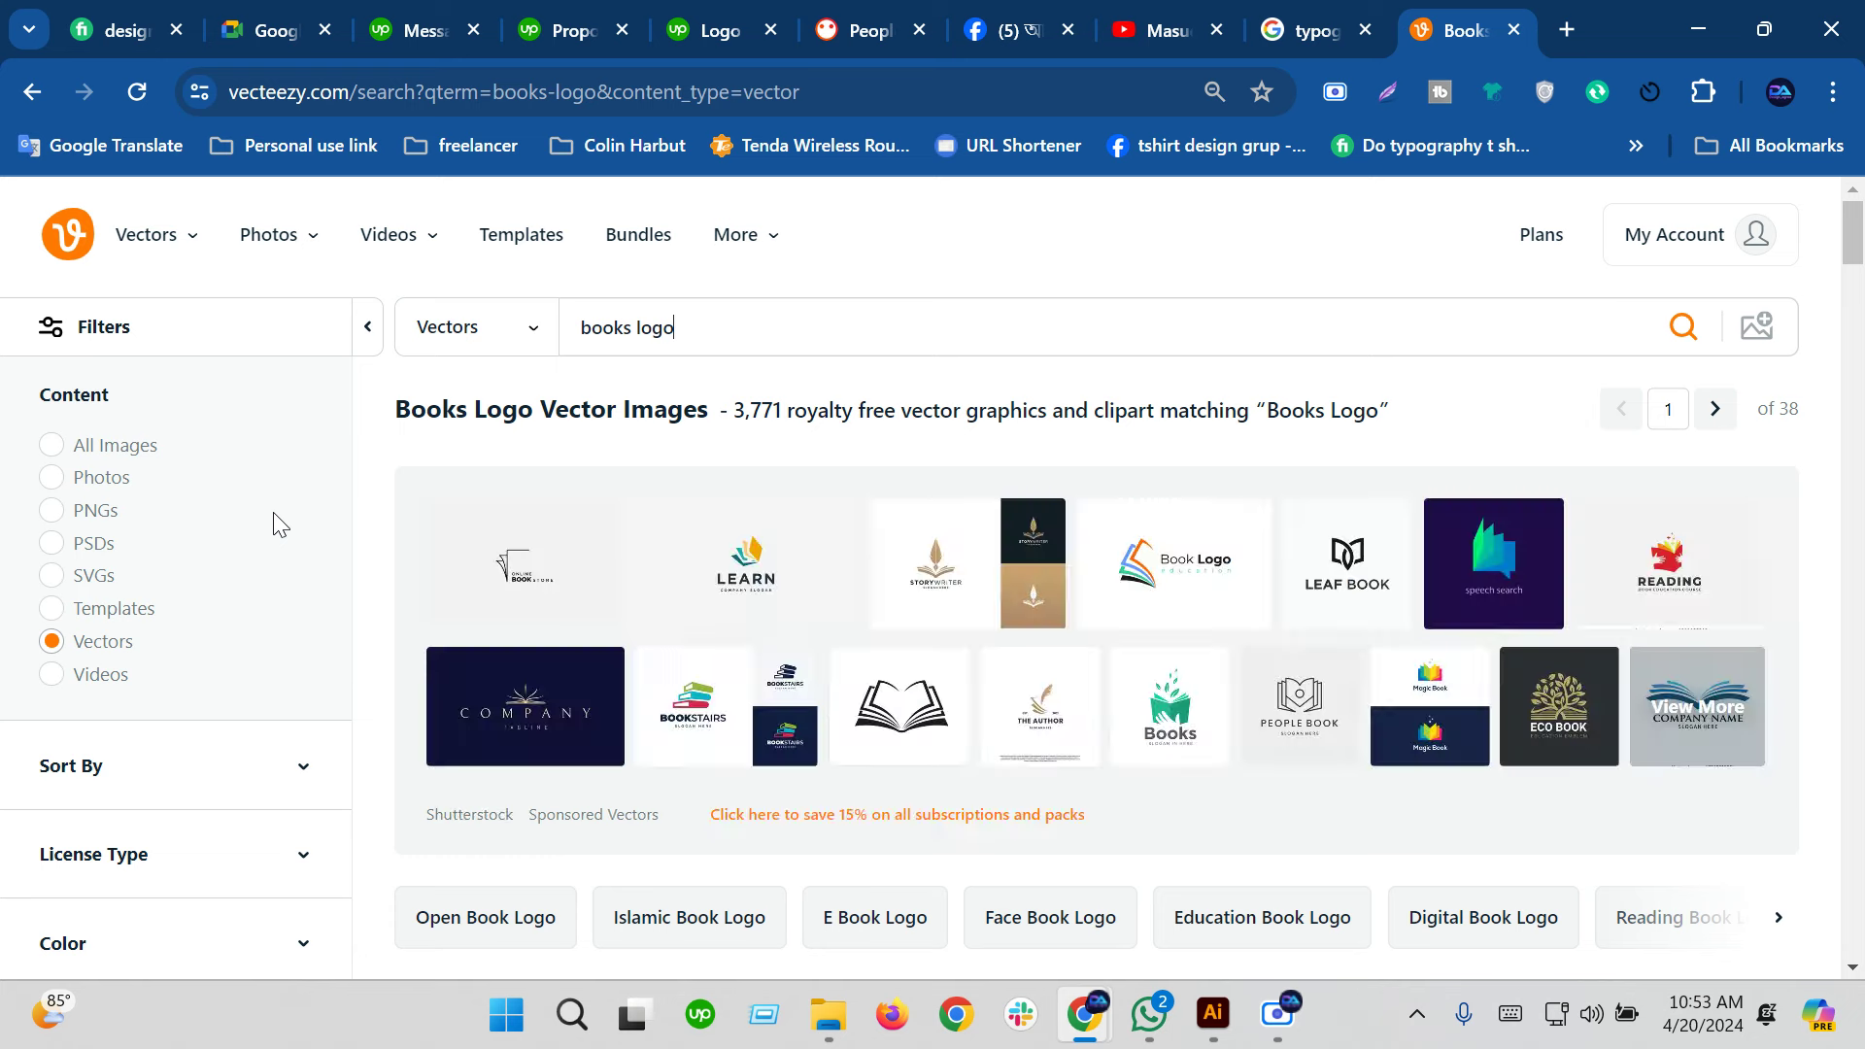
scroll(275, 521, down, 2)
scroll(271, 524, down, 3)
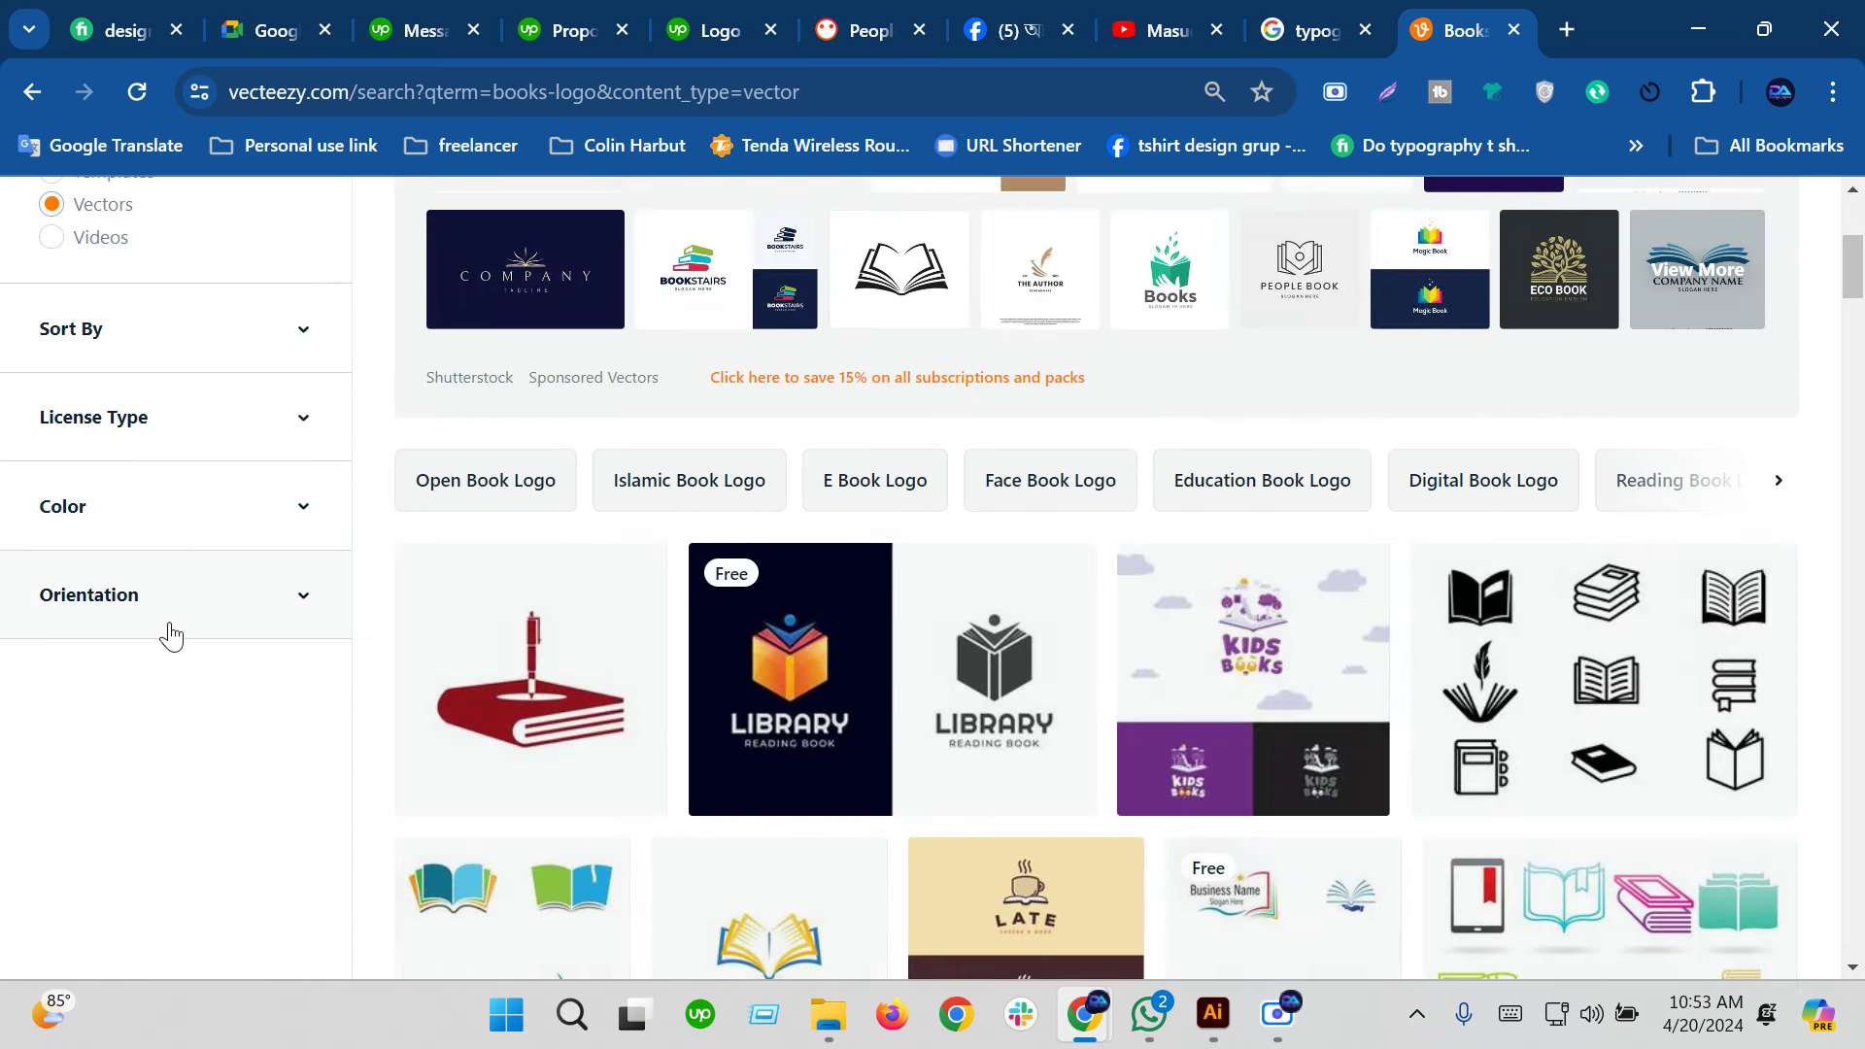
mouse_move(892, 679)
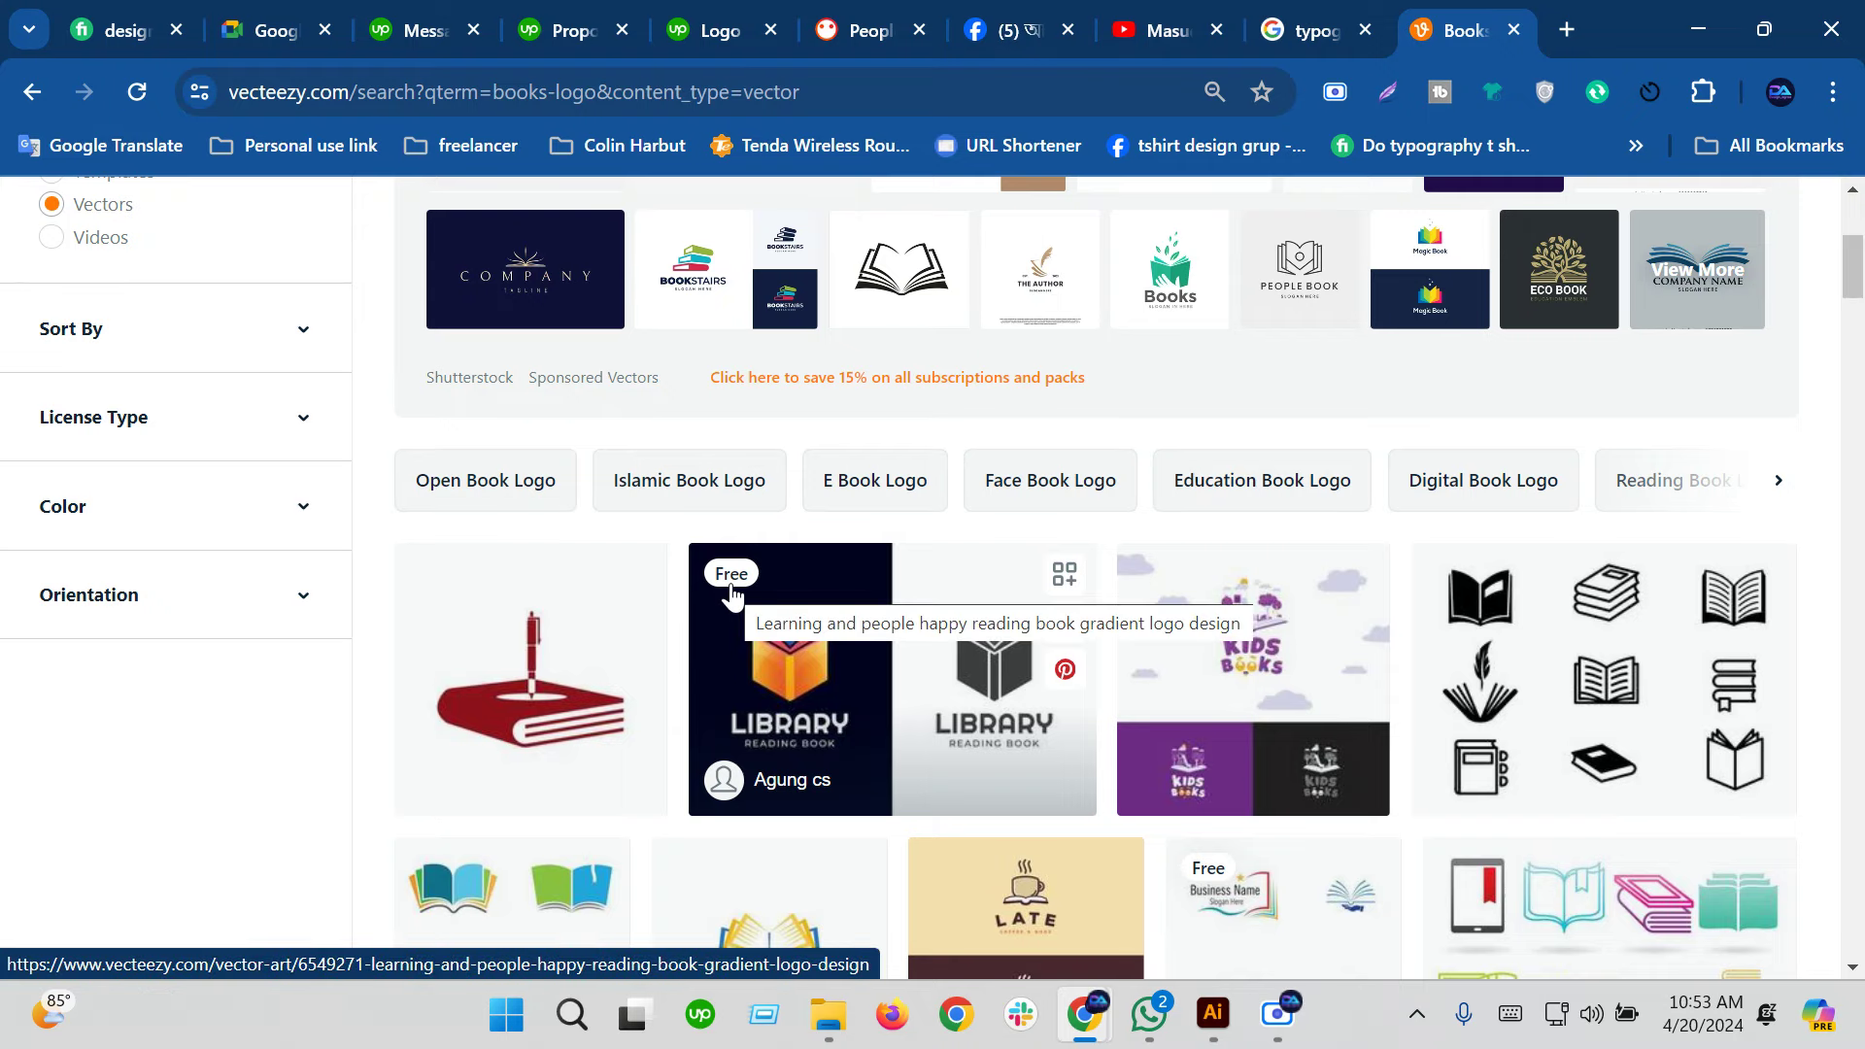
scroll(738, 607, down, 3)
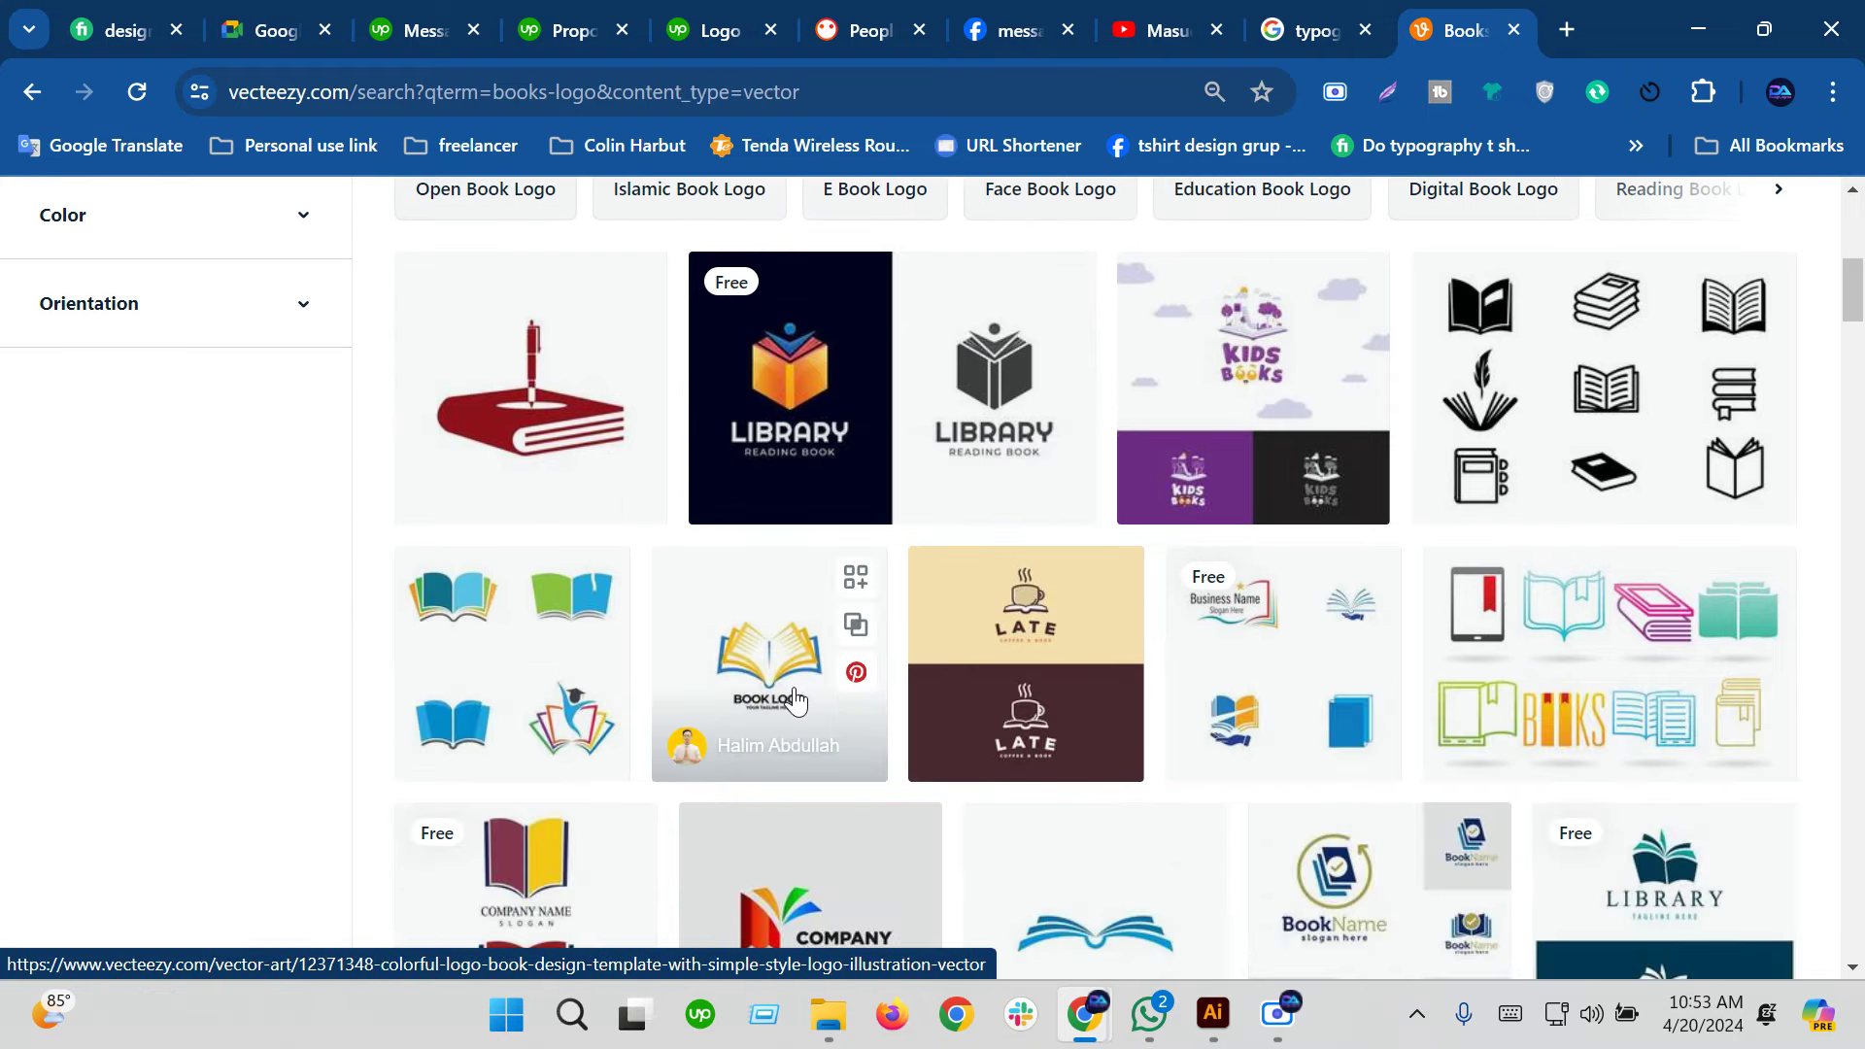
scroll(794, 698, down, 2)
scroll(795, 698, down, 1)
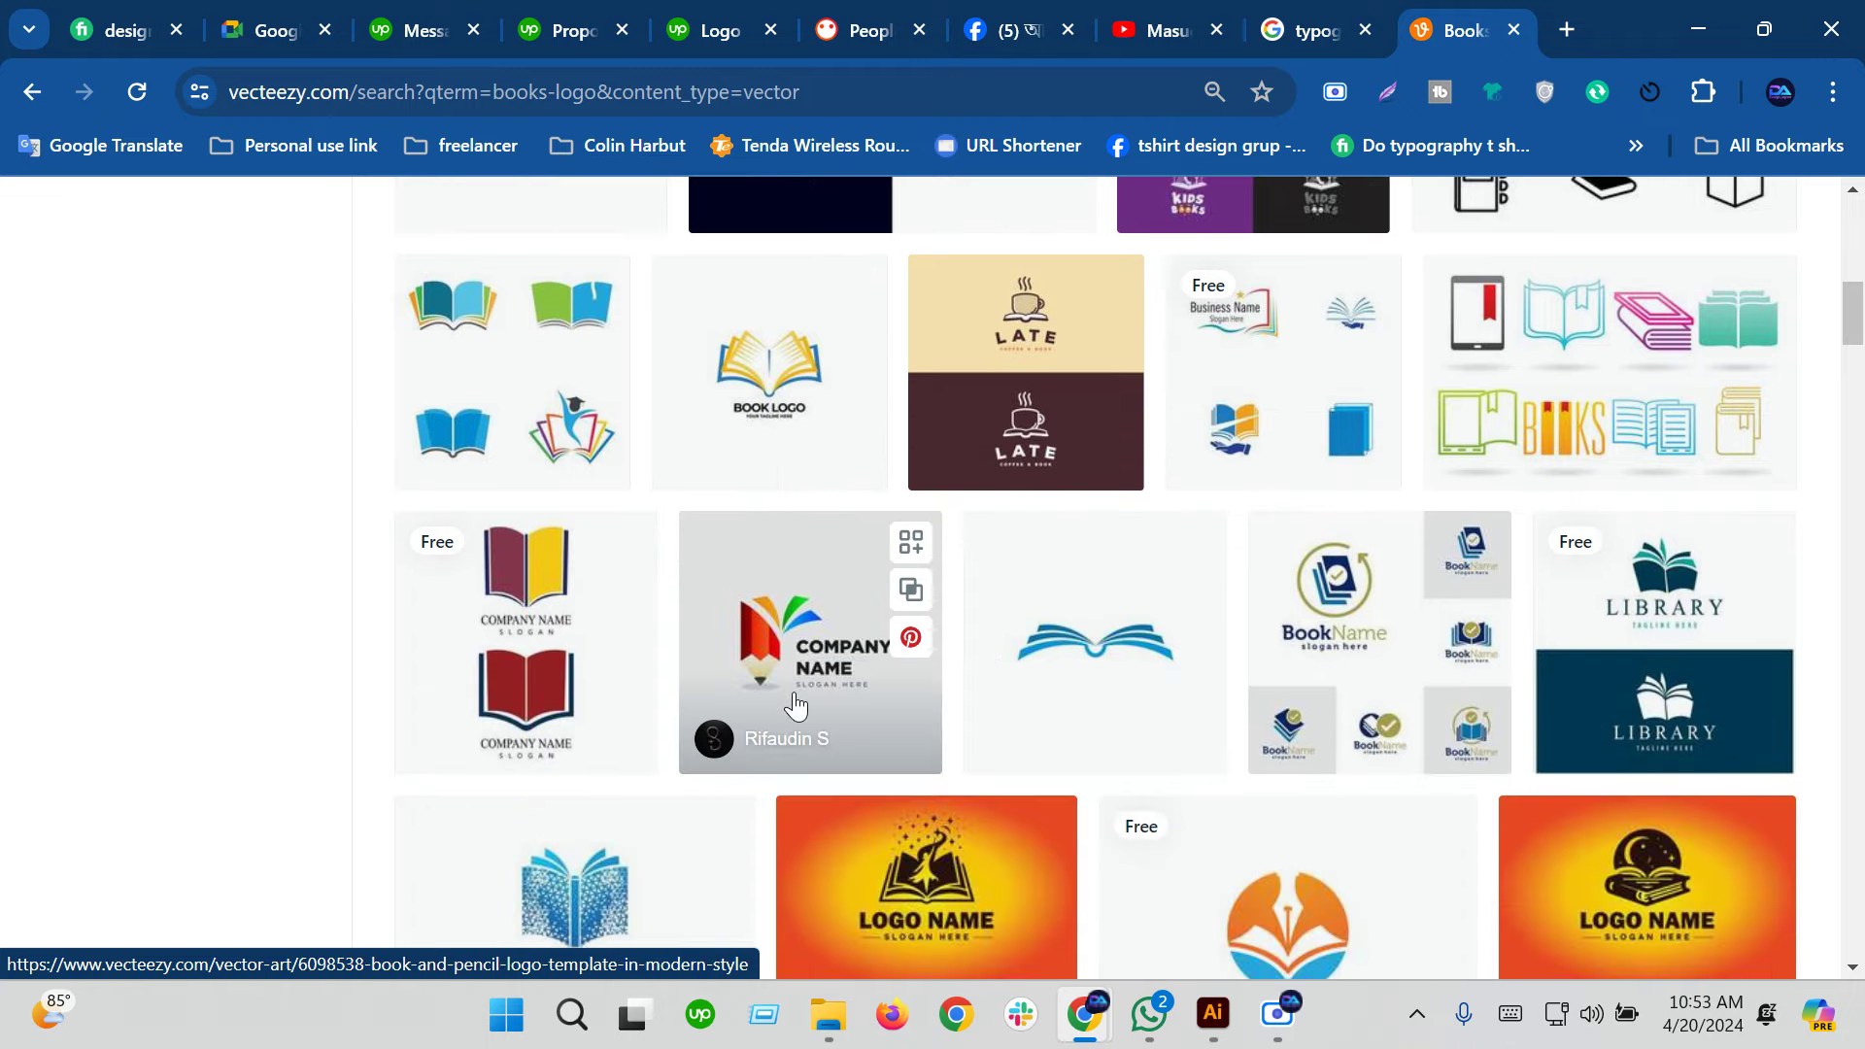
scroll(795, 699, down, 3)
scroll(794, 702, down, 3)
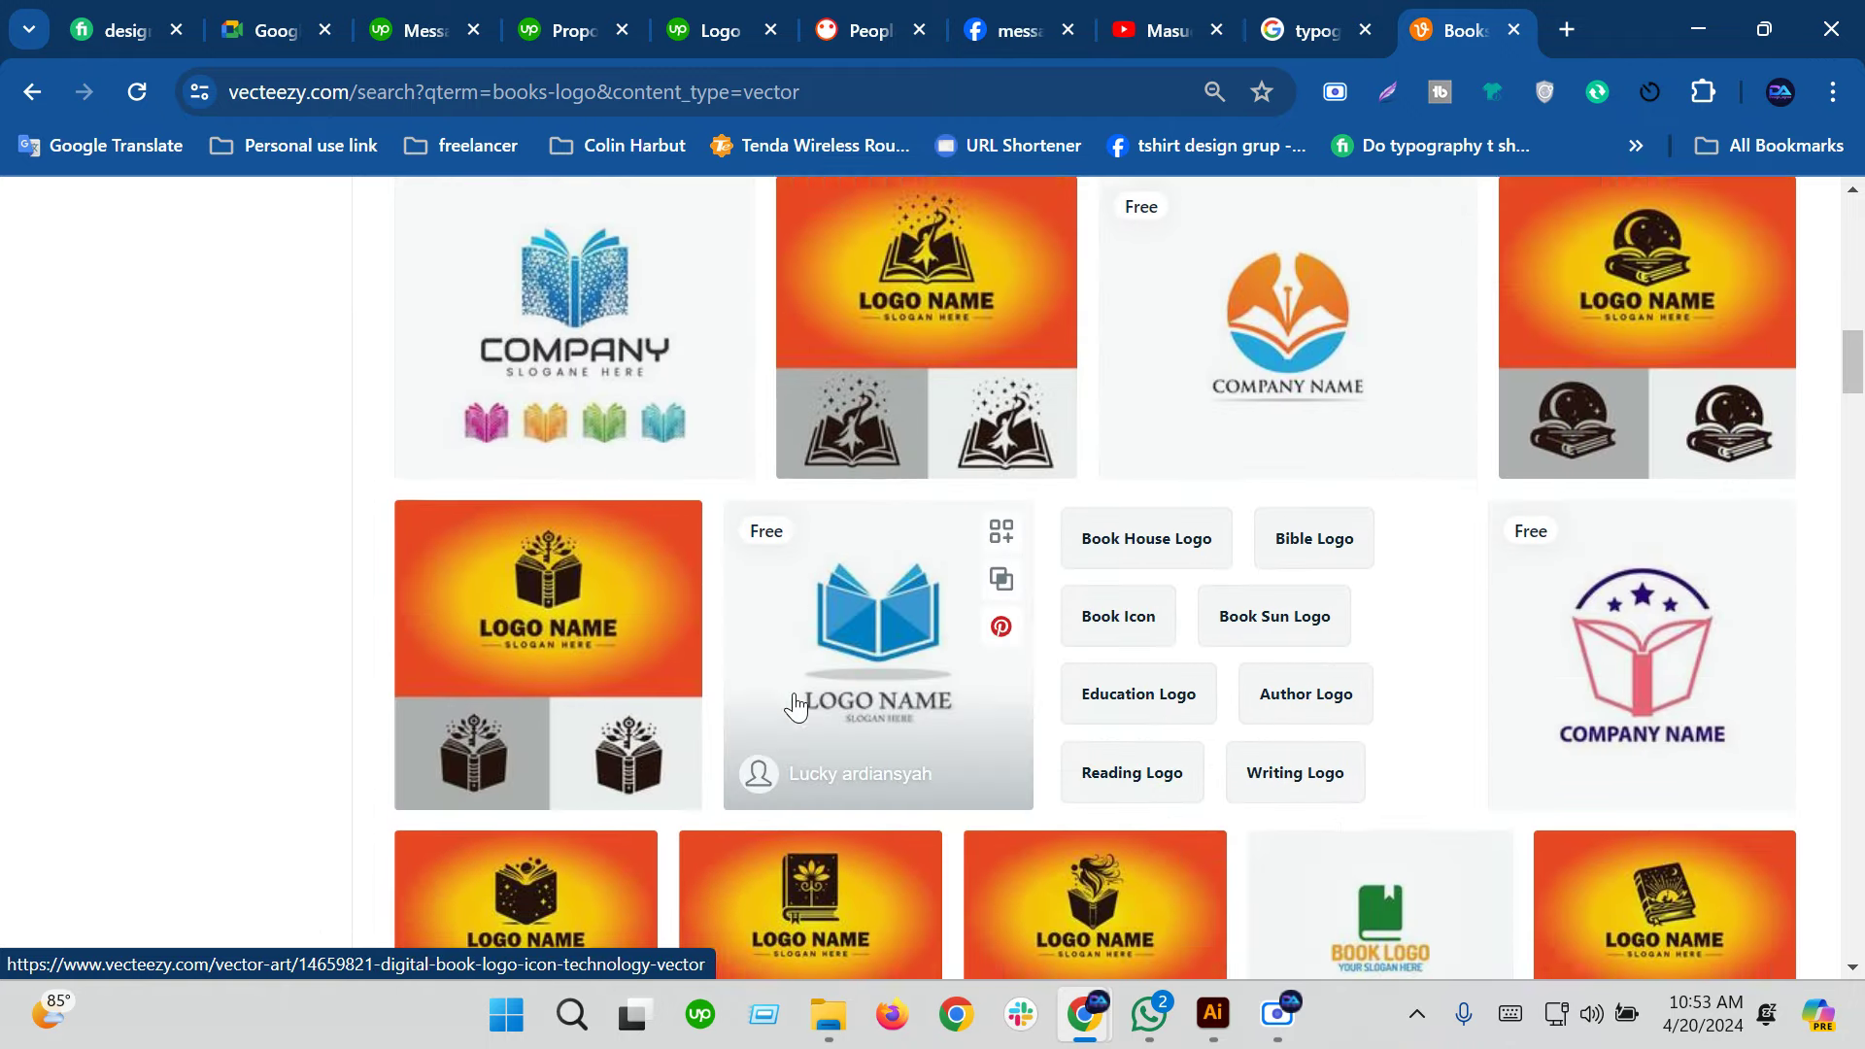
scroll(794, 704, down, 1)
scroll(794, 701, down, 3)
scroll(795, 703, down, 2)
scroll(795, 704, down, 3)
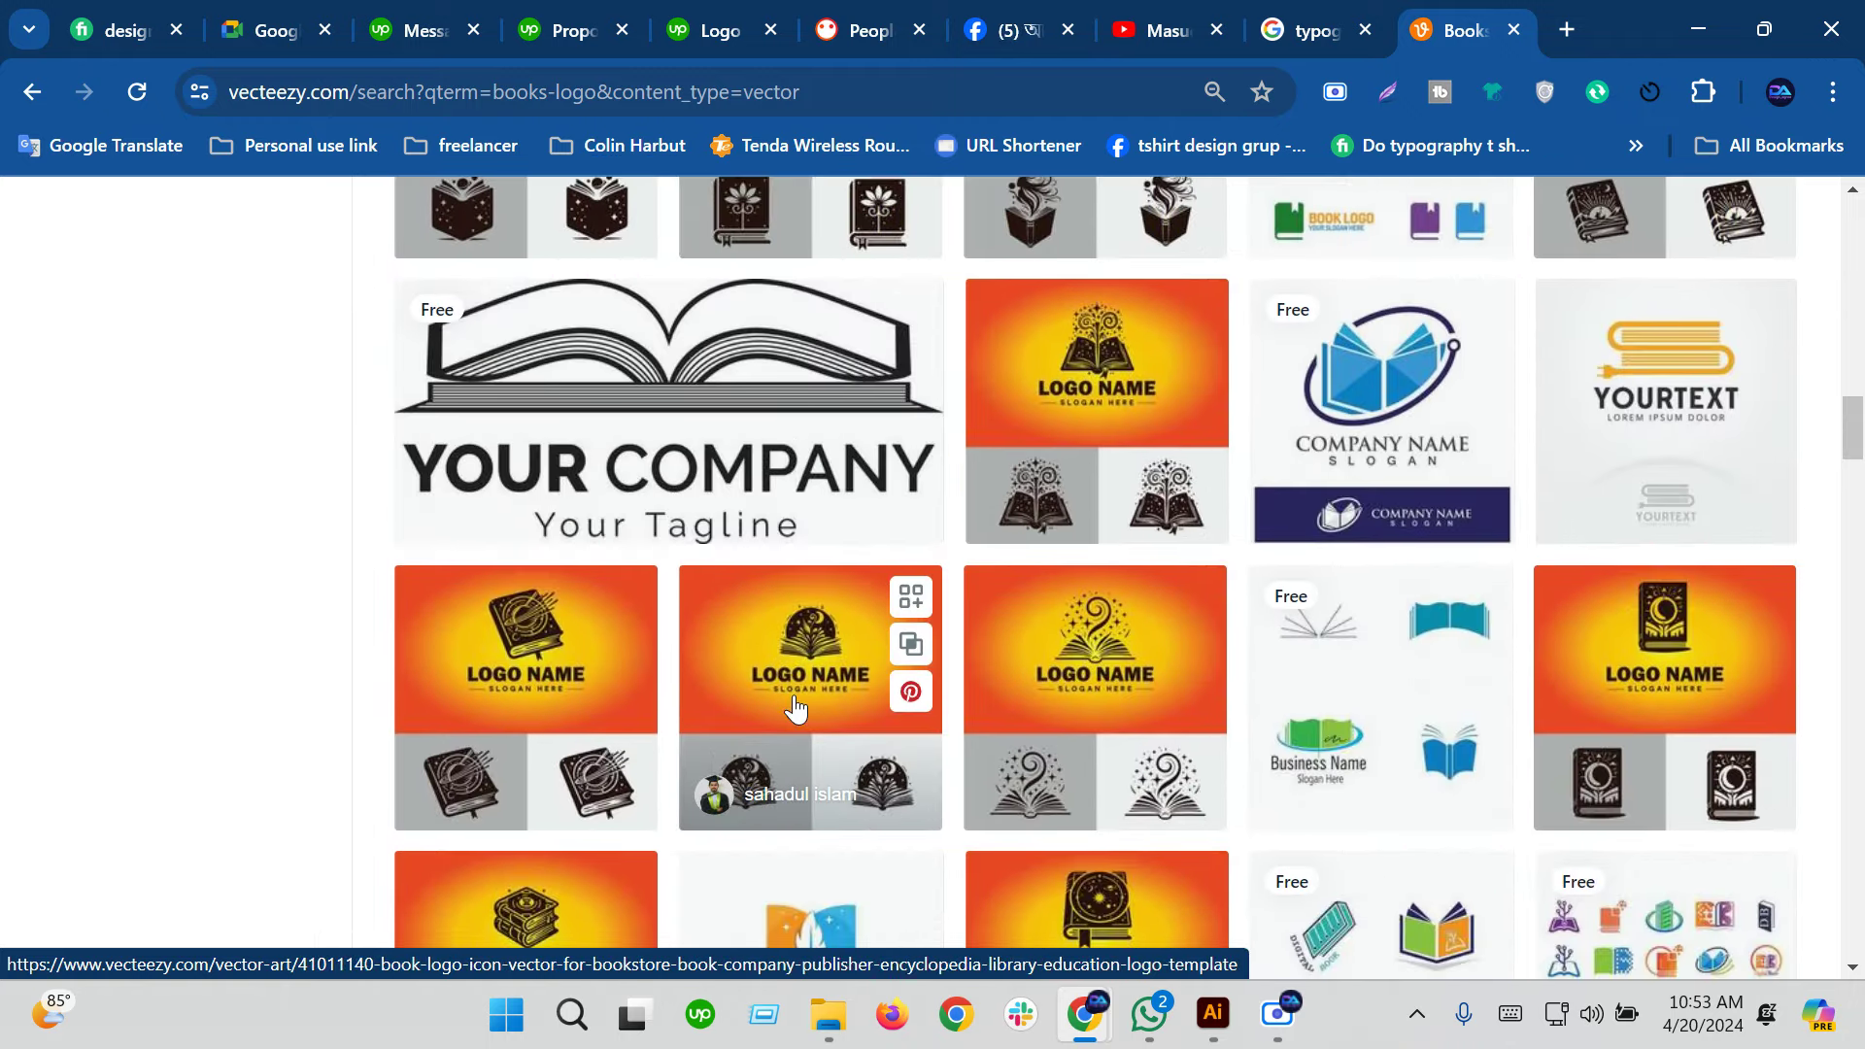
scroll(796, 706, down, 1)
scroll(794, 699, down, 3)
scroll(795, 699, down, 3)
scroll(791, 699, up, 10)
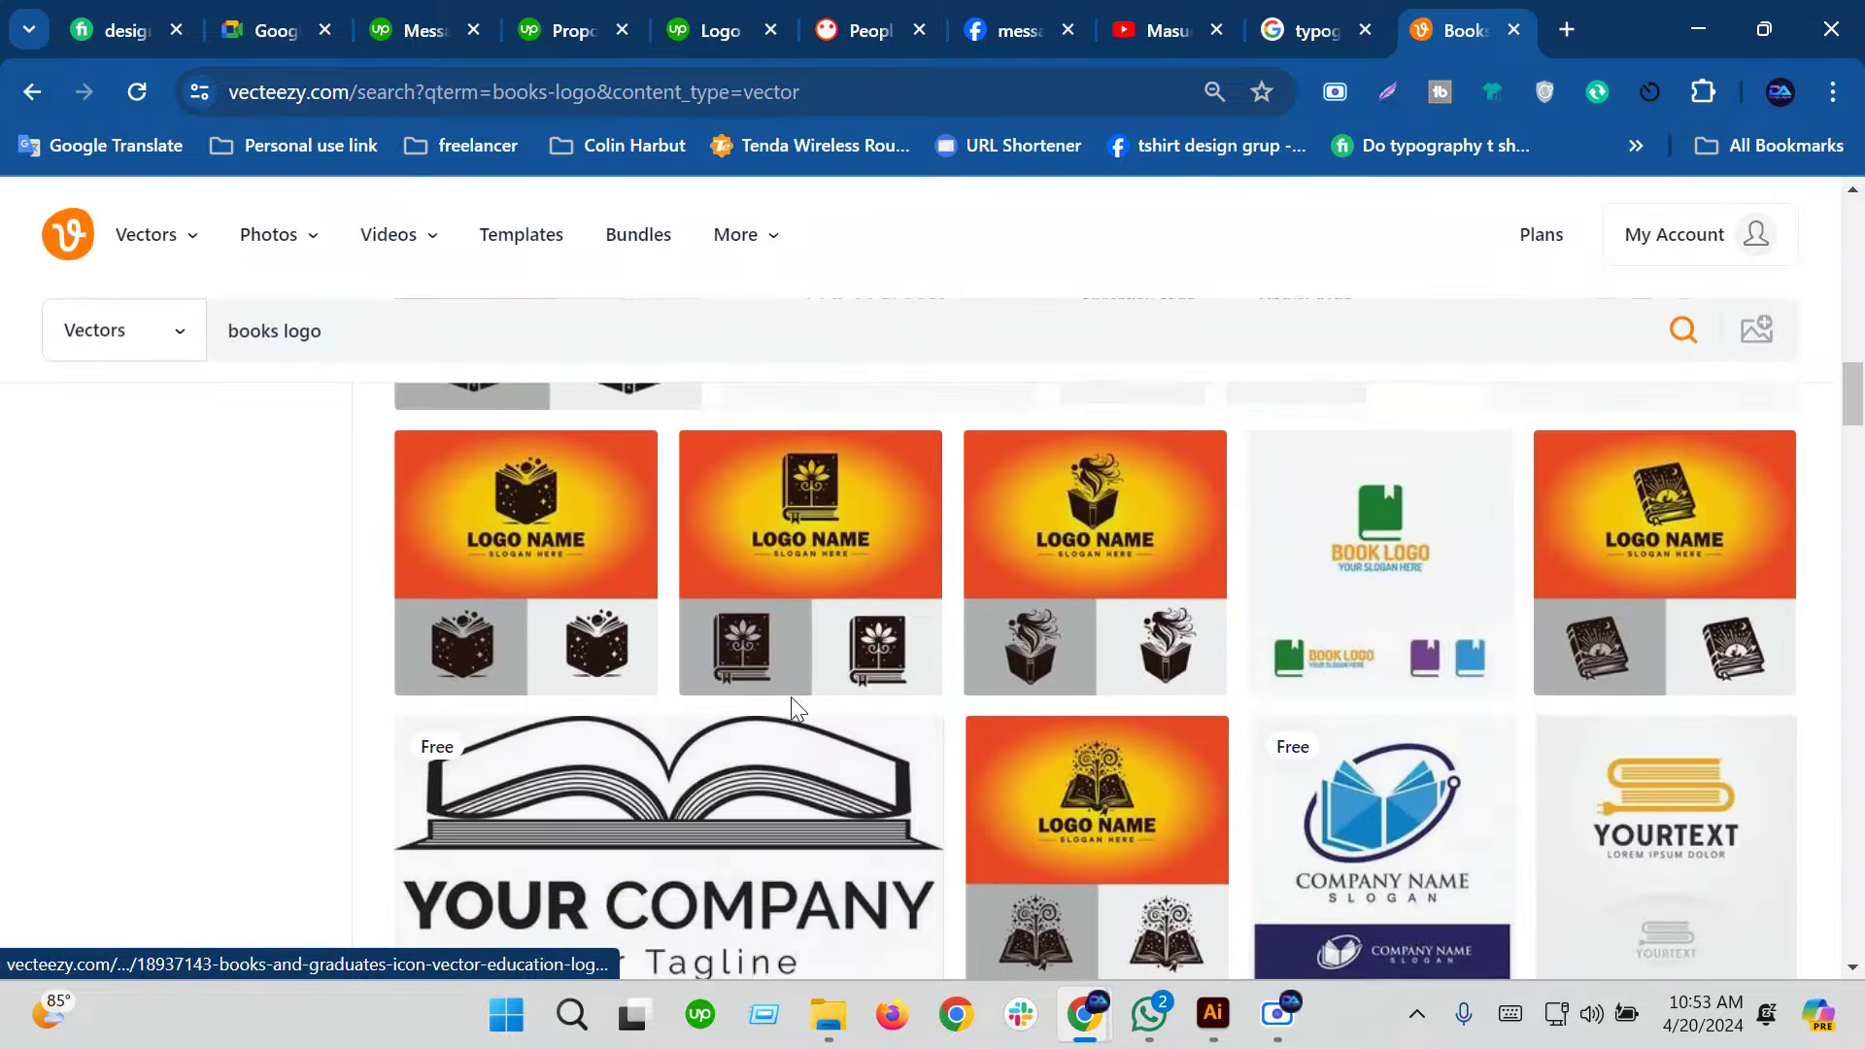
scroll(782, 714, up, 5)
scroll(421, 687, up, 2)
scroll(421, 741, up, 2)
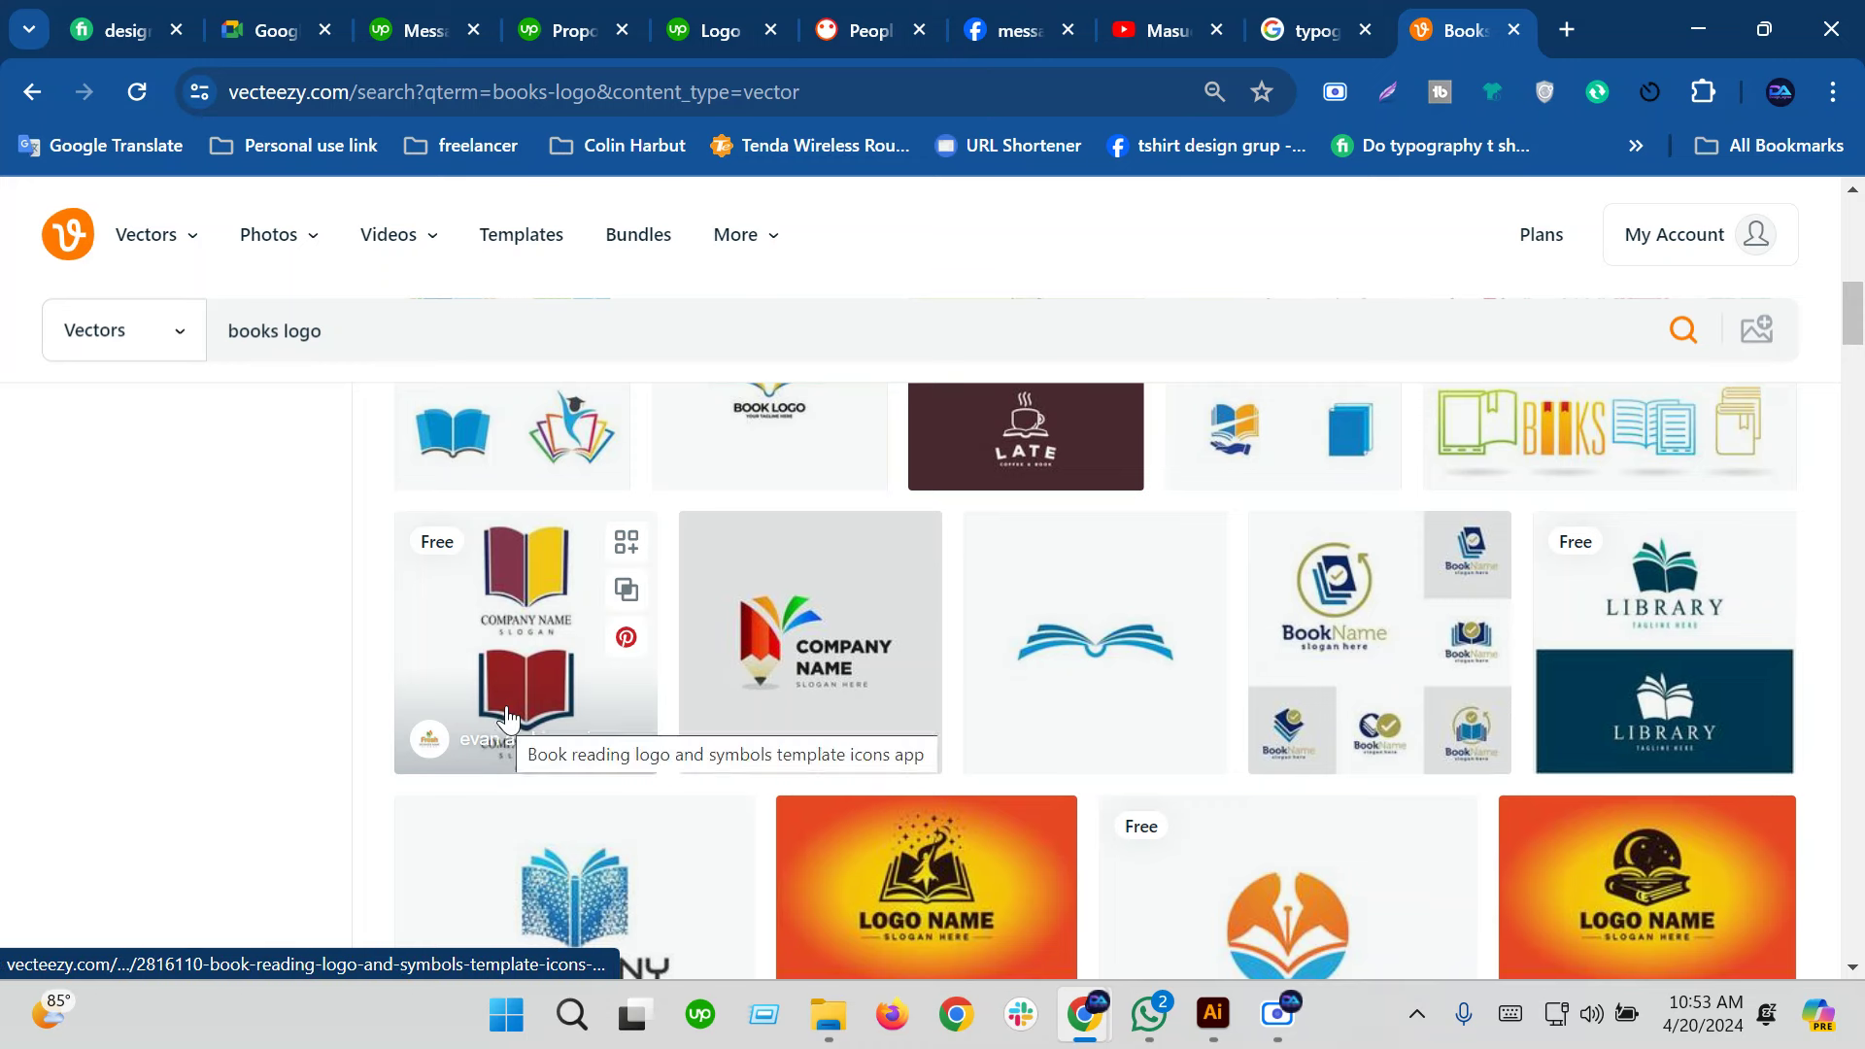
click(506, 717)
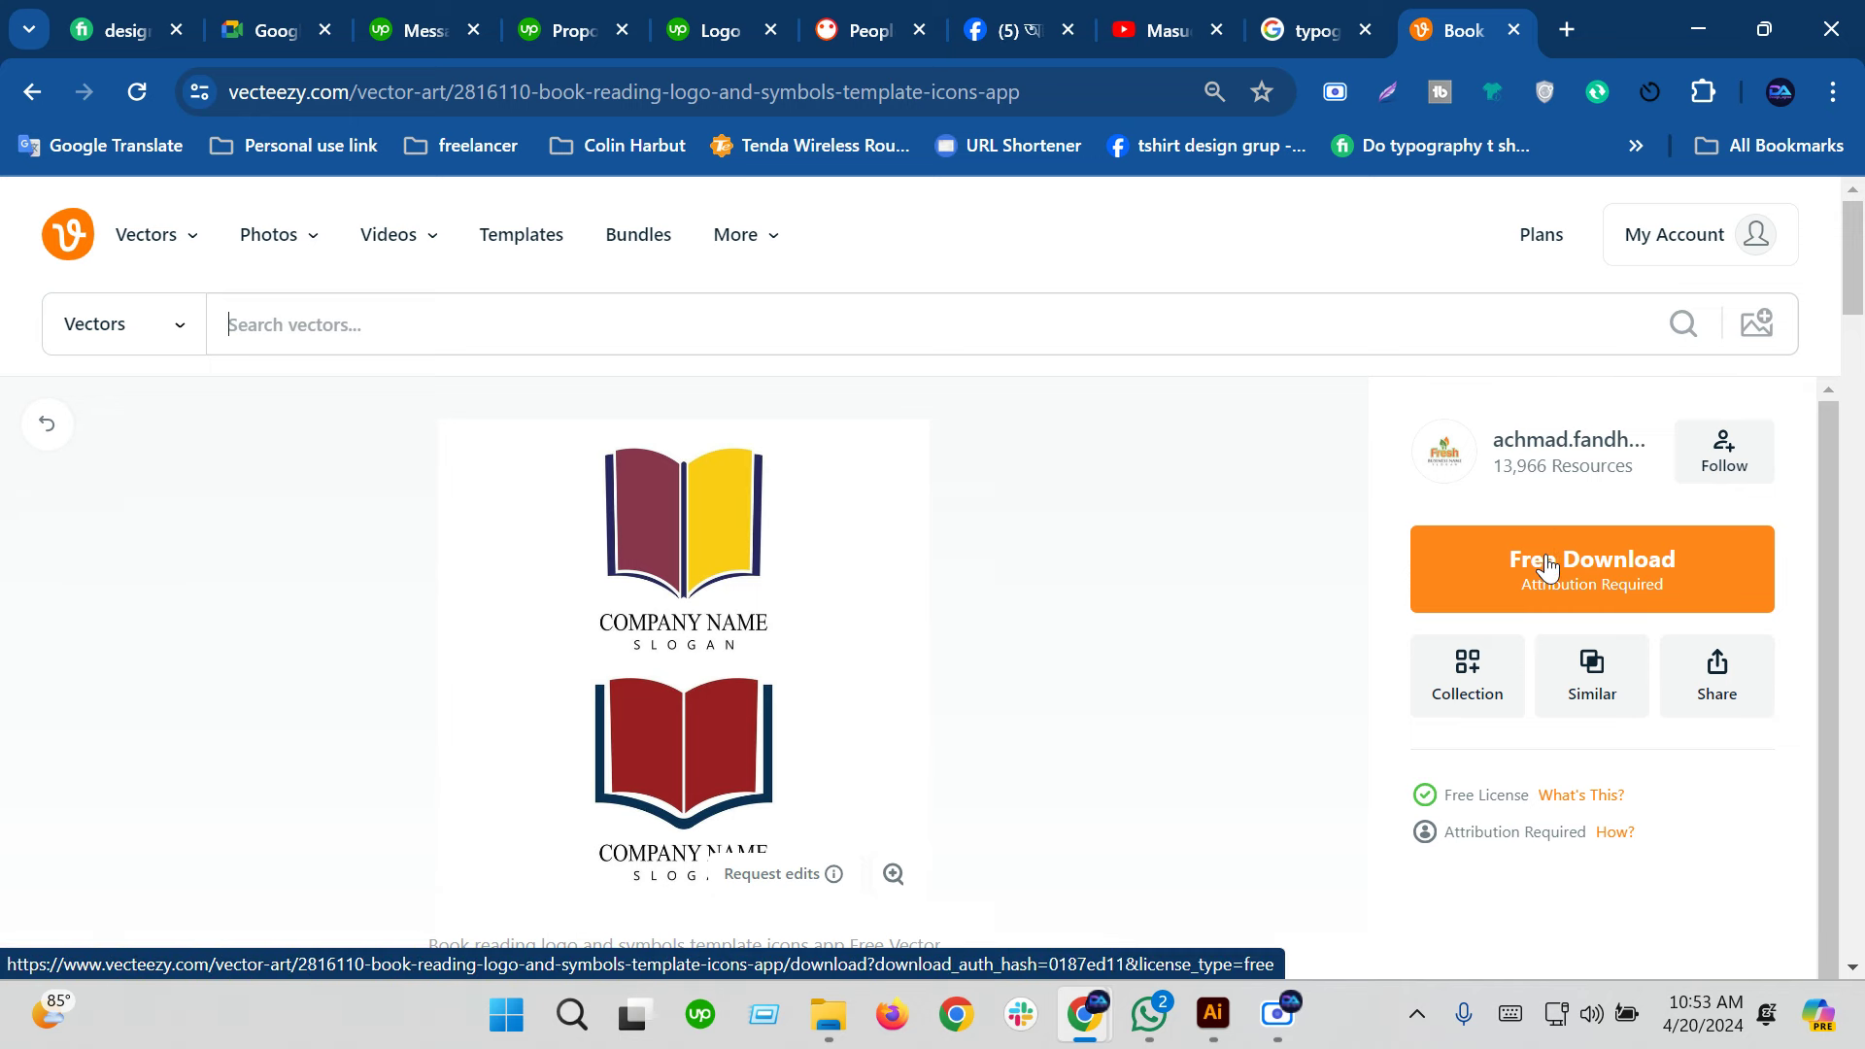
Start the free download of the book reading logo template and close the Join Pro offer
click(1548, 566)
scroll(1535, 583, down, 1)
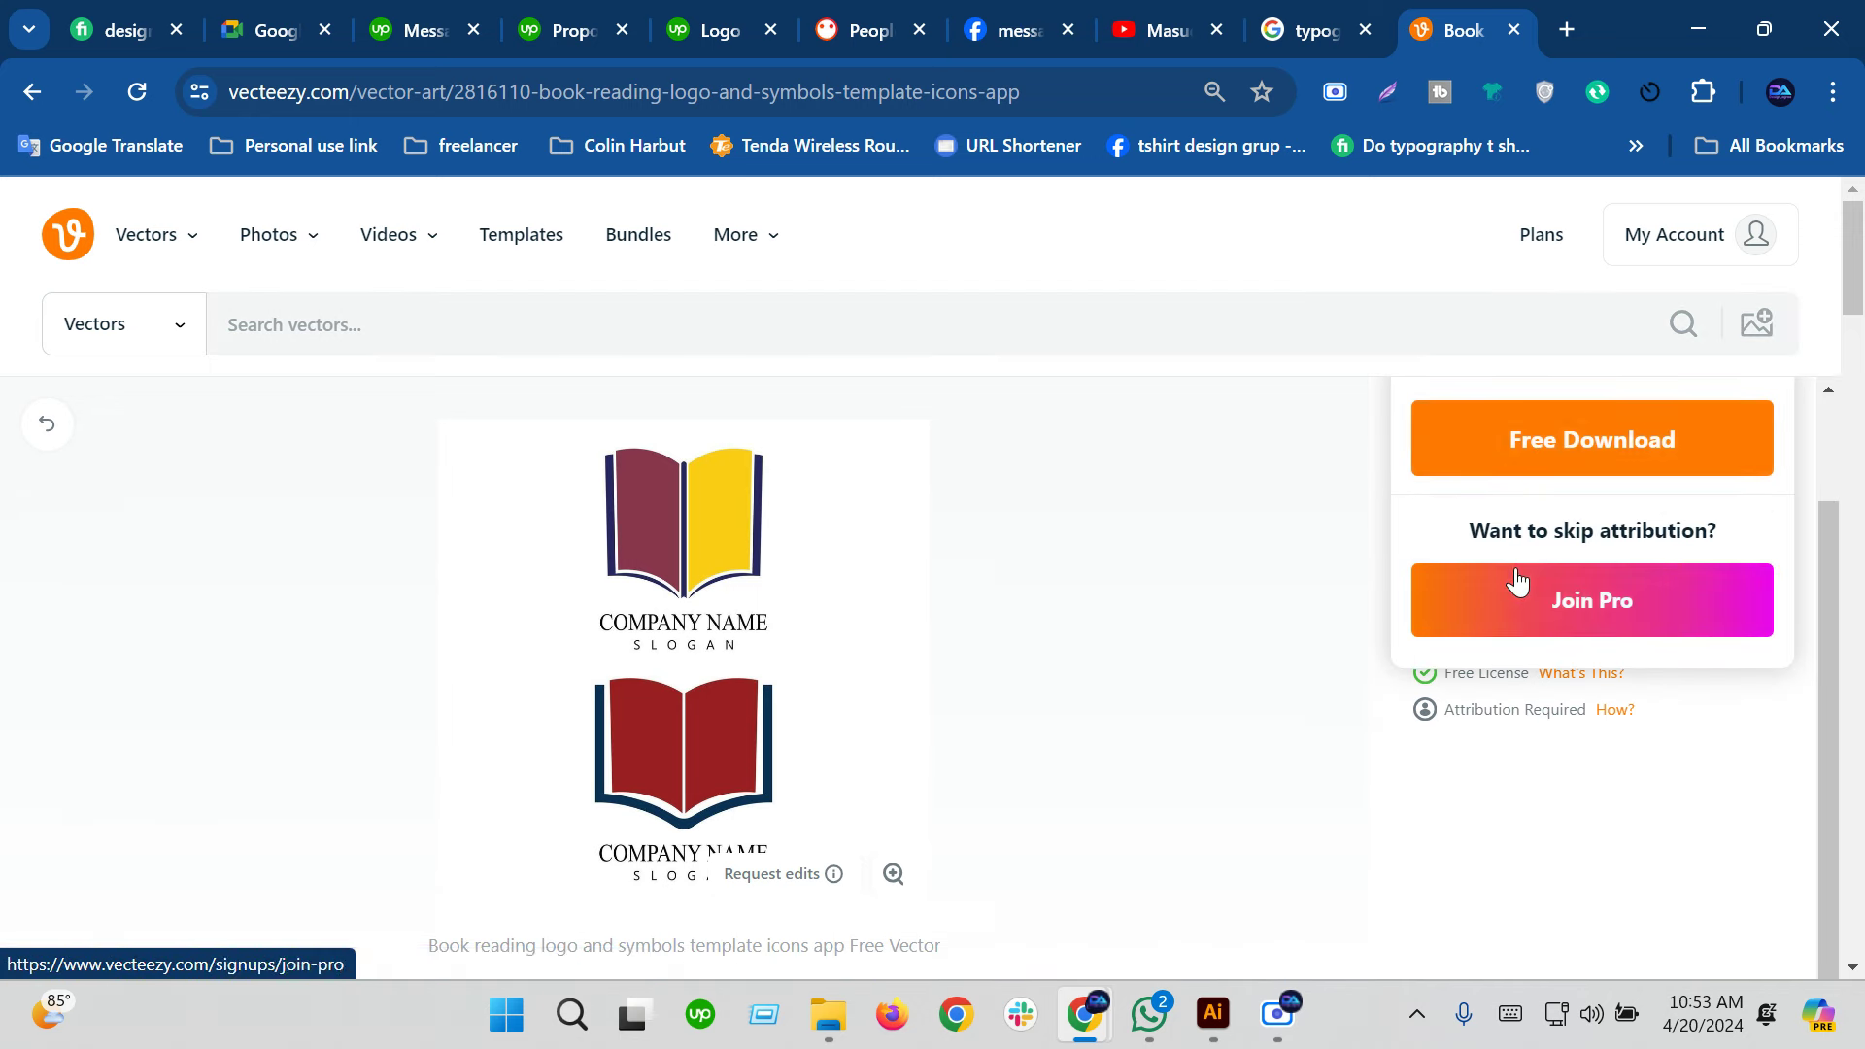
click(1578, 467)
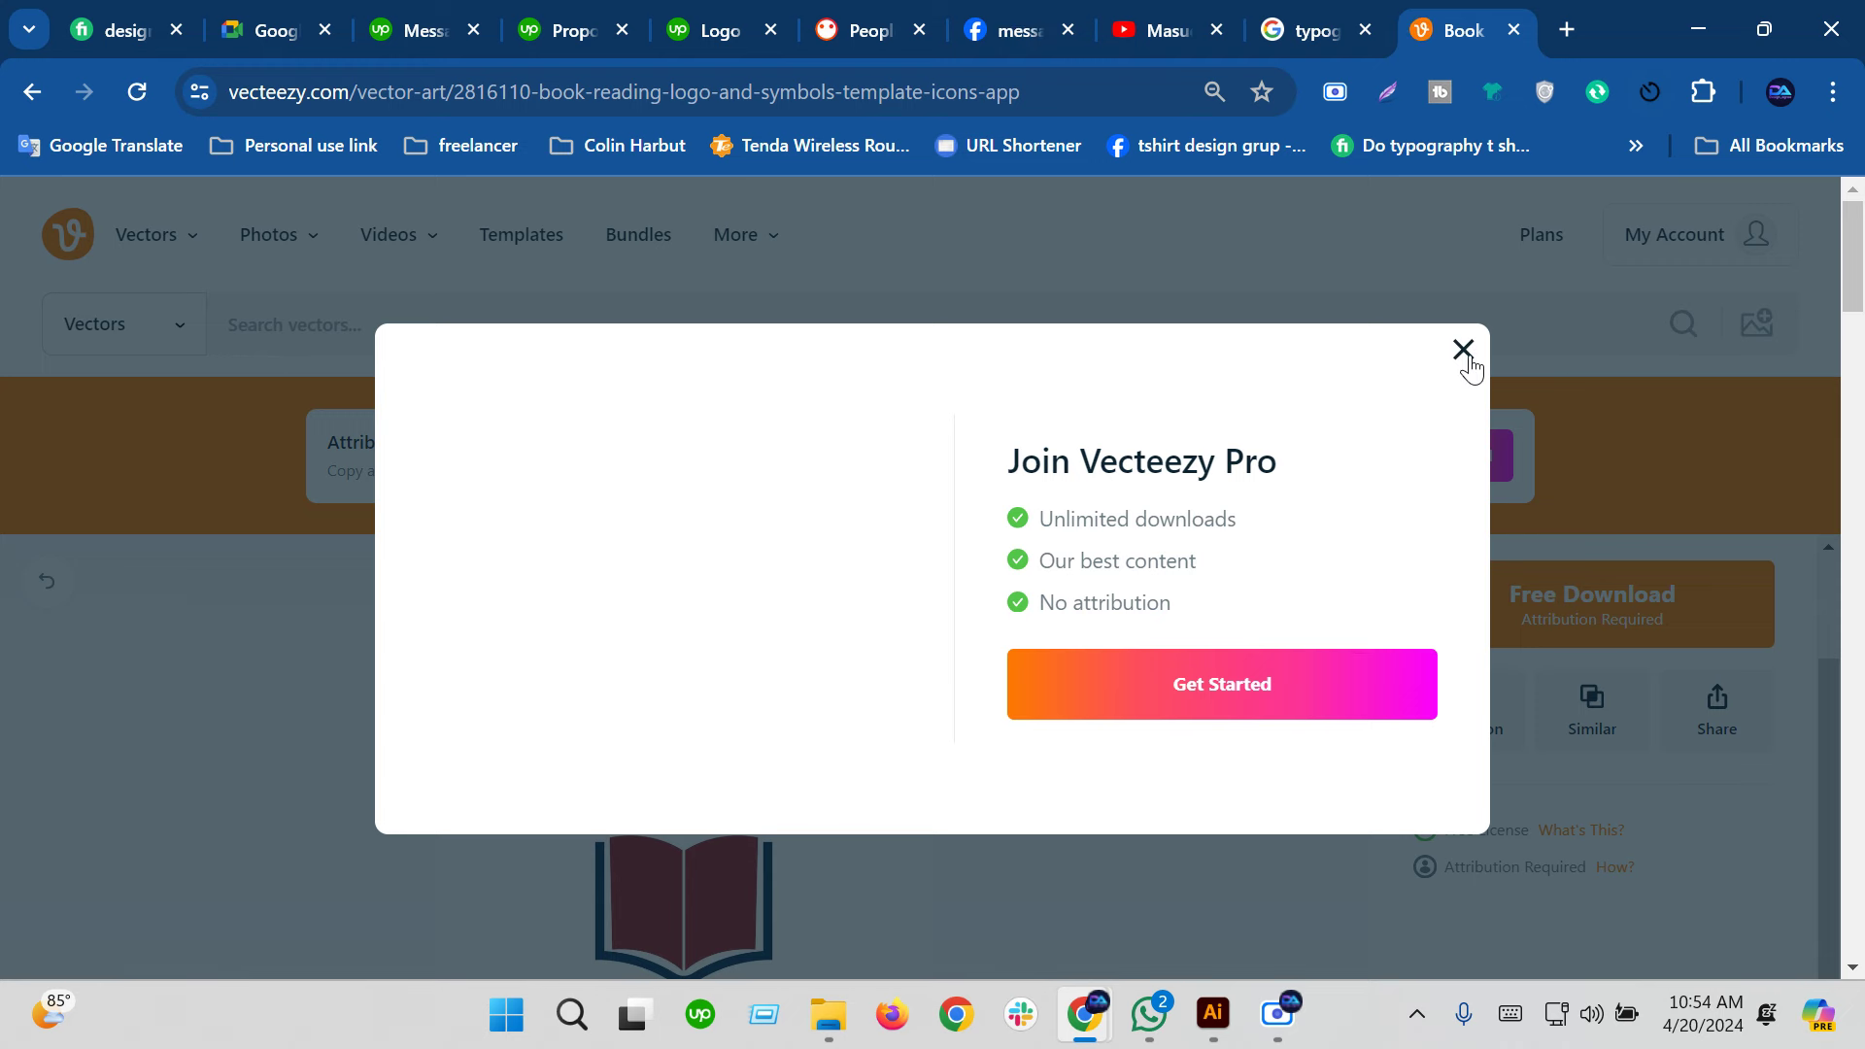
click(1464, 351)
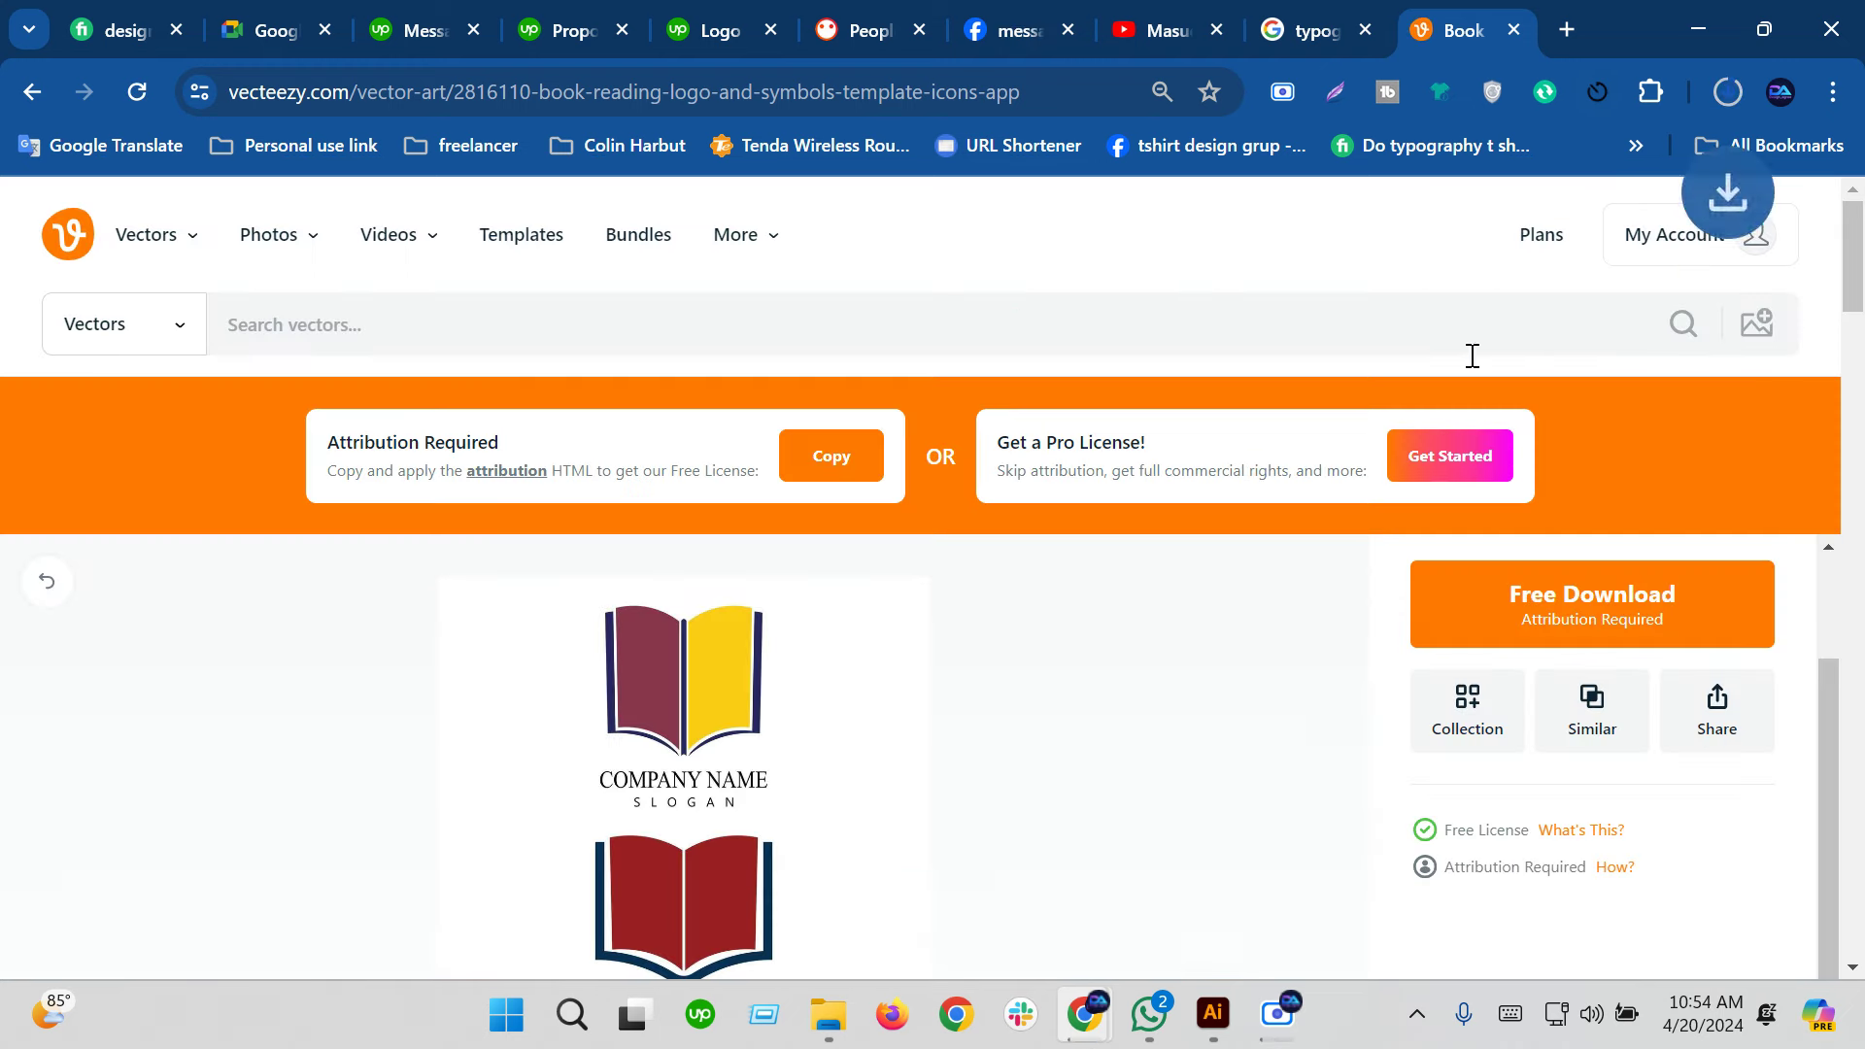
Set the download to open when finished, then return to the books logo results
click(1726, 95)
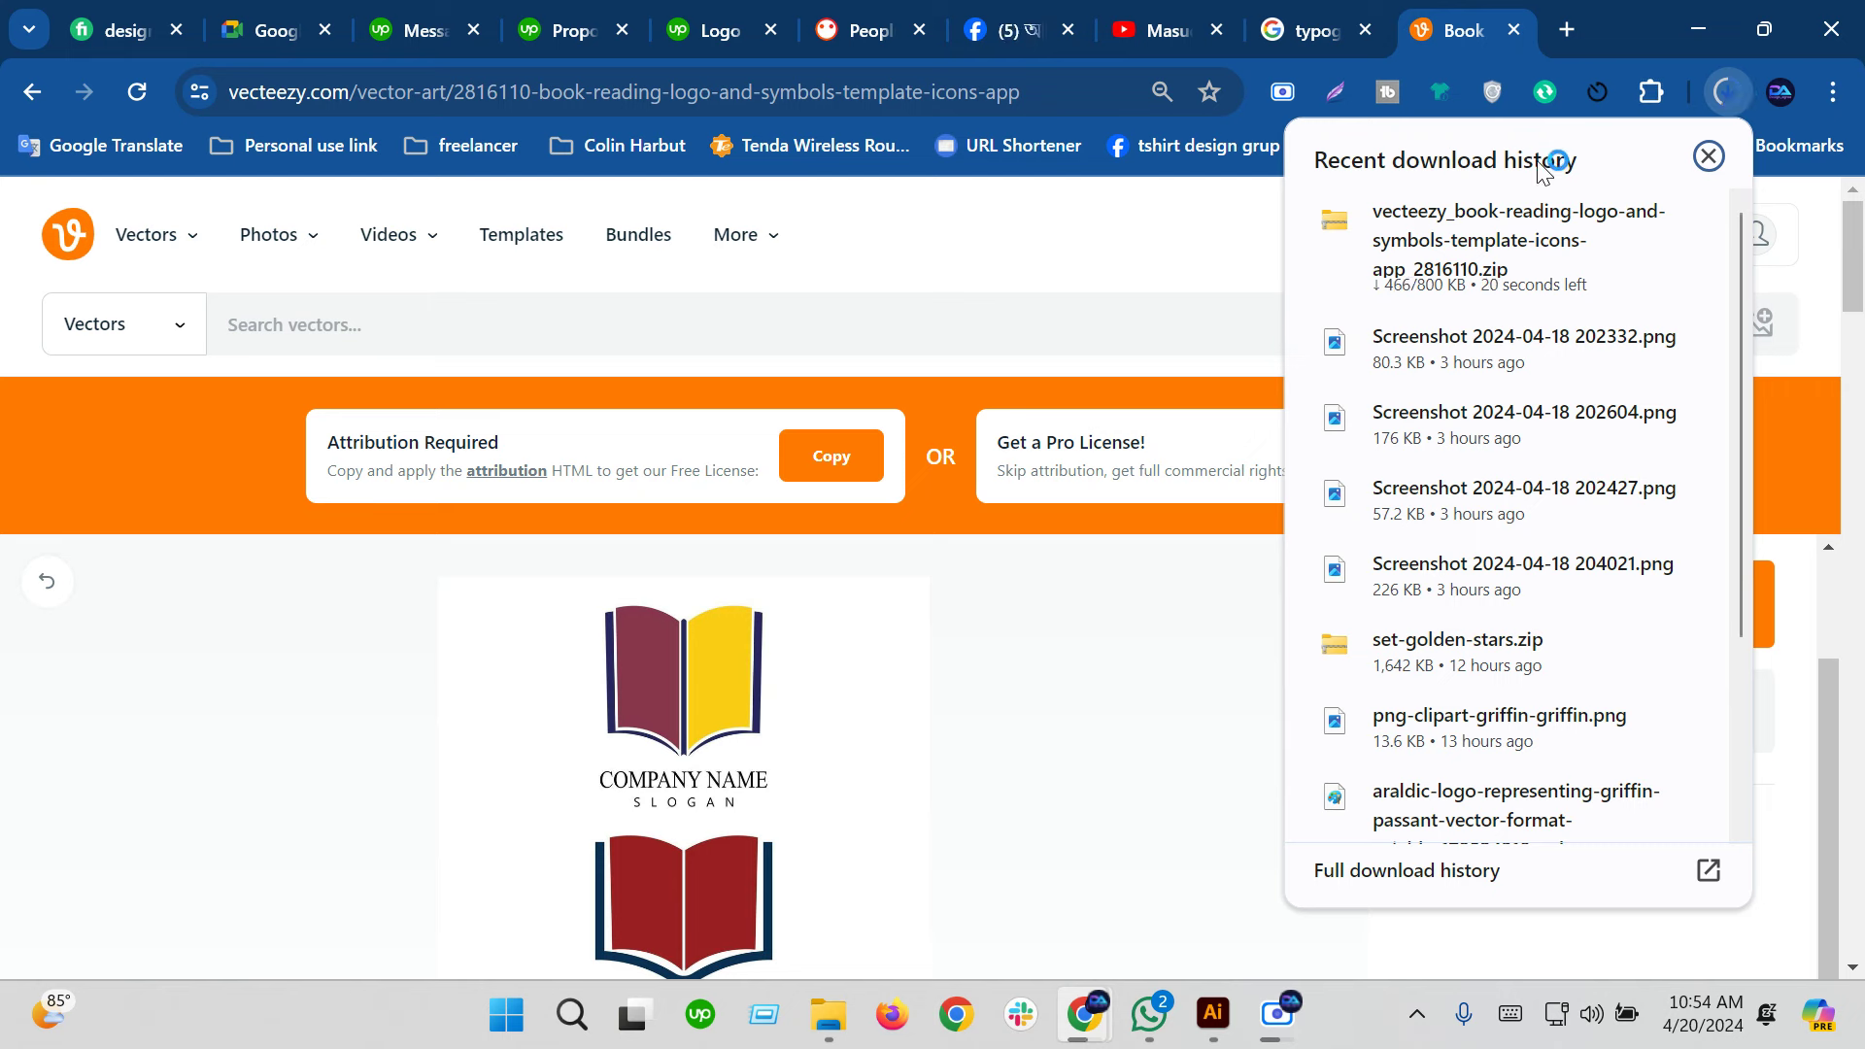
mouse_move(1472, 241)
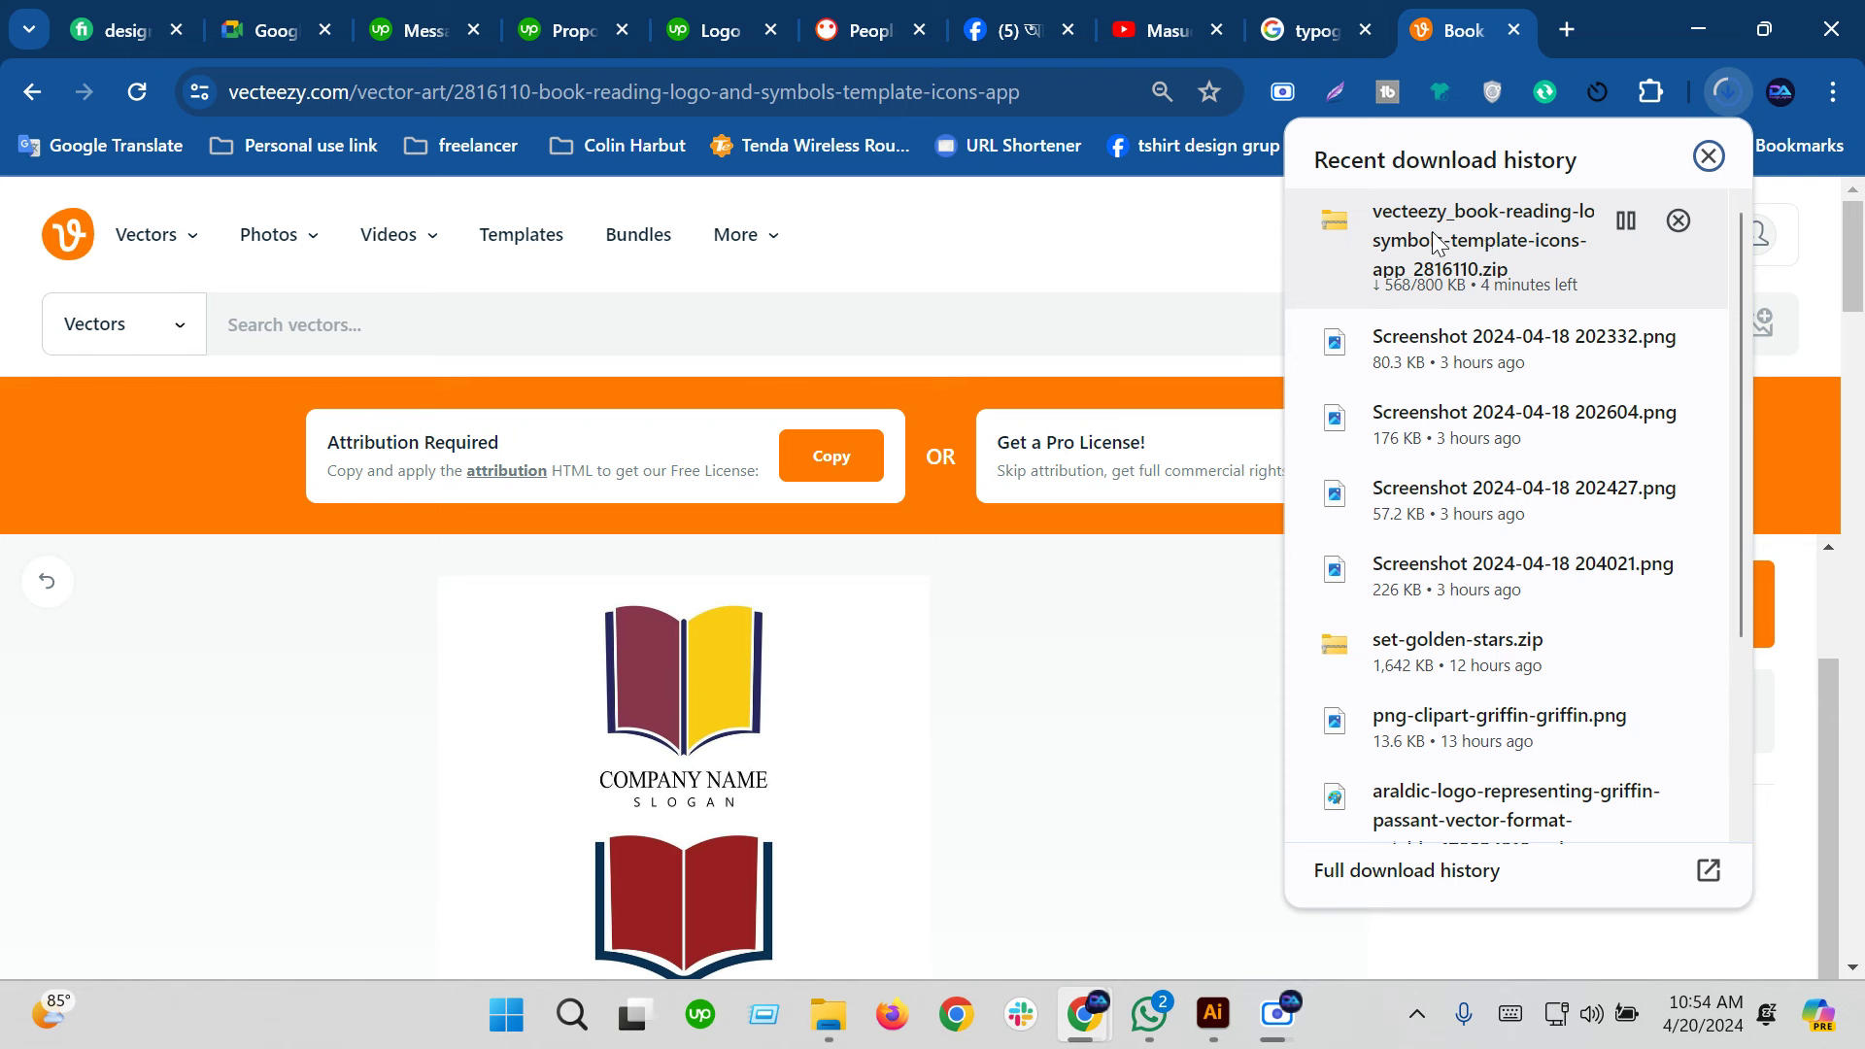
click(1435, 241)
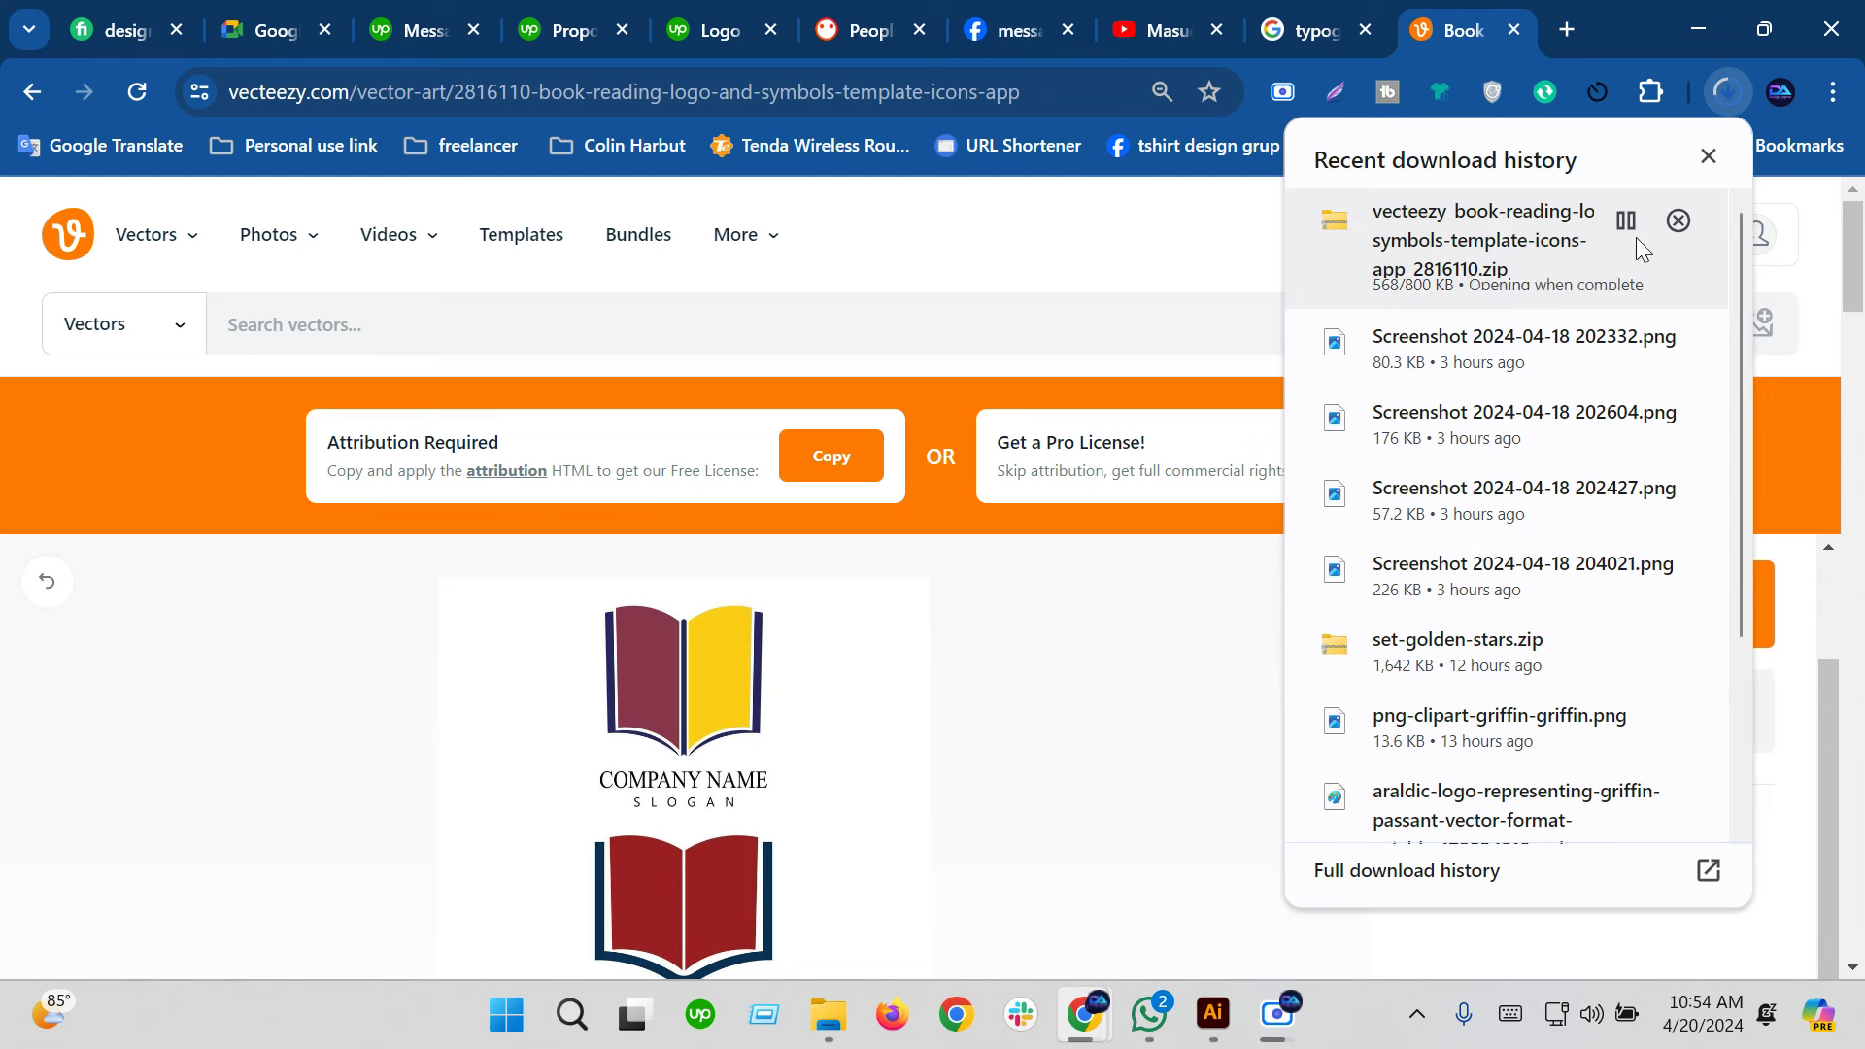
click(1709, 155)
click(32, 91)
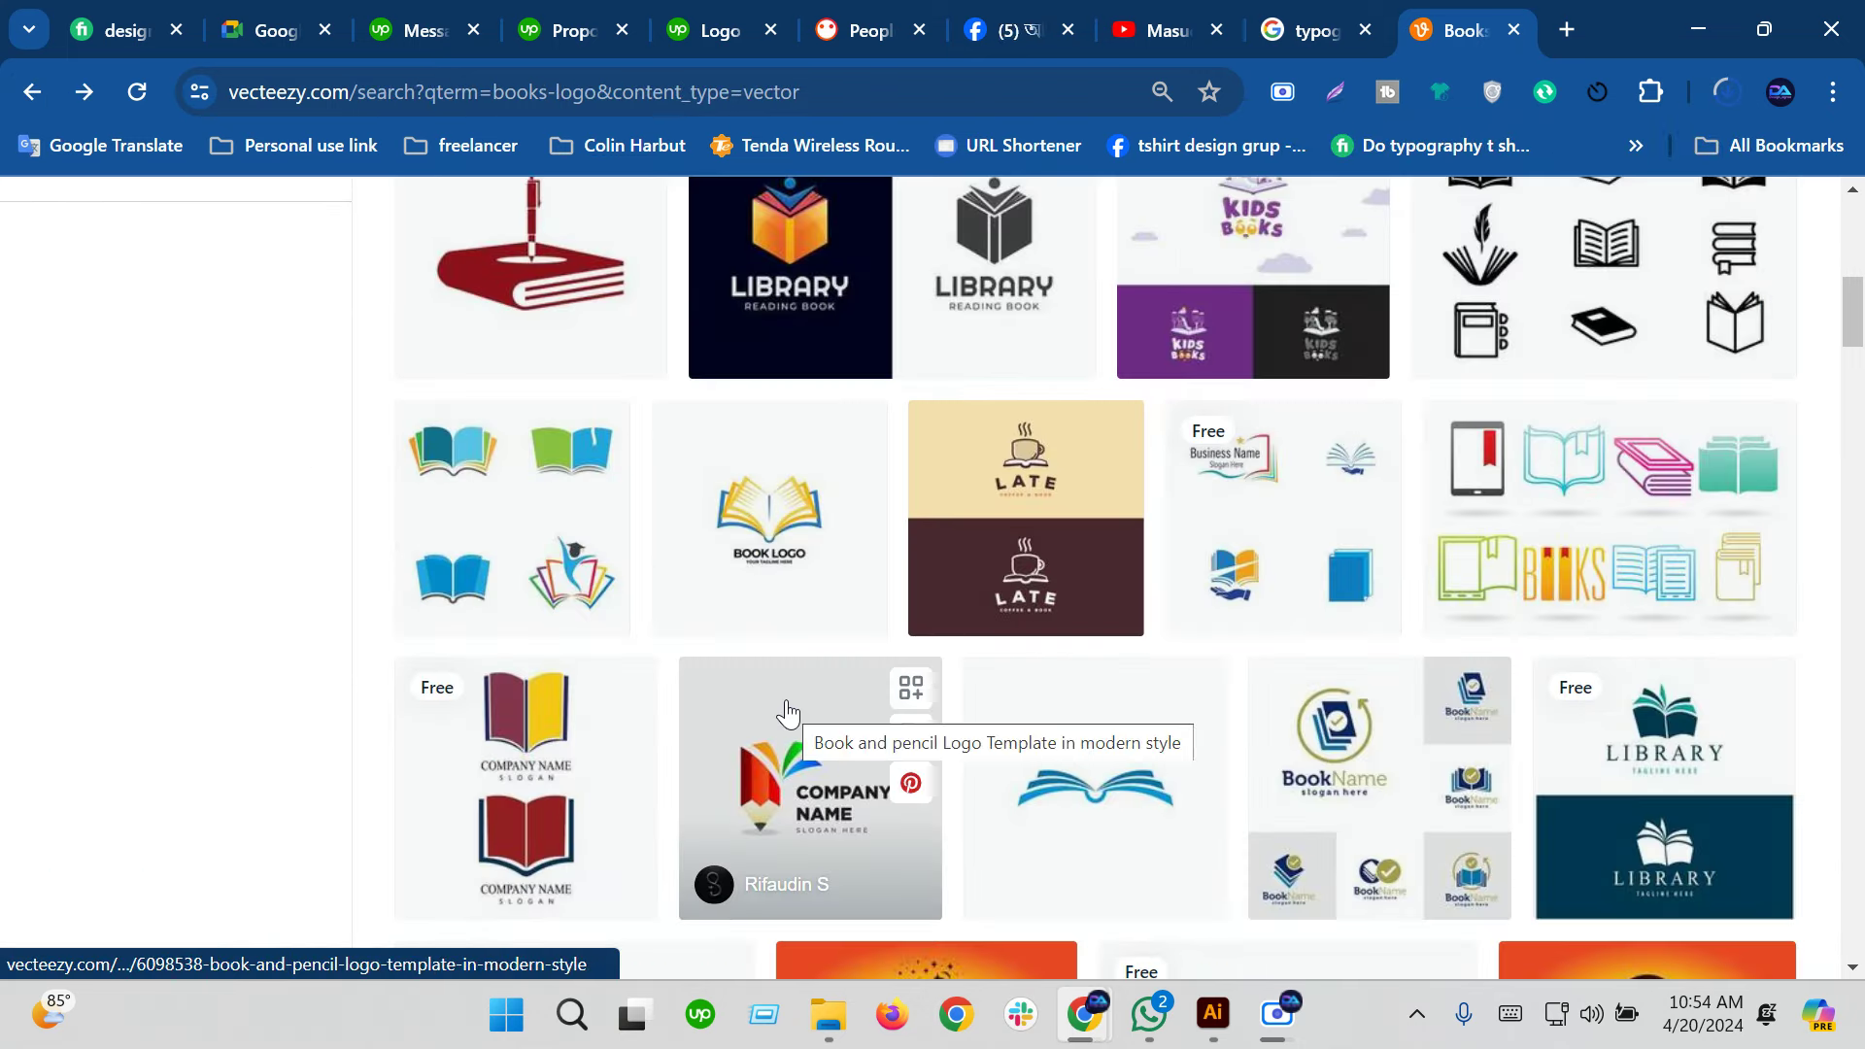
Open the book reading logo template from the results and start its free download
scroll(787, 714, down, 4)
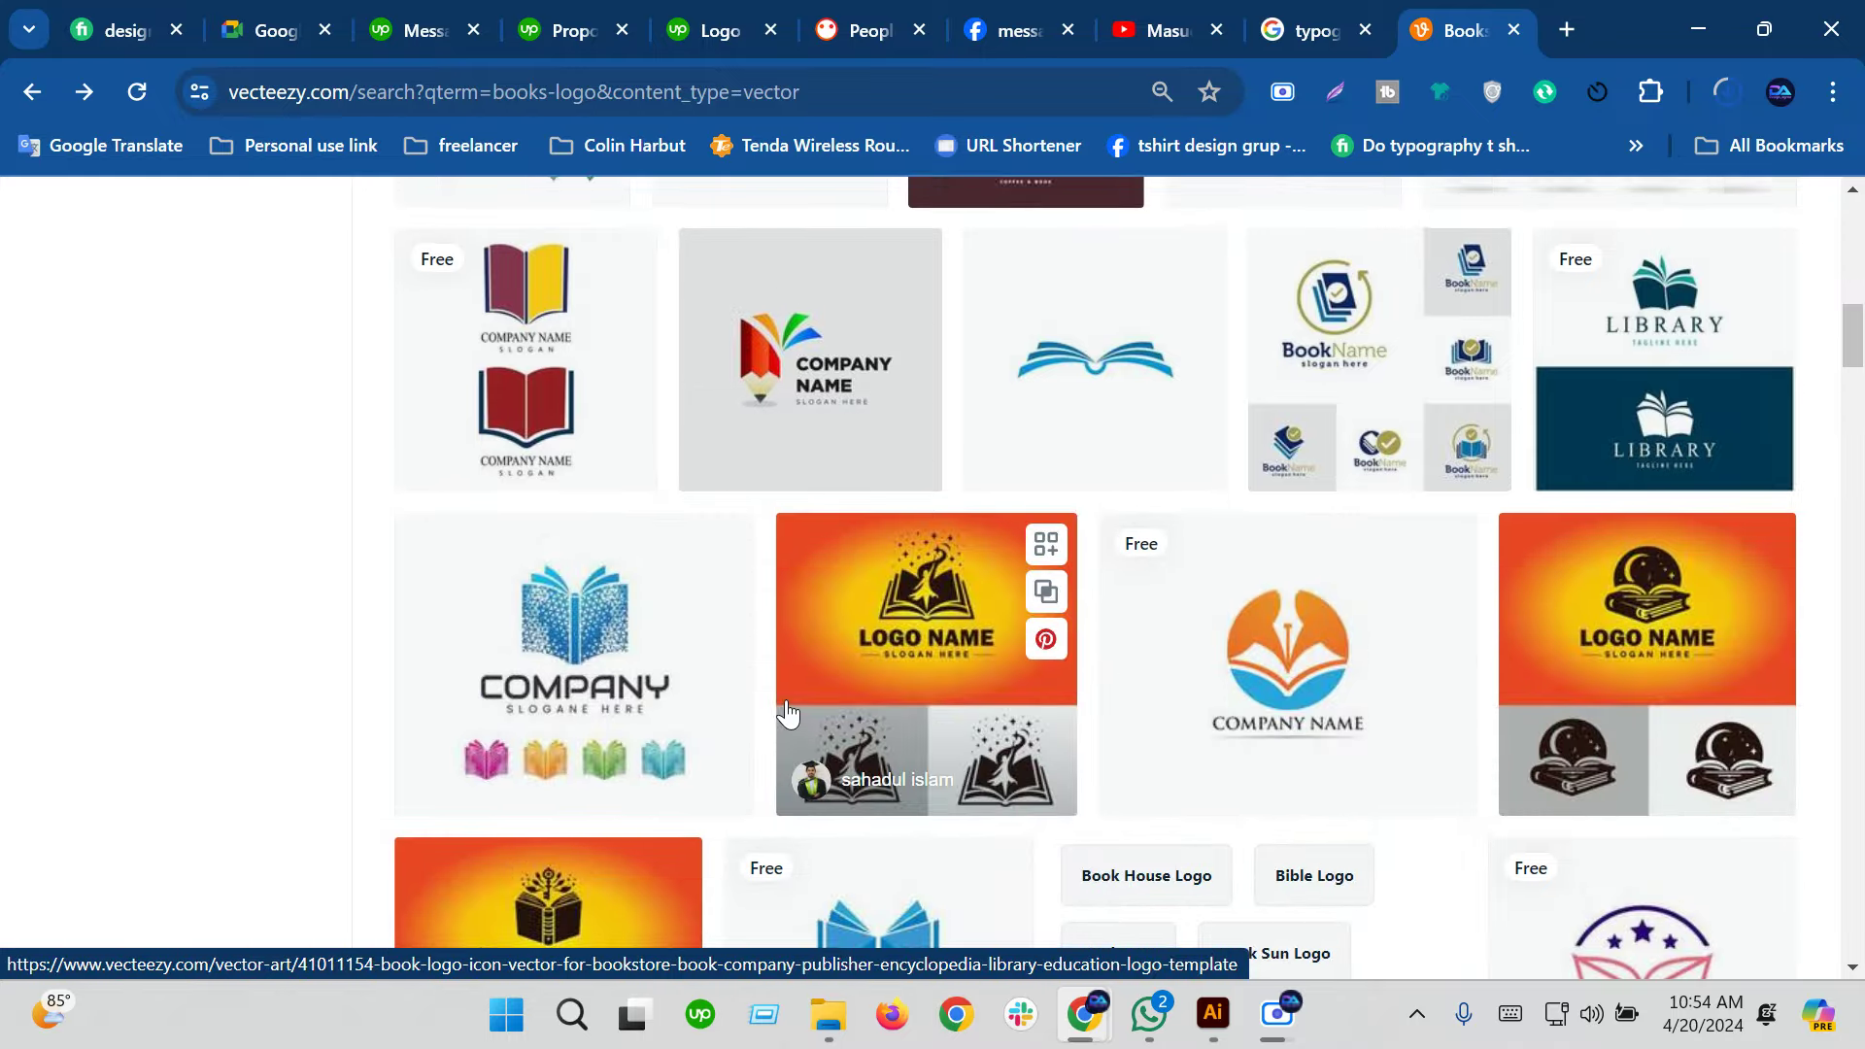
scroll(787, 714, up, 5)
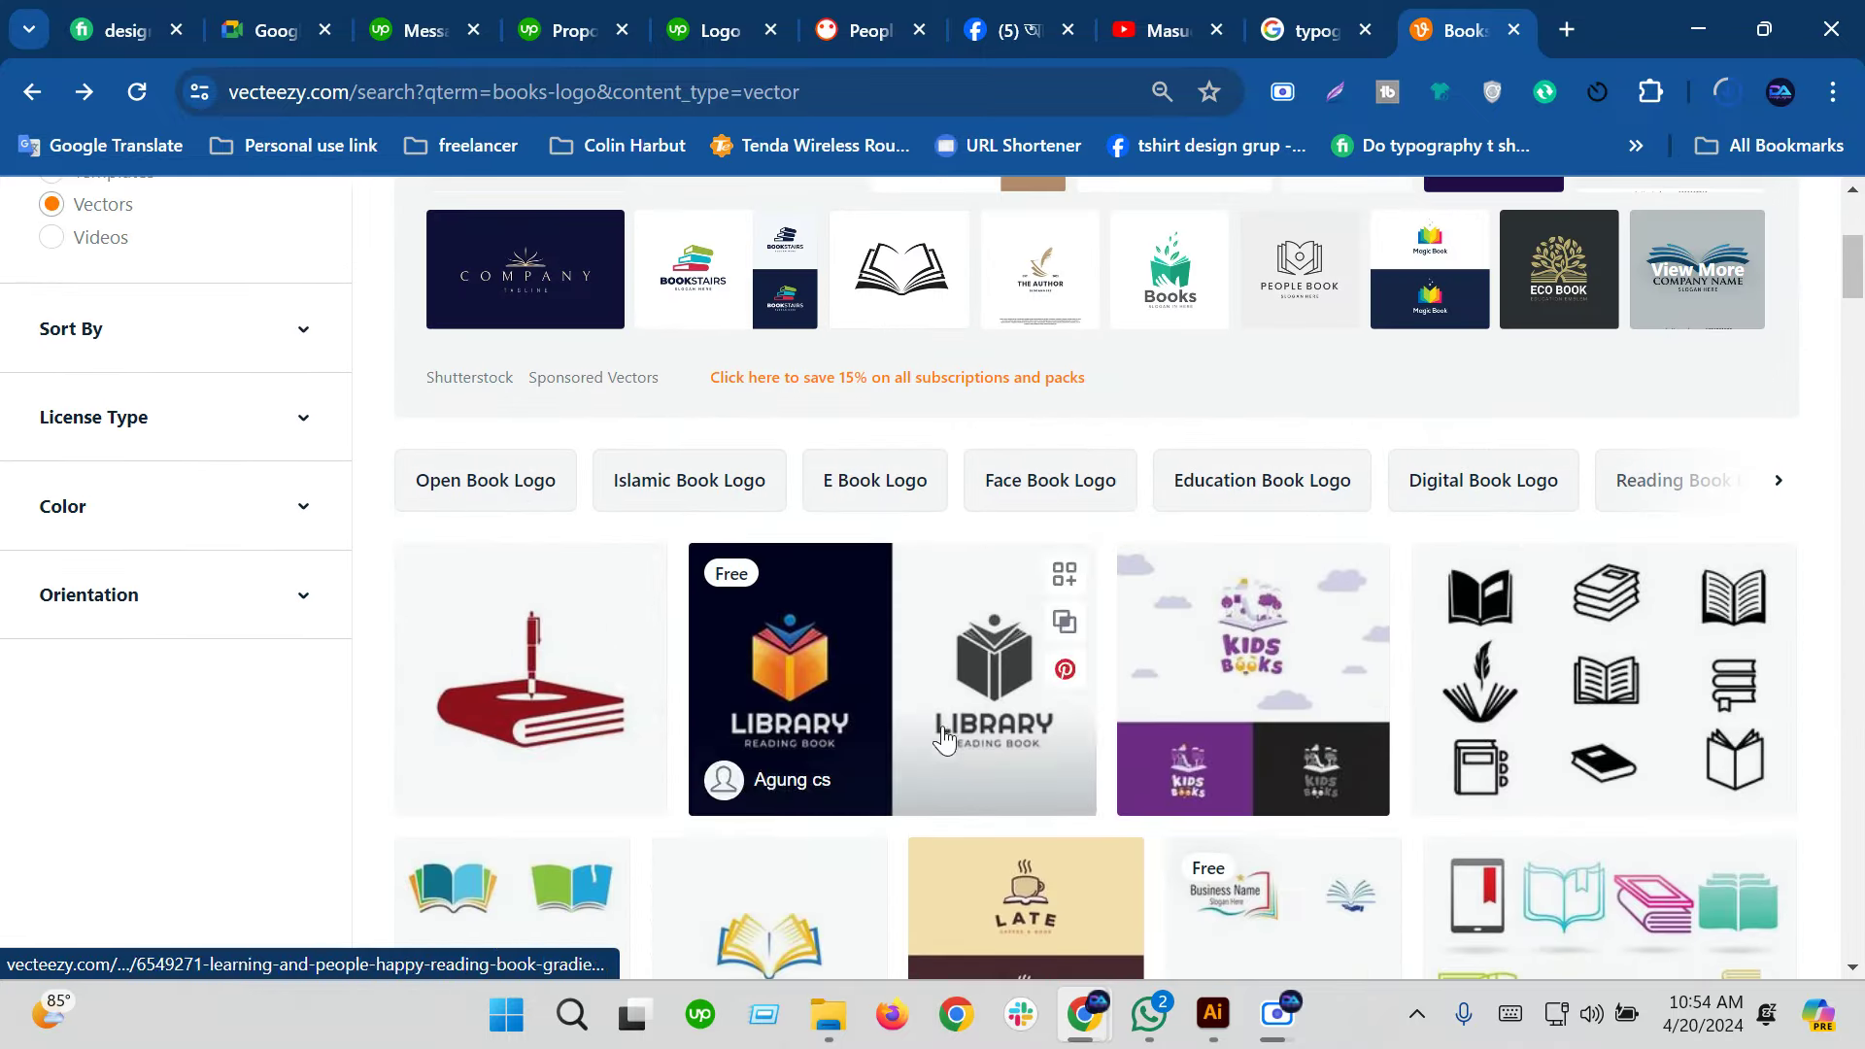
scroll(1001, 819, down, 3)
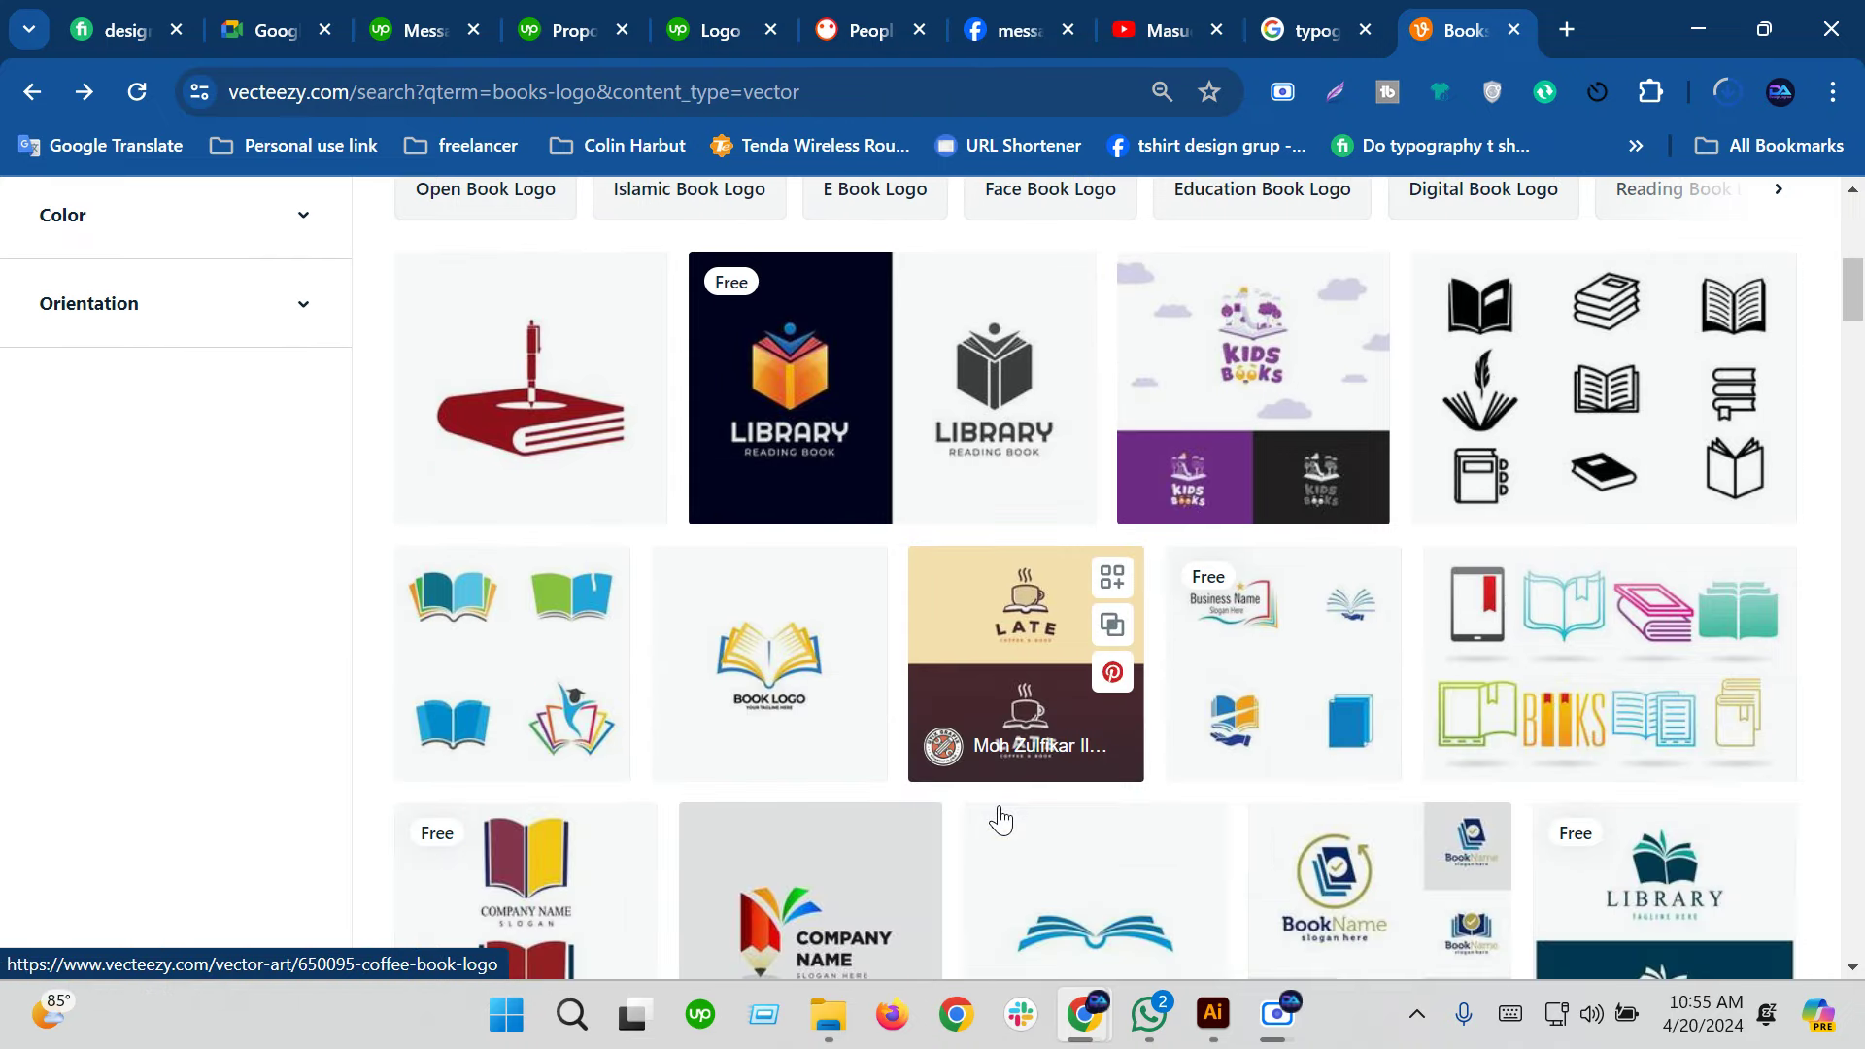
scroll(1001, 819, down, 3)
click(549, 604)
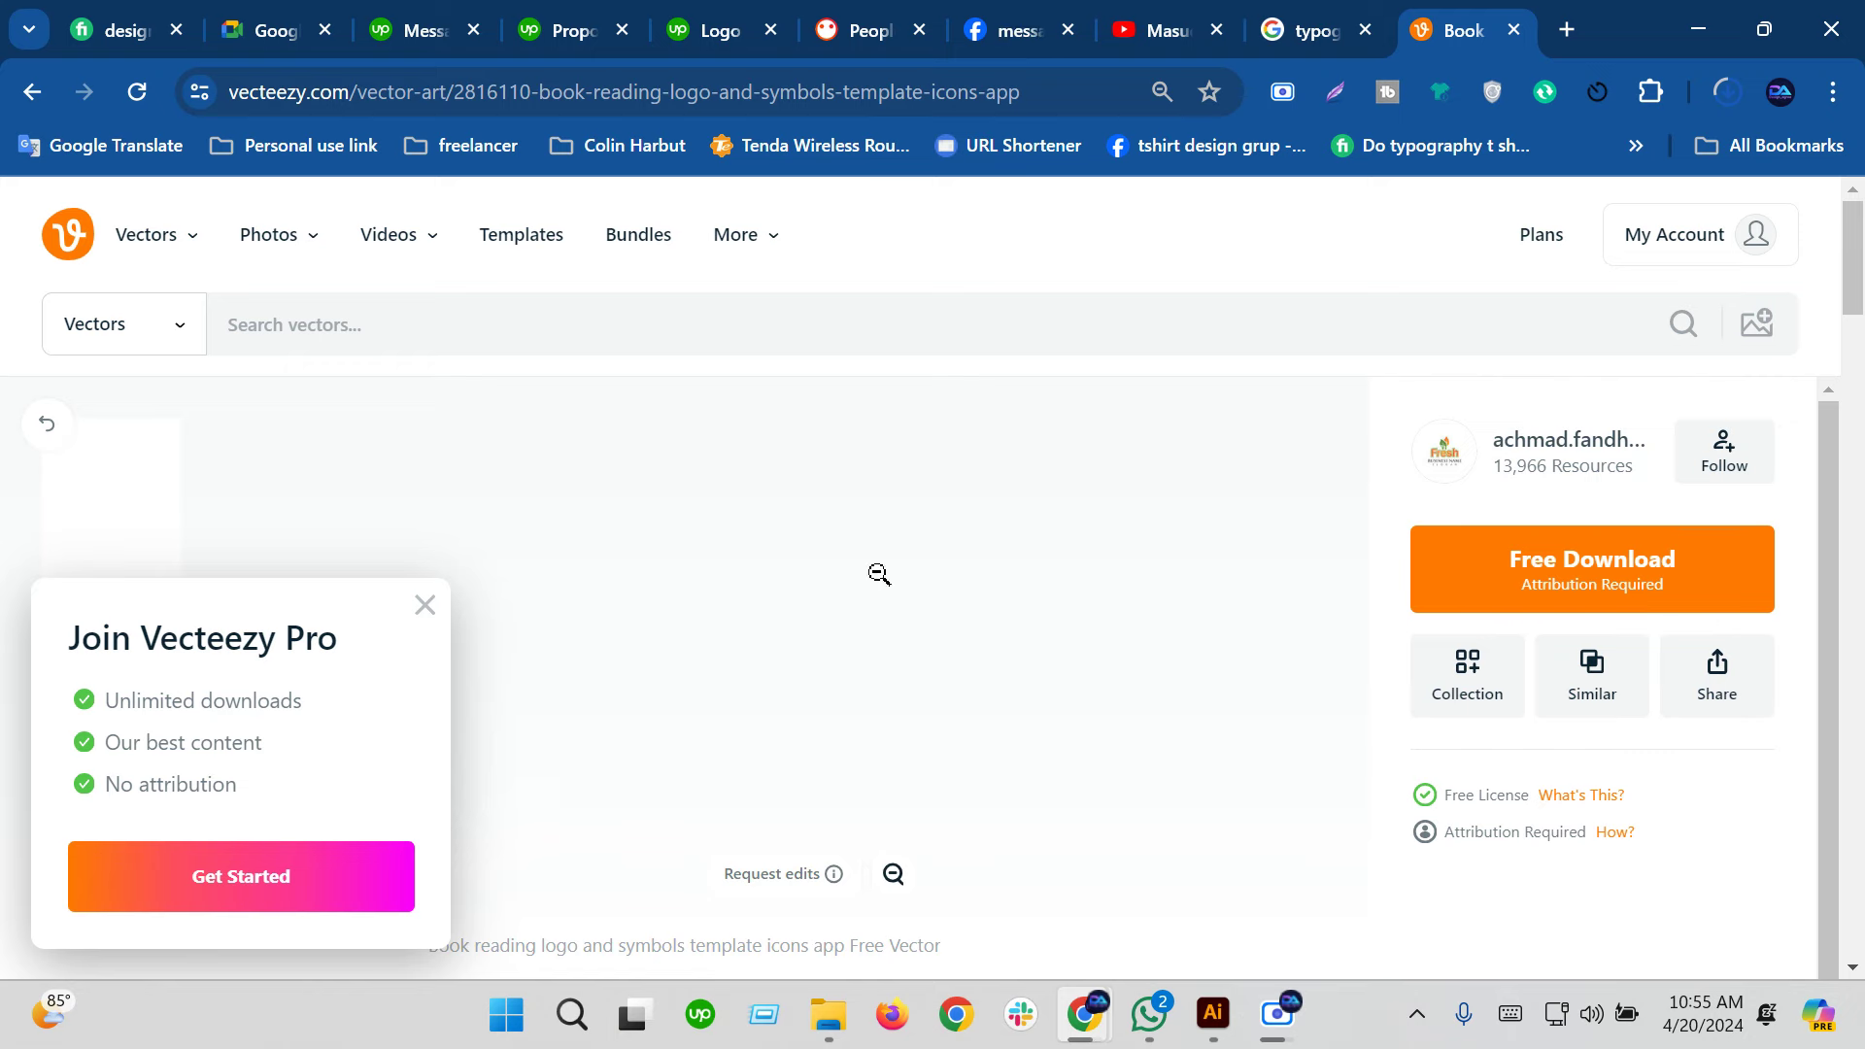
click(1550, 560)
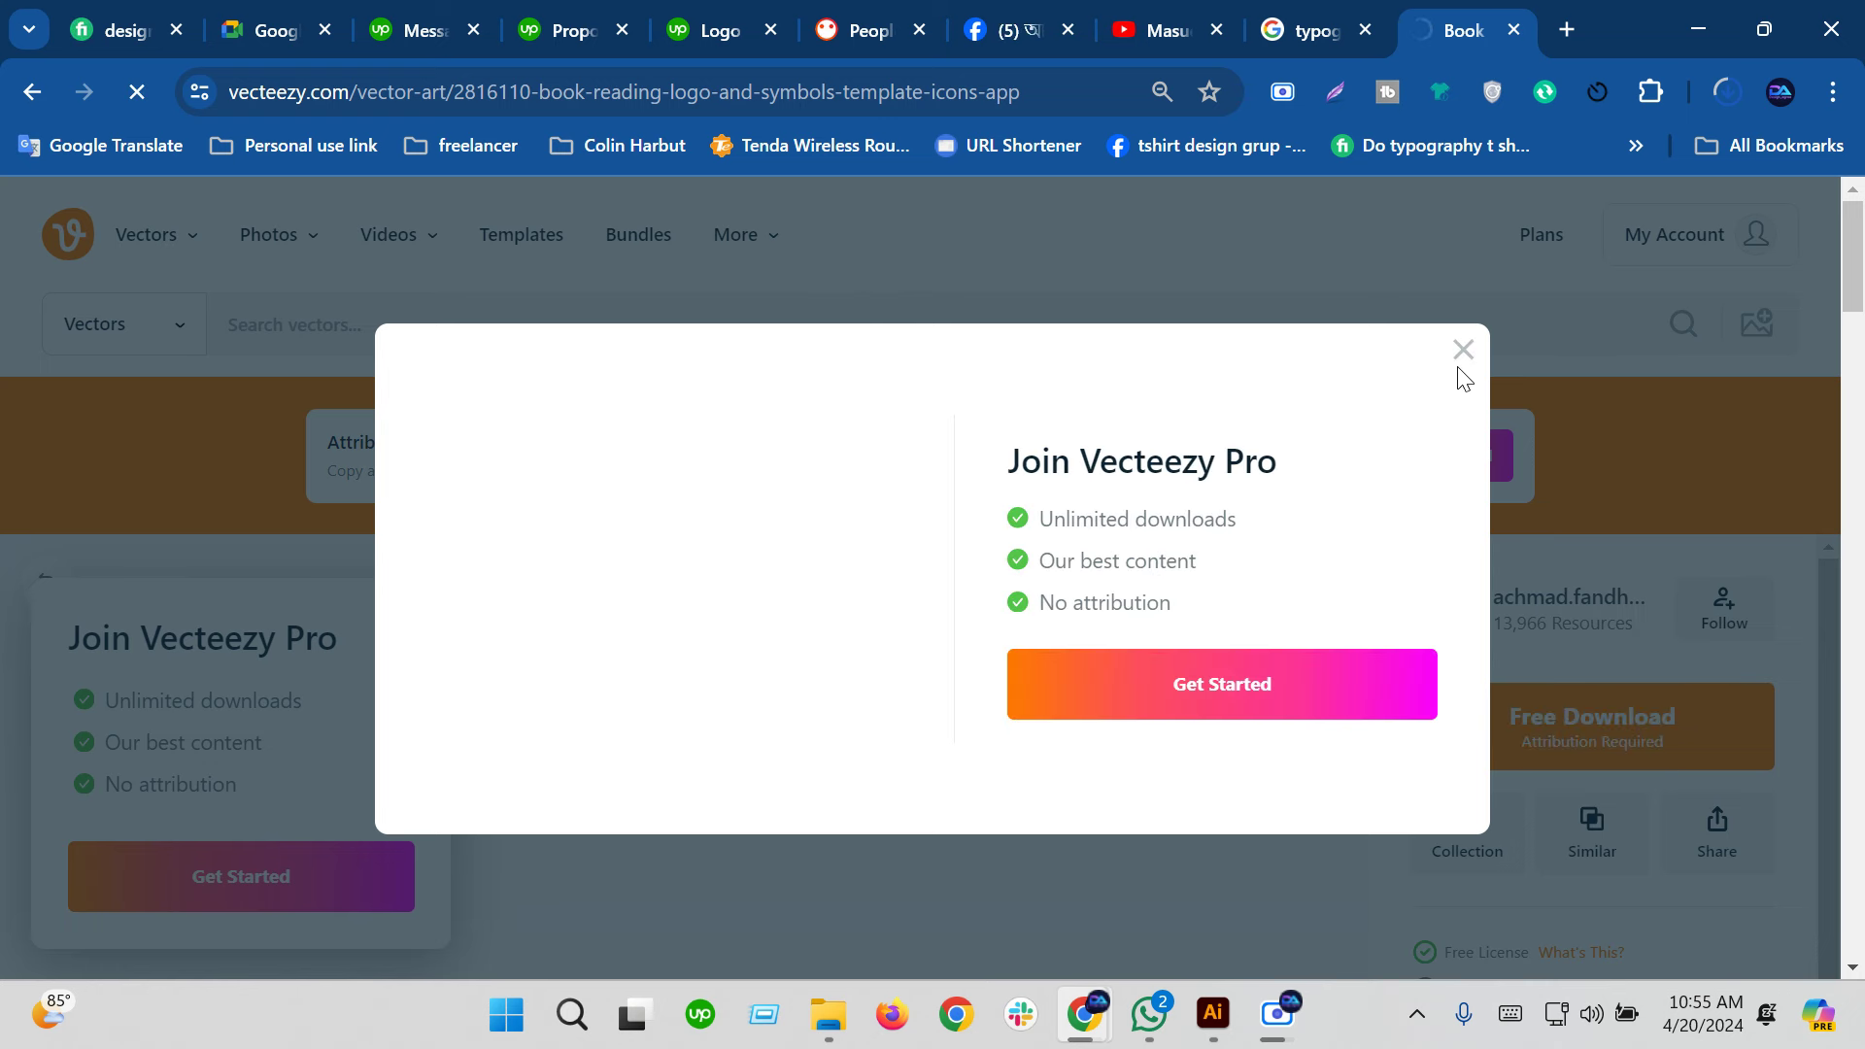
Check the download's progress, then switch to the Google typography search tab
click(1735, 92)
mouse_move(1484, 243)
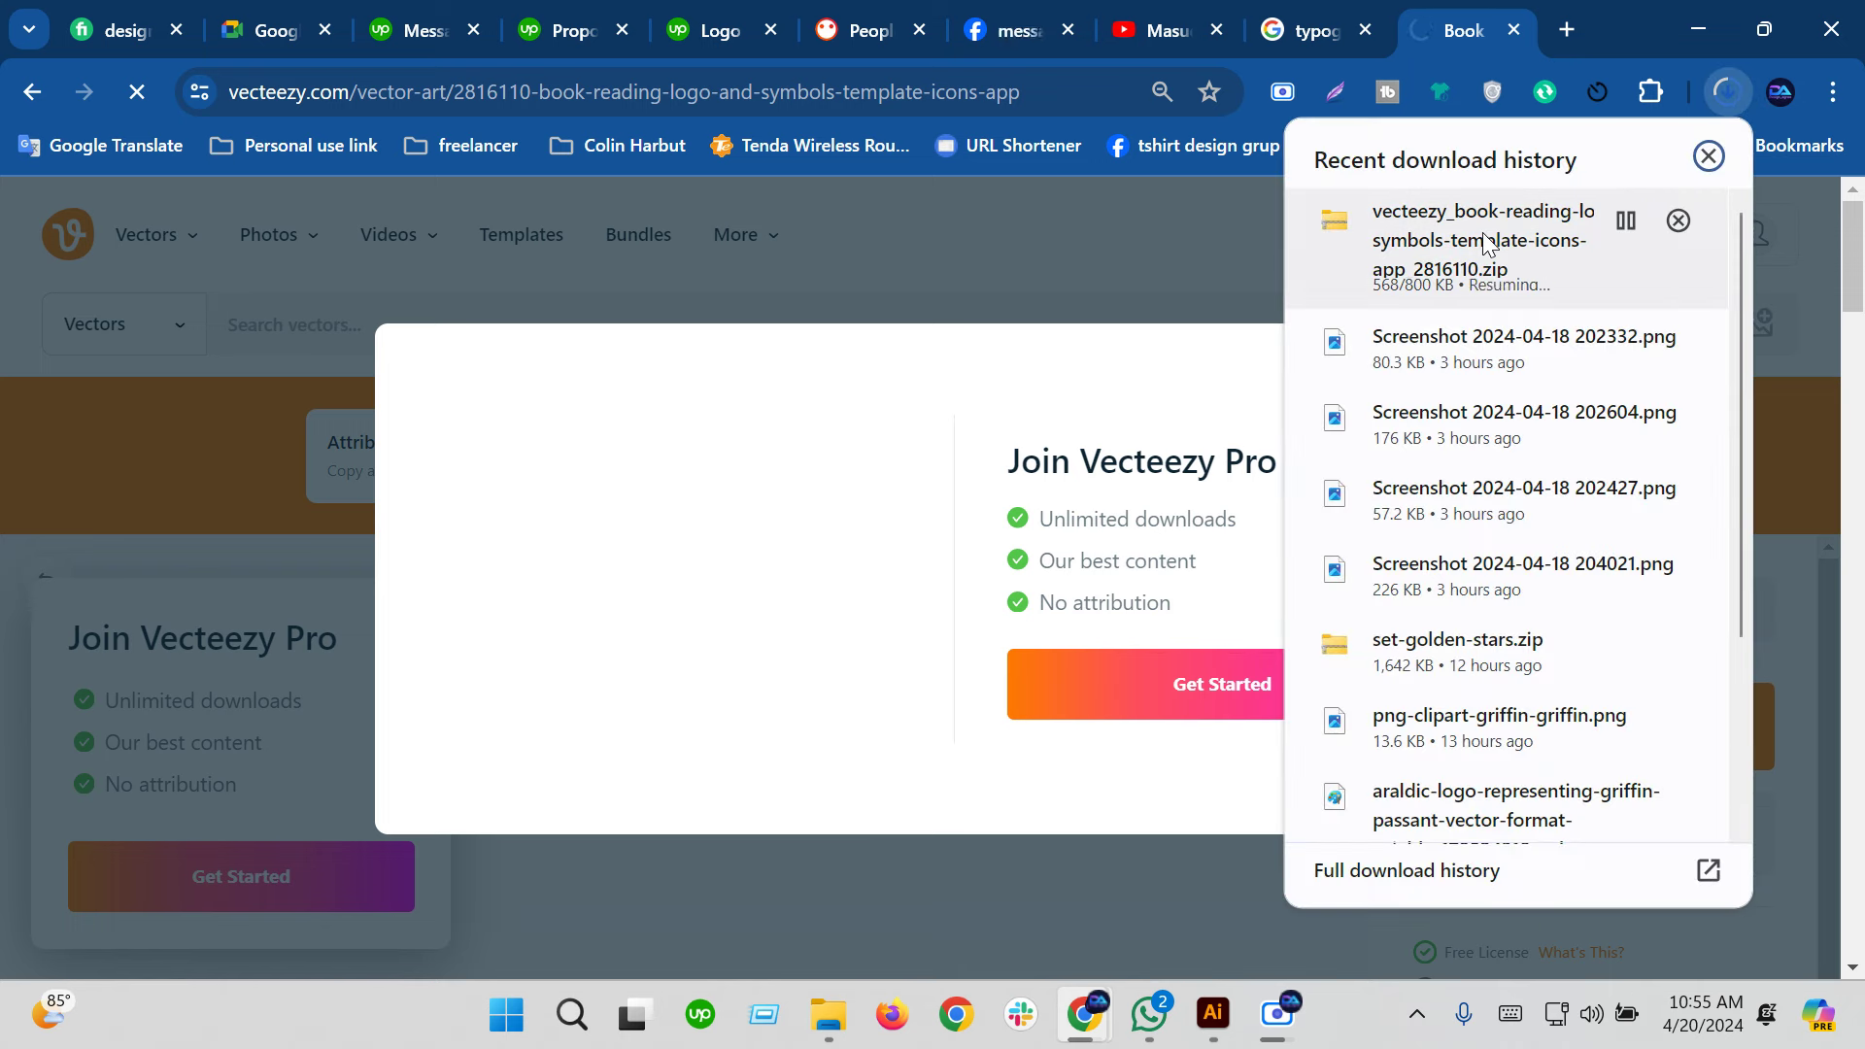
click(1728, 78)
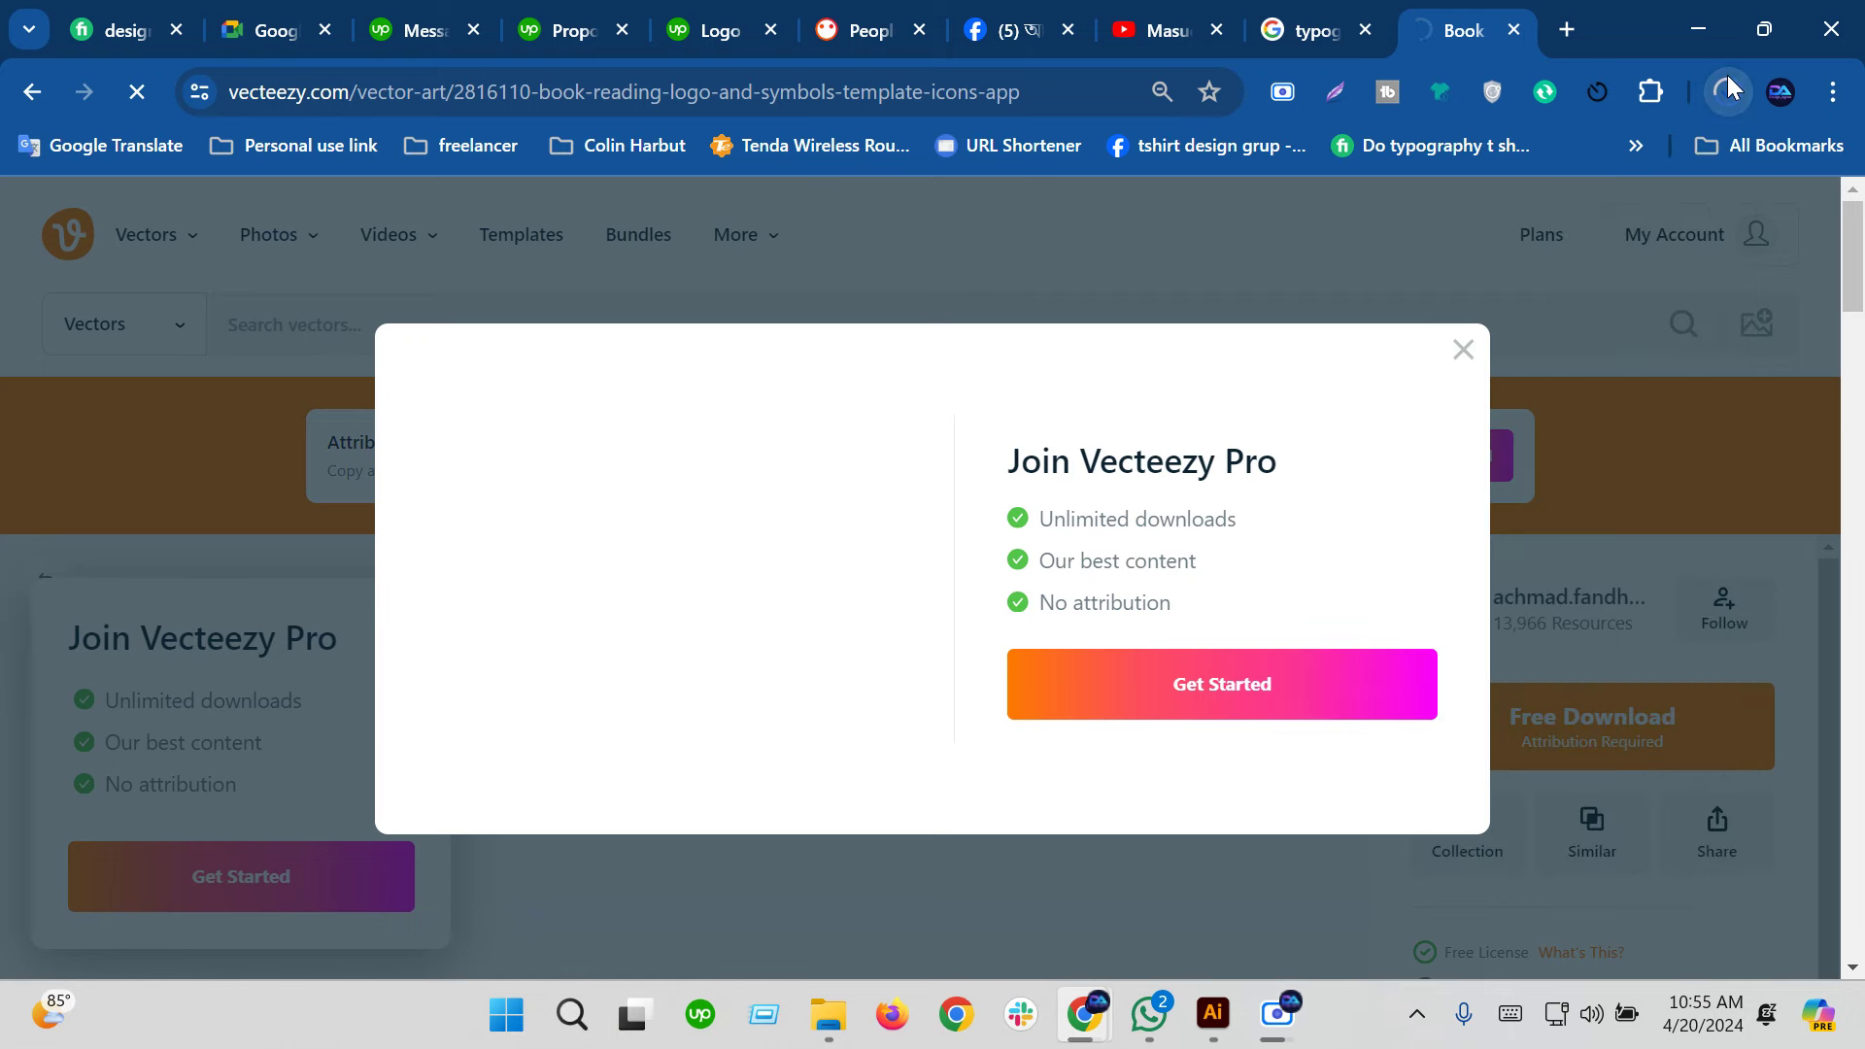
click(1322, 22)
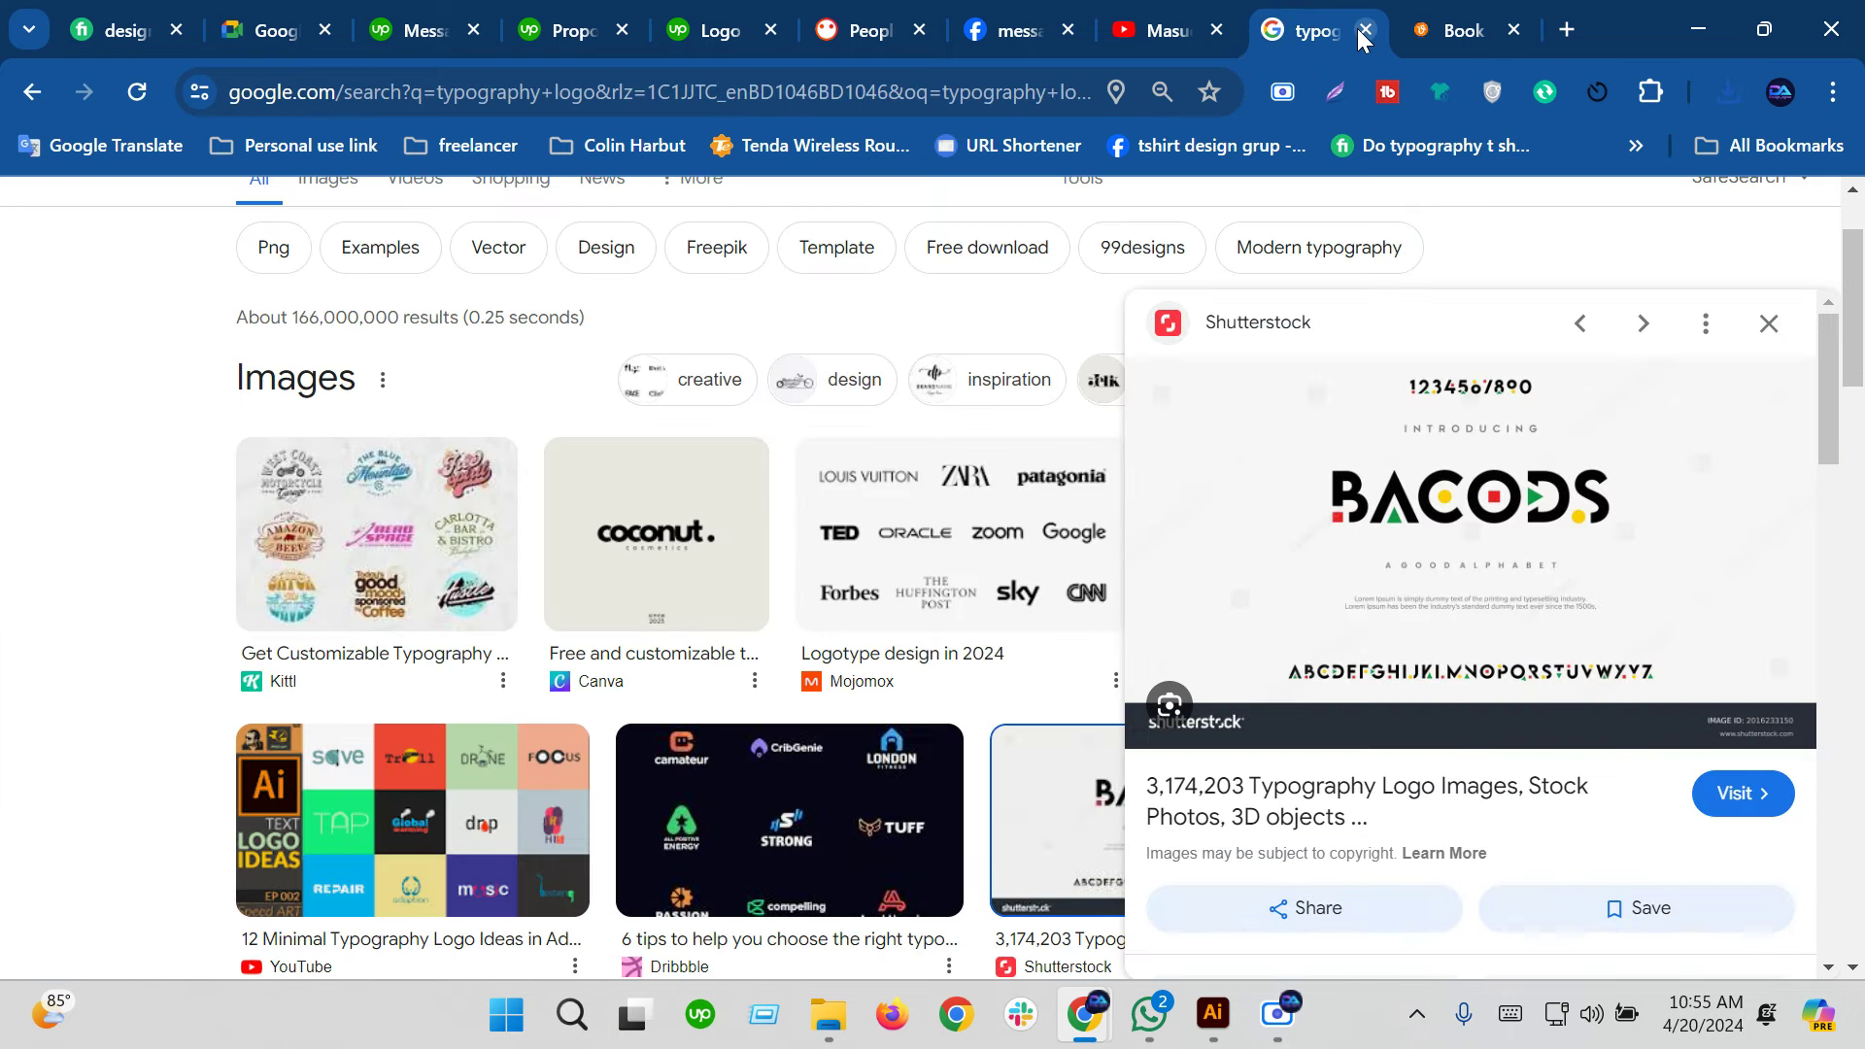
Close the Google typography tab and check the download progress again
click(1365, 30)
click(1727, 91)
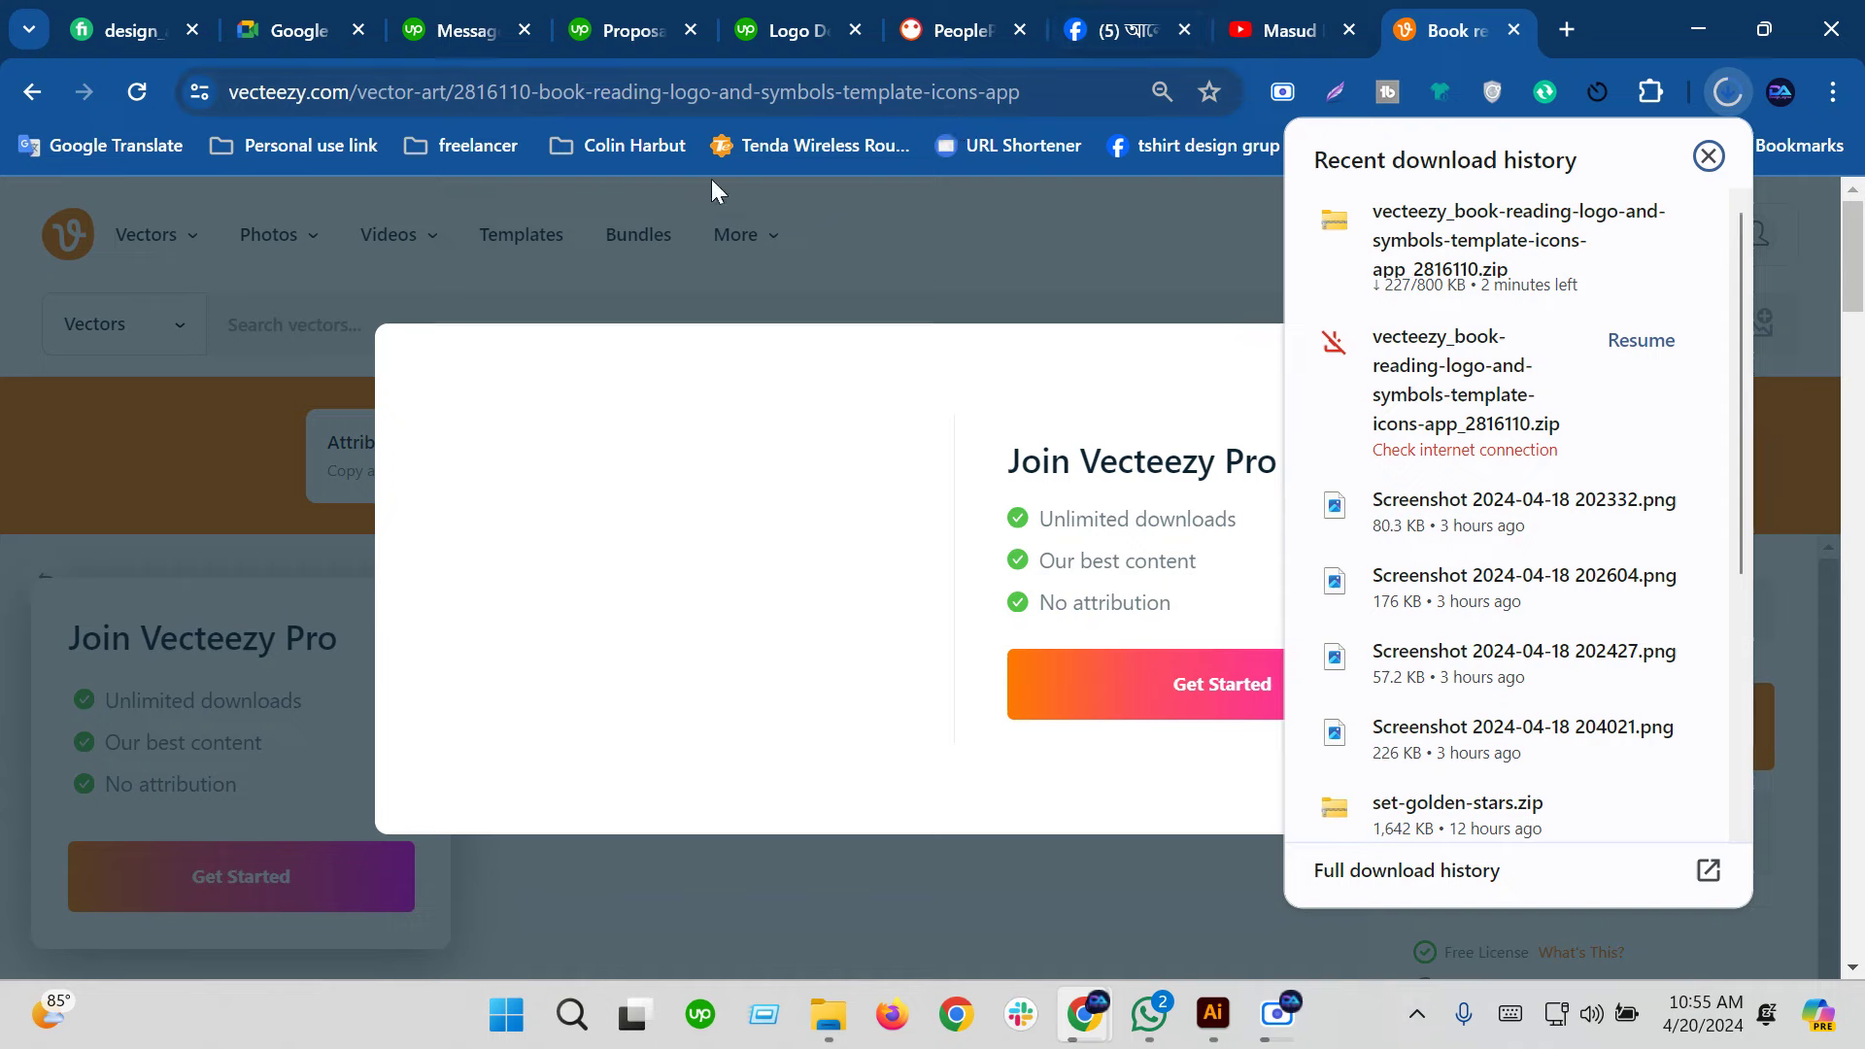
click(1211, 320)
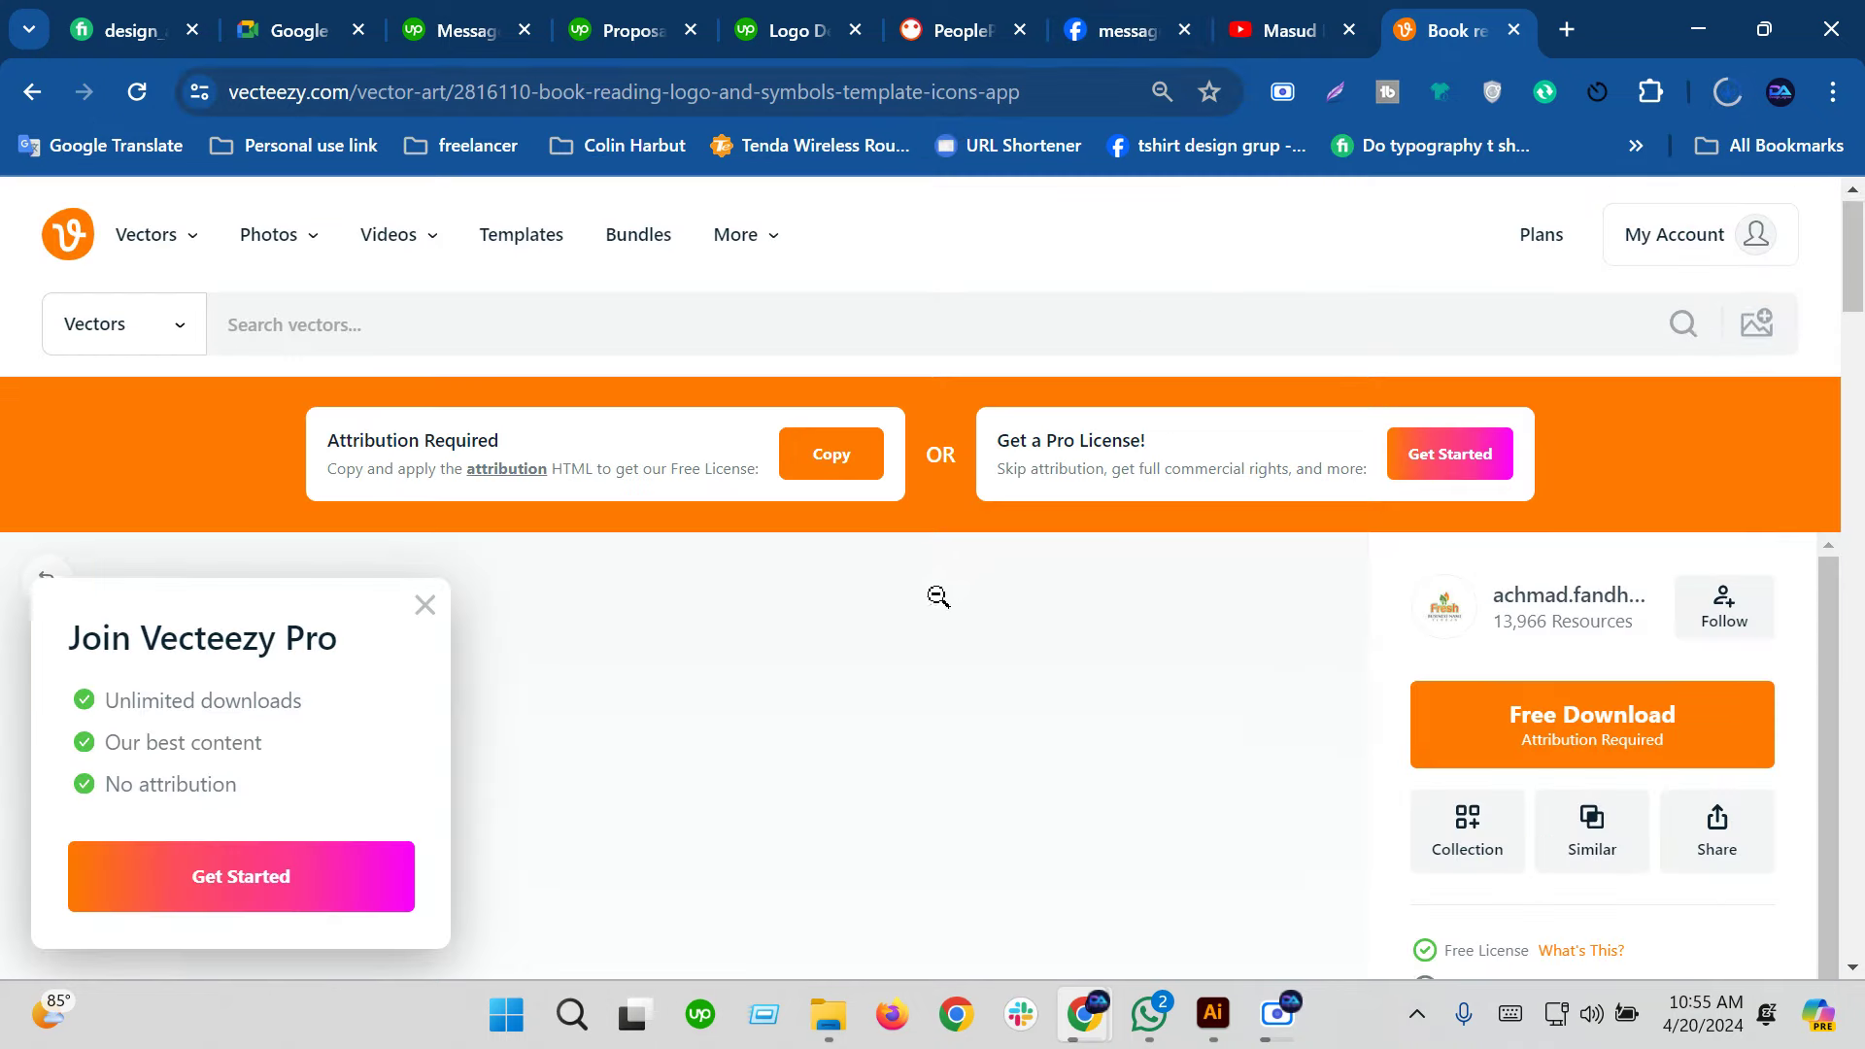
Open the blue-book logo template from Related Vectors and start its free download
scroll(943, 602, down, 10)
scroll(951, 618, down, 2)
scroll(951, 618, down, 4)
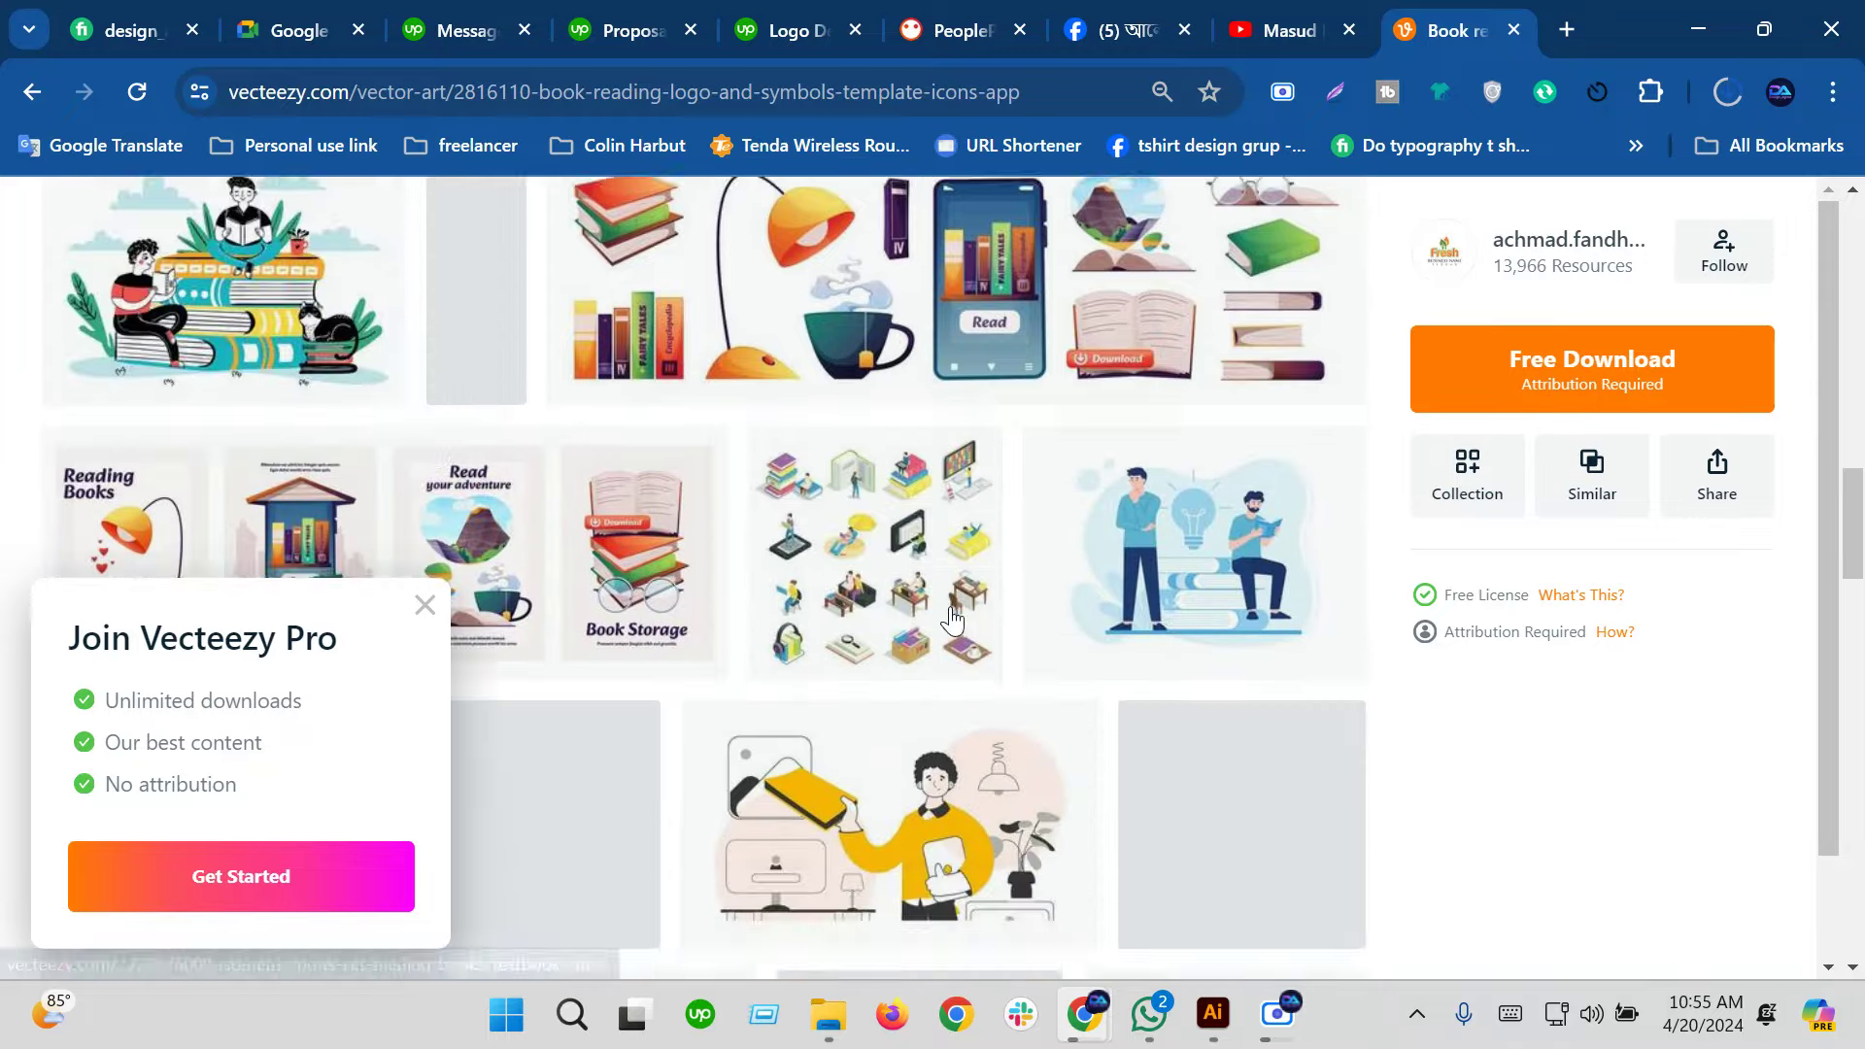
scroll(951, 618, down, 4)
scroll(951, 618, down, 2)
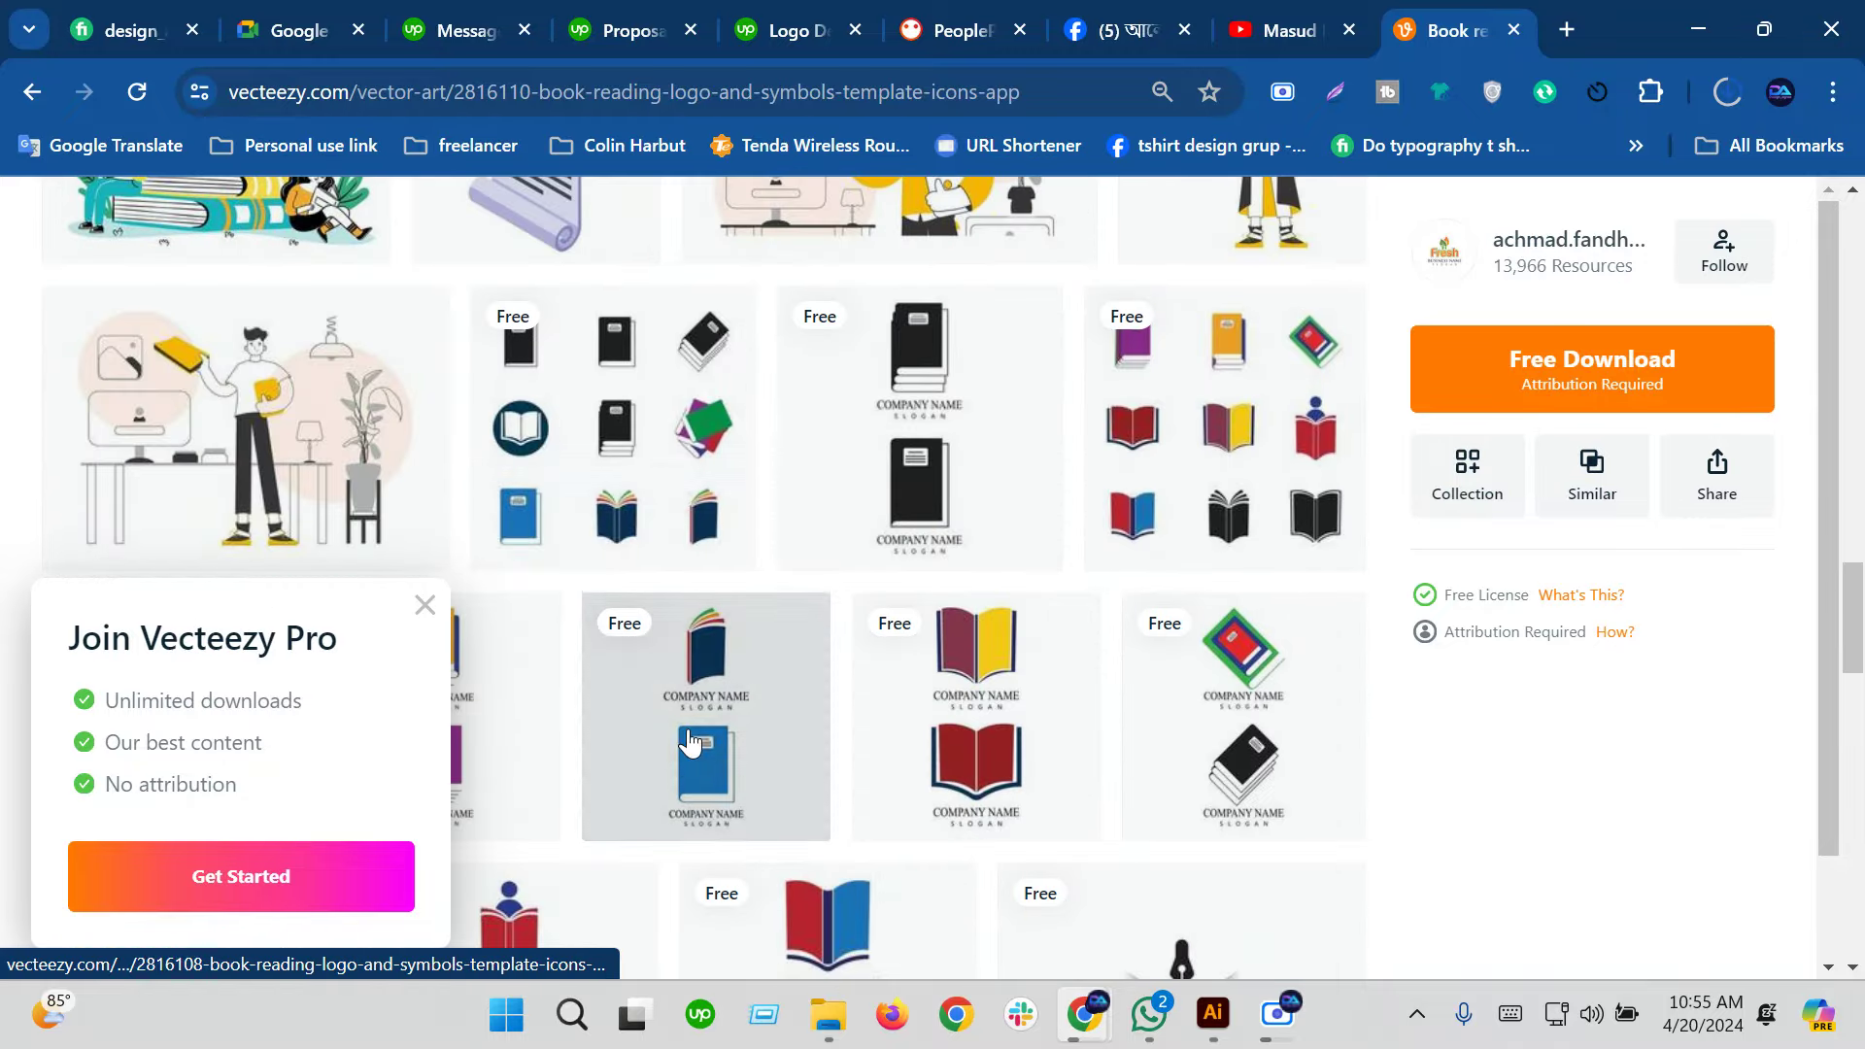
click(690, 729)
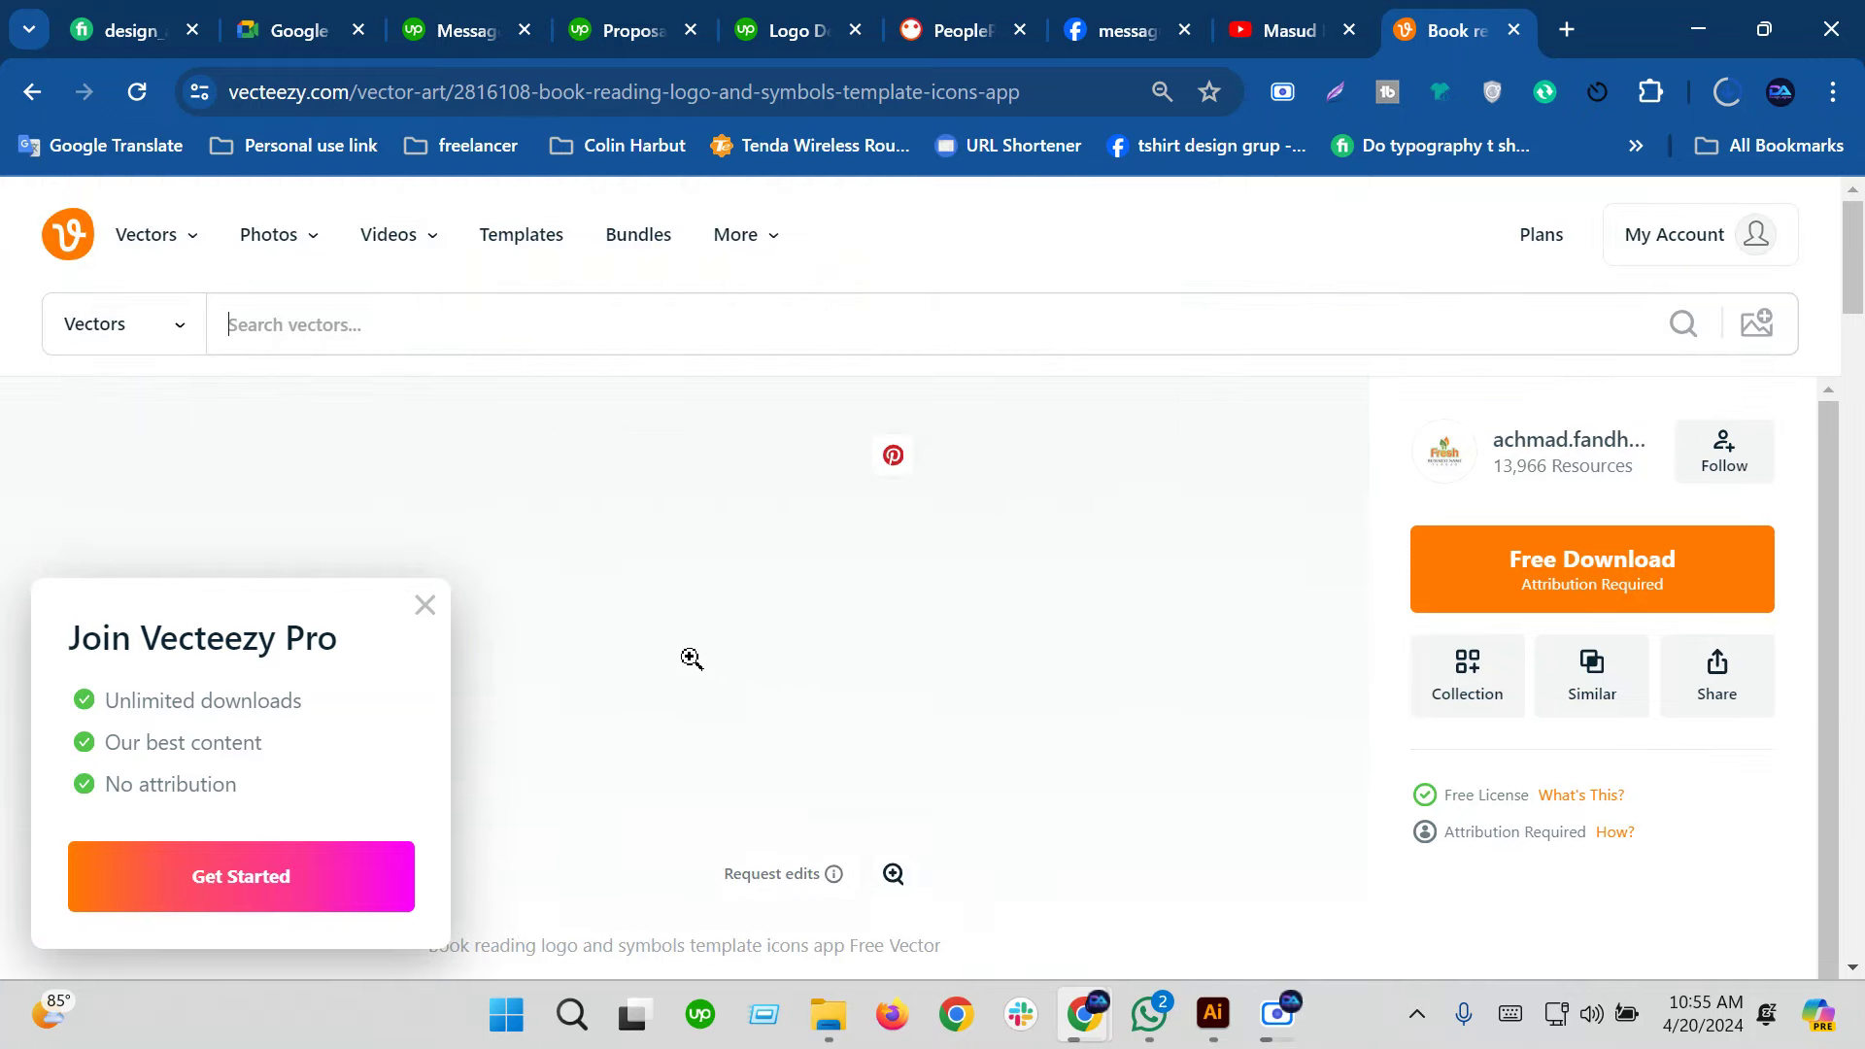
click(426, 607)
scroll(757, 680, down, 2)
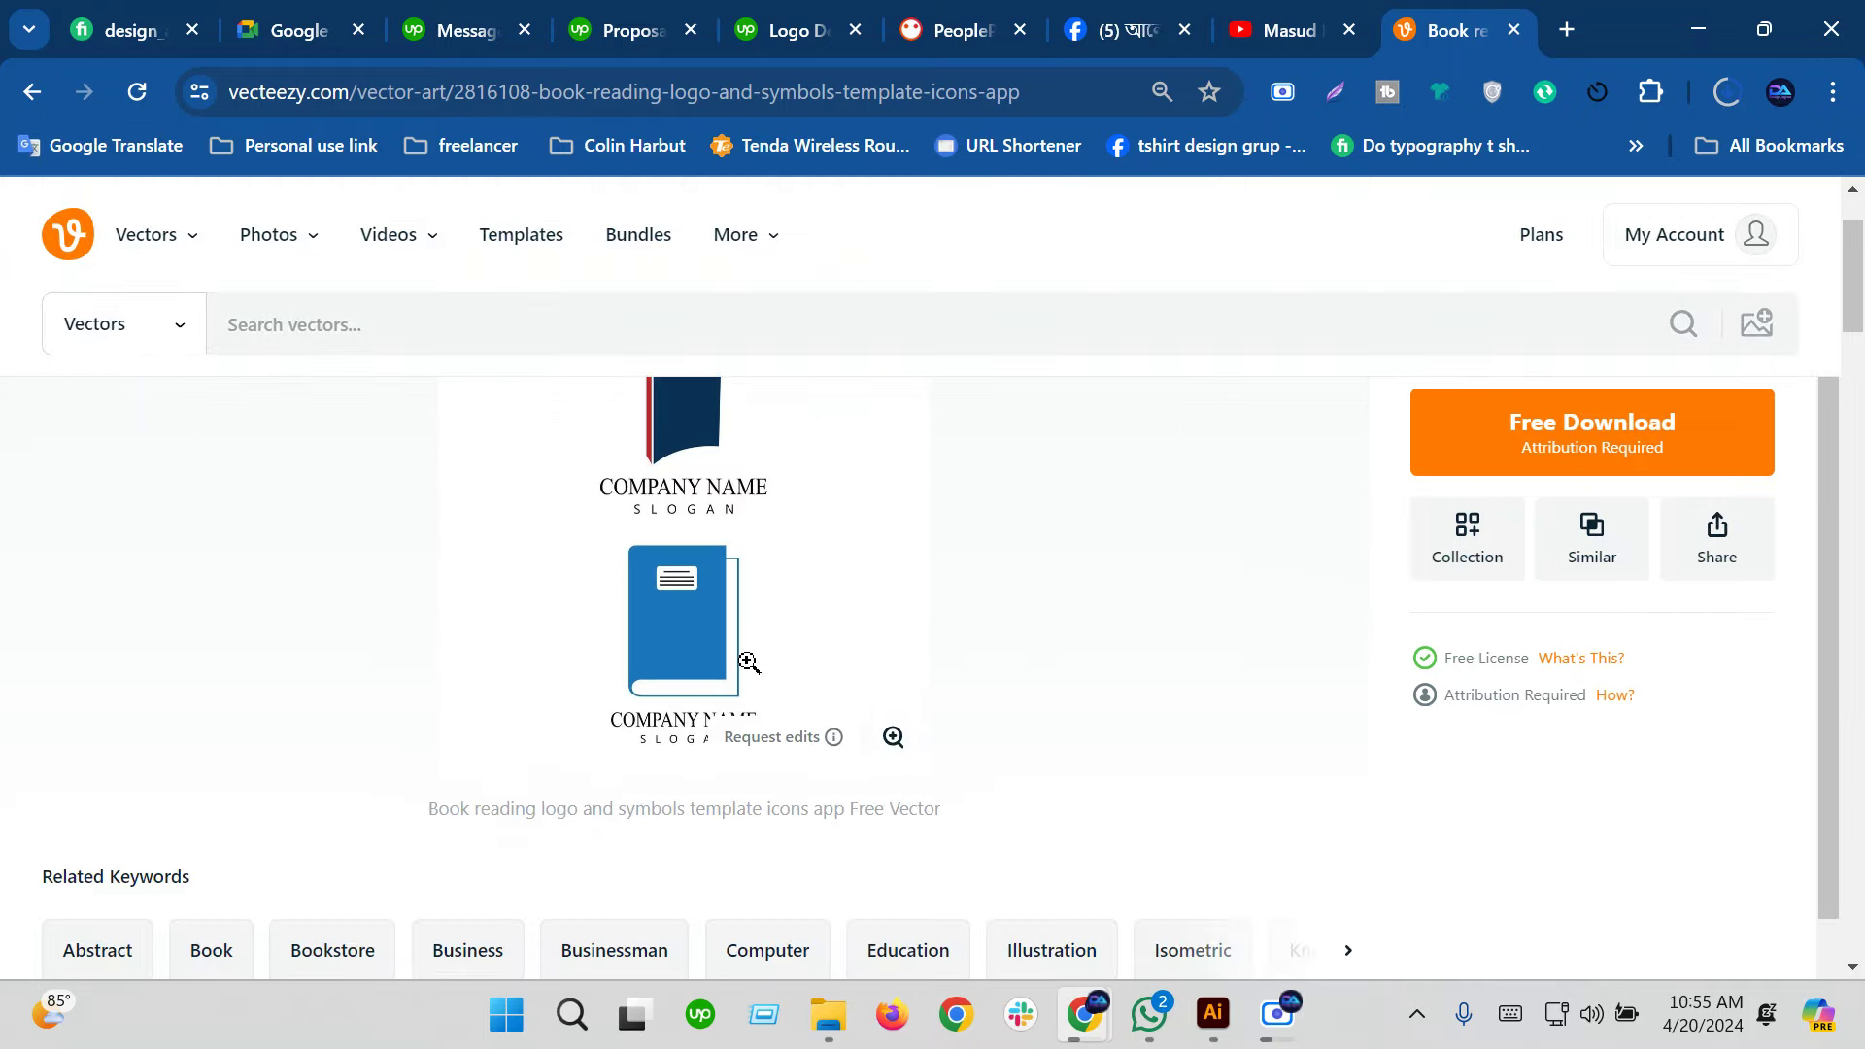
scroll(753, 661, up, 2)
click(1539, 596)
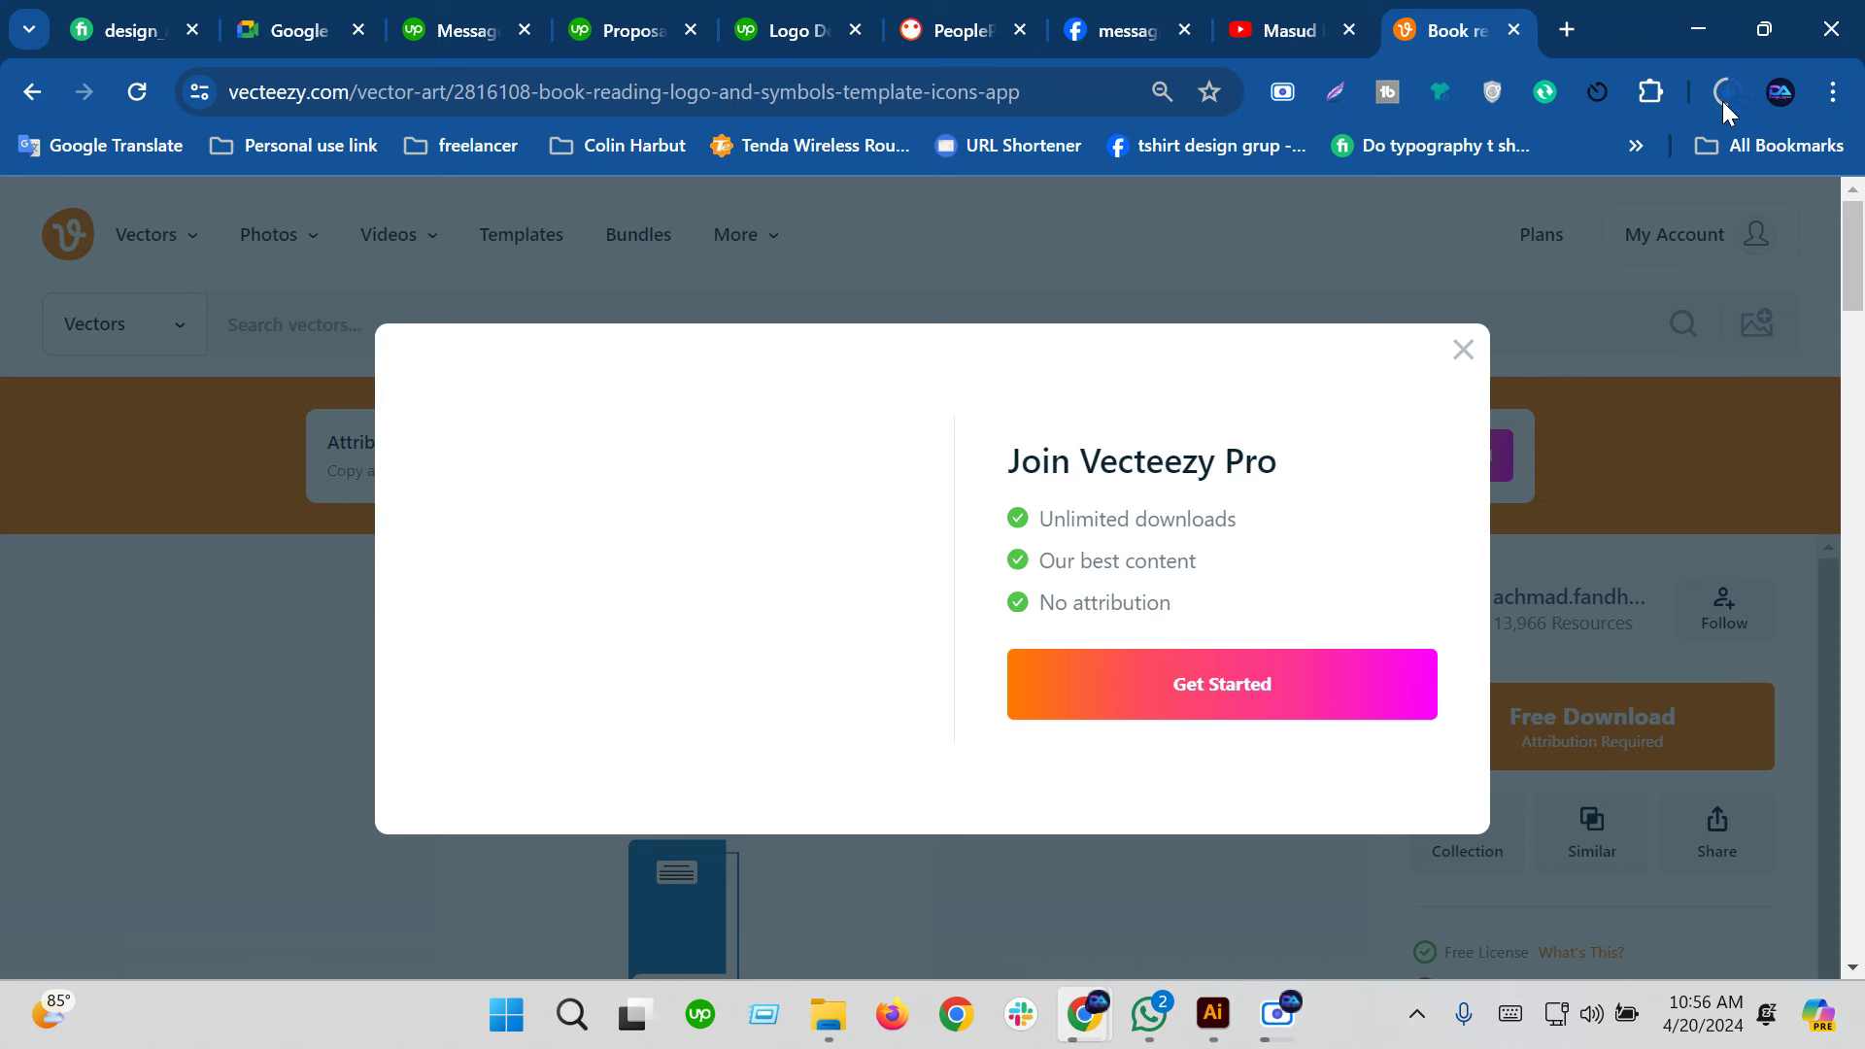
Show the finished book reading logo zip in the Downloads folder
click(1723, 93)
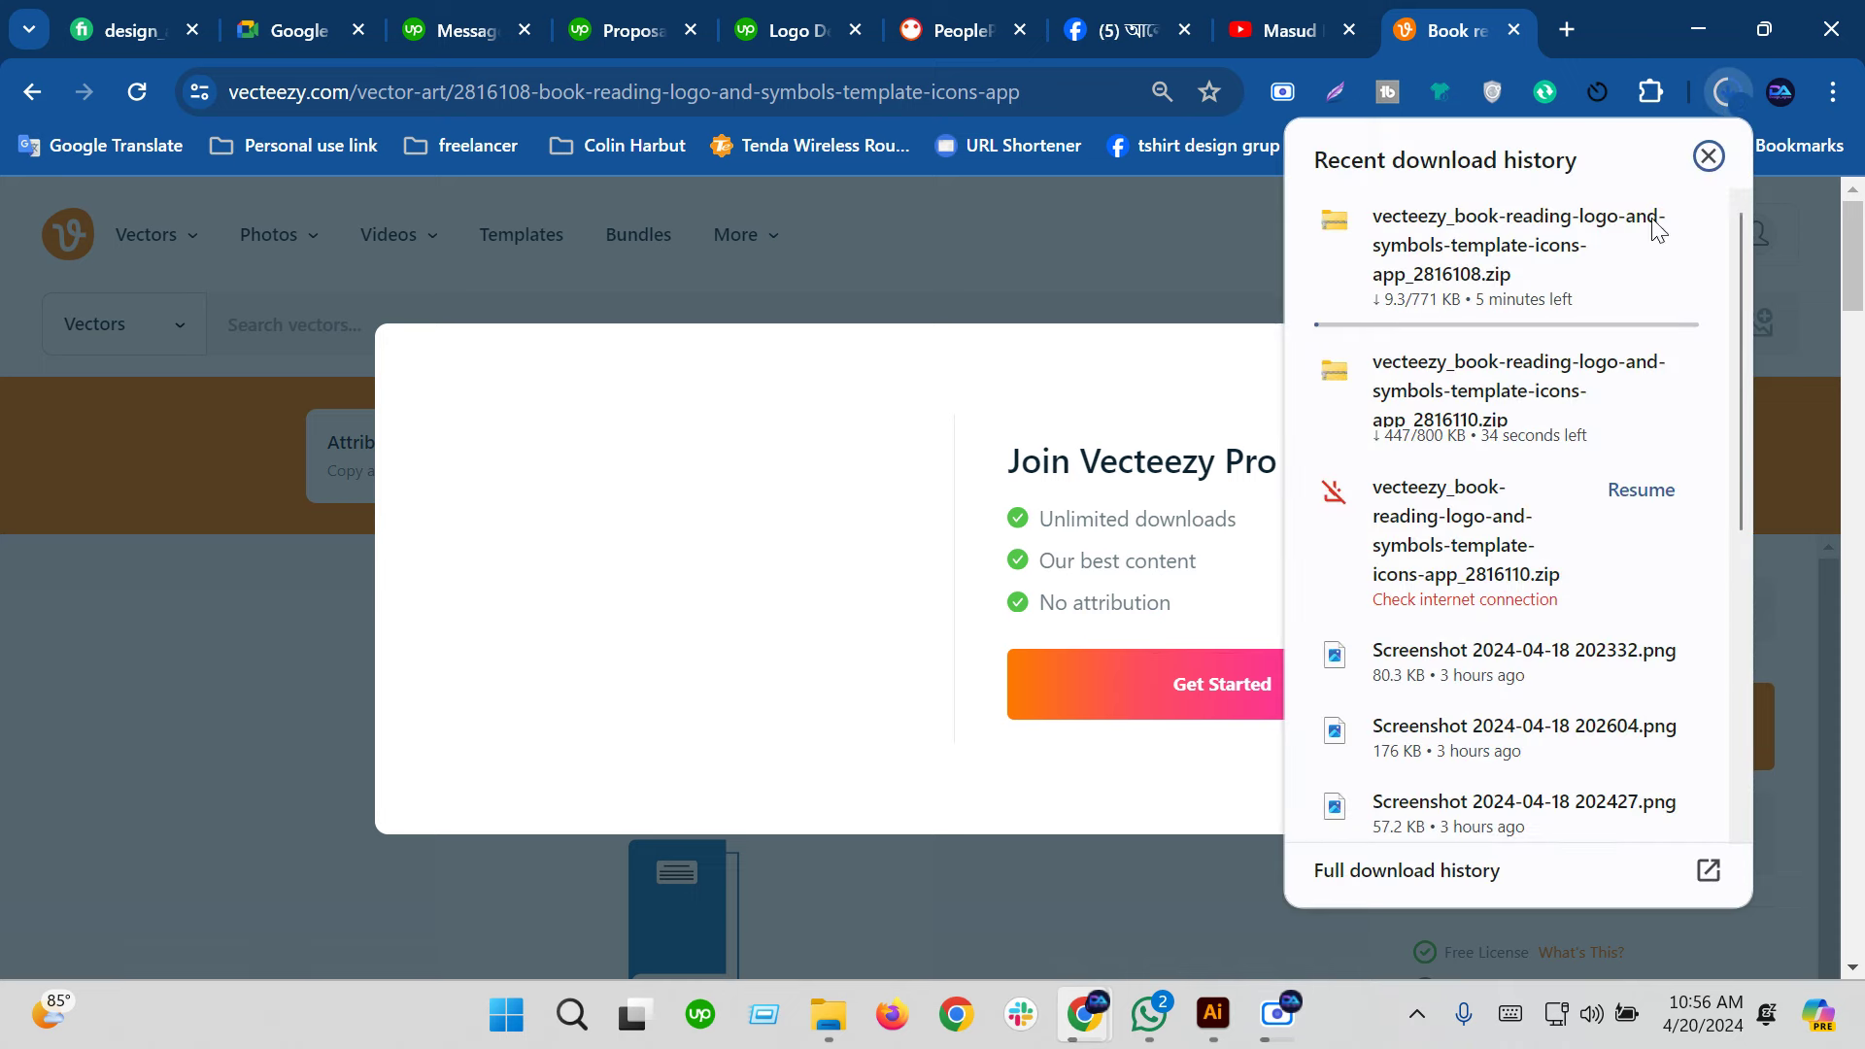
mouse_move(1472, 391)
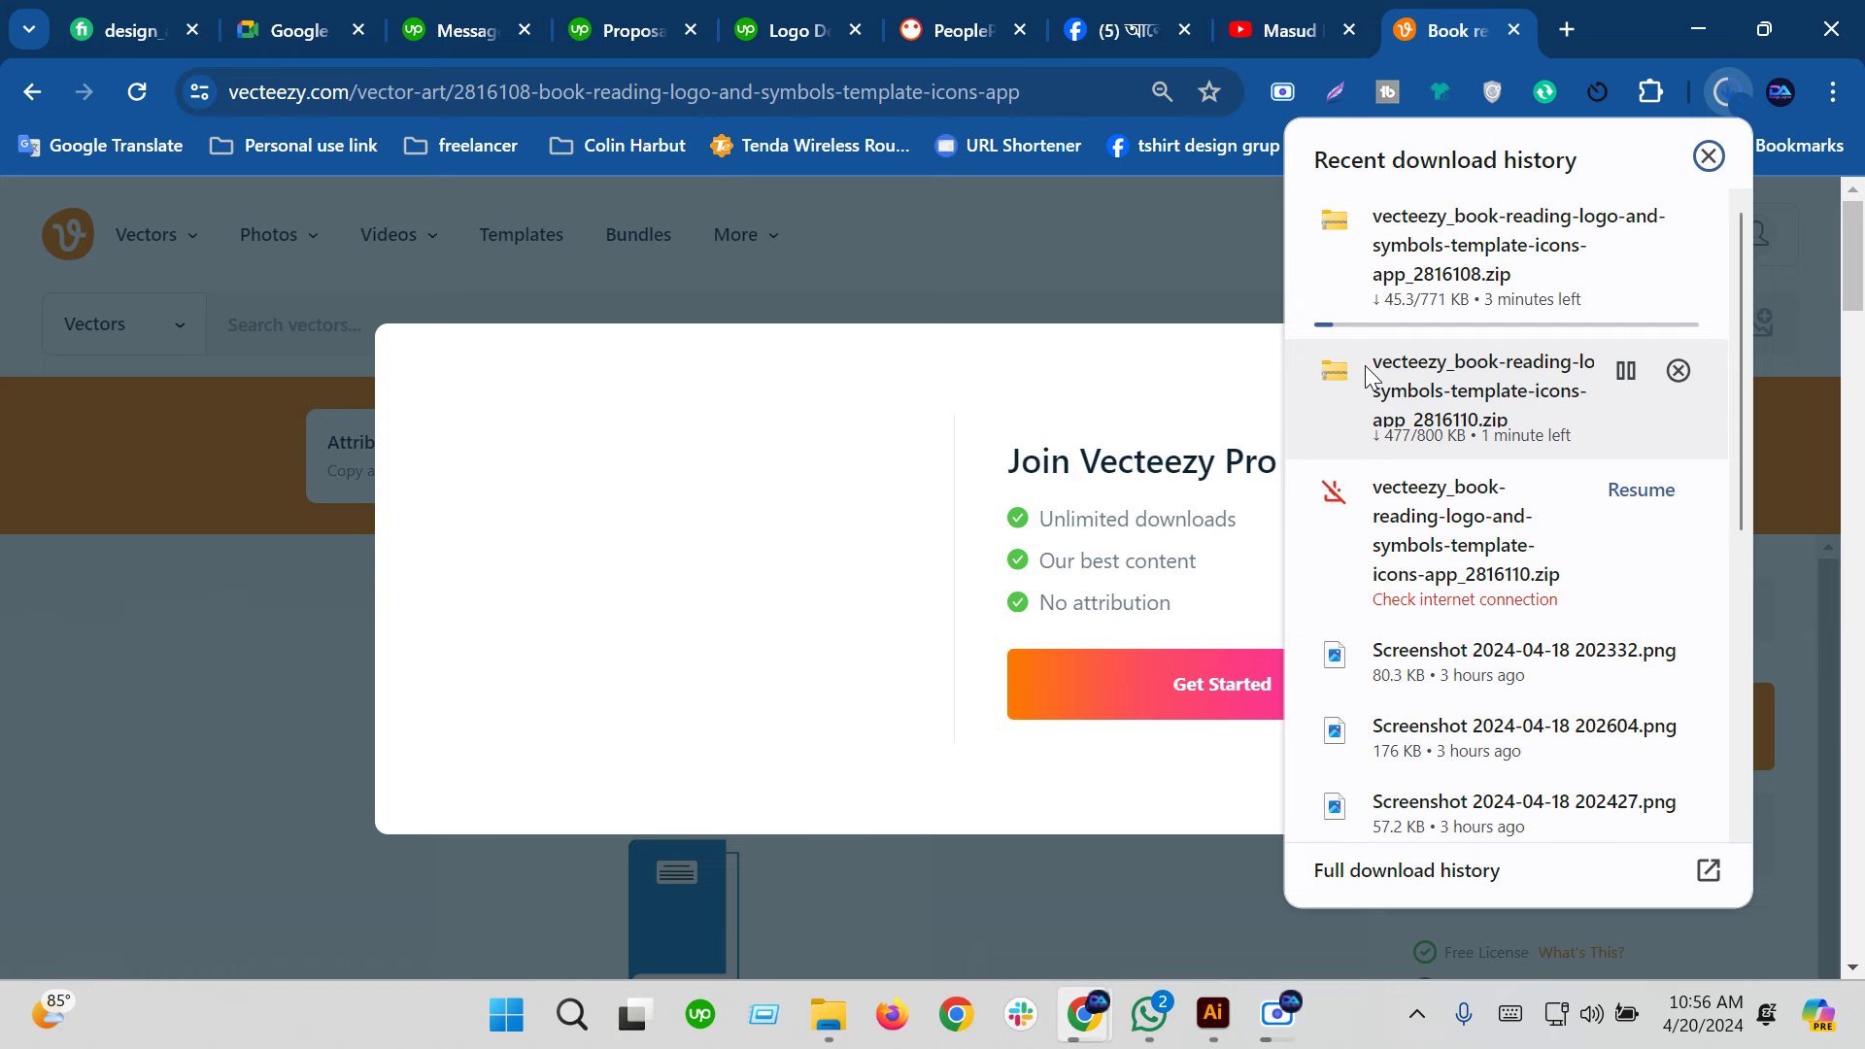
click(1275, 1015)
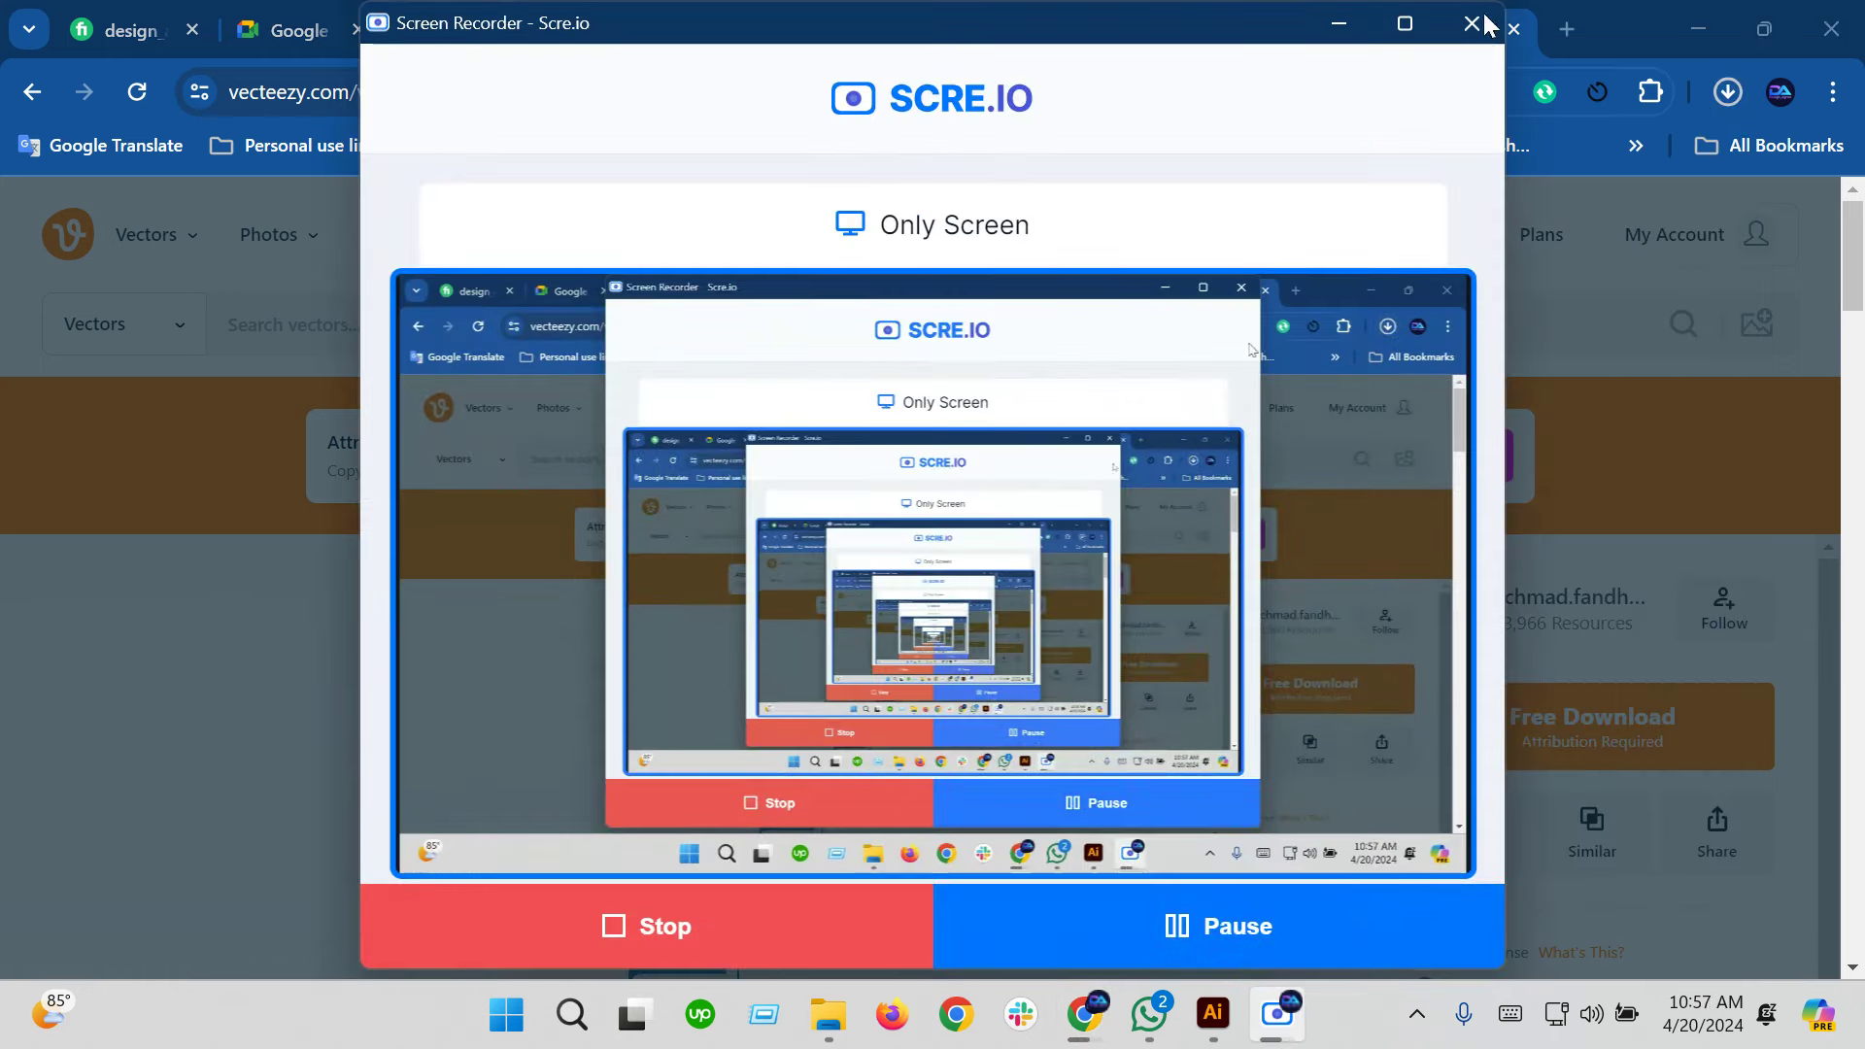
click(1339, 22)
click(1727, 91)
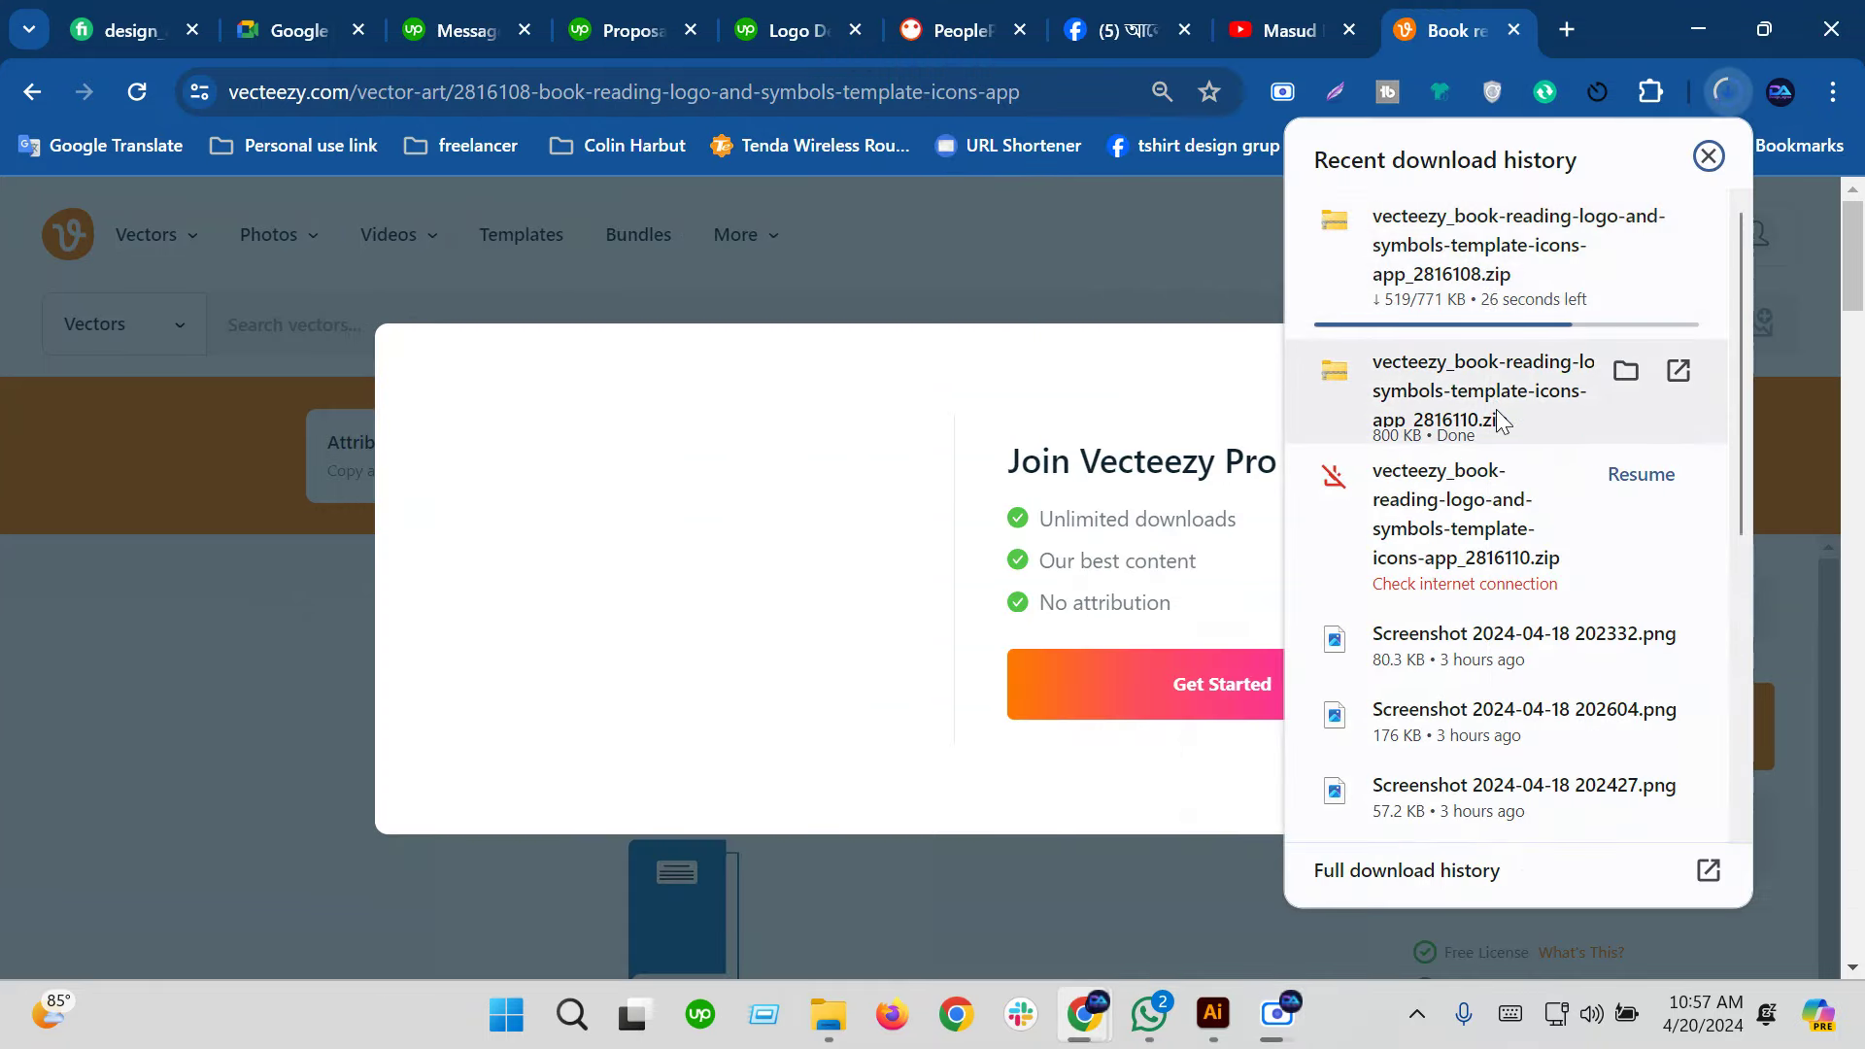
click(1630, 365)
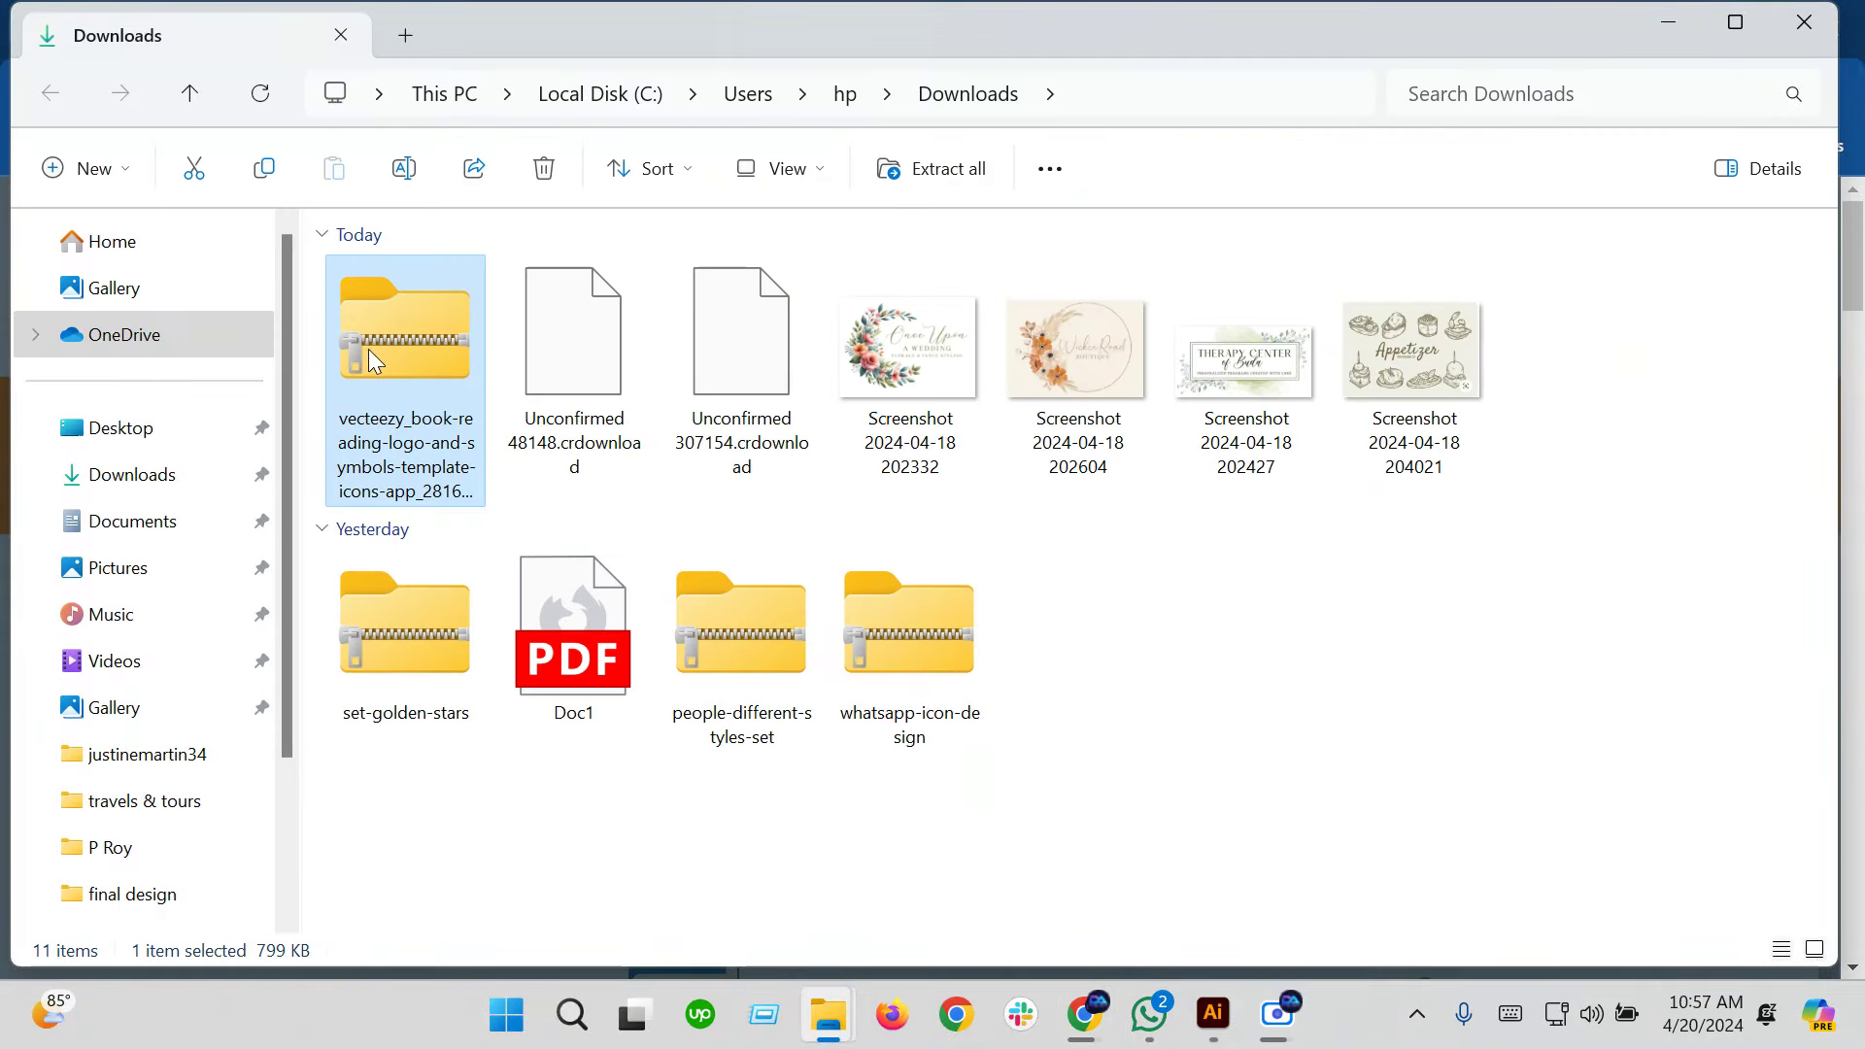
Open dt_230521-12.eps from inside the downloaded zip in Illustrator, using Large icons view
double_click(388, 347)
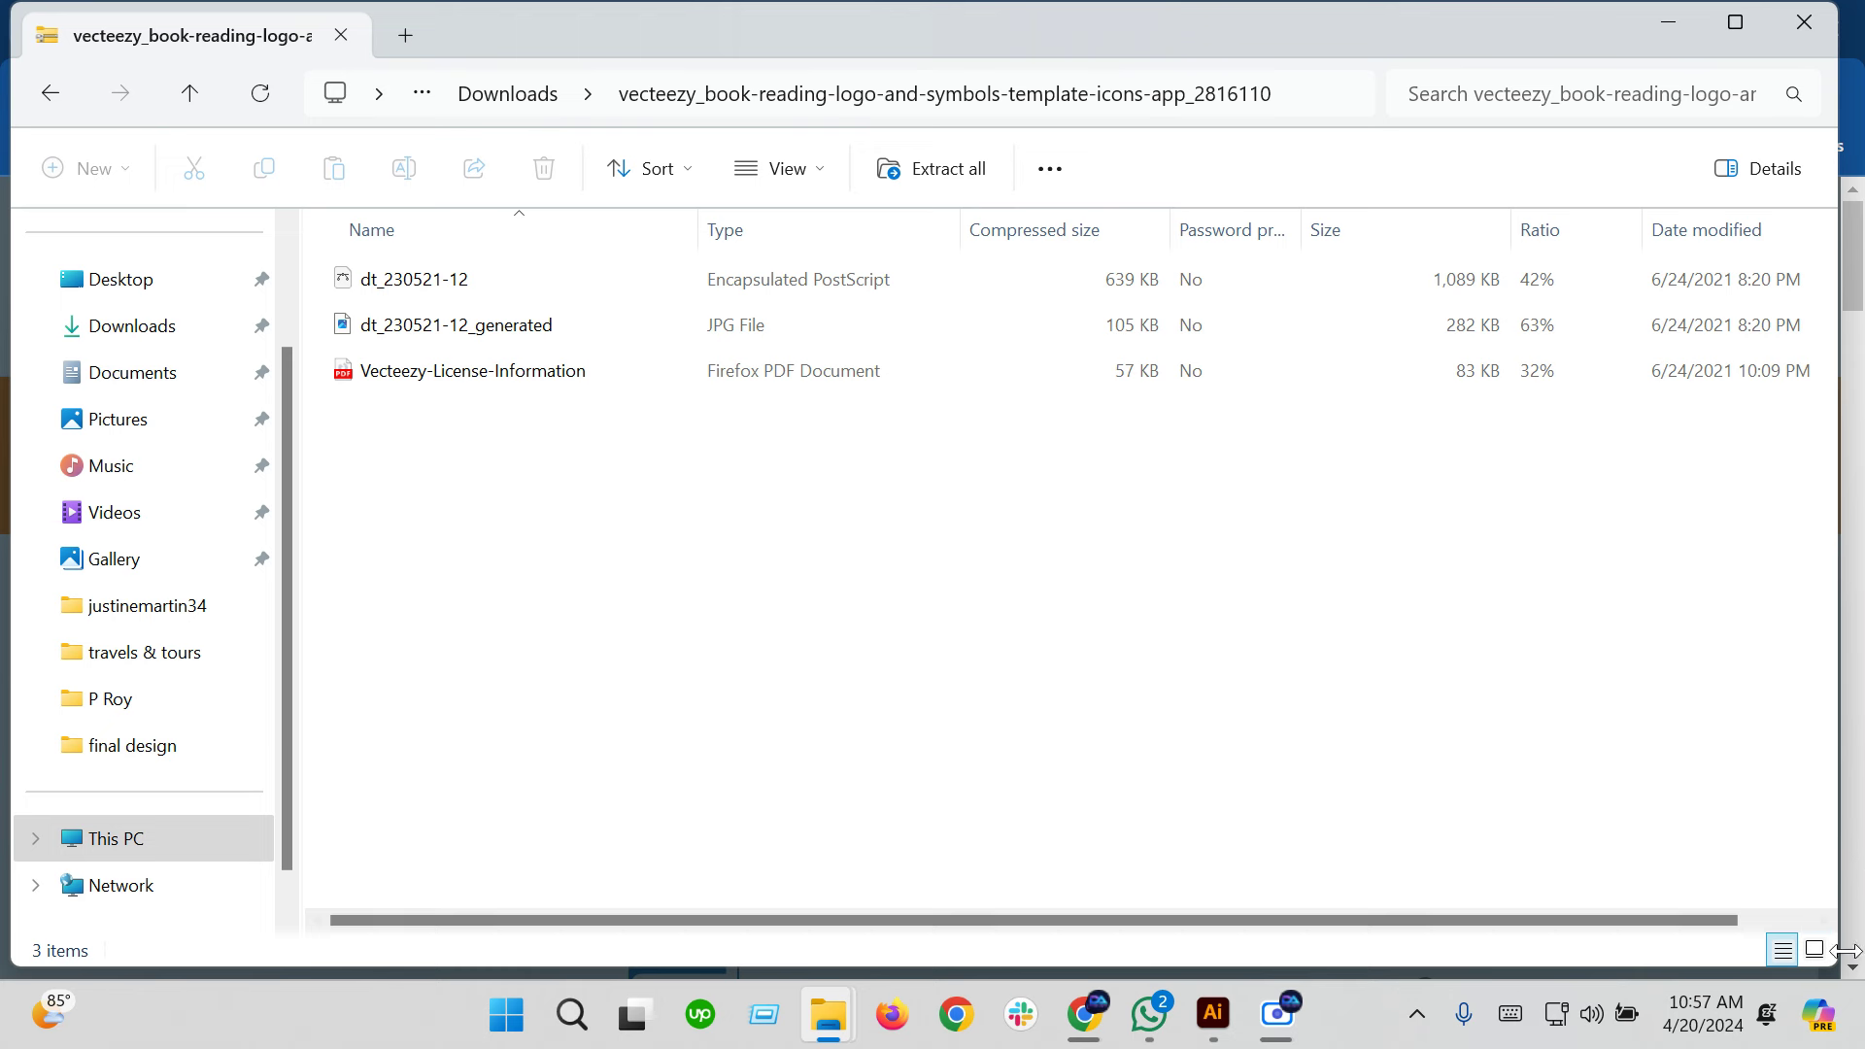
click(1815, 949)
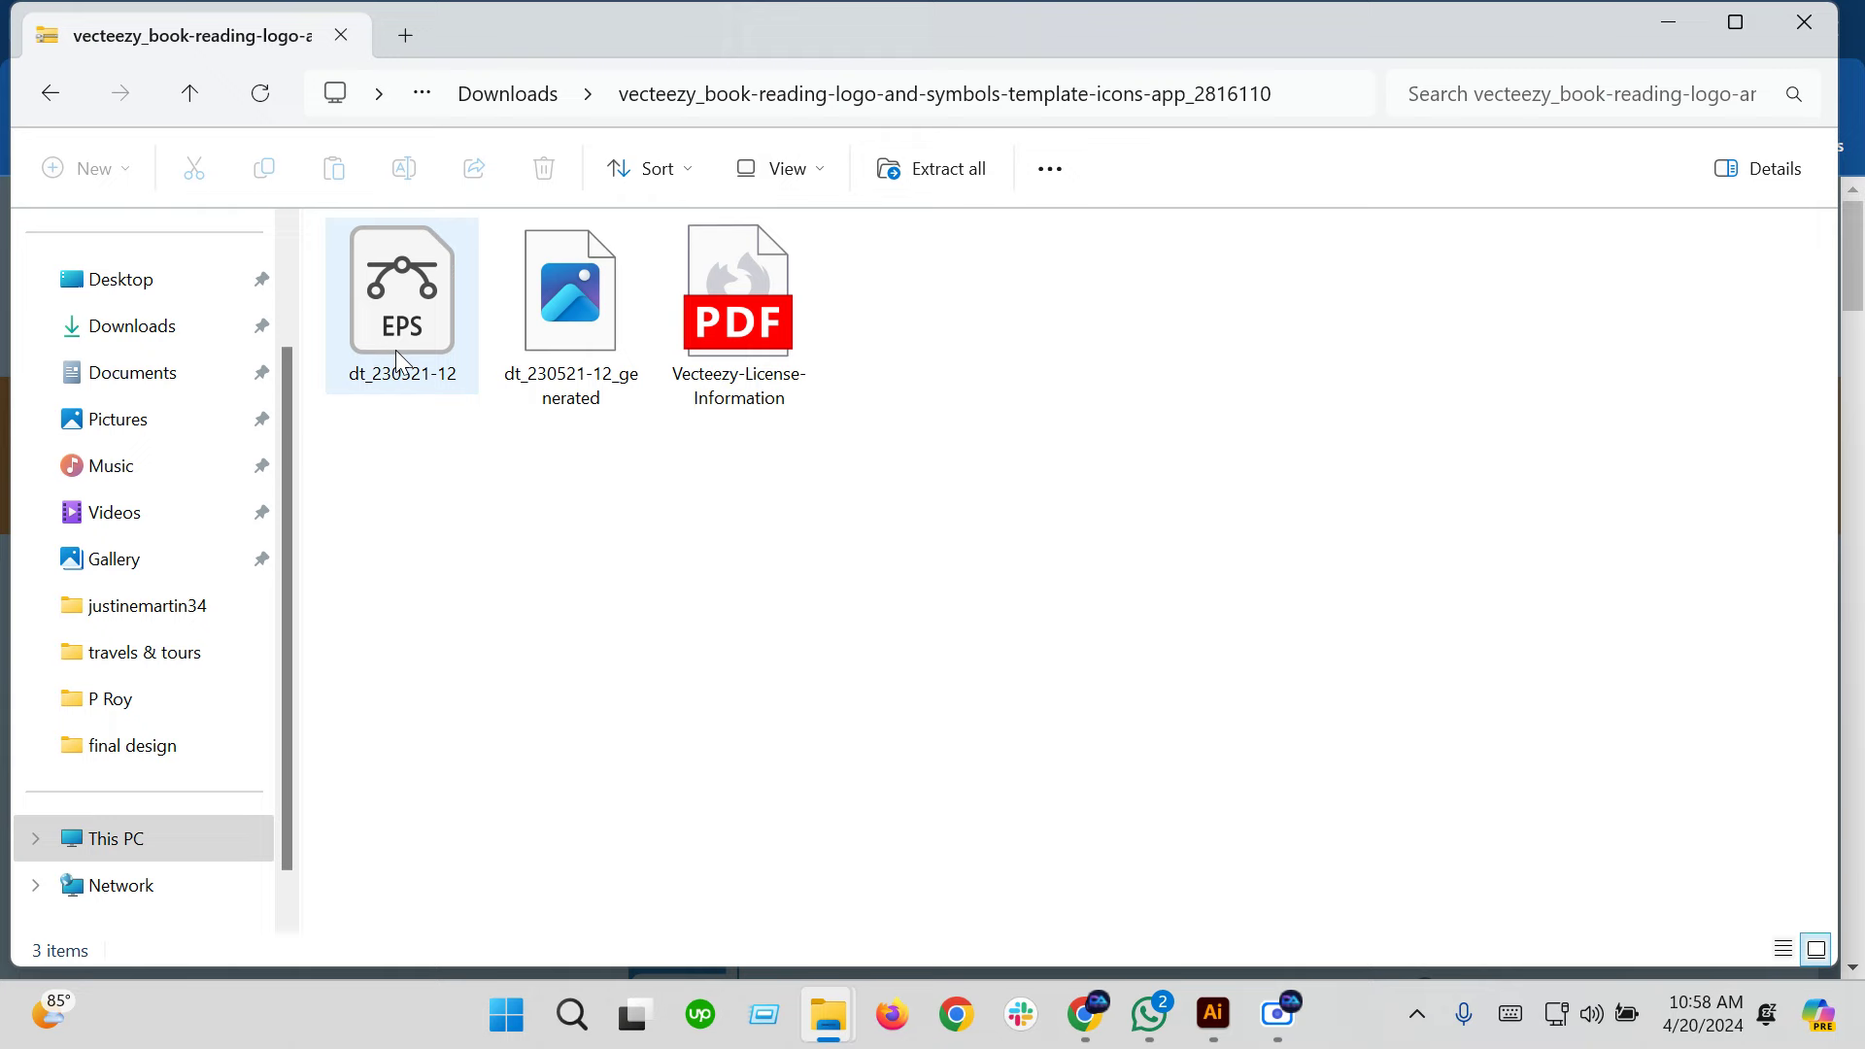
double_click(395, 350)
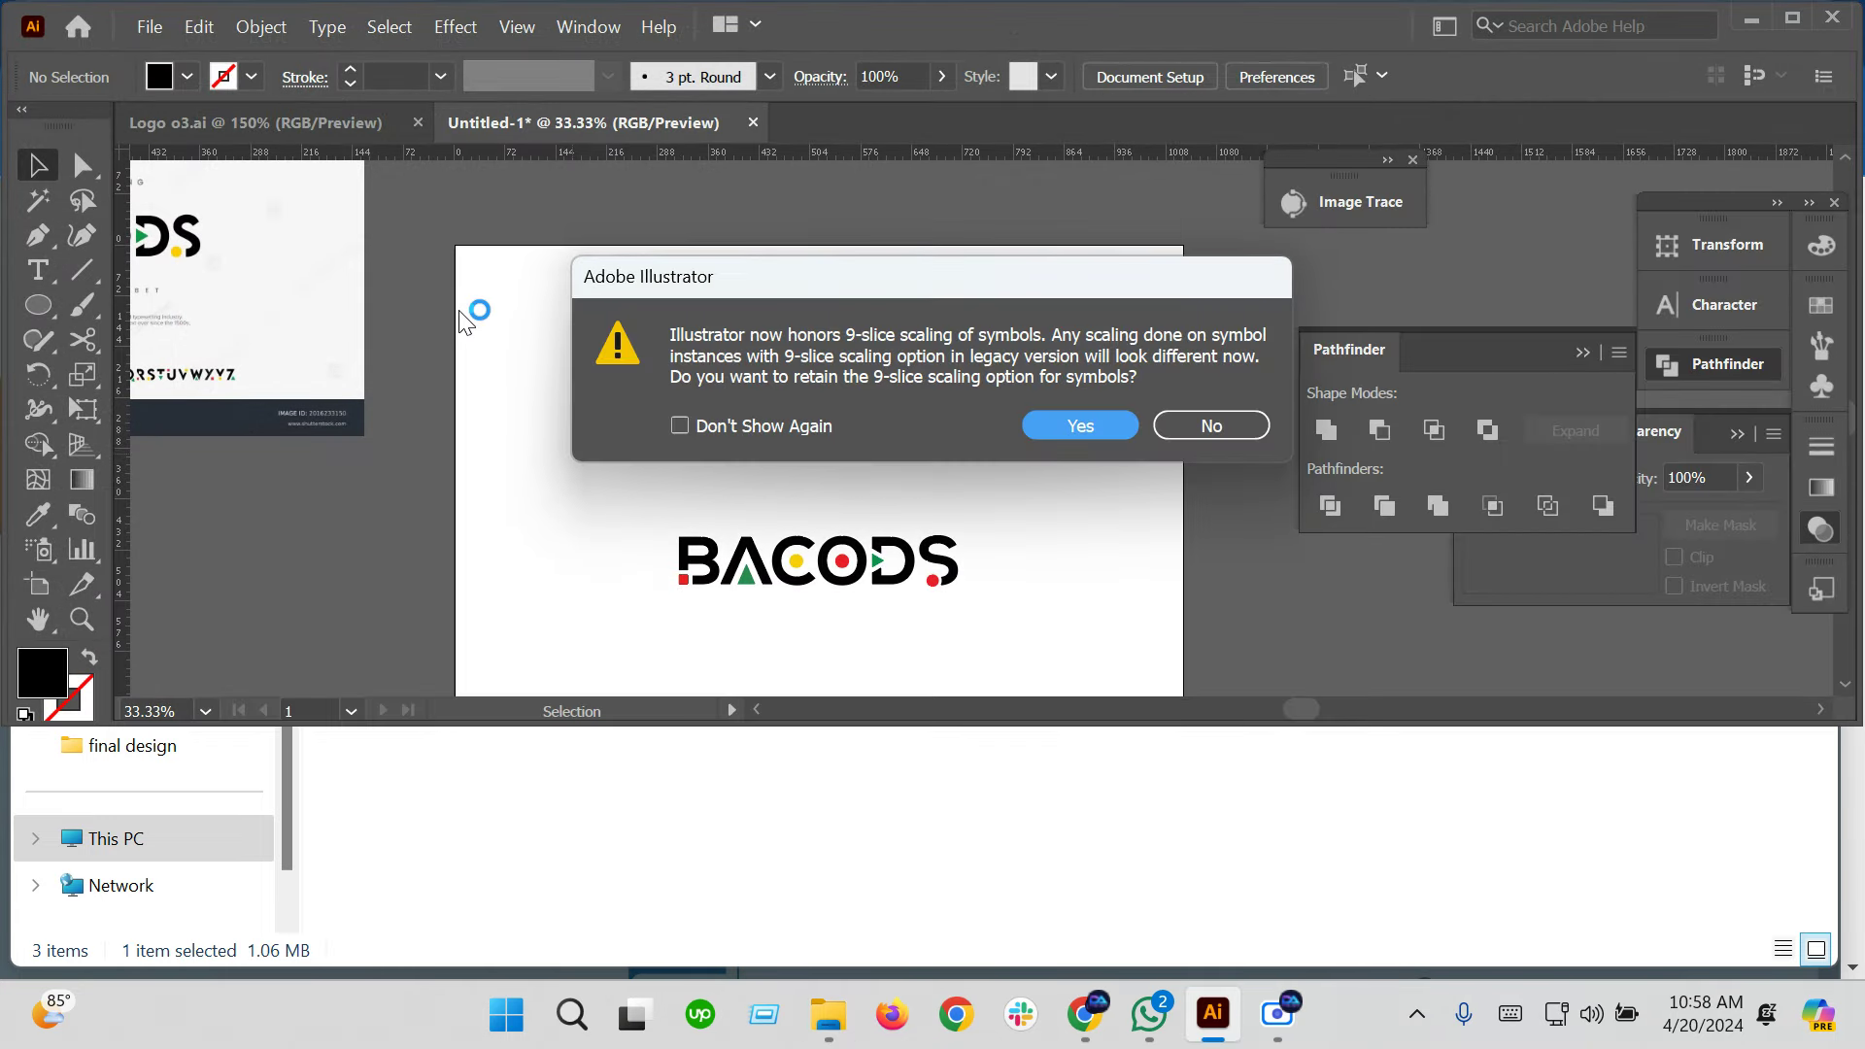
Ungroup the EPS template and cut out the bottom red-and-navy open book group
click(1084, 427)
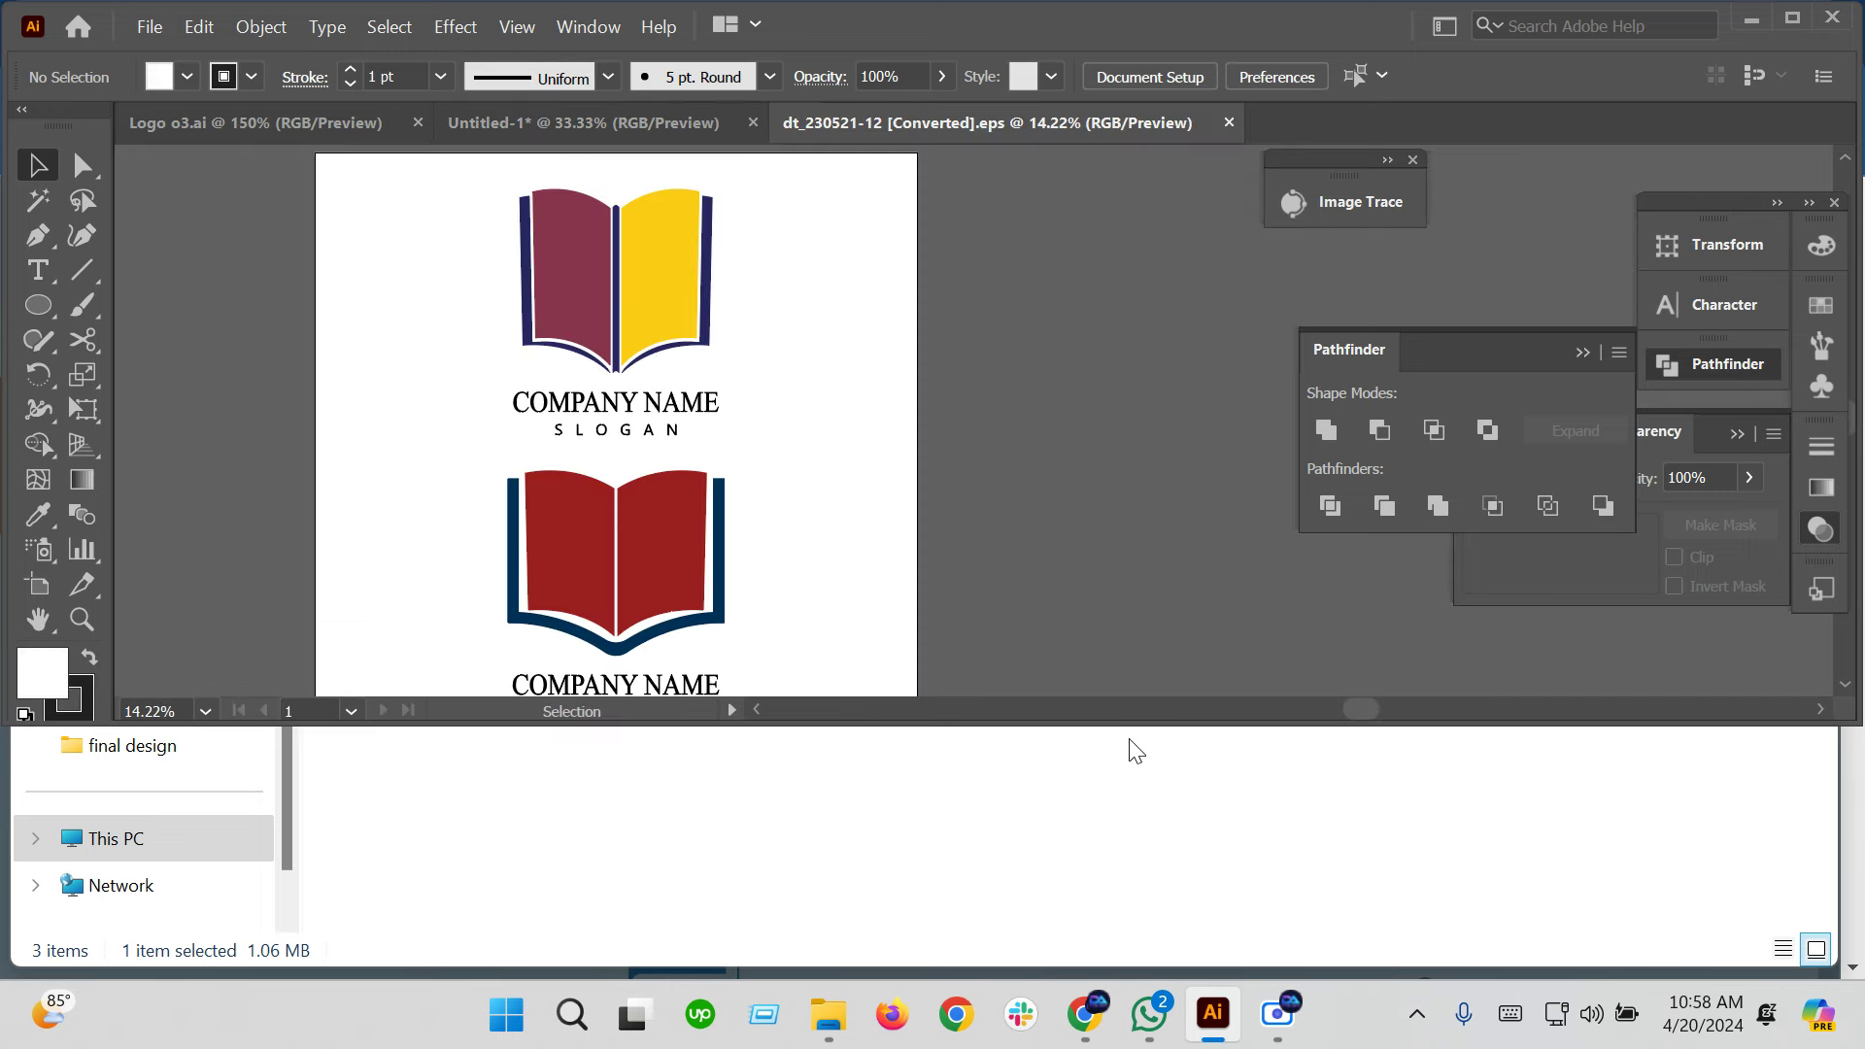
drag(1135, 740, 1145, 991)
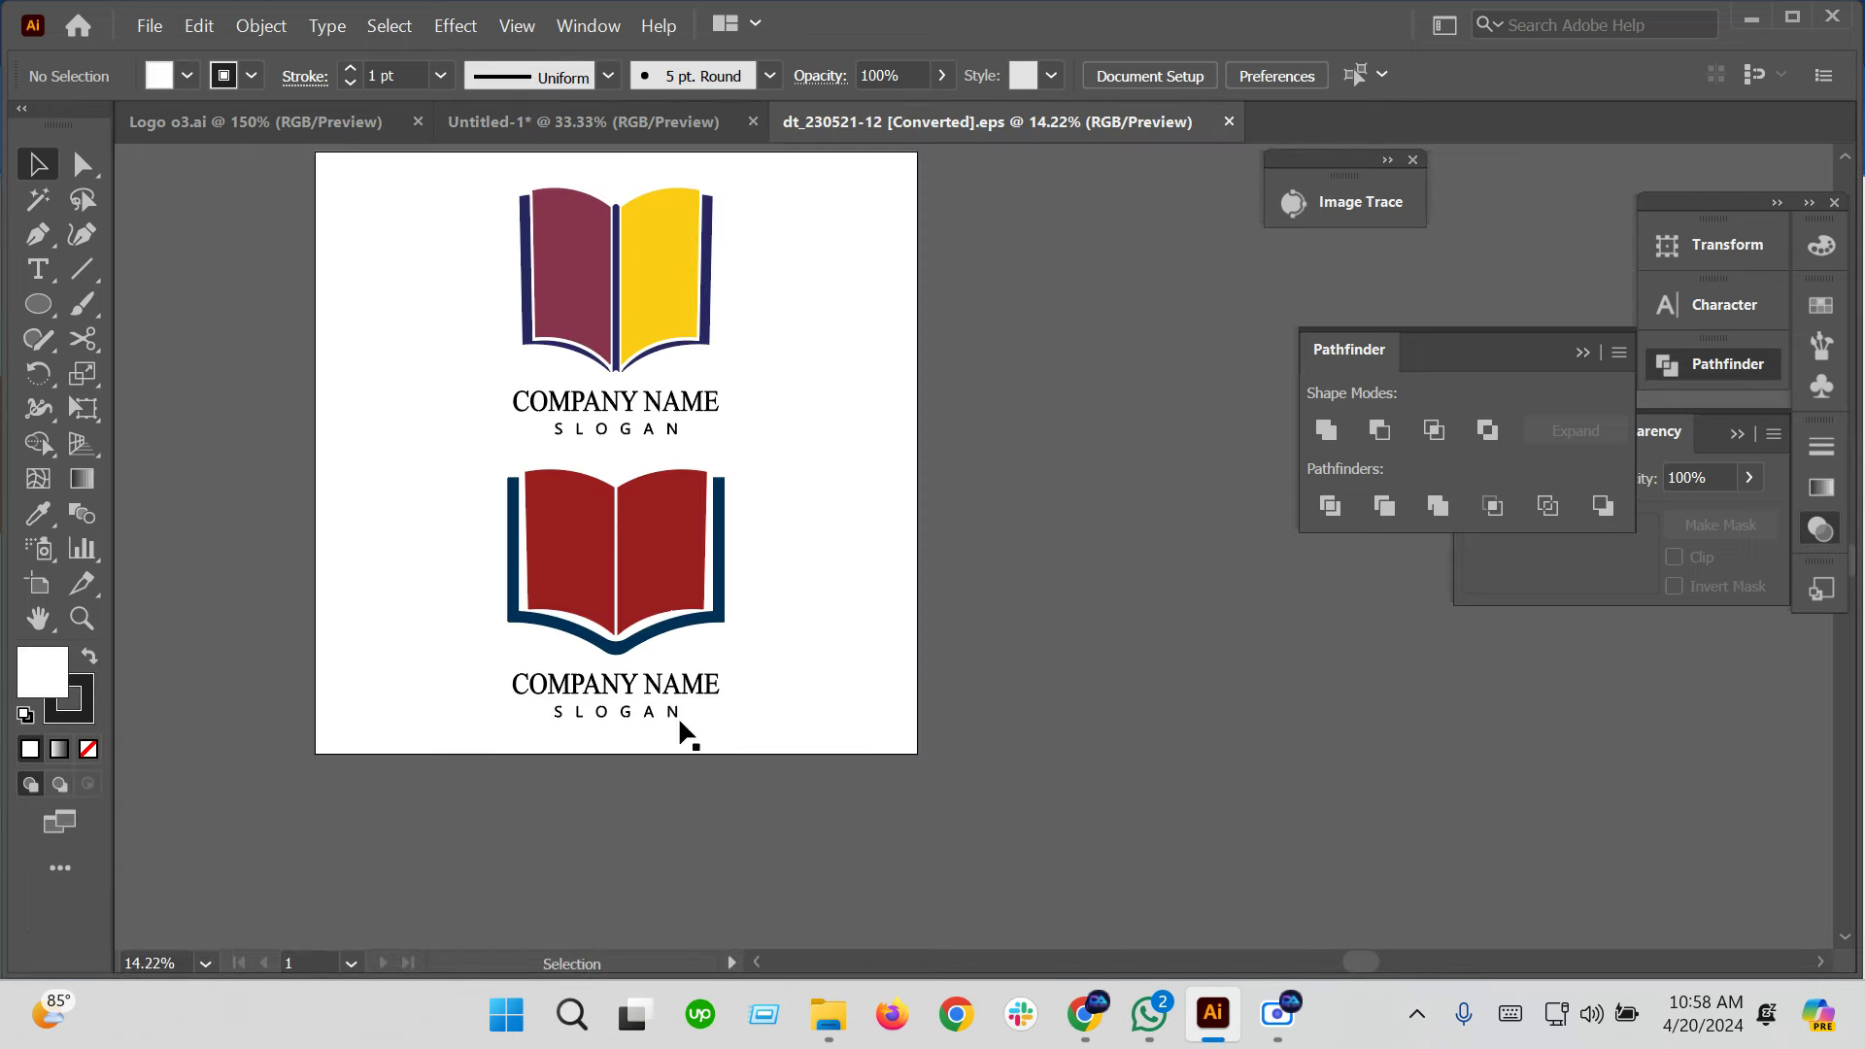
click(913, 583)
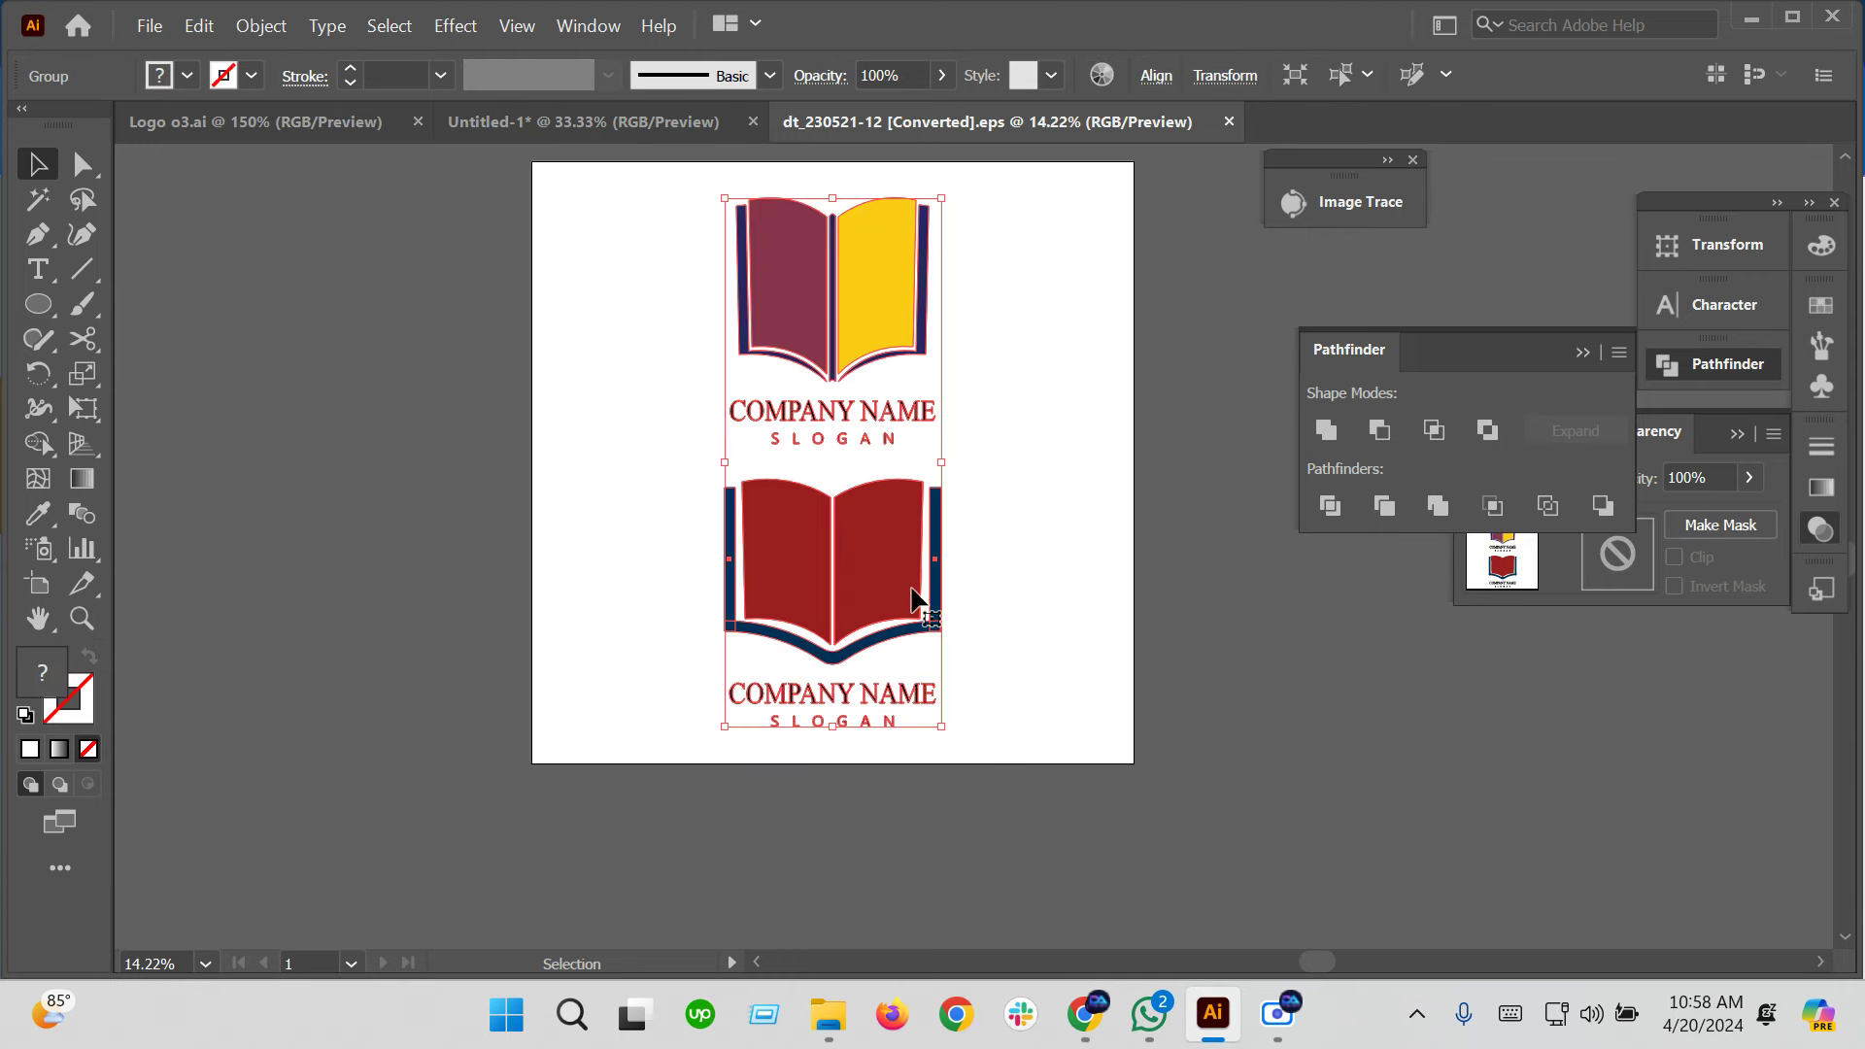
right_click(948, 589)
click(1011, 313)
click(1049, 612)
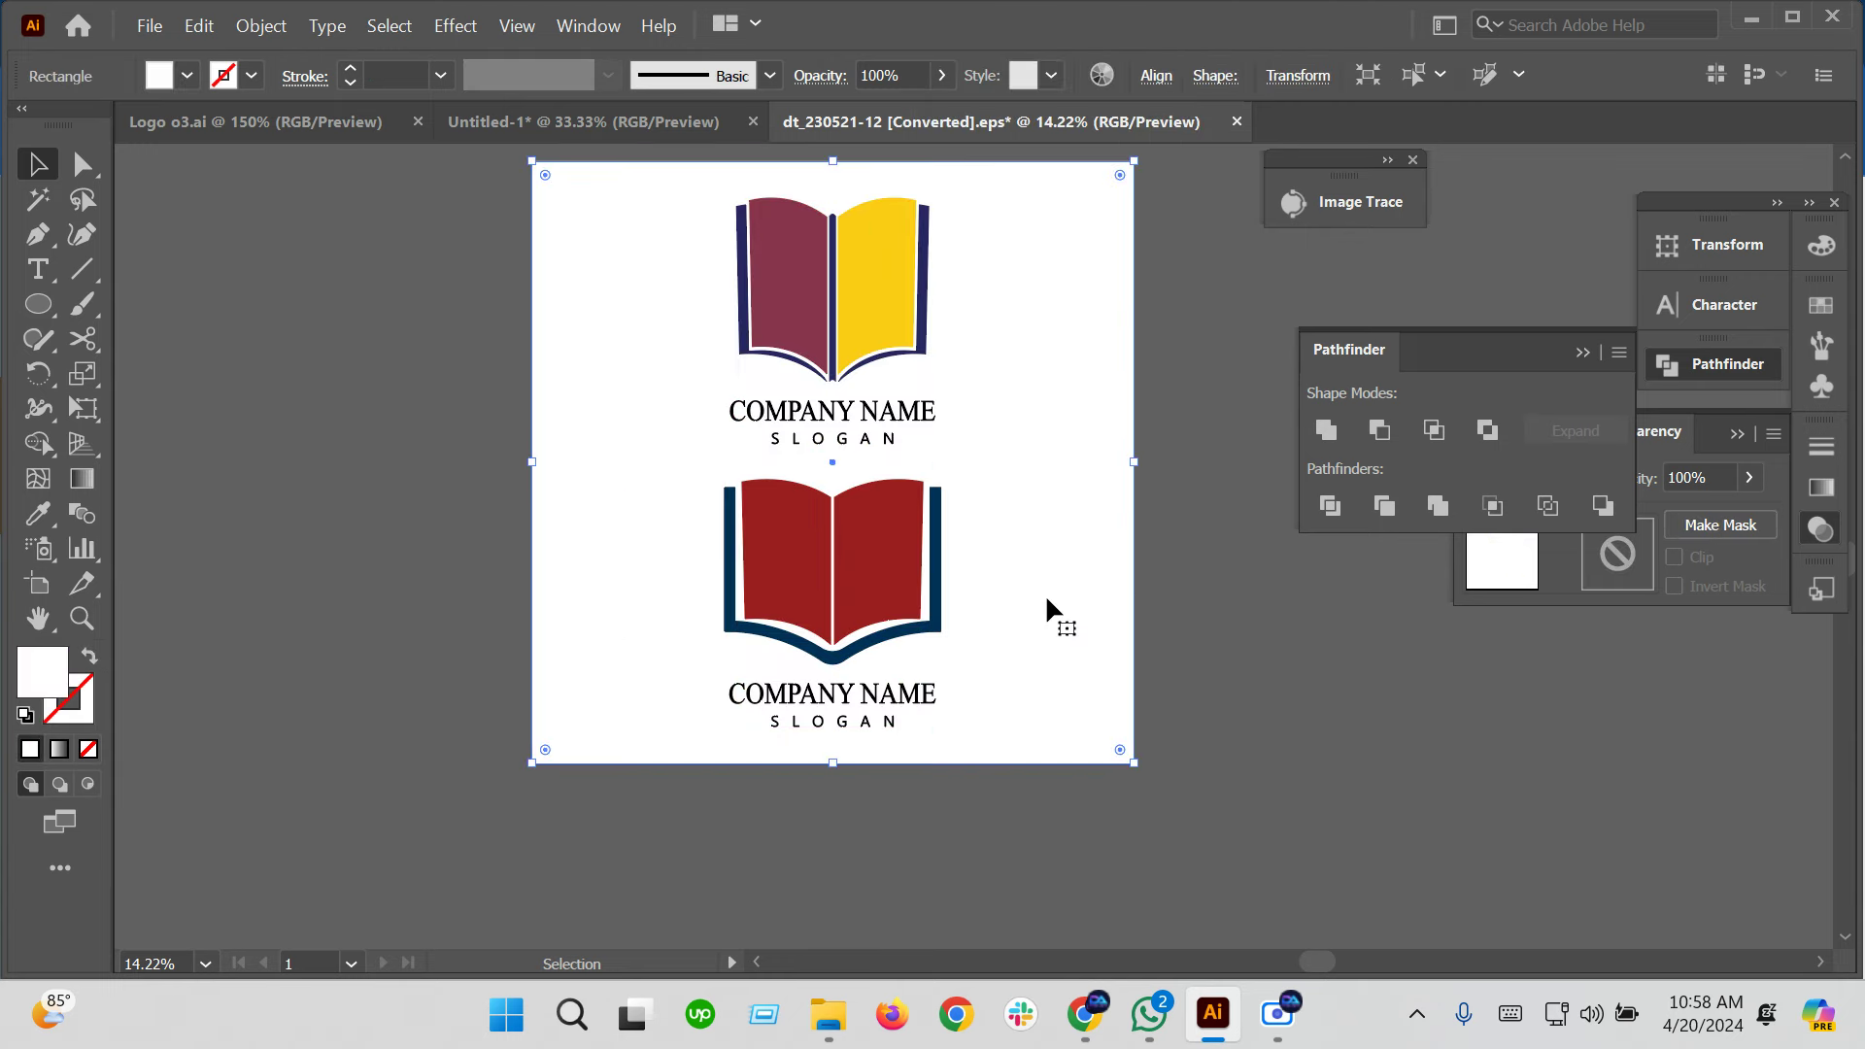
click(936, 575)
double_click(909, 573)
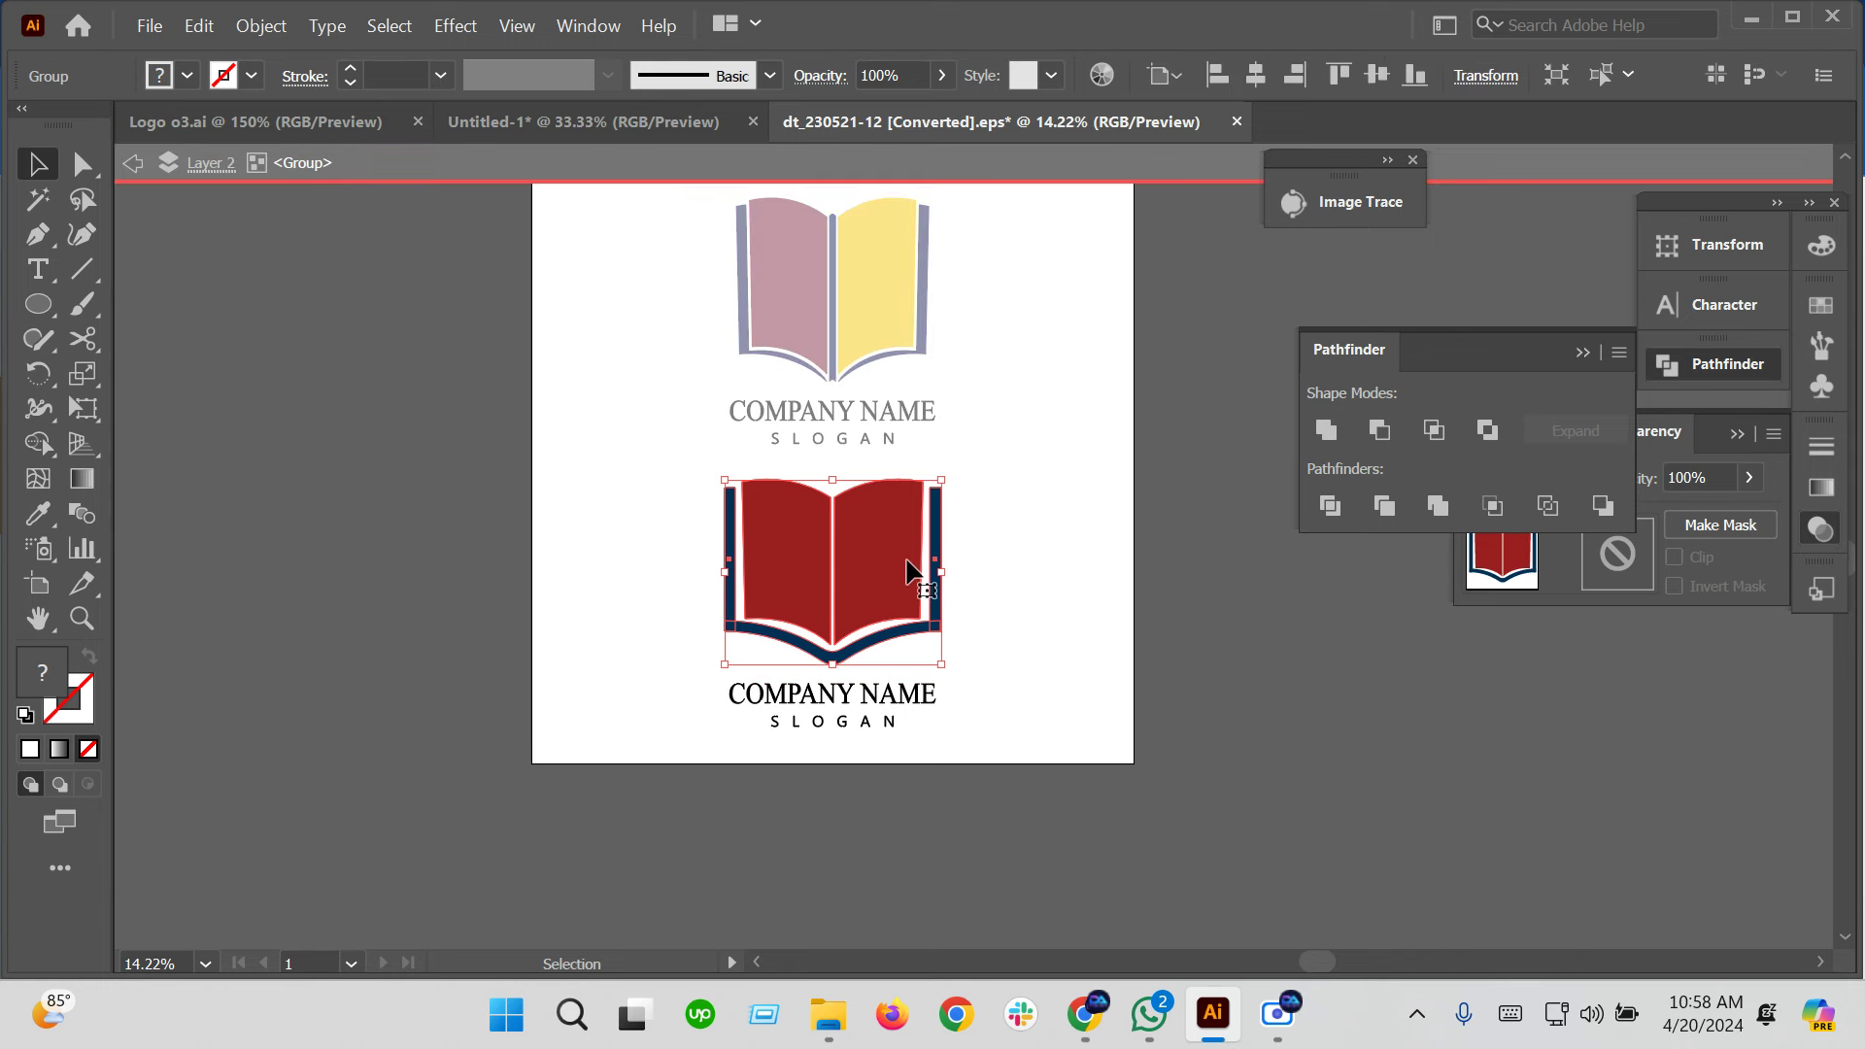
key(Delete)
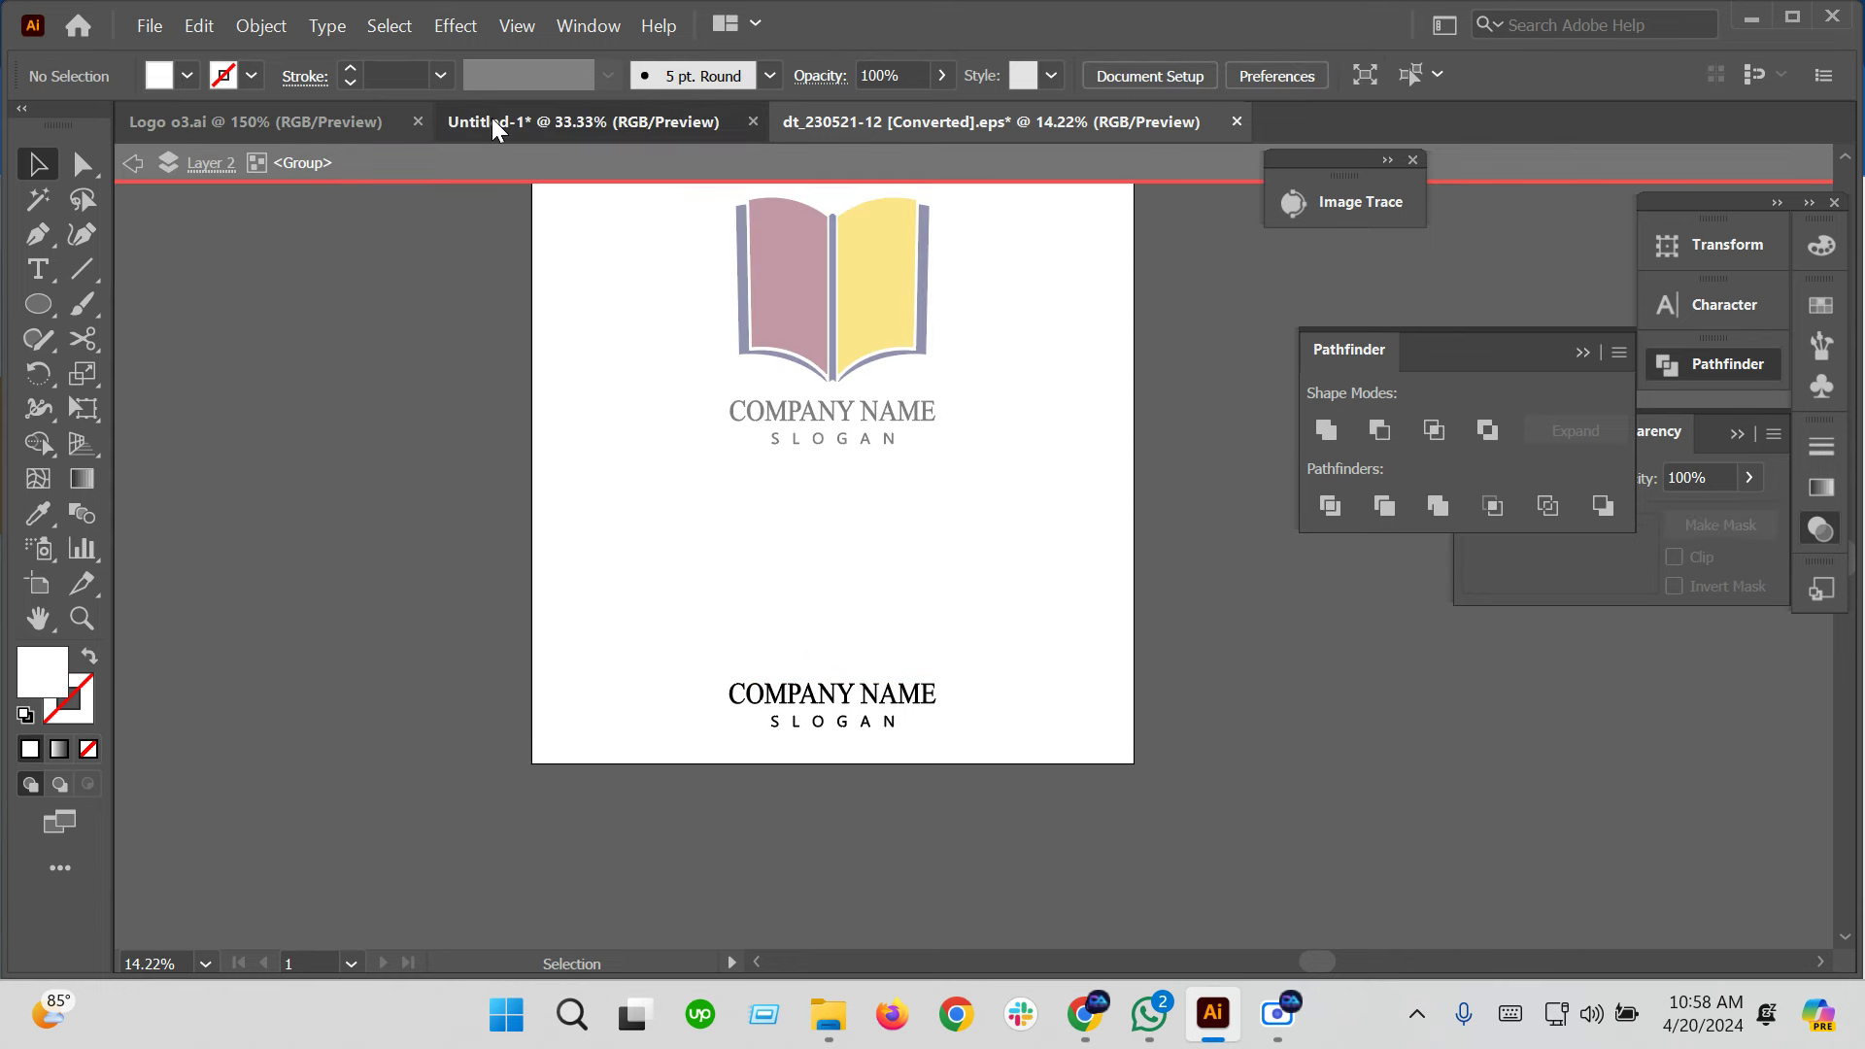
Paste the book into the BACODS document, scaled down and placed above the wordmark
click(492, 123)
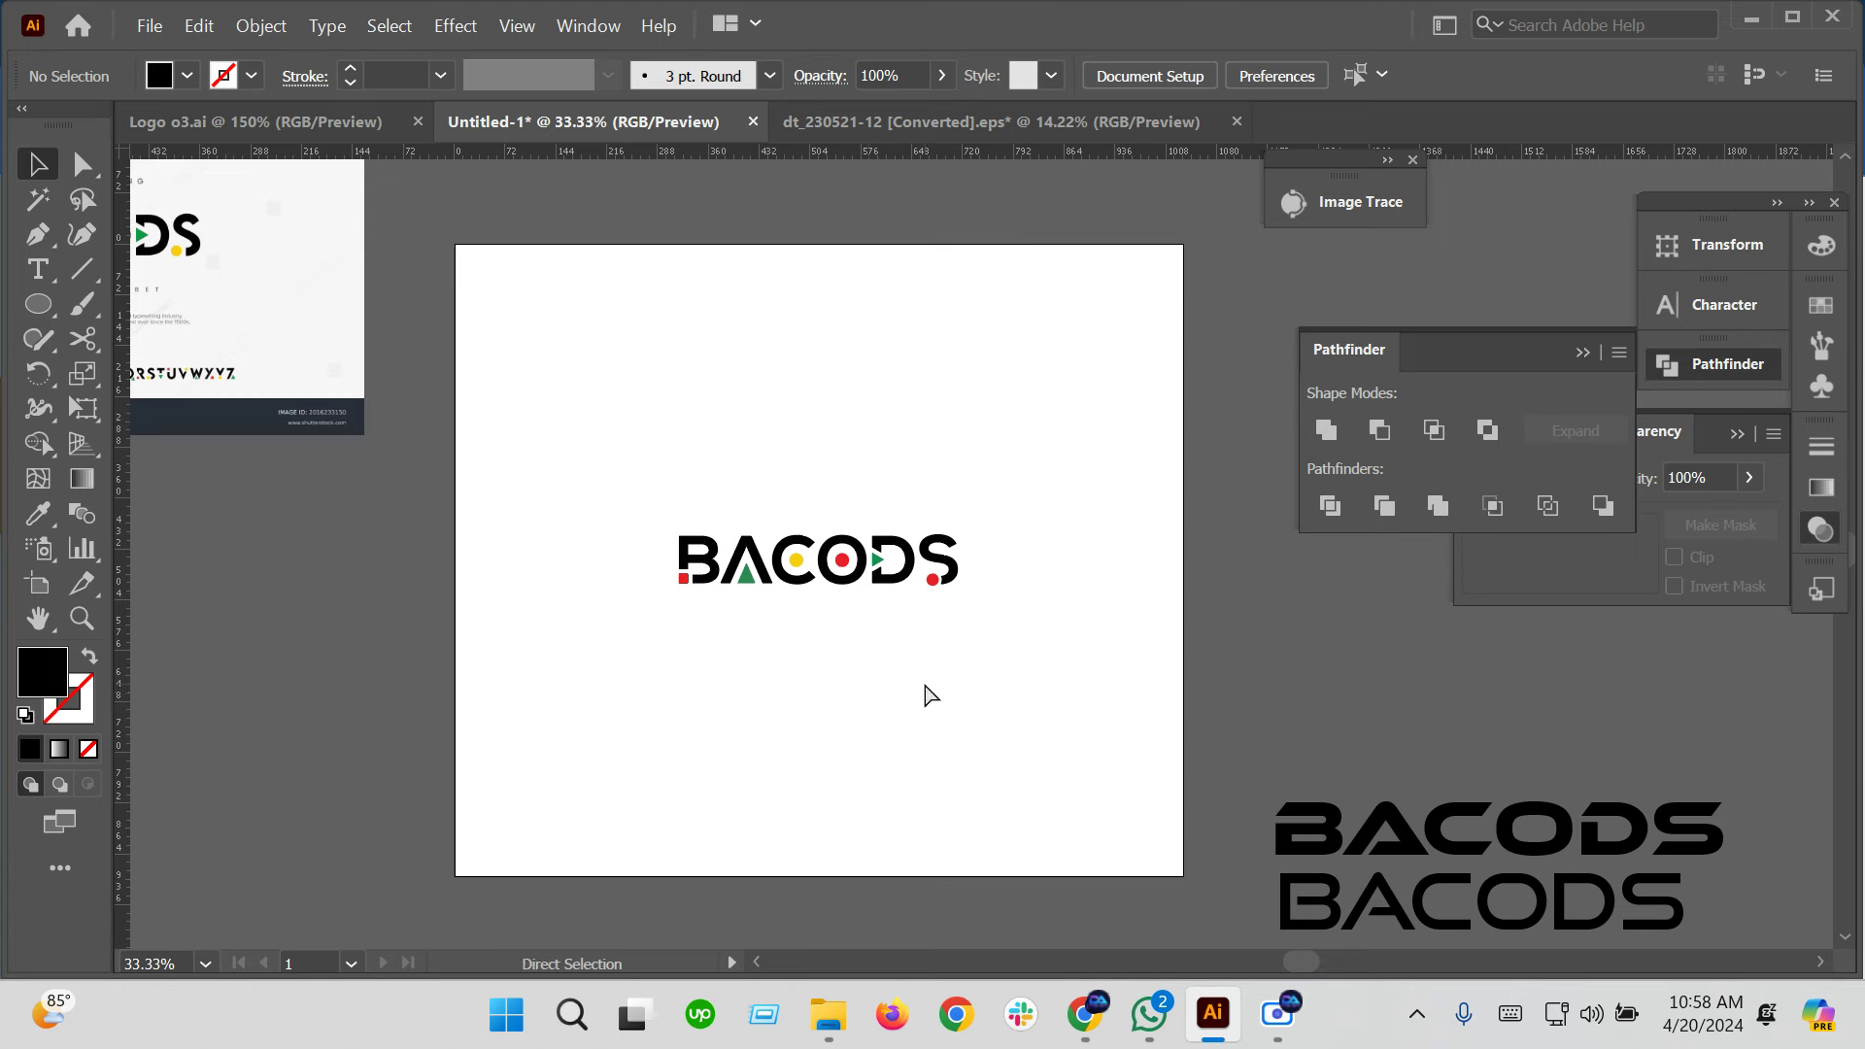
key(ctrl+v)
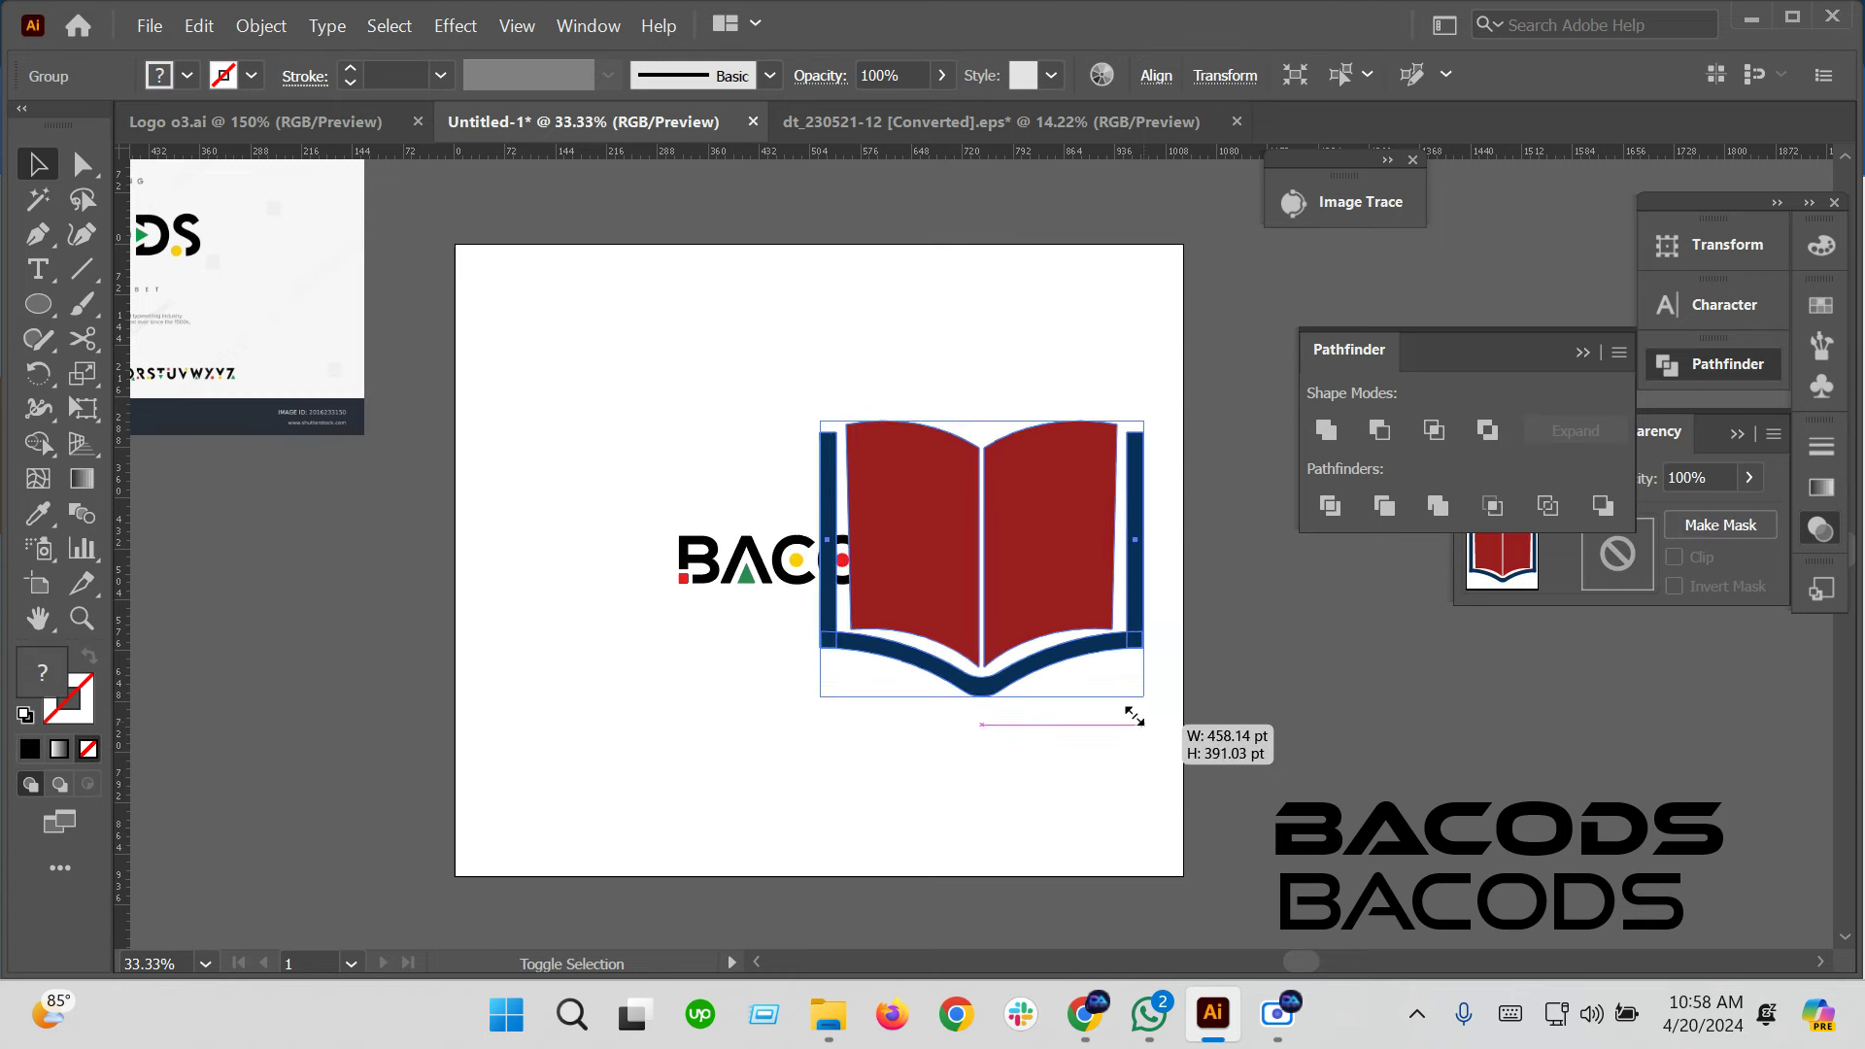
drag(1237, 776, 1049, 667)
drag(1021, 595, 868, 497)
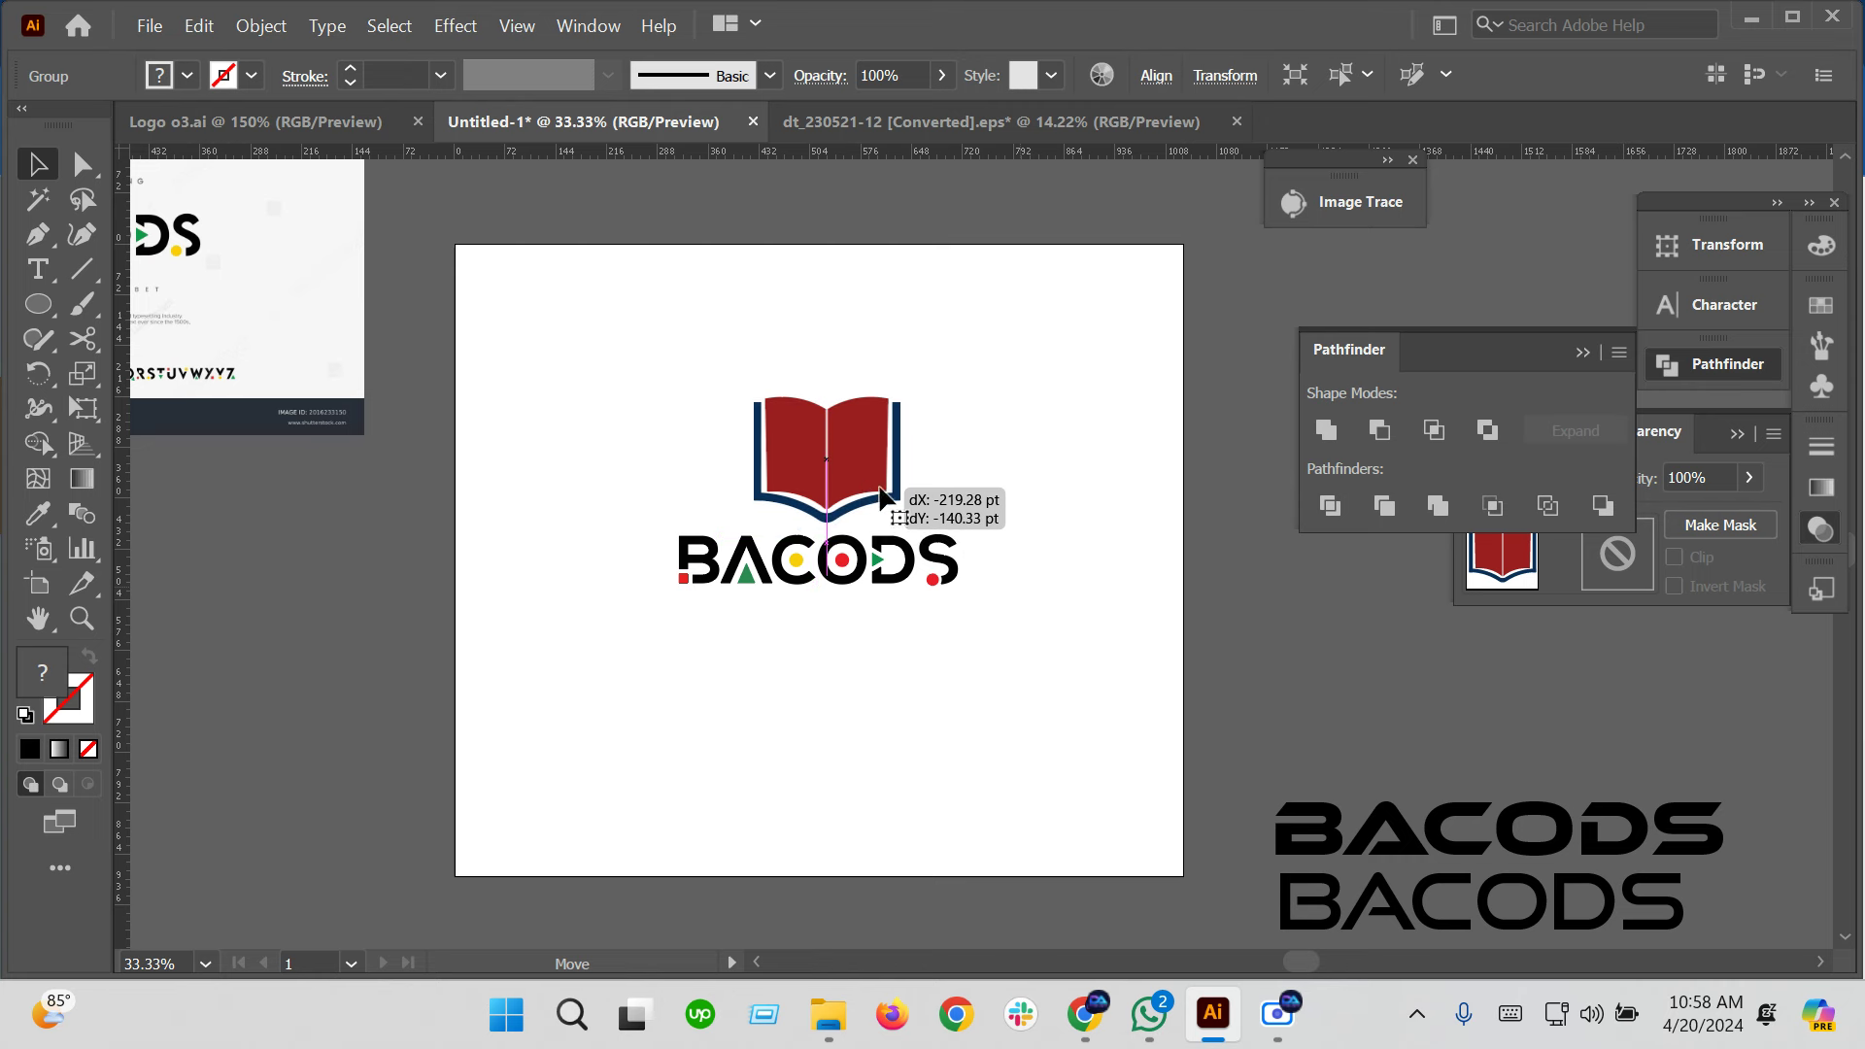
scroll(881, 498, up, 2)
click(991, 540)
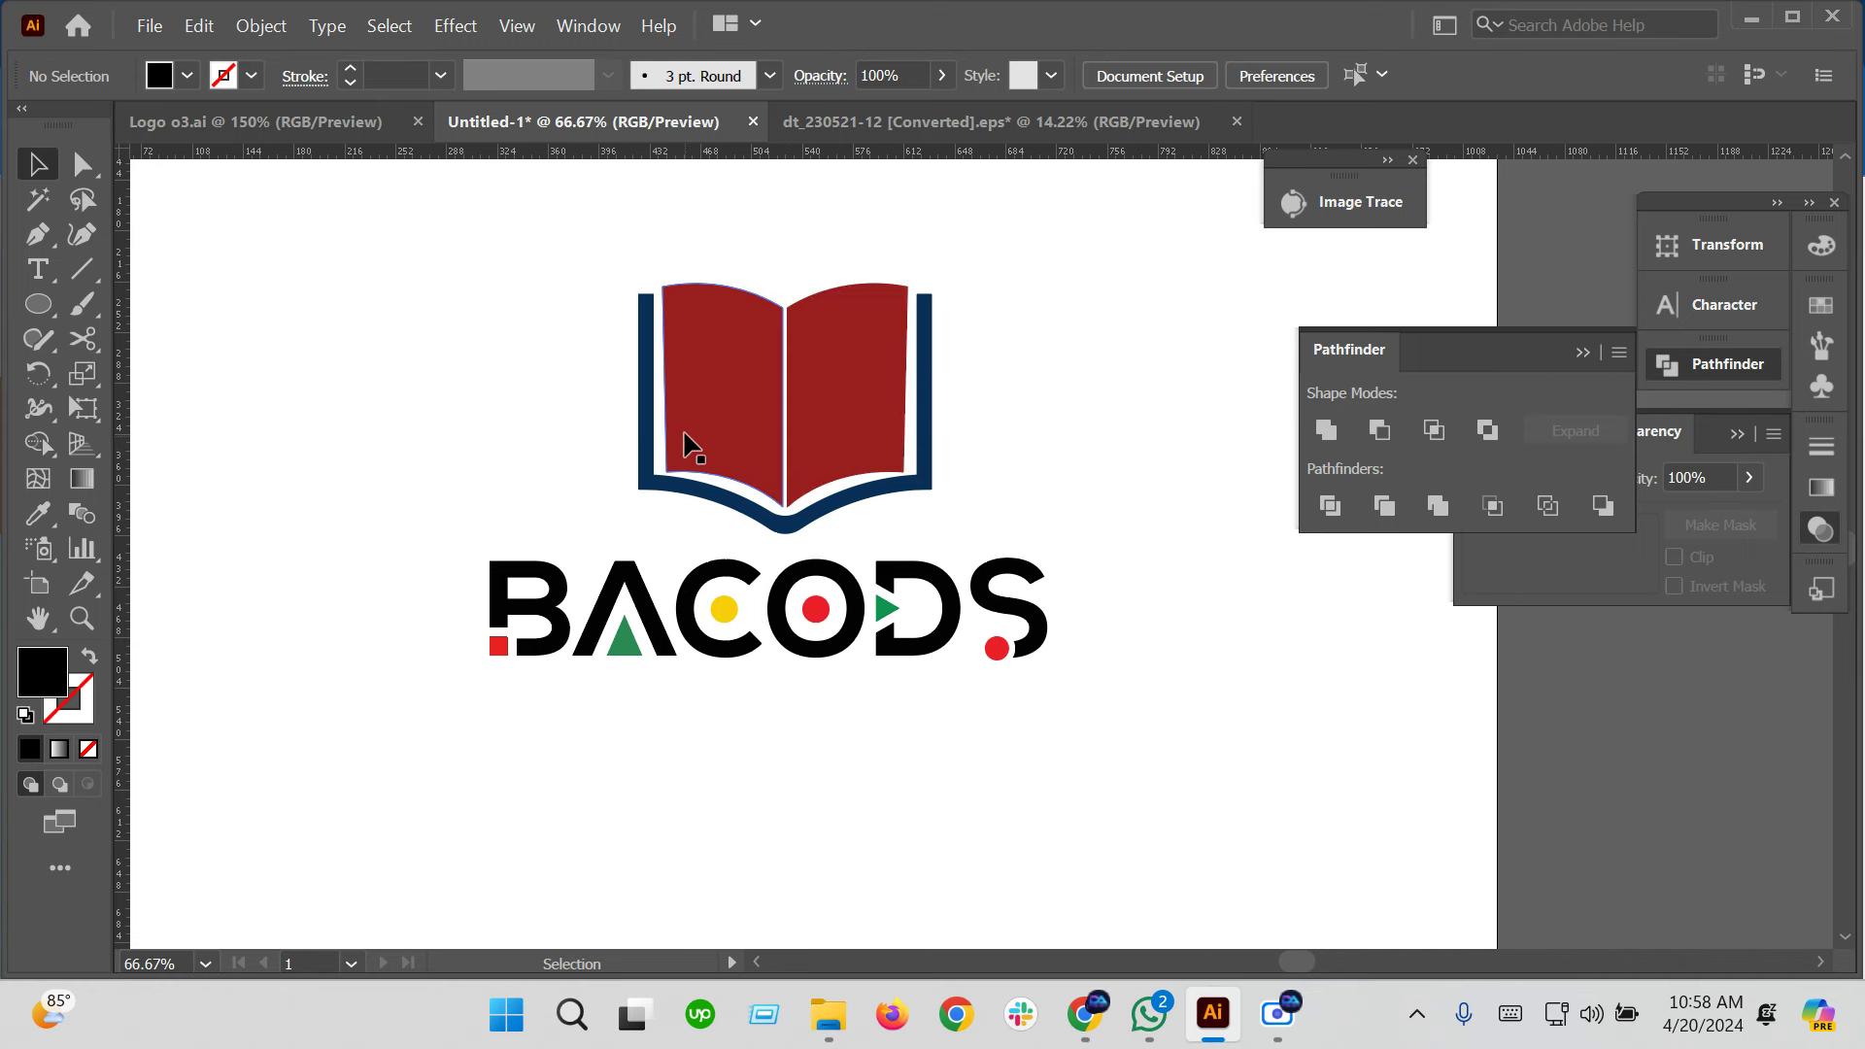
Draw a Pen curve arcing across the top of the book's right page
click(695, 428)
click(1053, 470)
scroll(979, 424, up, 2)
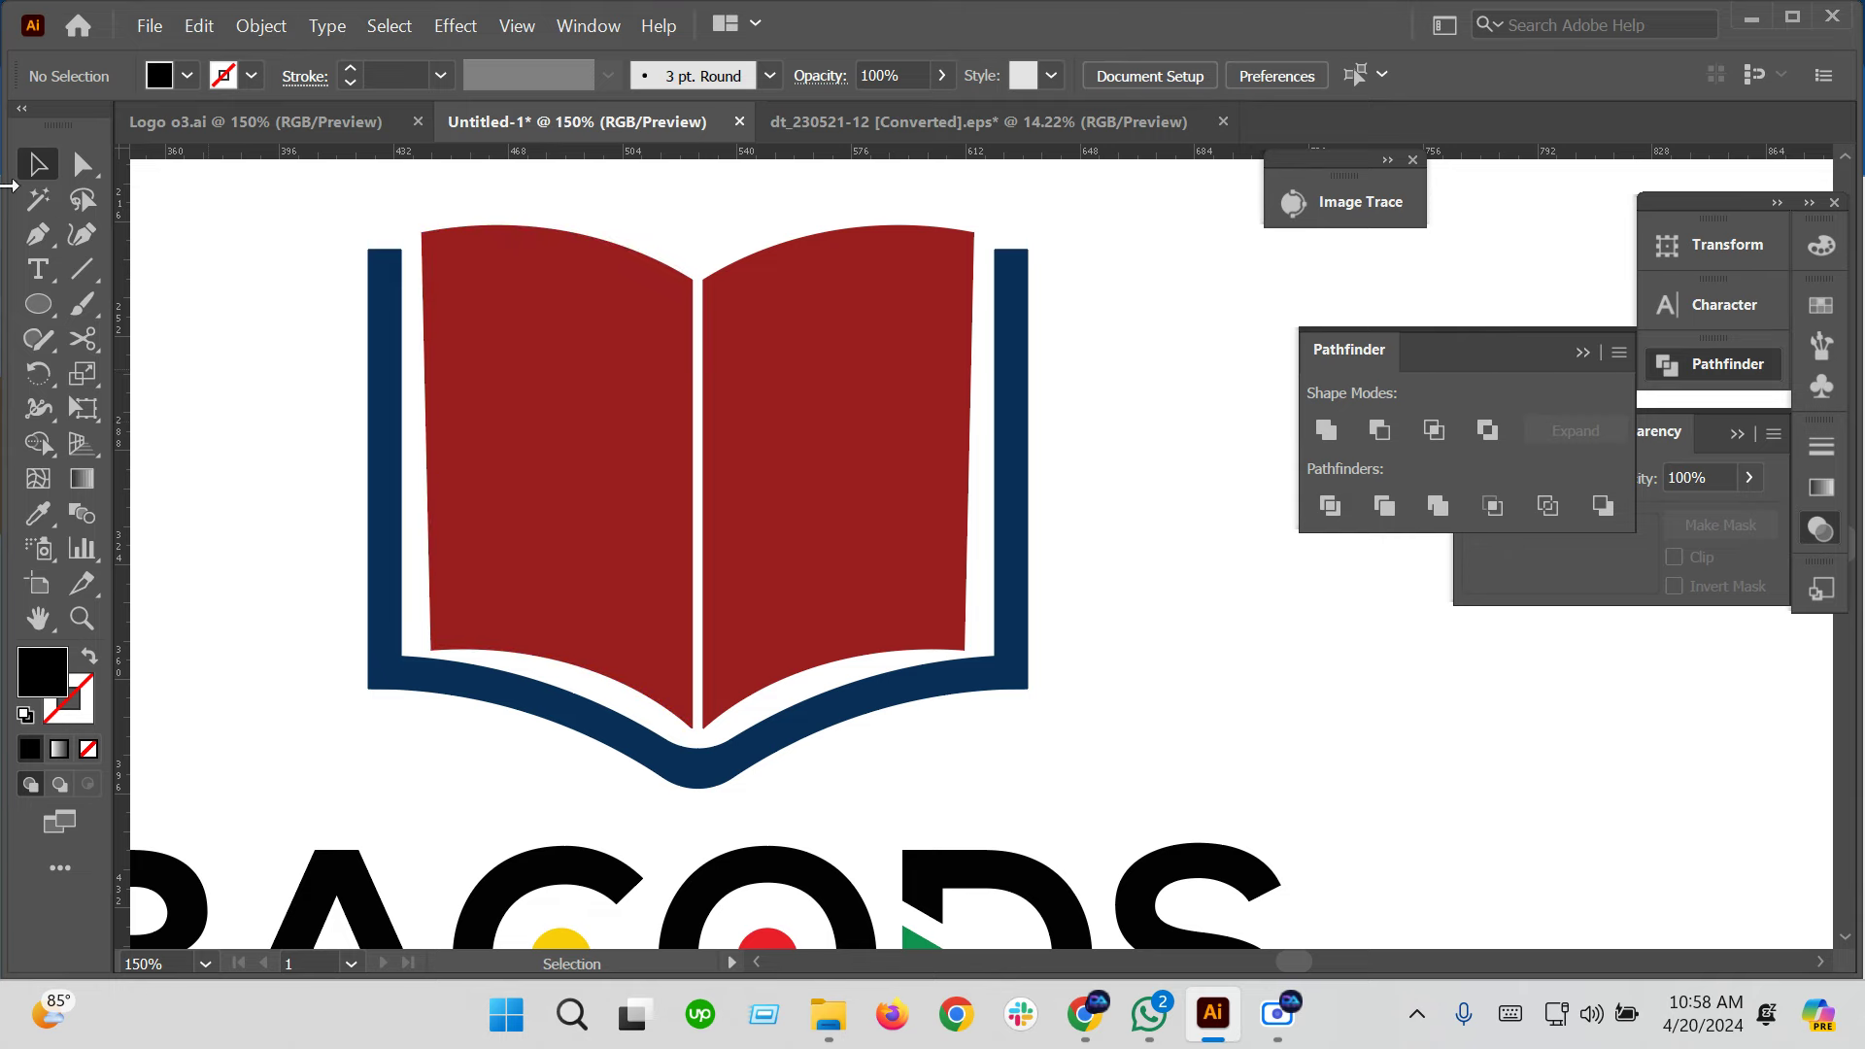
key(p)
scroll(746, 313, up, 1)
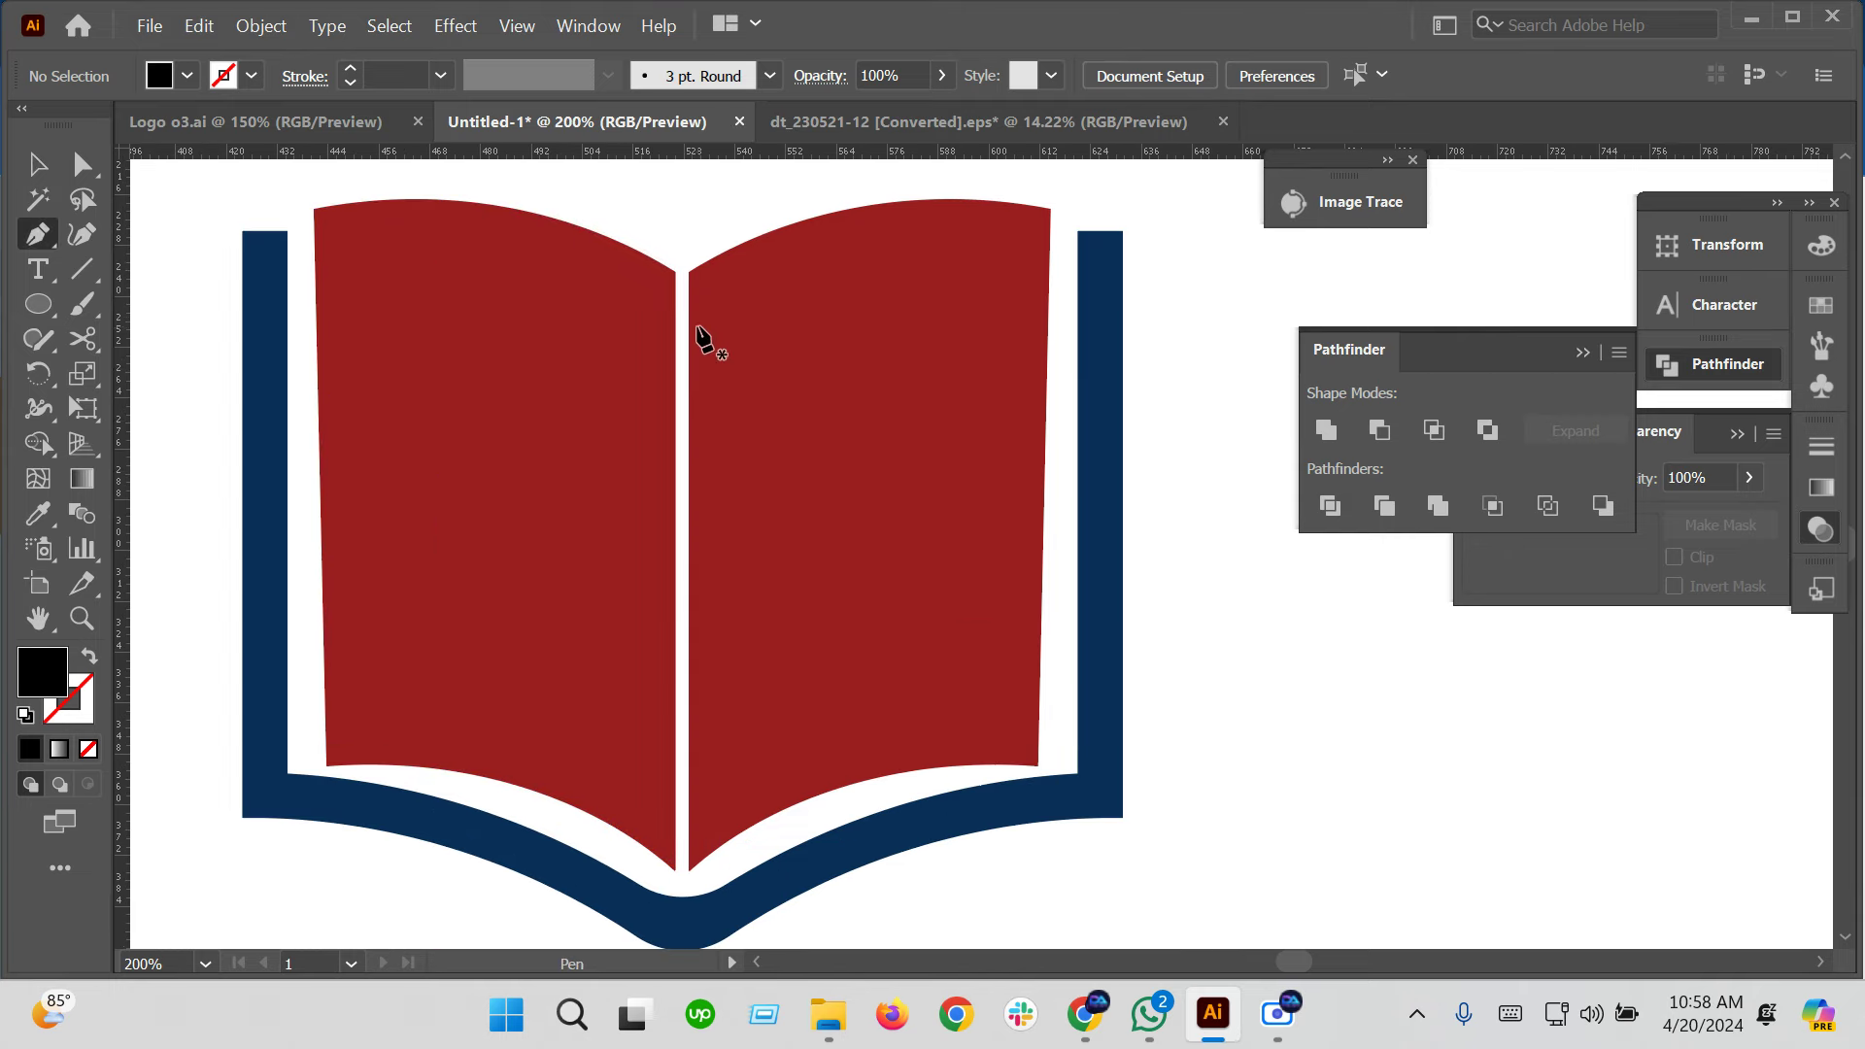
click(688, 314)
drag(1049, 252, 1070, 282)
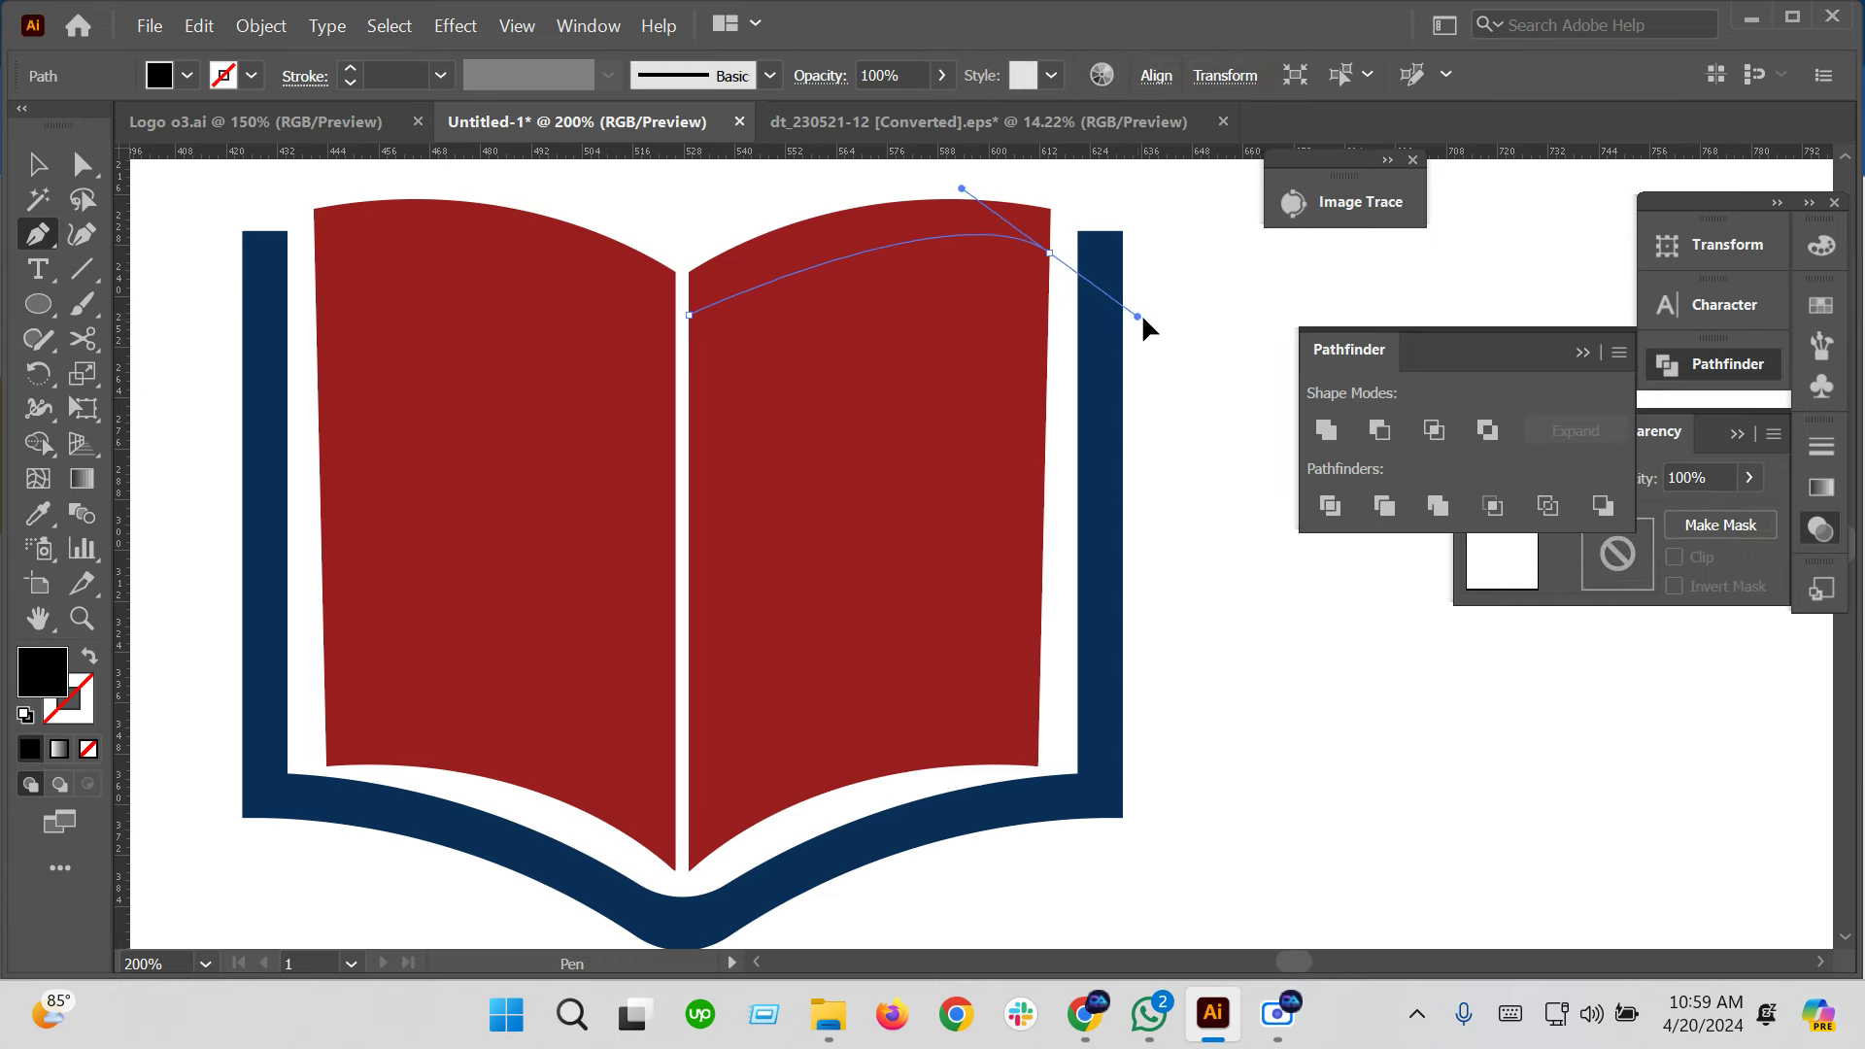
drag(1074, 292, 1199, 311)
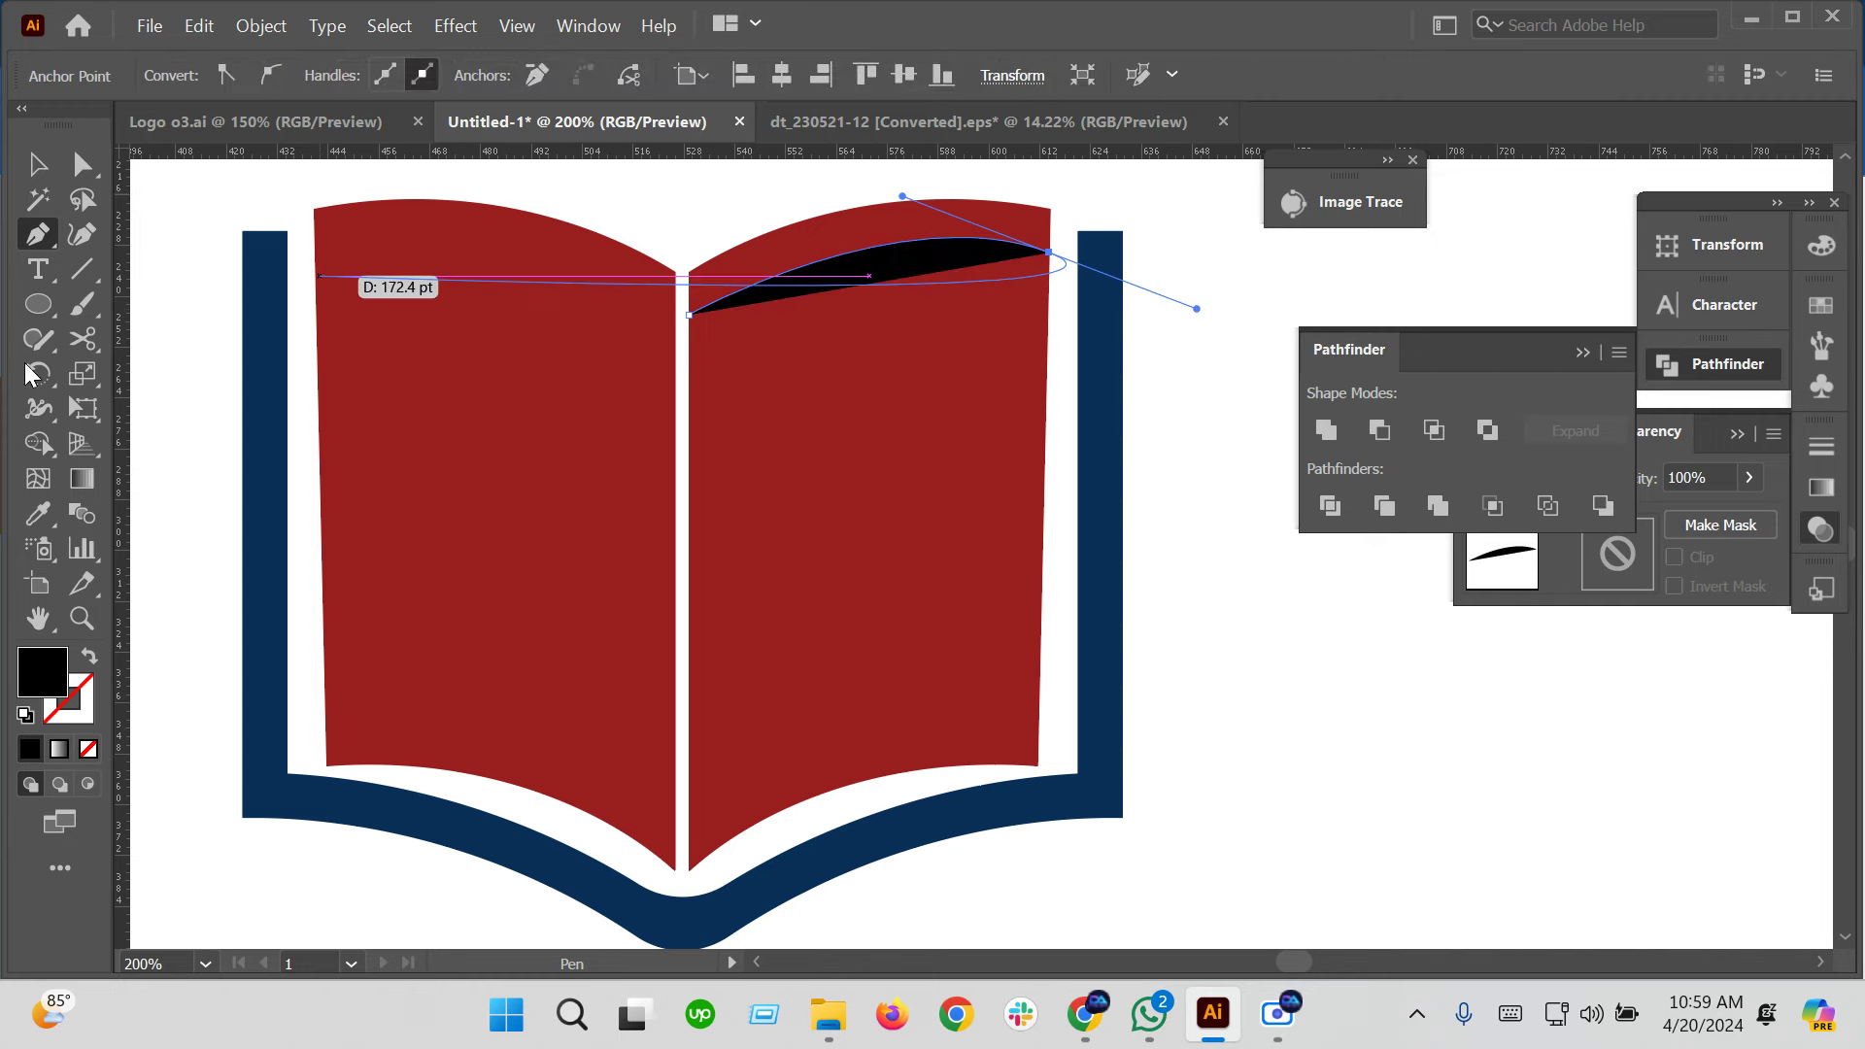
Make the curve a 3-pt black stroke and repeat evenly spaced copies down the page
click(89, 658)
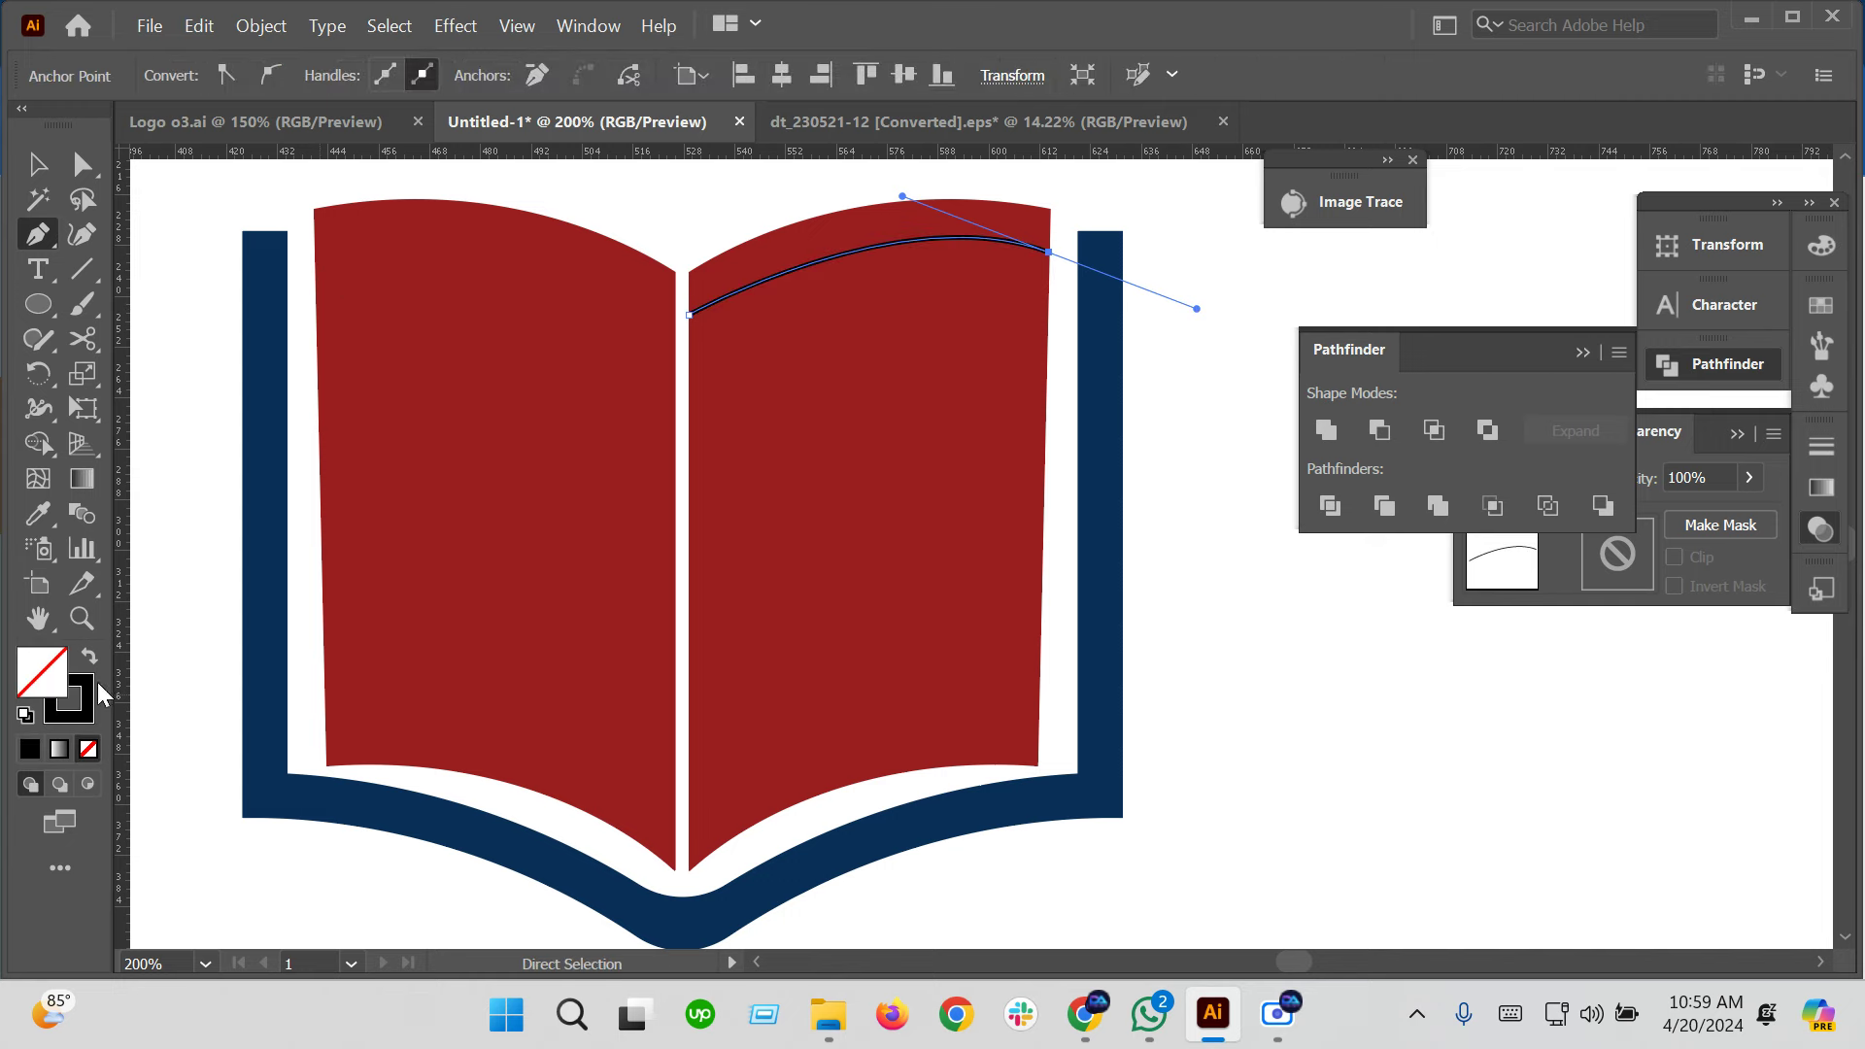
click(36, 165)
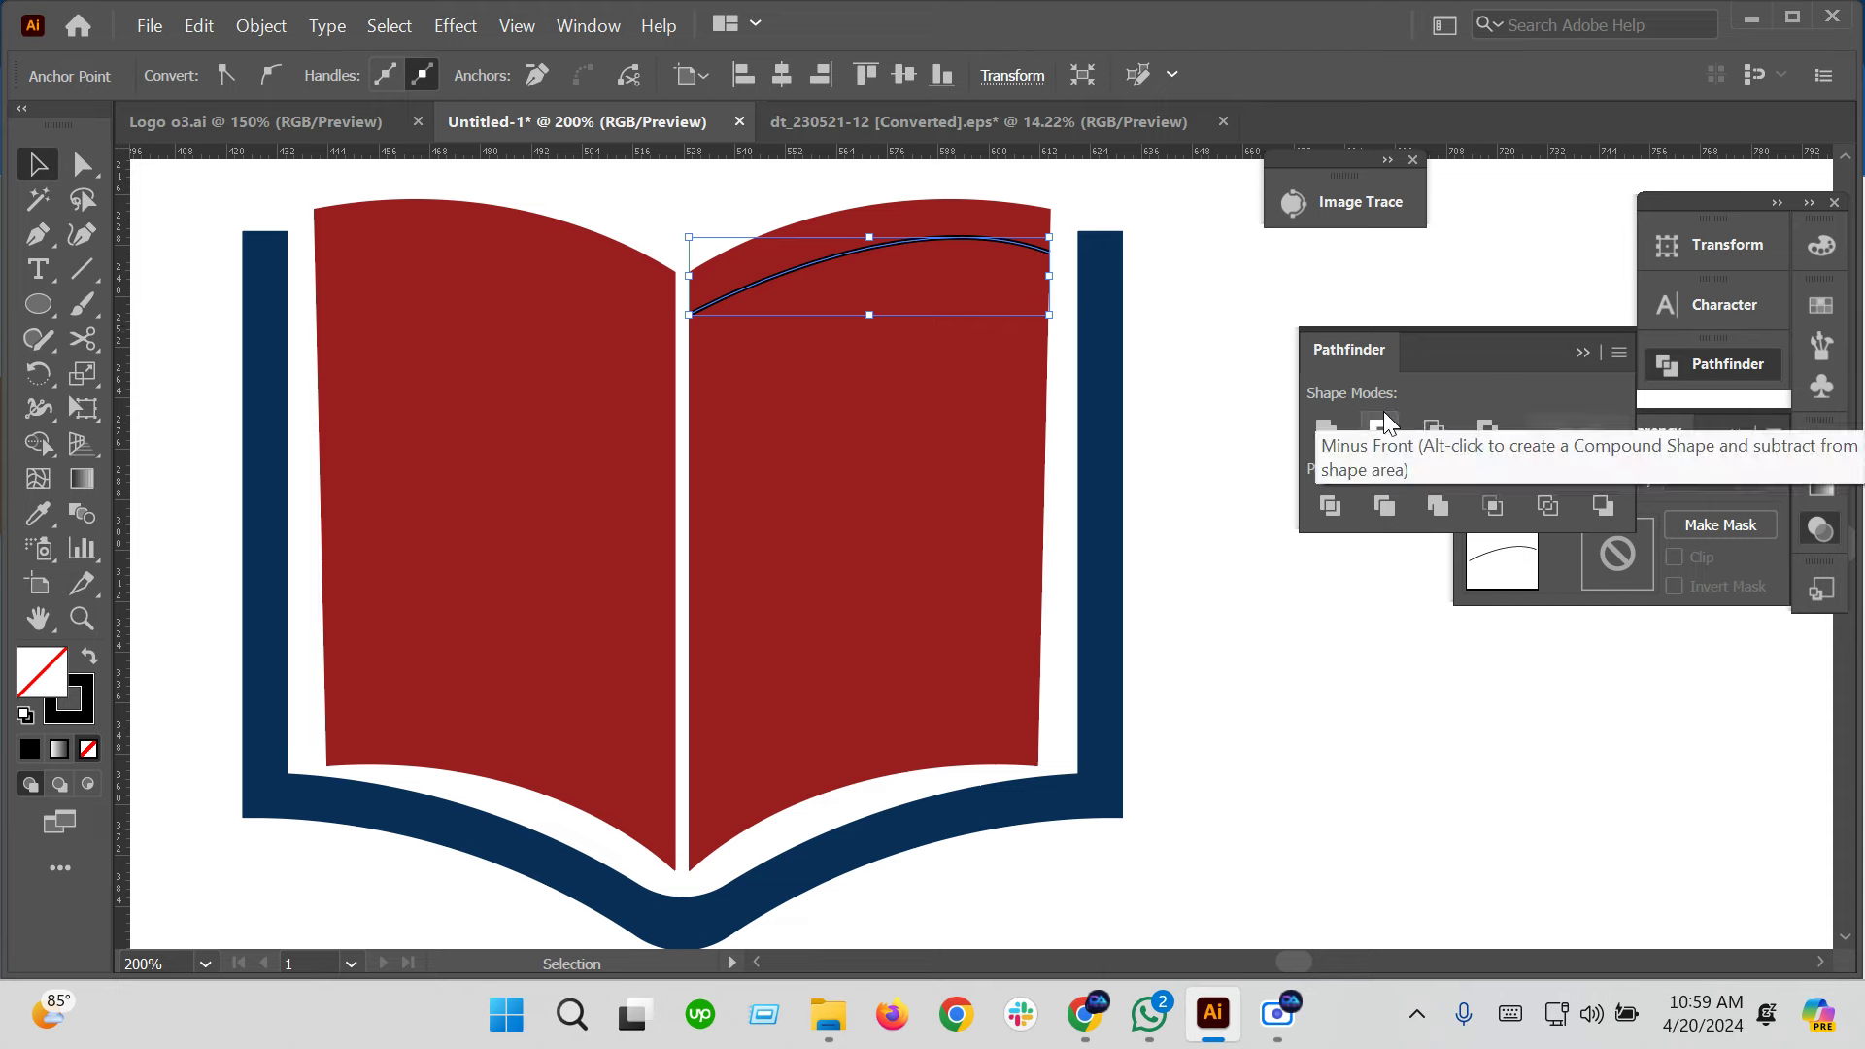
click(1186, 371)
click(931, 247)
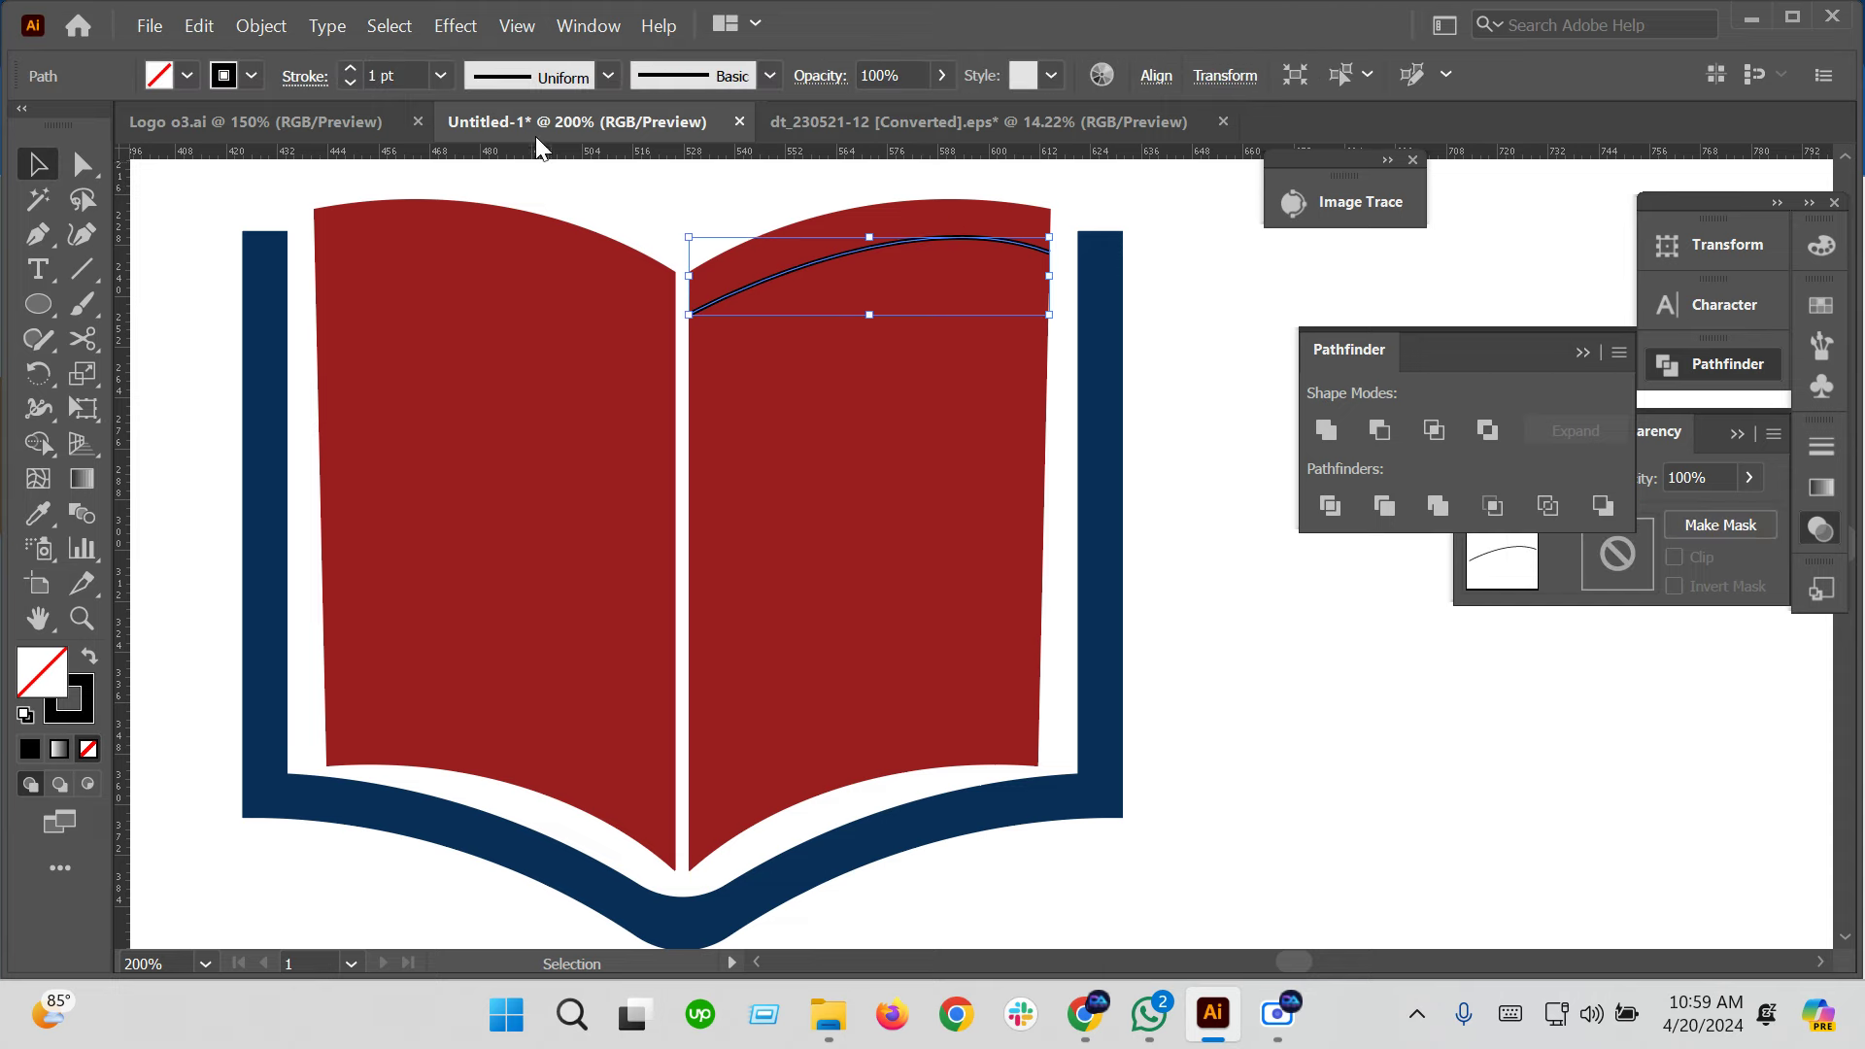
scroll(381, 73, up, 2)
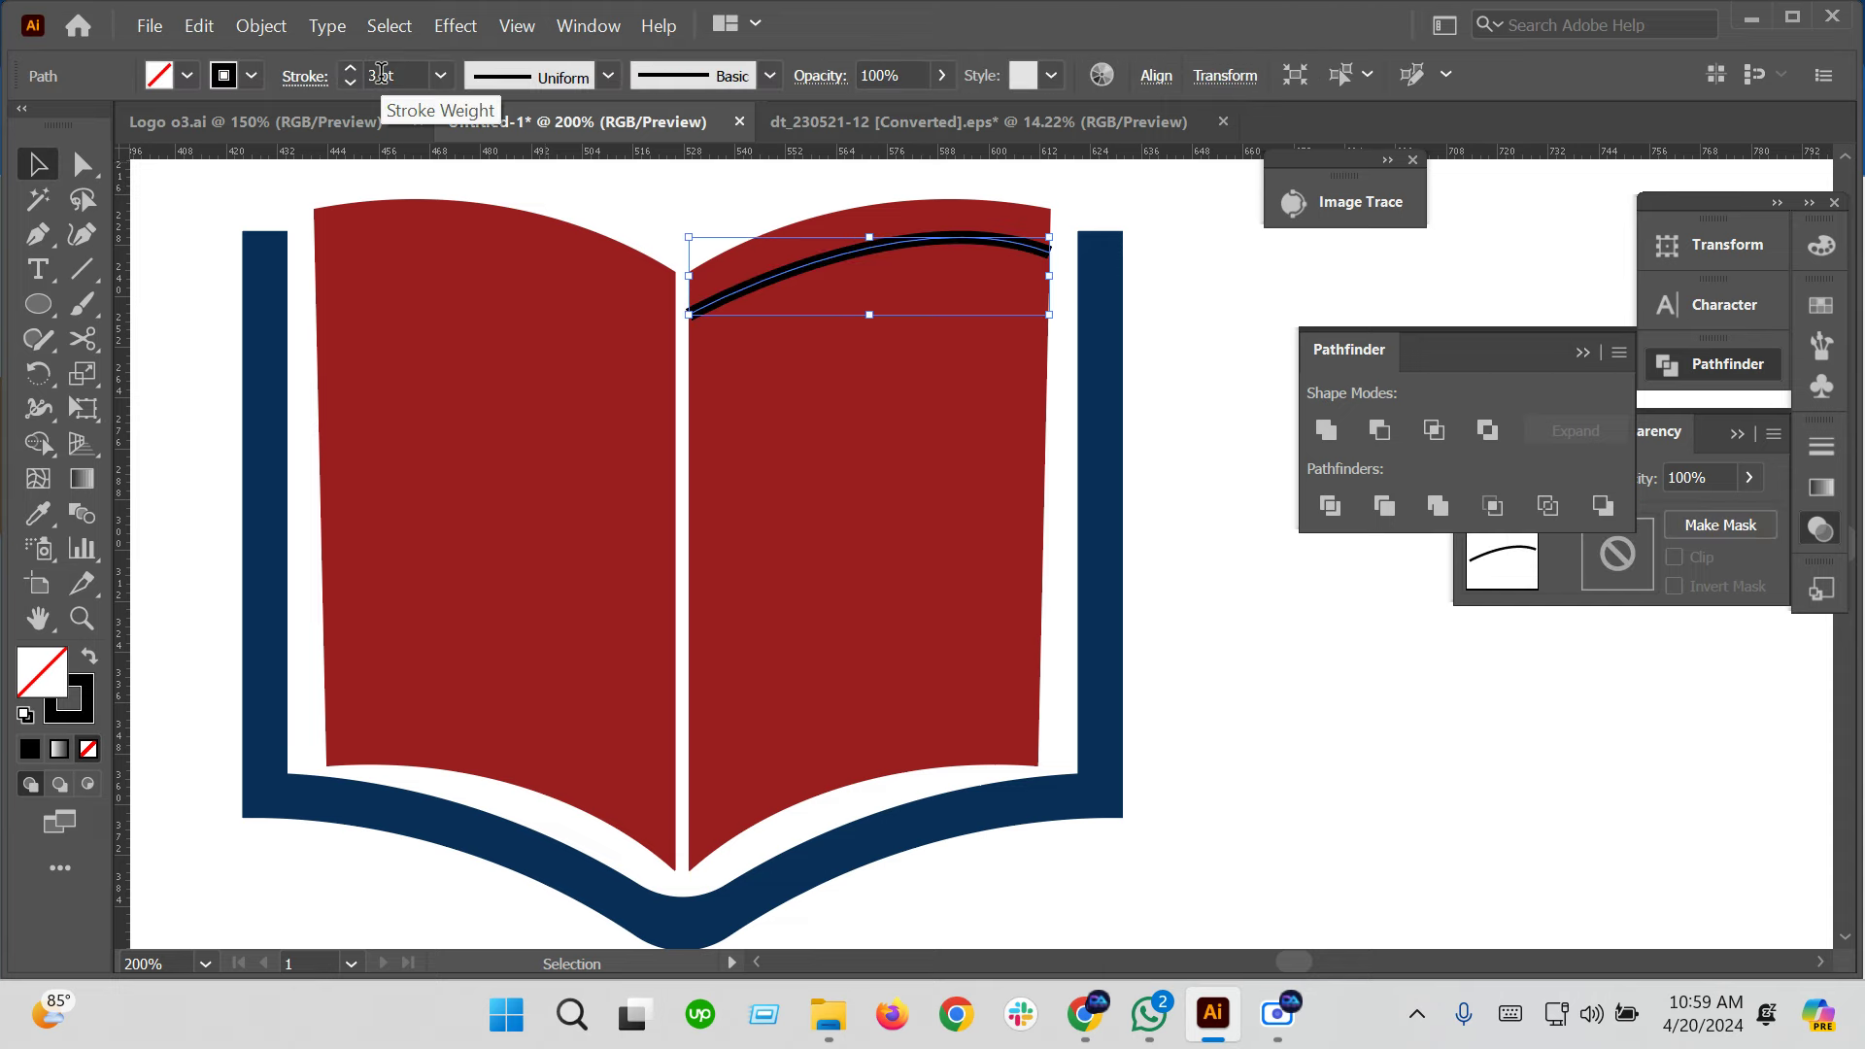
click(1232, 466)
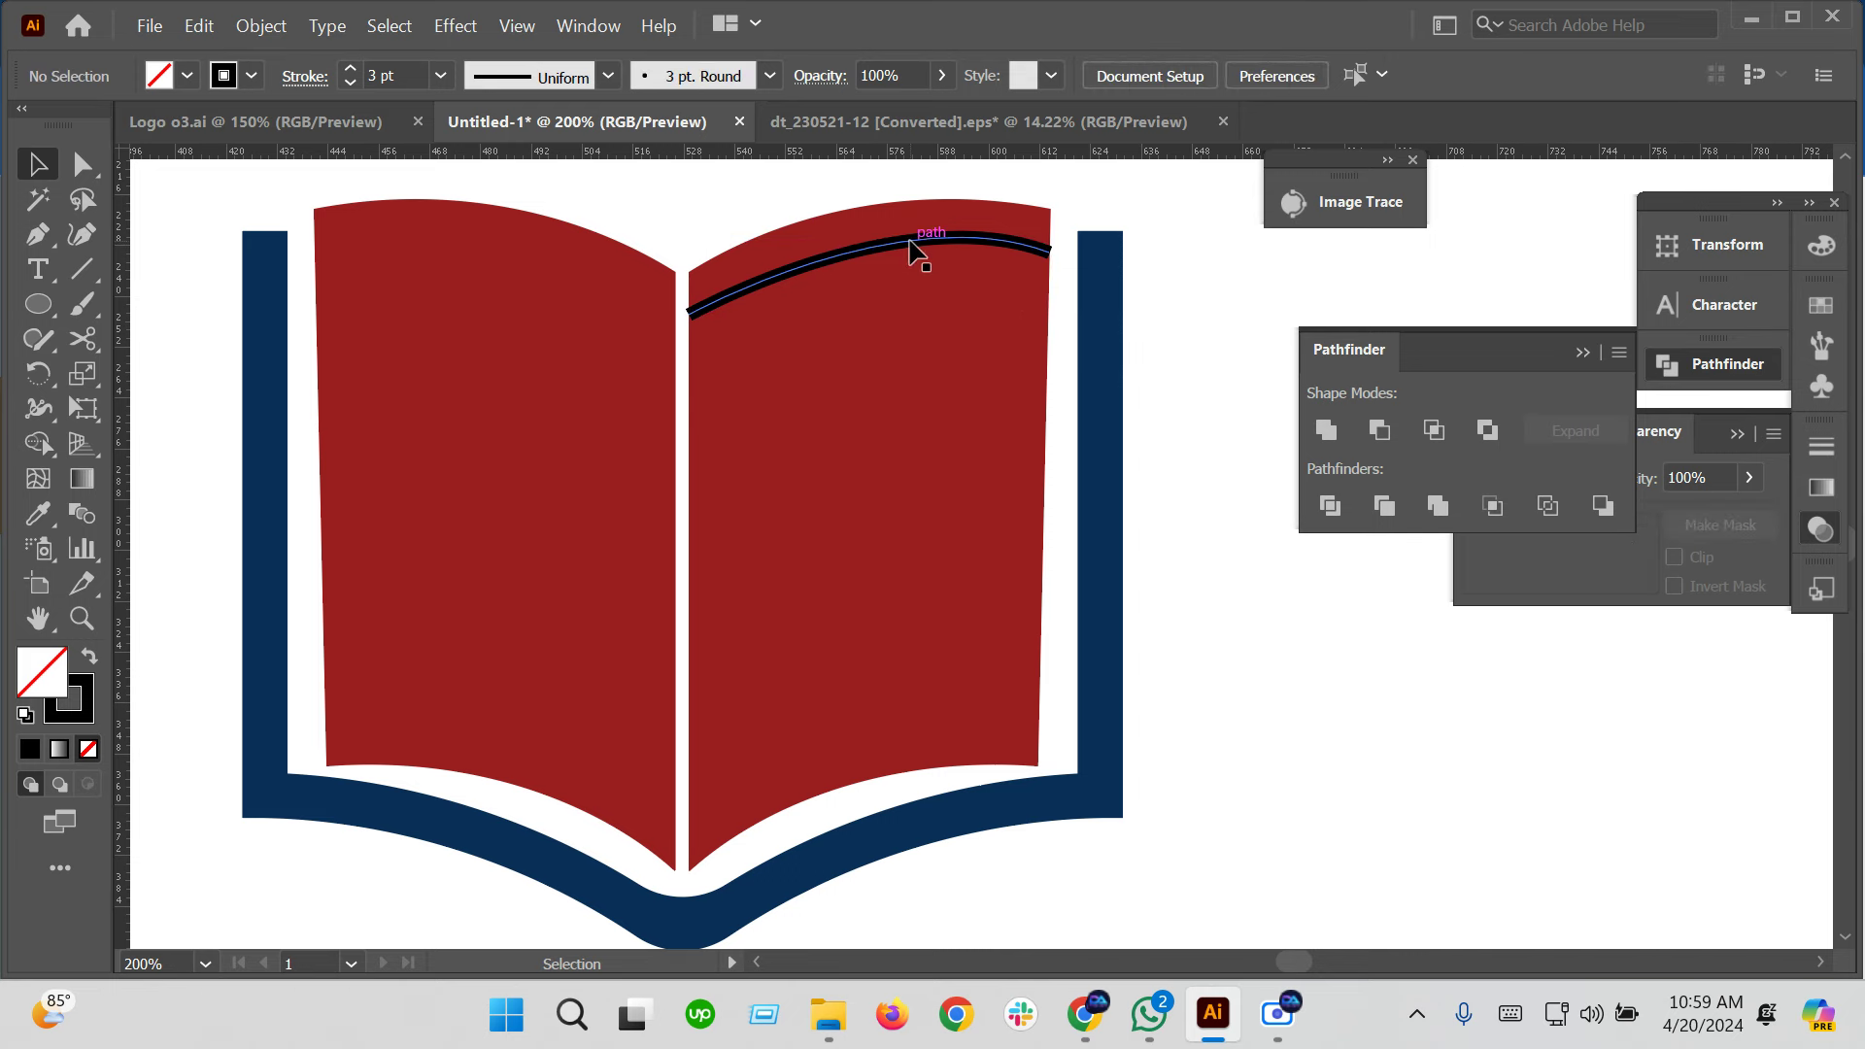
drag(914, 250, 913, 321)
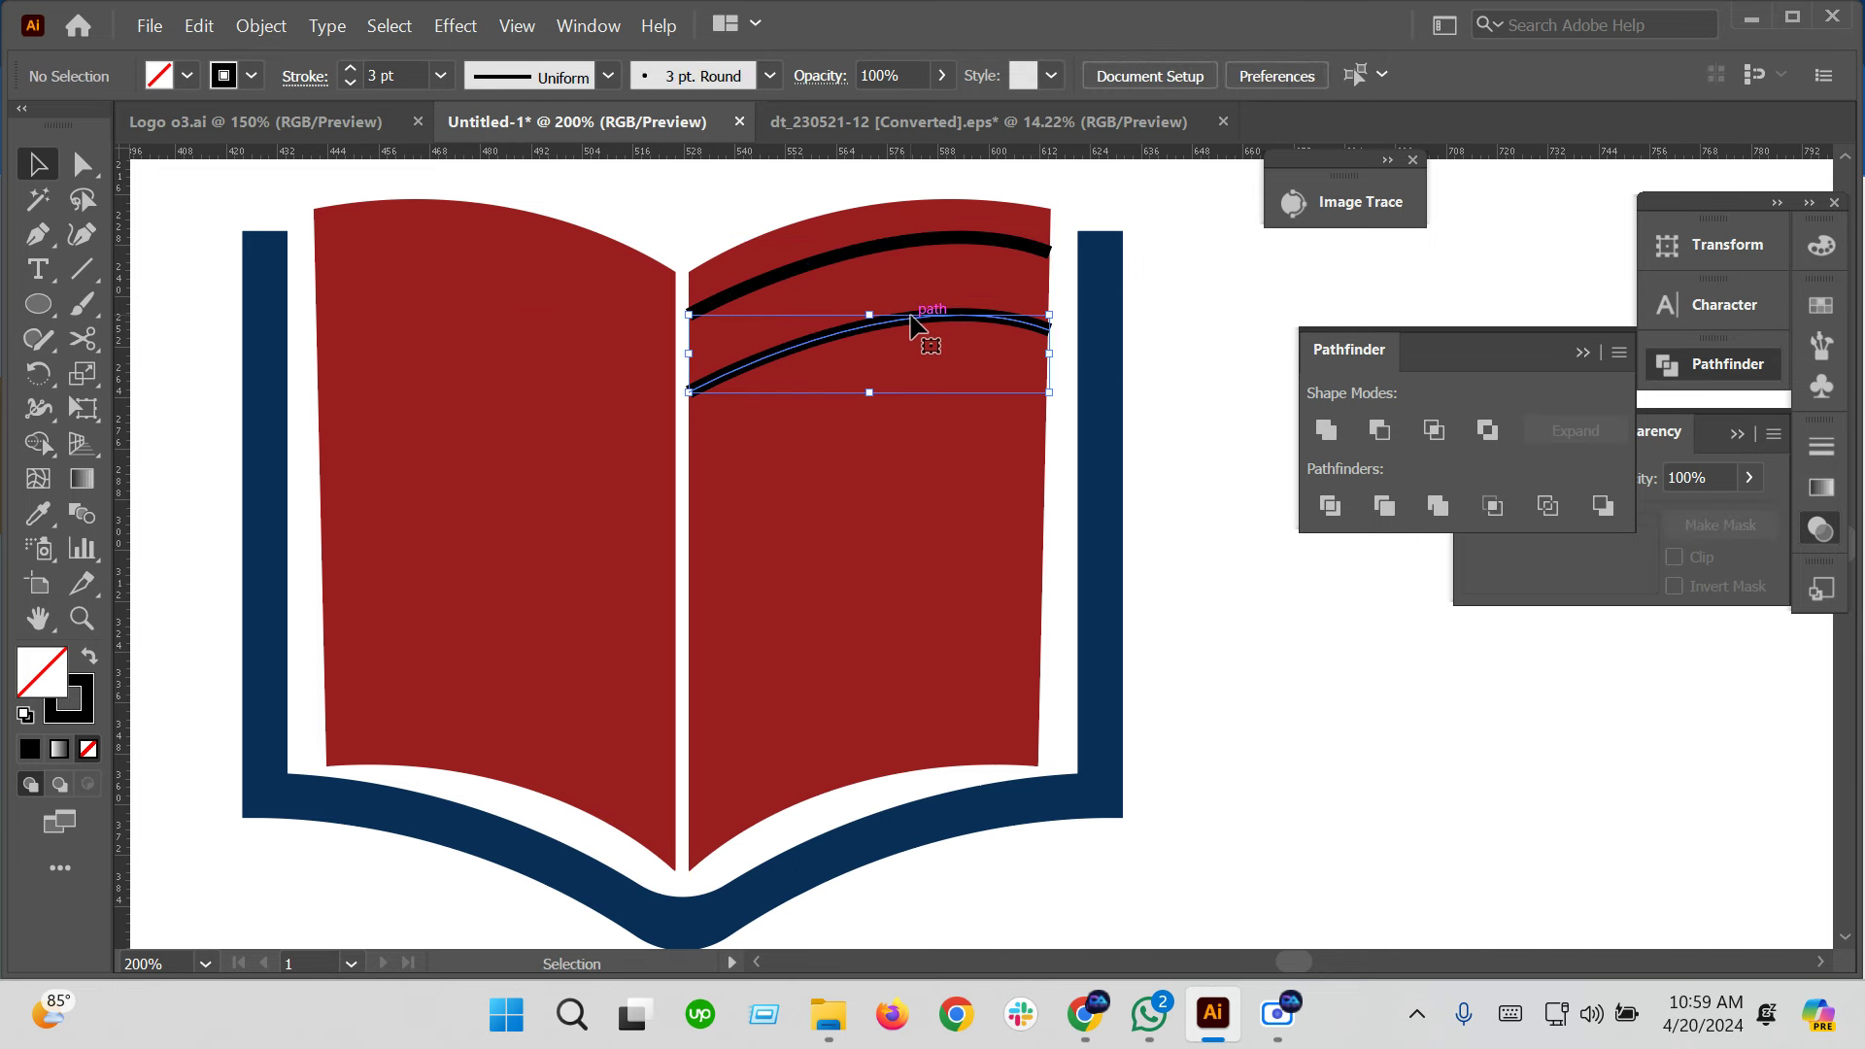
key(ctrl+d)
key(ctrl+d)
key(ctrl+d)
key(ctrl+d)
key(ctrl+d)
key(ctrl+d)
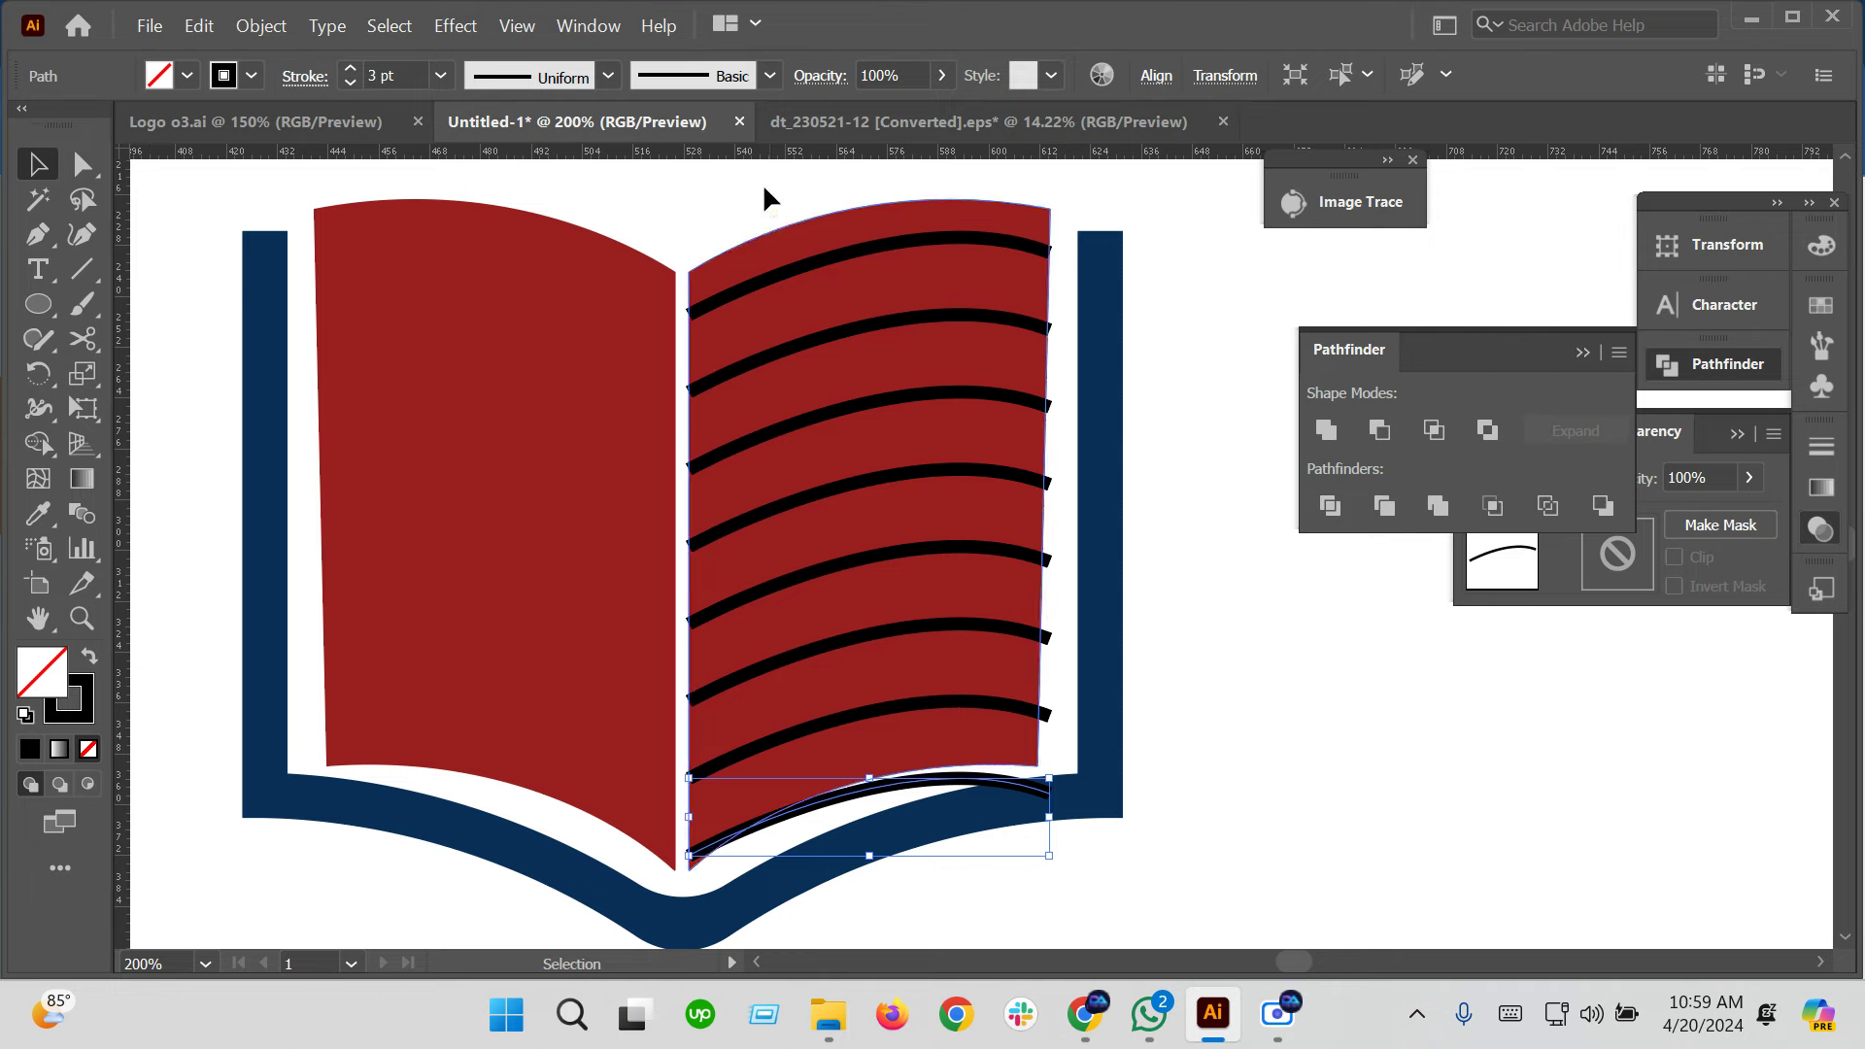
Select the seven curves on the book's right page, leaving the book itself unselected
click(854, 257)
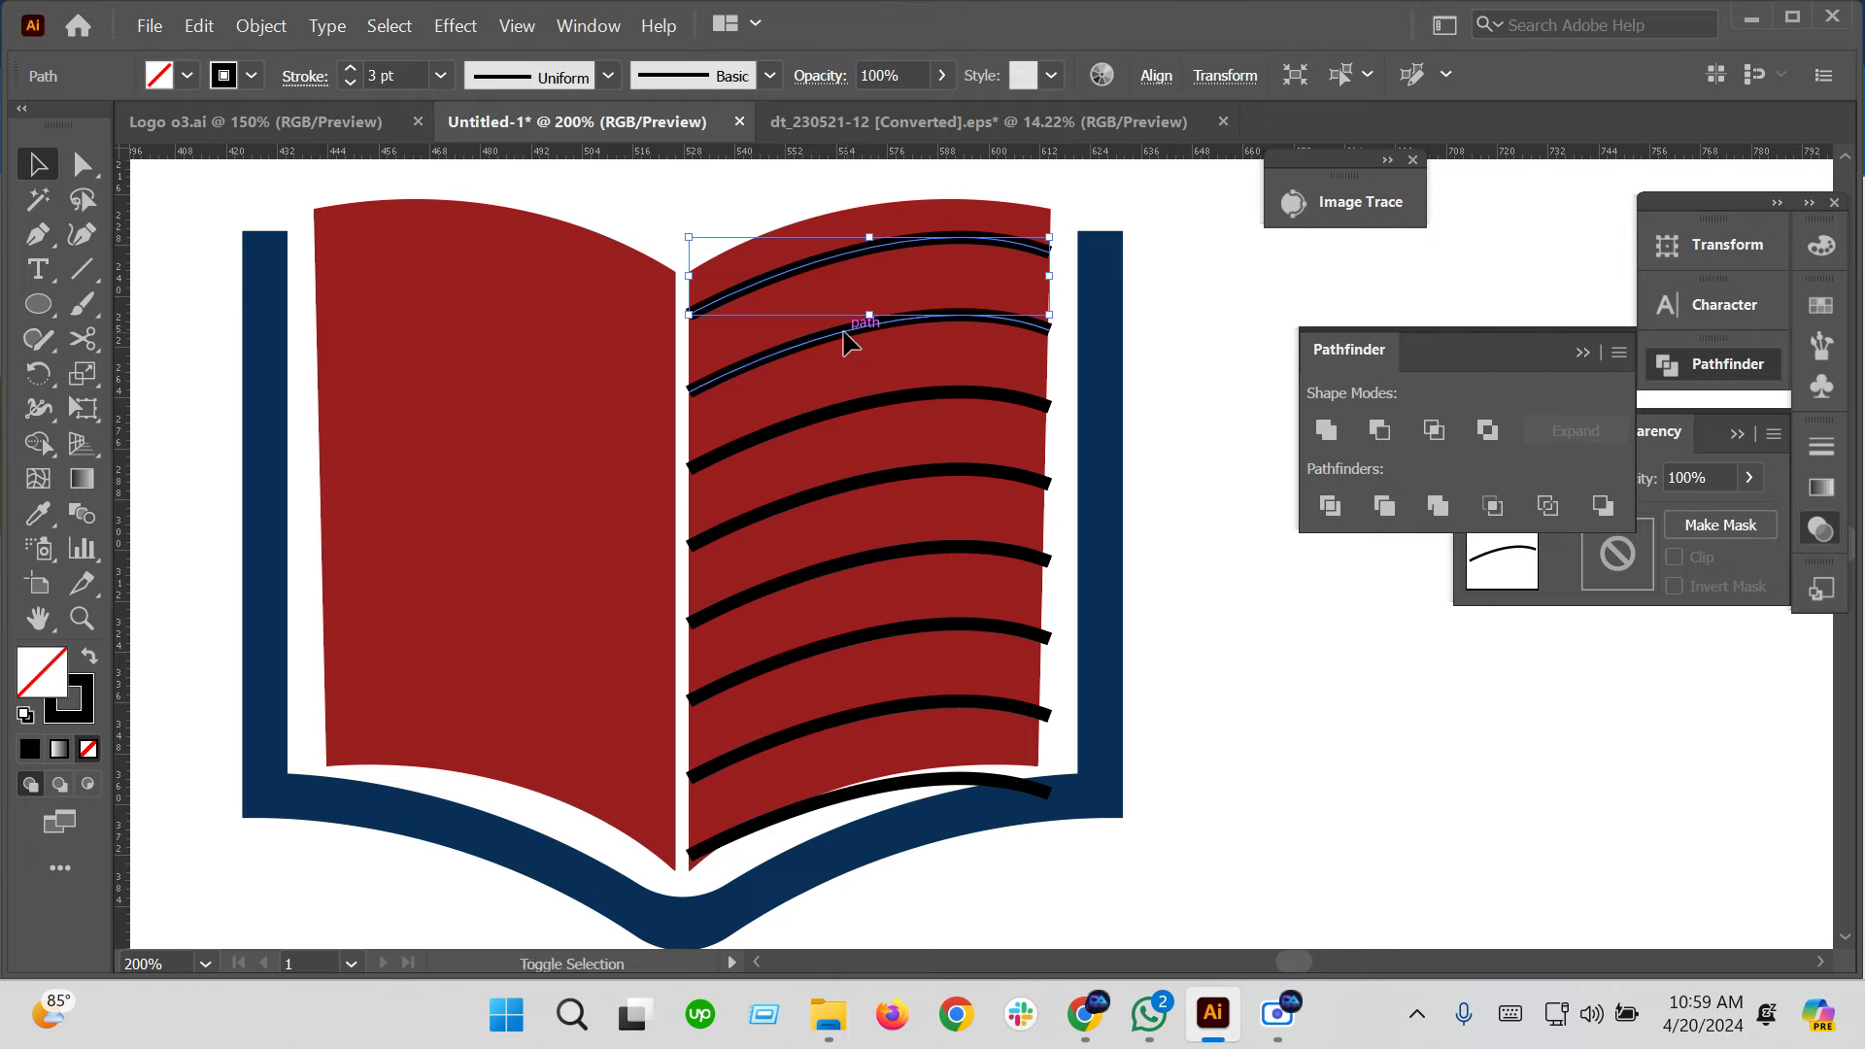
shift+click(847, 330)
shift+click(851, 406)
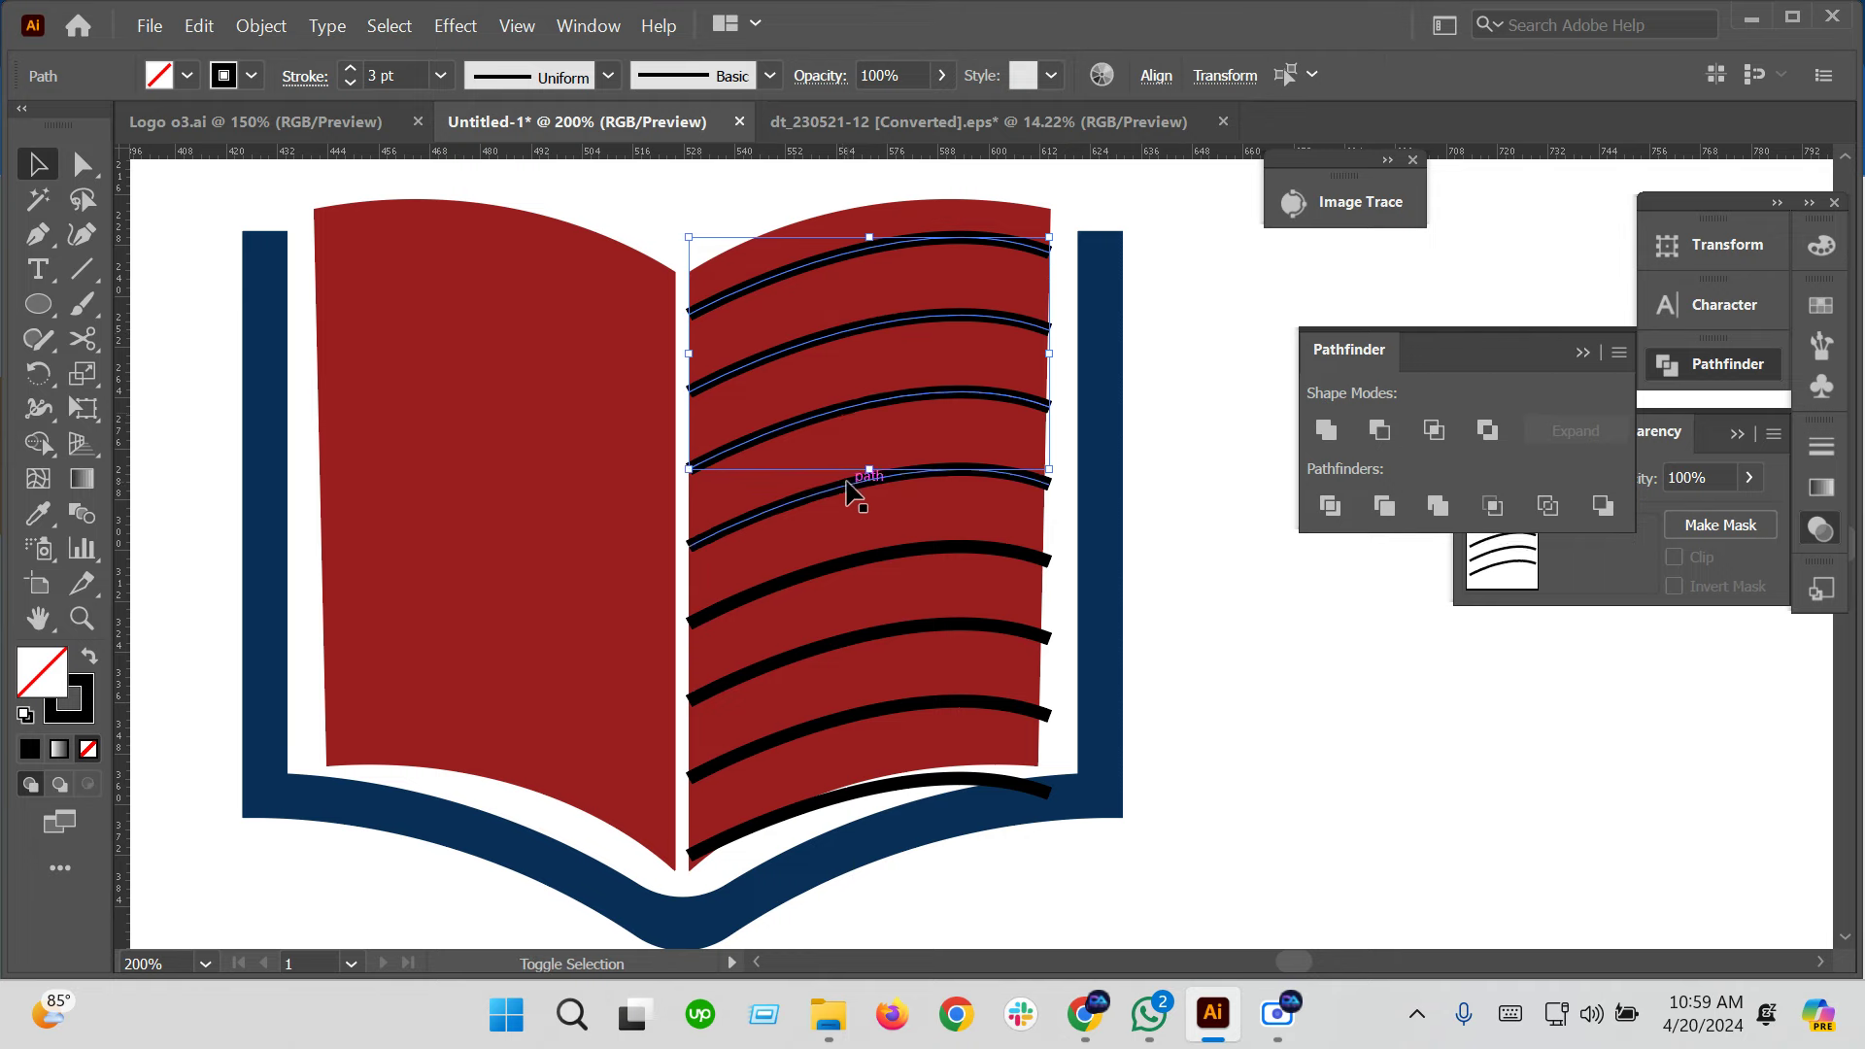
shift+click(855, 491)
shift+click(844, 571)
shift+click(843, 646)
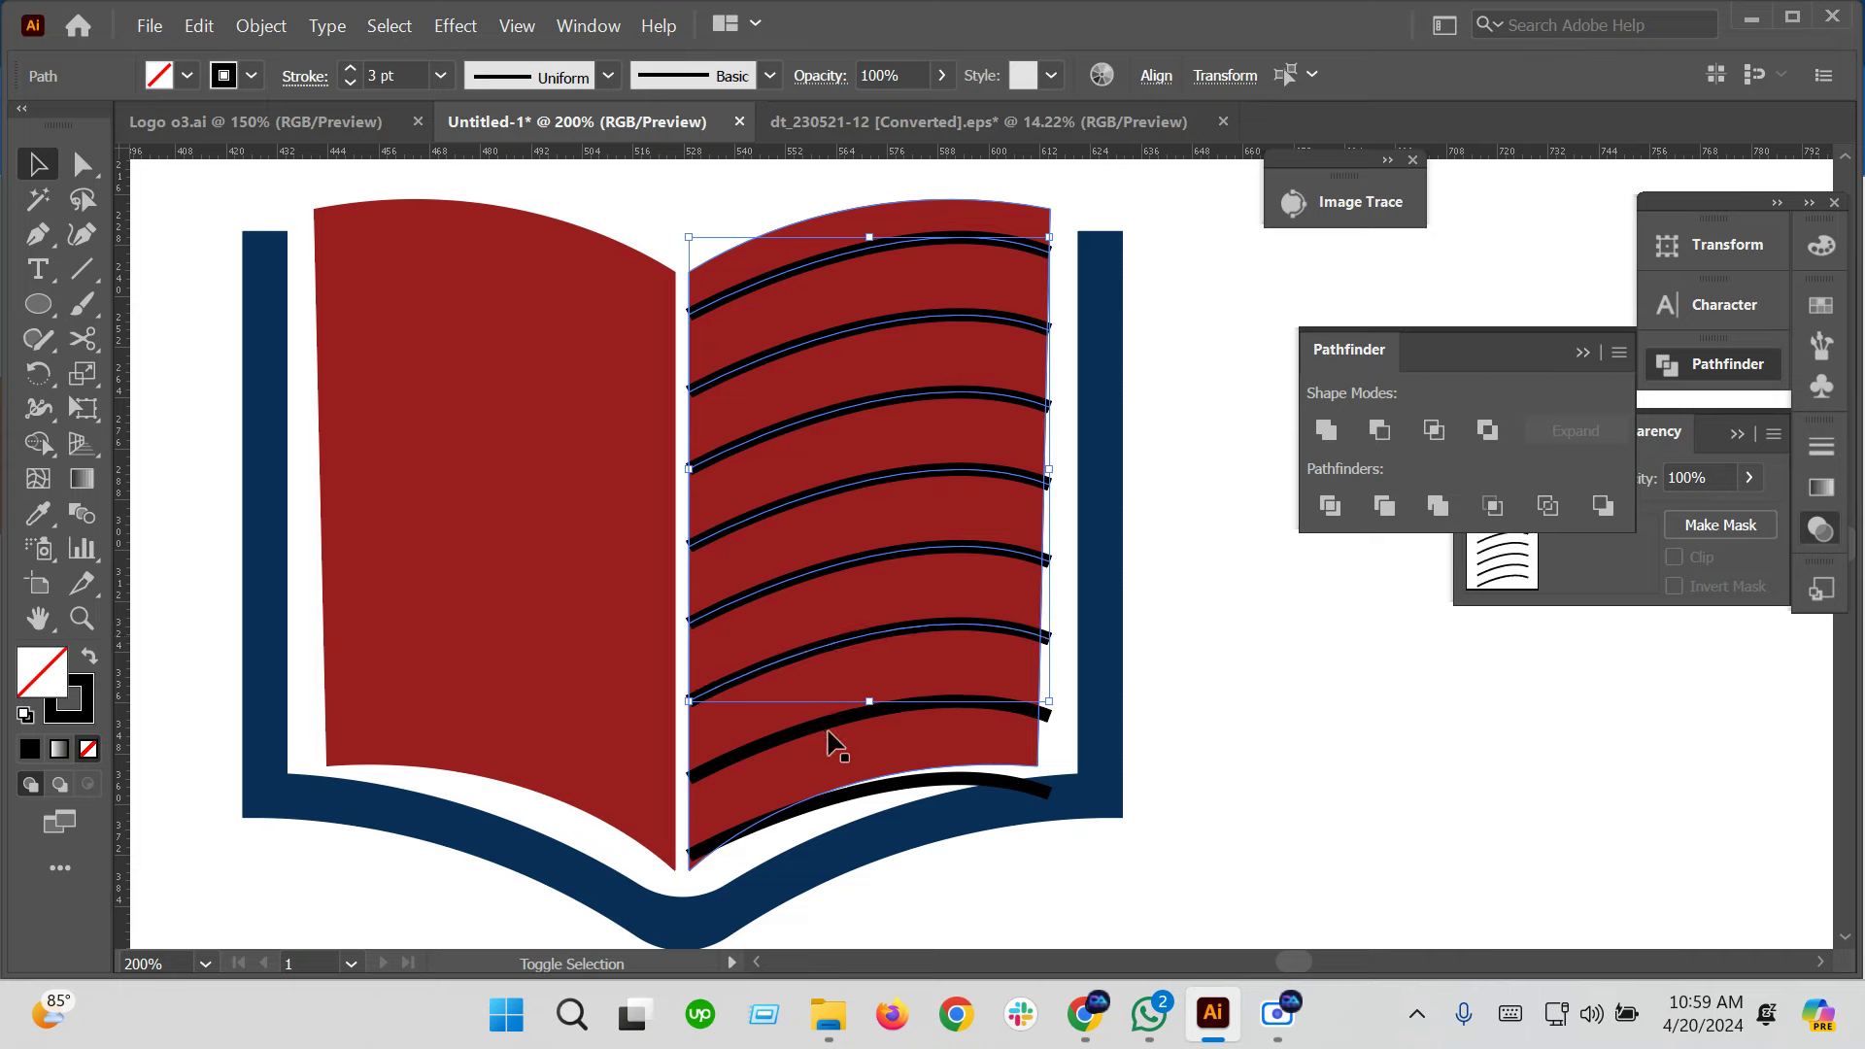
shift+click(829, 728)
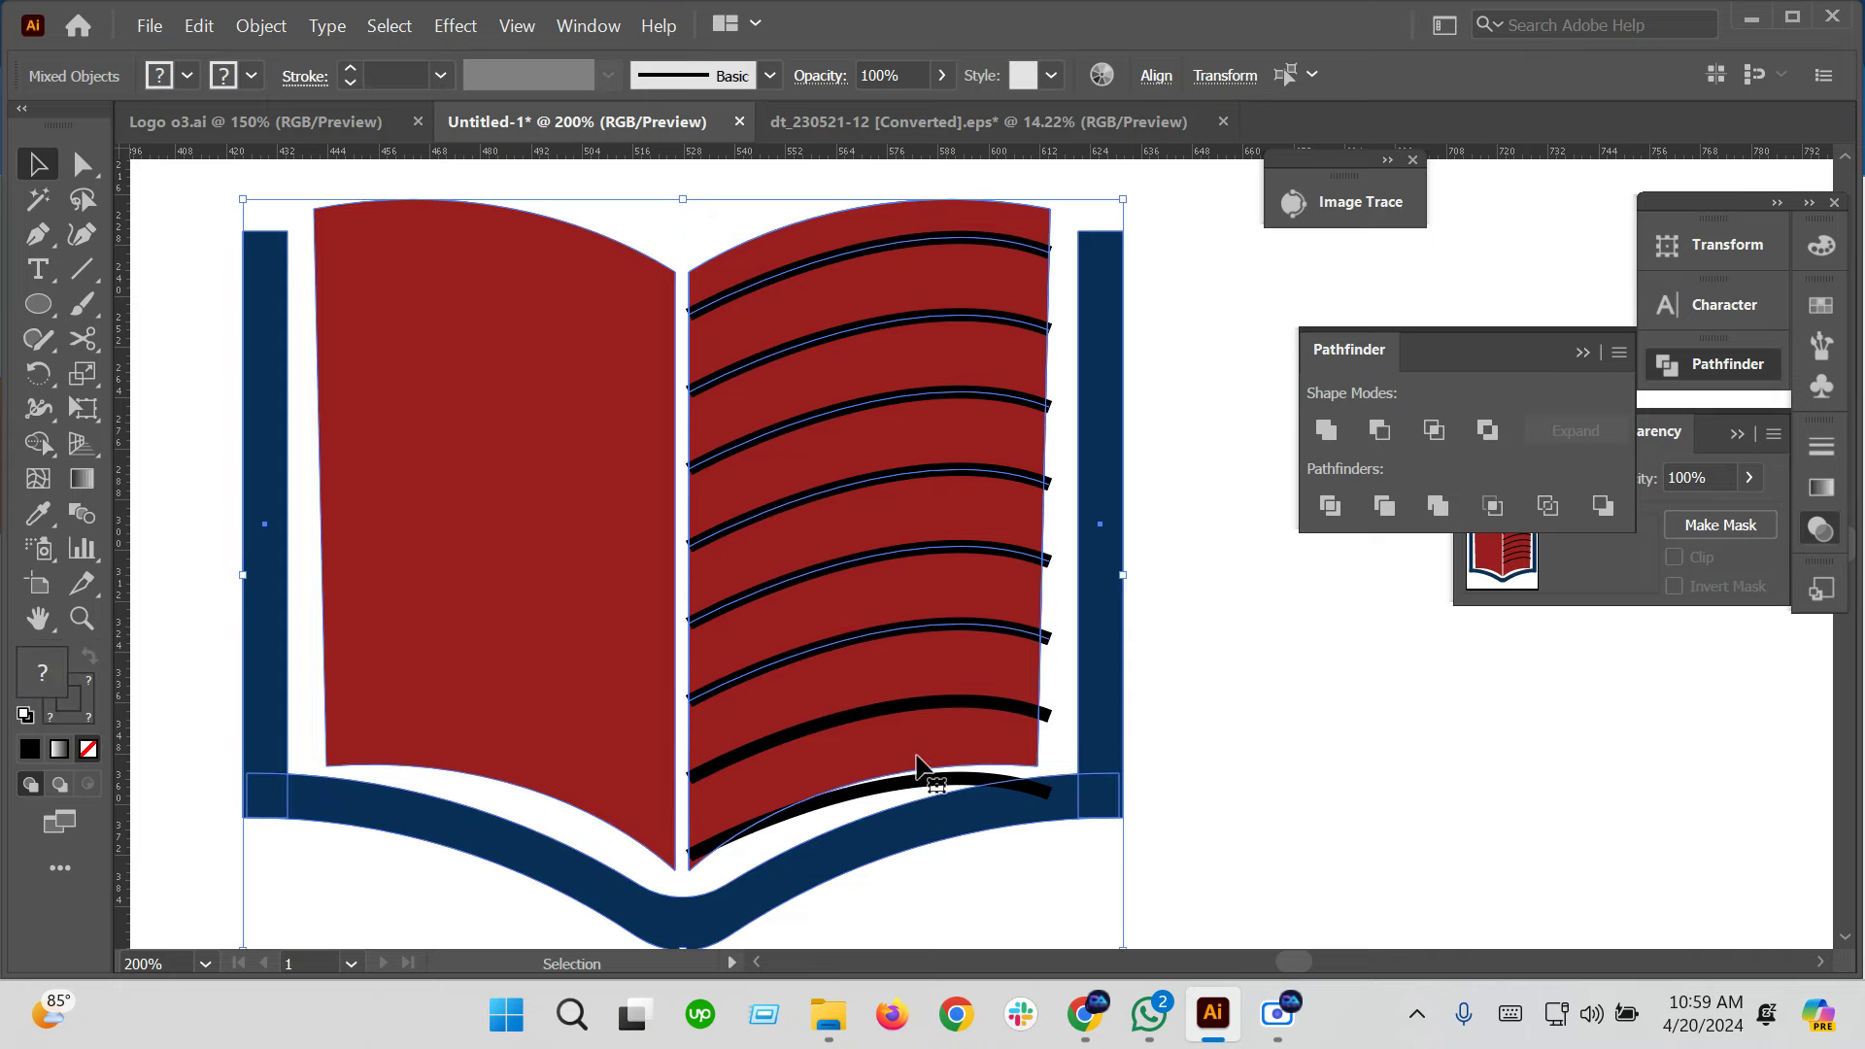
shift+click(865, 716)
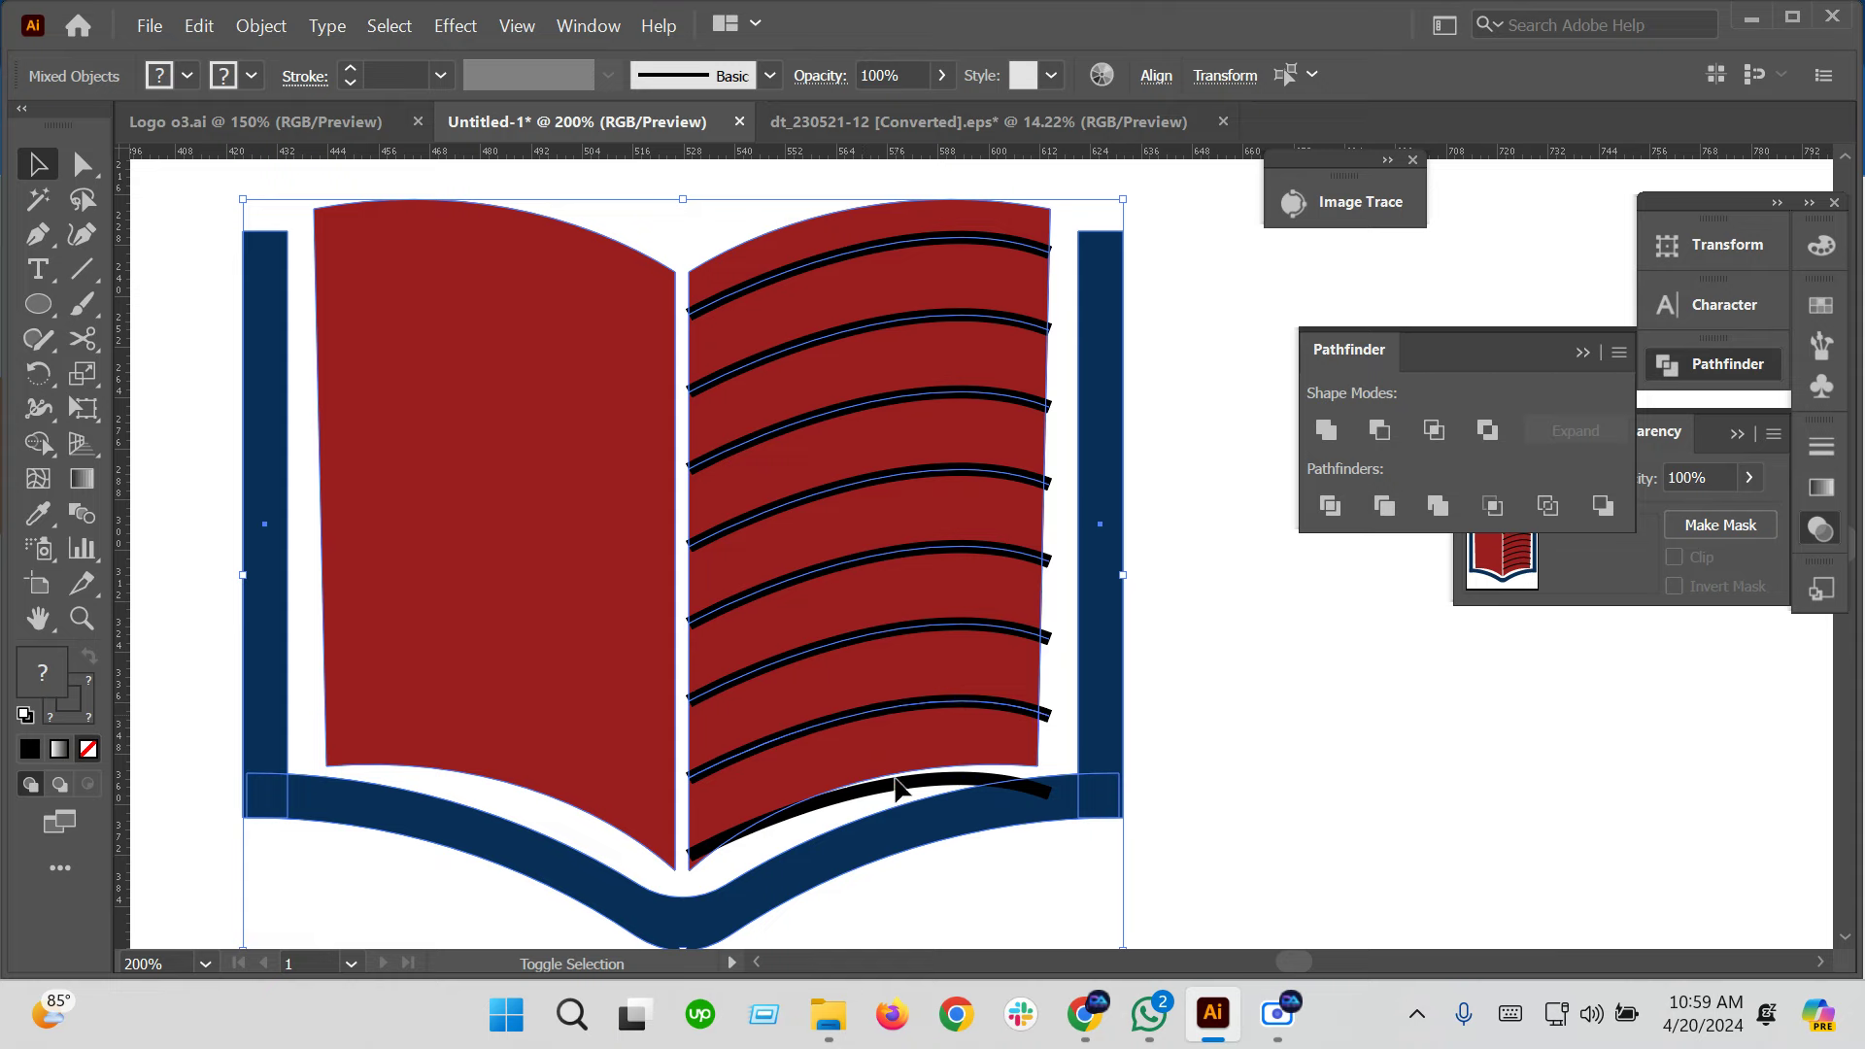
shift+click(967, 814)
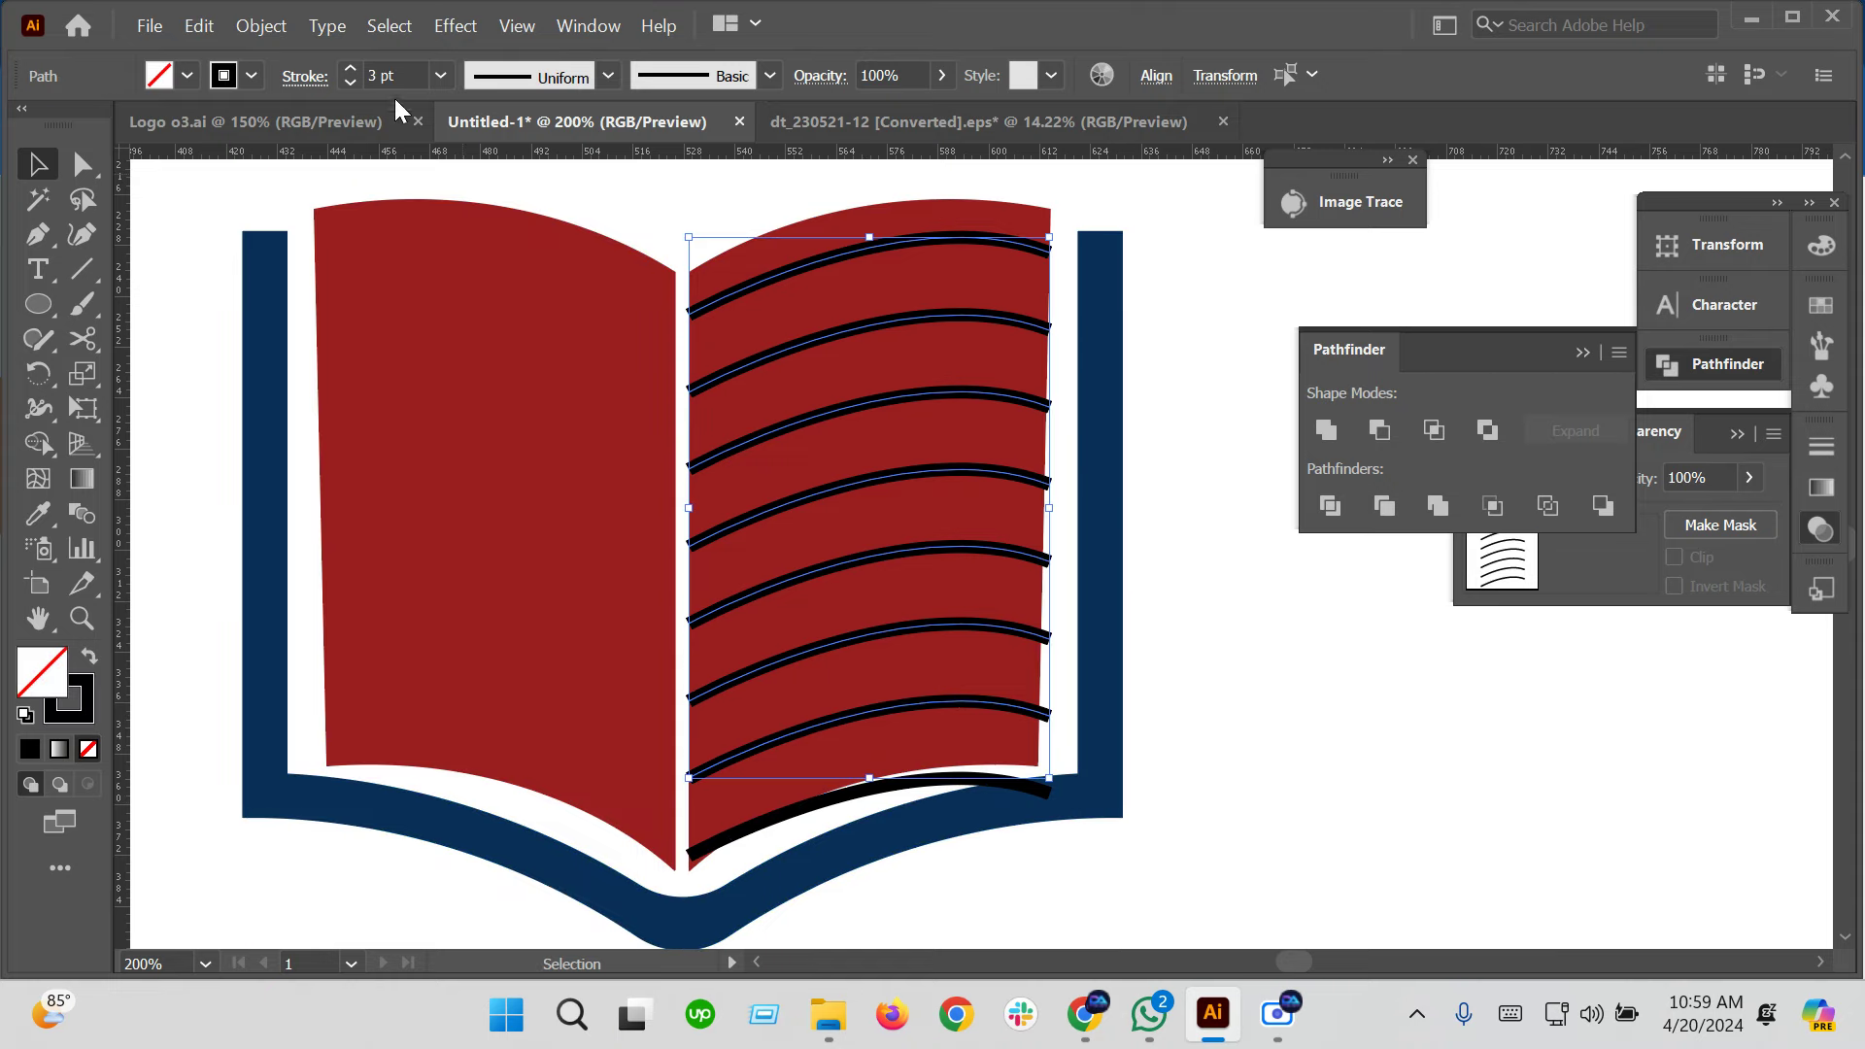
scroll(385, 70, down, 2)
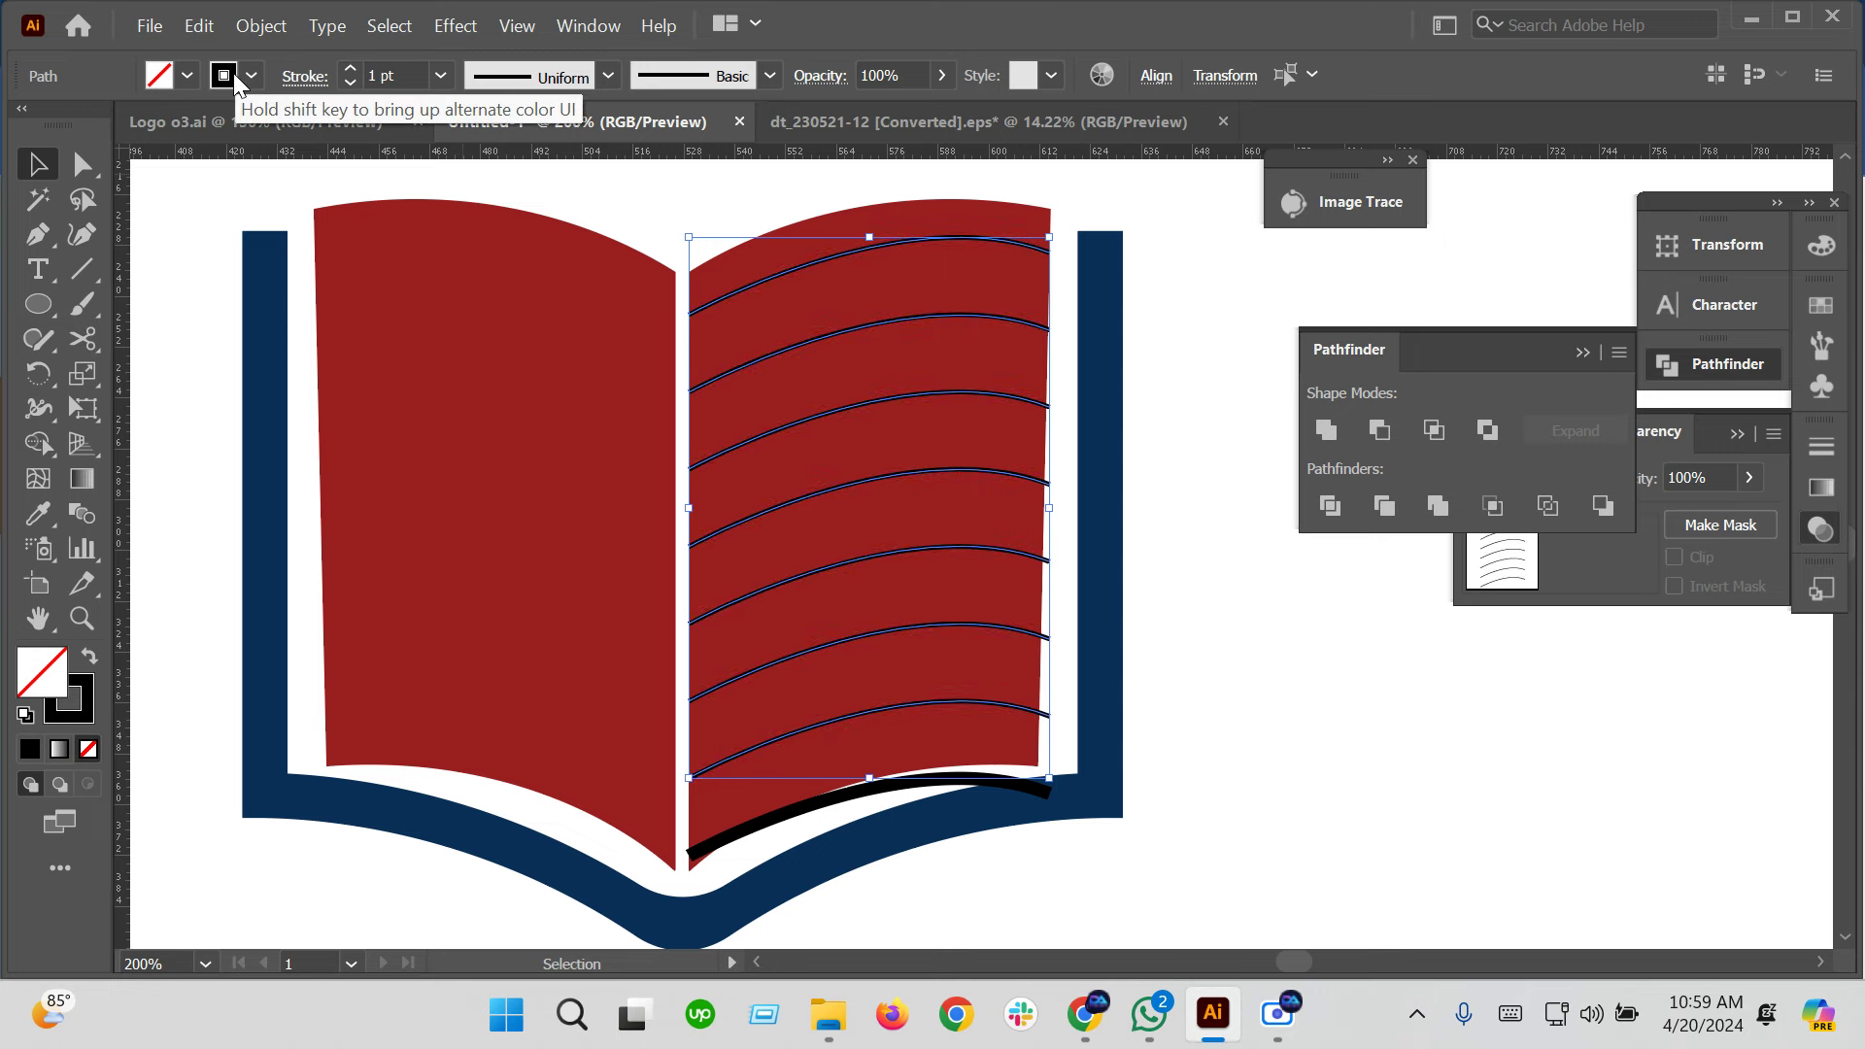
Give the selected curves a thin white stroke of 0.75 pt
click(251, 75)
click(60, 123)
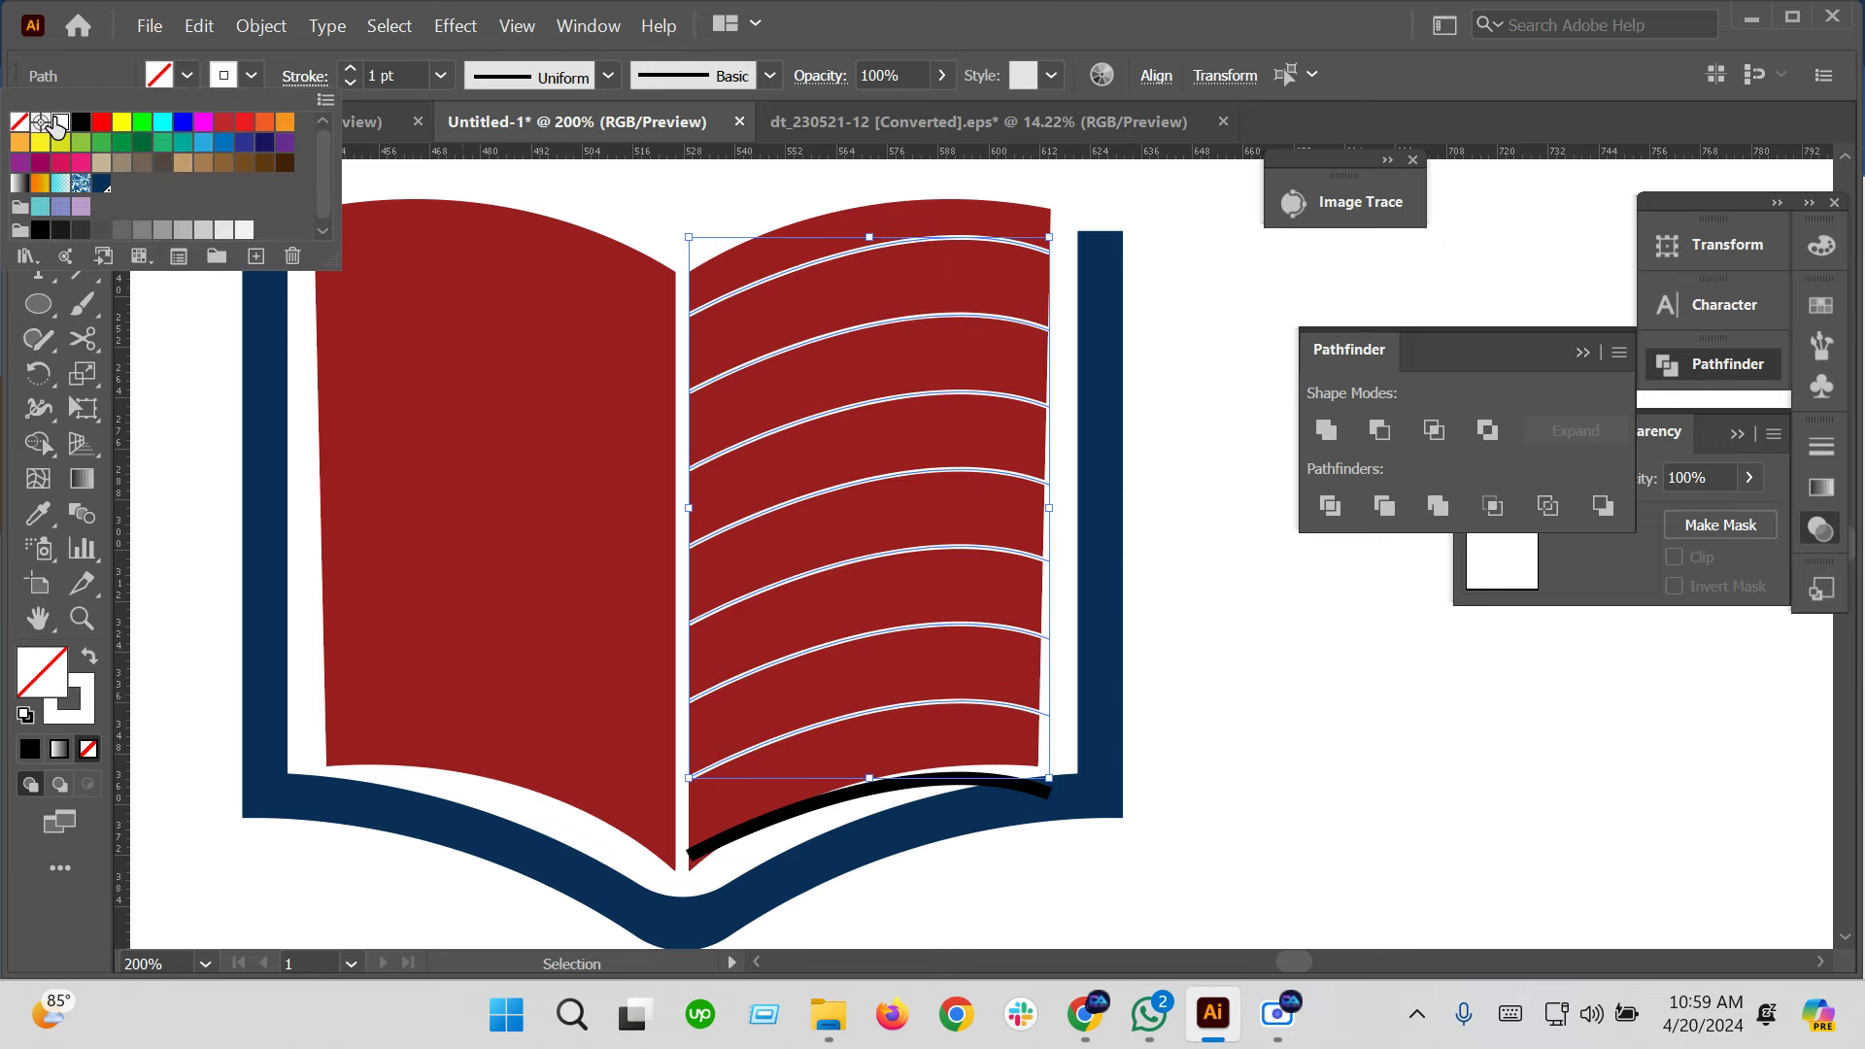
click(351, 82)
click(1411, 756)
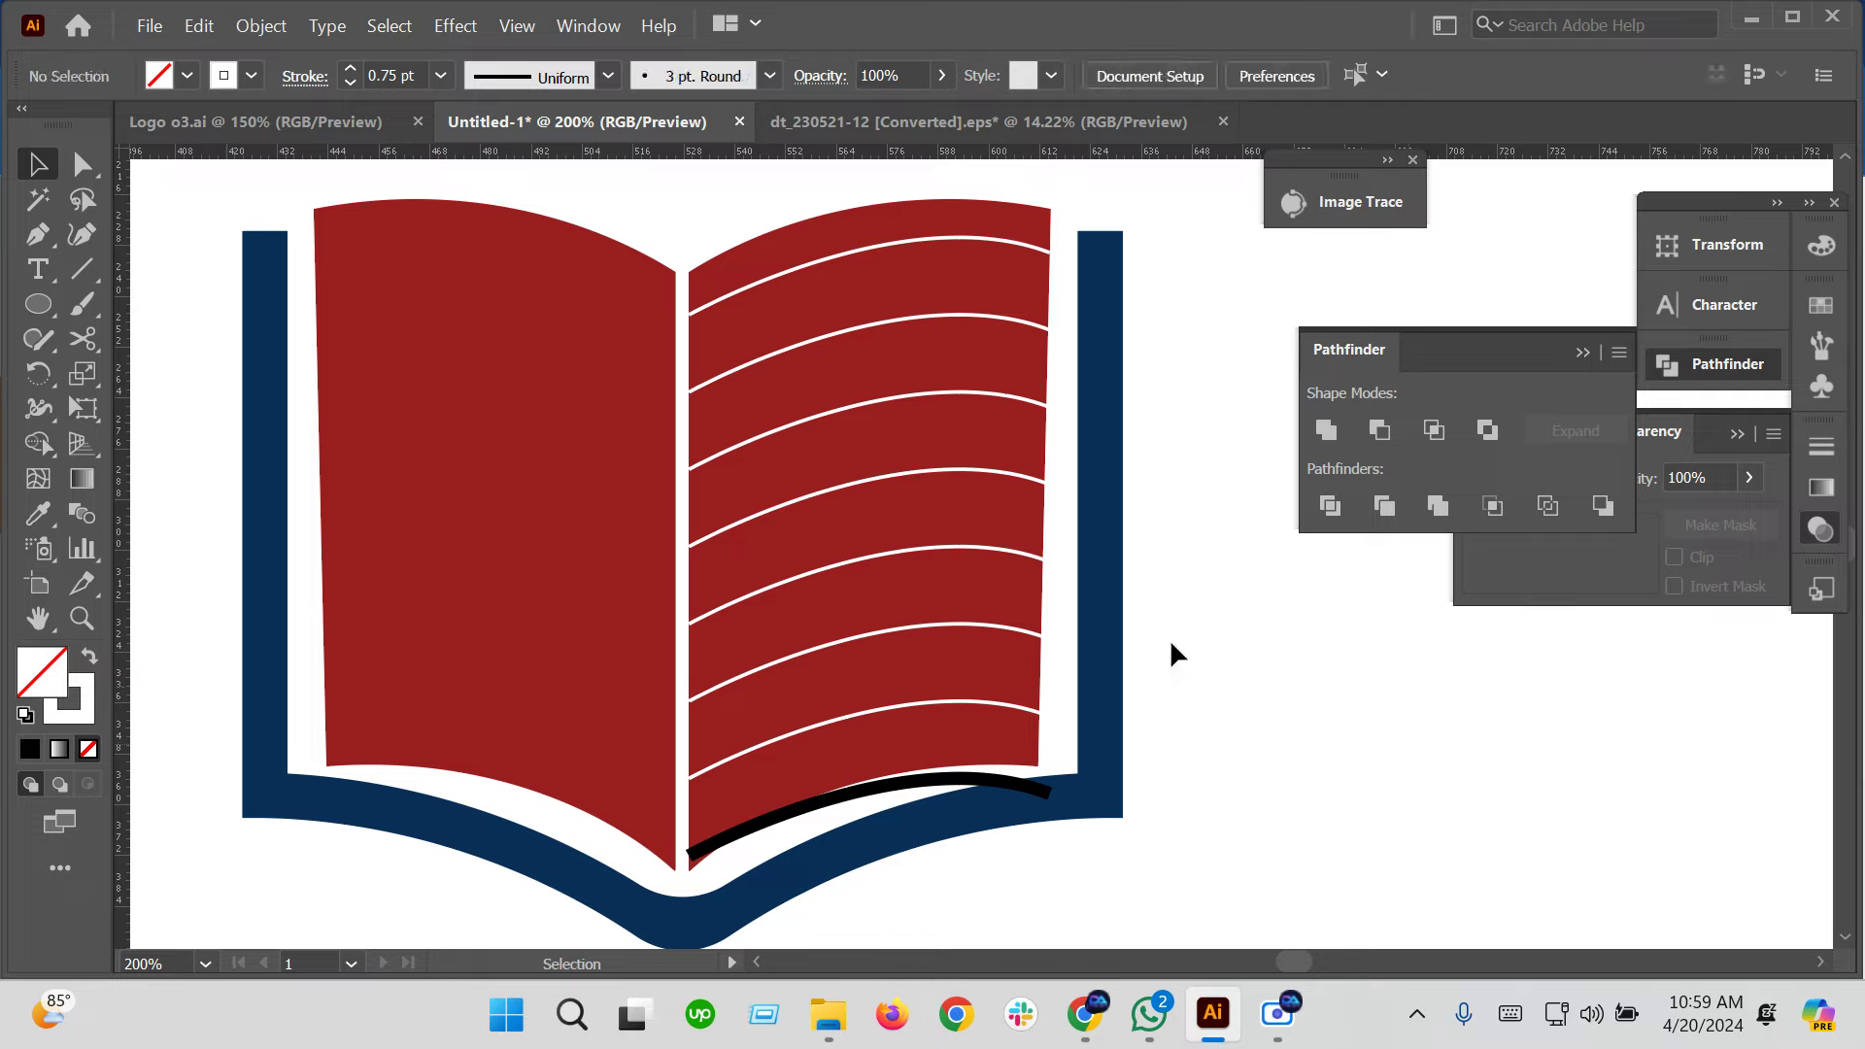
Remove the leftover black curve at the bottom of the book
scroll(1175, 654, down, 3)
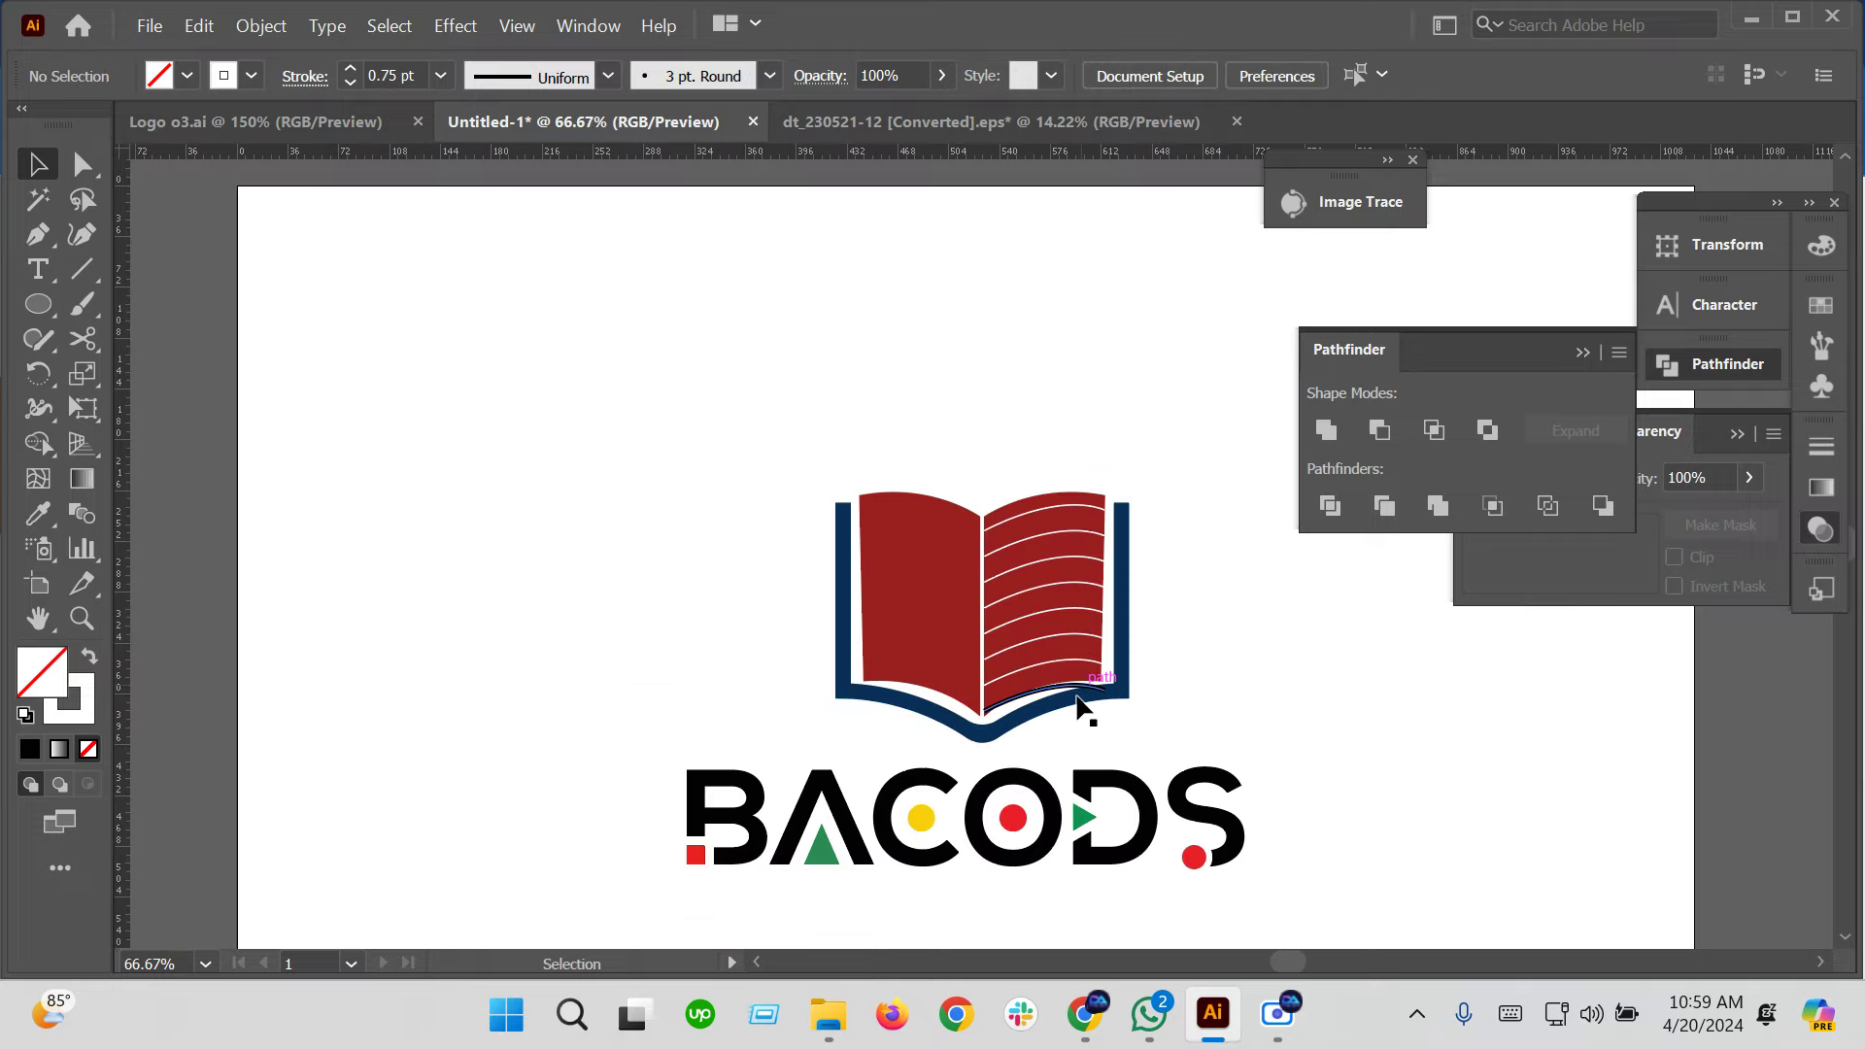
scroll(1078, 708, up, 3)
scroll(1020, 466, up, 2)
scroll(957, 656, up, 1)
click(939, 780)
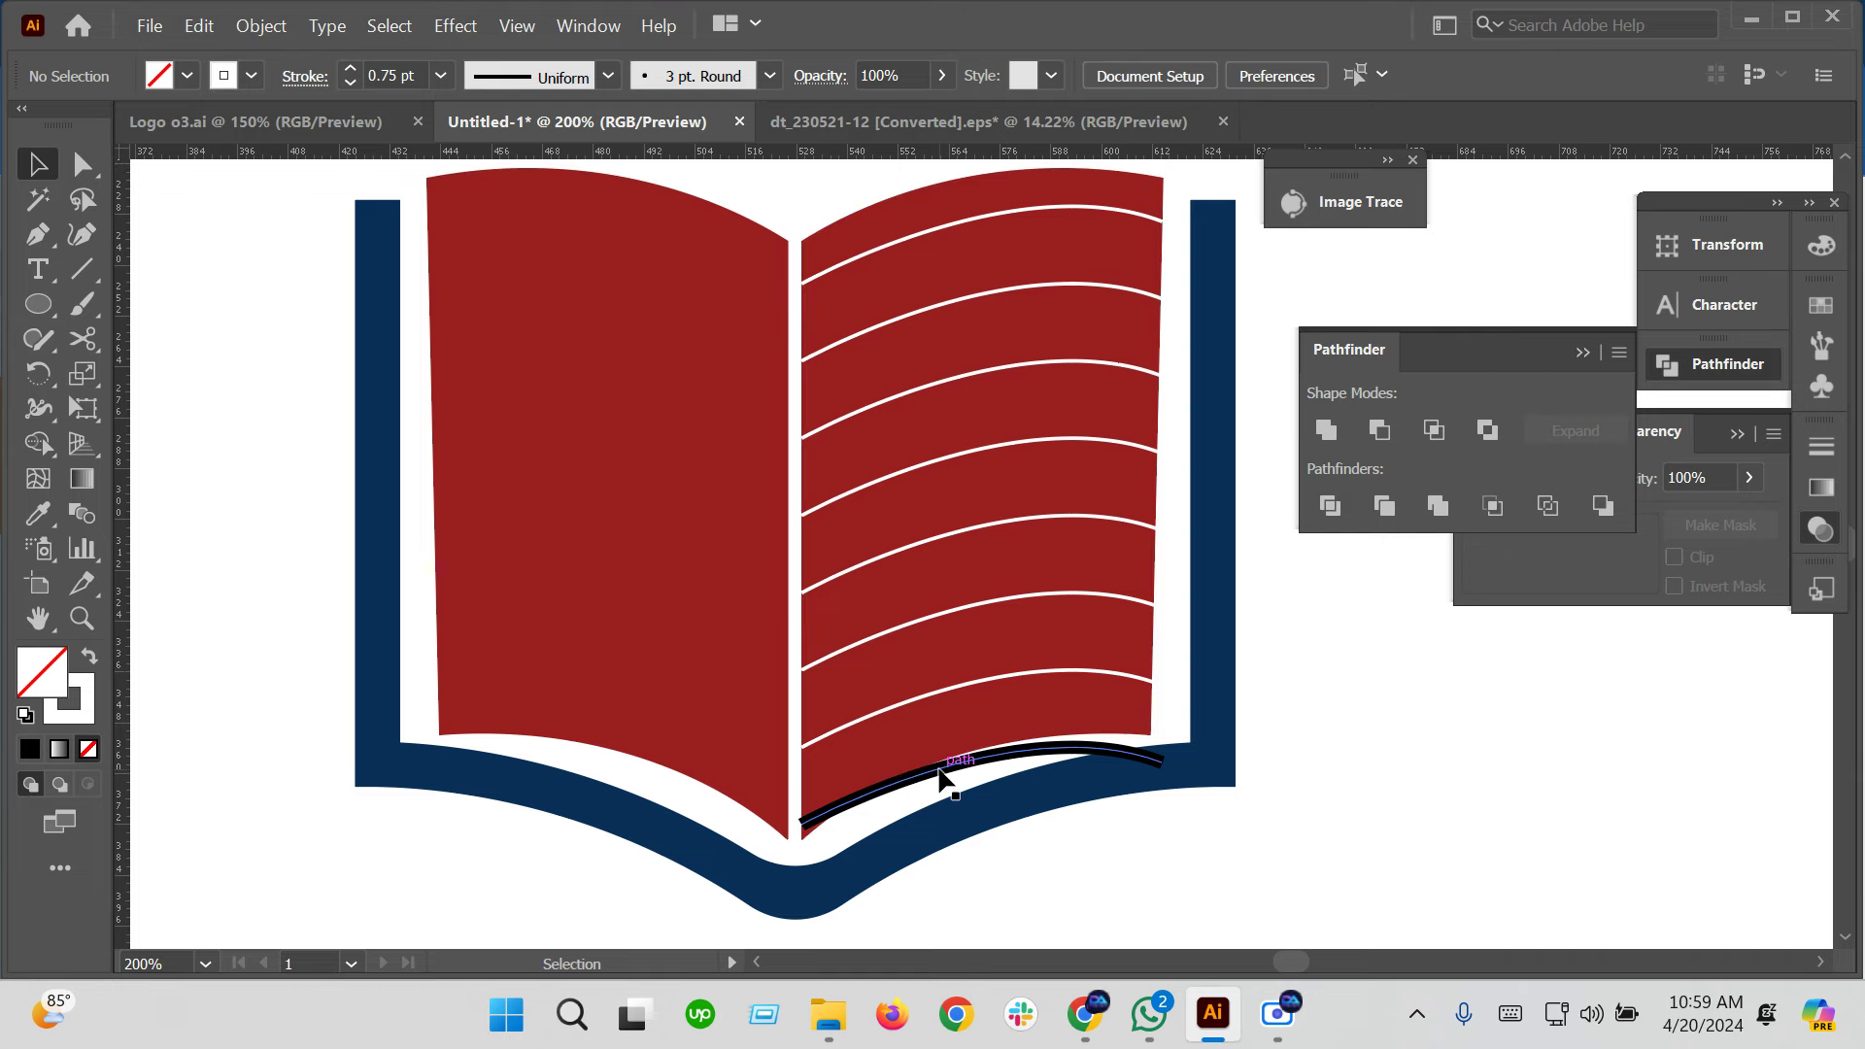
key(ctrl+z)
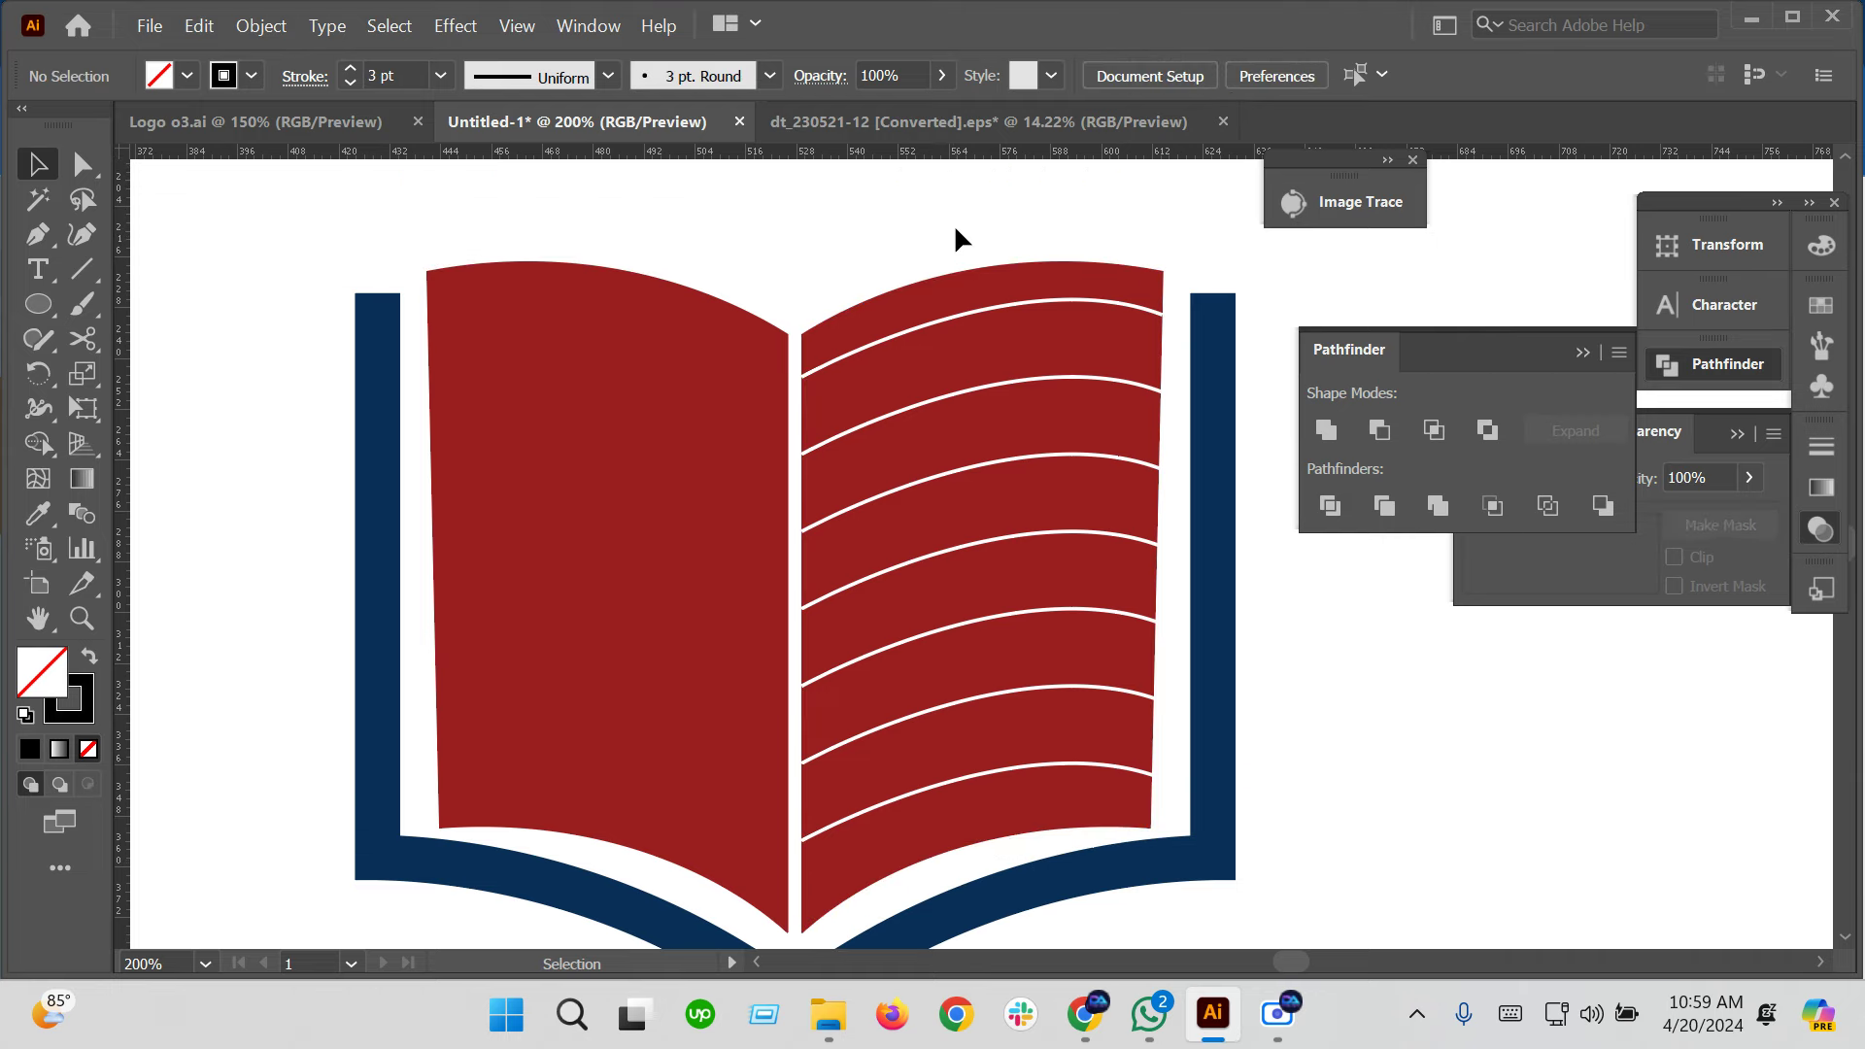
Group all the book artwork, then ungroup it again
key(ctrl+a)
right_click(1069, 692)
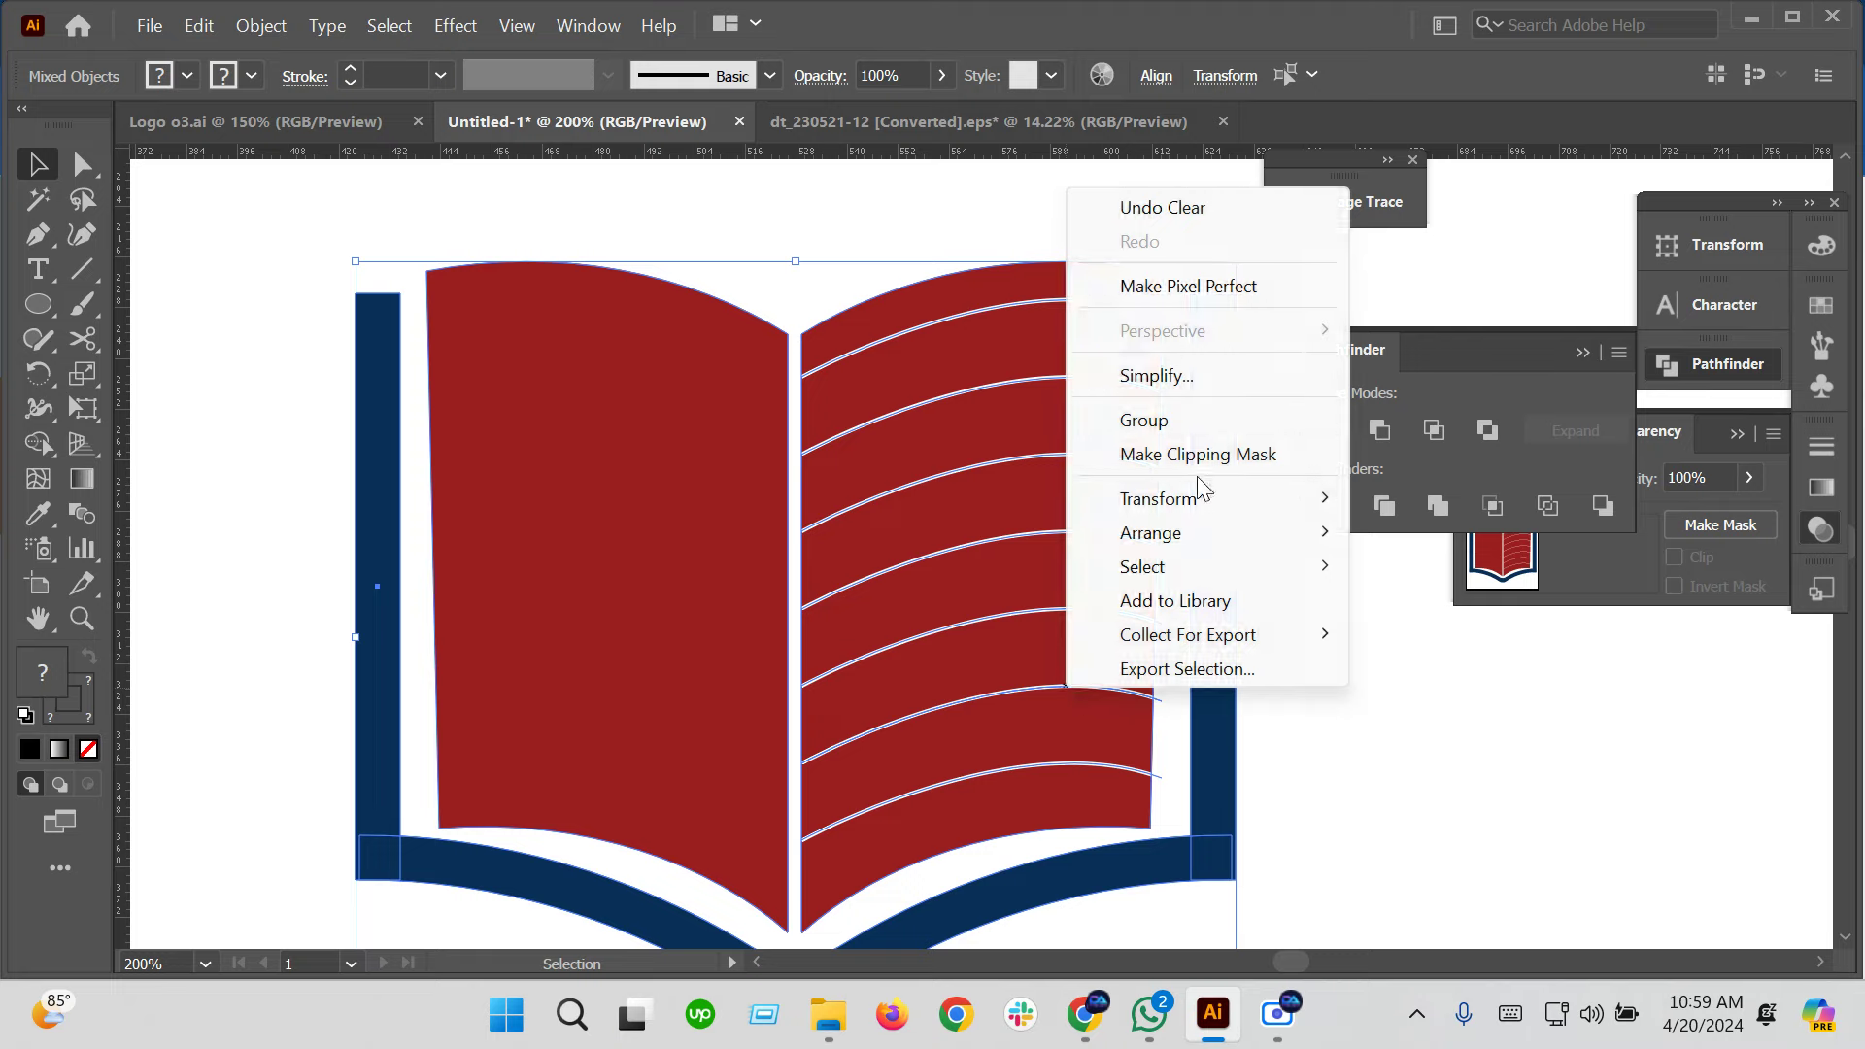
click(1217, 691)
right_click(1037, 278)
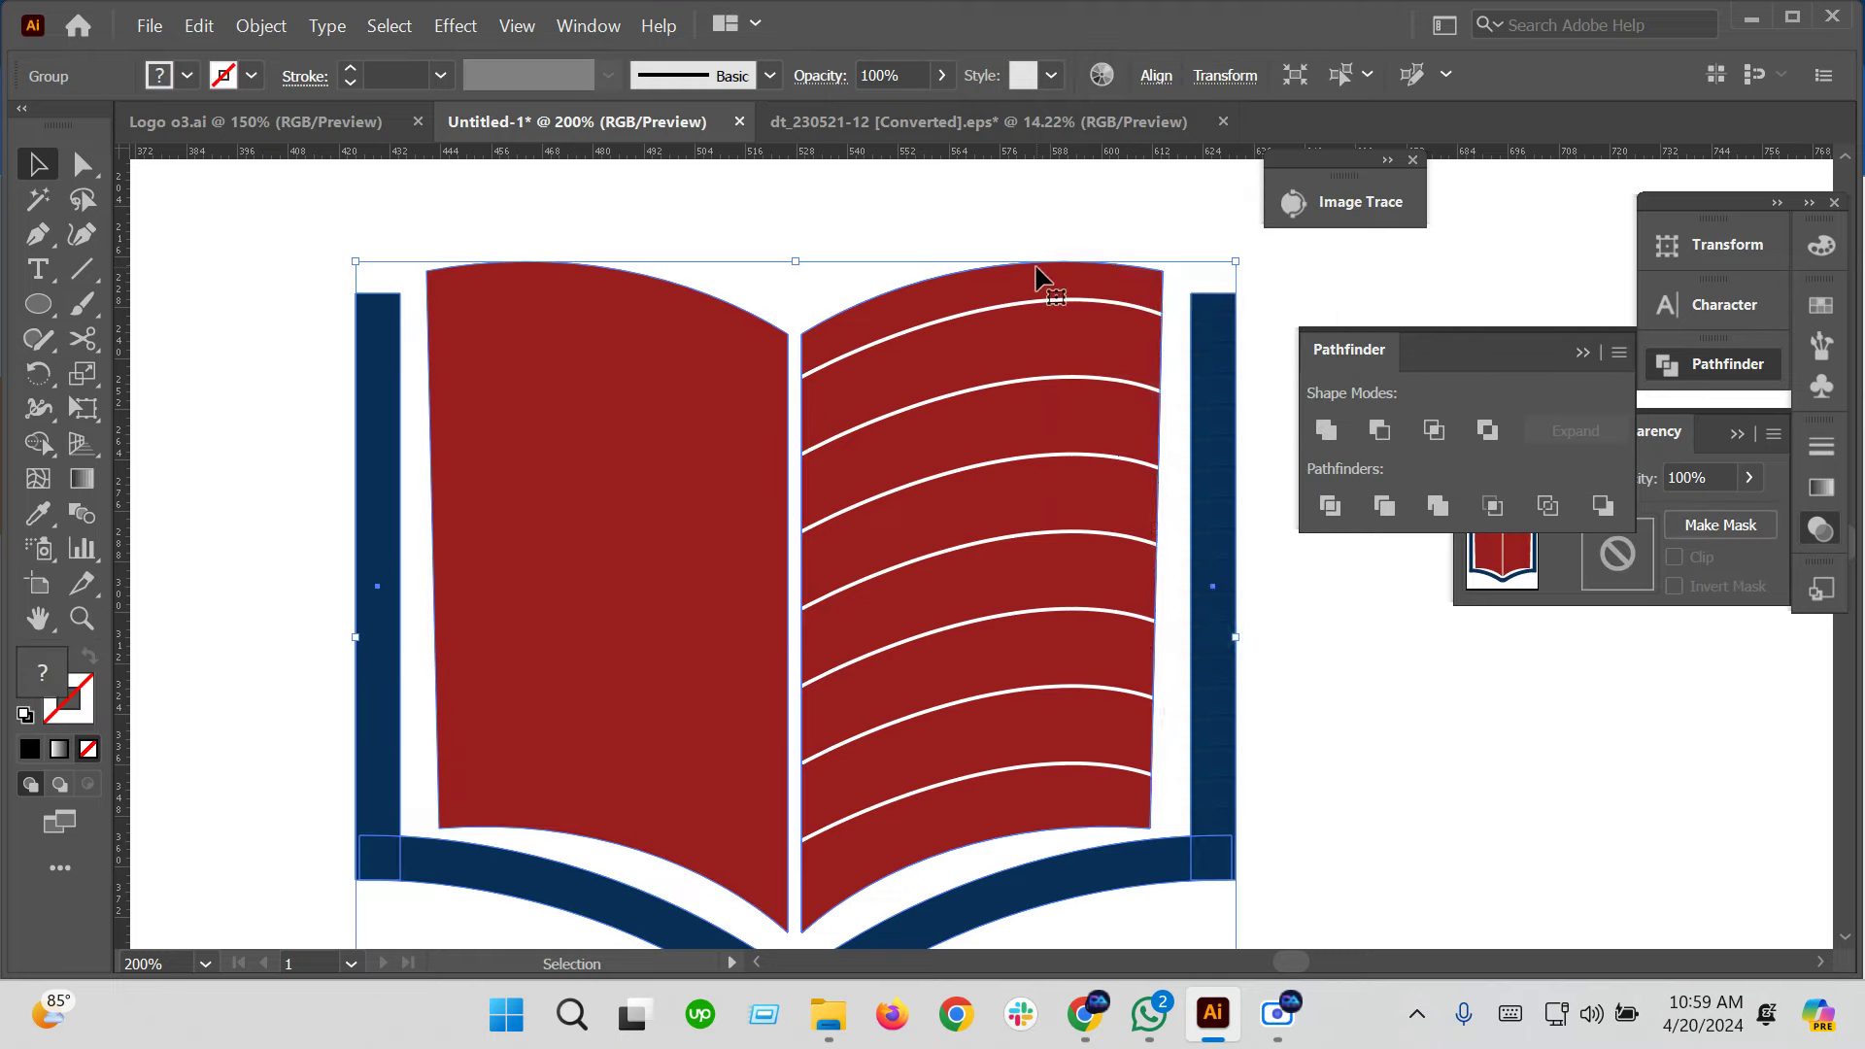
click(1125, 525)
Delete the plain left red page of the book
click(891, 196)
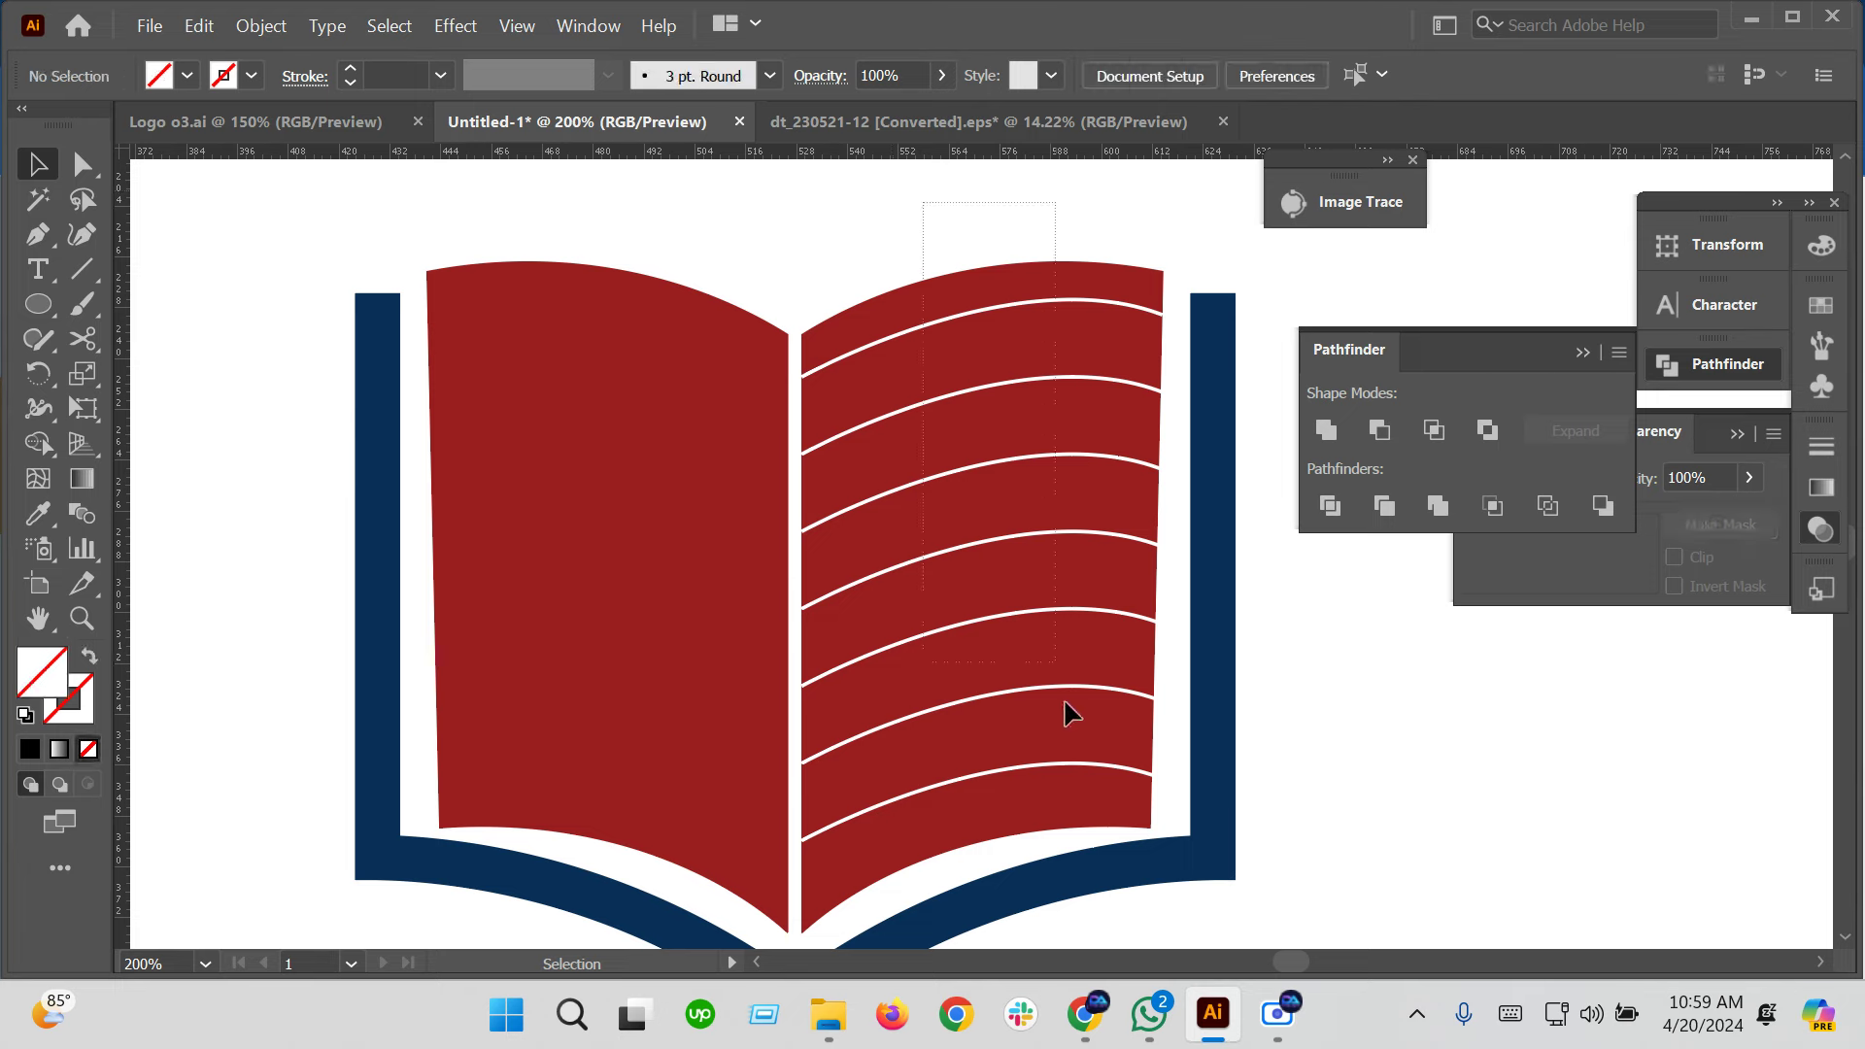
click(1078, 841)
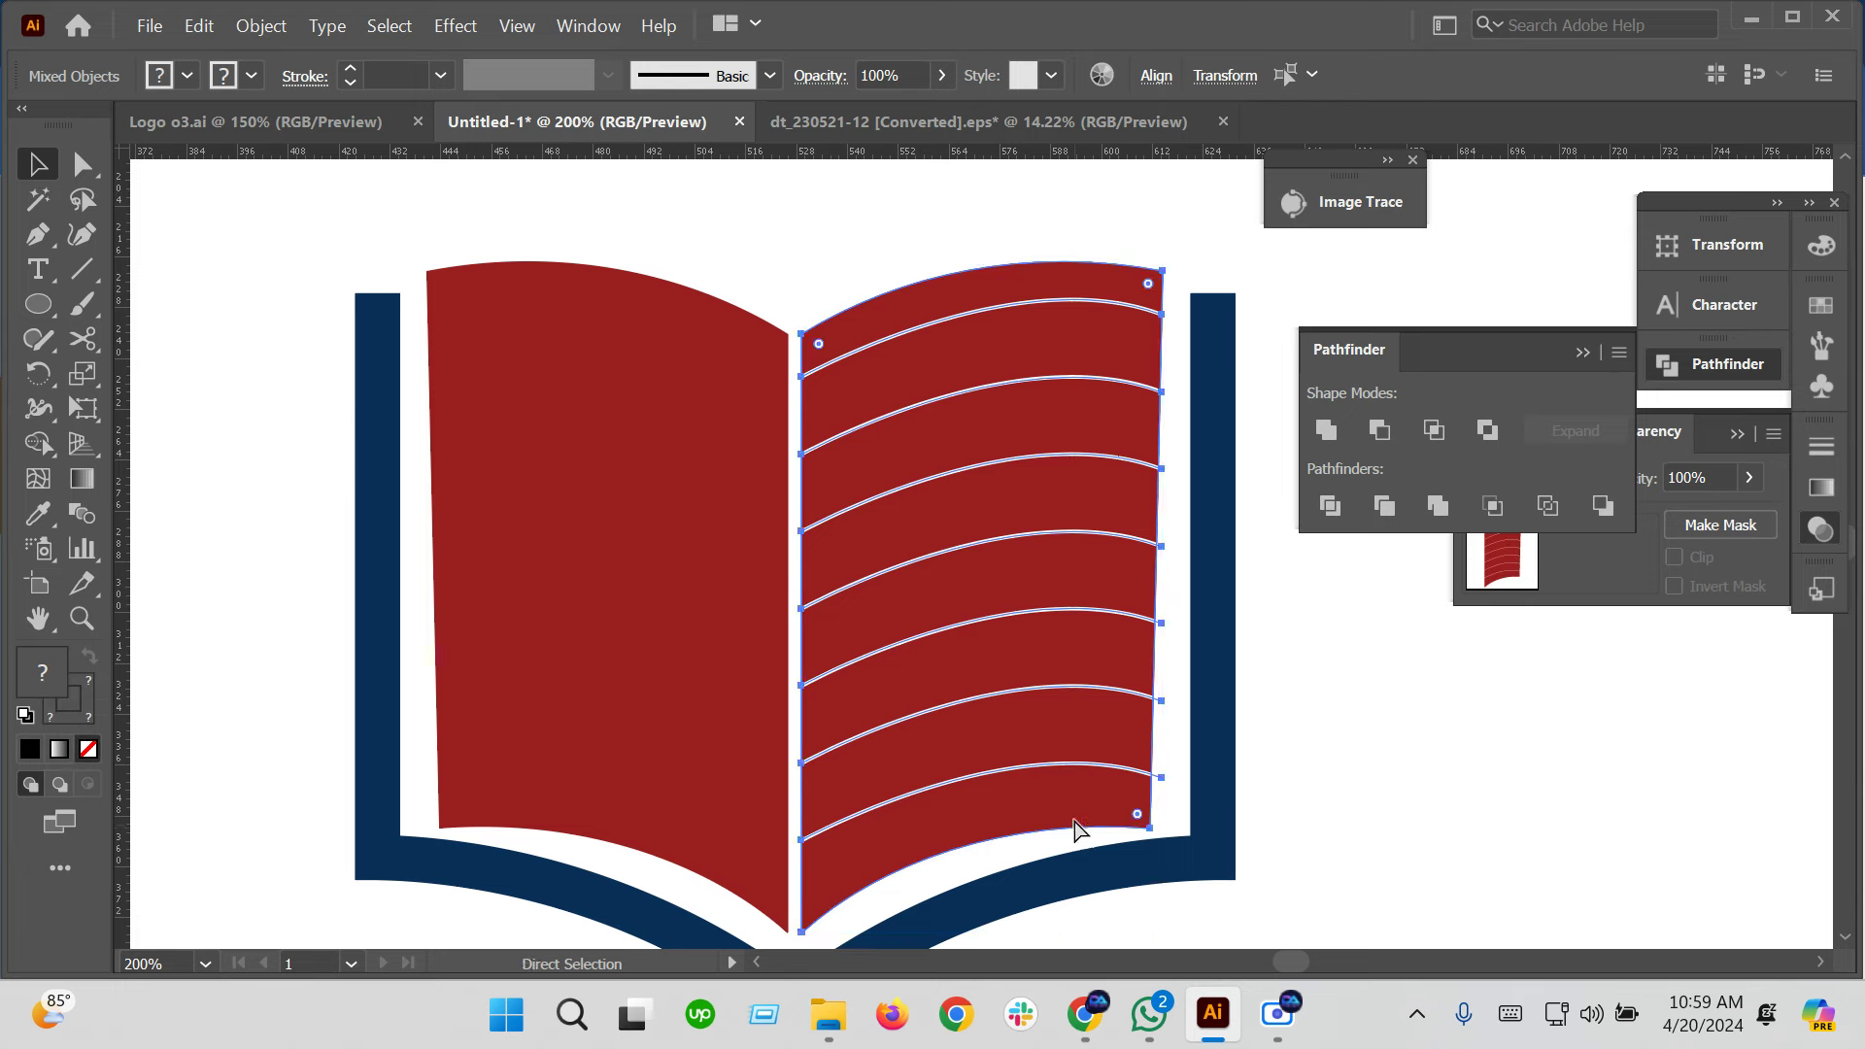
click(680, 610)
key(Delete)
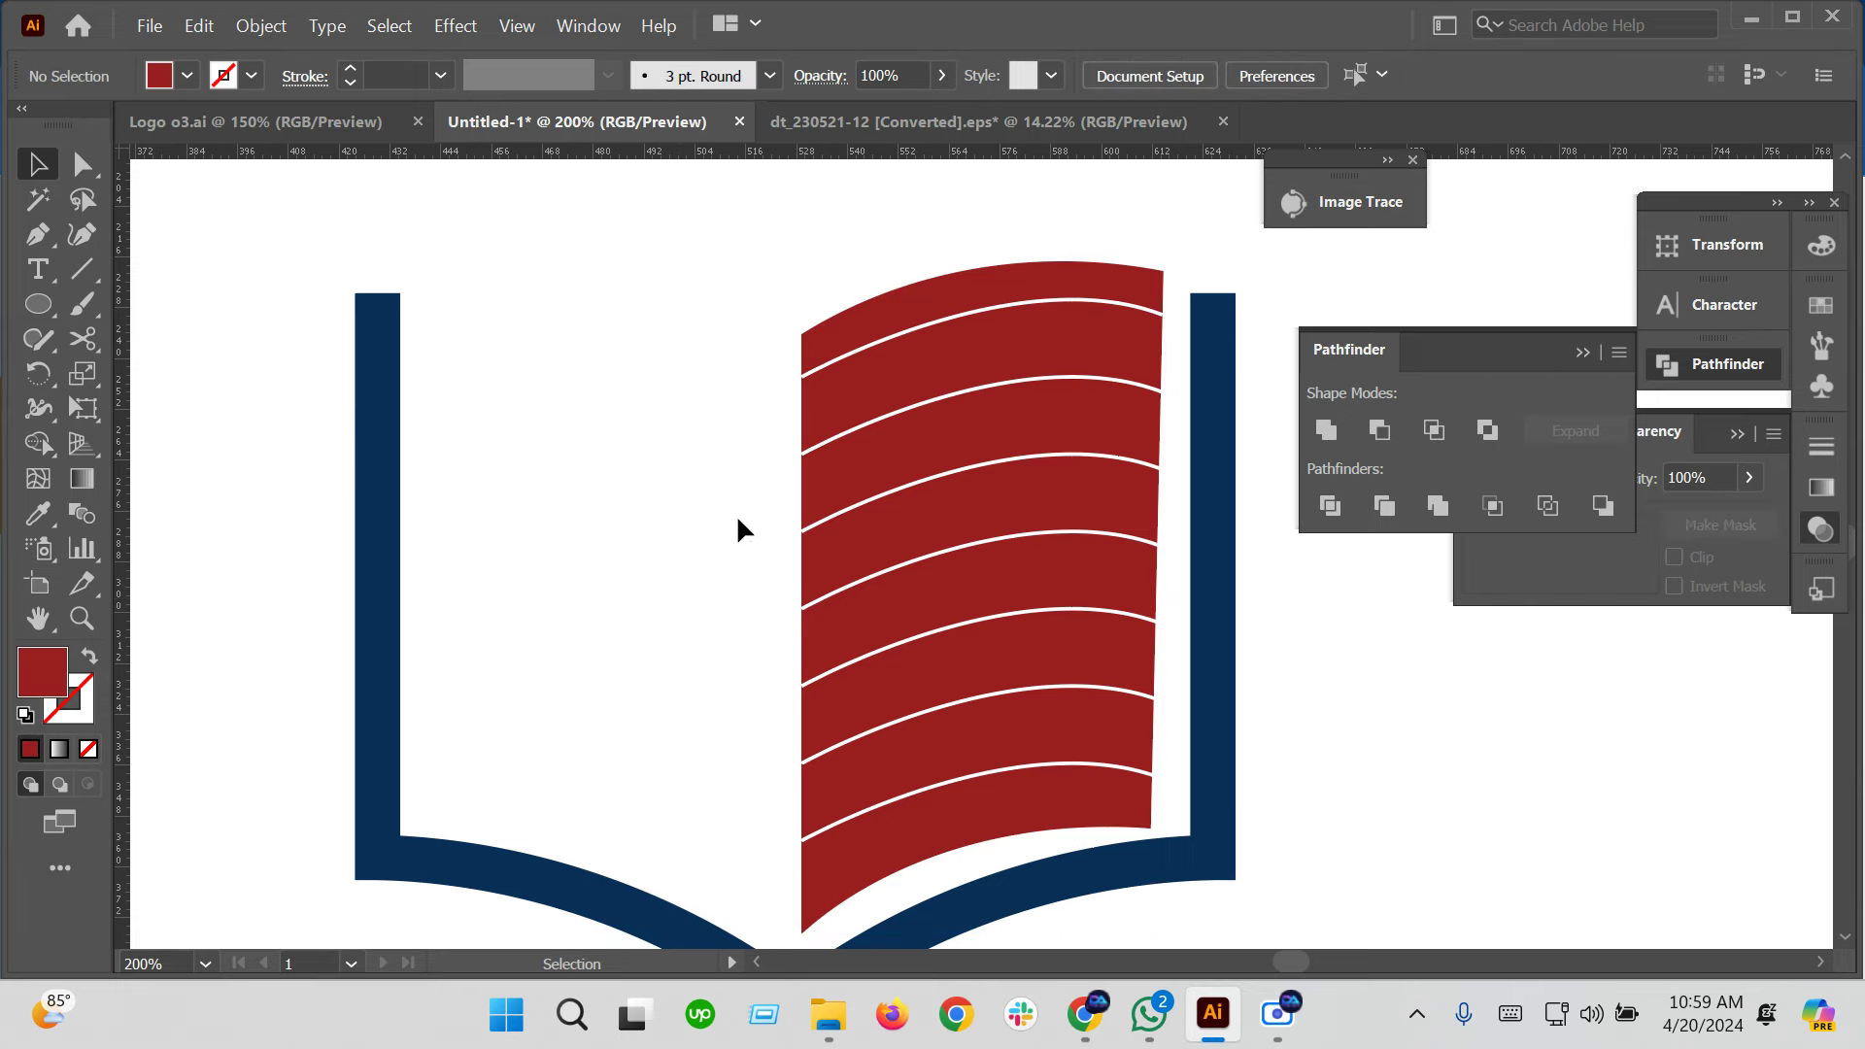
Make a mirrored copy of the lined right page and nudge it left until the pages meet
click(882, 381)
right_click(882, 381)
mouse_move(975, 715)
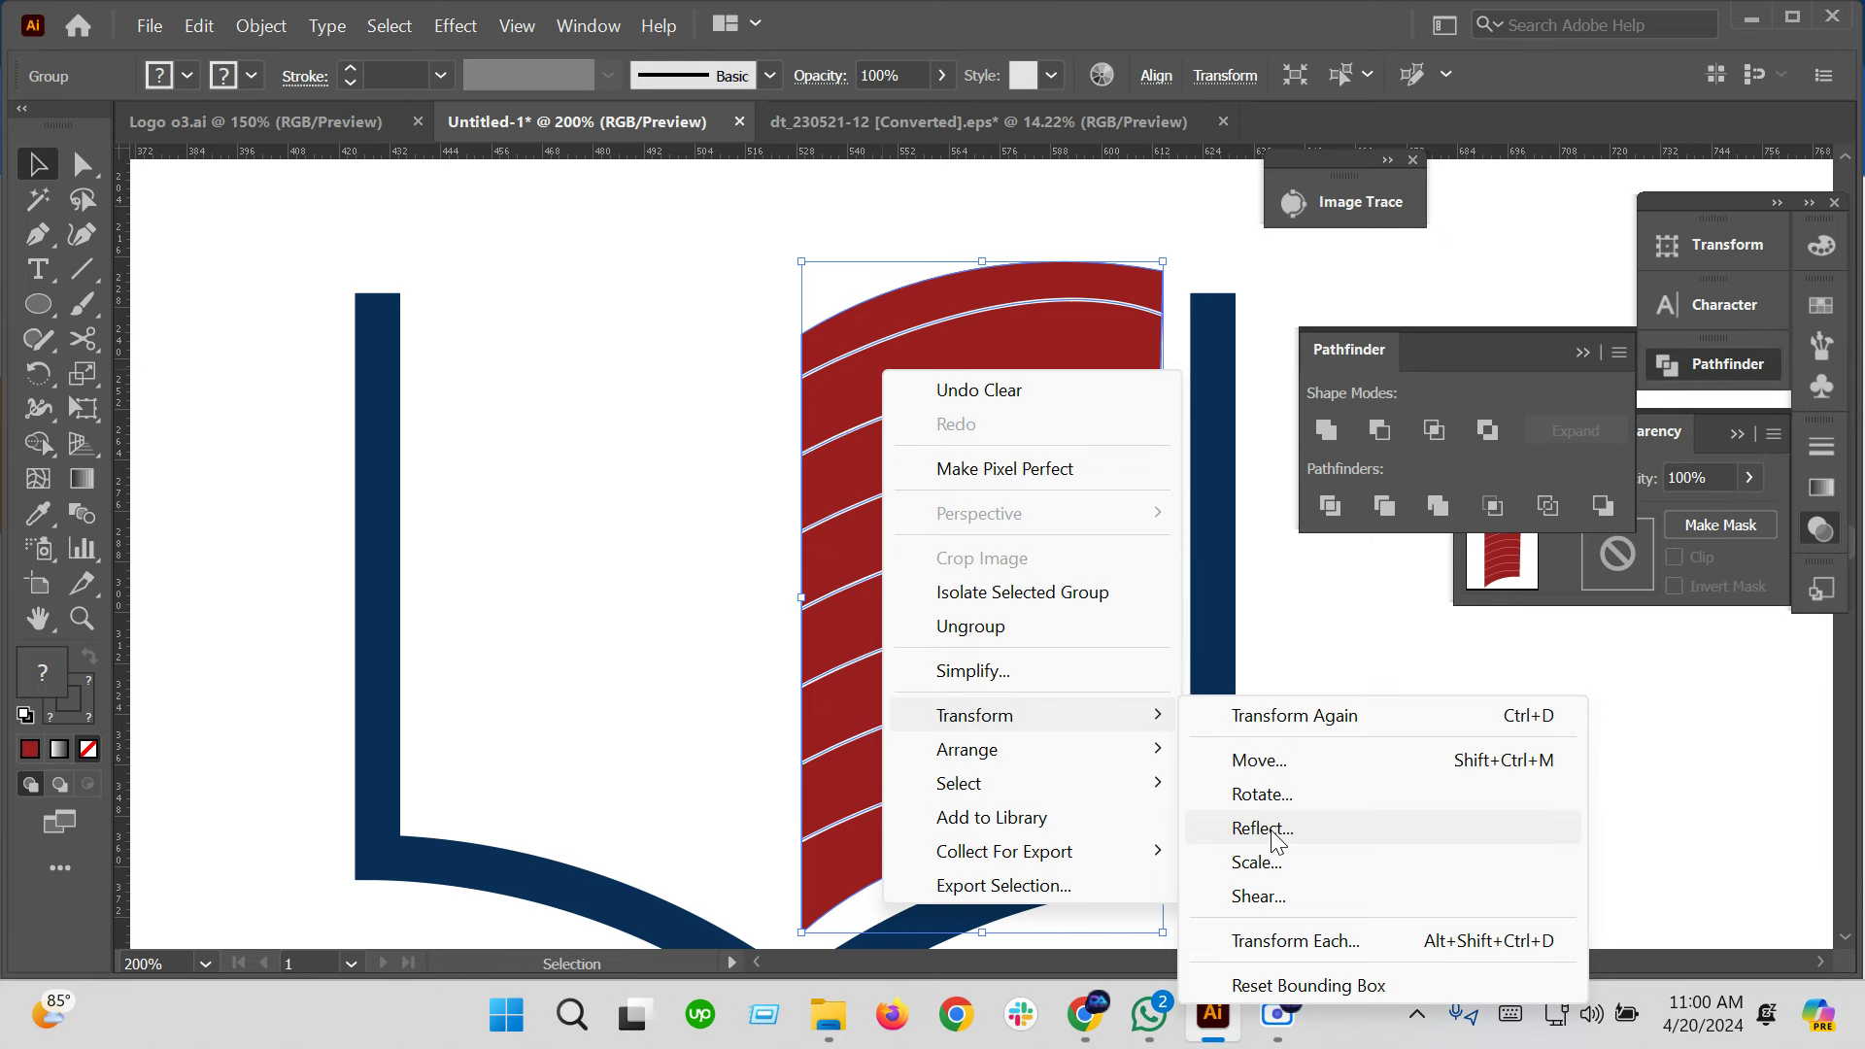
click(1263, 828)
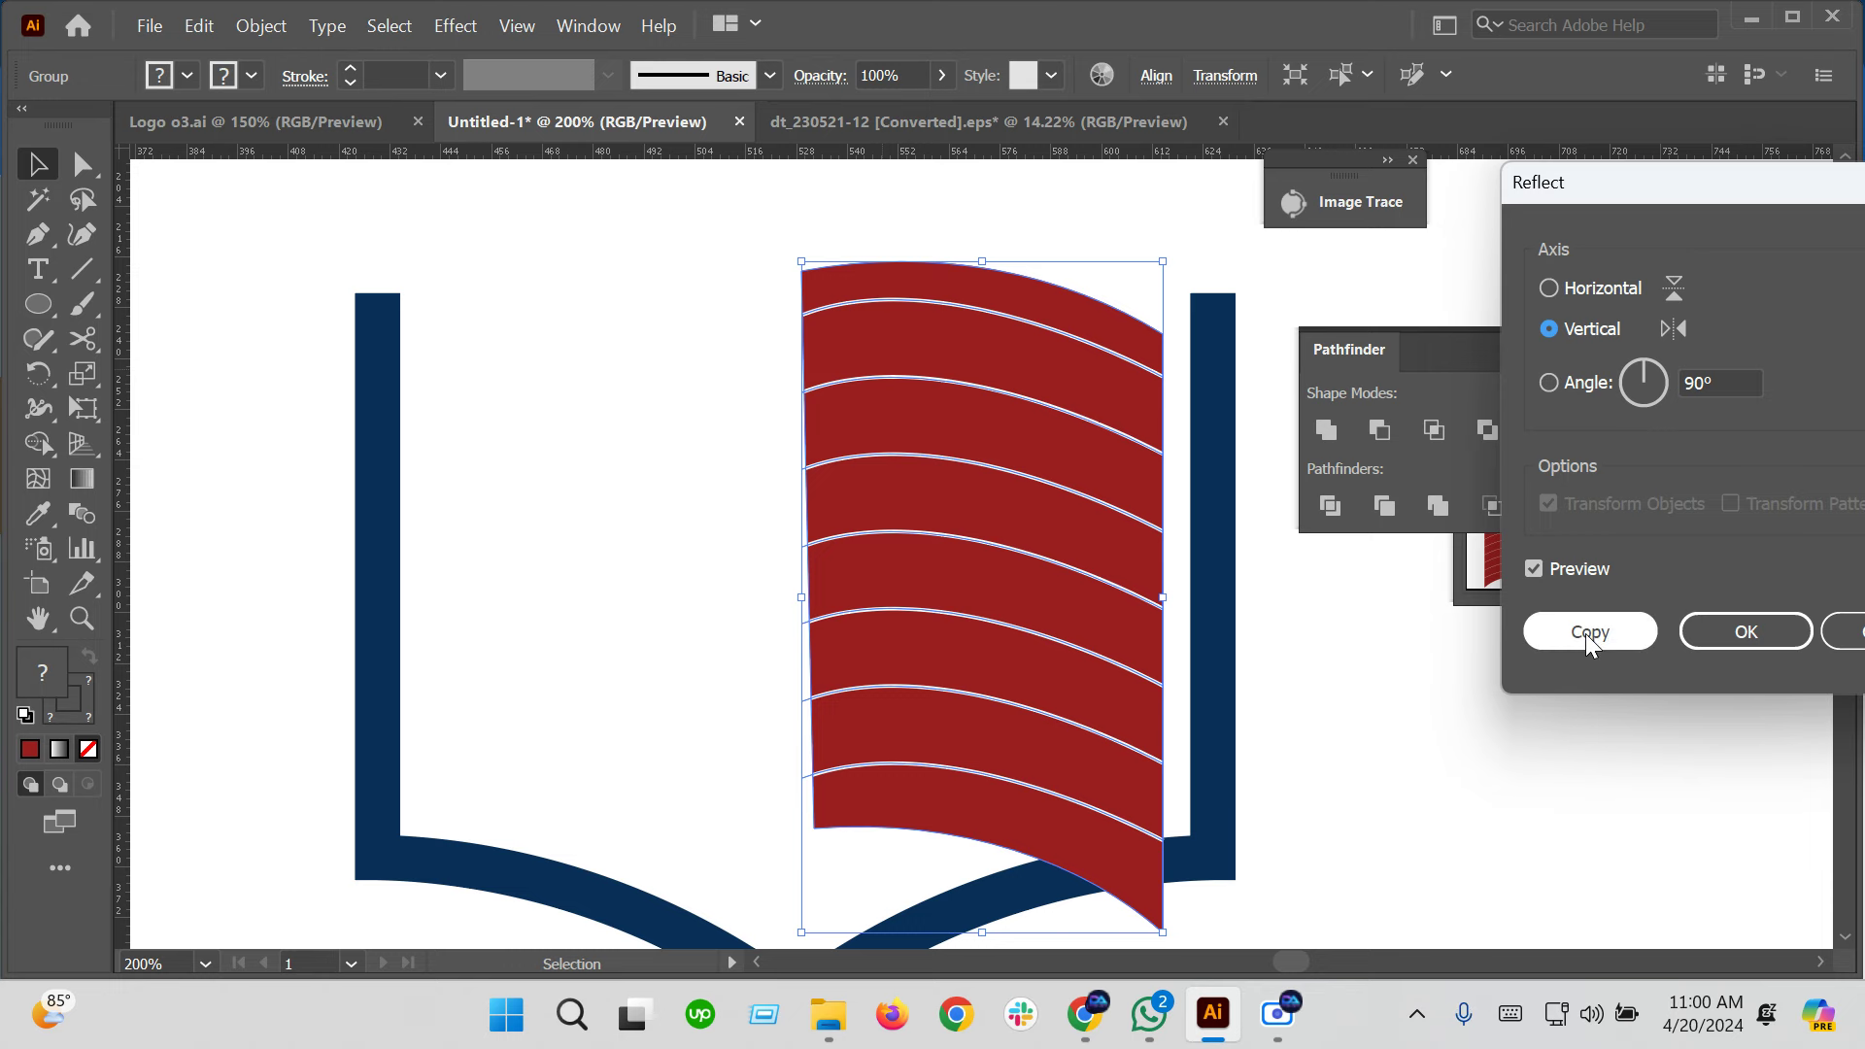
click(1587, 633)
key(Left)
key(Left)
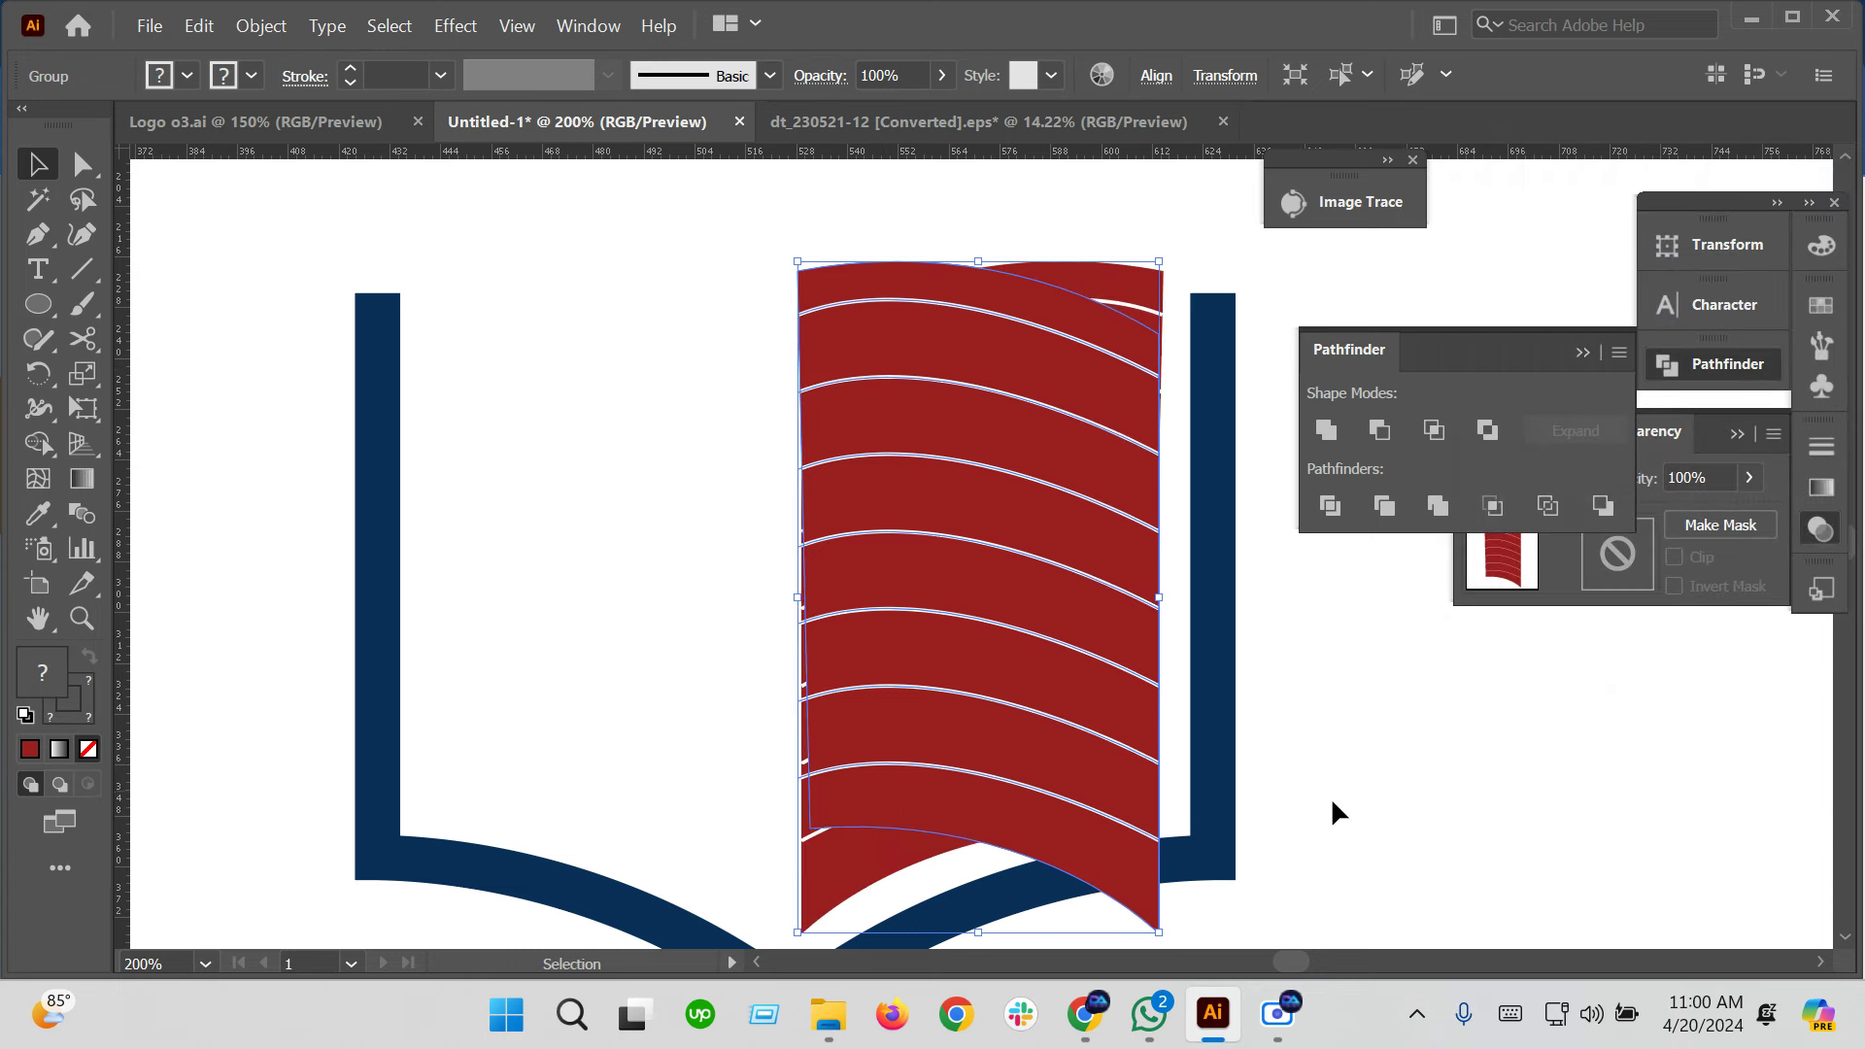
key(Left)
key(Left)
key(Left)
key(Left)
key(Left)
key(Left)
key(Left)
key(Left)
key(Left)
key(Left)
key(Left)
key(Left)
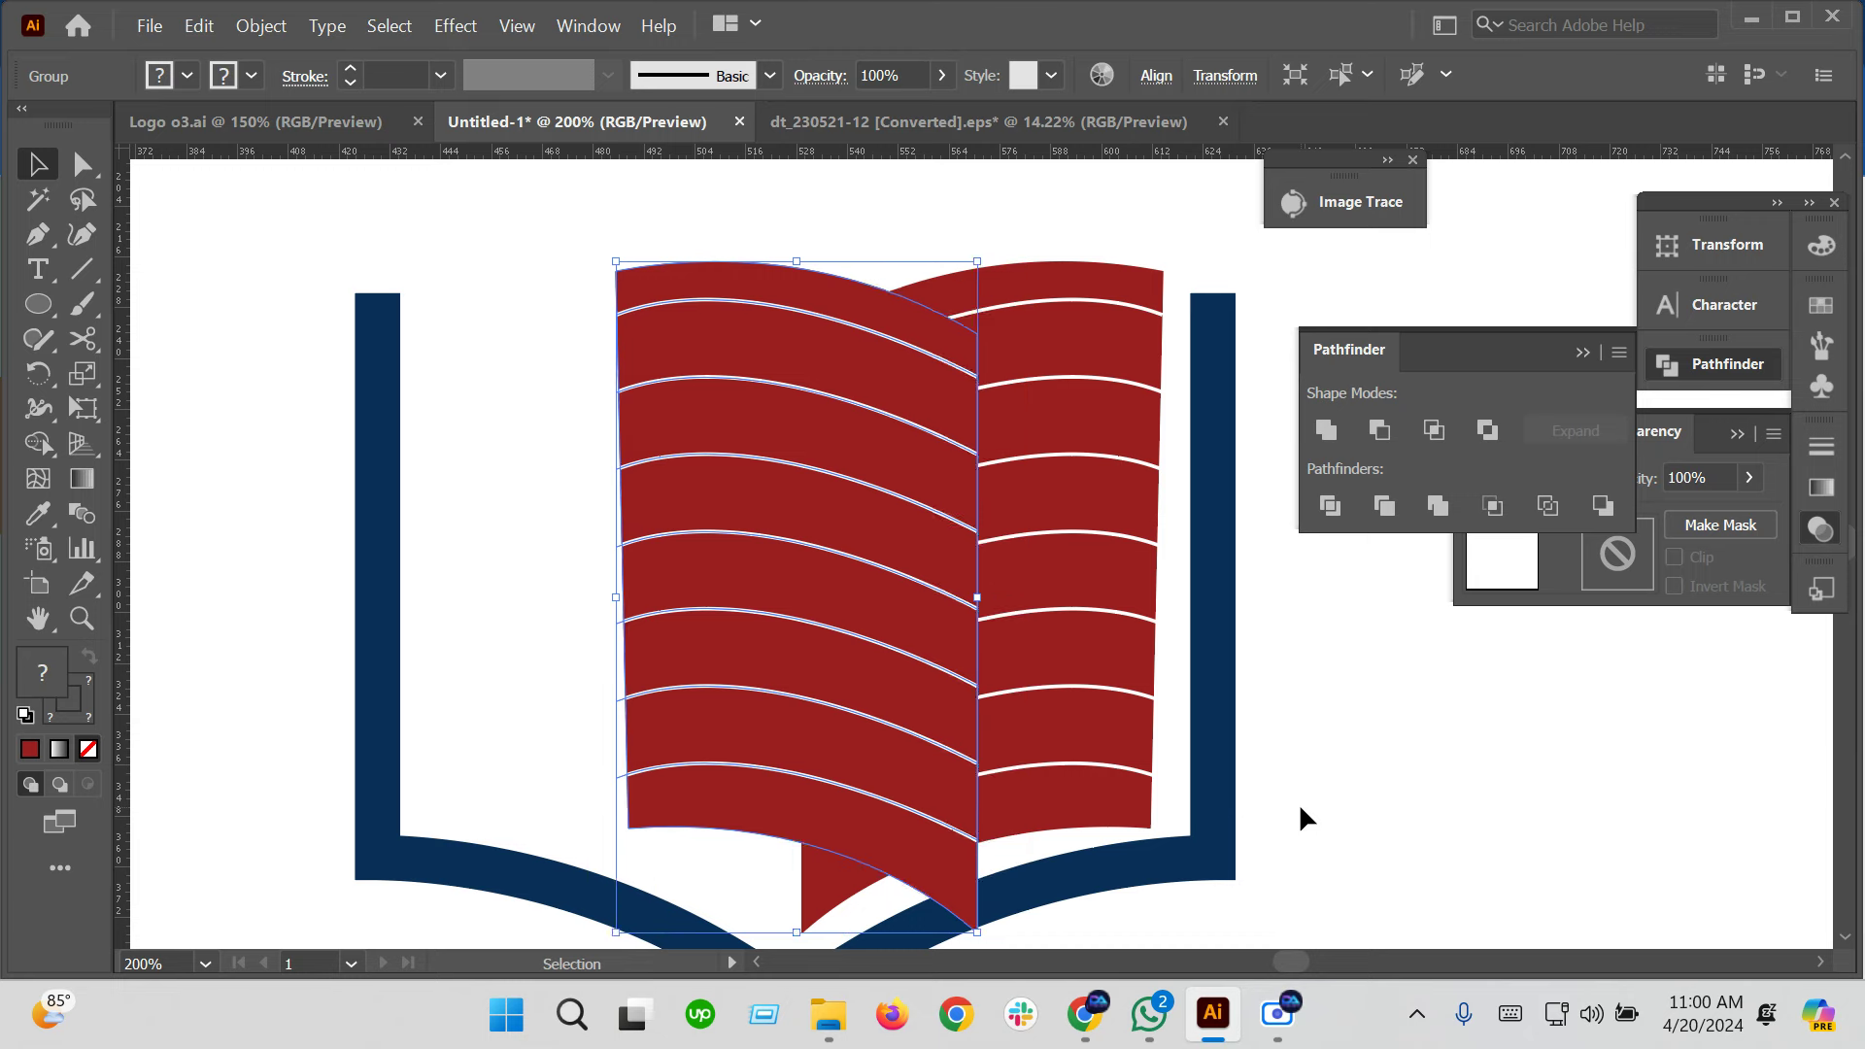
key(Left)
key(Left)
key(Left)
key(Left)
key(Left)
key(Left)
key(Left)
key(Left)
key(Left)
key(Left)
key(Left)
key(Left)
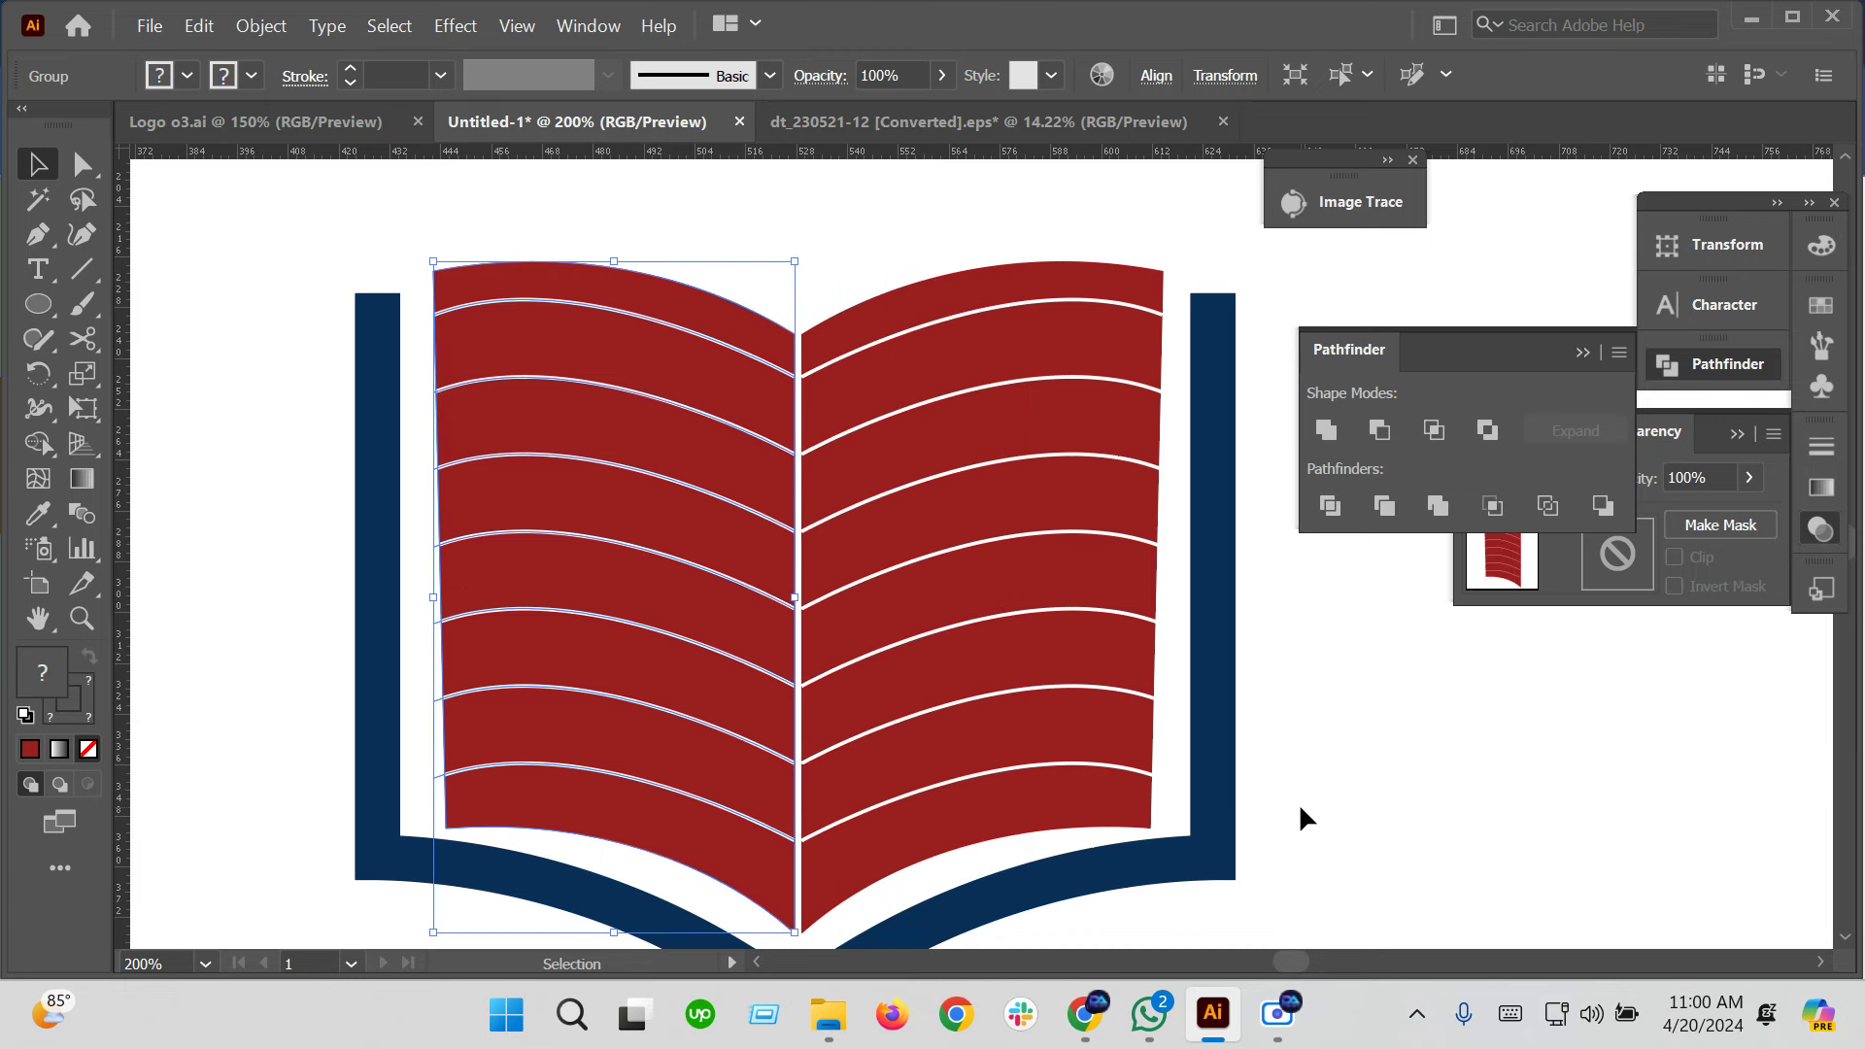
key(Left)
key(Left)
key(Left)
key(Left)
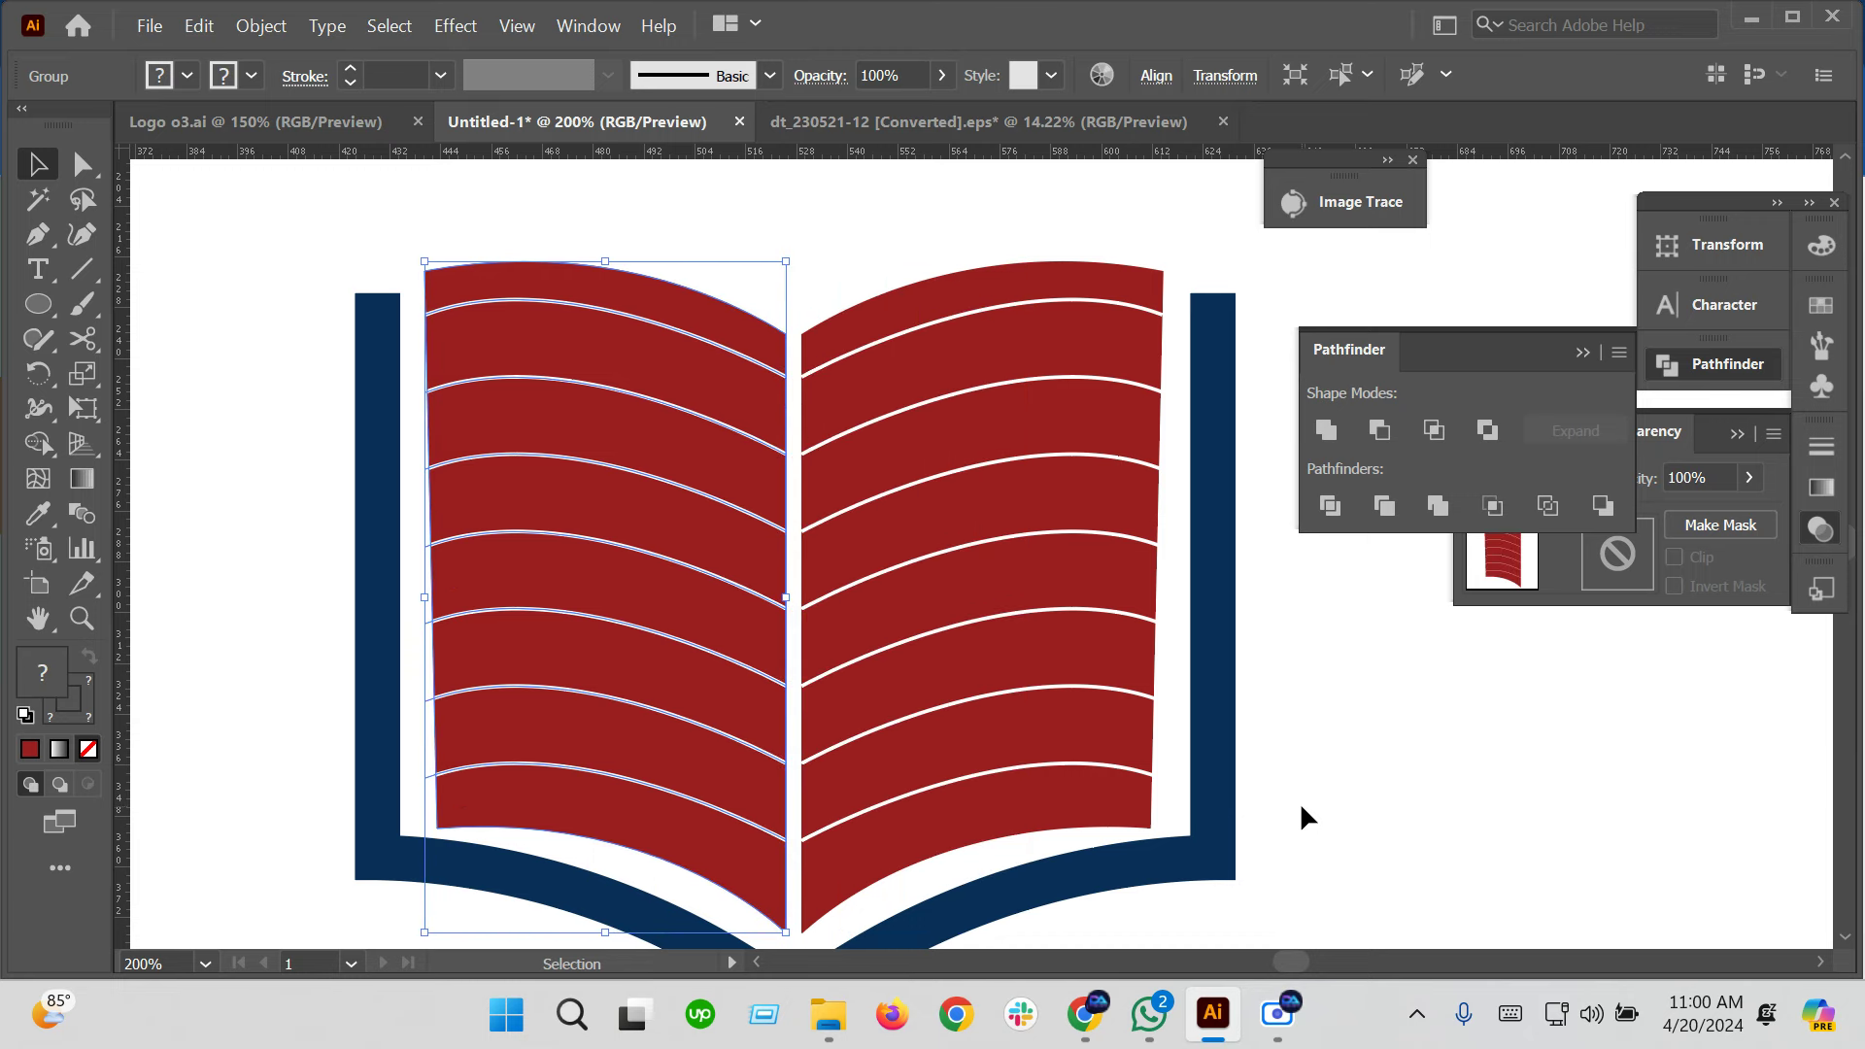
key(Right)
Deselect and pan so the whole BACODS logo is centred in view
click(1484, 743)
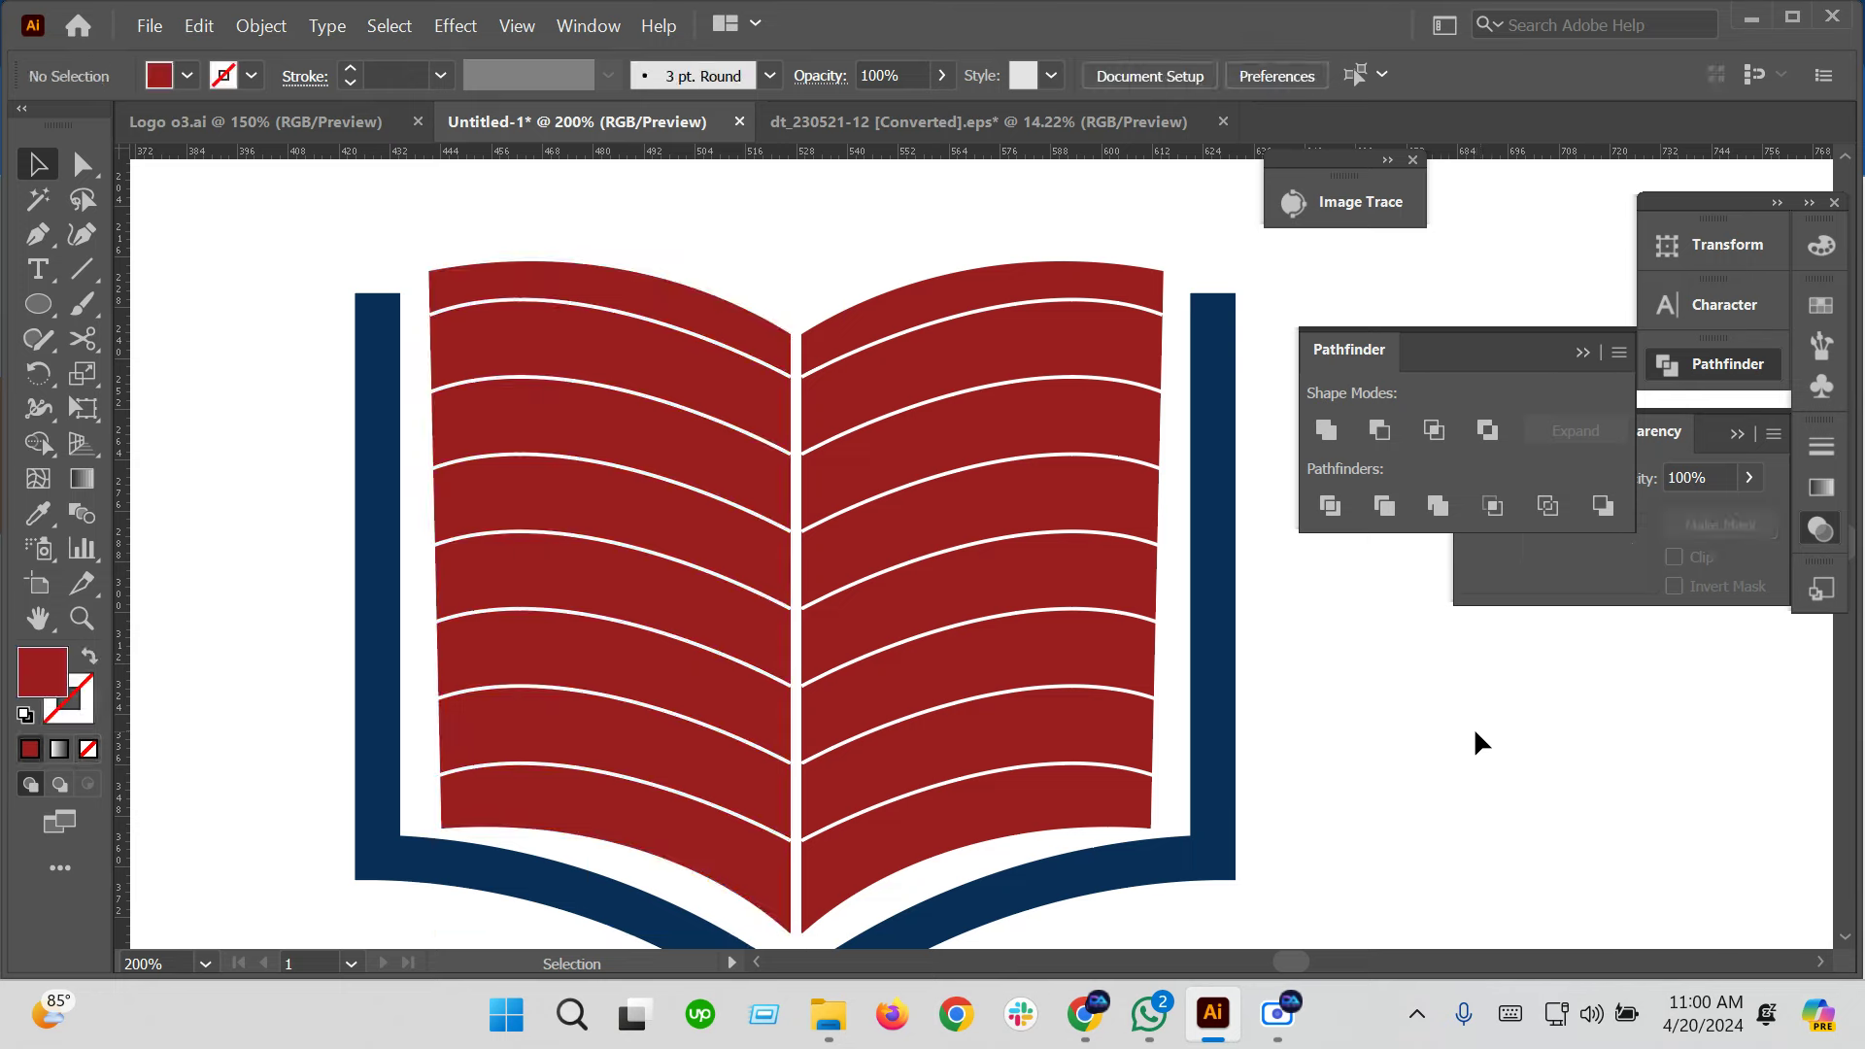
scroll(1049, 654, down, 3)
drag(1233, 680, 1127, 604)
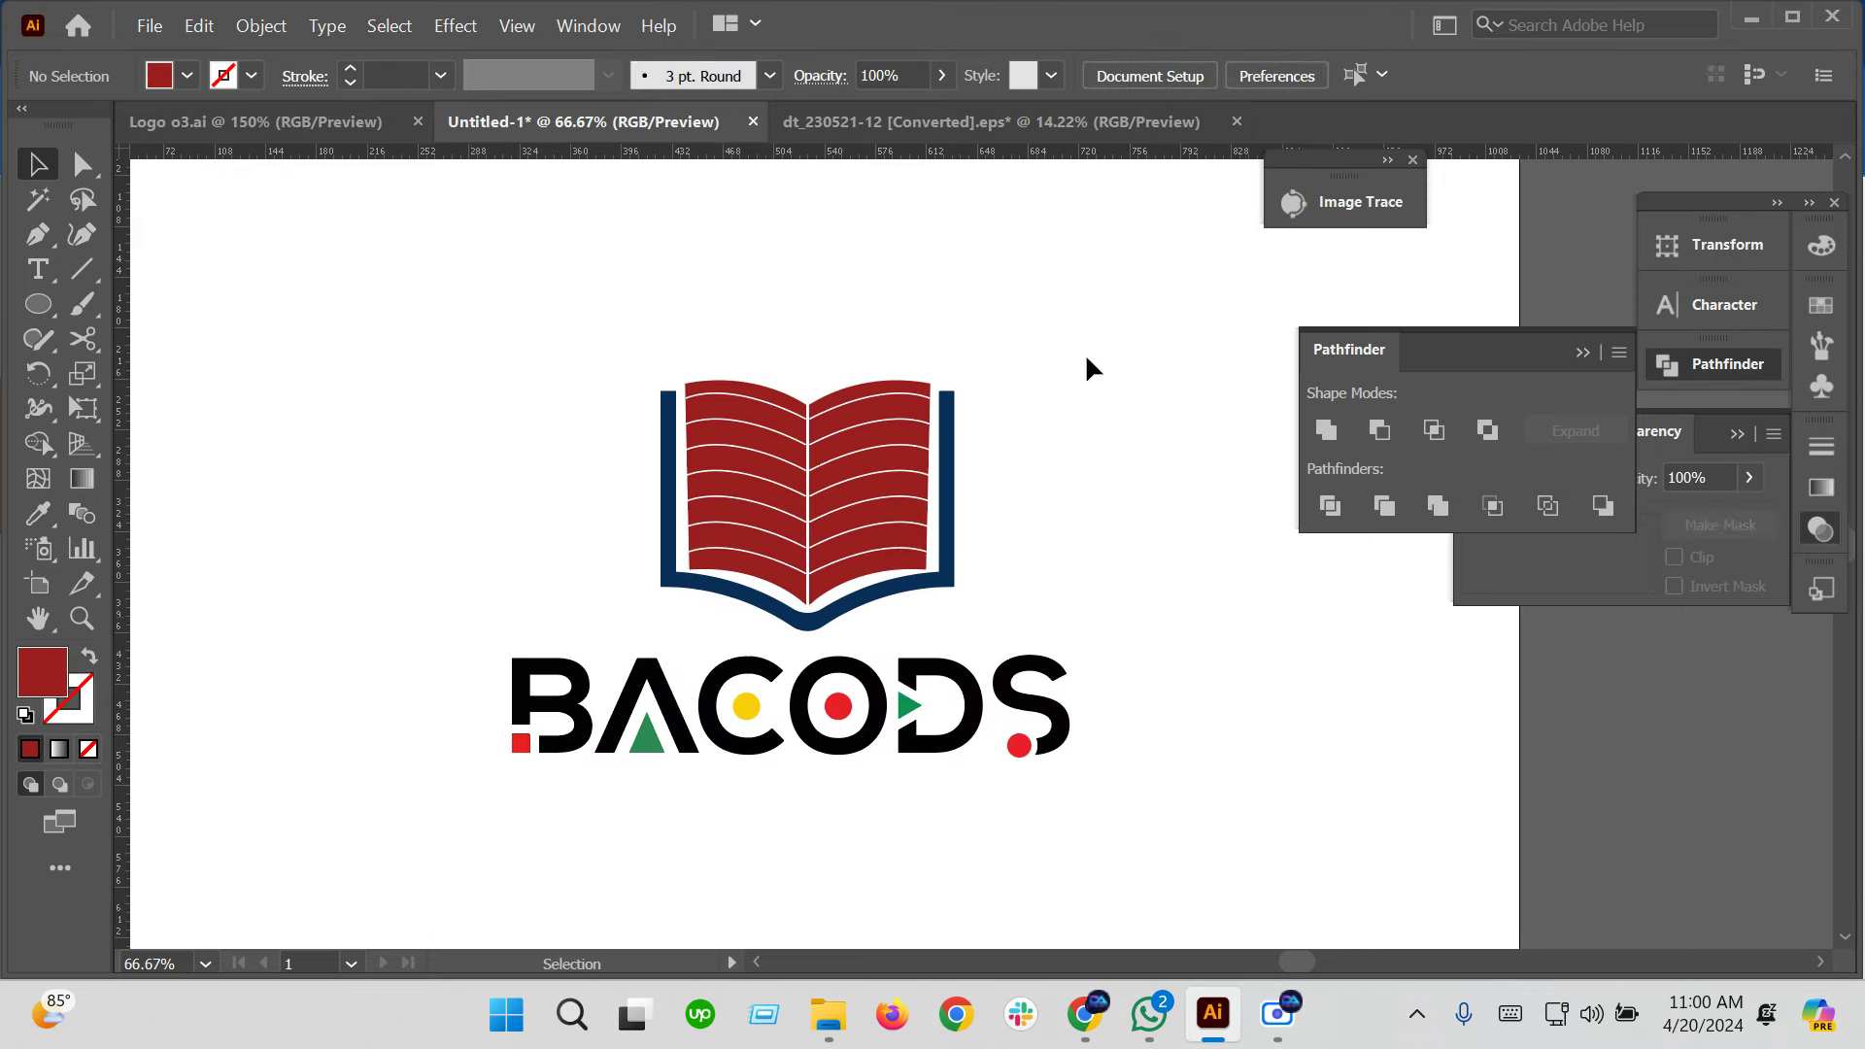
drag(584, 340, 1042, 550)
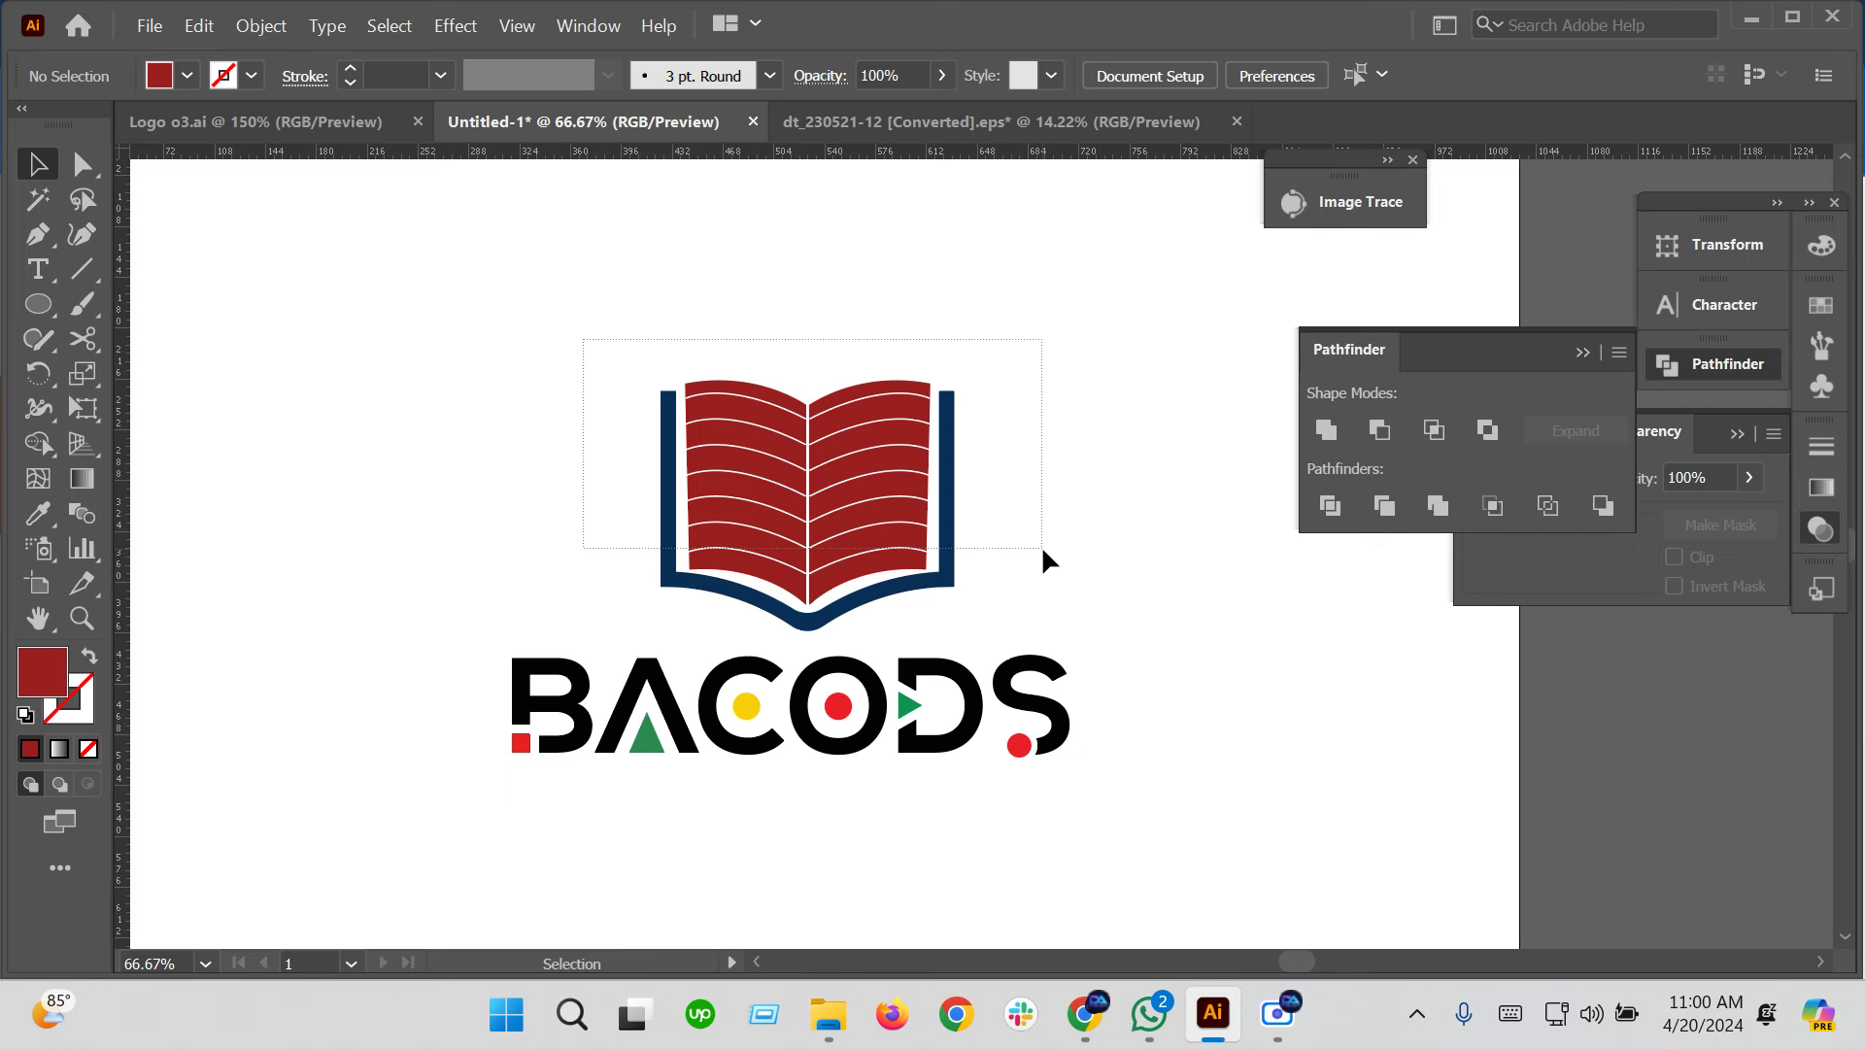
click(1049, 561)
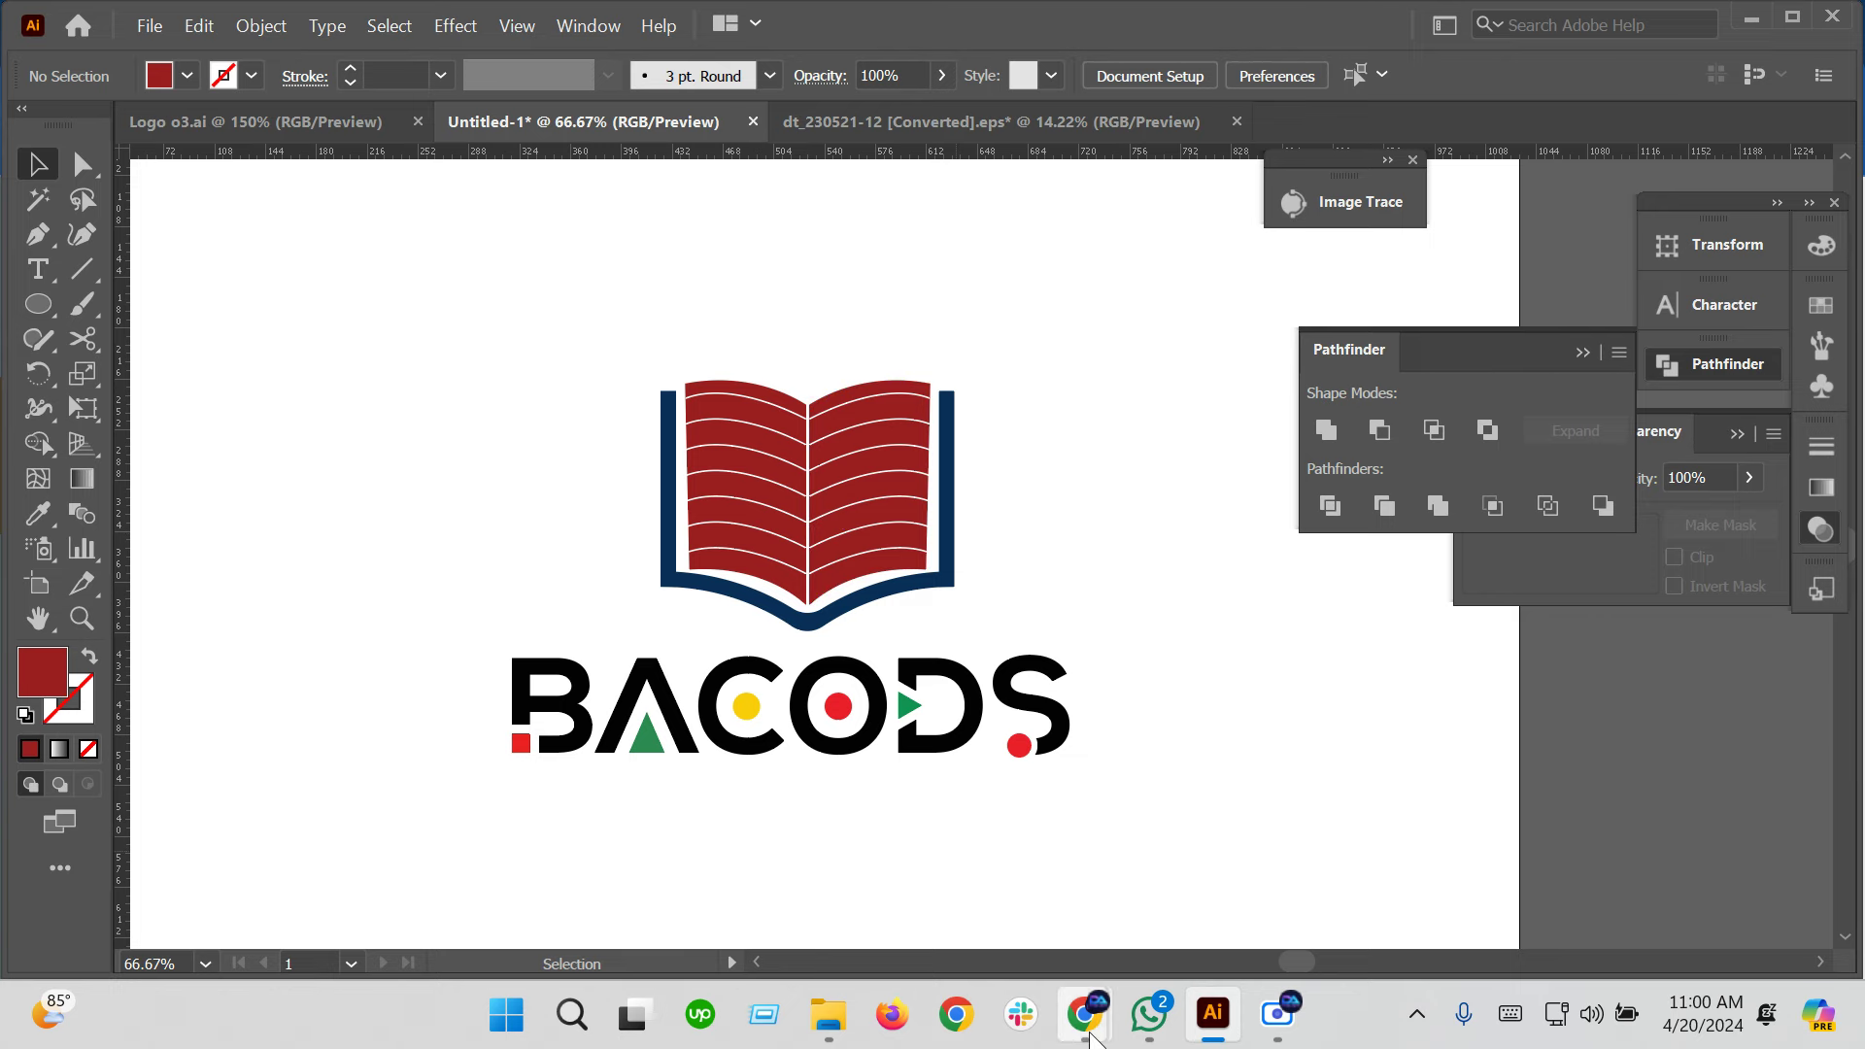
Dismiss the Vecteezy Pro promotion and search for 'pen vector'
mouse_move(1085, 1012)
click(1008, 942)
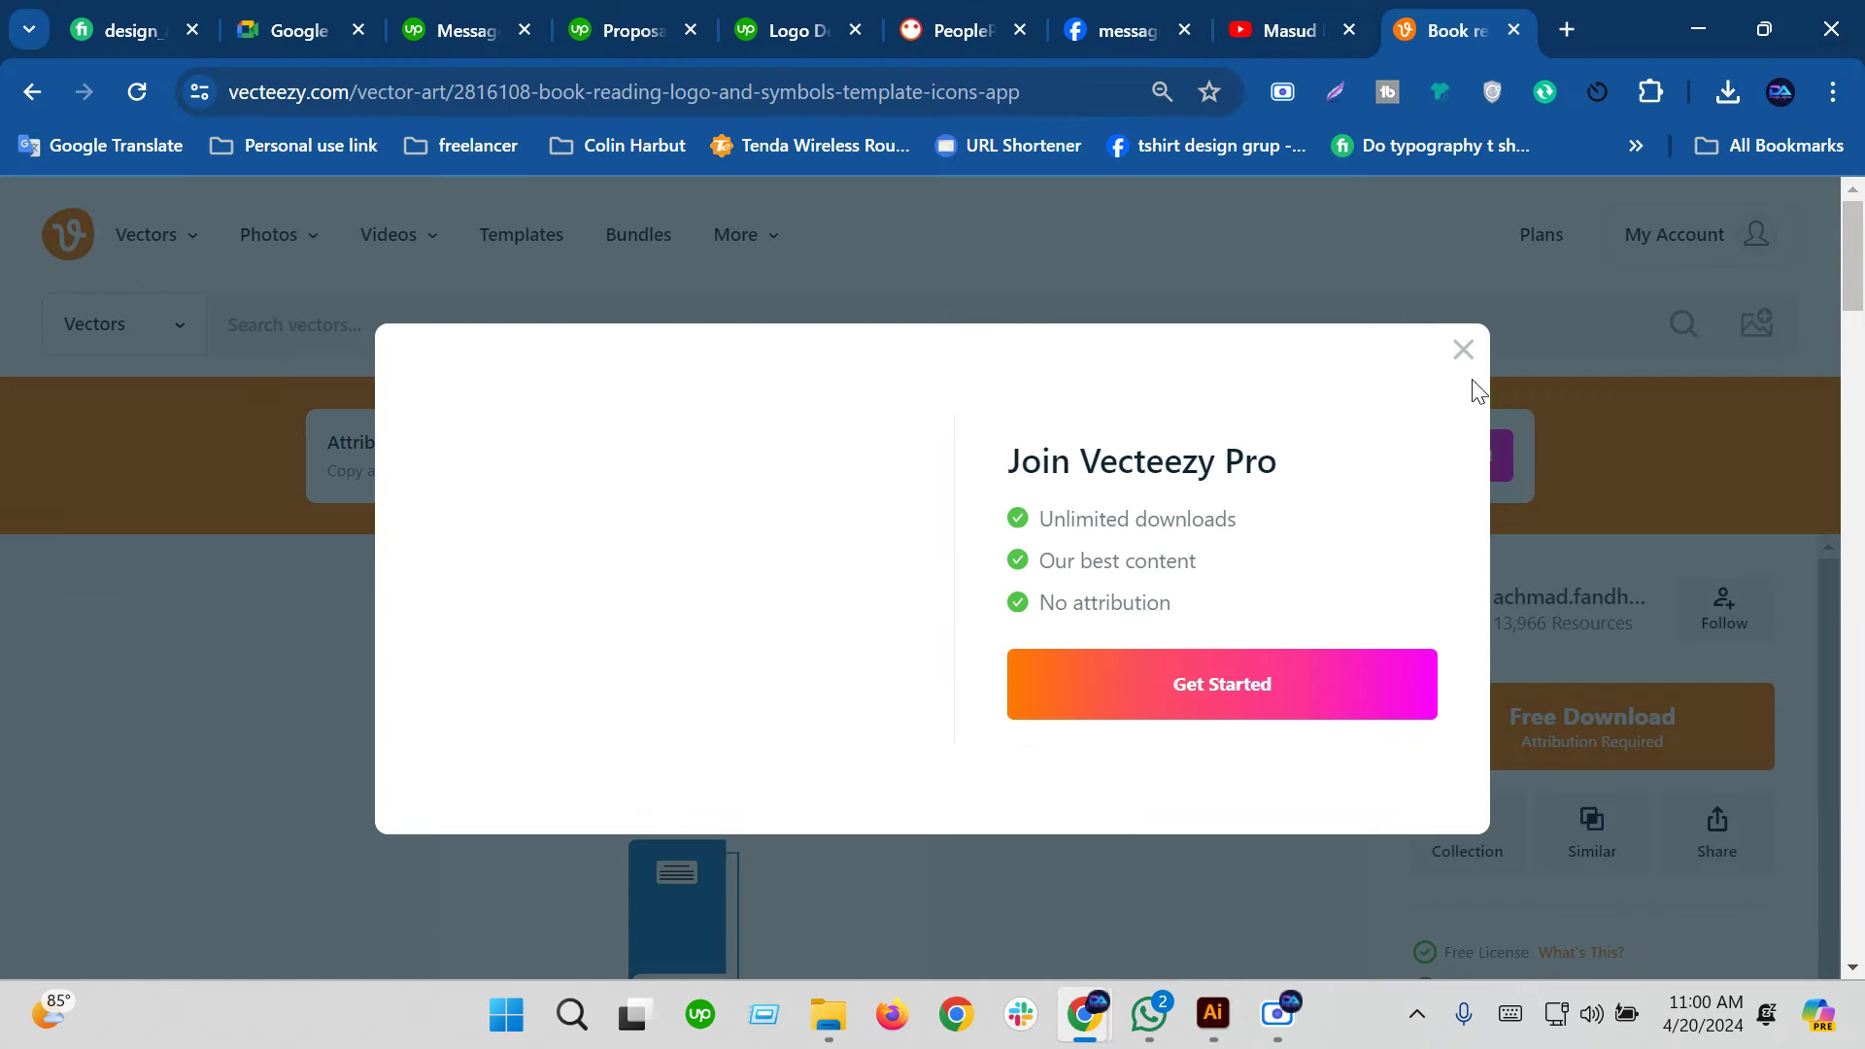
click(1463, 349)
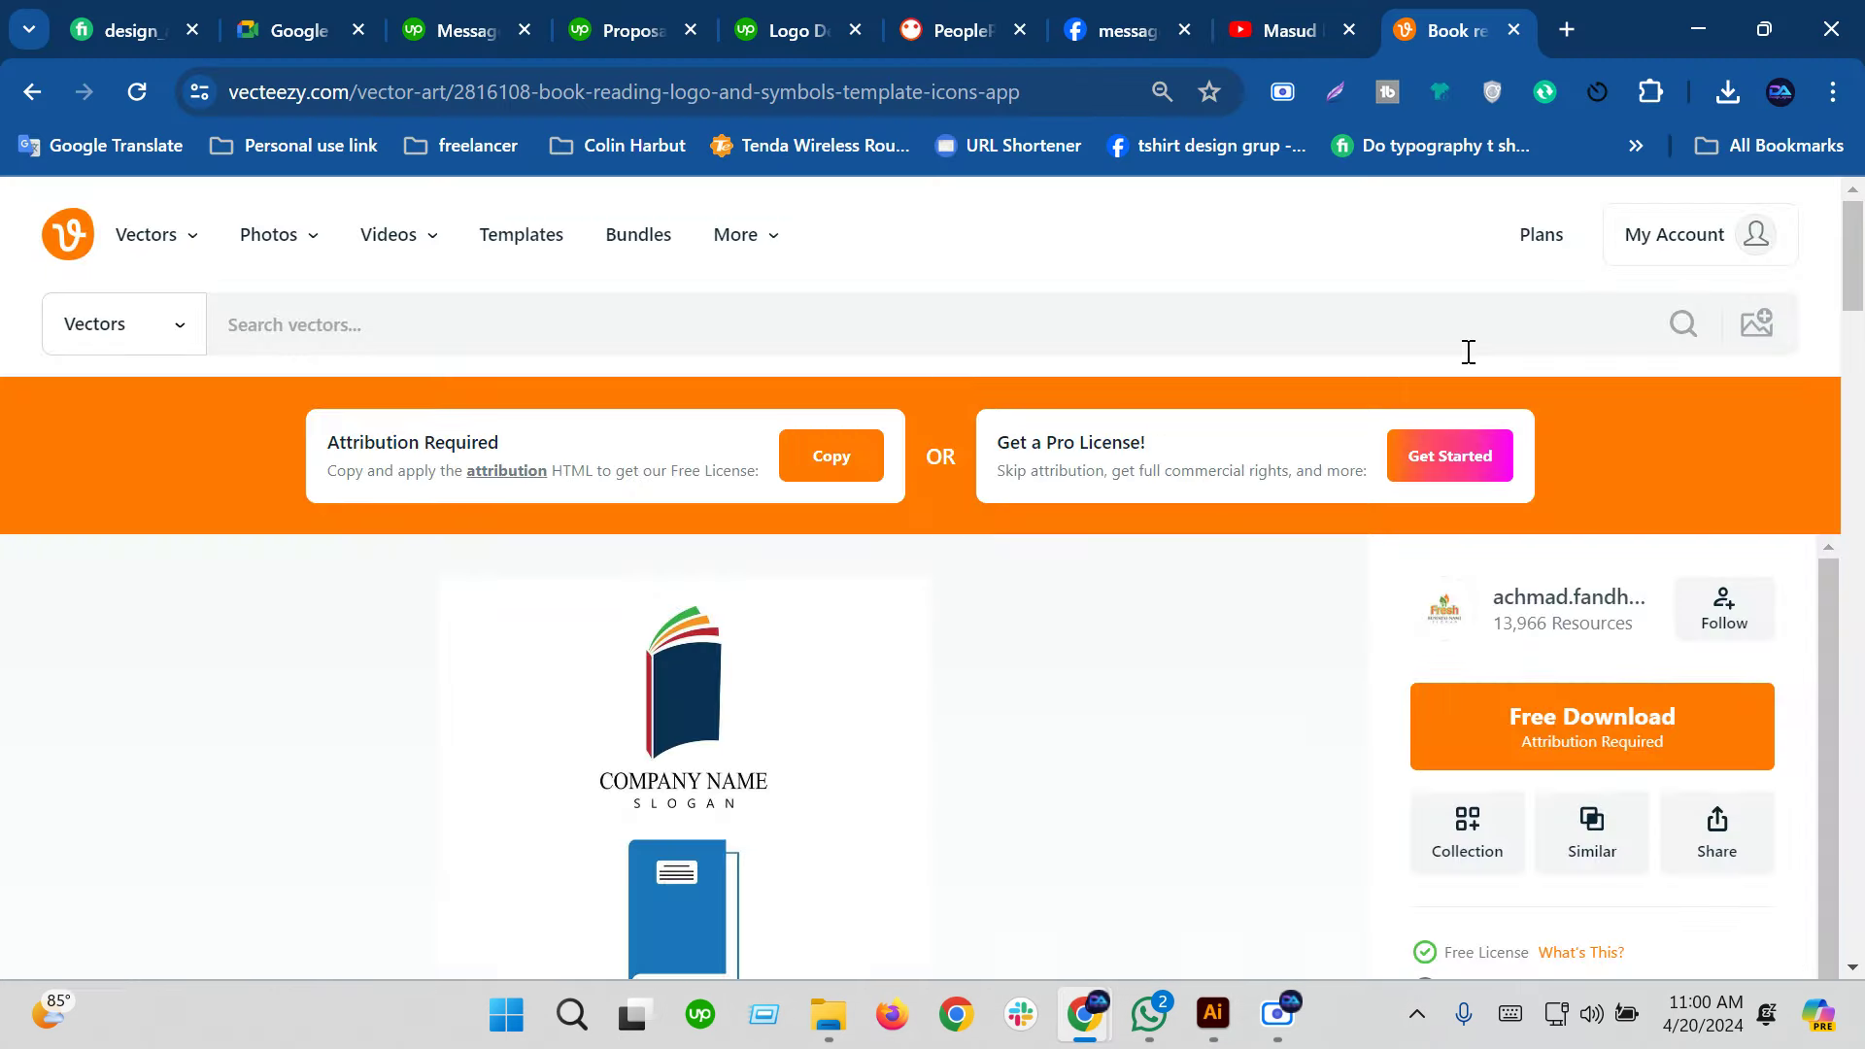
click(483, 326)
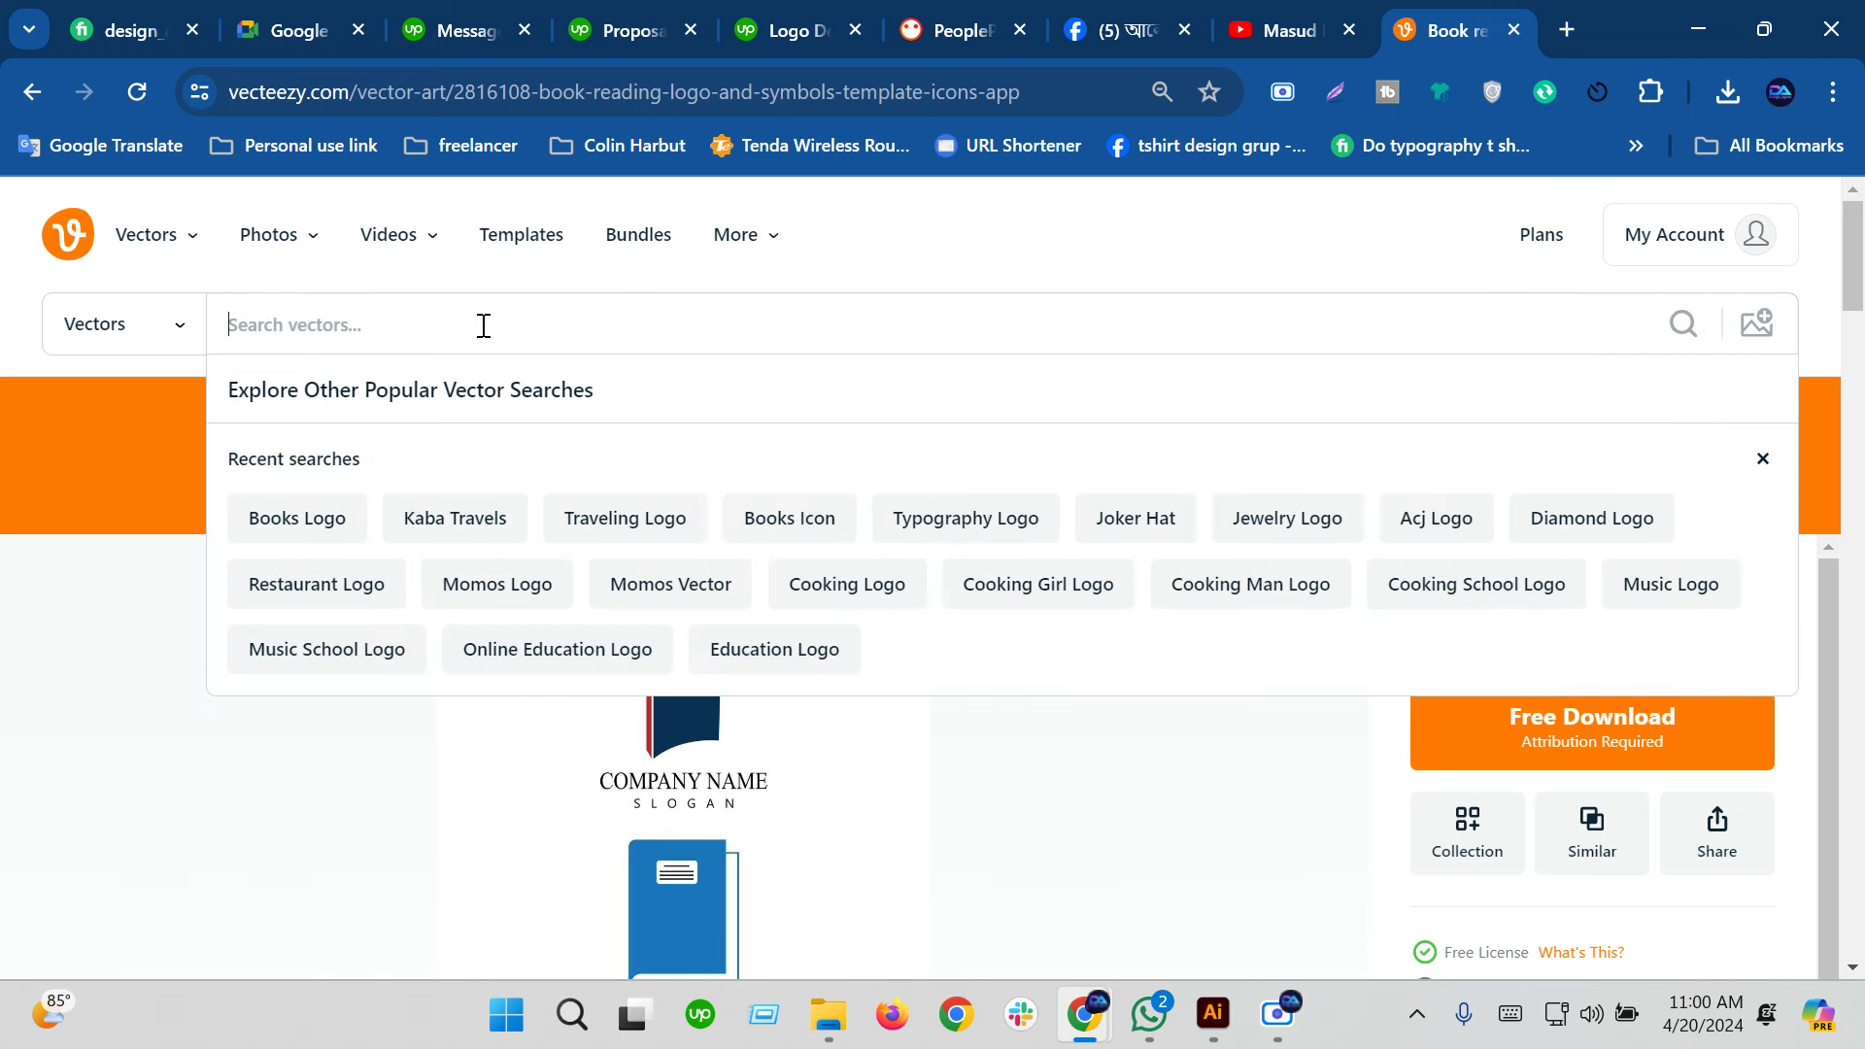
text(pen v)
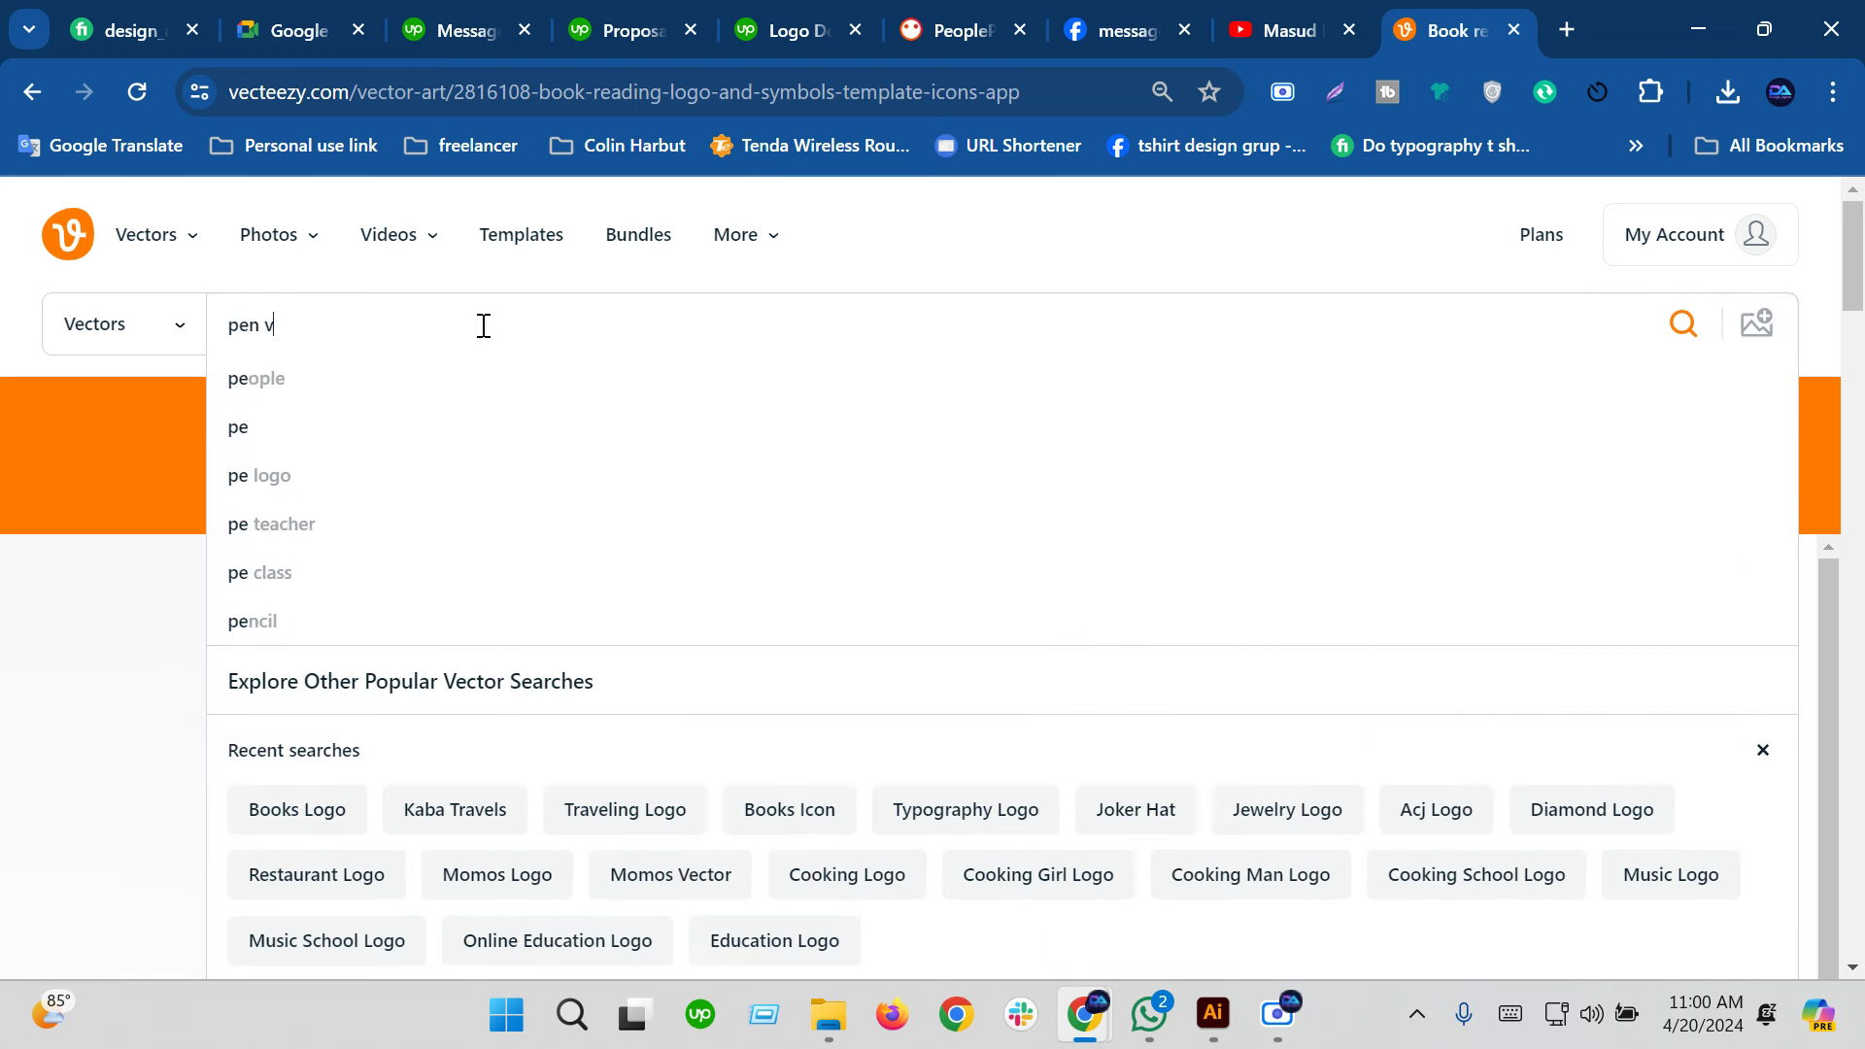
text(ector)
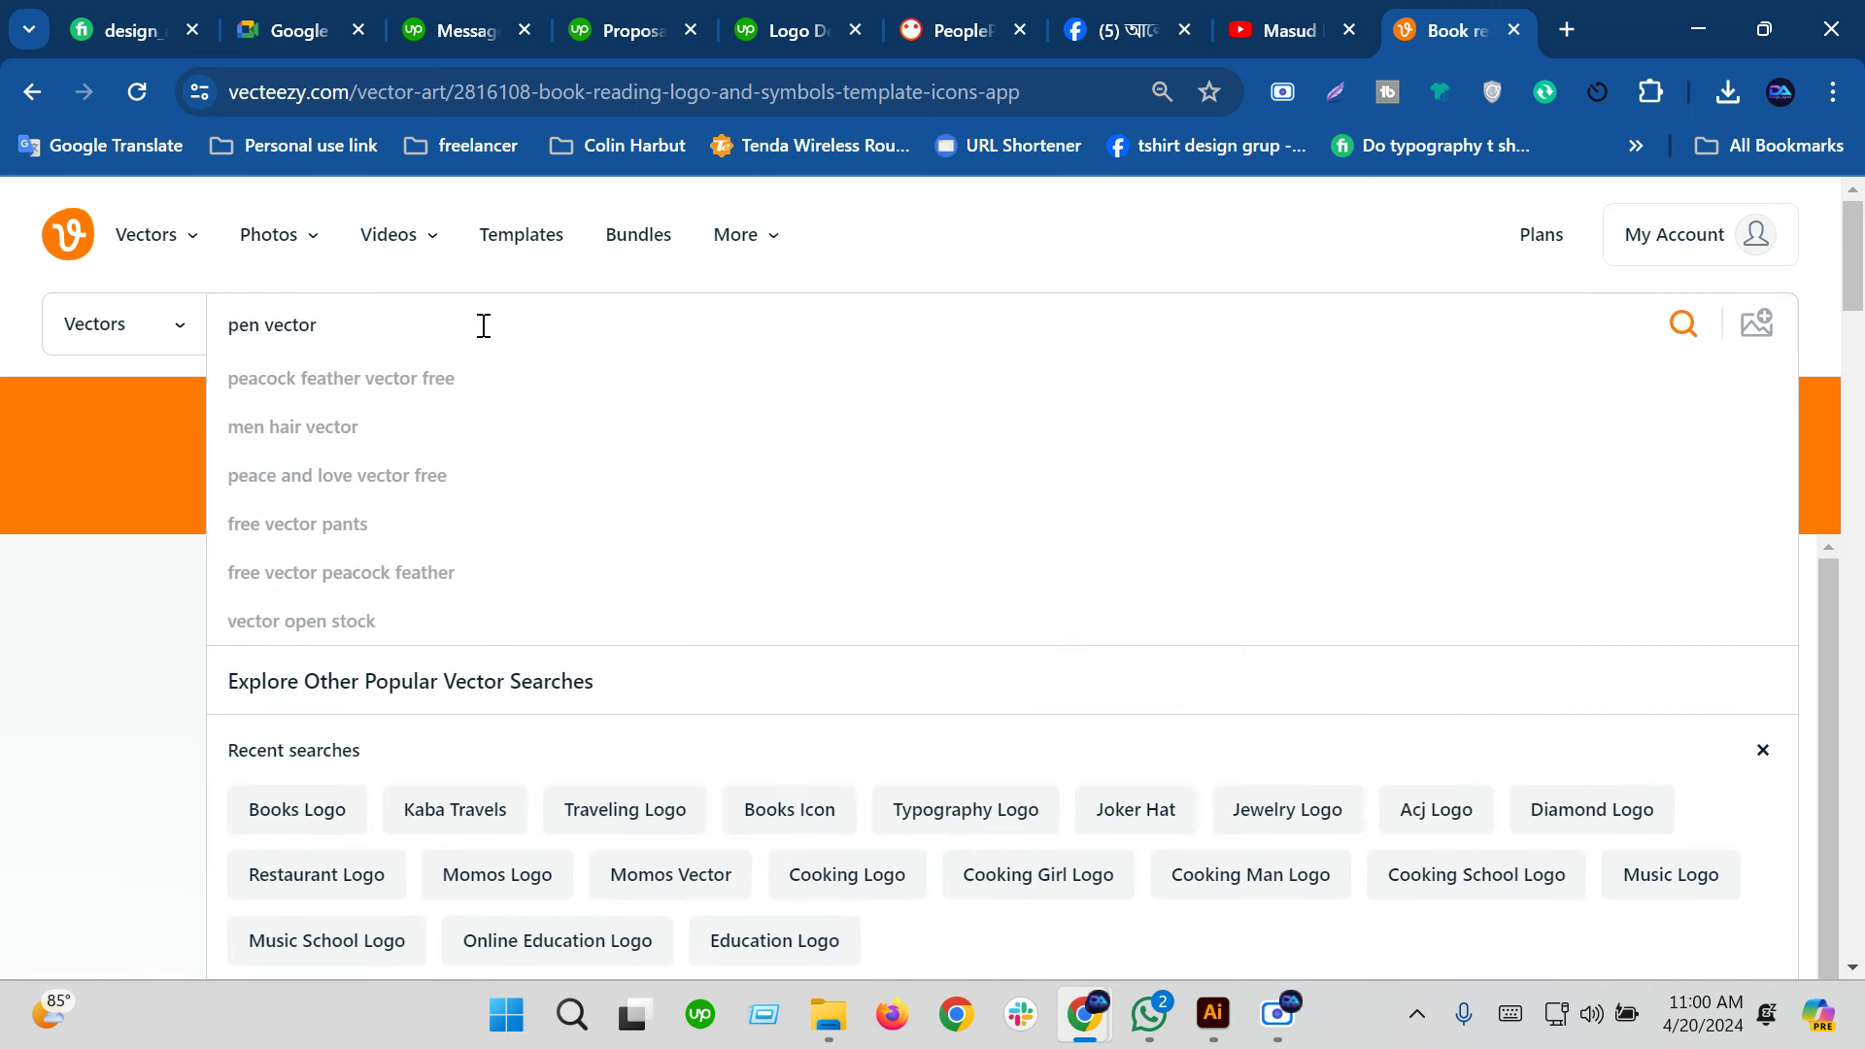
key(Return)
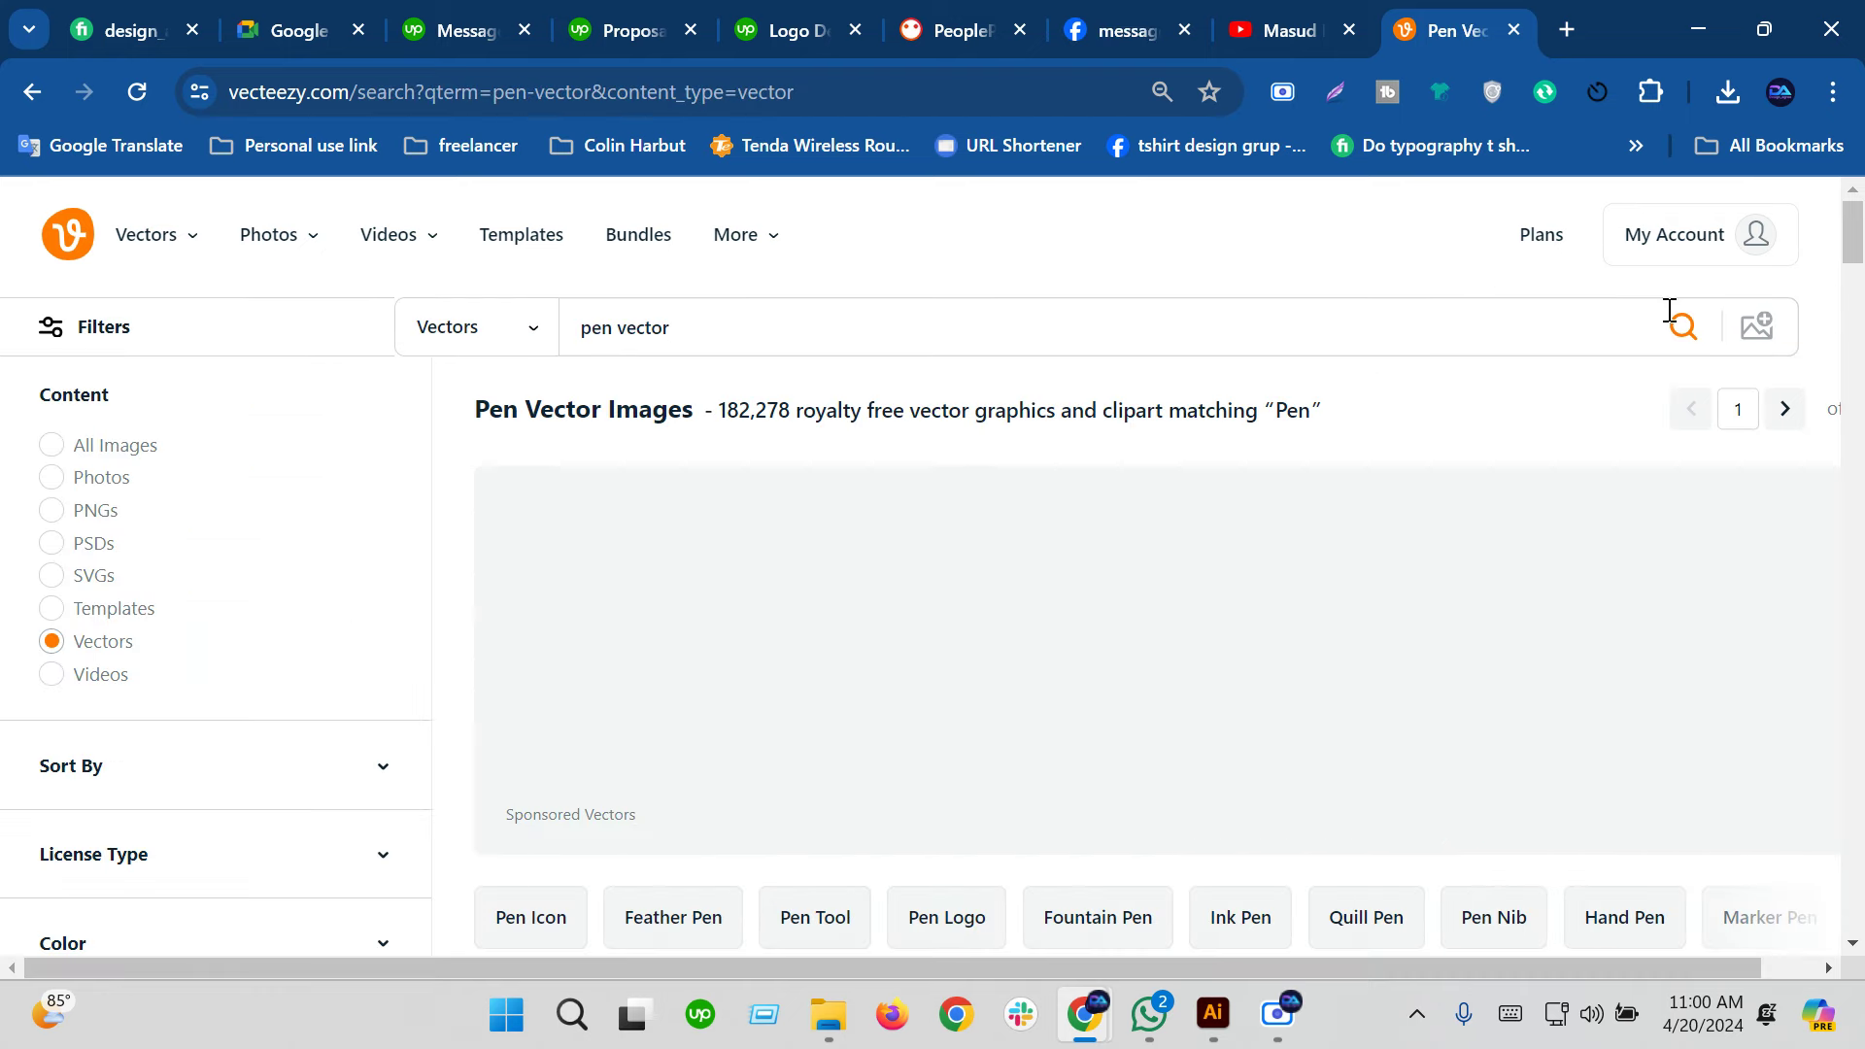
Scroll through the pen and quill vector search results
scroll(893, 709, down, 3)
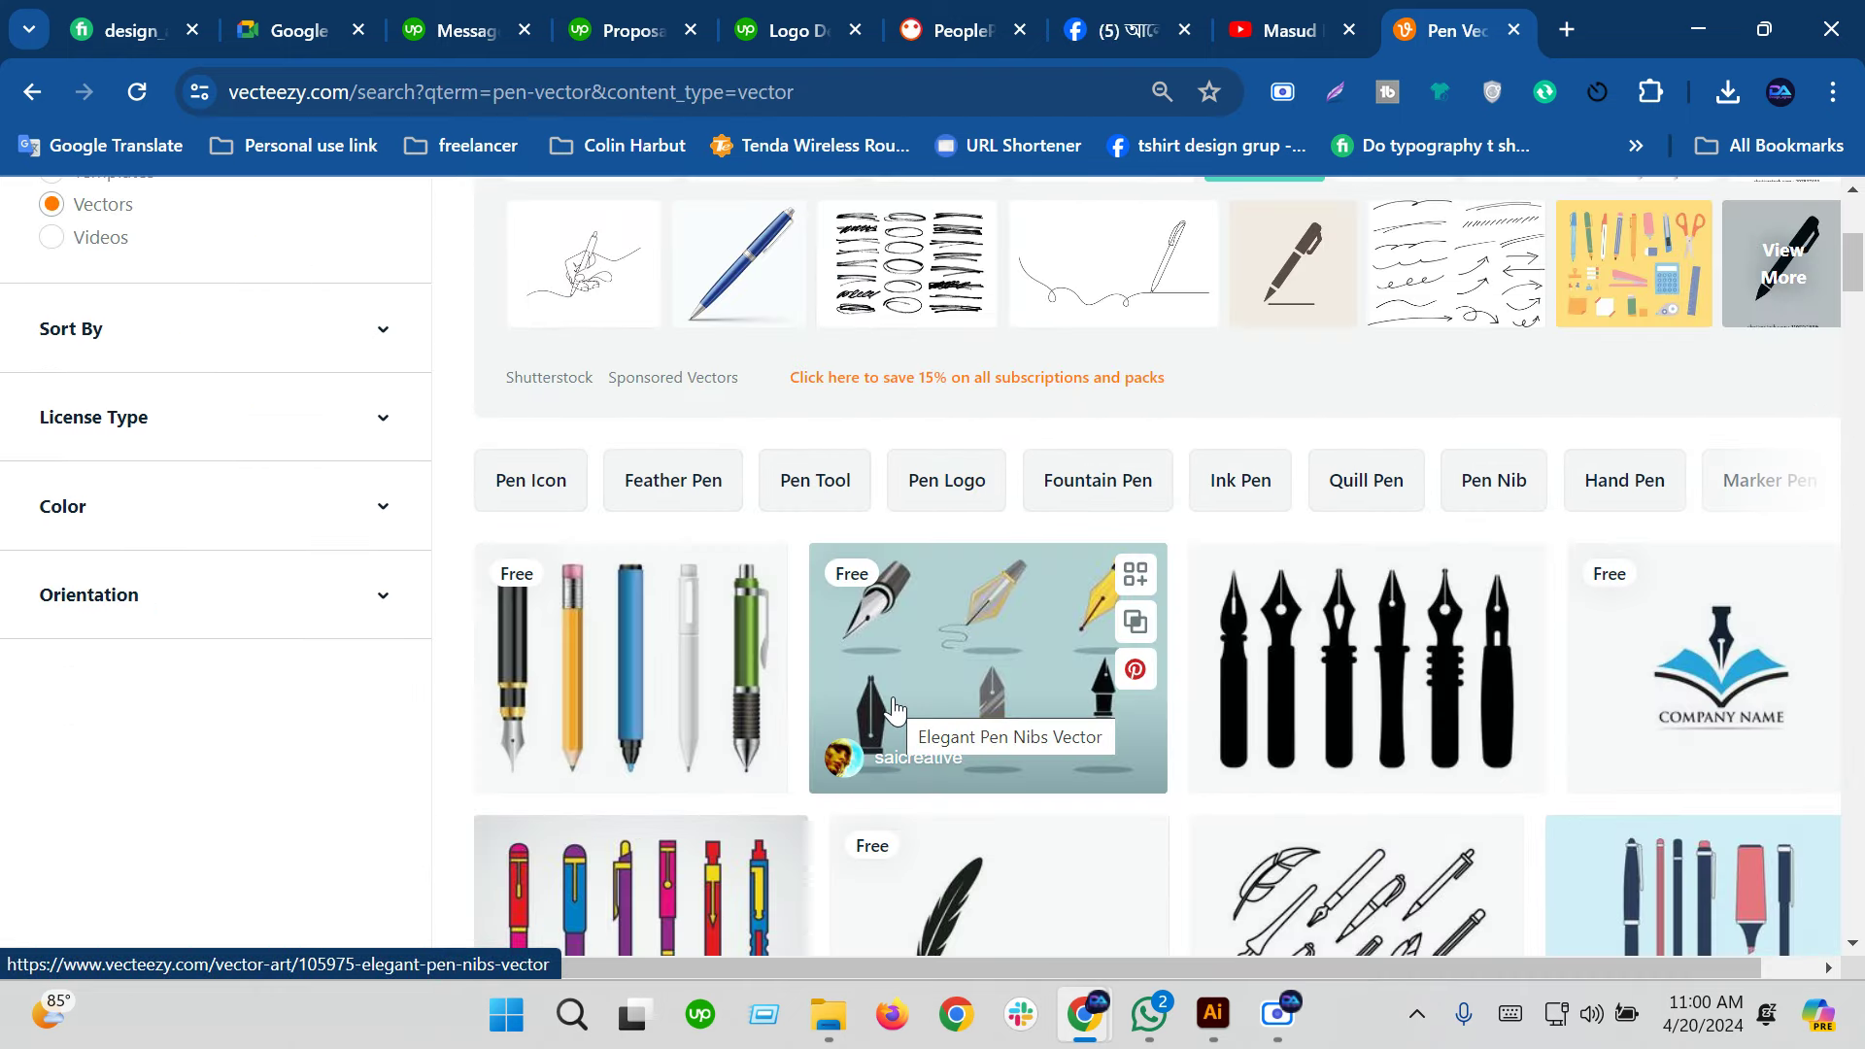
scroll(893, 710, down, 1)
scroll(893, 709, down, 2)
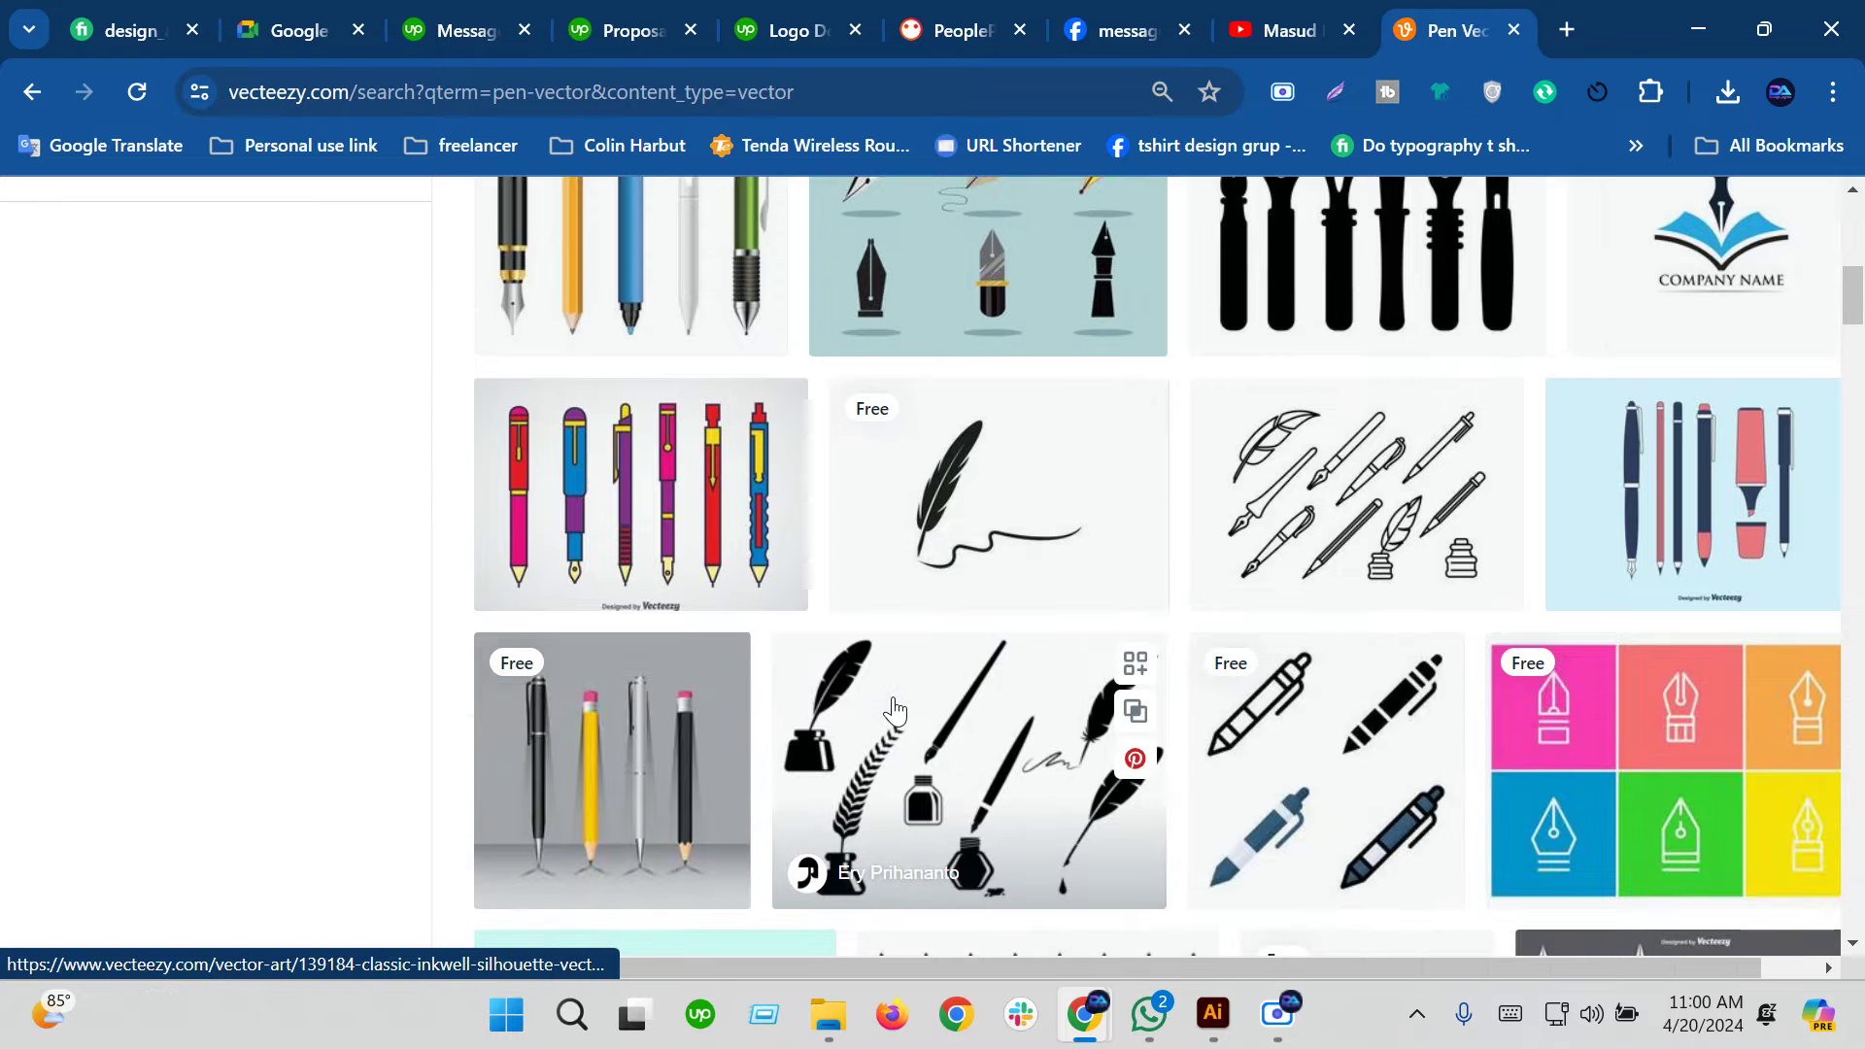
scroll(893, 712, down, 1)
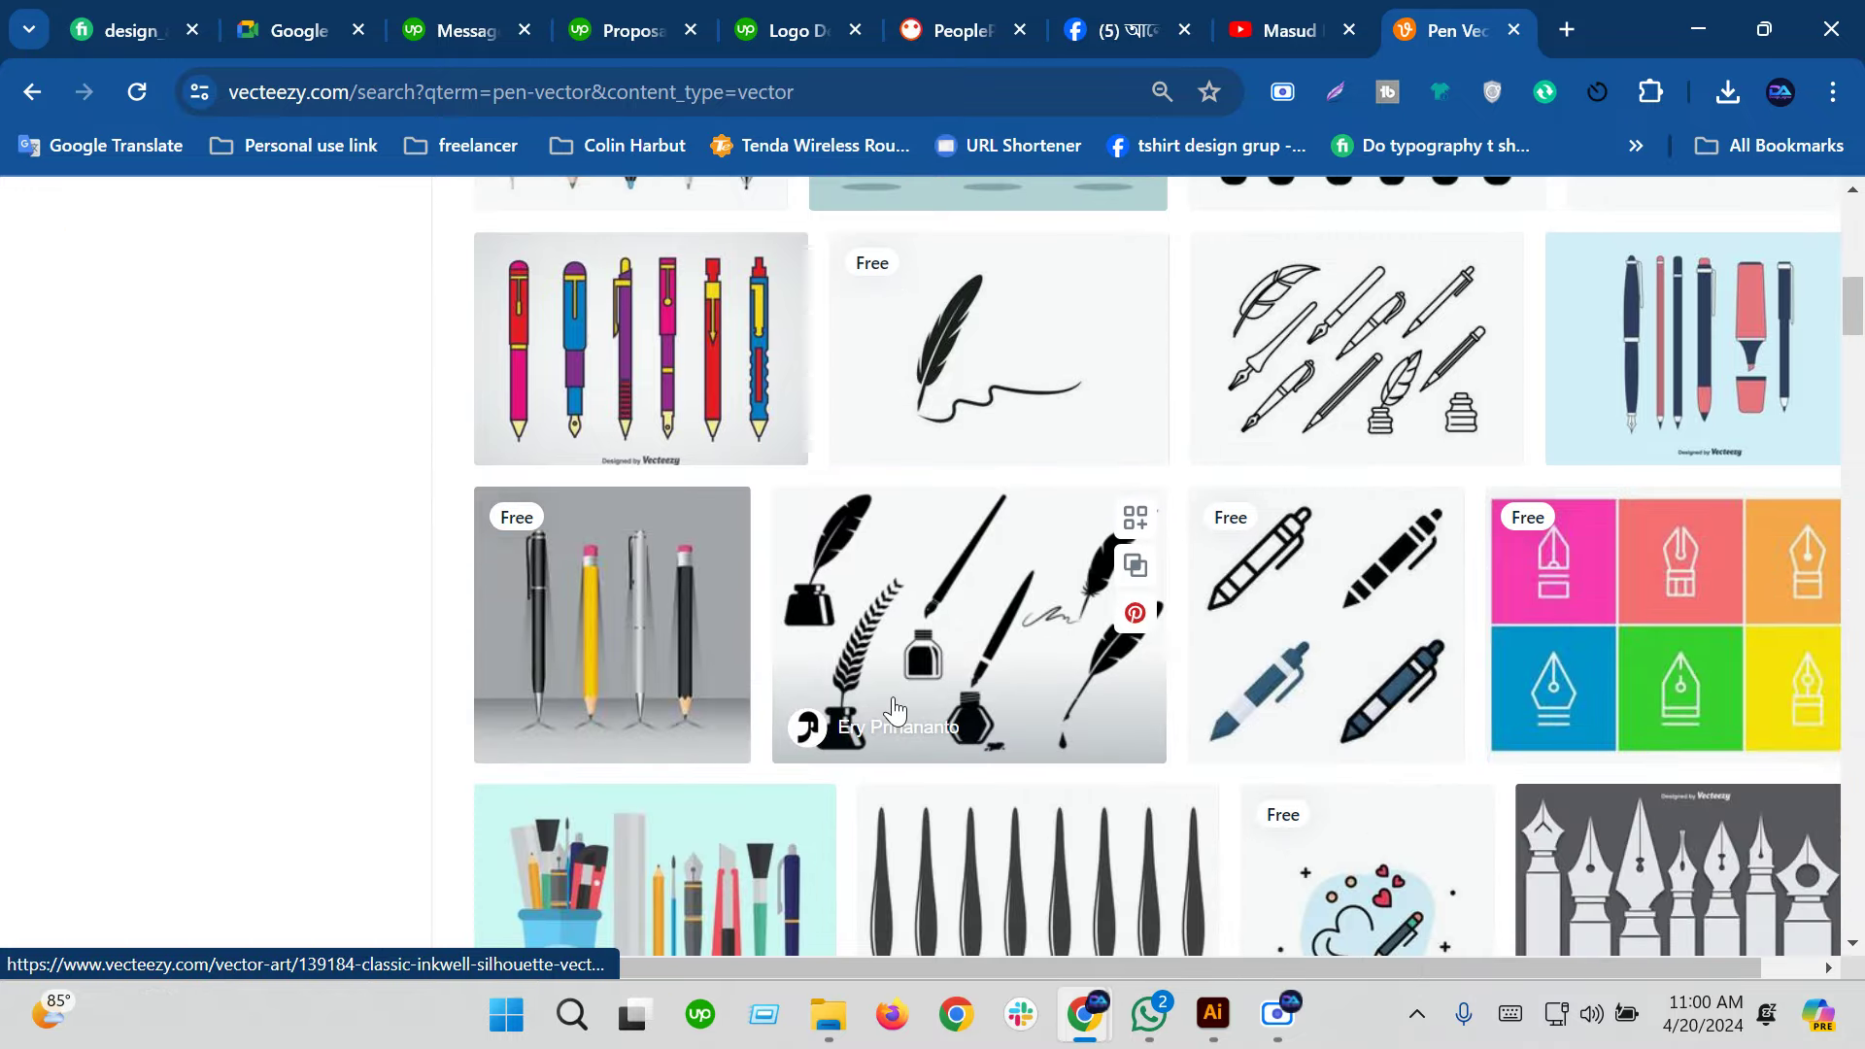
scroll(893, 709, down, 3)
scroll(894, 709, down, 1)
scroll(894, 709, down, 1)
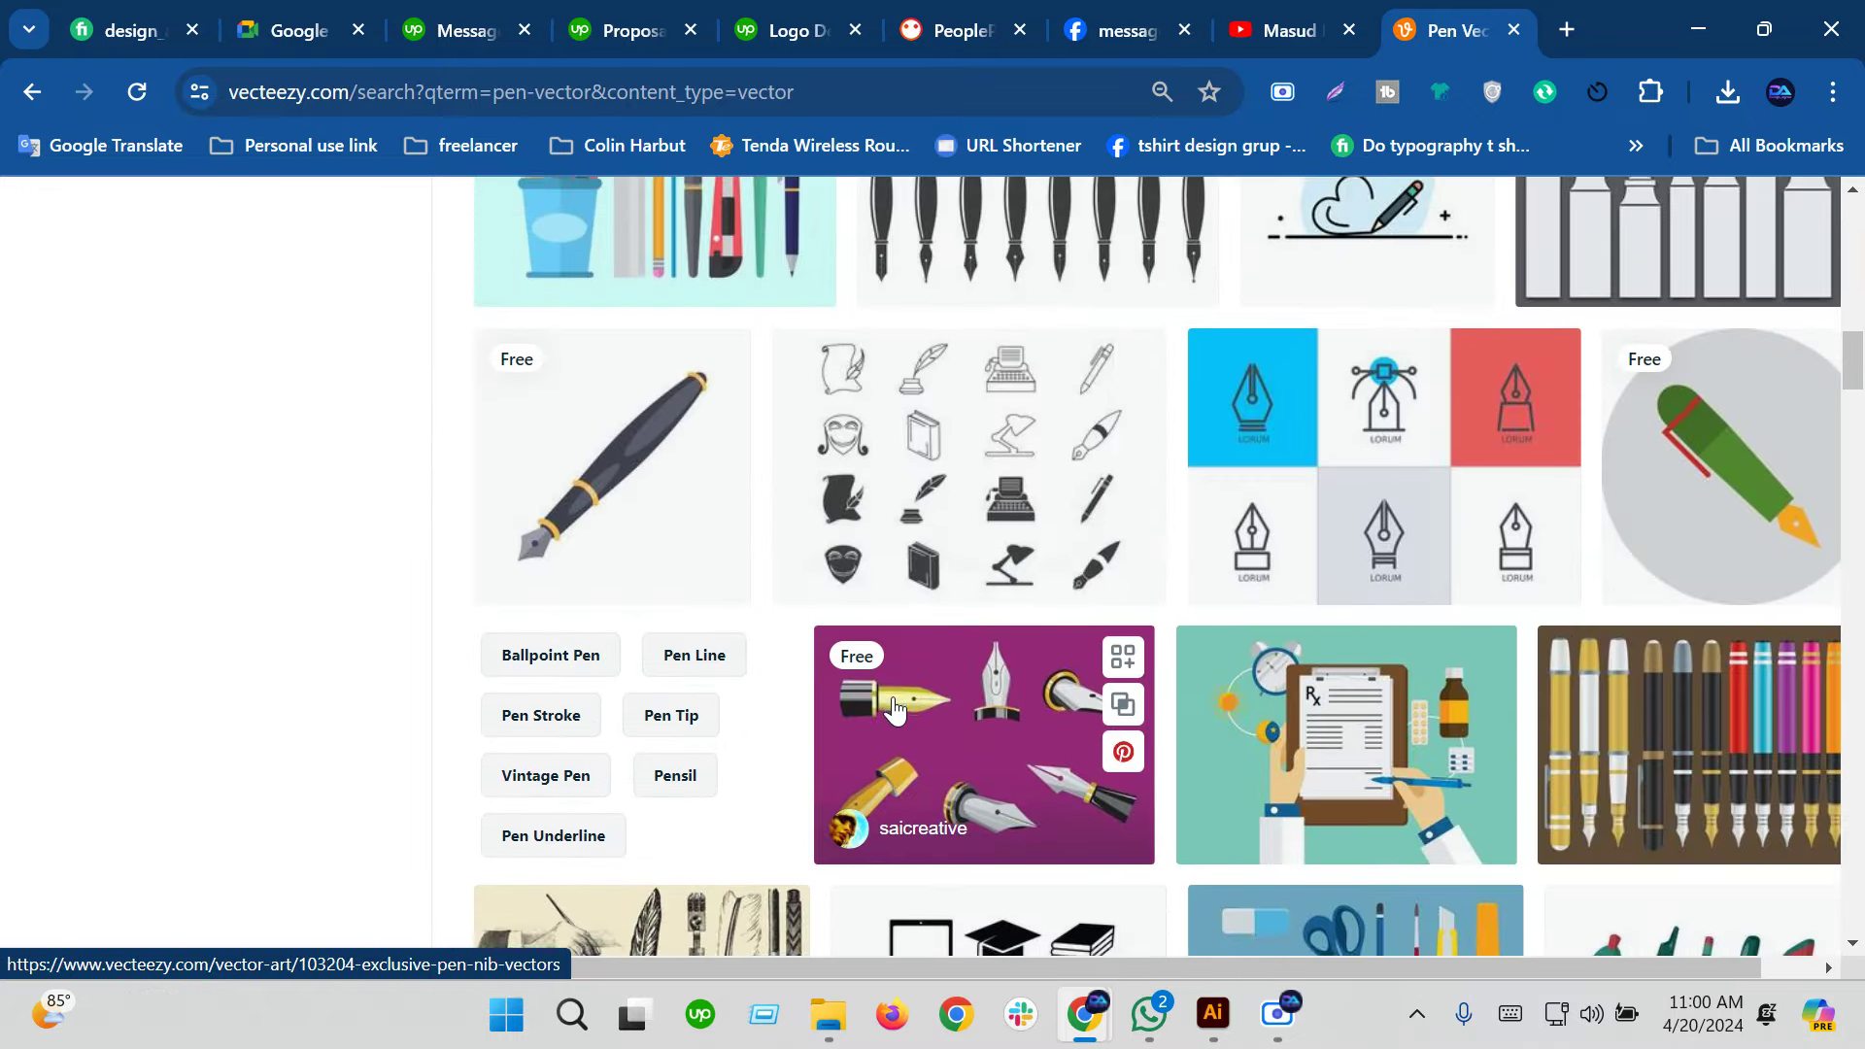
scroll(894, 710, down, 2)
scroll(894, 710, down, 2)
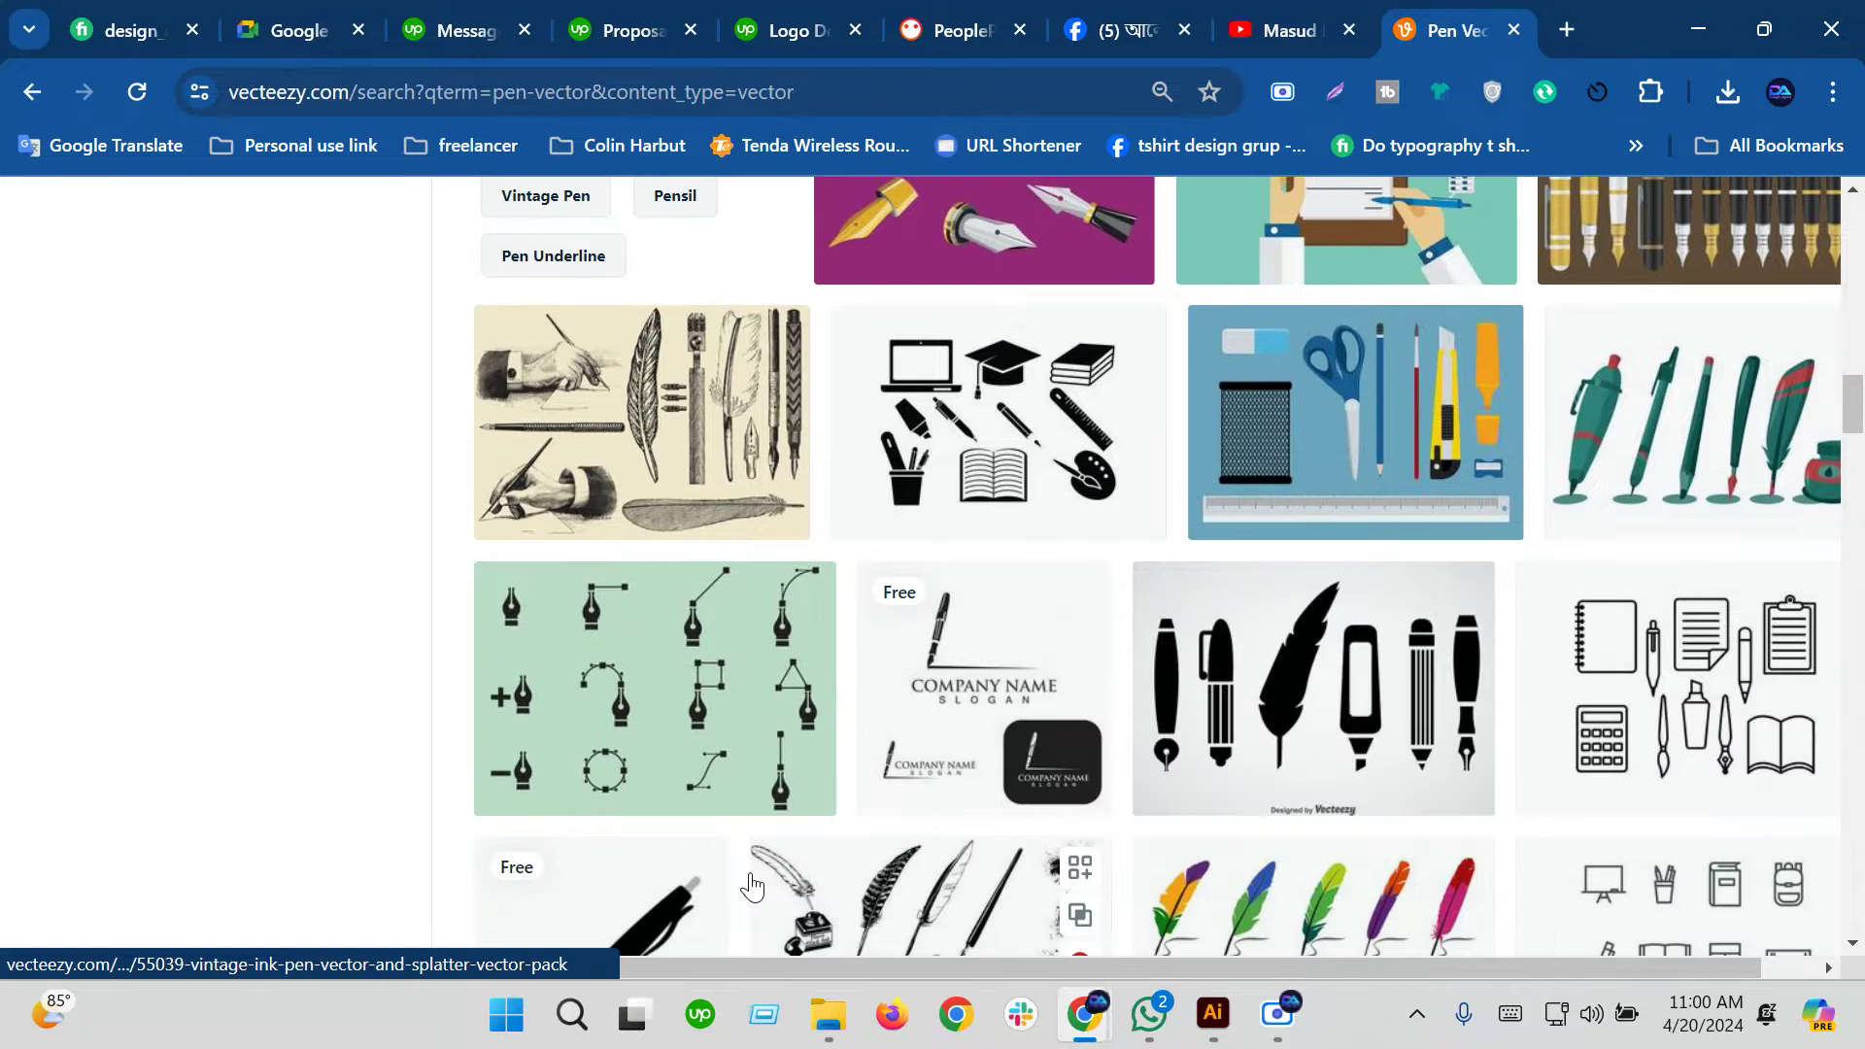
scroll(755, 886, down, 2)
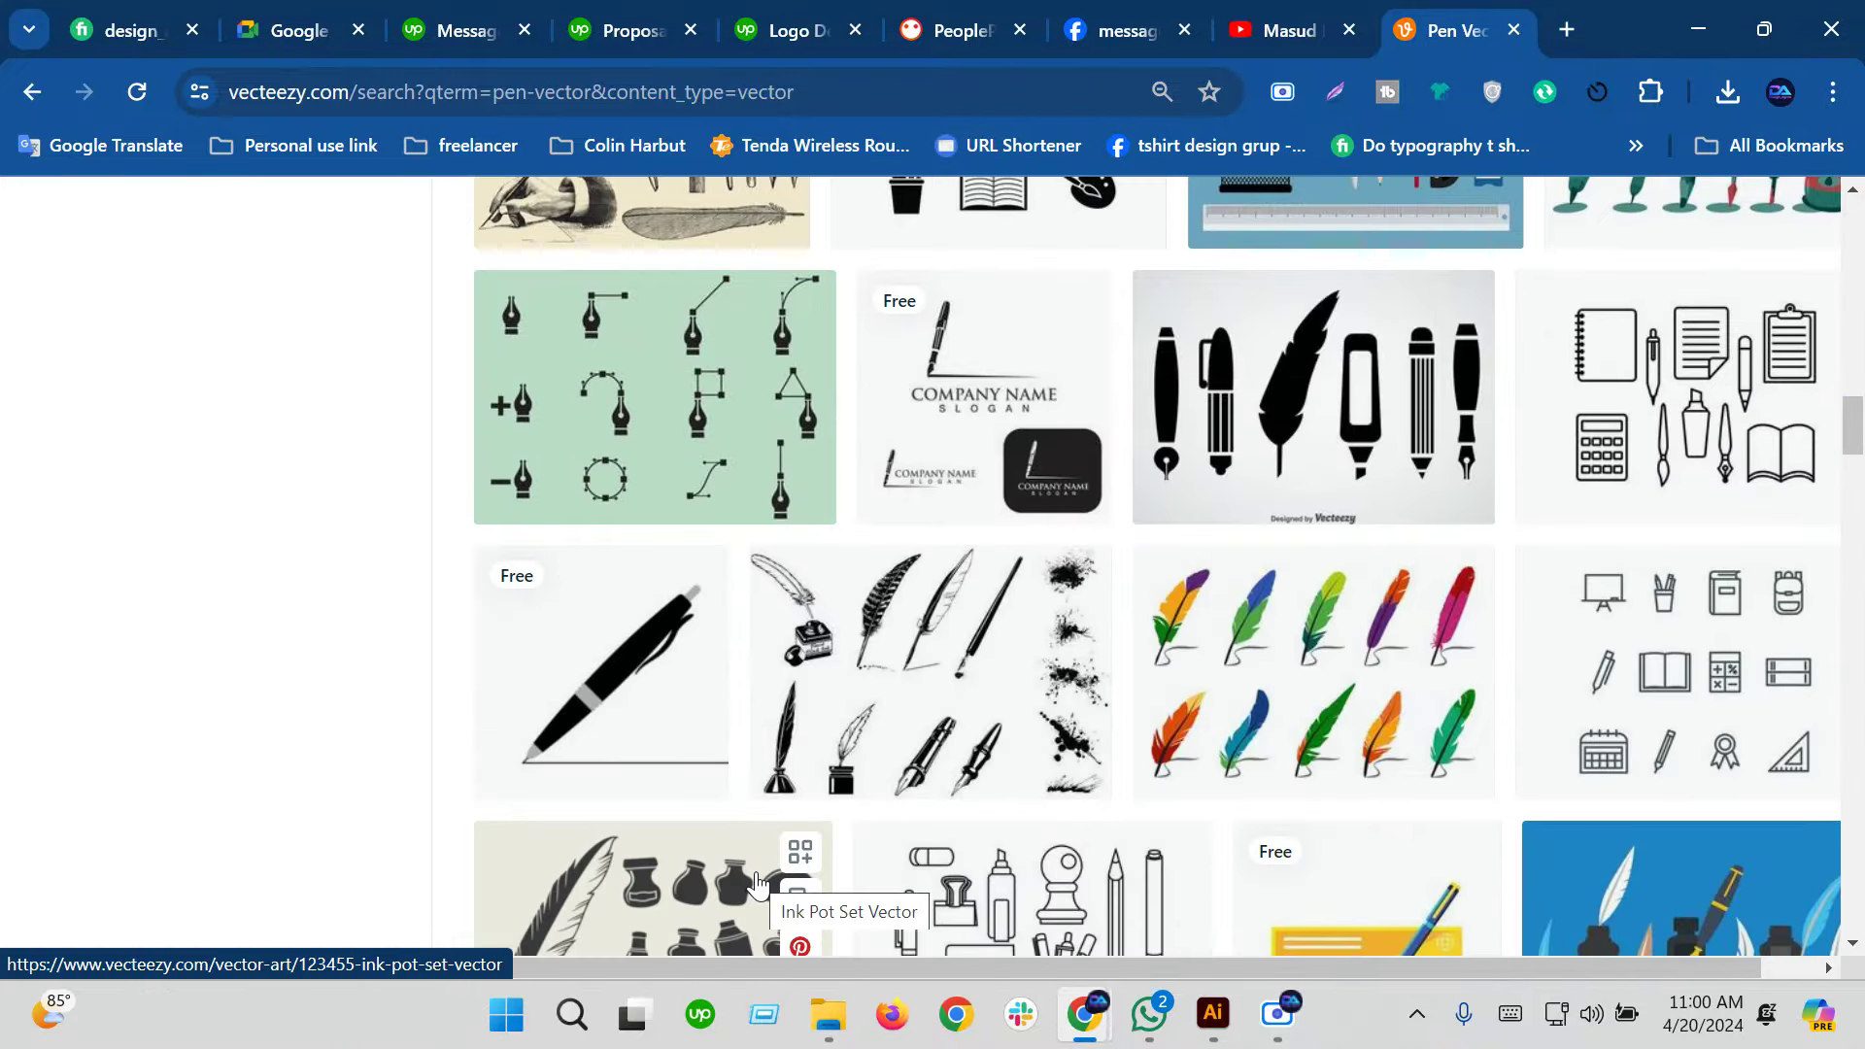
scroll(758, 884, down, 1)
scroll(763, 882, up, 5)
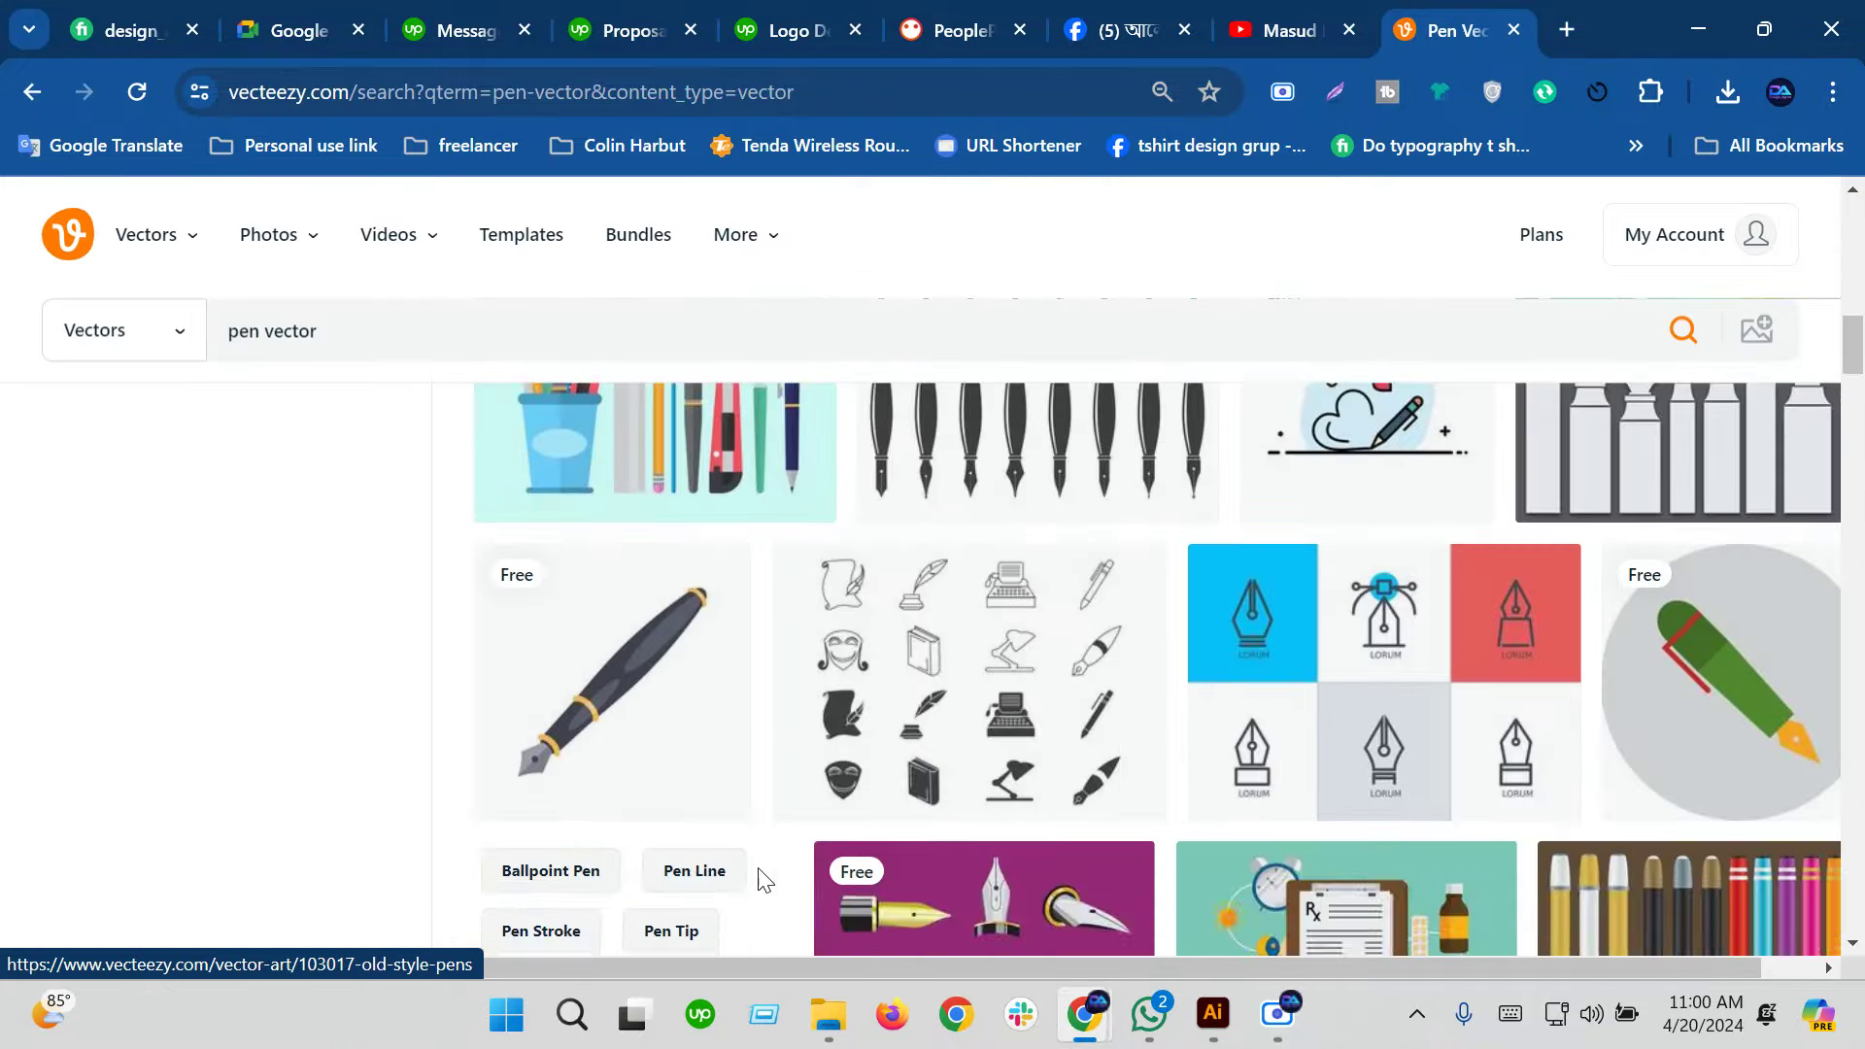
scroll(767, 880, up, 3)
scroll(767, 879, up, 1)
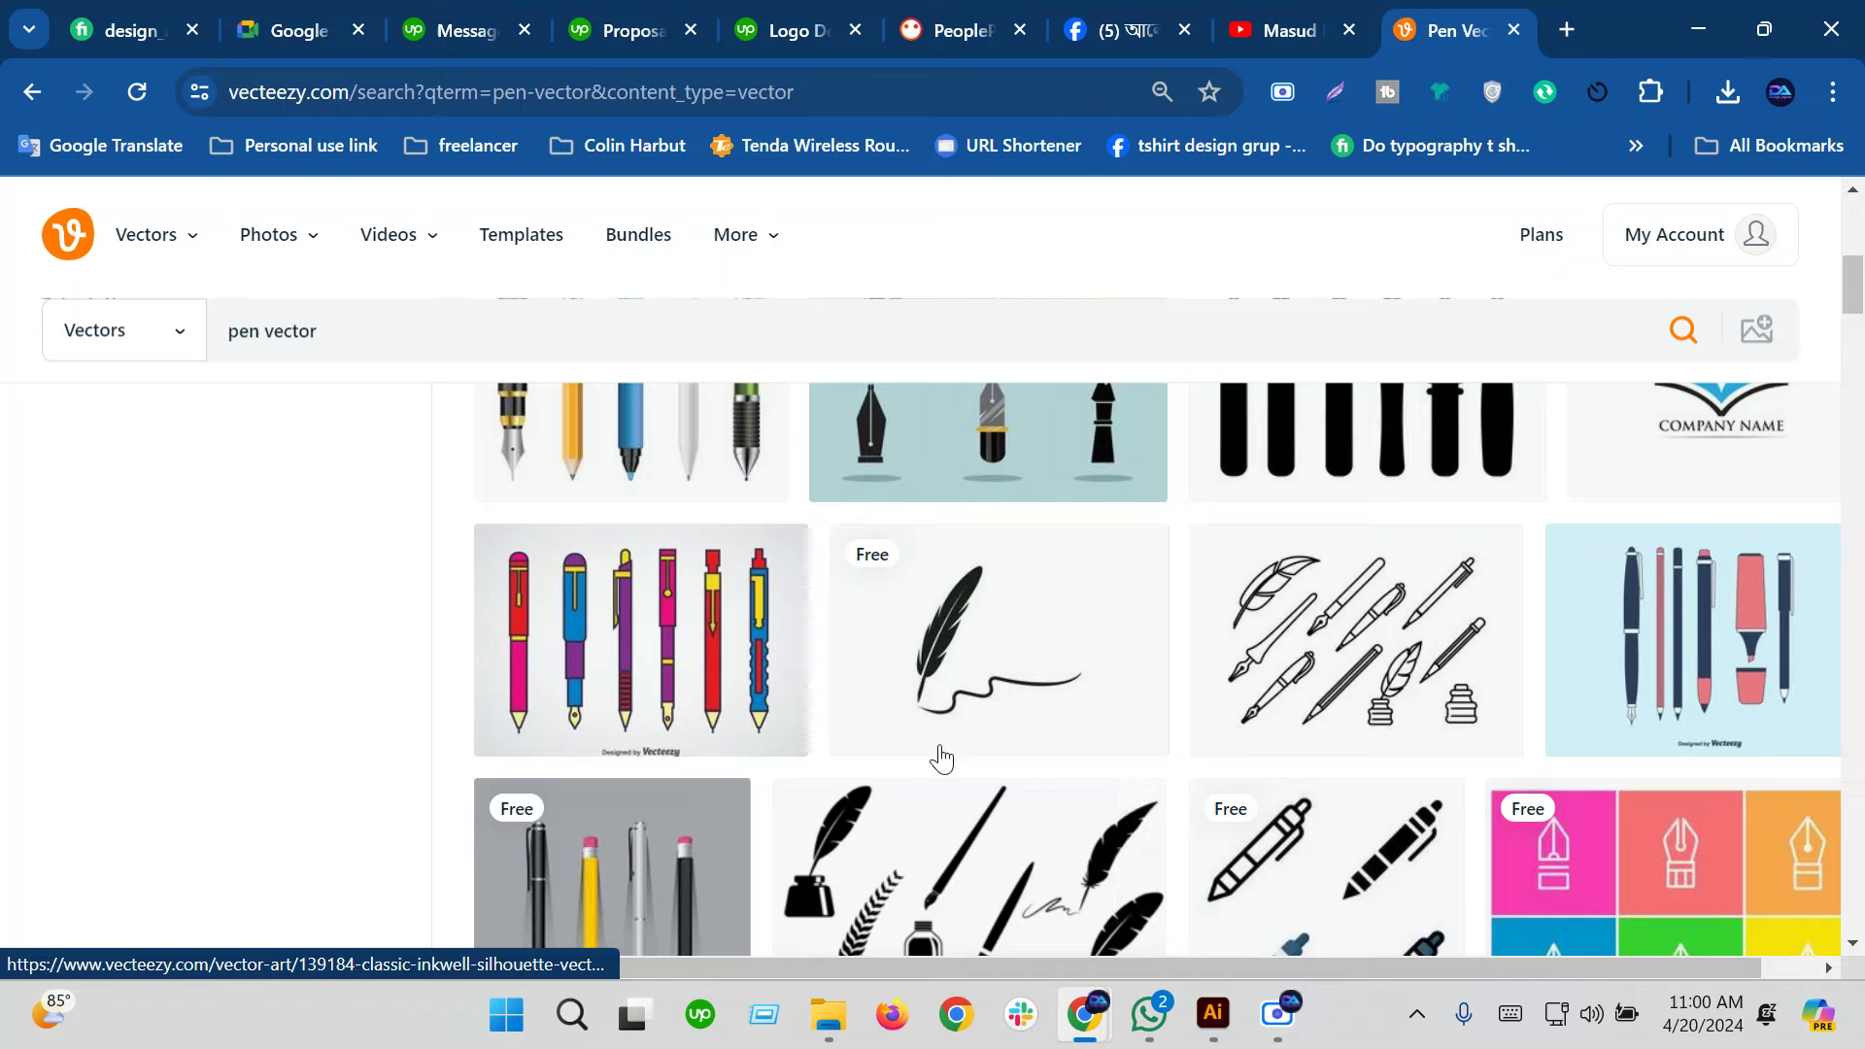
Download the free fountain pen writing logo vector and open its zip
click(962, 605)
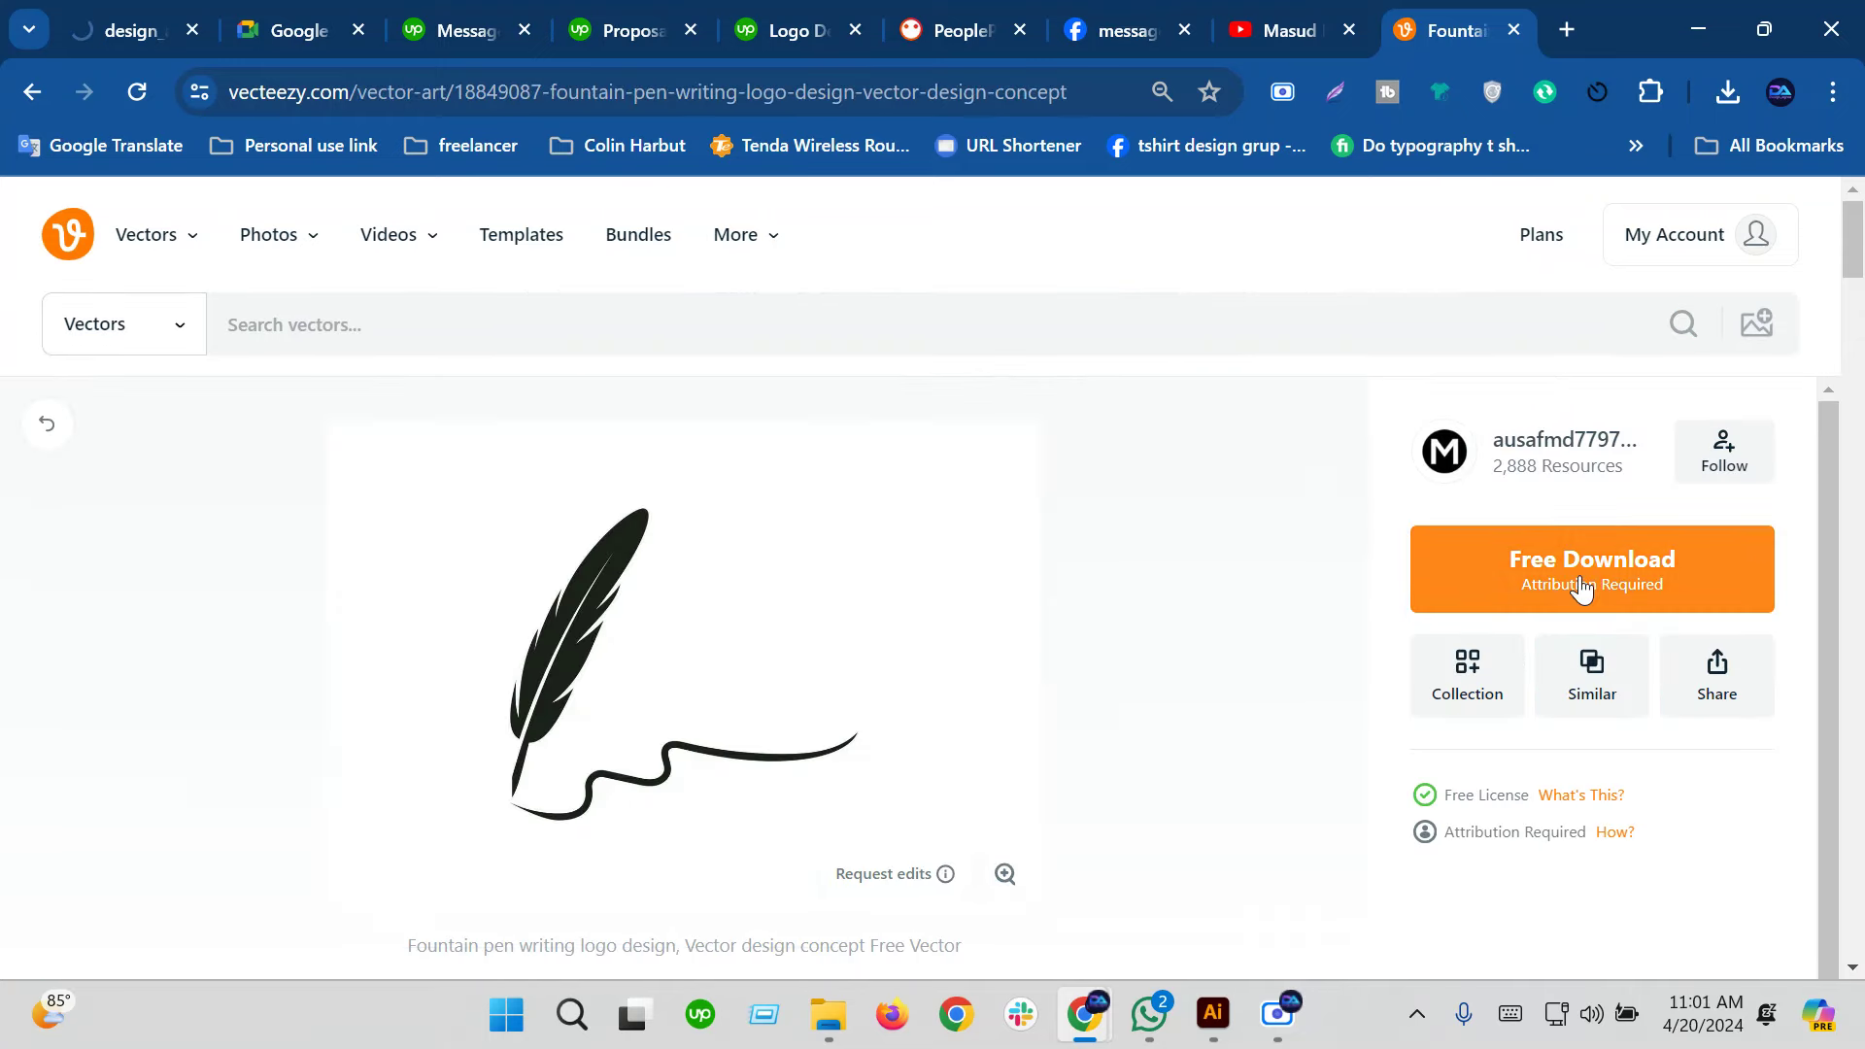
mouse_move(583, 593)
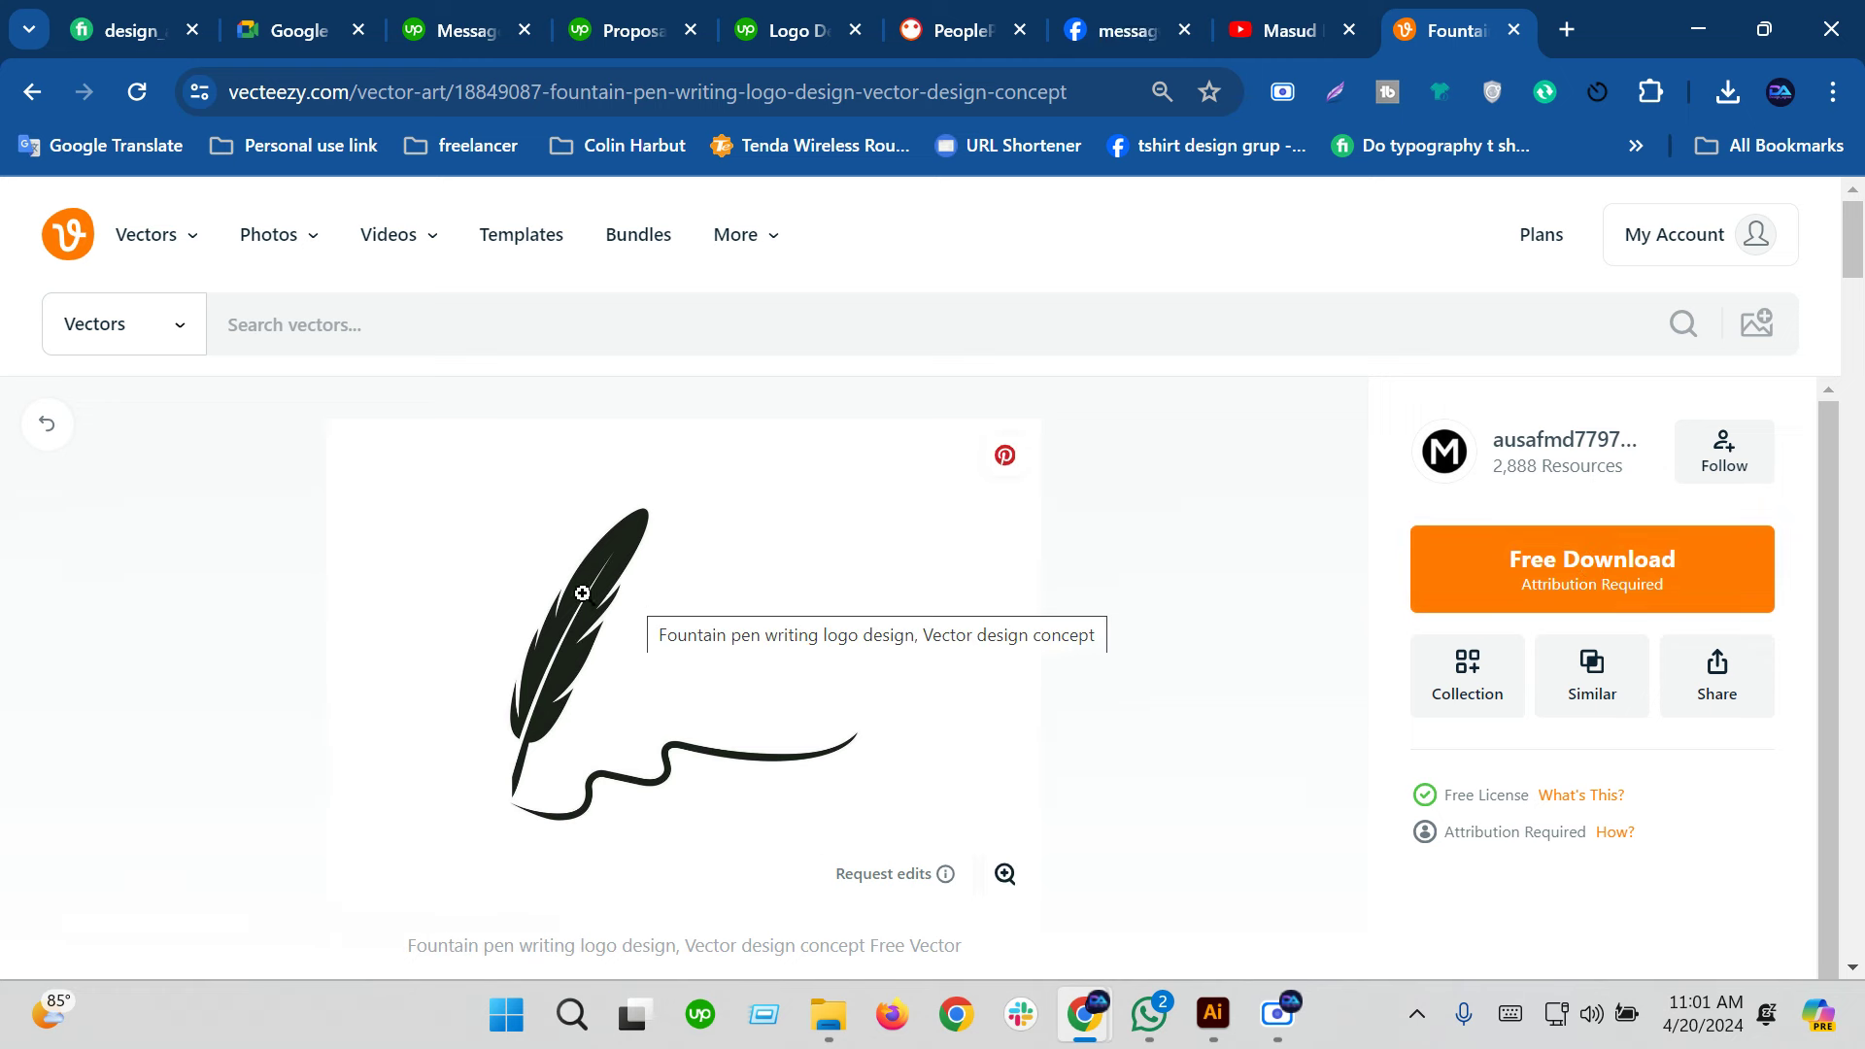
click(1608, 581)
scroll(1549, 667, down, 1)
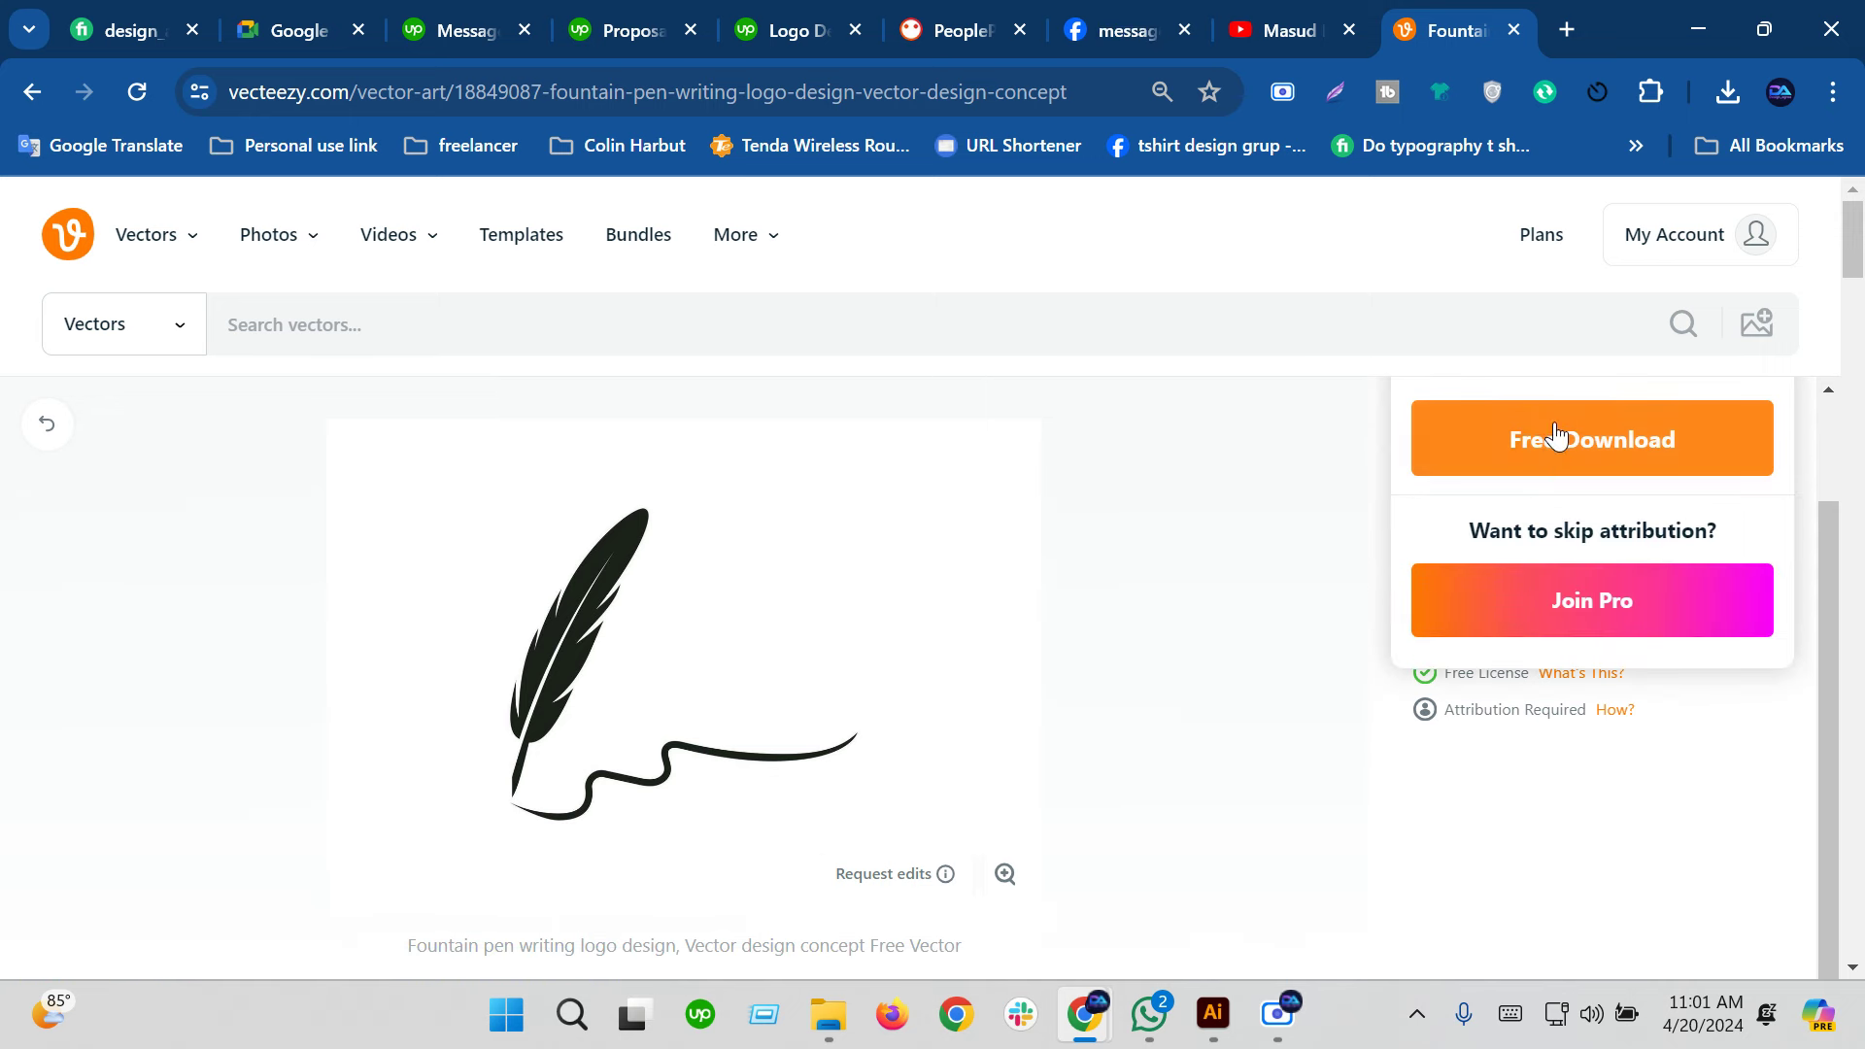
click(1556, 437)
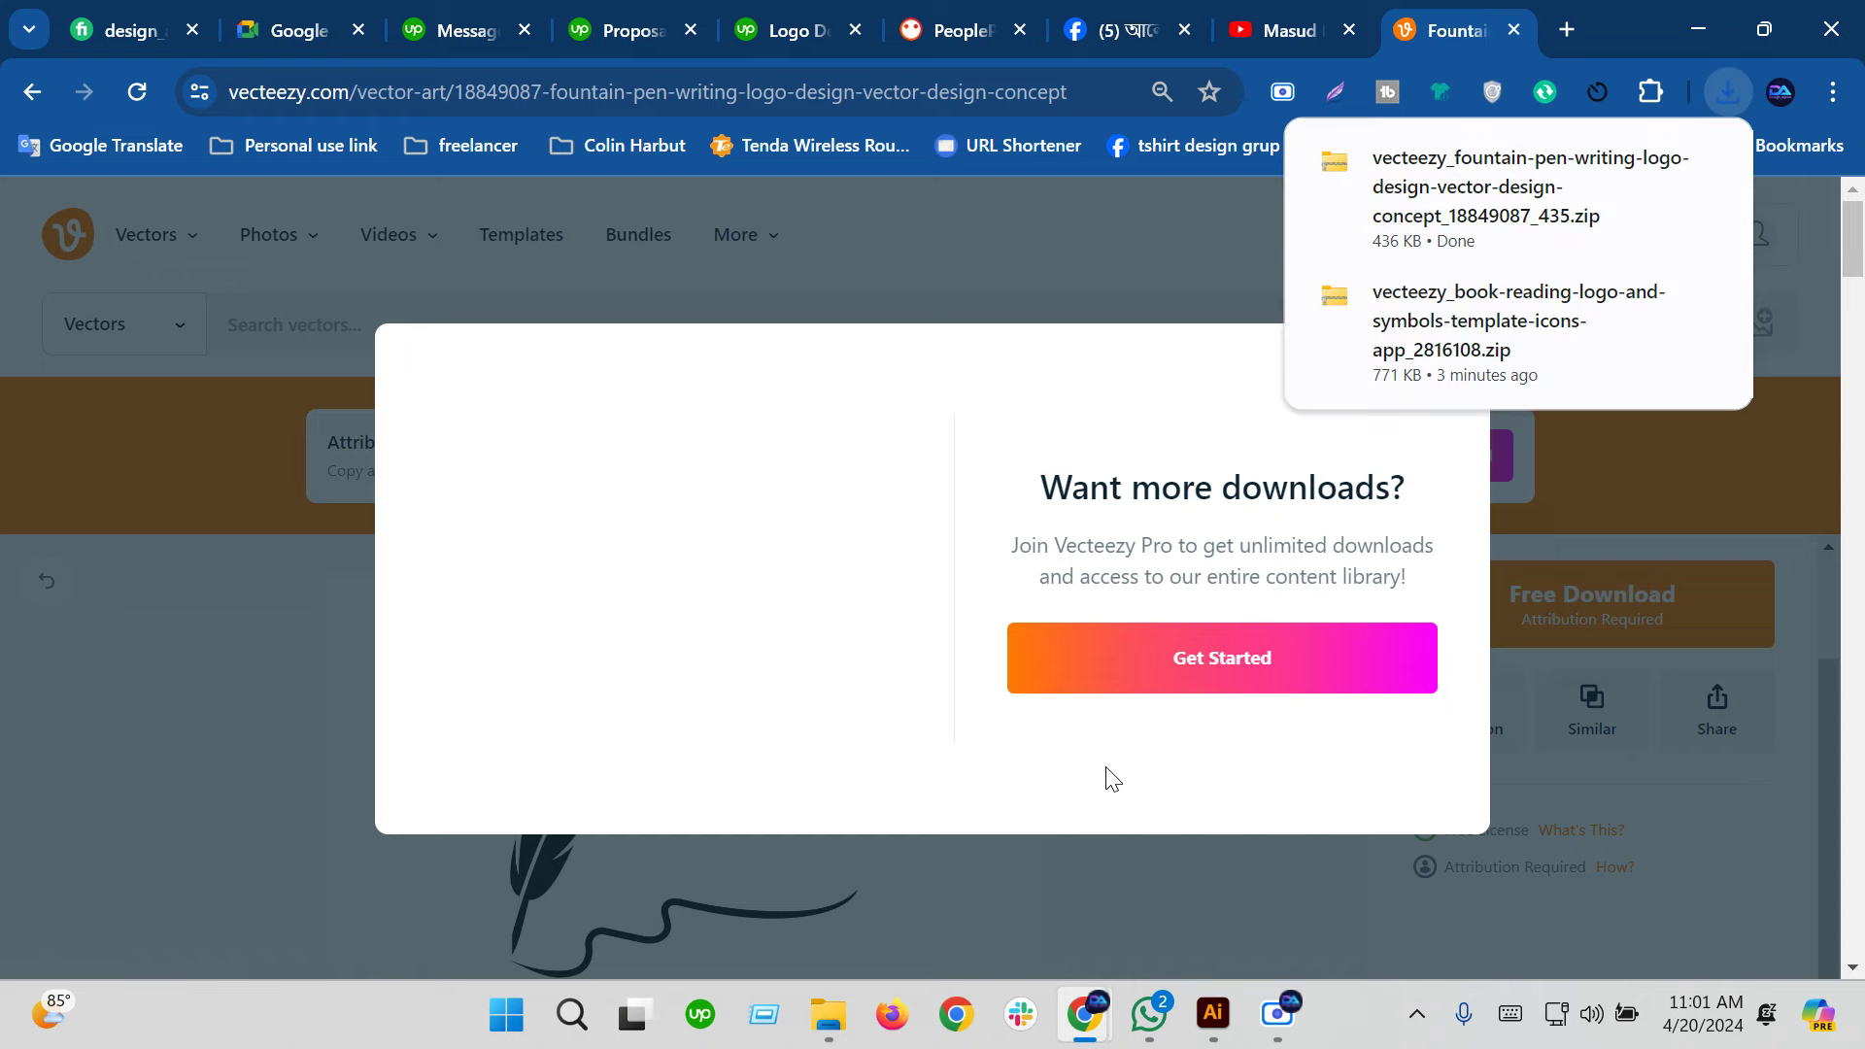
click(1457, 209)
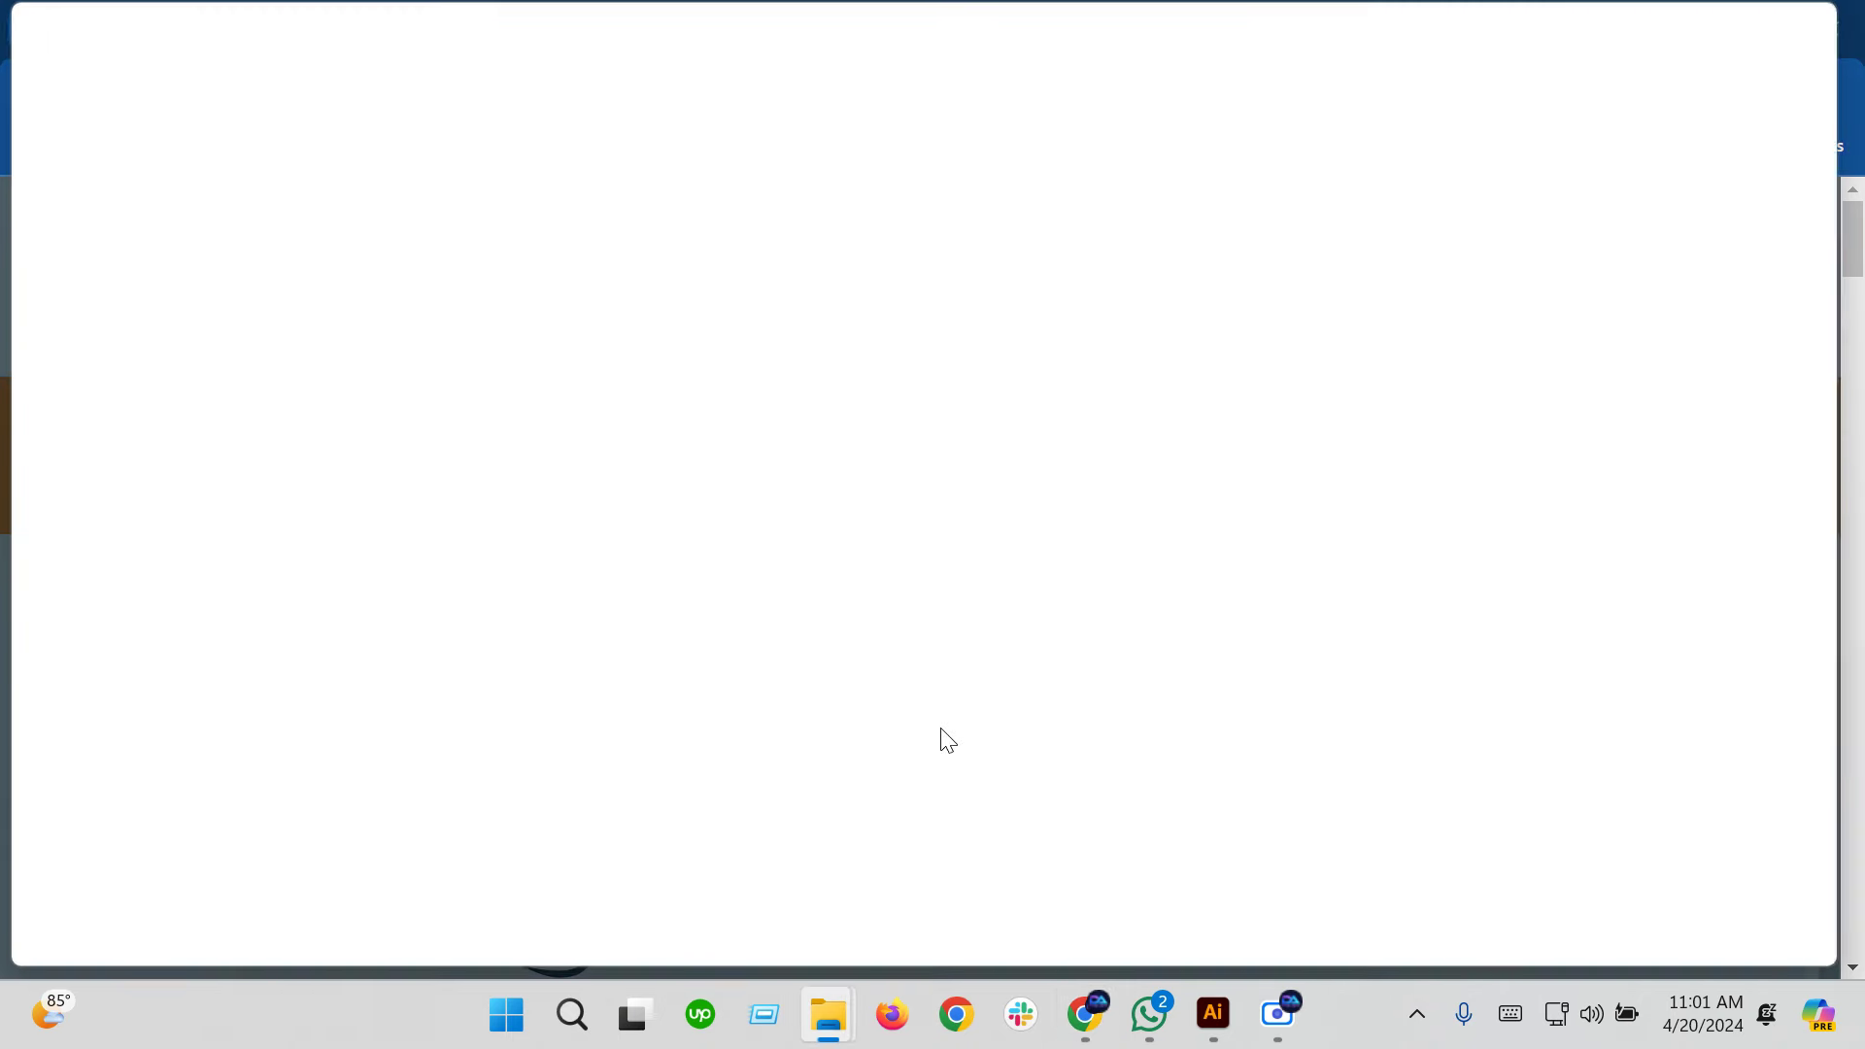
Open the fountain pen EPS from the zip, keeping 9-slice scaling, and cut the feather
double_click(421, 279)
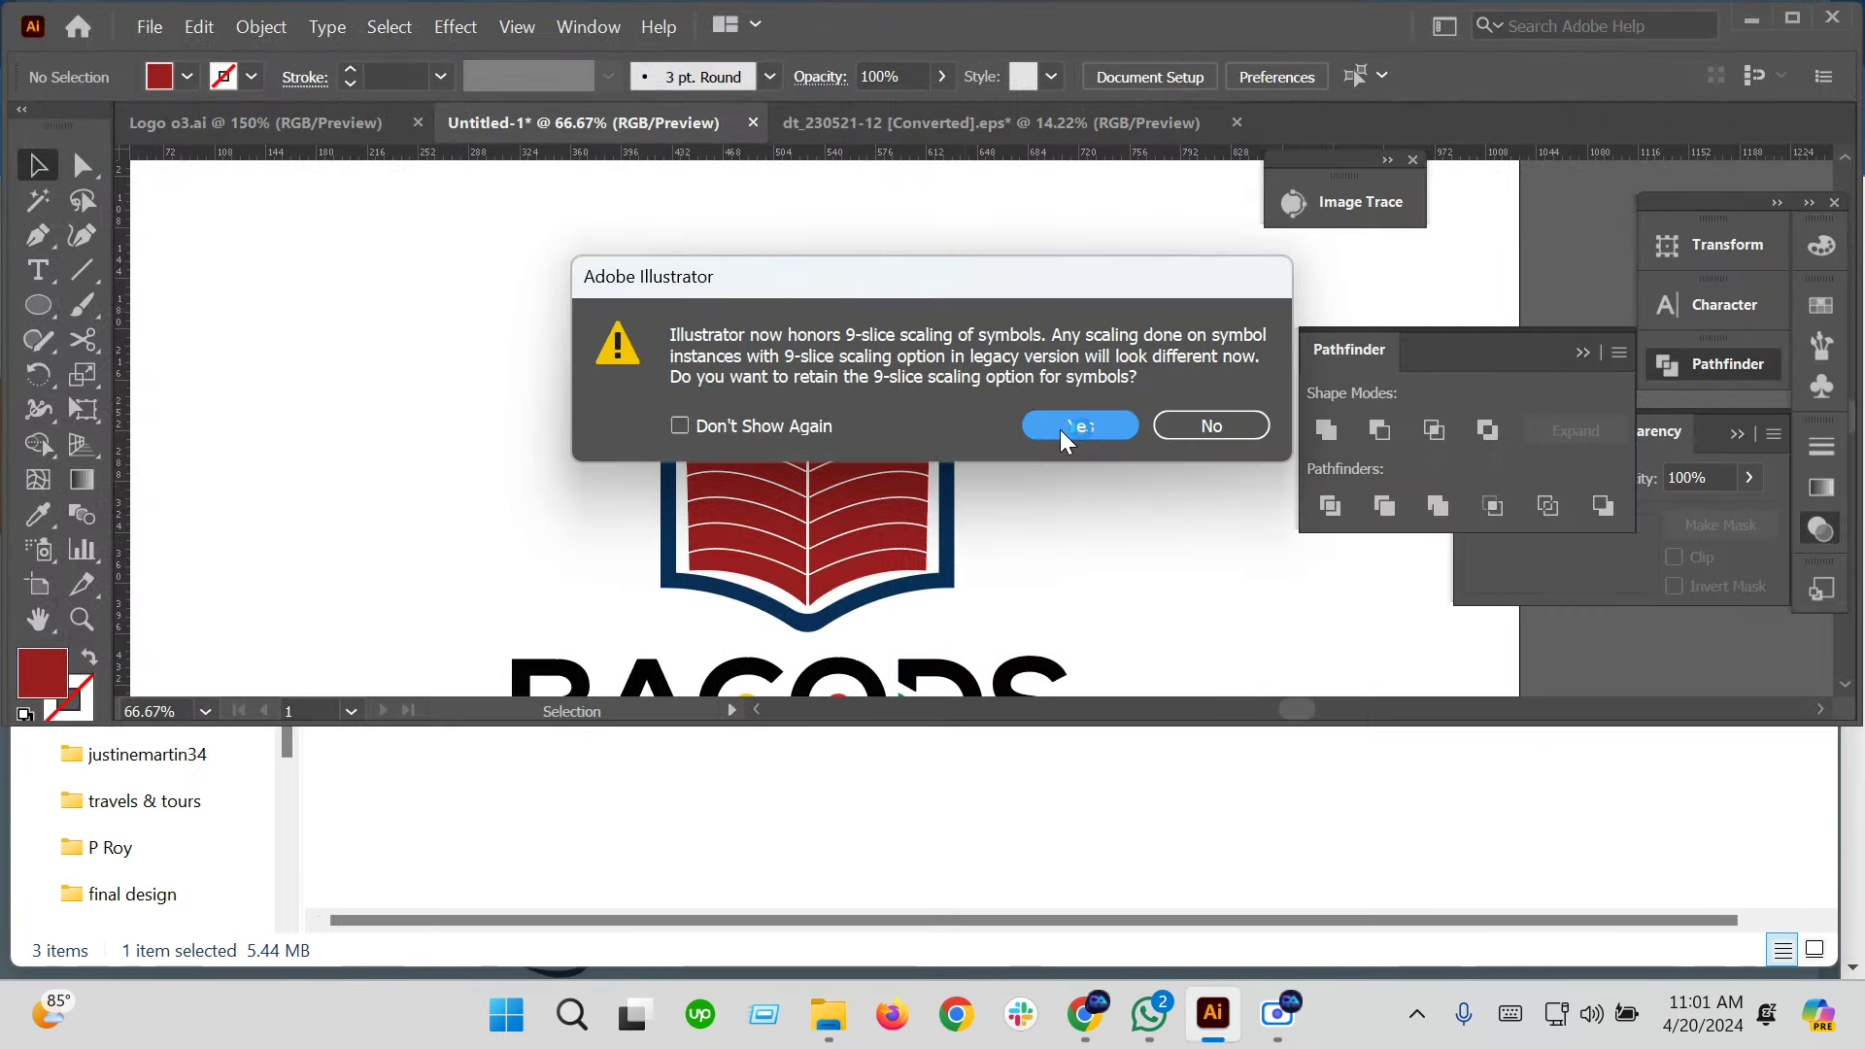
click(1007, 424)
click(445, 456)
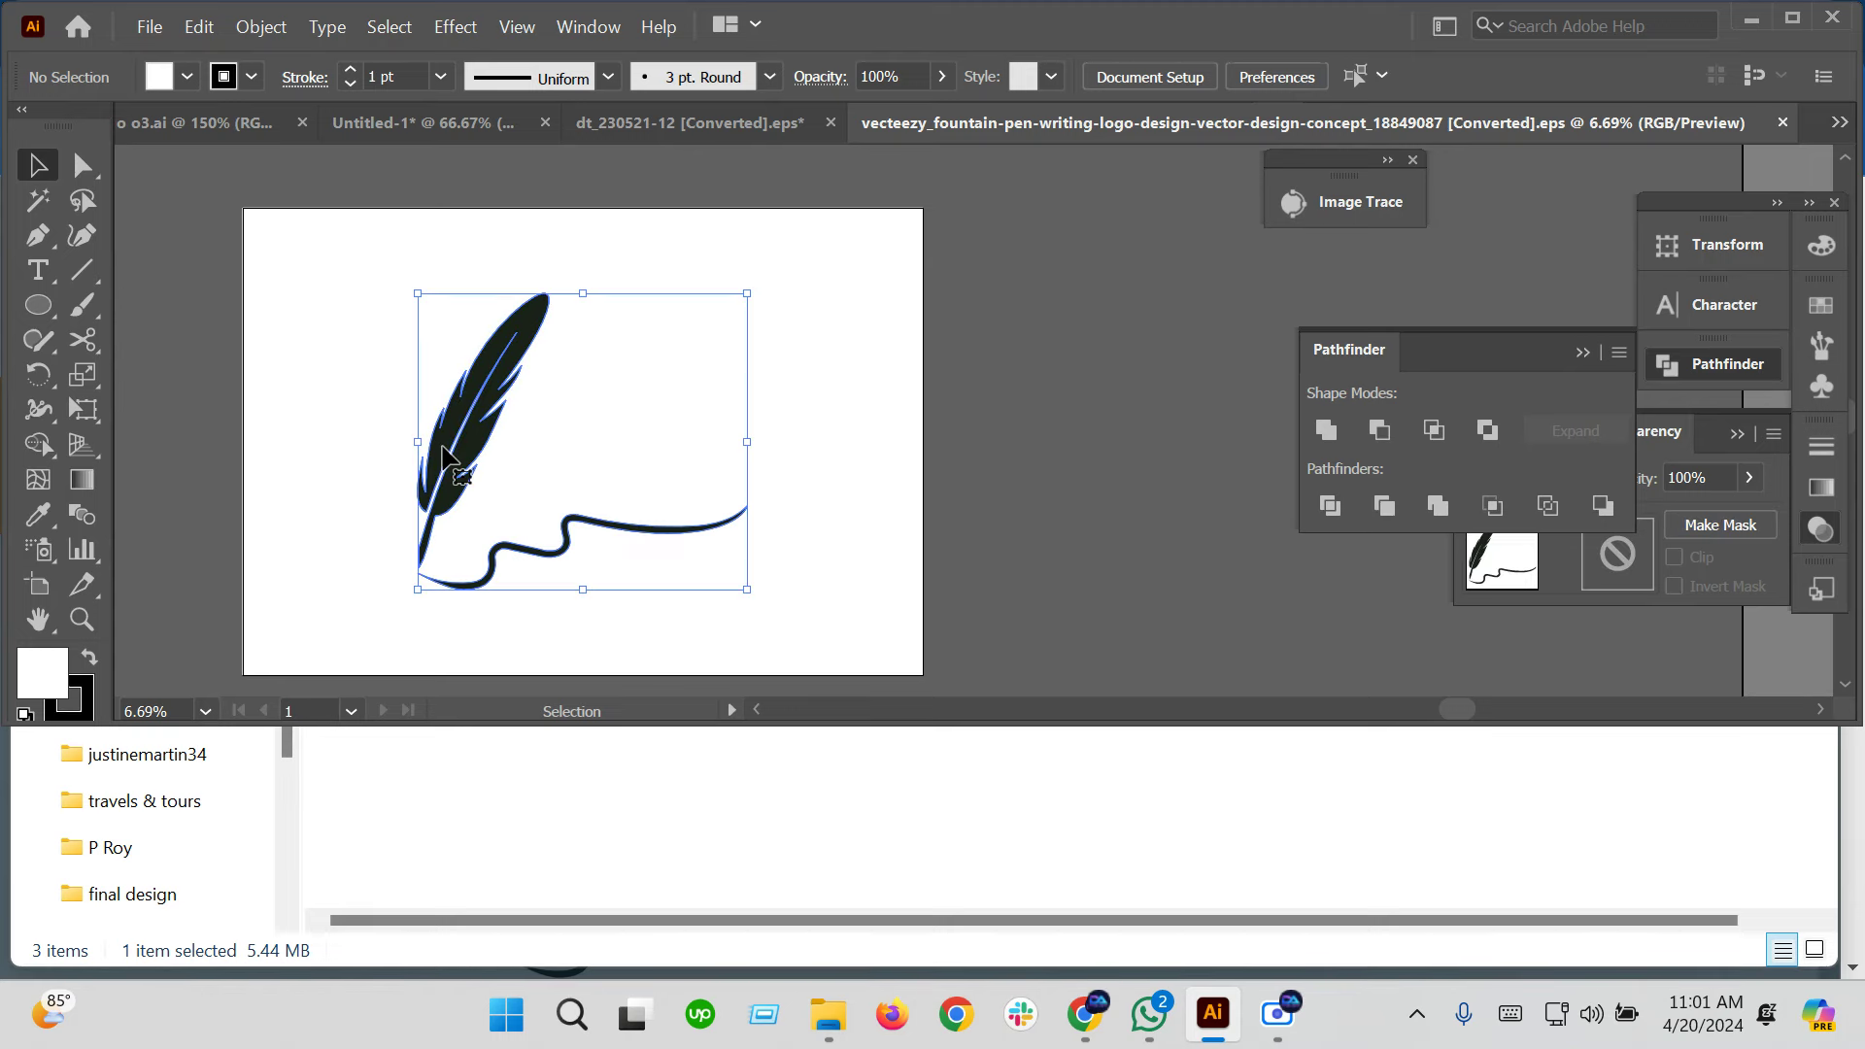
key(Delete)
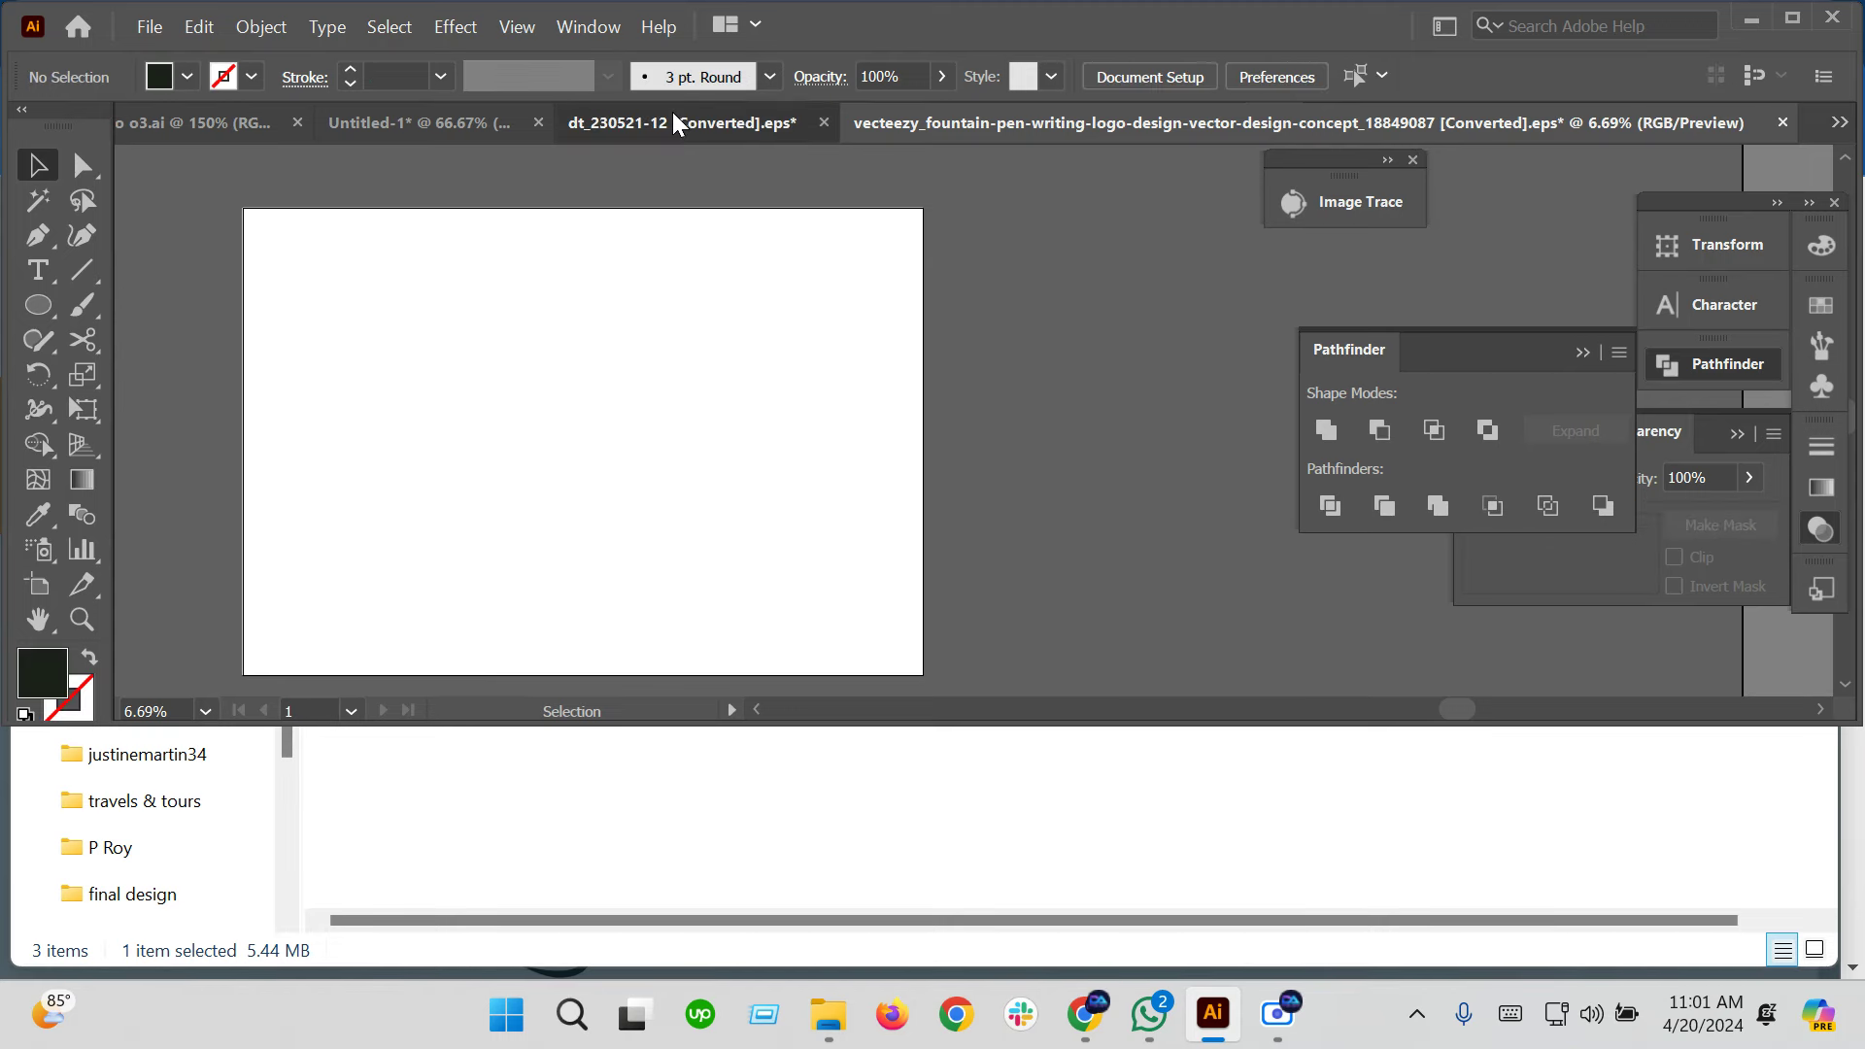
Switch between the document tabs back to the BACODS logo document
click(680, 123)
click(248, 122)
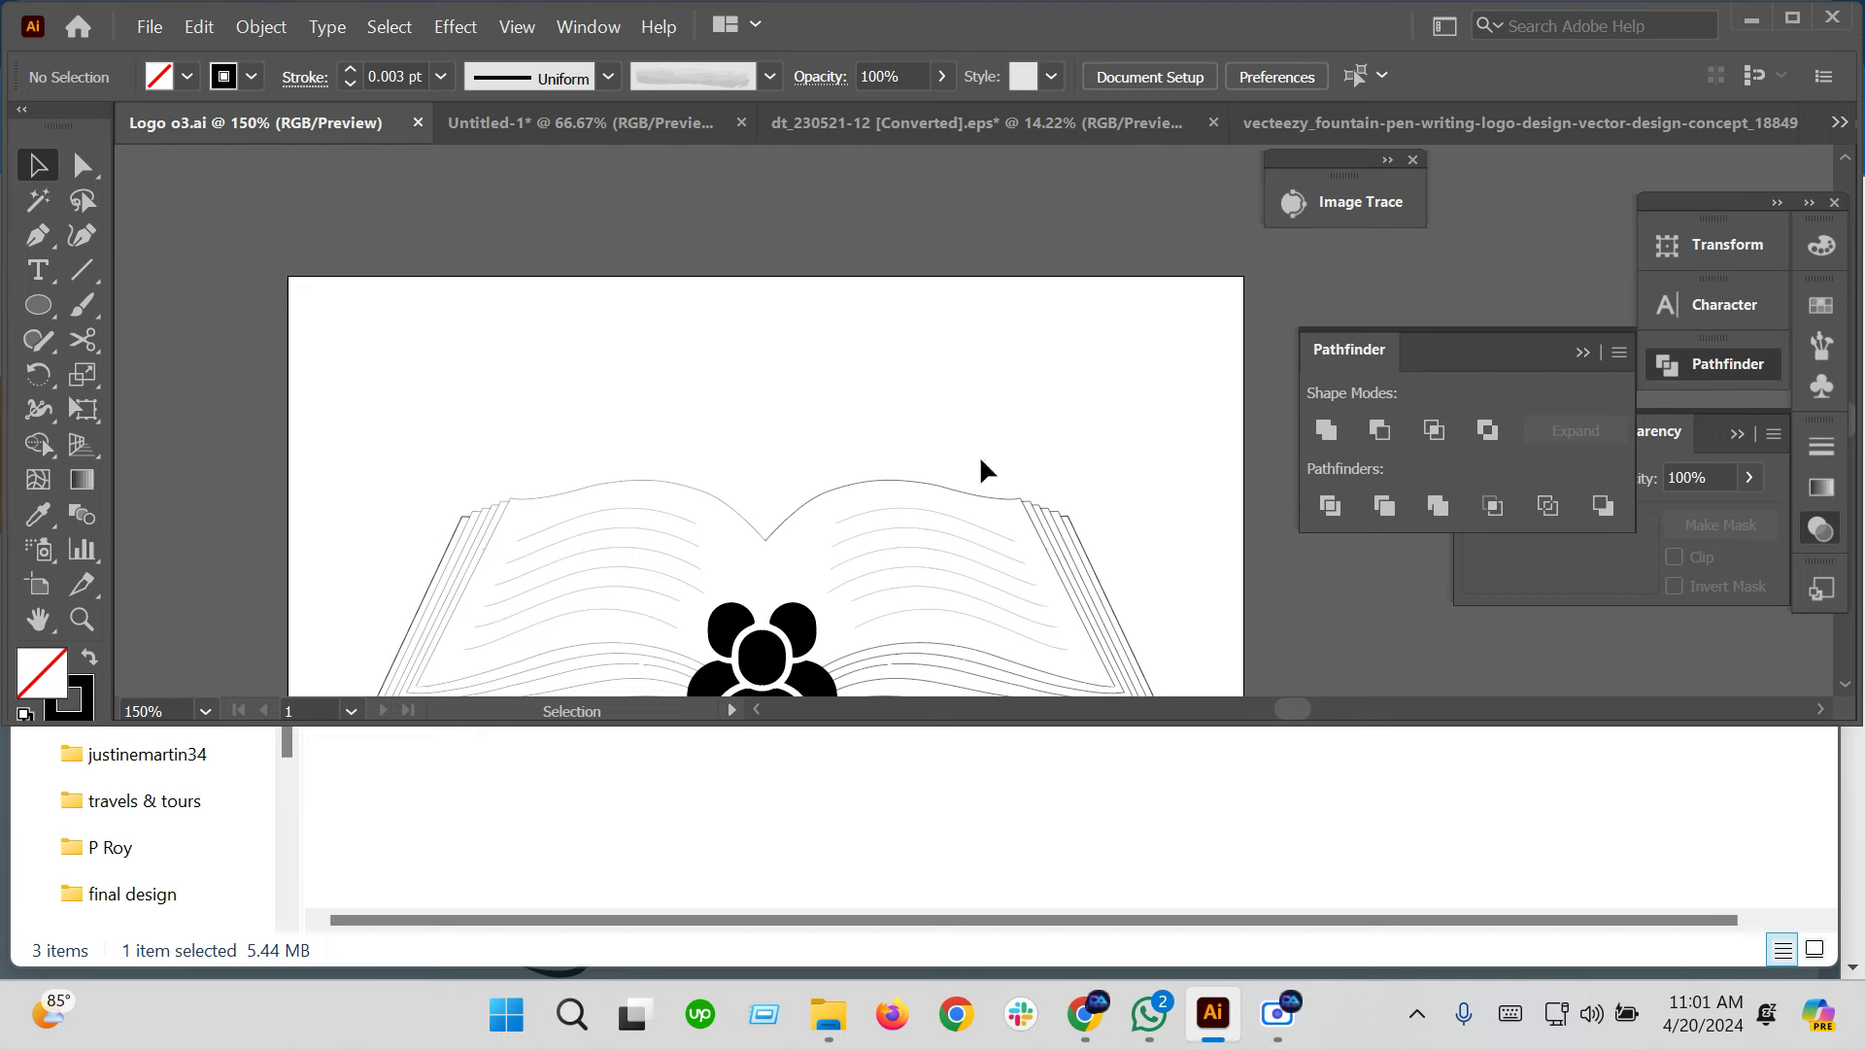
click(607, 122)
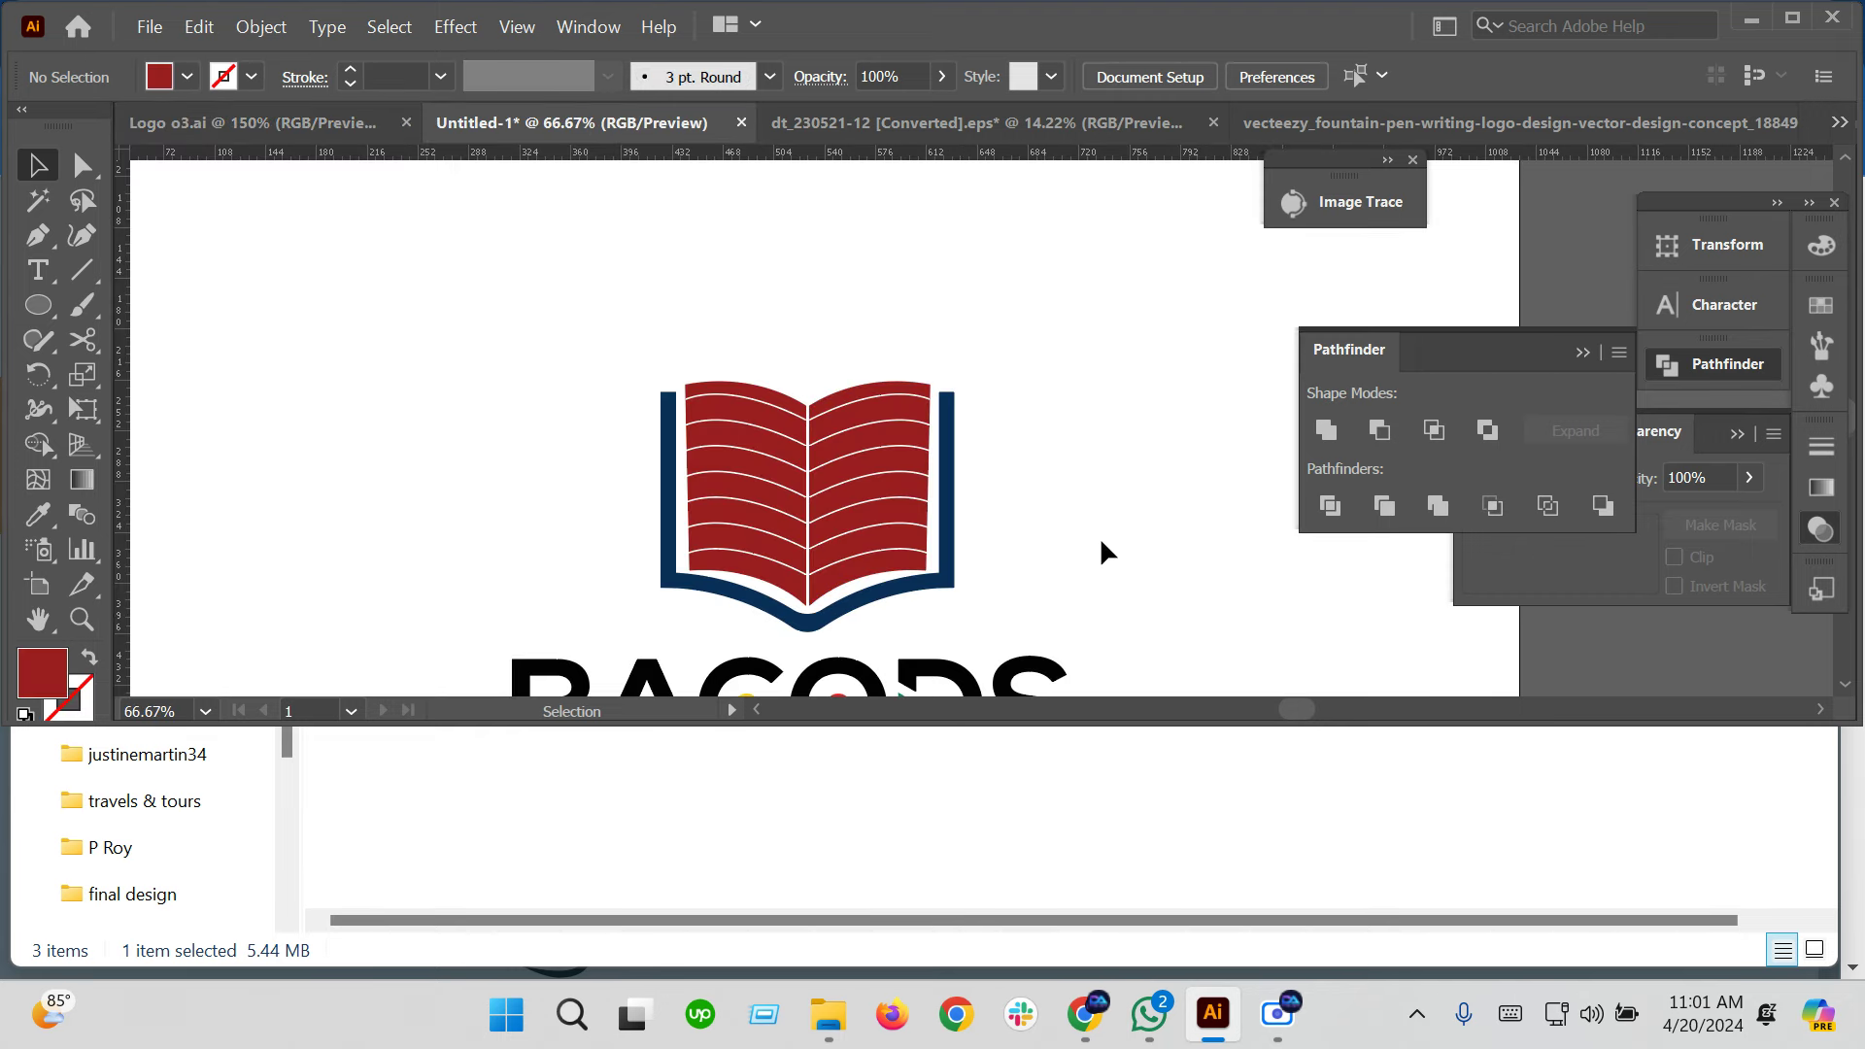
click(1831, 717)
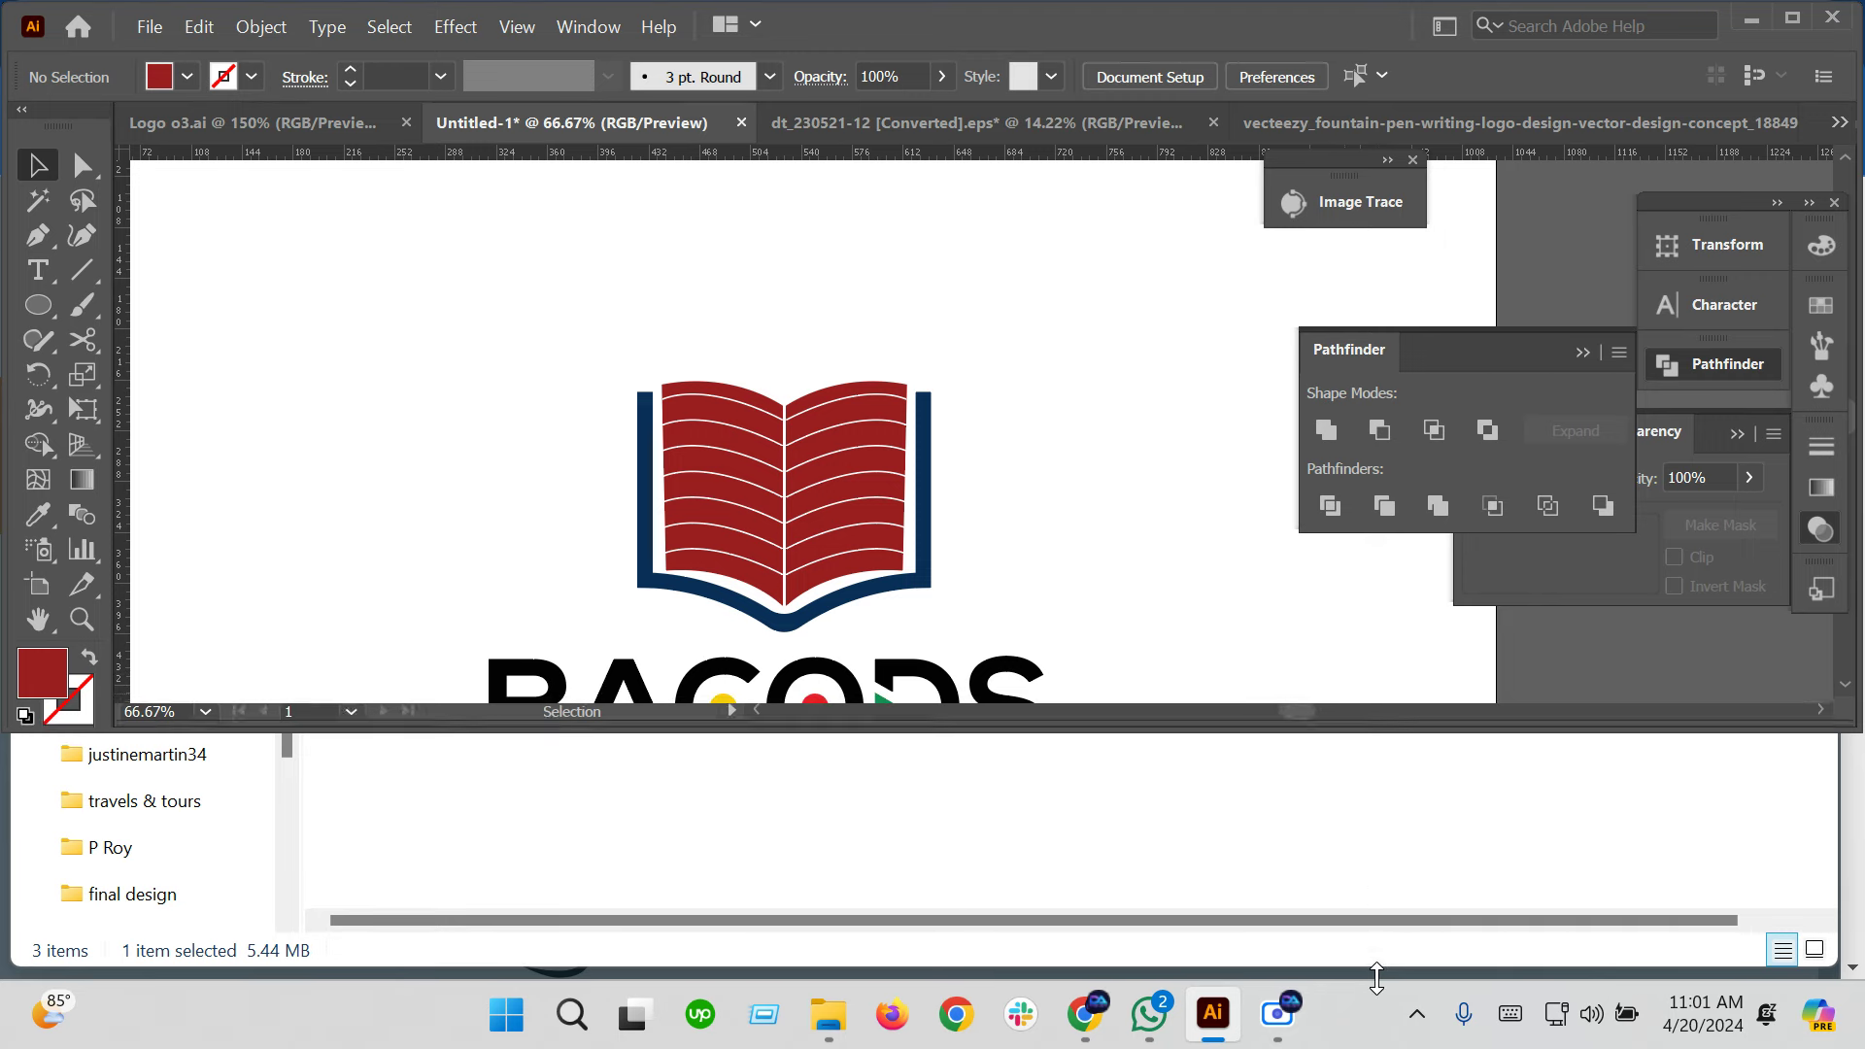
Paste the feather into the BACODS document and shrink it to a small icon beside the book
drag(1387, 724, 1263, 976)
key(ctrl+v)
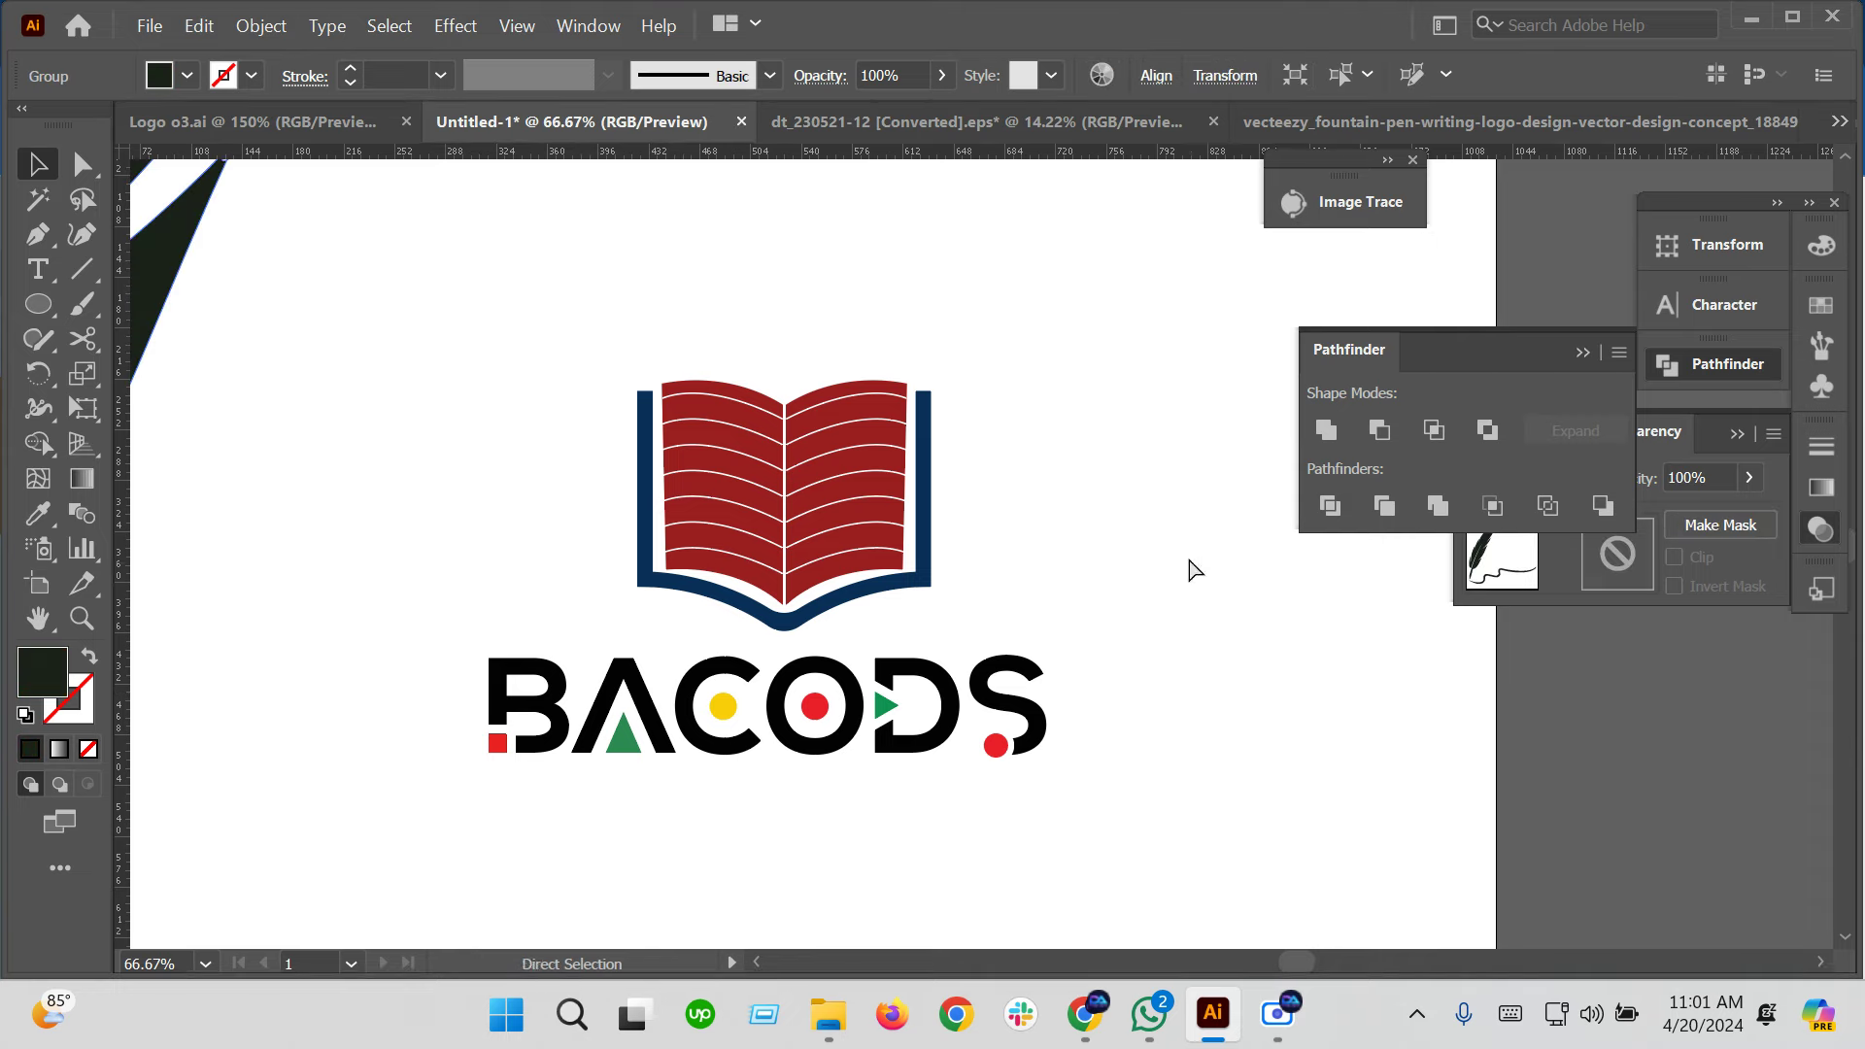
alt+scroll(918, 604, down, 3)
scroll(913, 660, down, 3)
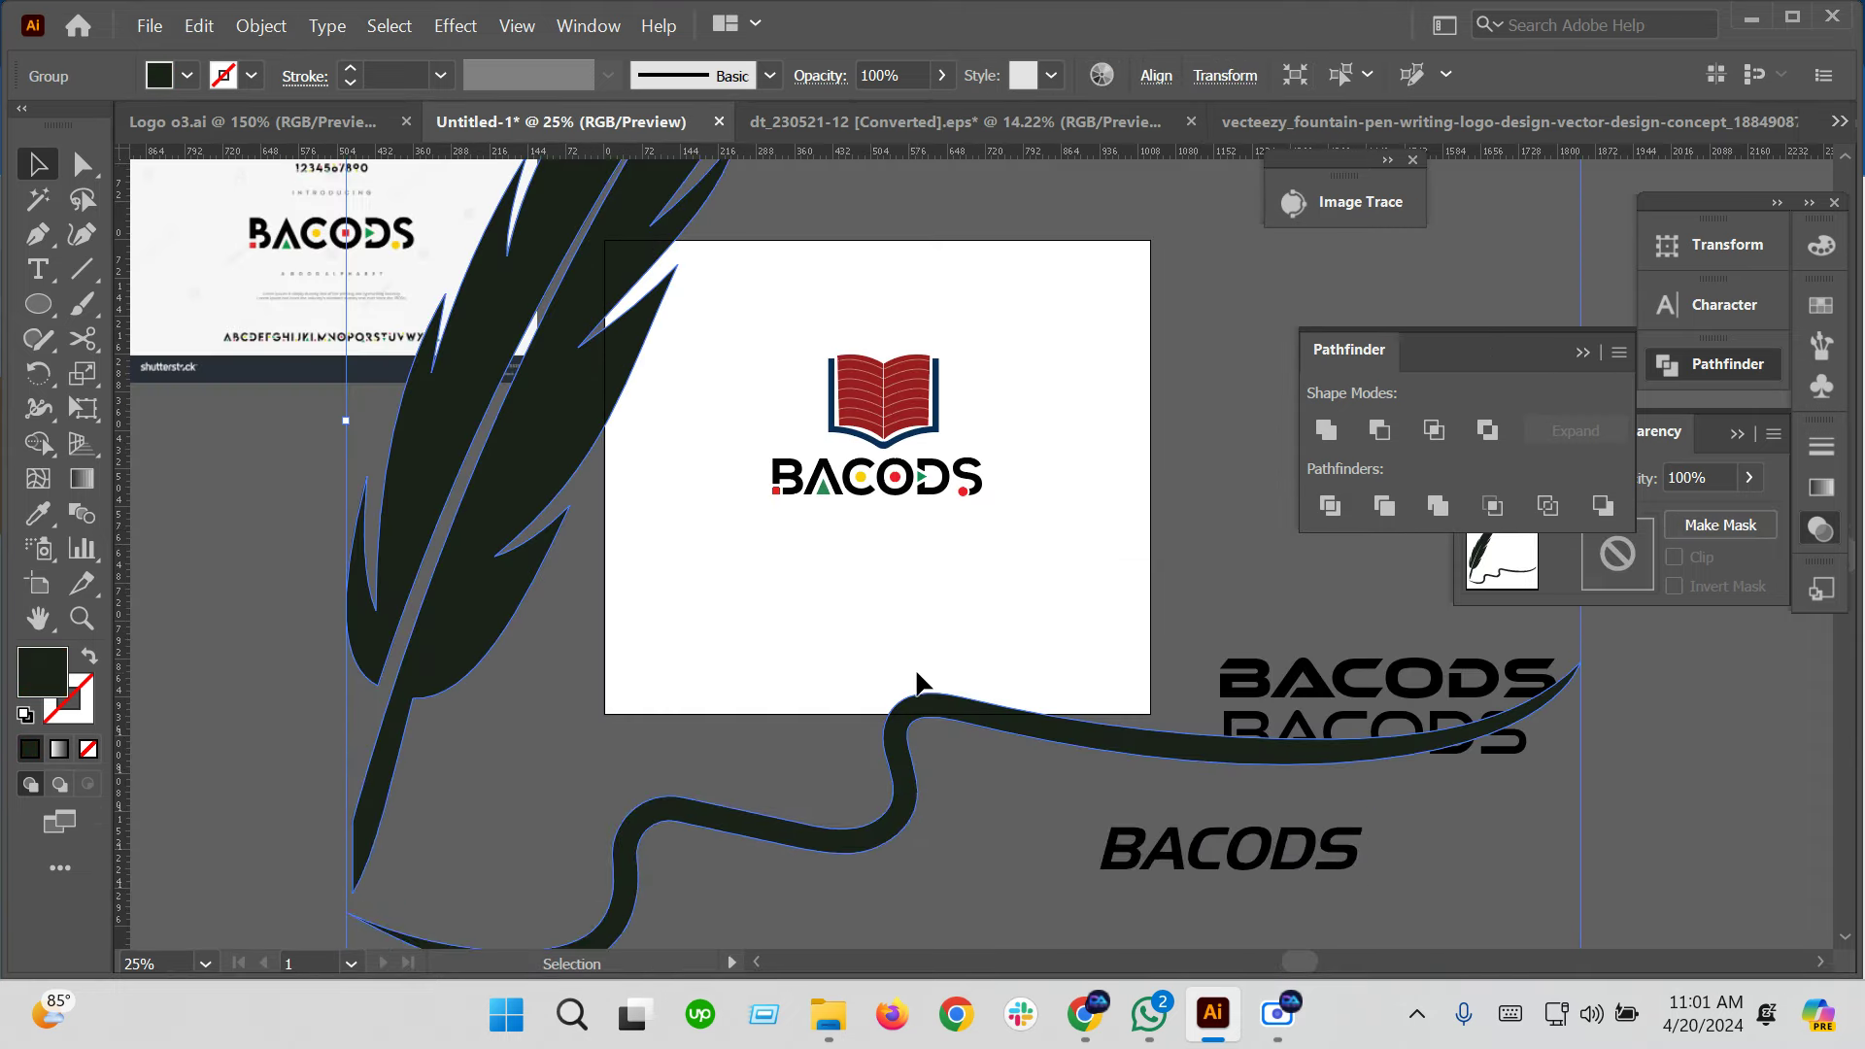
drag(1584, 833, 981, 518)
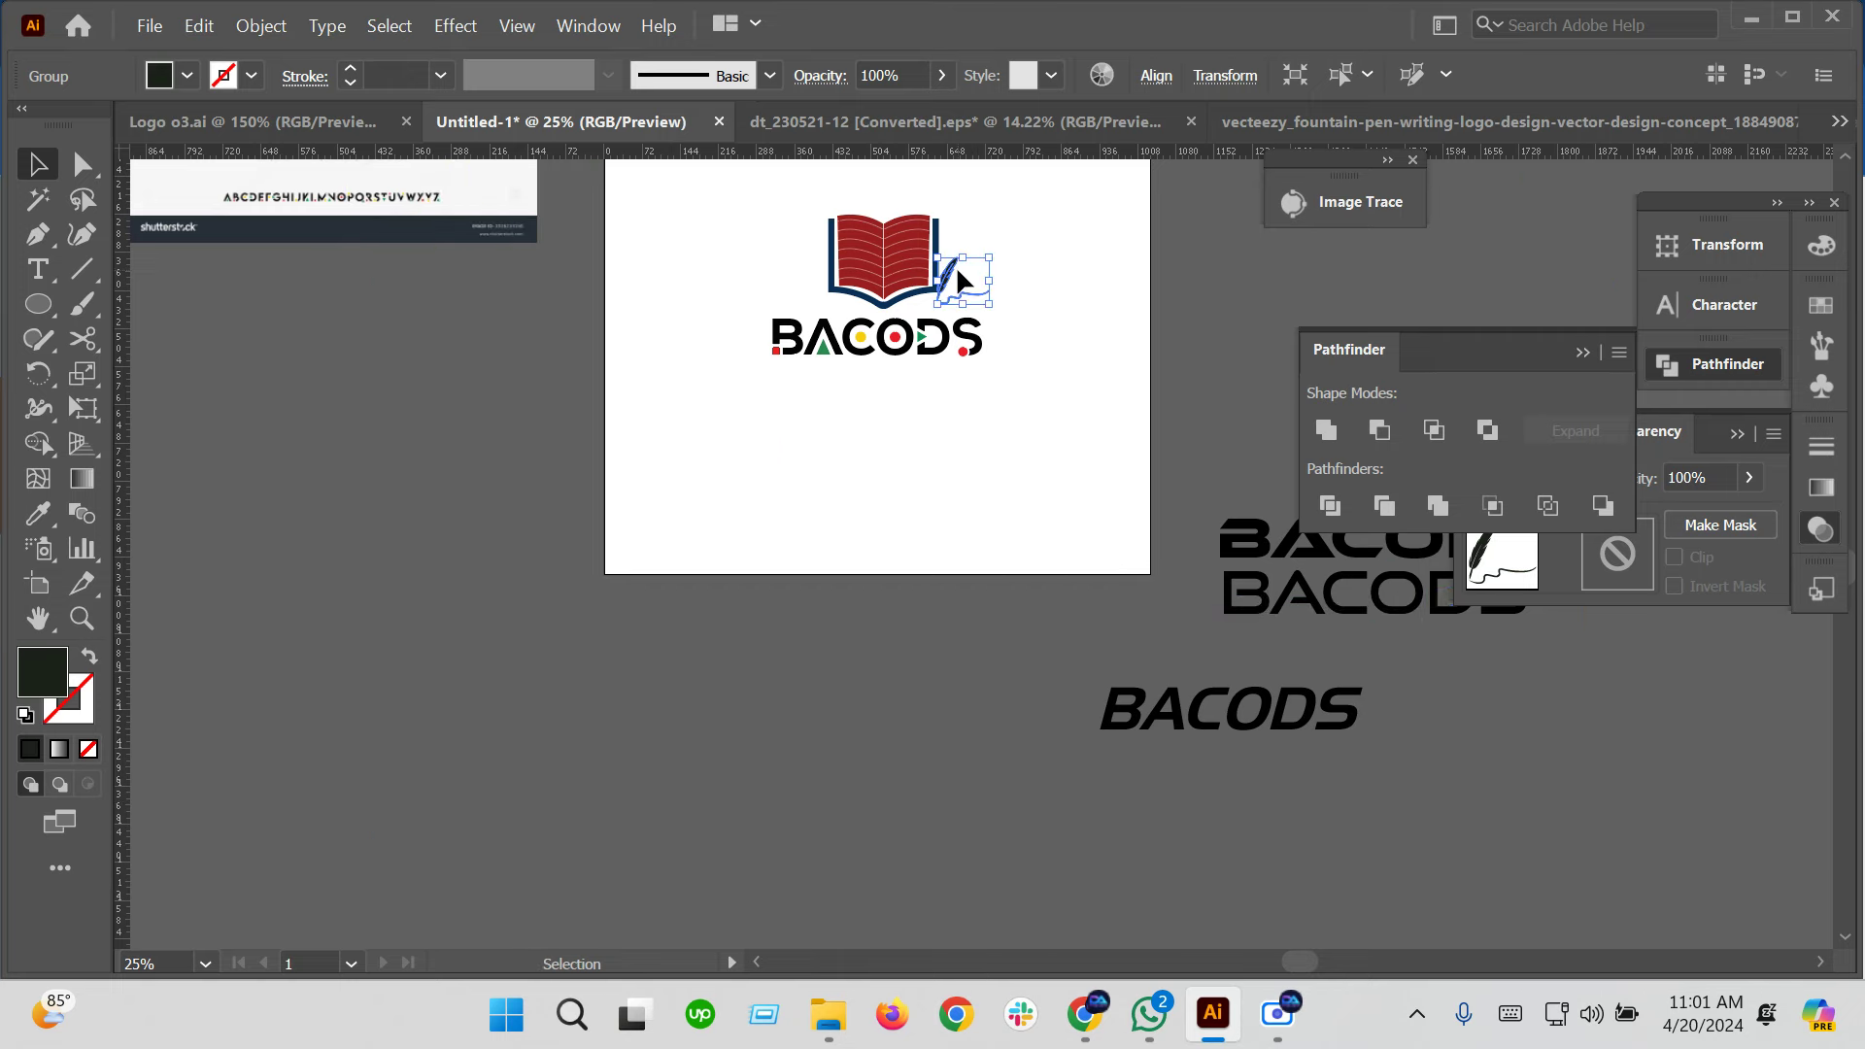
Centre the book logo in view and enter the book group for editing
alt+scroll(981, 518, up, 2)
drag(1050, 367, 1083, 624)
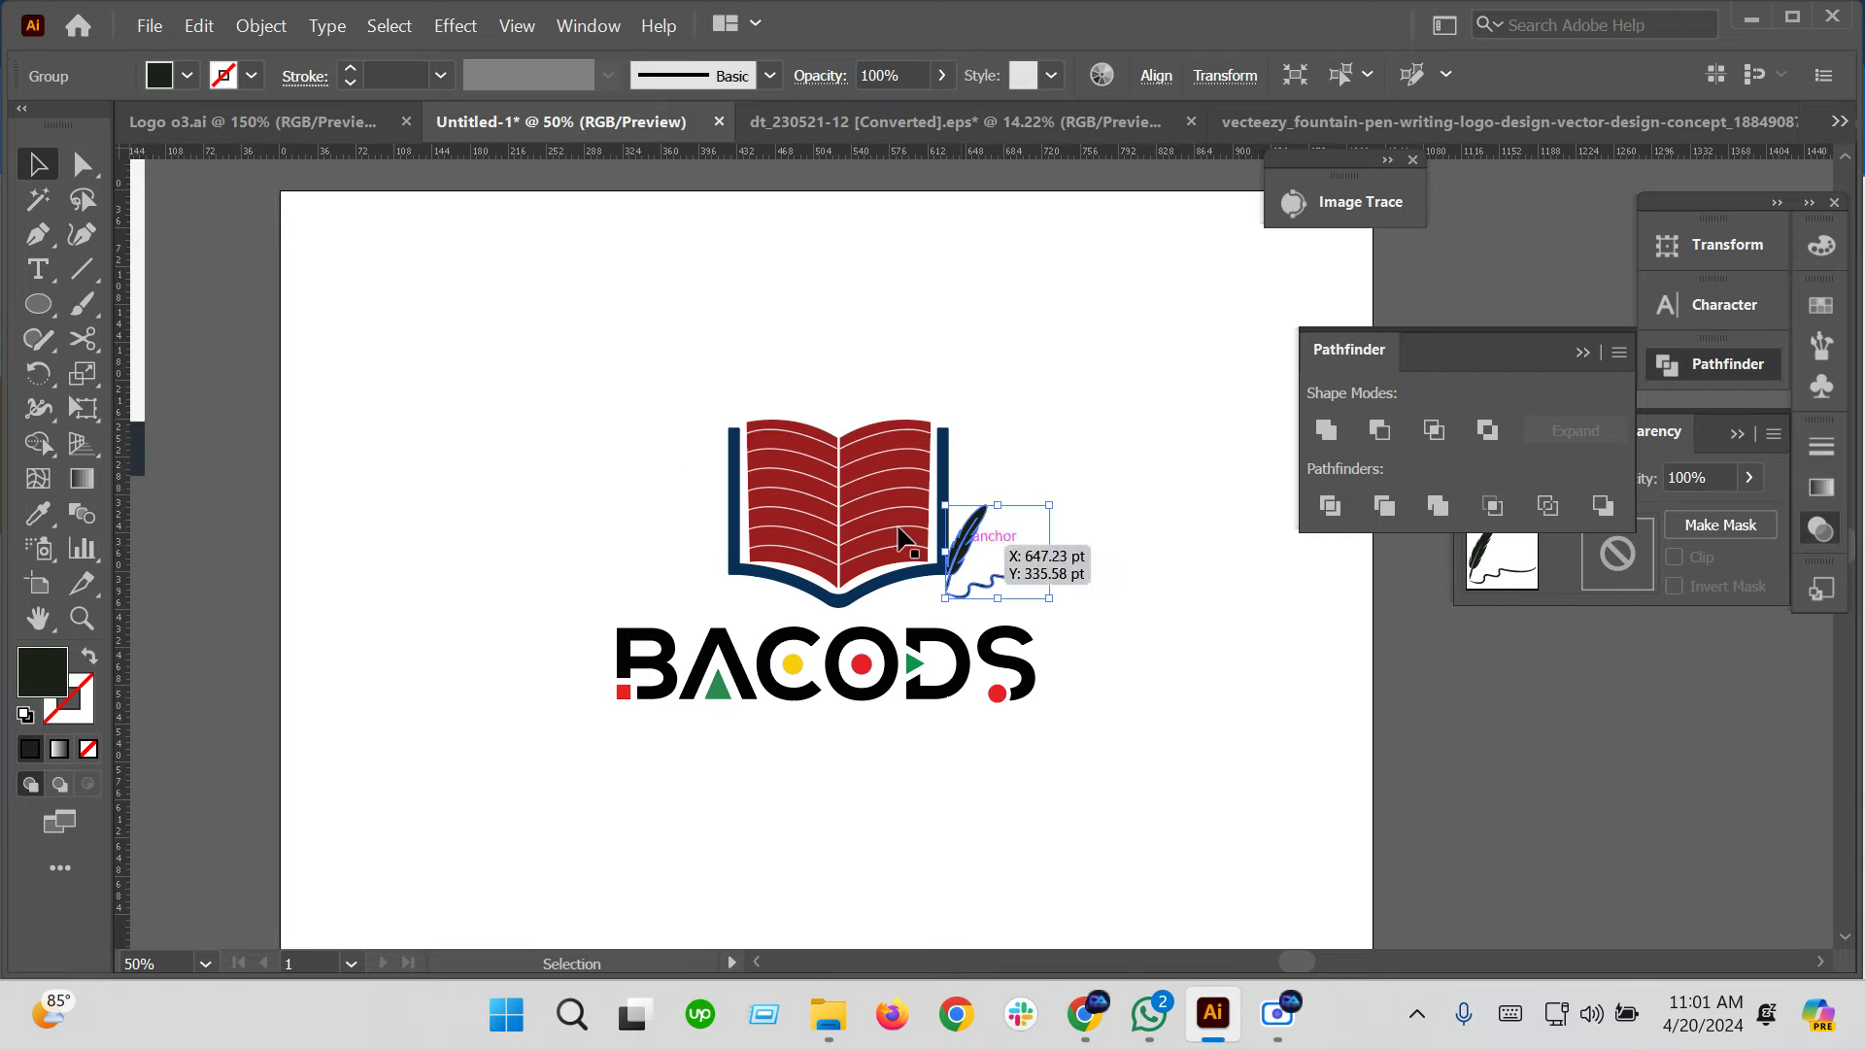
alt+scroll(889, 533, up, 1)
alt+scroll(886, 525, up, 1)
click(882, 515)
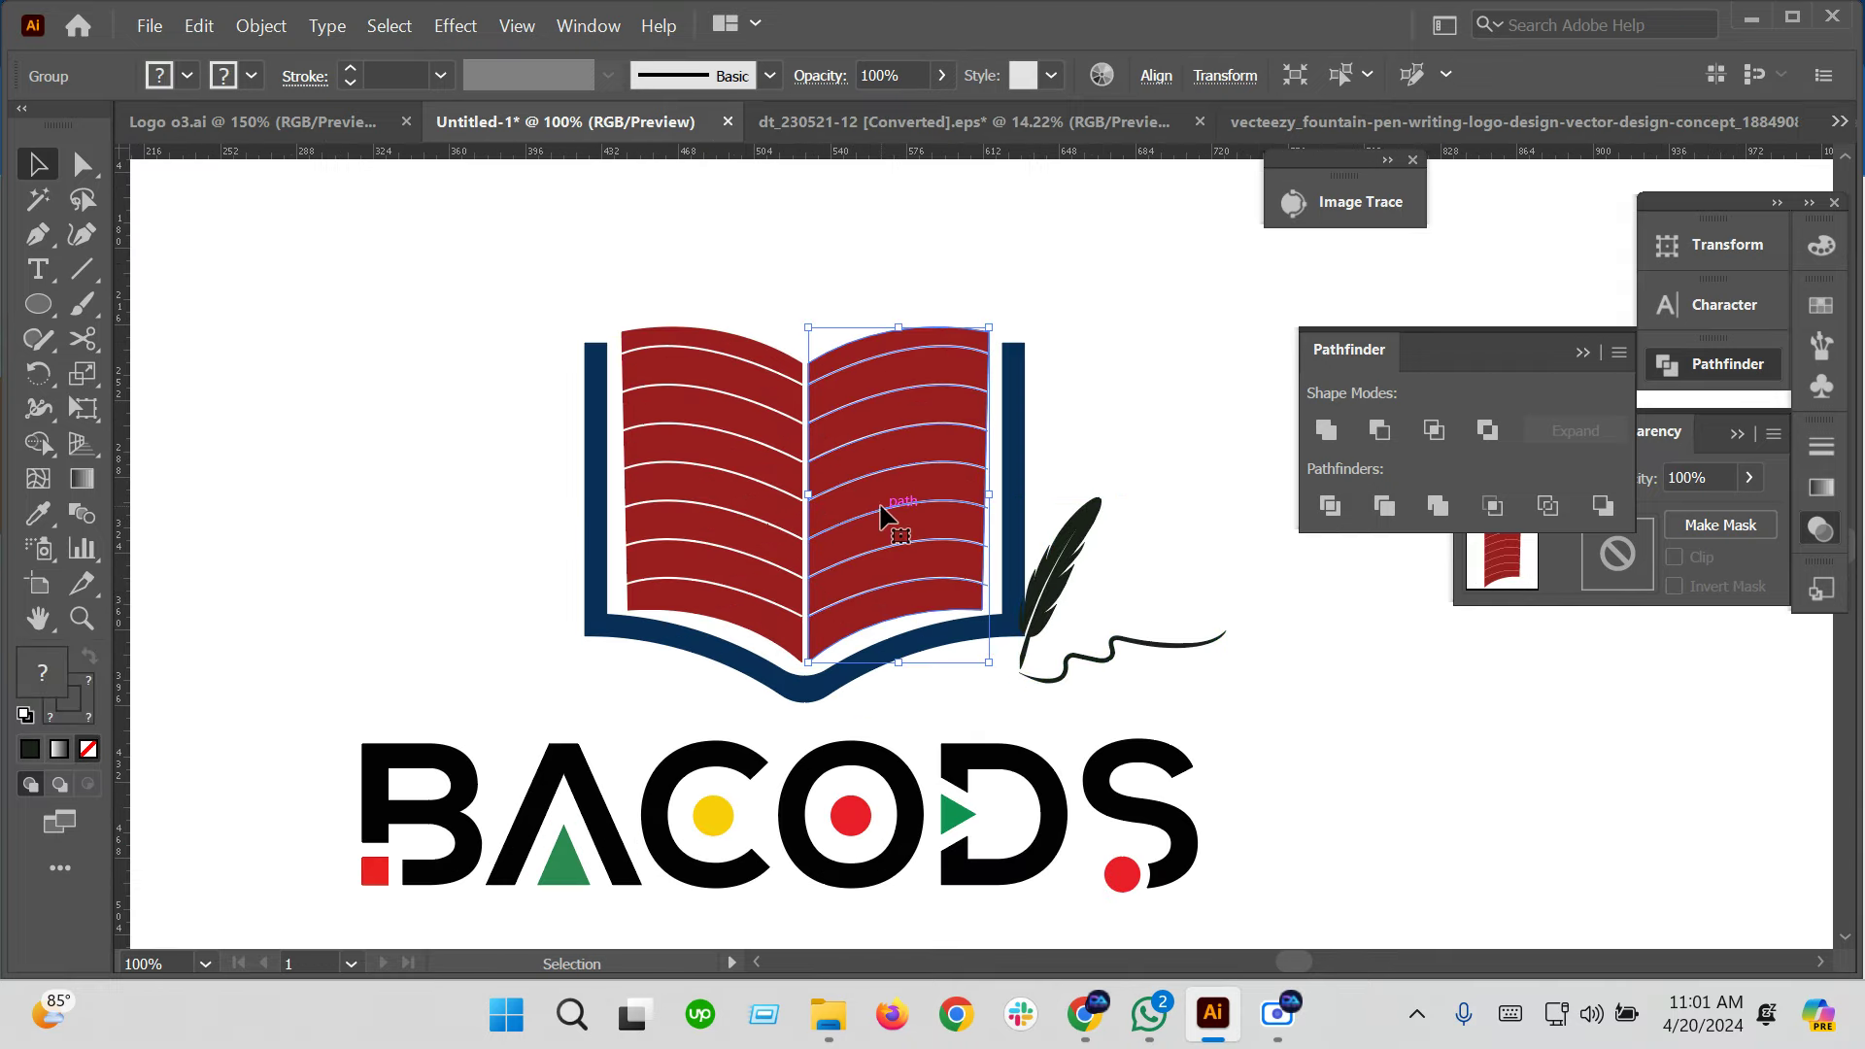
key(Delete)
key(ctrl+z)
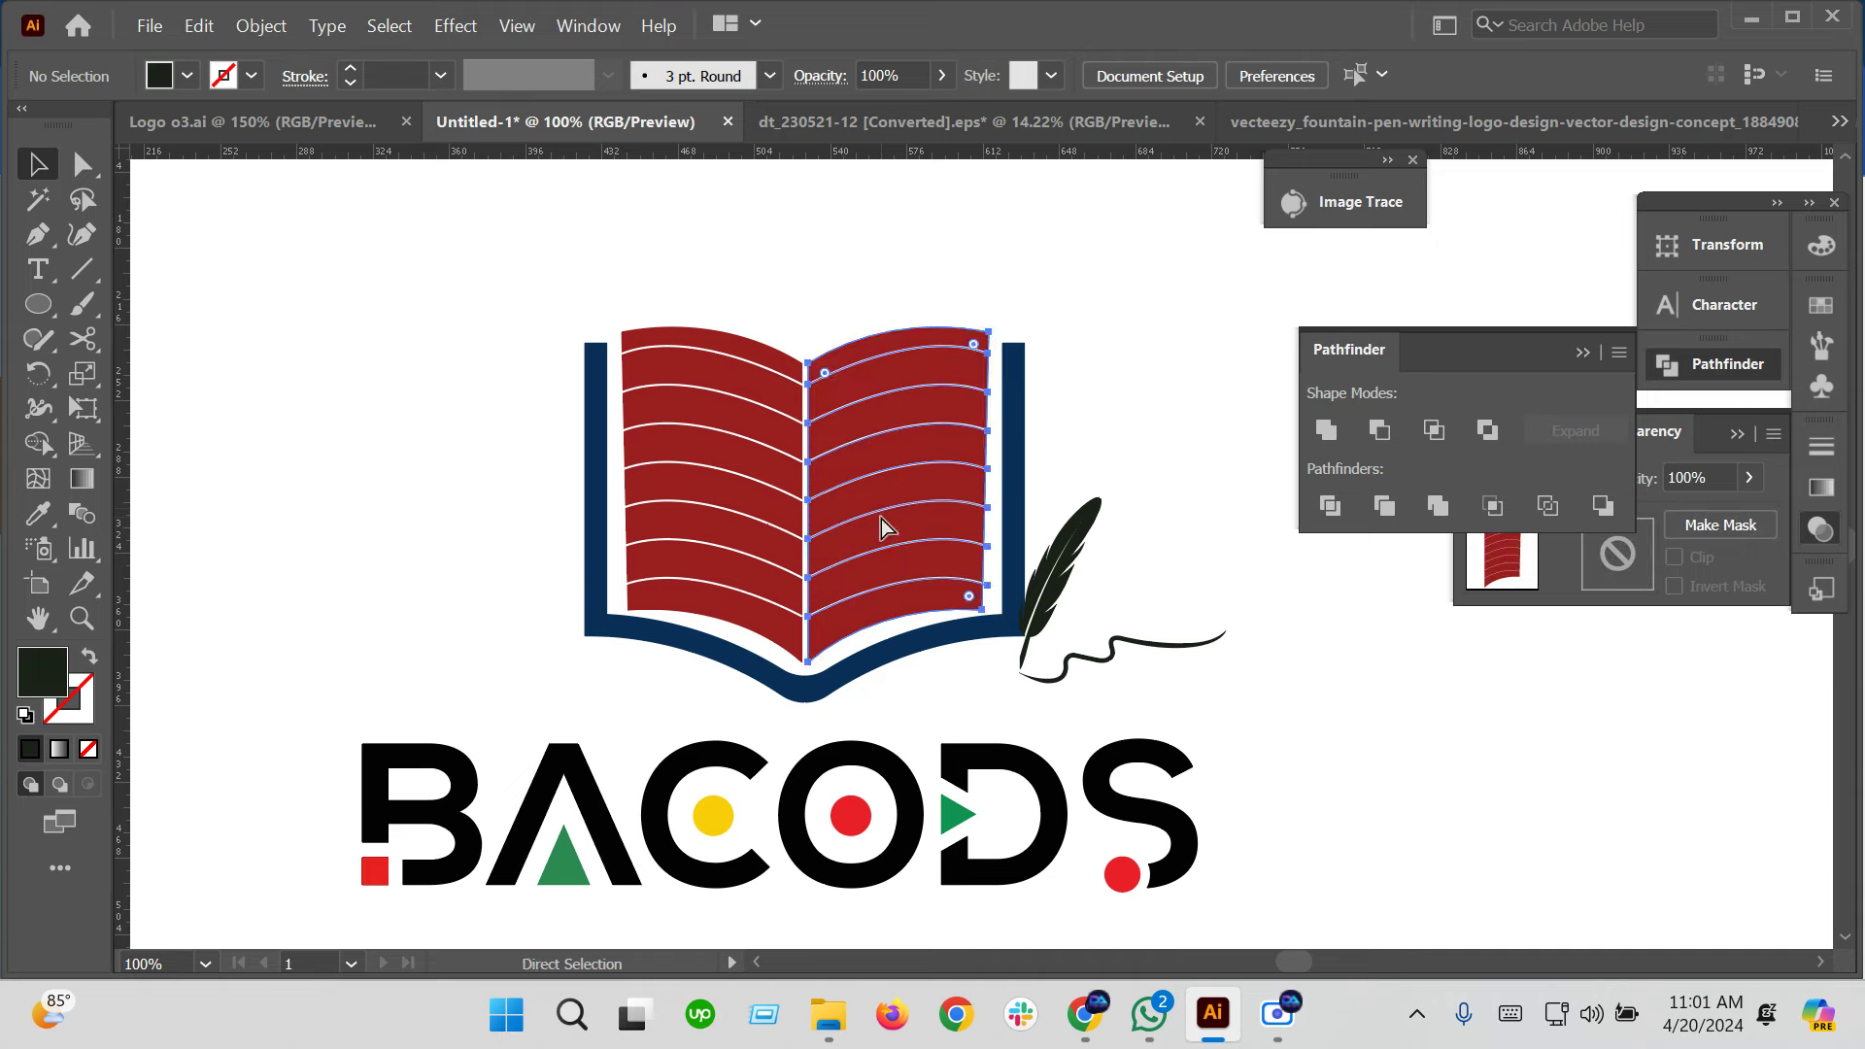
double_click(883, 517)
Delete the white stripes from the book's right page and exit the group
click(882, 522)
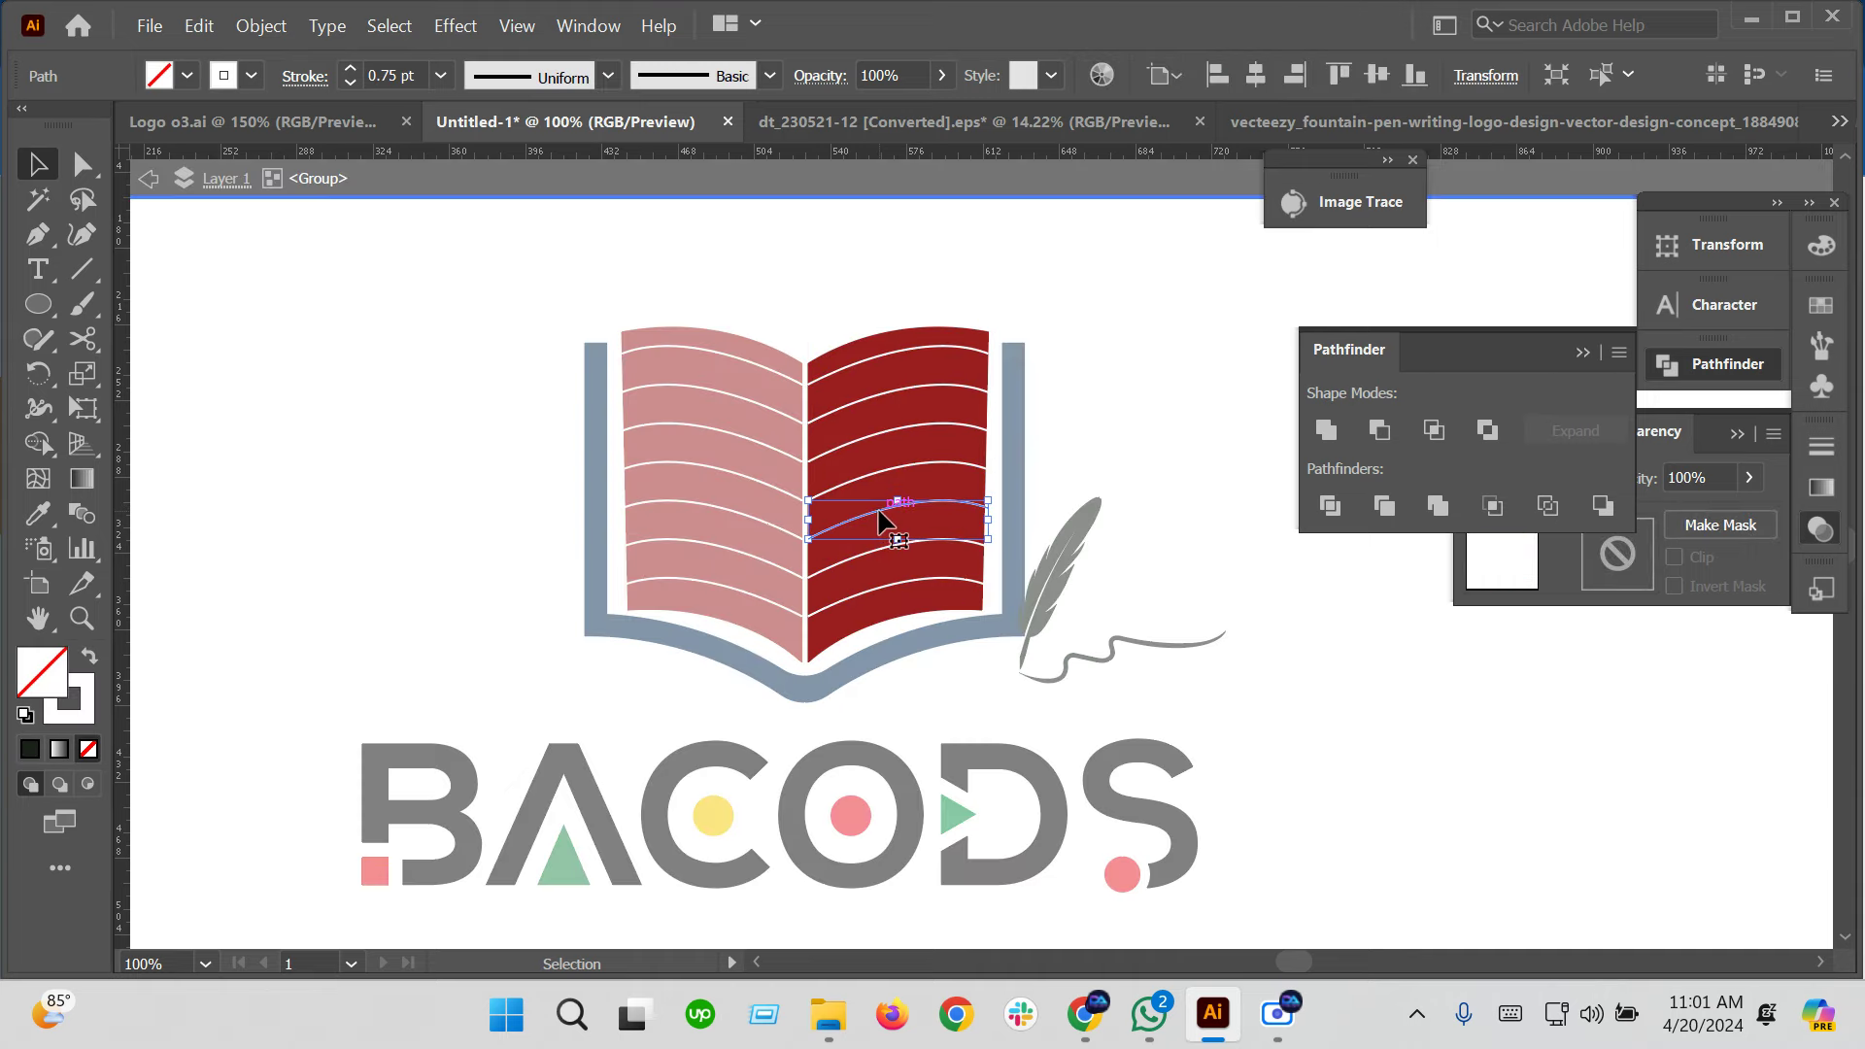
drag(896, 311, 930, 598)
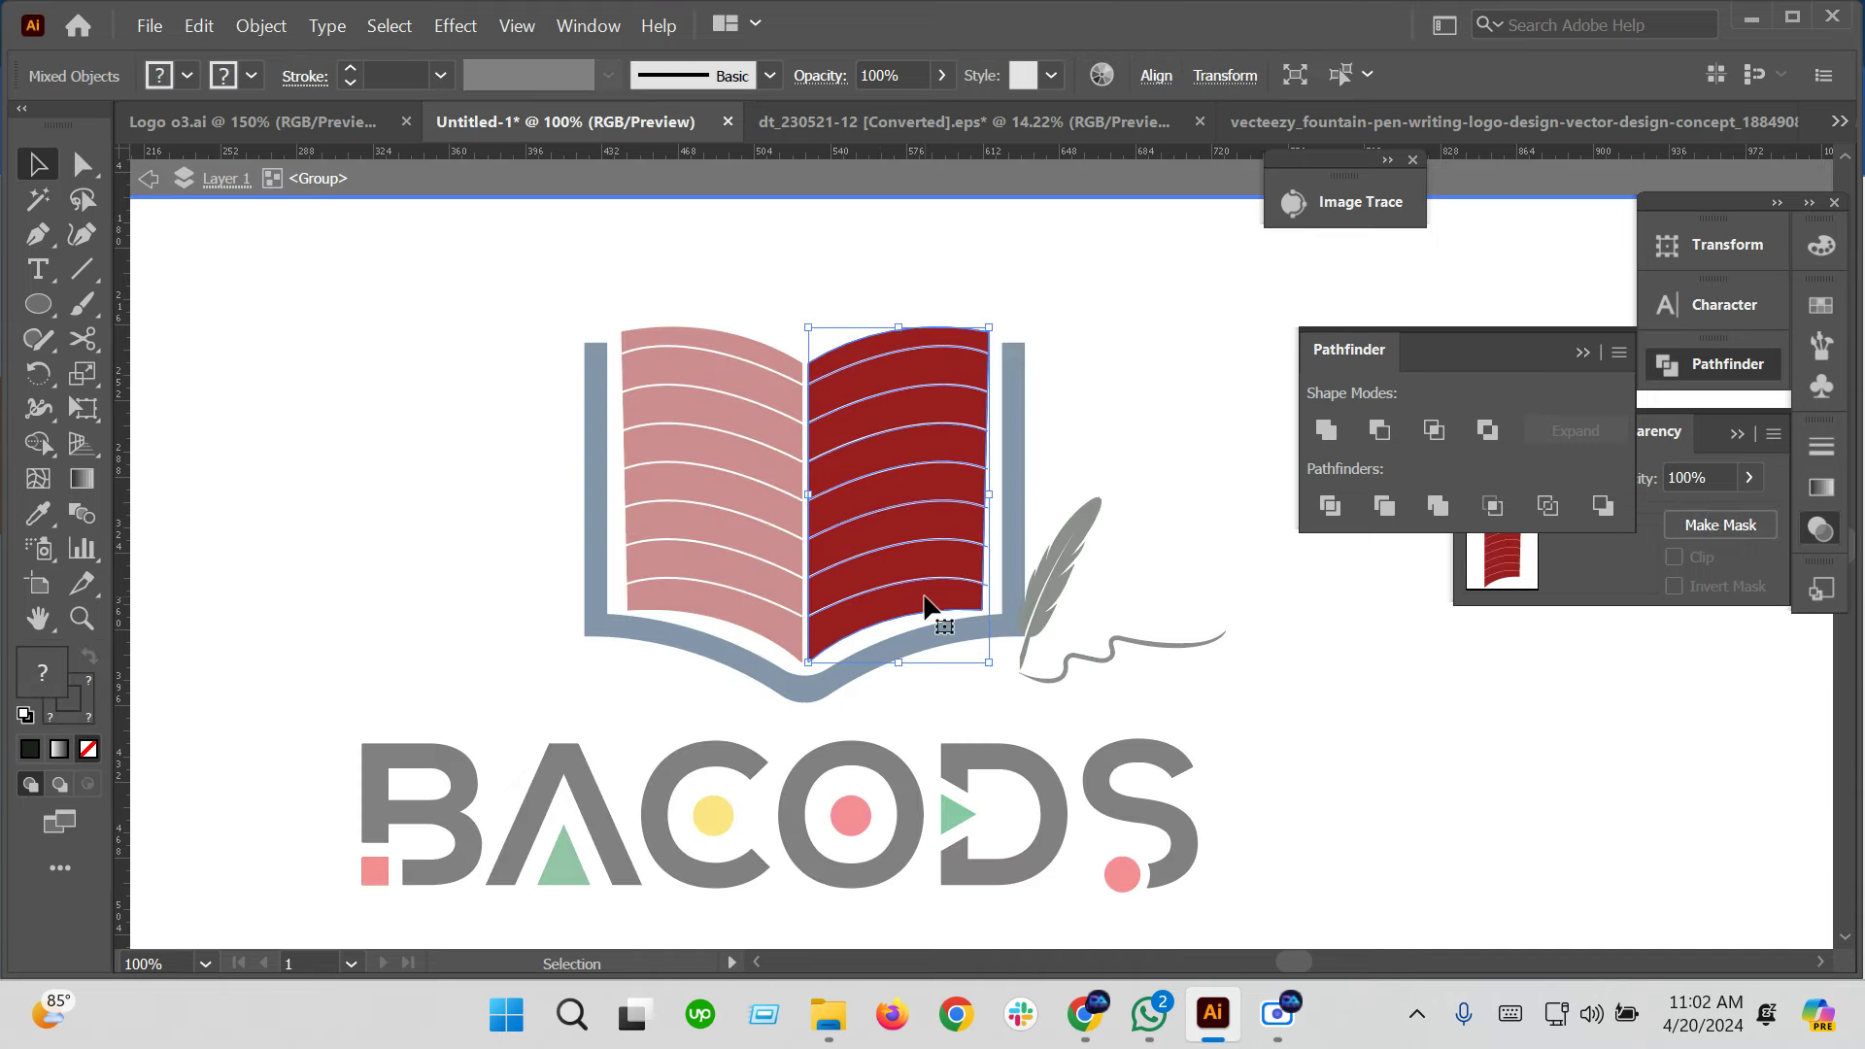
key(Delete)
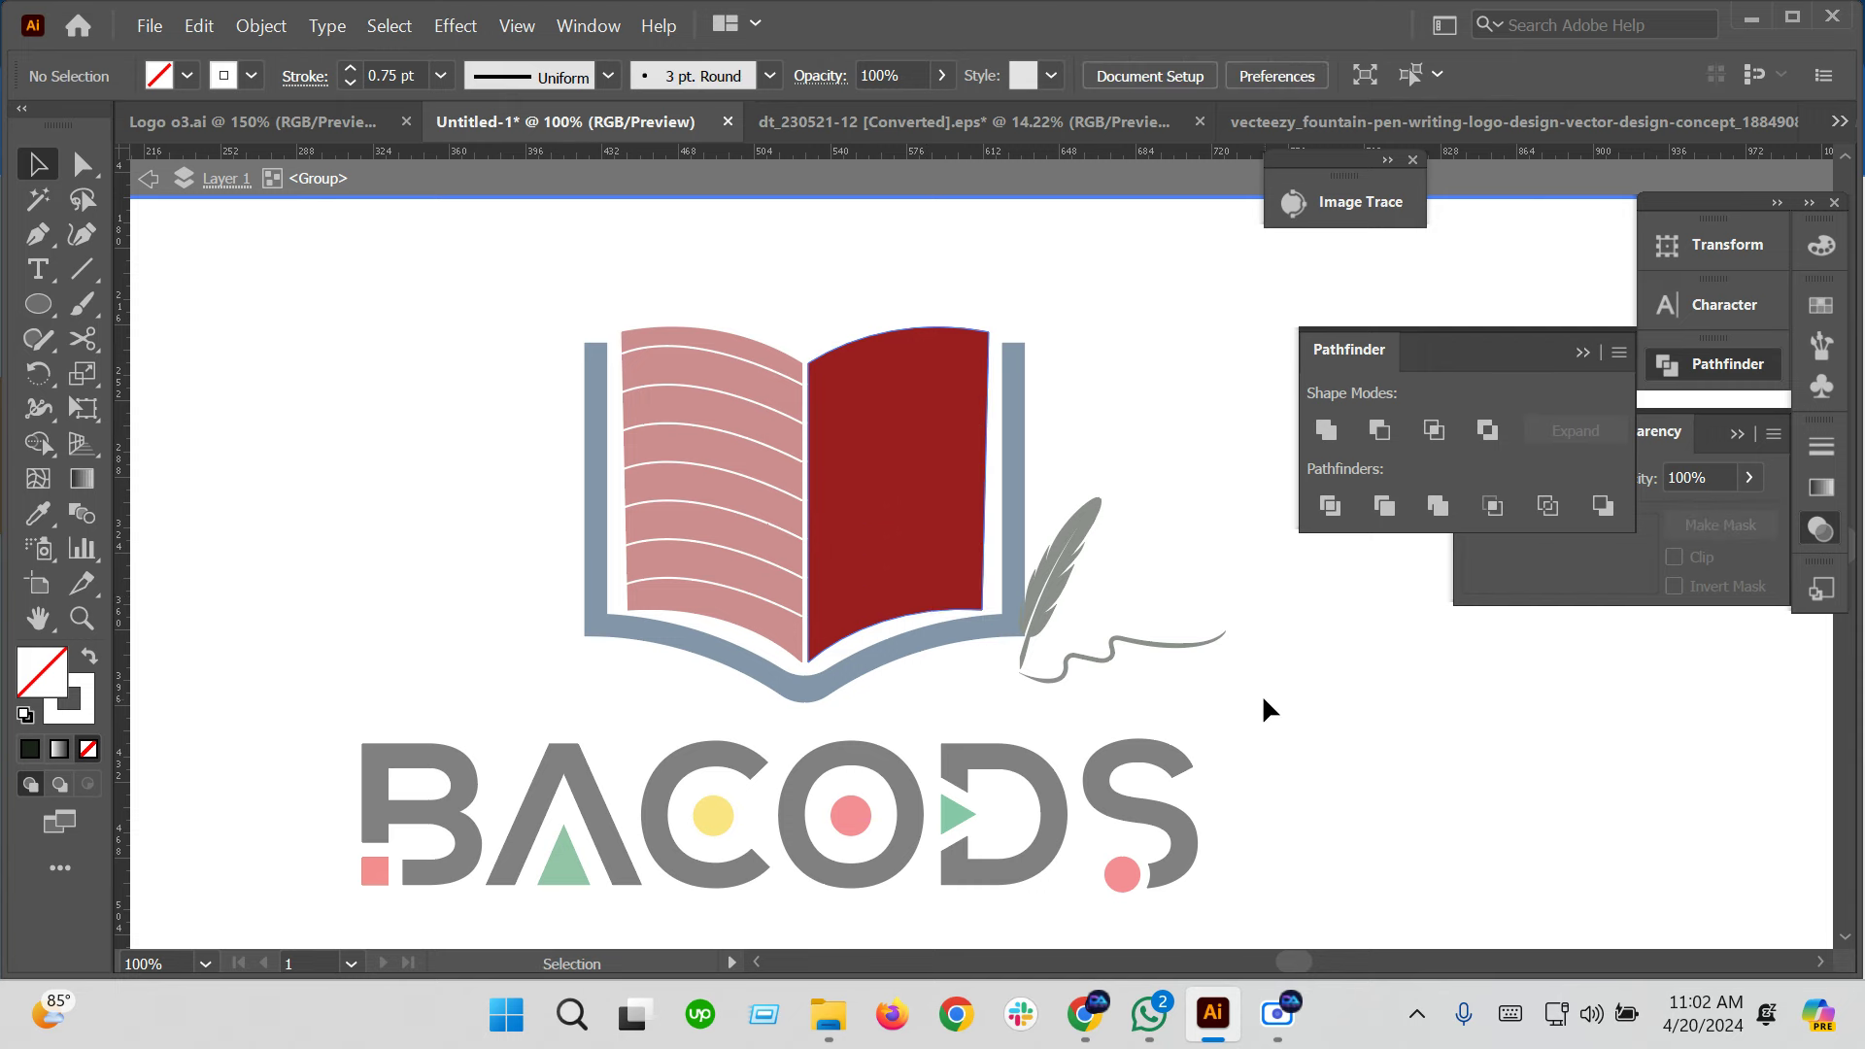
double_click(1263, 699)
Move the feather onto the plain red right page and scale it down to fit
click(1069, 583)
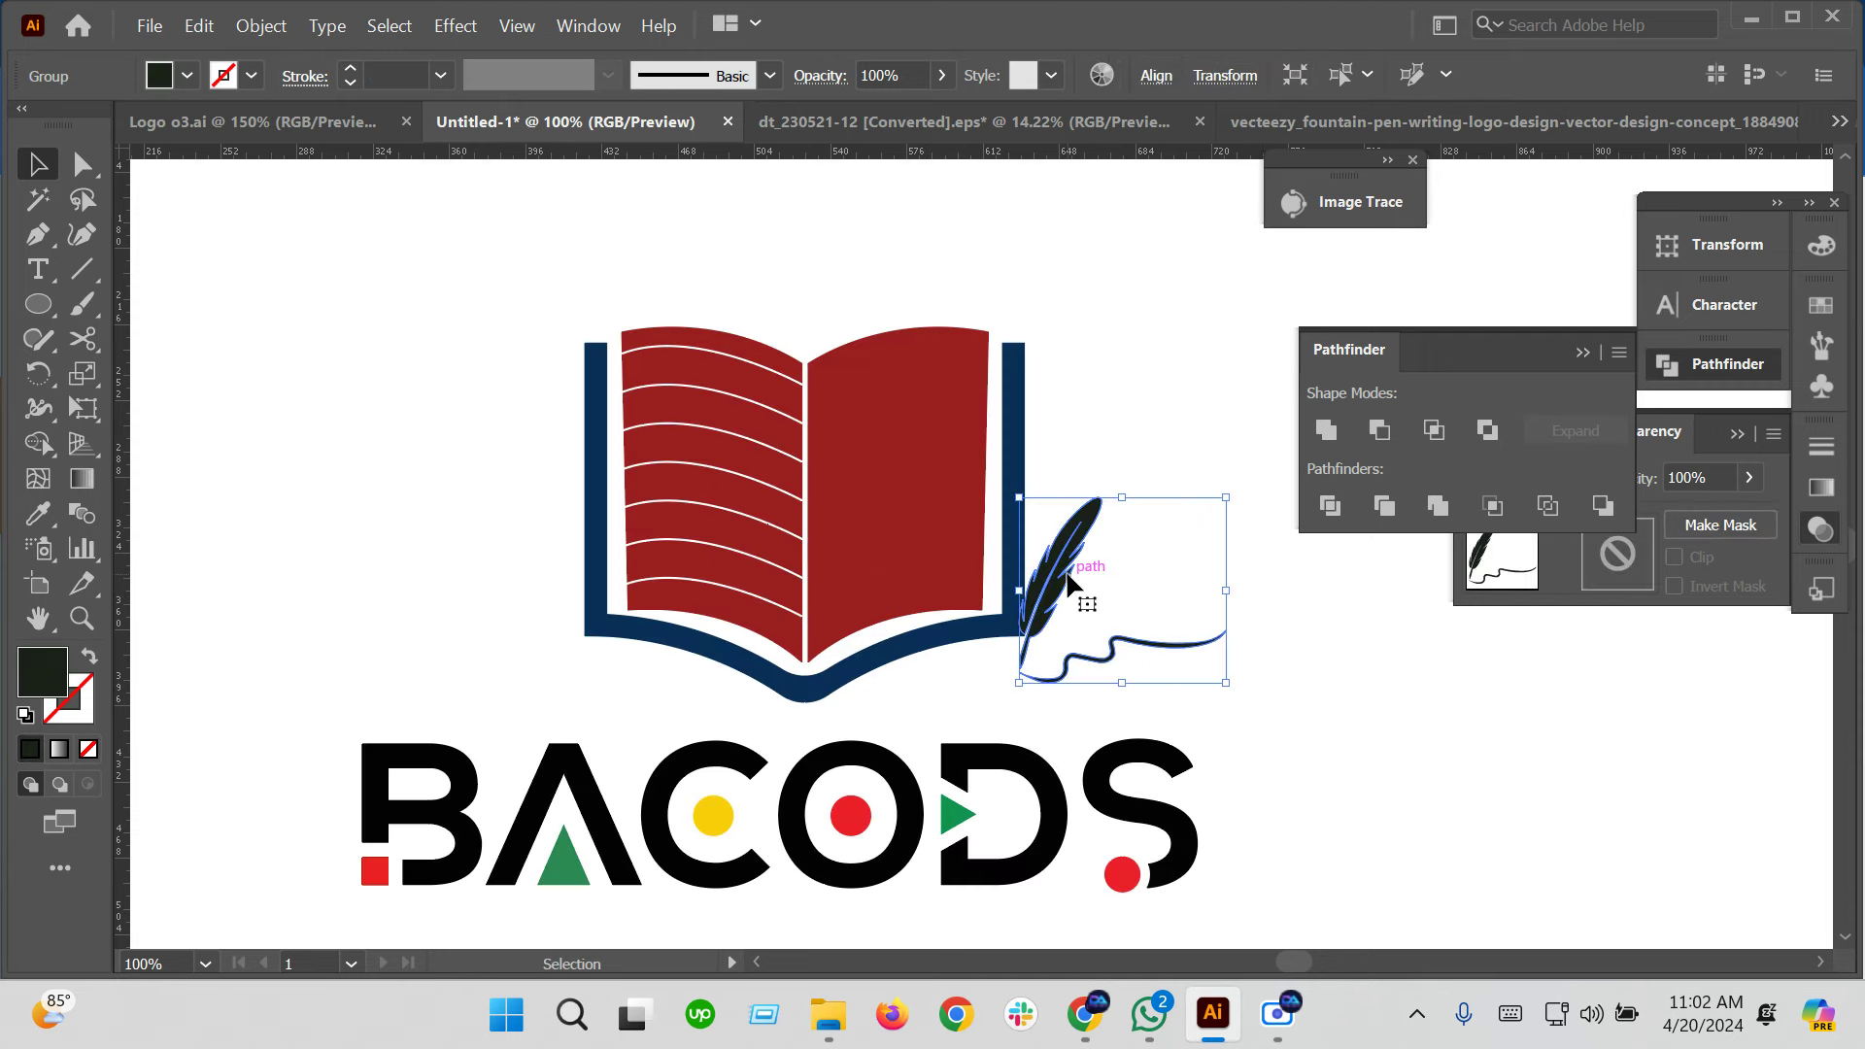
right_click(1068, 583)
mouse_move(1059, 577)
mouse_down()
mouse_move(858, 447)
mouse_move(880, 455)
mouse_up()
drag(1042, 557, 1020, 548)
drag(872, 465, 871, 466)
mouse_move(1022, 536)
mouse_down()
mouse_move(959, 532)
mouse_move(895, 486)
mouse_up()
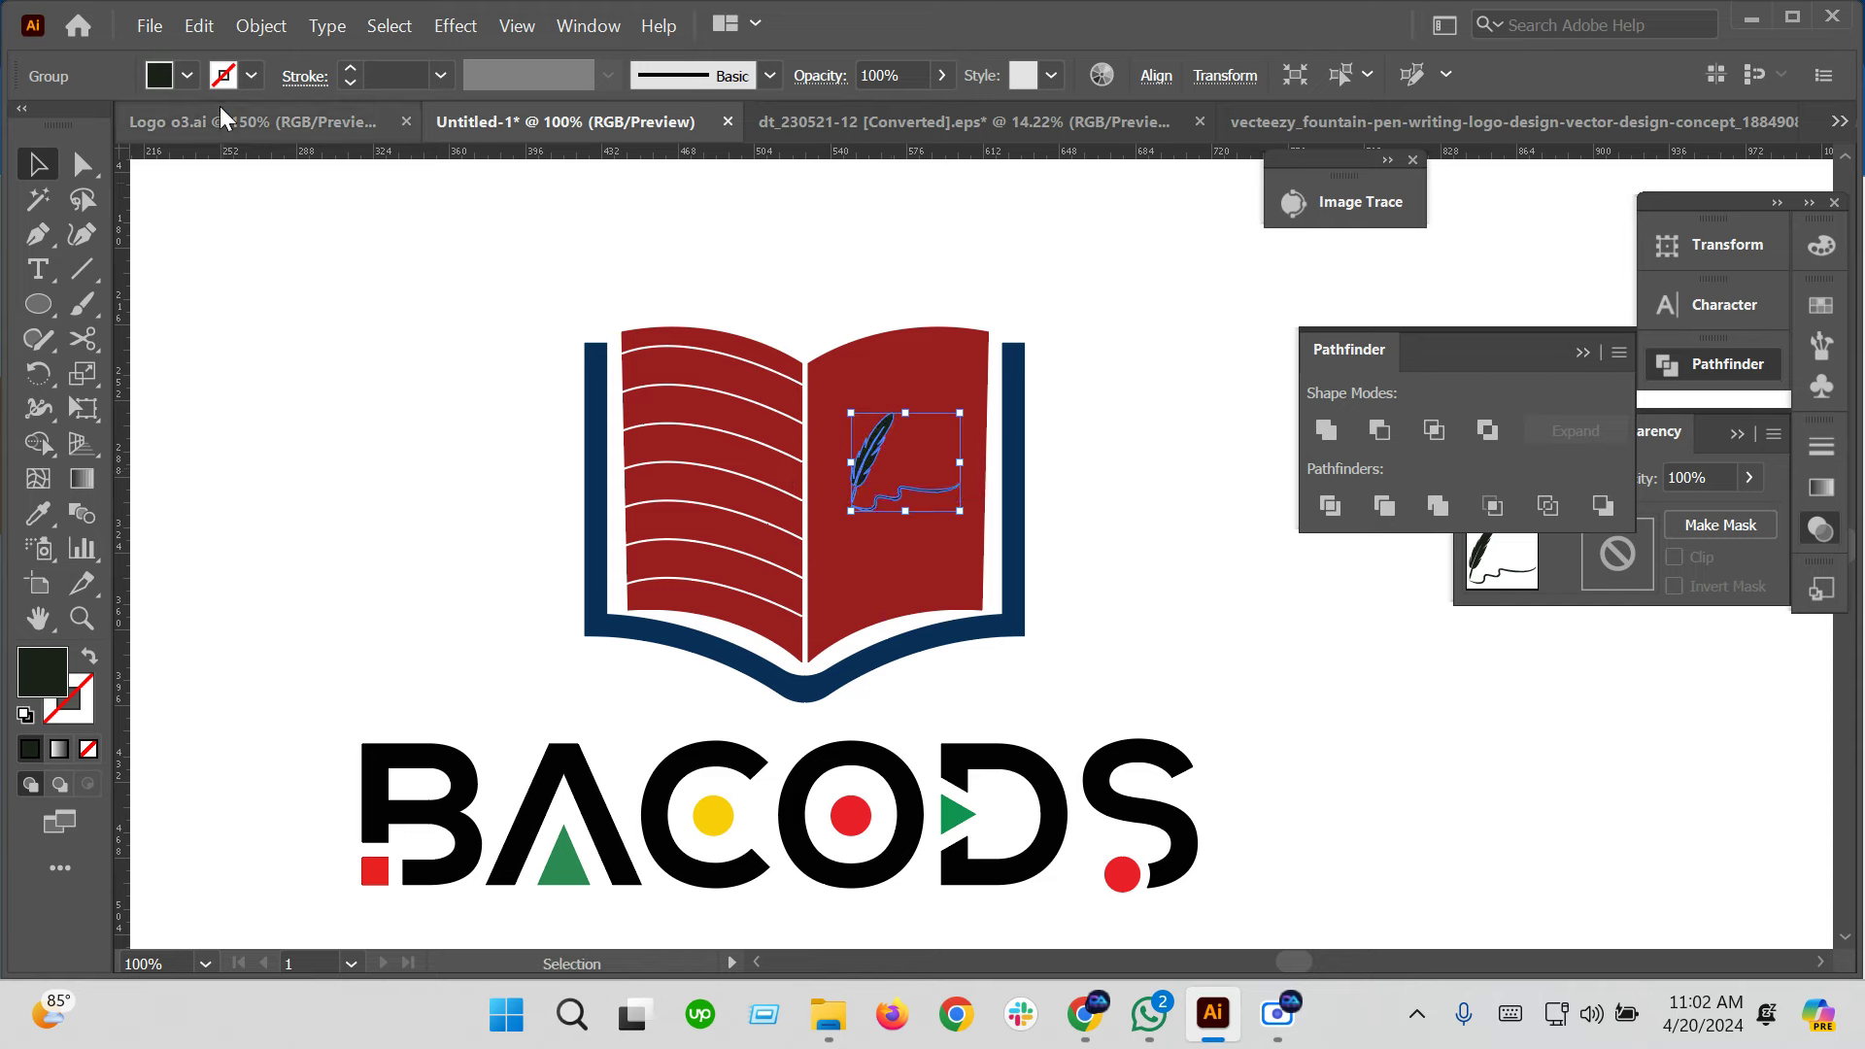
Fill the feather quill and ink swirl with white
click(187, 75)
click(63, 131)
key(Escape)
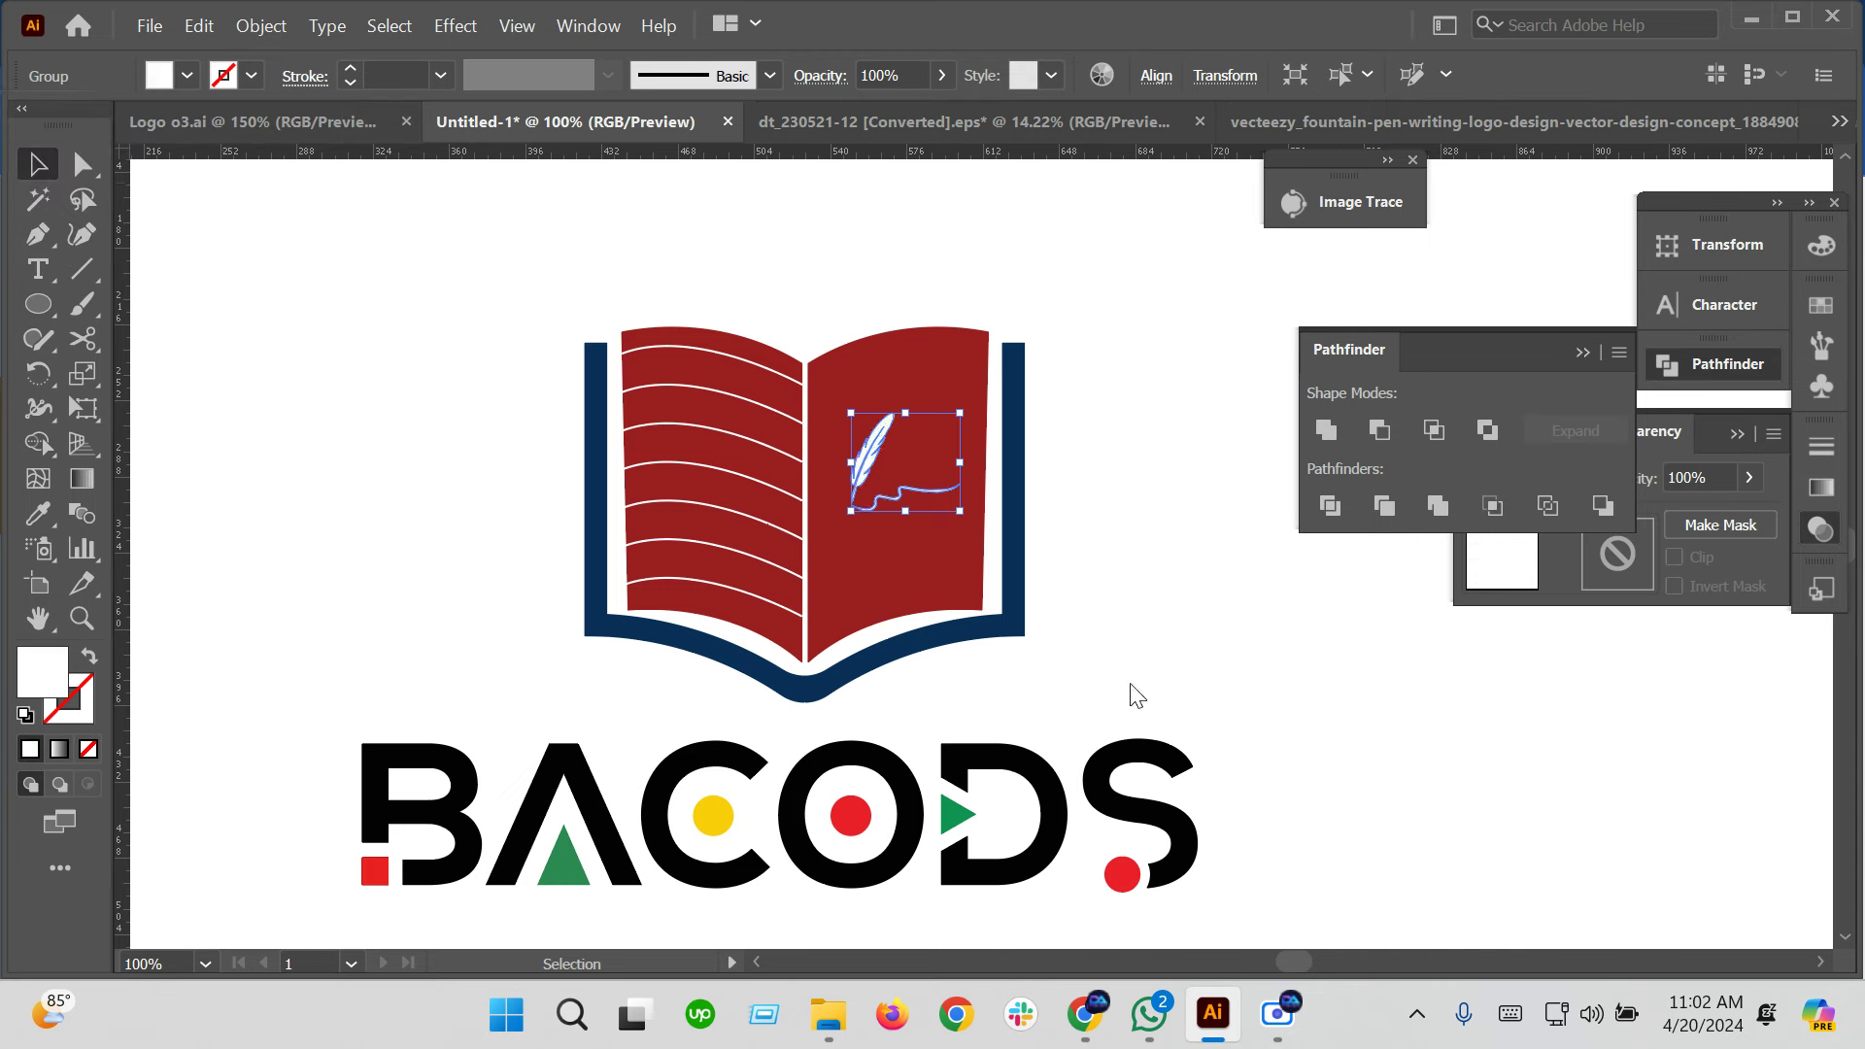
click(1135, 694)
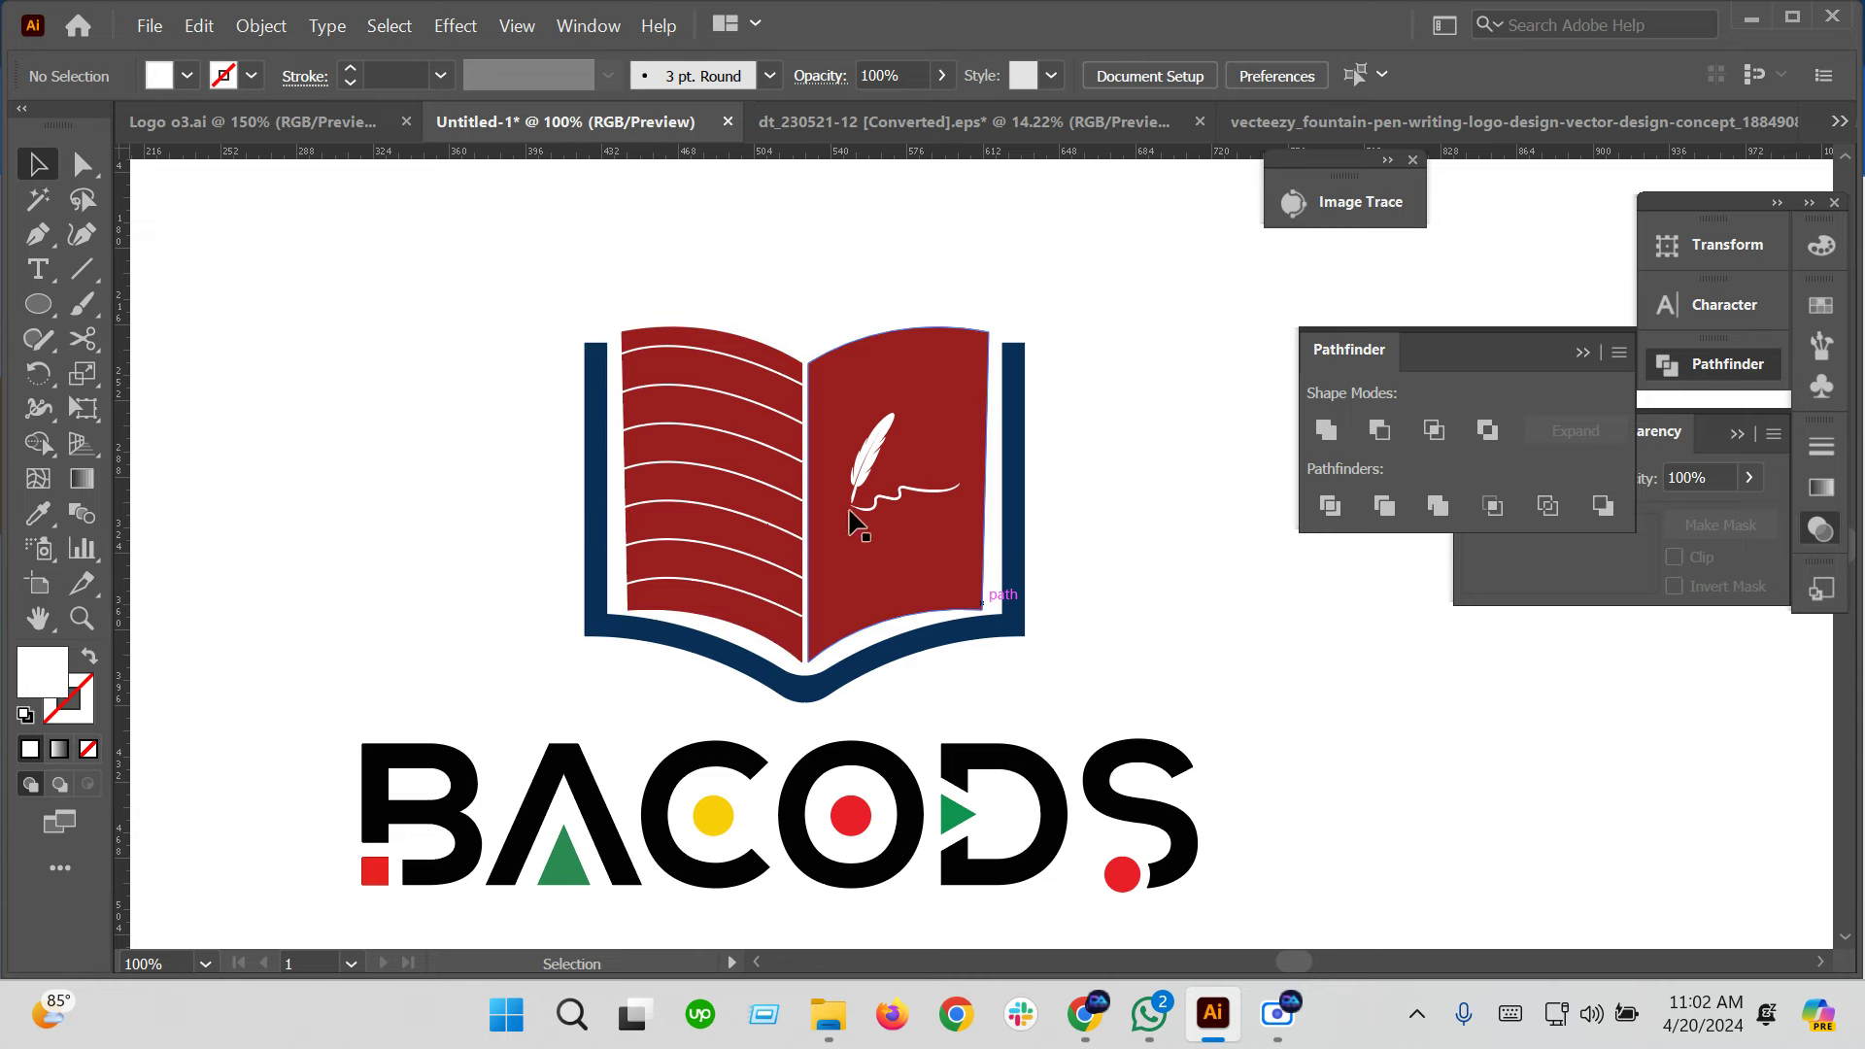
Draw a circle in empty artboard space with a black outline stroke
key(space)
drag(1107, 667, 729, 666)
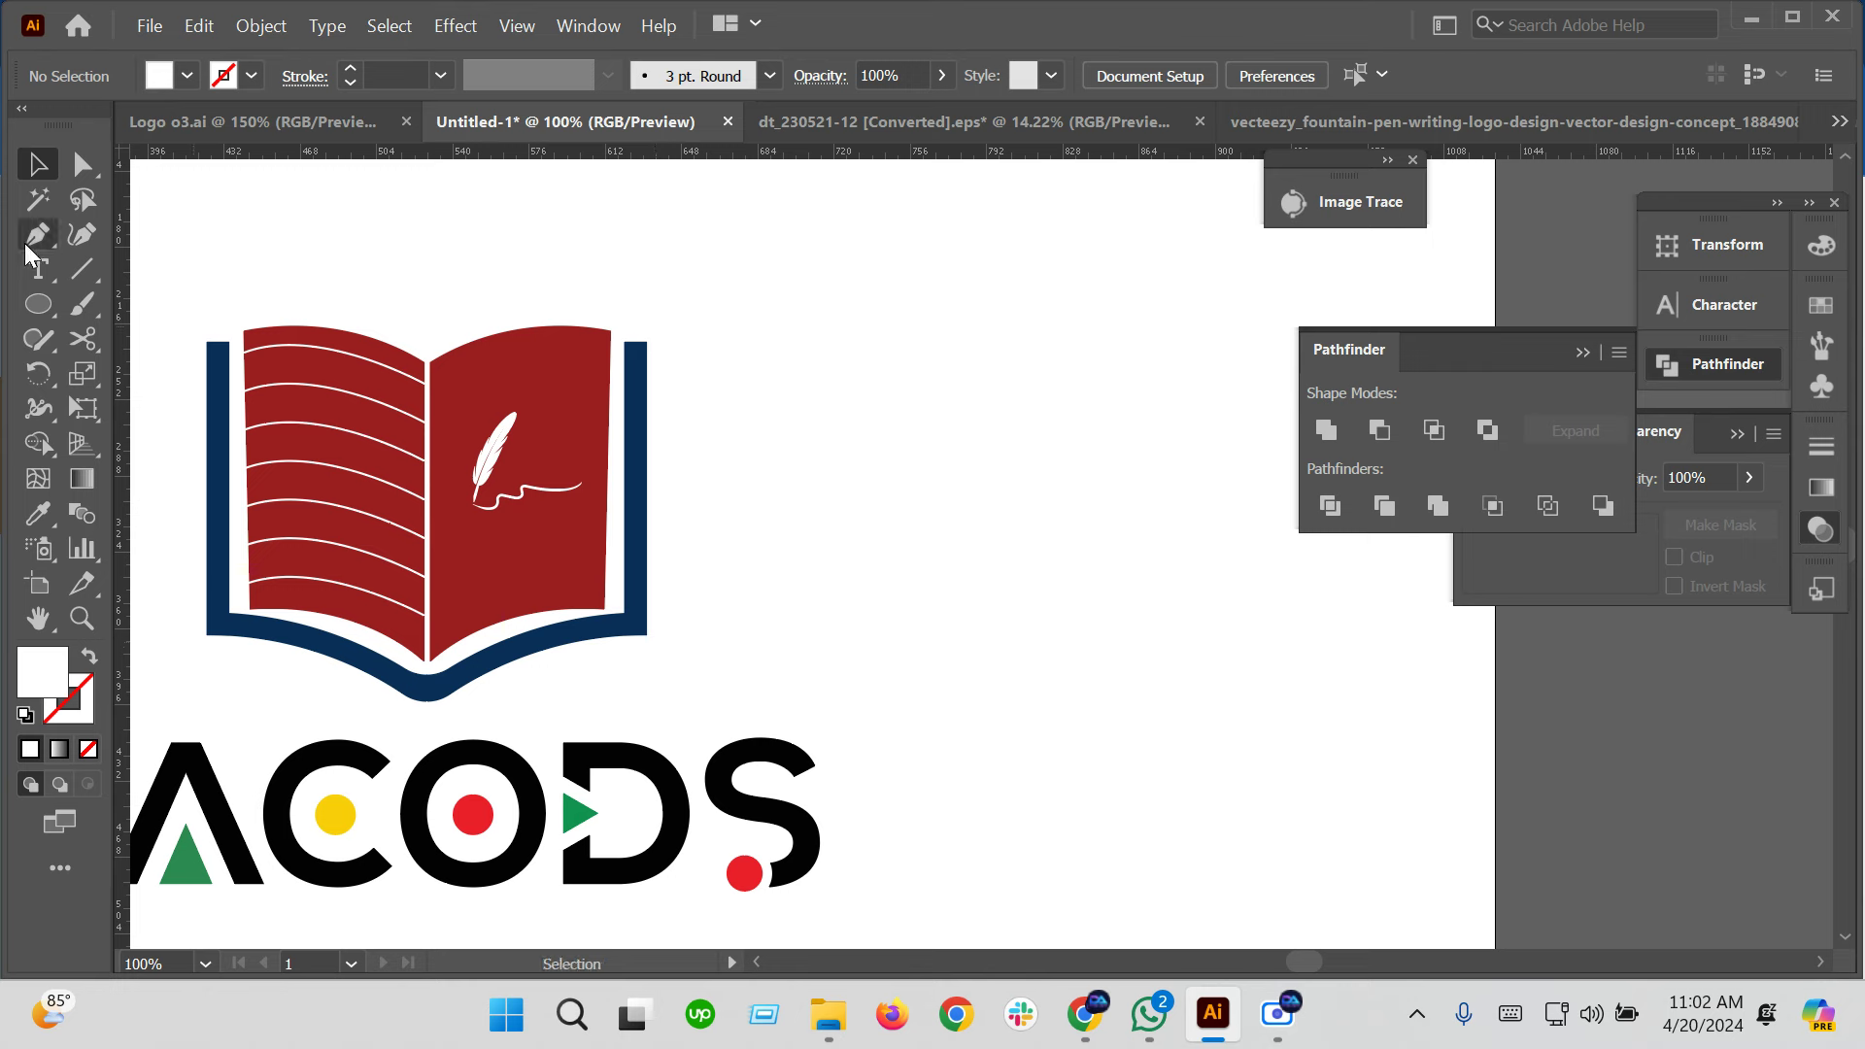
click(38, 304)
drag(997, 441, 1046, 618)
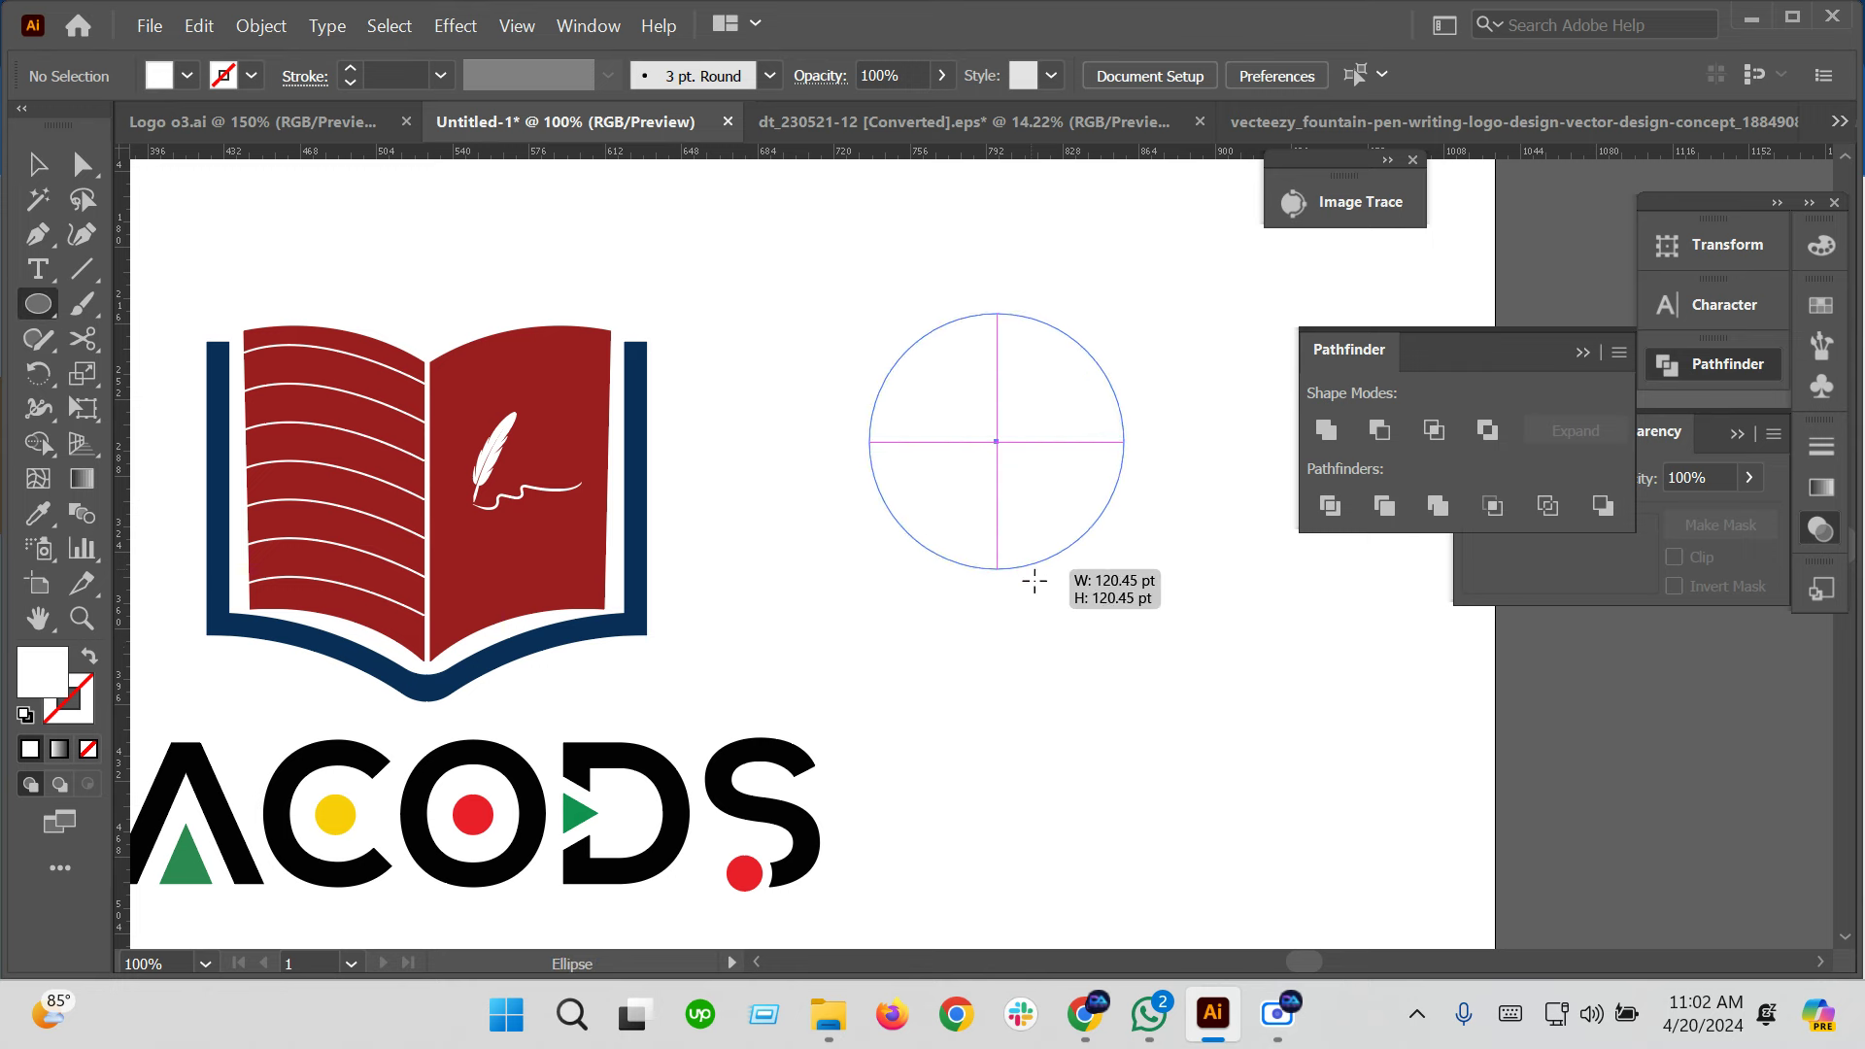
click(349, 68)
click(248, 78)
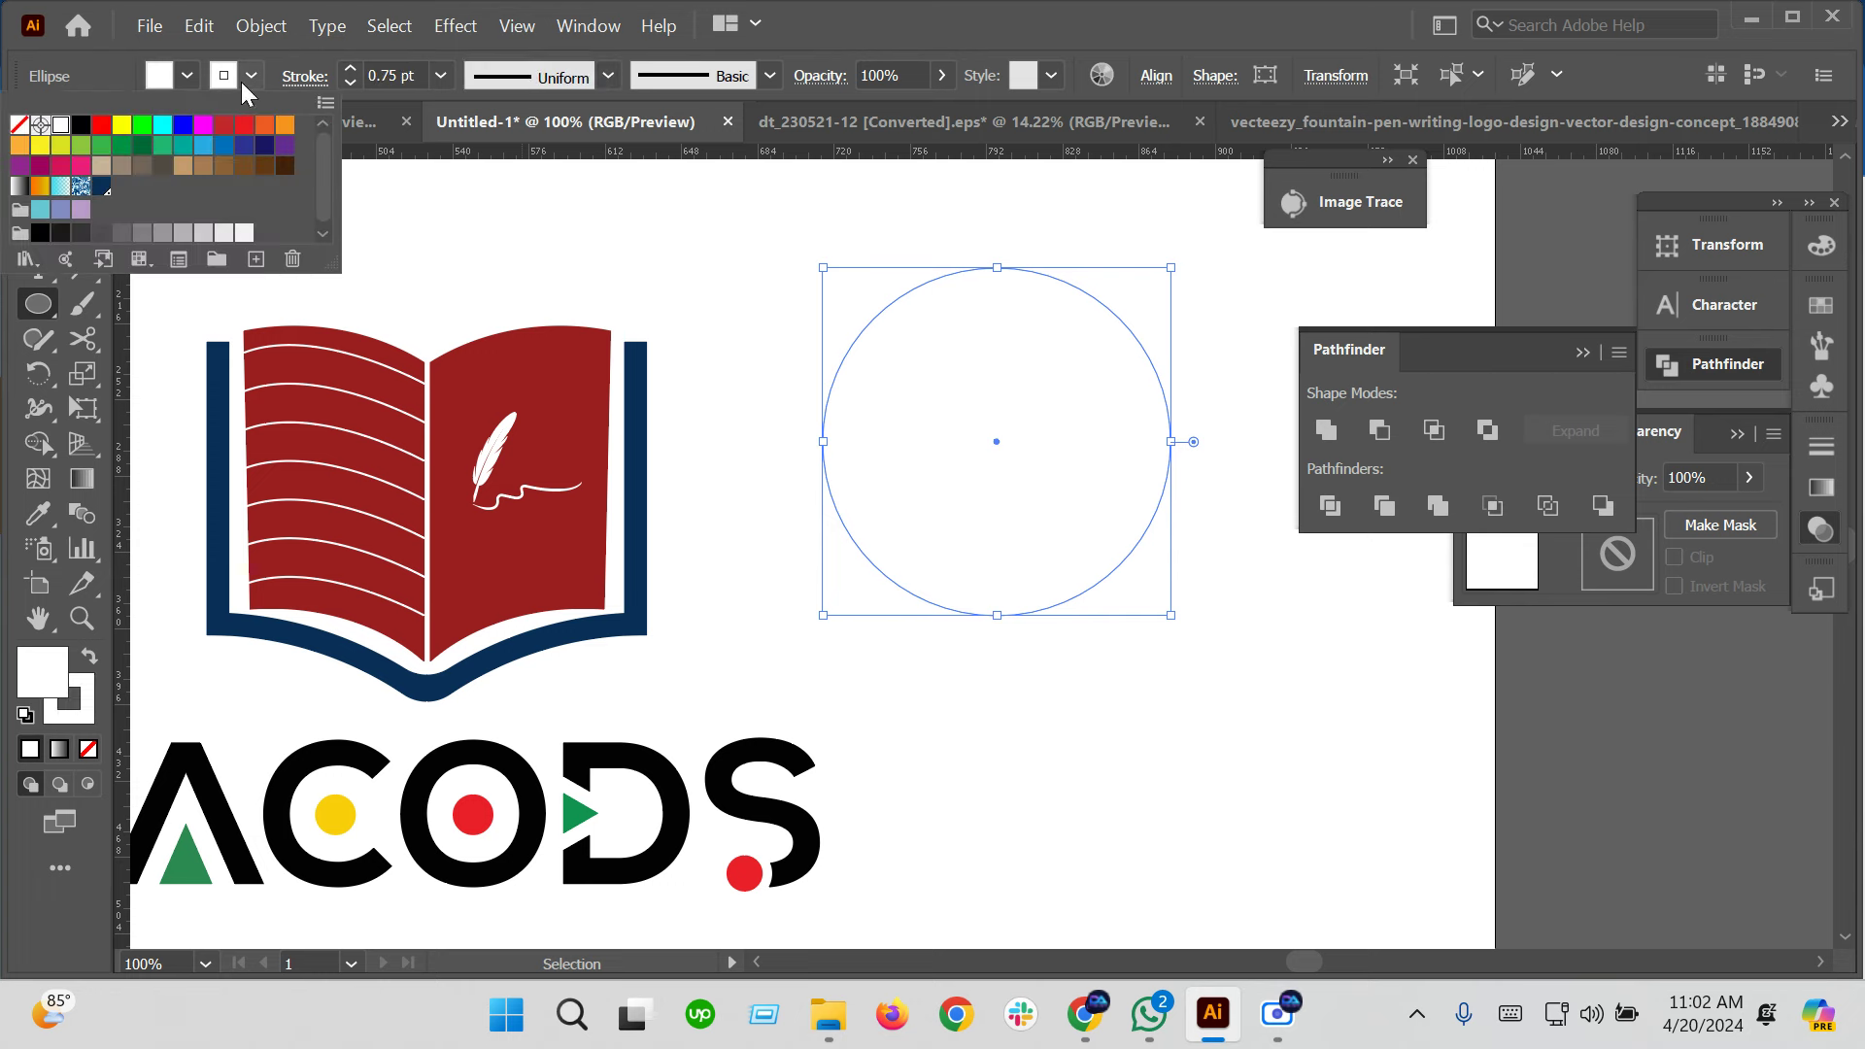
click(81, 126)
click(678, 85)
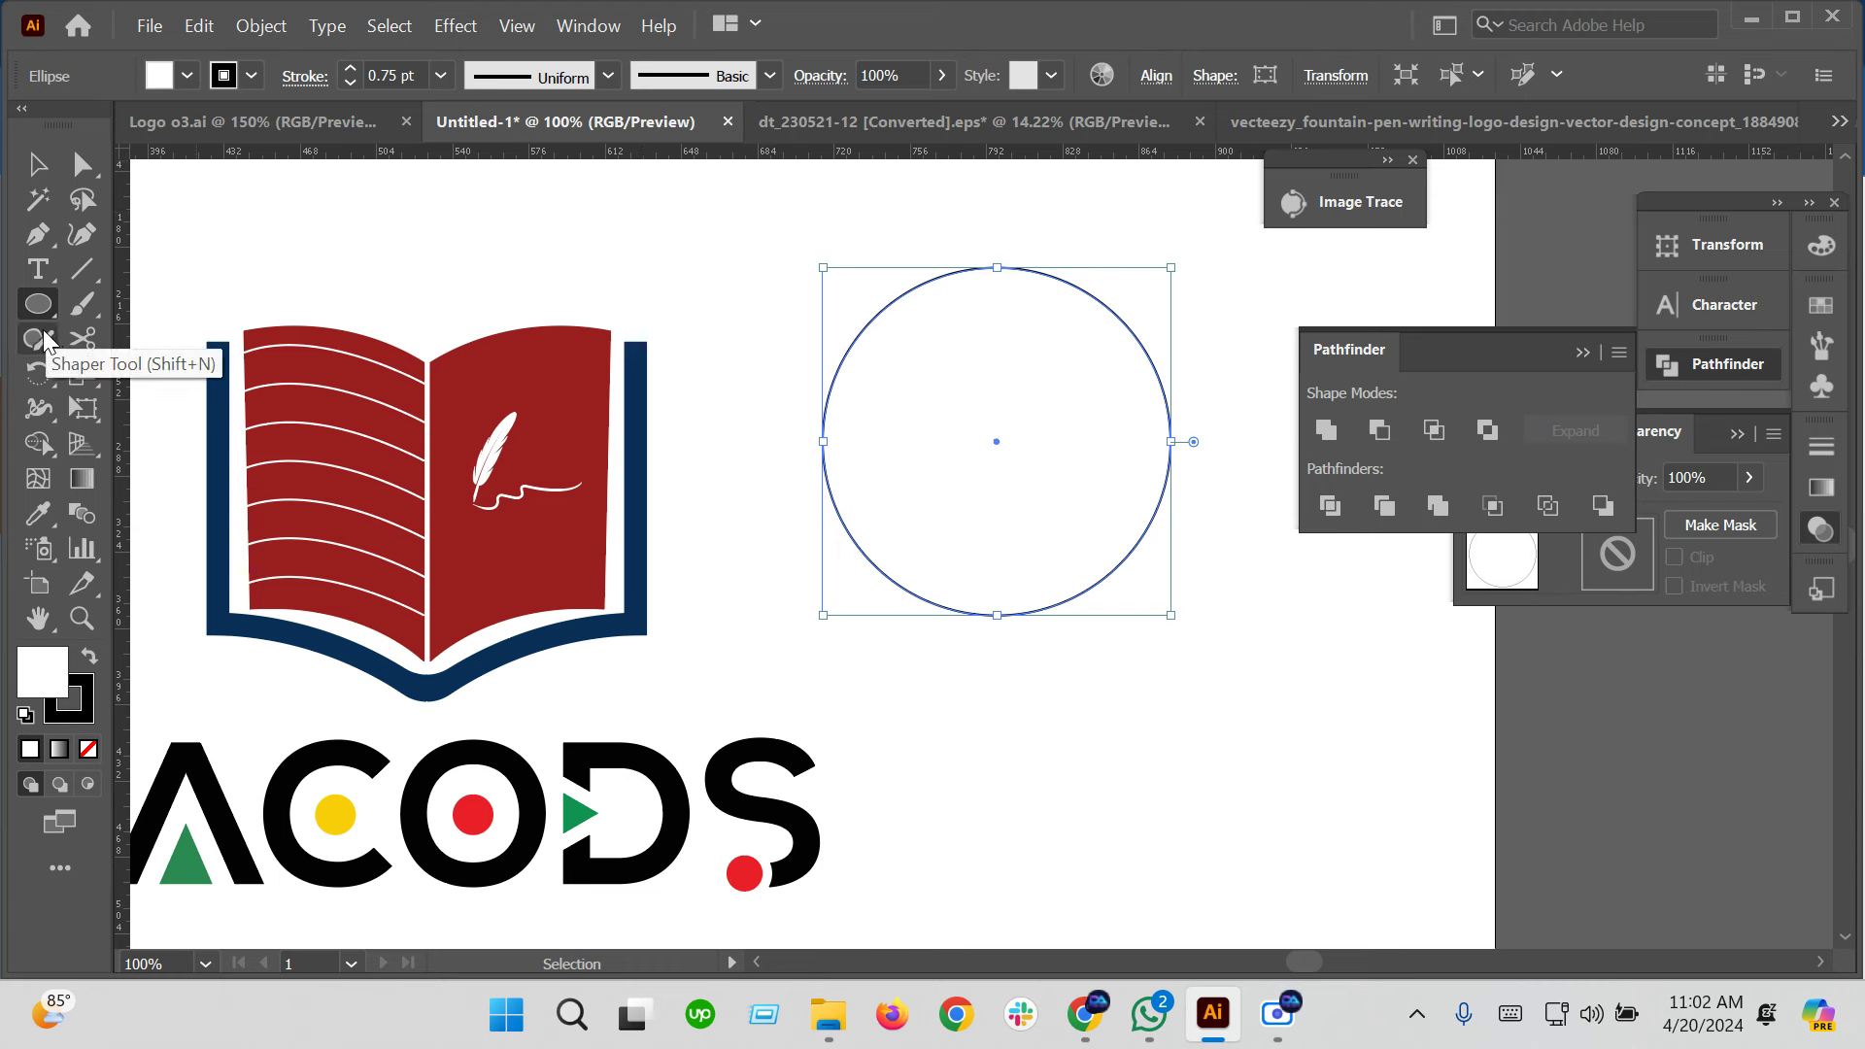
Set the circle's fill to None
key(v)
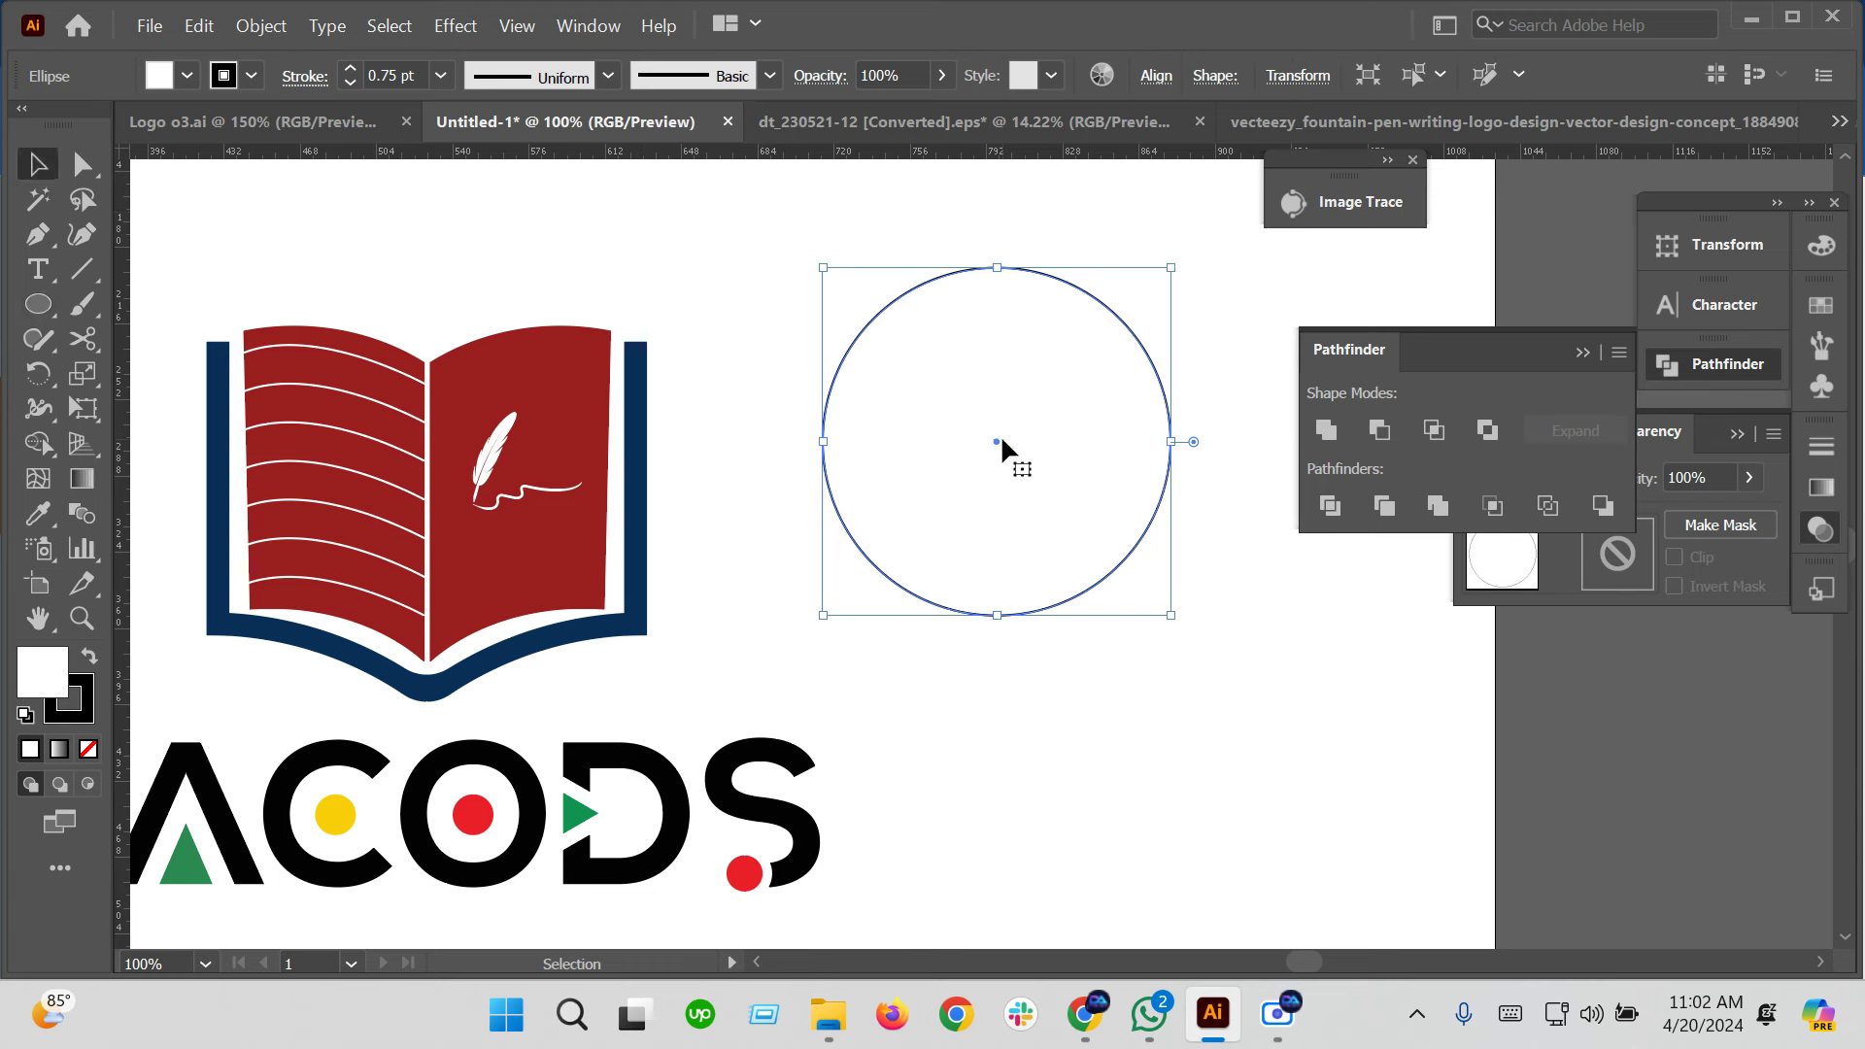
click(186, 76)
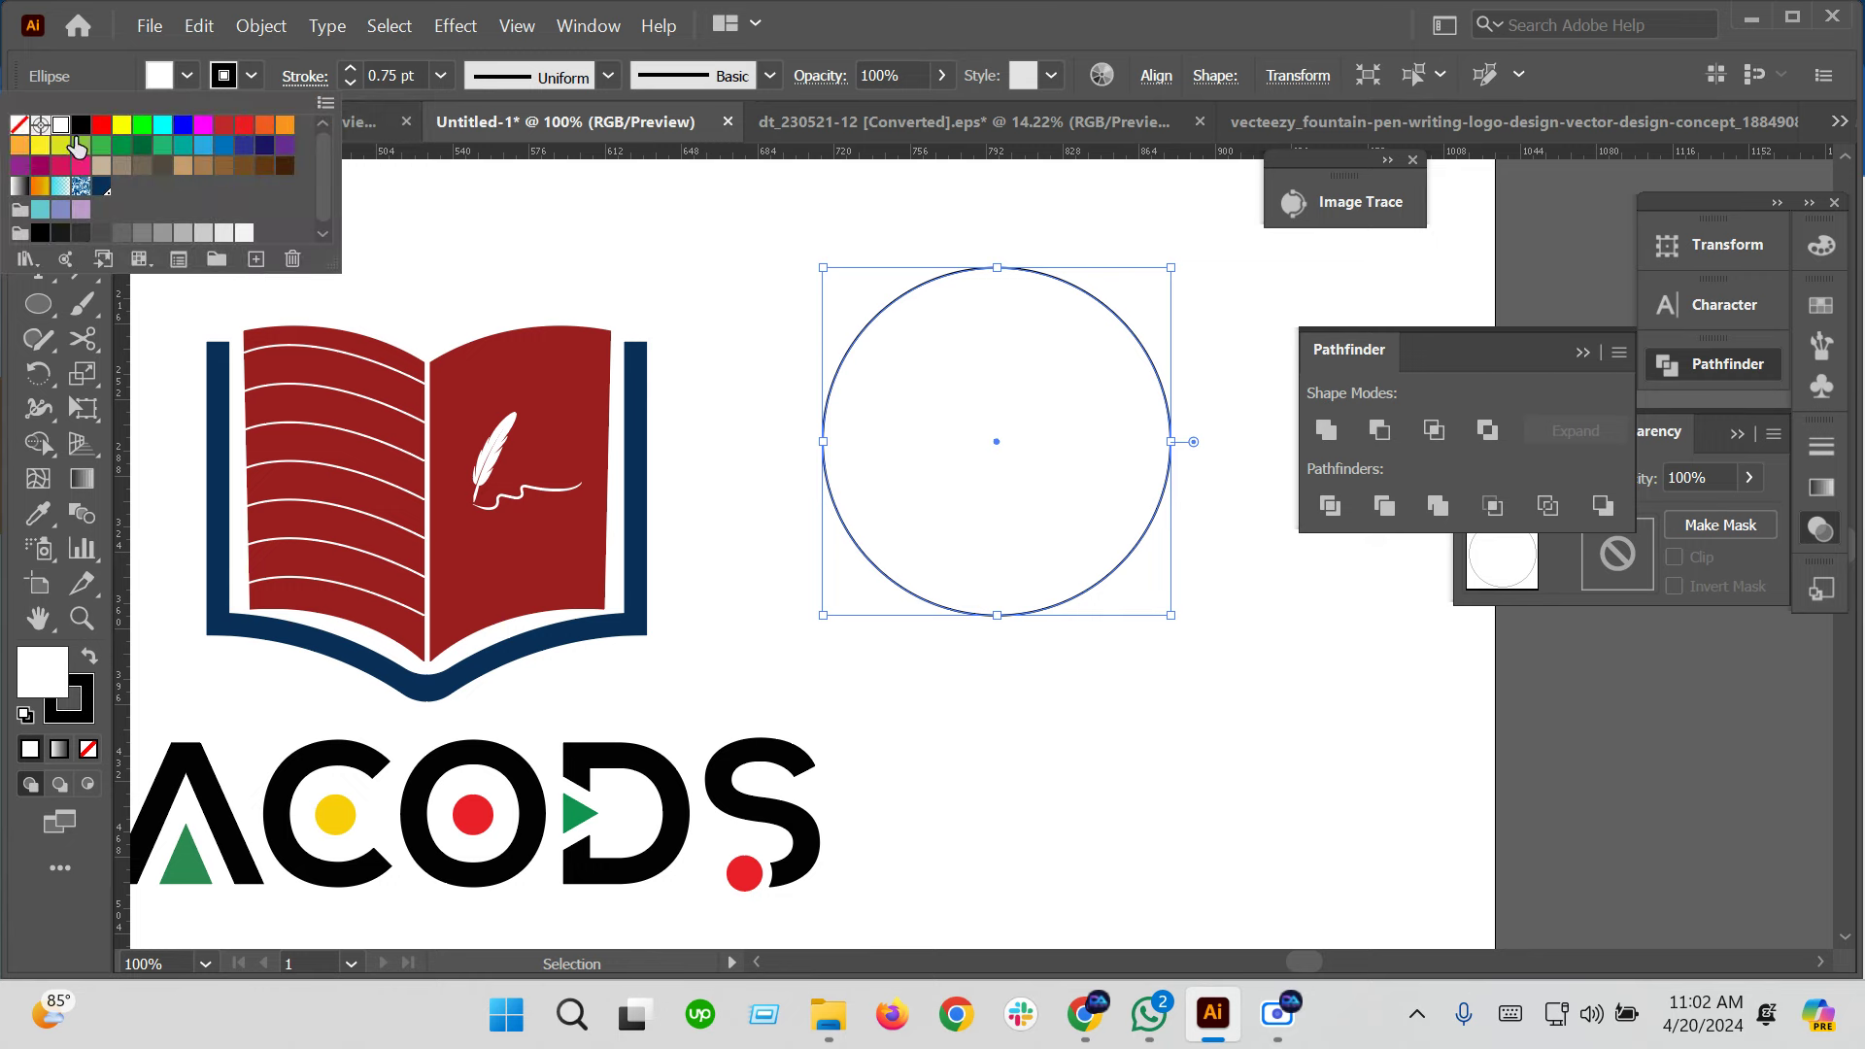
click(18, 124)
click(1001, 457)
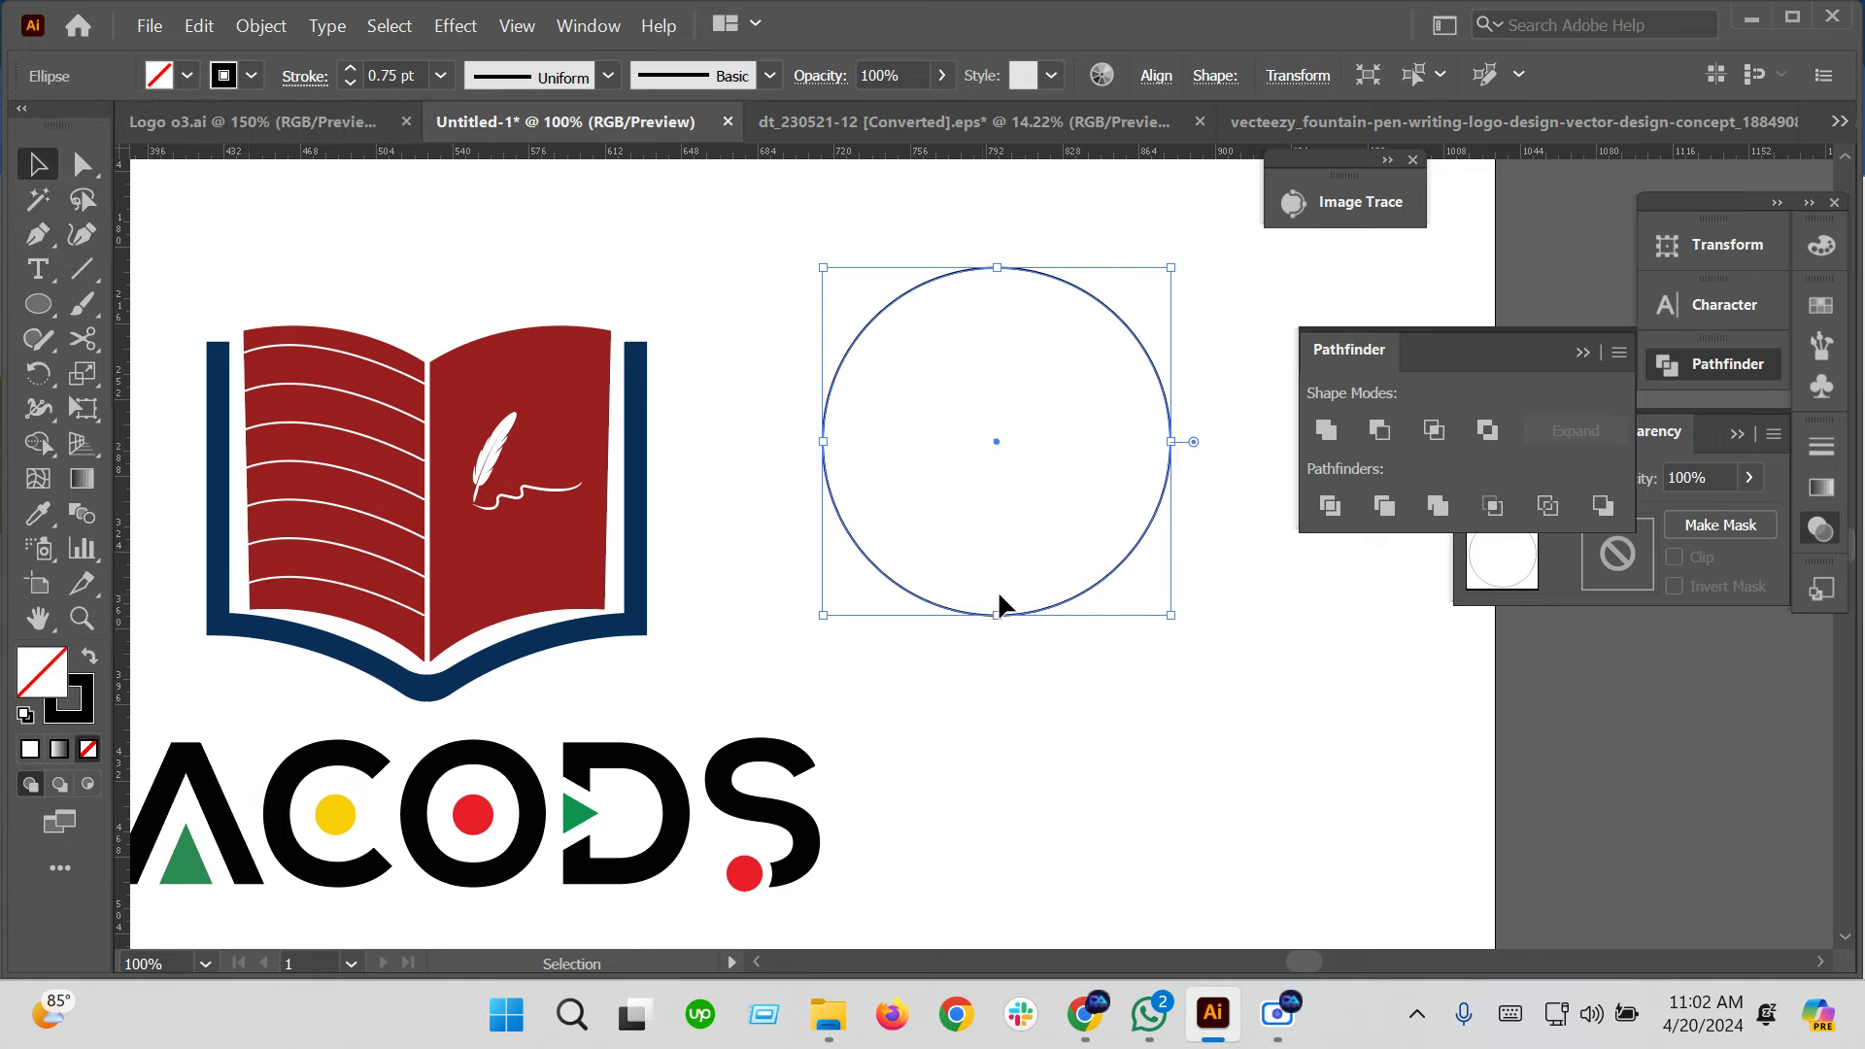
click(1015, 554)
Move the circle over the book emblem and enlarge it to enclose the book
mouse_move(1214, 607)
mouse_down()
mouse_move(1011, 499)
mouse_move(416, 466)
mouse_move(433, 481)
mouse_up()
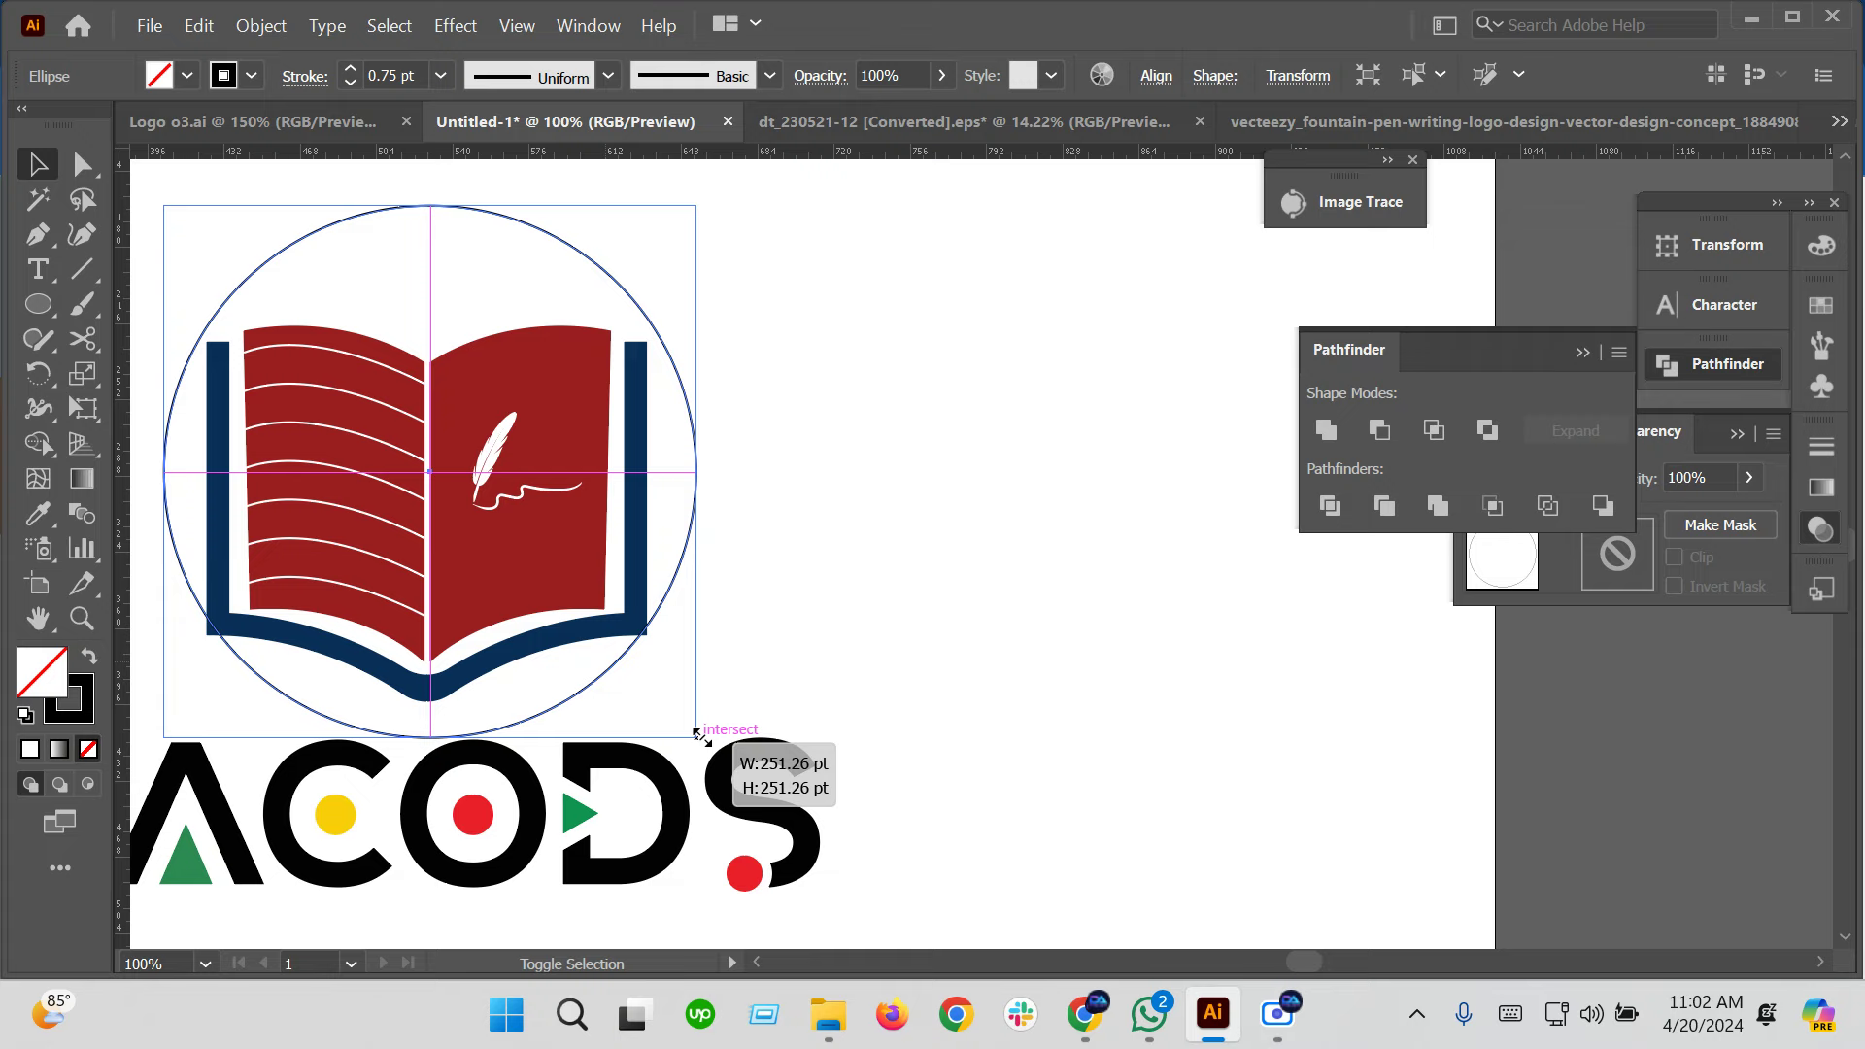
drag(605, 644, 728, 831)
click(868, 639)
key(ctrl+0)
key(ctrl+minus)
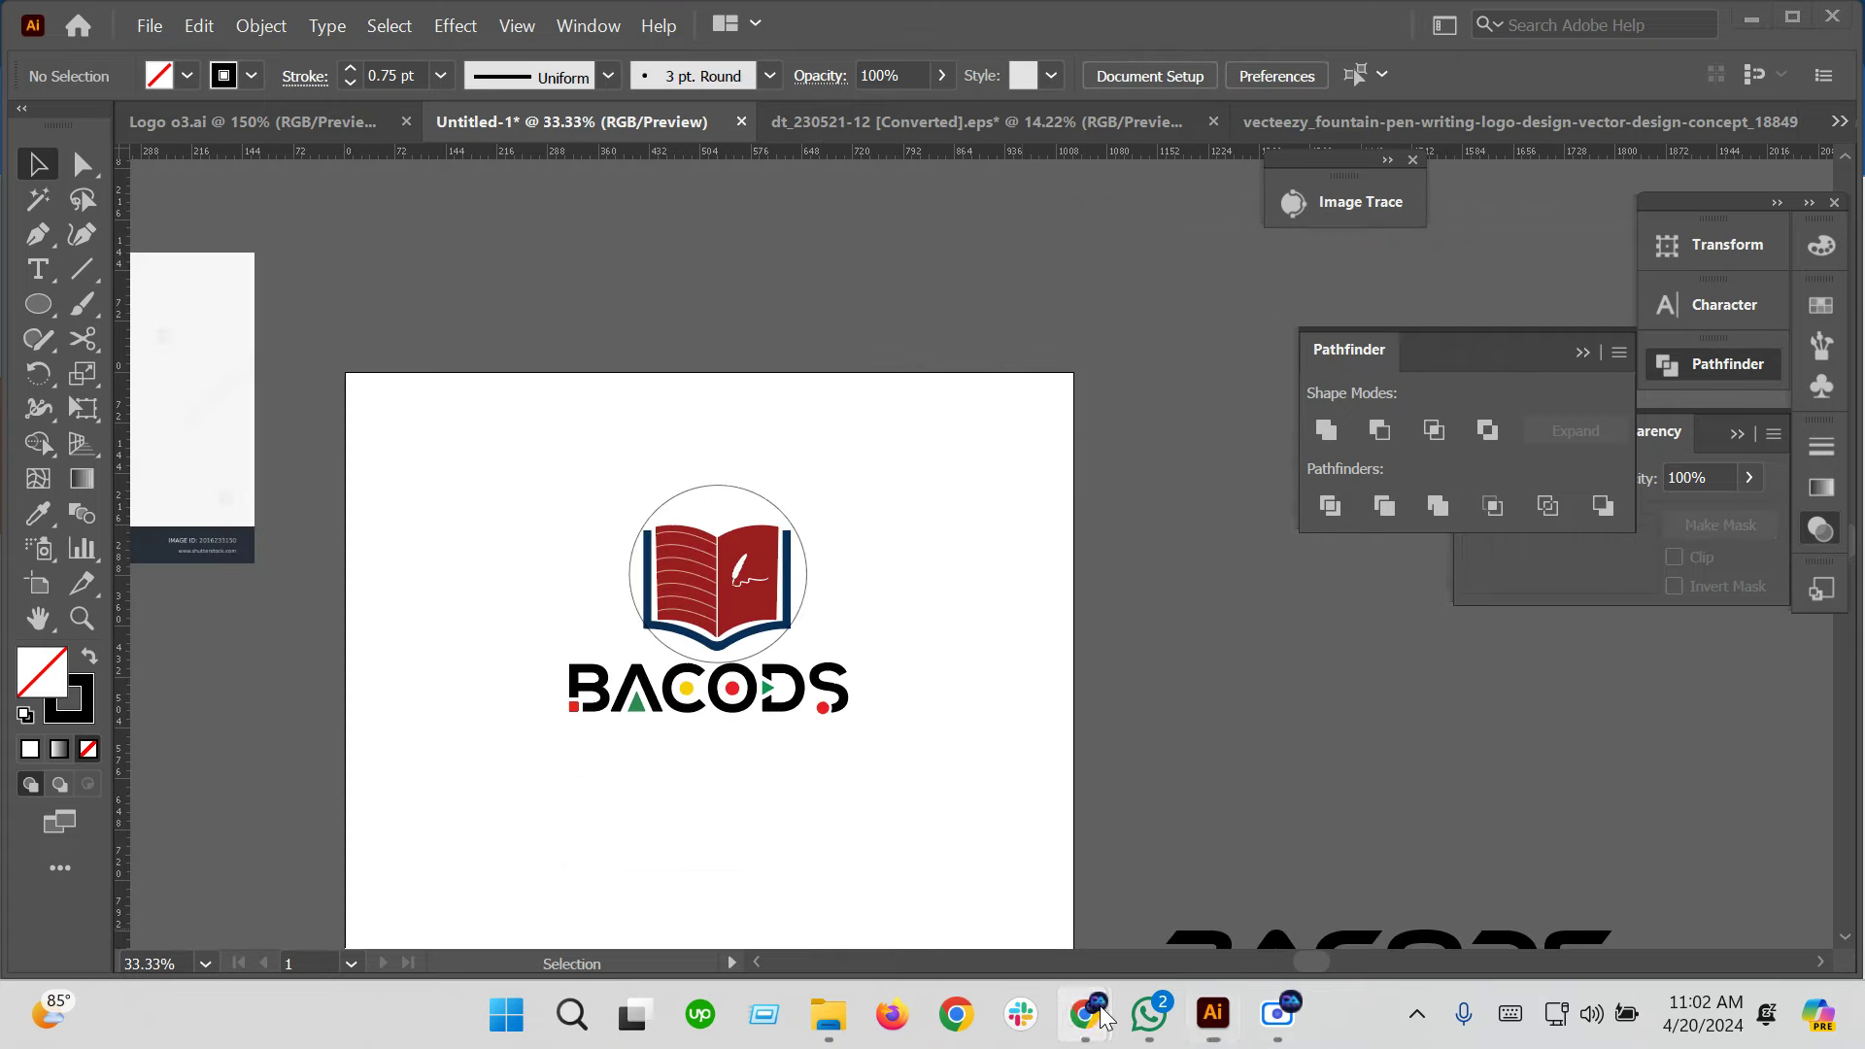
Back in Chrome, close the 'Want more downloads?' modal on Vecteezy
mouse_move(1086, 1012)
click(970, 917)
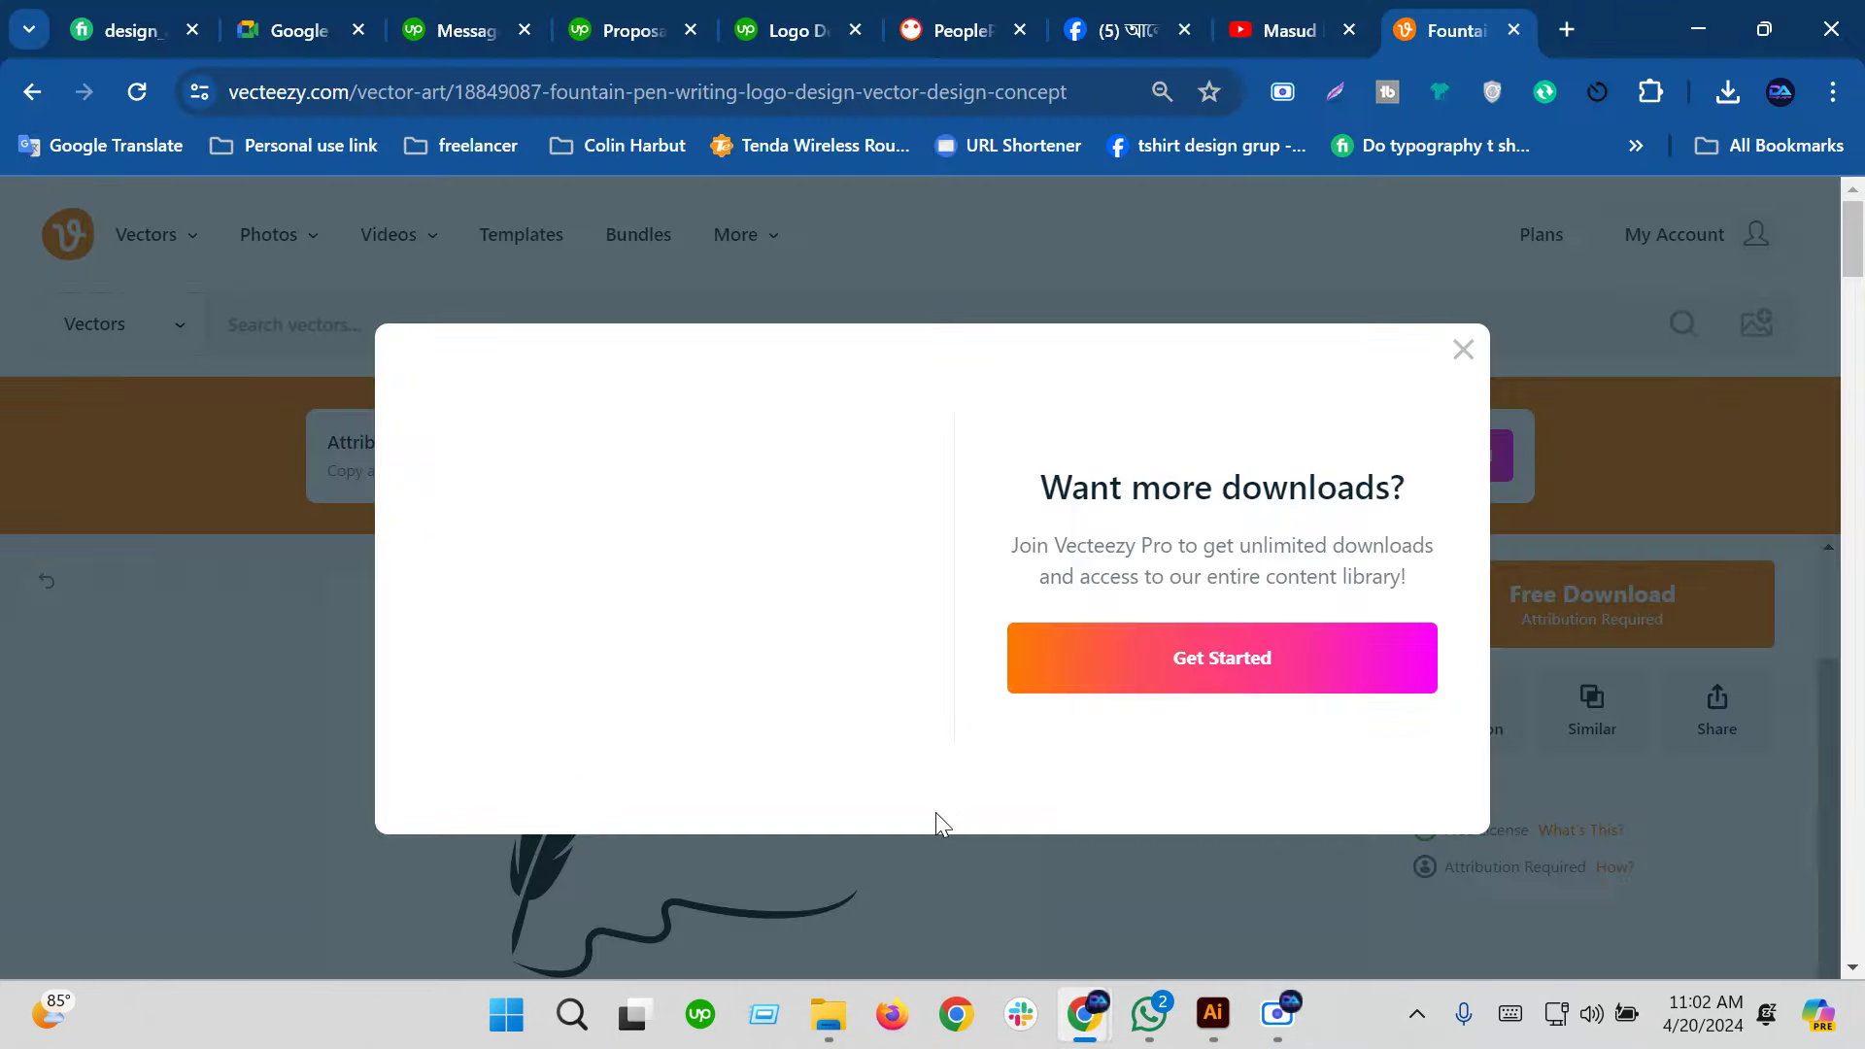
click(1463, 350)
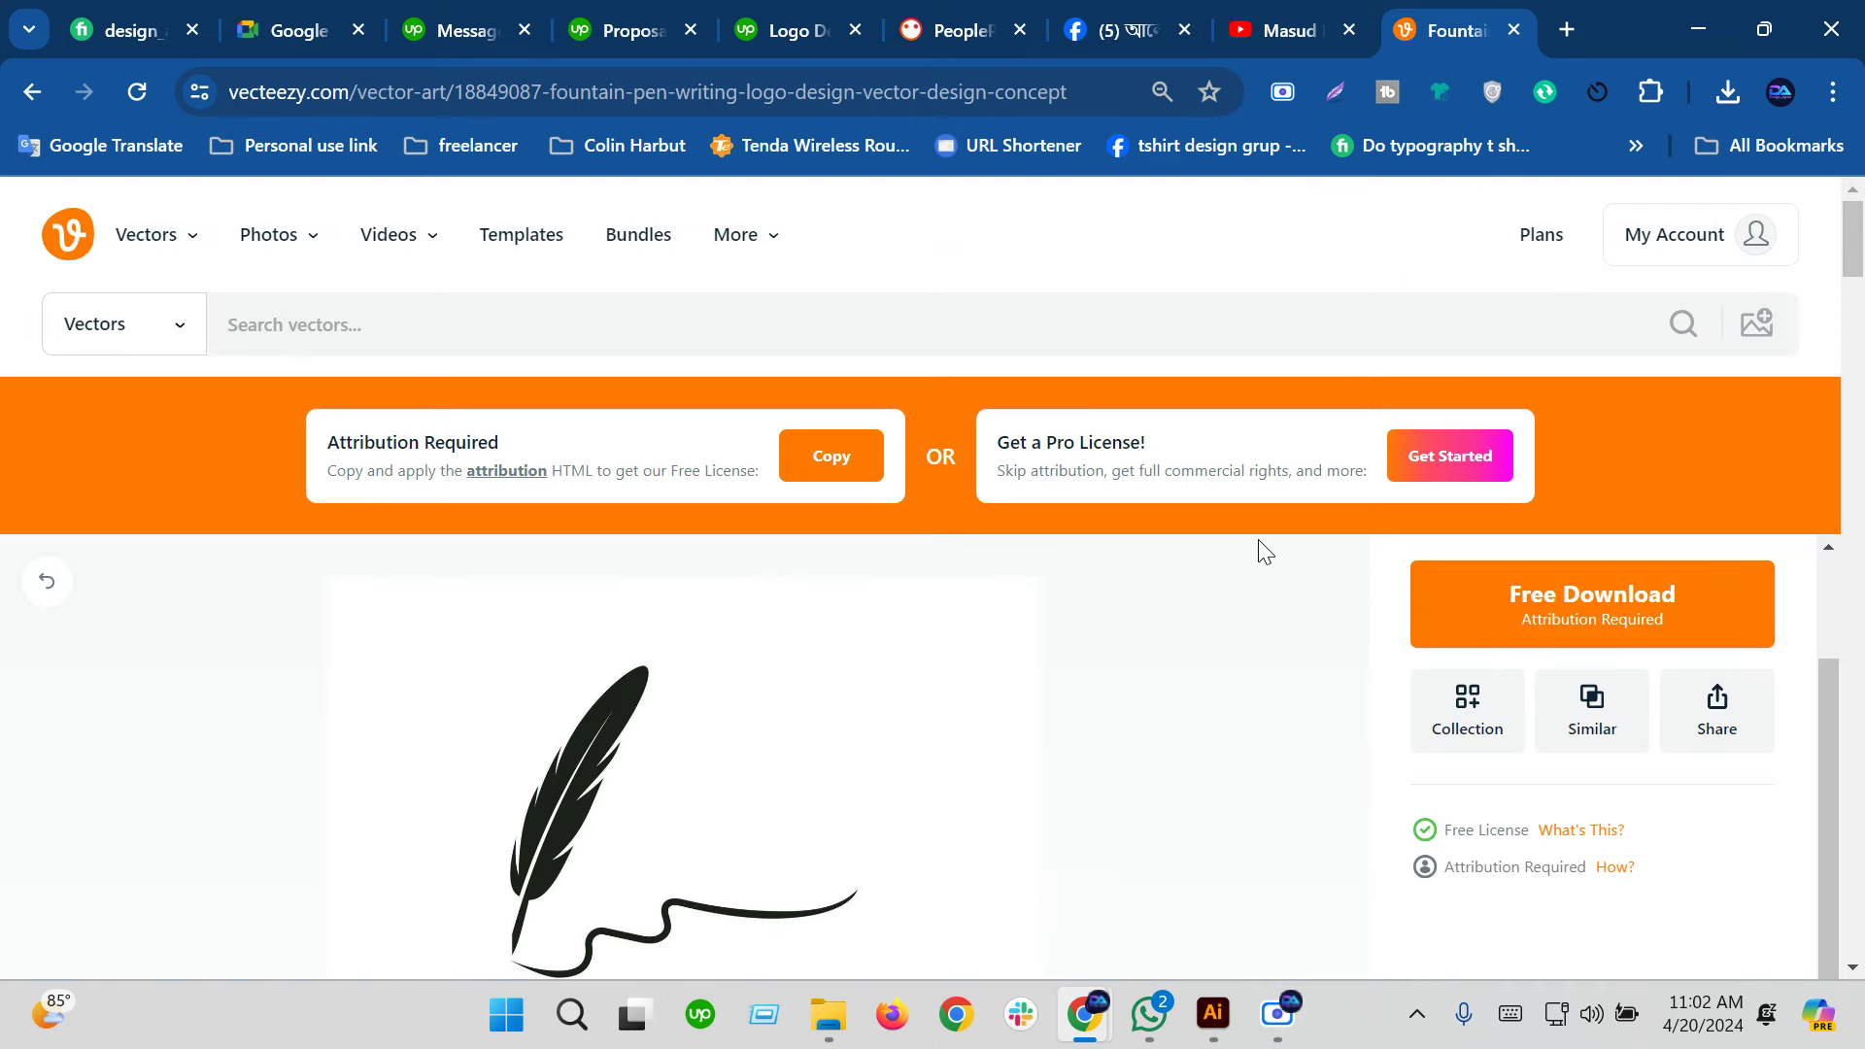
mouse_move(545, 917)
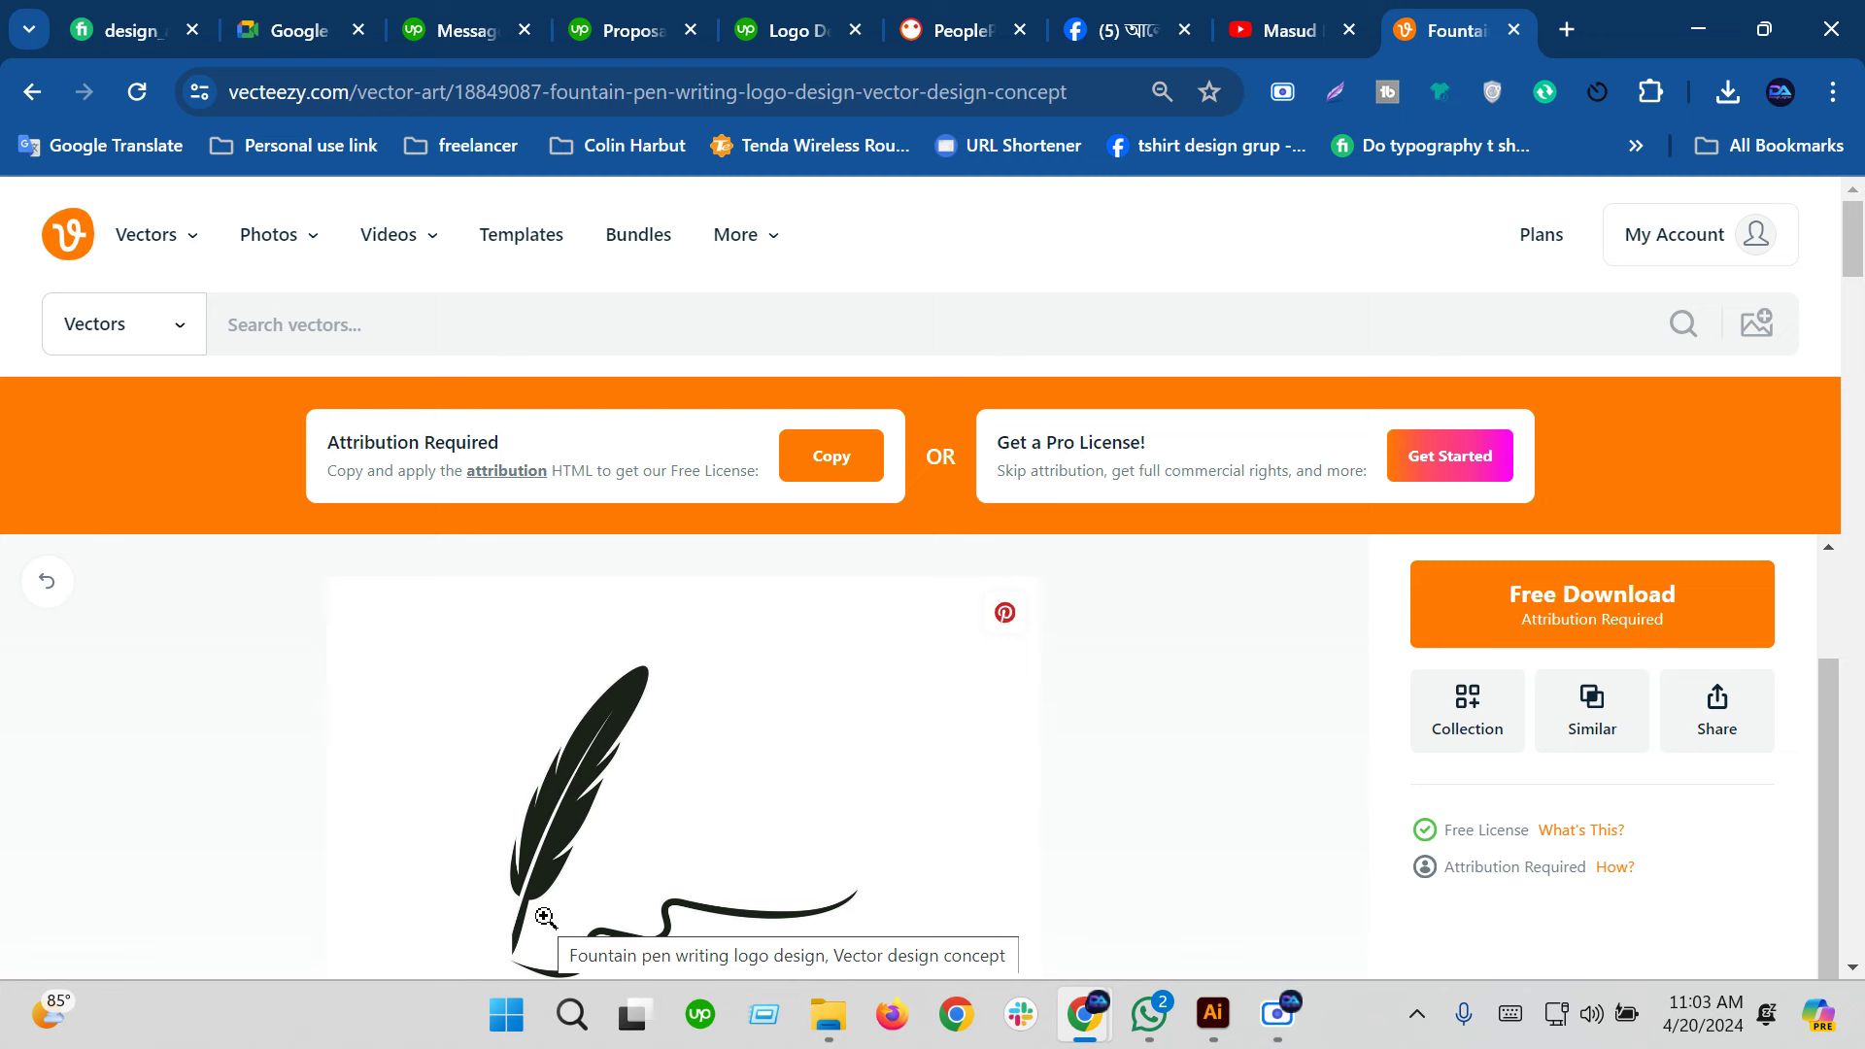
In a new tab, reach Freepik through Google and search it for 'tree vector'
click(1567, 29)
click(1071, 624)
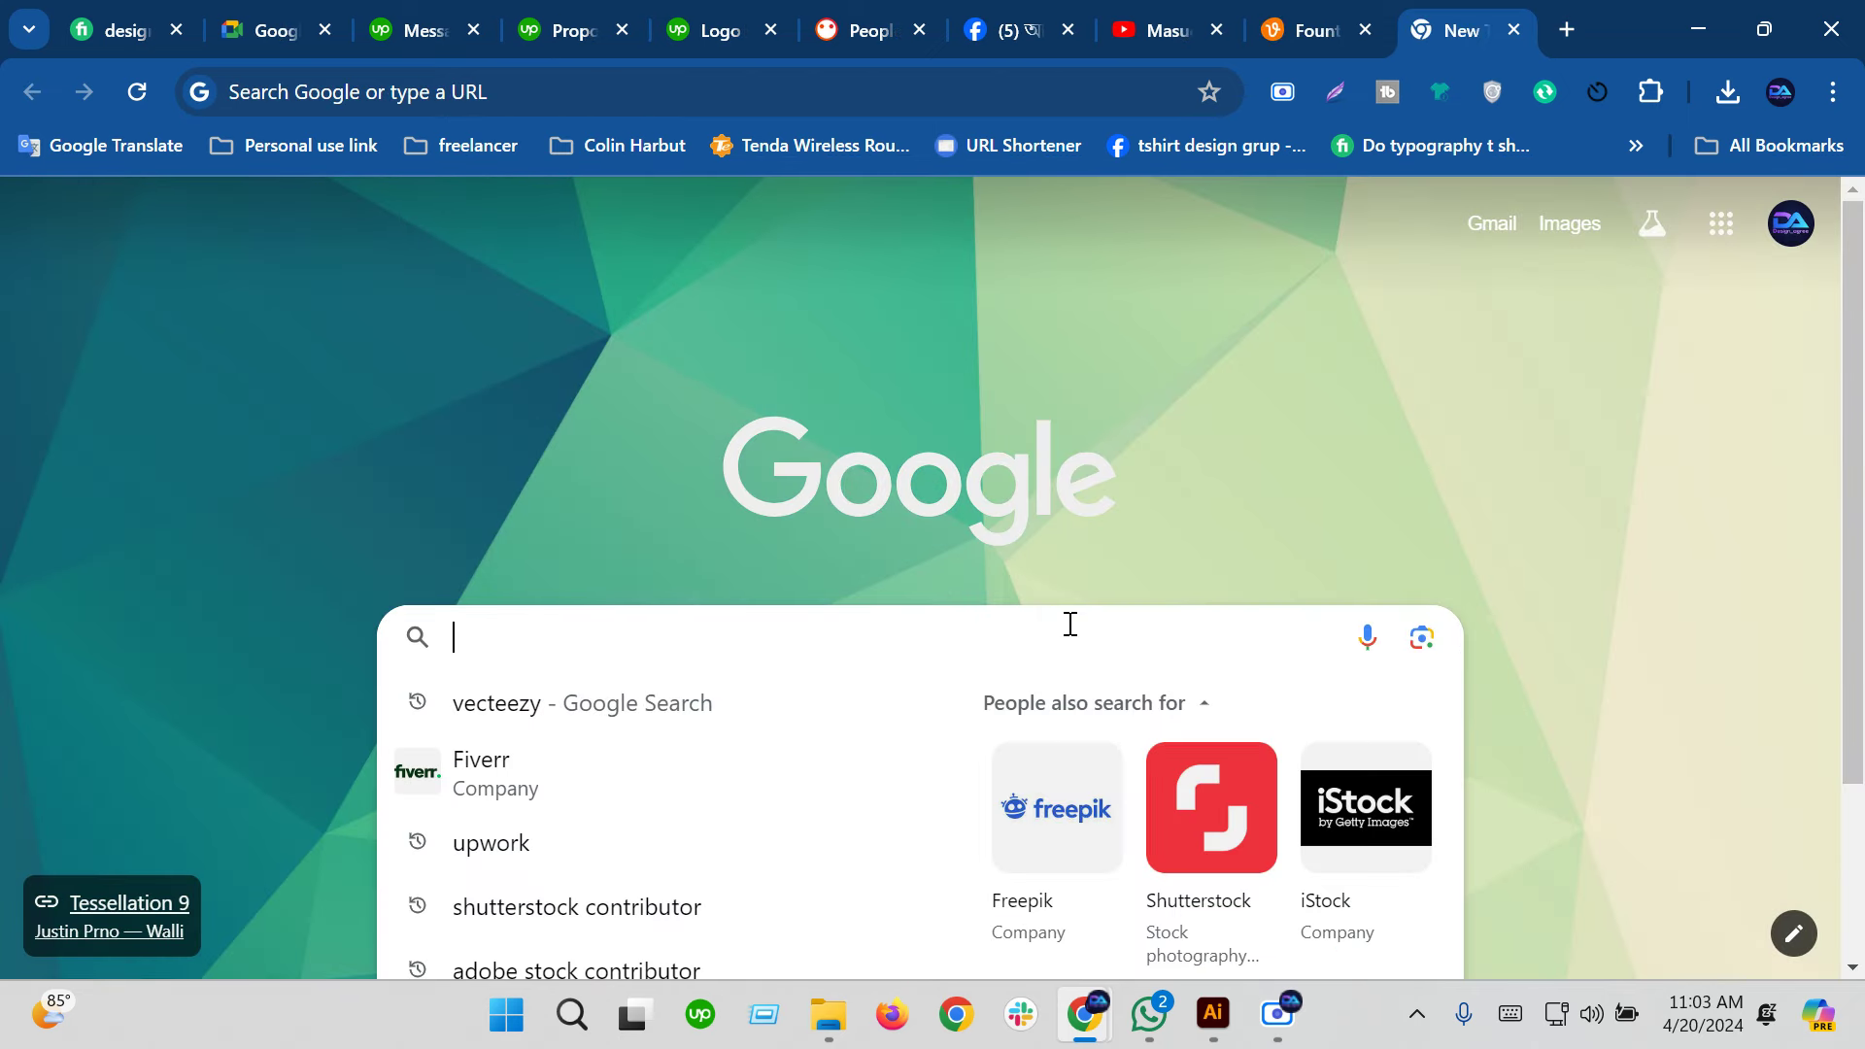
text(free)
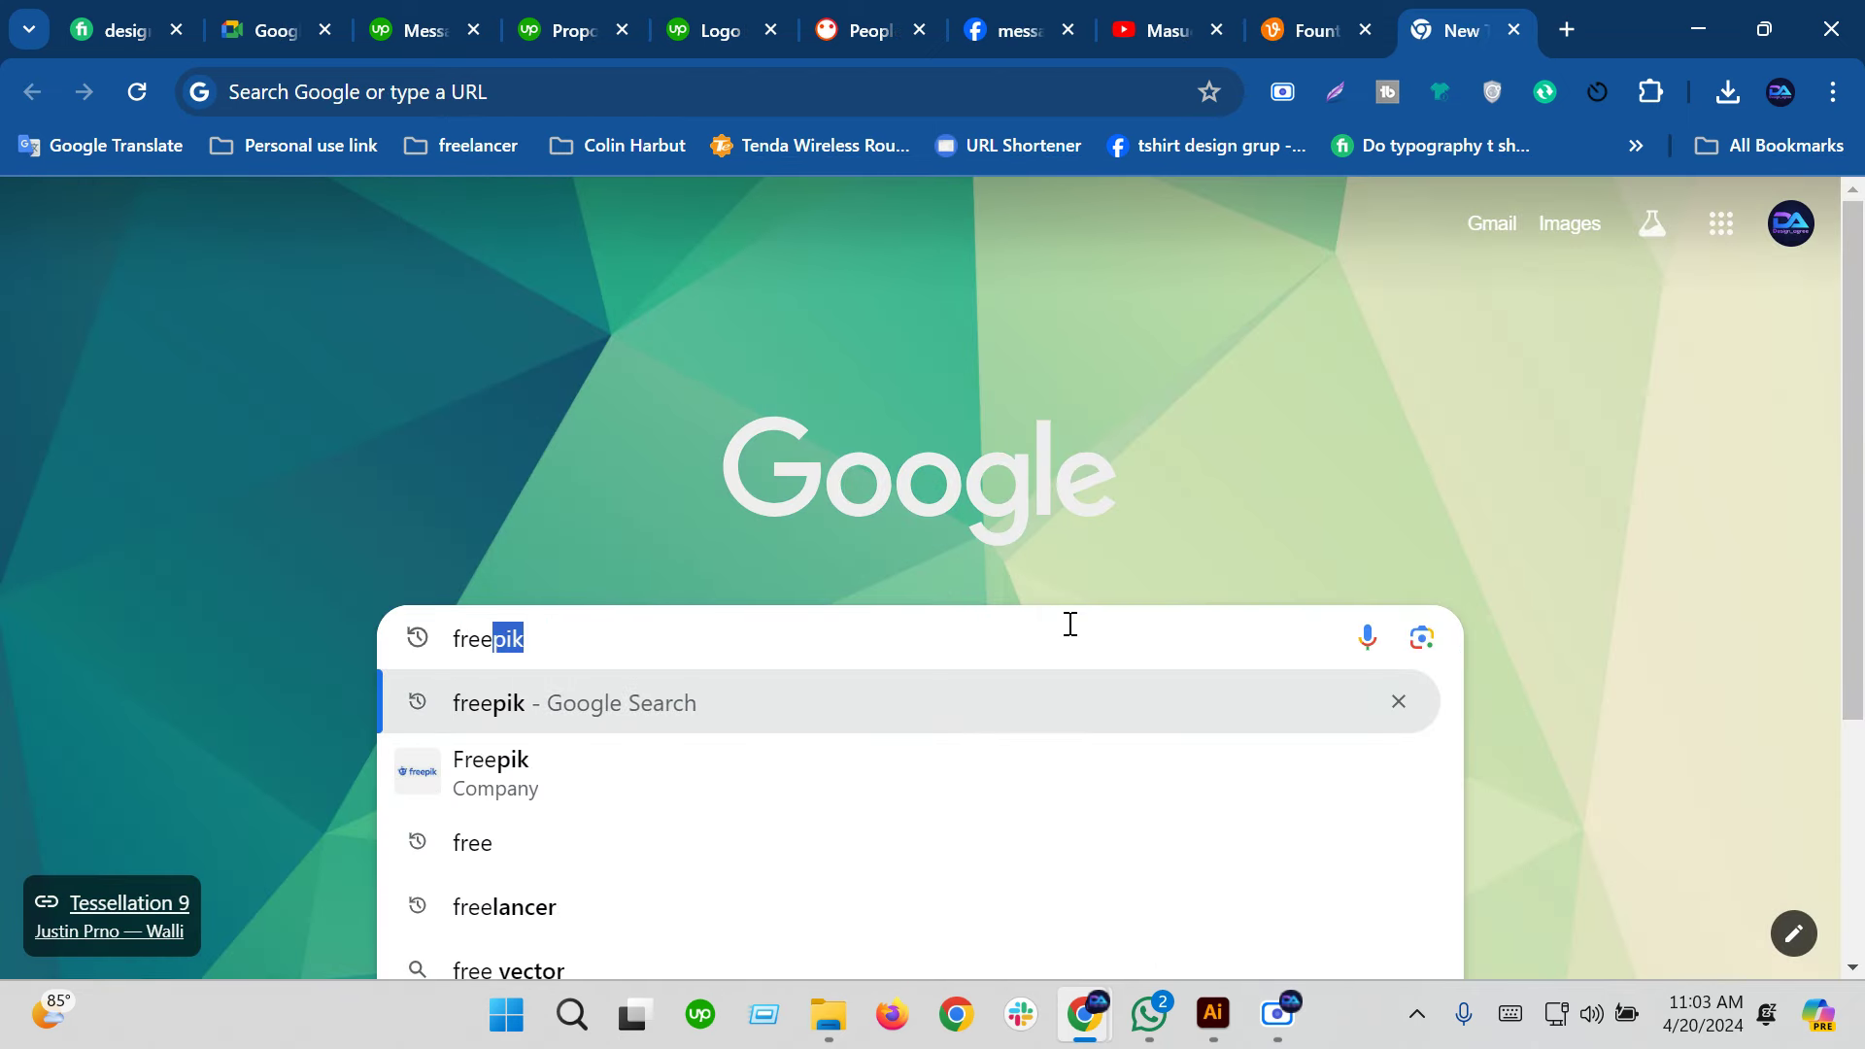
text(pik)
key(Return)
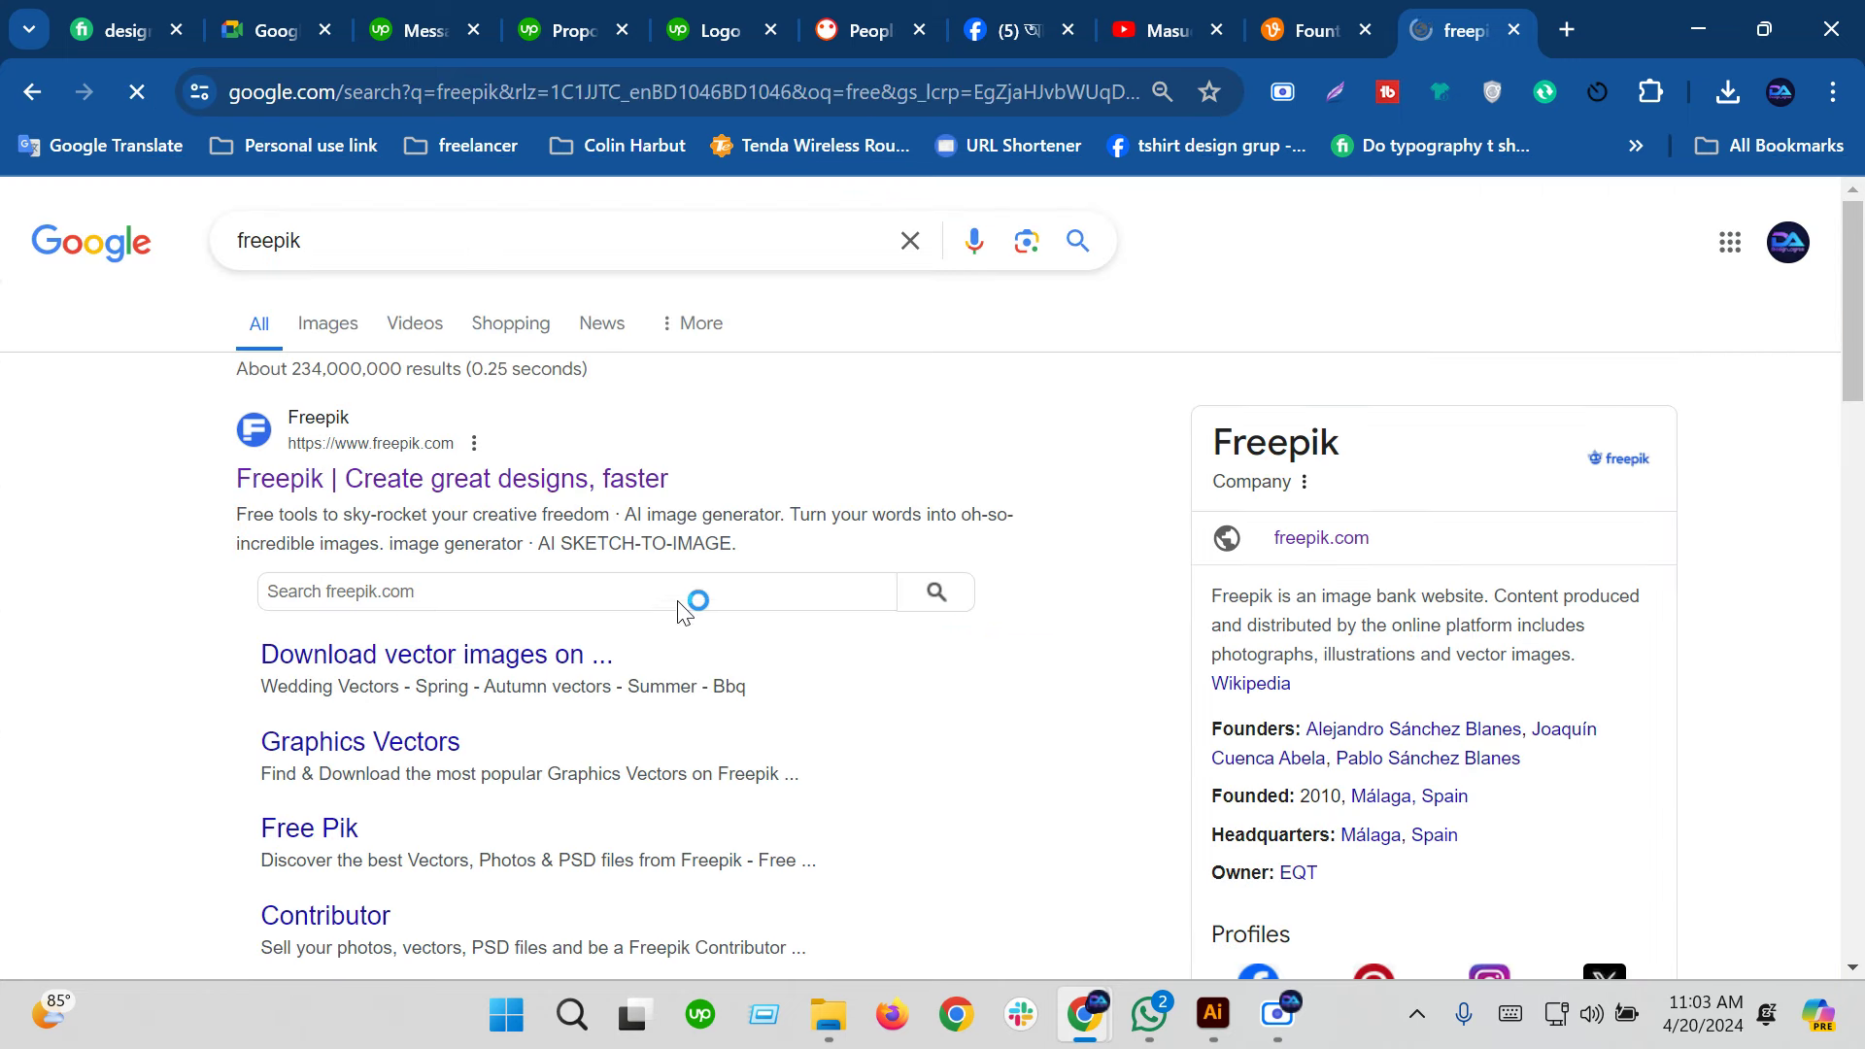
click(559, 479)
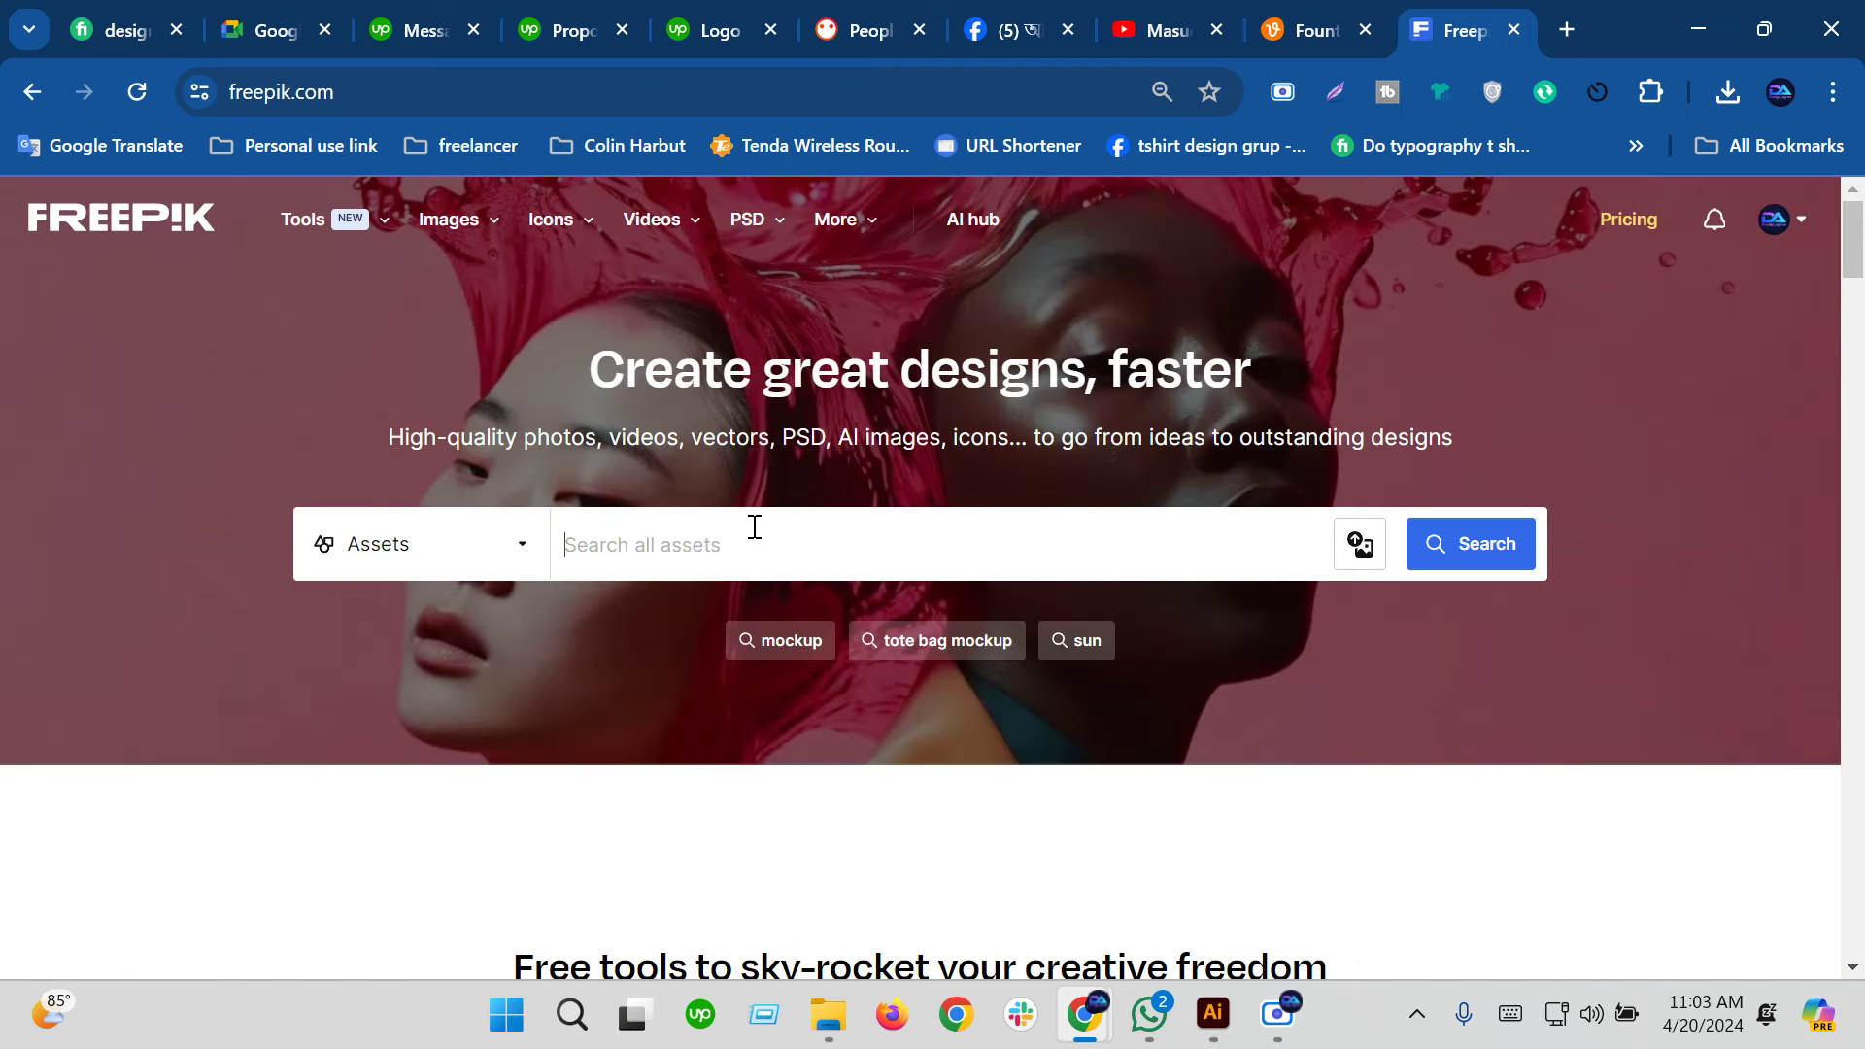
text(tree )
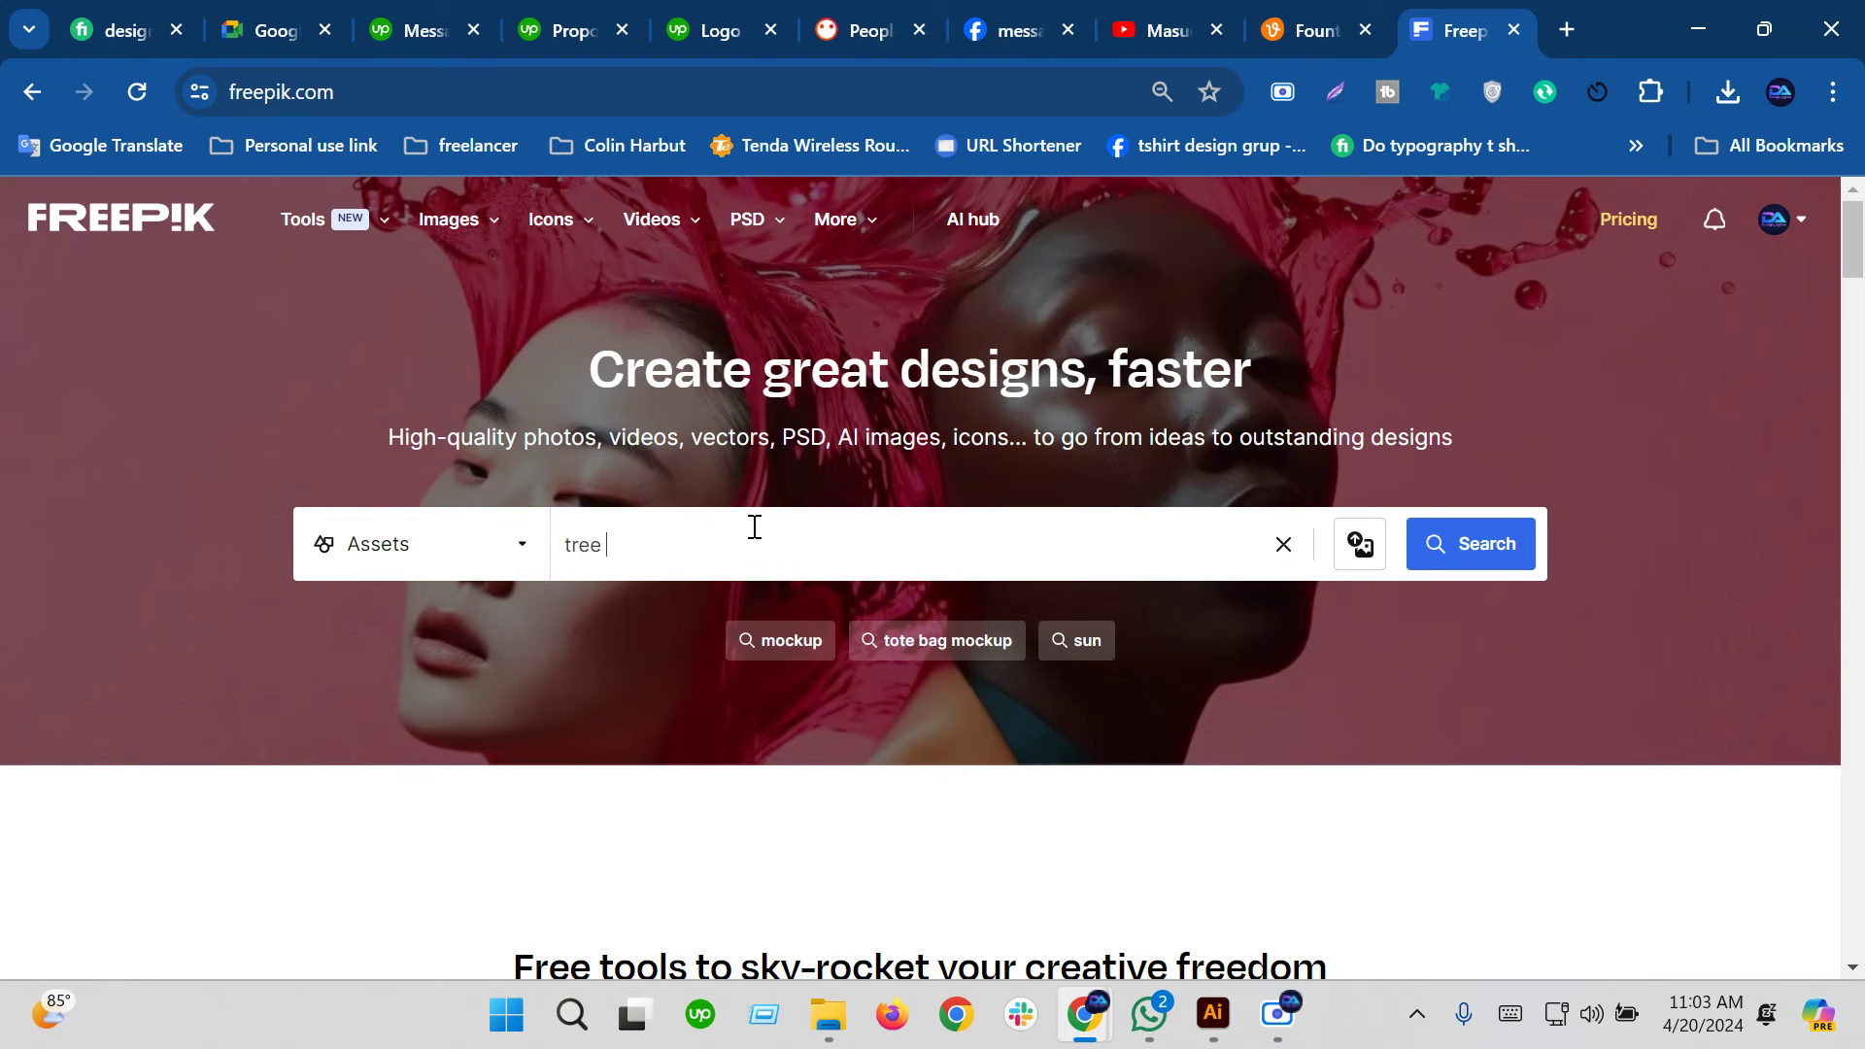
text(vector)
key(Return)
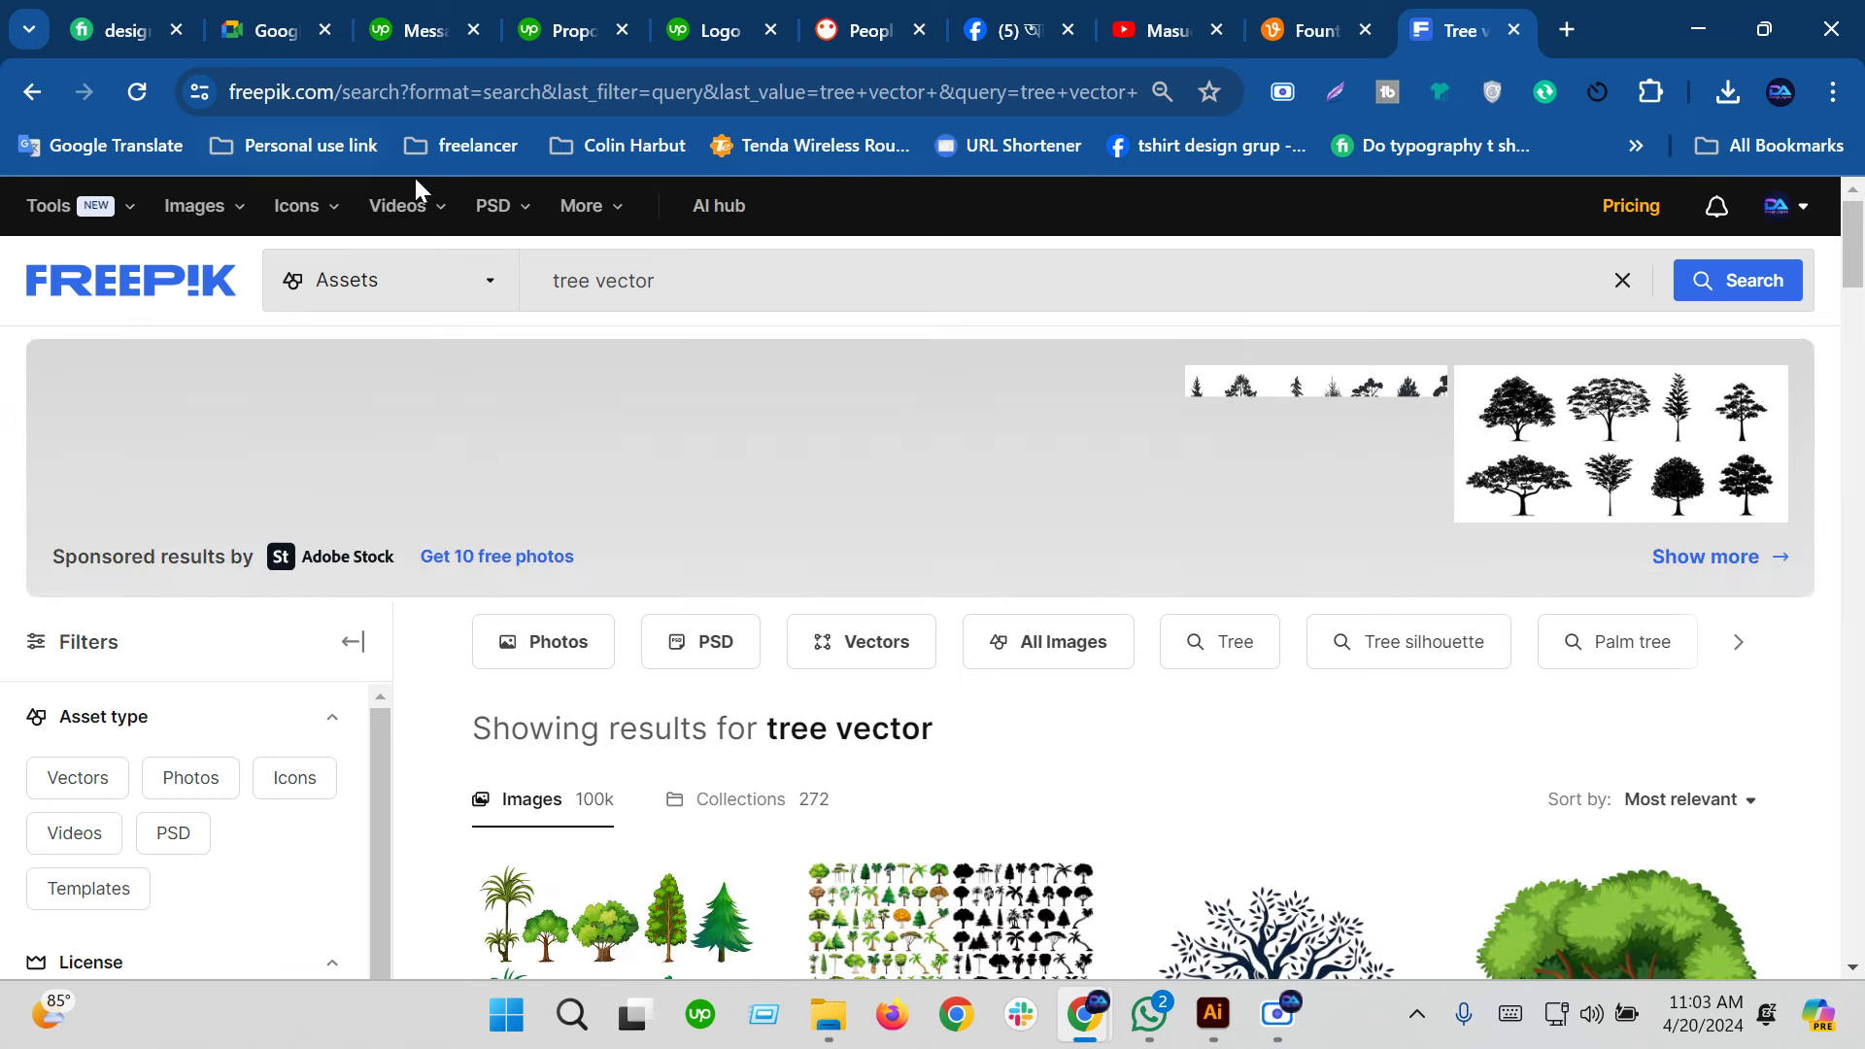
Filter the tree results to free vectors and dismiss the pop-up ad
click(419, 286)
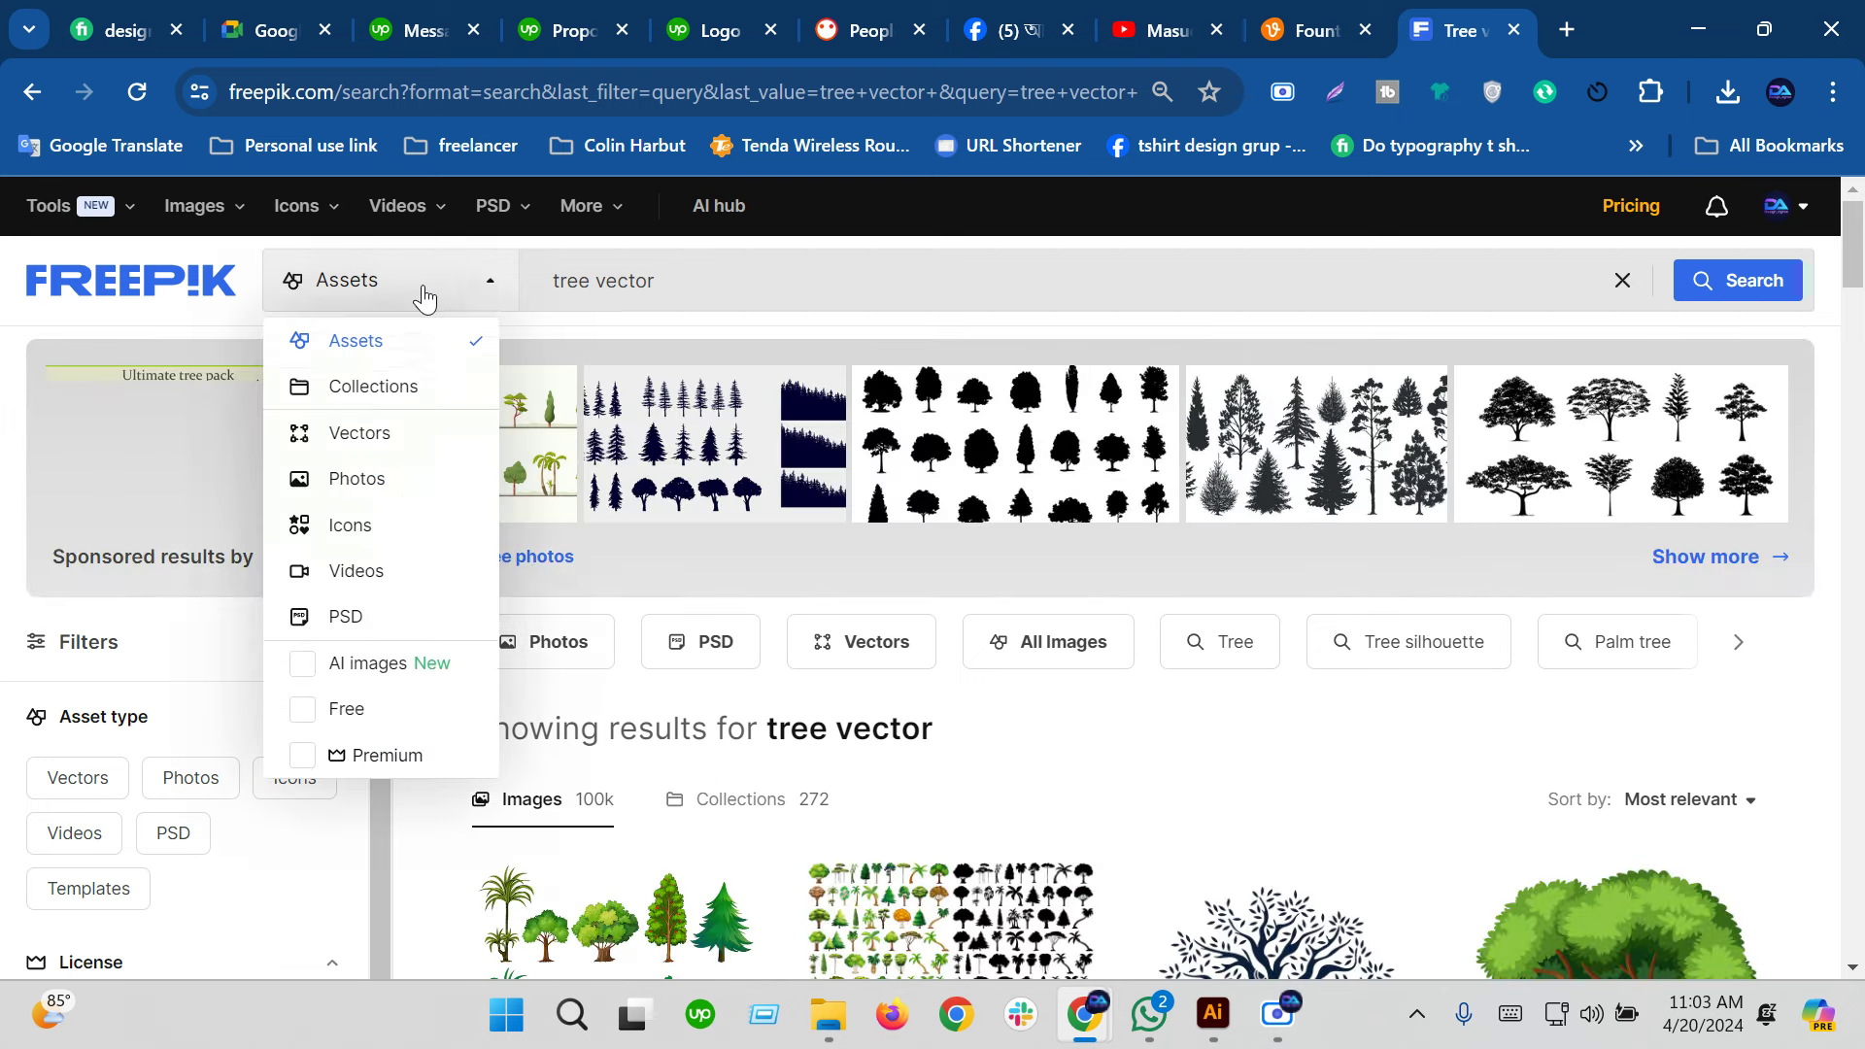
click(356, 712)
click(369, 436)
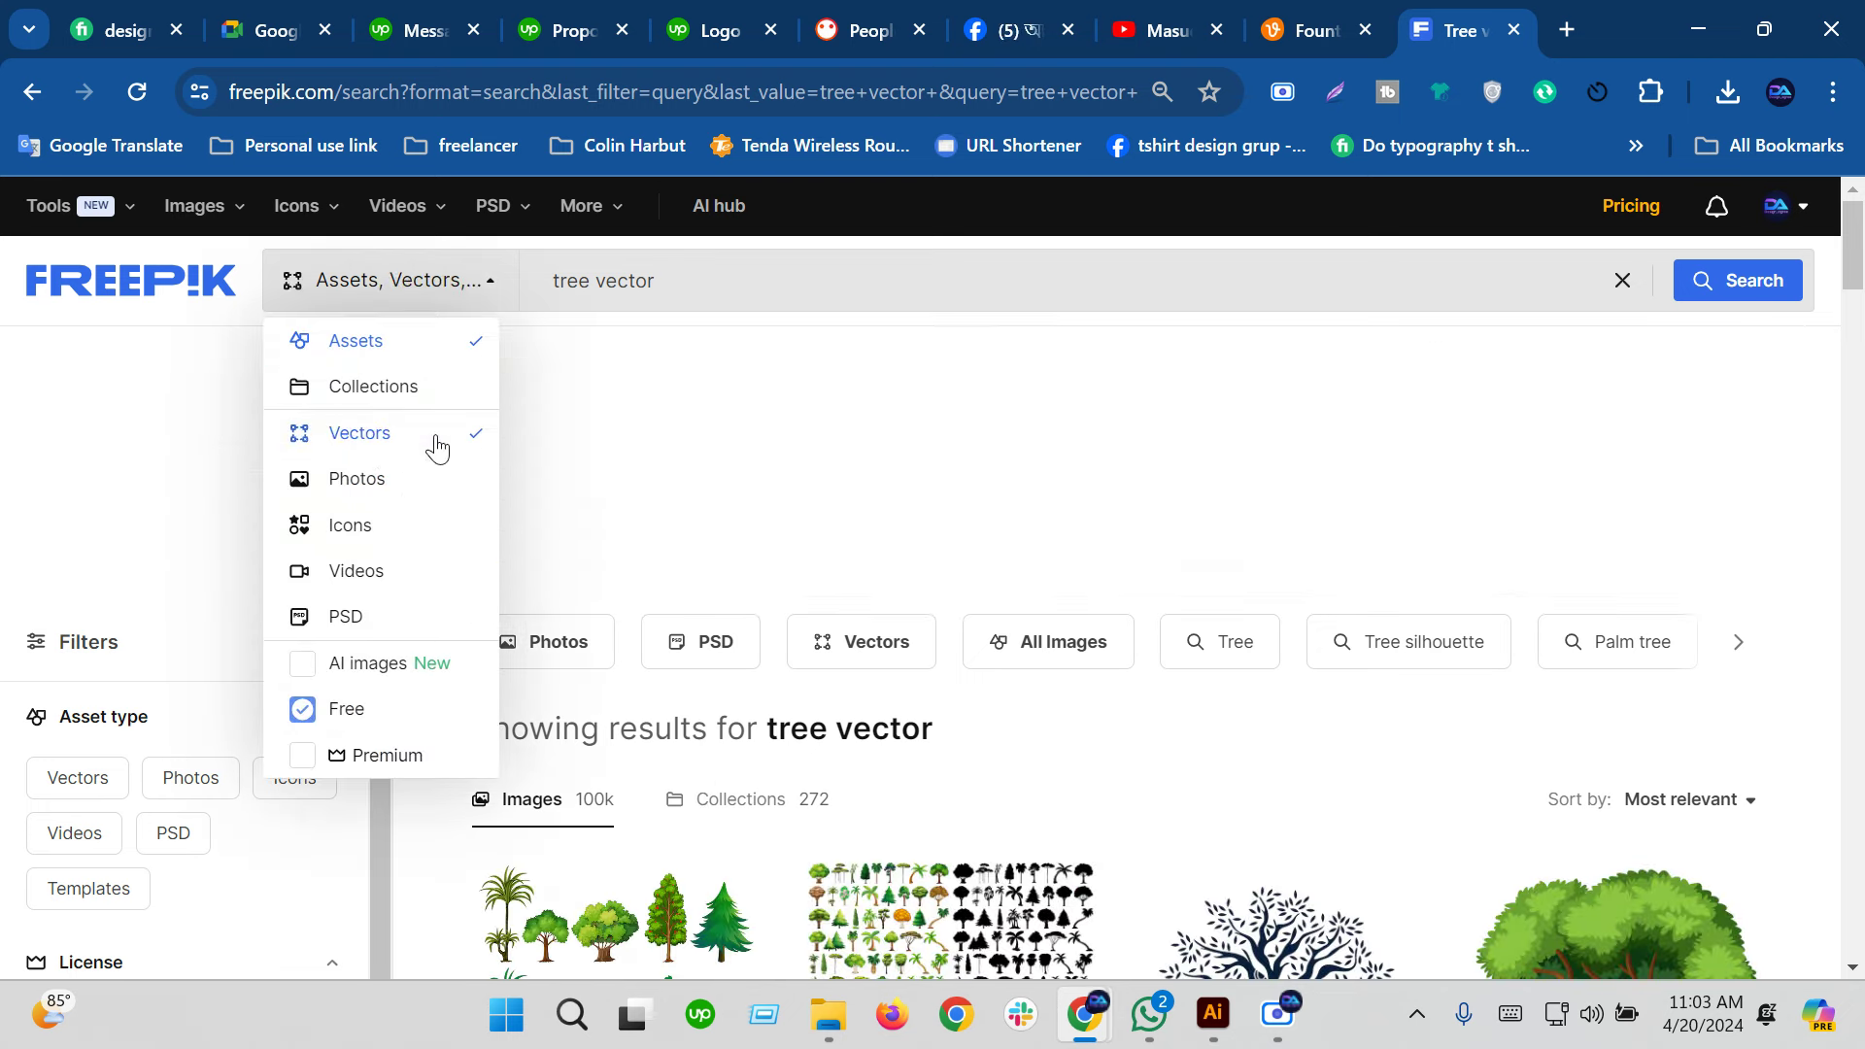
click(1736, 282)
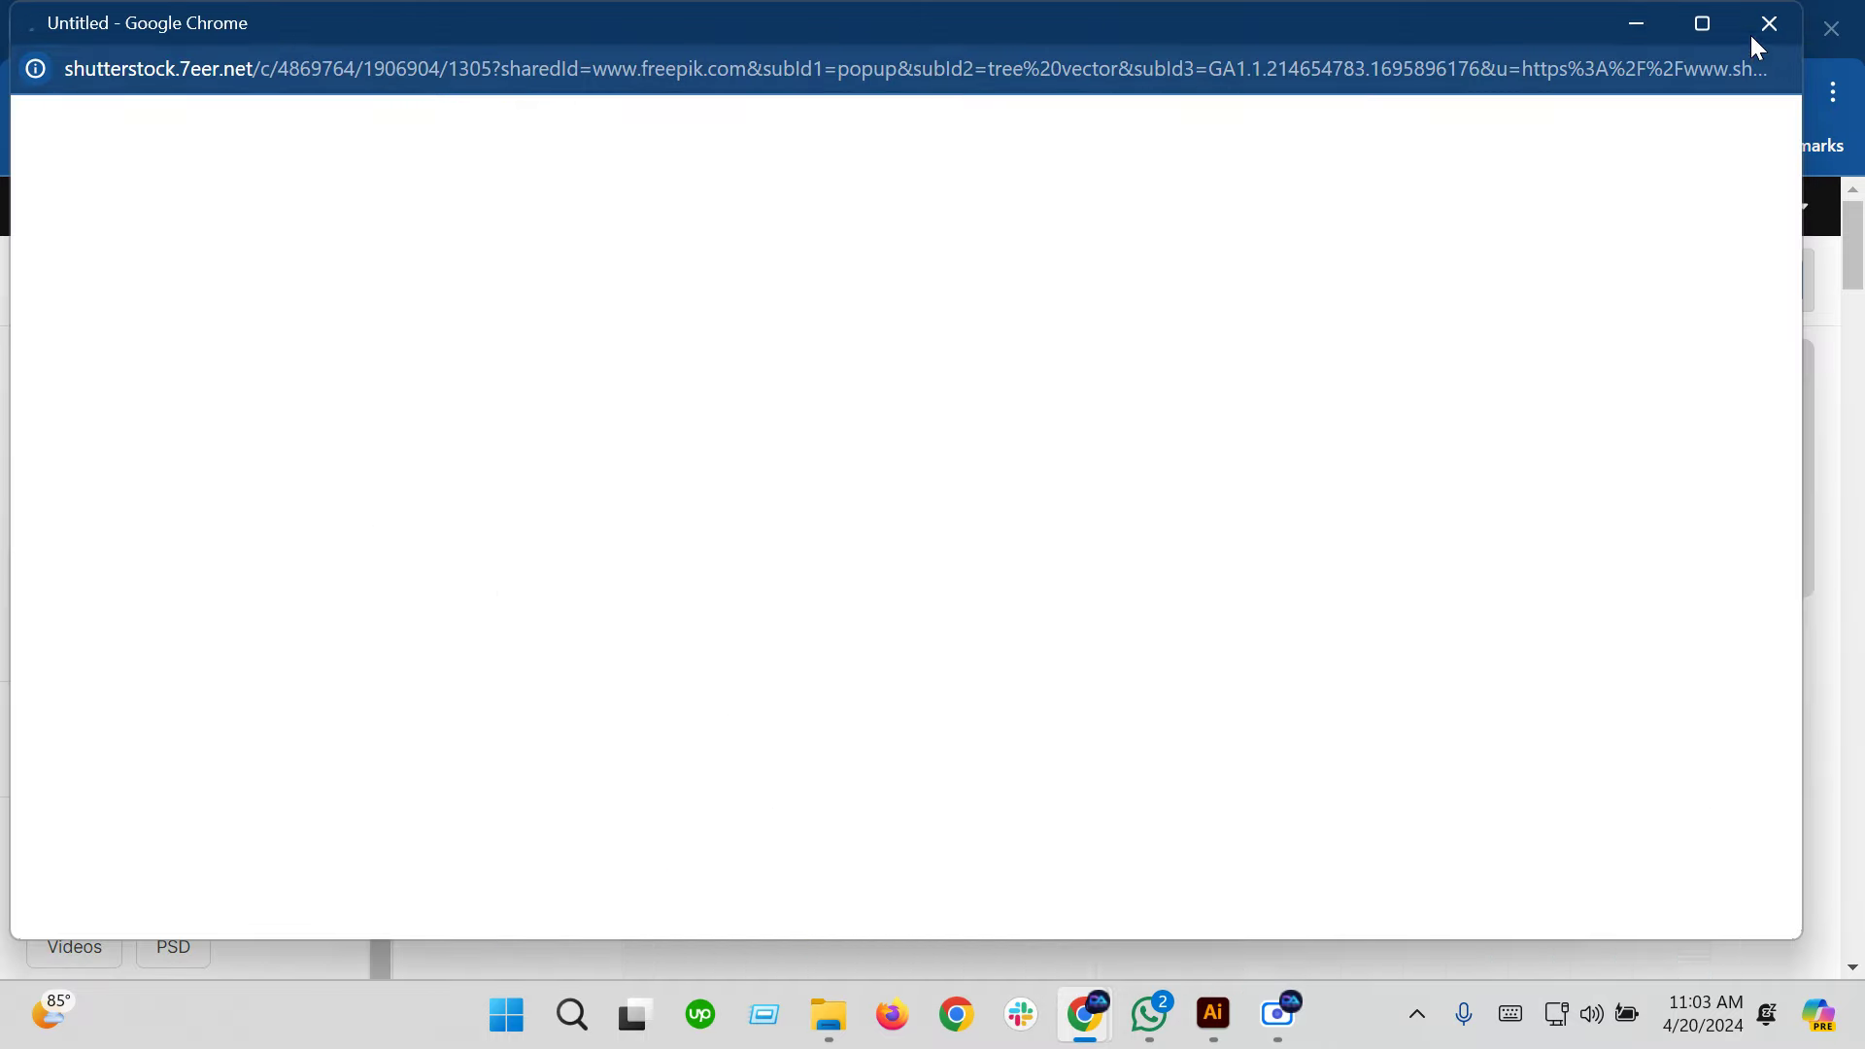
click(1759, 29)
Open 'Hand drawn tree life in brown shades' and take its free download
scroll(1249, 654, down, 4)
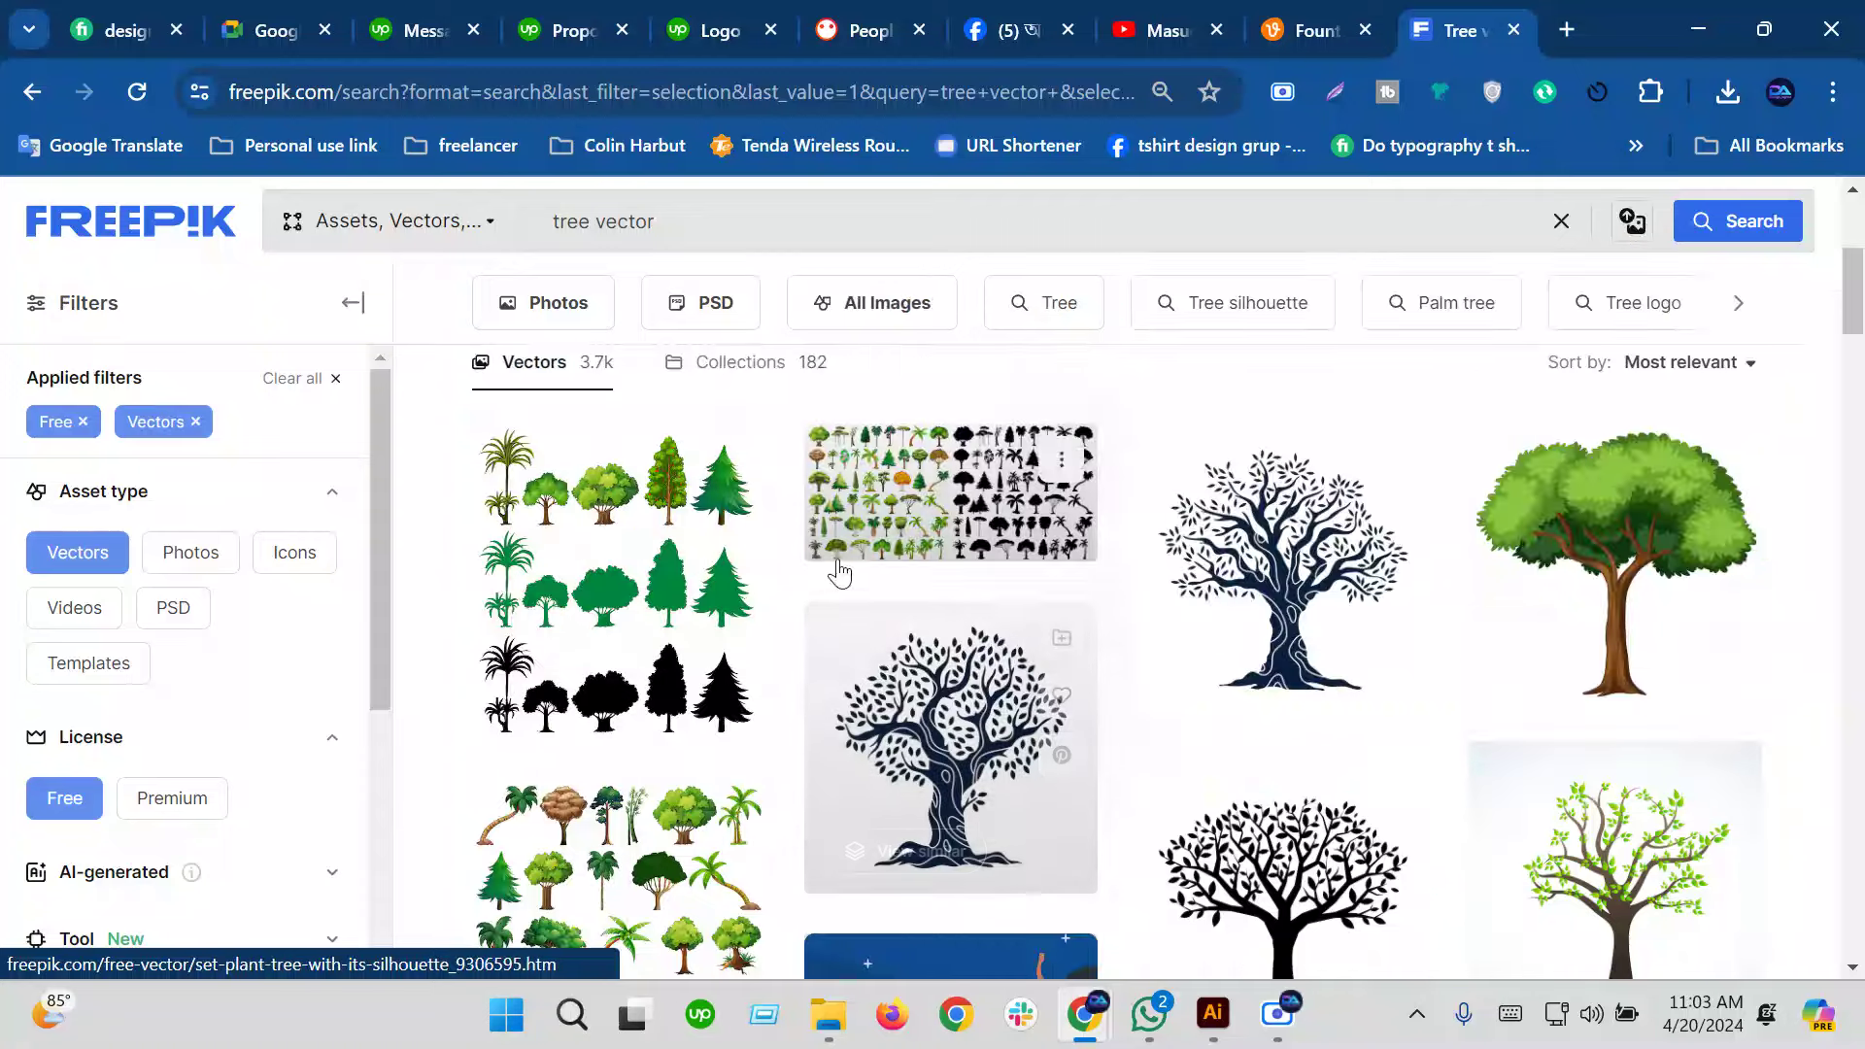
scroll(832, 571, down, 3)
scroll(799, 599, down, 1)
scroll(774, 537, down, 1)
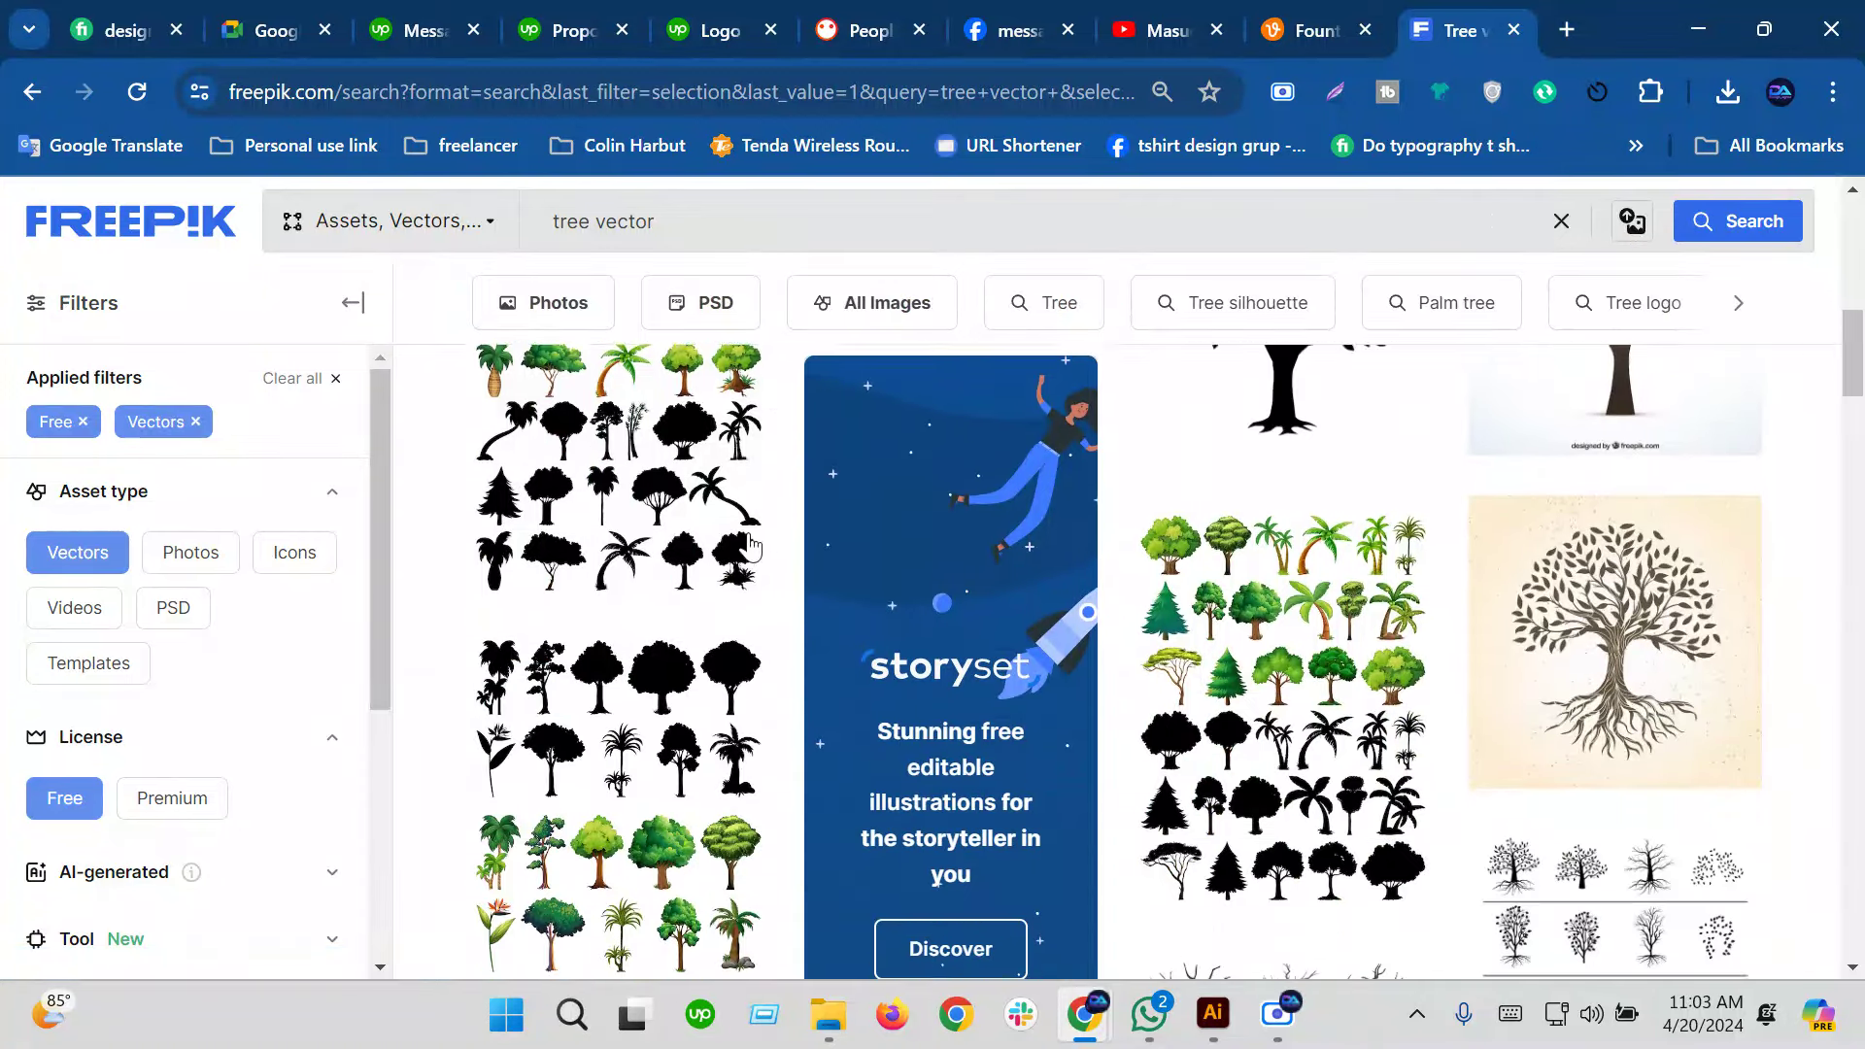
click(1636, 592)
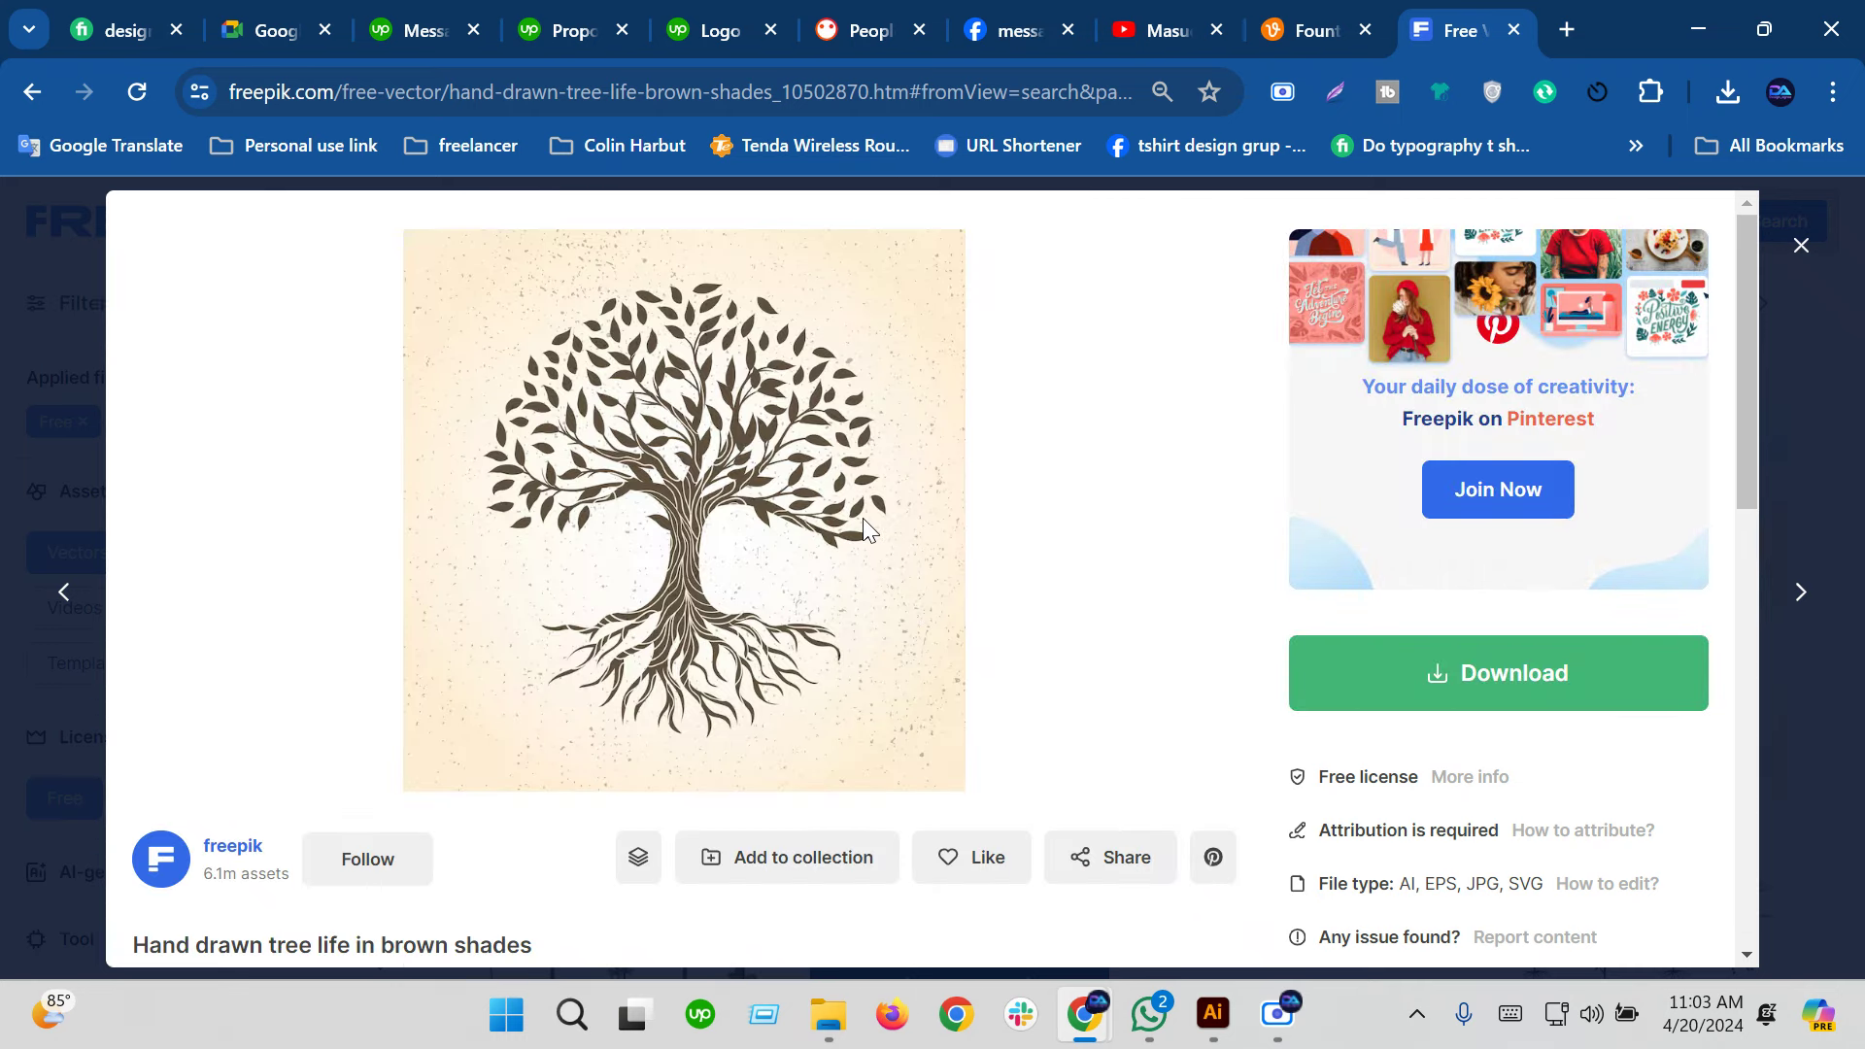
click(1516, 704)
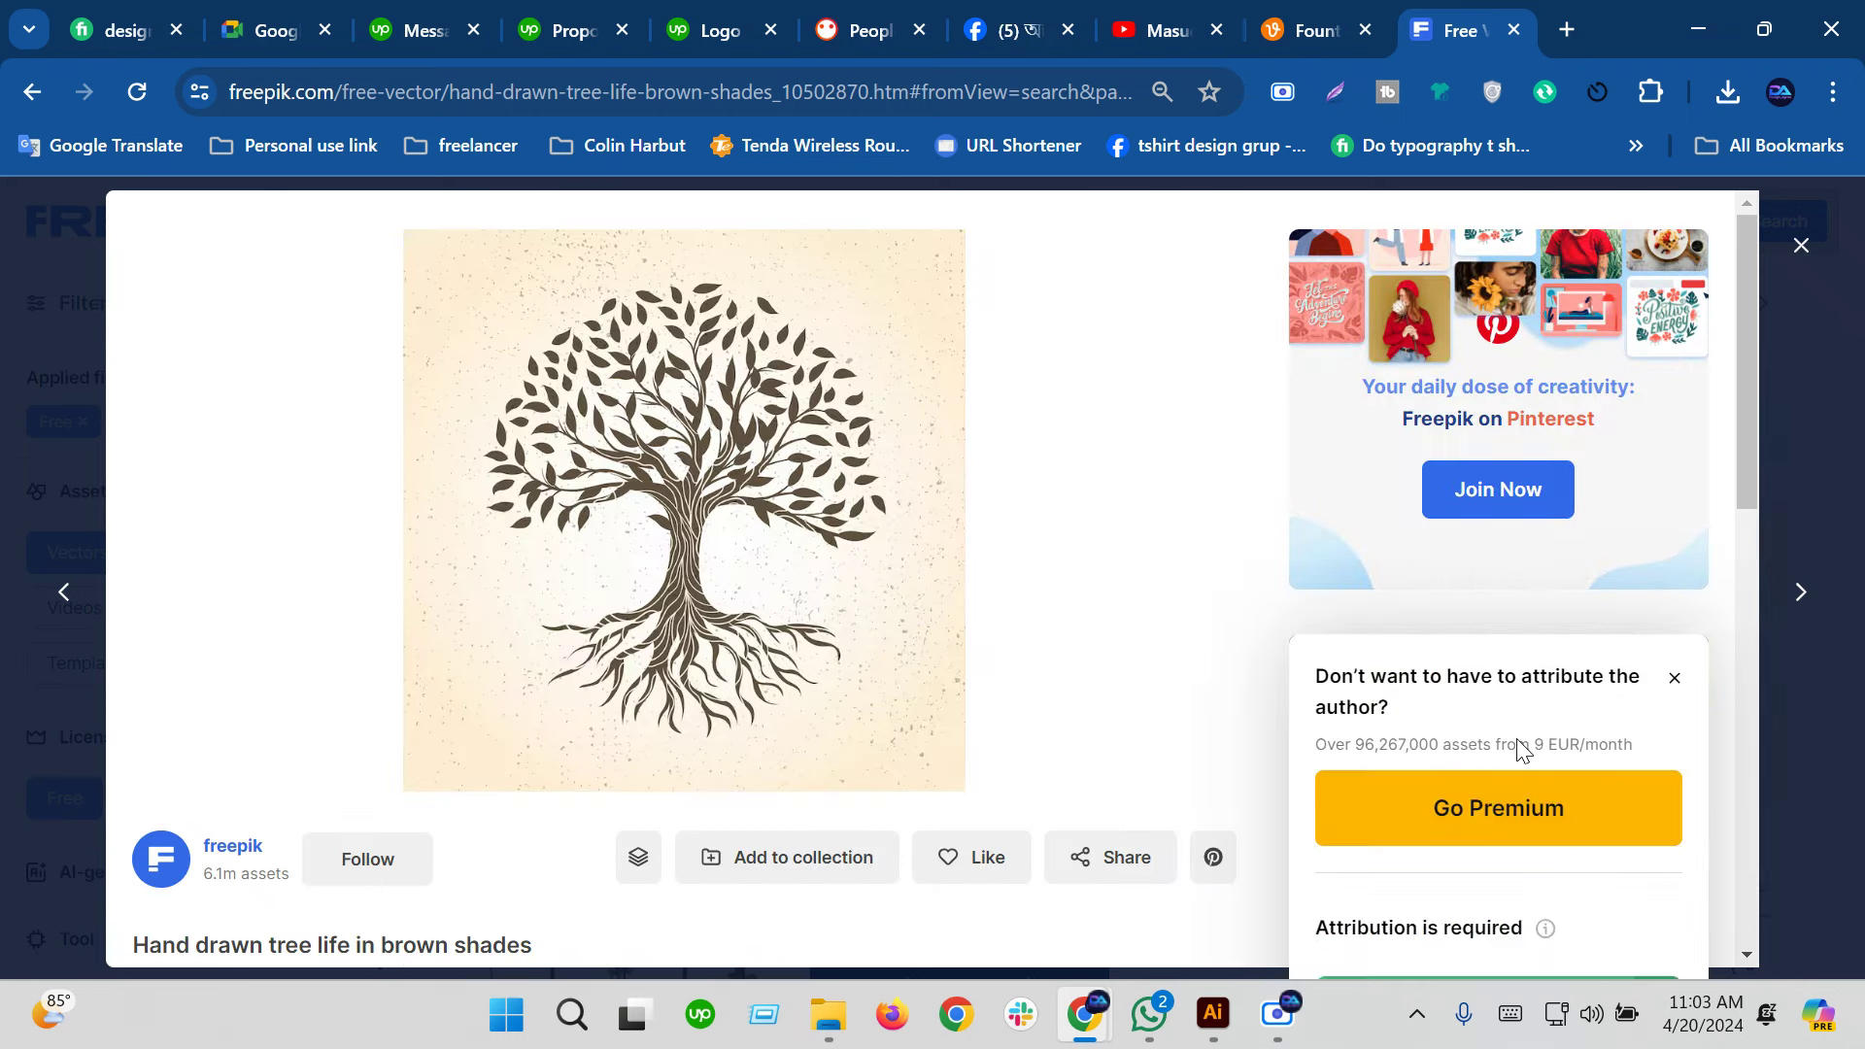
scroll(1729, 476, down, 2)
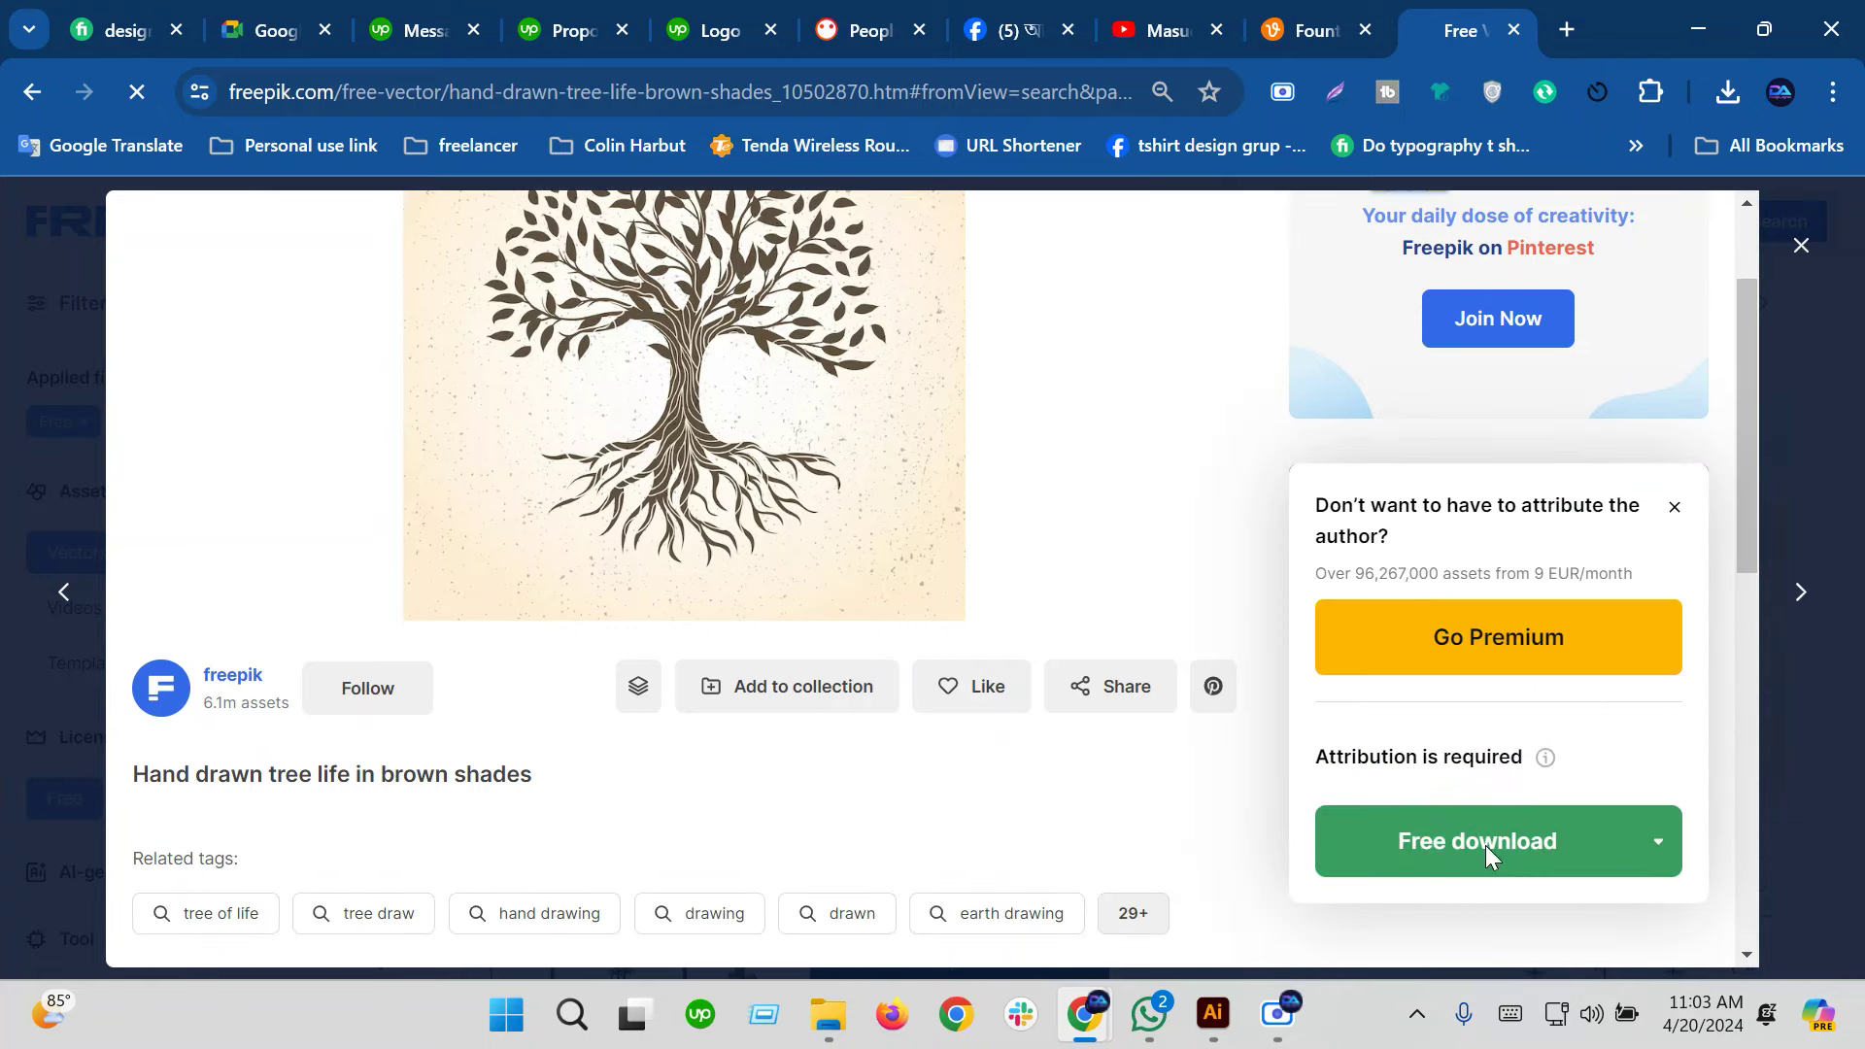
click(1486, 855)
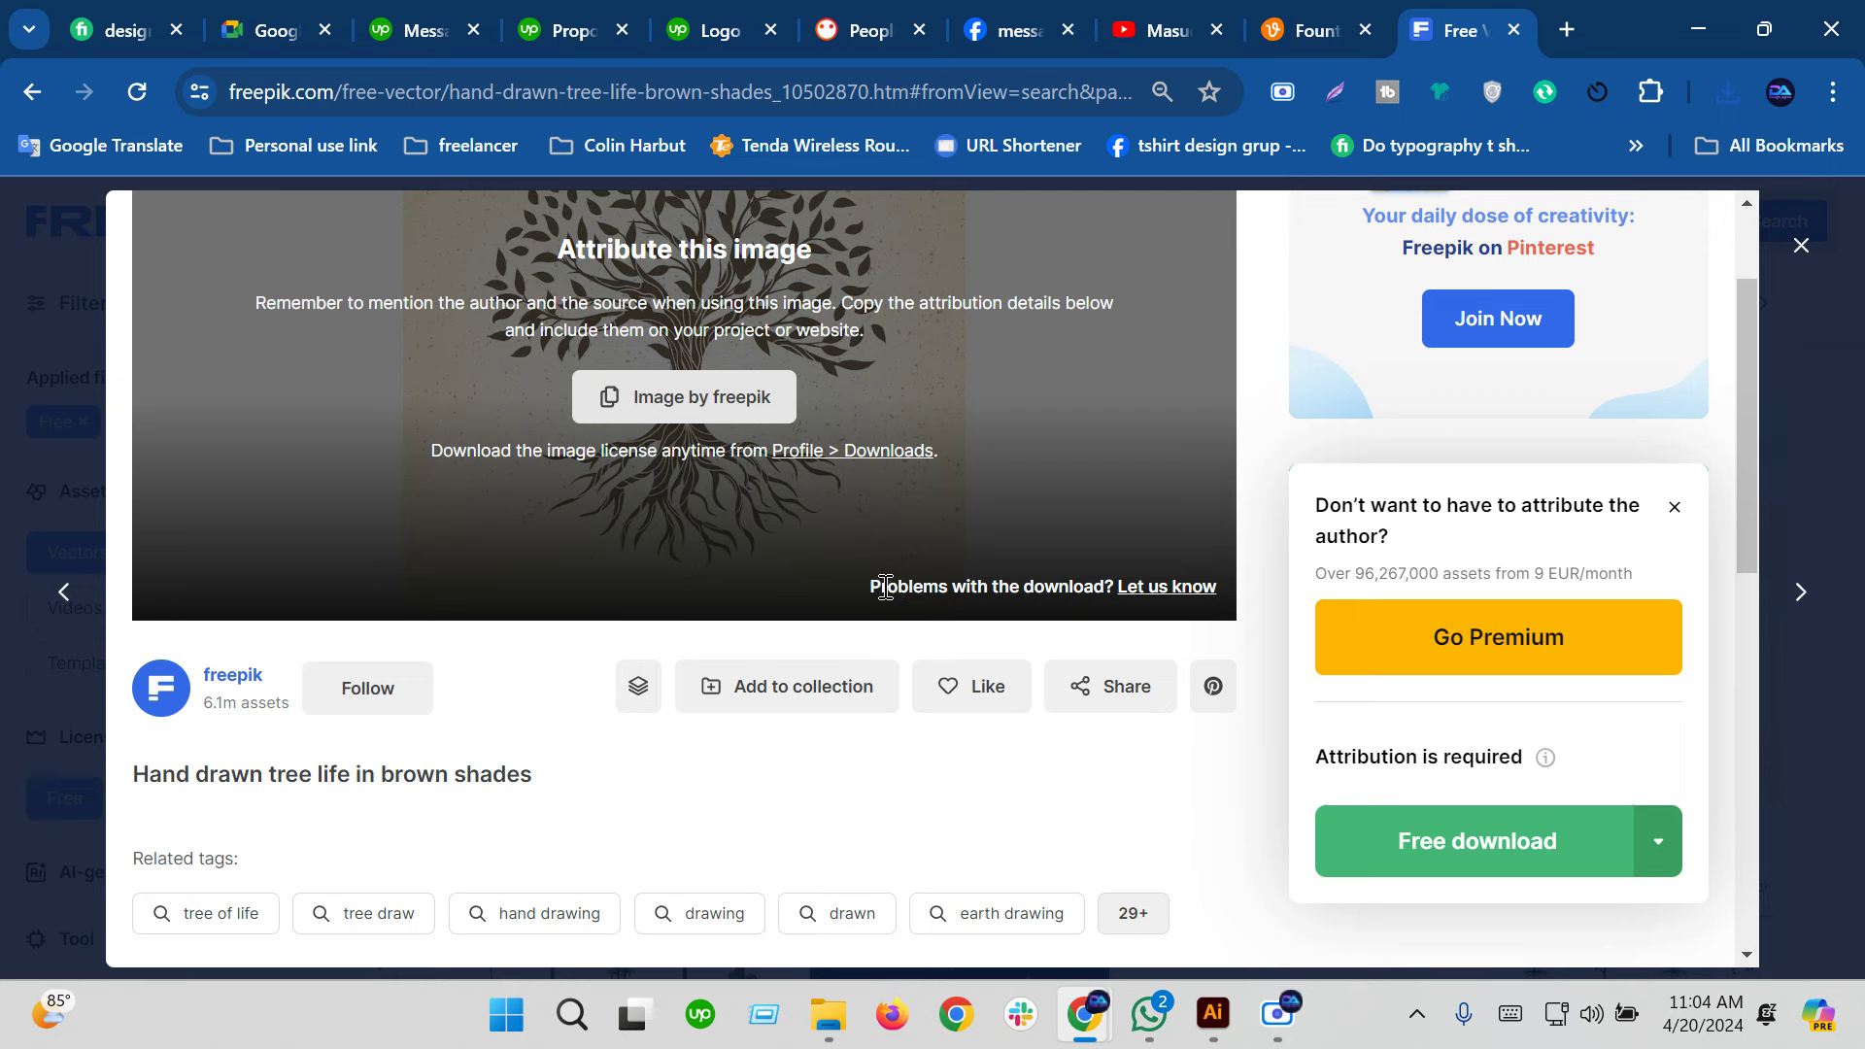
Open the downloaded tree zip and launch its 4460132 artwork in Illustrator
click(1735, 93)
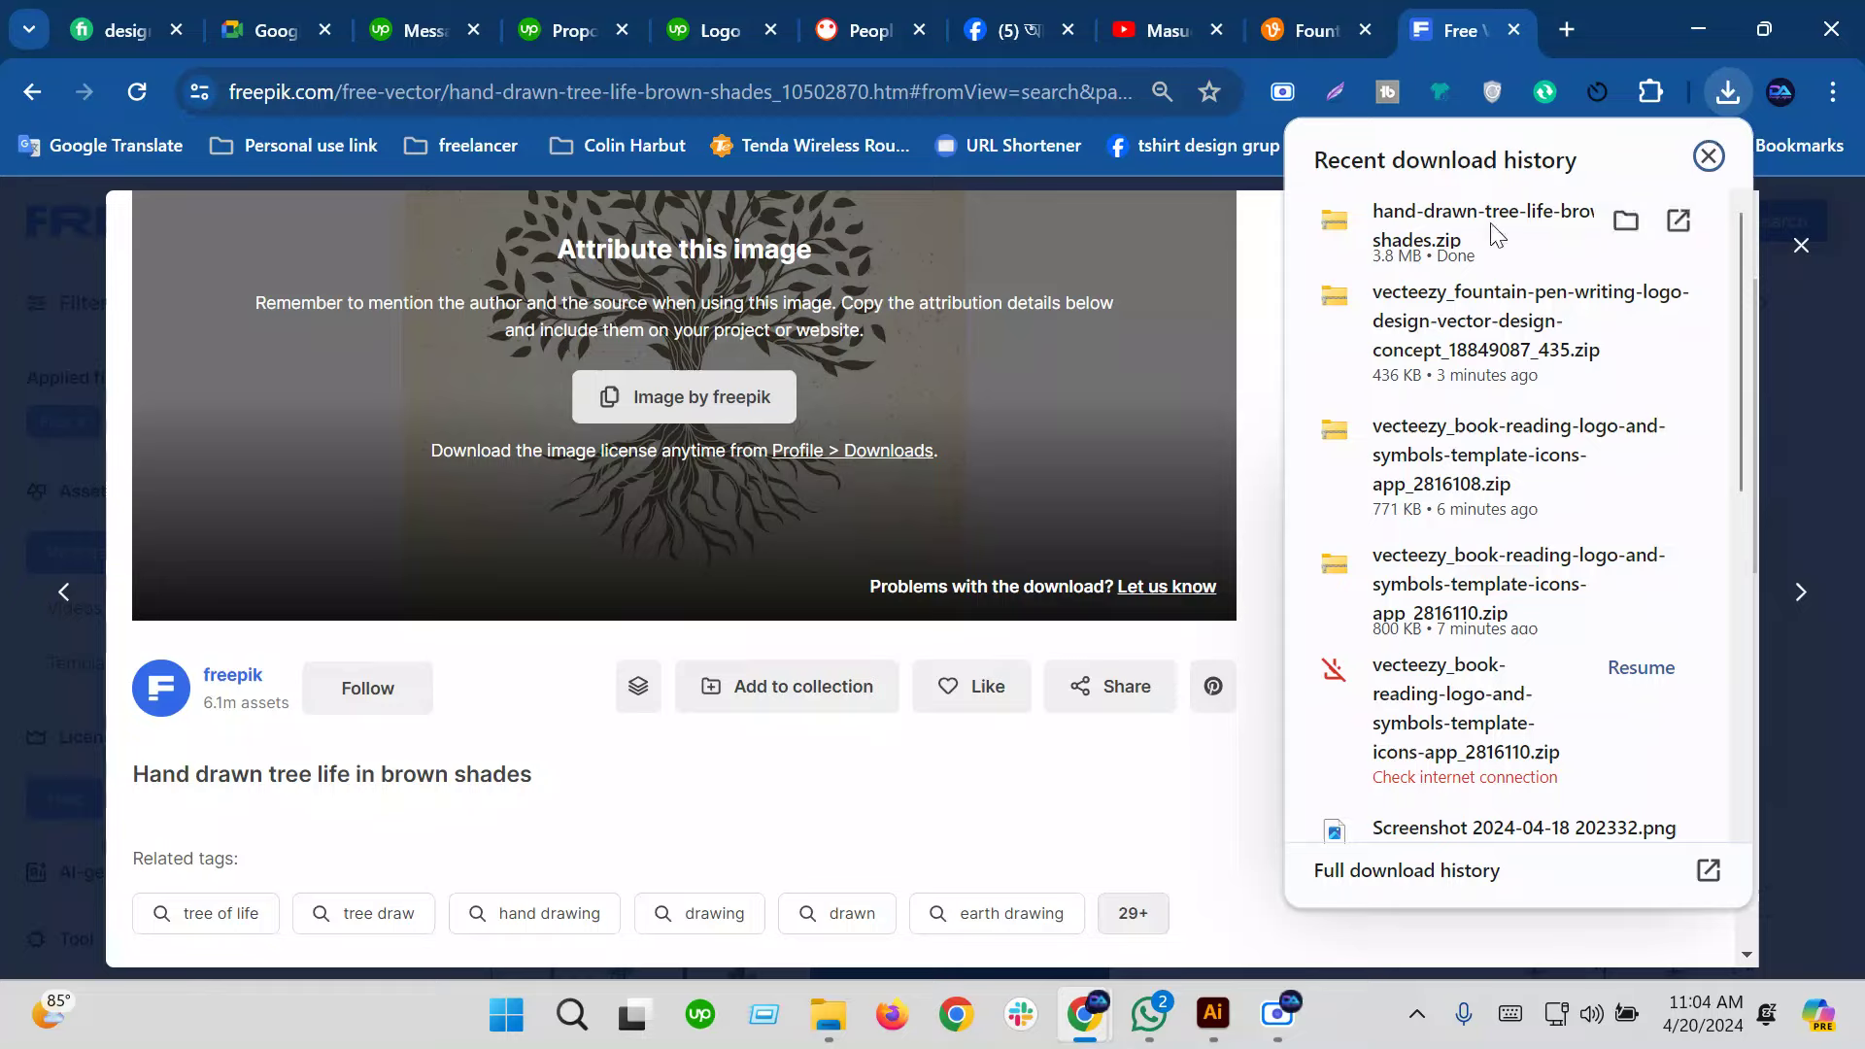
click(1438, 218)
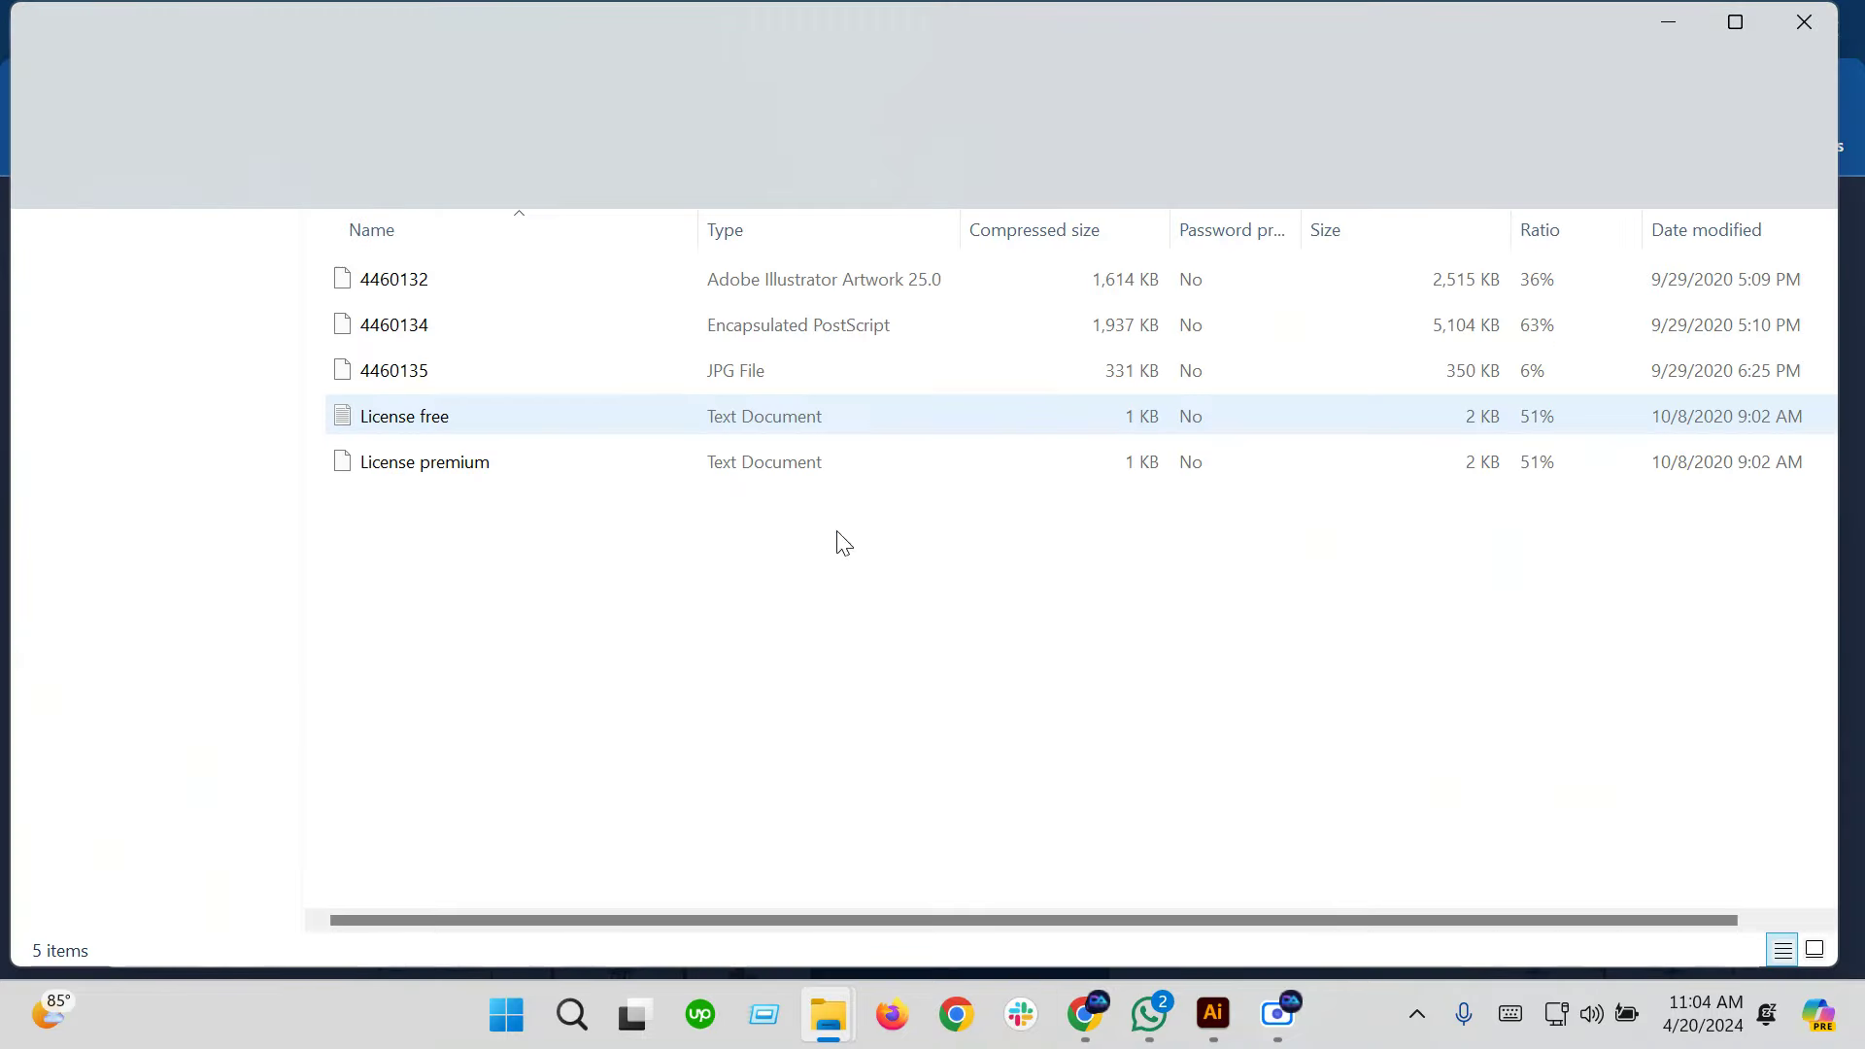
click(413, 287)
double_click(416, 287)
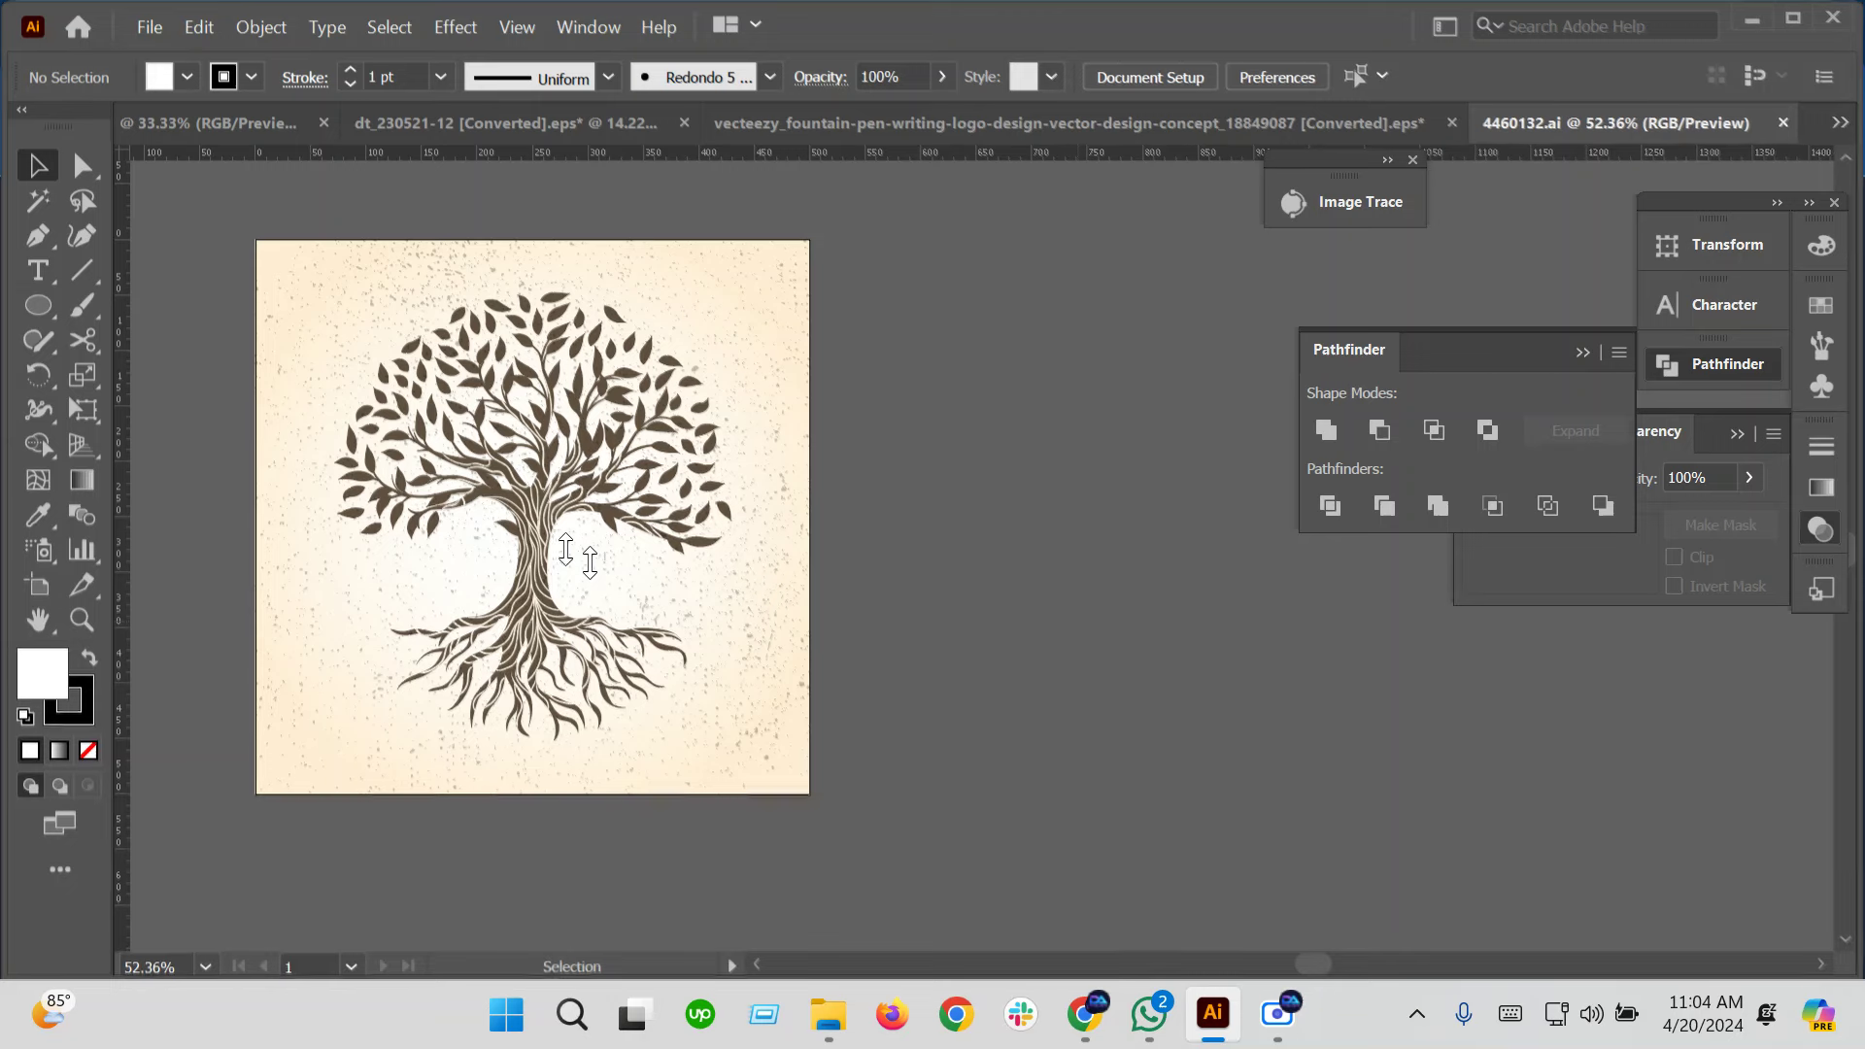
Ungroup the tree artwork and drag the speckled texture off the artboard
drag(494, 501, 838, 491)
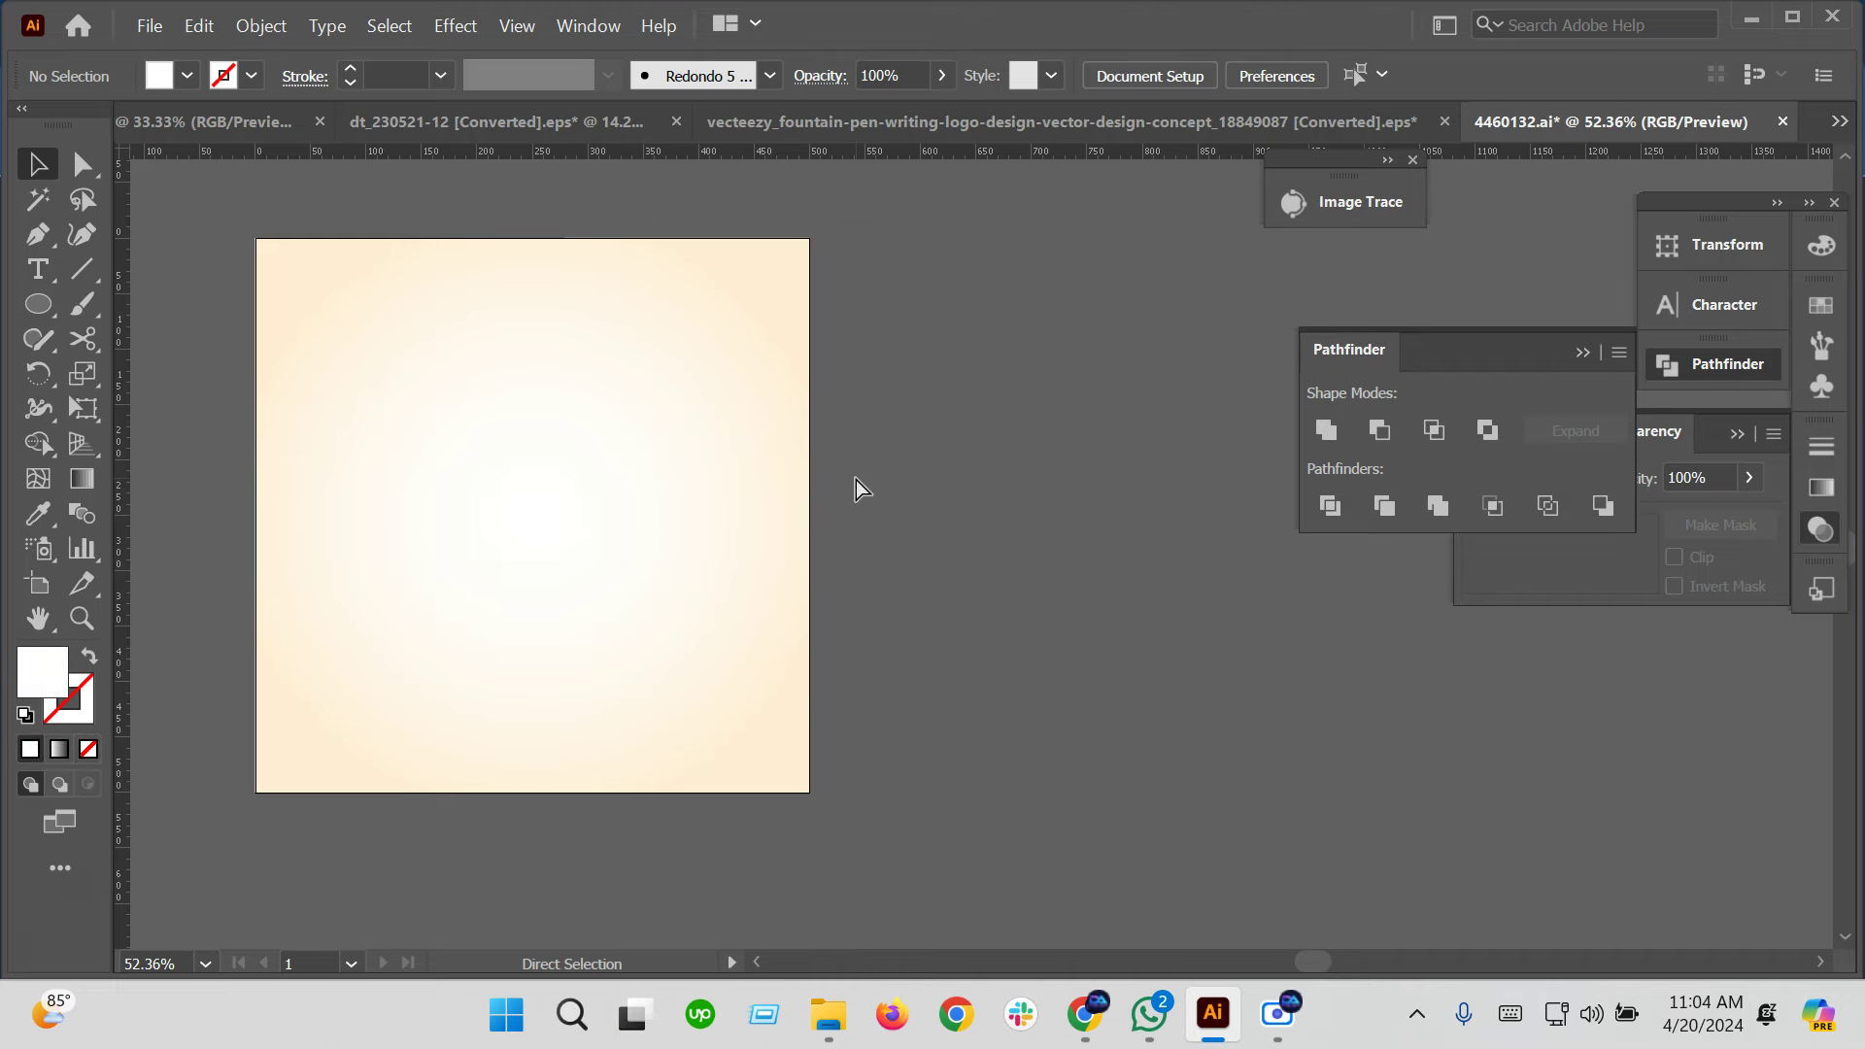
key(ctrl+z)
click(874, 632)
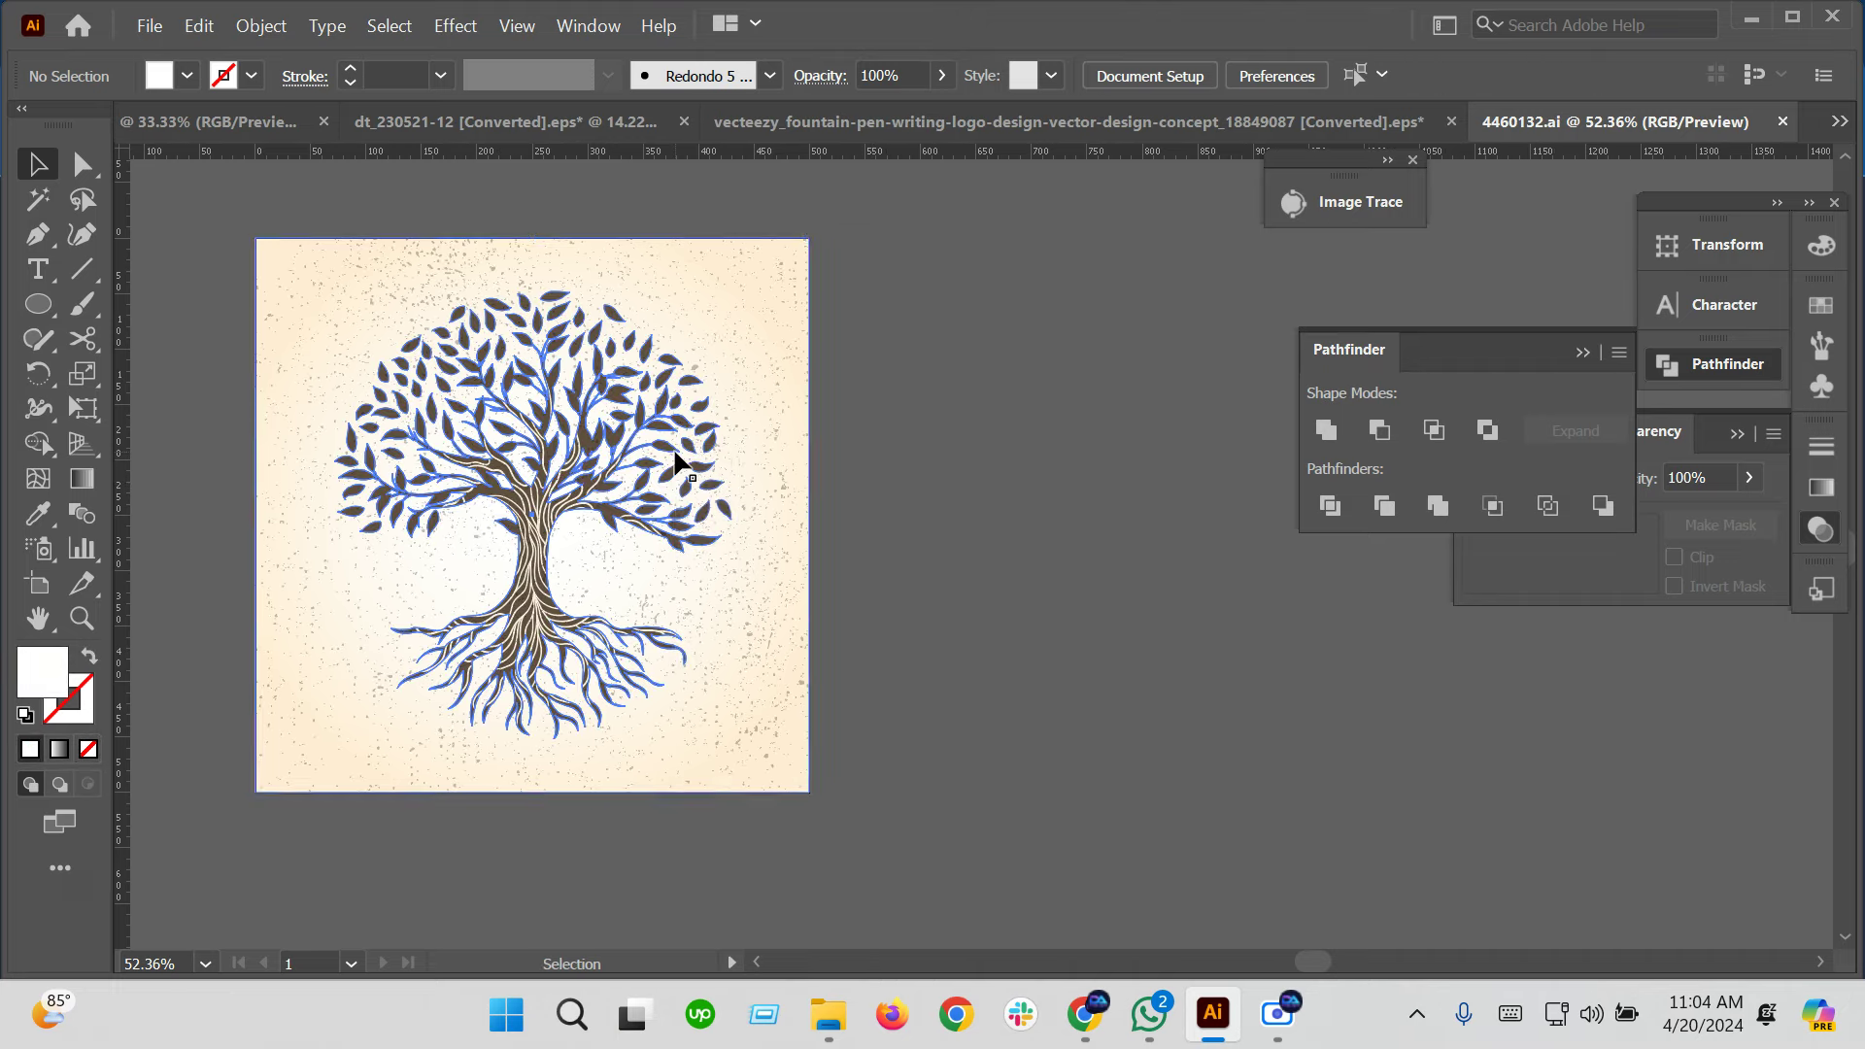
right_click(680, 622)
click(763, 702)
drag(754, 616, 894, 677)
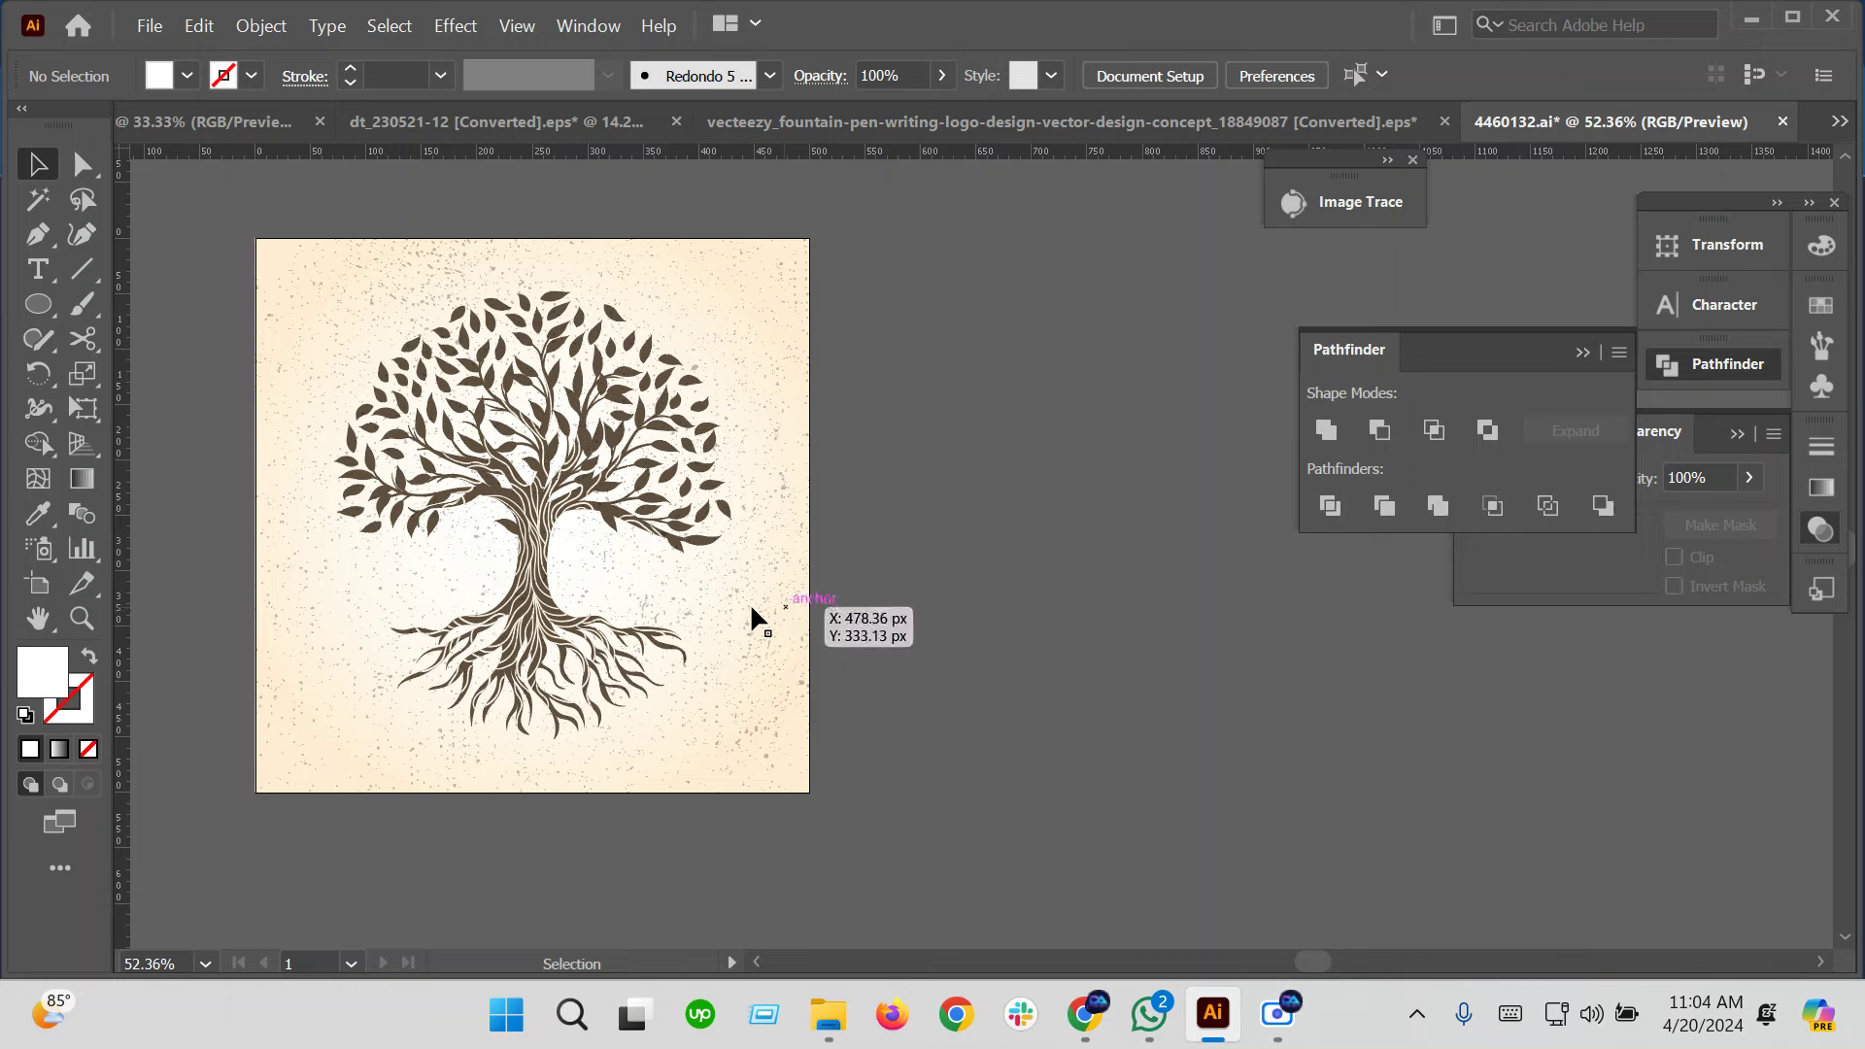
click(894, 677)
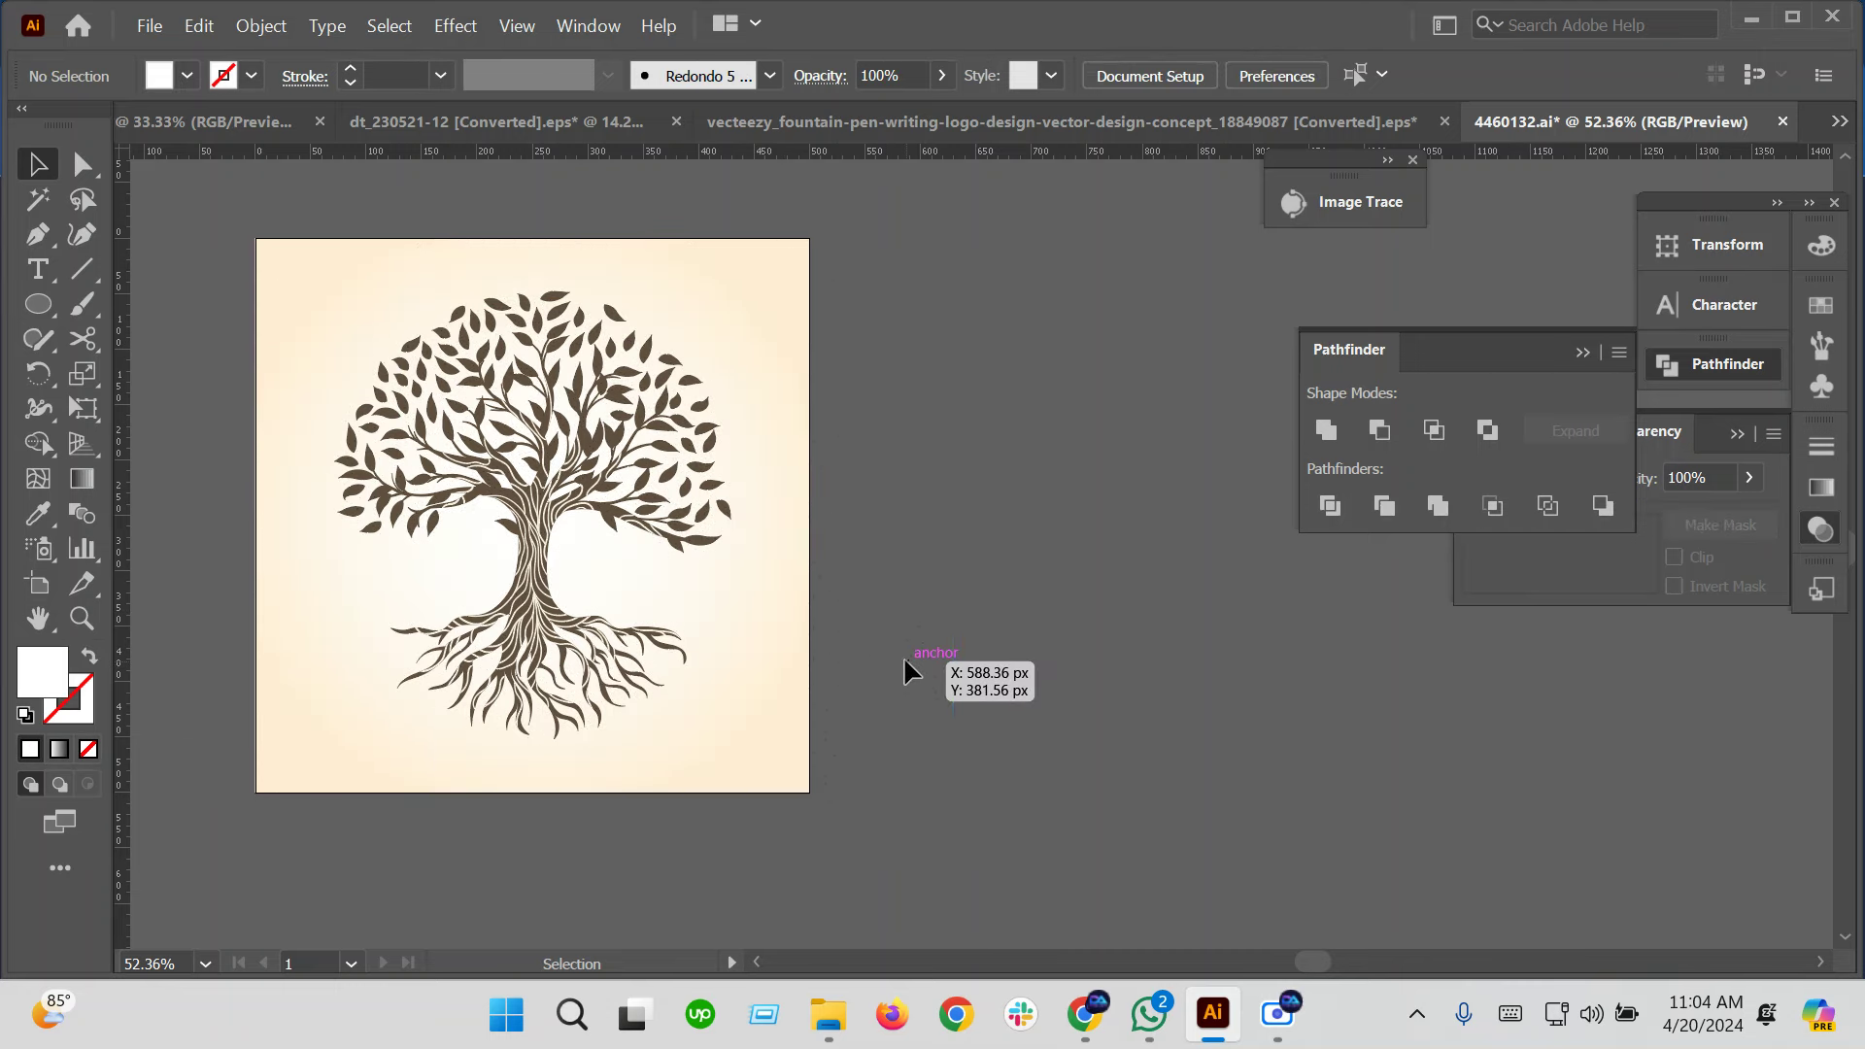
Cut the isolated tree illustration and bring up the Logo o3 document
click(622, 473)
key(Delete)
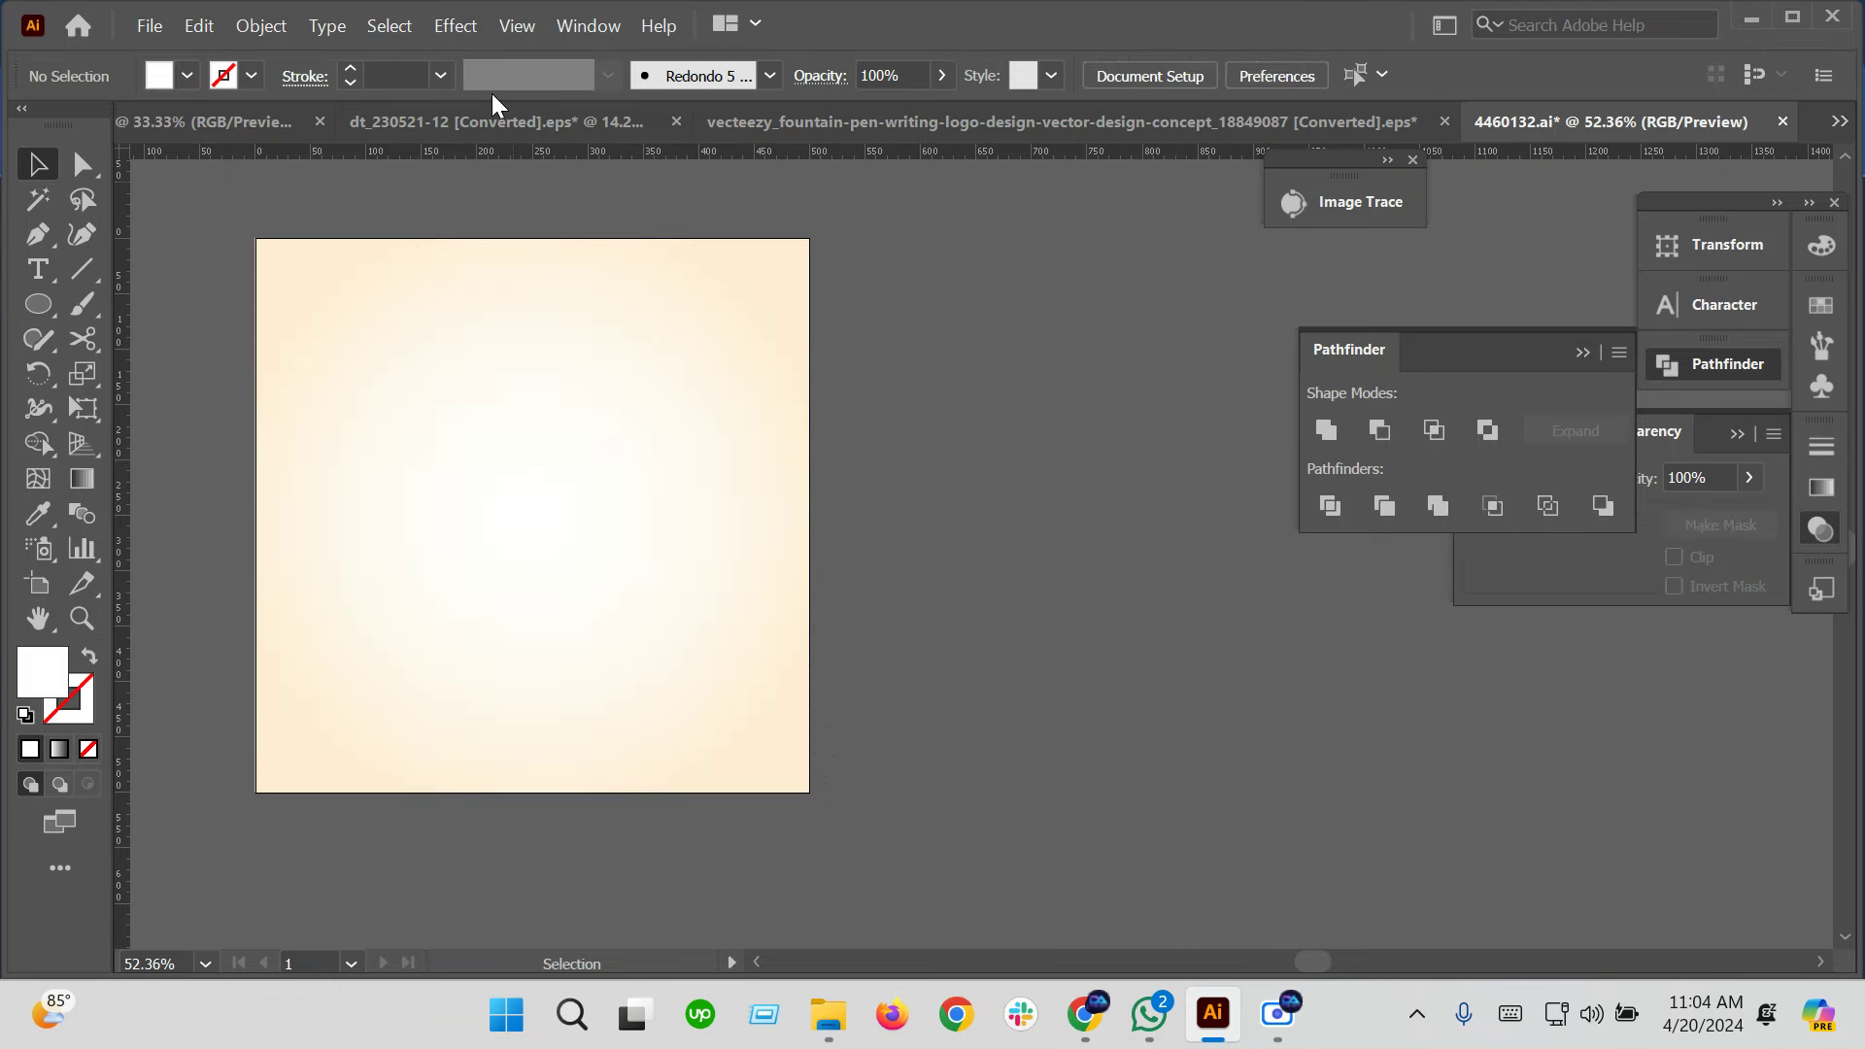
click(490, 124)
click(1010, 122)
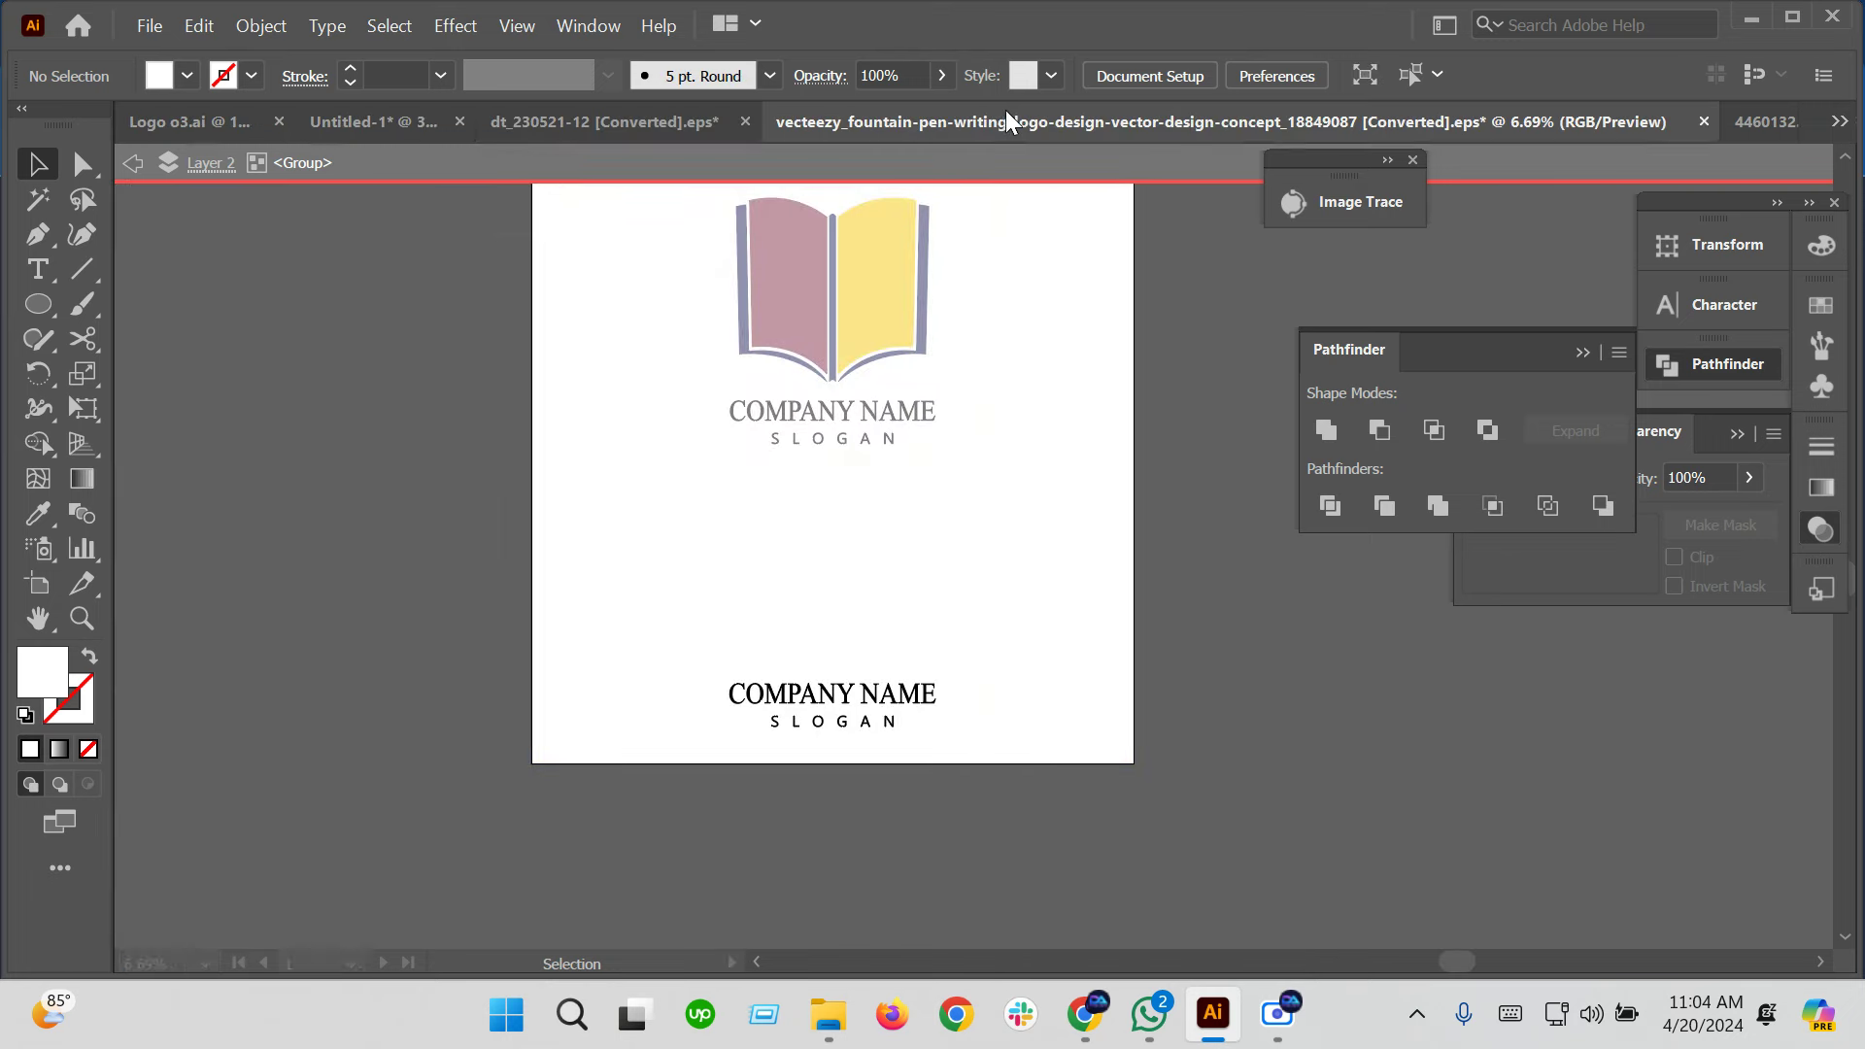
click(328, 132)
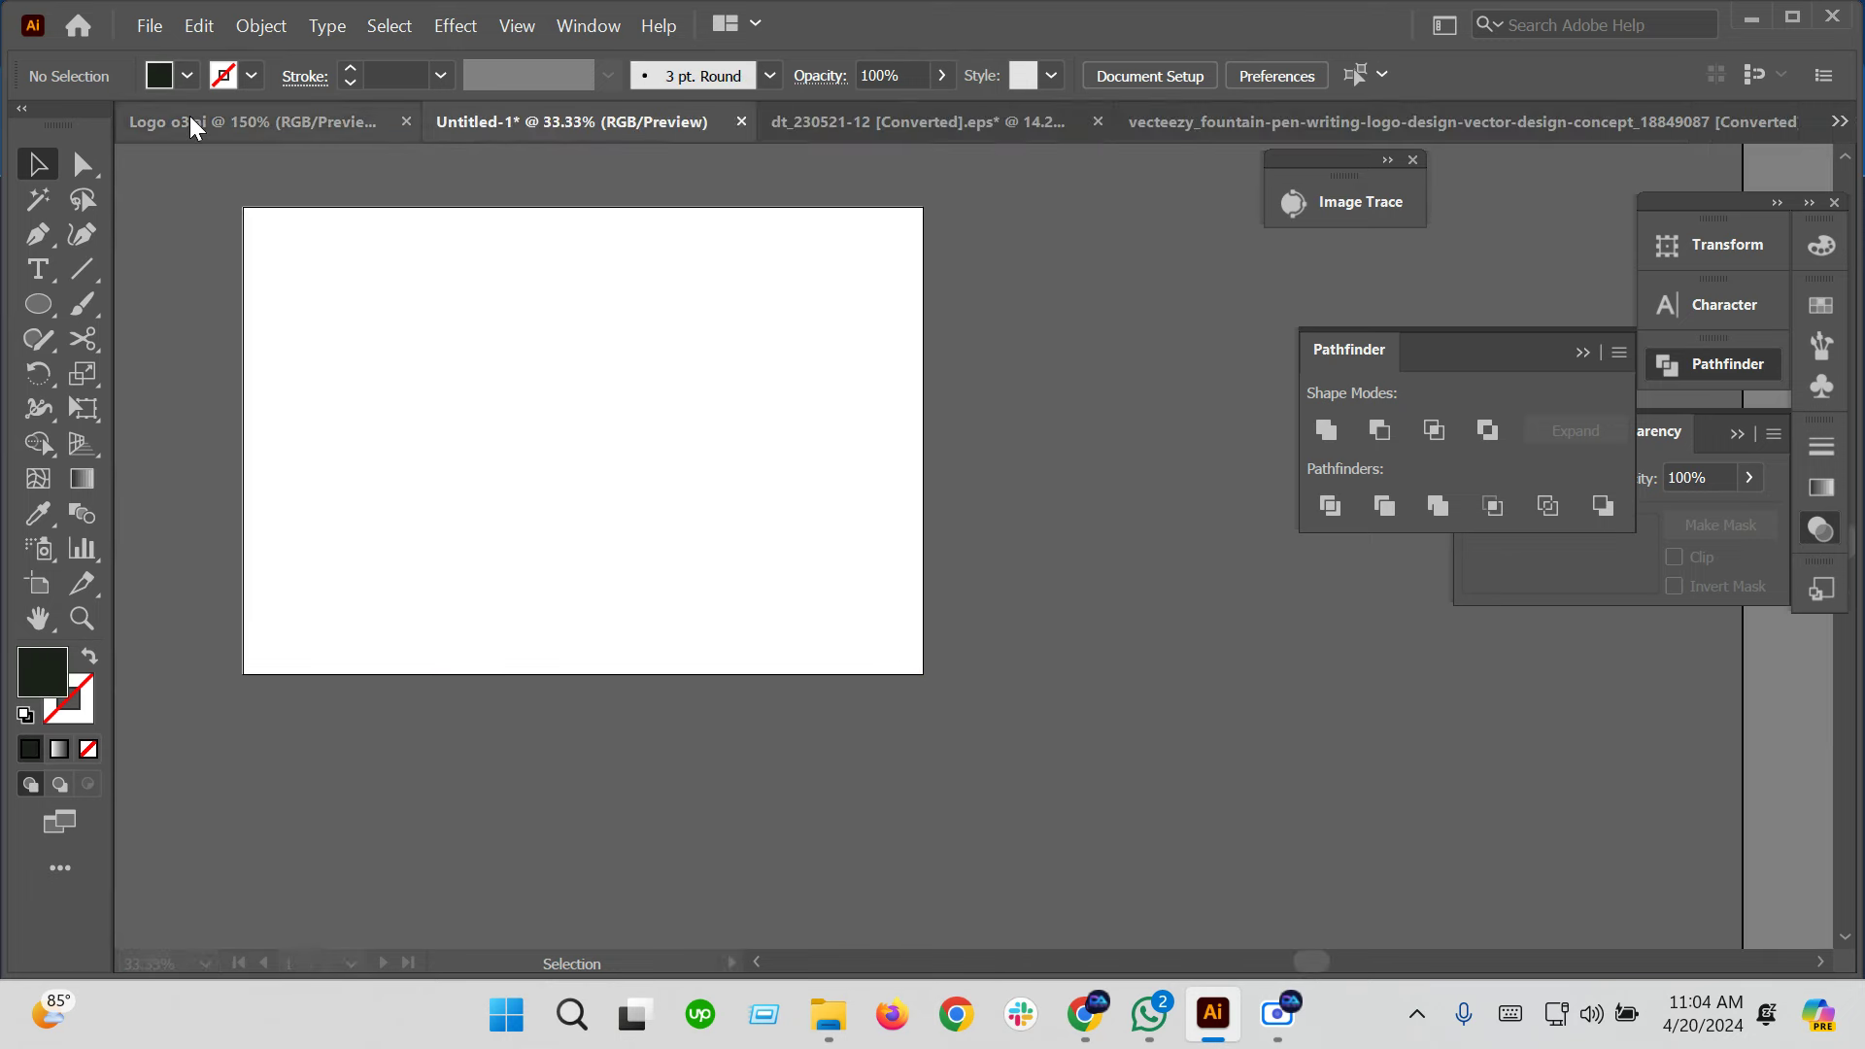
click(185, 124)
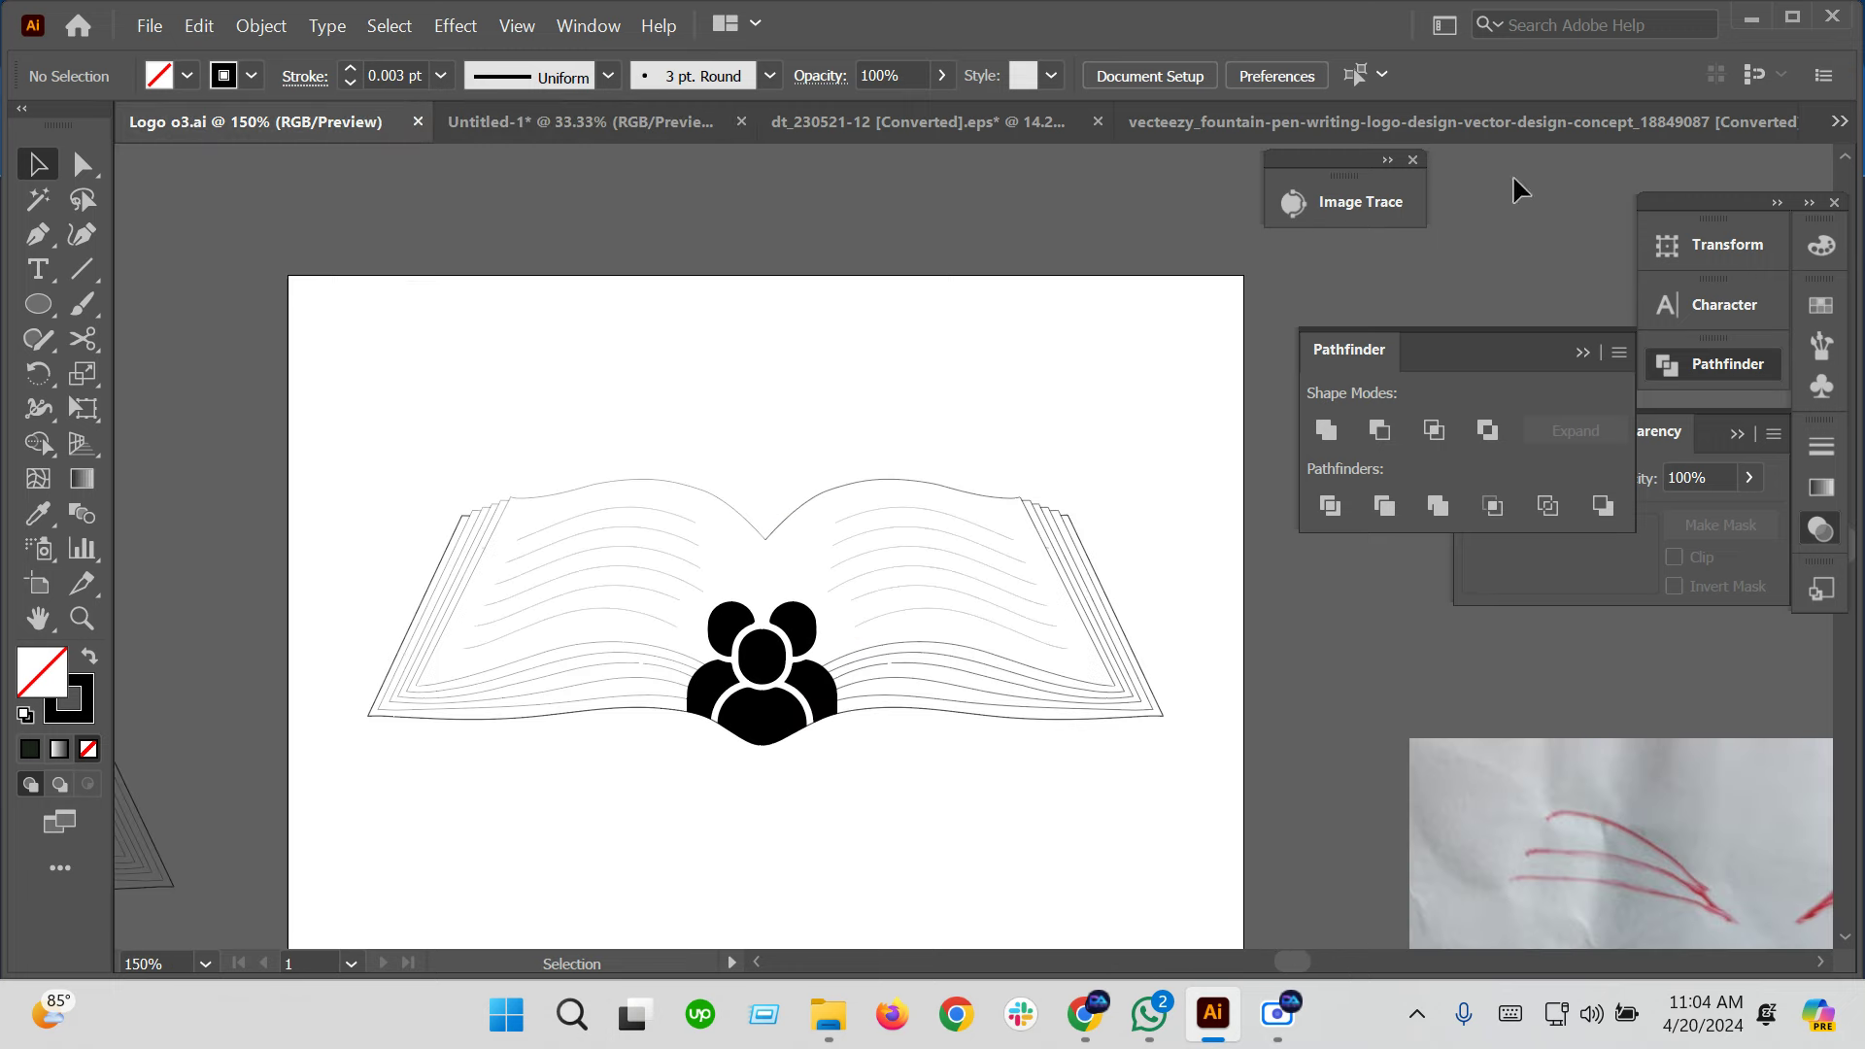
Close the fountain-pen logo without saving and return to the BACODS document
click(1409, 121)
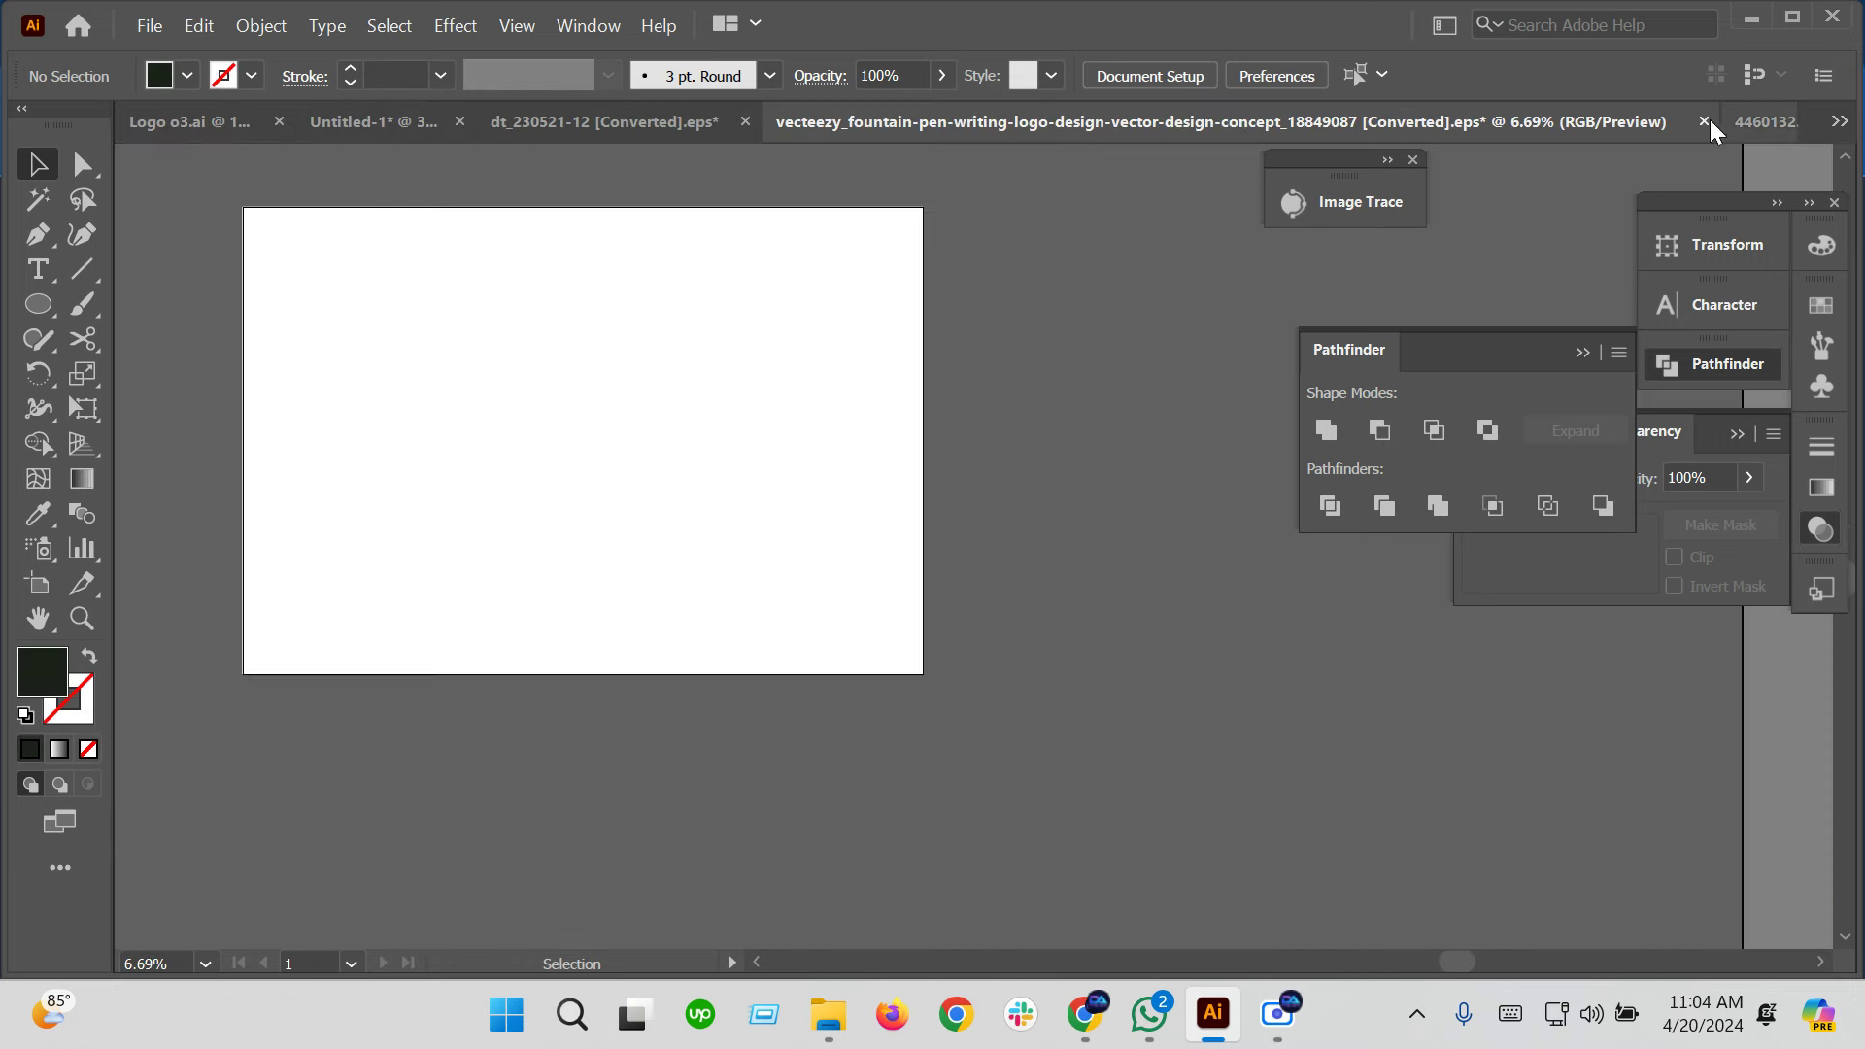
click(1704, 121)
click(1096, 559)
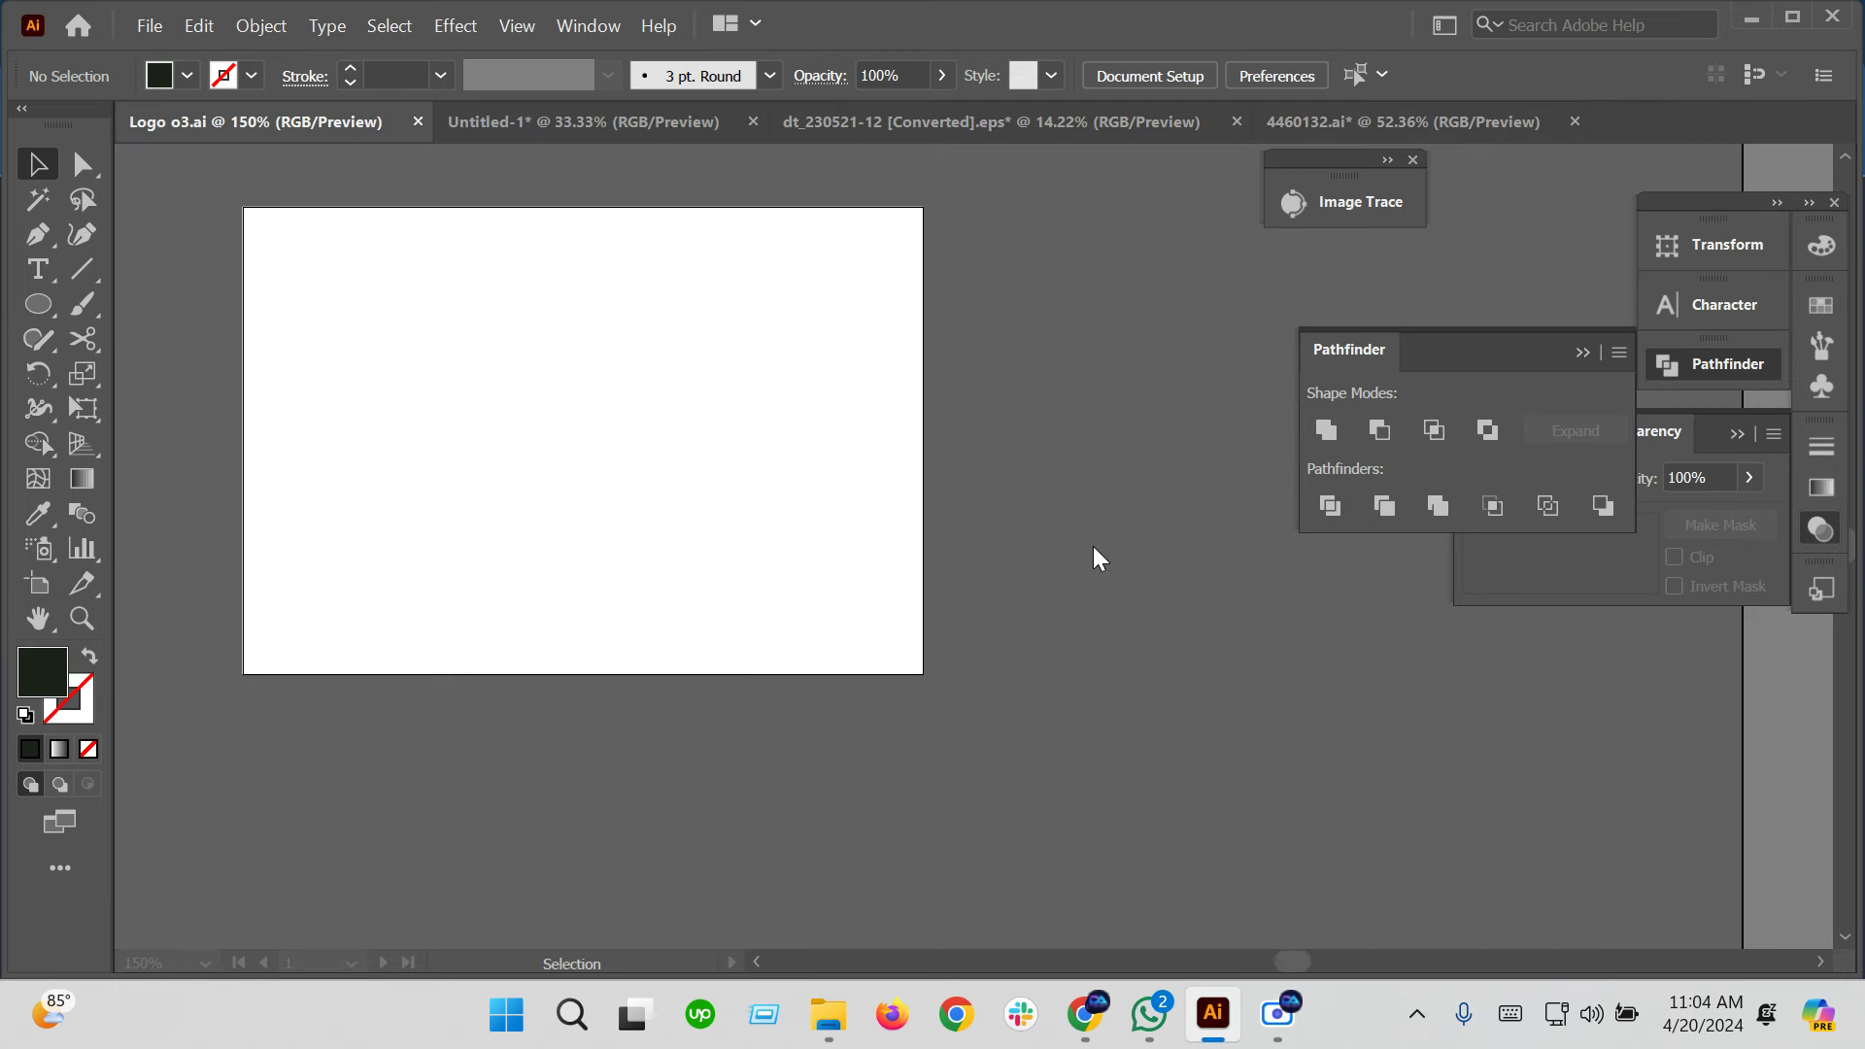
click(1419, 122)
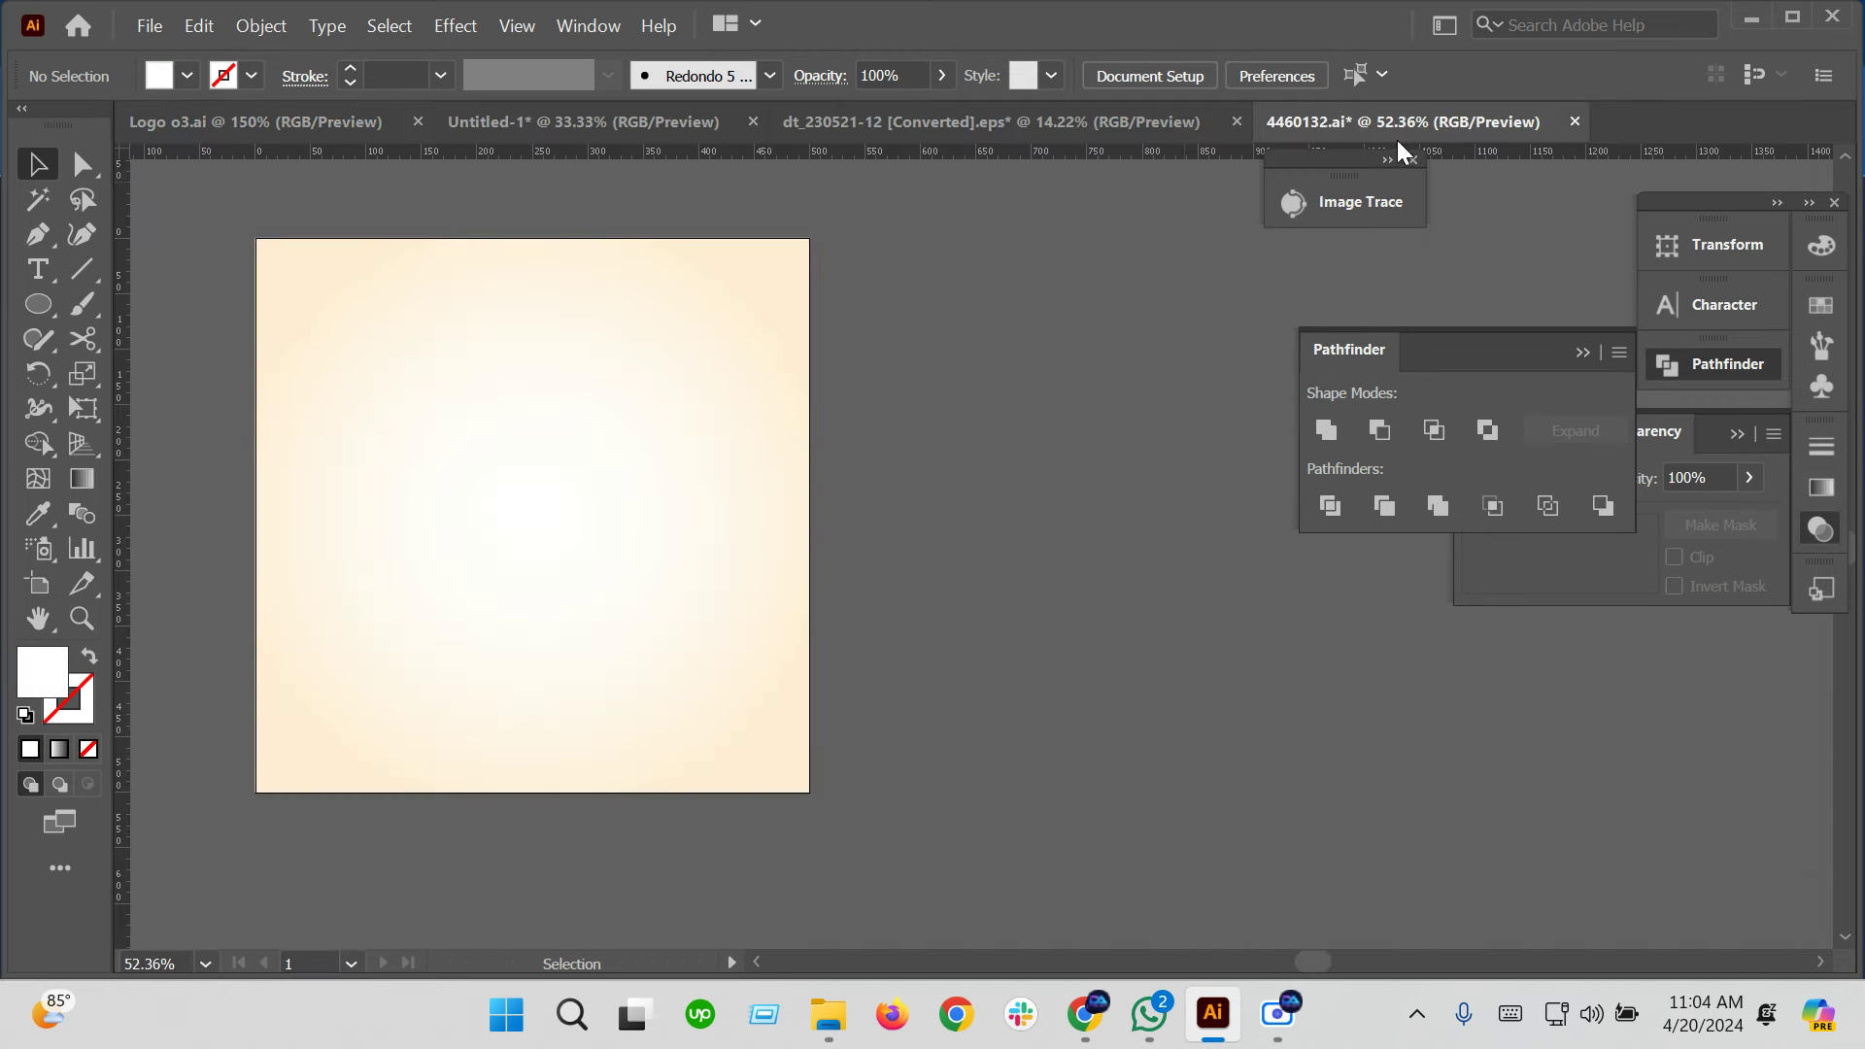
click(1078, 136)
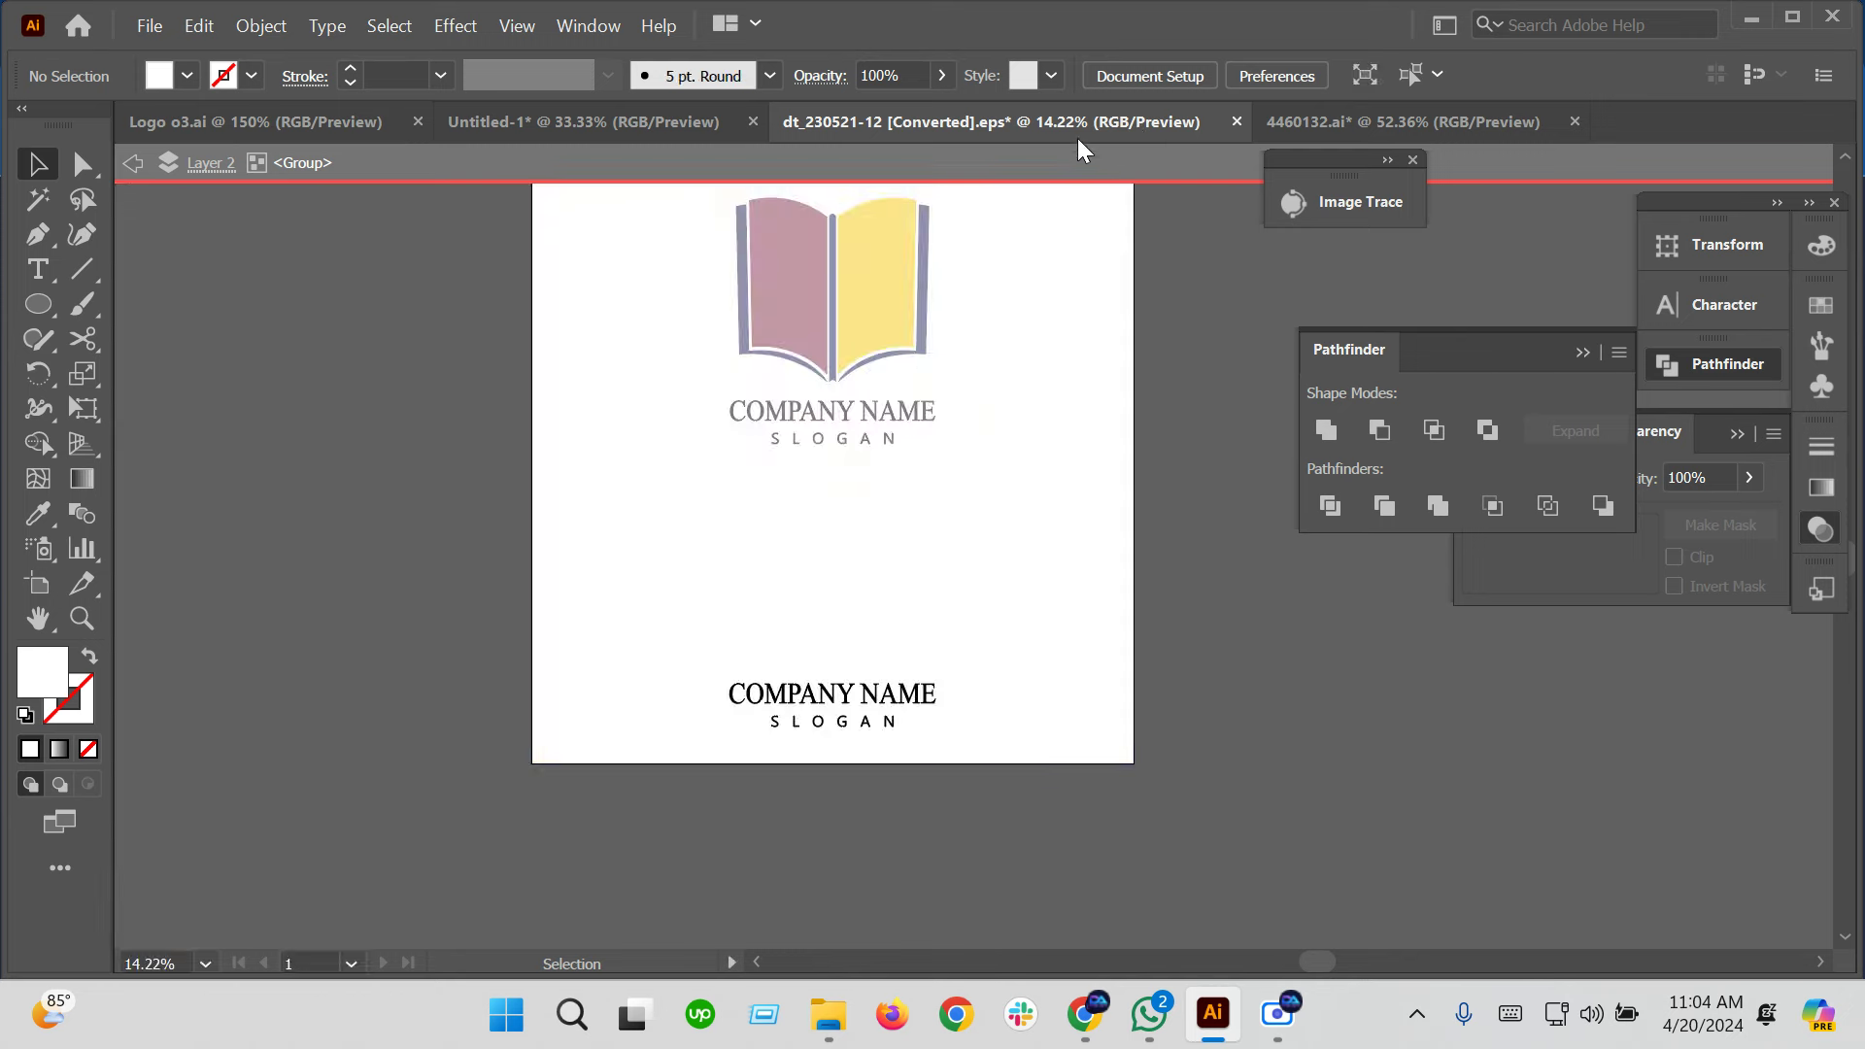
click(583, 124)
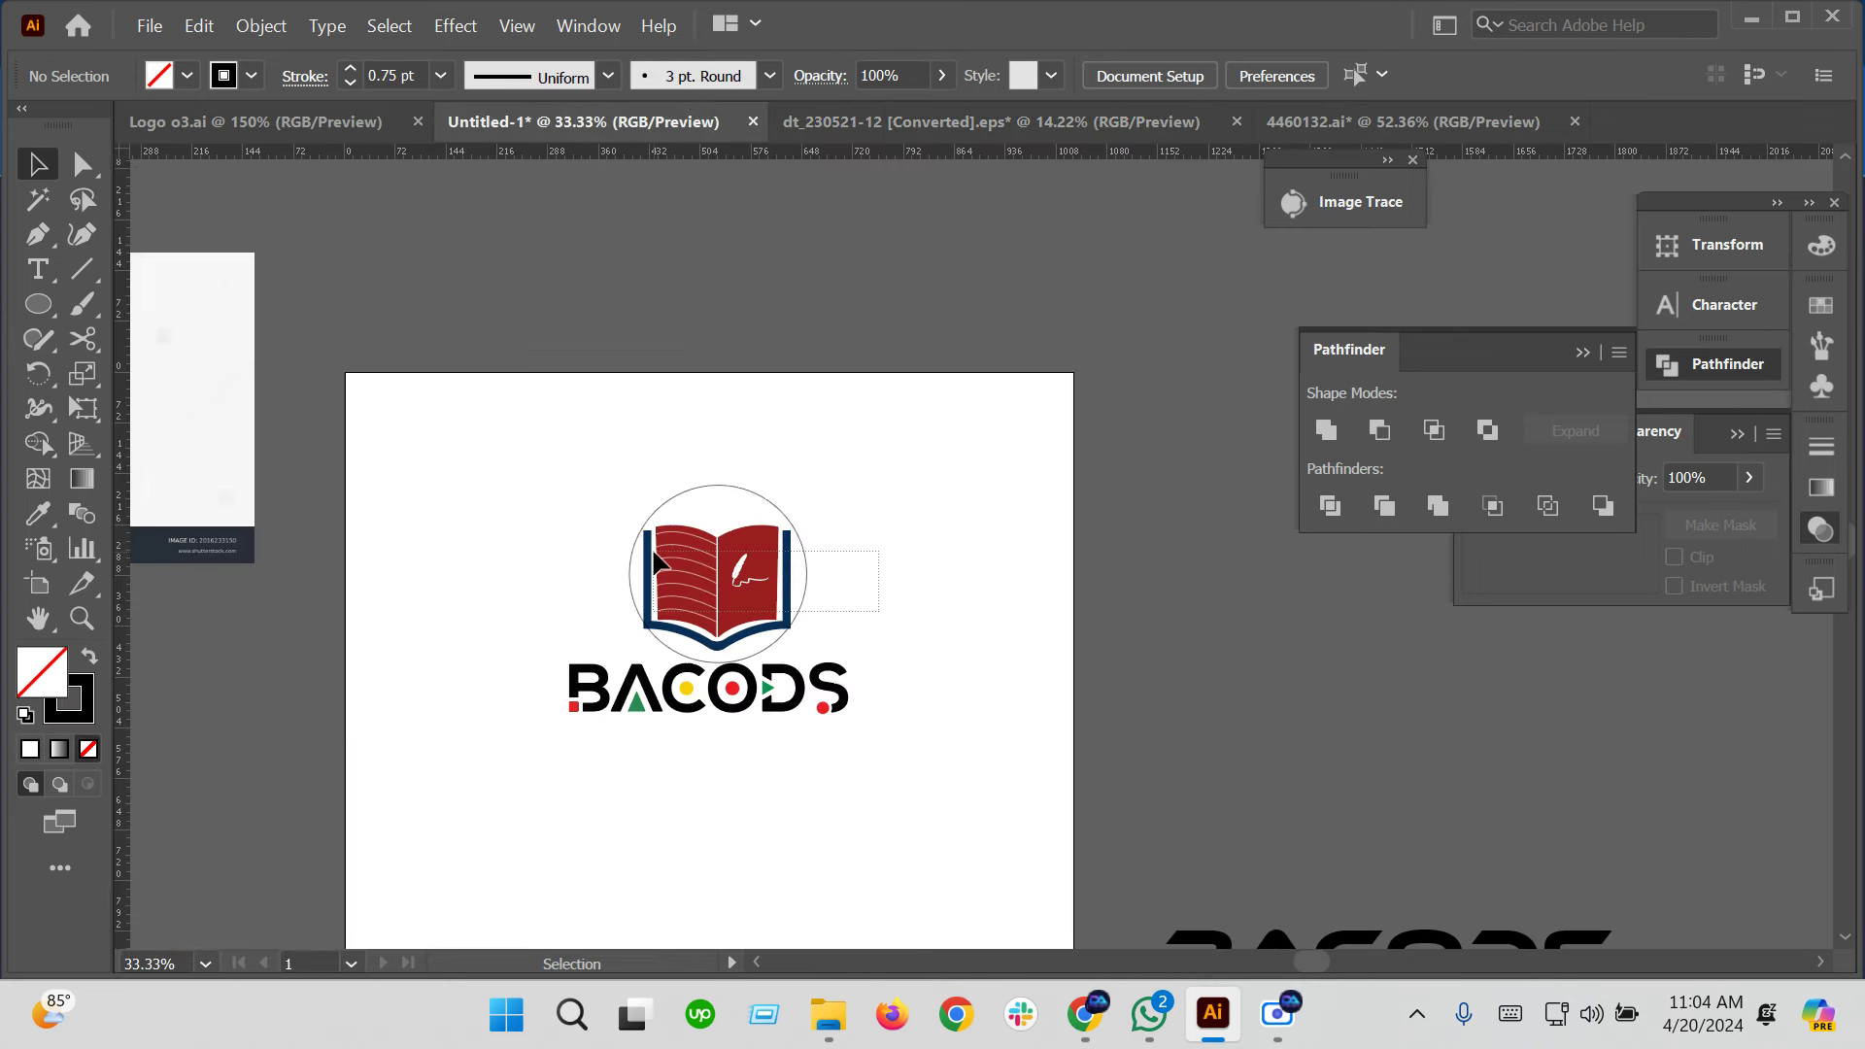
Delete the circle outline, red pages and book bars above the BACODS wordmark
drag(879, 622, 655, 554)
key(Delete)
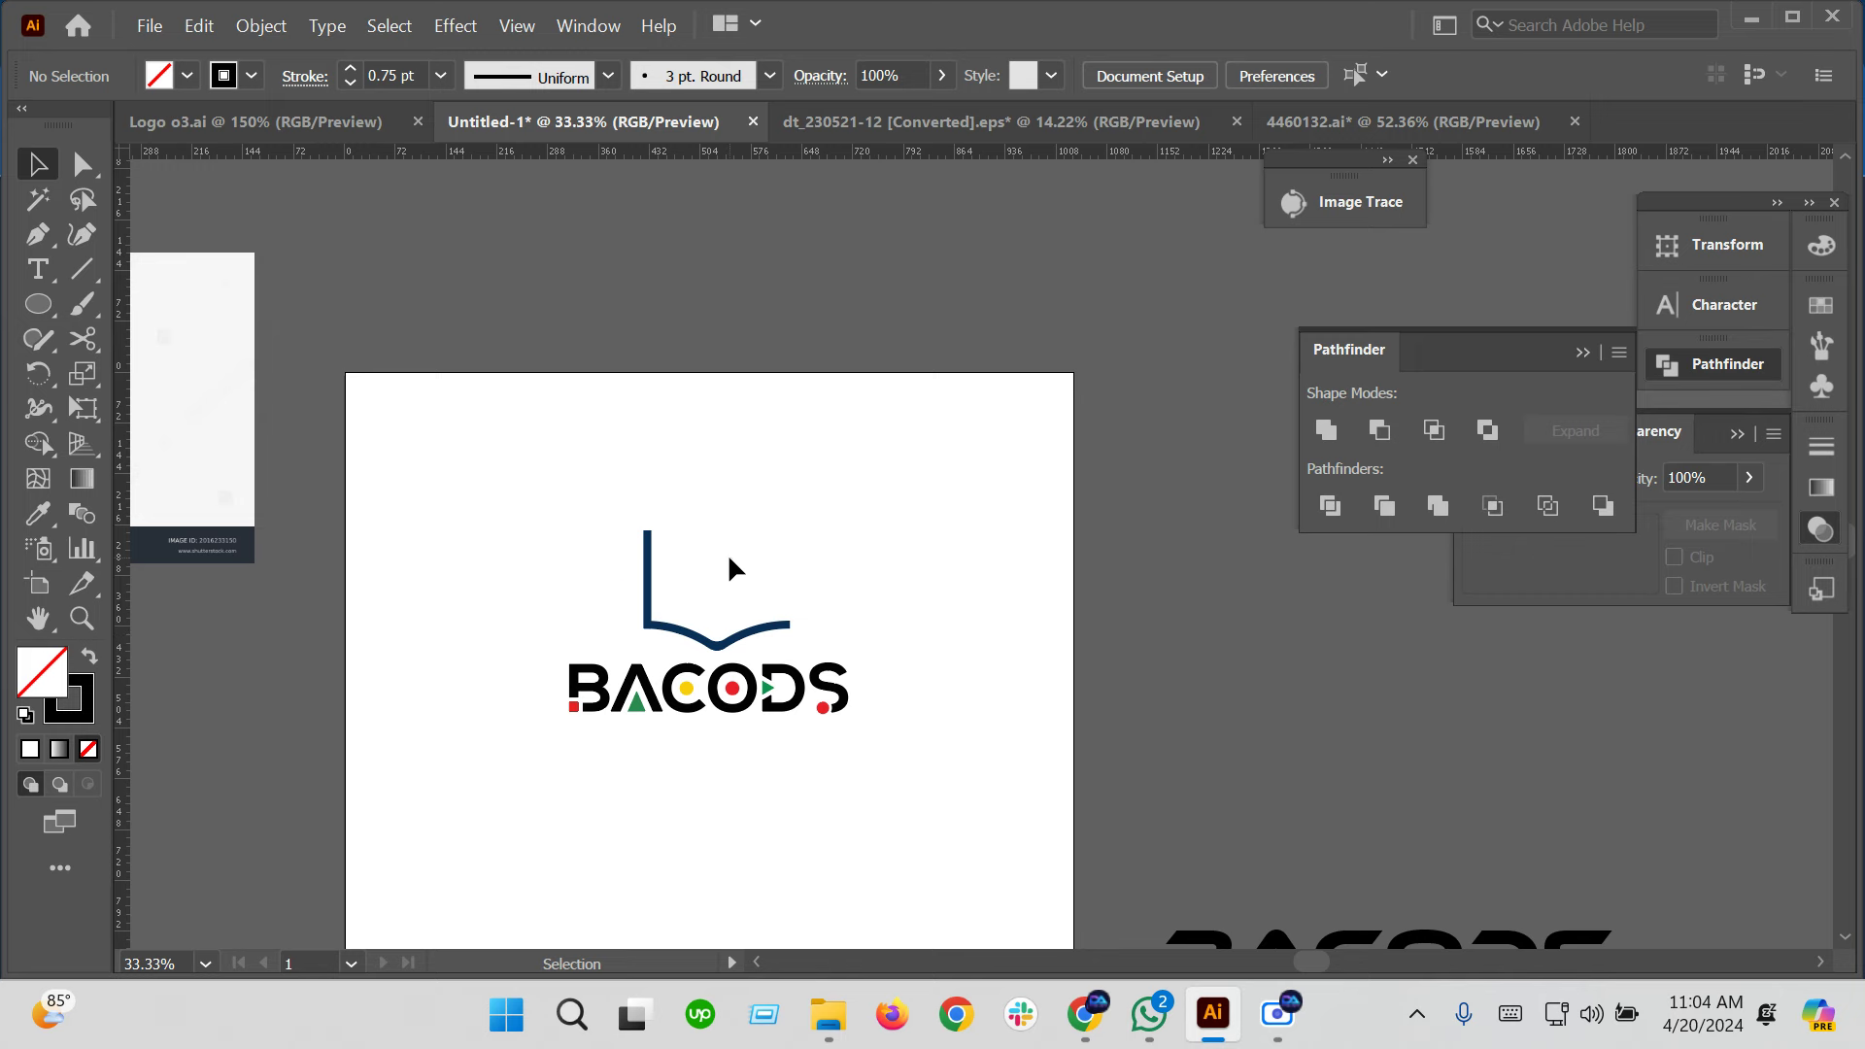
key(ctrl+z)
click(829, 600)
scroll(748, 627, up, 2)
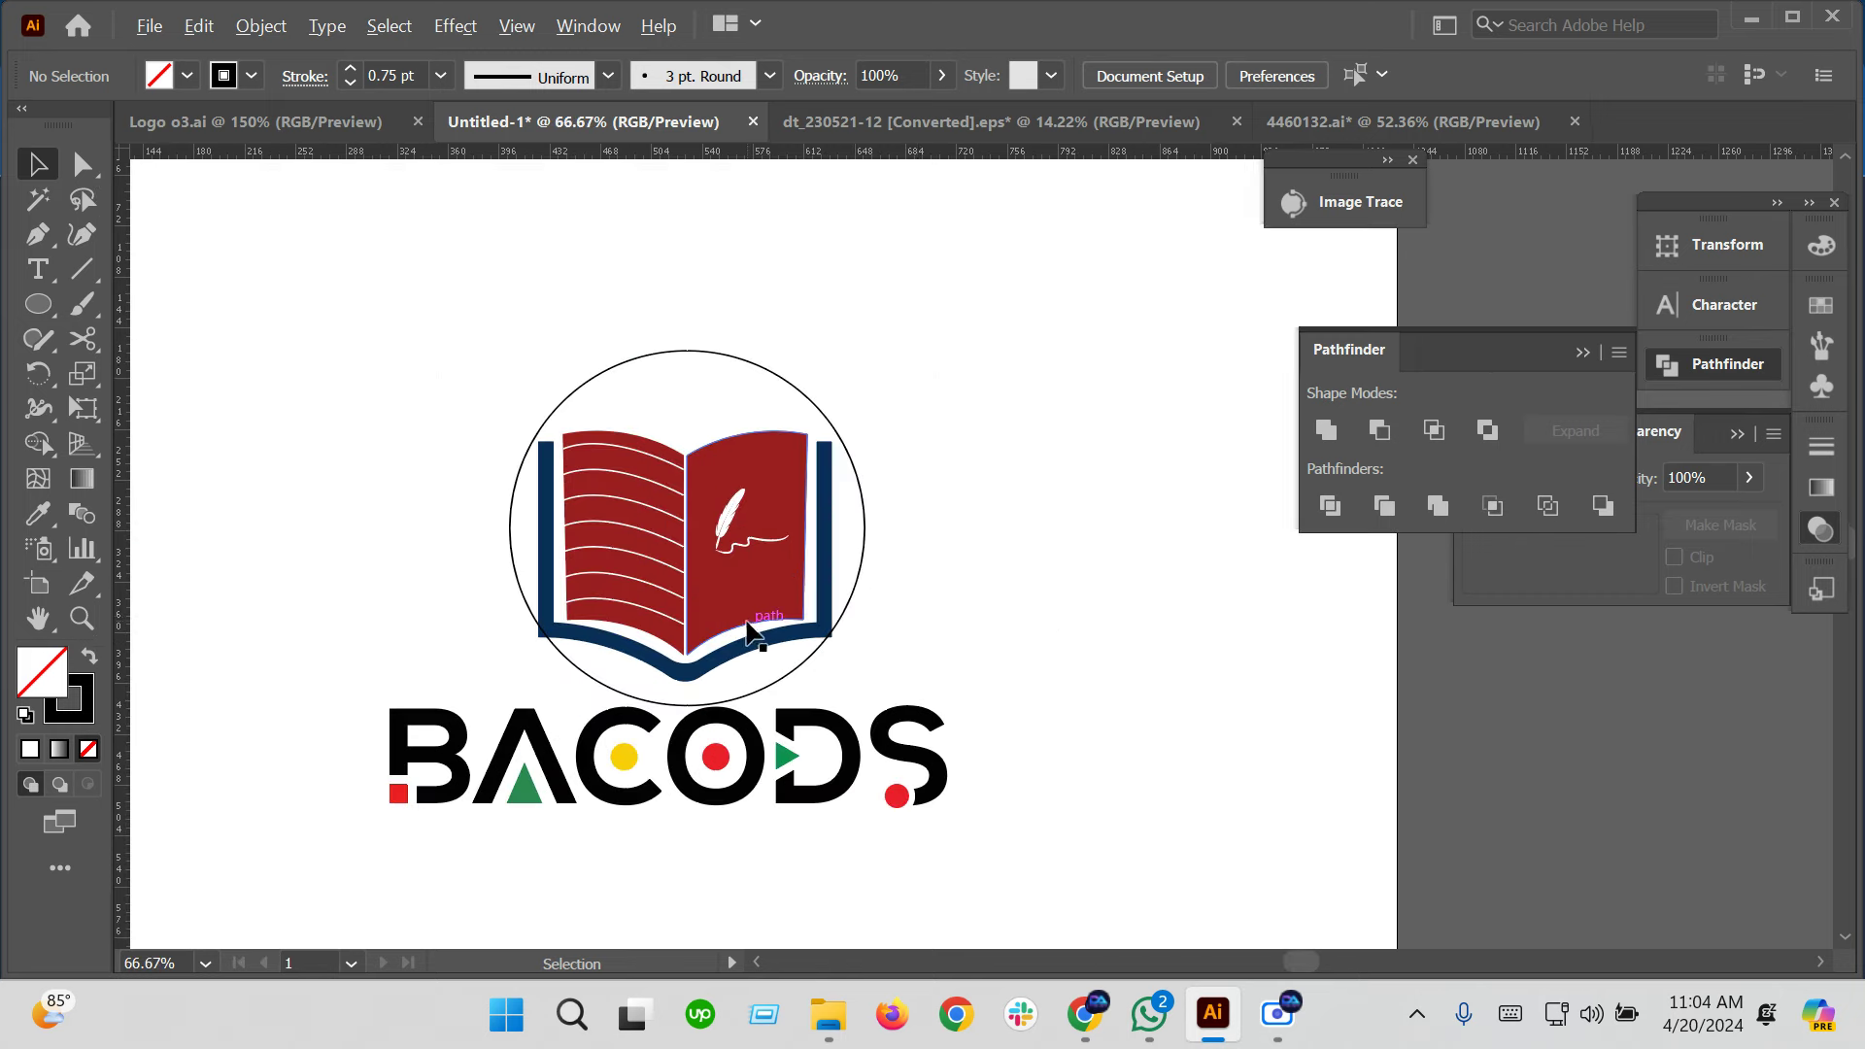
drag(629, 300, 878, 603)
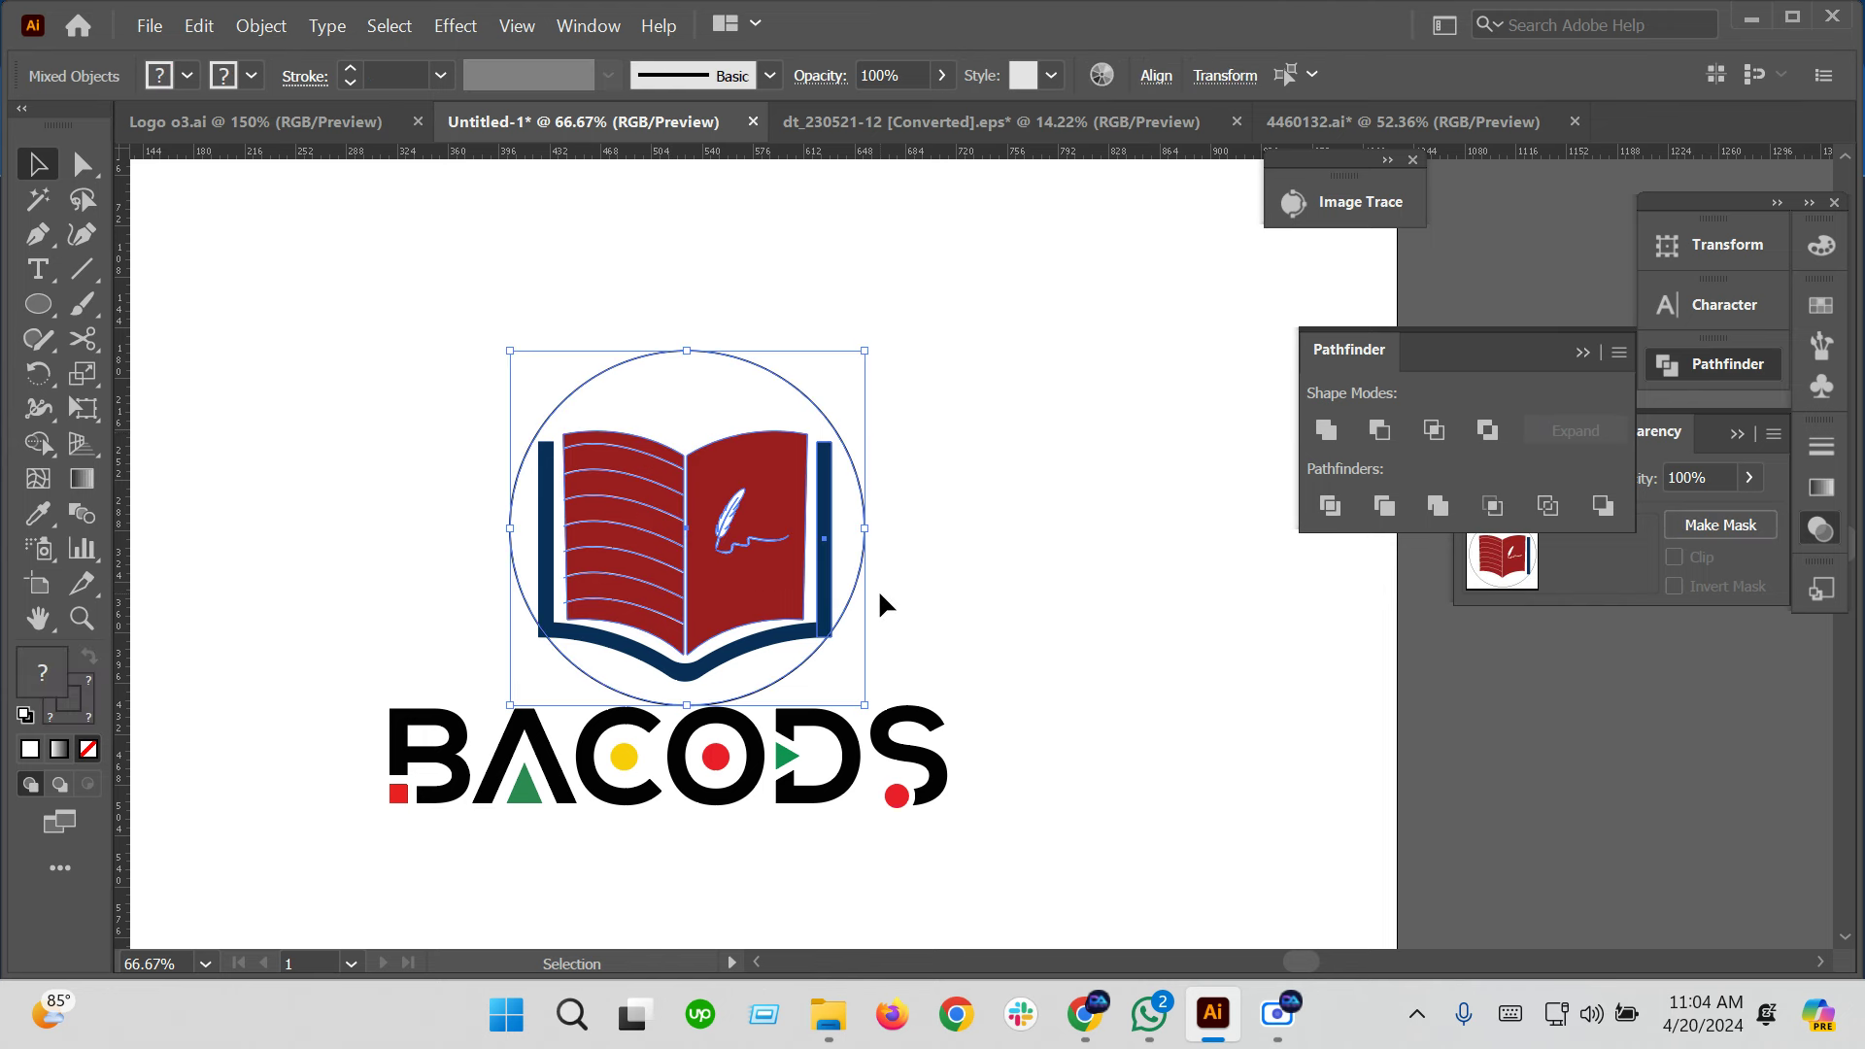
key(Delete)
mouse_move(717, 544)
mouse_down()
mouse_move(437, 494)
mouse_move(820, 687)
mouse_up()
key(Delete)
key(Delete)
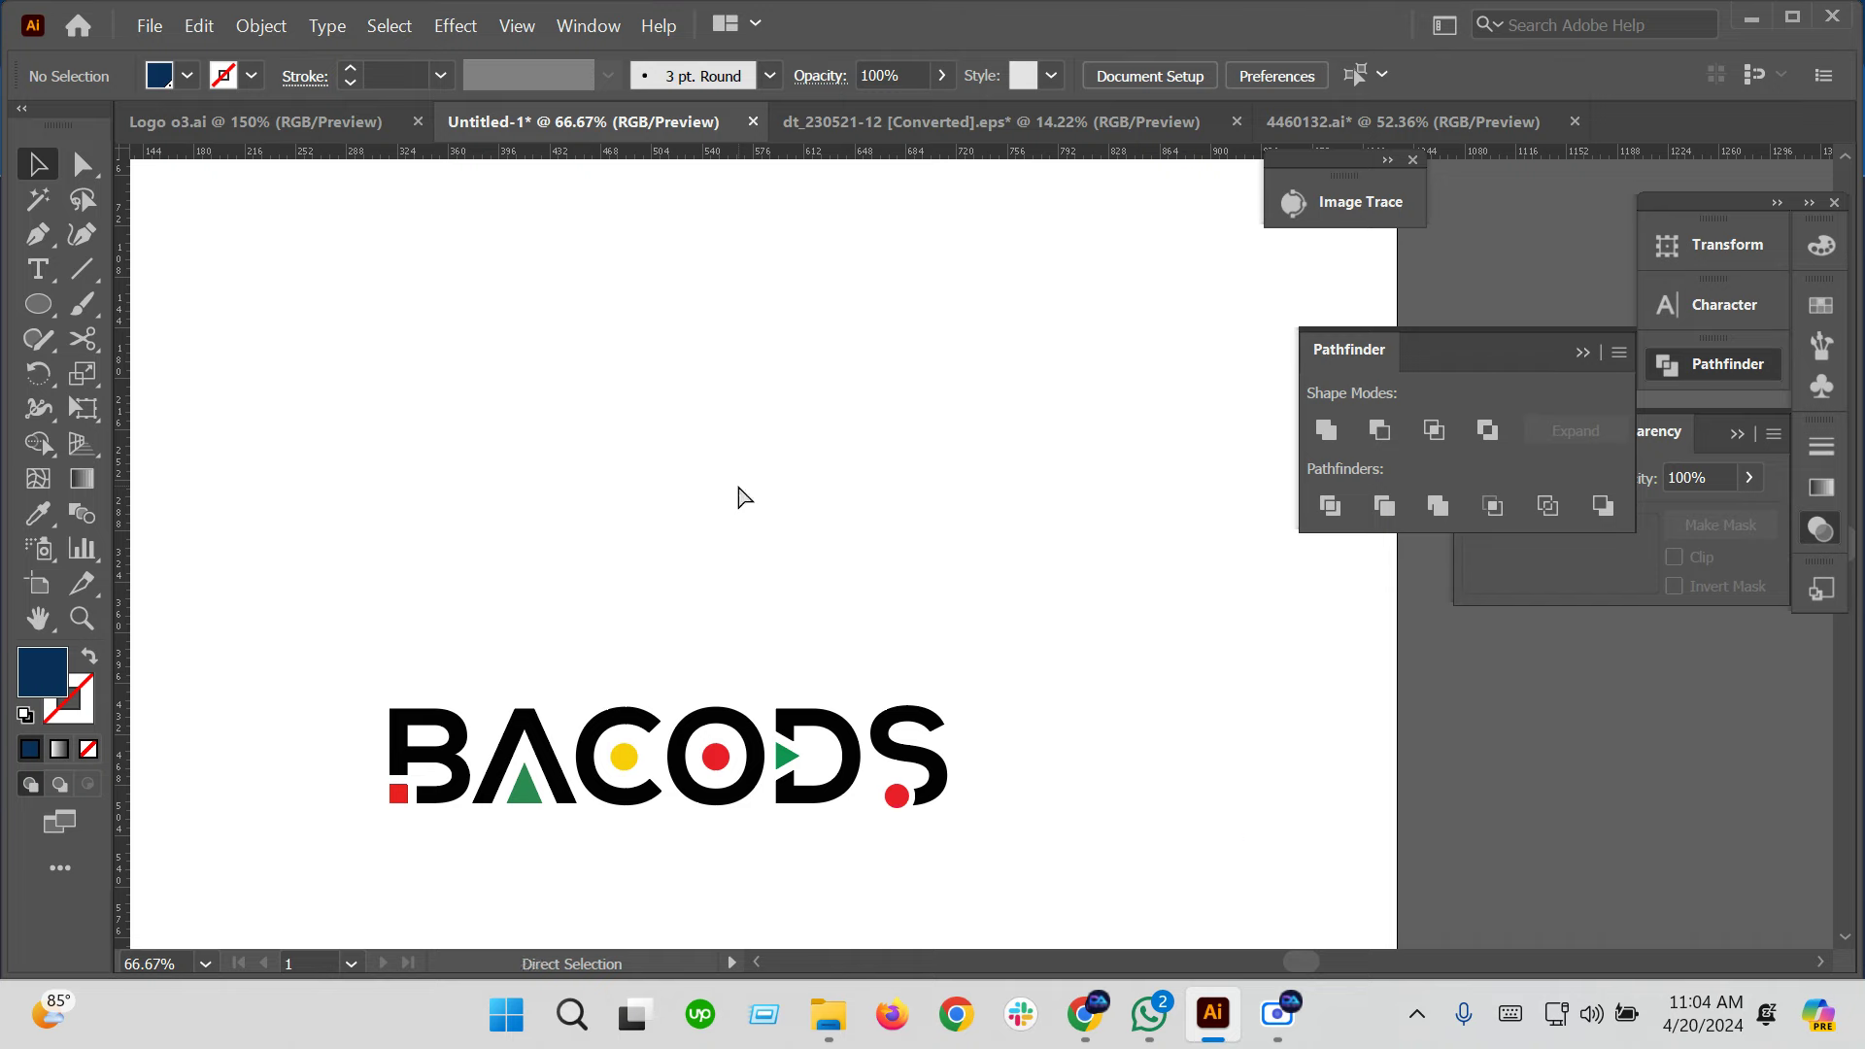
Paste the tree illustration and scale it down above the BACODS text
key(ctrl+v)
drag(981, 534, 642, 447)
mouse_move(957, 728)
mouse_down()
mouse_move(884, 729)
mouse_move(837, 686)
mouse_up()
drag(641, 515, 675, 525)
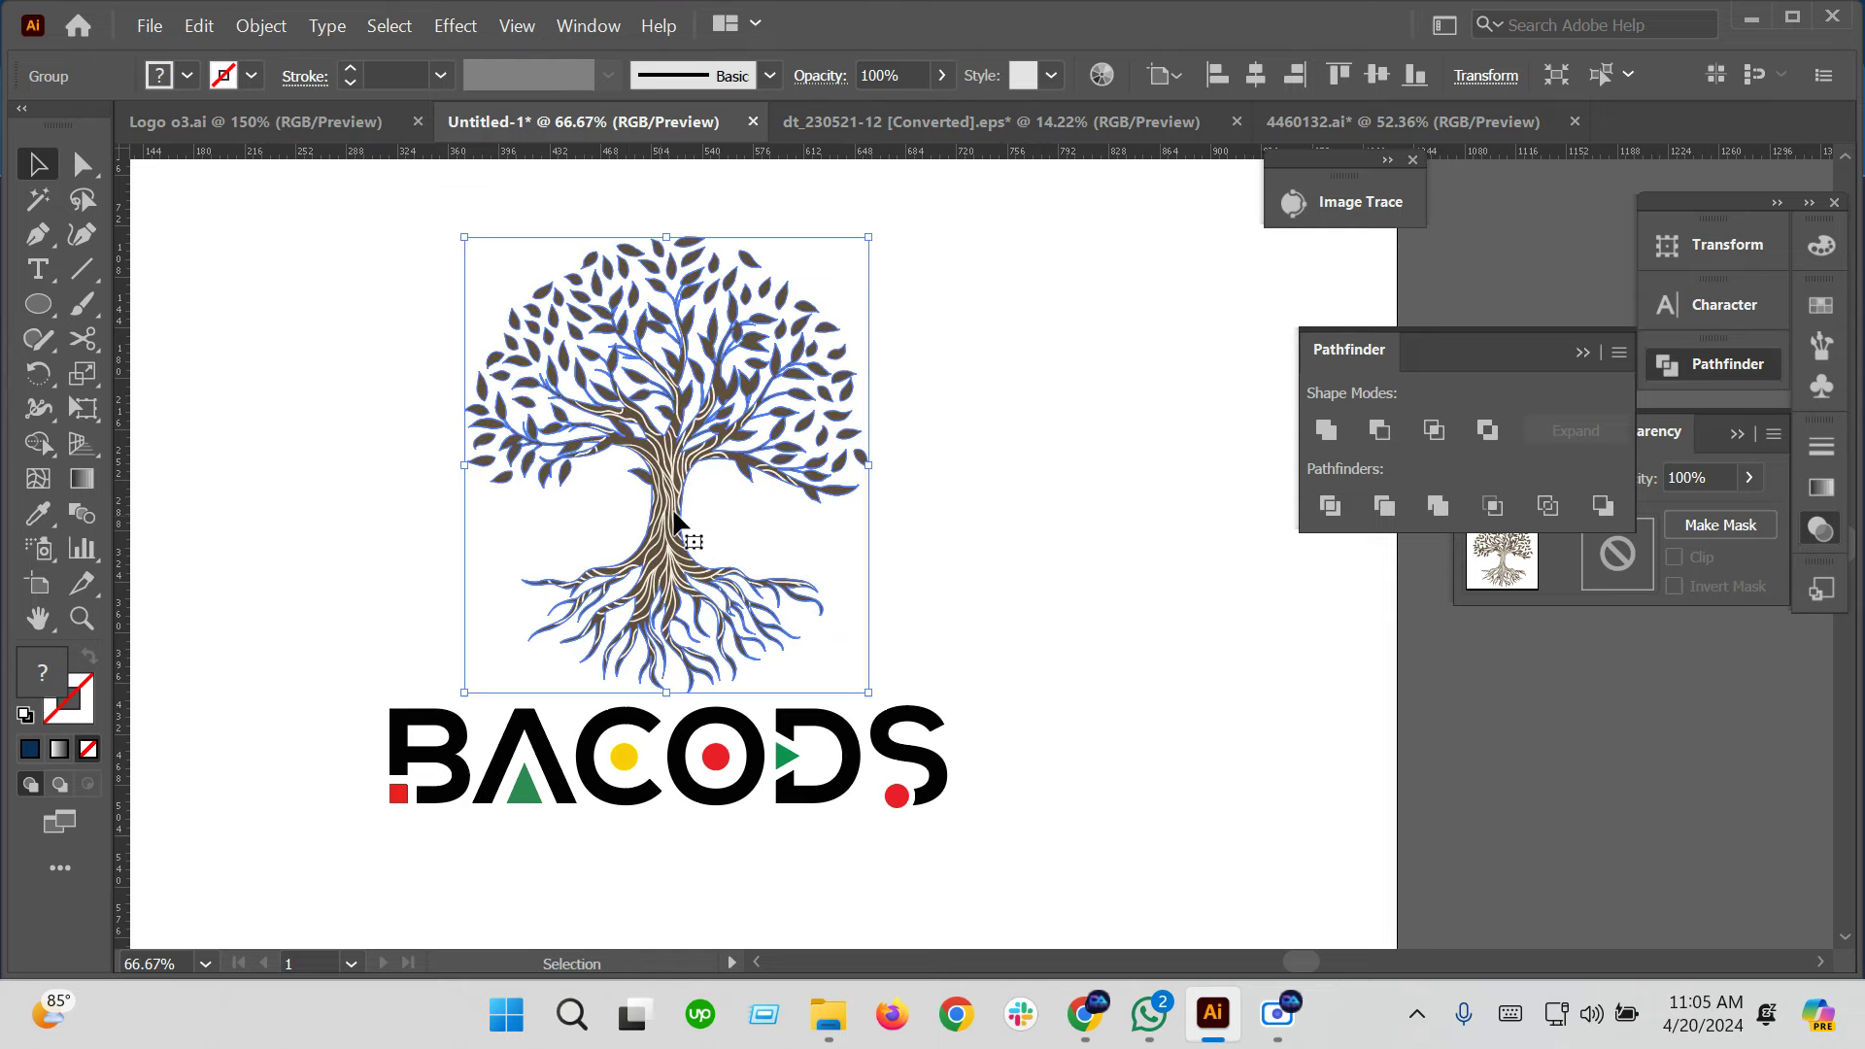
drag(867, 693, 823, 642)
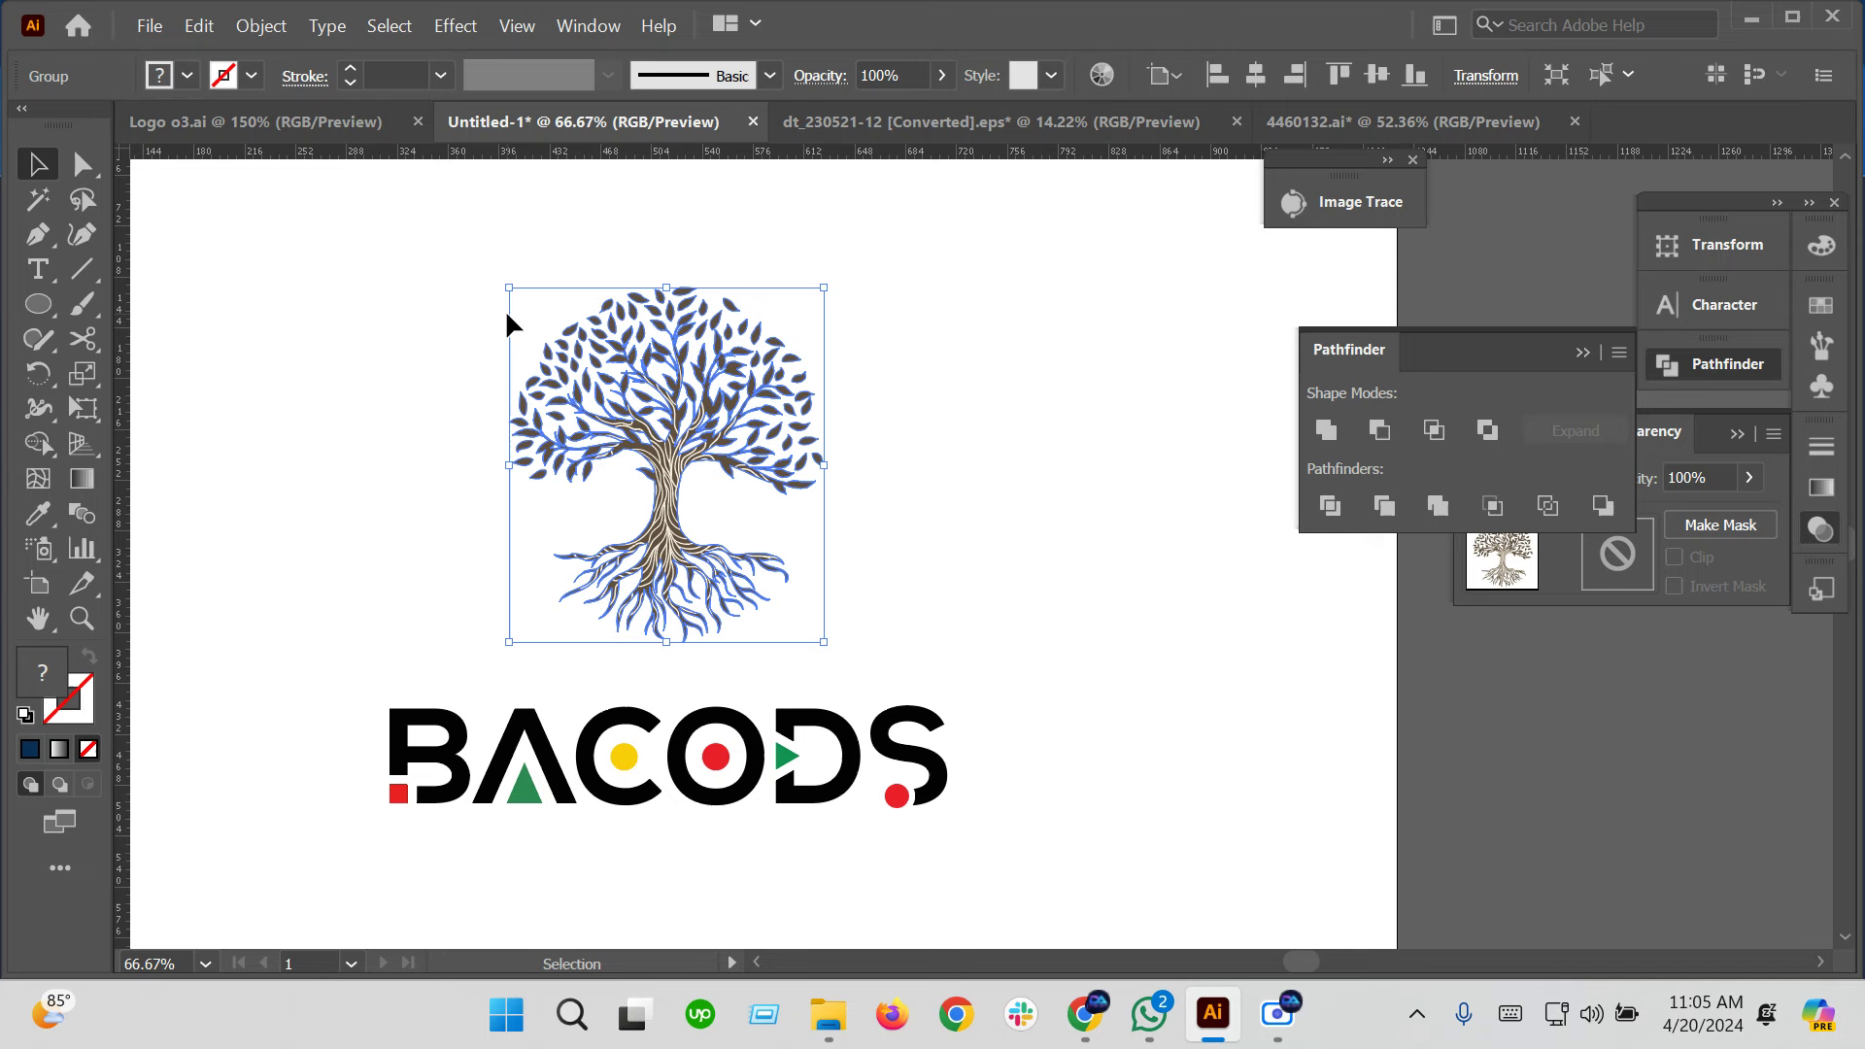
Centre the tree horizontally over BACODS and nudge it down toward the wordmark
drag(443, 289, 774, 833)
click(840, 796)
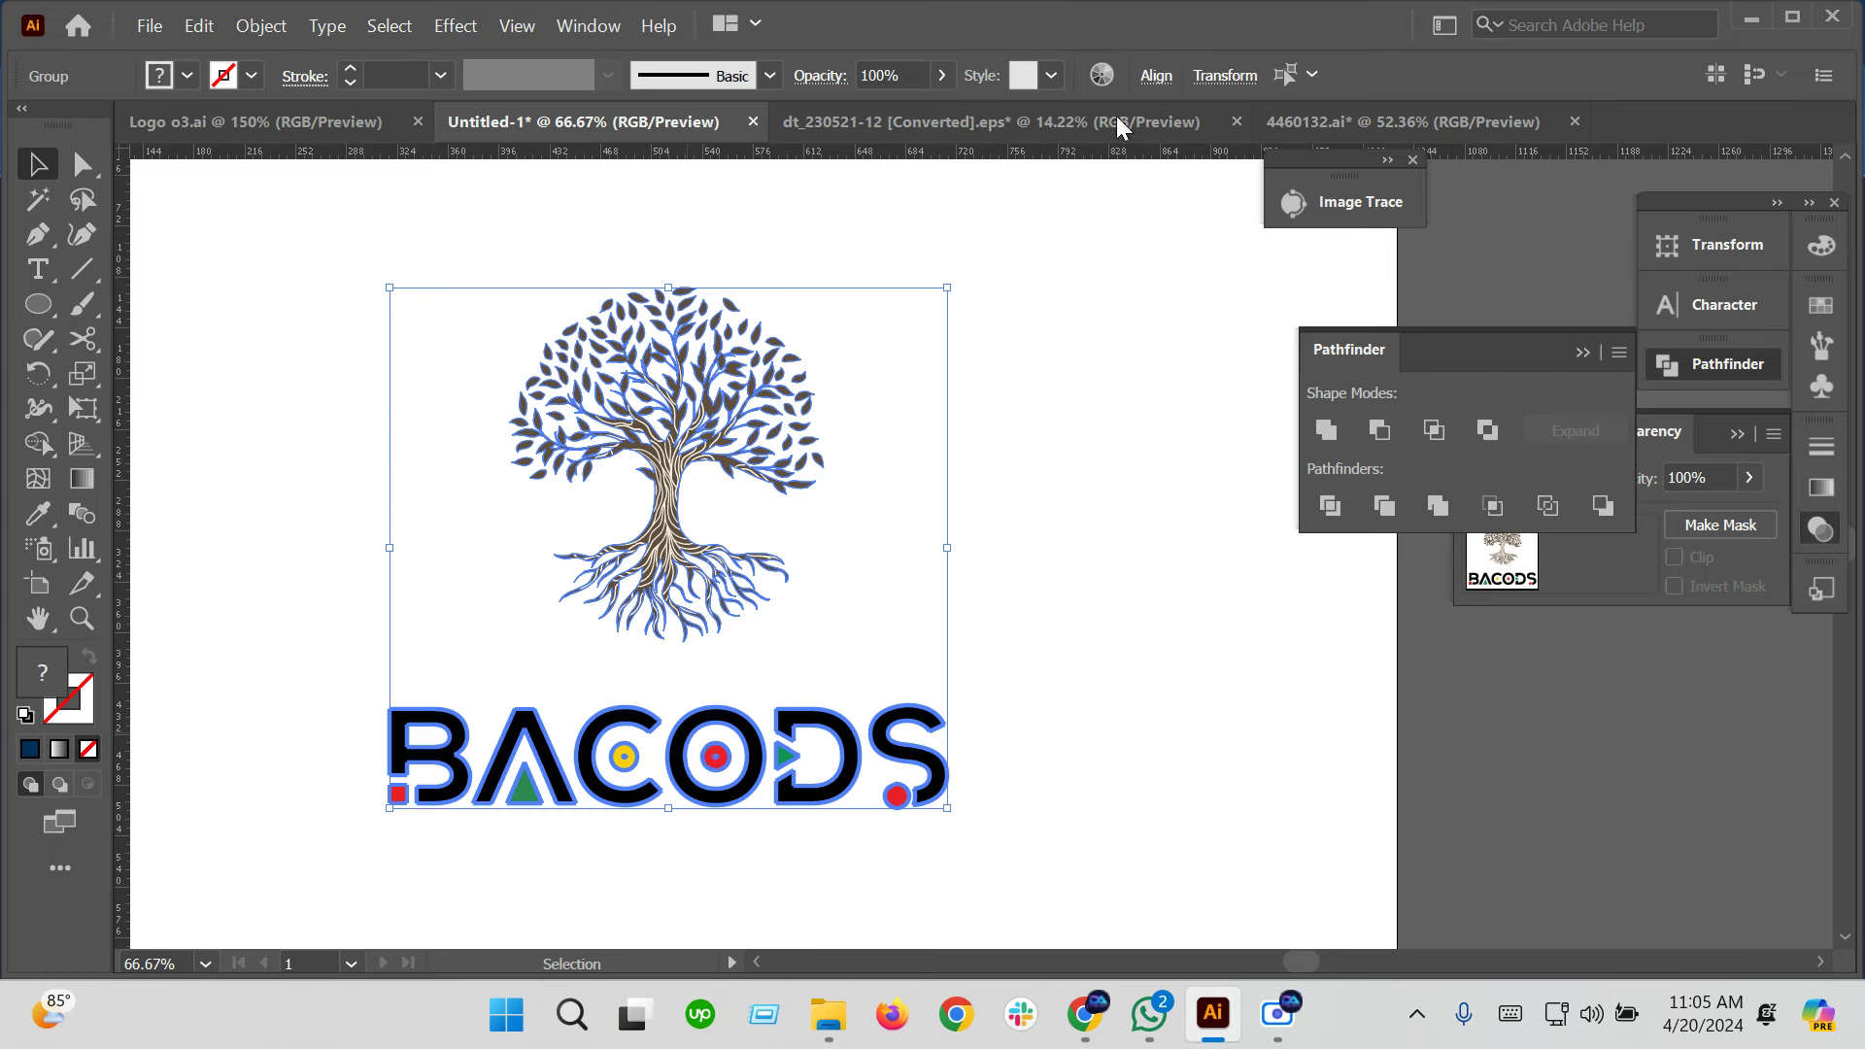
click(1156, 76)
click(884, 165)
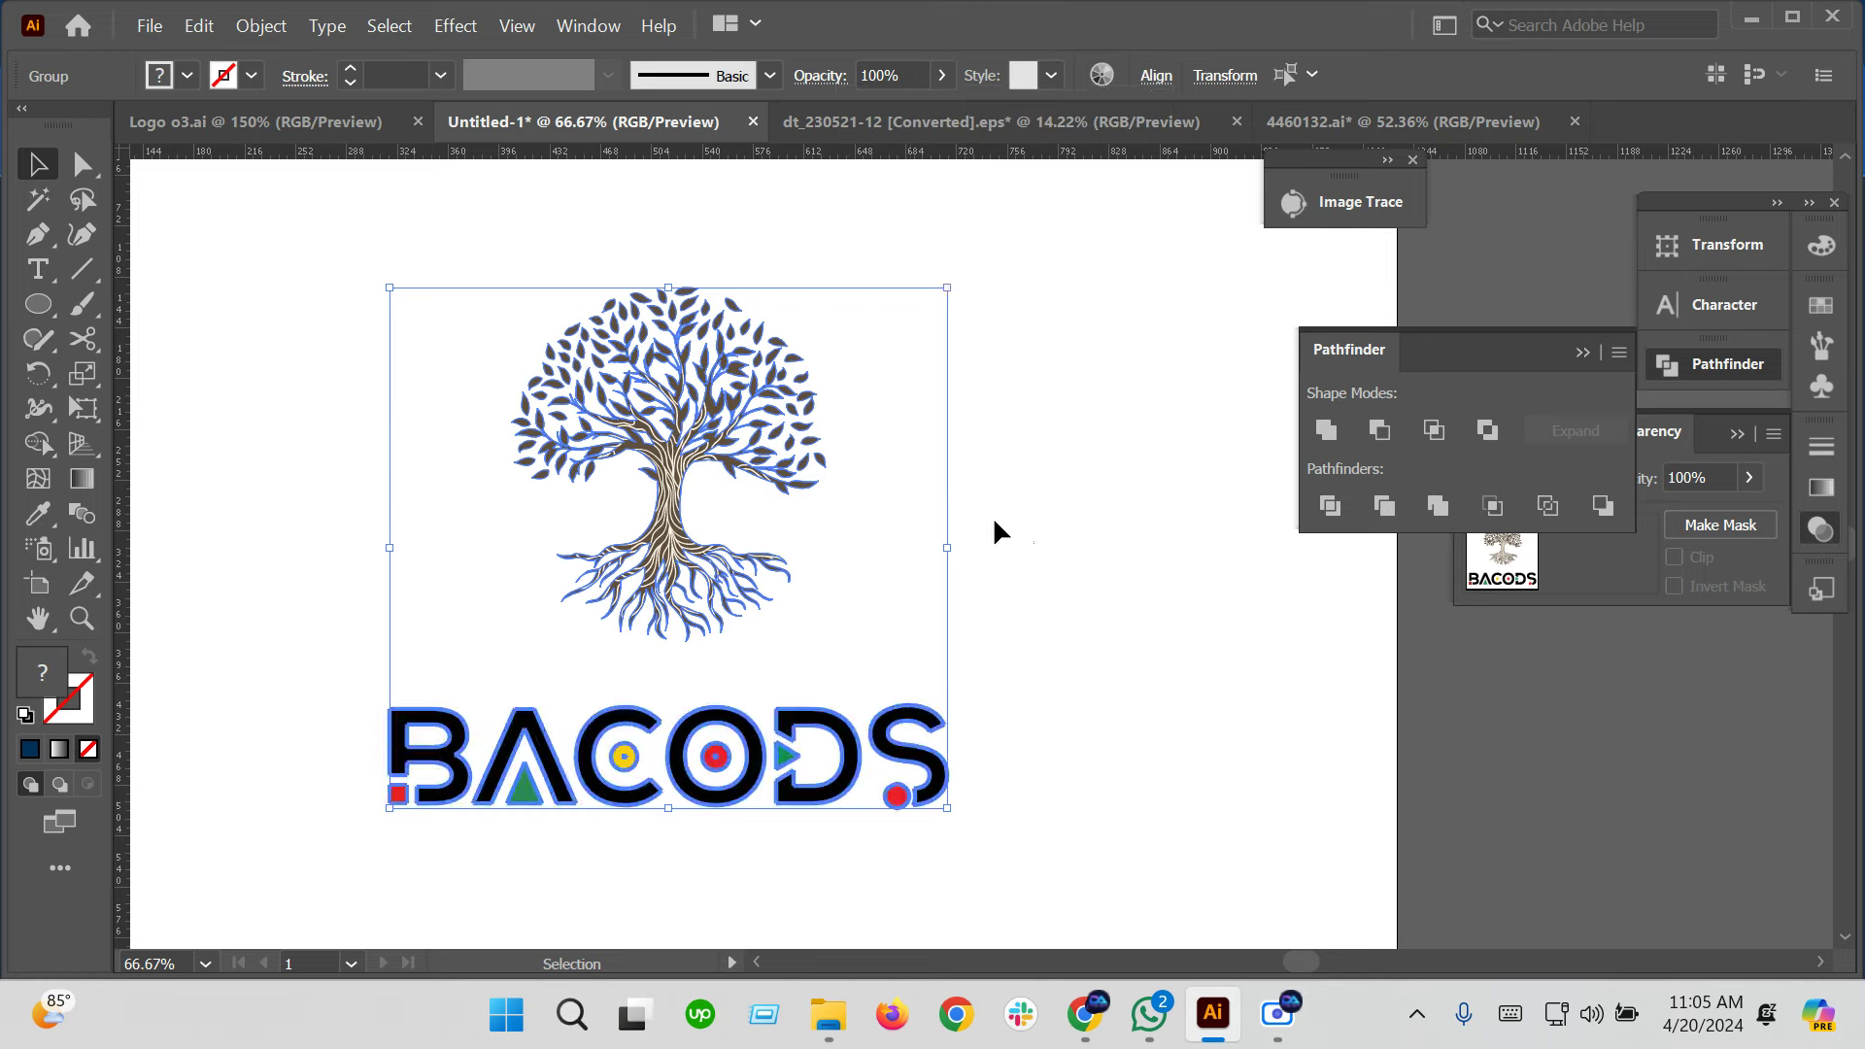
drag(708, 455, 708, 466)
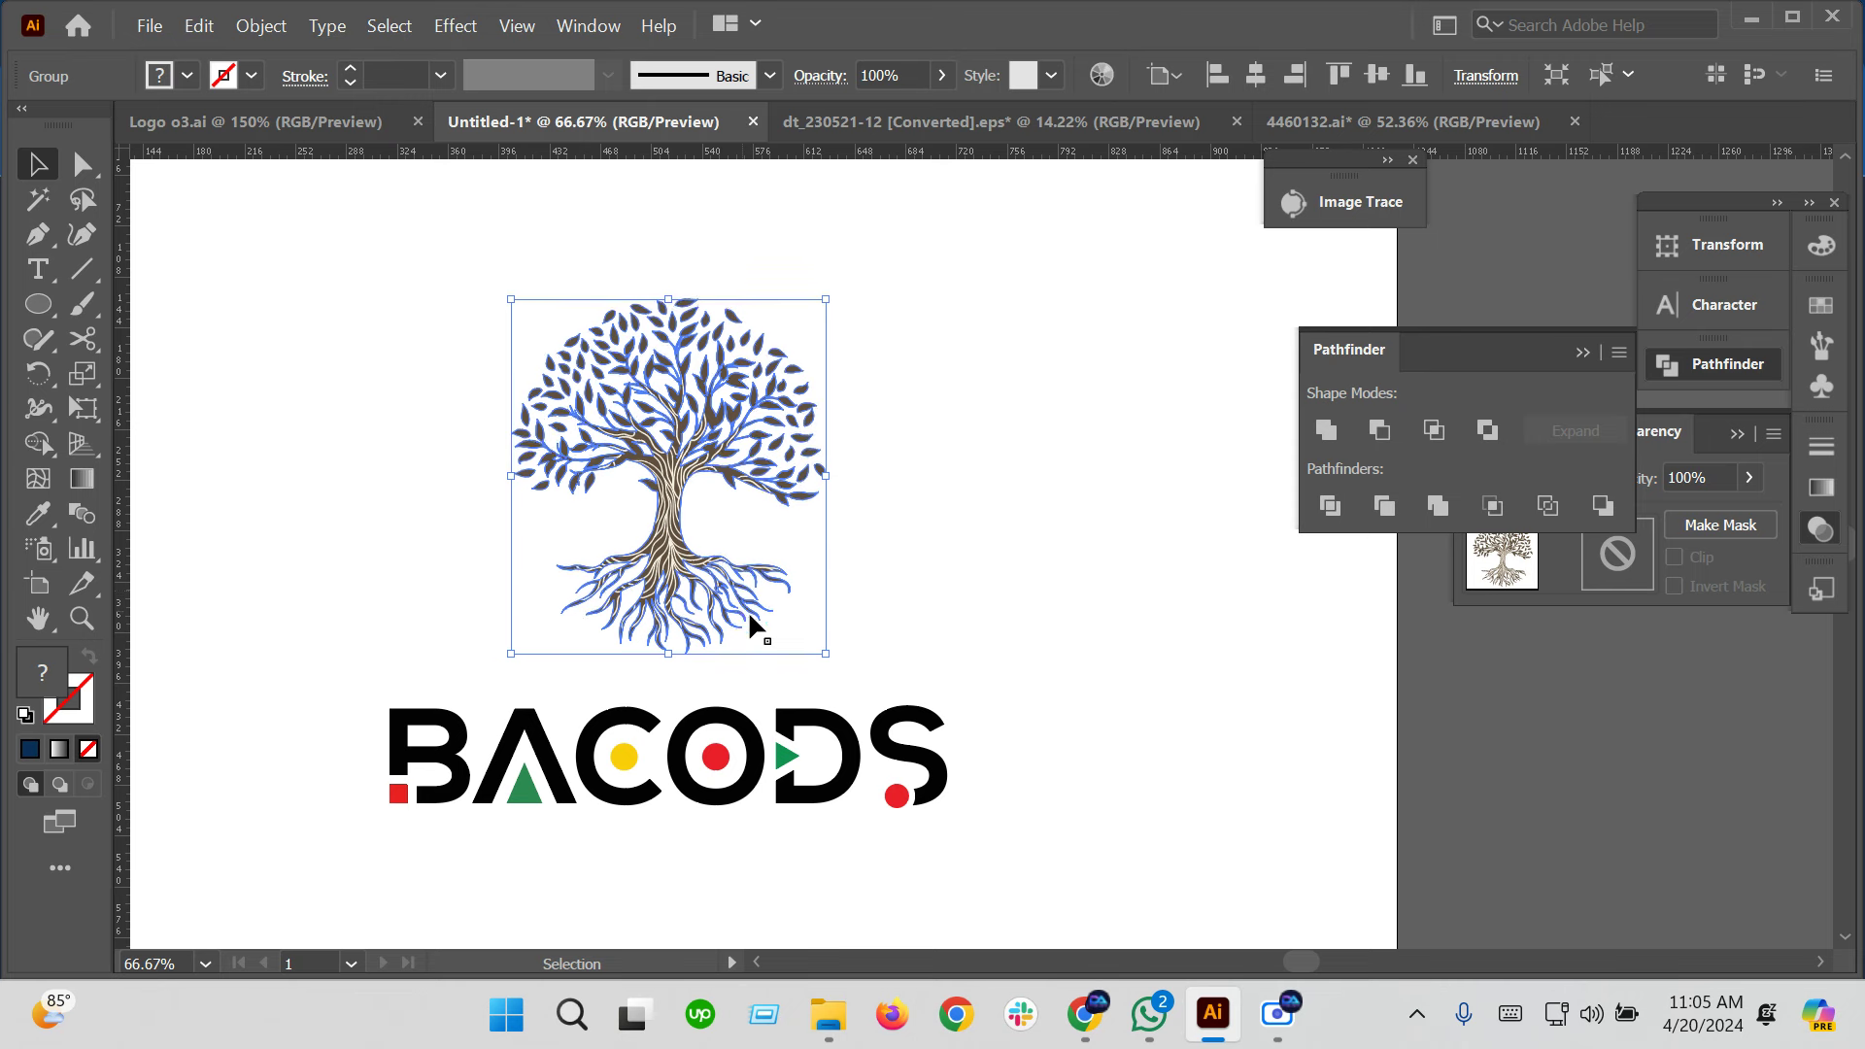
key(shift+Down)
key(shift+Down)
key(shift+Down)
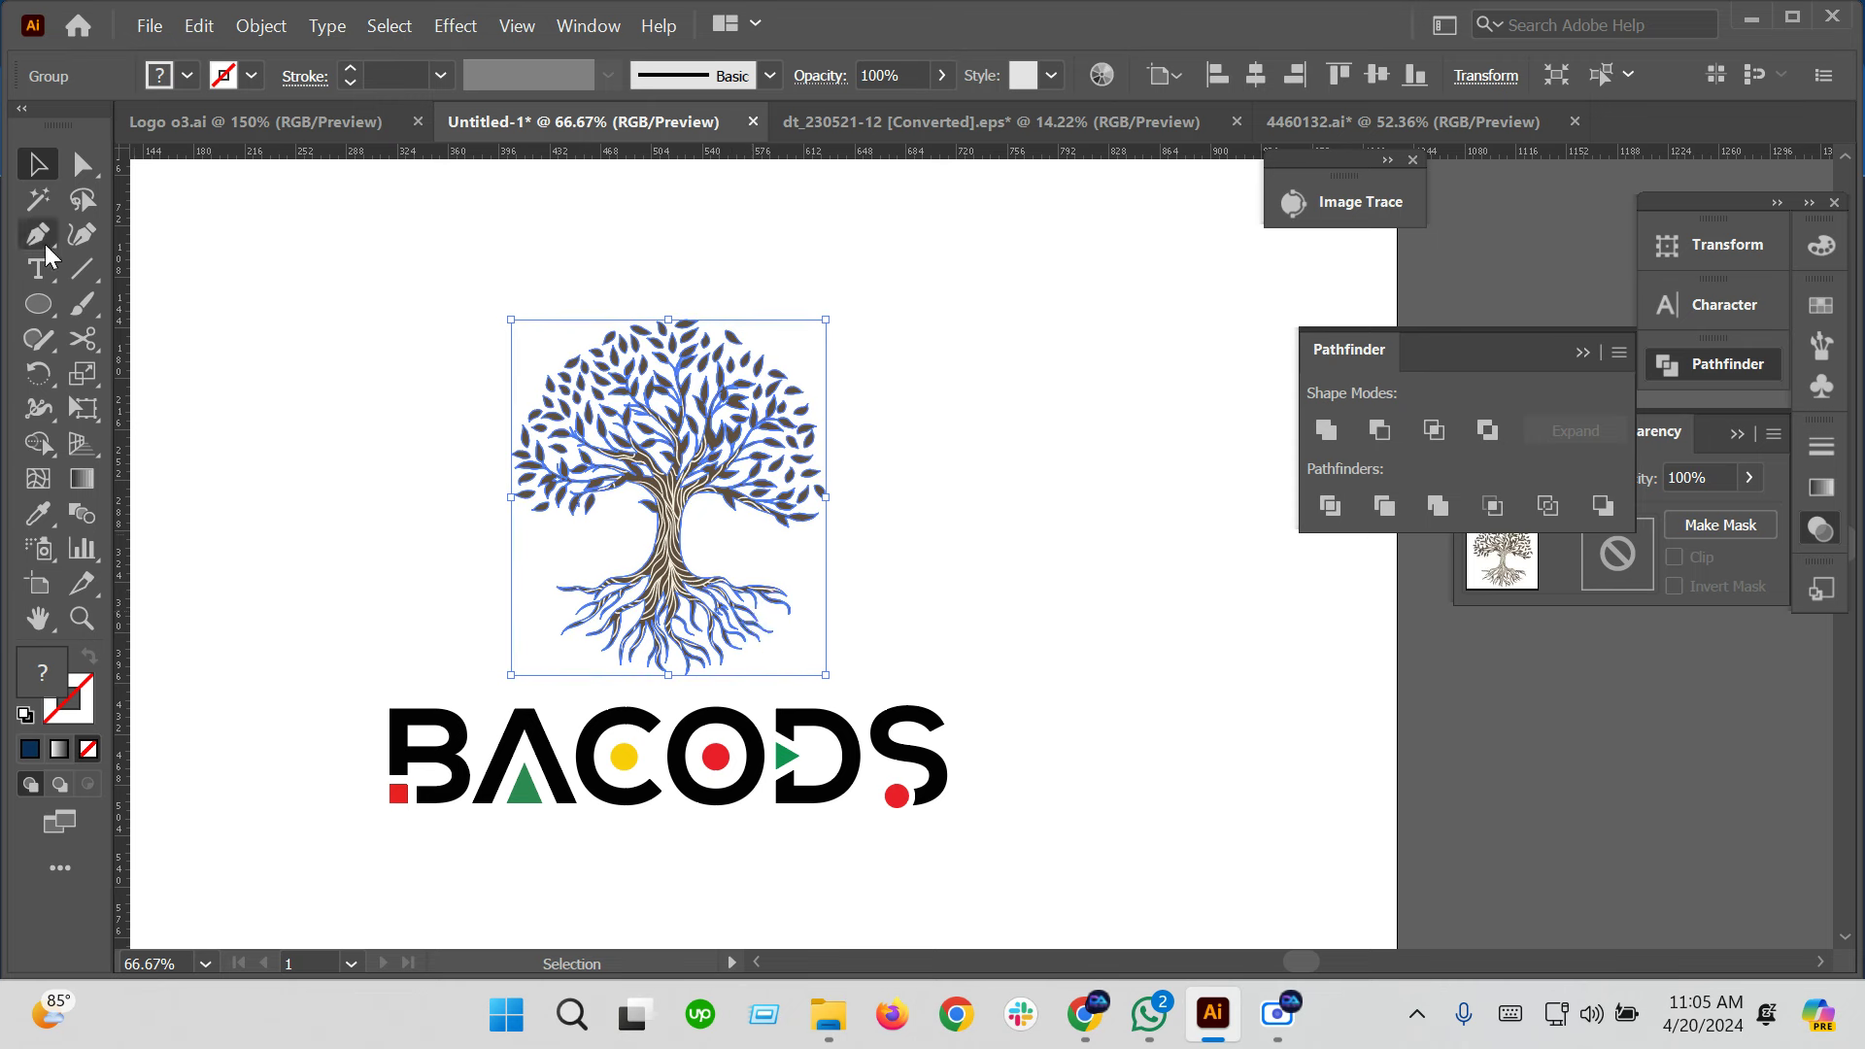
click(38, 200)
Magic Wand-select the brown tree shapes, fill them black, and recentre the full logo
key(ctrl+equal)
key(ctrl+equal)
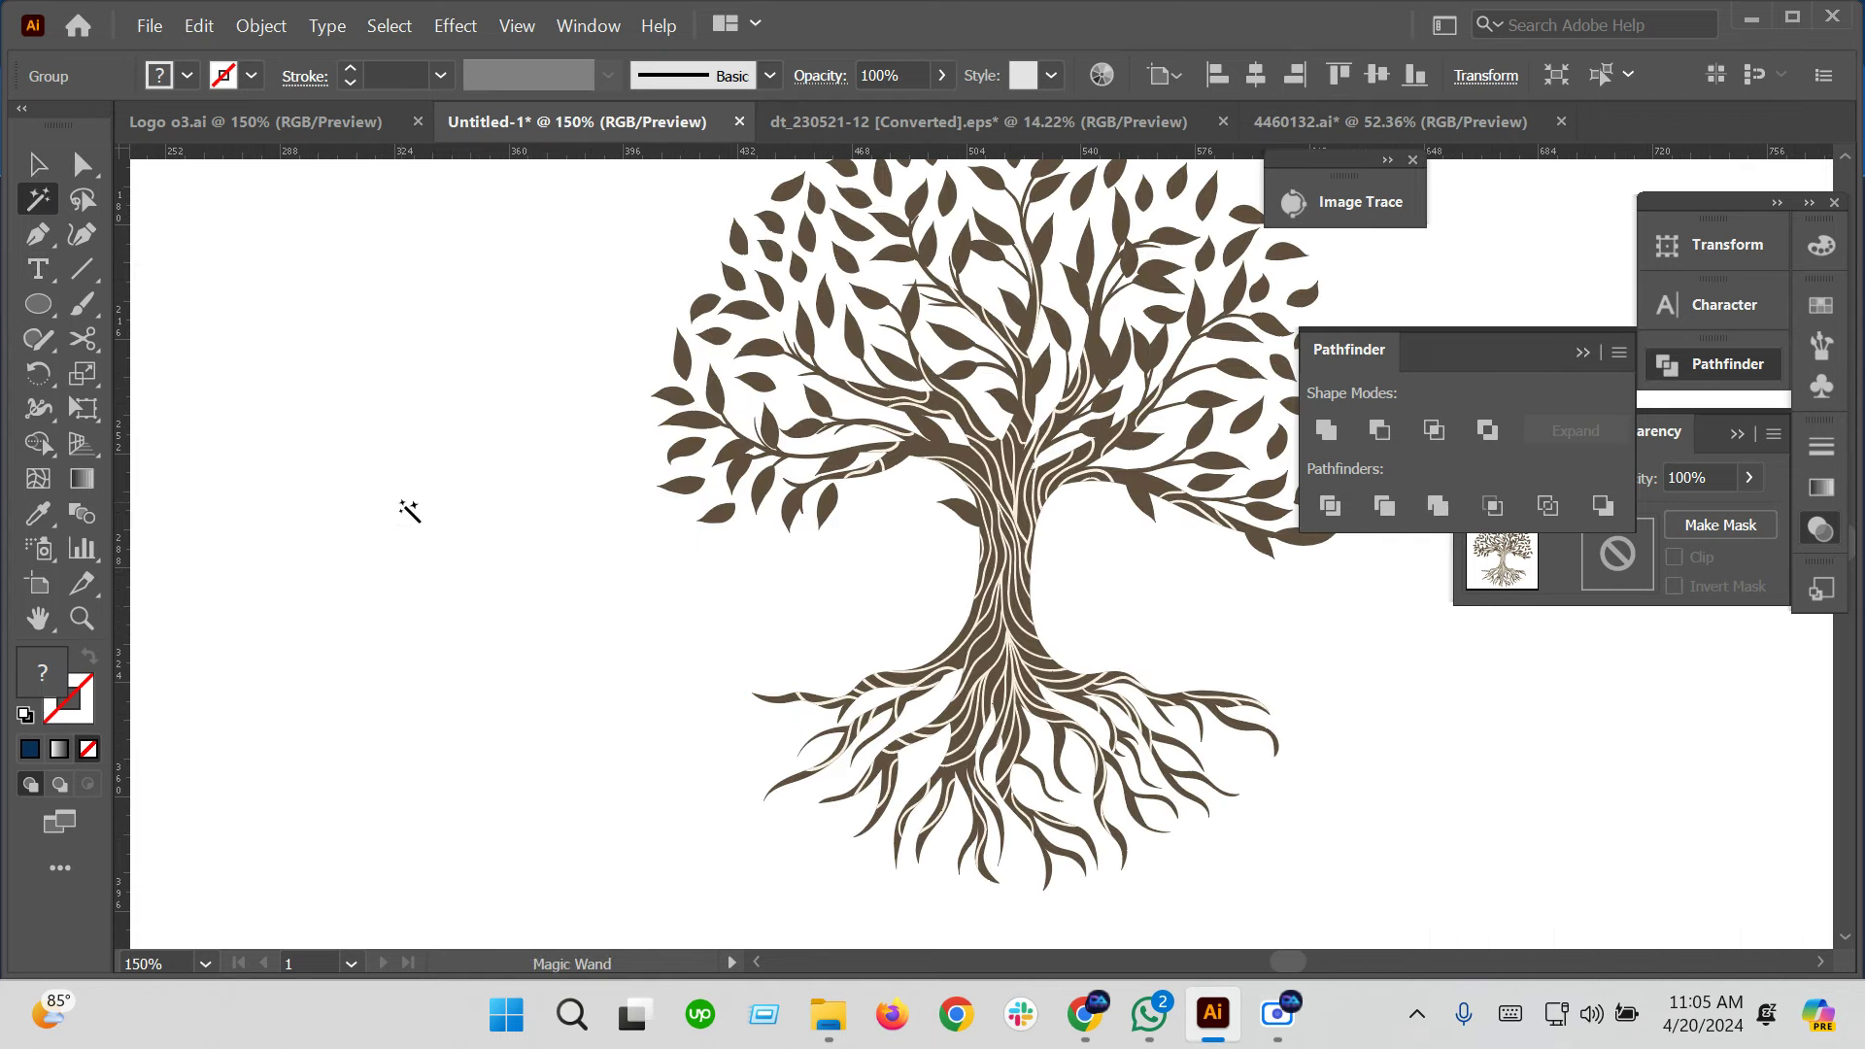
click(408, 508)
alt+scroll(863, 553, up, 5)
click(759, 437)
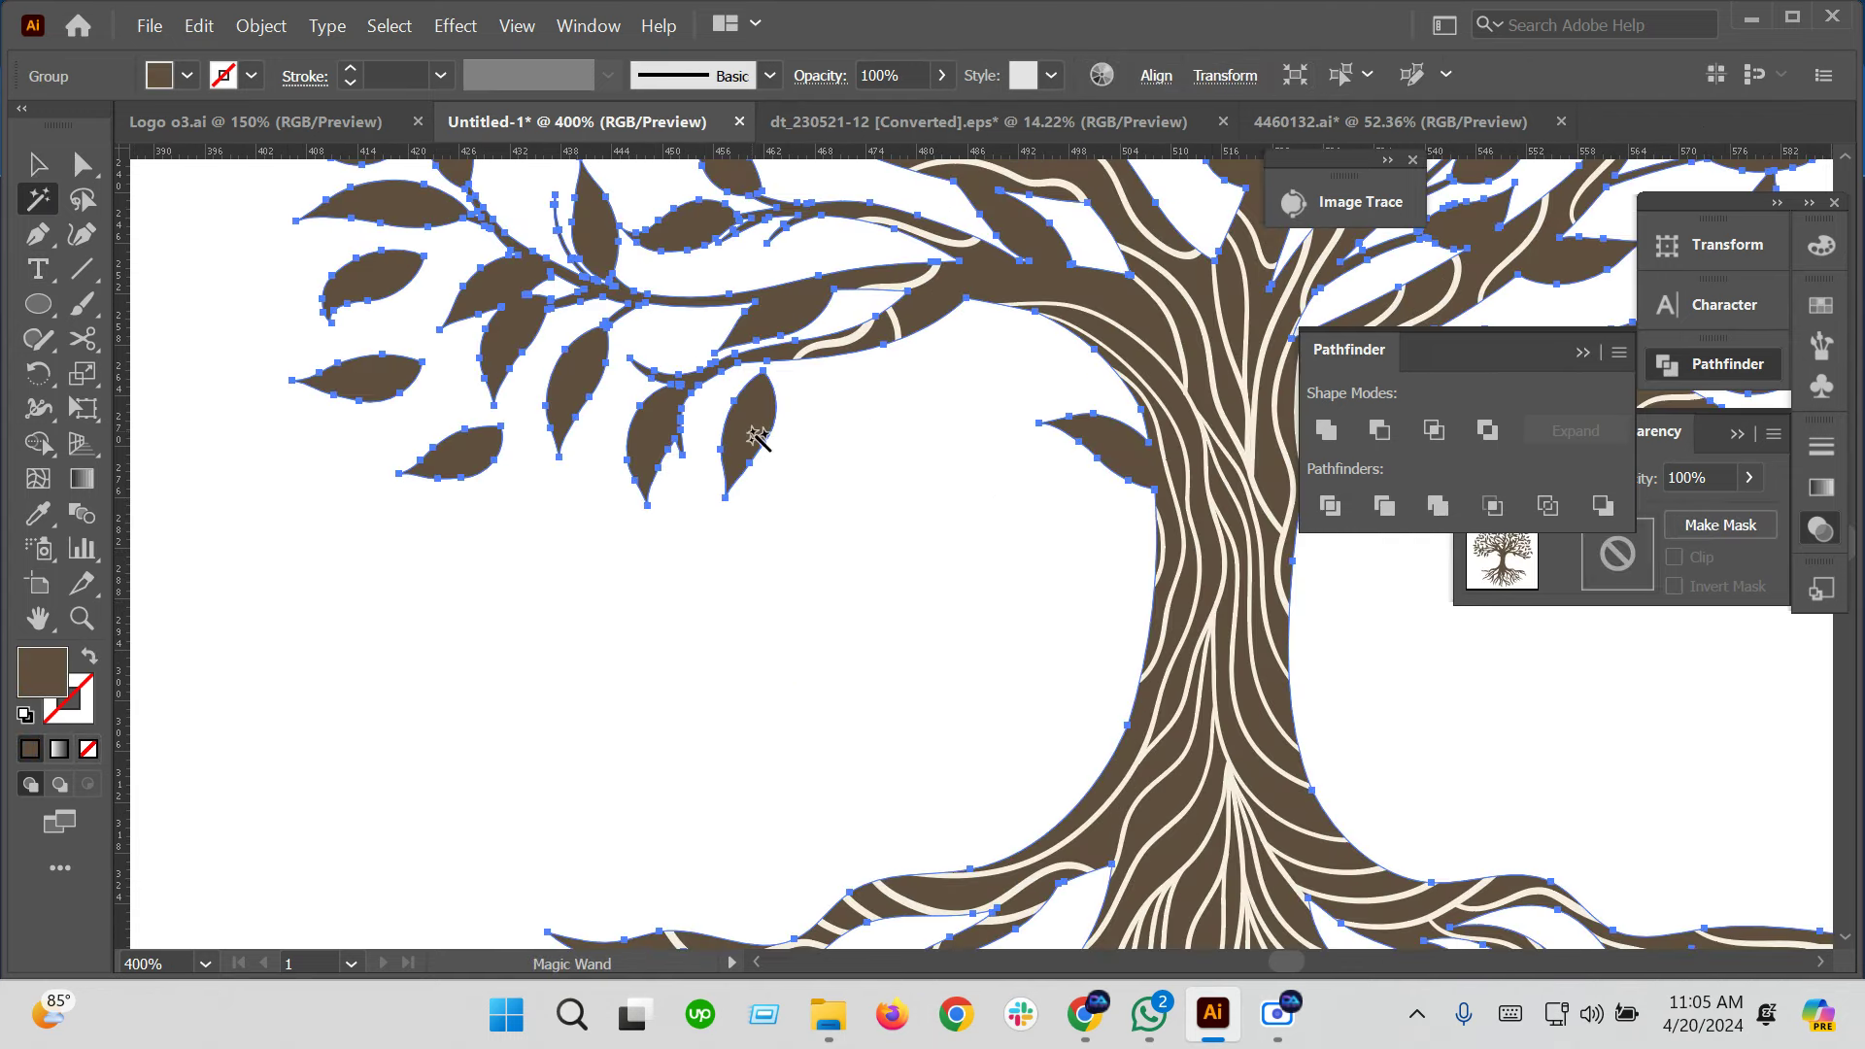
key(v)
click(186, 75)
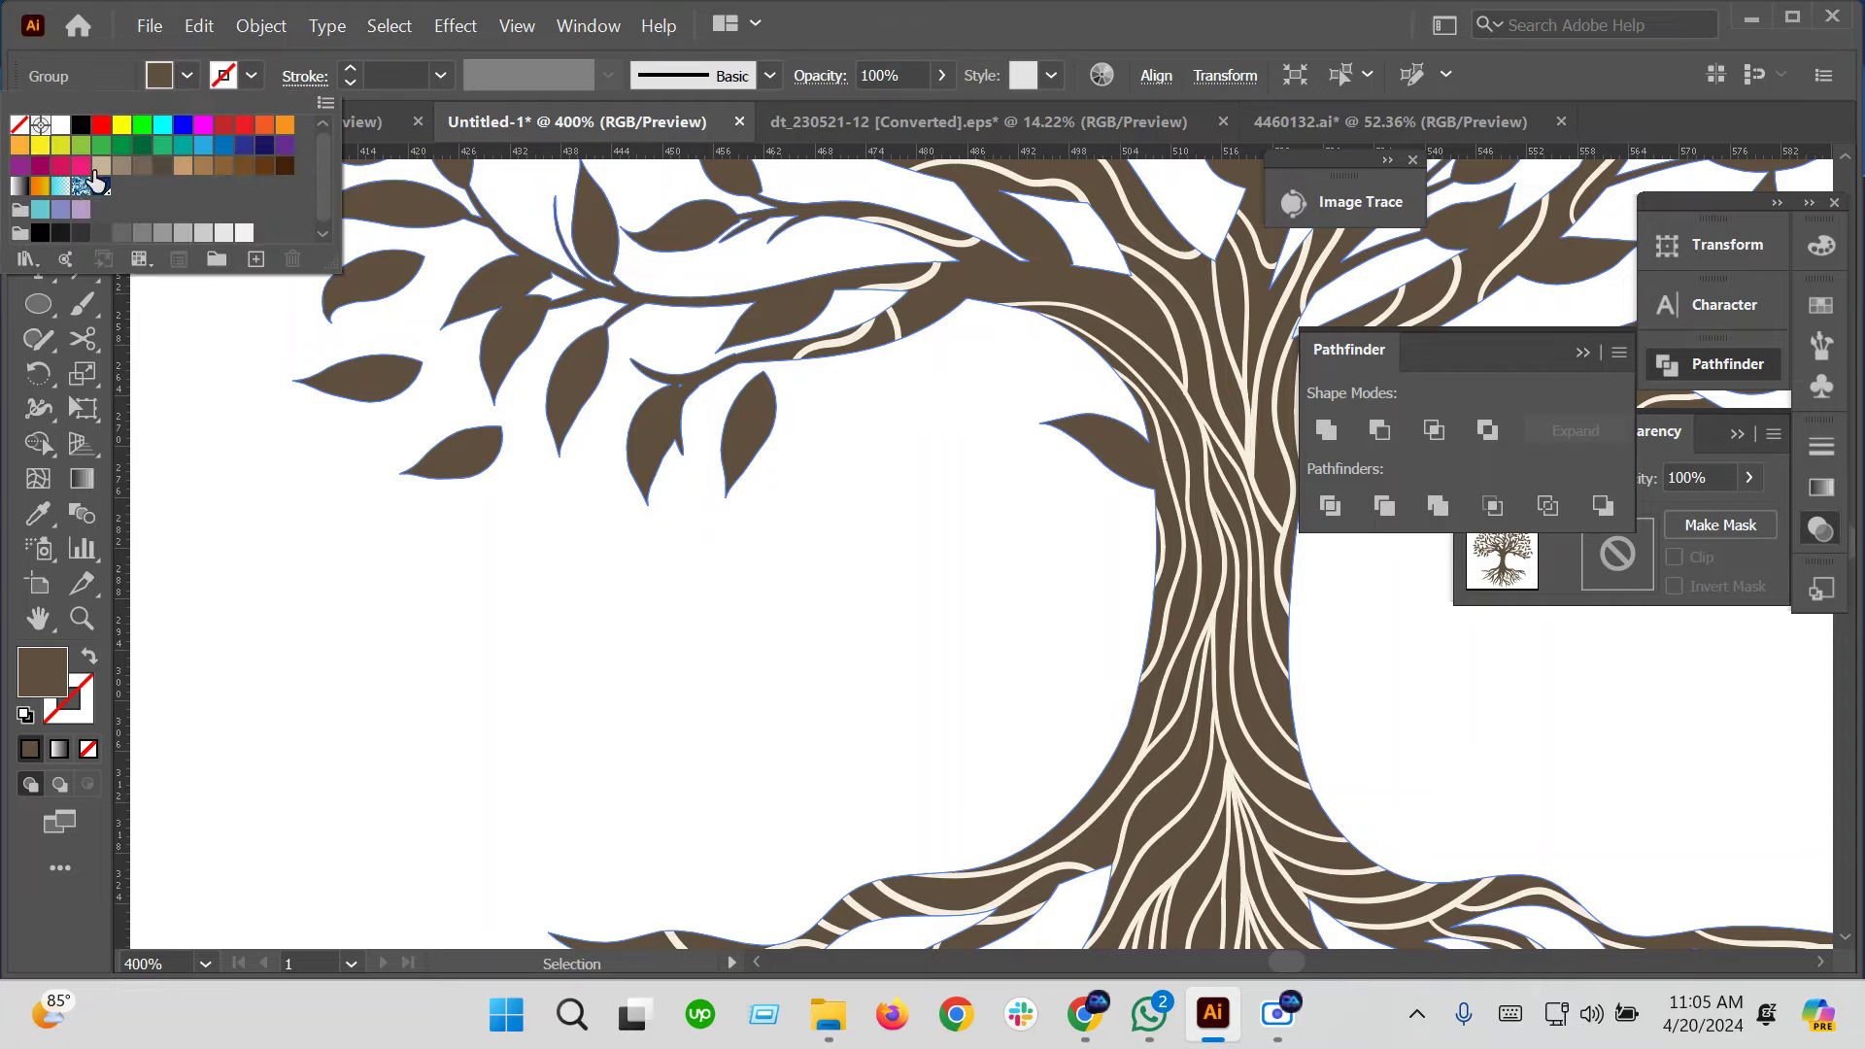
click(80, 232)
click(408, 499)
key(y)
scroll(680, 651, down, 5)
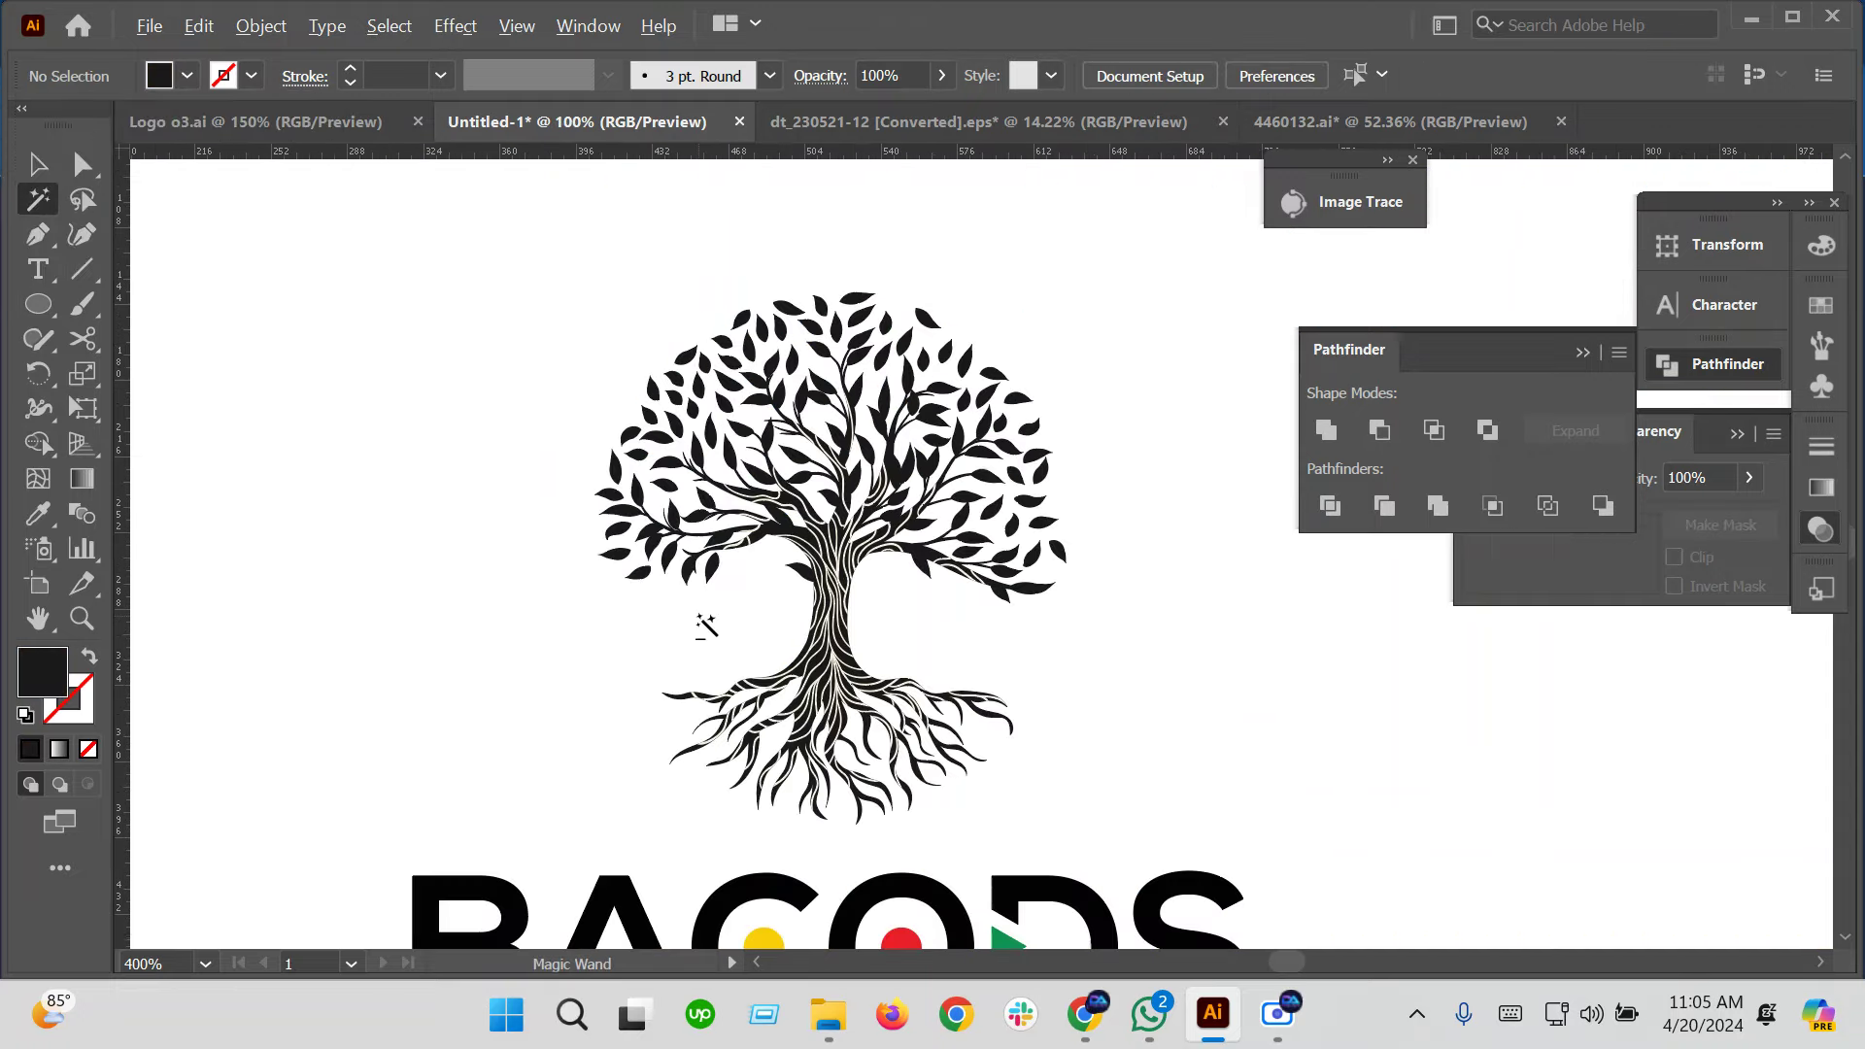
key(v)
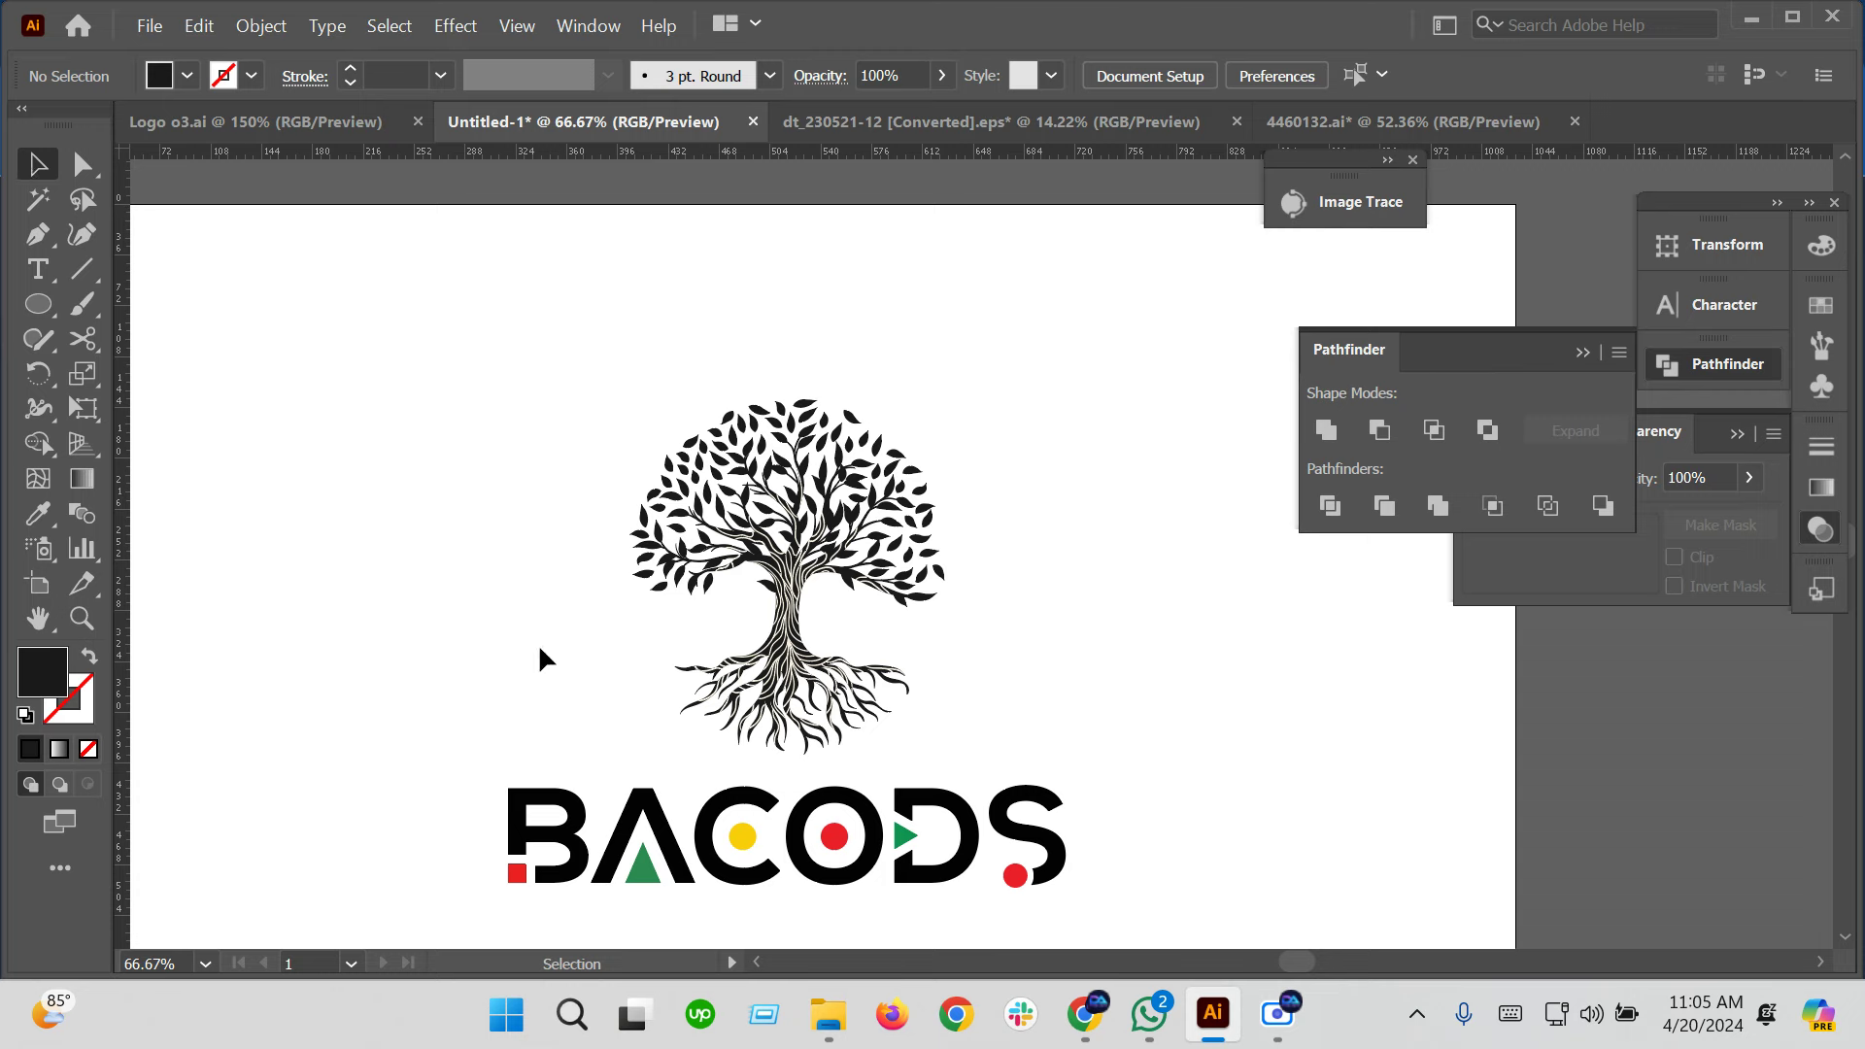
drag(539, 655, 541, 547)
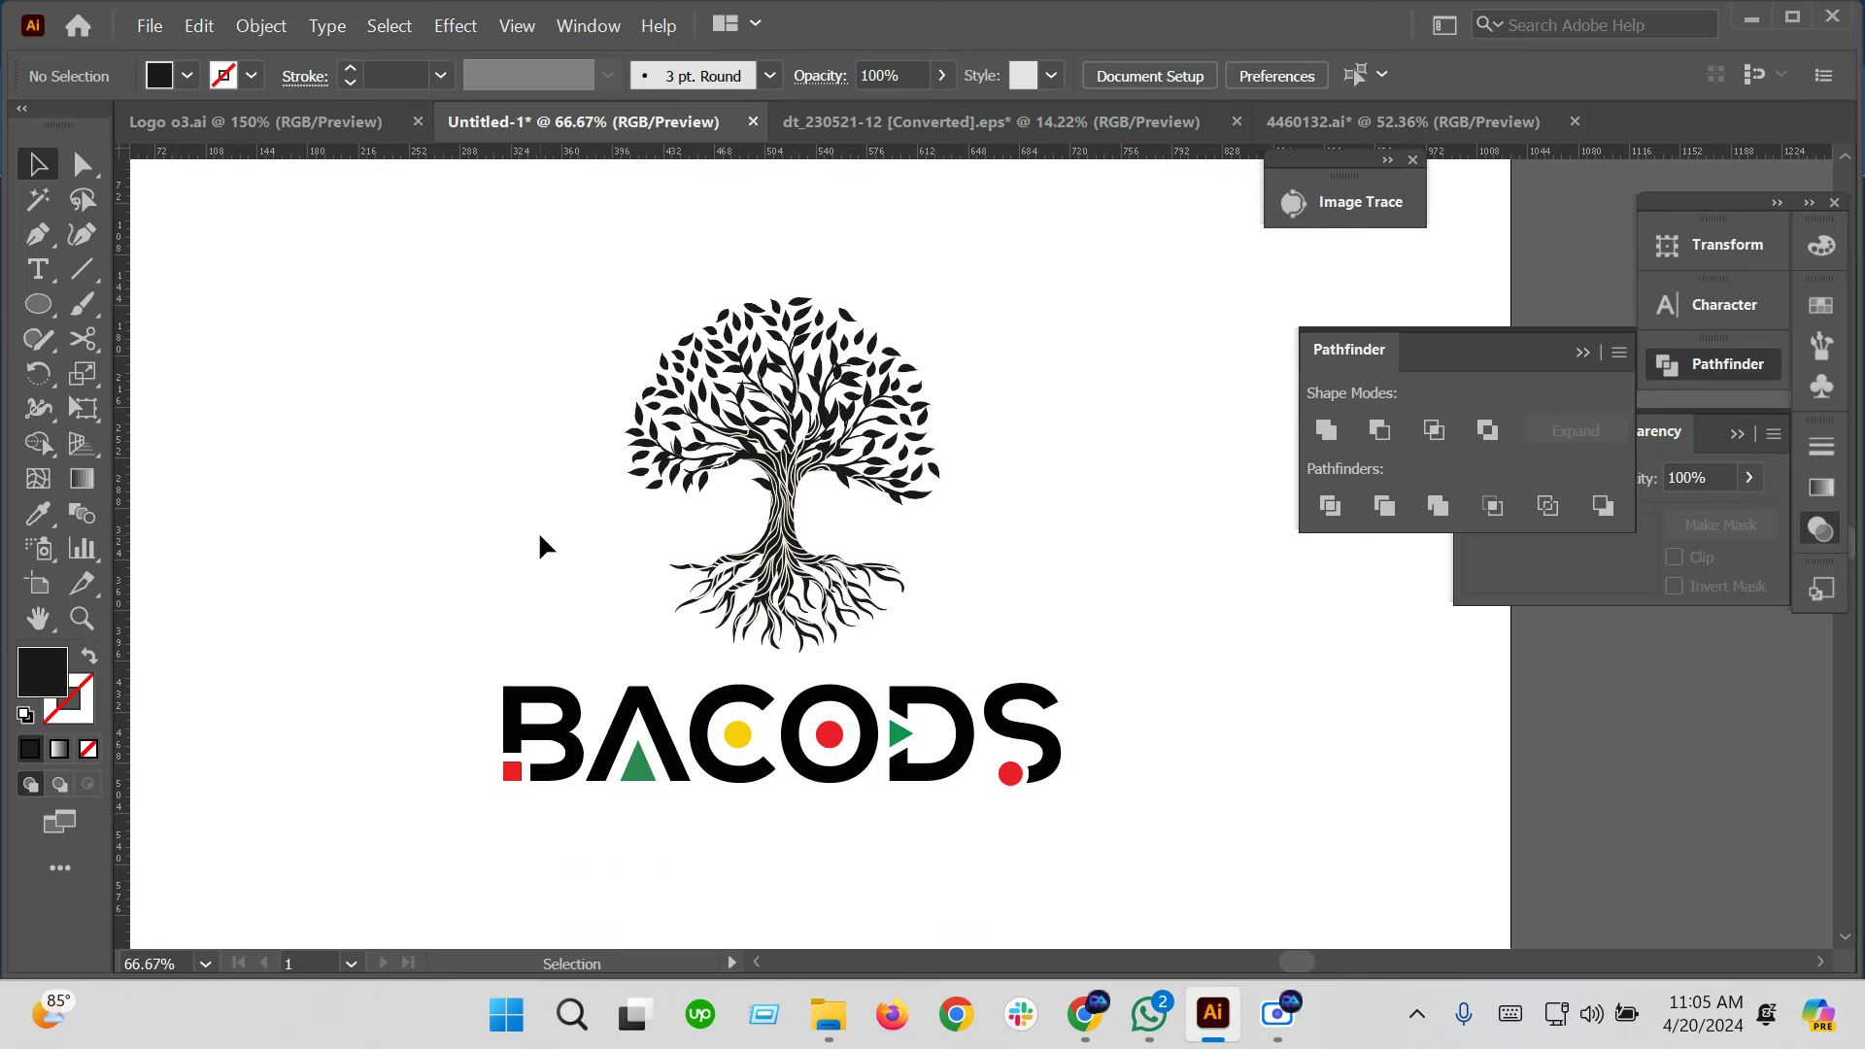
mouse_move(1084, 1012)
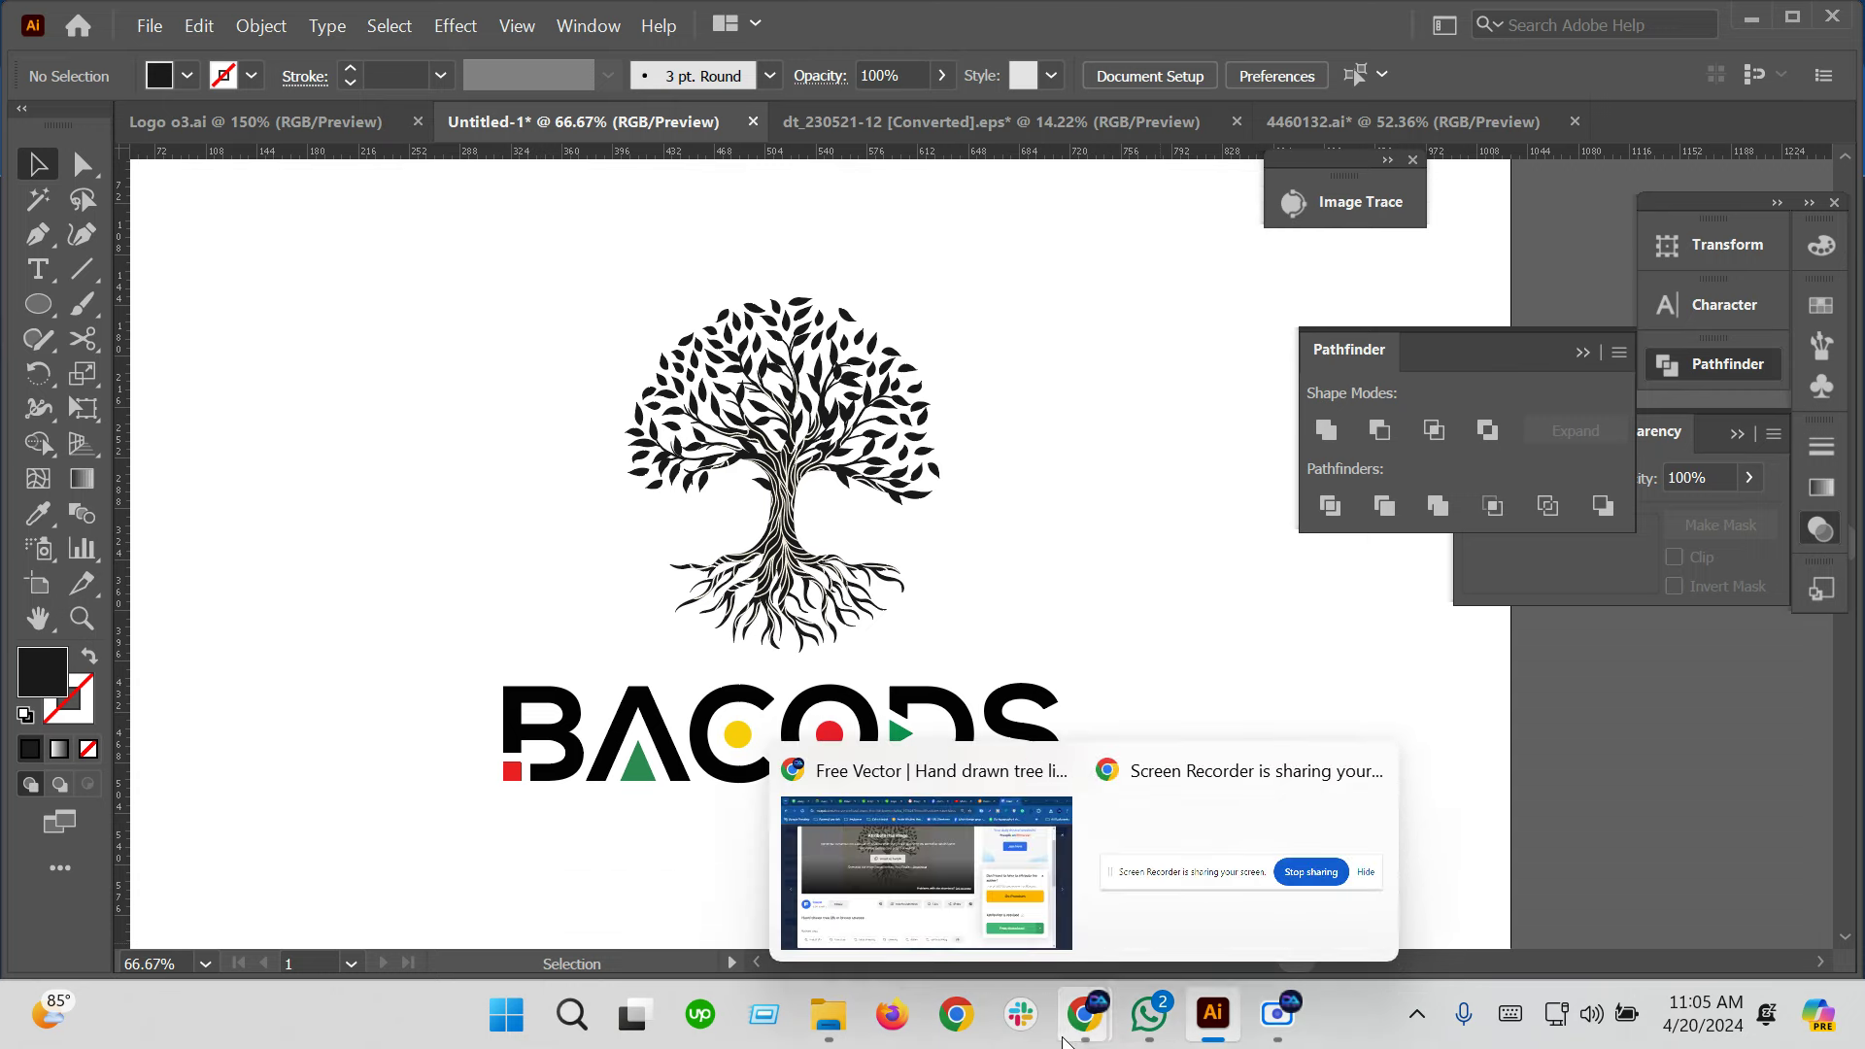
Search Google for 'school logo 99designs' in a fresh Chrome tab
click(923, 898)
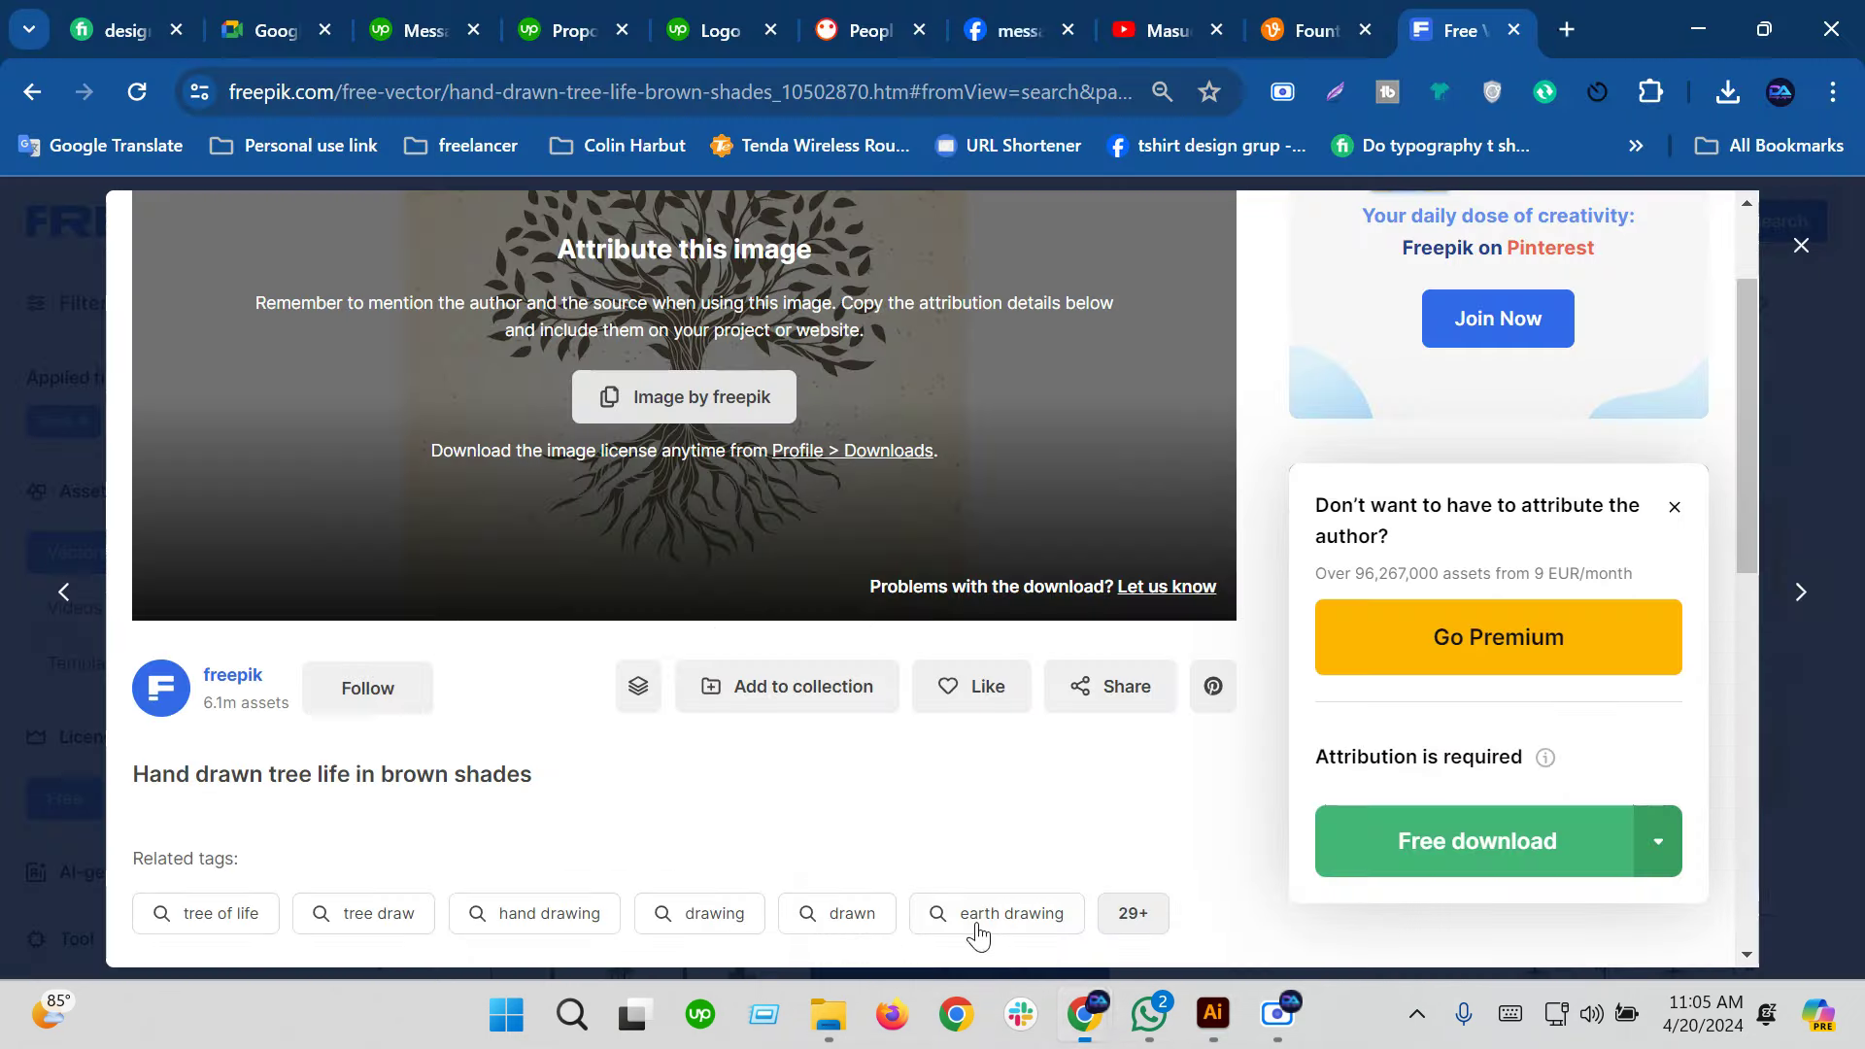
click(1566, 30)
mouse_move(668, 702)
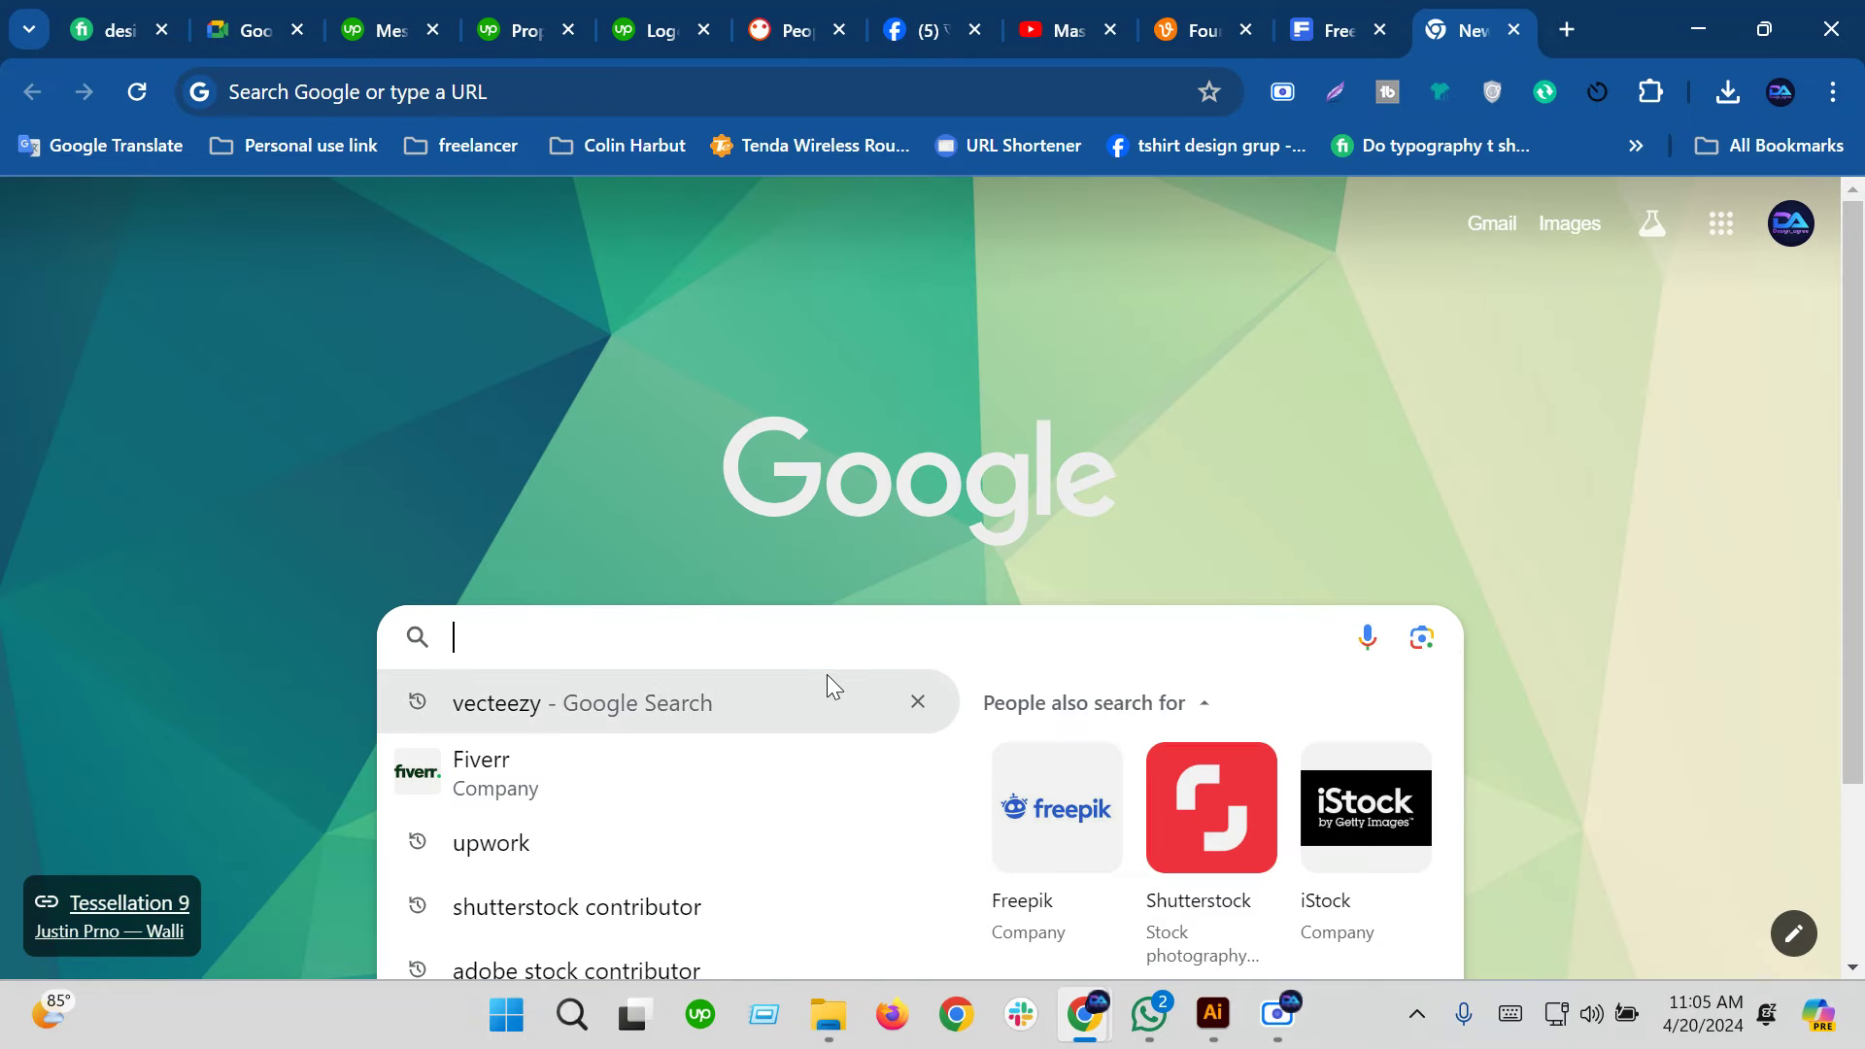
text(sc)
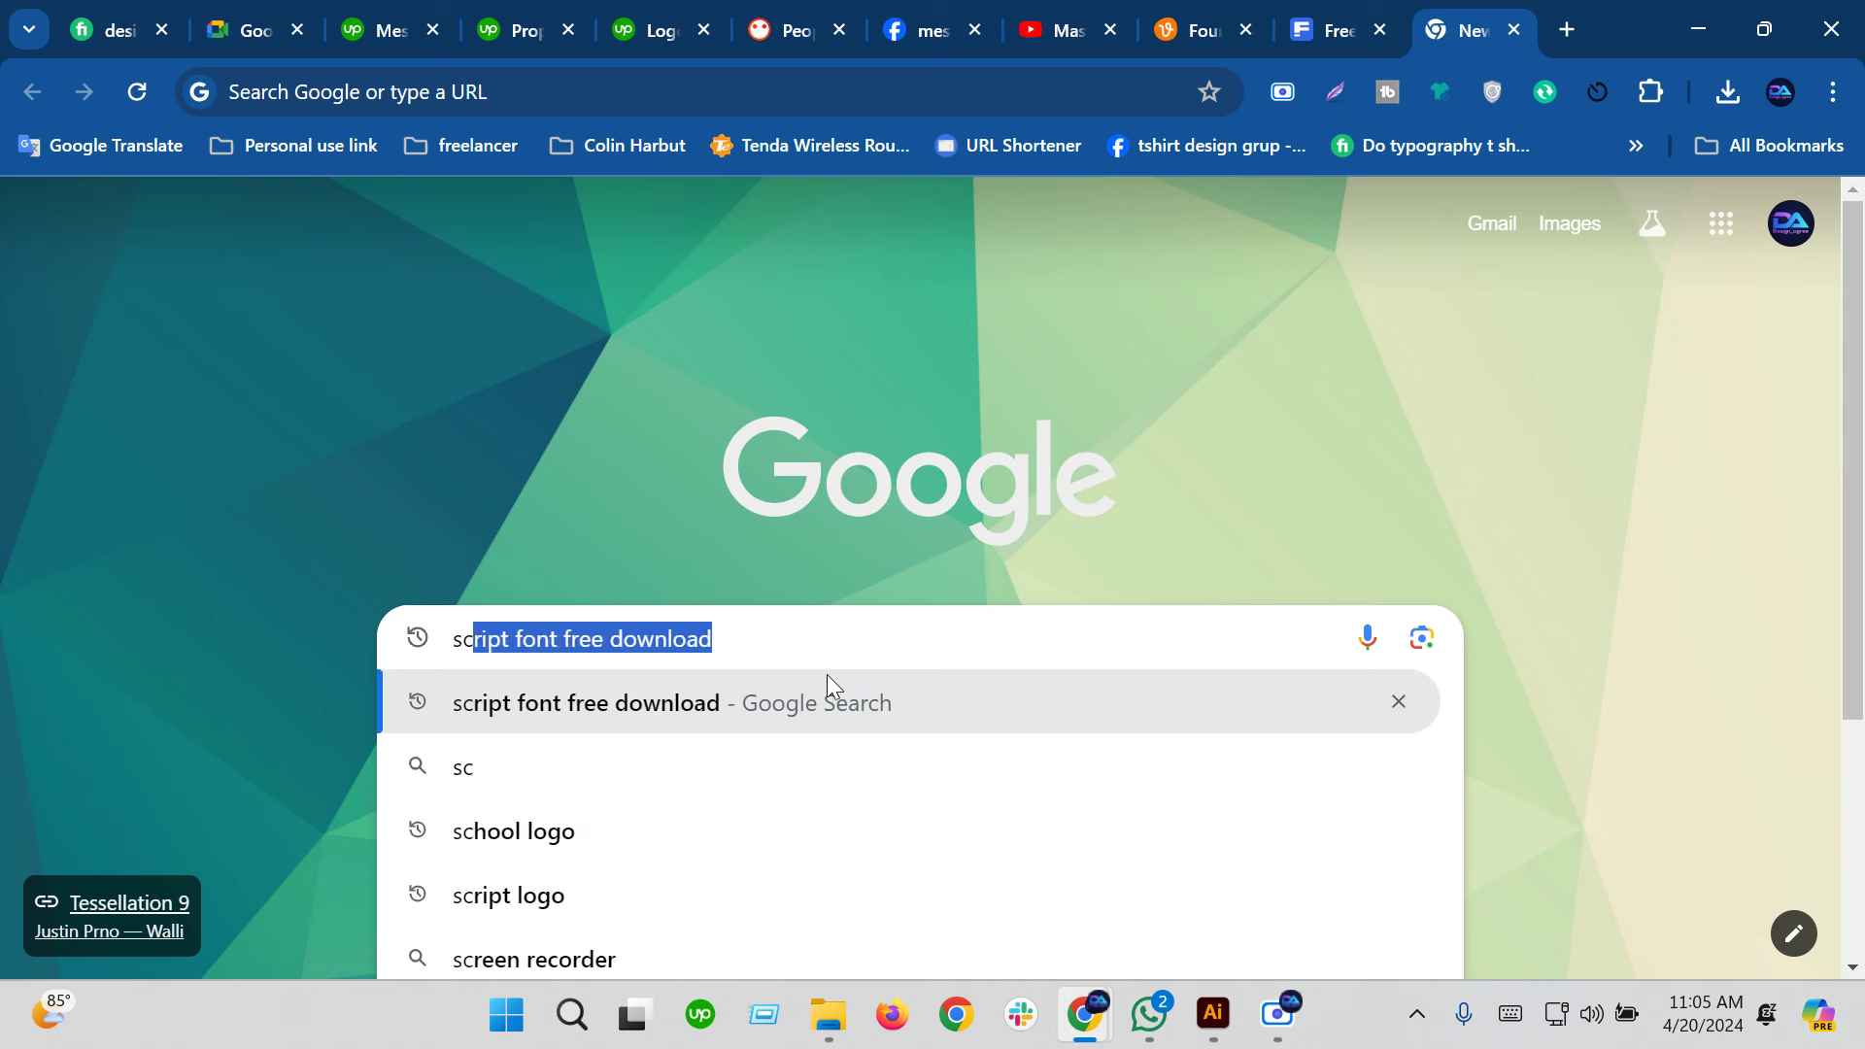
text(hool log)
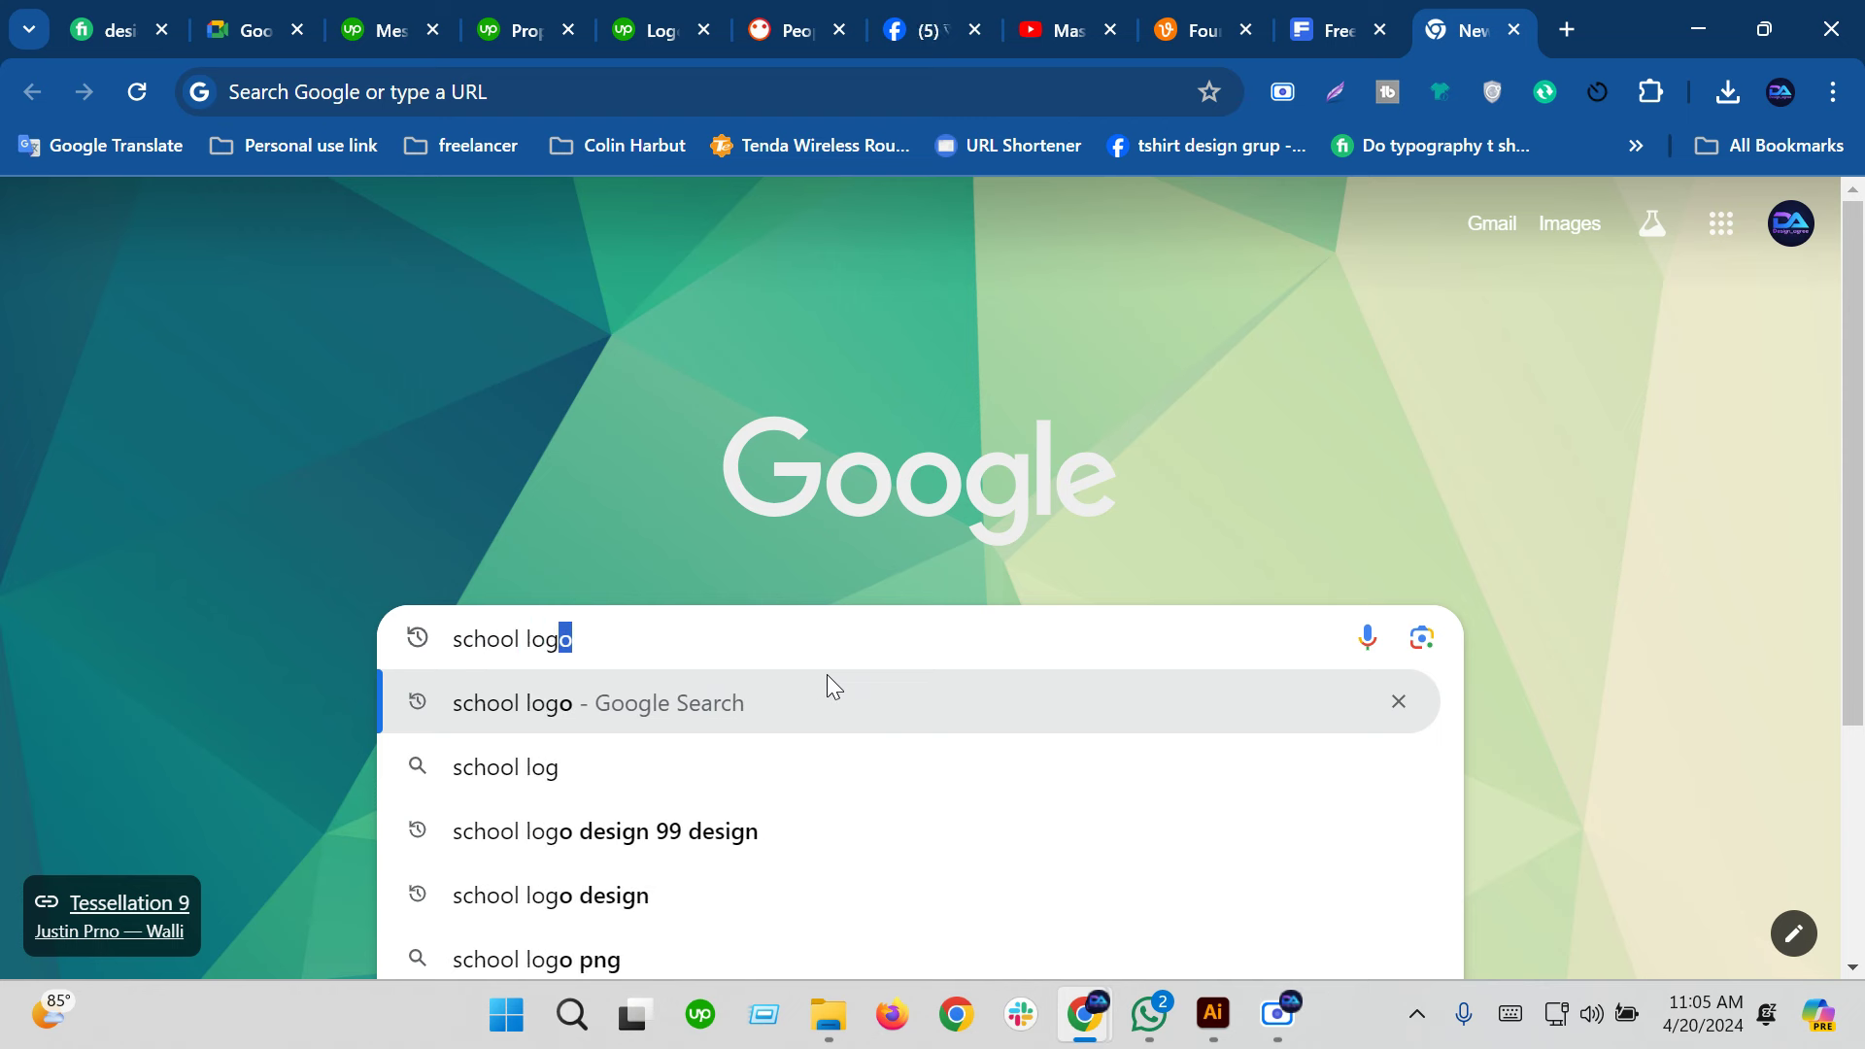
text(o )
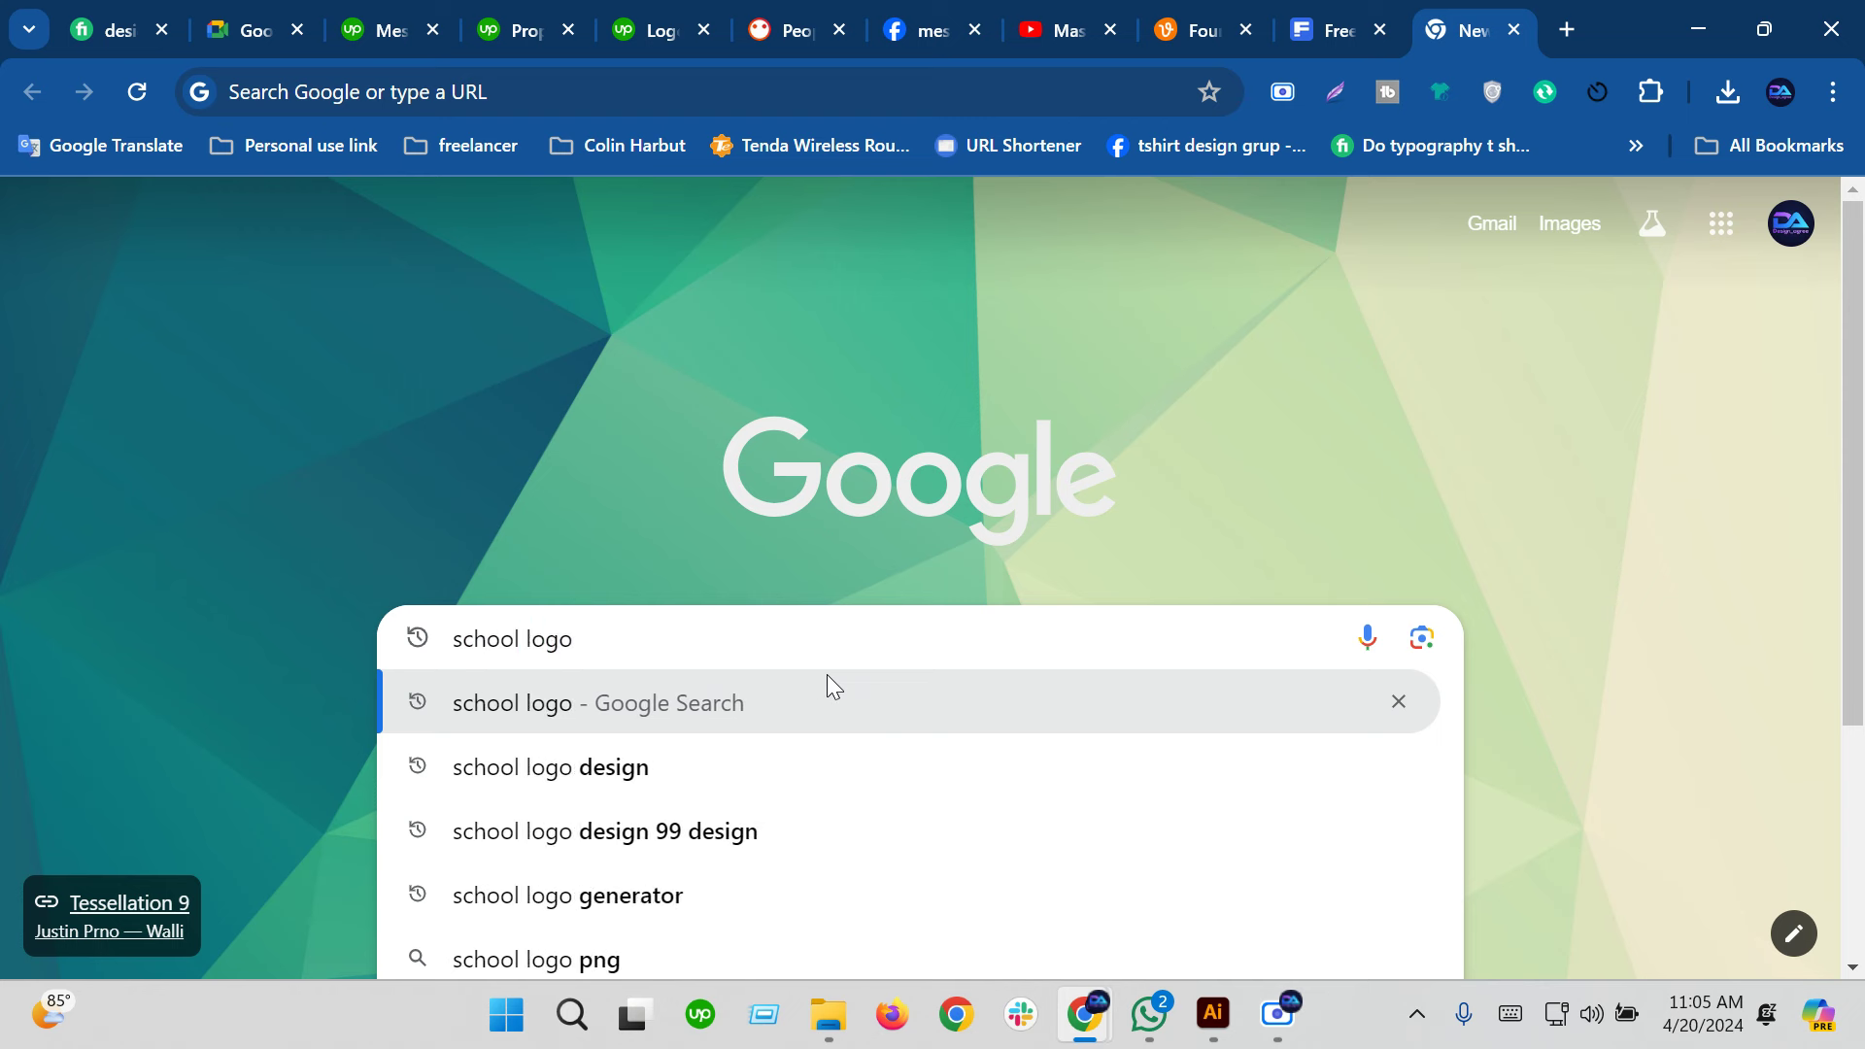
text(99)
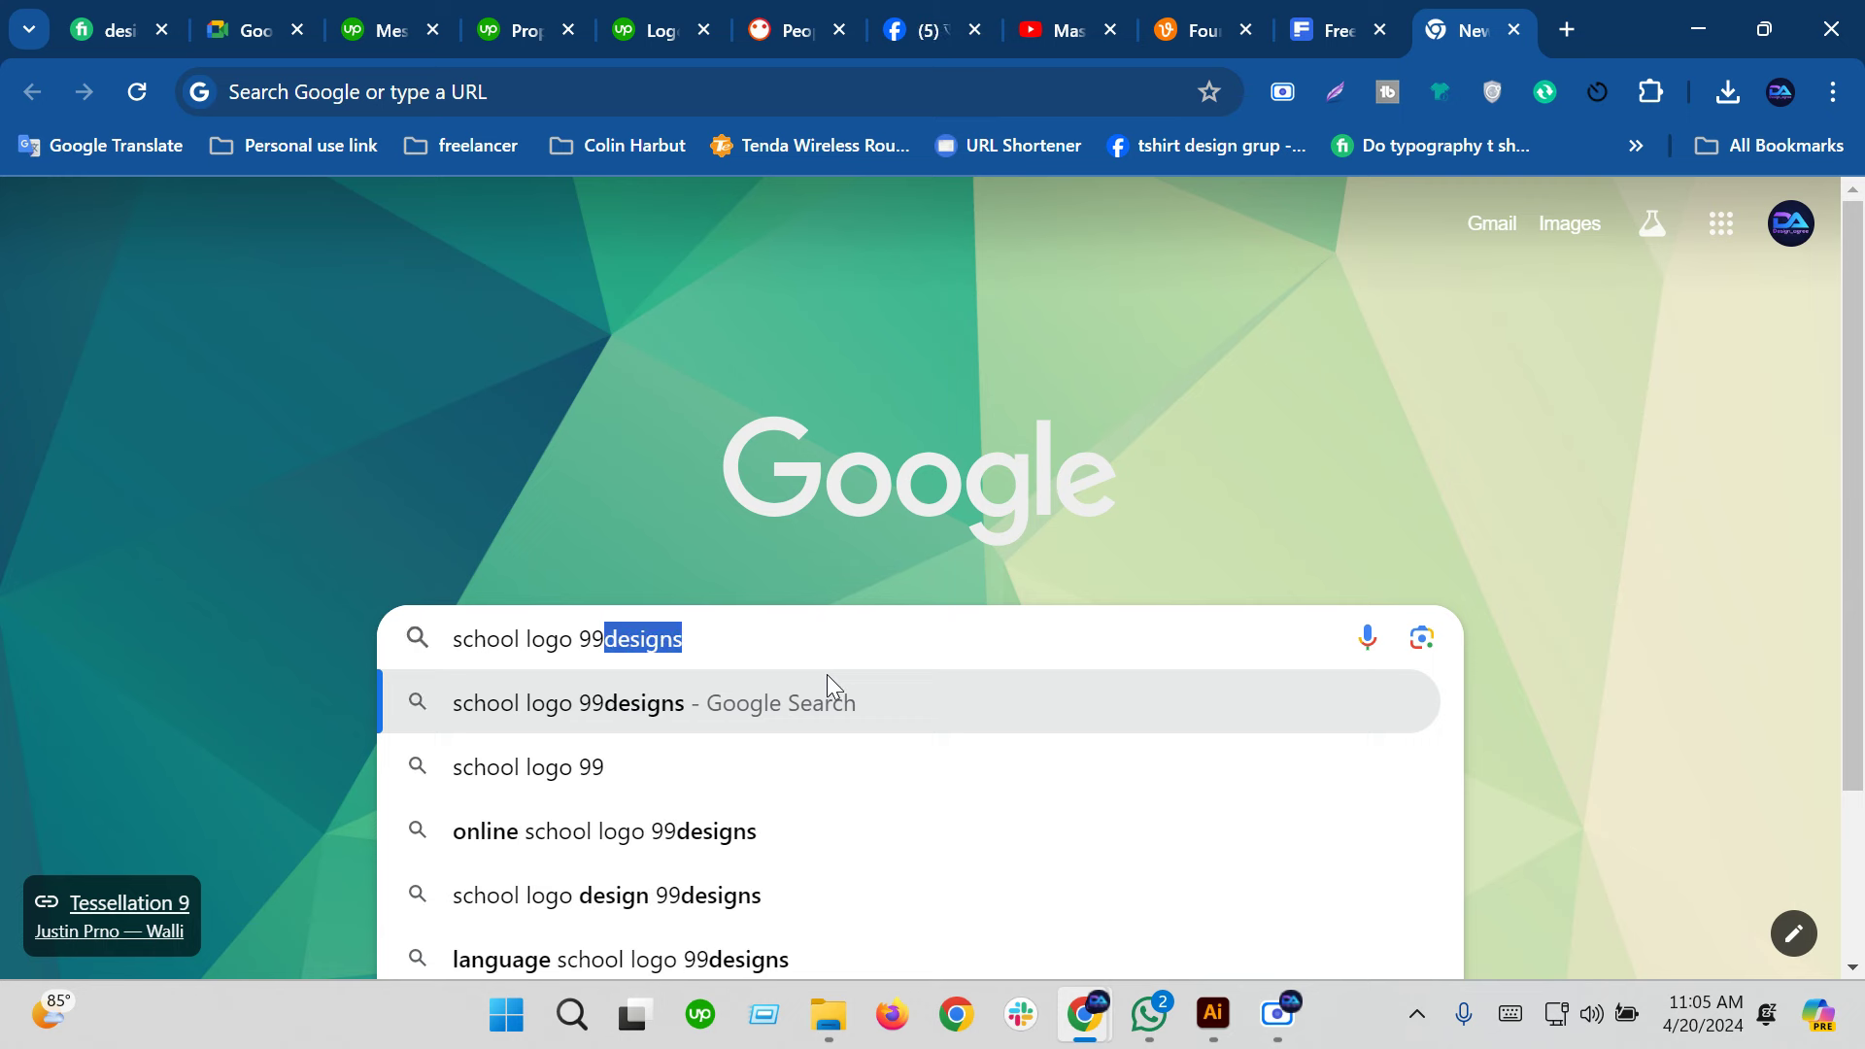
key(Right)
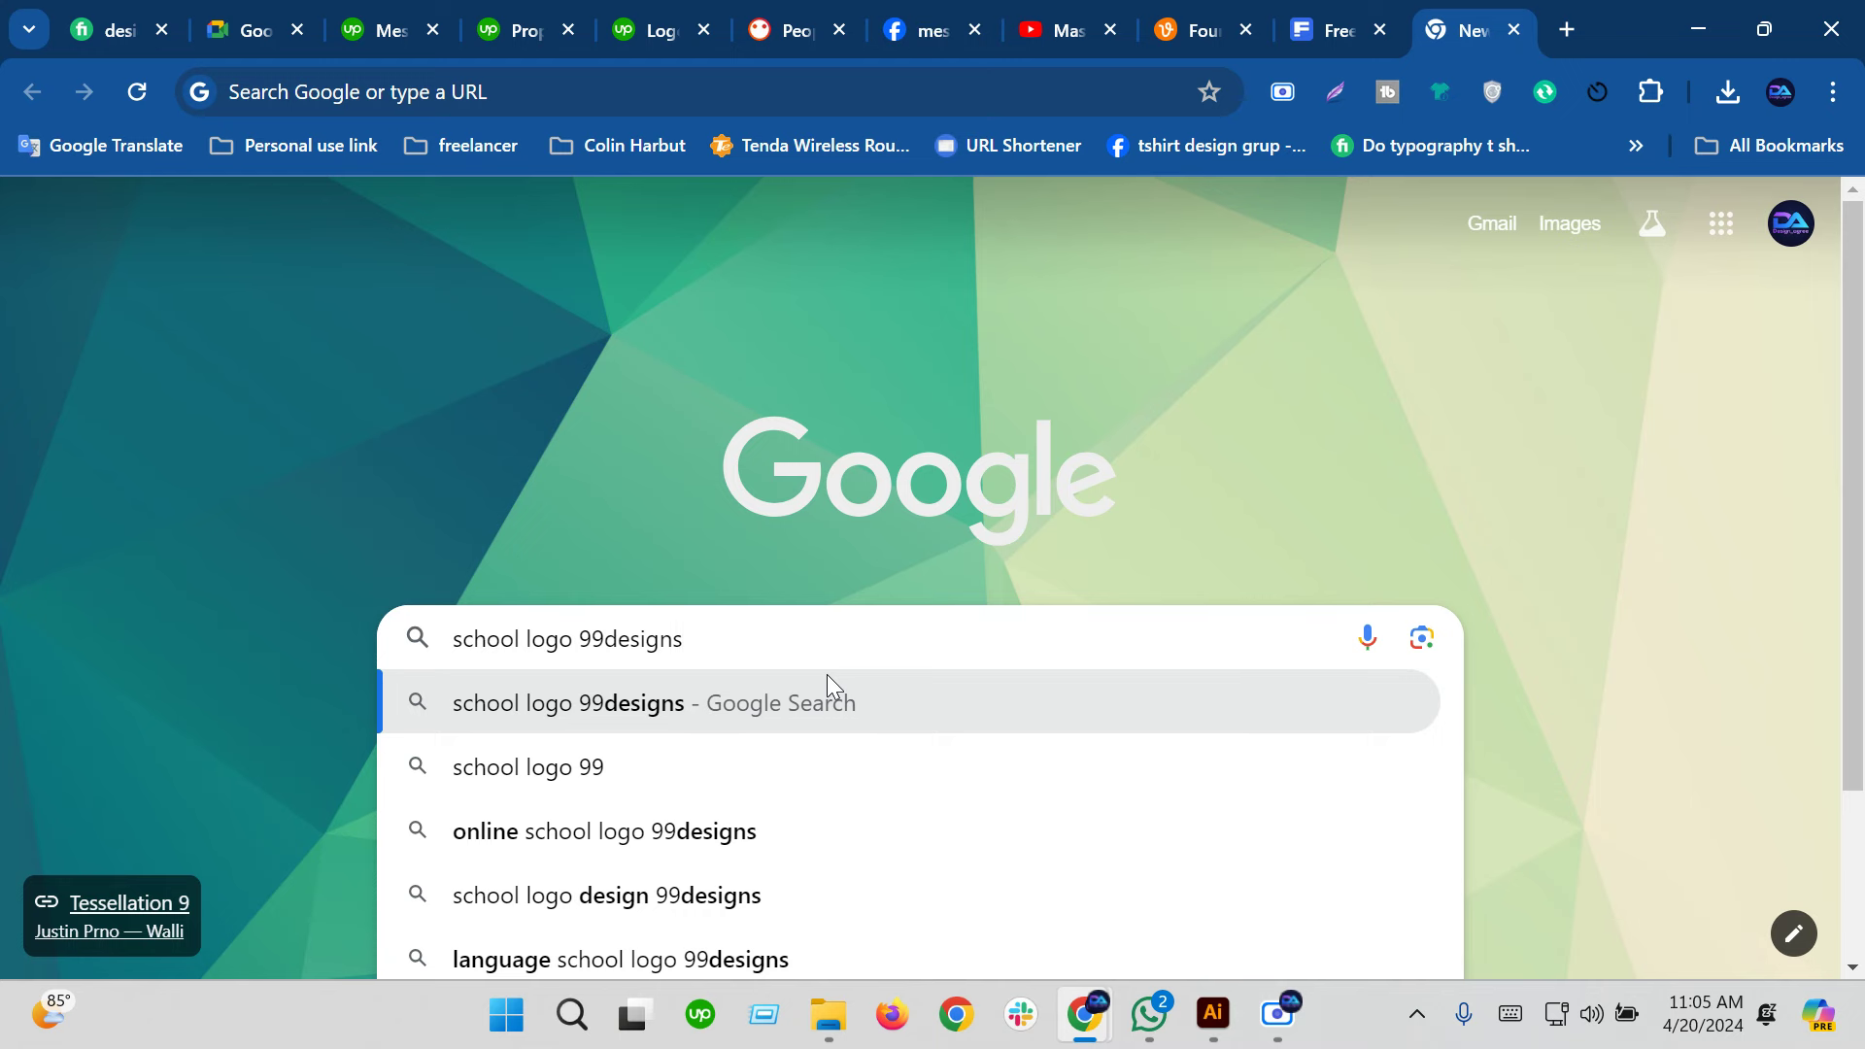
key(Return)
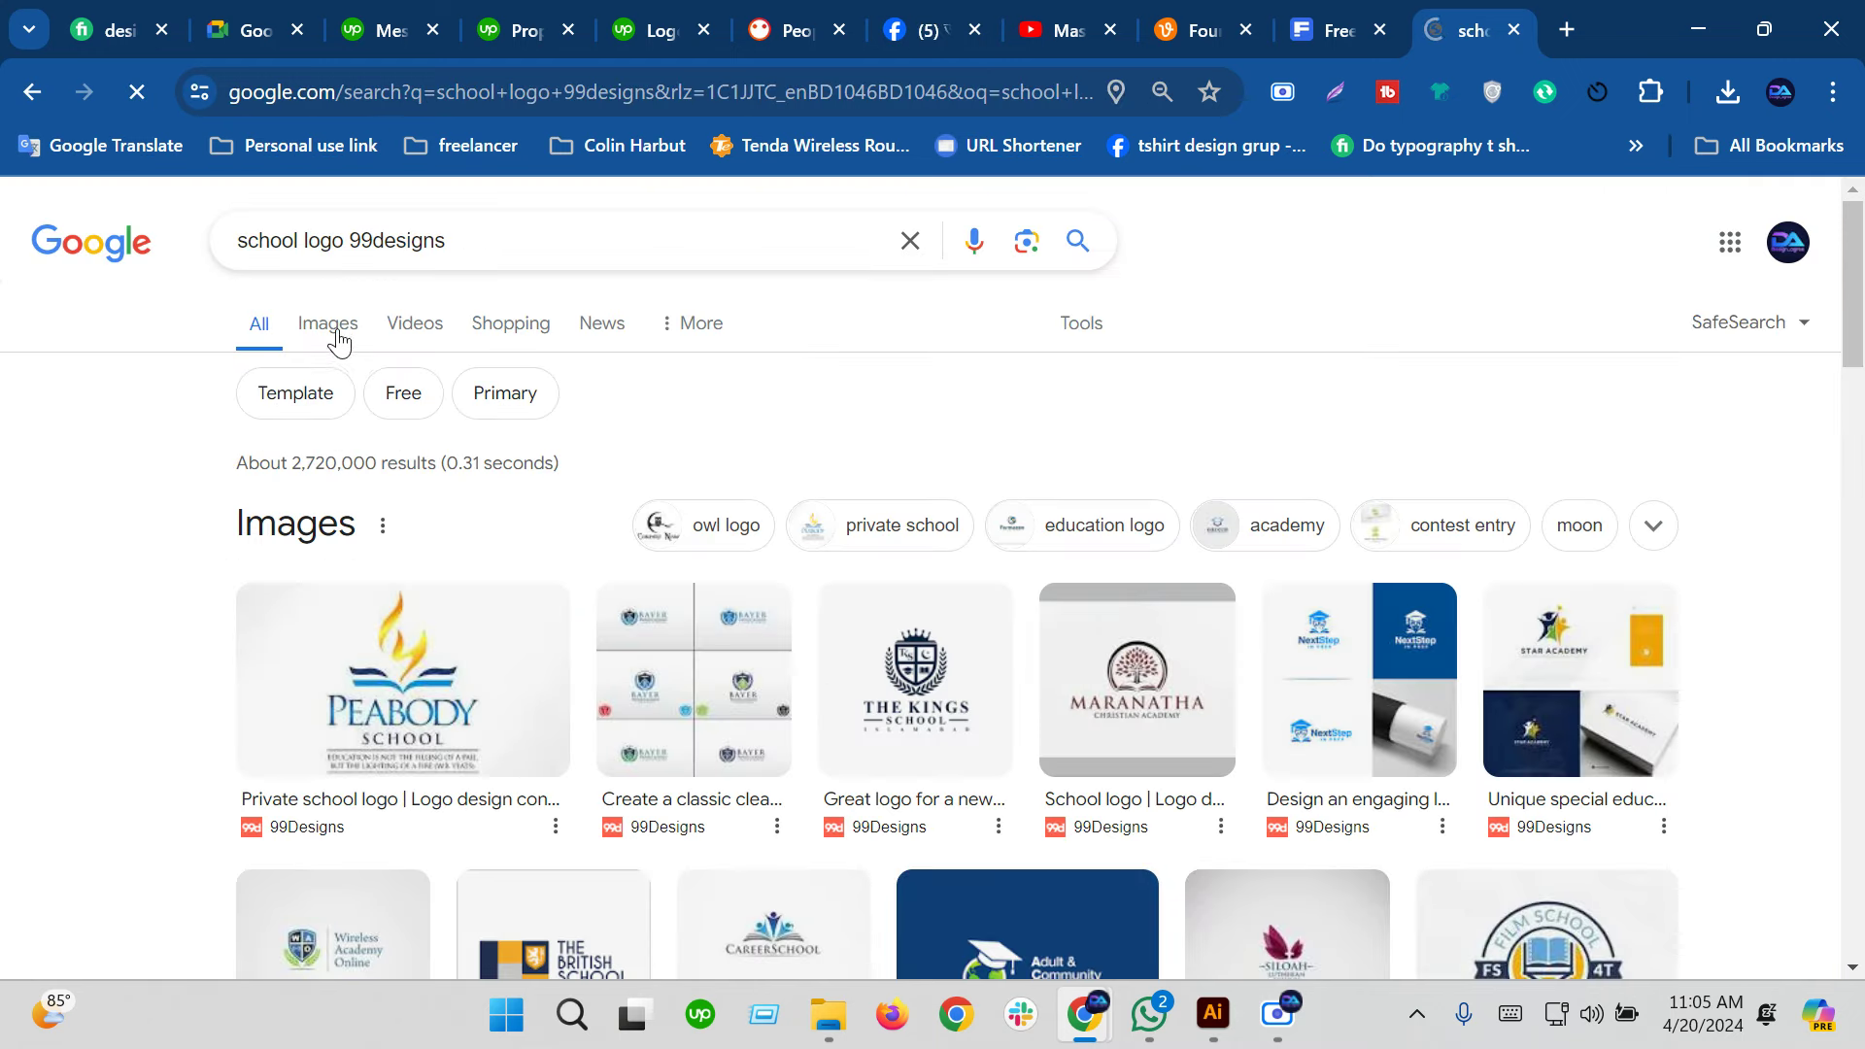
Switch to image results and change the query to 'resturent logo 99designs'
click(330, 326)
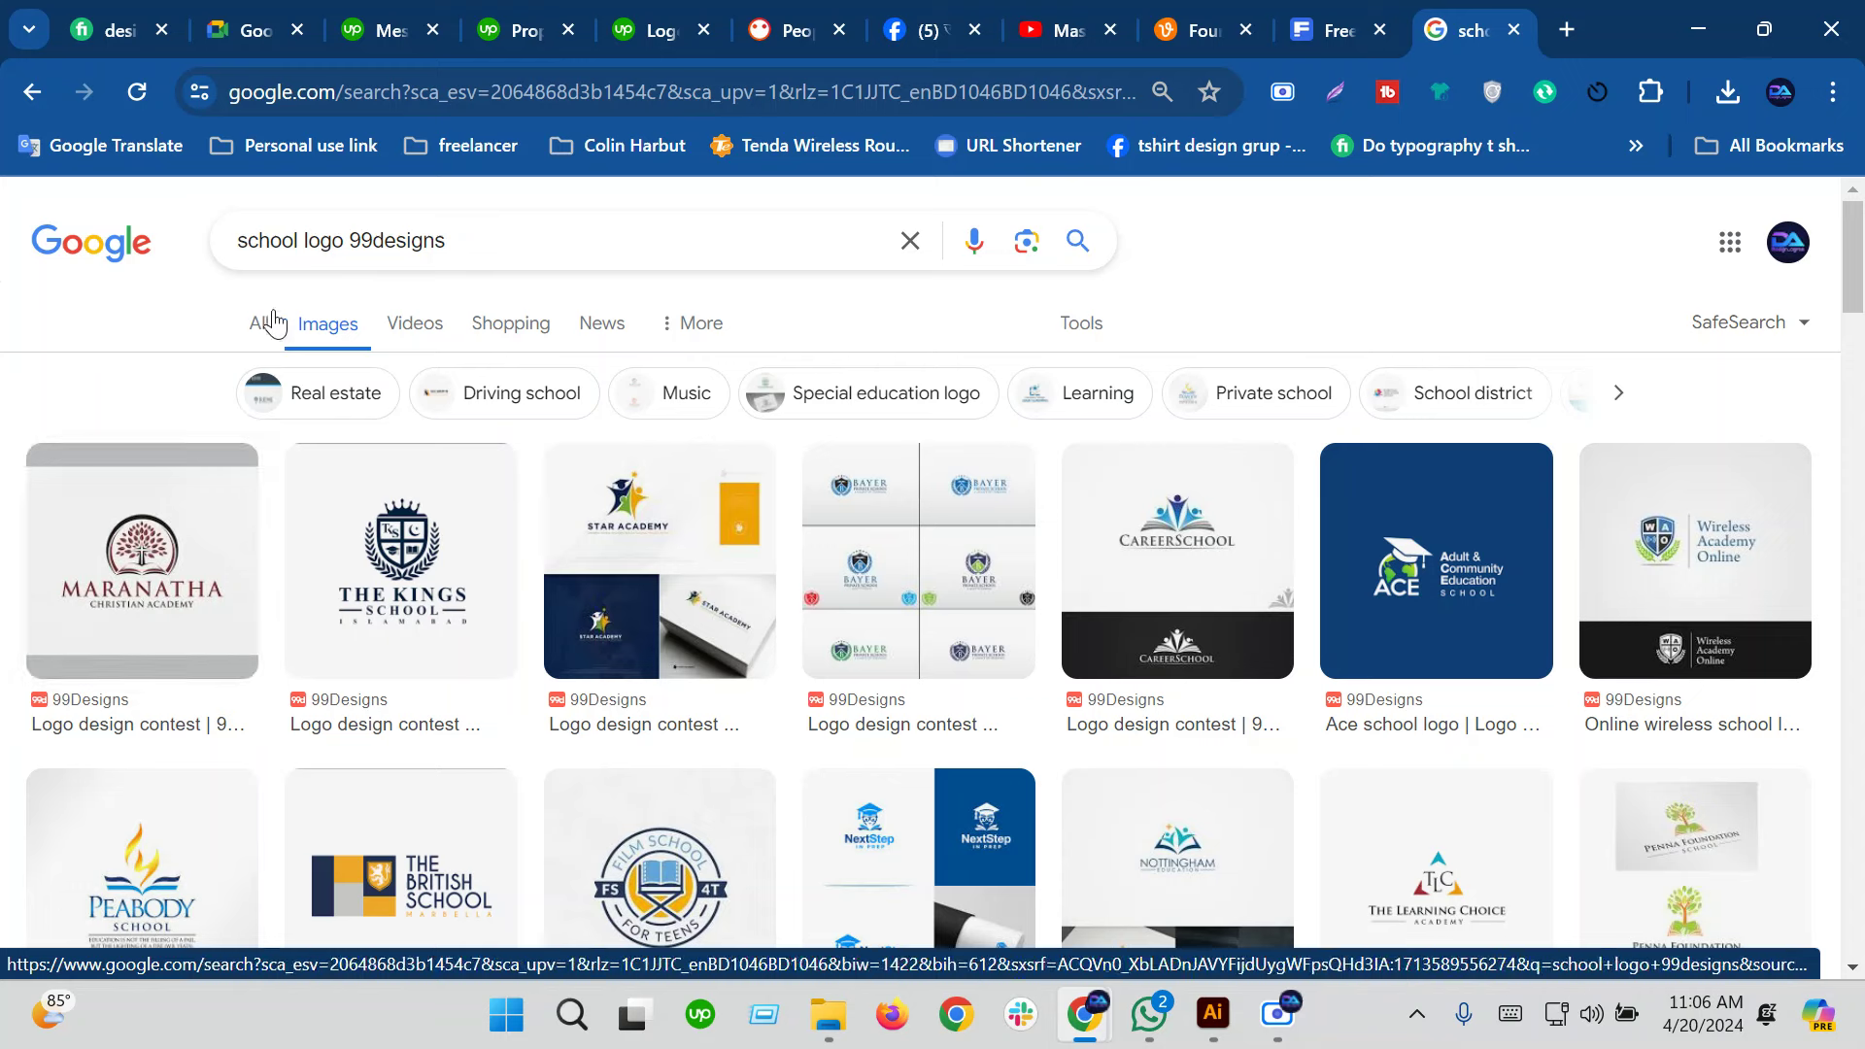
drag(303, 241, 187, 266)
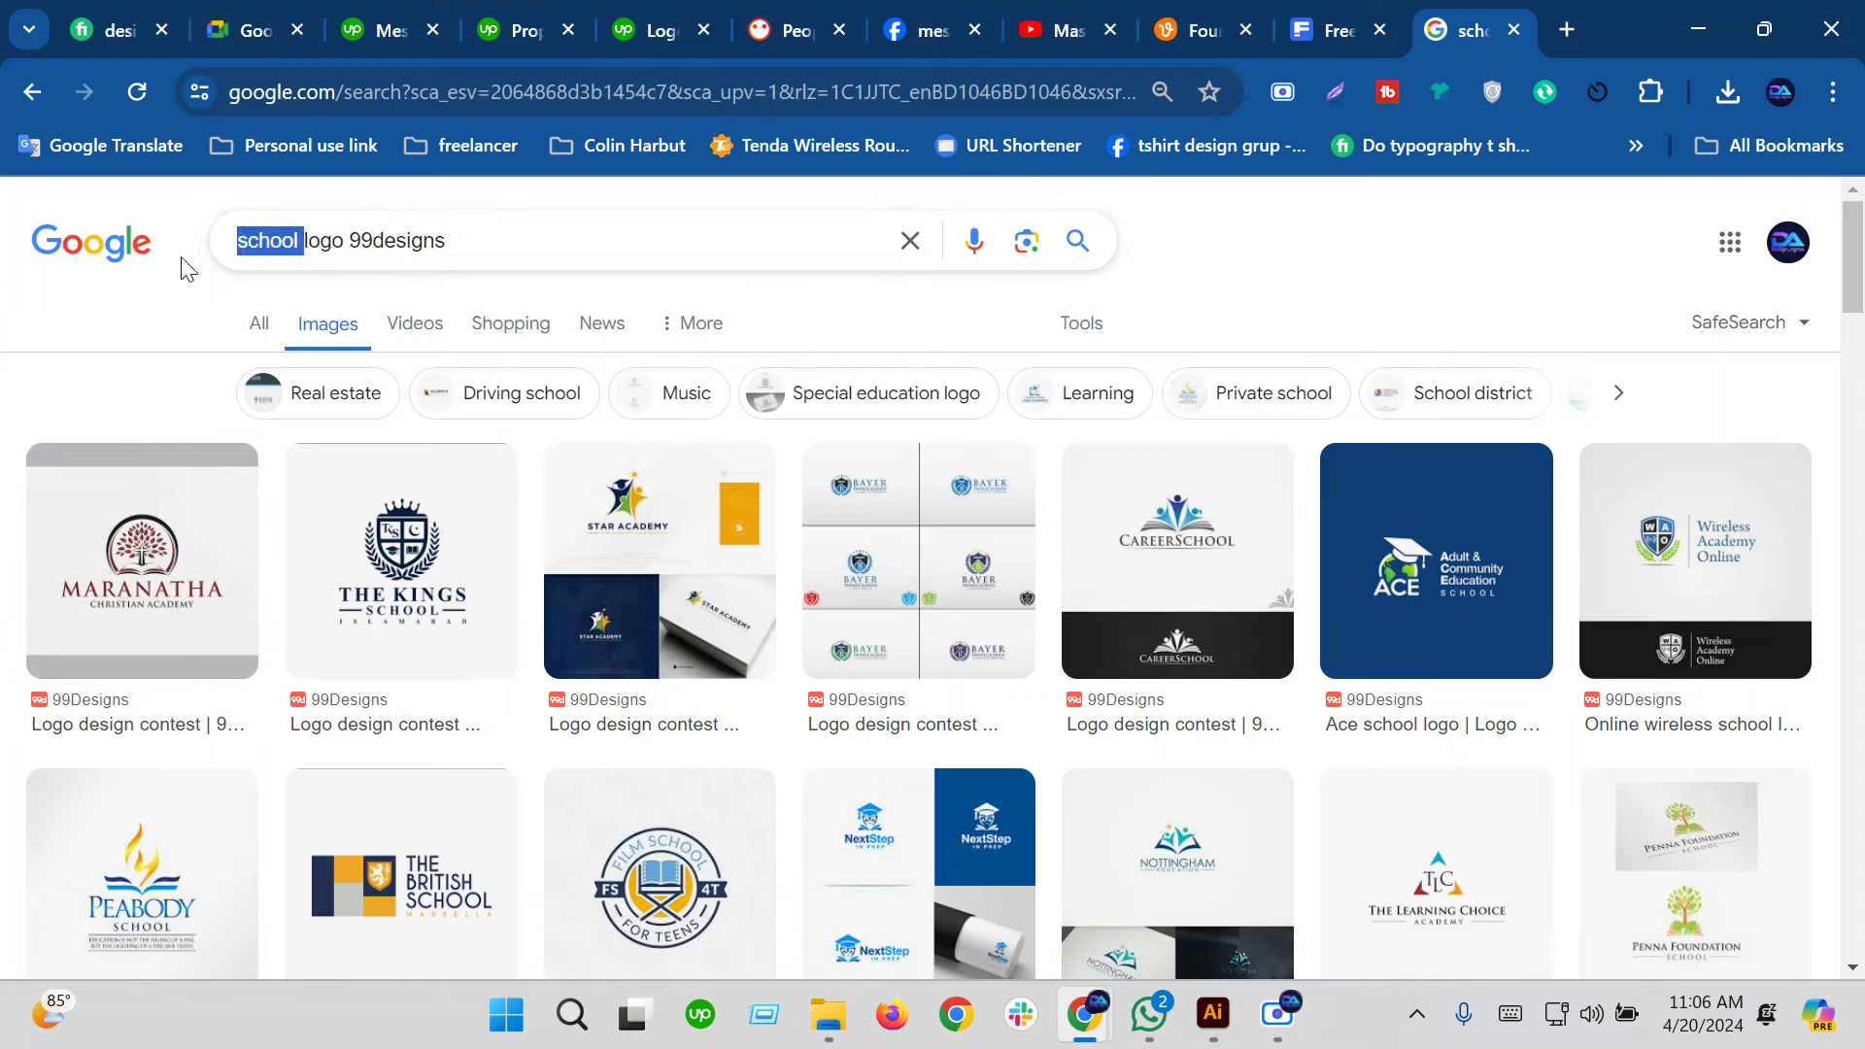
key(BackSpace)
text(restu)
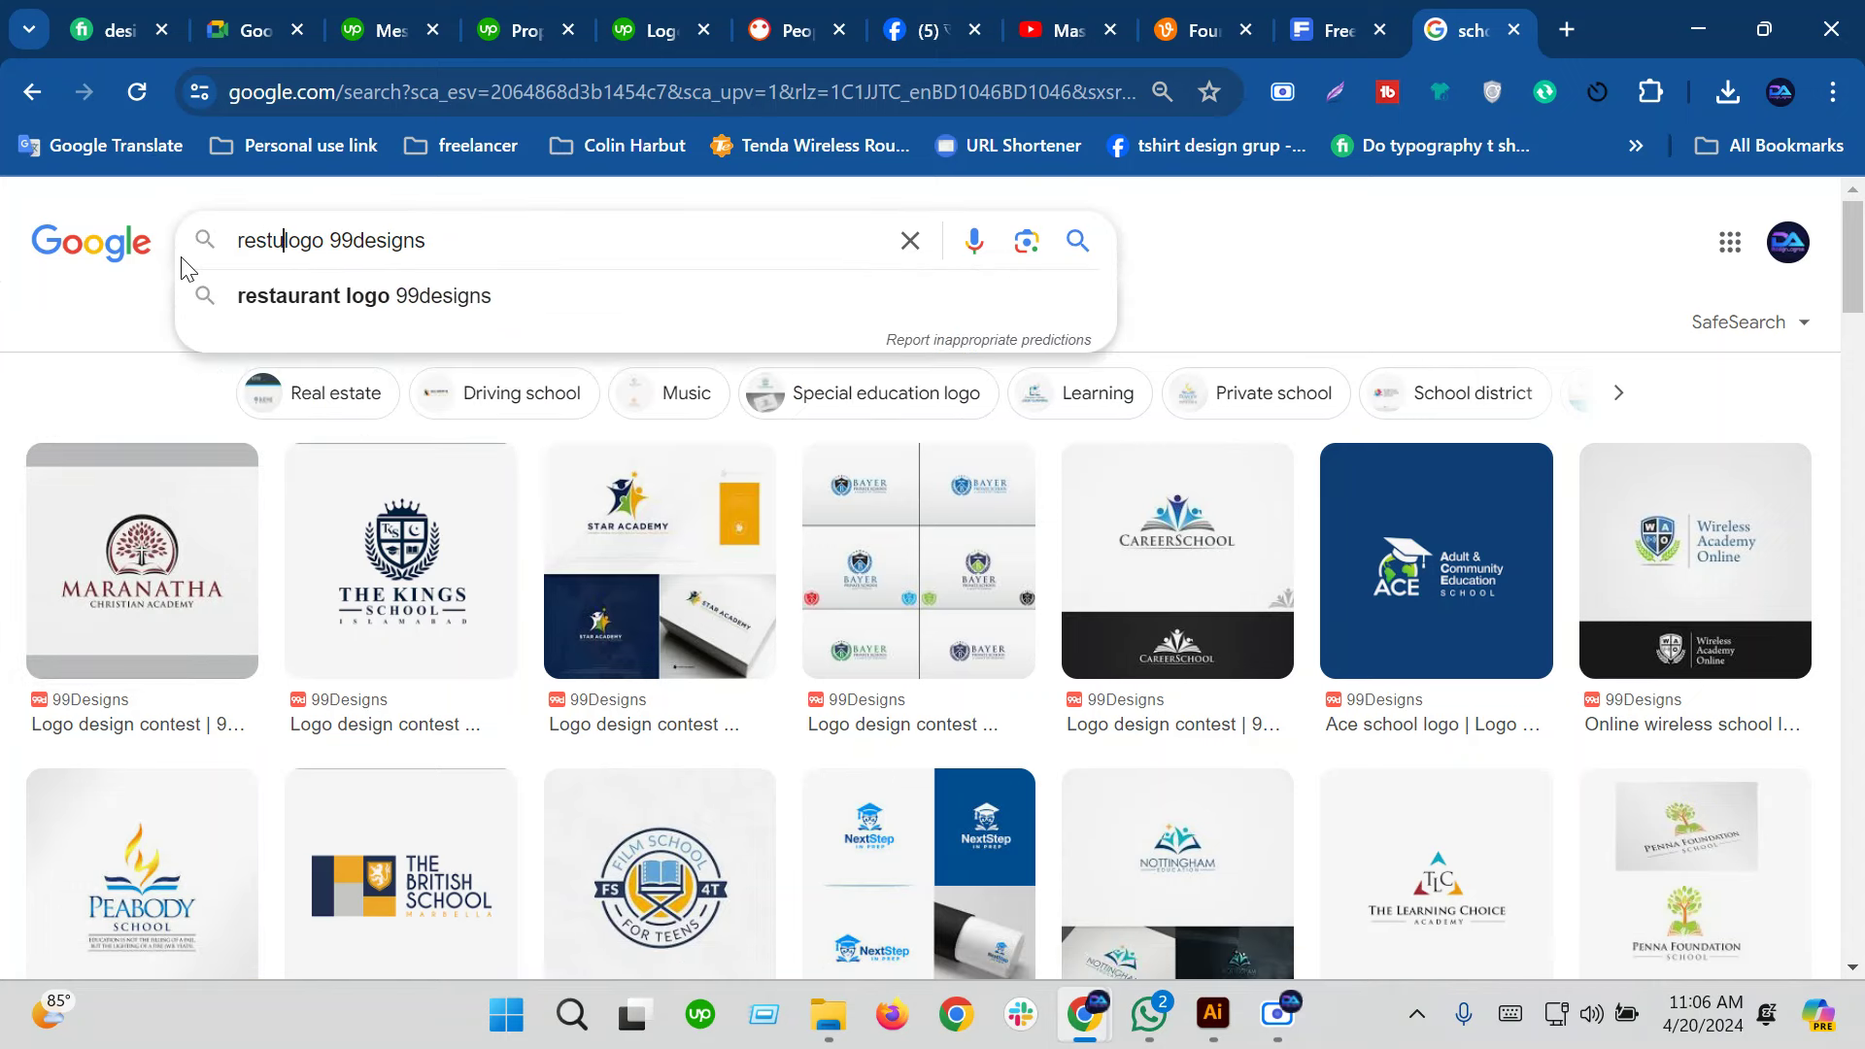
text(rent)
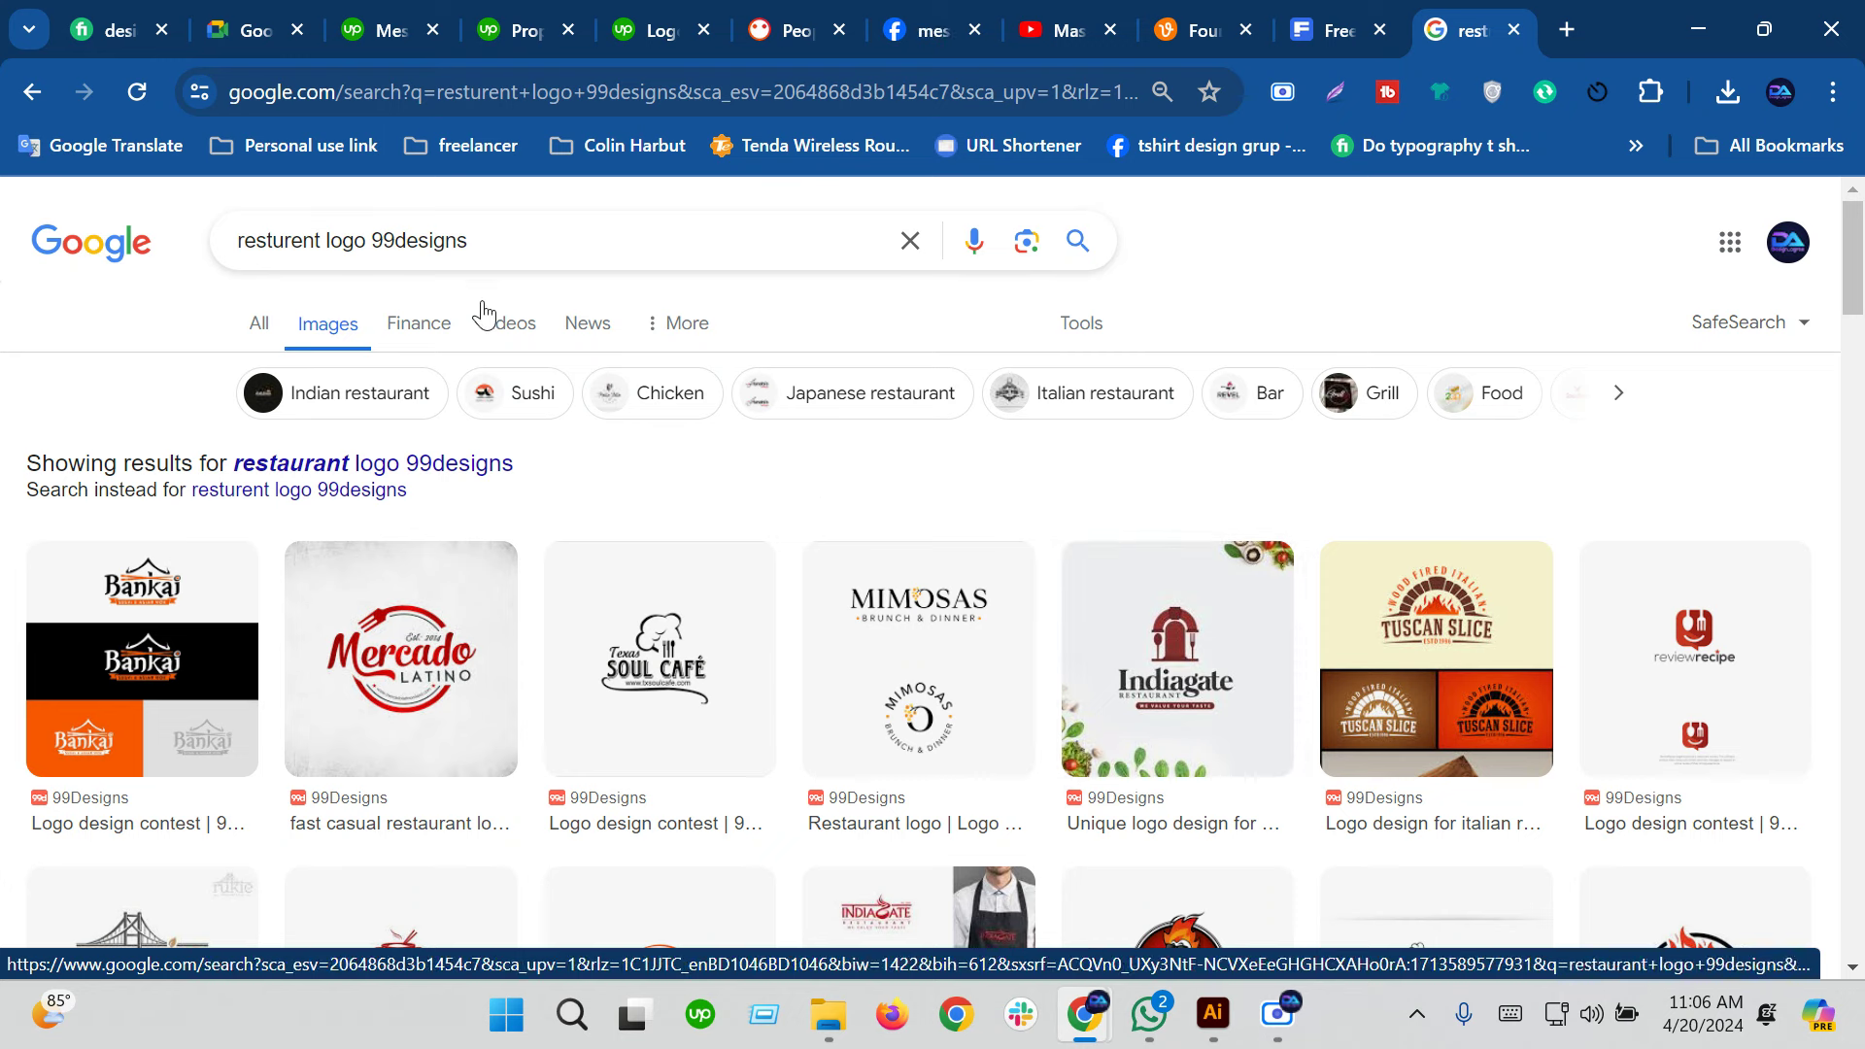
Search images for 'hunting logo 99designs' and browse the results
drag(321, 242, 207, 254)
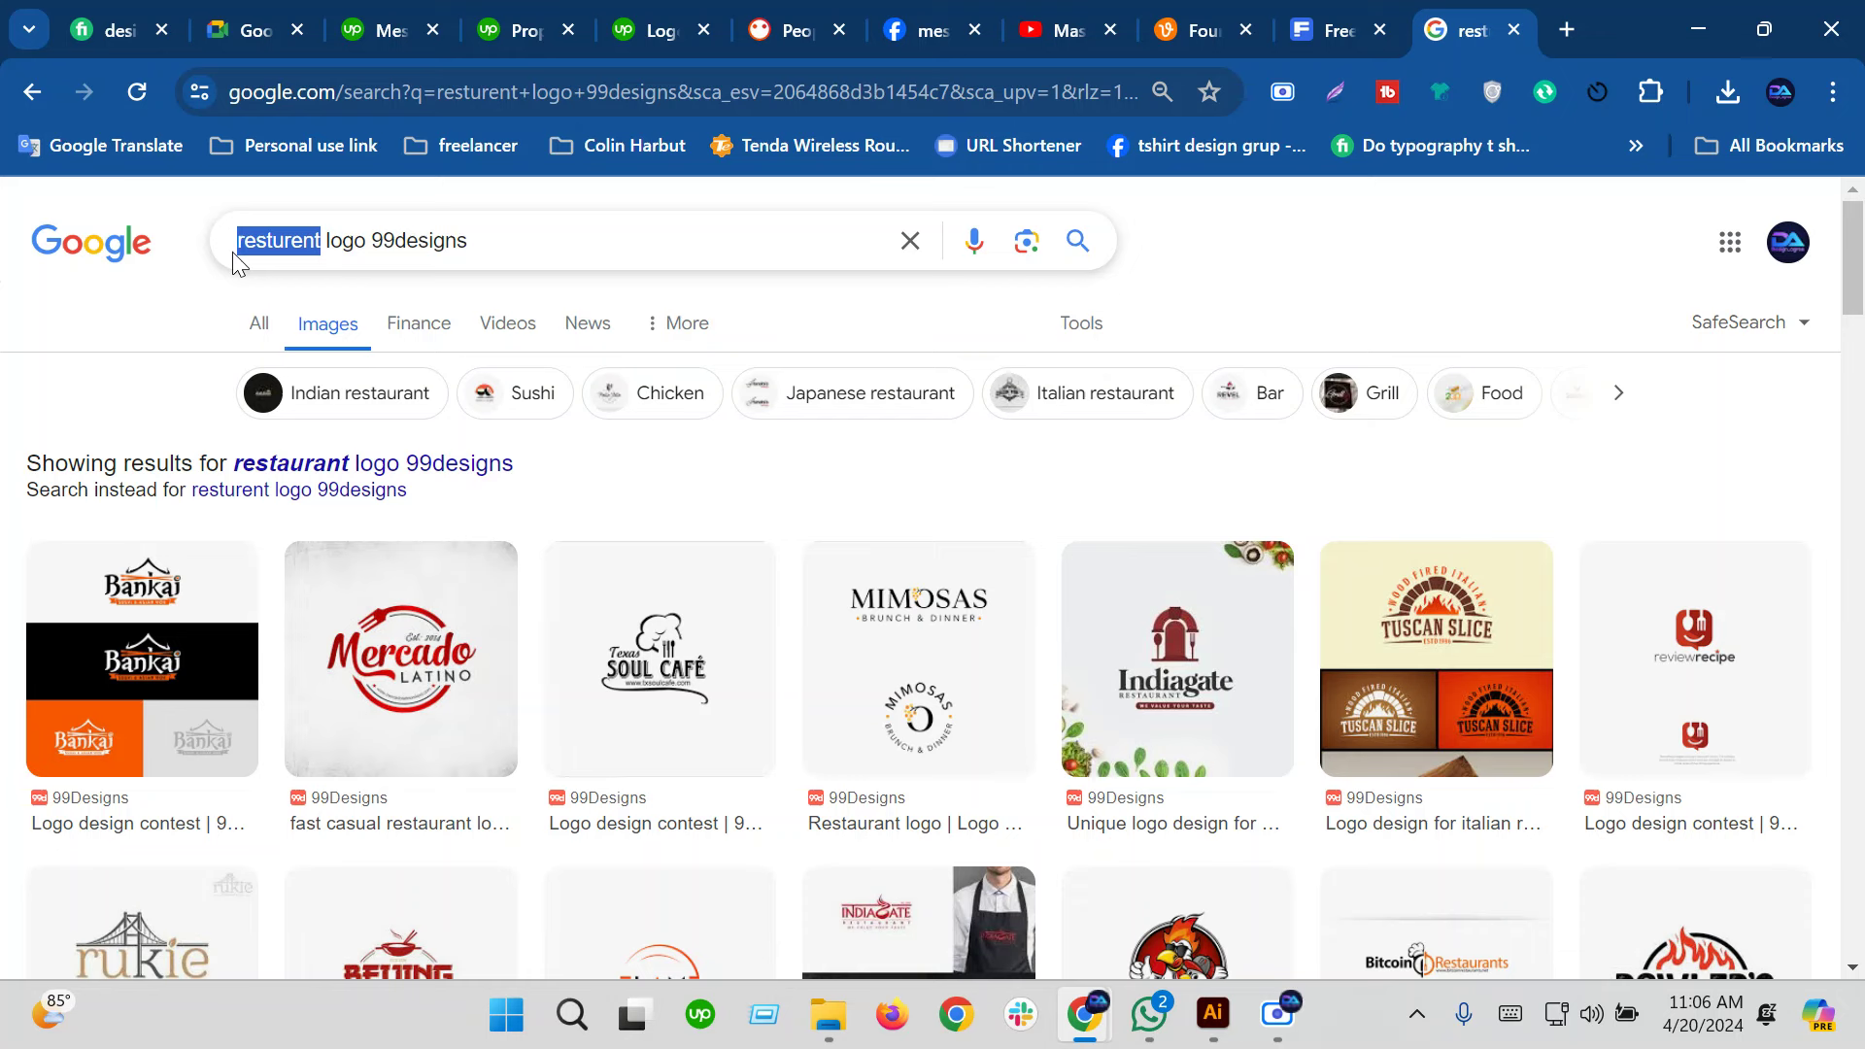
text(hunti)
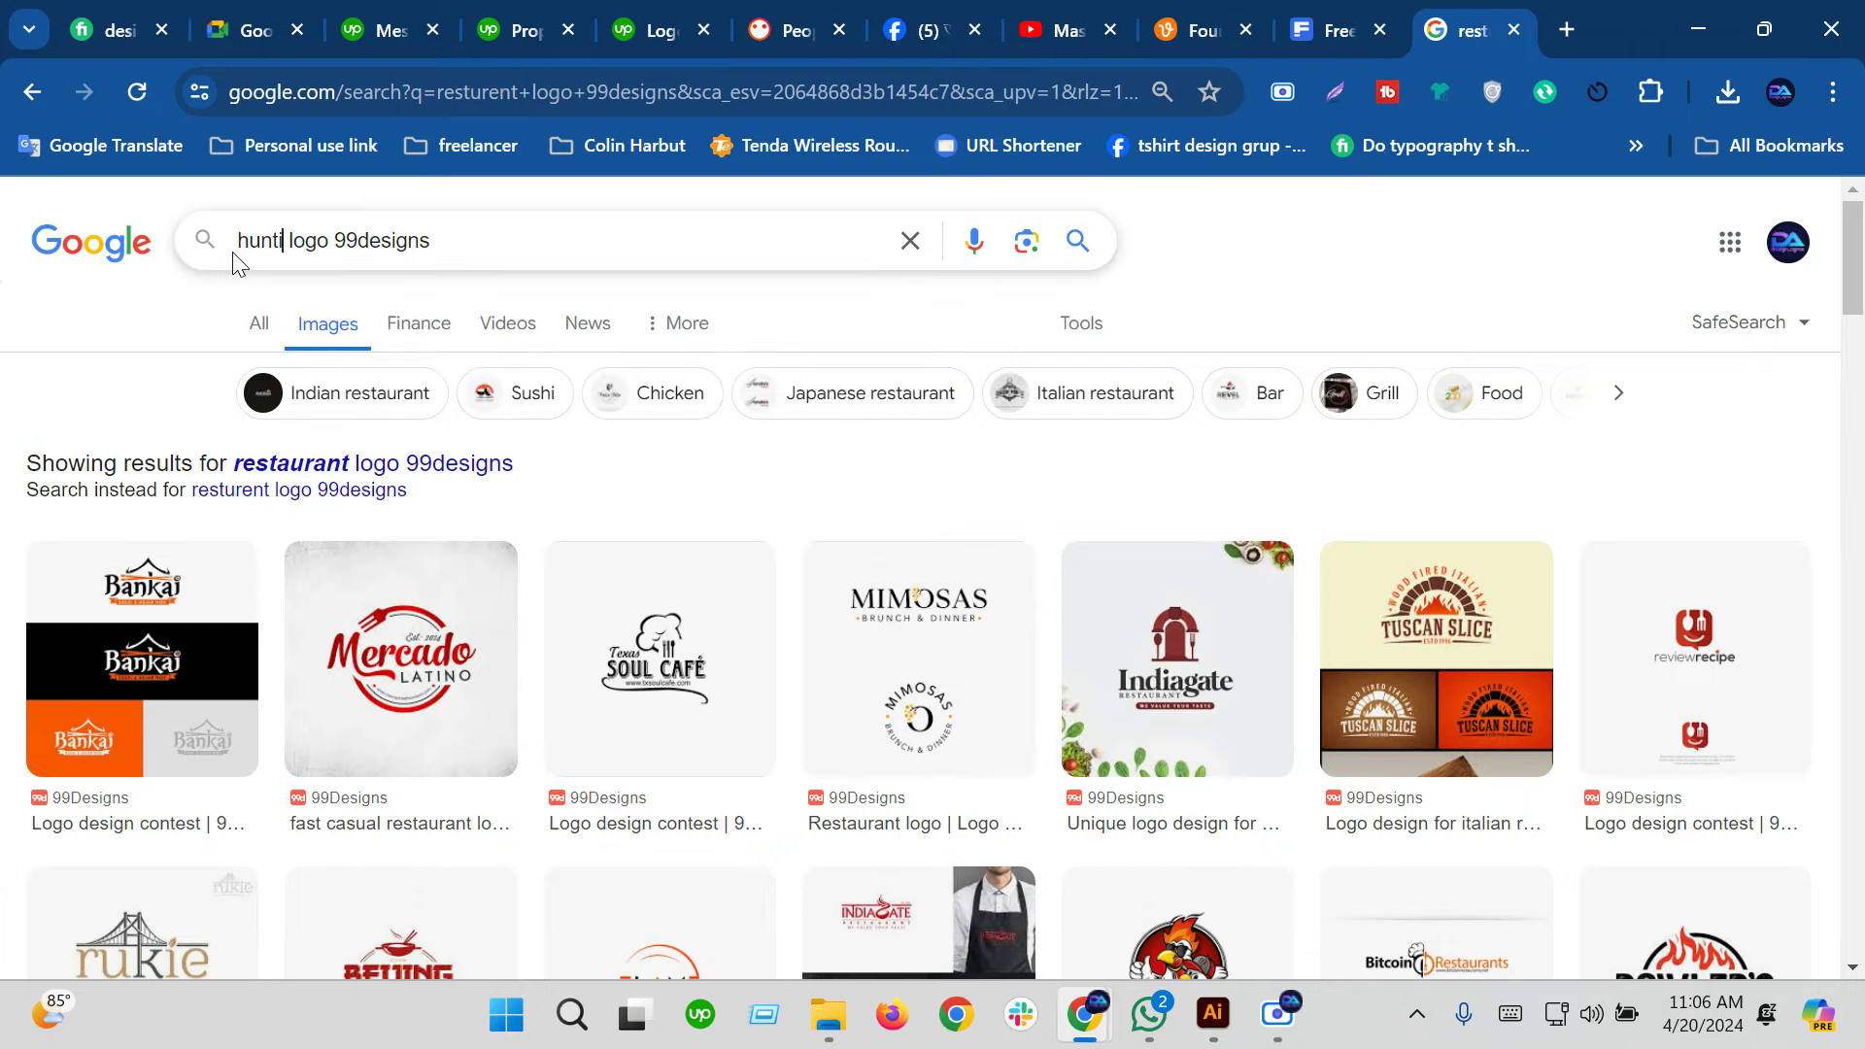
text(ng)
key(Return)
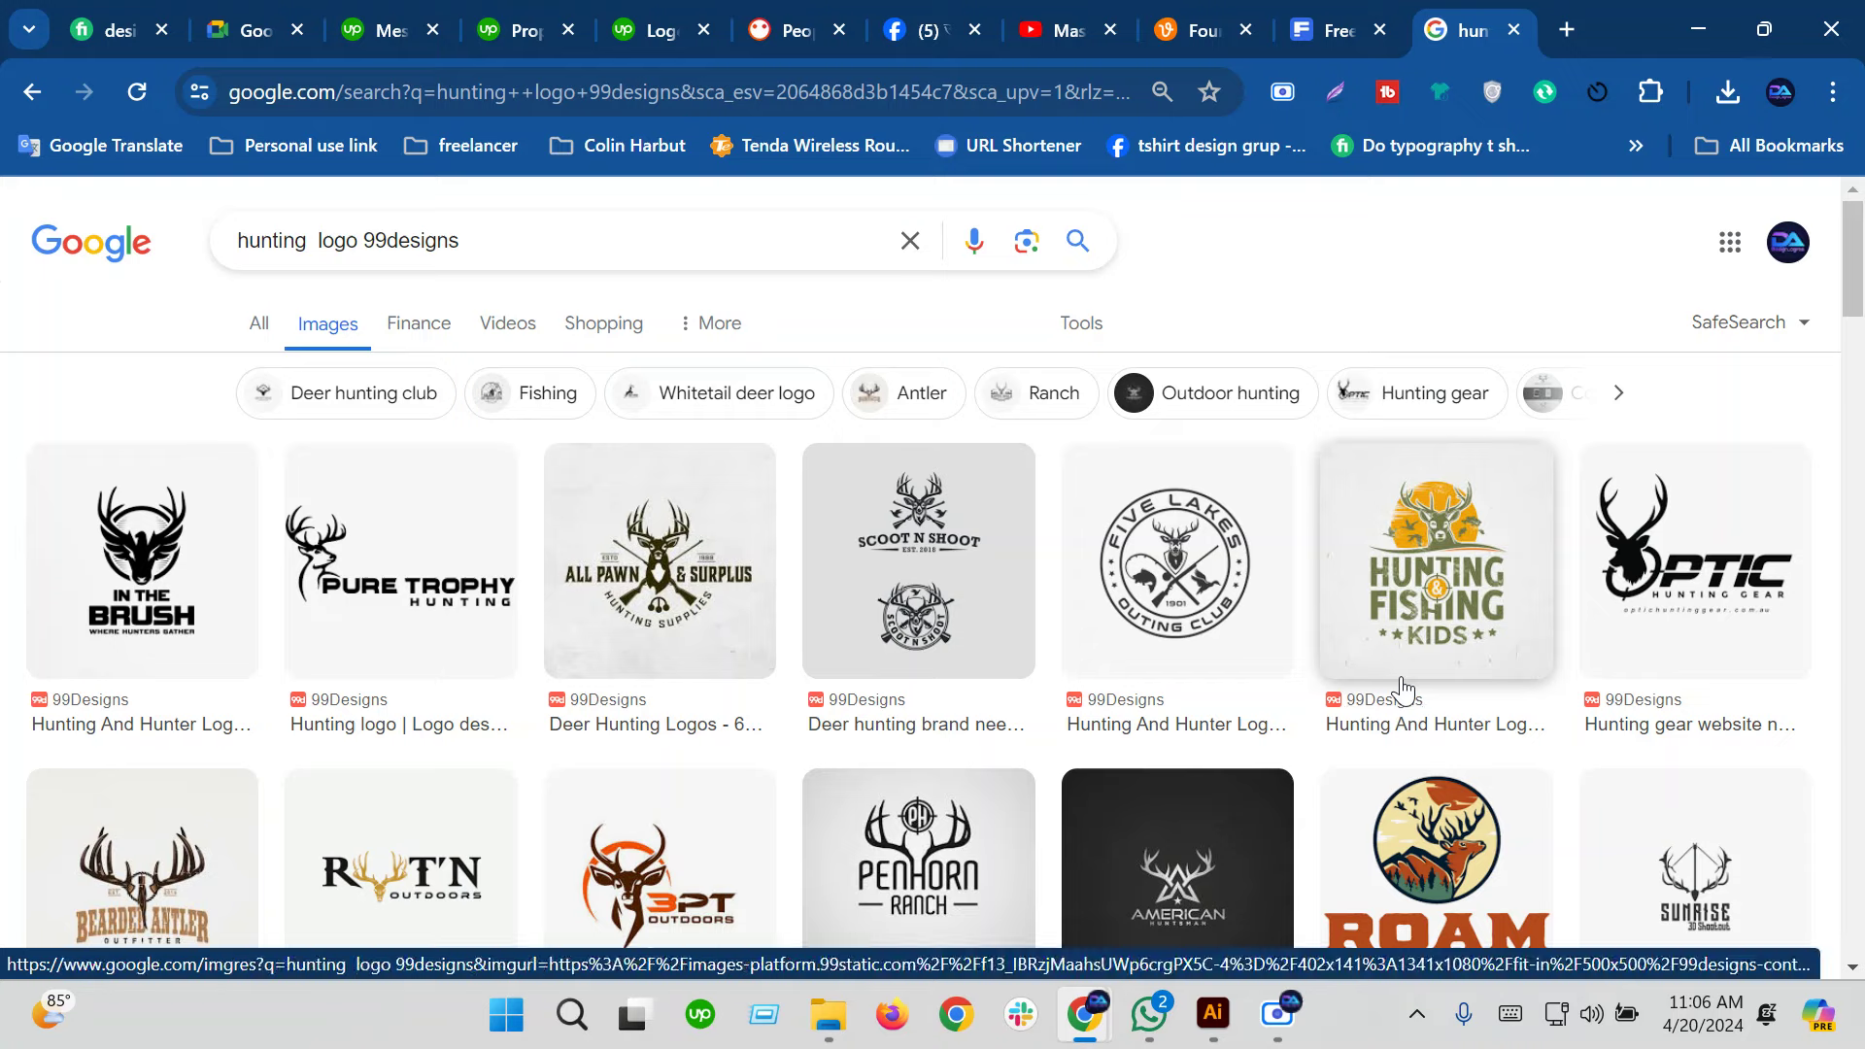
scroll(1404, 680, down, 5)
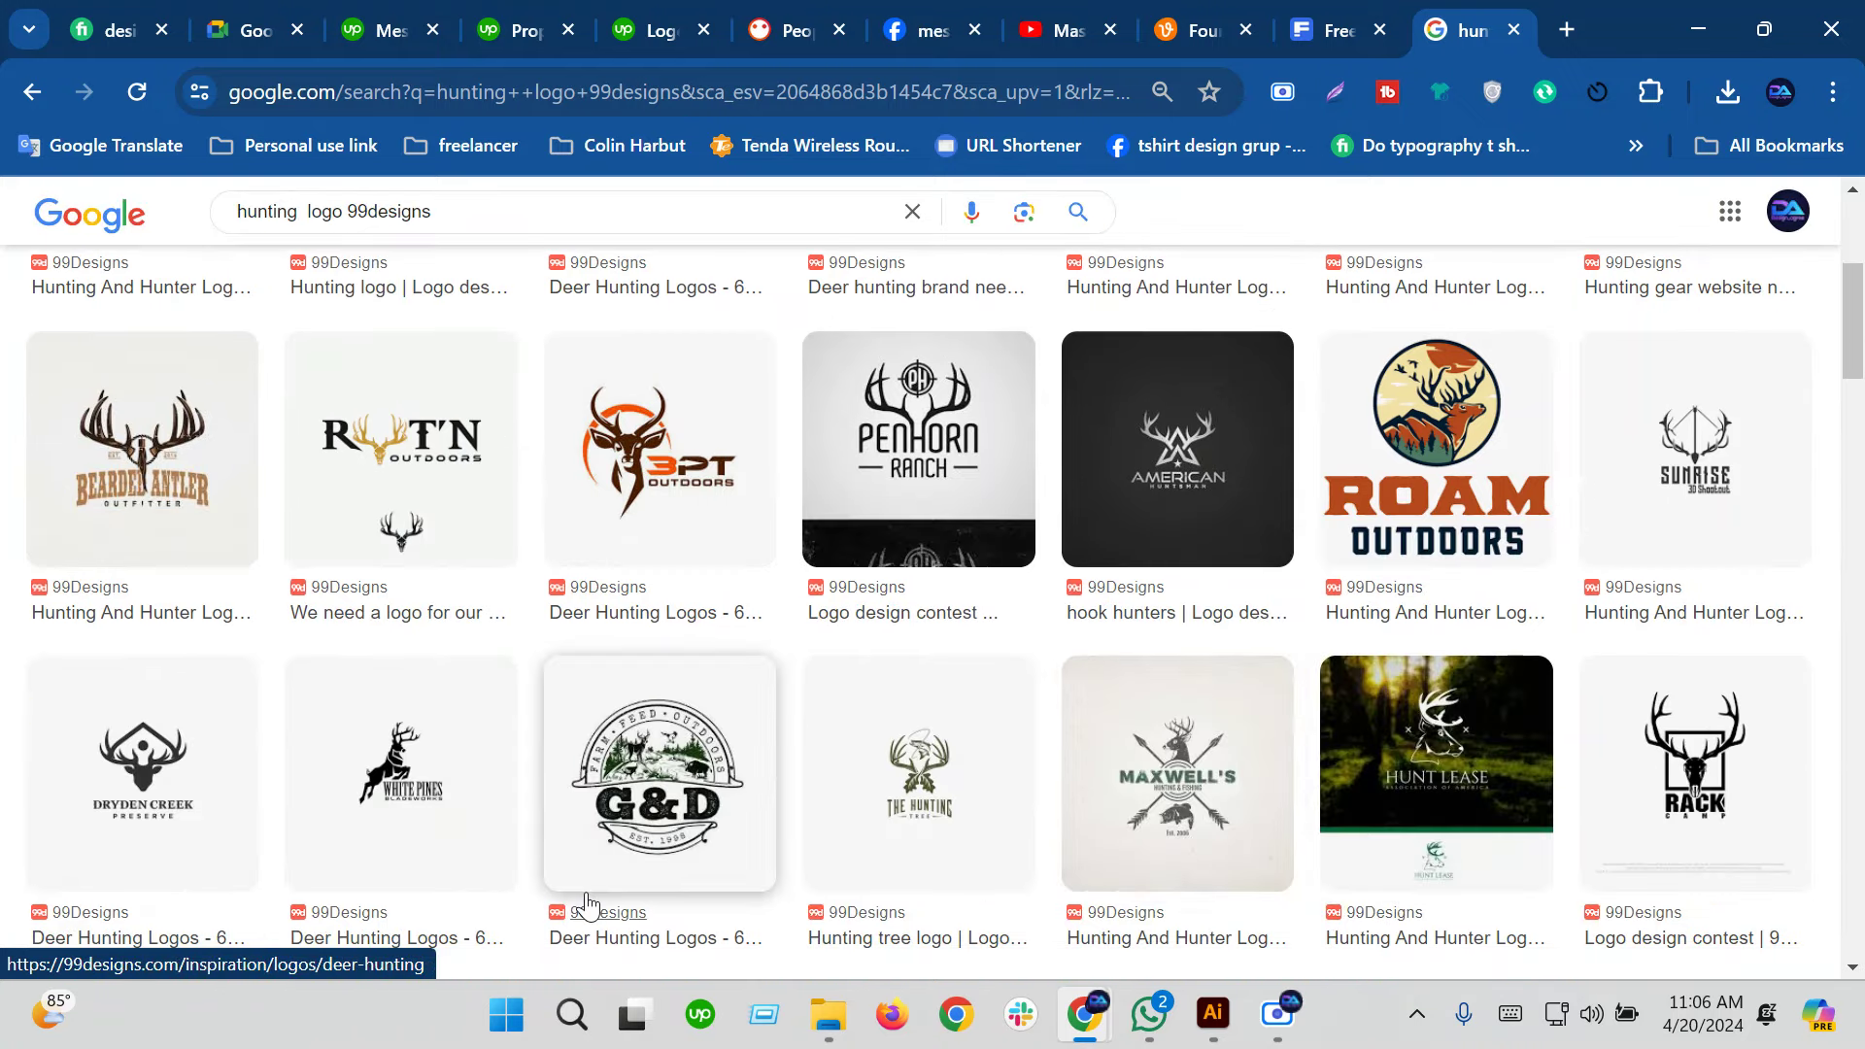
scroll(587, 906, up, 5)
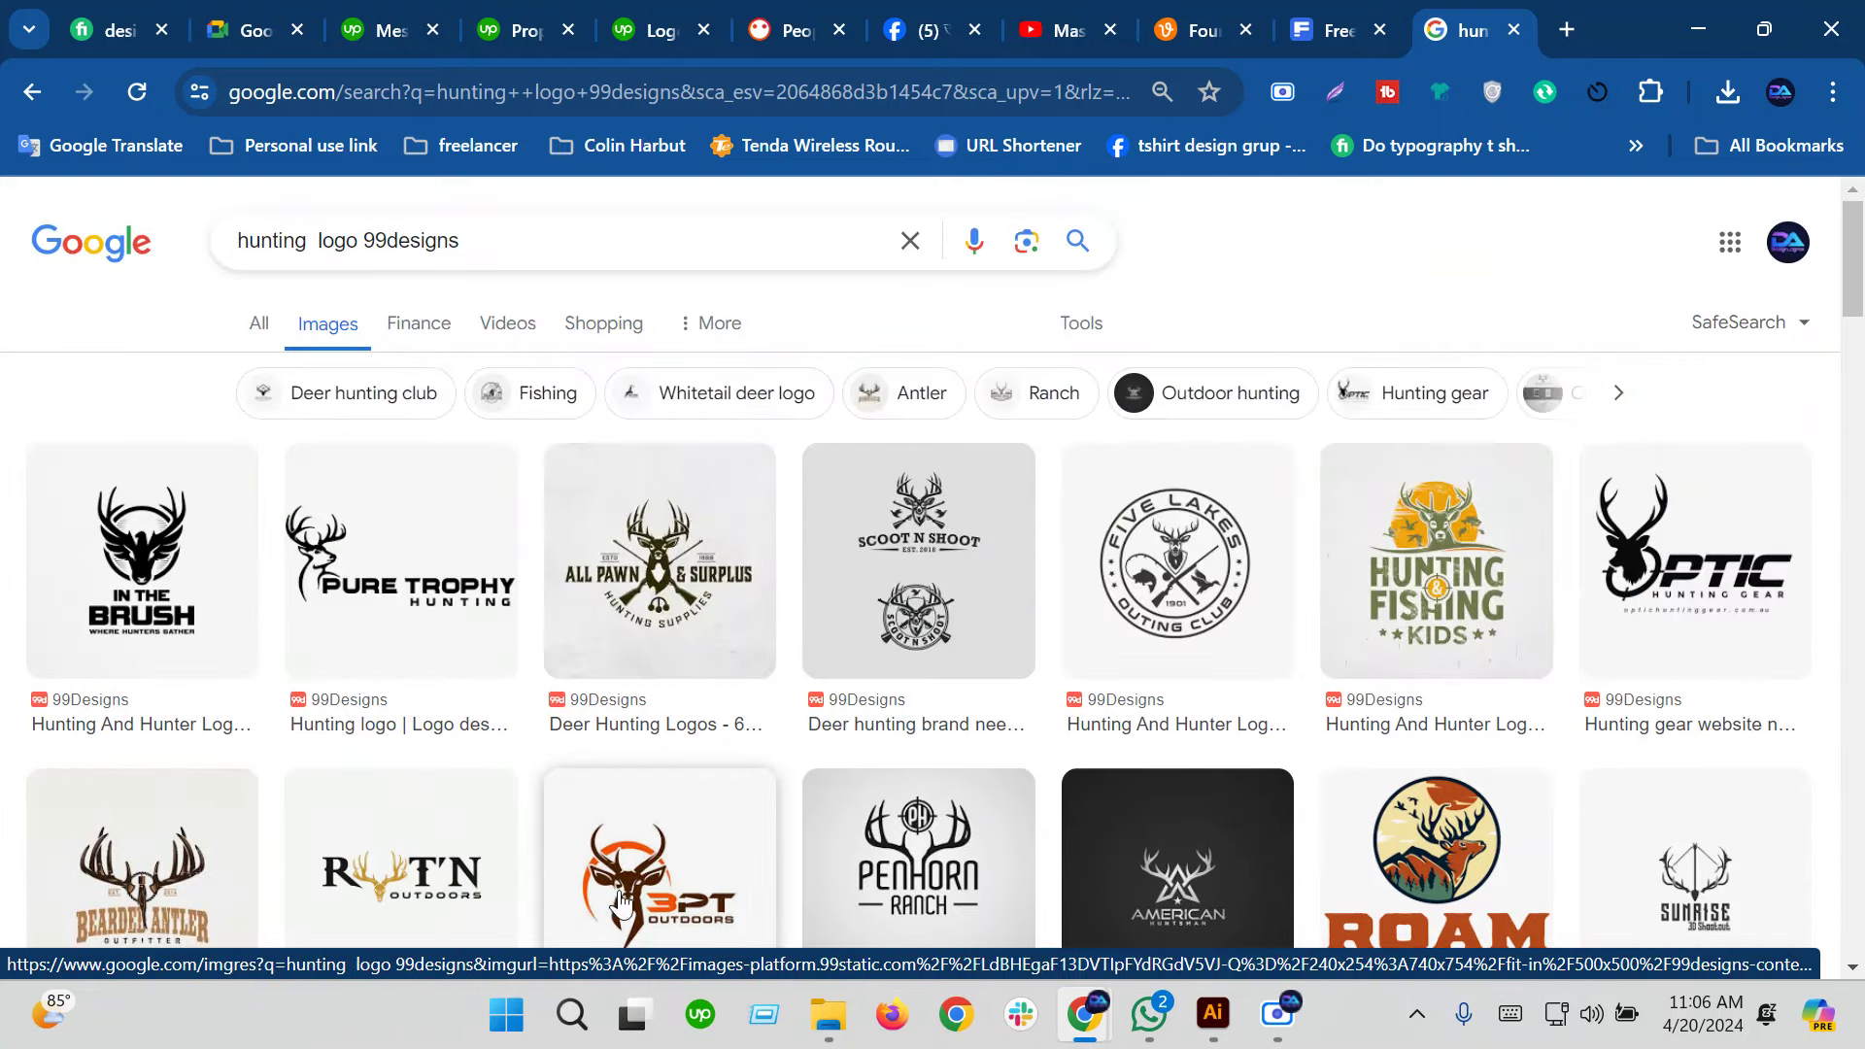